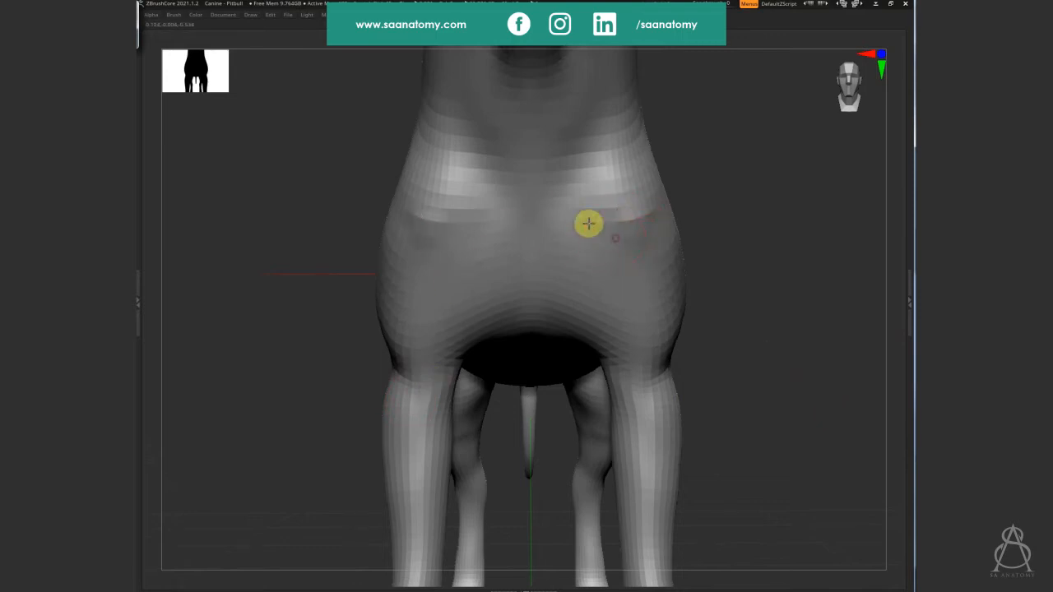
# Sculpt the dog's chest symmetrically, defining the pectoral masses, the breastbone area between them and the creases above the forelegs
pyautogui.moveTo(814, 311); pyautogui.dragTo(647, 207)
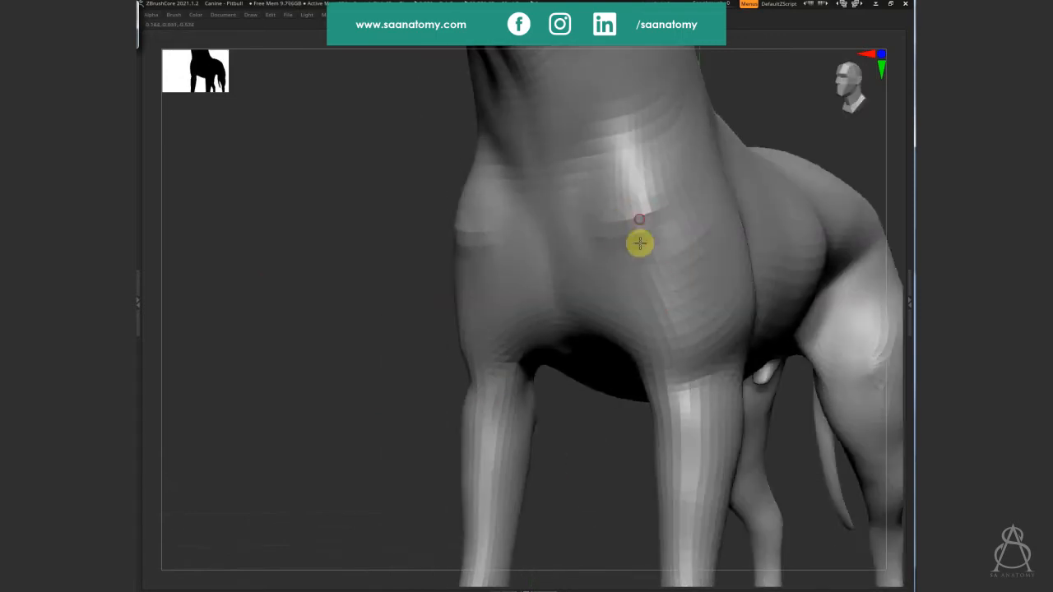
pyautogui.keyDown('shift'); pyautogui.moveTo(692, 306); pyautogui.dragTo(661, 289, button='right'); pyautogui.keyUp('shift')
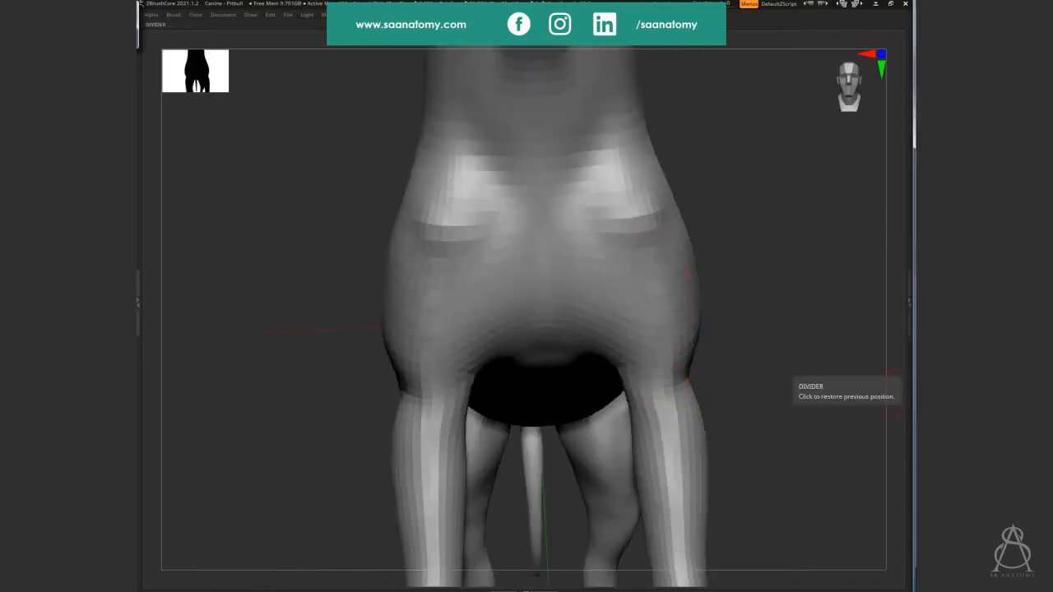
pyautogui.moveTo(765, 347); pyautogui.dragTo(814, 361)
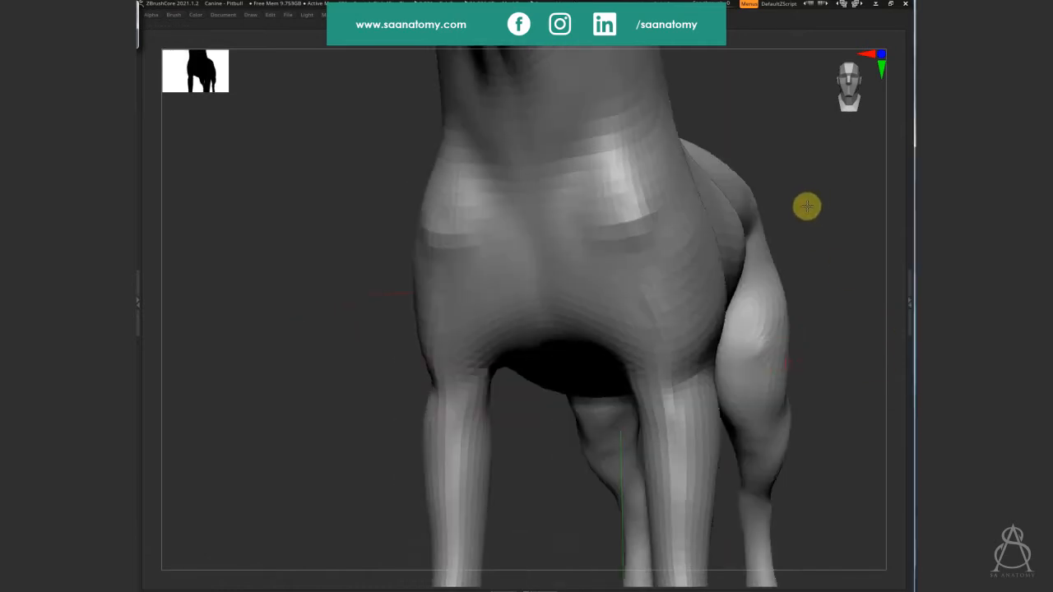
pyautogui.keyDown('shift'); pyautogui.moveTo(807, 207); pyautogui.dragTo(757, 263); pyautogui.keyUp('shift')
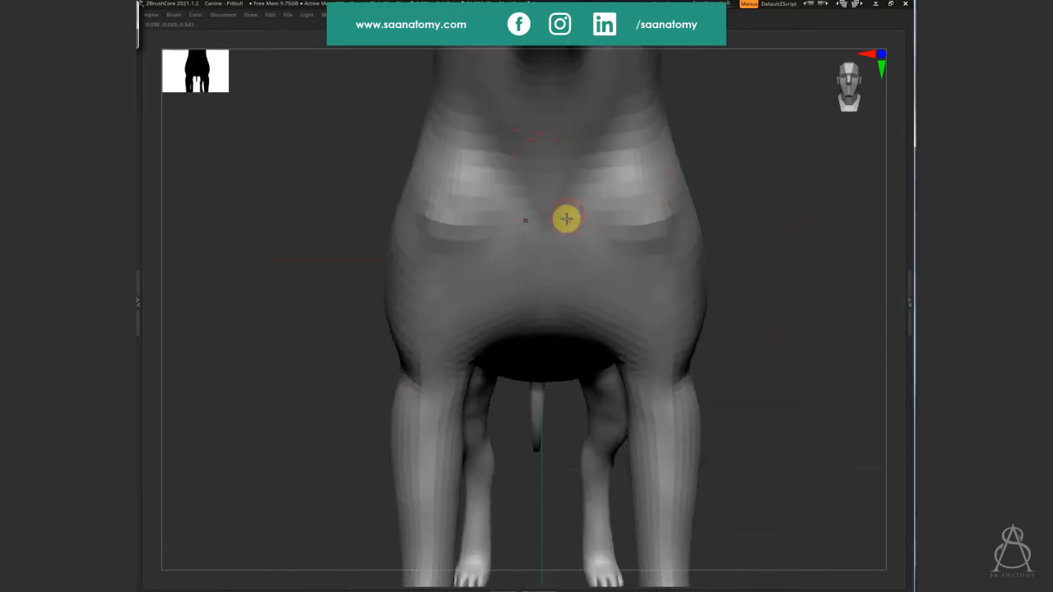
pyautogui.moveTo(567, 218)
pyautogui.mouseDown()
pyautogui.moveTo(598, 193)
pyautogui.moveTo(583, 202)
pyautogui.moveTo(599, 160)
pyautogui.moveTo(569, 282)
pyautogui.moveTo(463, 315)
pyautogui.moveTo(500, 296)
pyautogui.moveTo(465, 317)
pyautogui.moveTo(469, 291)
pyautogui.moveTo(567, 287)
pyautogui.mouseUp()
pyautogui.moveTo(703, 325); pyautogui.dragTo(708, 411)
pyautogui.moveTo(592, 589)
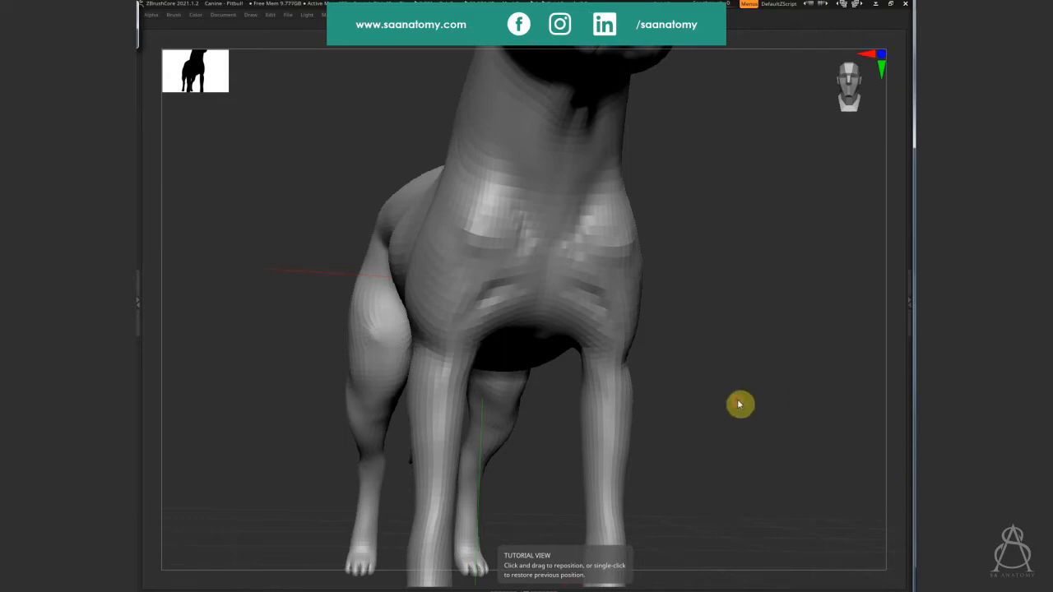
# Sculpt the muscle forms on the outer side of the upper foreleg, from below the shoulder down to the elbow
pyautogui.moveTo(739, 404); pyautogui.dragTo(510, 294)
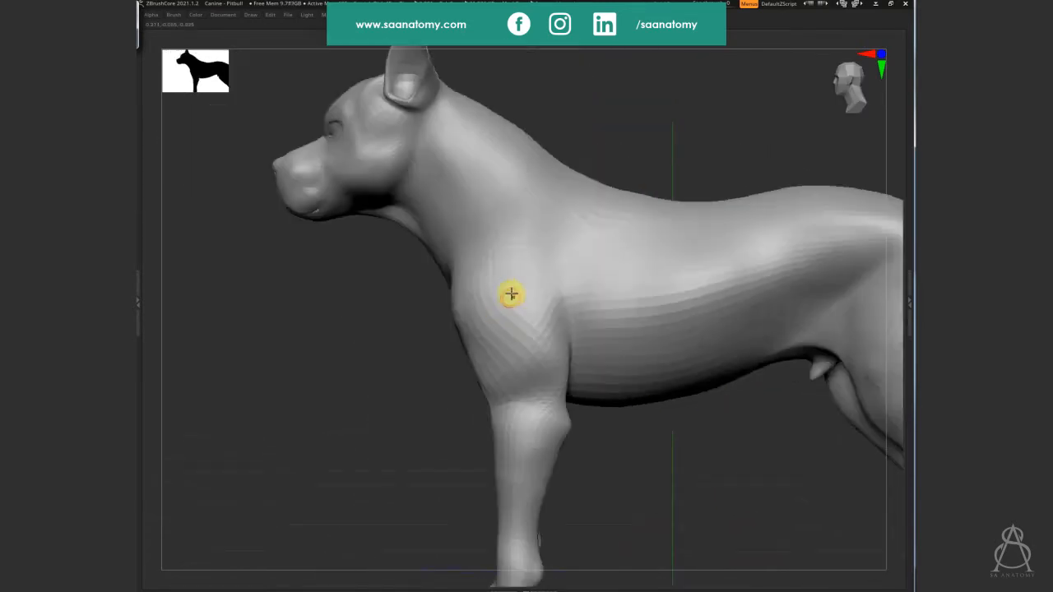
pyautogui.moveTo(512, 339)
pyautogui.mouseDown()
pyautogui.moveTo(534, 293)
pyautogui.moveTo(534, 427)
pyautogui.moveTo(532, 377)
pyautogui.mouseUp()
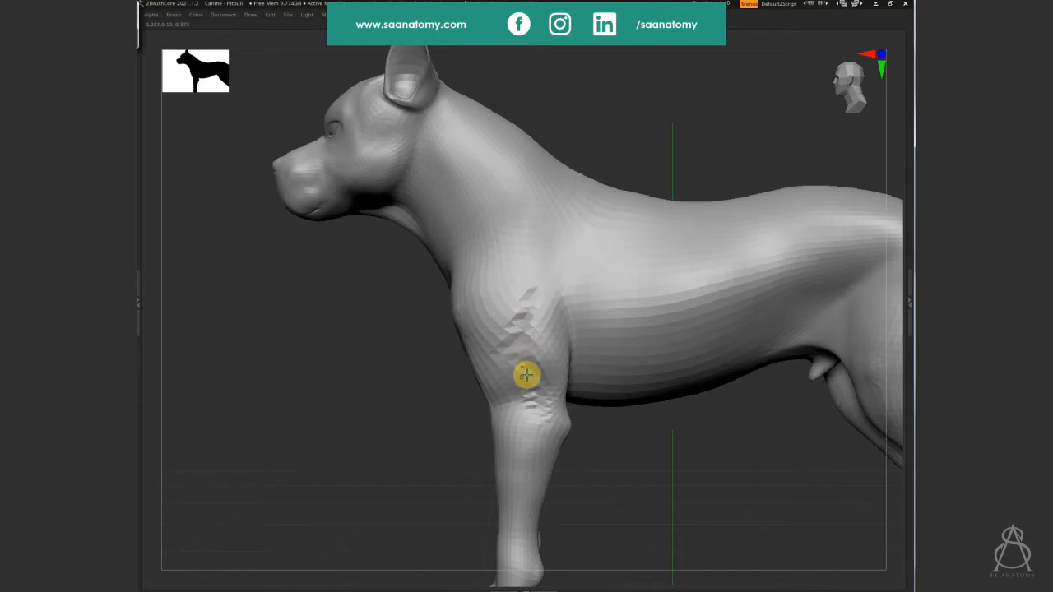
pyautogui.moveTo(526, 375); pyautogui.dragTo(522, 348, button='right')
pyautogui.moveTo(525, 355)
pyautogui.mouseDown()
pyautogui.moveTo(512, 369)
pyautogui.moveTo(531, 301)
pyautogui.moveTo(512, 359)
pyautogui.moveTo(562, 328)
pyautogui.mouseUp()
pyautogui.moveTo(546, 349)
pyautogui.mouseDown(button='right')
pyautogui.moveTo(562, 326)
pyautogui.moveTo(535, 265)
pyautogui.mouseUp(button='right')
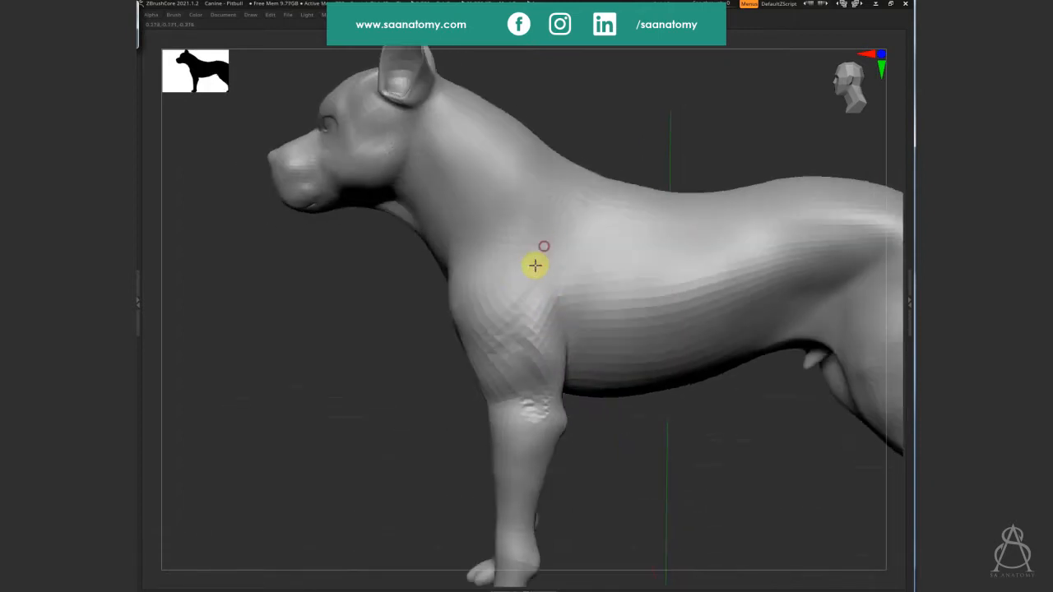
# Carve diagonal grooves and ridges for the shoulder muscles, running from the upper foreleg towards the withers
pyautogui.moveTo(535, 325); pyautogui.dragTo(566, 229)
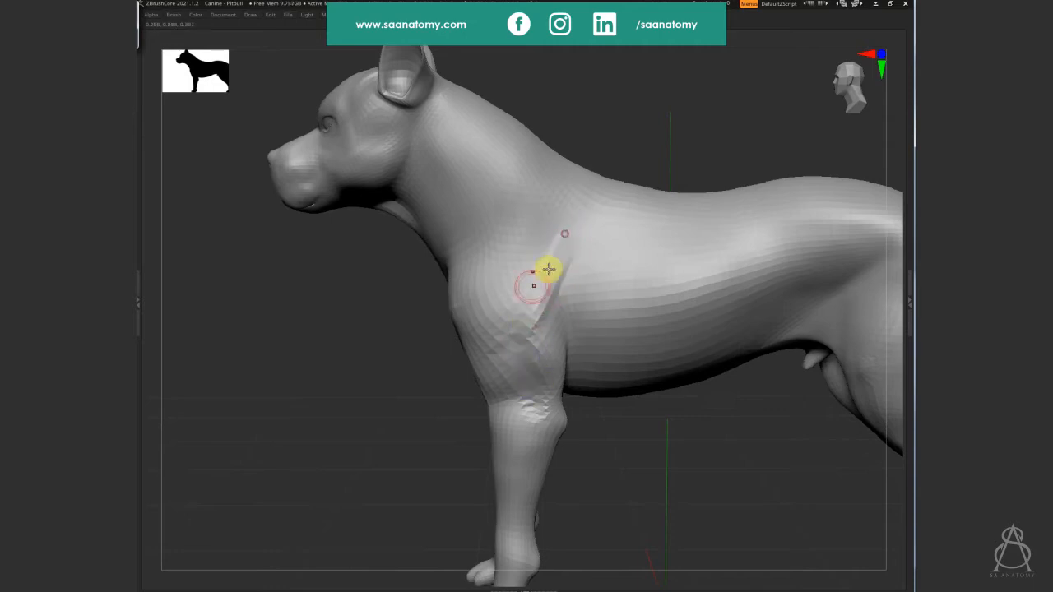
pyautogui.moveTo(547, 268)
pyautogui.mouseDown(button='right')
pyautogui.moveTo(529, 240)
pyautogui.moveTo(488, 239)
pyautogui.mouseUp(button='right')
pyautogui.moveTo(487, 255)
pyautogui.mouseDown()
pyautogui.moveTo(535, 197)
pyautogui.moveTo(482, 291)
pyautogui.moveTo(545, 216)
pyautogui.moveTo(501, 249)
pyautogui.moveTo(538, 230)
pyautogui.moveTo(521, 265)
pyautogui.moveTo(534, 284)
pyautogui.mouseUp()
pyautogui.moveTo(534, 284)
pyautogui.mouseDown(button='right')
pyautogui.moveTo(515, 188)
pyautogui.moveTo(498, 167)
pyautogui.moveTo(477, 200)
pyautogui.moveTo(542, 195)
pyautogui.mouseUp(button='right')
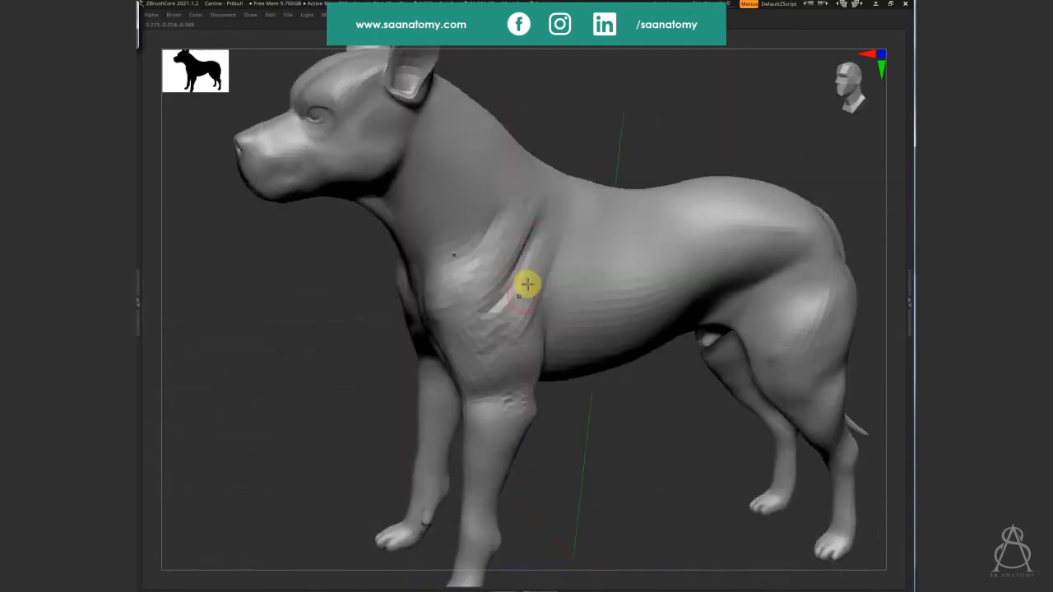
pyautogui.moveTo(527, 284); pyautogui.dragTo(541, 249, button='right')
pyautogui.moveTo(511, 340)
pyautogui.mouseDown(button='right')
pyautogui.moveTo(548, 291)
pyautogui.moveTo(479, 308)
pyautogui.moveTo(515, 337)
pyautogui.mouseUp(button='right')
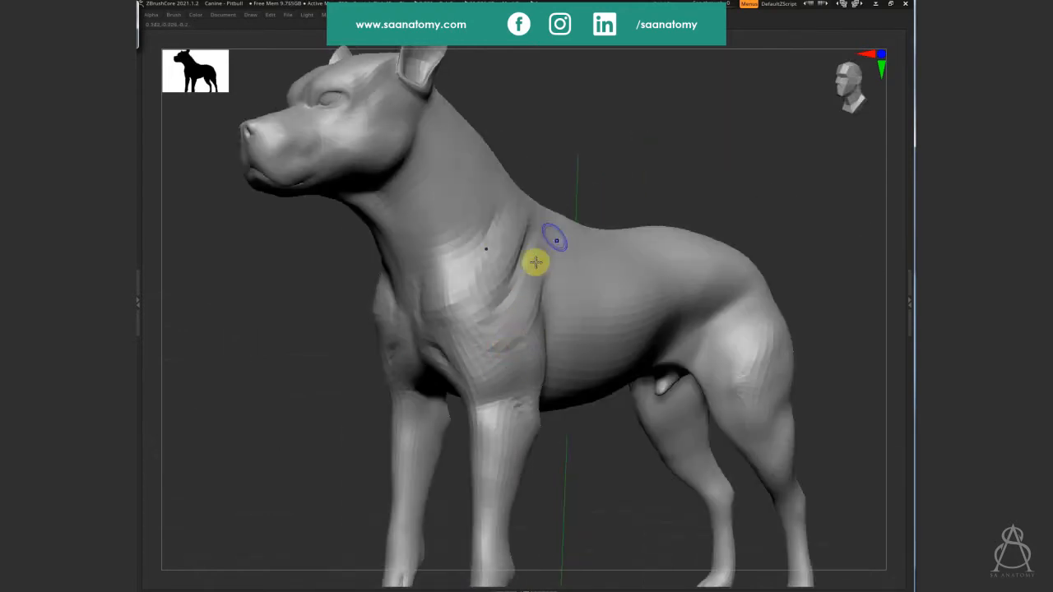
pyautogui.moveTo(611, 436); pyautogui.dragTo(522, 240, button='right')
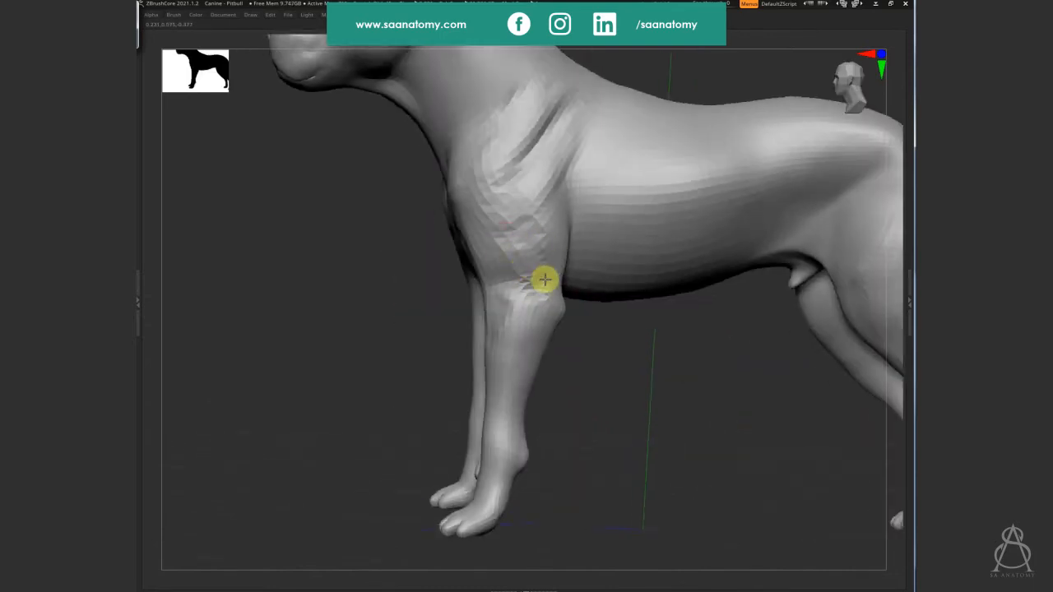
pyautogui.moveTo(542, 319); pyautogui.dragTo(631, 395, button='right')
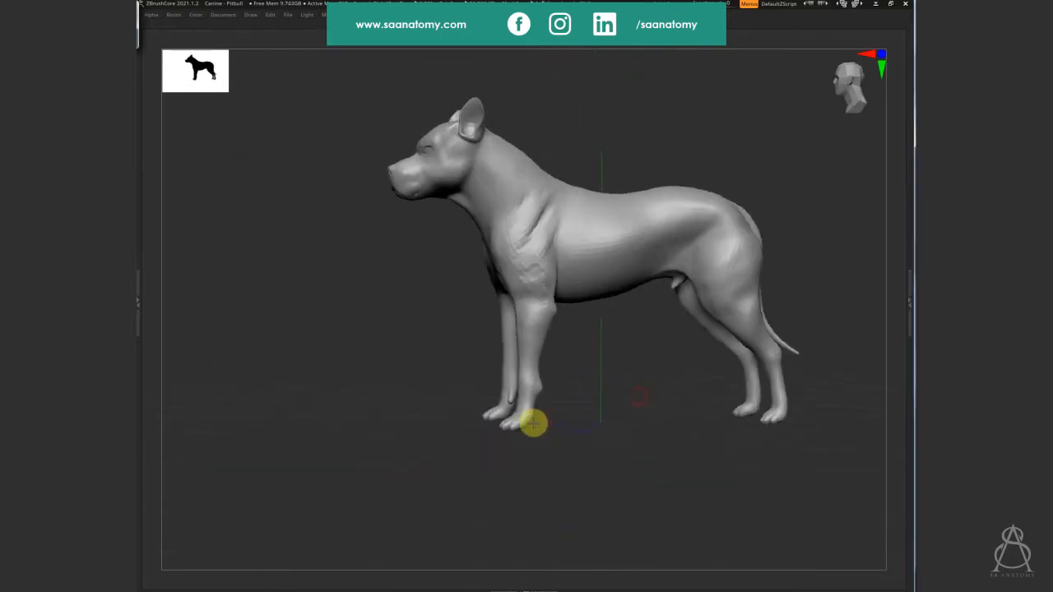
# Define the front edge of the thigh and the skin fold where the hind leg meets the flank
pyautogui.moveTo(536, 422)
pyautogui.keyDown('ctrl'); pyautogui.mouseDown(button='right')
pyautogui.moveTo(682, 392)
pyautogui.moveTo(566, 388)
pyautogui.moveTo(625, 313)
pyautogui.mouseUp(button='right'); pyautogui.keyUp('ctrl')
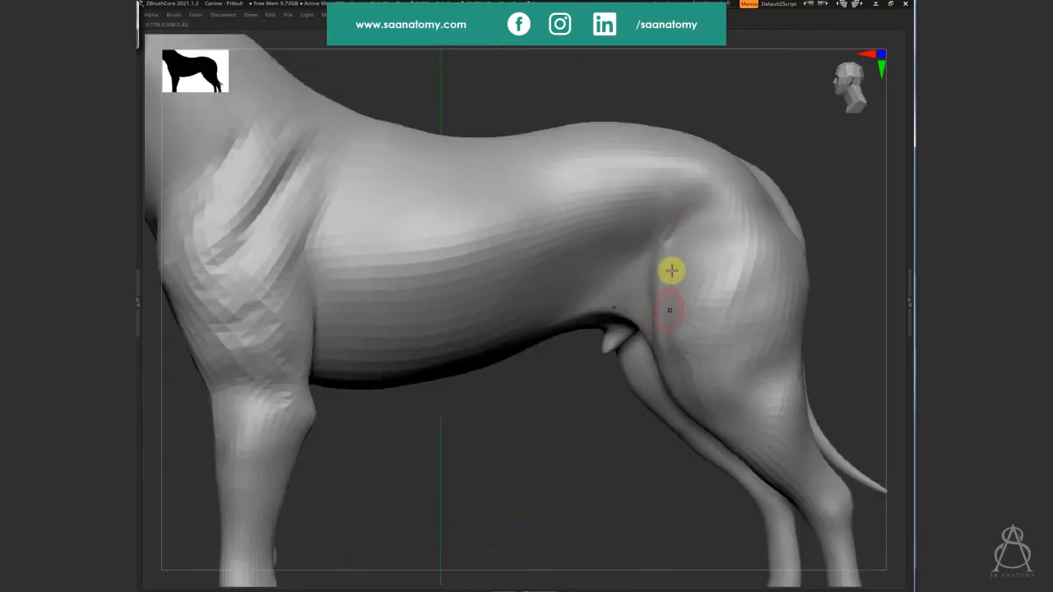
pyautogui.moveTo(691, 310); pyautogui.dragTo(688, 339, button='right')
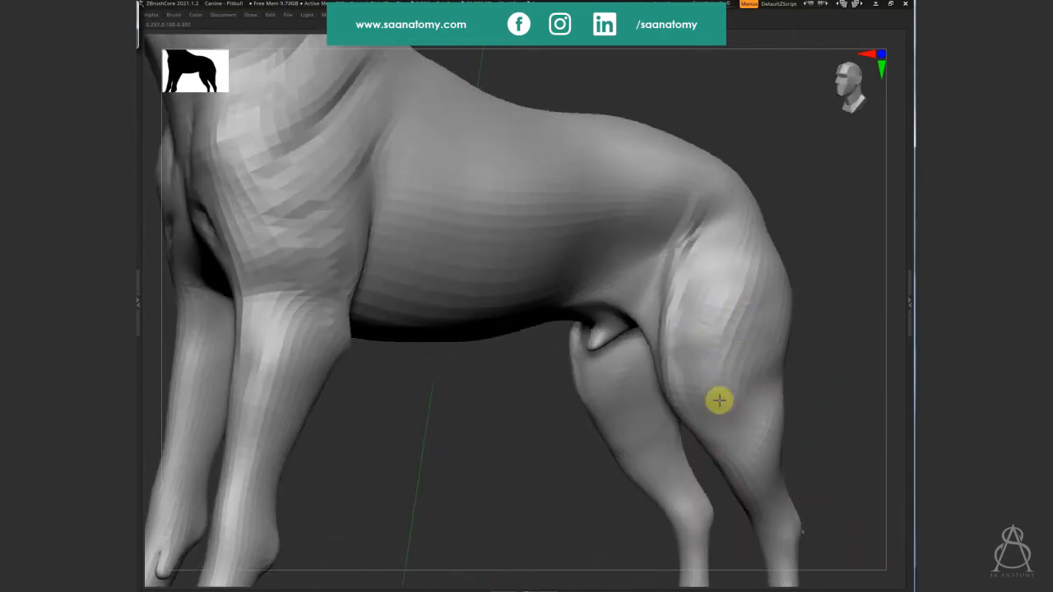
pyautogui.moveTo(718, 400); pyautogui.dragTo(680, 392, button='right')
pyautogui.keyDown('ctrl'); pyautogui.moveTo(688, 320); pyautogui.dragTo(668, 357, button='right'); pyautogui.keyUp('ctrl')
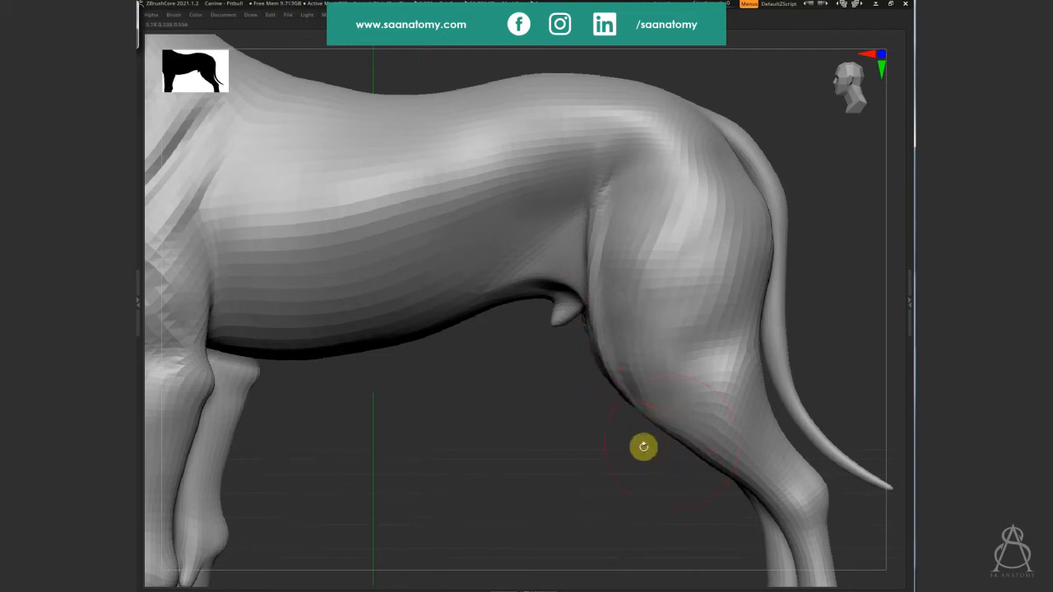
pyautogui.keyDown('ctrl'); pyautogui.moveTo(643, 447); pyautogui.dragTo(514, 418, button='right'); pyautogui.keyUp('ctrl')
pyautogui.keyDown('alt'); pyautogui.moveTo(514, 418); pyautogui.dragTo(480, 366, button='right'); pyautogui.keyUp('alt')
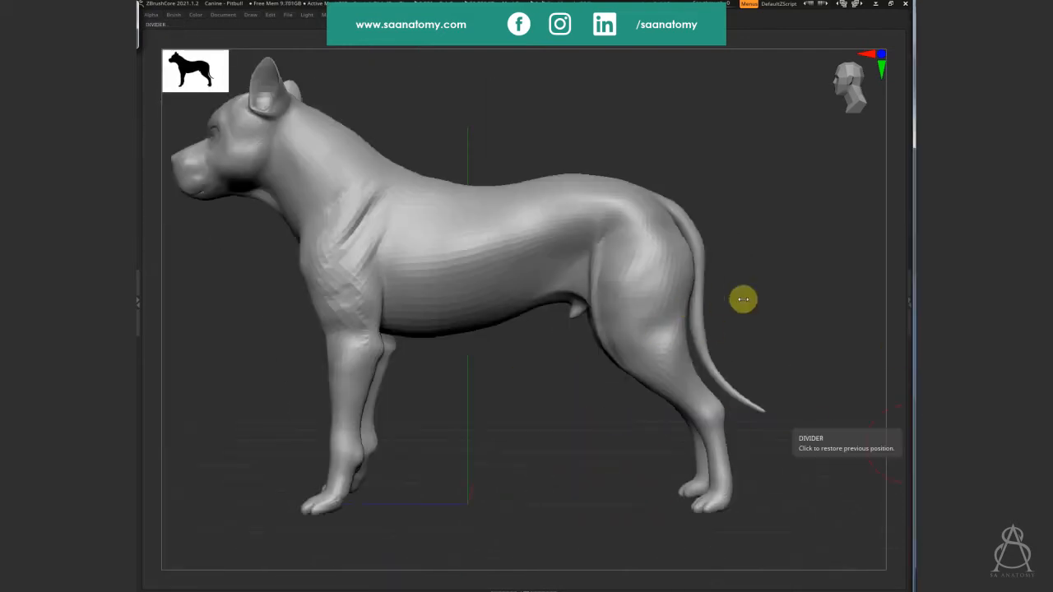
pyautogui.moveTo(743, 299); pyautogui.dragTo(744, 328, button='right')
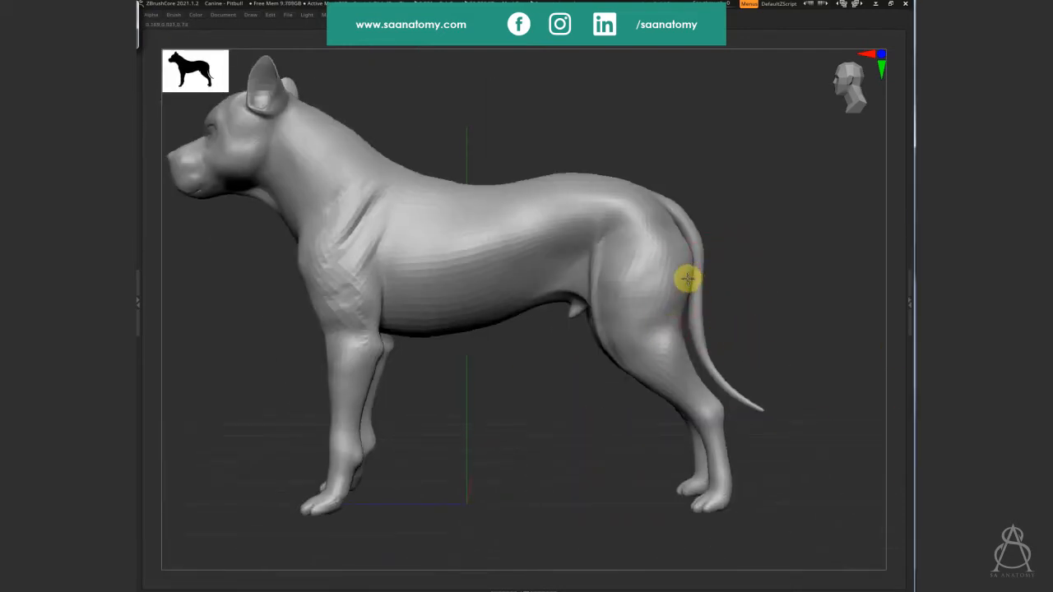
pyautogui.moveTo(687, 279); pyautogui.dragTo(687, 357, button='right')
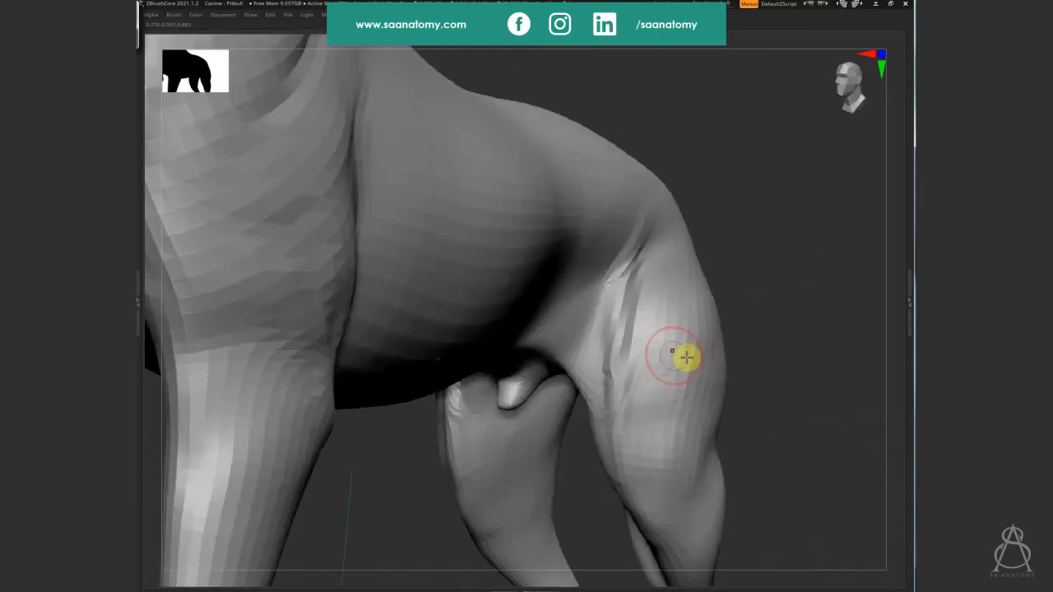
# Carve diagonal muscle grooves down the outer thigh and a crease just above the knee
pyautogui.moveTo(693, 477); pyautogui.dragTo(724, 381, button='right')
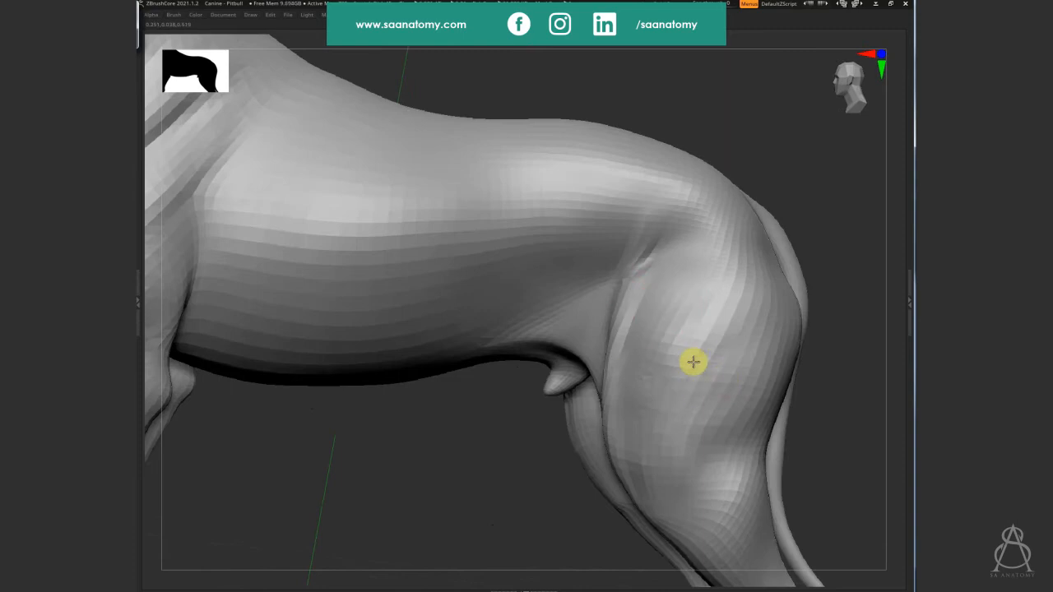
pyautogui.moveTo(756, 435); pyautogui.dragTo(730, 340, button='right')
pyautogui.moveTo(730, 341)
pyautogui.mouseDown()
pyautogui.moveTo(743, 312)
pyautogui.moveTo(667, 437)
pyautogui.moveTo(723, 320)
pyautogui.moveTo(700, 395)
pyautogui.moveTo(700, 357)
pyautogui.moveTo(740, 280)
pyautogui.moveTo(693, 347)
pyautogui.moveTo(708, 406)
pyautogui.moveTo(699, 452)
pyautogui.moveTo(733, 448)
pyautogui.moveTo(721, 399)
pyautogui.moveTo(742, 395)
pyautogui.mouseUp()
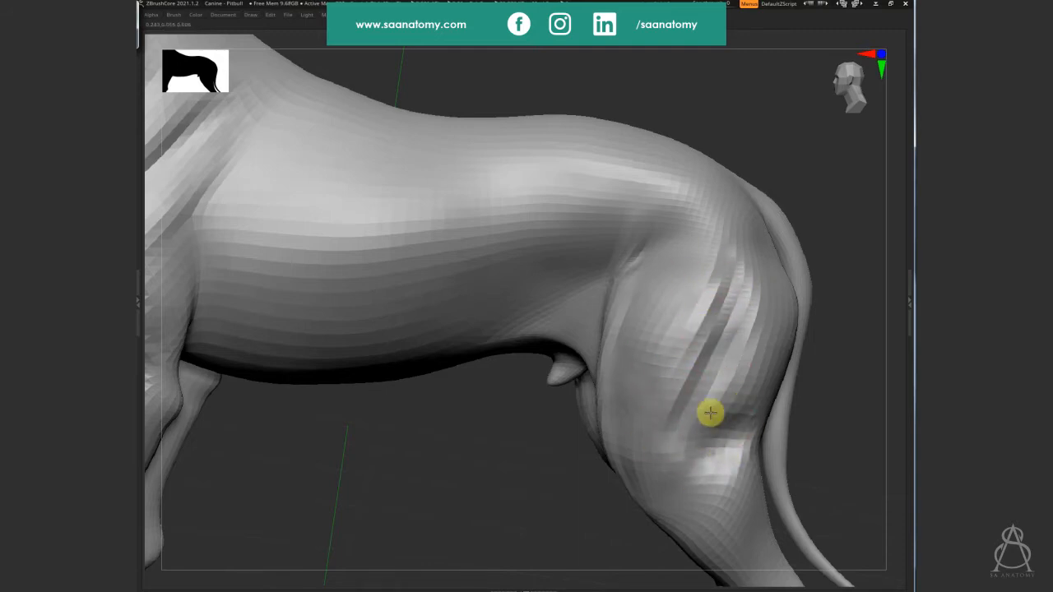
pyautogui.moveTo(745, 421); pyautogui.dragTo(613, 376, button='right')
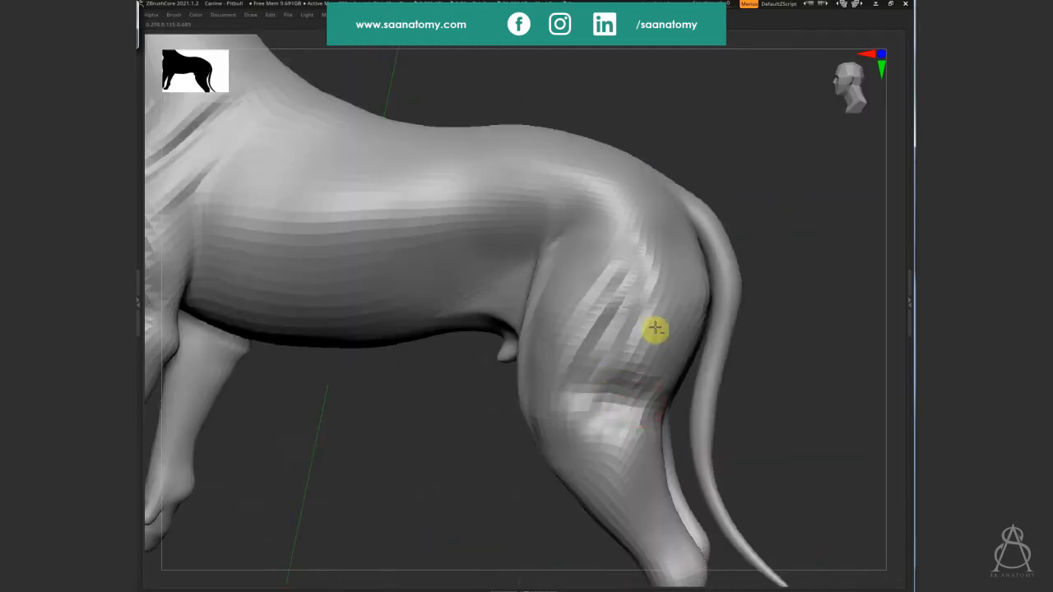
# Sculpt the hollow of the flank in front of the thigh and add uneven surface forms along the lower belly
pyautogui.moveTo(660, 400); pyautogui.dragTo(464, 255, button='right')
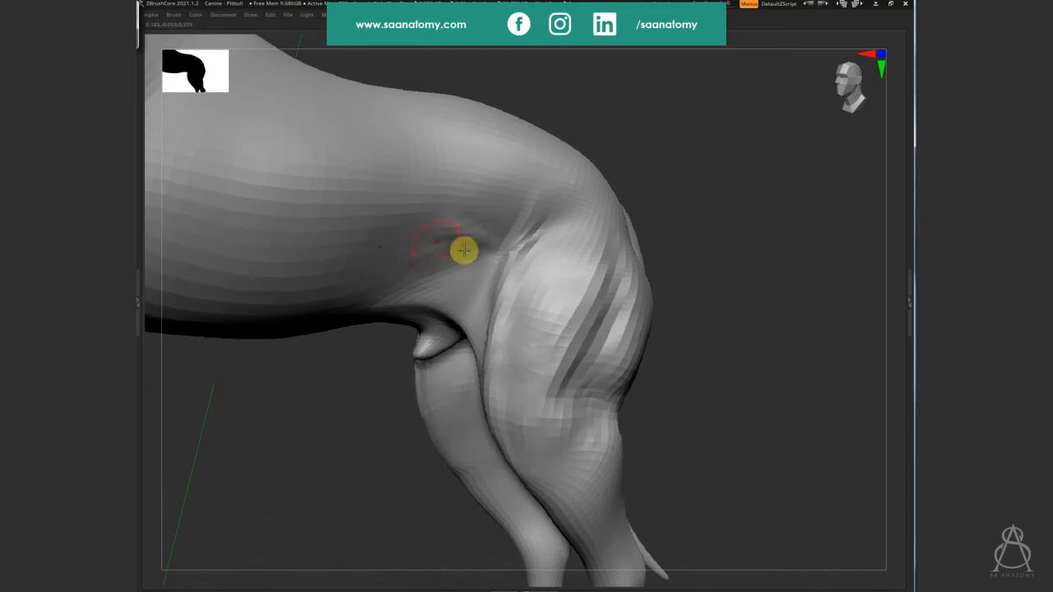
pyautogui.moveTo(464, 251)
pyautogui.mouseDown()
pyautogui.moveTo(354, 254)
pyautogui.moveTo(416, 277)
pyautogui.moveTo(353, 291)
pyautogui.moveTo(442, 256)
pyautogui.moveTo(357, 233)
pyautogui.moveTo(397, 258)
pyautogui.moveTo(331, 266)
pyautogui.moveTo(294, 305)
pyautogui.moveTo(332, 307)
pyautogui.moveTo(381, 274)
pyautogui.moveTo(433, 266)
pyautogui.moveTo(482, 239)
pyautogui.mouseUp()
pyautogui.moveTo(481, 239); pyautogui.dragTo(503, 194, button='right')
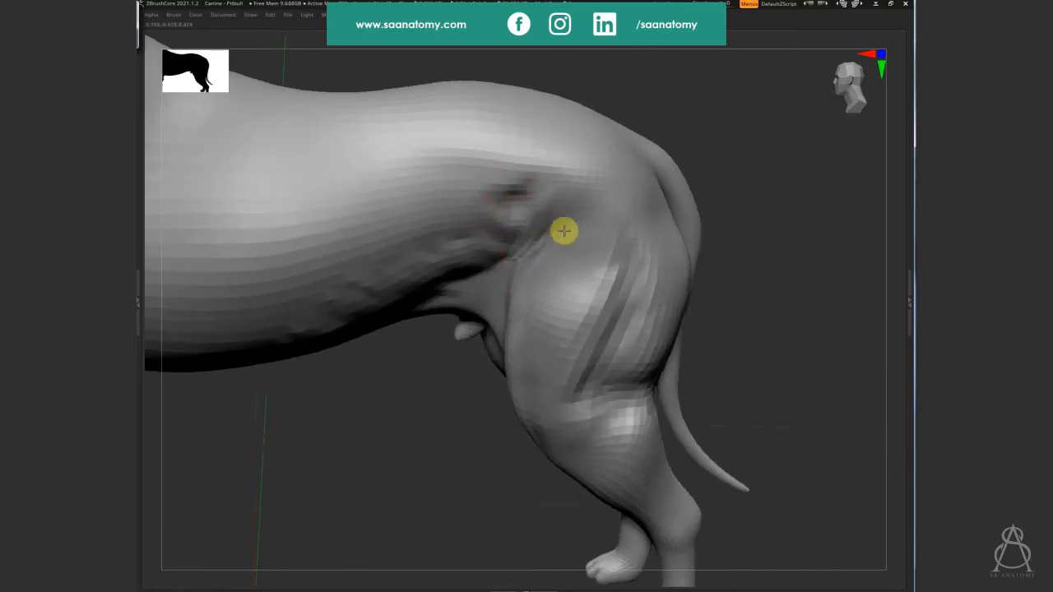
# Carve a long groove and ridge along the front of the thigh, running up to the hip
pyautogui.moveTo(564, 228); pyautogui.dragTo(524, 258, button='right')
pyautogui.moveTo(538, 245)
pyautogui.mouseDown()
pyautogui.moveTo(559, 197)
pyautogui.moveTo(502, 294)
pyautogui.moveTo(496, 381)
pyautogui.moveTo(538, 283)
pyautogui.mouseUp()
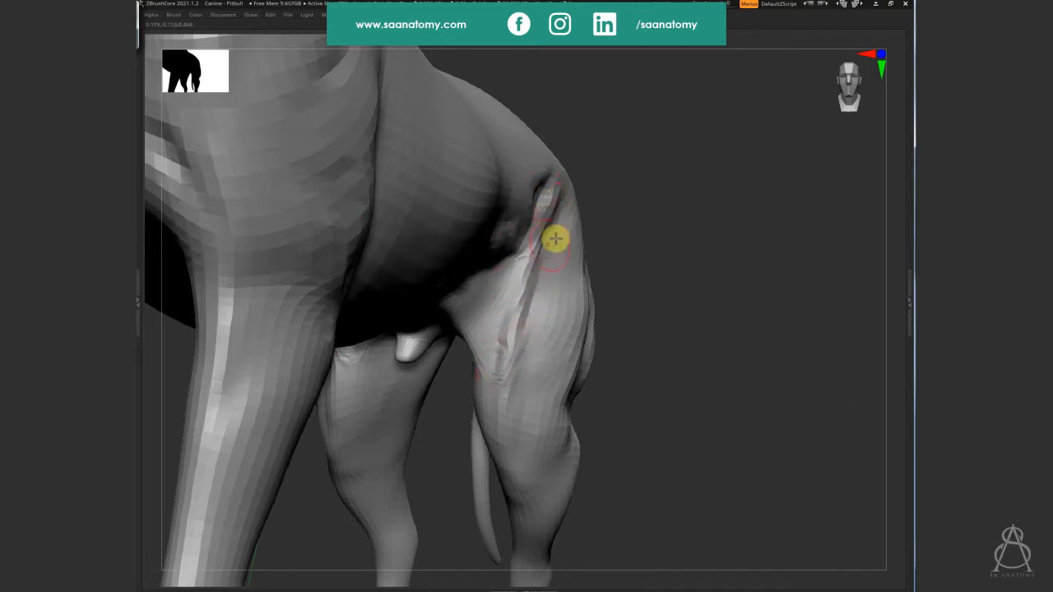
pyautogui.moveTo(555, 238); pyautogui.dragTo(598, 360, button='right')
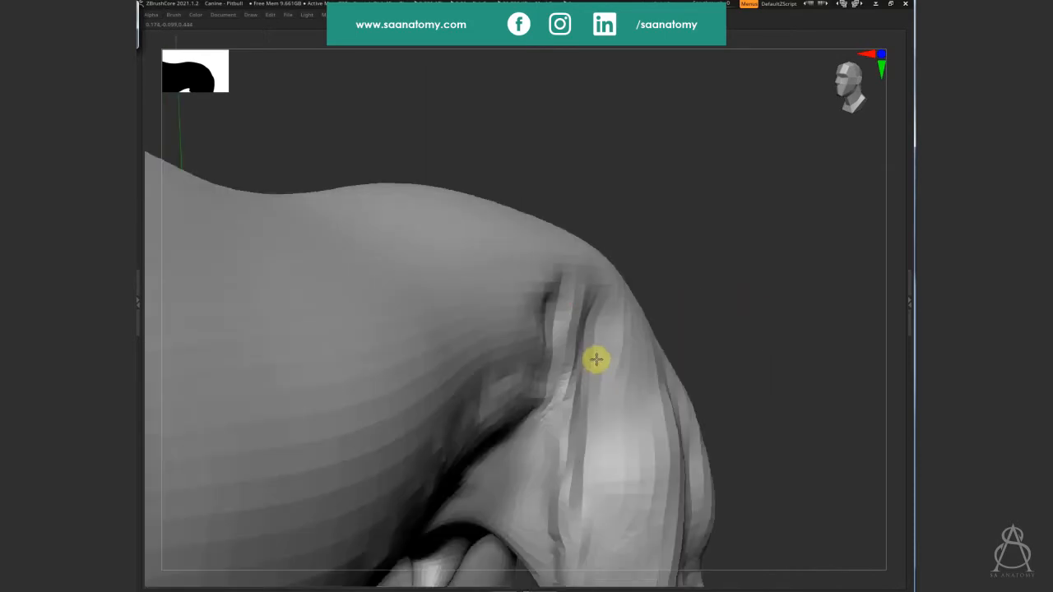
pyautogui.moveTo(748, 353); pyautogui.dragTo(581, 278, button='right')
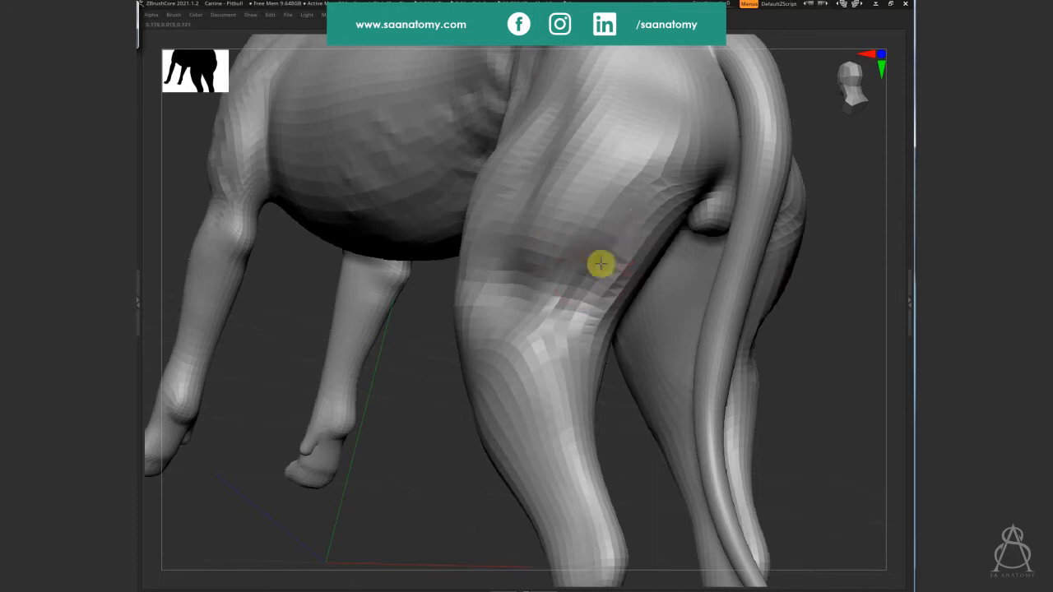
# Shape the rear of the lower thigh and the transition behind the knee into the calf
pyautogui.moveTo(527, 253); pyautogui.dragTo(603, 228, button='right')
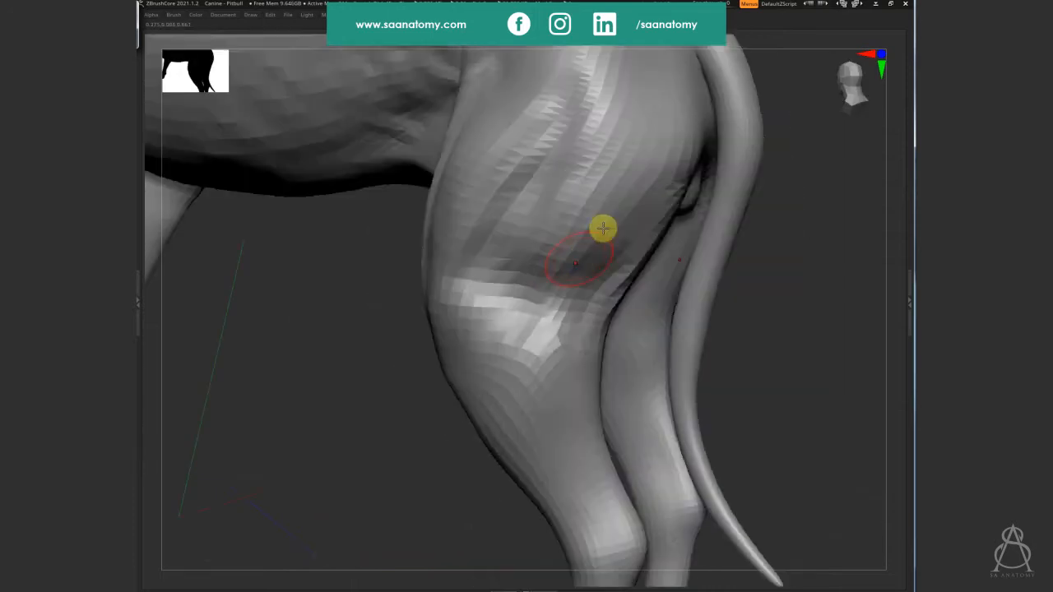
pyautogui.moveTo(533, 279); pyautogui.dragTo(609, 242, button='right')
pyautogui.moveTo(672, 264); pyautogui.dragTo(590, 347, button='right')
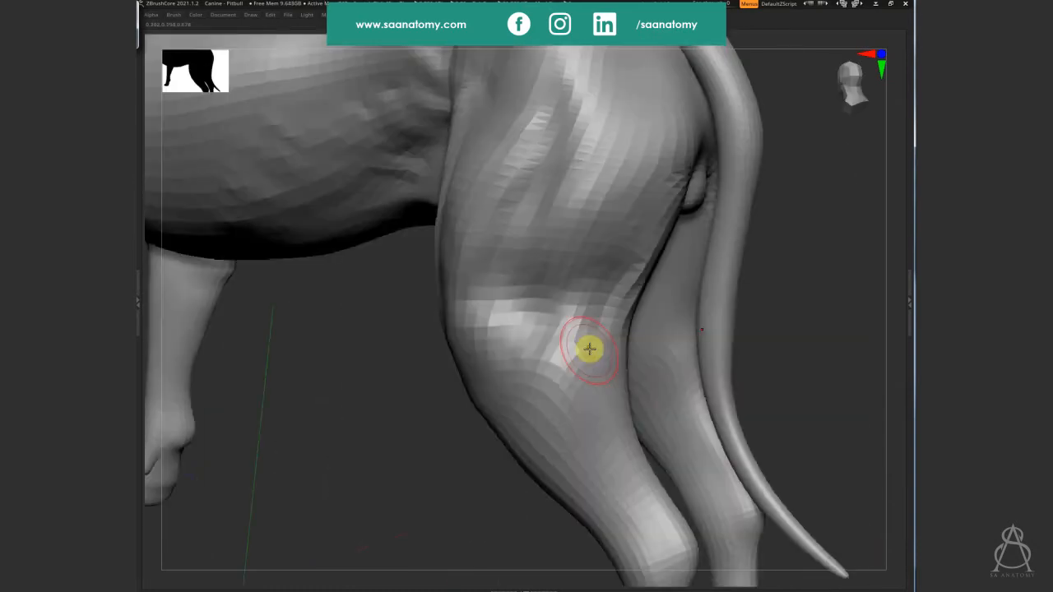
pyautogui.keyDown('ctrl'); pyautogui.moveTo(462, 387); pyautogui.dragTo(581, 459, button='right'); pyautogui.keyUp('ctrl')
# Deepen the hollows below the hip and the grooves between the upper thigh muscles
pyautogui.moveTo(696, 430); pyautogui.dragTo(557, 406, button='right')
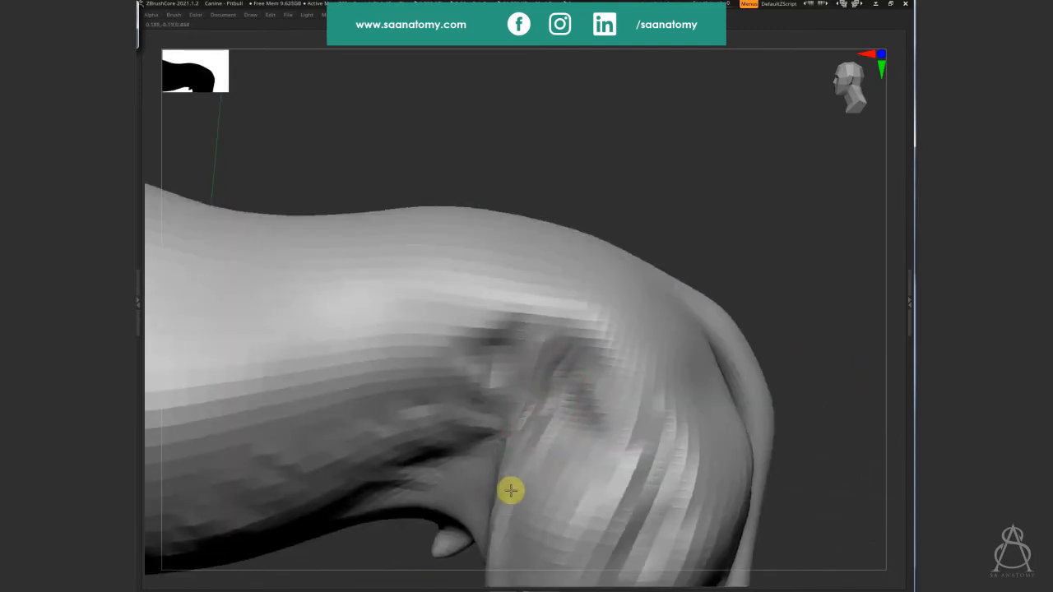
pyautogui.moveTo(517, 476); pyautogui.dragTo(593, 390, button='right')
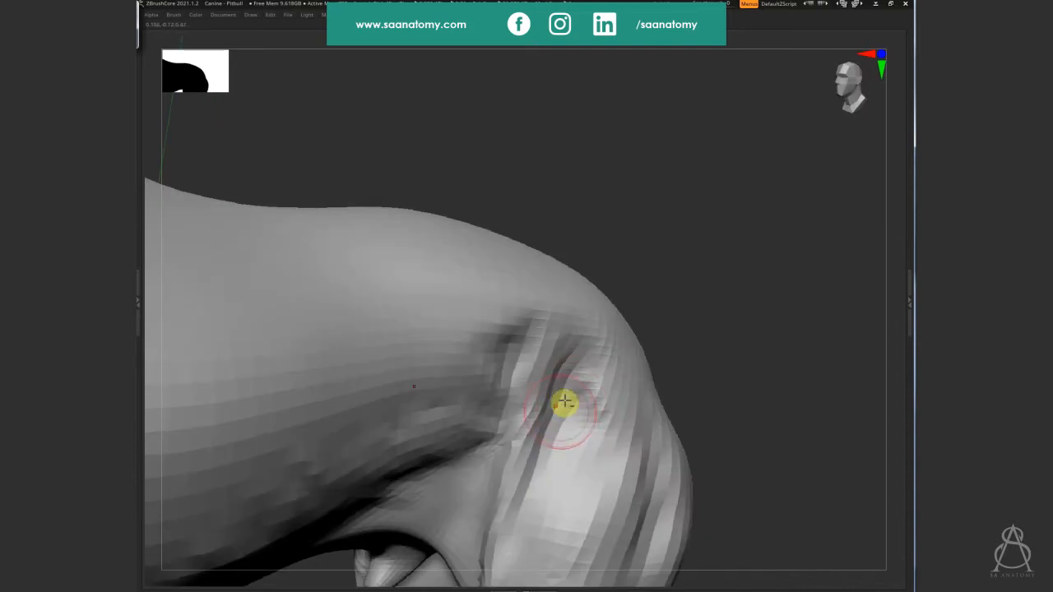
pyautogui.moveTo(621, 439)
pyautogui.mouseDown(button='right')
pyautogui.moveTo(669, 390)
pyautogui.moveTo(678, 408)
pyautogui.mouseUp(button='right')
# Sculpt the curved hollow and bony bump on the rump between the hip and the base of the tail
pyautogui.moveTo(678, 408)
pyautogui.mouseDown()
pyautogui.moveTo(705, 375)
pyautogui.moveTo(690, 389)
pyautogui.moveTo(673, 462)
pyautogui.moveTo(700, 472)
pyautogui.mouseUp()
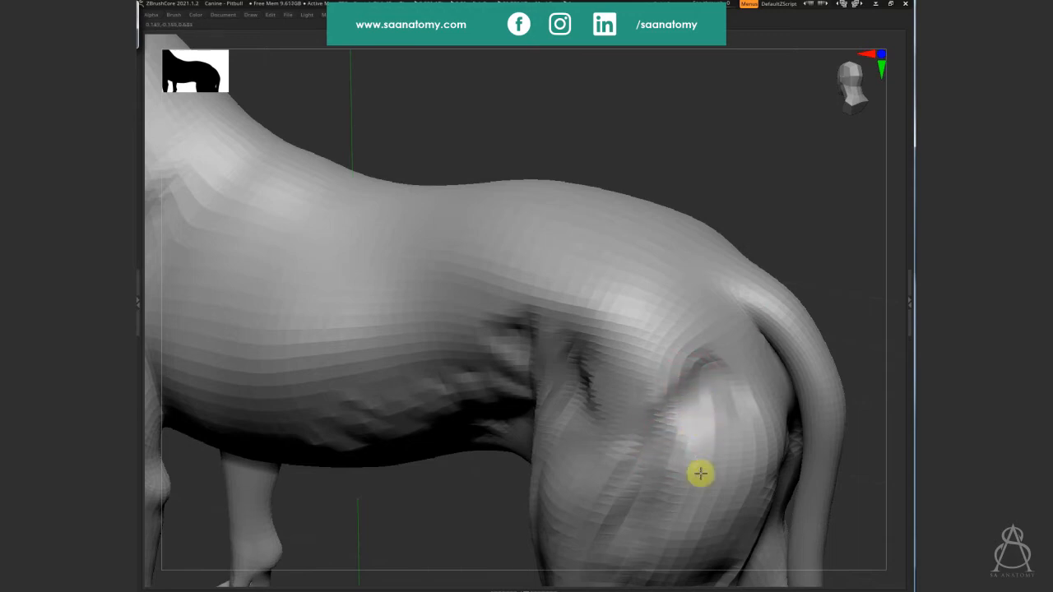
pyautogui.moveTo(749, 391)
pyautogui.mouseDown(button='right')
pyautogui.moveTo(686, 393)
pyautogui.moveTo(667, 348)
pyautogui.mouseUp(button='right')
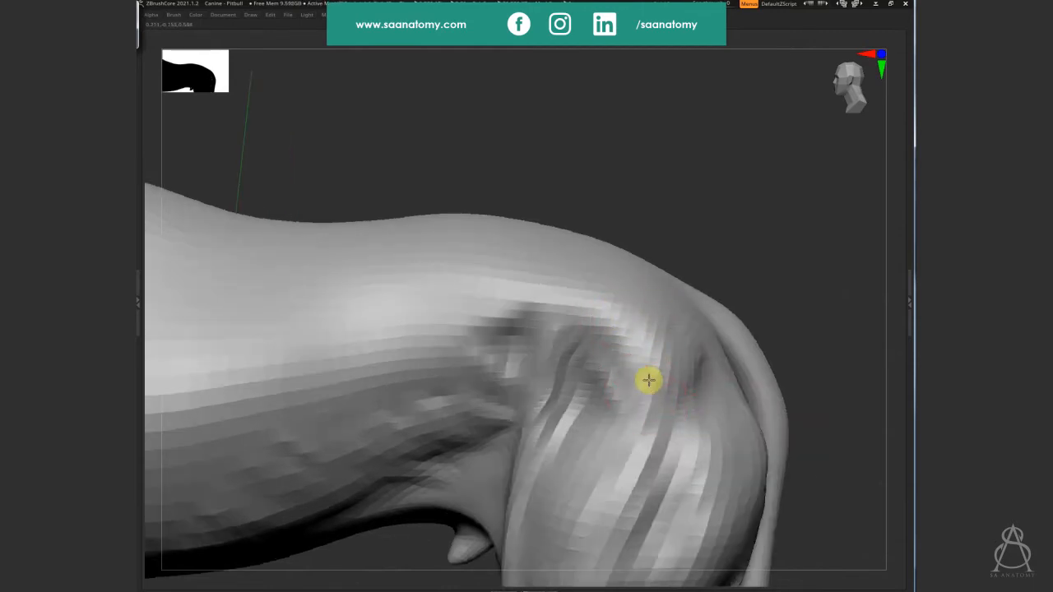
pyautogui.keyDown('alt'); pyautogui.moveTo(693, 444); pyautogui.dragTo(738, 338, button='right'); pyautogui.keyUp('alt')
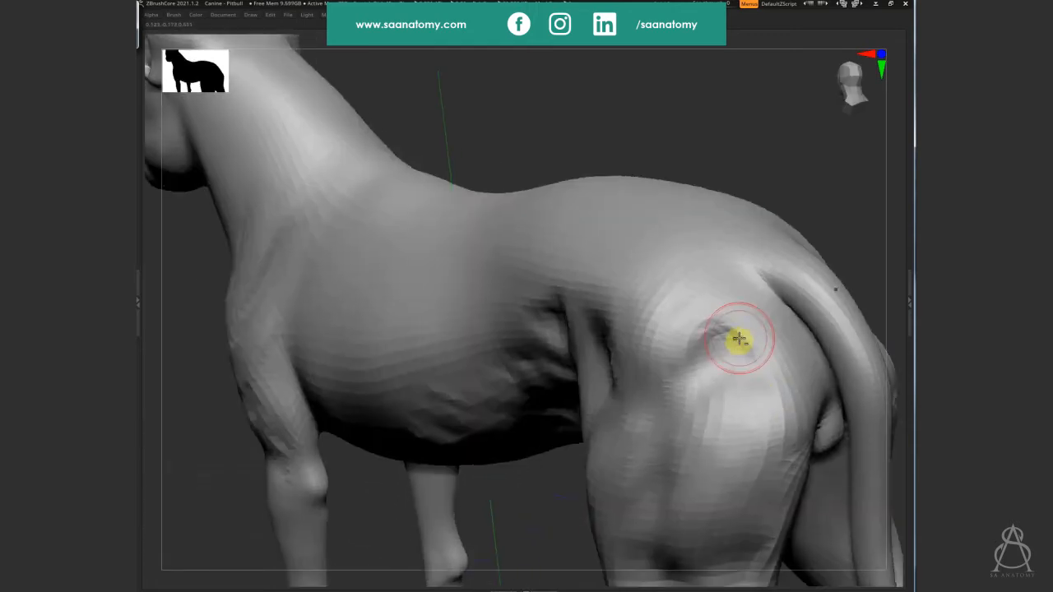
pyautogui.moveTo(732, 340); pyautogui.dragTo(767, 322)
pyautogui.moveTo(816, 375); pyautogui.dragTo(665, 294, button='right')
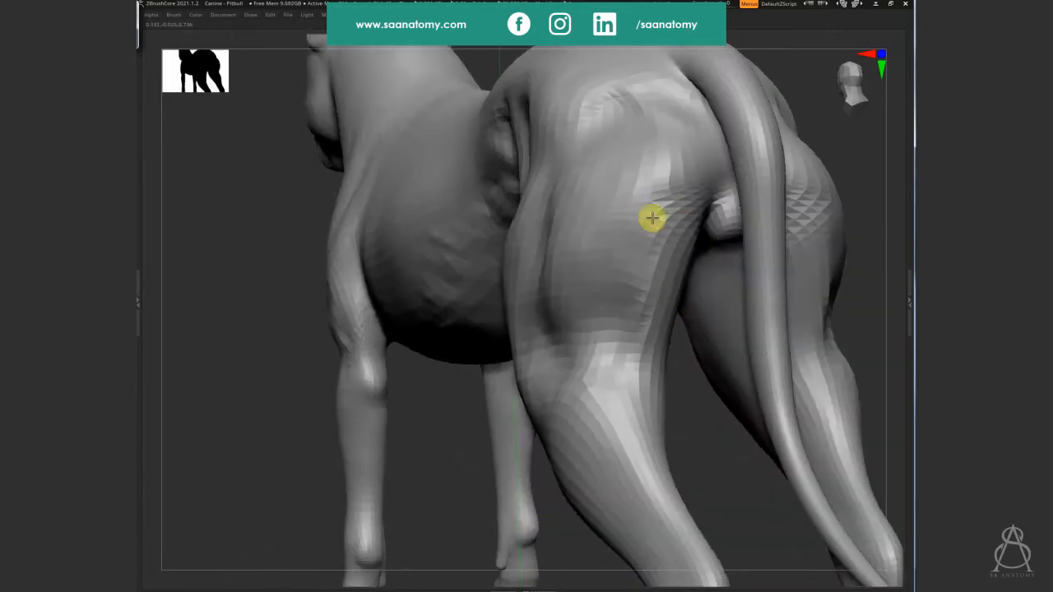
# Shape the rear of the thigh from below the tail base down toward the knee
pyautogui.moveTo(651, 219); pyautogui.dragTo(630, 350)
pyautogui.moveTo(630, 351); pyautogui.dragTo(630, 332, button='right')
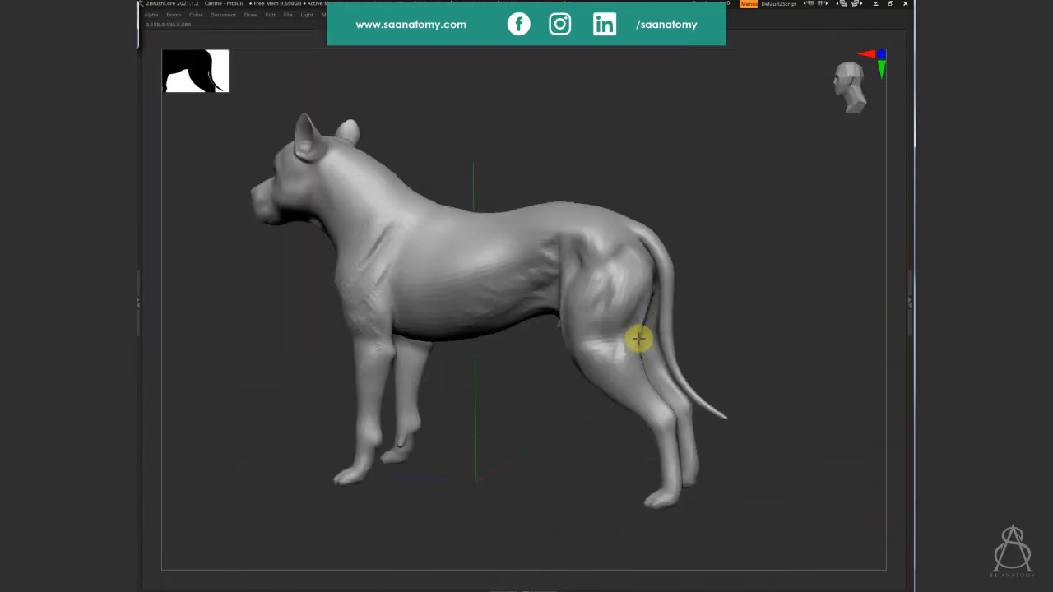
pyautogui.moveTo(639, 338); pyautogui.dragTo(908, 424, button='right')
pyautogui.moveTo(783, 347); pyautogui.dragTo(346, 362, button='right')
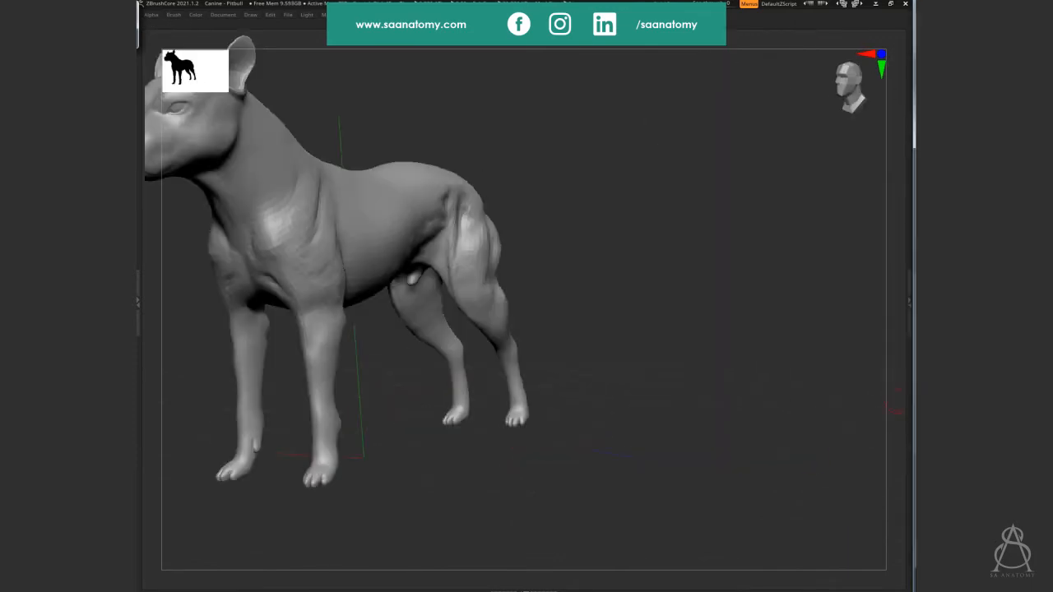
# Define and soften the crease along the lower flank, from the belly up toward the groin
pyautogui.moveTo(630, 349); pyautogui.dragTo(550, 334, button='right')
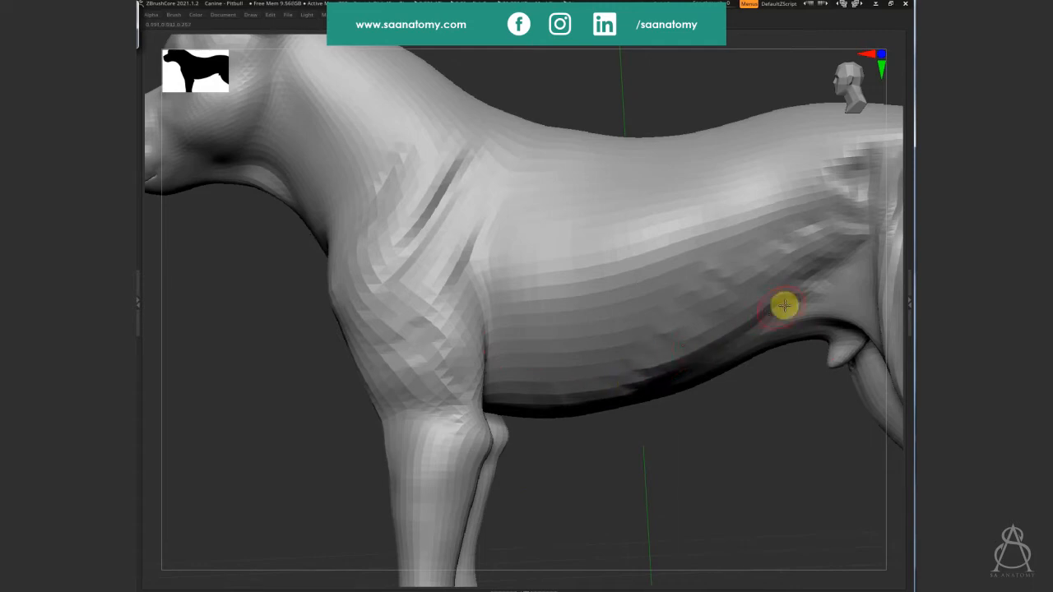
pyautogui.moveTo(629, 394); pyautogui.dragTo(713, 341)
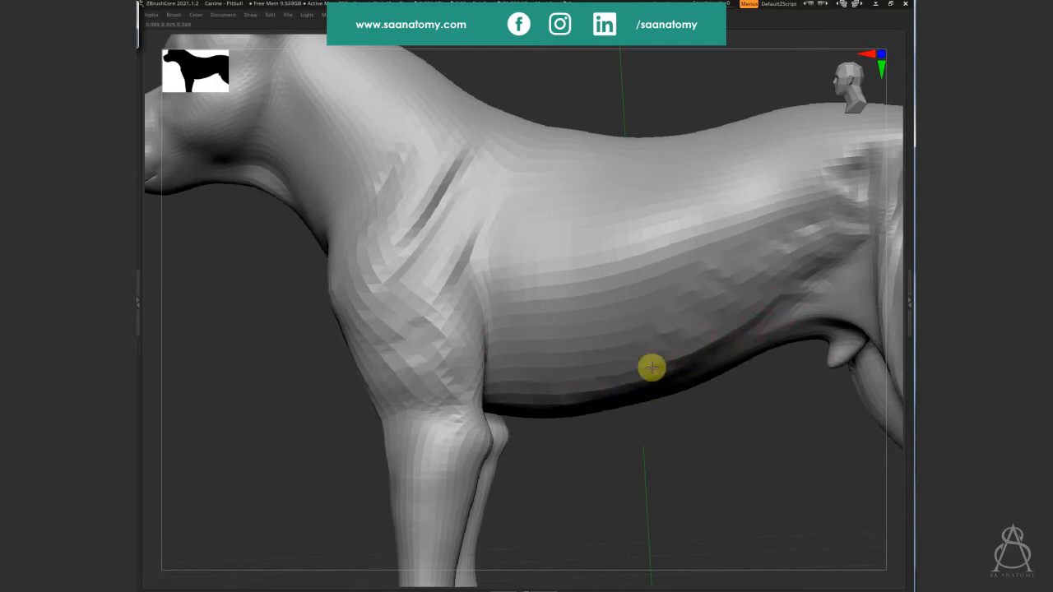
pyautogui.moveTo(652, 368)
pyautogui.mouseDown(button='right')
pyautogui.moveTo(705, 340)
pyautogui.moveTo(576, 298)
pyautogui.moveTo(432, 419)
pyautogui.moveTo(561, 419)
pyautogui.moveTo(649, 538)
pyautogui.moveTo(703, 521)
pyautogui.mouseUp(button='right')
# Adjust the brush options and sculpt the front base of the ear where it joins the skull
pyautogui.press('f')
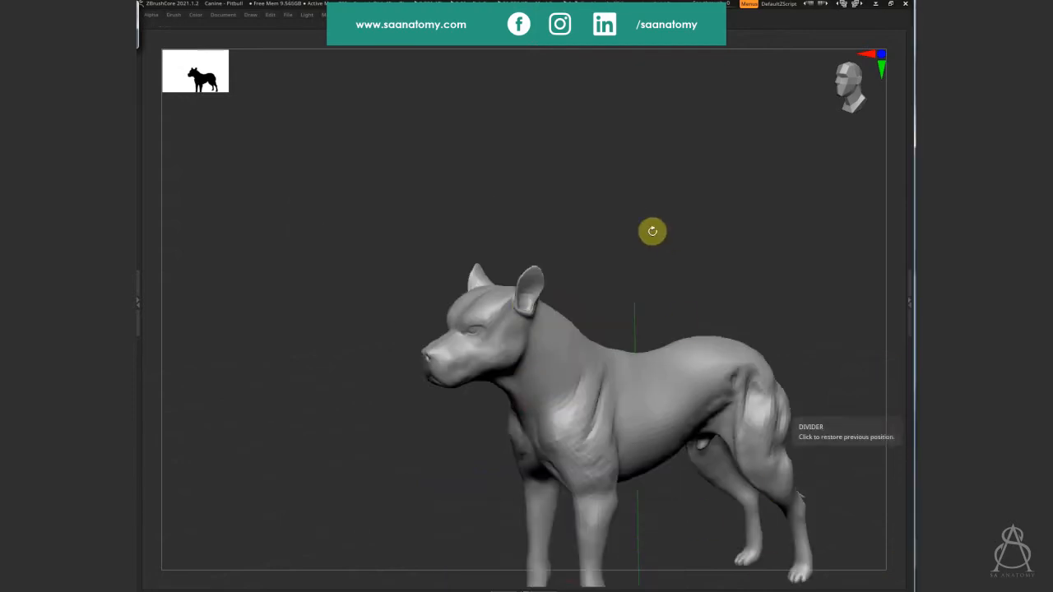
pyautogui.moveTo(650, 230); pyautogui.dragTo(610, 260, button='right')
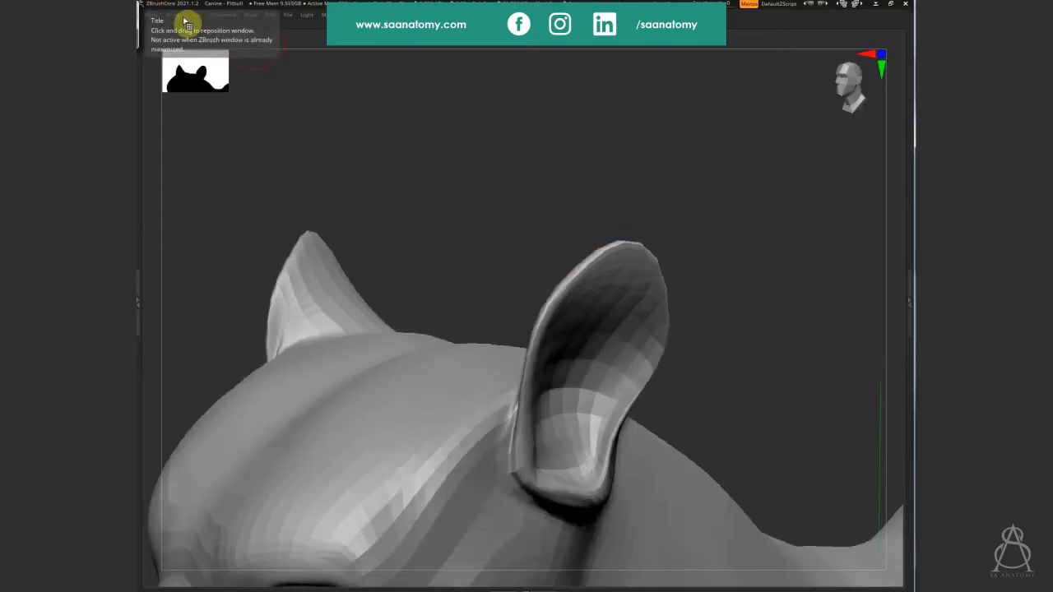
pyautogui.click(174, 15)
pyautogui.click(210, 307)
pyautogui.click(215, 317)
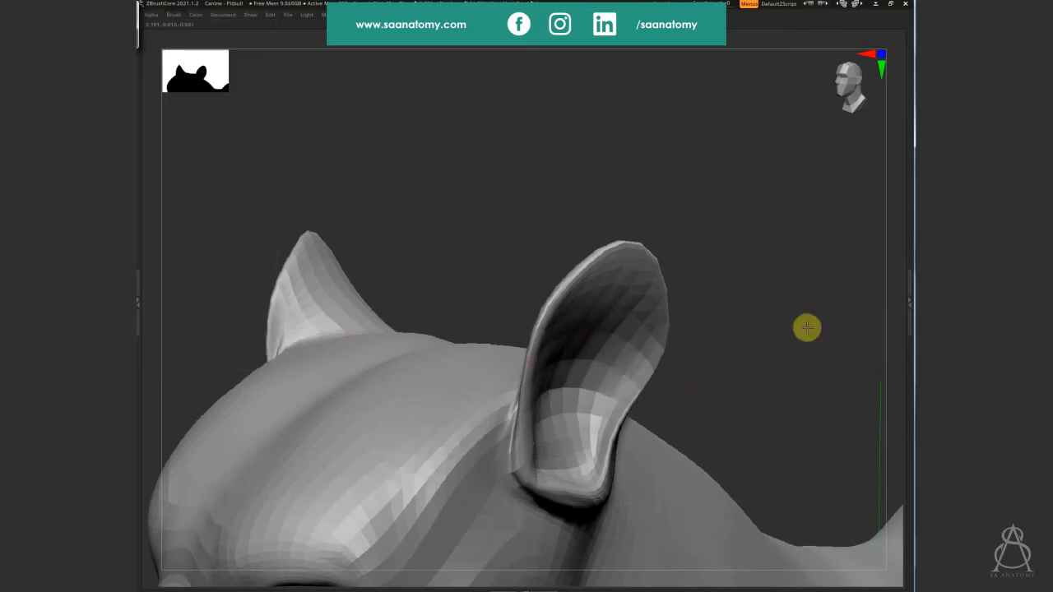
pyautogui.moveTo(806, 327)
pyautogui.mouseDown(button='right')
pyautogui.moveTo(754, 357)
pyautogui.moveTo(674, 334)
pyautogui.moveTo(782, 350)
pyautogui.moveTo(638, 198)
pyautogui.mouseUp(button='right')
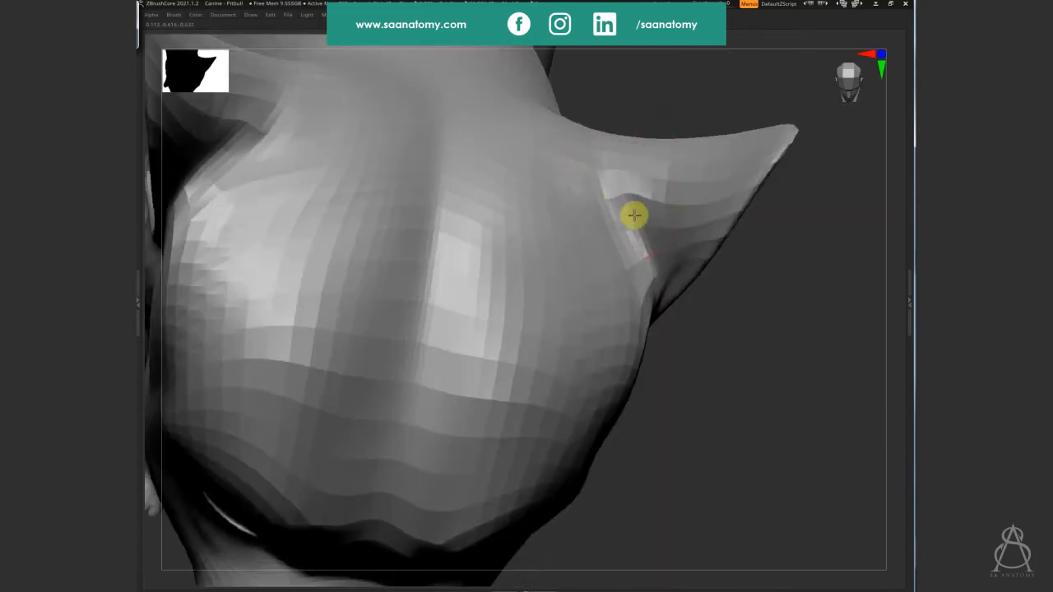
pyautogui.moveTo(634, 215)
pyautogui.mouseDown()
pyautogui.moveTo(606, 176)
pyautogui.moveTo(628, 214)
pyautogui.moveTo(567, 219)
pyautogui.moveTo(610, 185)
pyautogui.moveTo(576, 181)
pyautogui.mouseUp()
pyautogui.moveTo(575, 181)
pyautogui.mouseDown(button='right')
pyautogui.moveTo(665, 252)
pyautogui.moveTo(713, 156)
pyautogui.moveTo(707, 369)
pyautogui.moveTo(715, 313)
pyautogui.moveTo(726, 359)
pyautogui.moveTo(701, 288)
pyautogui.moveTo(656, 287)
pyautogui.moveTo(724, 369)
pyautogui.moveTo(717, 345)
pyautogui.moveTo(671, 307)
pyautogui.moveTo(623, 449)
pyautogui.moveTo(594, 472)
pyautogui.mouseUp(button='right')
pyautogui.press('s')
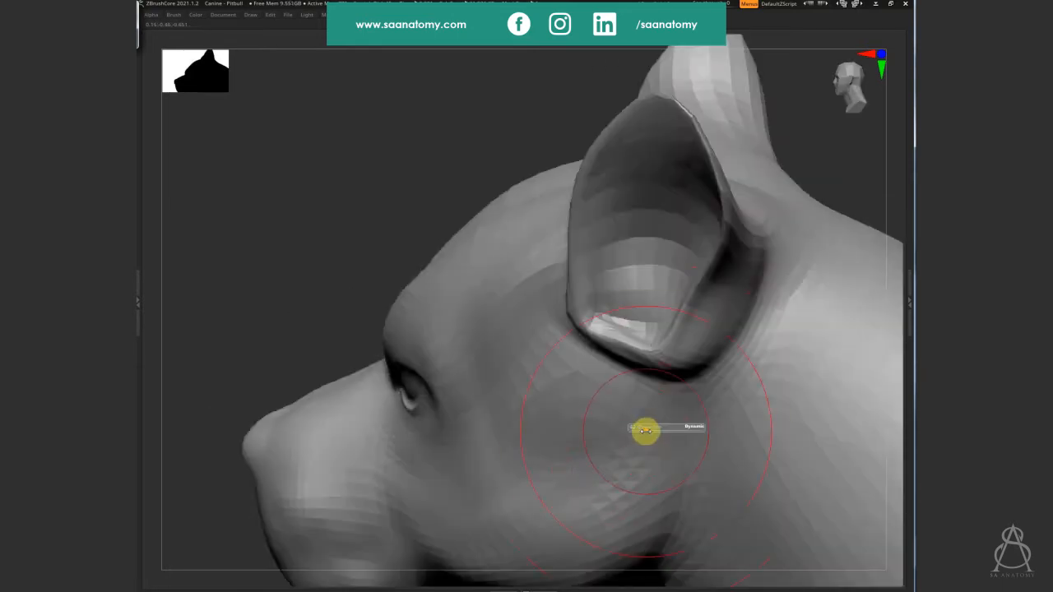
# Reshape the ear's base and lower rim with a larger brush so they blend into the head
pyautogui.moveTo(644, 430)
pyautogui.mouseDown(button='right')
pyautogui.moveTo(663, 348)
pyautogui.moveTo(665, 387)
pyautogui.moveTo(668, 299)
pyautogui.moveTo(771, 341)
pyautogui.moveTo(702, 313)
pyautogui.moveTo(587, 305)
pyautogui.moveTo(618, 327)
pyautogui.moveTo(535, 297)
pyautogui.mouseUp(button='right')
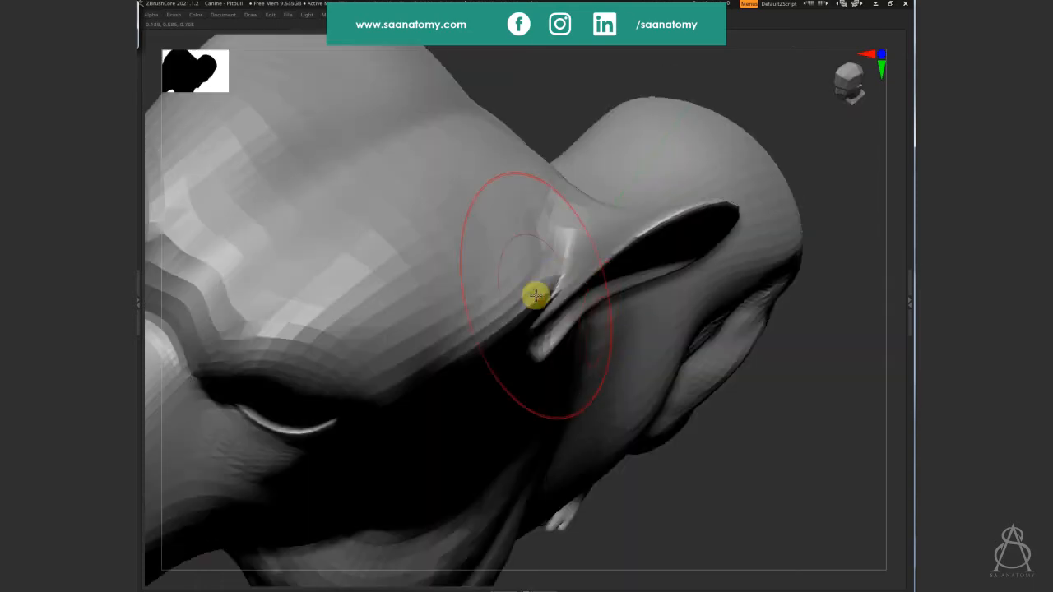
pyautogui.moveTo(570, 264)
pyautogui.mouseDown(button='right')
pyautogui.moveTo(568, 254)
pyautogui.moveTo(620, 343)
pyautogui.moveTo(719, 306)
pyautogui.moveTo(726, 348)
pyautogui.moveTo(679, 383)
pyautogui.moveTo(529, 277)
pyautogui.moveTo(520, 283)
pyautogui.mouseUp(button='right')
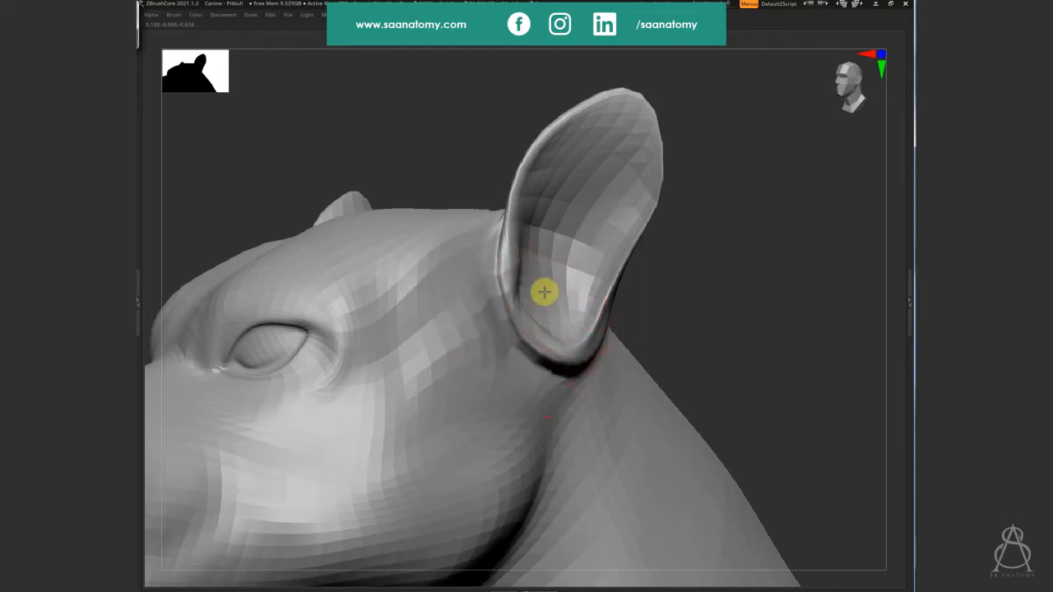
pyautogui.moveTo(545, 292); pyautogui.dragTo(625, 292, button='right')
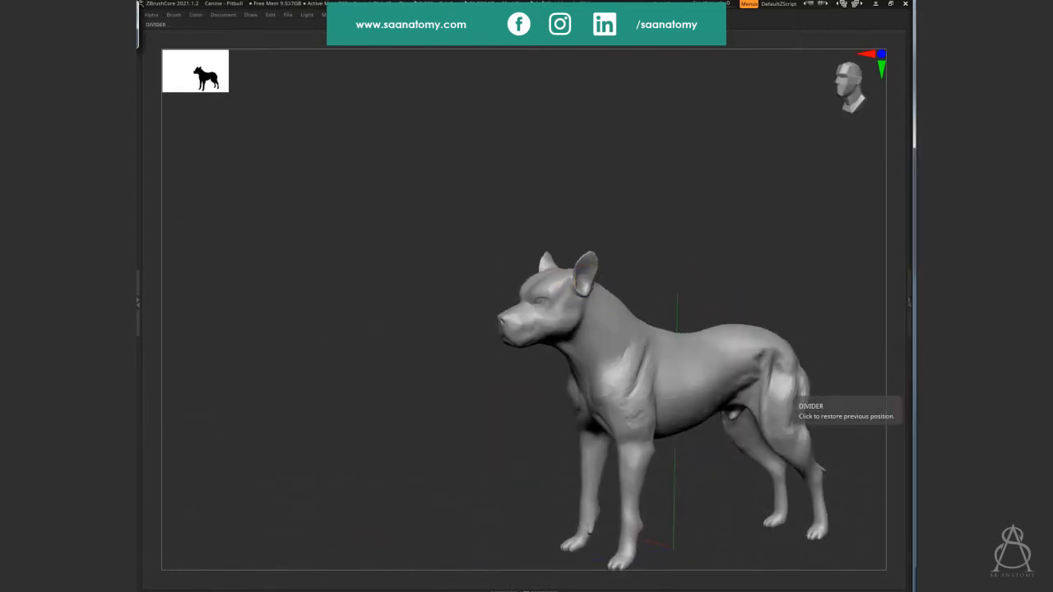
pyautogui.moveTo(730, 251); pyautogui.dragTo(905, 380, button='right')
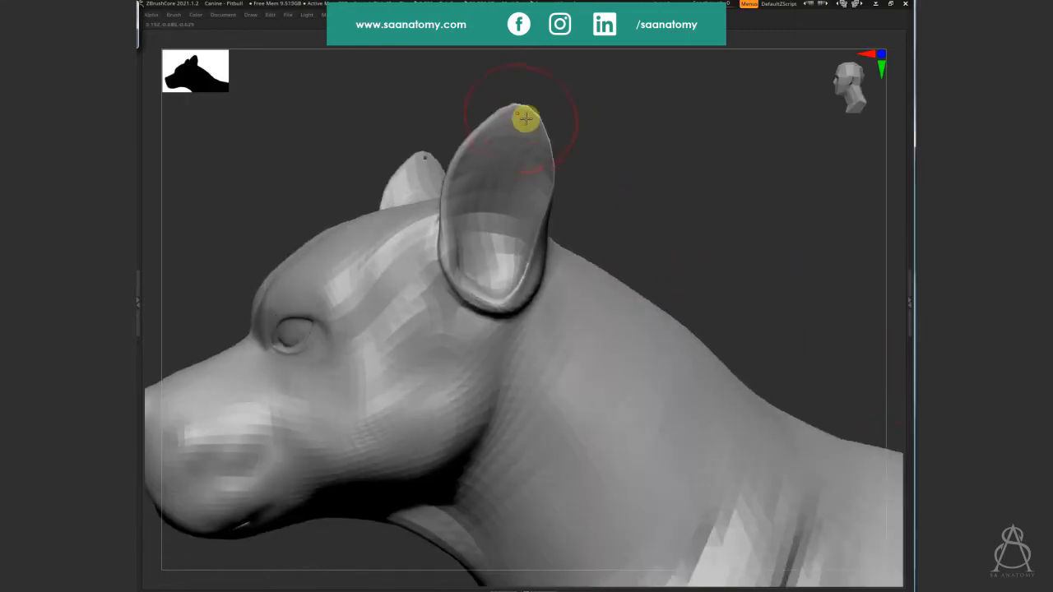
# Reshape the ear's outline by pushing its front edge forward, adjusting the tip and pulling the rear edge inward
pyautogui.moveTo(525, 118)
pyautogui.mouseDown()
pyautogui.moveTo(529, 132)
pyautogui.moveTo(477, 151)
pyautogui.moveTo(434, 255)
pyautogui.mouseUp()
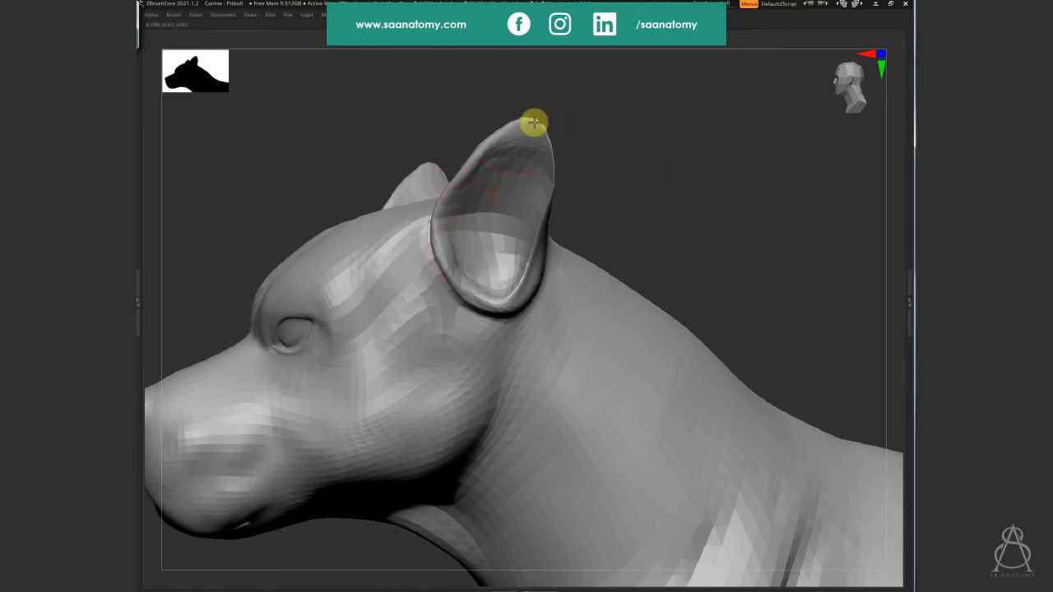
pyautogui.moveTo(534, 123); pyautogui.dragTo(530, 114)
pyautogui.moveTo(541, 228)
pyautogui.mouseDown()
pyautogui.moveTo(571, 233)
pyautogui.moveTo(524, 228)
pyautogui.moveTo(535, 219)
pyautogui.mouseUp()
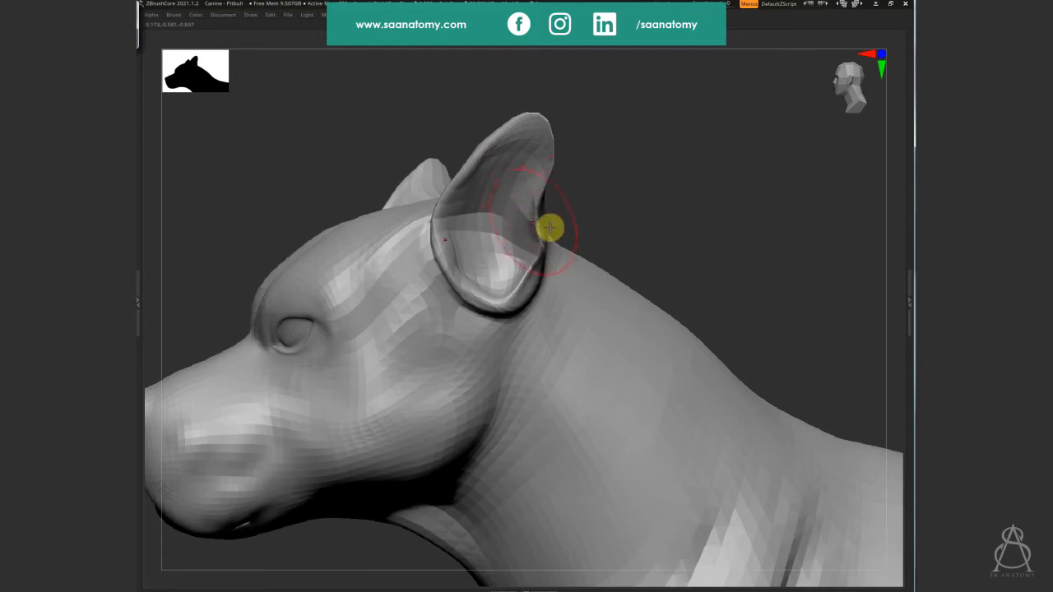
# Refine the rear edge of the ear and its curve into the back of the head
pyautogui.moveTo(541, 188); pyautogui.dragTo(557, 207, button='right')
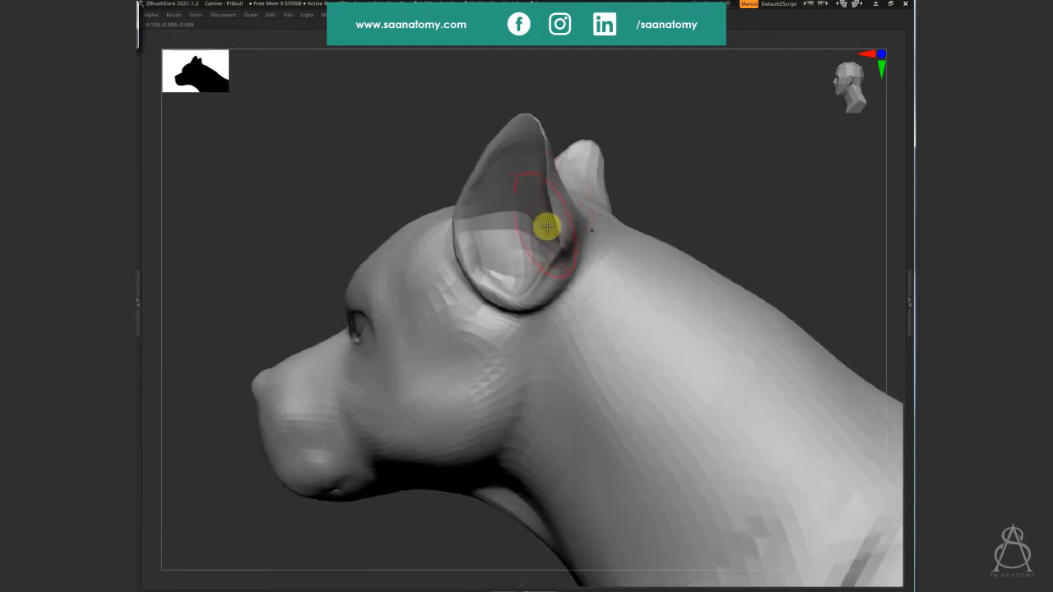
pyautogui.moveTo(547, 226); pyautogui.dragTo(517, 264)
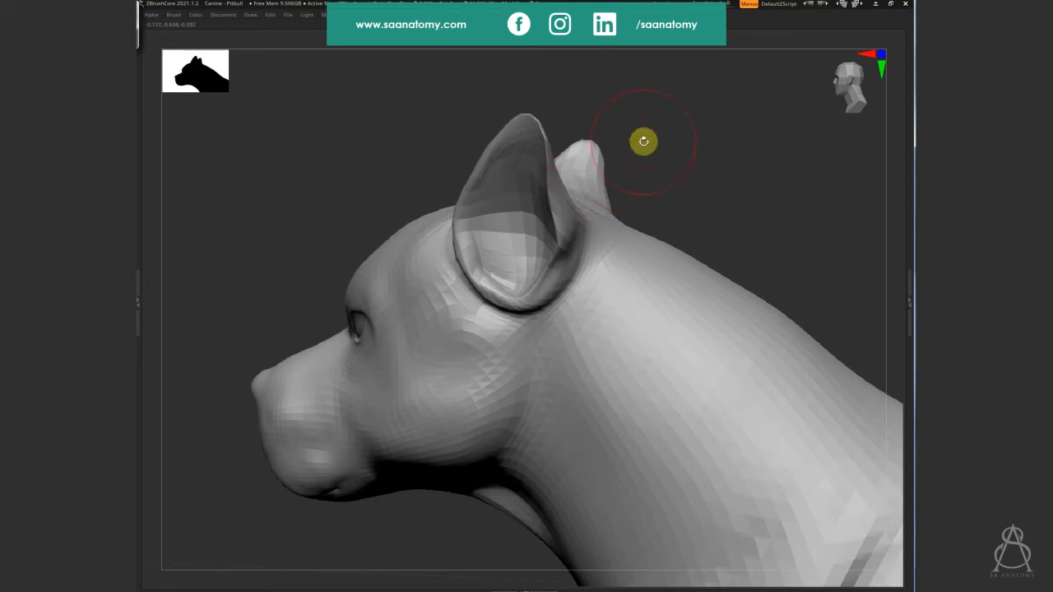
pyautogui.moveTo(735, 171); pyautogui.dragTo(735, 255)
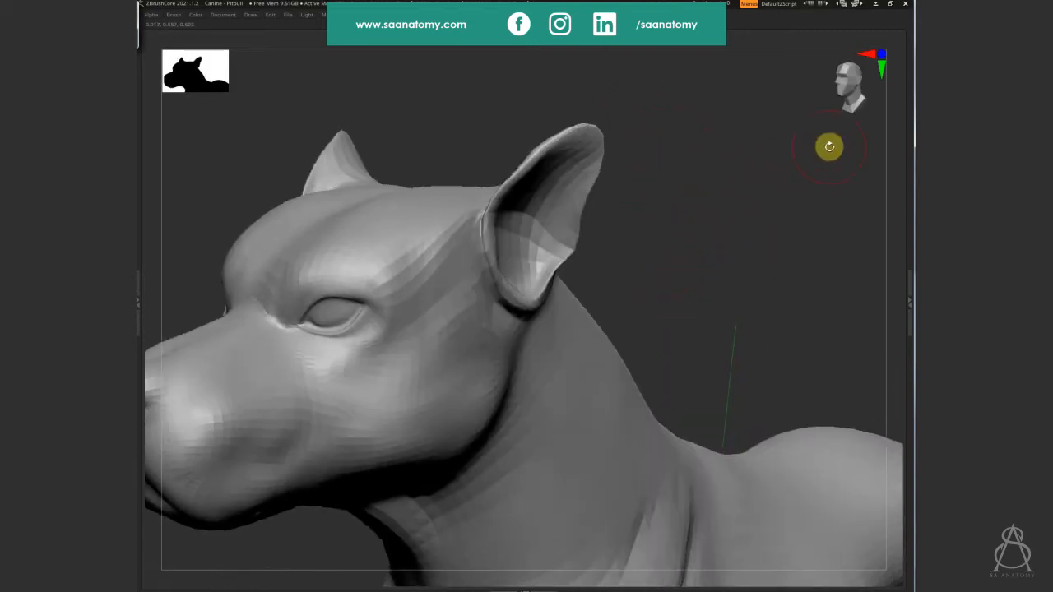
pyautogui.moveTo(779, 352)
pyautogui.mouseDown()
pyautogui.moveTo(715, 299)
pyautogui.moveTo(764, 214)
pyautogui.moveTo(682, 223)
pyautogui.moveTo(705, 315)
pyautogui.moveTo(567, 289)
pyautogui.moveTo(568, 245)
pyautogui.mouseUp()
# Carve the fold around the front and lower base of the ear and deepen the hollow inside it
pyautogui.moveTo(548, 221); pyautogui.dragTo(446, 334, button='right')
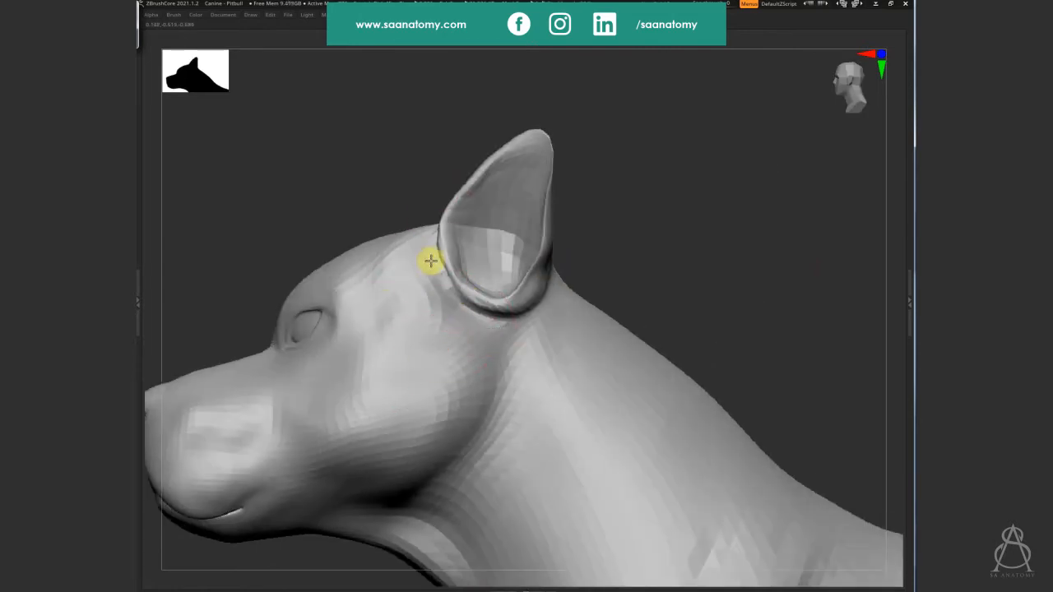
pyautogui.moveTo(430, 261); pyautogui.dragTo(450, 295)
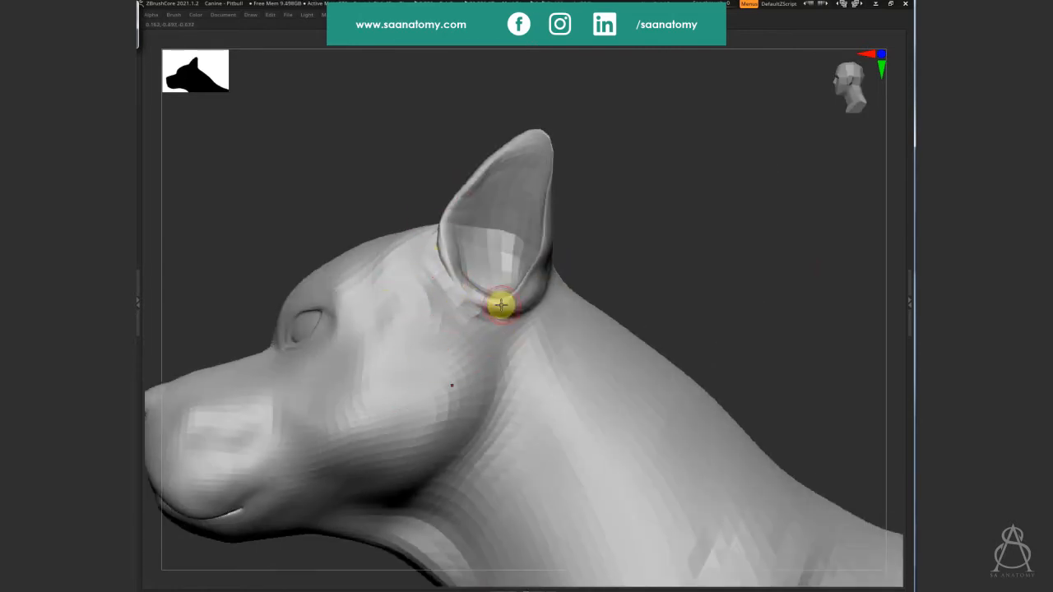
pyautogui.moveTo(528, 303); pyautogui.dragTo(484, 278, button='right')
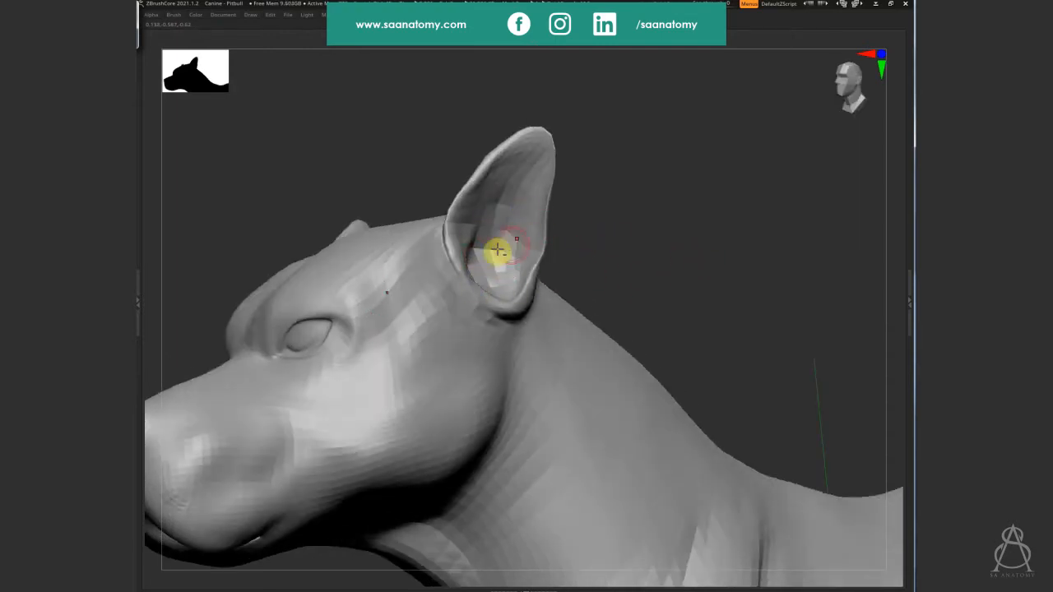
pyautogui.moveTo(682, 285); pyautogui.dragTo(402, 238, button='right')
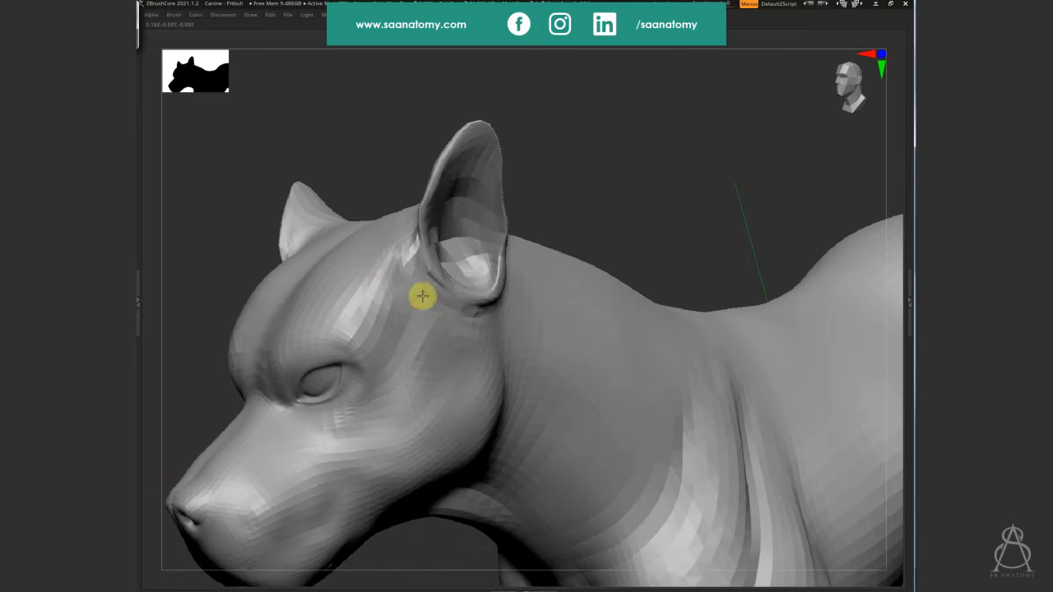
# Sculpt the muscle forms and hollows on the side of the head between the eye, ear and cheek
pyautogui.moveTo(422, 296); pyautogui.dragTo(404, 343, button='right')
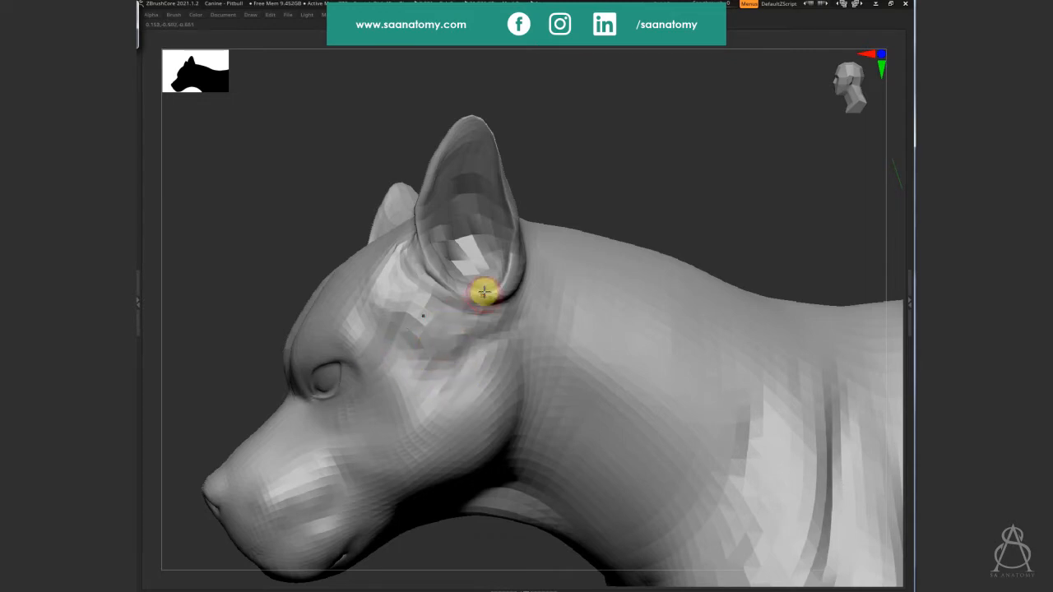
pyautogui.moveTo(484, 292)
pyautogui.mouseDown(button='right')
pyautogui.moveTo(467, 301)
pyautogui.moveTo(458, 357)
pyautogui.mouseUp(button='right')
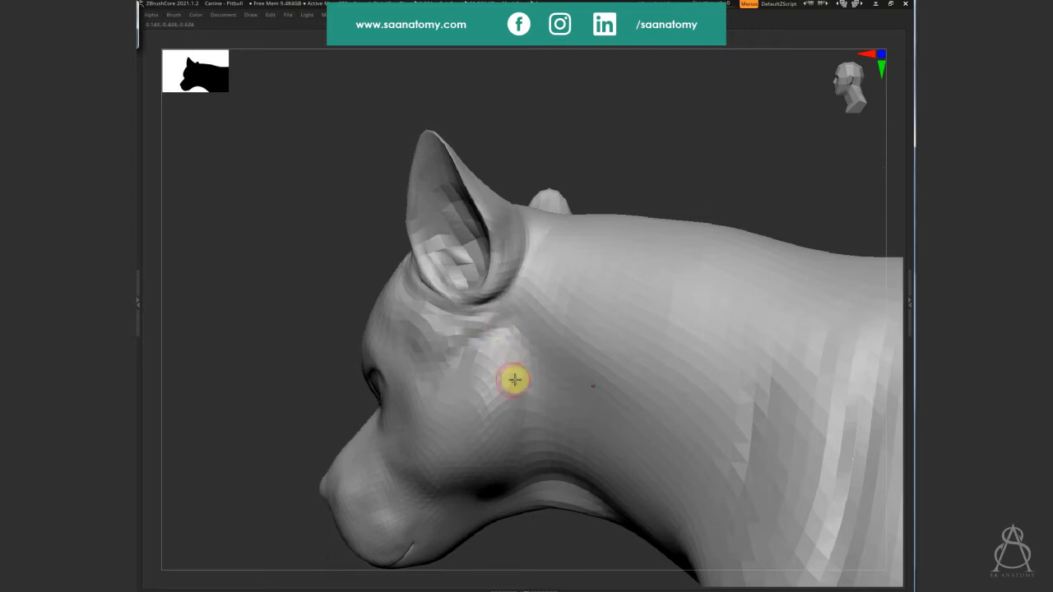
pyautogui.moveTo(527, 377); pyautogui.dragTo(465, 365, button='right')
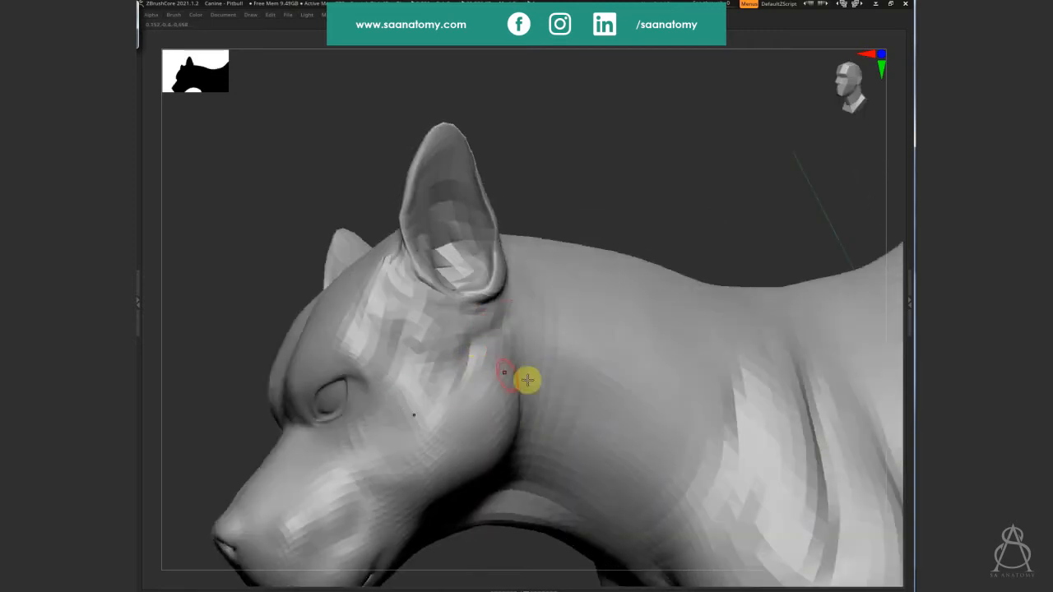
pyautogui.moveTo(527, 379)
pyautogui.mouseDown(button='right')
pyautogui.moveTo(538, 353)
pyautogui.moveTo(546, 378)
pyautogui.moveTo(472, 371)
pyautogui.moveTo(473, 383)
pyautogui.moveTo(499, 365)
pyautogui.moveTo(502, 344)
pyautogui.moveTo(724, 288)
pyautogui.moveTo(717, 305)
pyautogui.moveTo(713, 286)
pyautogui.moveTo(754, 305)
pyautogui.moveTo(700, 346)
pyautogui.moveTo(376, 305)
pyautogui.moveTo(629, 273)
pyautogui.moveTo(587, 313)
pyautogui.moveTo(552, 240)
pyautogui.mouseUp(button='right')
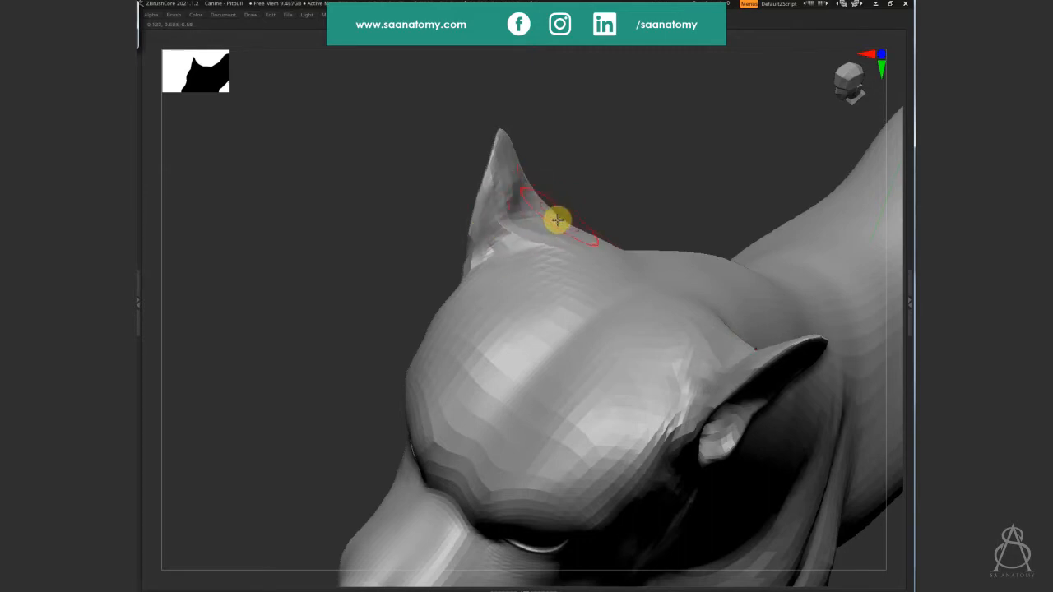
# Slim the back of the ear at its base and adjust the ear's angle and tip
pyautogui.moveTo(557, 216); pyautogui.dragTo(524, 226, button='right')
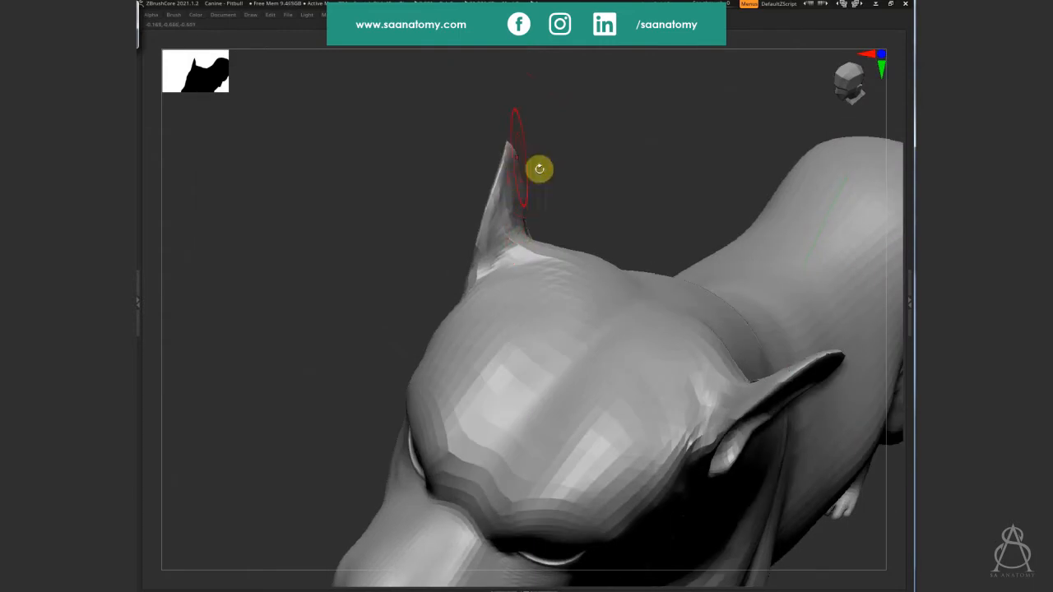
pyautogui.moveTo(539, 168); pyautogui.dragTo(497, 156, button='right')
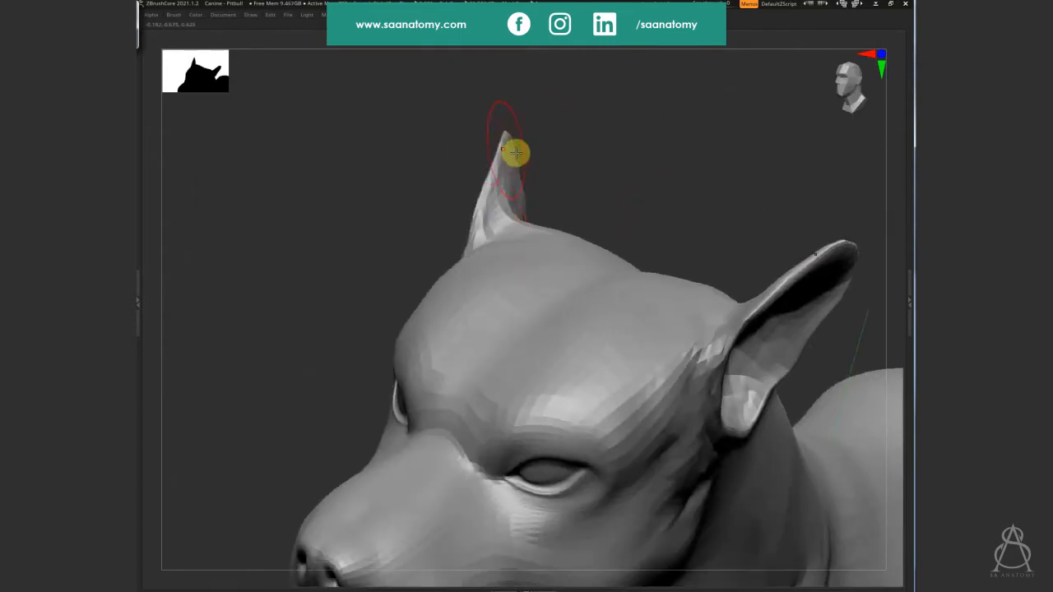
pyautogui.moveTo(686, 162); pyautogui.dragTo(688, 301, button='right')
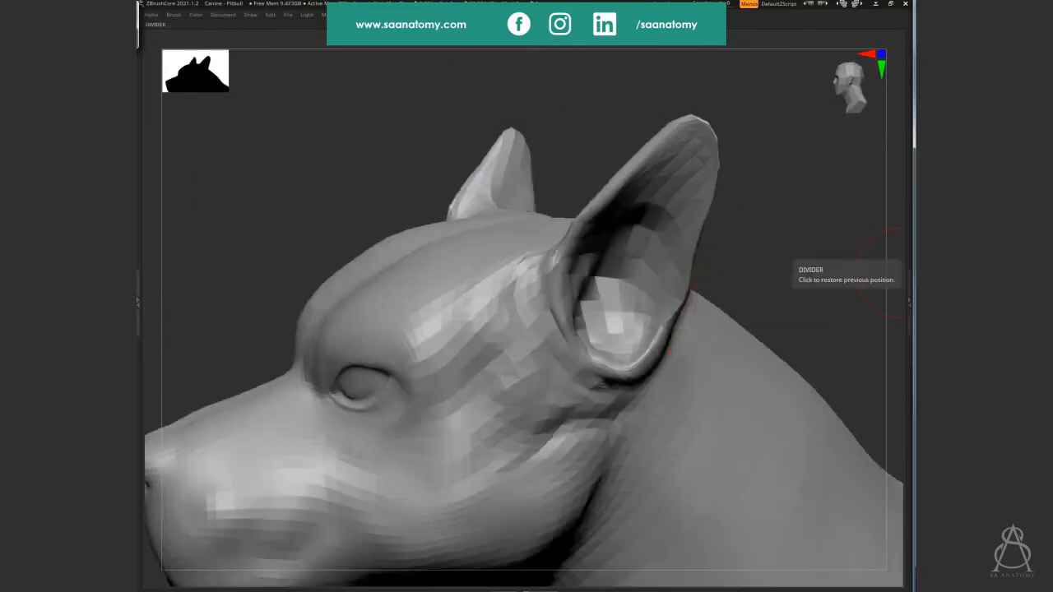
# Pull a notch into the ear's lower rear edge and round the upper front edge outward
pyautogui.moveTo(709, 229)
pyautogui.mouseDown()
pyautogui.moveTo(724, 157)
pyautogui.moveTo(712, 182)
pyautogui.mouseUp()
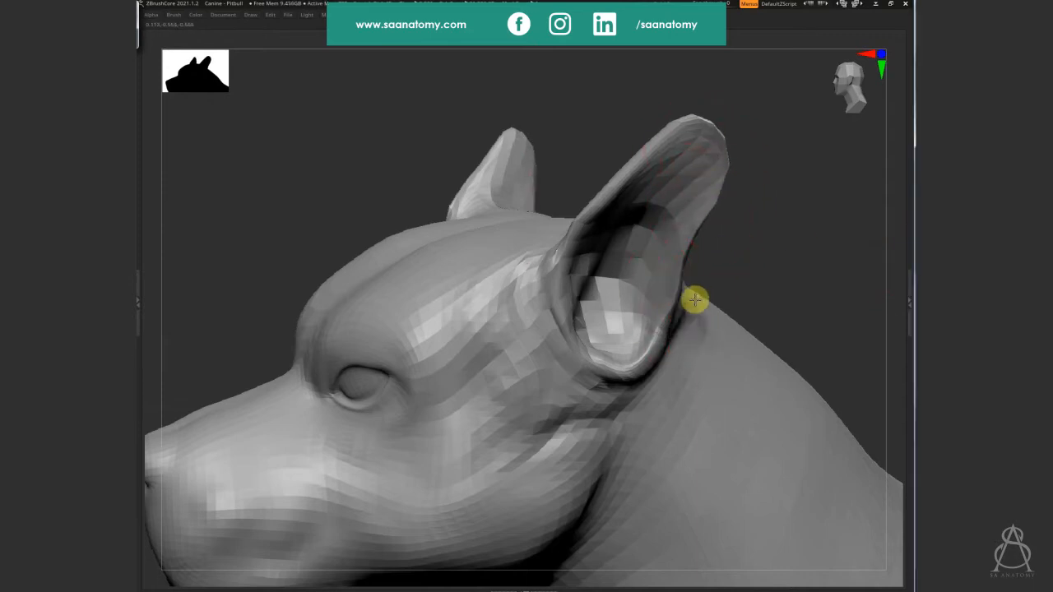
pyautogui.moveTo(694, 301); pyautogui.dragTo(705, 300)
pyautogui.moveTo(672, 253)
pyautogui.mouseDown()
pyautogui.moveTo(708, 176)
pyautogui.moveTo(637, 177)
pyautogui.moveTo(643, 138)
pyautogui.mouseUp()
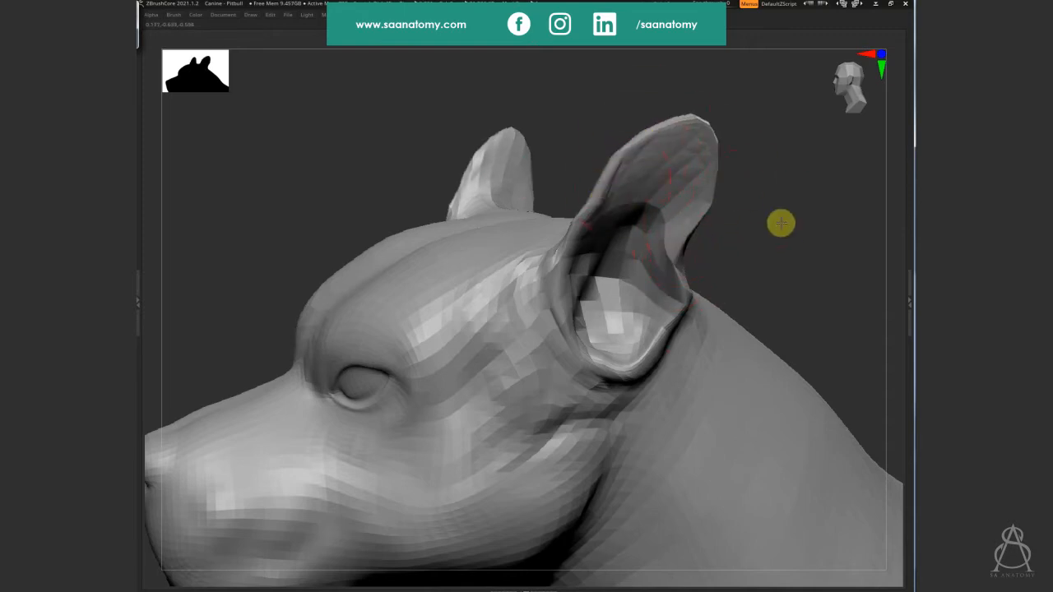
# Save the project and review the whole dog from the side and three-quarter front
pyautogui.moveTo(781, 223); pyautogui.dragTo(518, 412)
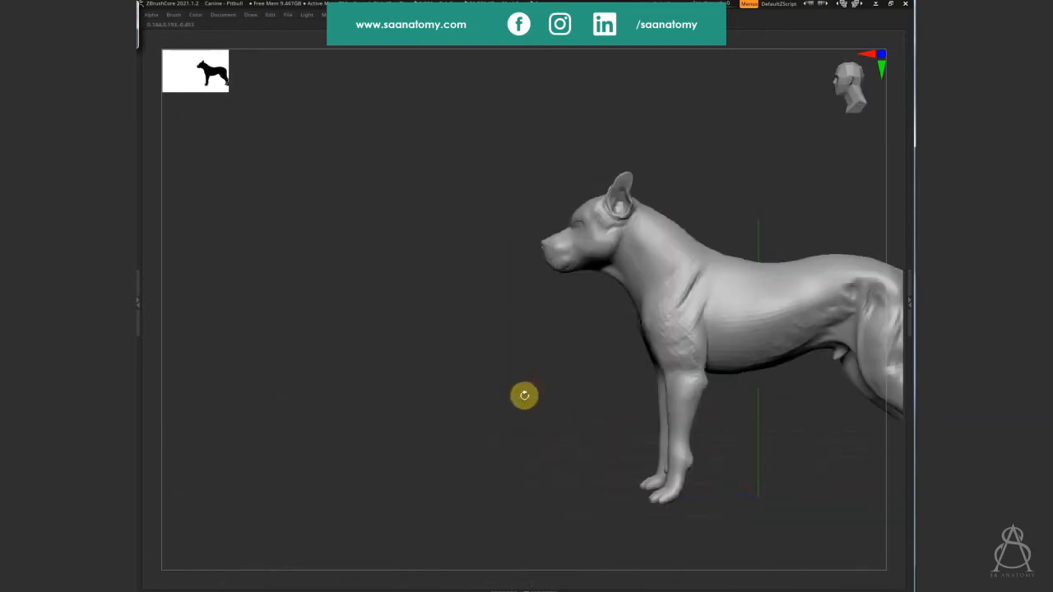
pyautogui.hotkey('ctrl', 'o')
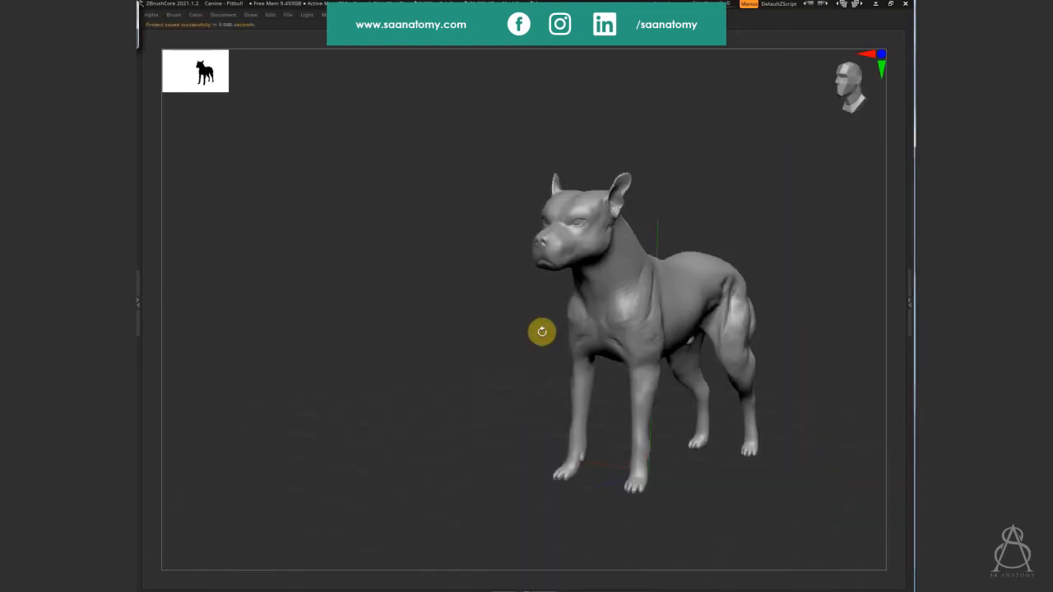
pyautogui.moveTo(542, 332); pyautogui.dragTo(646, 483)
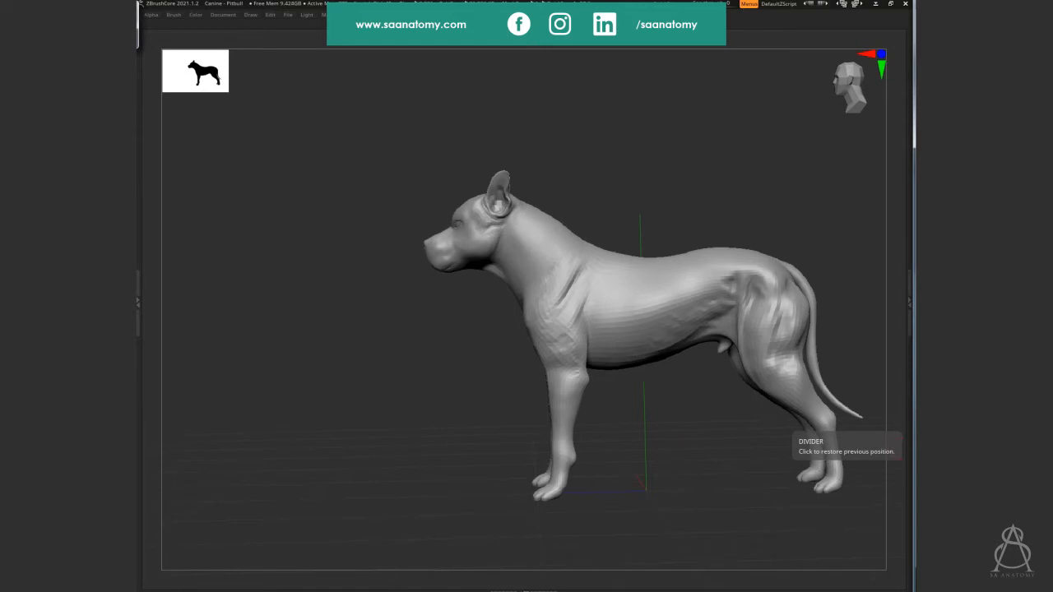
pyautogui.moveTo(688, 473); pyautogui.dragTo(688, 436)
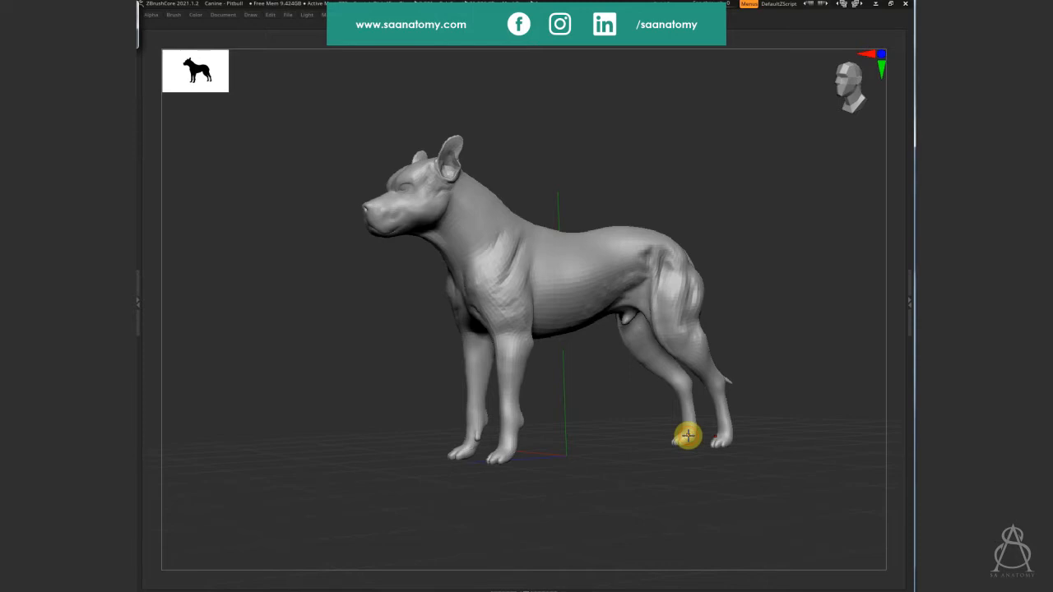
# Refine the side of the muzzle and the lip line leading back toward the cheek
pyautogui.moveTo(778, 282); pyautogui.dragTo(778, 398)
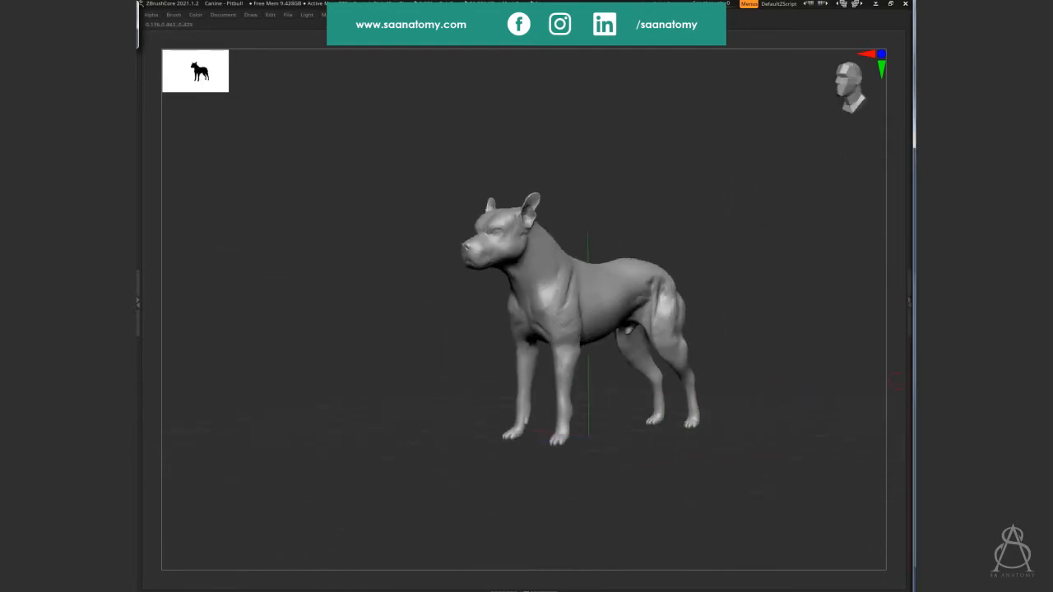
pyautogui.keyDown('ctrl'); pyautogui.moveTo(510, 234); pyautogui.dragTo(518, 215, button='right'); pyautogui.keyUp('ctrl')
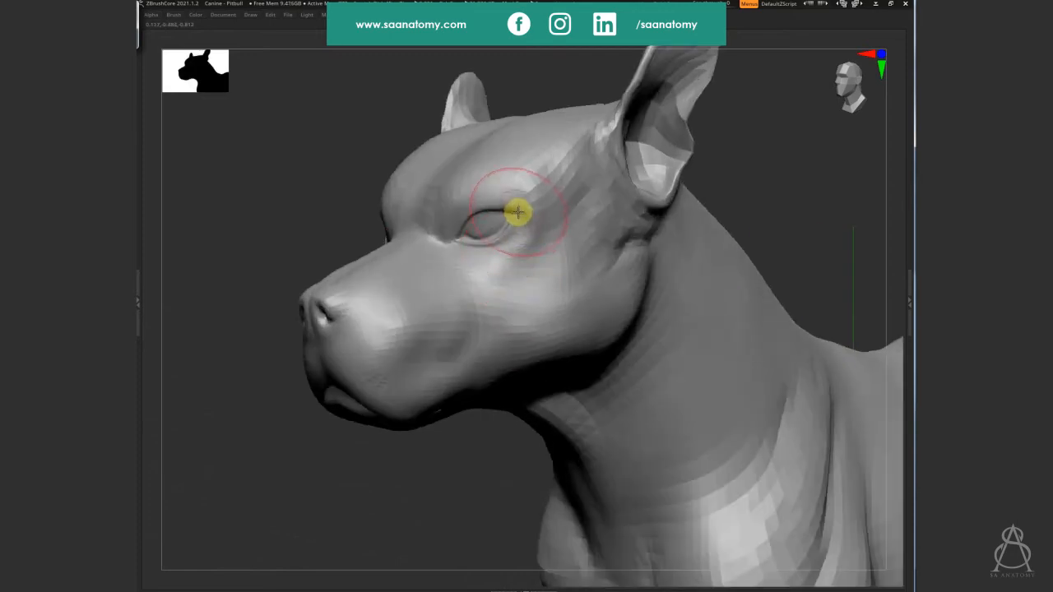
pyautogui.keyDown('ctrl'); pyautogui.moveTo(574, 236); pyautogui.dragTo(466, 258, button='right'); pyautogui.keyUp('ctrl')
pyautogui.moveTo(603, 272)
pyautogui.mouseDown(button='right')
pyautogui.moveTo(622, 279)
pyautogui.moveTo(611, 273)
pyautogui.mouseUp(button='right')
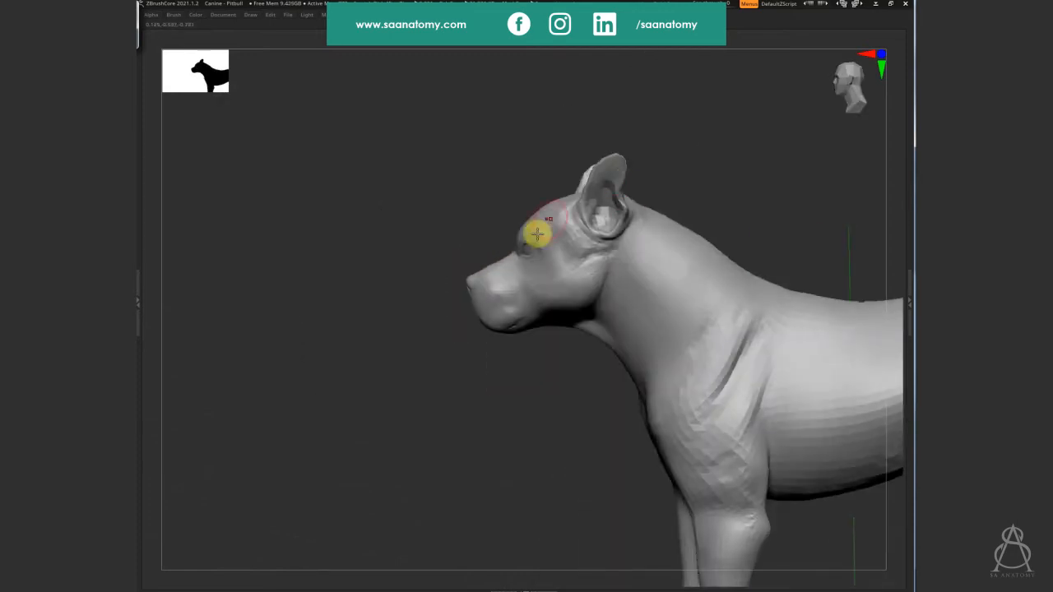
pyautogui.moveTo(587, 240); pyautogui.dragTo(667, 268, button='right')
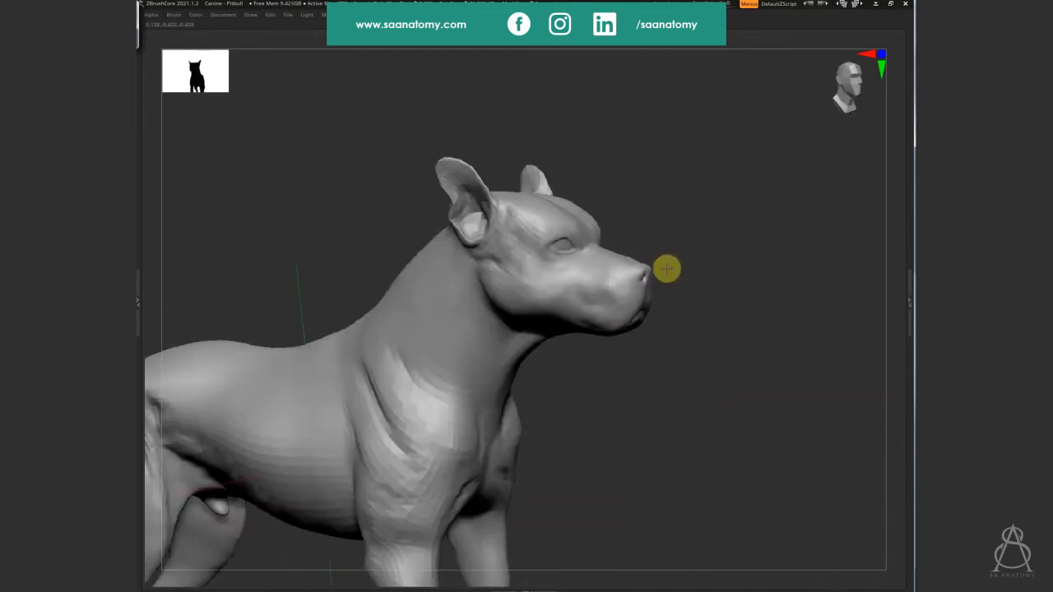
pyautogui.moveTo(719, 414); pyautogui.dragTo(621, 400, button='right')
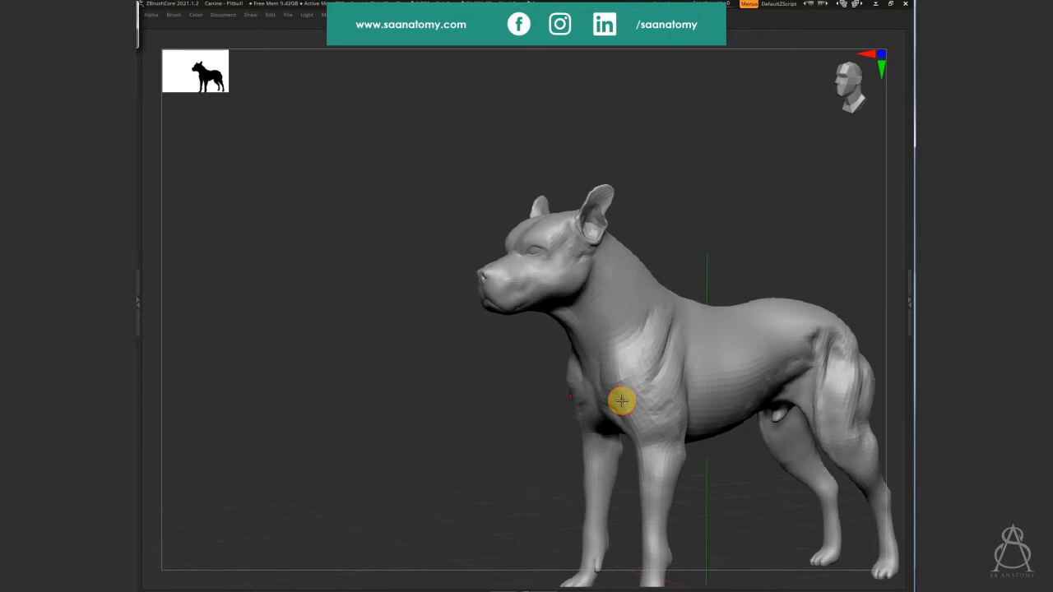
pyautogui.moveTo(782, 198); pyautogui.dragTo(621, 322)
pyautogui.click(706, 168)
pyautogui.press('s')
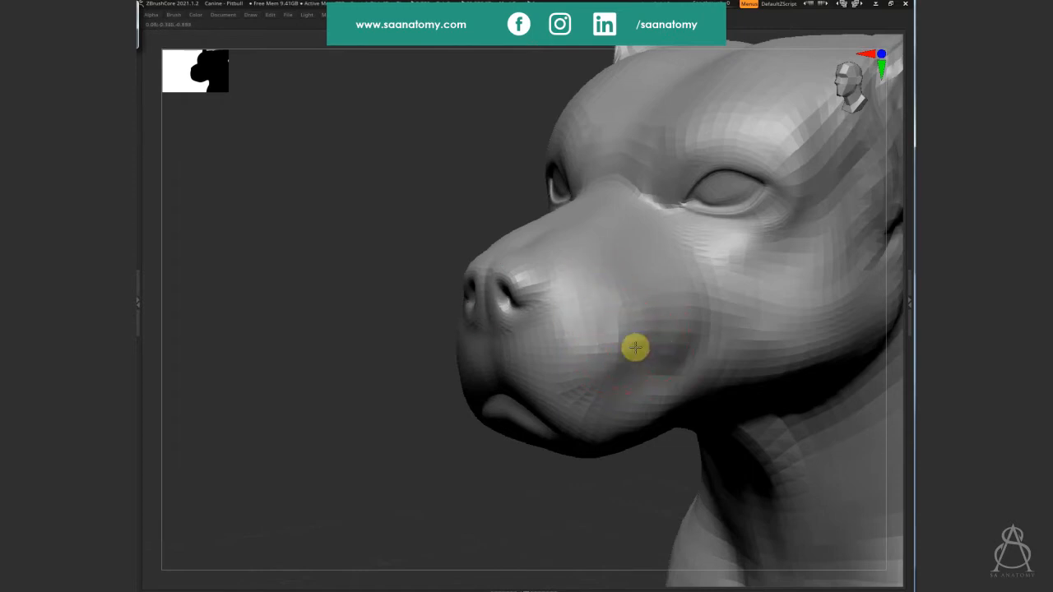
pyautogui.moveTo(635, 347); pyautogui.dragTo(710, 435)
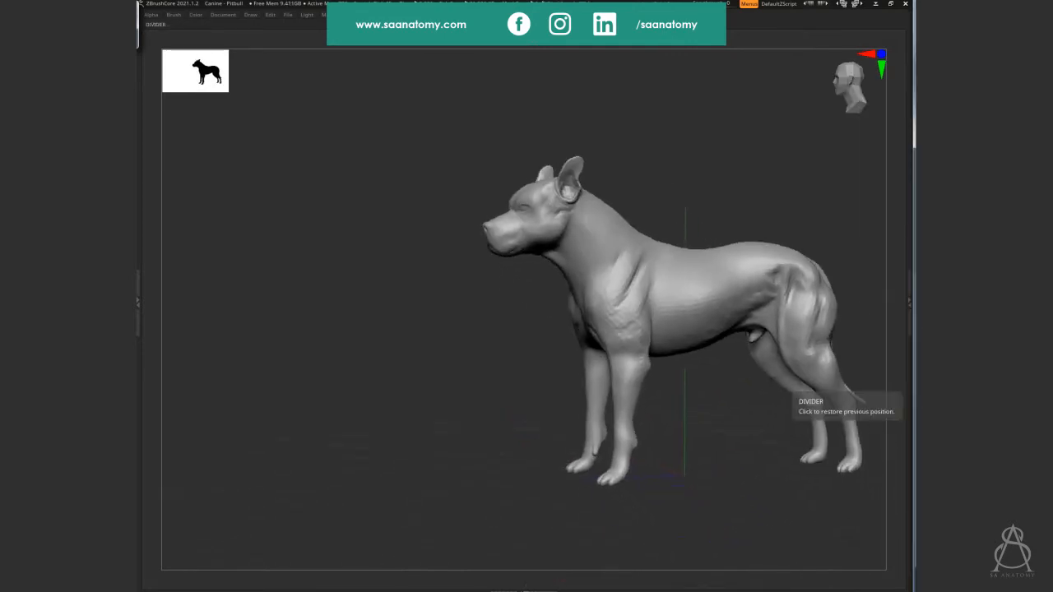
# Carve the long neck muscles running from behind the ear and jaw down to the shoulder
pyautogui.moveTo(764, 510); pyautogui.dragTo(622, 258)
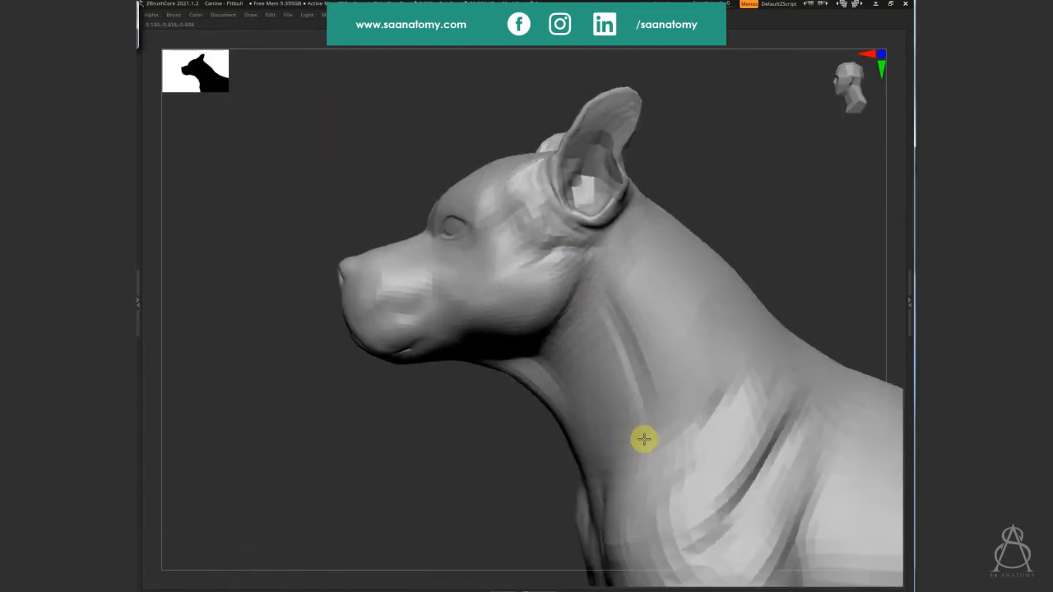
pyautogui.moveTo(727, 364)
pyautogui.mouseDown()
pyautogui.moveTo(644, 216)
pyautogui.moveTo(712, 357)
pyautogui.moveTo(726, 417)
pyautogui.mouseUp()
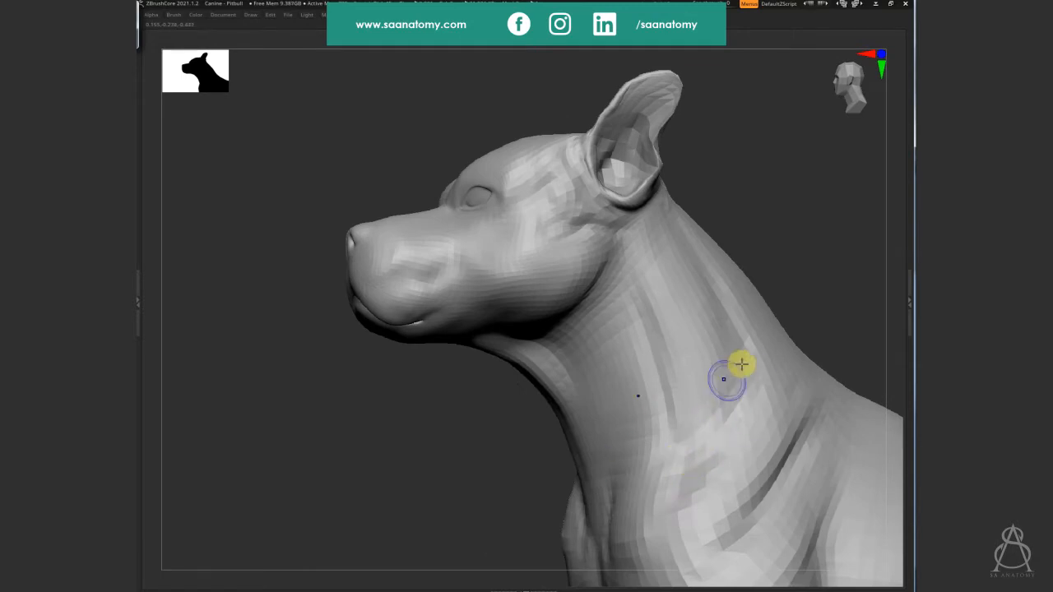
pyautogui.moveTo(661, 290)
pyautogui.mouseDown(button='right')
pyautogui.moveTo(735, 284)
pyautogui.moveTo(698, 261)
pyautogui.mouseUp(button='right')
pyautogui.moveTo(742, 374)
pyautogui.mouseDown(button='right')
pyautogui.moveTo(749, 307)
pyautogui.moveTo(661, 359)
pyautogui.moveTo(623, 284)
pyautogui.moveTo(615, 240)
pyautogui.moveTo(551, 291)
pyautogui.moveTo(579, 228)
pyautogui.moveTo(569, 219)
pyautogui.mouseUp(button='right')
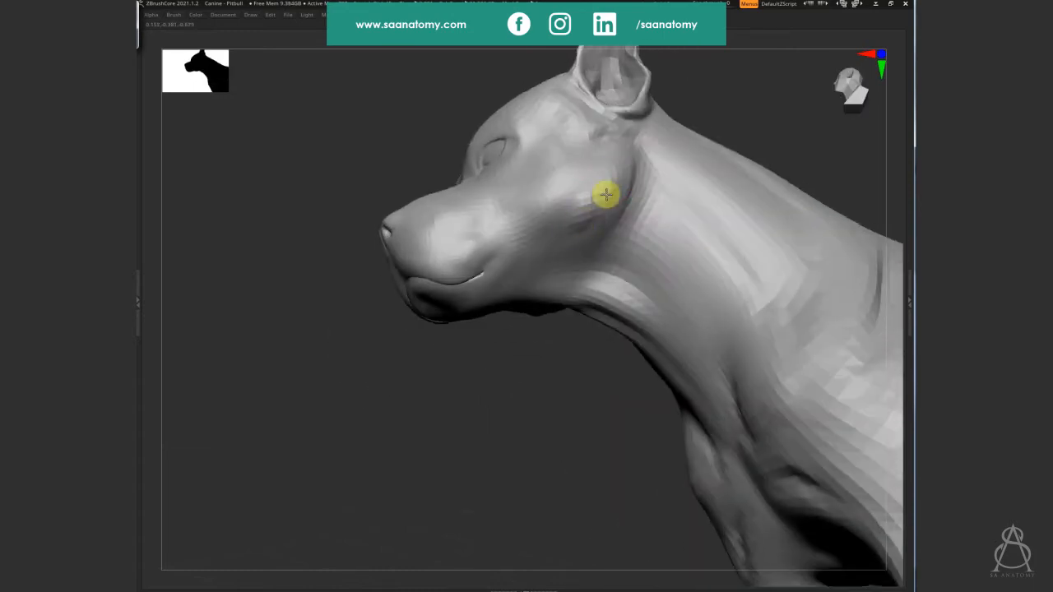
pyautogui.moveTo(609, 199)
pyautogui.mouseDown(button='right')
pyautogui.moveTo(595, 200)
pyautogui.moveTo(642, 176)
pyautogui.moveTo(541, 255)
pyautogui.mouseUp(button='right')
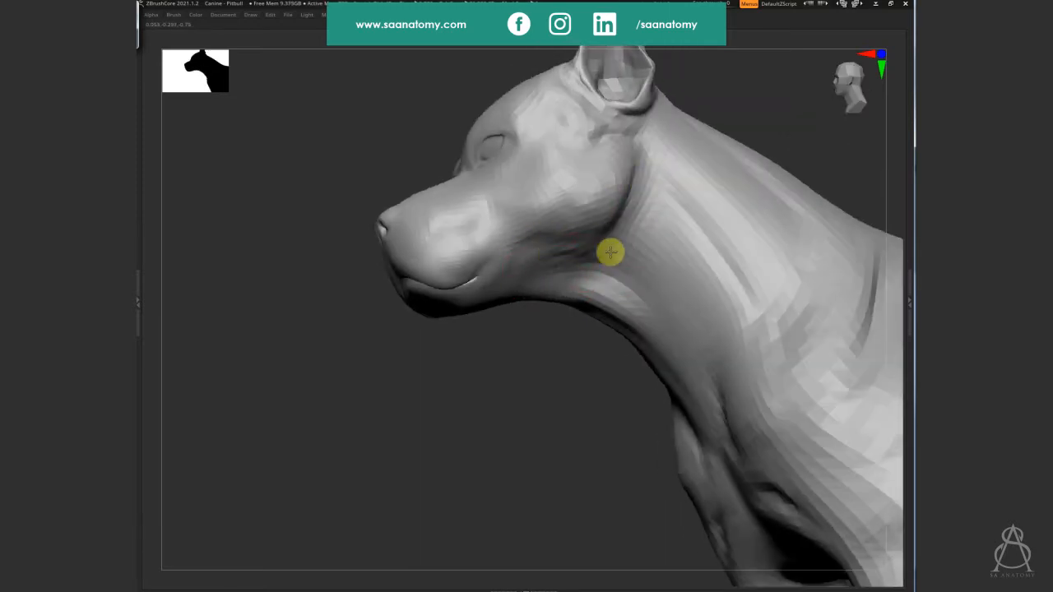
pyautogui.moveTo(643, 170); pyautogui.dragTo(716, 313, button='right')
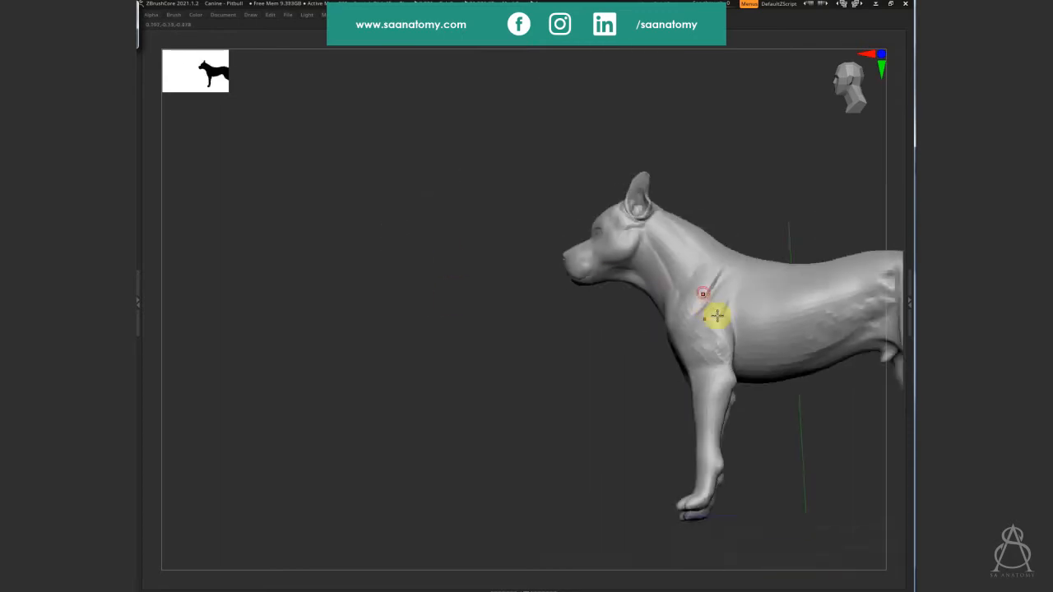
pyautogui.moveTo(686, 261); pyautogui.dragTo(663, 173, button='right')
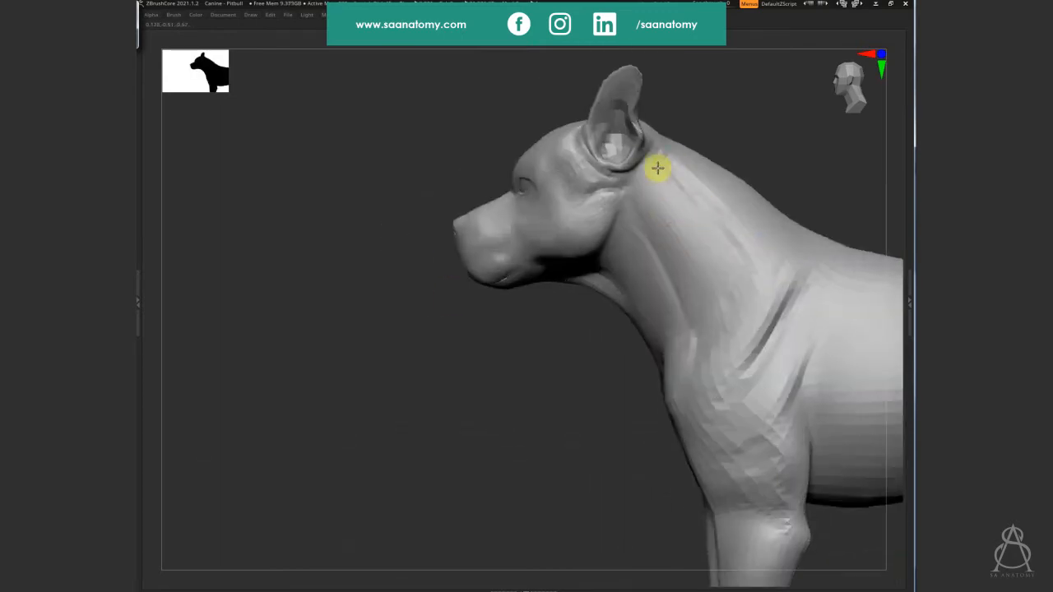
# Sculpt the surface forms of the flank and lower belly between the ribcage and the hind leg
pyautogui.moveTo(734, 328); pyautogui.dragTo(696, 306, button='right')
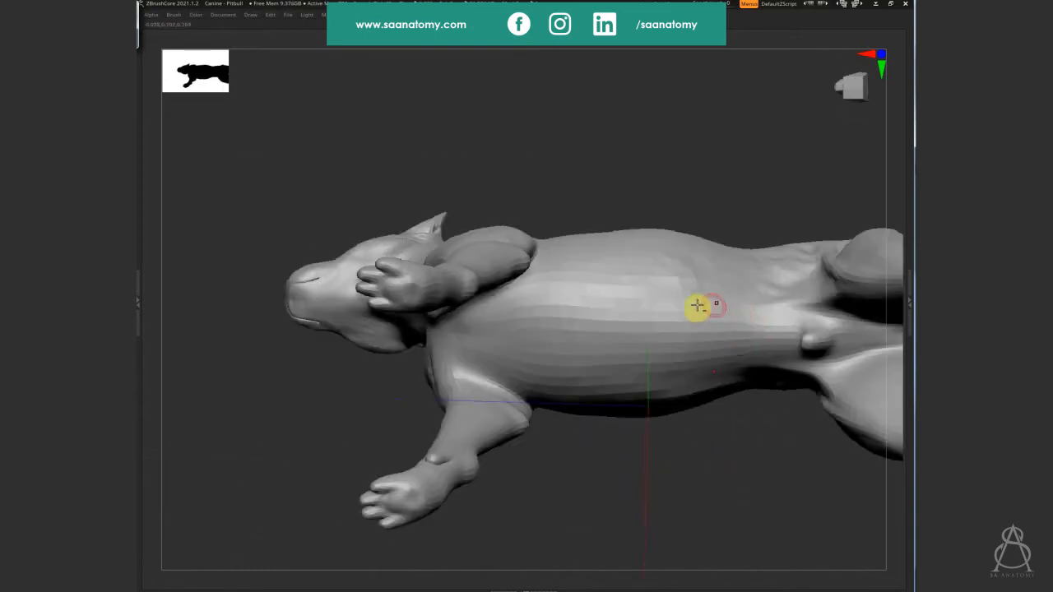
pyautogui.moveTo(510, 316); pyautogui.dragTo(447, 336, button='right')
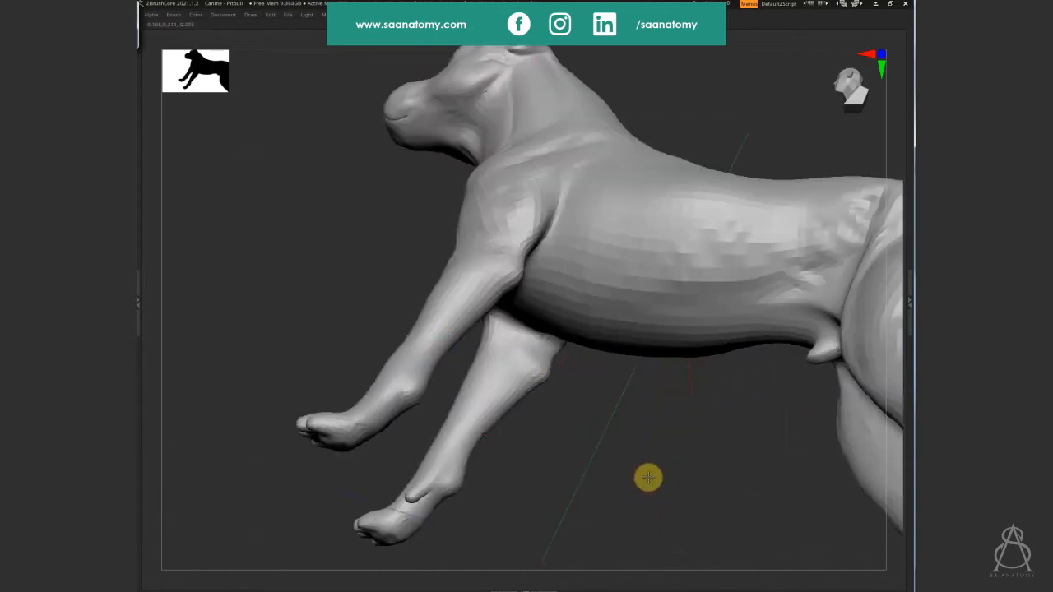
pyautogui.keyDown('ctrl'); pyautogui.moveTo(647, 478); pyautogui.dragTo(595, 330, button='right'); pyautogui.keyUp('ctrl')
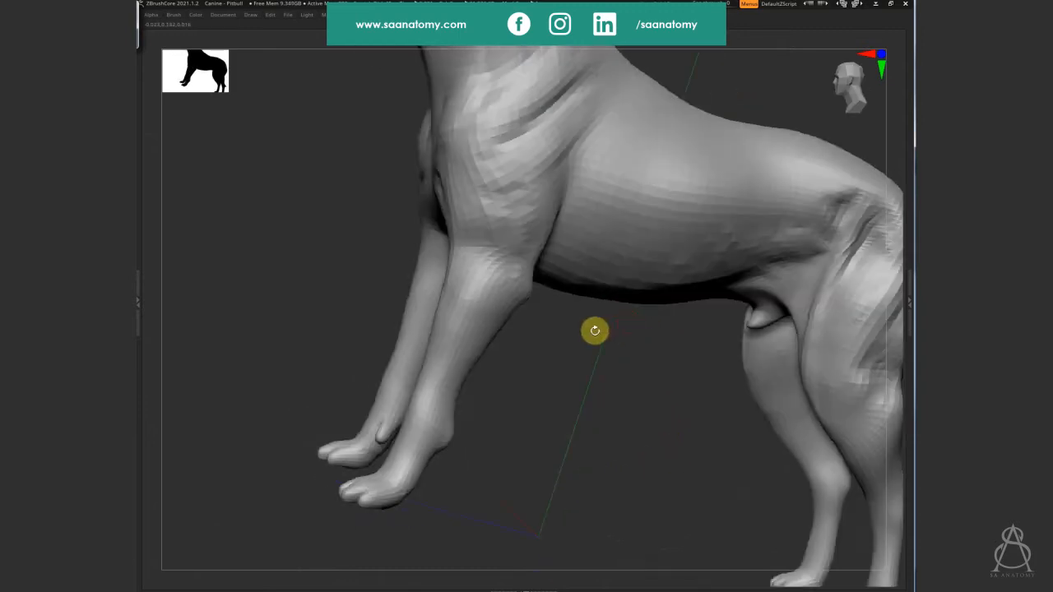
pyautogui.moveTo(775, 427); pyautogui.dragTo(646, 390, button='right')
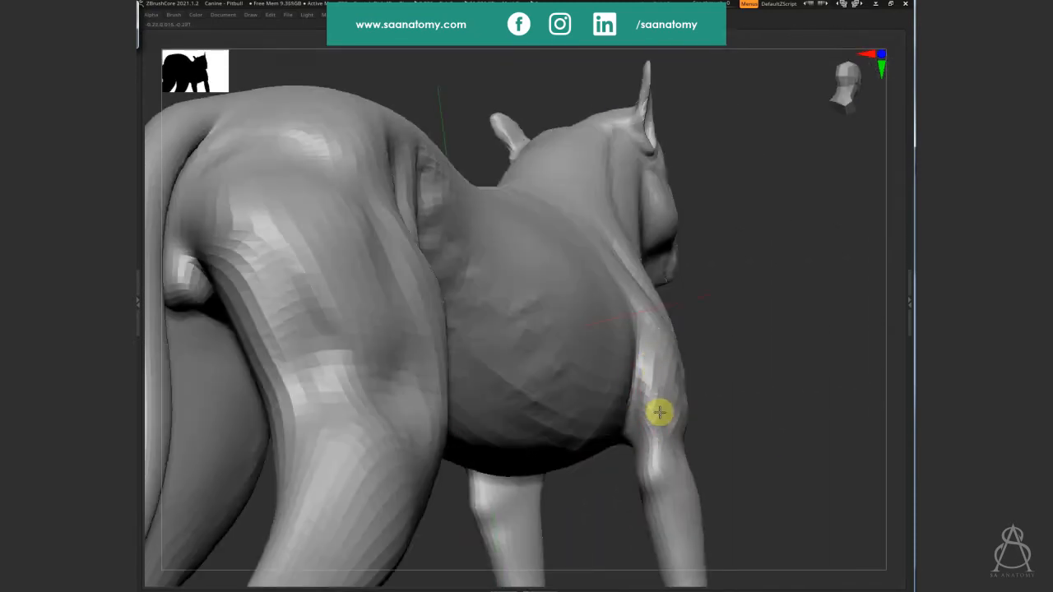
pyautogui.moveTo(785, 412); pyautogui.dragTo(725, 317, button='right')
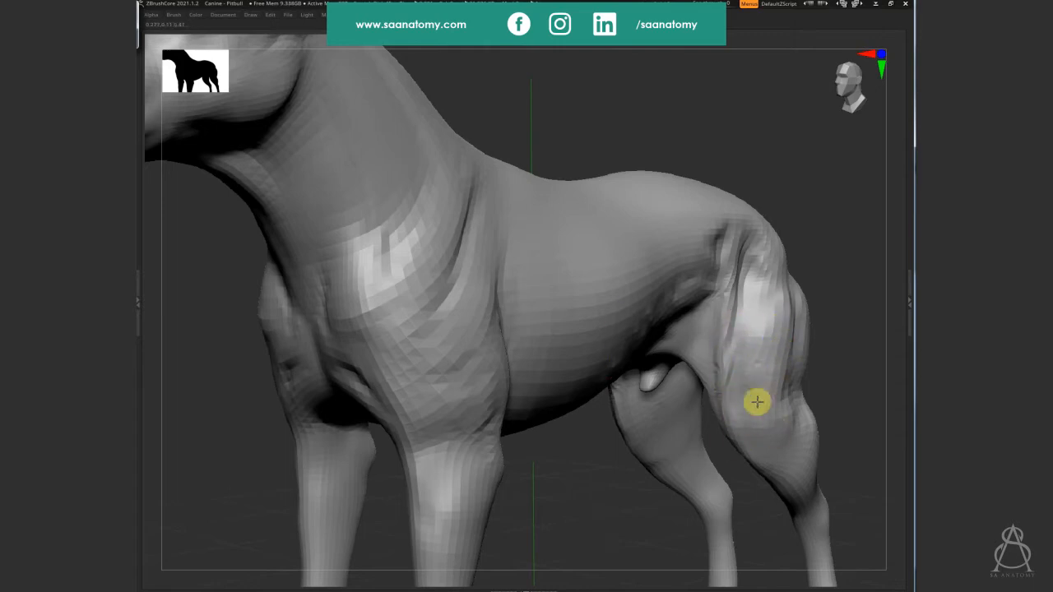
pyautogui.moveTo(768, 357); pyautogui.dragTo(664, 453, button='right')
pyautogui.keyDown('alt'); pyautogui.moveTo(496, 335); pyautogui.dragTo(584, 425, button='right'); pyautogui.keyUp('alt')
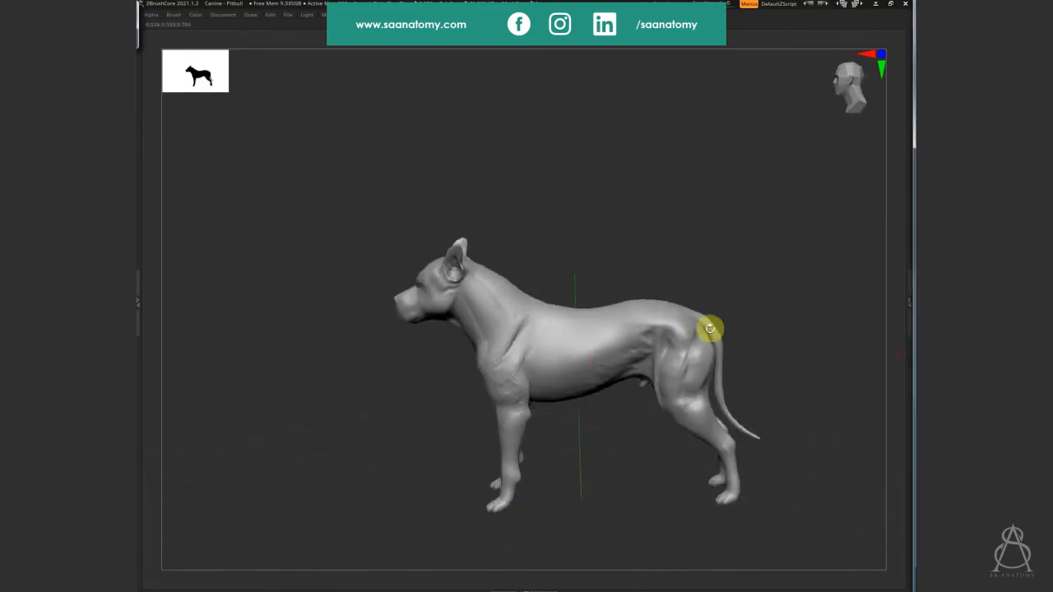
# Carve the curved rear edge of the ribcage from the back down across the flank
pyautogui.moveTo(710, 328); pyautogui.dragTo(590, 336, button='right')
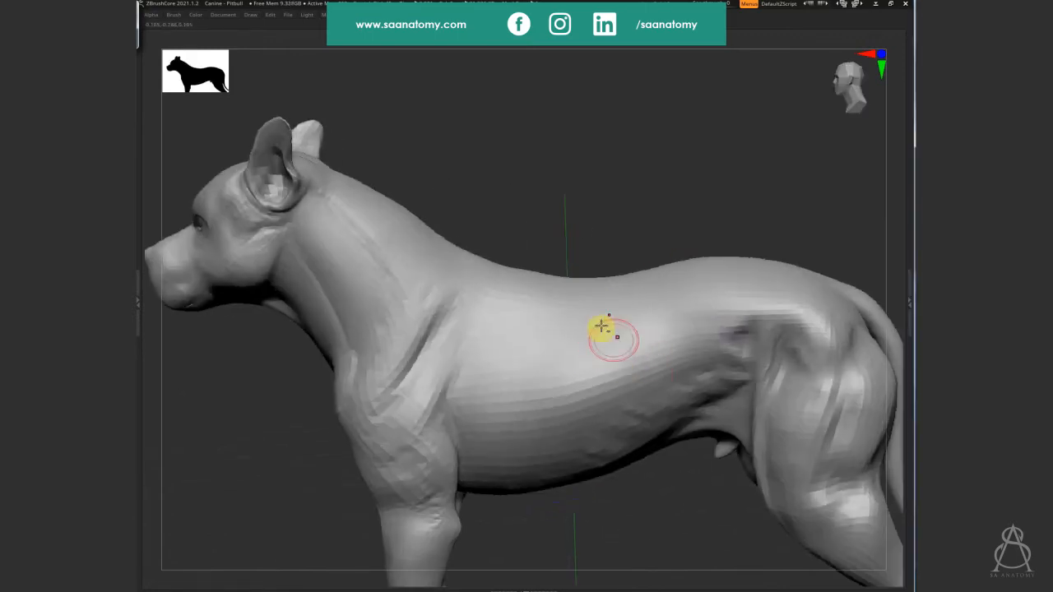
pyautogui.moveTo(601, 327)
pyautogui.mouseDown()
pyautogui.moveTo(637, 362)
pyautogui.moveTo(672, 362)
pyautogui.moveTo(595, 318)
pyautogui.moveTo(731, 348)
pyautogui.moveTo(575, 303)
pyautogui.moveTo(474, 309)
pyautogui.moveTo(463, 384)
pyautogui.moveTo(566, 421)
pyautogui.moveTo(604, 393)
pyautogui.moveTo(667, 390)
pyautogui.moveTo(581, 321)
pyautogui.moveTo(693, 395)
pyautogui.moveTo(625, 334)
pyautogui.moveTo(722, 346)
pyautogui.mouseUp()
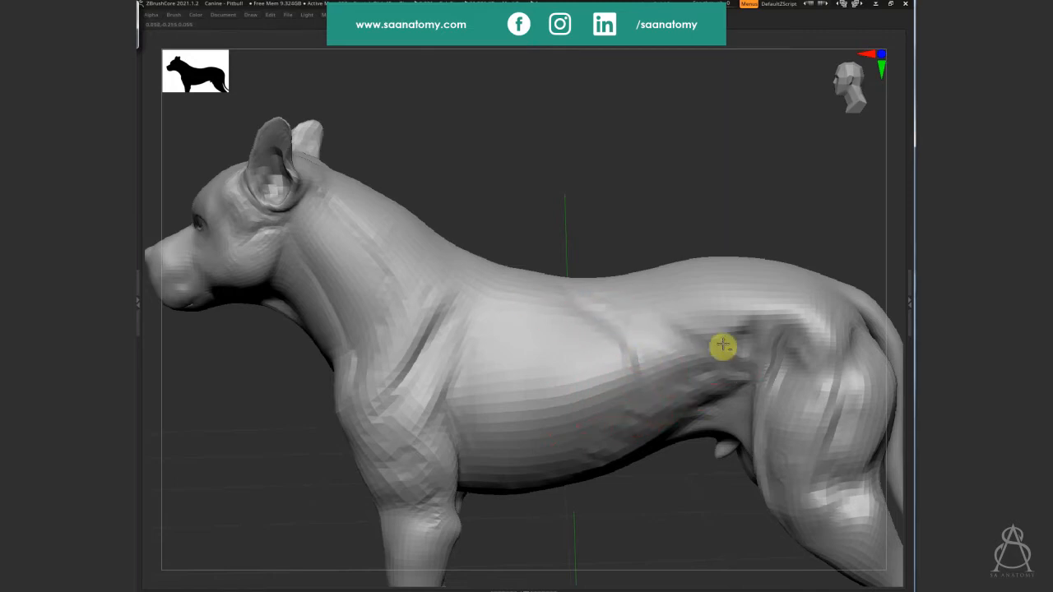
pyautogui.moveTo(722, 346); pyautogui.dragTo(542, 298, button='right')
pyautogui.moveTo(576, 349); pyautogui.dragTo(576, 313, button='right')
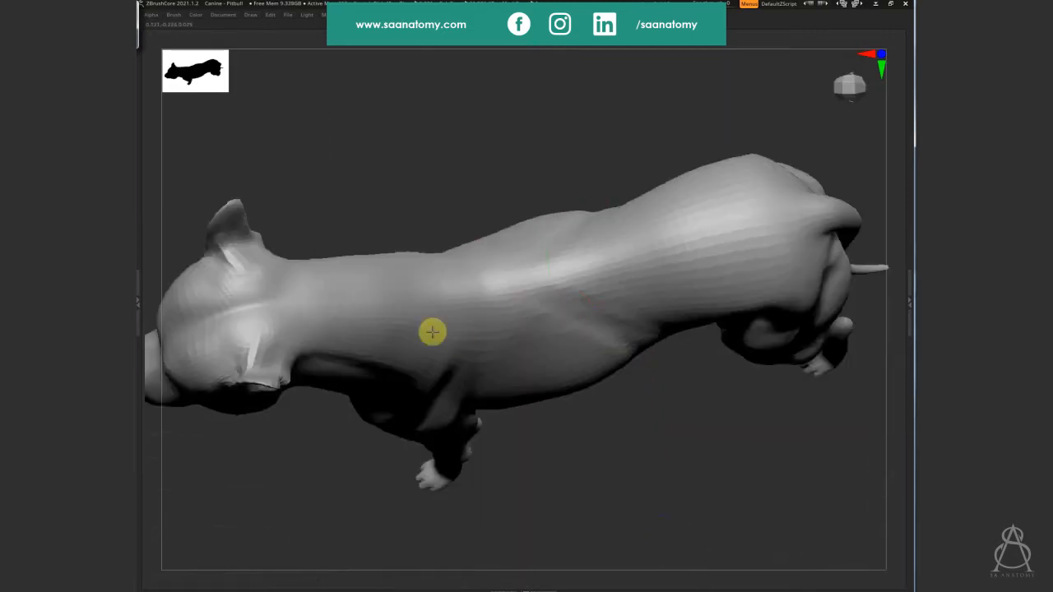
pyautogui.moveTo(480, 310)
pyautogui.mouseDown()
pyautogui.moveTo(486, 303)
pyautogui.moveTo(451, 322)
pyautogui.moveTo(595, 308)
pyautogui.moveTo(552, 299)
pyautogui.moveTo(827, 218)
pyautogui.moveTo(439, 282)
pyautogui.moveTo(460, 212)
pyautogui.moveTo(630, 384)
pyautogui.mouseUp()
pyautogui.moveTo(630, 383); pyautogui.dragTo(601, 315, button='right')
pyautogui.moveTo(656, 338); pyautogui.dragTo(592, 442, button='right')
pyautogui.keyDown('ctrl'); pyautogui.moveTo(548, 299); pyautogui.dragTo(699, 242, button='right'); pyautogui.keyUp('ctrl')
pyautogui.keyDown('alt'); pyautogui.moveTo(796, 401); pyautogui.dragTo(681, 256, button='right'); pyautogui.keyUp('alt')
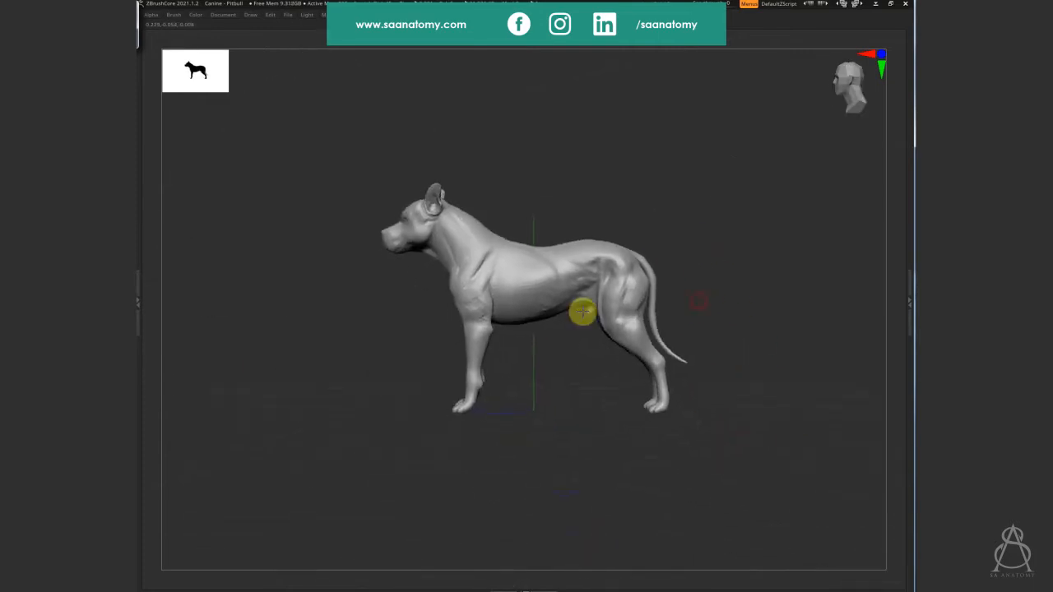
# Sculpt a row of vertical rib ridges along the side of the chest behind the shoulder
pyautogui.keyDown('alt'); pyautogui.moveTo(743, 298); pyautogui.dragTo(756, 292, button='right'); pyautogui.keyUp('alt')
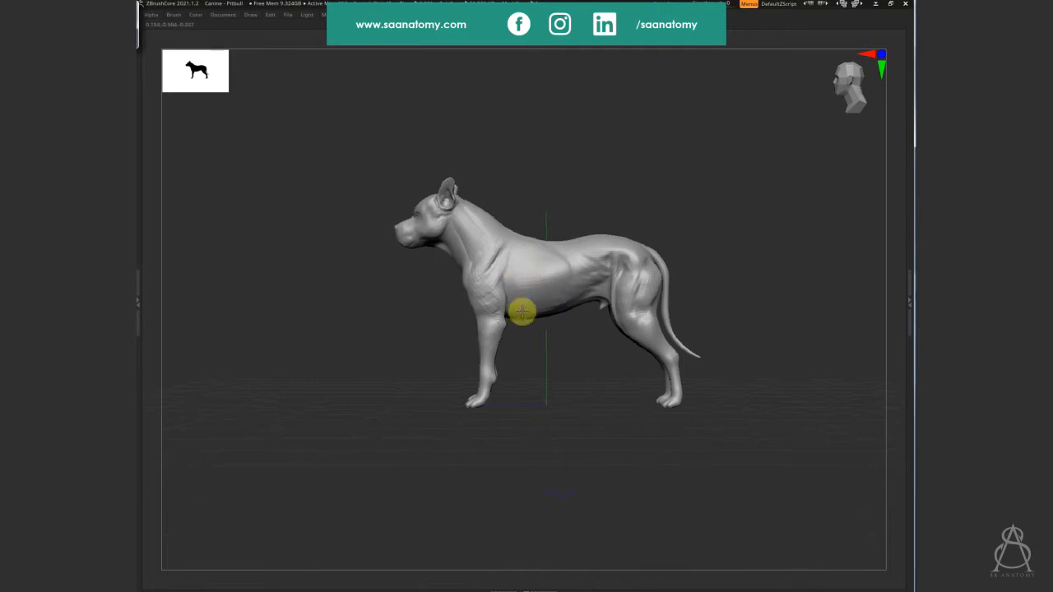
pyautogui.moveTo(522, 312); pyautogui.dragTo(611, 227, button='right')
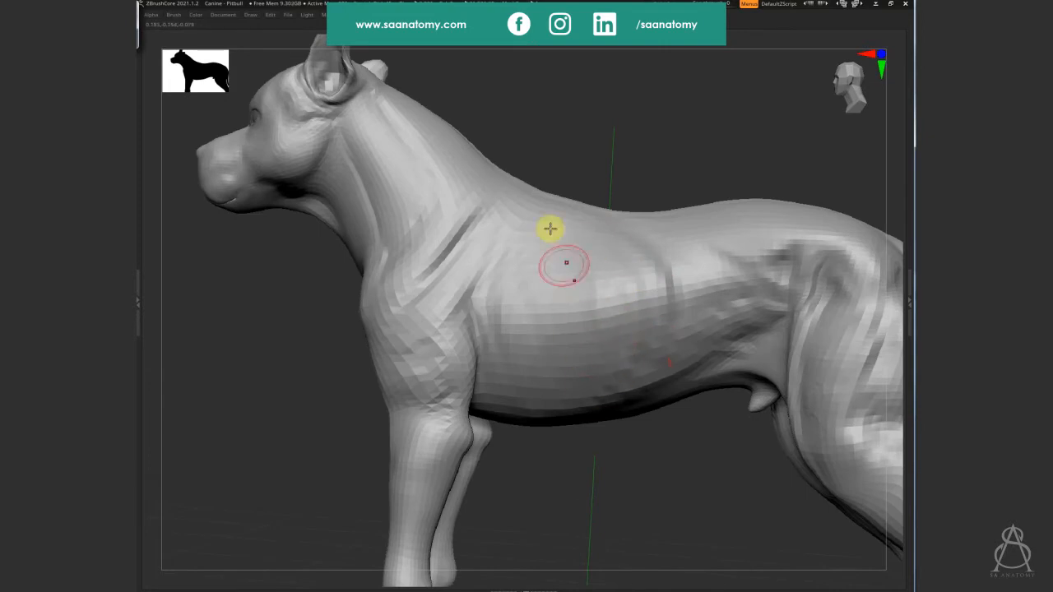
pyautogui.moveTo(564, 265); pyautogui.dragTo(543, 315)
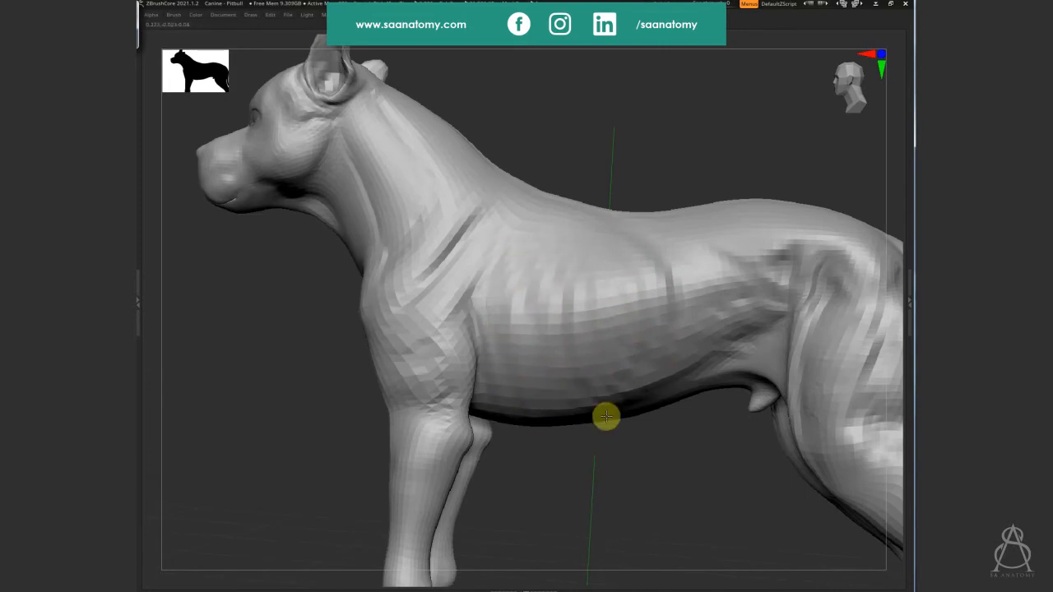
# Build up and define the muscle bands on the outer side of the hind thigh
pyautogui.moveTo(646, 449)
pyautogui.mouseDown(button='right')
pyautogui.moveTo(583, 412)
pyautogui.moveTo(569, 426)
pyautogui.moveTo(790, 309)
pyautogui.mouseUp(button='right')
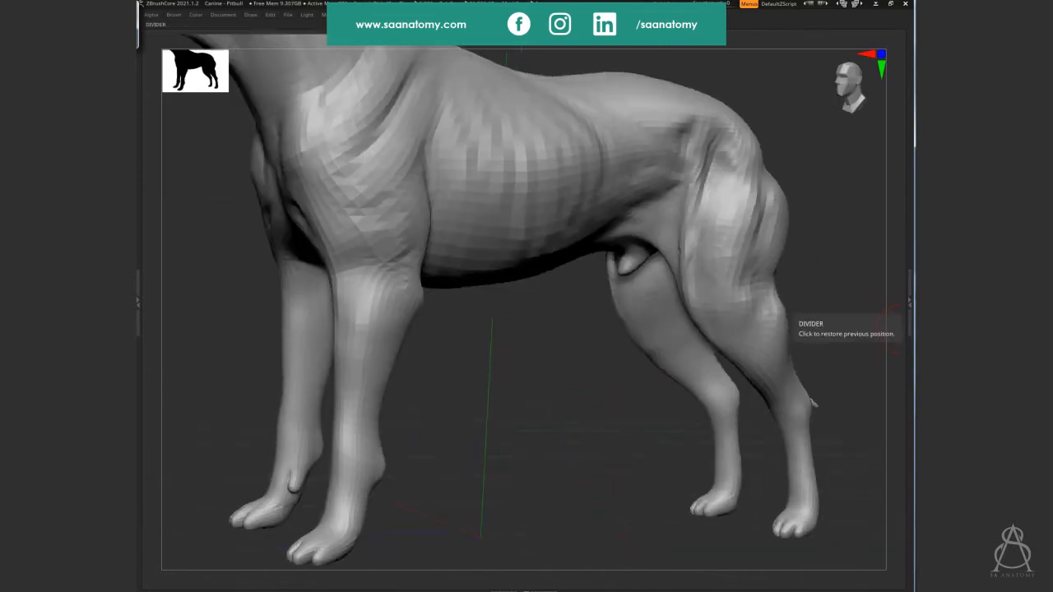
pyautogui.moveTo(691, 193); pyautogui.dragTo(724, 194)
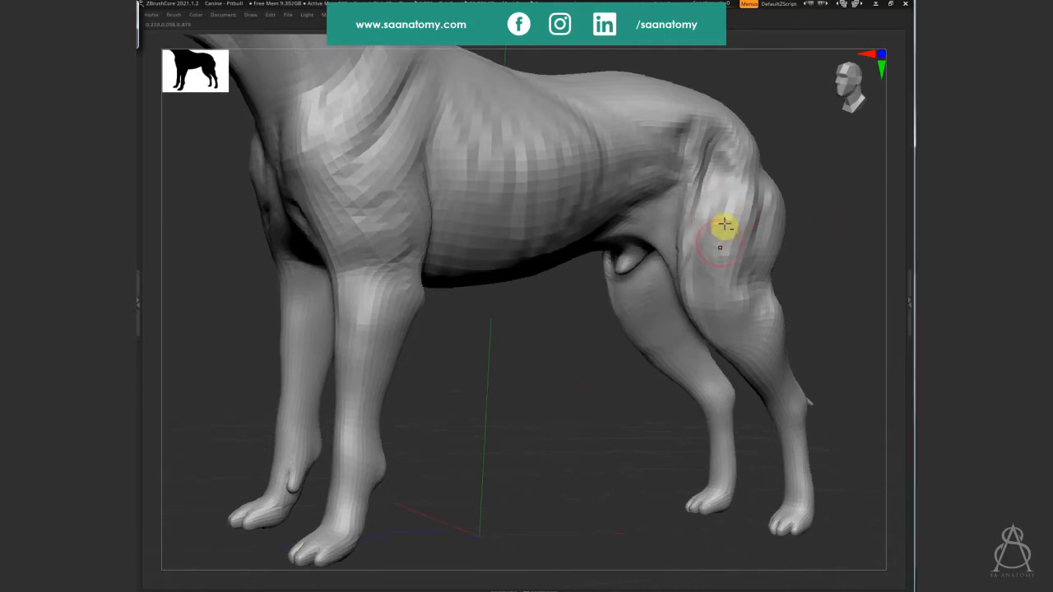
pyautogui.moveTo(663, 228); pyautogui.dragTo(807, 298, button='right')
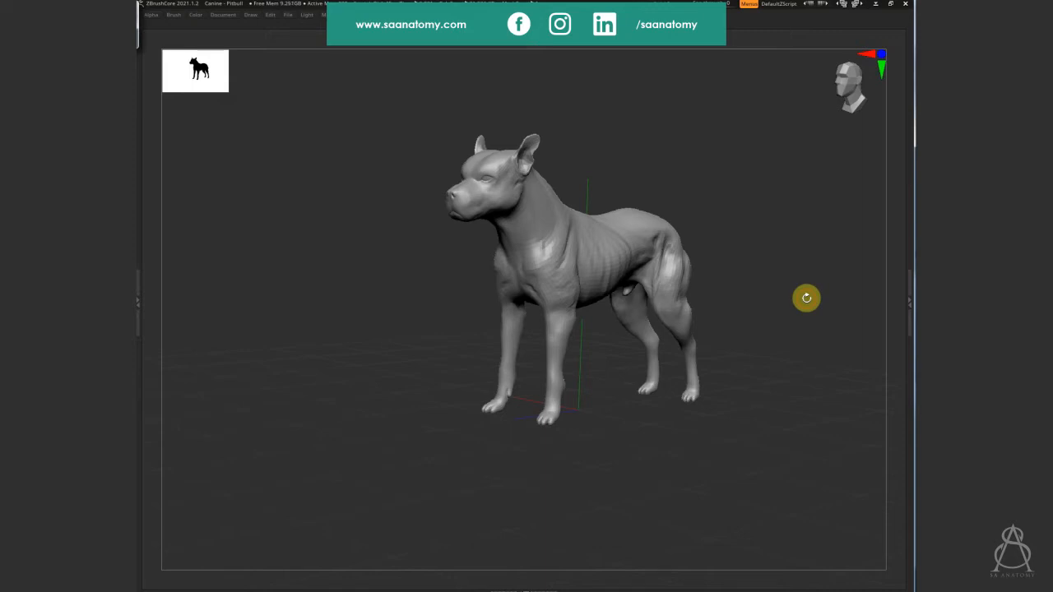
# Soften the shoulder blade crease and define the groove between the upper foreleg and the ribcage
pyautogui.moveTo(806, 298); pyautogui.dragTo(649, 209)
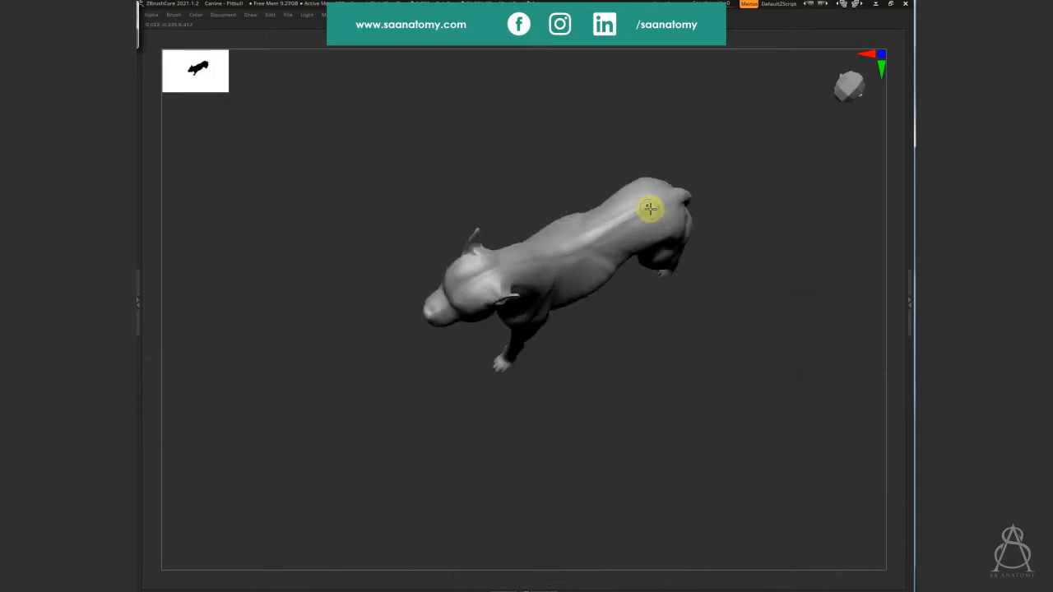
pyautogui.moveTo(645, 283); pyautogui.dragTo(479, 496)
pyautogui.press('f')
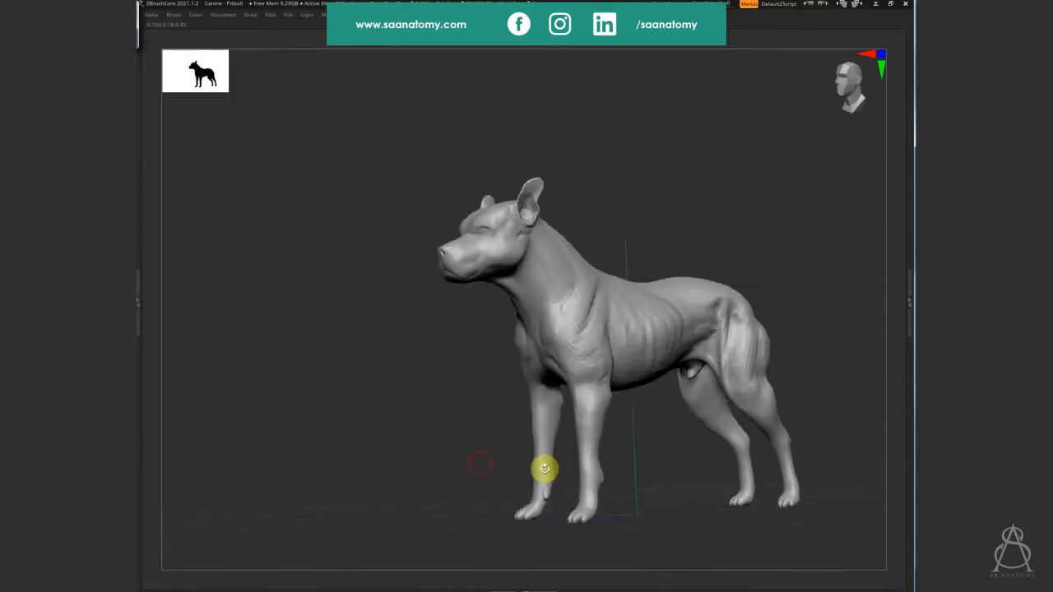
pyautogui.moveTo(667, 494); pyautogui.dragTo(897, 455)
pyautogui.moveTo(773, 453); pyautogui.dragTo(531, 350)
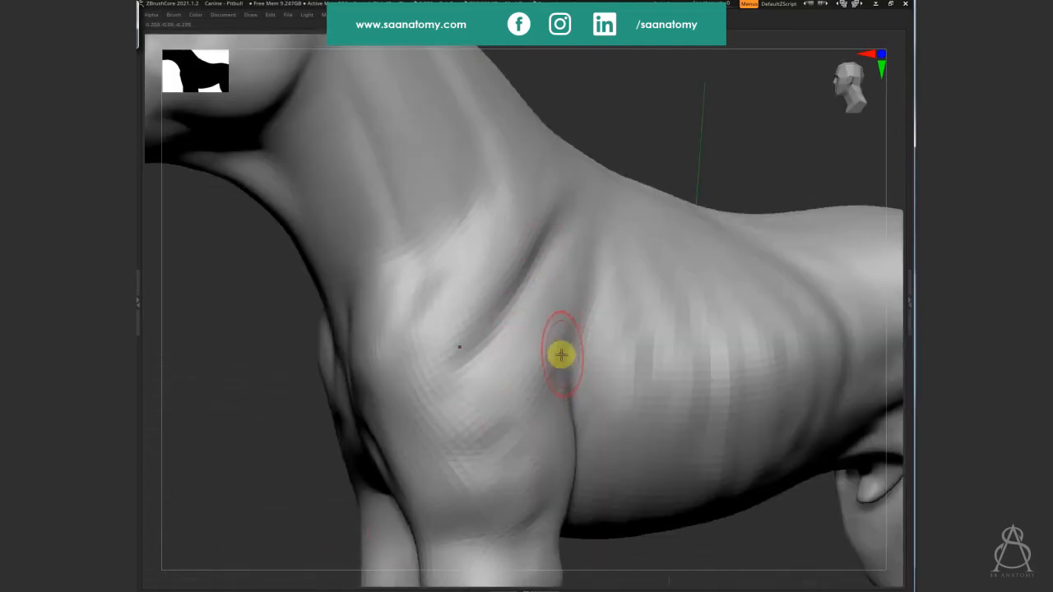
pyautogui.moveTo(578, 371); pyautogui.dragTo(581, 371)
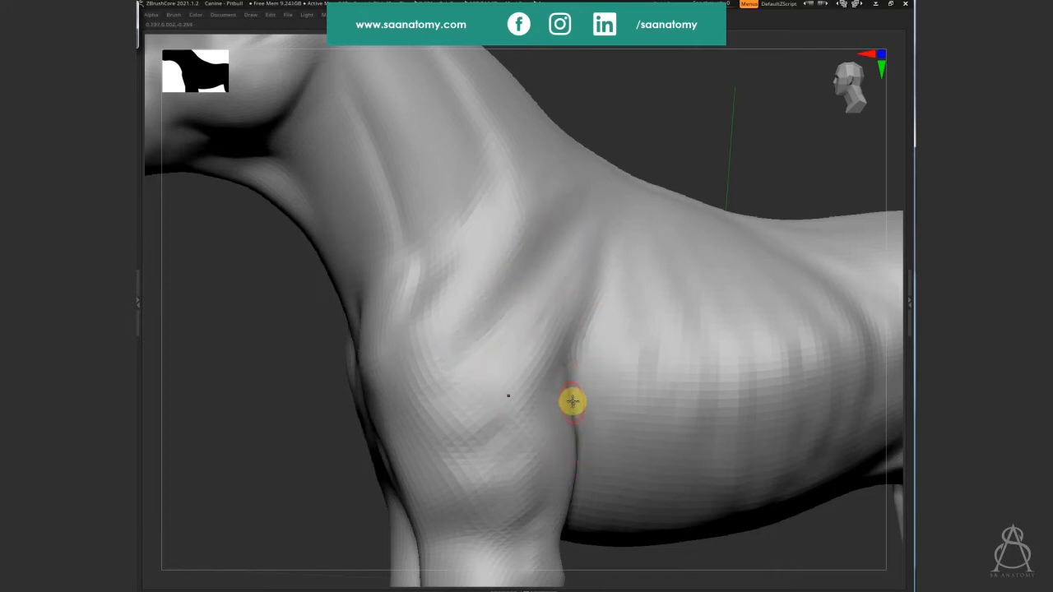
# Carve diagonal grooves from the shoulder blade down toward the upper foreleg to separate the rear shoulder muscle bands
pyautogui.moveTo(570, 396); pyautogui.dragTo(580, 153, button='right')
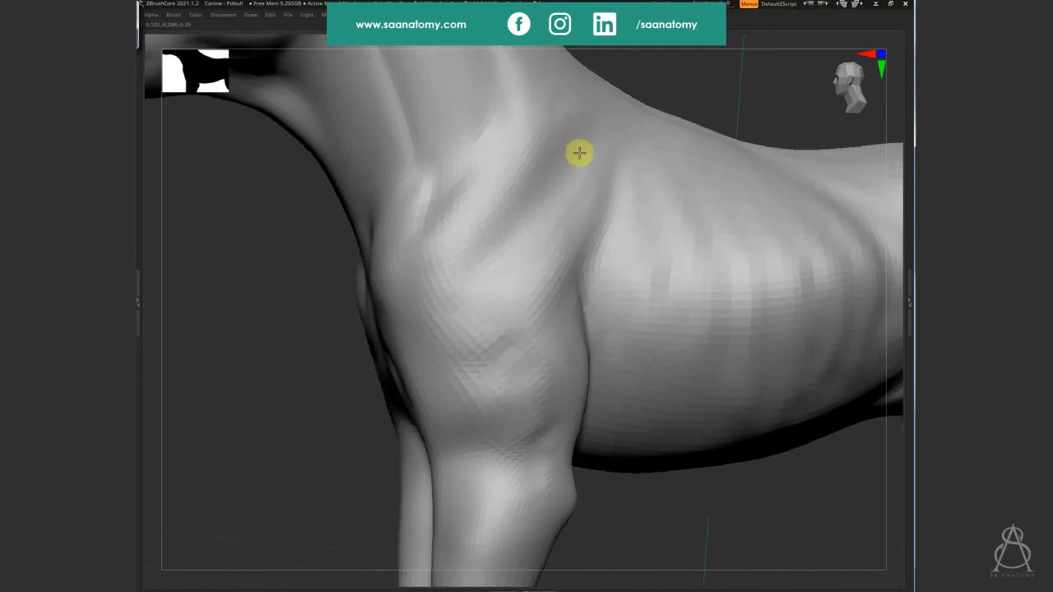
pyautogui.moveTo(564, 188)
pyautogui.mouseDown()
pyautogui.moveTo(517, 228)
pyautogui.moveTo(568, 173)
pyautogui.moveTo(562, 209)
pyautogui.moveTo(543, 230)
pyautogui.mouseUp()
pyautogui.keyDown('ctrl'); pyautogui.moveTo(590, 311); pyautogui.dragTo(559, 379, button='right'); pyautogui.keyUp('ctrl')
pyautogui.keyDown('alt'); pyautogui.moveTo(659, 347); pyautogui.dragTo(591, 285, button='right'); pyautogui.keyUp('alt')
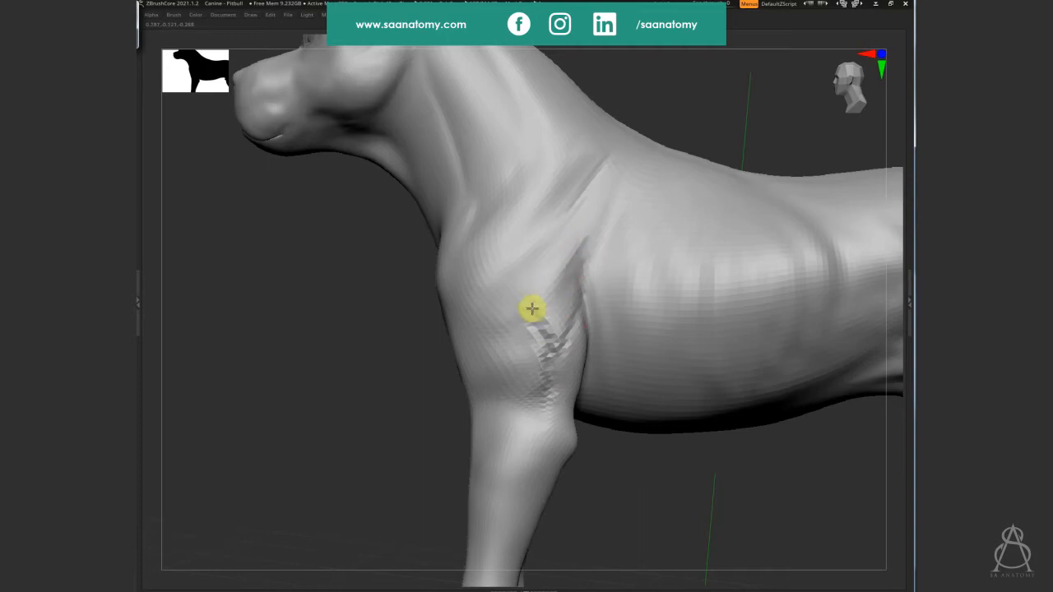
pyautogui.moveTo(565, 283); pyautogui.dragTo(529, 313)
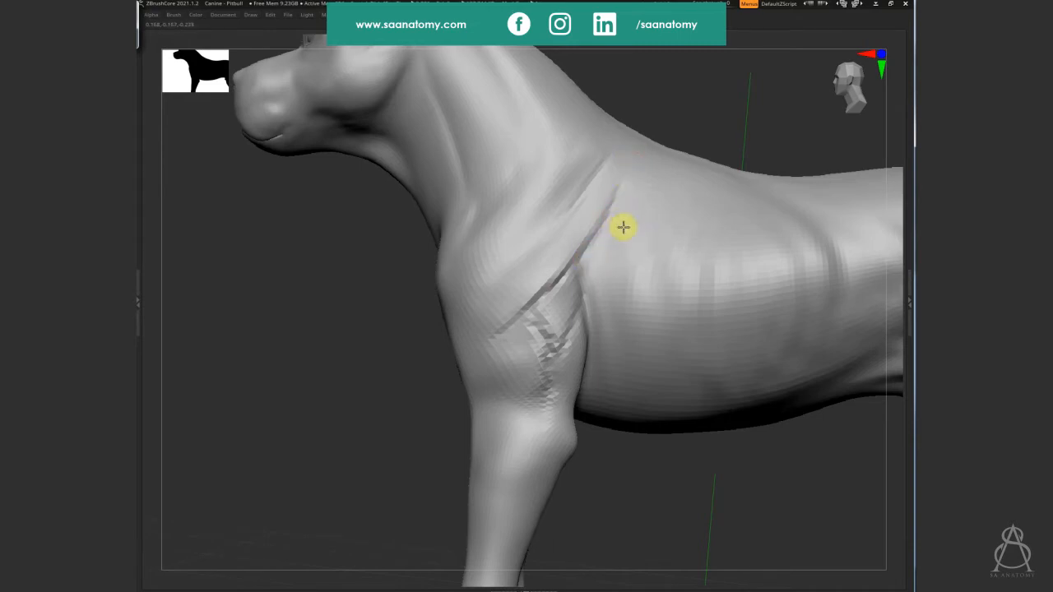
pyautogui.moveTo(624, 227)
pyautogui.mouseDown(button='right')
pyautogui.moveTo(614, 174)
pyautogui.moveTo(617, 181)
pyautogui.mouseUp(button='right')
pyautogui.moveTo(618, 181); pyautogui.dragTo(585, 296)
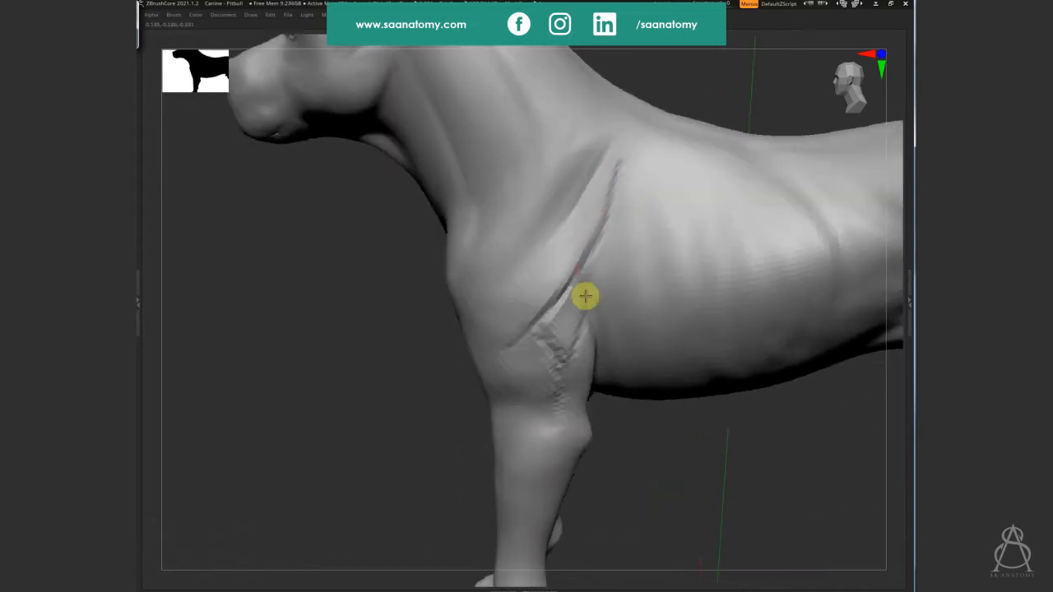
pyautogui.moveTo(576, 200); pyautogui.dragTo(528, 269, button='right')
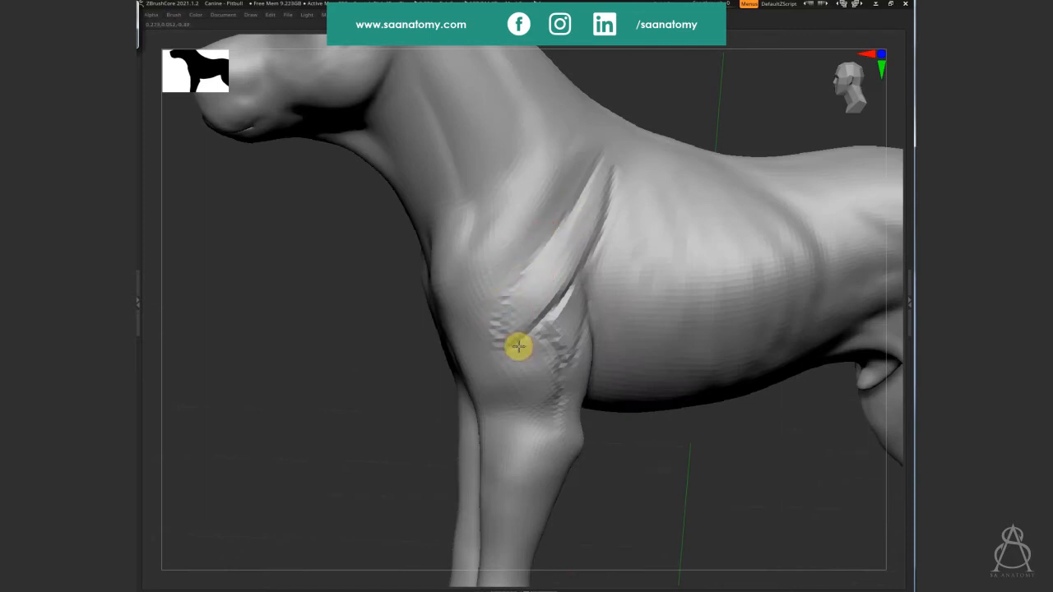
# Carve the curved front edge of the shoulder blade muscle at the base of the neck
pyautogui.moveTo(581, 152); pyautogui.dragTo(585, 140, button='right')
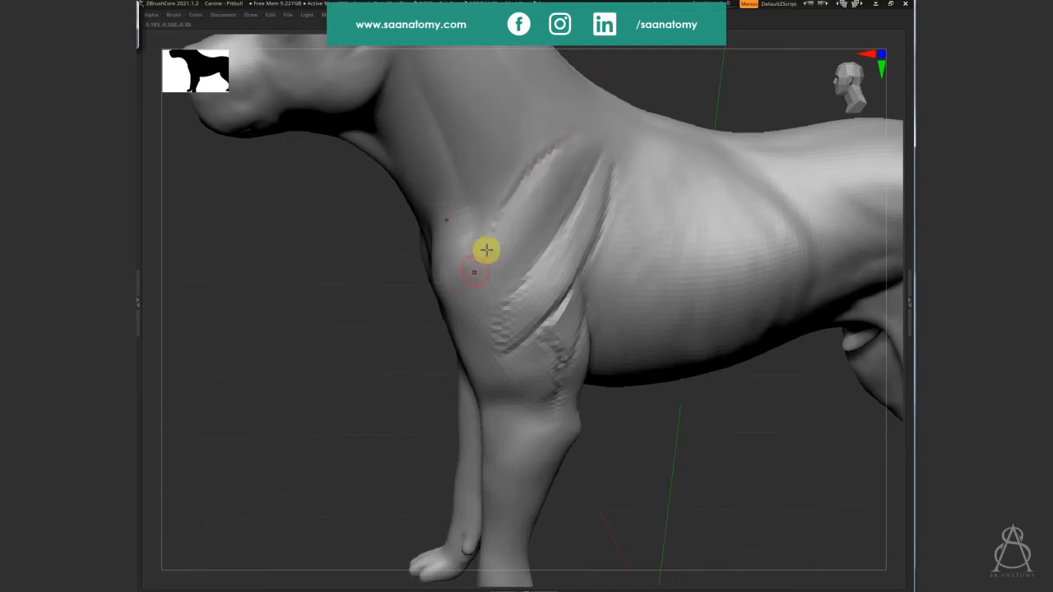
pyautogui.moveTo(486, 250); pyautogui.dragTo(552, 230, button='right')
pyautogui.press('space')
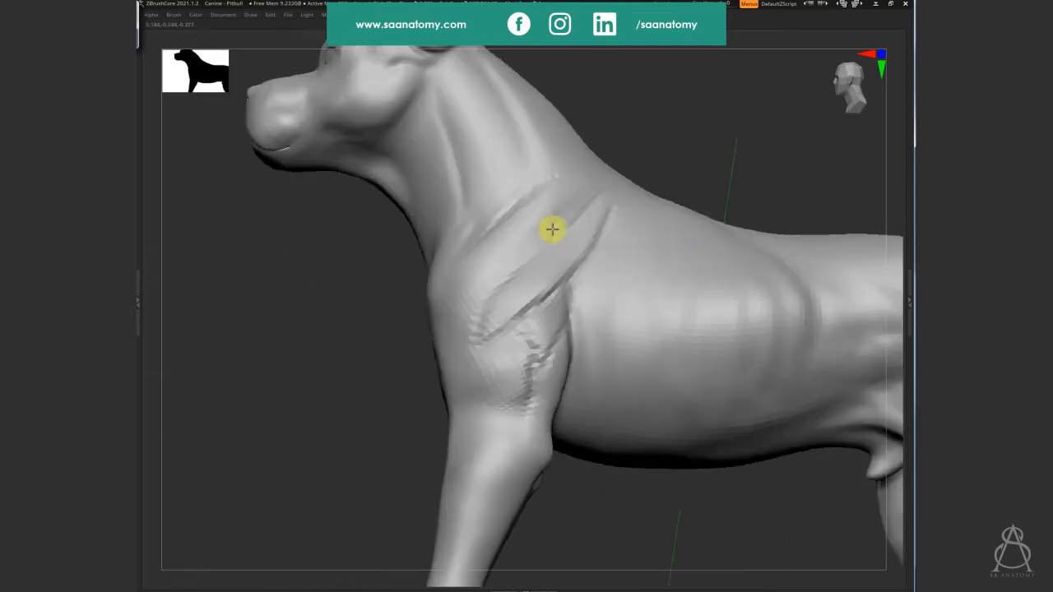
pyautogui.moveTo(515, 272); pyautogui.dragTo(520, 264, button='right')
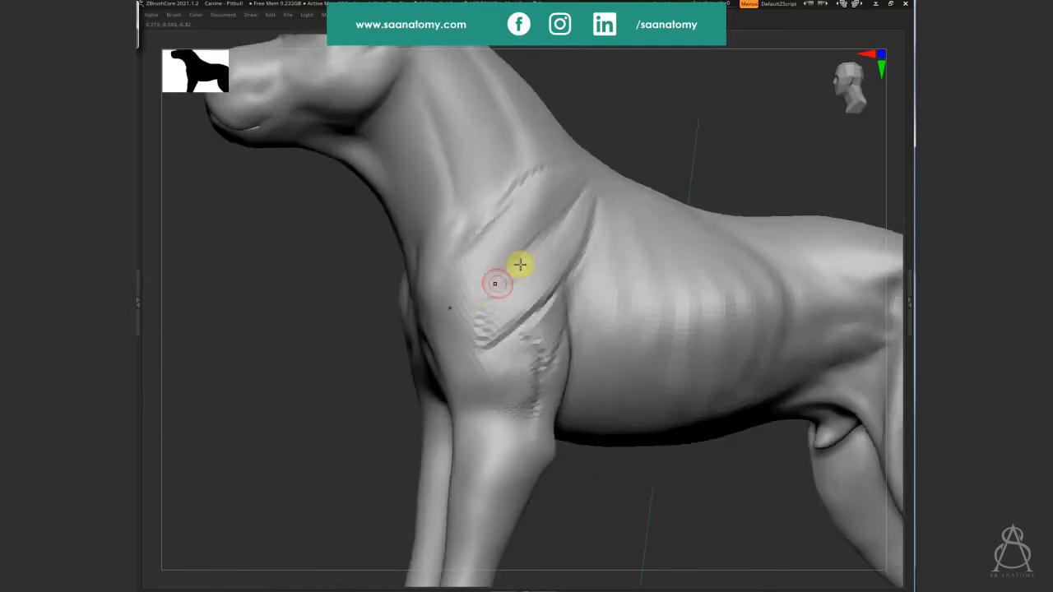
# Outline the front and lower borders of the upper-arm muscles and define the muscle bulge above the elbow
pyautogui.moveTo(452, 291)
pyautogui.mouseDown(button='right')
pyautogui.moveTo(474, 291)
pyautogui.moveTo(480, 363)
pyautogui.mouseUp(button='right')
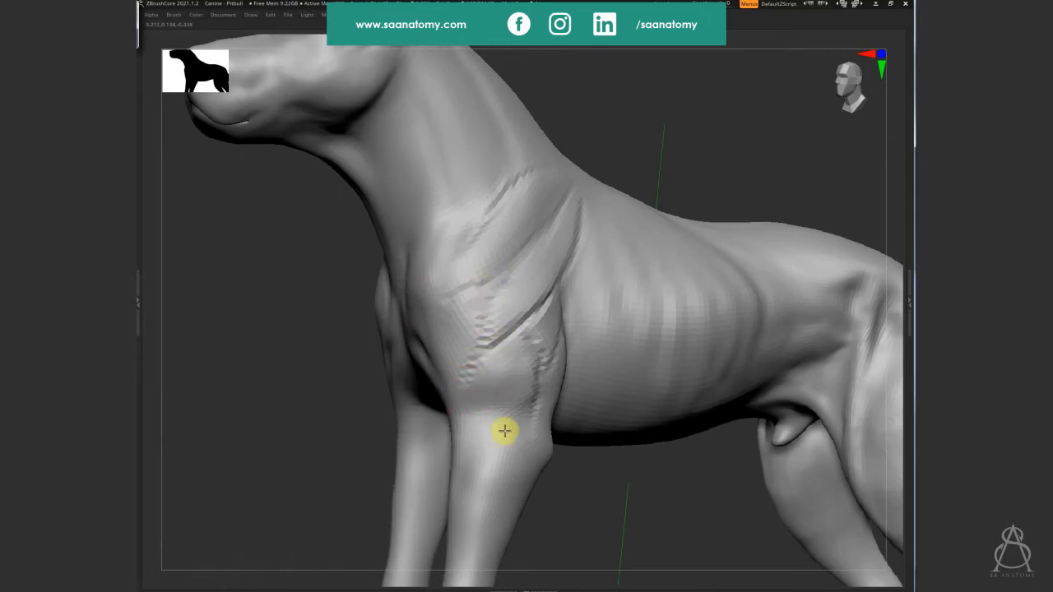
pyautogui.moveTo(491, 481); pyautogui.dragTo(486, 484)
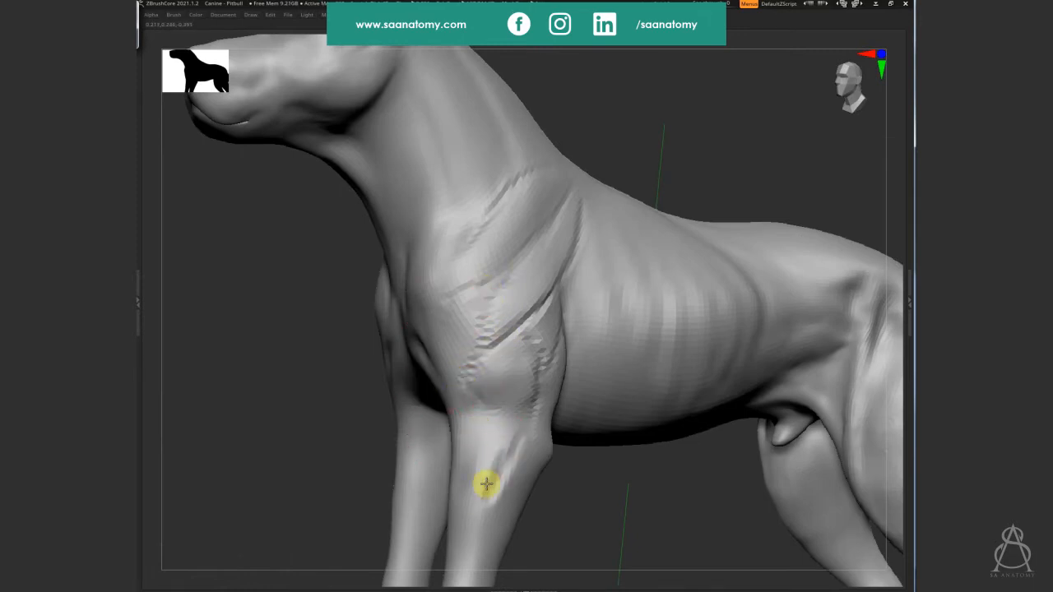
pyautogui.moveTo(498, 417); pyautogui.dragTo(535, 340, button='right')
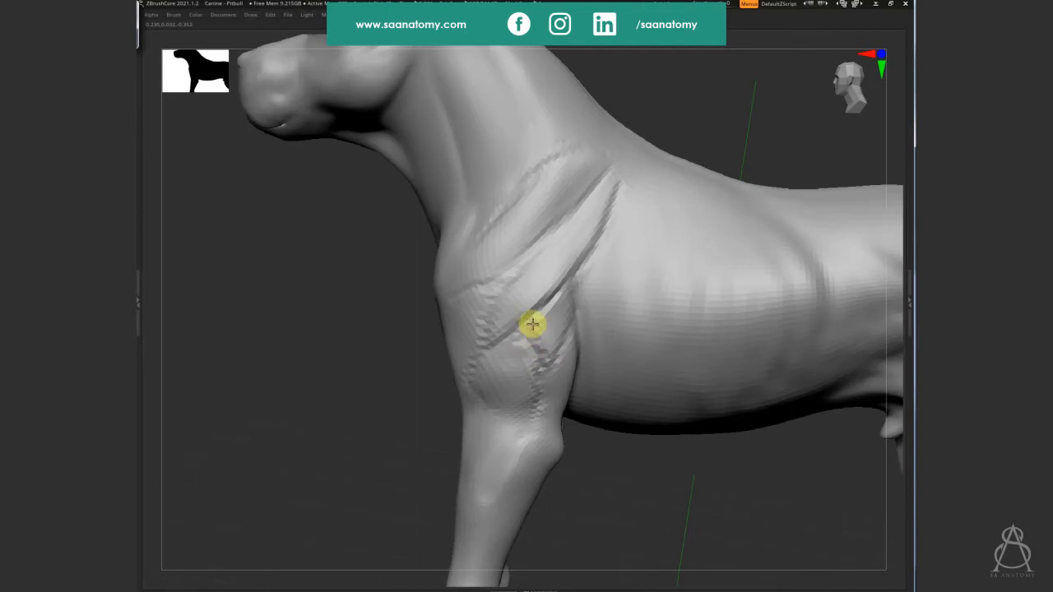
pyautogui.moveTo(549, 357)
pyautogui.mouseDown()
pyautogui.moveTo(567, 299)
pyautogui.moveTo(532, 339)
pyautogui.mouseUp()
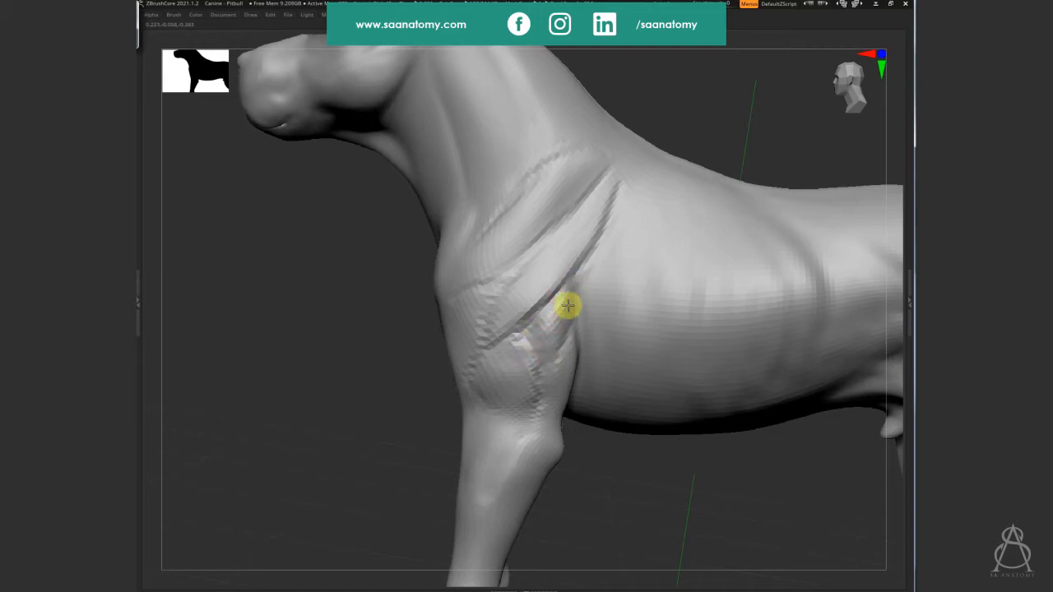
pyautogui.moveTo(538, 341); pyautogui.dragTo(505, 347, button='right')
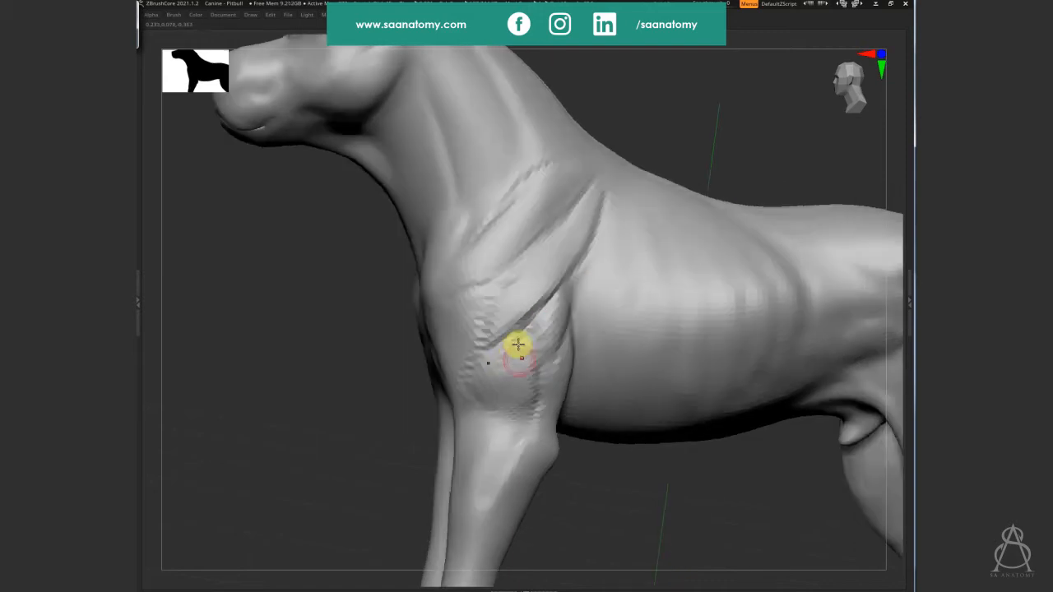
pyautogui.moveTo(517, 344)
pyautogui.mouseDown()
pyautogui.moveTo(532, 397)
pyautogui.moveTo(517, 405)
pyautogui.moveTo(484, 369)
pyautogui.mouseUp()
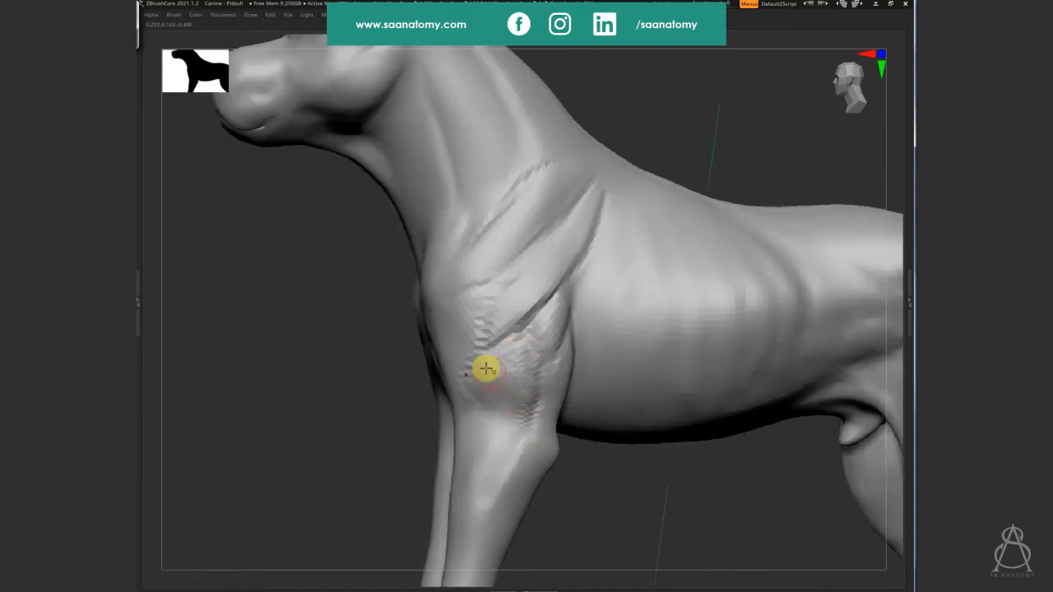
# Sculpt the hollow above the elbow and the muscle forms at the top of the forearm
pyautogui.moveTo(484, 369)
pyautogui.keyDown('alt'); pyautogui.mouseDown(button='right')
pyautogui.moveTo(637, 545)
pyautogui.moveTo(651, 430)
pyautogui.moveTo(536, 290)
pyautogui.mouseUp(button='right'); pyautogui.keyUp('alt')
pyautogui.moveTo(535, 290); pyautogui.dragTo(565, 328)
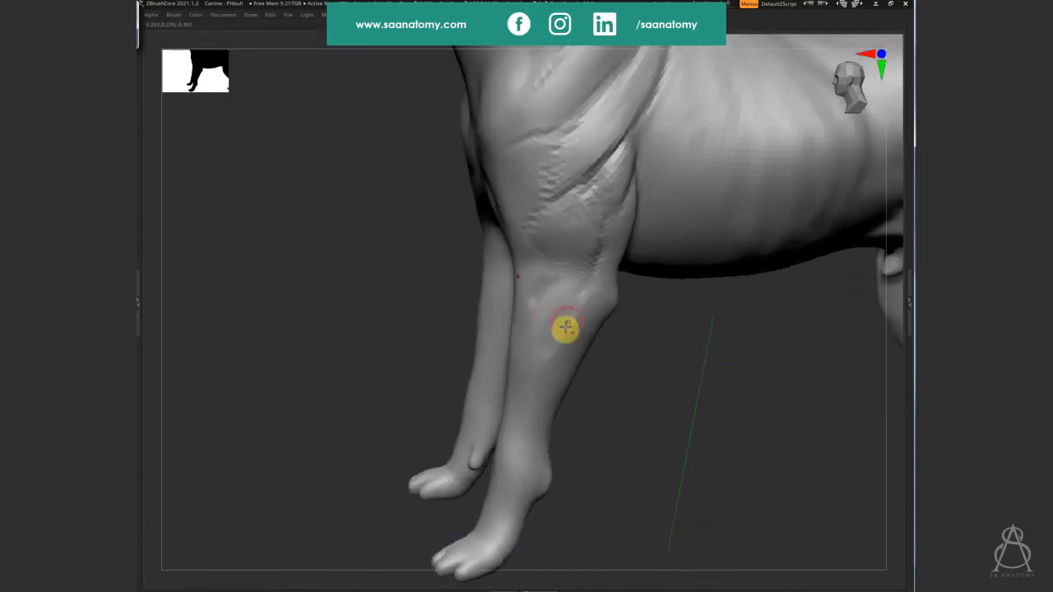
pyautogui.moveTo(560, 284)
pyautogui.mouseDown()
pyautogui.moveTo(573, 268)
pyautogui.moveTo(535, 245)
pyautogui.moveTo(551, 274)
pyautogui.mouseUp()
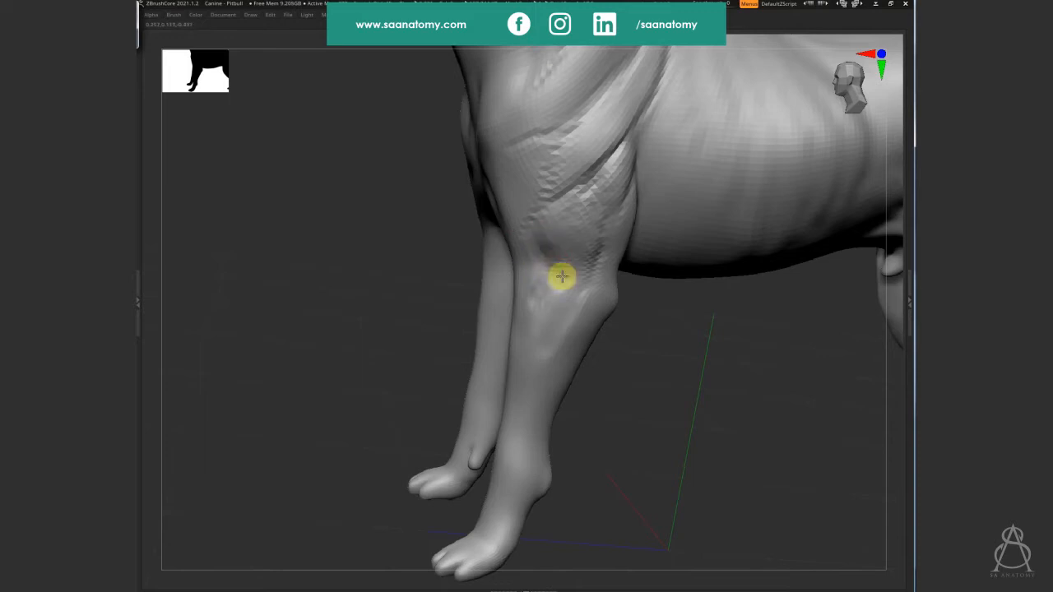
pyautogui.moveTo(593, 232); pyautogui.dragTo(562, 217, button='right')
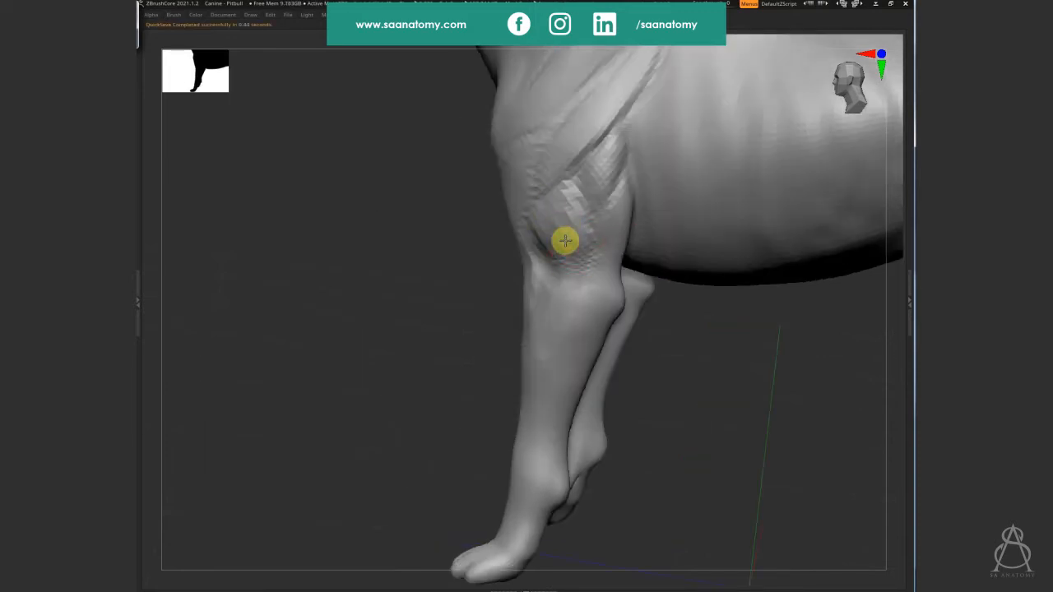
pyautogui.moveTo(570, 263); pyautogui.dragTo(529, 249, button='right')
pyautogui.moveTo(534, 307); pyautogui.dragTo(645, 248, button='right')
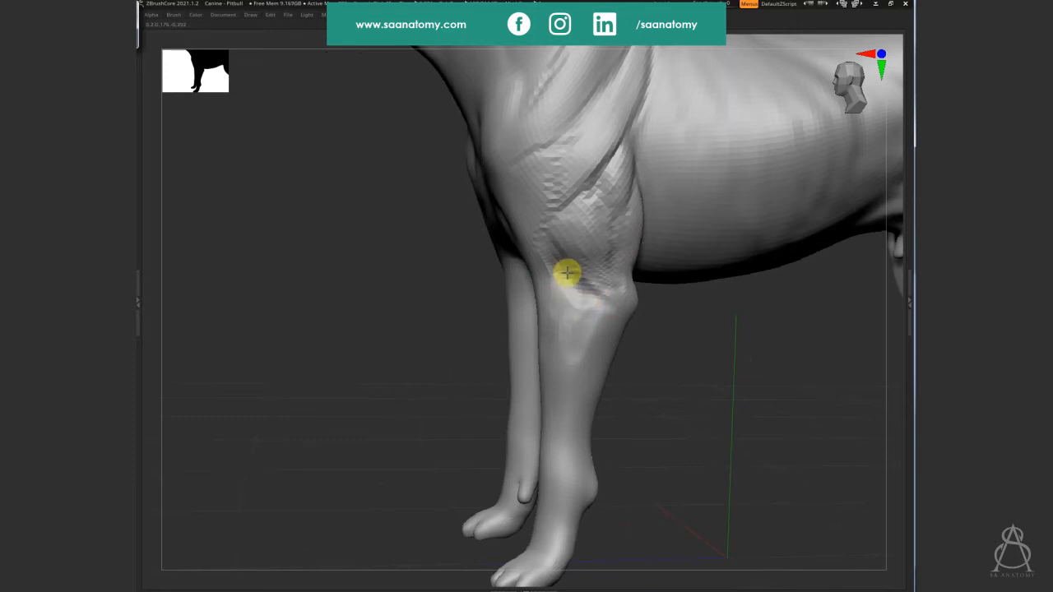
pyautogui.moveTo(572, 266)
pyautogui.mouseDown(button='right')
pyautogui.moveTo(611, 288)
pyautogui.moveTo(606, 313)
pyautogui.moveTo(599, 285)
pyautogui.moveTo(579, 287)
pyautogui.moveTo(563, 323)
pyautogui.mouseUp(button='right')
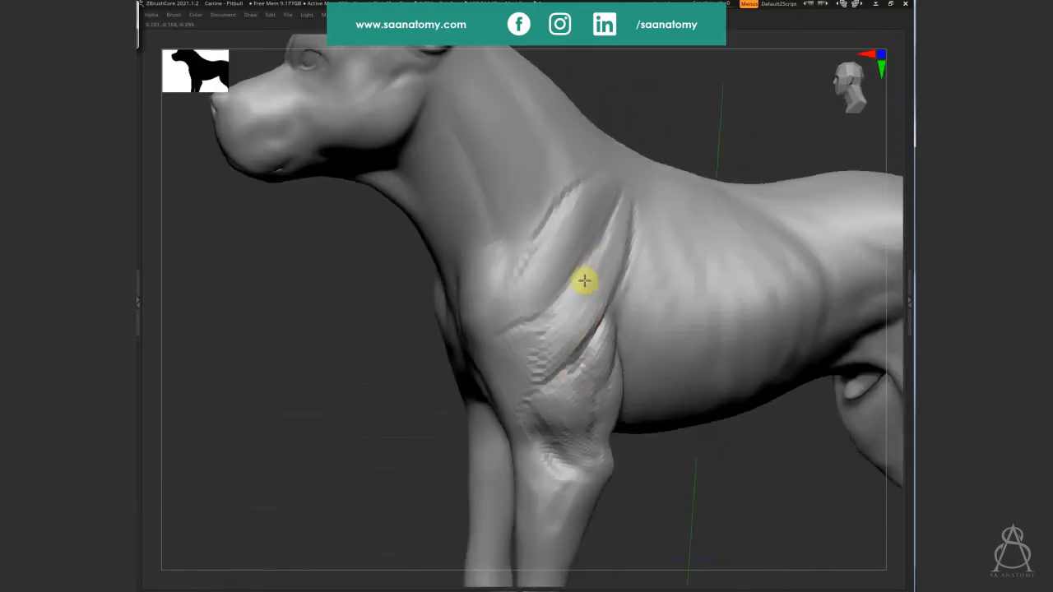
# Deepen and refine the diagonal grooves between the muscle bands along the rear of the shoulder
pyautogui.moveTo(615, 263)
pyautogui.mouseDown(button='right')
pyautogui.moveTo(581, 284)
pyautogui.moveTo(584, 327)
pyautogui.moveTo(592, 271)
pyautogui.mouseUp(button='right')
pyautogui.moveTo(582, 337)
pyautogui.mouseDown(button='right')
pyautogui.moveTo(618, 280)
pyautogui.moveTo(542, 361)
pyautogui.mouseUp(button='right')
pyautogui.moveTo(573, 318)
pyautogui.mouseDown(button='right')
pyautogui.moveTo(621, 282)
pyautogui.moveTo(621, 266)
pyautogui.moveTo(590, 397)
pyautogui.mouseUp(button='right')
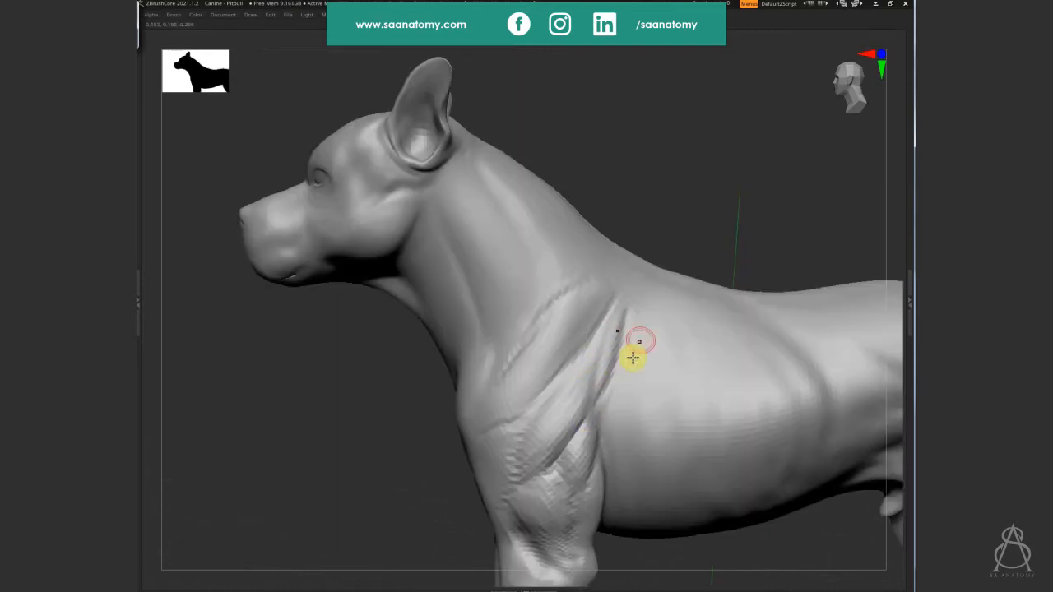
pyautogui.moveTo(633, 357); pyautogui.dragTo(601, 359, button='right')
pyautogui.click(689, 204)
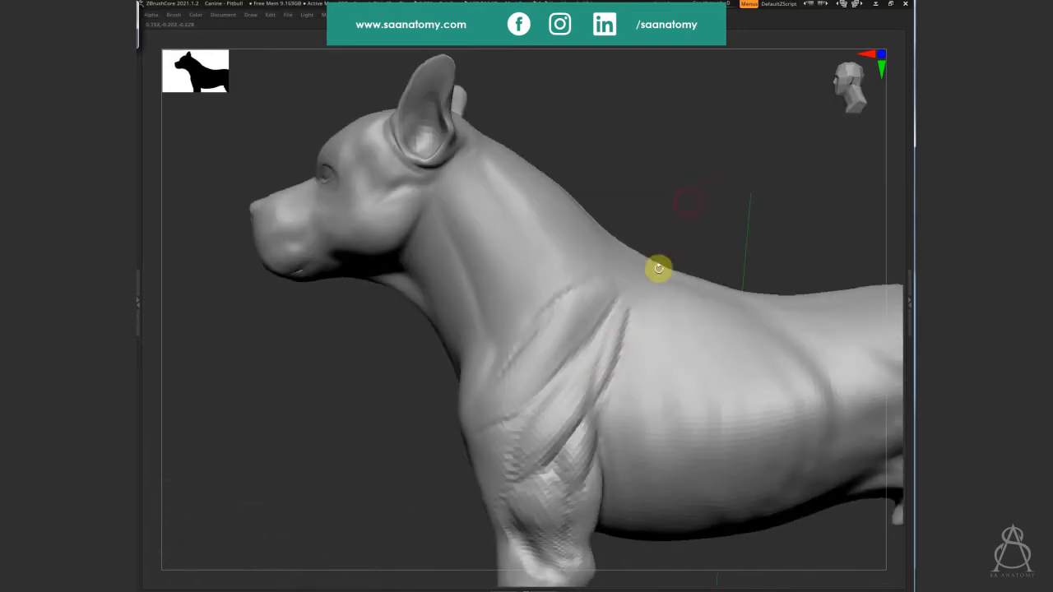
# Save the project as Canine - Pitbull, replacing the existing file
pyautogui.hotkey('ctrl', 's')
pyautogui.press('Return')
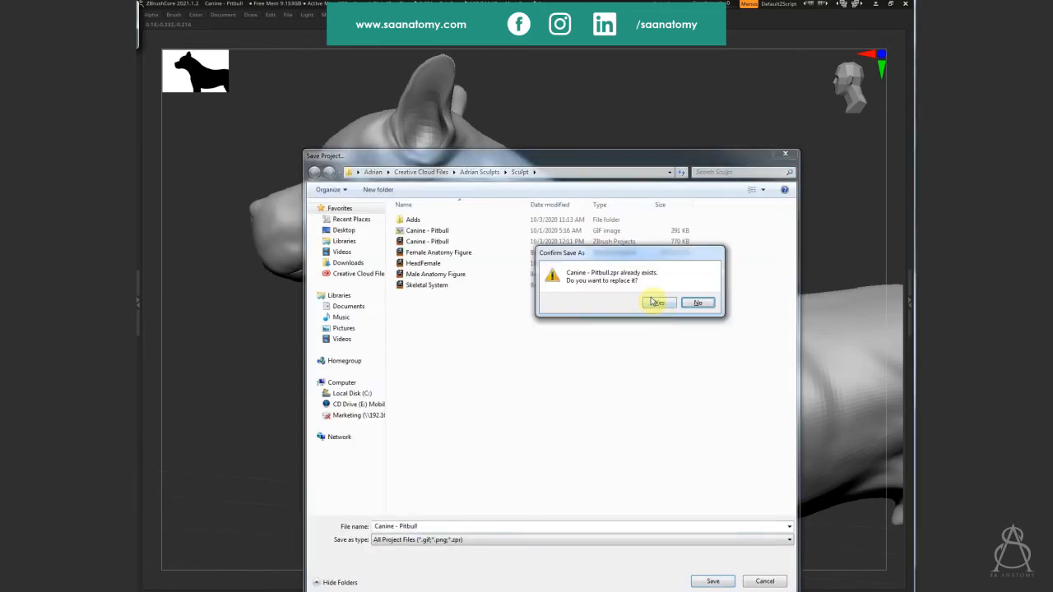
pyautogui.click(658, 301)
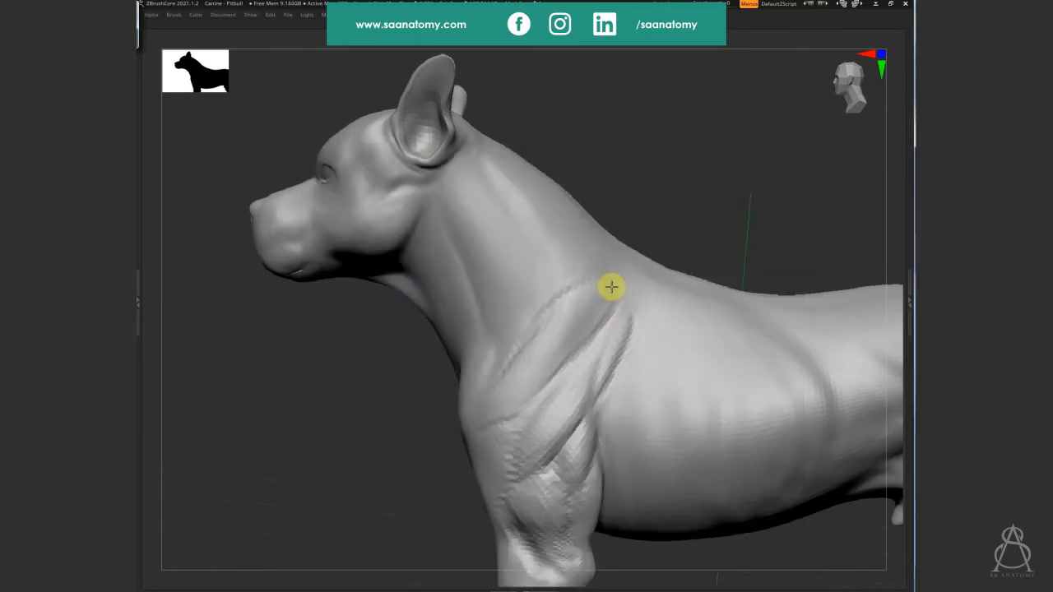
# Reshape the silhouette of the front chest, shoulder and foreleg with a larger brush
pyautogui.moveTo(632, 327); pyautogui.dragTo(548, 335, button='right')
pyautogui.press('f')
pyautogui.moveTo(680, 500); pyautogui.dragTo(612, 375, button='right')
pyautogui.moveTo(613, 426); pyautogui.dragTo(490, 306)
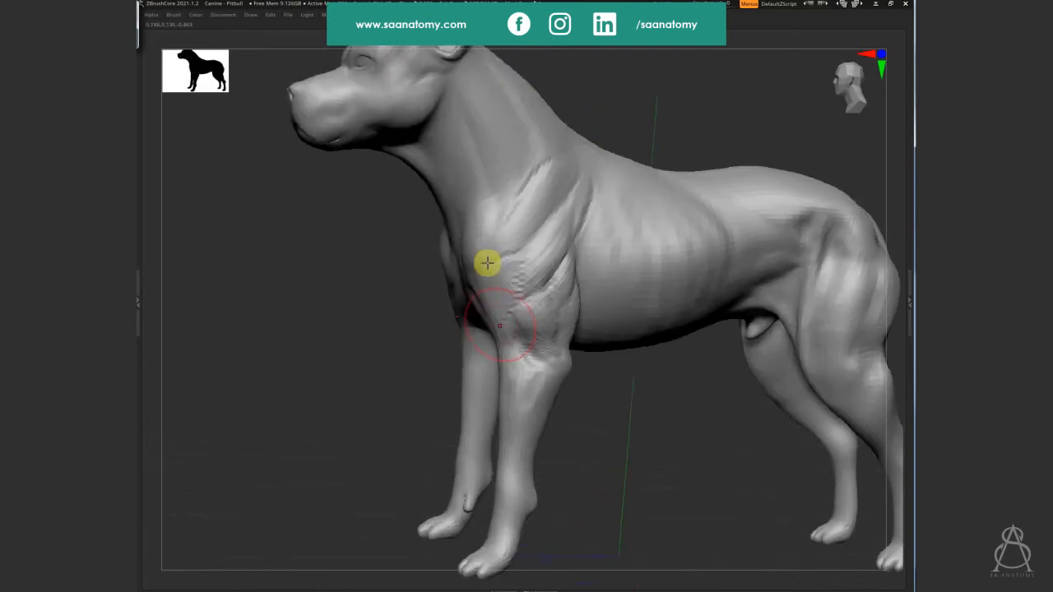
pyautogui.moveTo(487, 262); pyautogui.dragTo(471, 260)
pyautogui.moveTo(483, 258)
pyautogui.mouseDown(button='right')
pyautogui.moveTo(474, 251)
pyautogui.moveTo(498, 322)
pyautogui.moveTo(517, 332)
pyautogui.mouseUp(button='right')
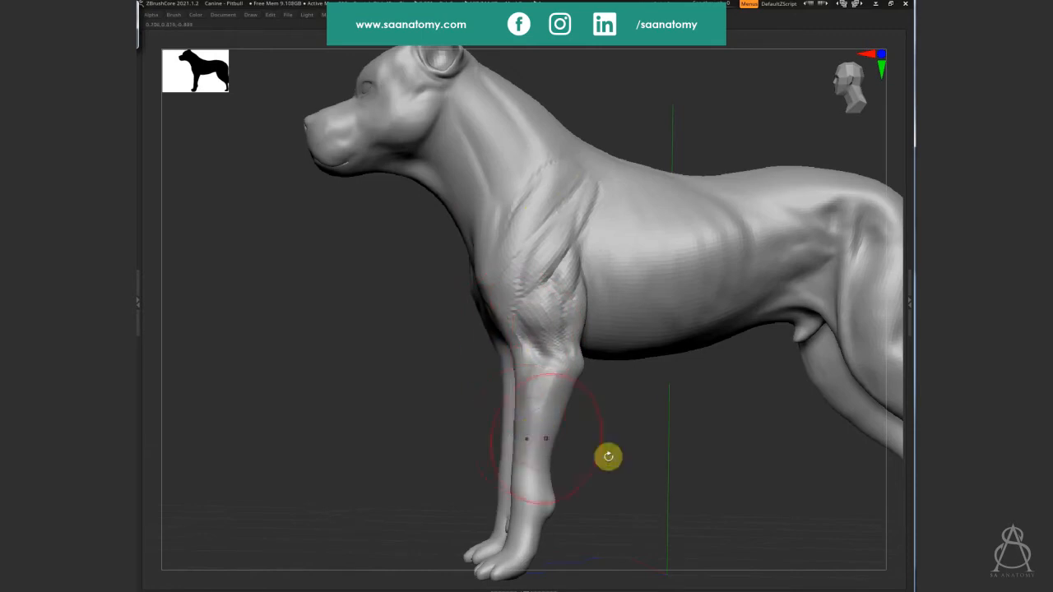
pyautogui.moveTo(608, 455); pyautogui.dragTo(684, 463)
pyautogui.keyDown('alt'); pyautogui.moveTo(510, 339); pyautogui.dragTo(532, 373, button='right'); pyautogui.keyUp('alt')
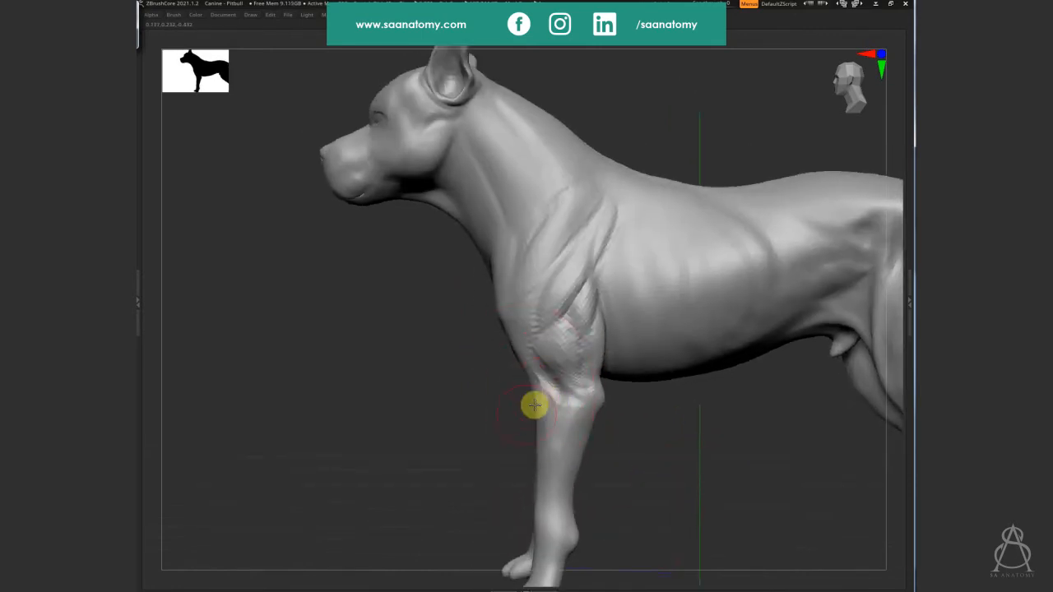
pyautogui.keyDown('alt'); pyautogui.moveTo(549, 459); pyautogui.dragTo(527, 354, button='right'); pyautogui.keyUp('alt')
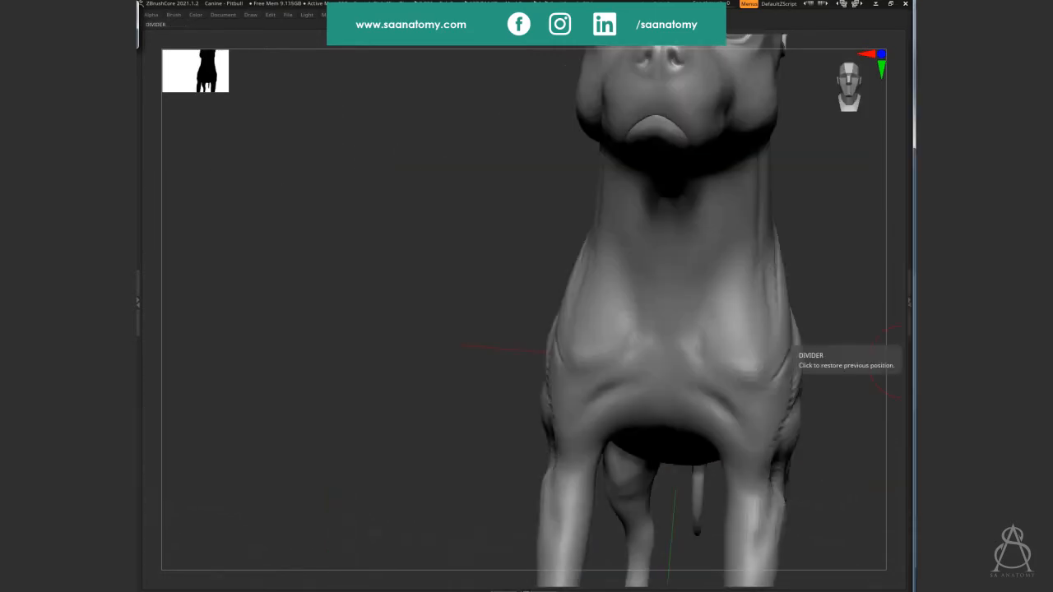
# Carve two long grooves down the side of the neck from behind the jaw toward the chest and shoulder
pyautogui.moveTo(772, 281); pyautogui.dragTo(640, 373, button='right')
pyautogui.press('s')
pyautogui.moveTo(634, 246); pyautogui.dragTo(616, 247)
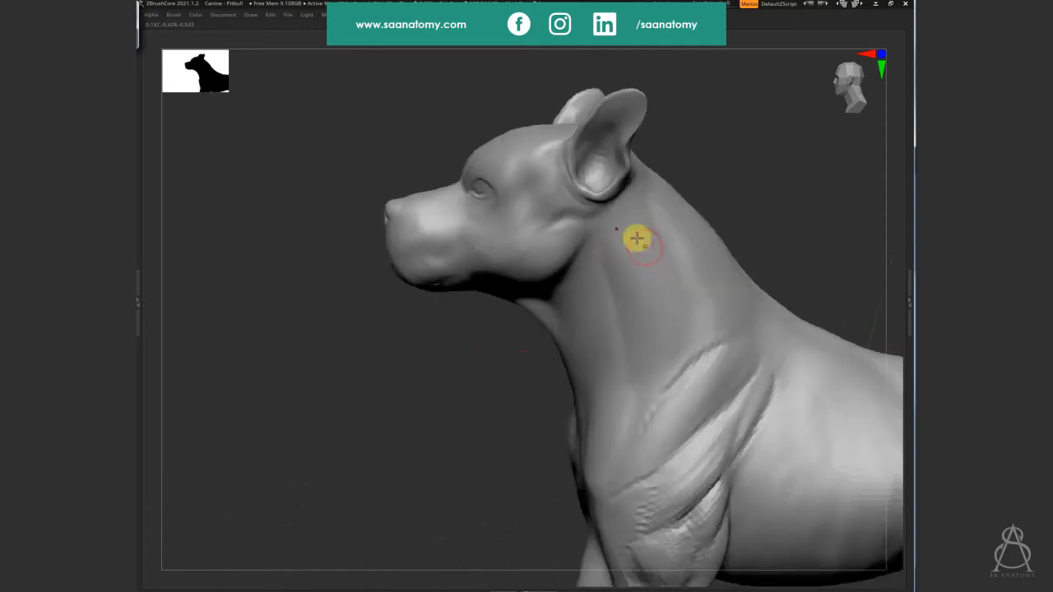
pyautogui.moveTo(640, 300); pyautogui.dragTo(509, 433, button='right')
pyautogui.moveTo(589, 379); pyautogui.dragTo(581, 305)
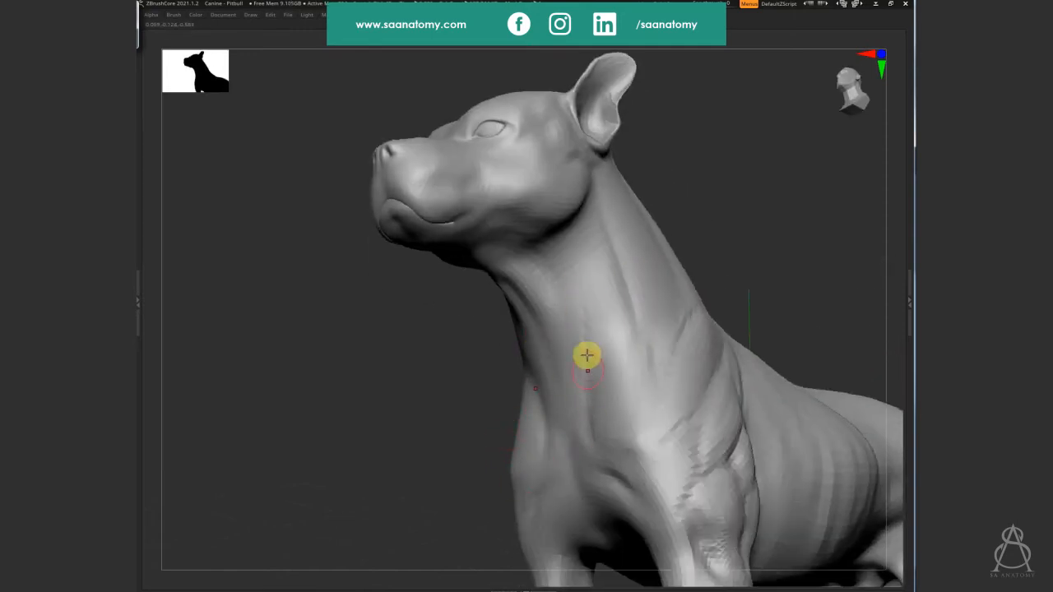
pyautogui.moveTo(587, 356); pyautogui.dragTo(590, 205)
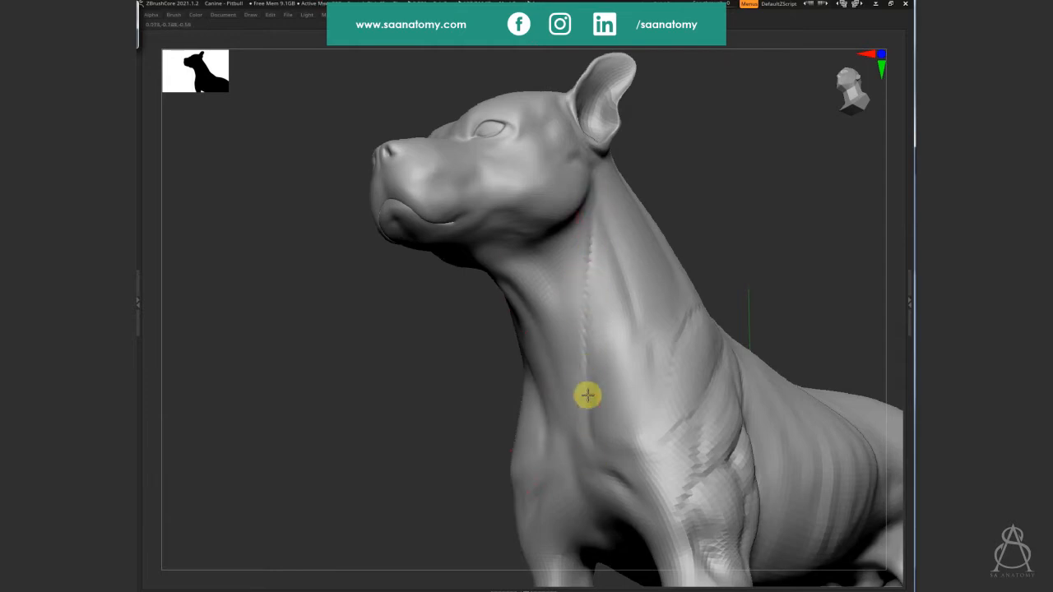
pyautogui.moveTo(587, 394); pyautogui.dragTo(587, 235, button='right')
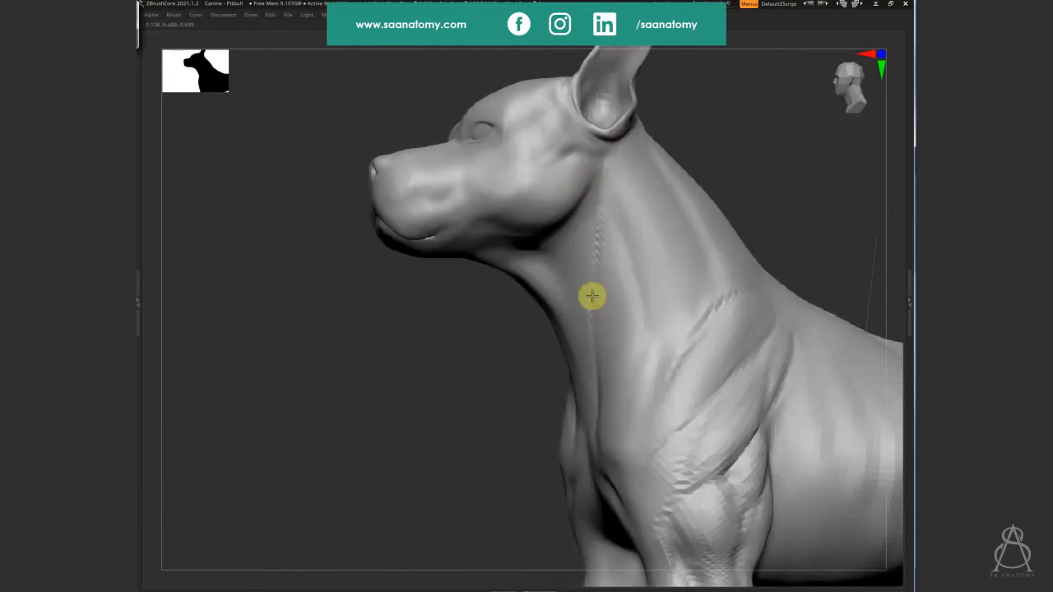
pyautogui.moveTo(608, 183); pyautogui.dragTo(620, 234, button='right')
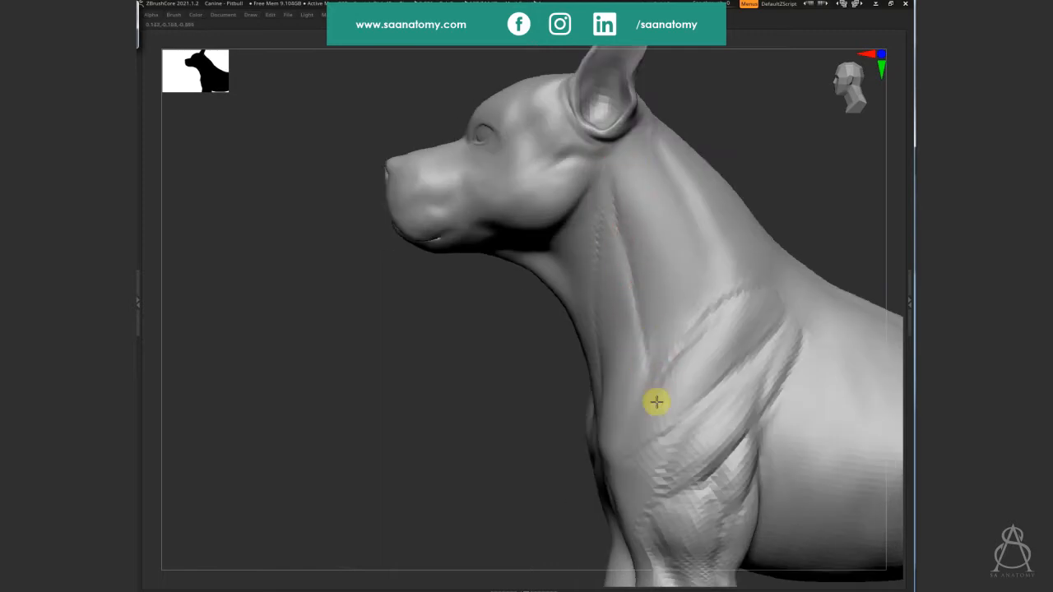
pyautogui.moveTo(608, 167)
pyautogui.mouseDown(button='right')
pyautogui.moveTo(625, 403)
pyautogui.moveTo(600, 369)
pyautogui.mouseUp(button='right')
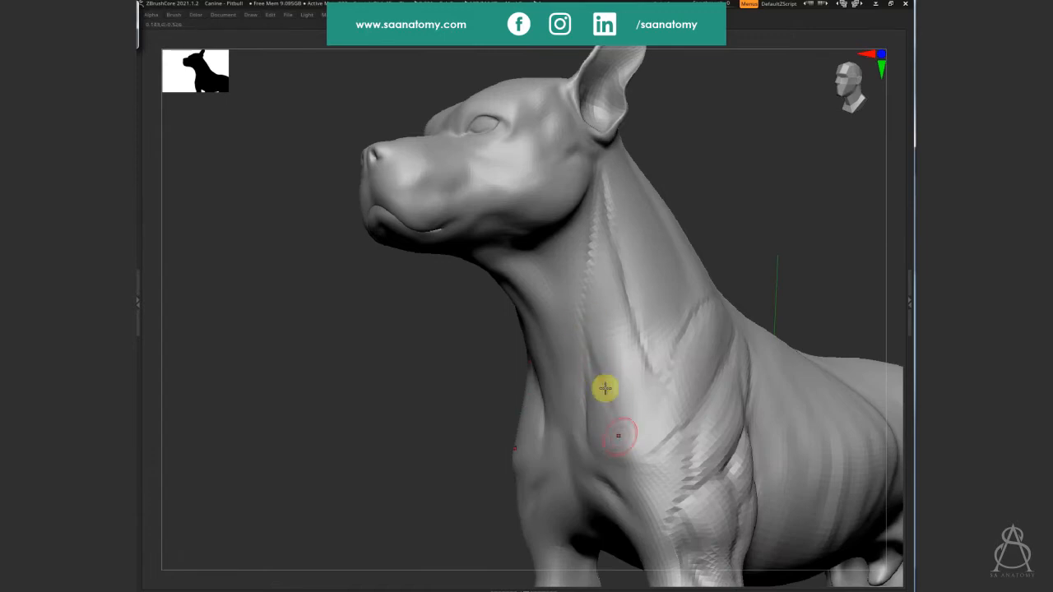
# Carve a groove from behind the ear down to the shoulder and a diagonal crease across the mid-neck
pyautogui.moveTo(647, 452)
pyautogui.mouseDown(button='right')
pyautogui.moveTo(703, 404)
pyautogui.moveTo(663, 362)
pyautogui.mouseUp(button='right')
pyautogui.moveTo(682, 408)
pyautogui.mouseDown(button='right')
pyautogui.moveTo(670, 381)
pyautogui.moveTo(699, 227)
pyautogui.moveTo(695, 151)
pyautogui.mouseUp(button='right')
pyautogui.moveTo(695, 151)
pyautogui.mouseDown()
pyautogui.moveTo(721, 216)
pyautogui.moveTo(699, 151)
pyautogui.mouseUp()
pyautogui.moveTo(732, 269)
pyautogui.mouseDown()
pyautogui.moveTo(727, 254)
pyautogui.moveTo(736, 329)
pyautogui.moveTo(739, 317)
pyautogui.mouseUp()
pyautogui.moveTo(712, 215)
pyautogui.mouseDown()
pyautogui.moveTo(710, 188)
pyautogui.moveTo(689, 230)
pyautogui.moveTo(693, 254)
pyautogui.mouseUp()
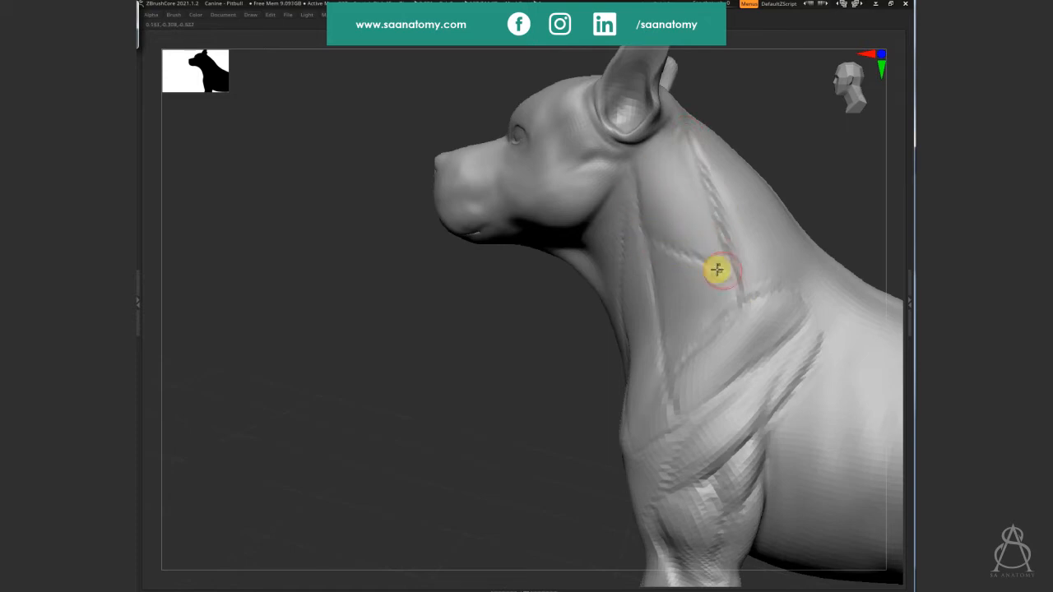
# Soften the diagonal crease across the mid-neck and refine the side of the neck behind the jaw
pyautogui.moveTo(710, 258); pyautogui.dragTo(821, 287, button='right')
pyautogui.moveTo(731, 277); pyautogui.dragTo(617, 326, button='right')
pyautogui.moveTo(617, 326); pyautogui.dragTo(598, 337)
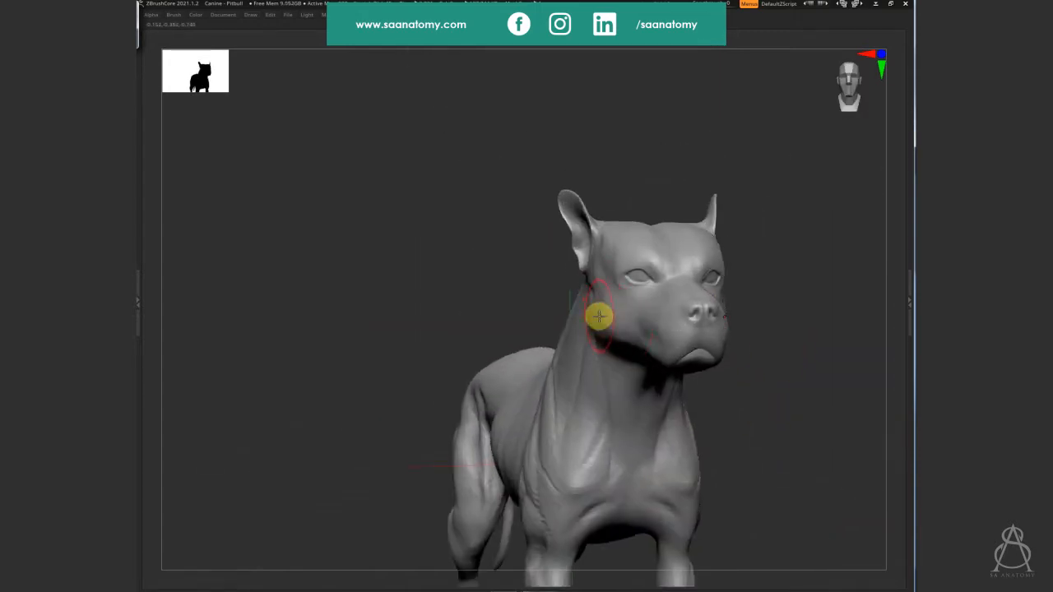
pyautogui.moveTo(652, 248); pyautogui.dragTo(458, 404, button='right')
# Save the project as Canine - Pitbull, replacing the existing file
pyautogui.hotkey('ctrl', 's')
pyautogui.press('Return')
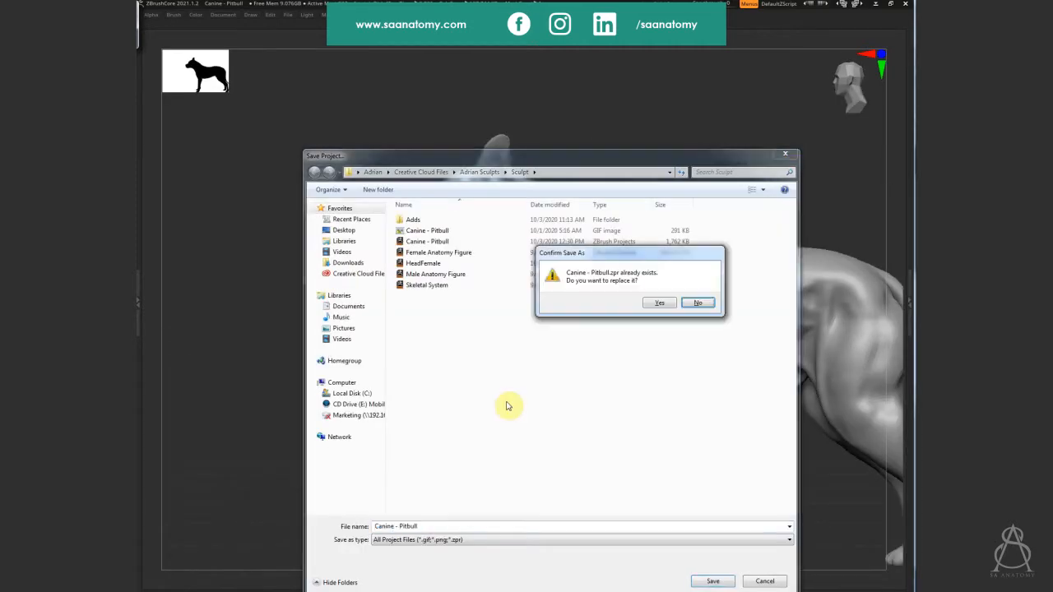
pyautogui.click(660, 304)
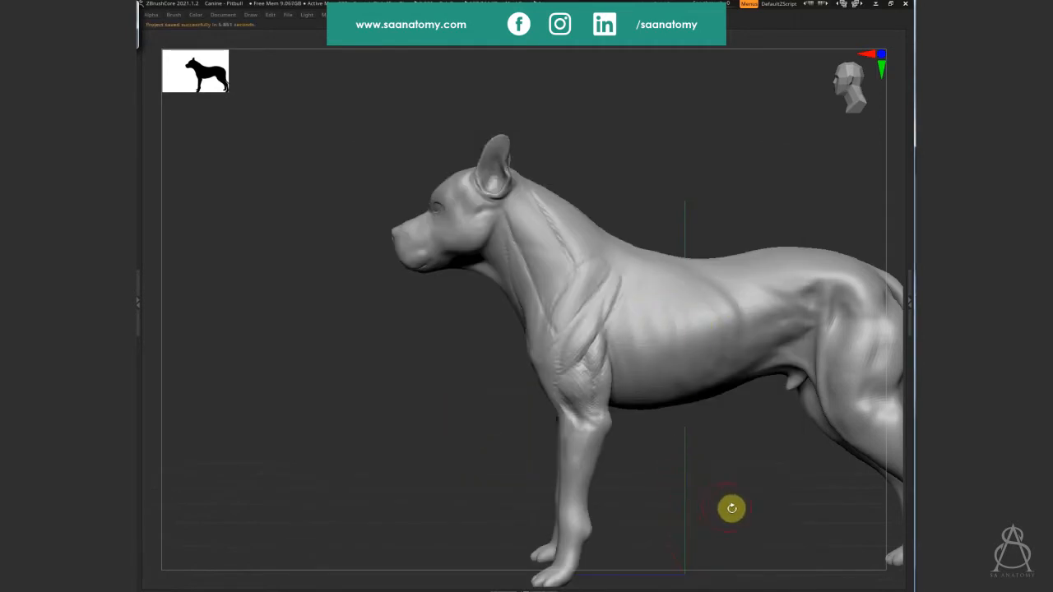
# Refine the upper shoulder muscles and blend them into the withers and the front of the ribcage
pyautogui.moveTo(731, 505); pyautogui.dragTo(695, 483, button='right')
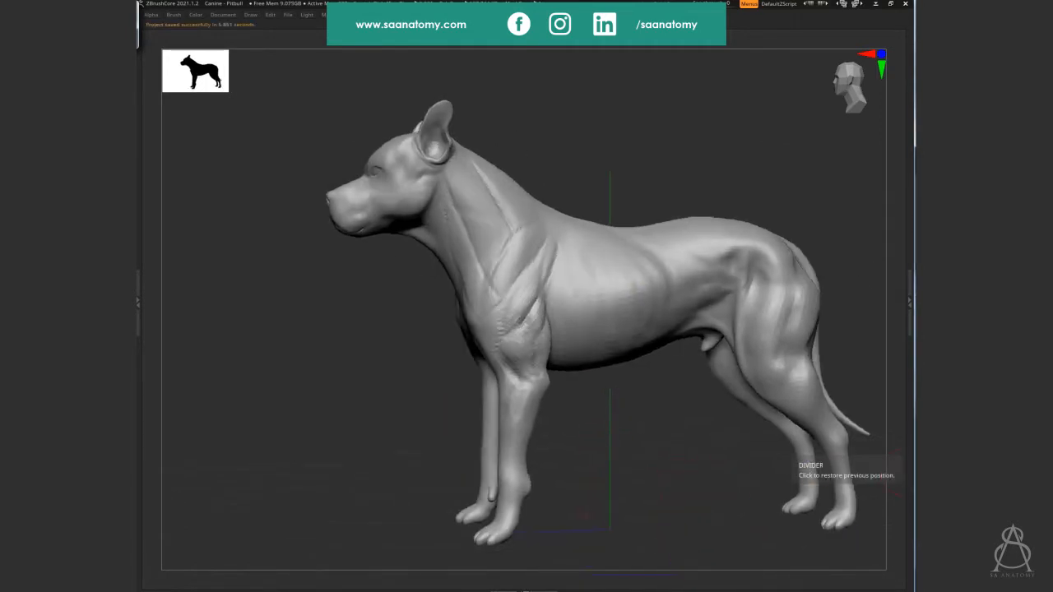
pyautogui.moveTo(662, 439)
pyautogui.mouseDown(button='right')
pyautogui.moveTo(640, 436)
pyautogui.moveTo(593, 294)
pyautogui.moveTo(815, 364)
pyautogui.moveTo(617, 420)
pyautogui.moveTo(571, 362)
pyautogui.moveTo(562, 399)
pyautogui.moveTo(515, 348)
pyautogui.moveTo(478, 266)
pyautogui.moveTo(413, 296)
pyautogui.mouseUp(button='right')
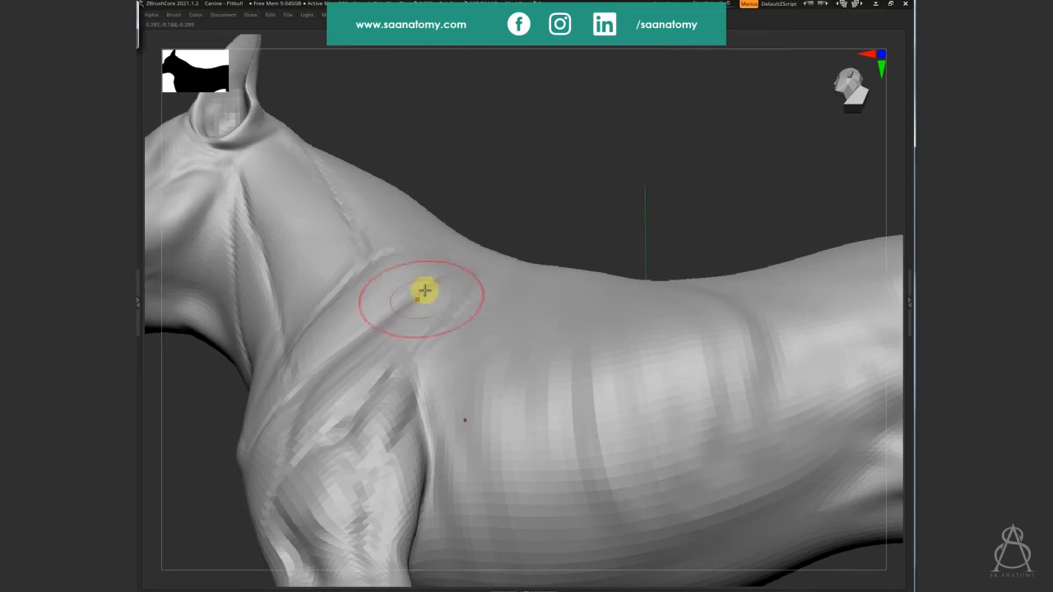
pyautogui.moveTo(440, 327); pyautogui.dragTo(425, 310, button='right')
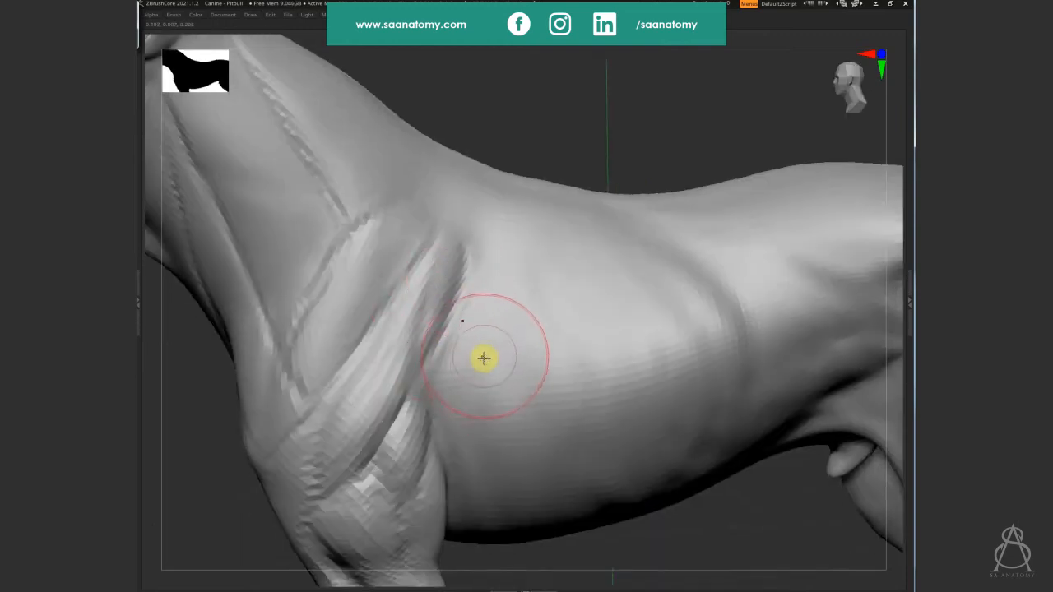
pyautogui.moveTo(479, 357)
pyautogui.mouseDown(button='right')
pyautogui.moveTo(493, 305)
pyautogui.moveTo(491, 190)
pyautogui.moveTo(470, 244)
pyautogui.moveTo(484, 291)
pyautogui.moveTo(538, 275)
pyautogui.moveTo(523, 298)
pyautogui.moveTo(438, 306)
pyautogui.mouseUp(button='right')
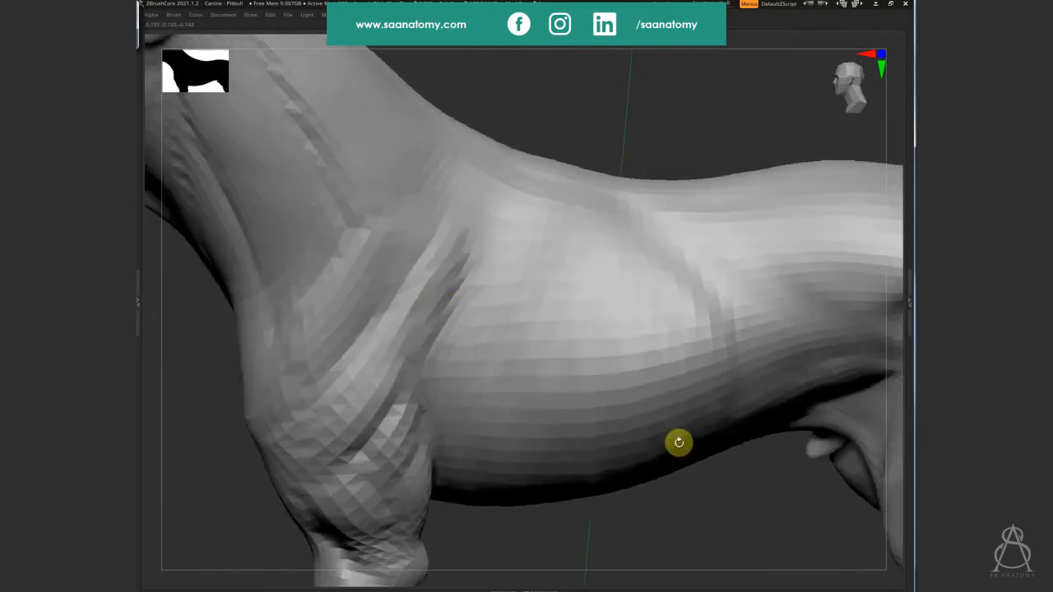
pyautogui.keyDown('ctrl'); pyautogui.moveTo(679, 442); pyautogui.dragTo(908, 448, button='right'); pyautogui.keyUp('ctrl')
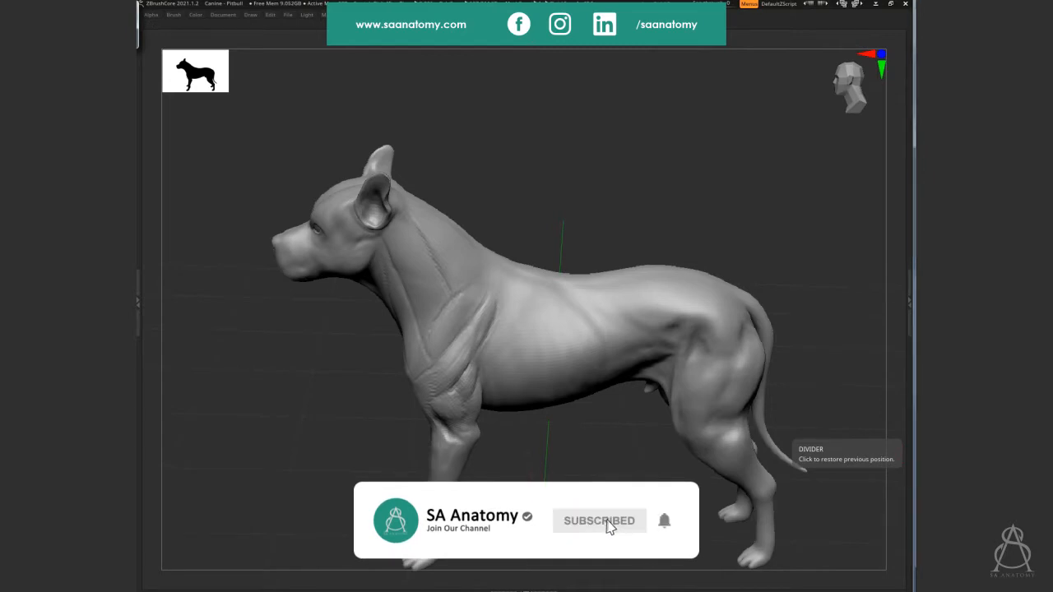
pyautogui.moveTo(501, 486); pyautogui.dragTo(839, 485, button='right')
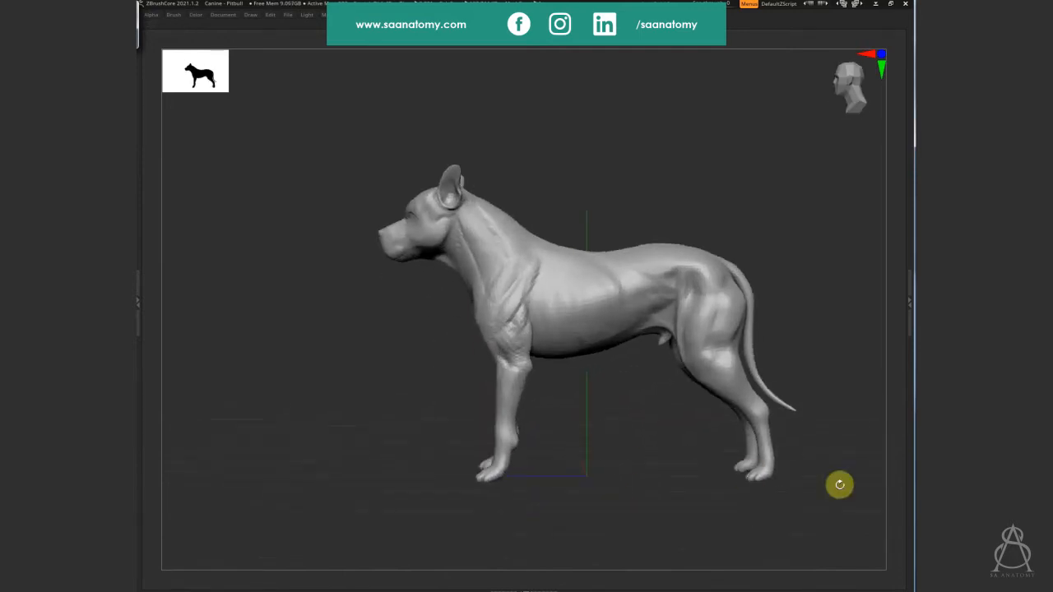
# Carve long muscle grooves down the outer side of the foreleg from below the elbow toward the wrist with a smaller brush
pyautogui.moveTo(635, 488)
pyautogui.mouseDown(button='right')
pyautogui.moveTo(630, 478)
pyautogui.moveTo(707, 428)
pyautogui.moveTo(888, 425)
pyautogui.moveTo(711, 318)
pyautogui.moveTo(735, 289)
pyautogui.moveTo(705, 301)
pyautogui.moveTo(733, 239)
pyautogui.mouseUp(button='right')
pyautogui.press('s')
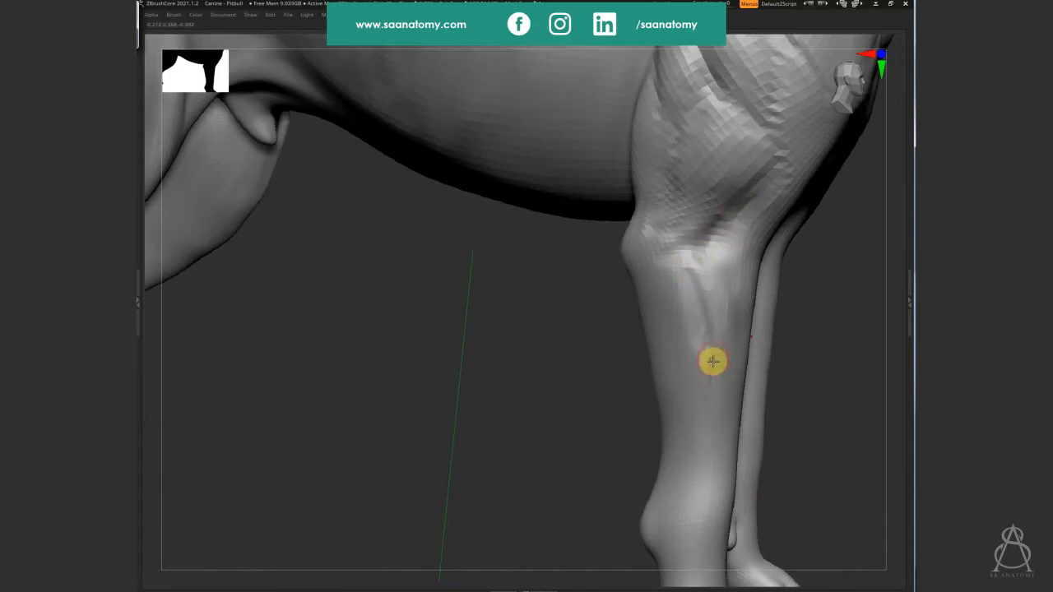
pyautogui.moveTo(704, 320); pyautogui.dragTo(694, 268, button='right')
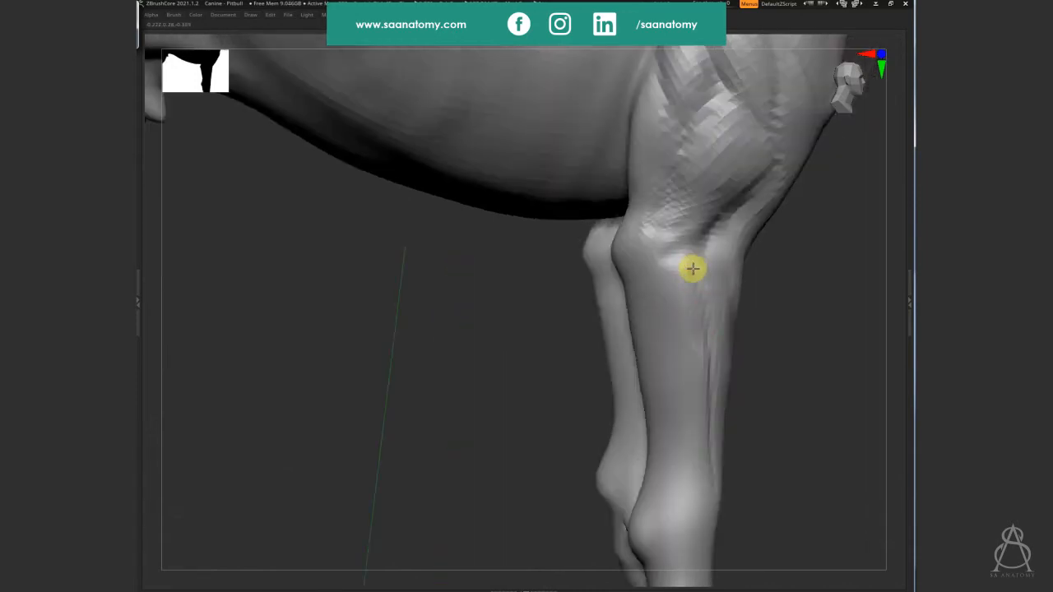
pyautogui.moveTo(681, 365); pyautogui.dragTo(690, 429)
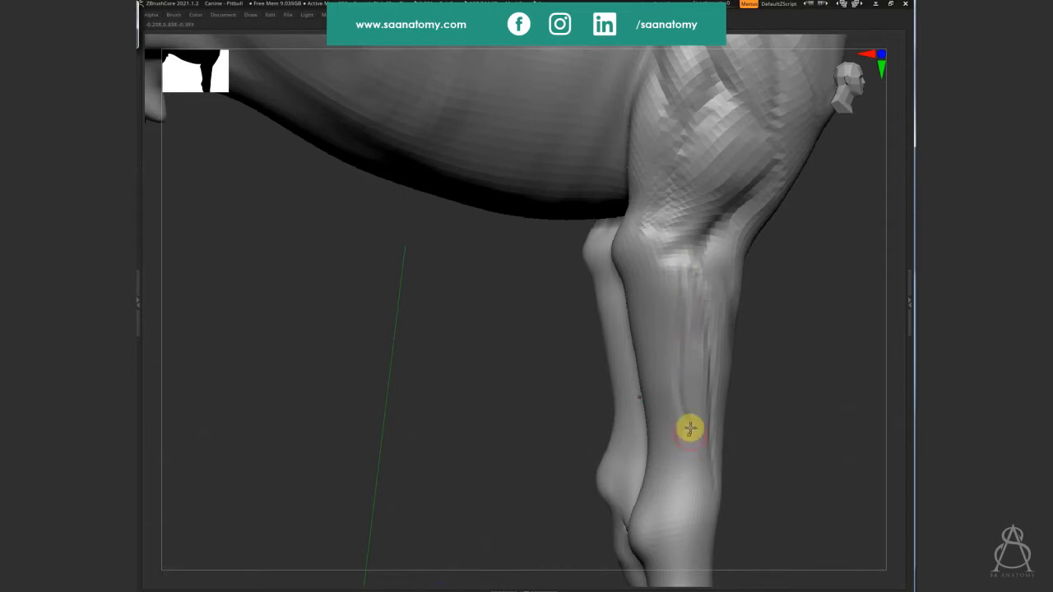
pyautogui.moveTo(695, 459); pyautogui.dragTo(699, 475, button='right')
pyautogui.moveTo(713, 469); pyautogui.dragTo(695, 356)
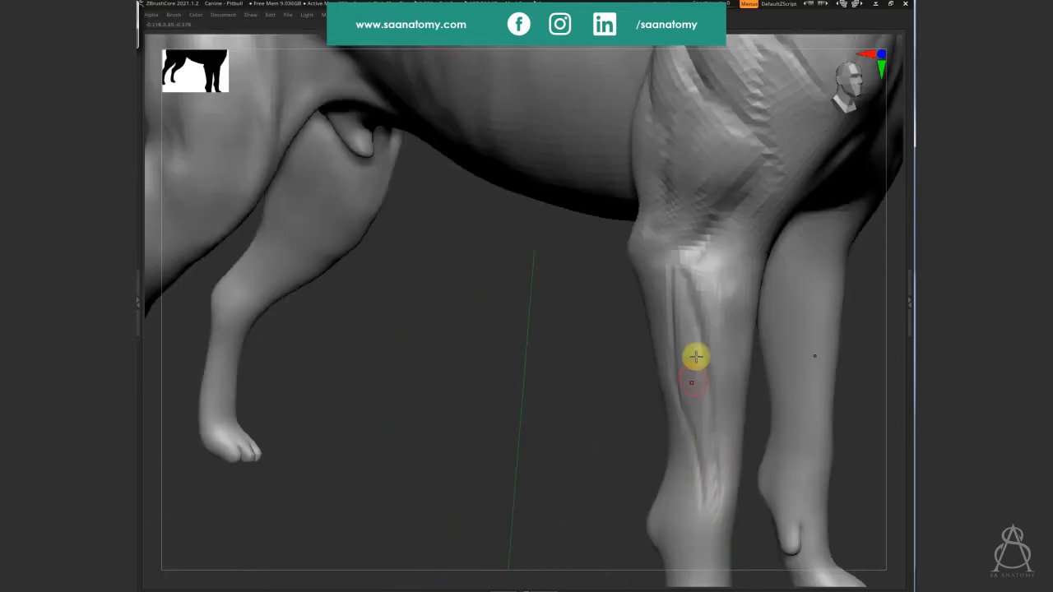
pyautogui.moveTo(723, 325); pyautogui.dragTo(693, 239, button='right')
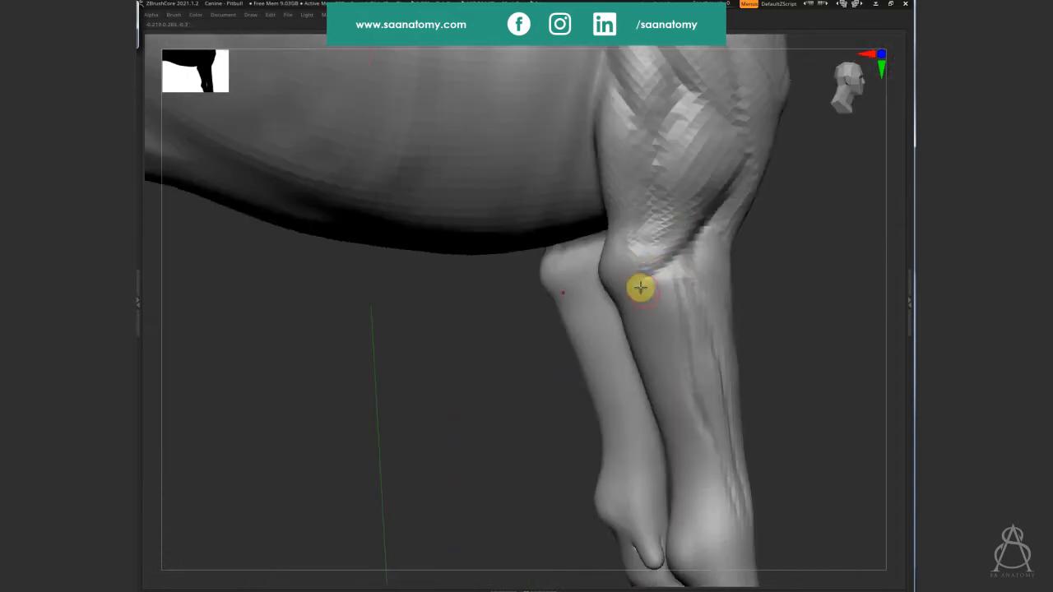
# Sculpt the bony point of the elbow and shape the back of the forearm directly below it
pyautogui.moveTo(639, 287); pyautogui.dragTo(568, 402, button='right')
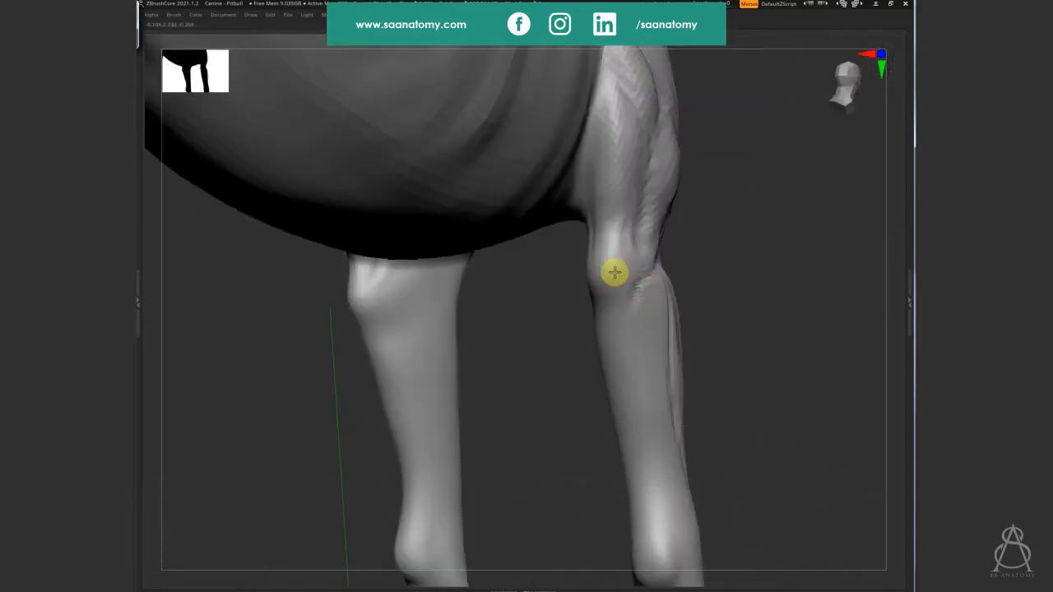
pyautogui.hotkey('shift', 'd')
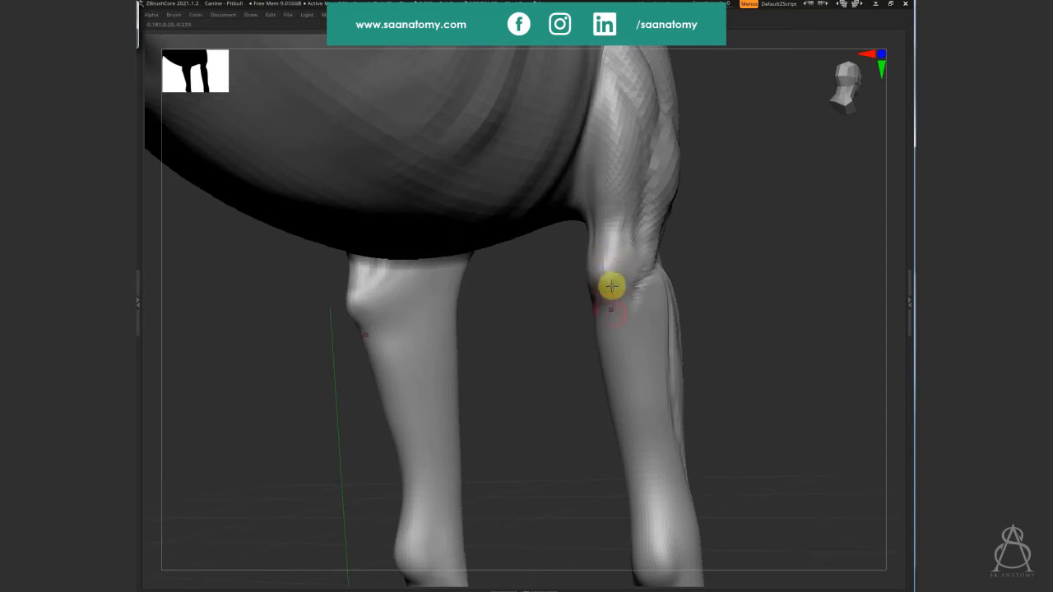
pyautogui.moveTo(608, 256); pyautogui.dragTo(614, 287, button='right')
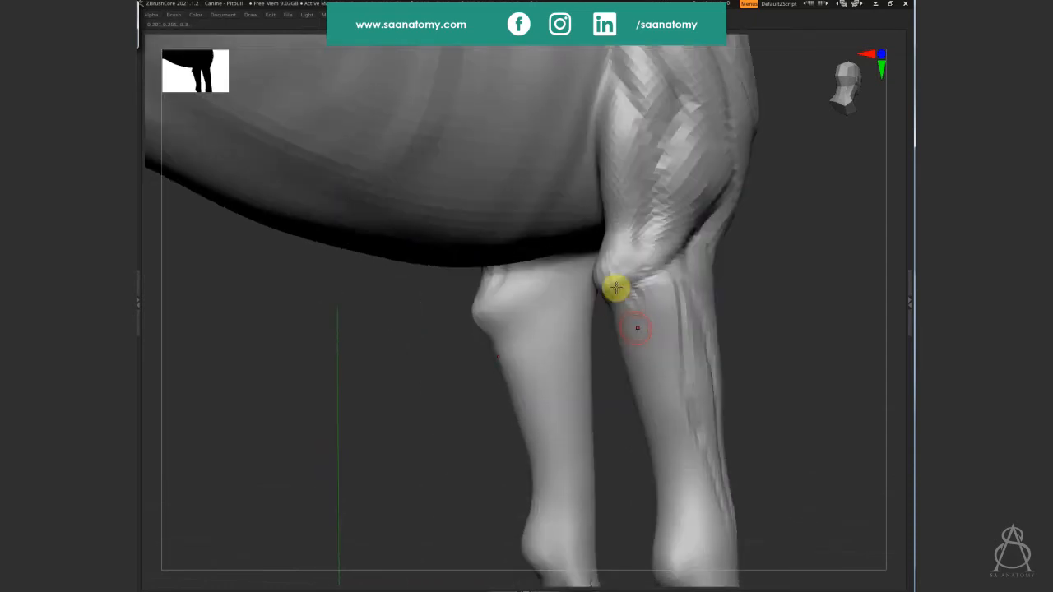
pyautogui.moveTo(642, 401); pyautogui.dragTo(639, 381, button='right')
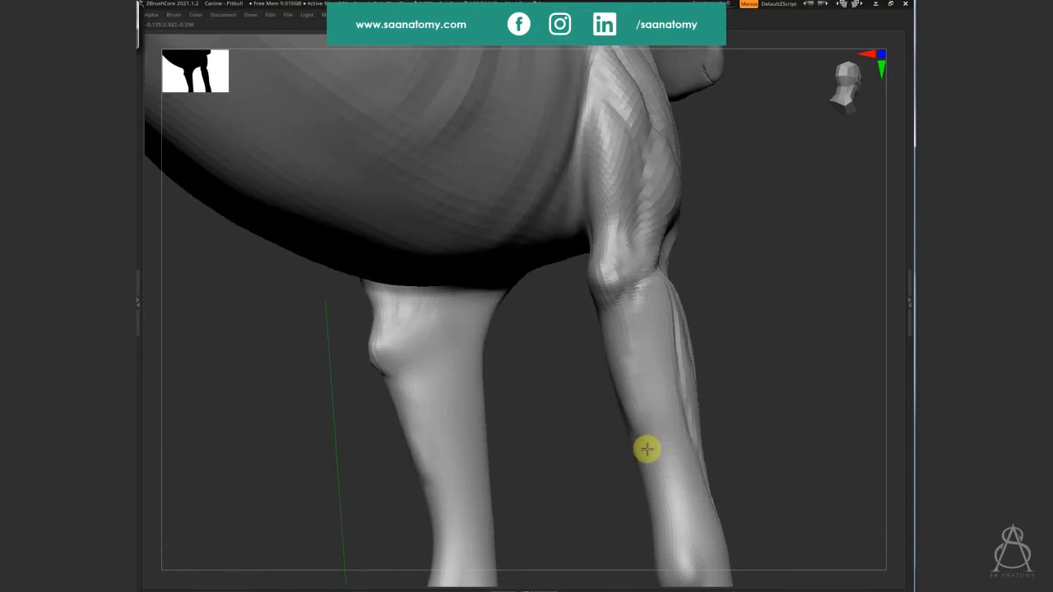
pyautogui.moveTo(618, 377); pyautogui.dragTo(644, 284, button='right')
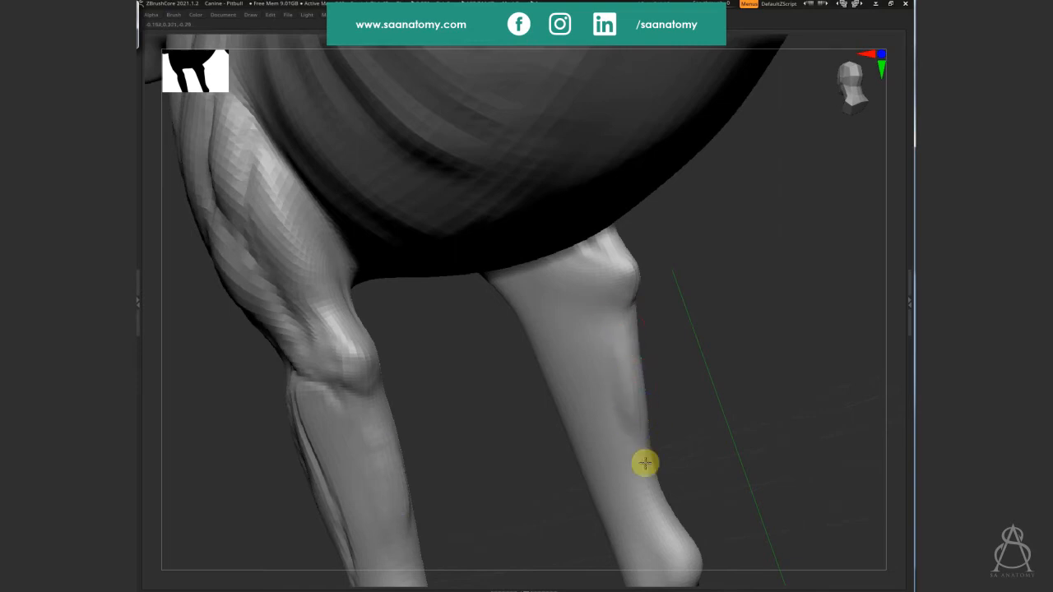
pyautogui.moveTo(683, 372); pyautogui.dragTo(690, 467, button='right')
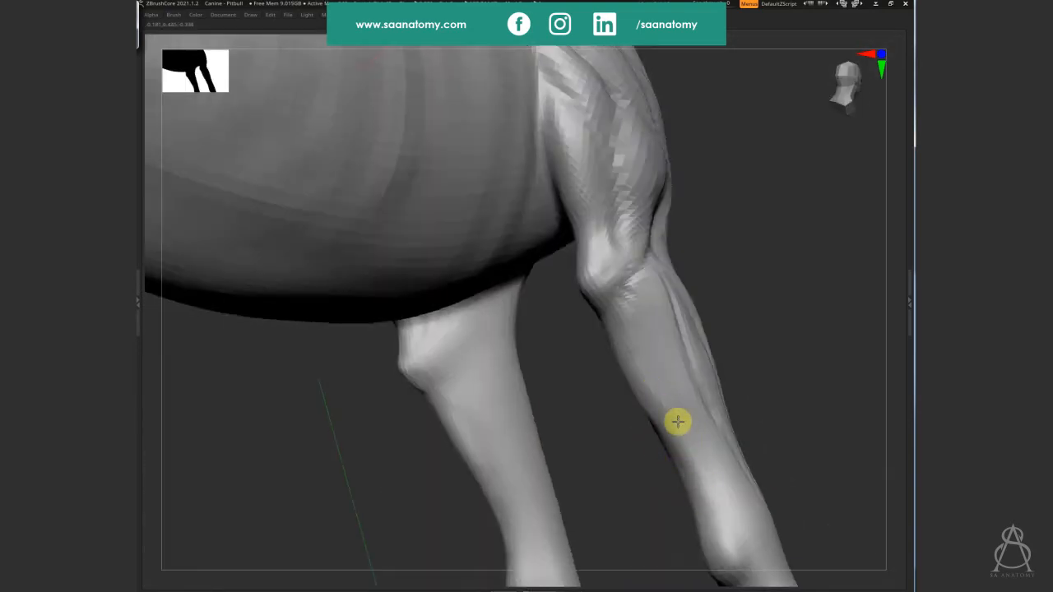
# Deepen the grooves on the outer forearm and carve a groove along its rear edge from the elbow down
pyautogui.moveTo(677, 422); pyautogui.dragTo(642, 349, button='right')
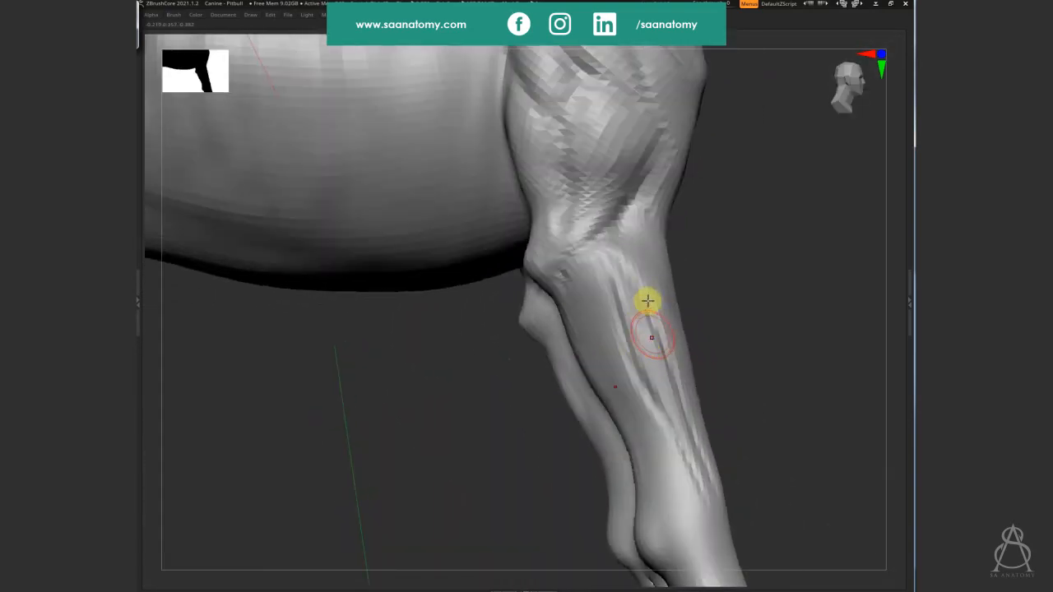
pyautogui.moveTo(647, 301); pyautogui.dragTo(593, 425, button='right')
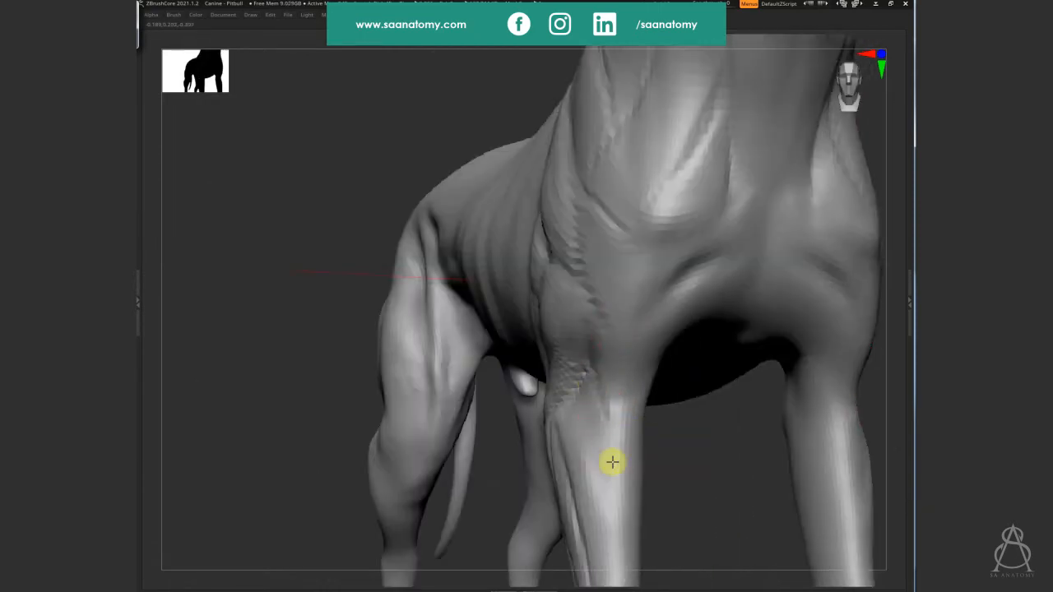
pyautogui.moveTo(613, 323); pyautogui.dragTo(500, 262, button='right')
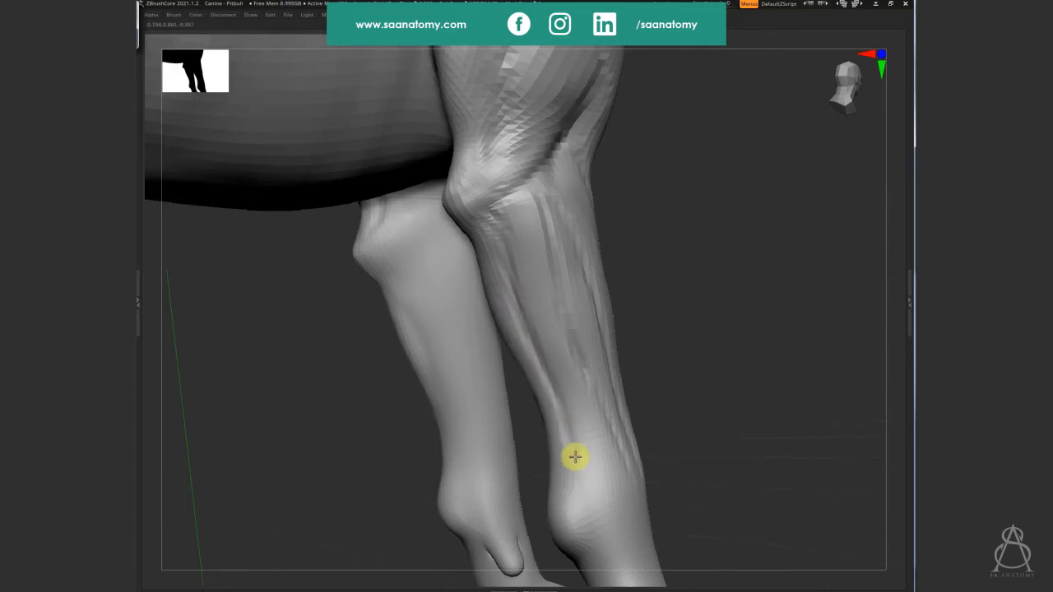
# Add narrow tendon grooves along the lower forearm to the wrist and extend the muscle lines up toward the elbow
pyautogui.moveTo(619, 427); pyautogui.dragTo(584, 404, button='right')
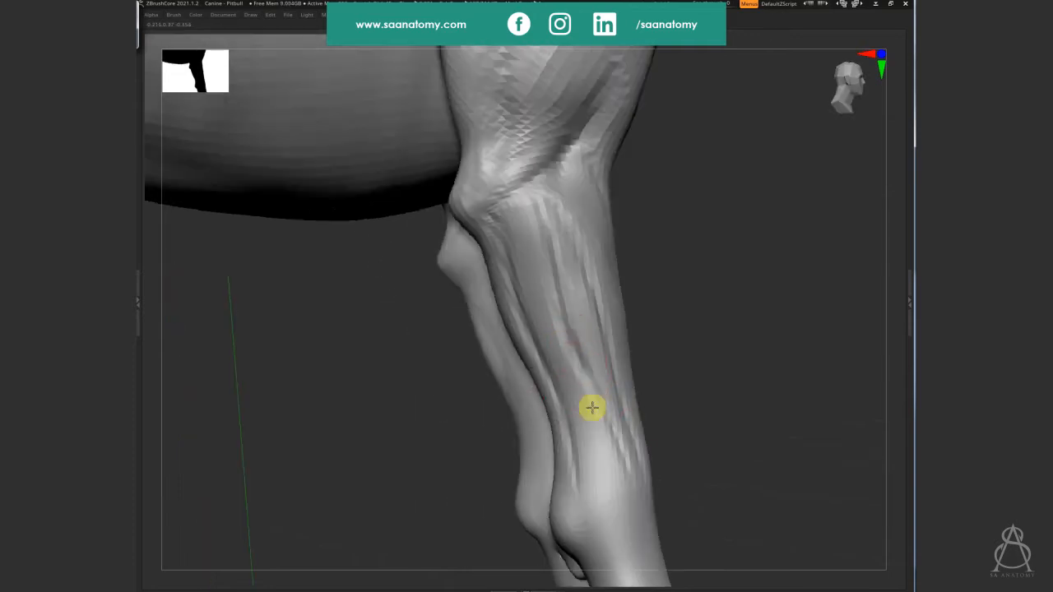
pyautogui.moveTo(594, 492); pyautogui.dragTo(612, 449, button='right')
pyautogui.moveTo(609, 434); pyautogui.dragTo(620, 494)
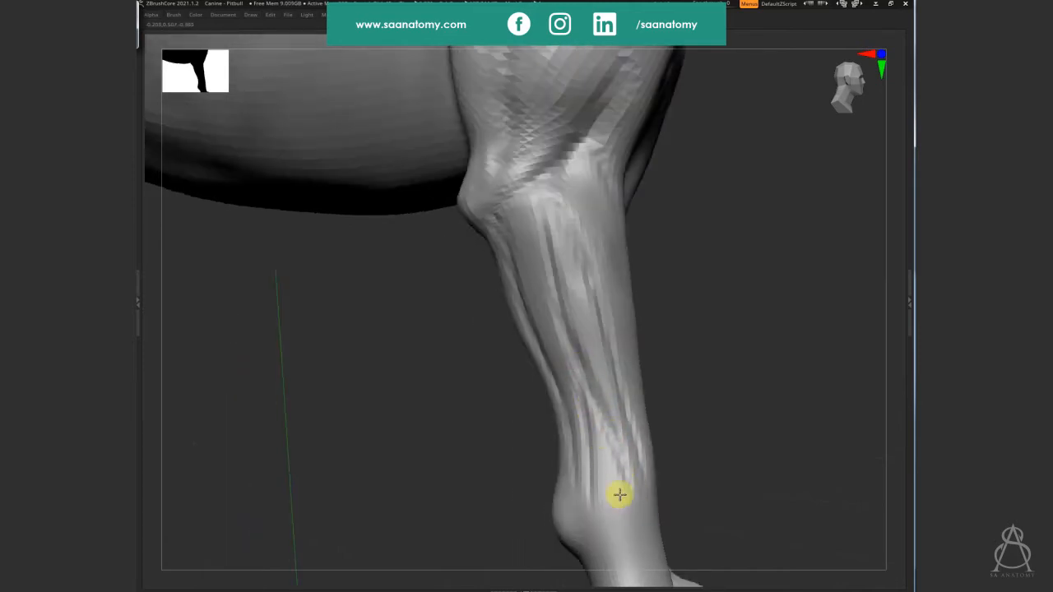
pyautogui.moveTo(618, 469); pyautogui.dragTo(555, 440, button='right')
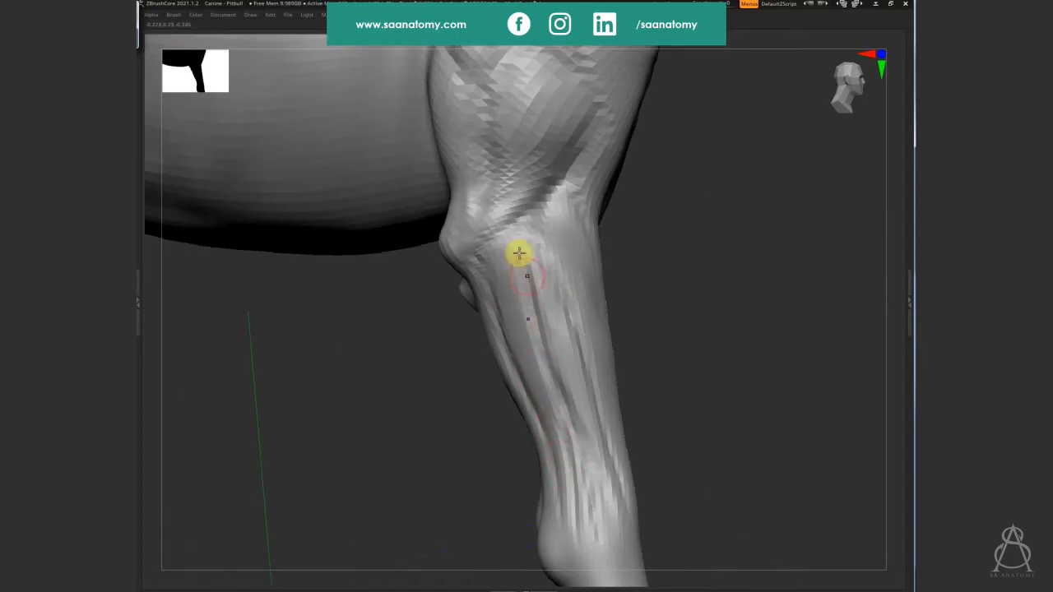
pyautogui.click(529, 283)
pyautogui.moveTo(591, 444)
pyautogui.mouseDown()
pyautogui.moveTo(517, 271)
pyautogui.moveTo(575, 474)
pyautogui.moveTo(587, 428)
pyautogui.moveTo(698, 463)
pyautogui.moveTo(705, 340)
pyautogui.moveTo(572, 368)
pyautogui.mouseUp()
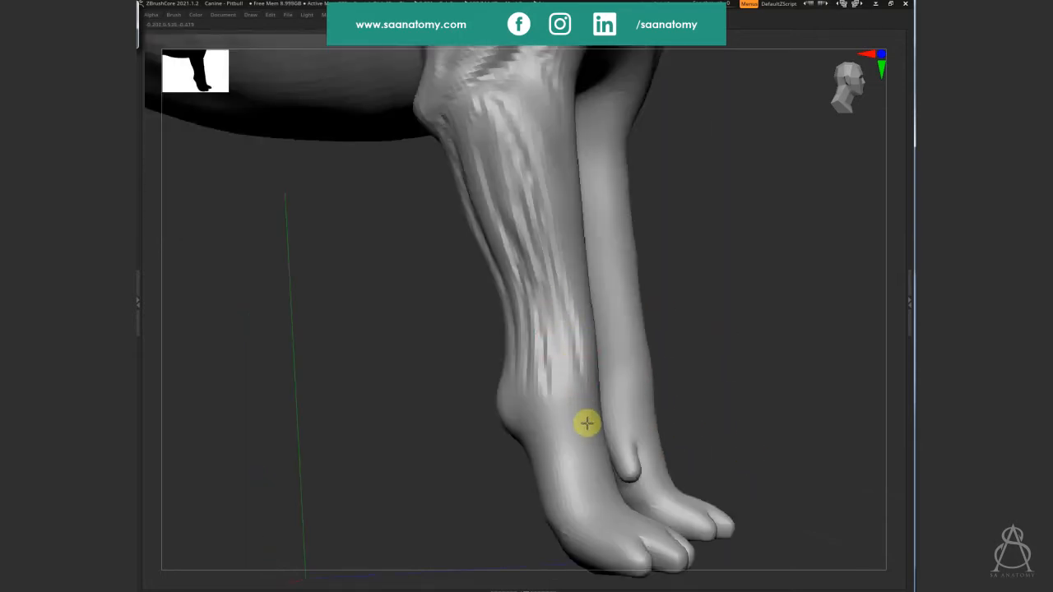
# Carve tendon grooves over the top of the front paw, running down between the toes
pyautogui.moveTo(587, 423); pyautogui.dragTo(644, 404, button='right')
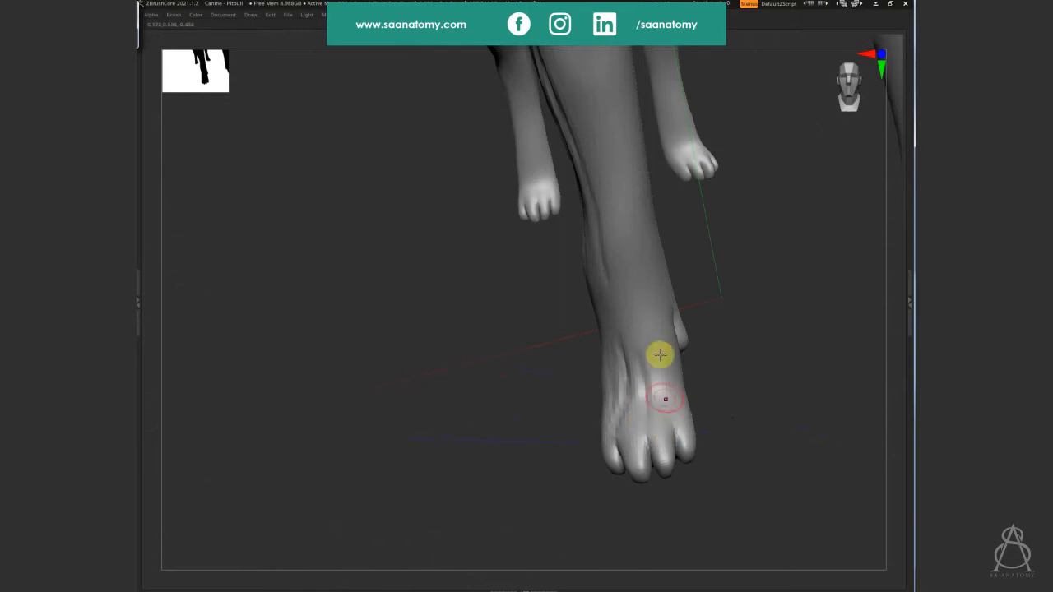
pyautogui.moveTo(670, 437); pyautogui.dragTo(658, 422, button='right')
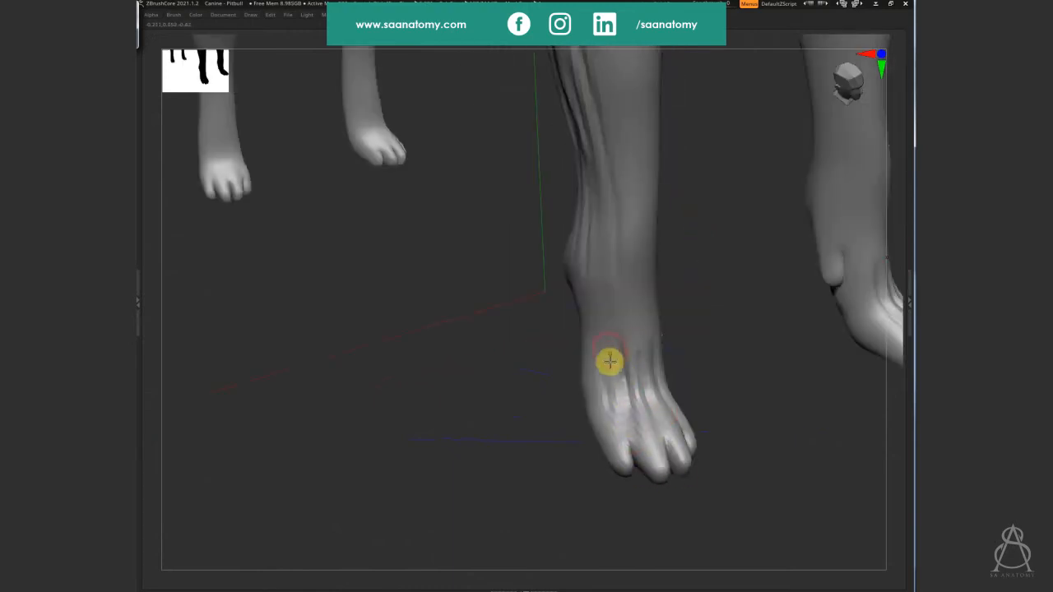
pyautogui.moveTo(609, 360)
pyautogui.mouseDown(button='right')
pyautogui.moveTo(651, 470)
pyautogui.moveTo(765, 472)
pyautogui.moveTo(710, 427)
pyautogui.moveTo(667, 459)
pyautogui.moveTo(573, 414)
pyautogui.moveTo(588, 427)
pyautogui.mouseUp(button='right')
pyautogui.press('b')
pyautogui.click(653, 510)
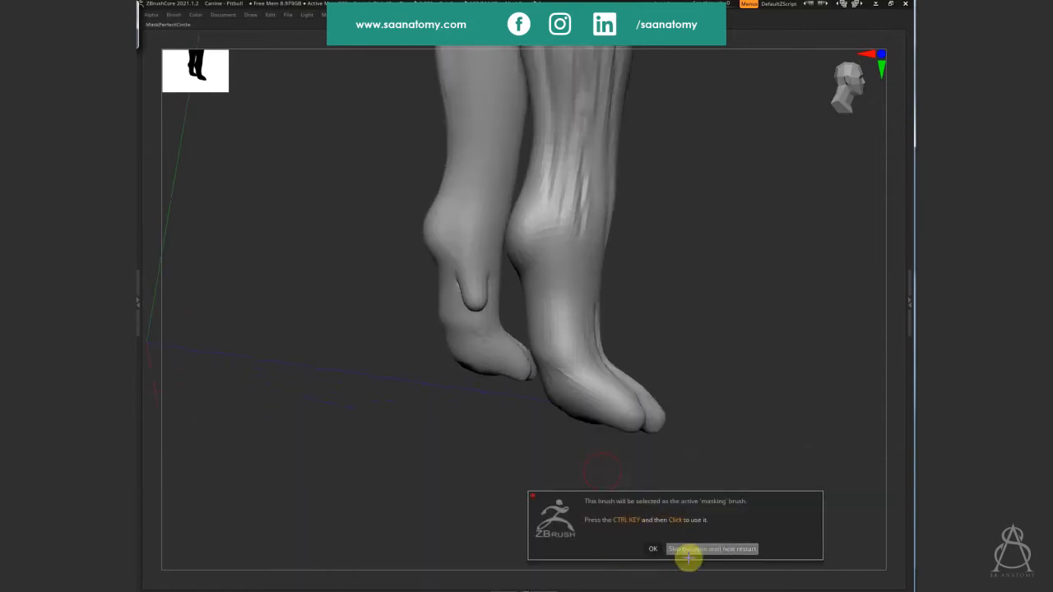
pyautogui.click(653, 554)
pyautogui.moveTo(700, 448)
pyautogui.mouseDown()
pyautogui.moveTo(715, 479)
pyautogui.moveTo(698, 486)
pyautogui.mouseUp()
# Switch to another sculpting brush and pull the tip of the front paw's outer toe into a pointed claw
pyautogui.press('b')
pyautogui.click(607, 469)
pyautogui.moveTo(613, 464); pyautogui.dragTo(638, 422)
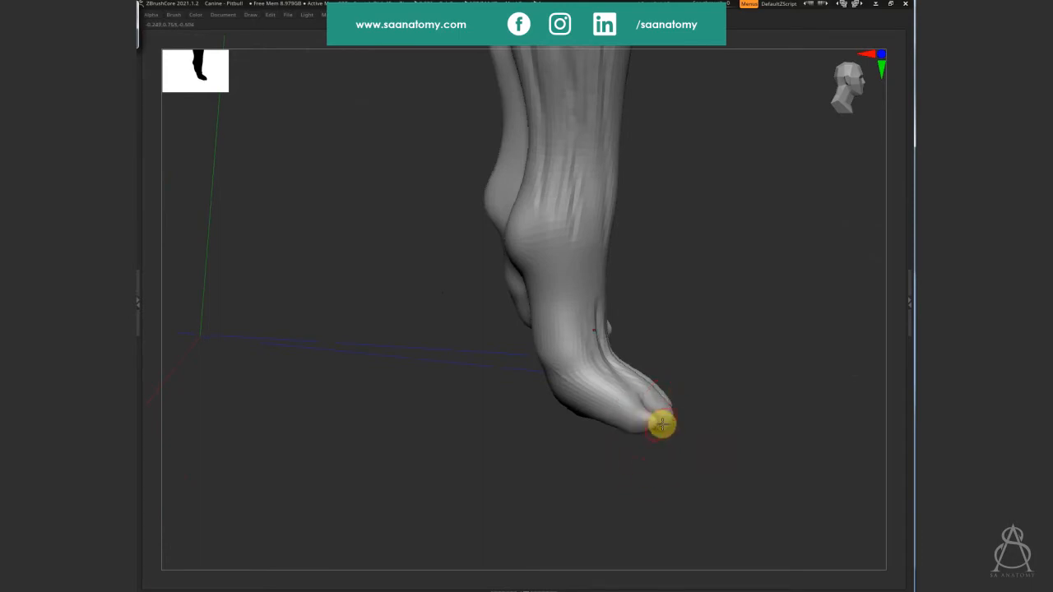
pyautogui.moveTo(662, 483); pyautogui.dragTo(655, 430)
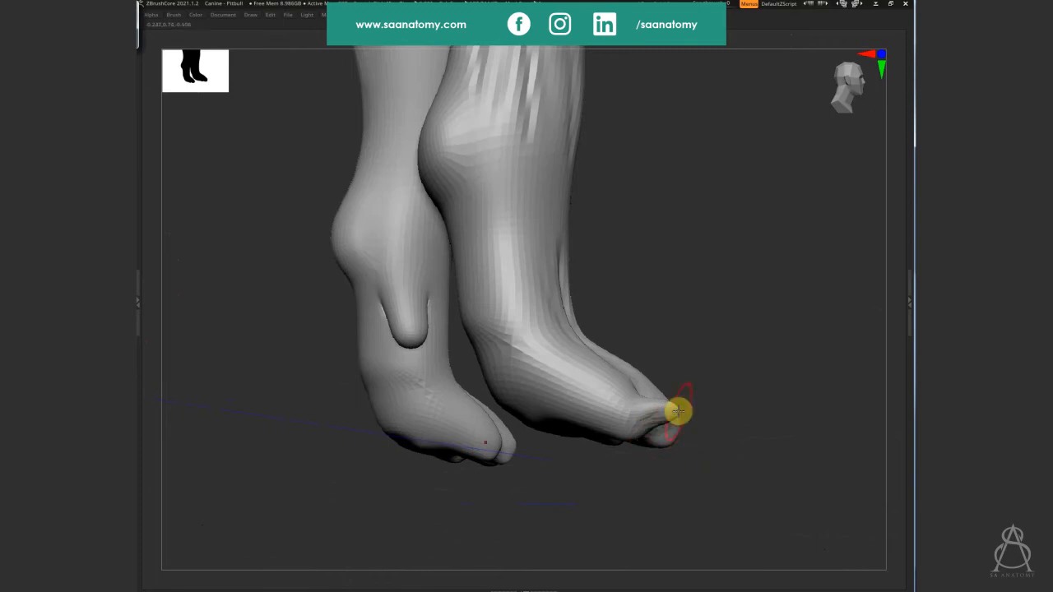
pyautogui.moveTo(726, 459); pyautogui.dragTo(639, 426)
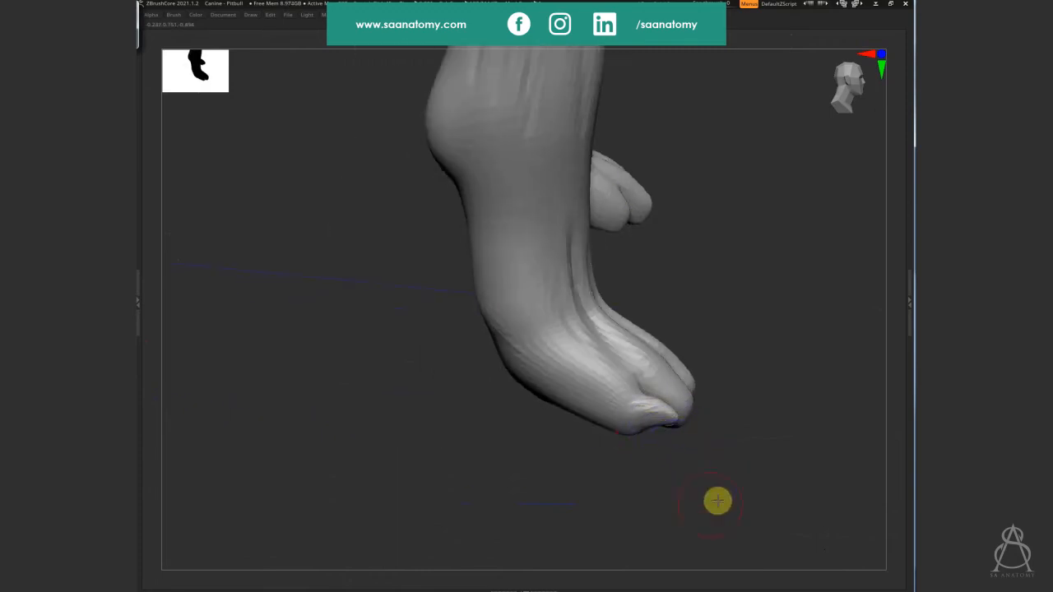
# Pull the tips of the remaining front toes into pointed claws
pyautogui.moveTo(716, 501); pyautogui.dragTo(522, 466)
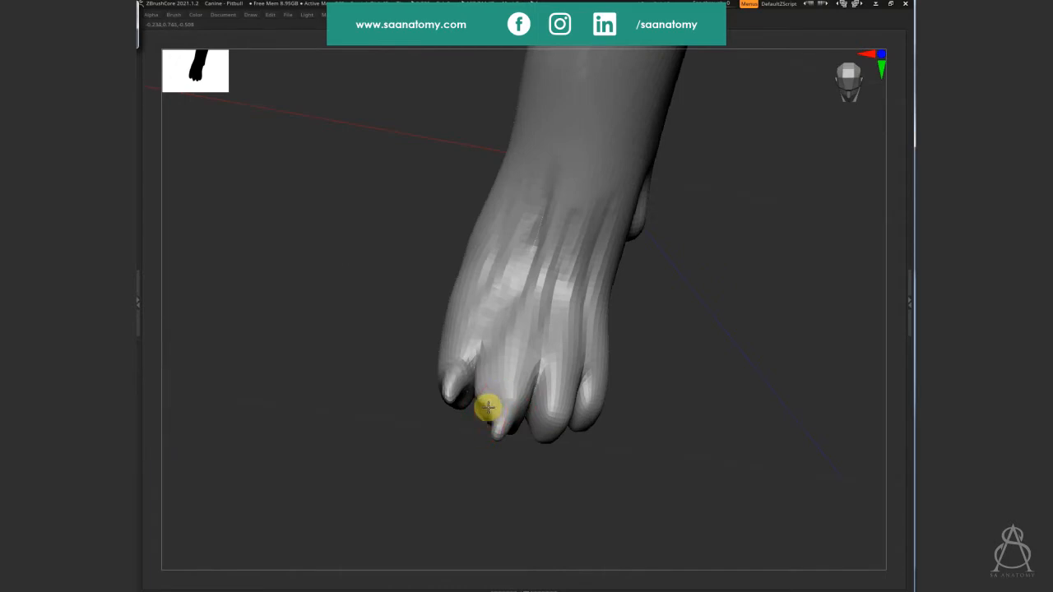
pyautogui.moveTo(515, 419); pyautogui.dragTo(592, 401)
pyautogui.moveTo(716, 418); pyautogui.dragTo(640, 406)
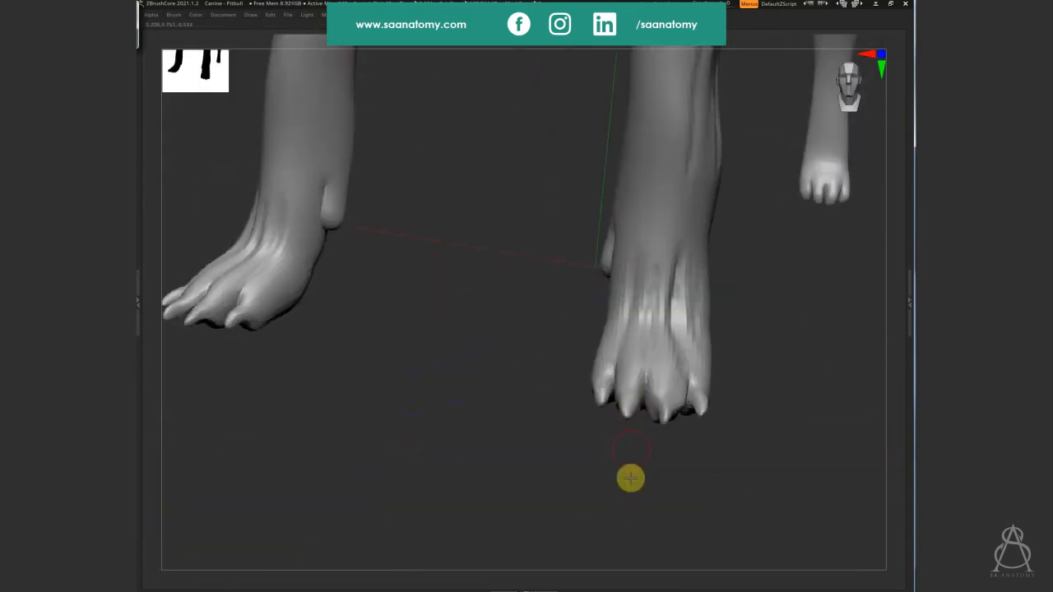
# Dismiss the AutoPlay window that covers the front leg
pyautogui.moveTo(631, 477); pyautogui.dragTo(621, 401)
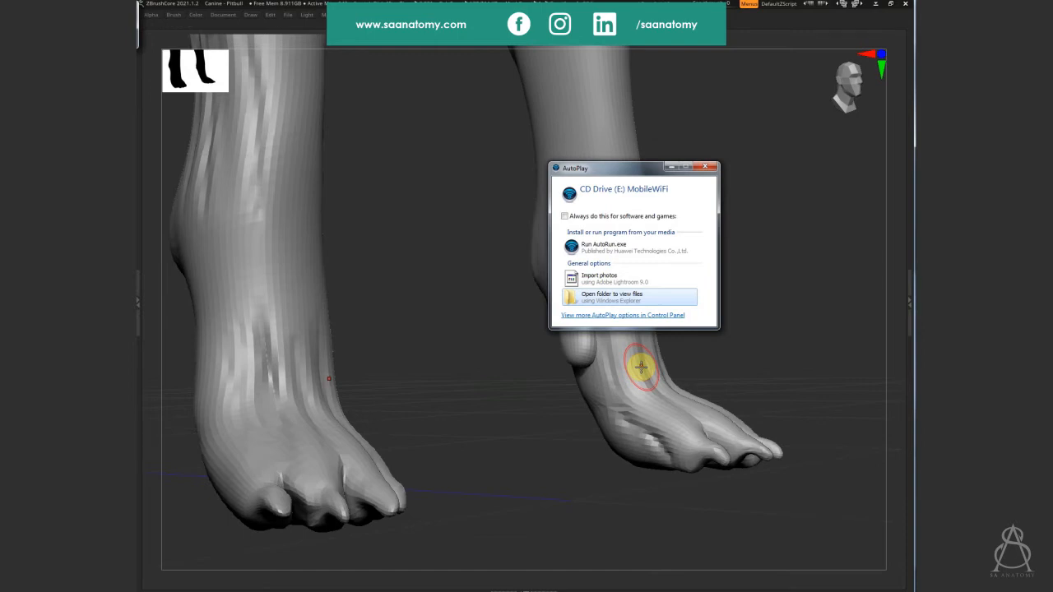
pyautogui.click(706, 168)
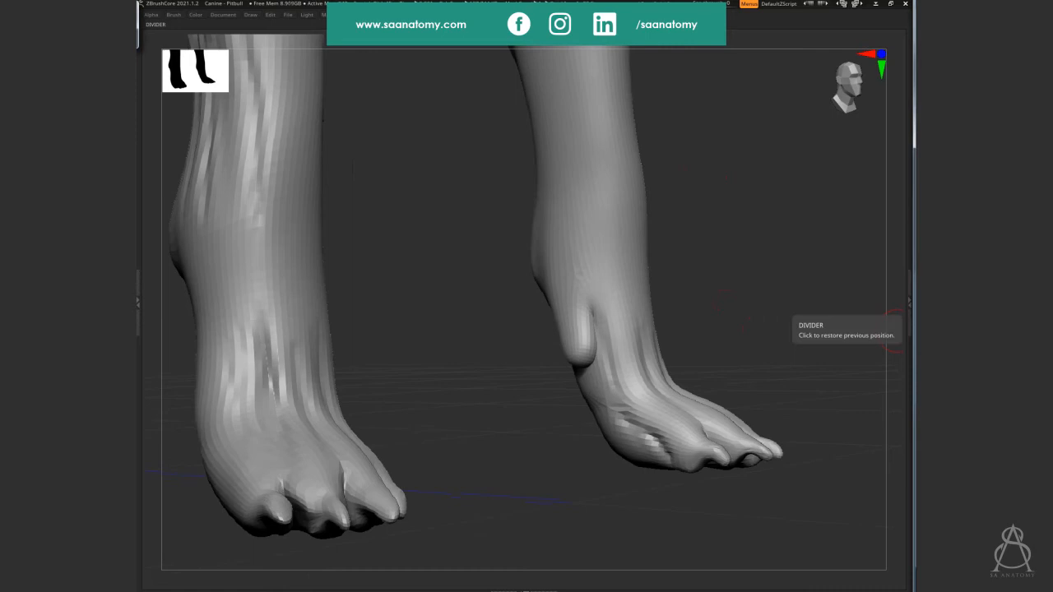
# Drop the model to a lower subdivision level to work on the dewclaw inside the foreleg
pyautogui.moveTo(872, 329); pyautogui.dragTo(769, 393)
pyautogui.keyDown('ctrl'); pyautogui.moveTo(770, 391); pyautogui.dragTo(565, 422, button='right'); pyautogui.keyUp('ctrl')
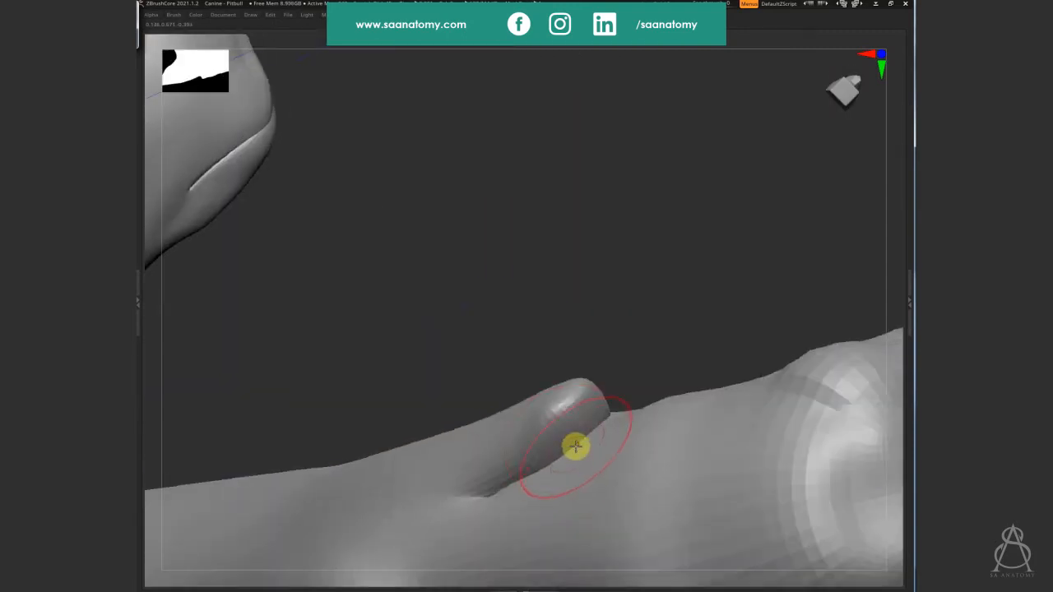
pyautogui.hotkey('shift', 'f')
pyautogui.hotkey('shift', 'f')
pyautogui.hotkey('shift', 'd')
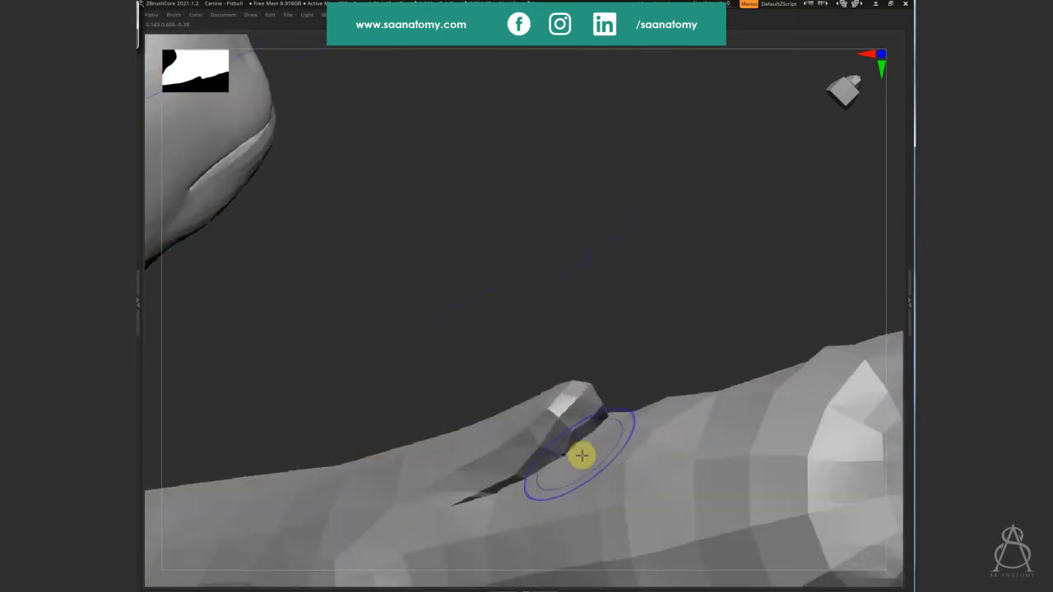
pyautogui.hotkey('shift', 'd')
pyautogui.keyDown('ctrl'); pyautogui.keyDown('shift'); pyautogui.moveTo(306, 333); pyautogui.dragTo(580, 524); pyautogui.keyUp('shift'); pyautogui.keyUp('ctrl')
pyautogui.keyDown('ctrl'); pyautogui.keyDown('shift'); pyautogui.click(670, 348); pyautogui.keyUp('shift'); pyautogui.keyUp('ctrl')
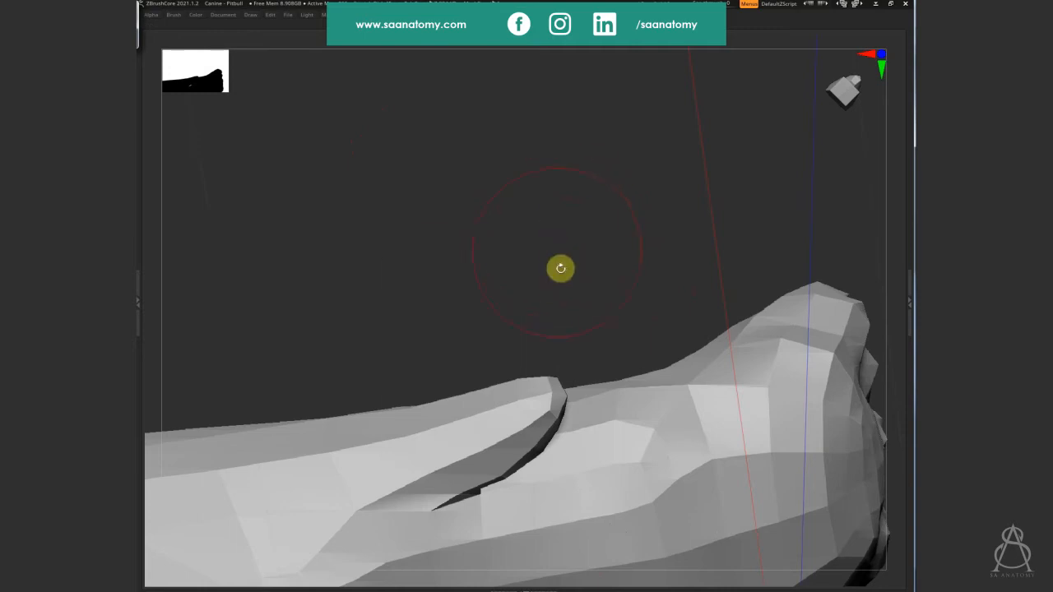
# Switch to the Move brush and isolate the section of the foreleg around the dewclaw
pyautogui.press('space')
pyautogui.press('space')
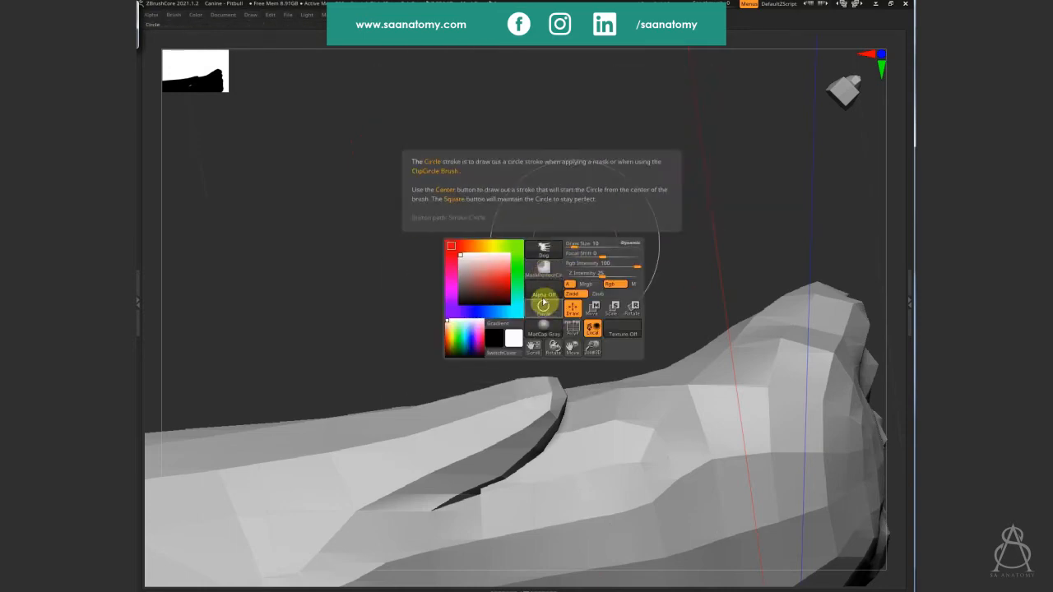
pyautogui.press('b')
pyautogui.press('m')
pyautogui.press('v')
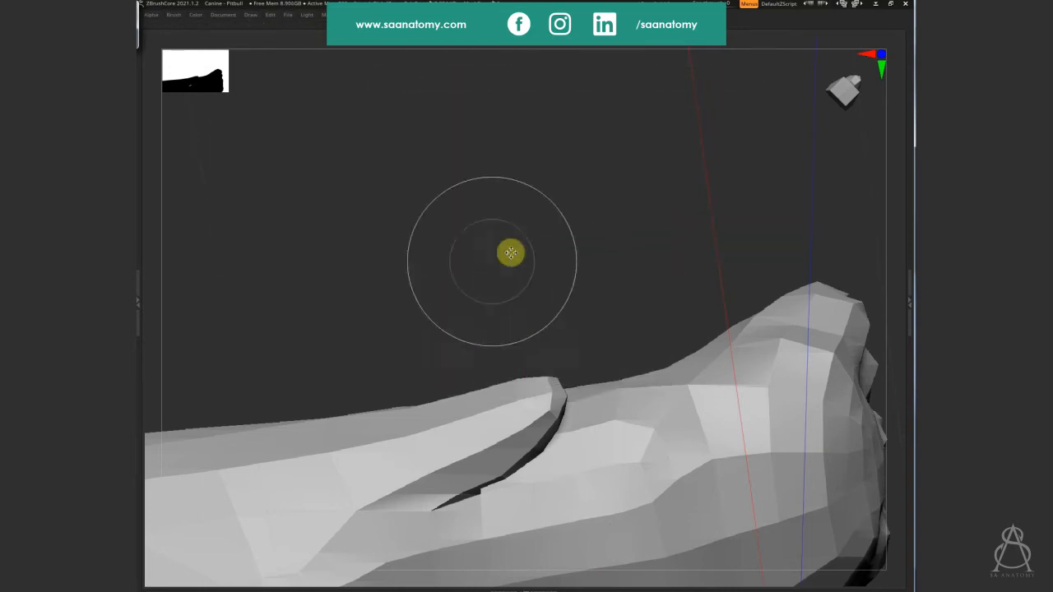
pyautogui.moveTo(511, 252); pyautogui.dragTo(374, 306)
pyautogui.keyDown('ctrl'); pyautogui.keyDown('shift'); pyautogui.moveTo(263, 265); pyautogui.dragTo(665, 573); pyautogui.keyUp('shift'); pyautogui.keyUp('ctrl')
# Pull the dewclaw away from the leg into a slimmer, free-hanging shape and restore the whole model to view
pyautogui.moveTo(714, 317); pyautogui.dragTo(899, 368)
pyautogui.click(907, 362)
pyautogui.click(849, 406)
pyautogui.click(846, 213)
pyautogui.click(805, 293)
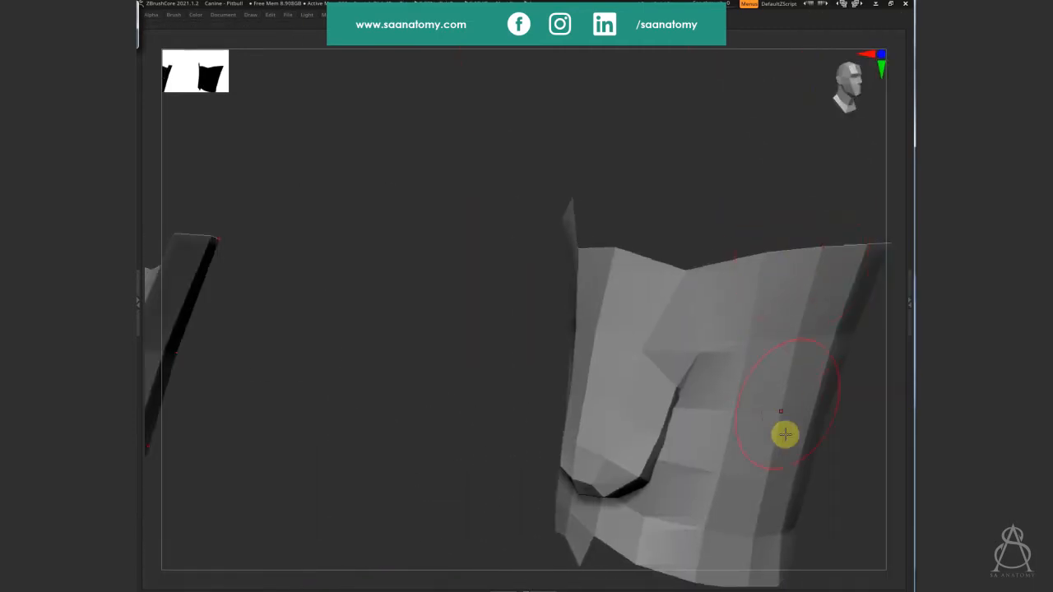
pyautogui.moveTo(784, 434)
pyautogui.mouseDown()
pyautogui.moveTo(661, 190)
pyautogui.moveTo(631, 284)
pyautogui.moveTo(631, 343)
pyautogui.moveTo(645, 345)
pyautogui.moveTo(600, 312)
pyautogui.moveTo(588, 341)
pyautogui.moveTo(574, 307)
pyautogui.moveTo(788, 315)
pyautogui.moveTo(499, 321)
pyautogui.moveTo(440, 277)
pyautogui.moveTo(601, 372)
pyautogui.moveTo(633, 311)
pyautogui.moveTo(622, 289)
pyautogui.moveTo(478, 297)
pyautogui.moveTo(564, 348)
pyautogui.moveTo(675, 292)
pyautogui.moveTo(624, 284)
pyautogui.moveTo(519, 354)
pyautogui.moveTo(517, 420)
pyautogui.moveTo(538, 423)
pyautogui.moveTo(550, 463)
pyautogui.moveTo(638, 413)
pyautogui.moveTo(610, 335)
pyautogui.mouseUp()
pyautogui.moveTo(606, 399); pyautogui.dragTo(673, 390)
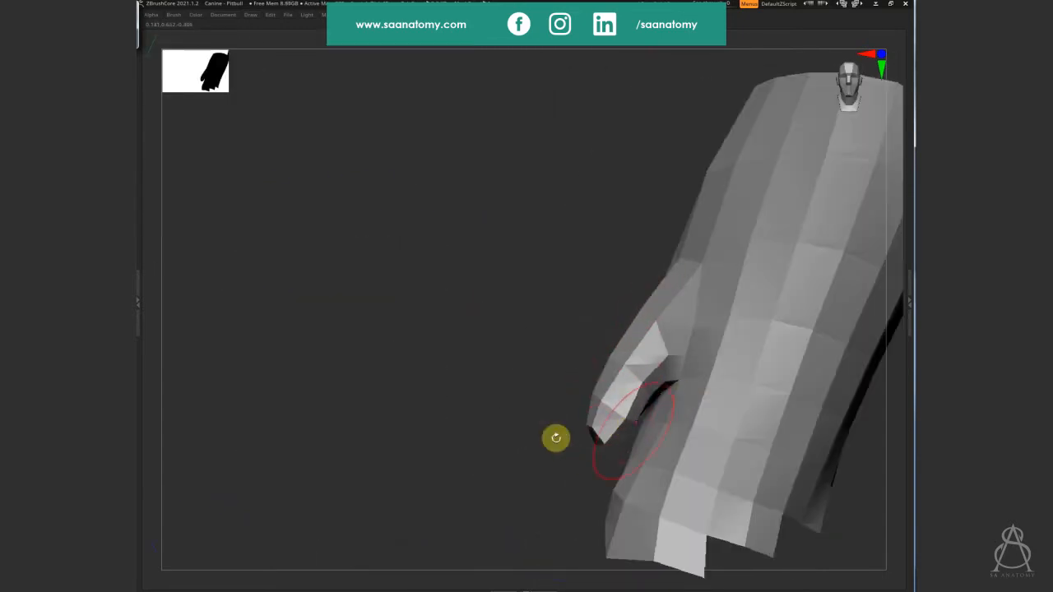
pyautogui.moveTo(556, 438); pyautogui.dragTo(522, 438)
pyautogui.moveTo(479, 465); pyautogui.dragTo(664, 434)
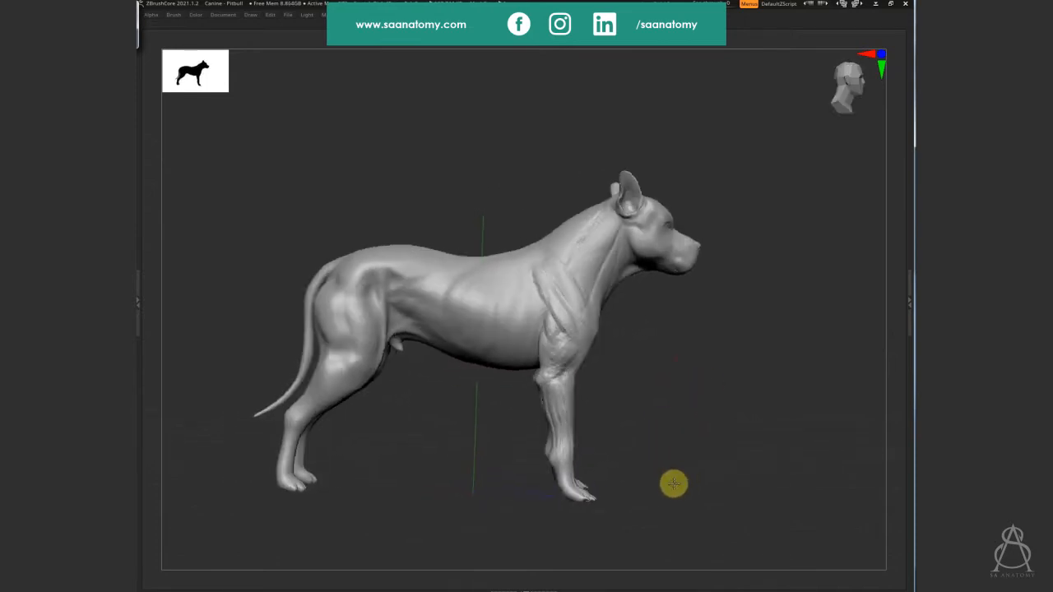
# Carve long muscle grooves down the inner side of the forearm, starting just below the elbow
pyautogui.moveTo(673, 484); pyautogui.dragTo(556, 332)
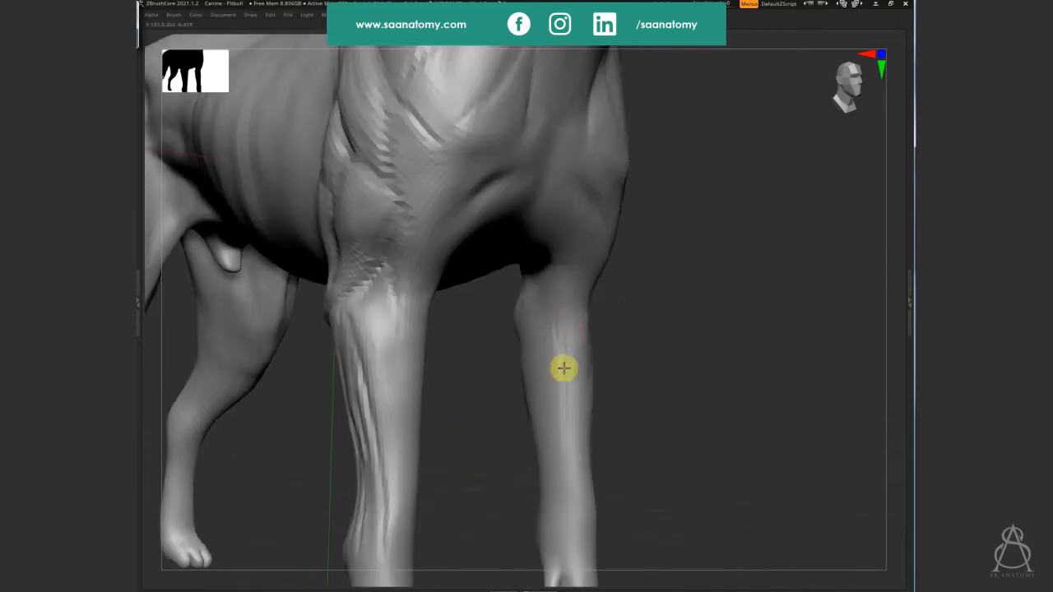
pyautogui.moveTo(564, 367); pyautogui.dragTo(600, 371)
pyautogui.press('space')
pyautogui.moveTo(525, 355); pyautogui.dragTo(543, 292)
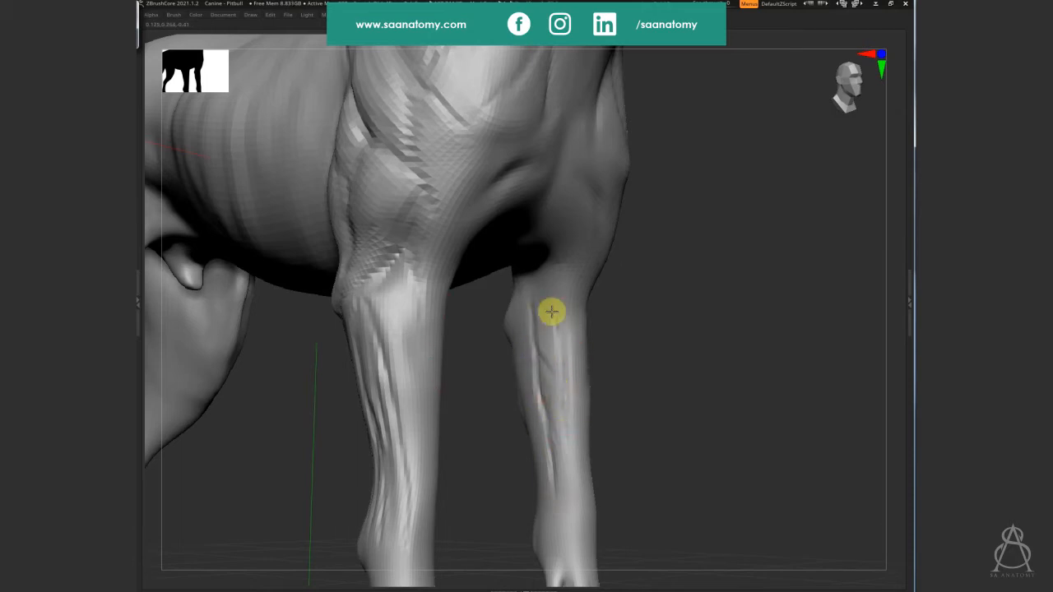
pyautogui.hotkey('shift', 'd')
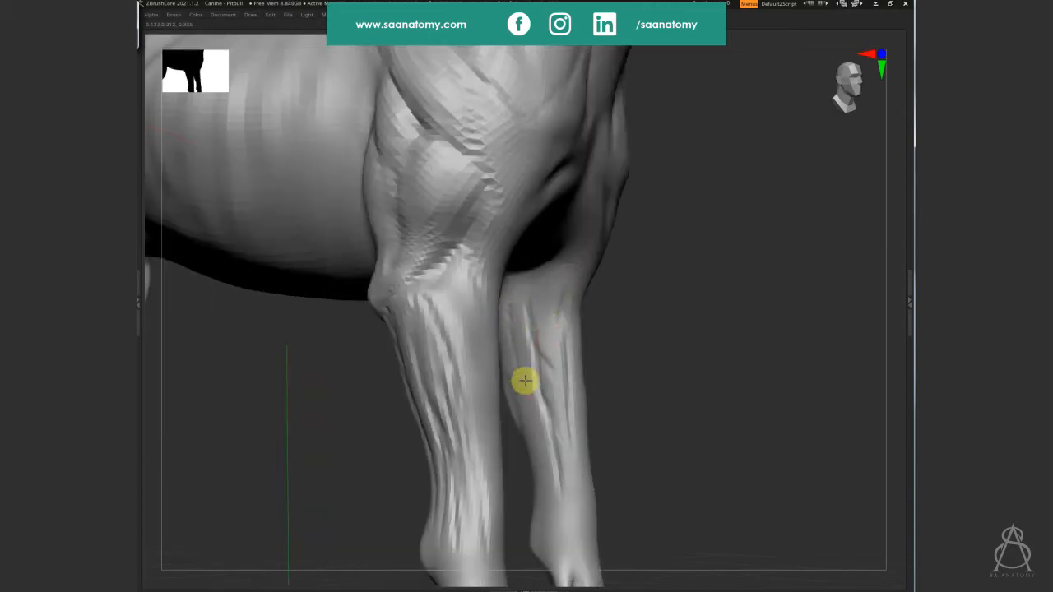
pyautogui.moveTo(721, 445)
pyautogui.mouseDown()
pyautogui.moveTo(683, 452)
pyautogui.moveTo(576, 238)
pyautogui.moveTo(705, 289)
pyautogui.moveTo(593, 282)
pyautogui.mouseUp()
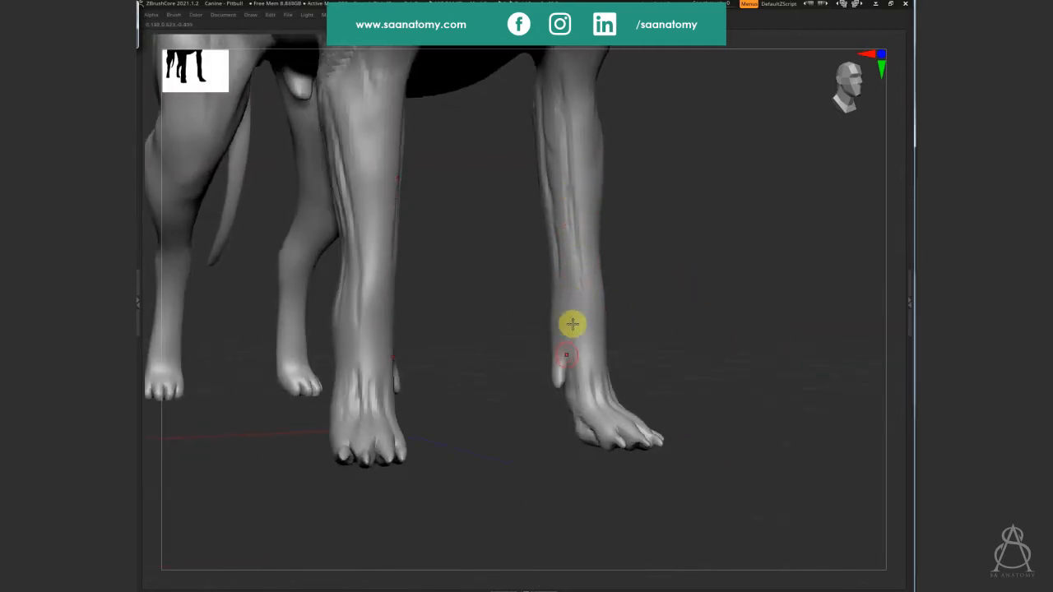
# Extend the inner forearm grooves down over the wrist to the dewclaw
pyautogui.moveTo(623, 355); pyautogui.dragTo(608, 393)
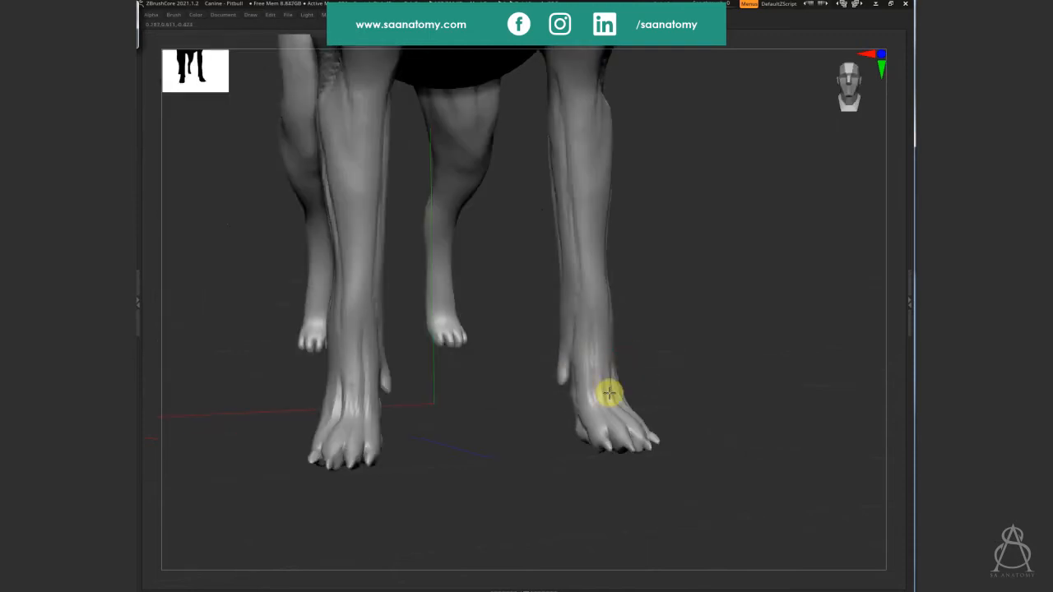
pyautogui.moveTo(616, 321); pyautogui.dragTo(649, 360)
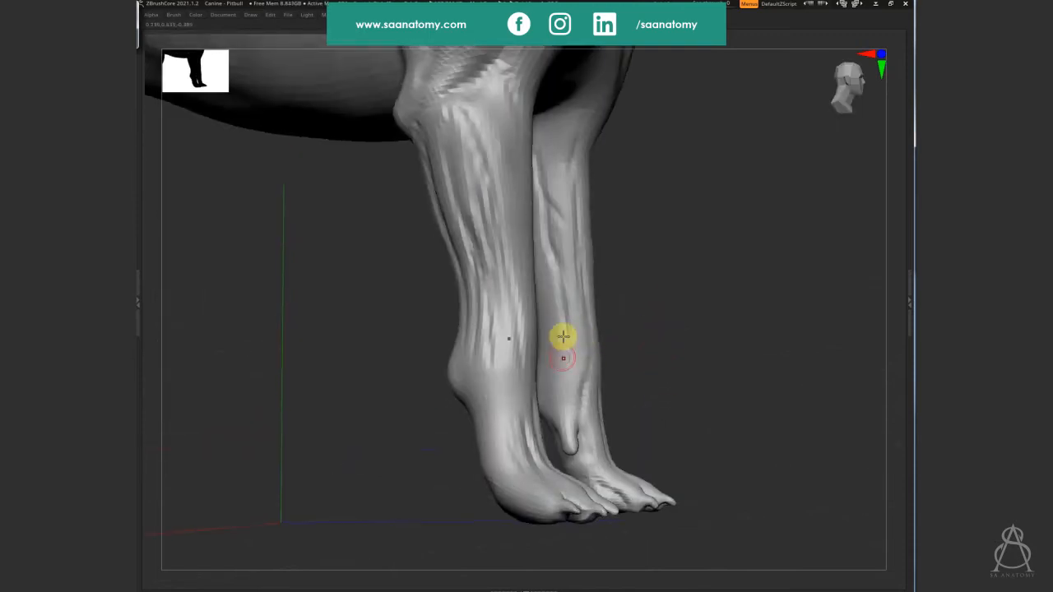
pyautogui.moveTo(564, 320); pyautogui.dragTo(581, 409)
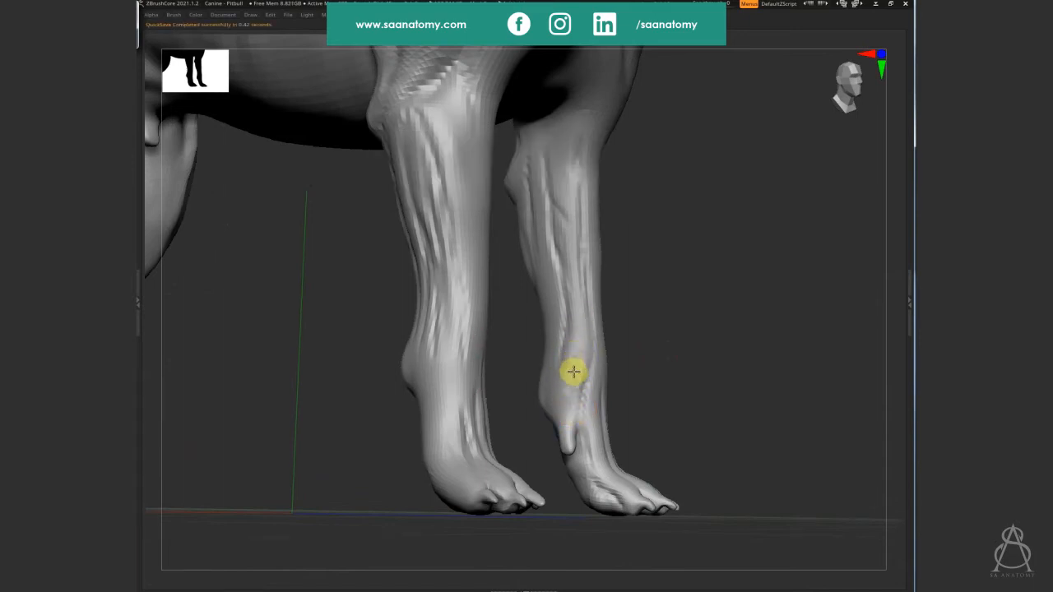
pyautogui.moveTo(577, 364); pyautogui.dragTo(593, 274)
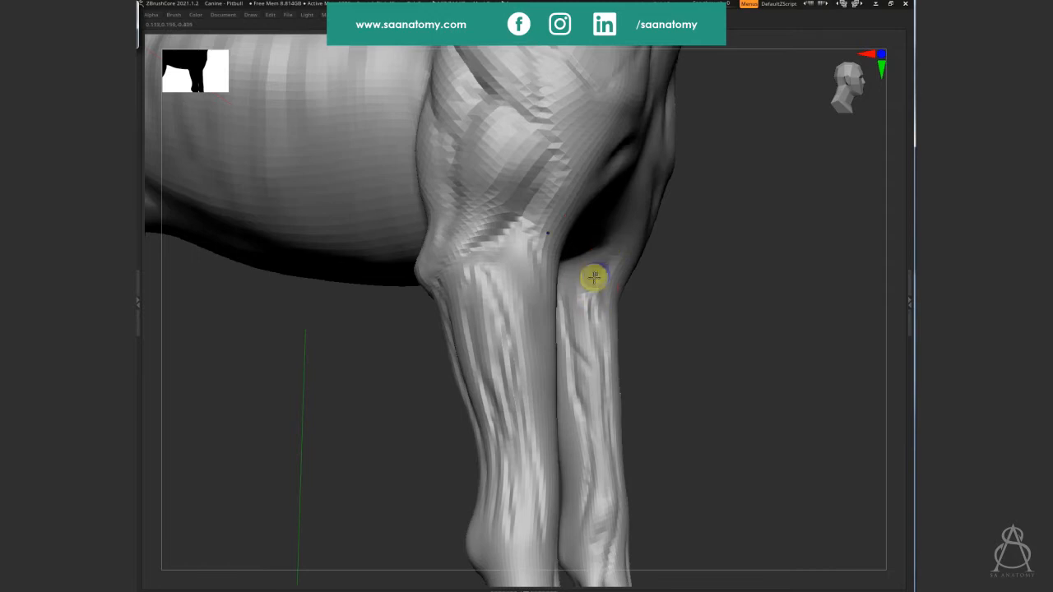
# Save the project over the existing Canine - Pitbull file
pyautogui.moveTo(730, 356); pyautogui.dragTo(700, 395)
pyautogui.moveTo(734, 426); pyautogui.dragTo(706, 367)
pyautogui.hotkey('ctrl', 's')
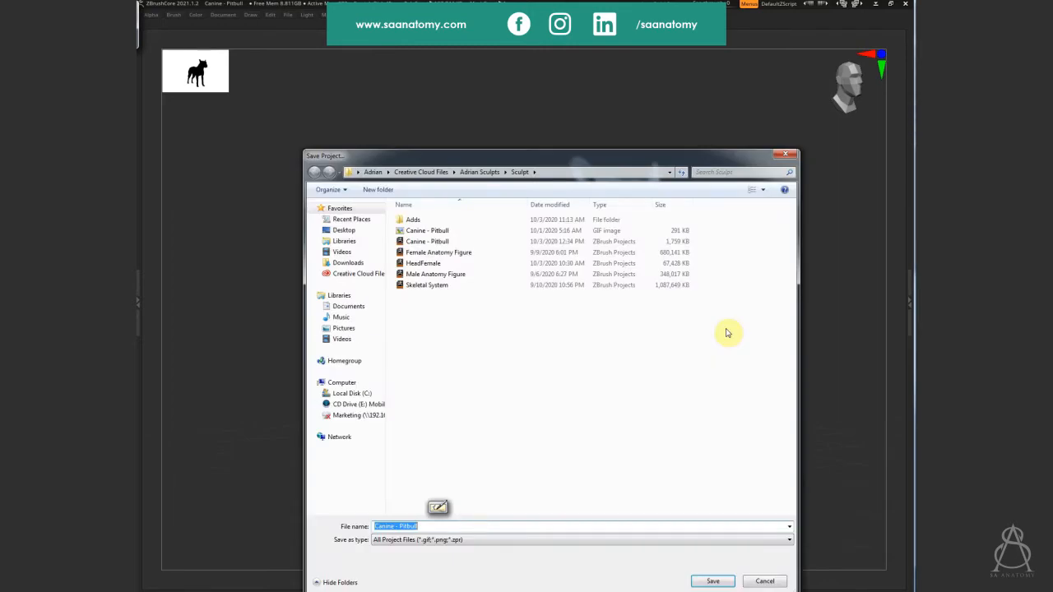
pyautogui.press('Return')
pyautogui.moveTo(725, 436); pyautogui.dragTo(725, 422)
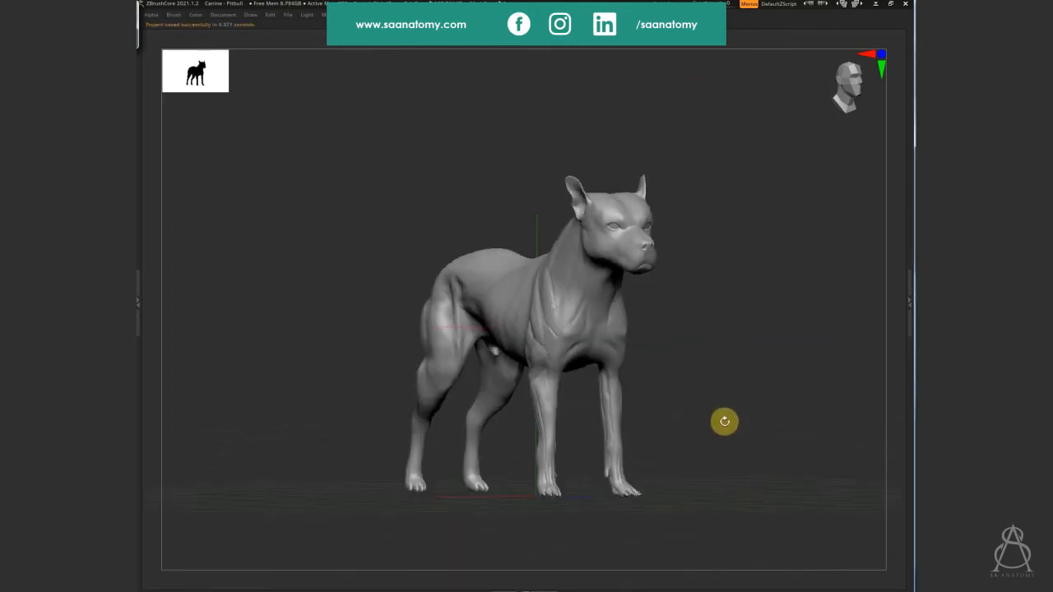
pyautogui.moveTo(717, 375)
pyautogui.mouseDown()
pyautogui.moveTo(707, 371)
pyautogui.moveTo(719, 392)
pyautogui.moveTo(706, 382)
pyautogui.mouseUp()
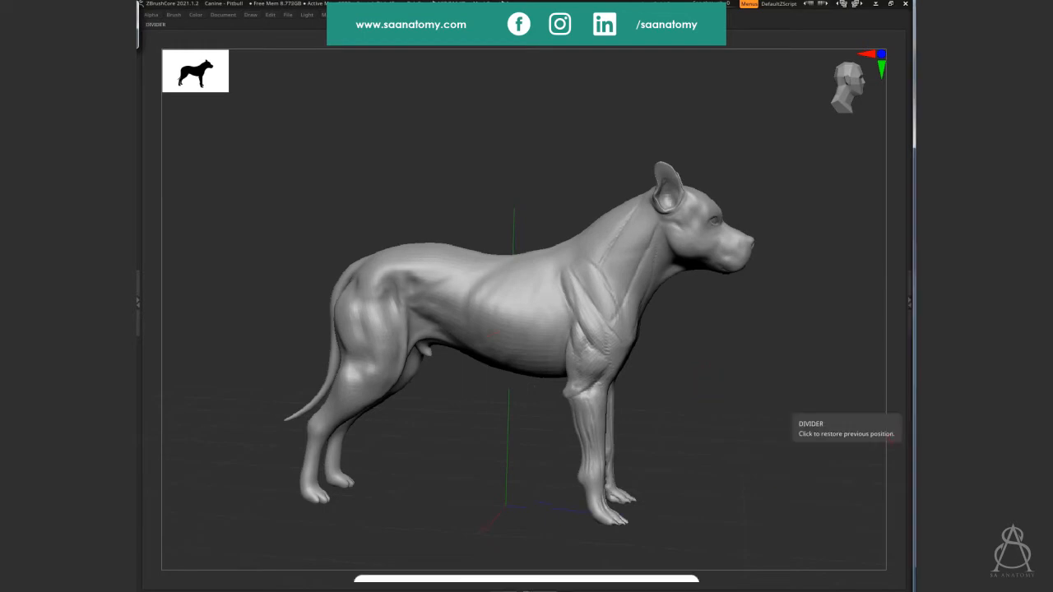
# Carve muscle grooves along the inner side of the hind leg, from above the hock up to the thigh
pyautogui.moveTo(721, 442); pyautogui.dragTo(340, 455)
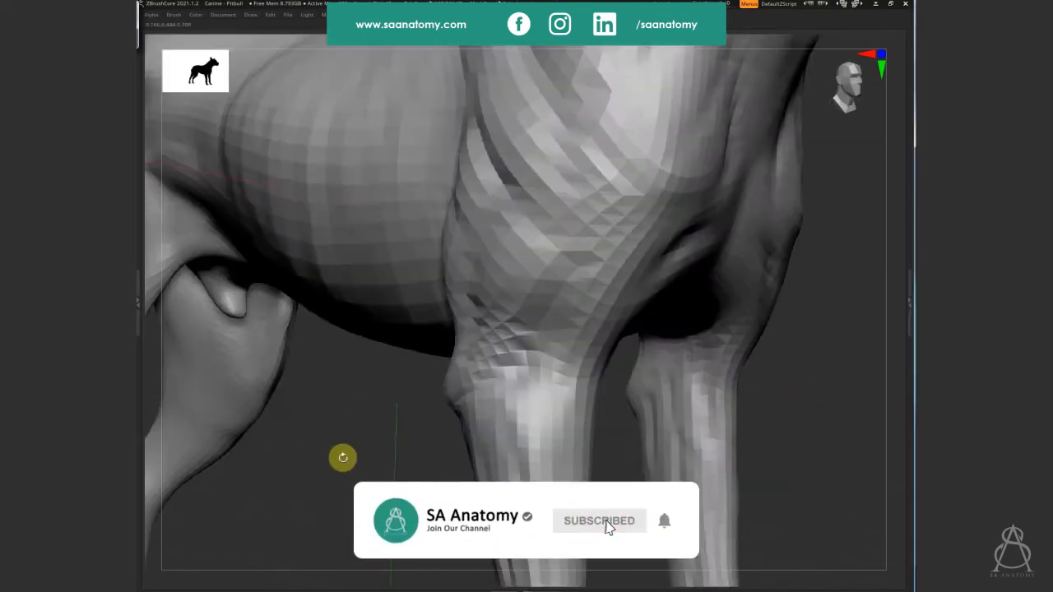
pyautogui.moveTo(631, 434); pyautogui.dragTo(568, 170)
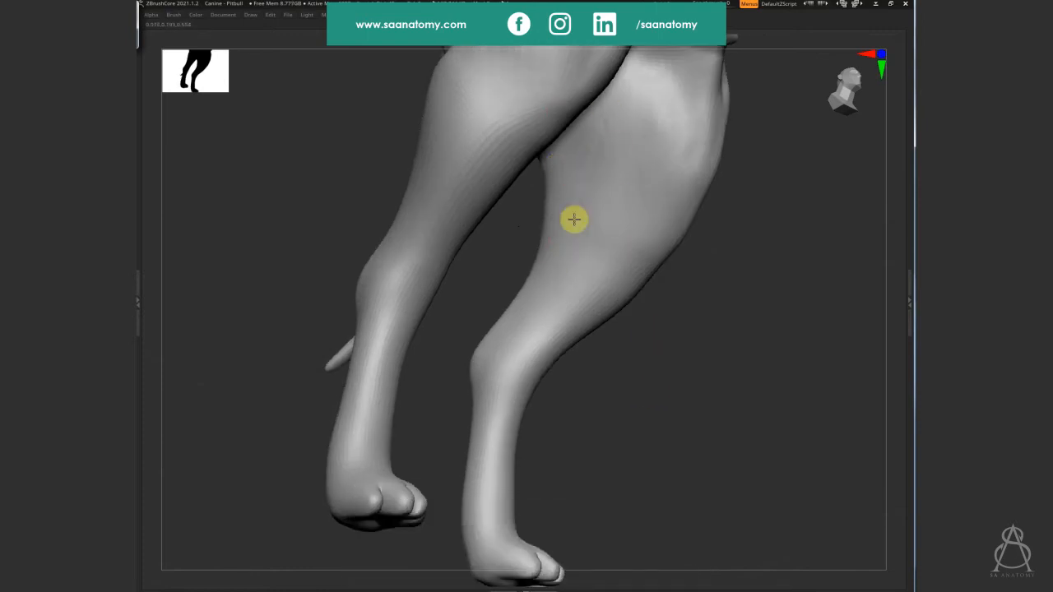
pyautogui.moveTo(574, 219); pyautogui.dragTo(561, 249)
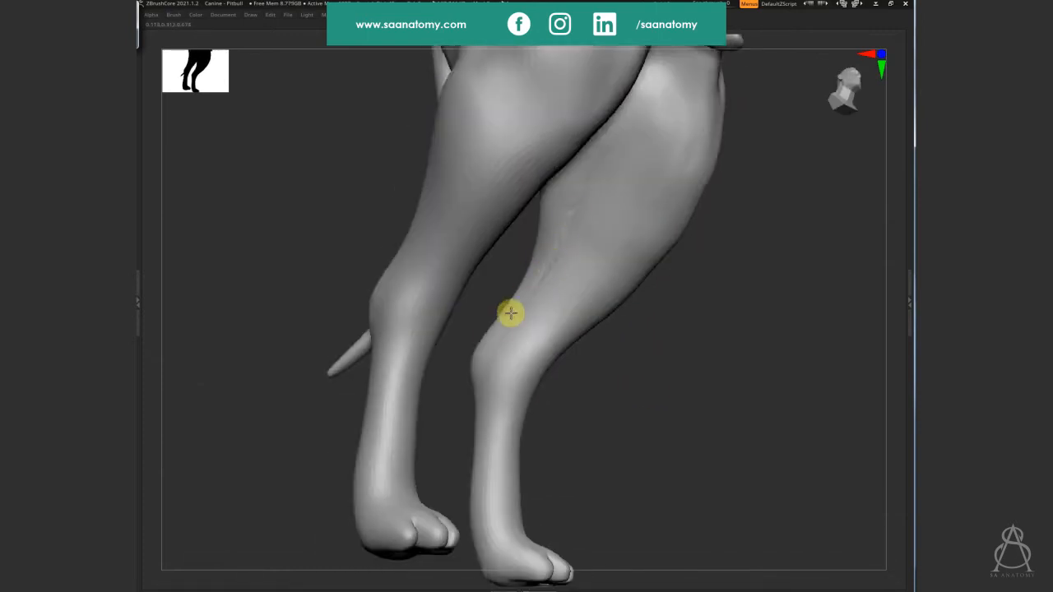
pyautogui.moveTo(510, 312); pyautogui.dragTo(527, 300)
pyautogui.moveTo(589, 185); pyautogui.dragTo(638, 134)
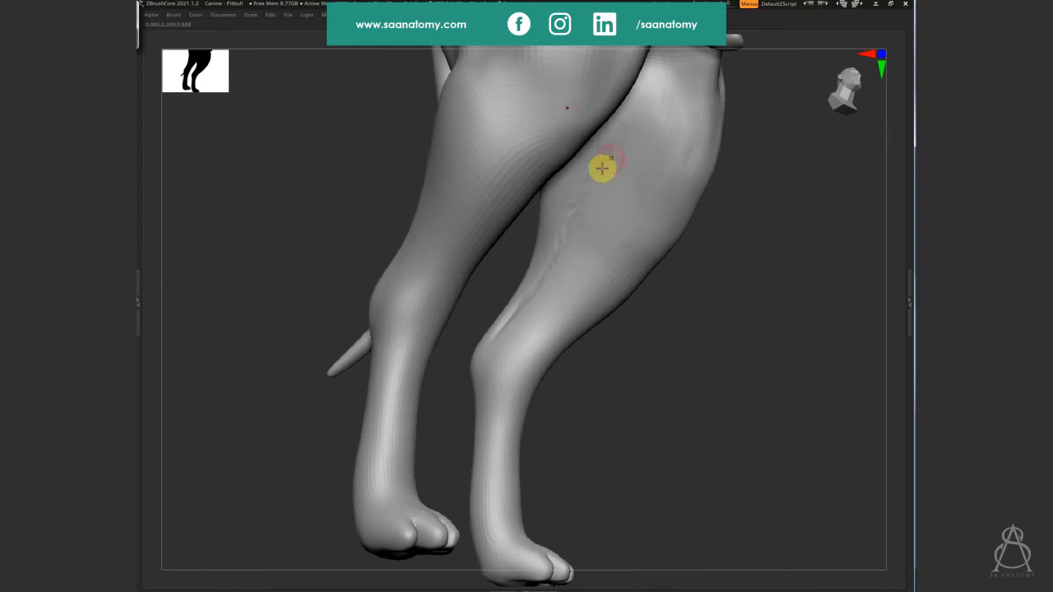
pyautogui.moveTo(602, 168); pyautogui.dragTo(641, 95)
pyautogui.moveTo(629, 153); pyautogui.dragTo(634, 124)
pyautogui.moveTo(632, 216); pyautogui.dragTo(632, 173)
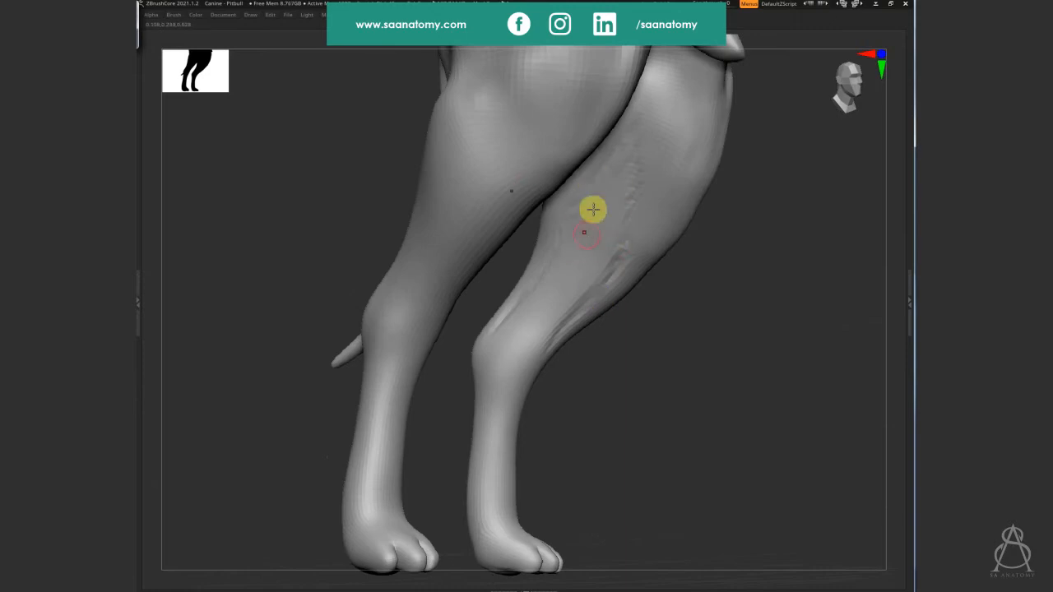
# Add tendon grooves on the inner hind leg, running over the hock and down toward the paw
pyautogui.moveTo(593, 209)
pyautogui.mouseDown()
pyautogui.moveTo(584, 289)
pyautogui.moveTo(529, 317)
pyautogui.moveTo(581, 298)
pyautogui.moveTo(545, 310)
pyautogui.moveTo(562, 333)
pyautogui.moveTo(526, 357)
pyautogui.moveTo(588, 287)
pyautogui.moveTo(516, 326)
pyautogui.moveTo(479, 414)
pyautogui.moveTo(479, 381)
pyautogui.moveTo(494, 421)
pyautogui.mouseUp()
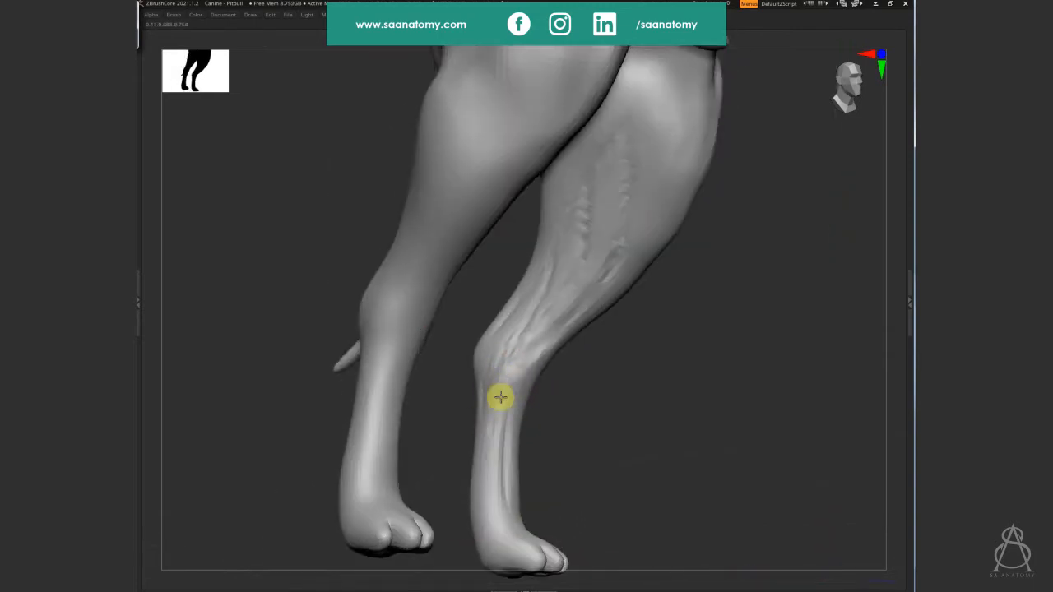
pyautogui.moveTo(500, 397); pyautogui.dragTo(546, 348)
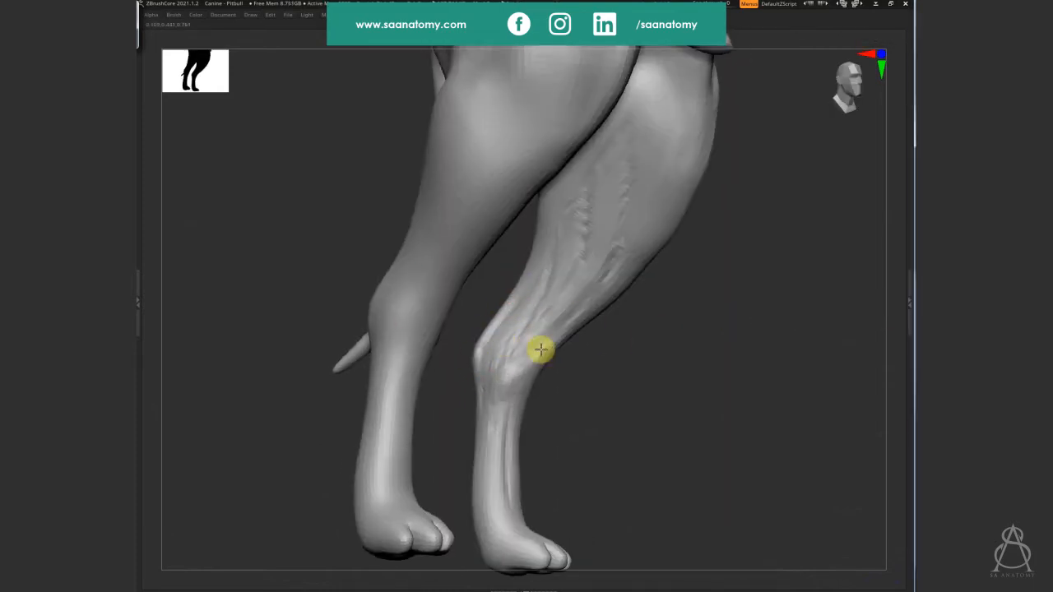
pyautogui.moveTo(538, 348); pyautogui.dragTo(564, 272)
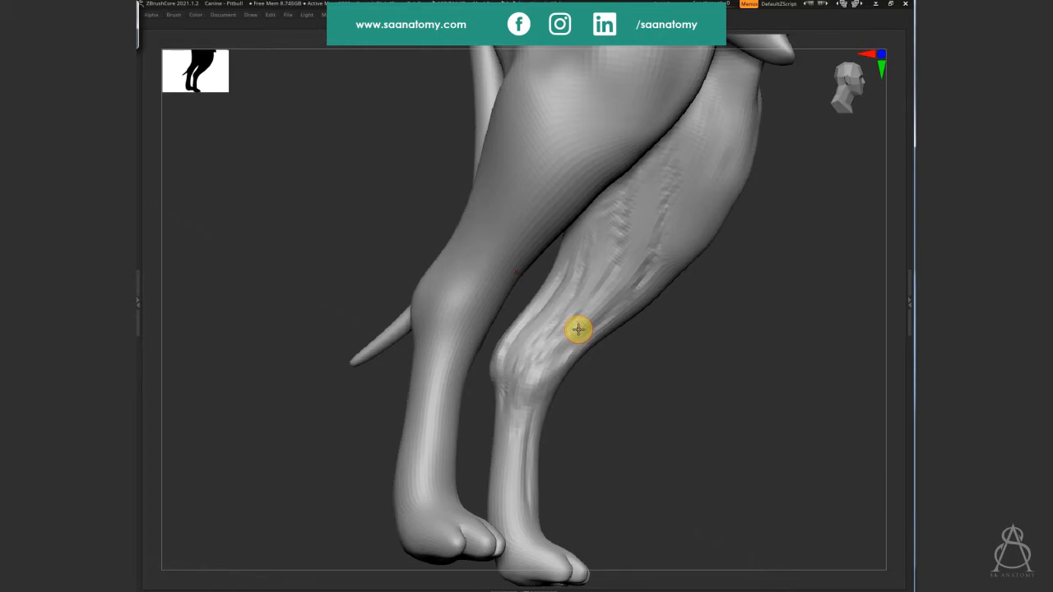
# Deepen and lengthen the muscle separations on the inner thigh and calf of the hind leg
pyautogui.moveTo(714, 464); pyautogui.dragTo(661, 255)
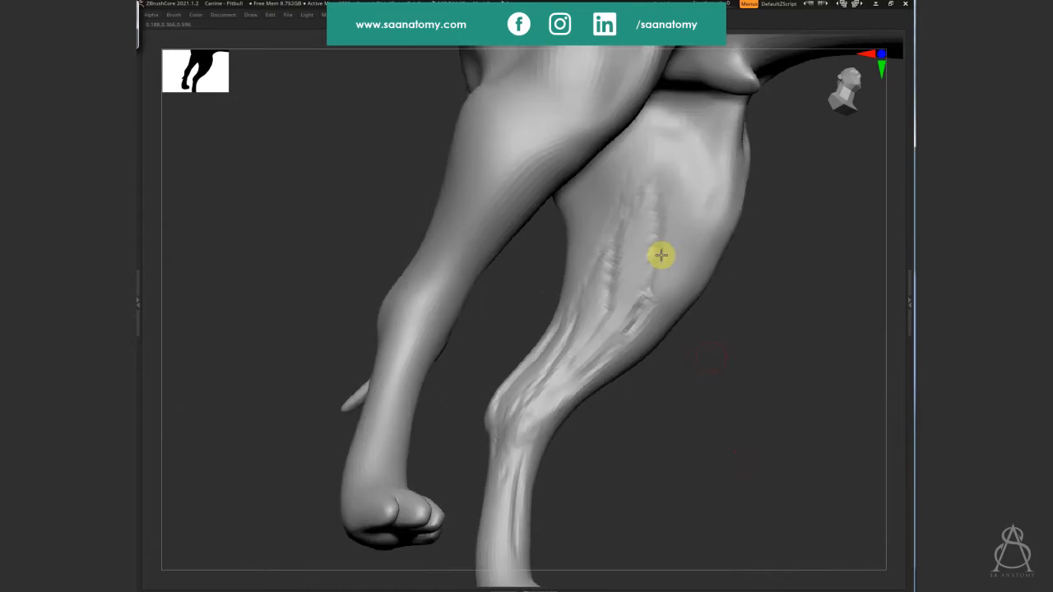
pyautogui.moveTo(618, 197); pyautogui.dragTo(545, 375)
pyautogui.moveTo(729, 326); pyautogui.dragTo(652, 276)
pyautogui.moveTo(654, 283)
pyautogui.mouseDown(button='right')
pyautogui.moveTo(682, 273)
pyautogui.moveTo(666, 282)
pyautogui.mouseUp(button='right')
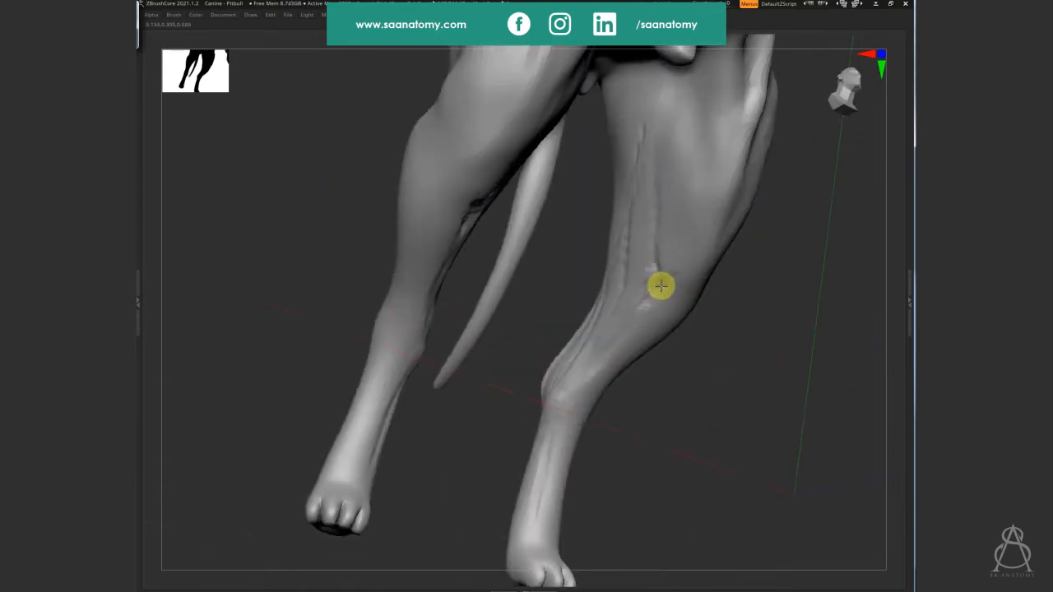
pyautogui.moveTo(660, 285); pyautogui.dragTo(611, 351)
pyautogui.moveTo(749, 359); pyautogui.dragTo(721, 402, button='right')
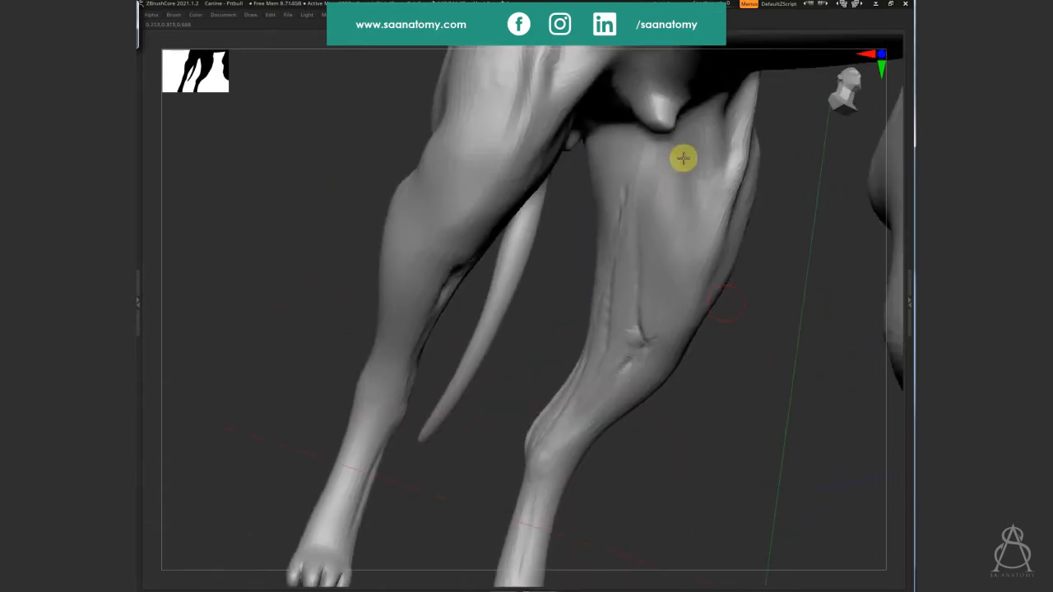
# Carve tendon grooves across the front of the hock and down the metatarsus of the hind leg
pyautogui.moveTo(682, 157); pyautogui.dragTo(762, 379, button='right')
pyautogui.moveTo(718, 194); pyautogui.dragTo(707, 157, button='right')
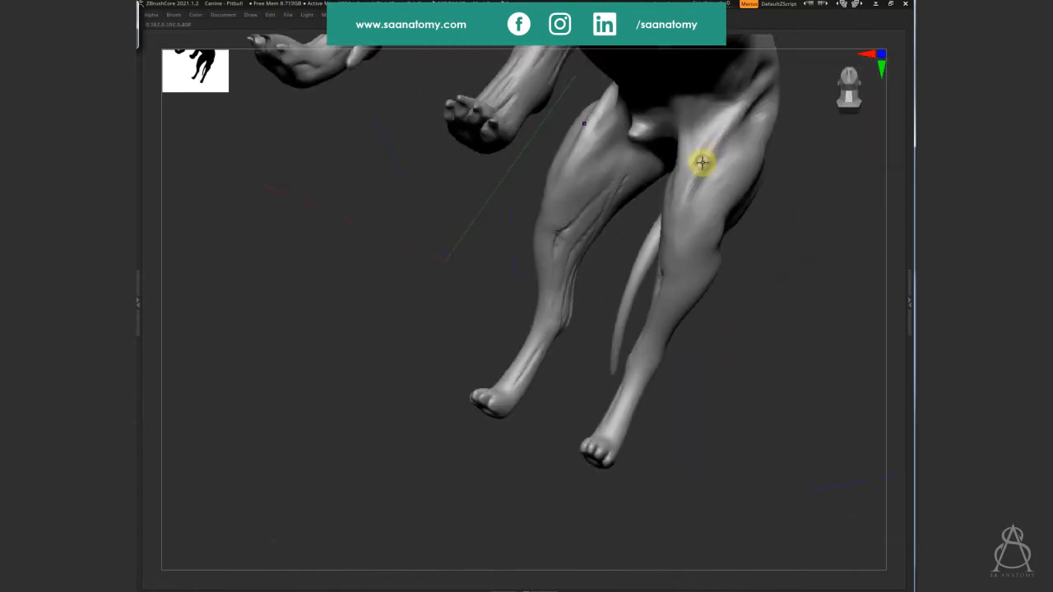
pyautogui.moveTo(698, 193); pyautogui.dragTo(567, 99, button='right')
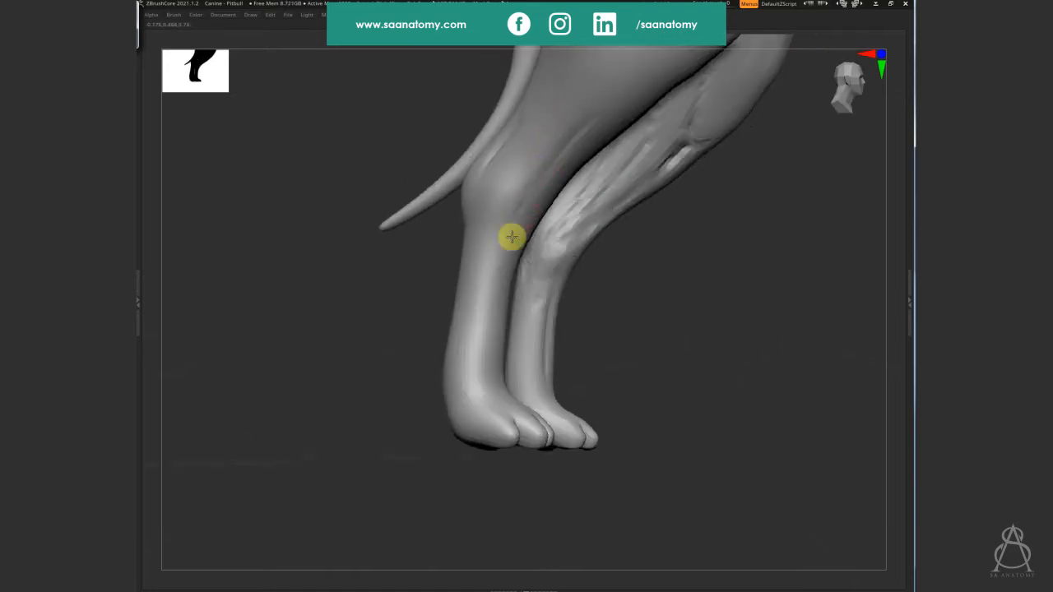
pyautogui.moveTo(500, 244); pyautogui.dragTo(517, 226, button='right')
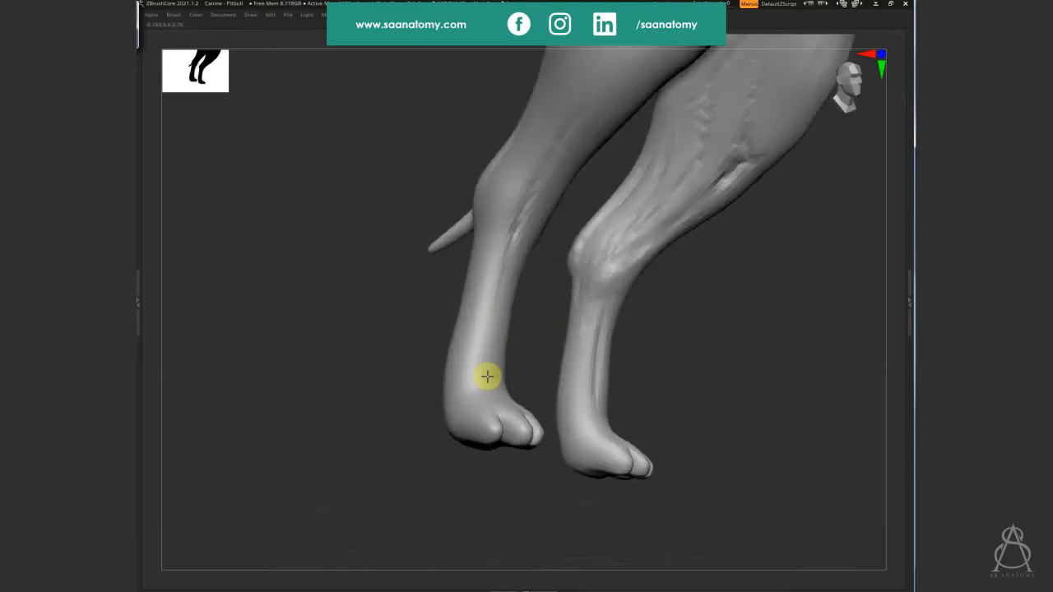
# Extend the tendon lines toward the hind paw and define the separations between its toes
pyautogui.moveTo(487, 375); pyautogui.dragTo(482, 241, button='right')
pyautogui.moveTo(485, 351)
pyautogui.mouseDown(button='right')
pyautogui.moveTo(496, 385)
pyautogui.moveTo(510, 338)
pyautogui.moveTo(507, 387)
pyautogui.moveTo(556, 317)
pyautogui.moveTo(581, 339)
pyautogui.moveTo(576, 362)
pyautogui.moveTo(595, 360)
pyautogui.moveTo(500, 318)
pyautogui.mouseUp(button='right')
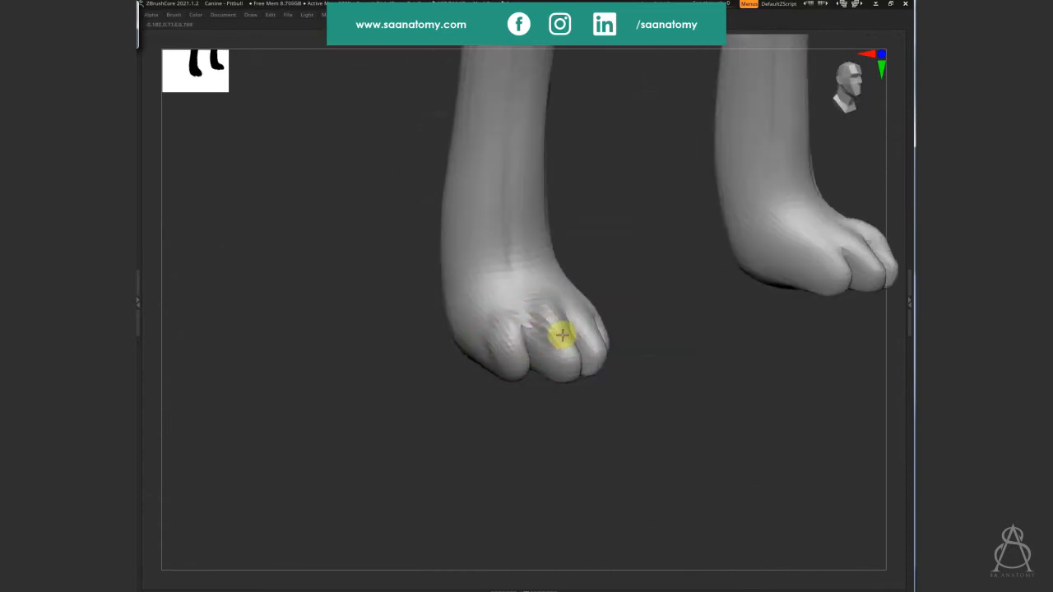
pyautogui.moveTo(562, 334); pyautogui.dragTo(554, 307, button='right')
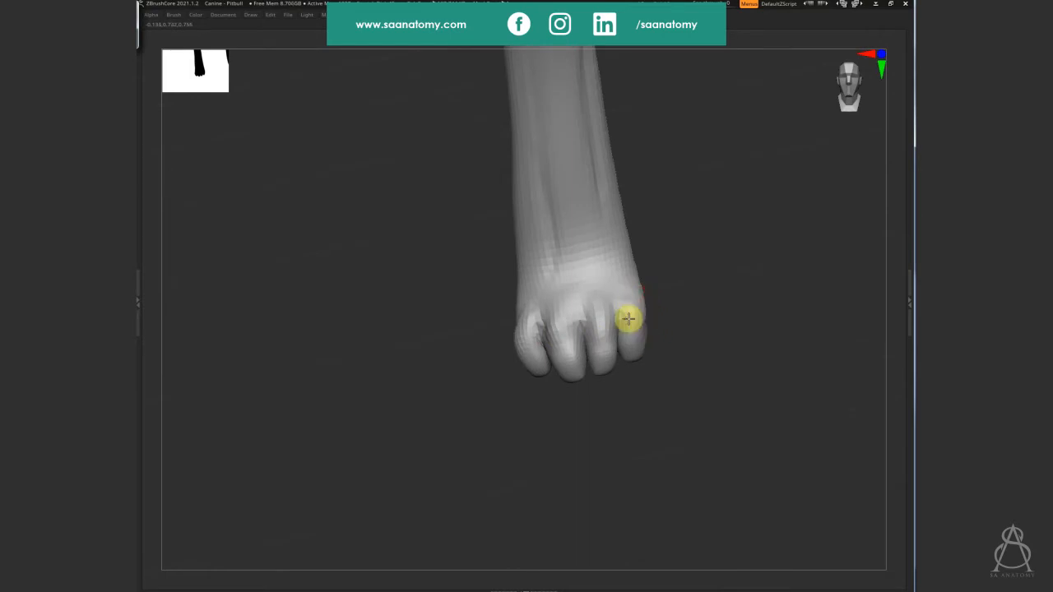
pyautogui.moveTo(628, 318); pyautogui.dragTo(527, 349, button='right')
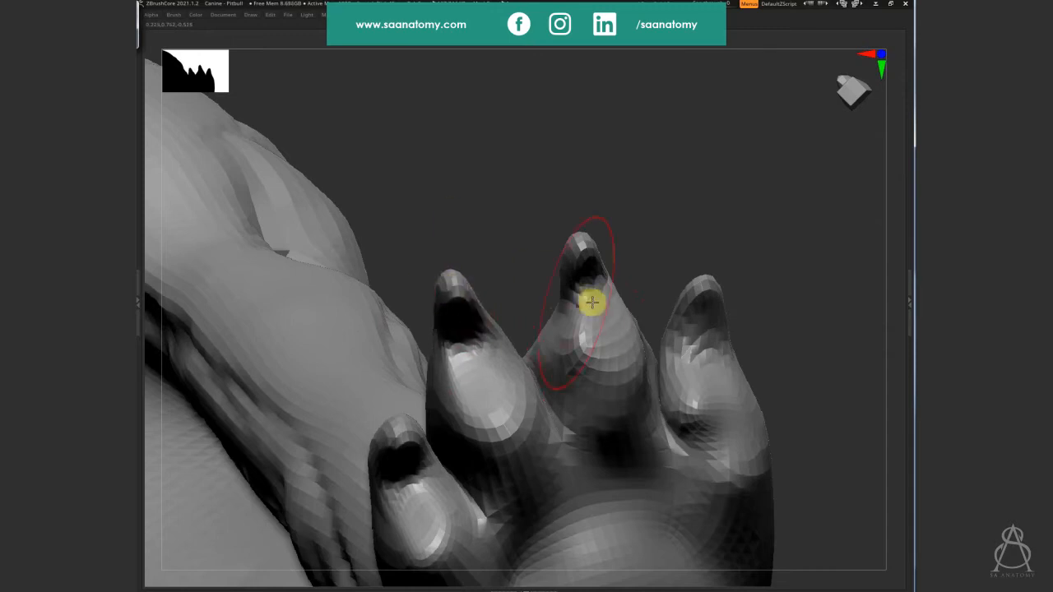
# Refine the toes, claws and gaps around the pad on the underside of the forepaw
pyautogui.moveTo(593, 303); pyautogui.dragTo(617, 288, button='right')
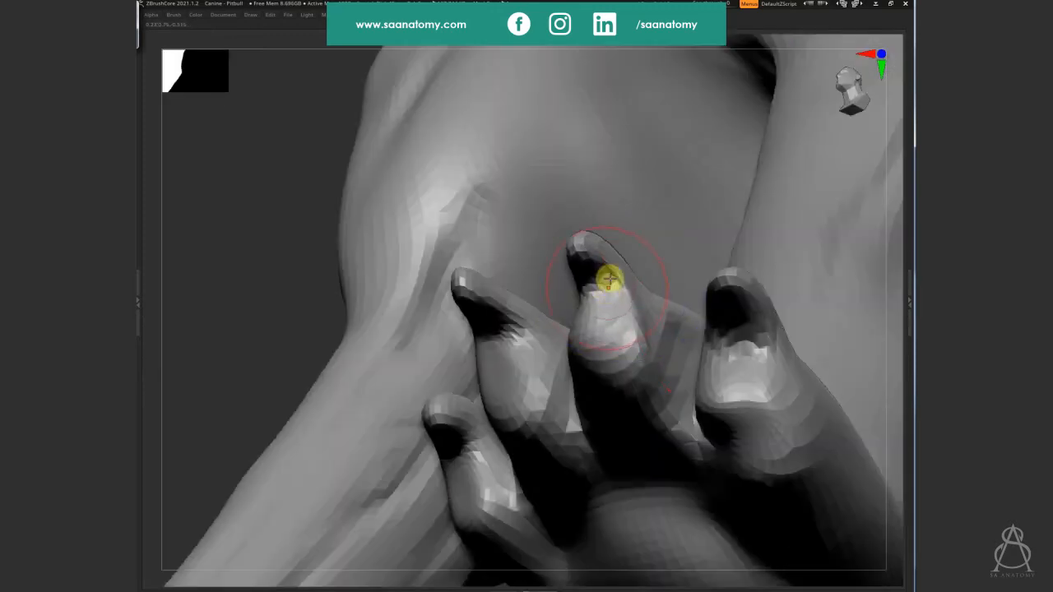
pyautogui.moveTo(635, 356); pyautogui.dragTo(676, 308, button='right')
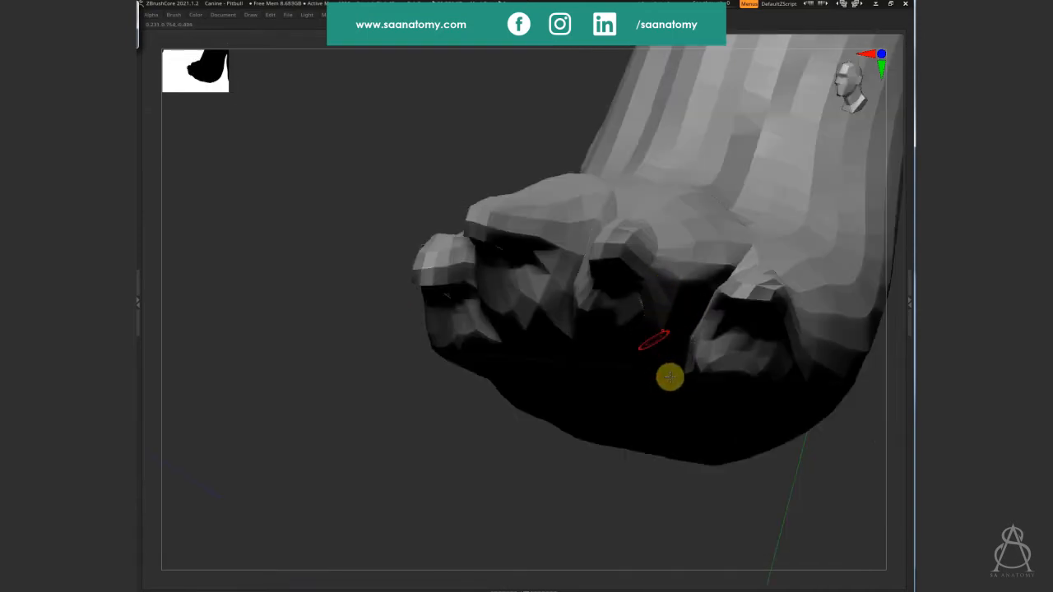
pyautogui.moveTo(670, 376); pyautogui.dragTo(671, 317, button='right')
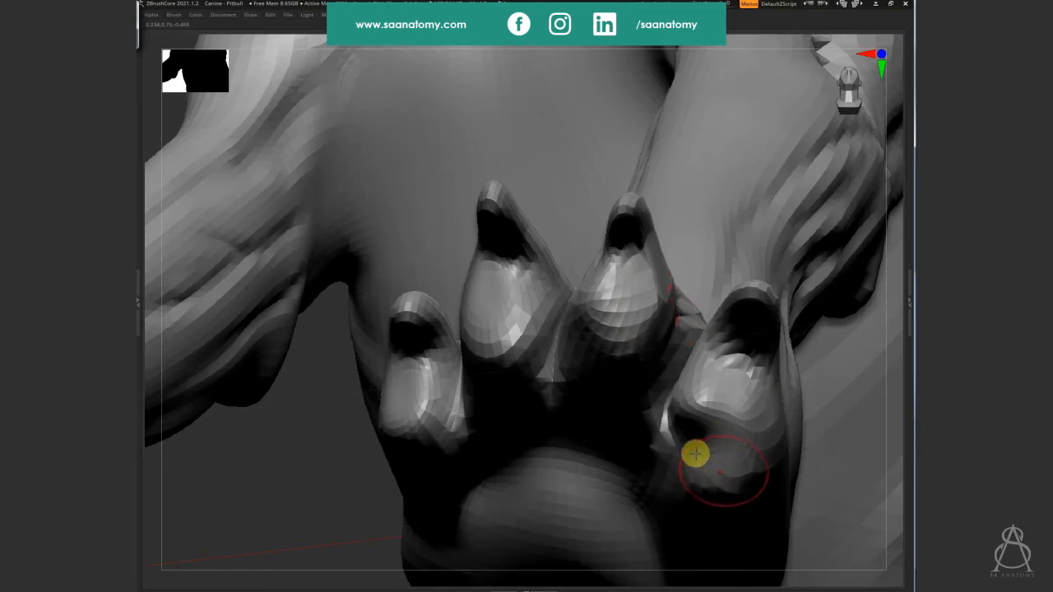
pyautogui.moveTo(722, 489); pyautogui.dragTo(503, 350, button='right')
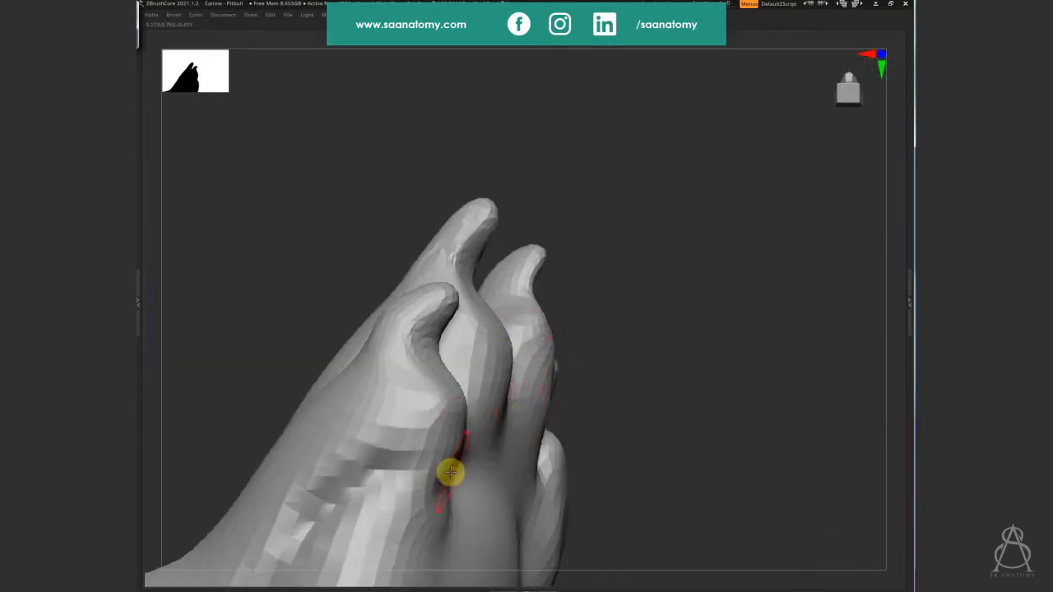
# Sculpt the knuckles of the hind paw's toes and sharpen the creases between them
pyautogui.moveTo(669, 376); pyautogui.dragTo(536, 318, button='right')
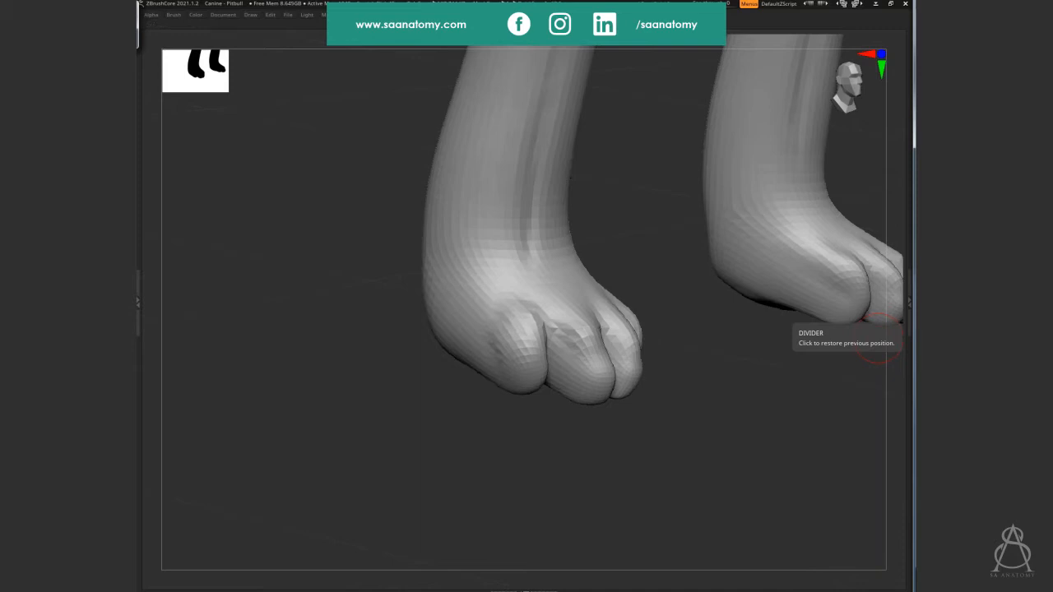
pyautogui.moveTo(695, 404); pyautogui.dragTo(773, 469, button='right')
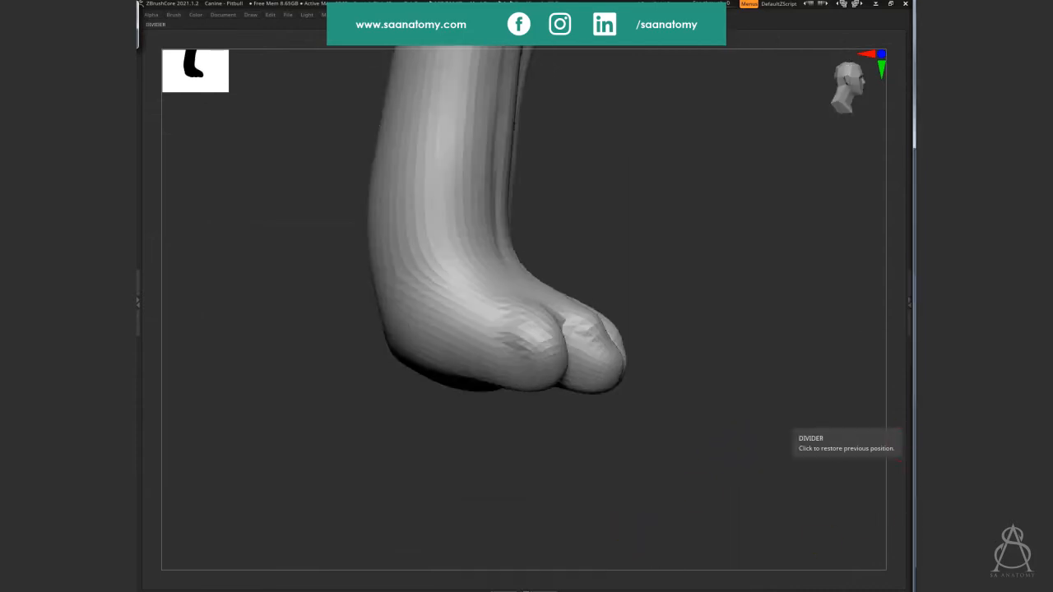
pyautogui.moveTo(712, 406)
pyautogui.mouseDown(button='right')
pyautogui.moveTo(644, 451)
pyautogui.moveTo(686, 469)
pyautogui.moveTo(677, 446)
pyautogui.mouseUp(button='right')
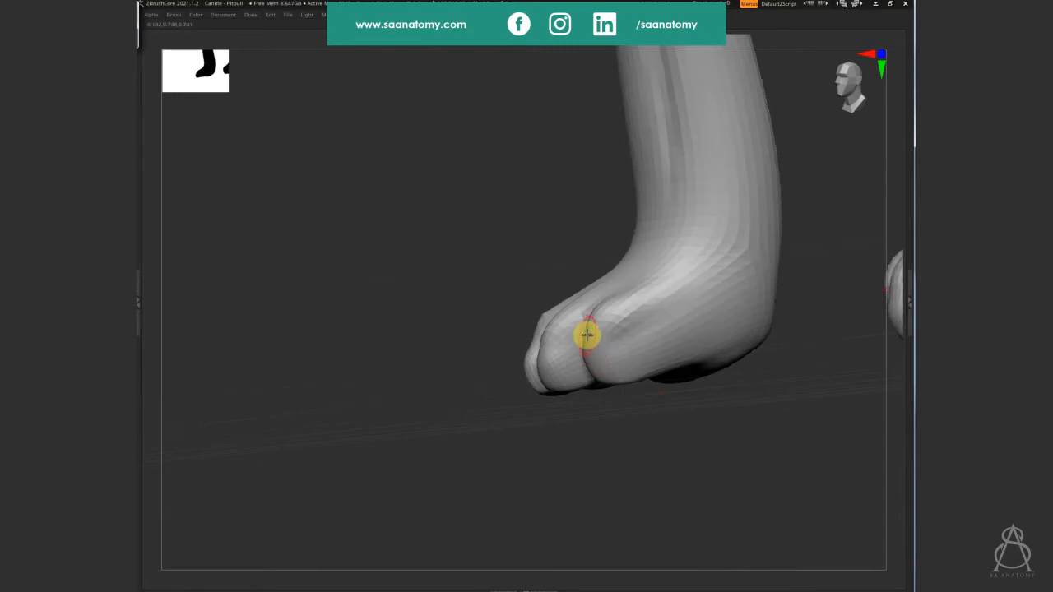
# Resize the brush and pull a claw out of the side toe of the hind paw
pyautogui.press('b')
pyautogui.press('Escape')
pyautogui.press('s')
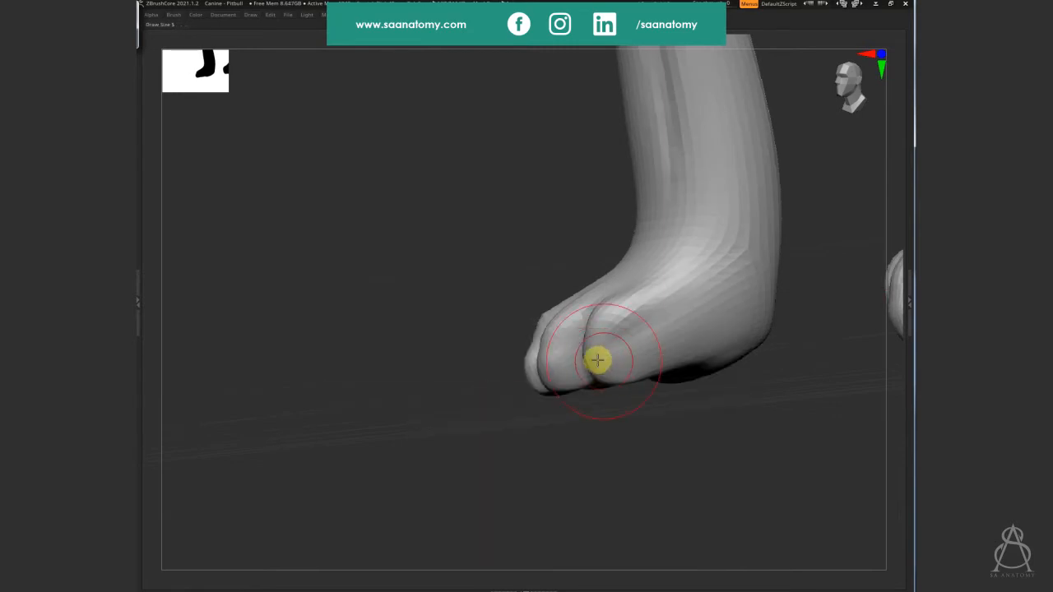
pyautogui.moveTo(597, 359)
pyautogui.mouseDown()
pyautogui.moveTo(597, 395)
pyautogui.moveTo(573, 367)
pyautogui.mouseUp()
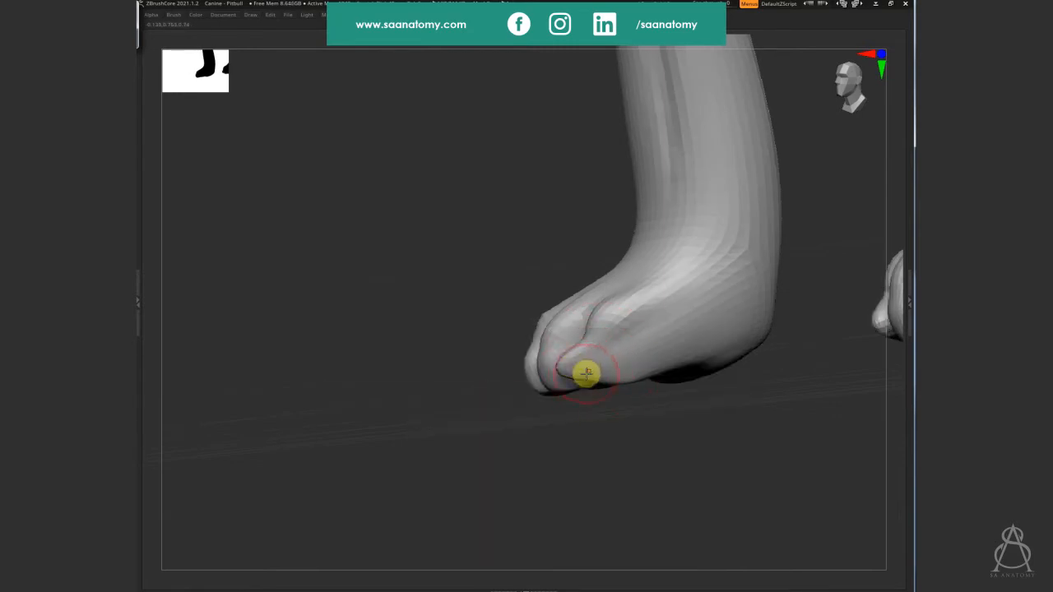
# Isolate the lower legs and pull out and shape claws on the remaining toes of the hind paw
pyautogui.keyDown('ctrl'); pyautogui.moveTo(598, 369); pyautogui.dragTo(346, 305, button='right'); pyautogui.keyUp('ctrl')
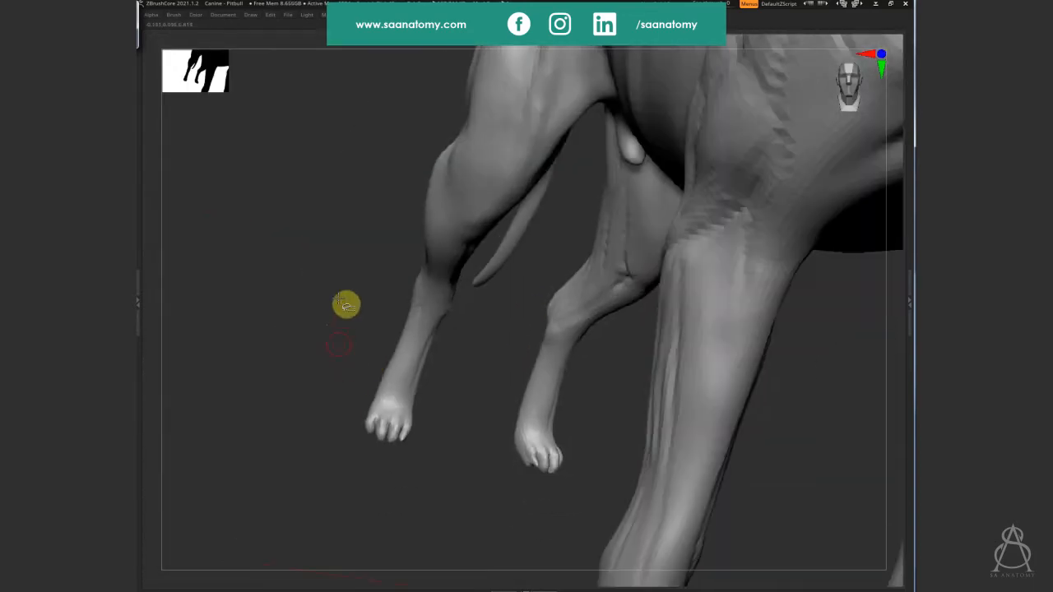
pyautogui.keyDown('ctrl'); pyautogui.keyDown('shift'); pyautogui.moveTo(346, 305); pyautogui.dragTo(477, 465); pyautogui.keyUp('shift'); pyautogui.keyUp('ctrl')
pyautogui.moveTo(477, 466); pyautogui.dragTo(415, 399, button='right')
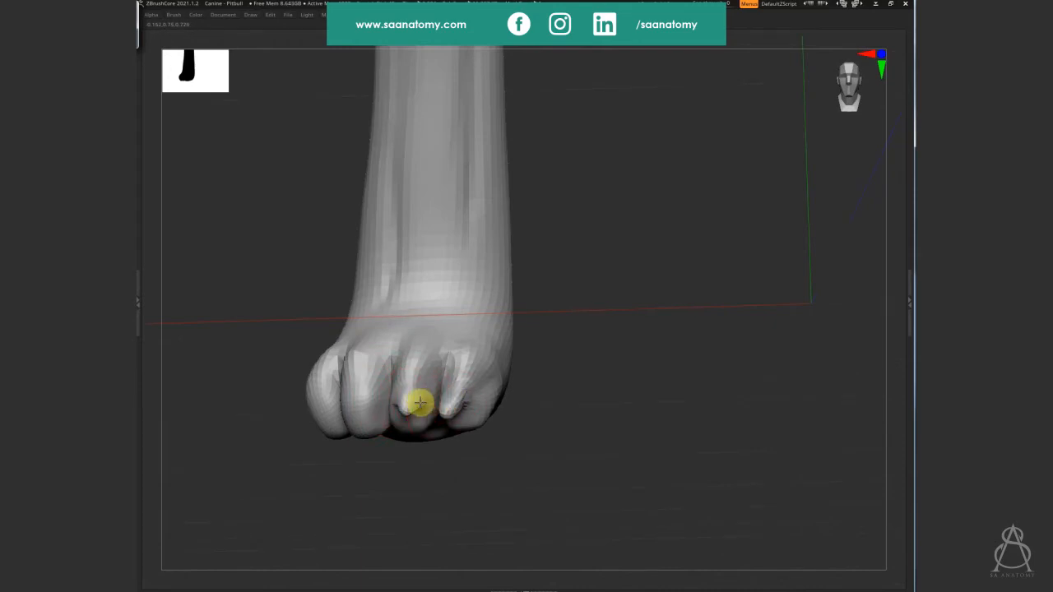
pyautogui.moveTo(394, 414); pyautogui.dragTo(425, 394, button='right')
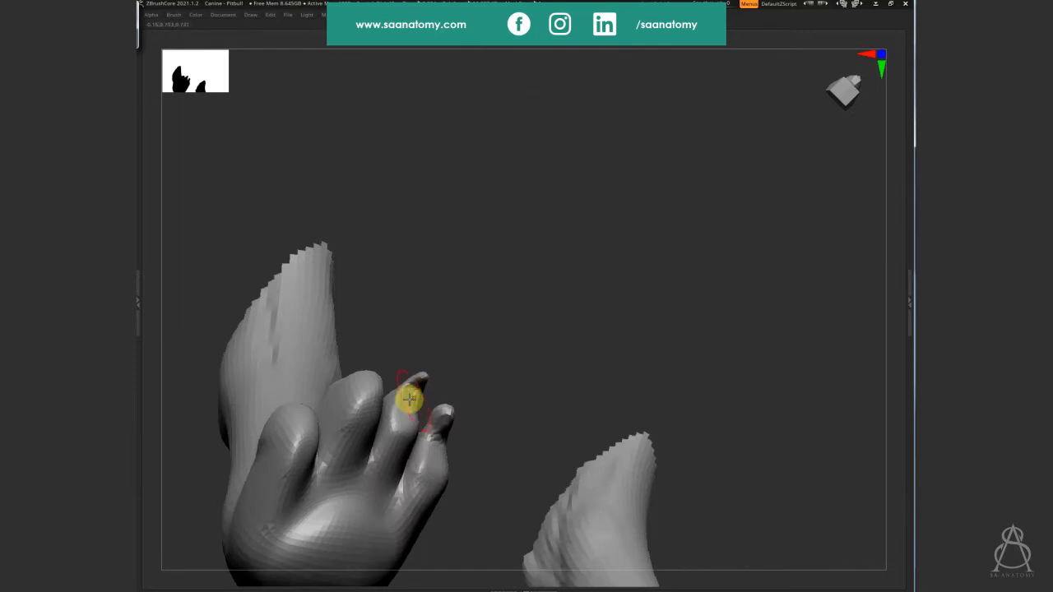
pyautogui.moveTo(487, 423); pyautogui.dragTo(438, 402, button='right')
pyautogui.moveTo(439, 445); pyautogui.dragTo(453, 420, button='right')
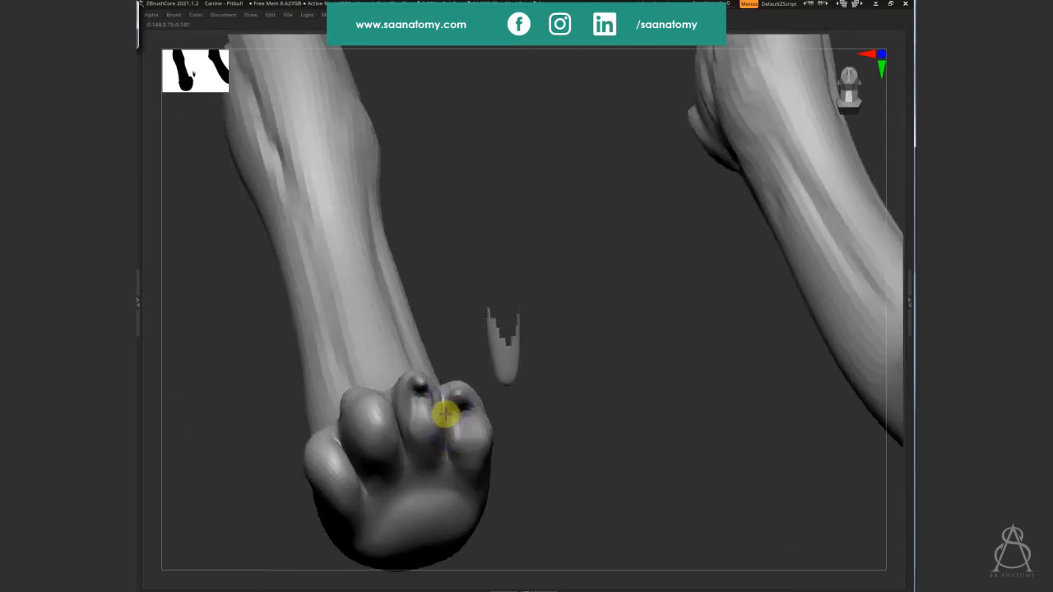
pyautogui.moveTo(386, 424)
pyautogui.mouseDown(button='right')
pyautogui.moveTo(399, 423)
pyautogui.moveTo(418, 377)
pyautogui.moveTo(396, 406)
pyautogui.moveTo(418, 465)
pyautogui.moveTo(396, 415)
pyautogui.moveTo(430, 442)
pyautogui.moveTo(385, 422)
pyautogui.mouseUp(button='right')
pyautogui.moveTo(437, 480); pyautogui.dragTo(704, 390, button='right')
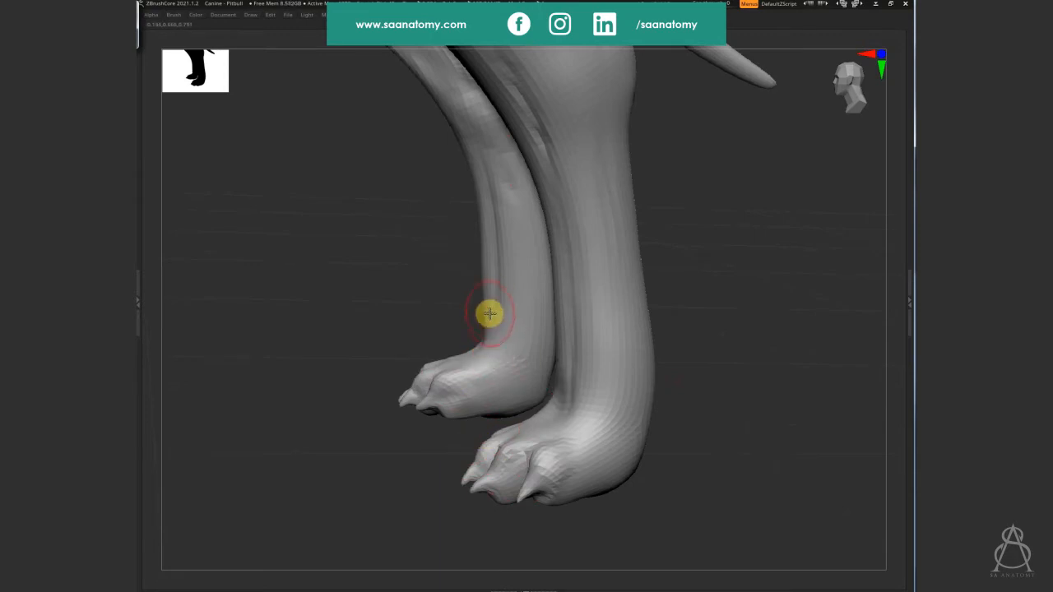
# Refine the tendon grooves along the lower hind leg and smooth the front of the leg around the knee
pyautogui.moveTo(783, 349)
pyautogui.keyDown('alt'); pyautogui.mouseDown()
pyautogui.moveTo(660, 385)
pyautogui.moveTo(521, 260)
pyautogui.moveTo(526, 242)
pyautogui.moveTo(583, 371)
pyautogui.mouseUp(); pyautogui.keyUp('alt')
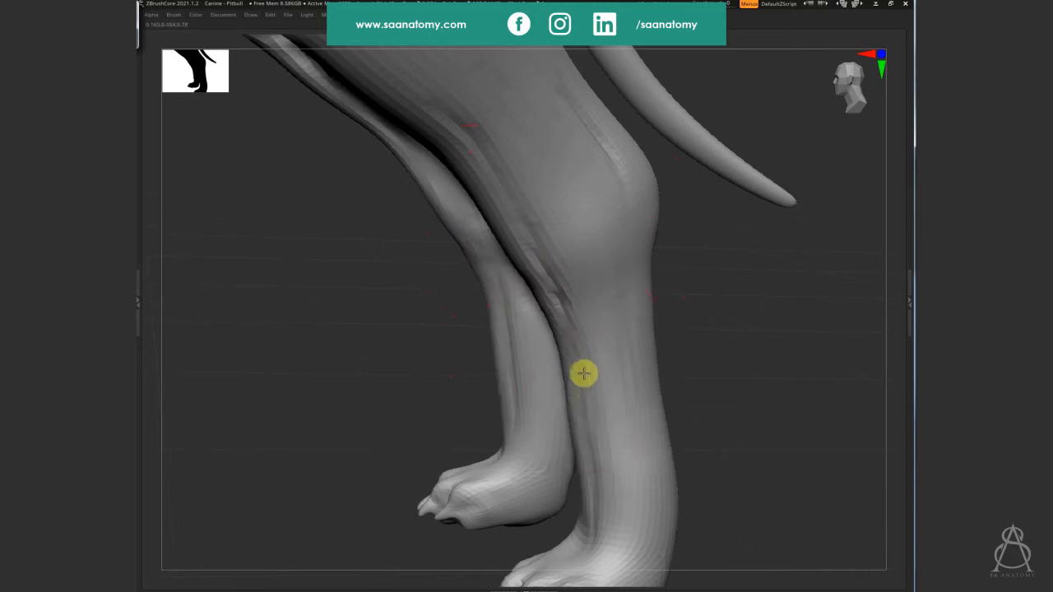
pyautogui.keyDown('alt'); pyautogui.moveTo(432, 166); pyautogui.dragTo(623, 238); pyautogui.keyUp('alt')
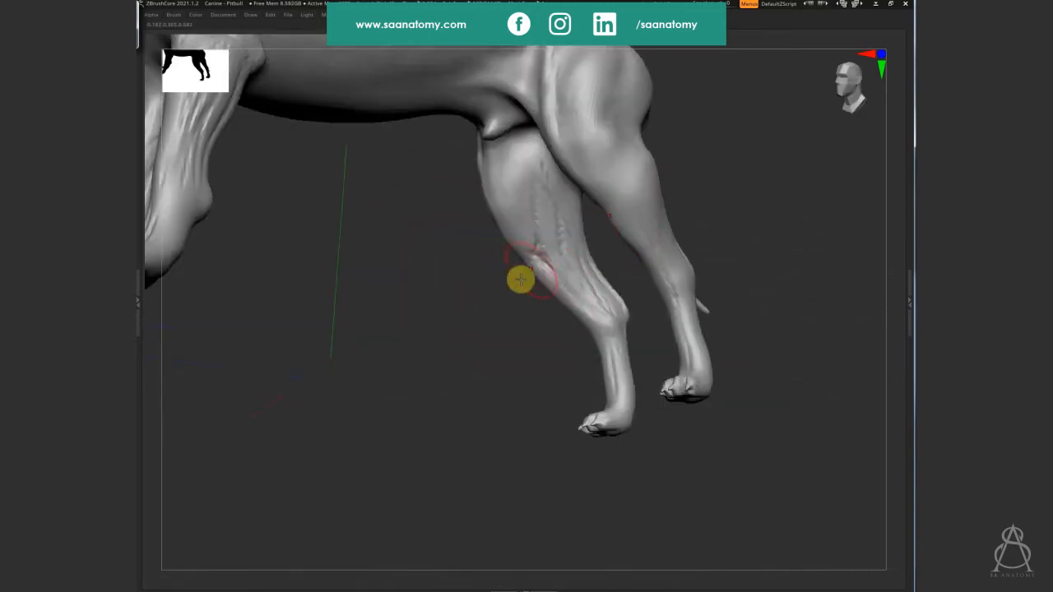
pyautogui.moveTo(521, 279); pyautogui.dragTo(515, 301)
pyautogui.moveTo(501, 234)
pyautogui.keyDown('shift'); pyautogui.mouseDown()
pyautogui.moveTo(498, 223)
pyautogui.moveTo(522, 263)
pyautogui.mouseUp(); pyautogui.keyUp('shift')
# Examine the whole dog from several sides, including the neck and shoulder muscles up close
pyautogui.moveTo(510, 416); pyautogui.dragTo(616, 400)
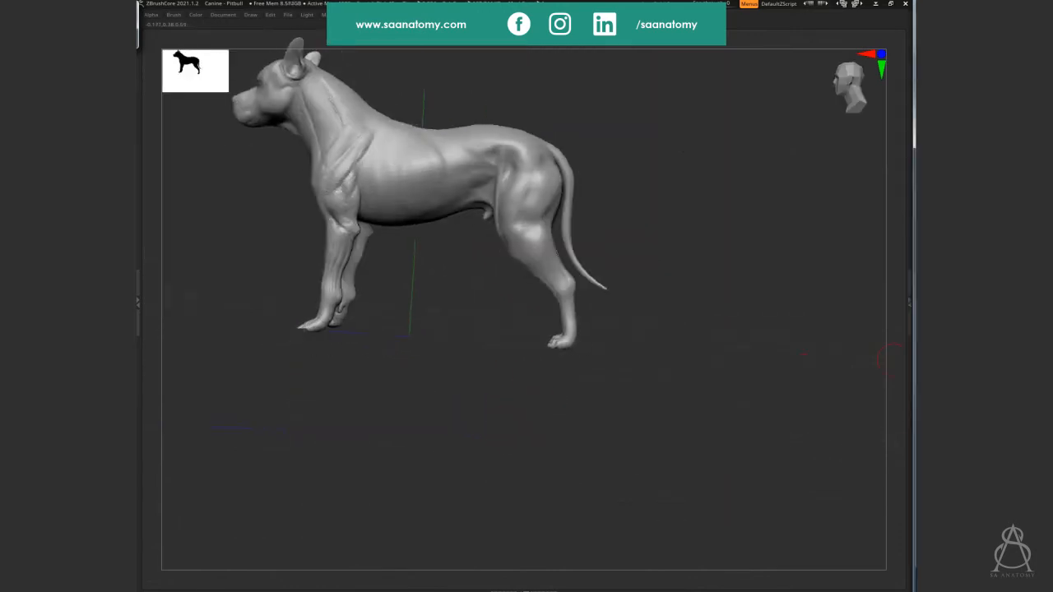
pyautogui.moveTo(691, 376); pyautogui.dragTo(597, 326)
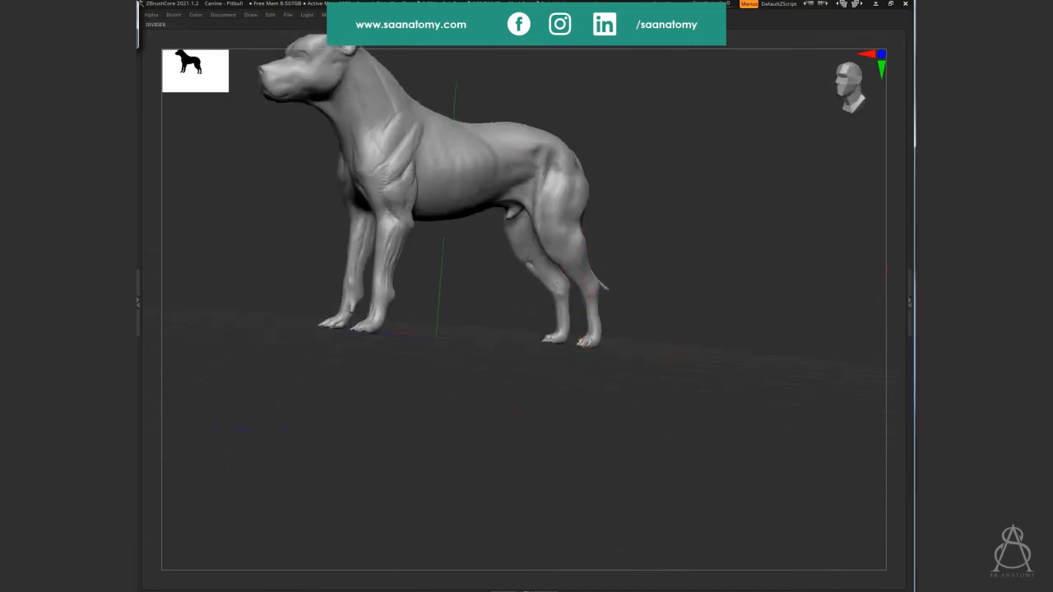
pyautogui.moveTo(881, 294); pyautogui.dragTo(660, 304)
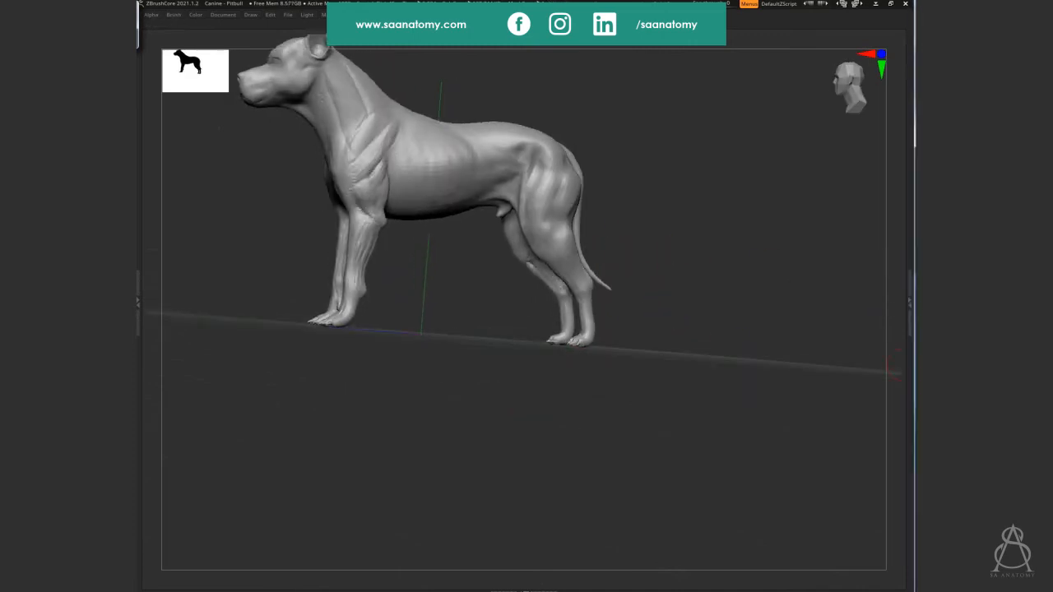
pyautogui.keyDown('alt'); pyautogui.moveTo(708, 435); pyautogui.dragTo(389, 180); pyautogui.keyUp('alt')
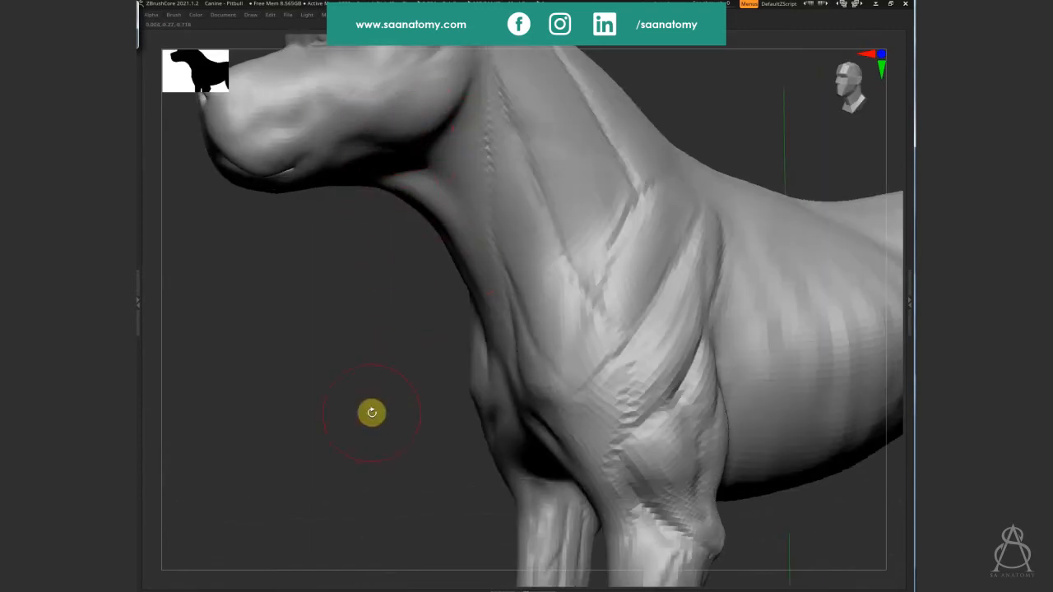
pyautogui.moveTo(371, 411); pyautogui.dragTo(232, 403)
# Frame the whole model and save the project over the existing Canine - Pitbull file
pyautogui.press('f')
pyautogui.moveTo(501, 378); pyautogui.dragTo(555, 430)
pyautogui.hotkey('ctrl', 's')
pyautogui.press('Return')
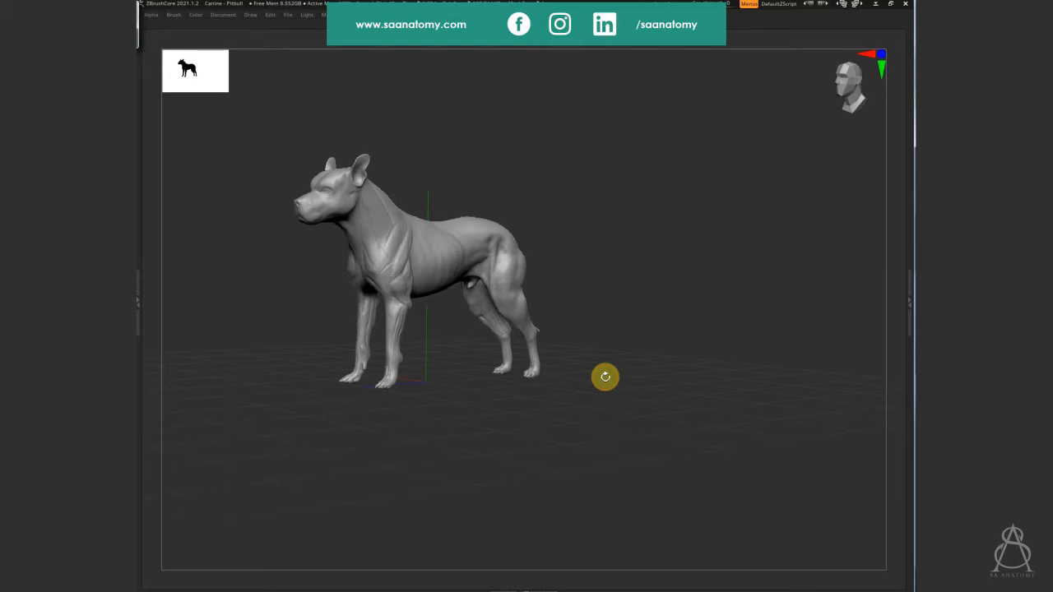
# Switch to the webmail in the browser and read the sent Re: Lip Morph message down to its Snapshot1.jpg attachment
pyautogui.click(235, 576)
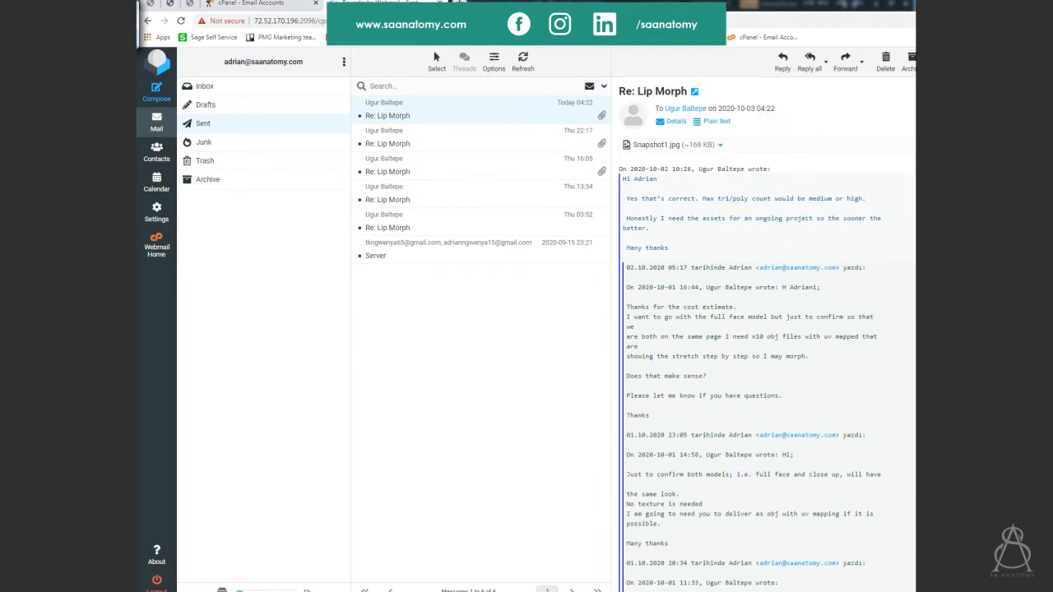
pyautogui.scroll(-10, 757, 107)
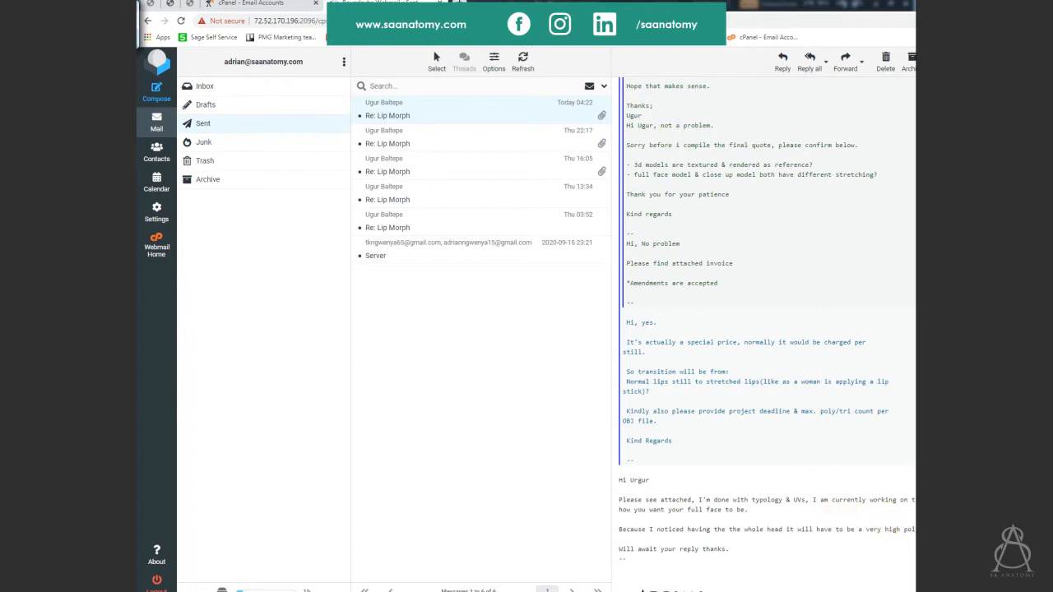
pyautogui.scroll(-5, 674, 323)
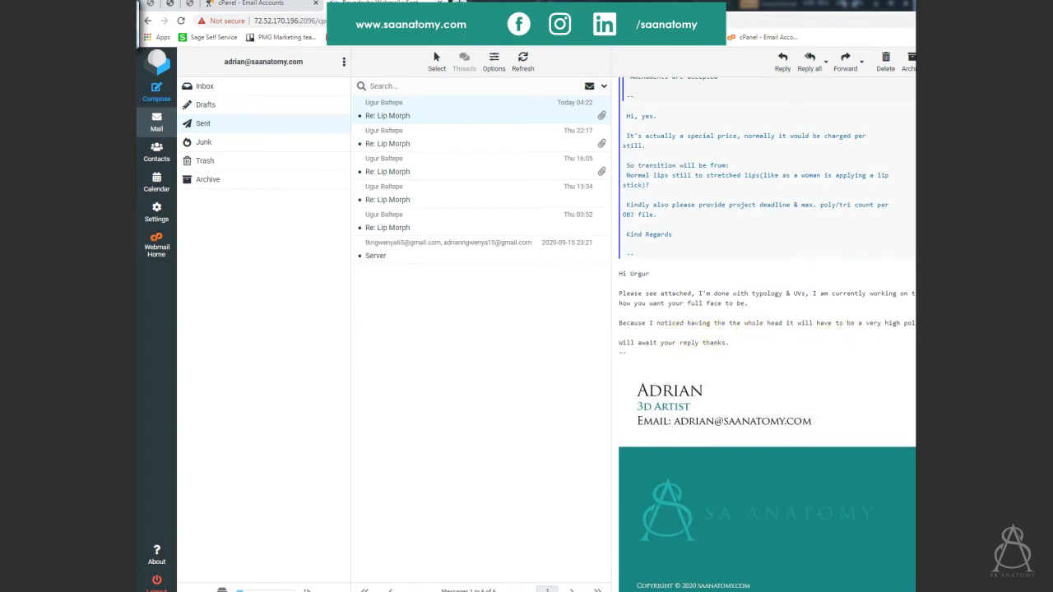
pyautogui.scroll(-3, 872, 517)
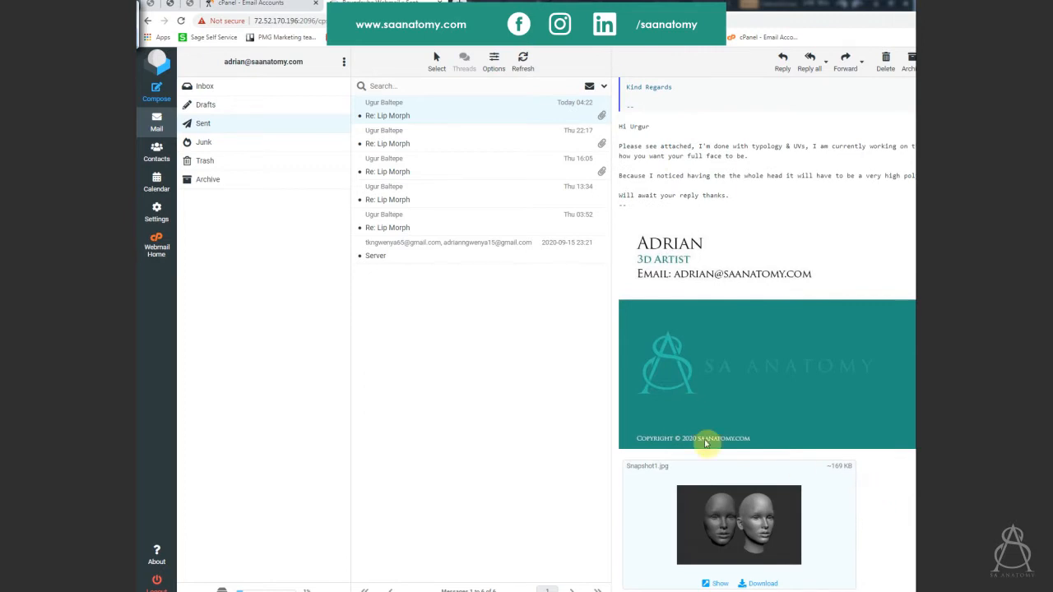
pyautogui.click(255, 4)
pyautogui.hotkey('ctrl', 'Tab')
pyautogui.scroll(3, 767, 330)
pyautogui.scroll(3, 767, 329)
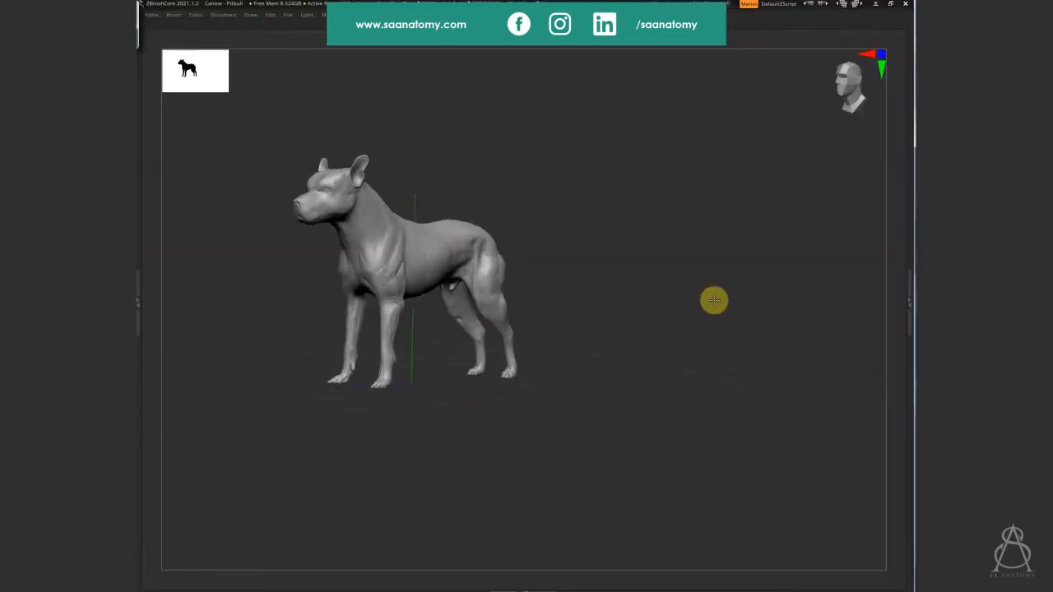
pyautogui.moveTo(712, 301); pyautogui.dragTo(698, 265)
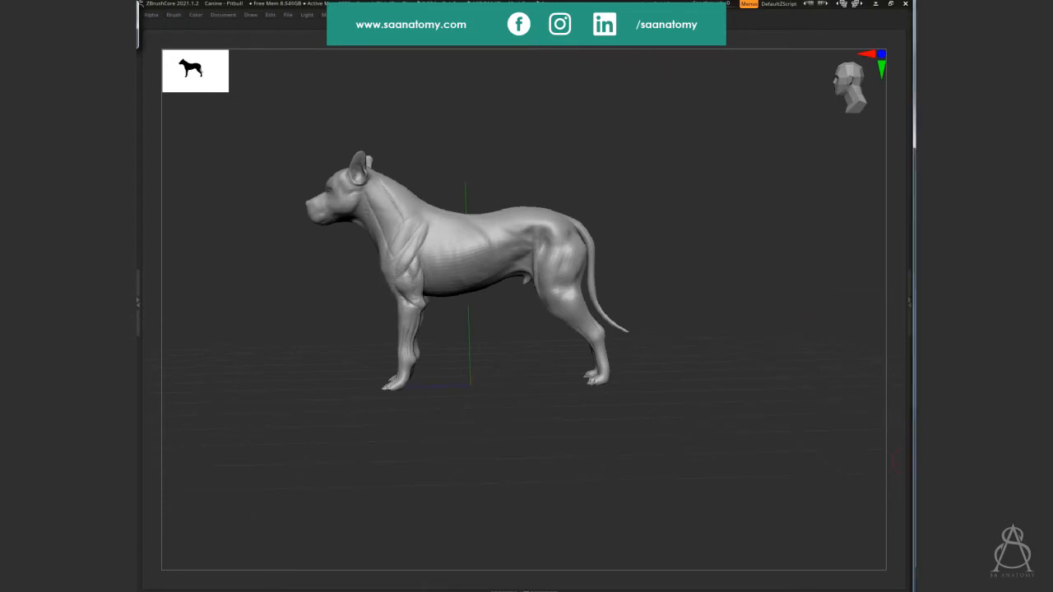
pyautogui.moveTo(693, 421); pyautogui.dragTo(691, 434)
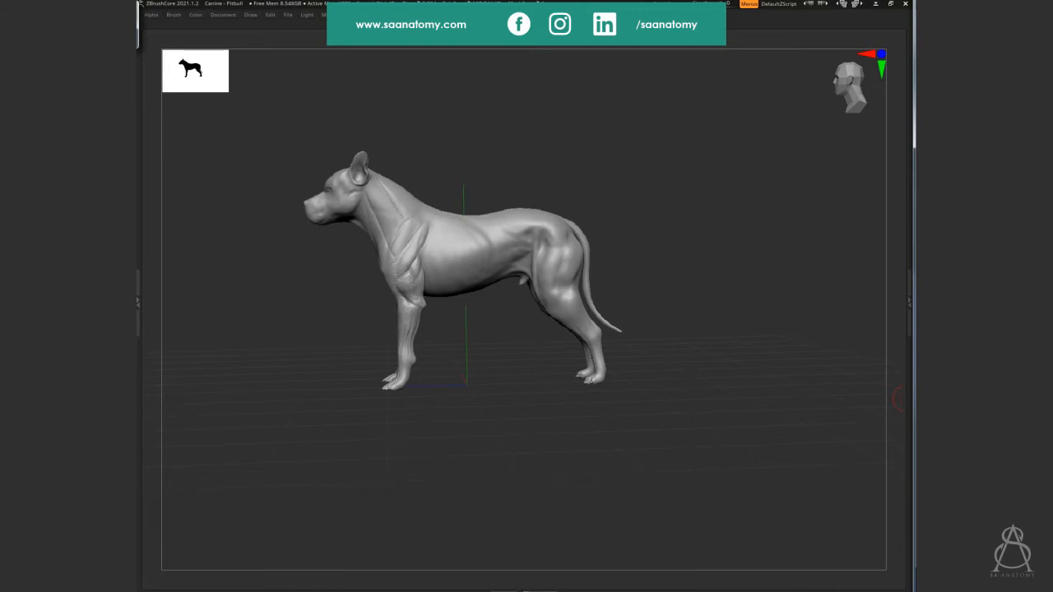
pyautogui.moveTo(822, 242); pyautogui.dragTo(724, 261)
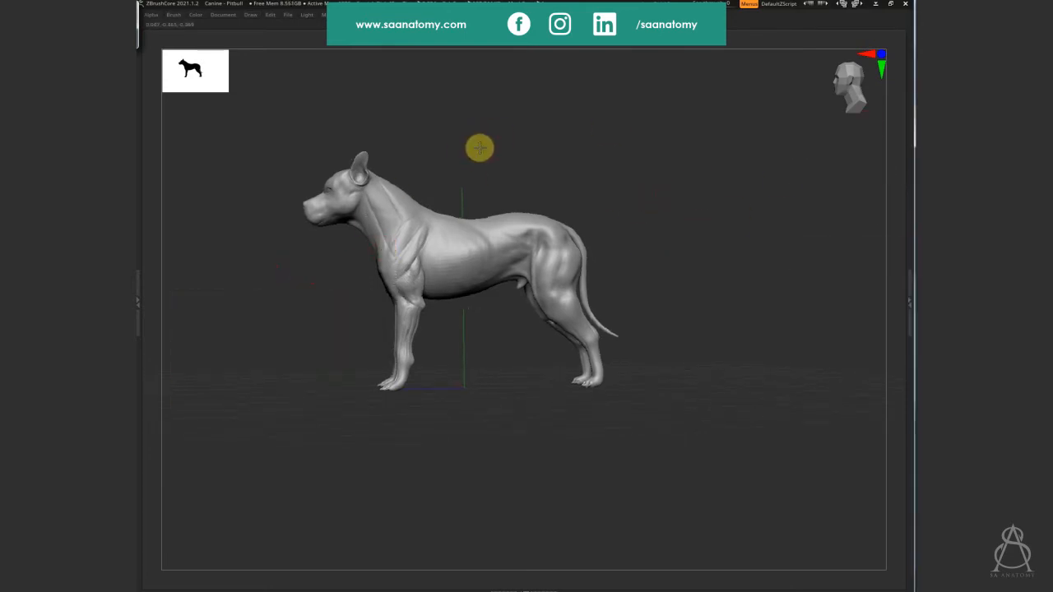
# Smooth the hollow at the base of the dog's ear and start shaping its inner surface
pyautogui.keyDown('alt'); pyautogui.moveTo(479, 148); pyautogui.dragTo(579, 162); pyautogui.keyUp('alt')
pyautogui.keyDown('alt'); pyautogui.moveTo(365, 214); pyautogui.dragTo(440, 388); pyautogui.keyUp('alt')
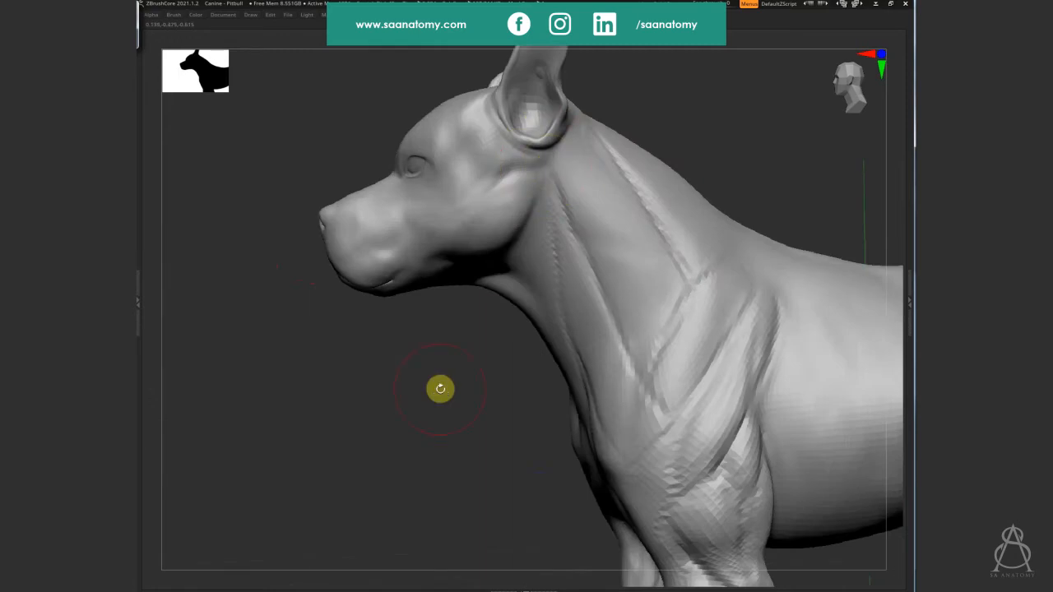
pyautogui.keyDown('alt'); pyautogui.moveTo(458, 317); pyautogui.dragTo(421, 424); pyautogui.keyUp('alt')
pyautogui.keyDown('alt'); pyautogui.moveTo(457, 274); pyautogui.dragTo(436, 329); pyautogui.keyUp('alt')
pyautogui.moveTo(601, 115); pyautogui.dragTo(650, 129)
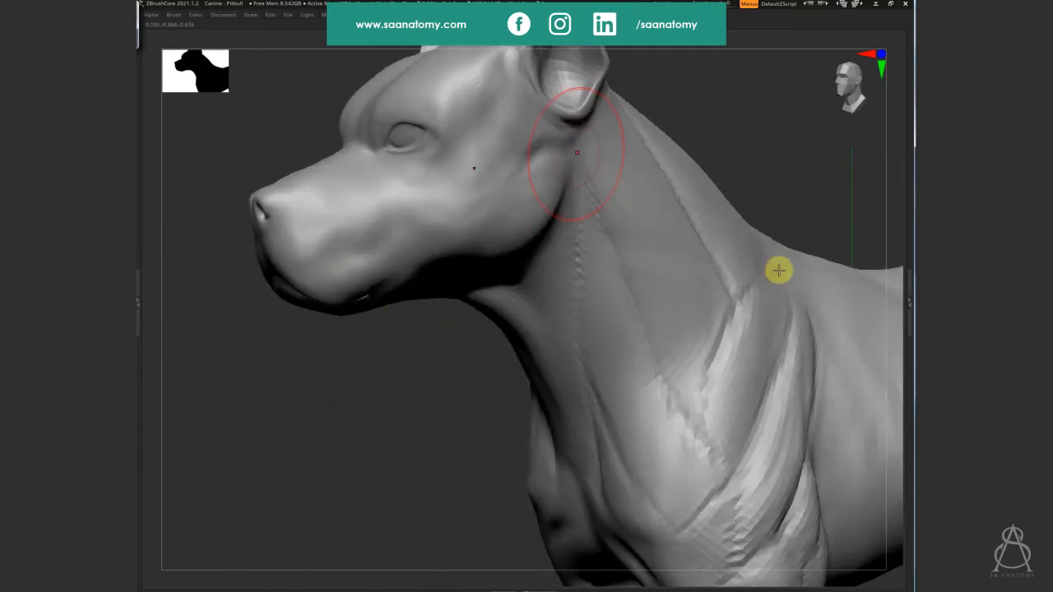
pyautogui.keyDown('alt'); pyautogui.moveTo(778, 271); pyautogui.dragTo(823, 568); pyautogui.keyUp('alt')
pyautogui.keyDown('alt'); pyautogui.moveTo(687, 318); pyautogui.dragTo(637, 200); pyautogui.keyUp('alt')
pyautogui.keyDown('shift'); pyautogui.moveTo(610, 235); pyautogui.dragTo(675, 149); pyautogui.keyUp('shift')
pyautogui.rightClick(620, 293)
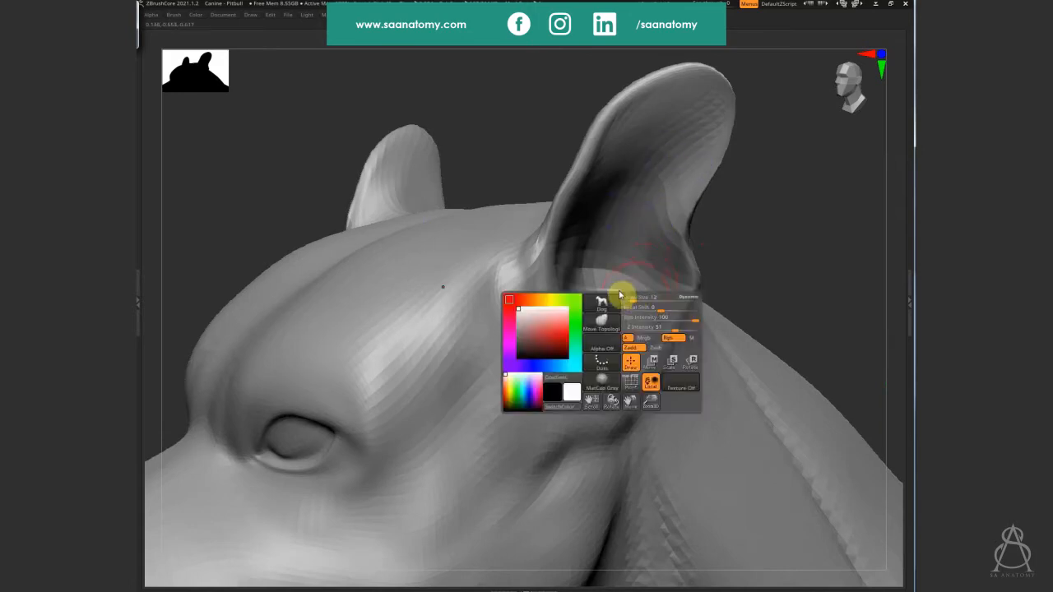
pyautogui.moveTo(786, 169); pyautogui.dragTo(767, 194)
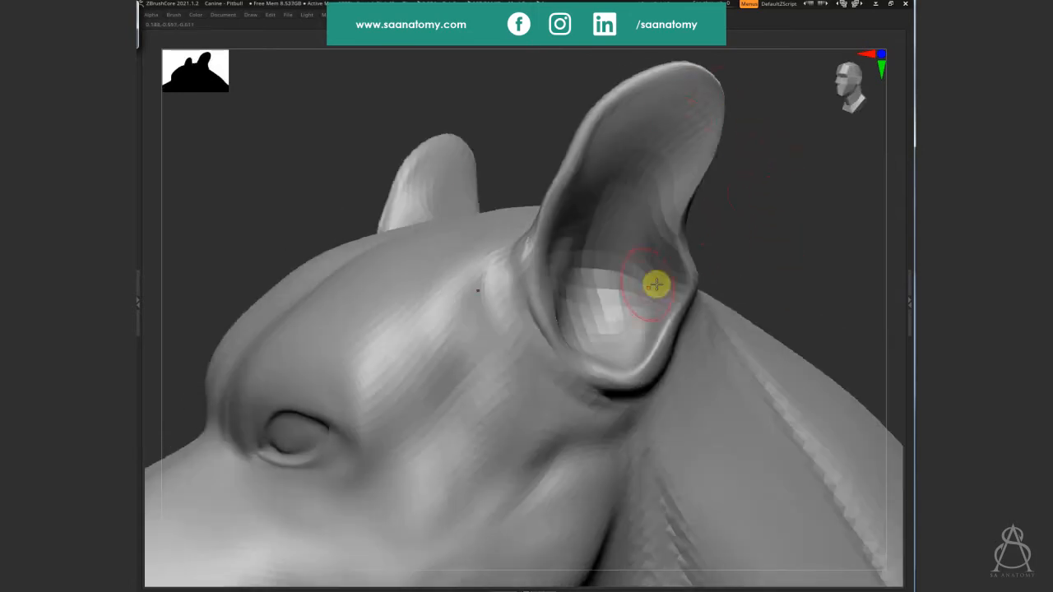
pyautogui.moveTo(613, 249)
pyautogui.keyDown('shift'); pyautogui.mouseDown()
pyautogui.moveTo(634, 308)
pyautogui.moveTo(634, 280)
pyautogui.moveTo(646, 331)
pyautogui.moveTo(611, 353)
pyautogui.moveTo(636, 337)
pyautogui.moveTo(660, 264)
pyautogui.mouseUp(); pyautogui.keyUp('shift')
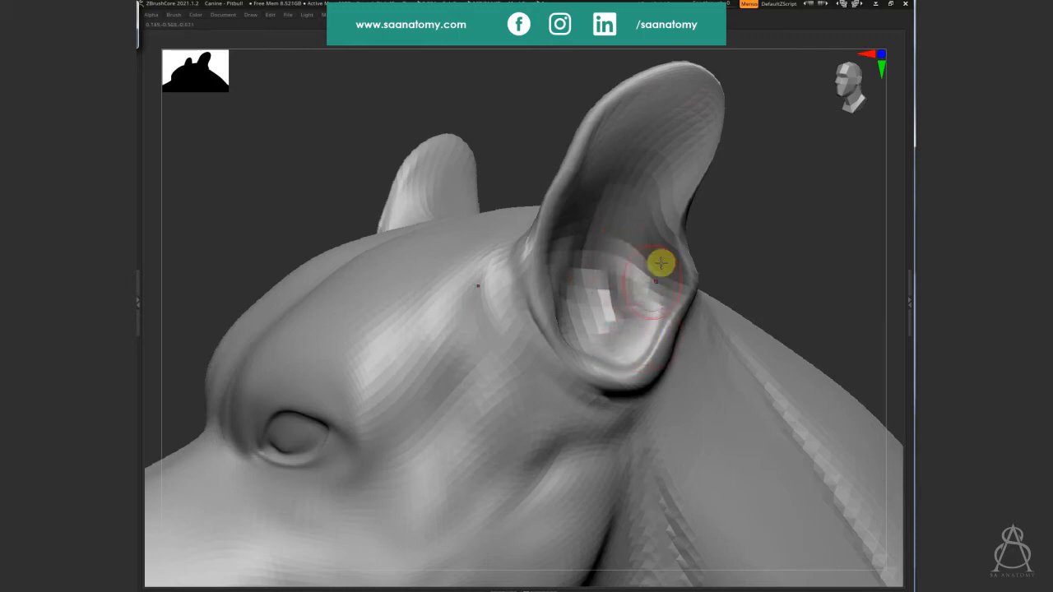
# Sculpt folds and ridges across the inside of the ear, from its base up towards the tip
pyautogui.moveTo(660, 263)
pyautogui.mouseDown(button='right')
pyautogui.moveTo(674, 338)
pyautogui.moveTo(653, 370)
pyautogui.mouseUp(button='right')
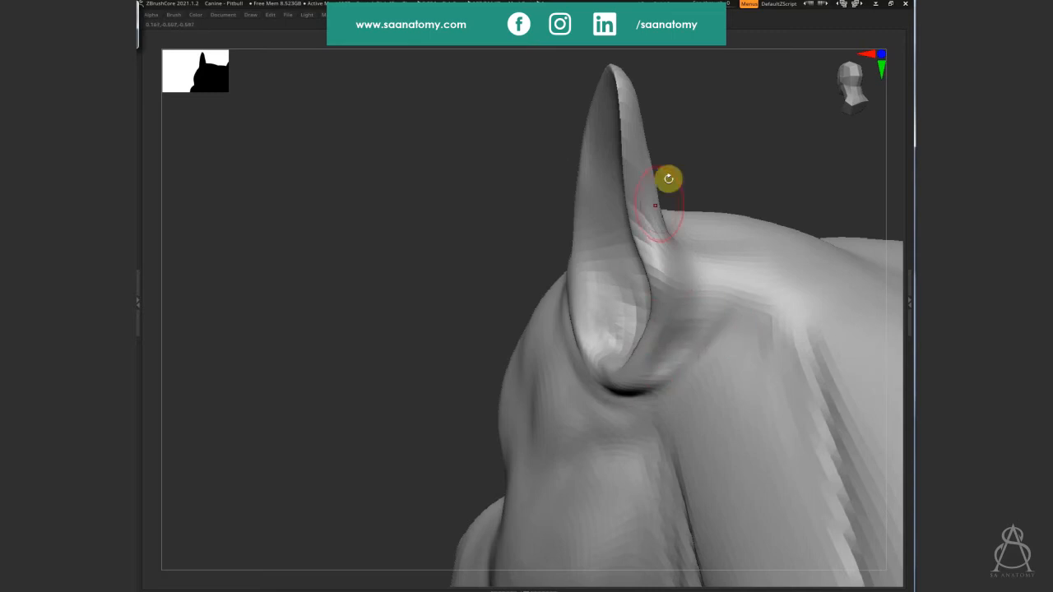
pyautogui.moveTo(466, 227)
pyautogui.mouseDown(button='right')
pyautogui.moveTo(488, 217)
pyautogui.moveTo(525, 254)
pyautogui.mouseUp(button='right')
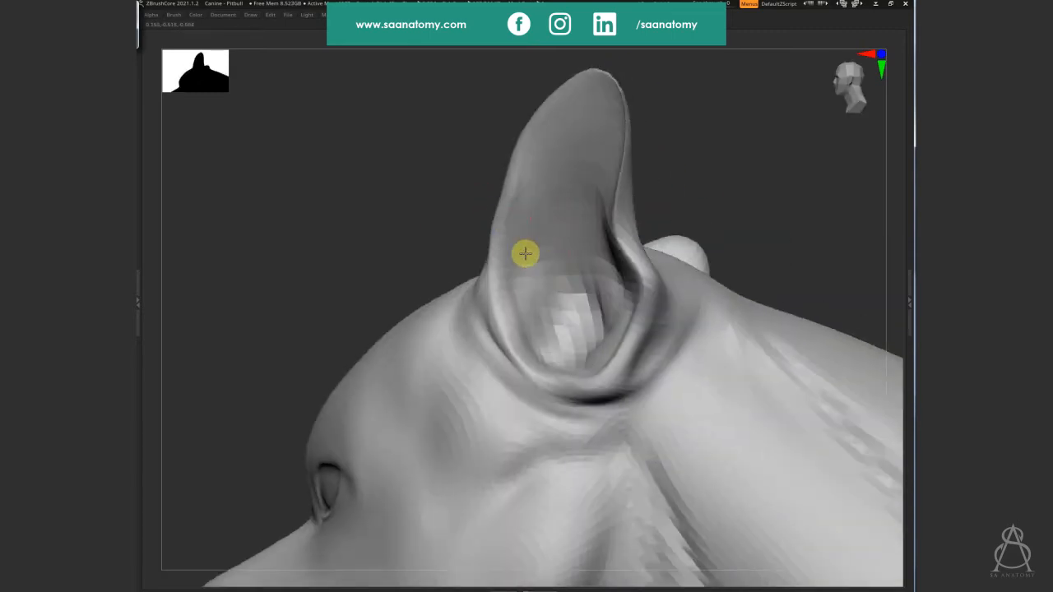
pyautogui.moveTo(524, 253)
pyautogui.keyDown('shift'); pyautogui.mouseDown()
pyautogui.moveTo(515, 282)
pyautogui.moveTo(550, 273)
pyautogui.moveTo(547, 244)
pyautogui.moveTo(557, 306)
pyautogui.moveTo(552, 247)
pyautogui.moveTo(538, 251)
pyautogui.moveTo(580, 218)
pyautogui.mouseUp(); pyautogui.keyUp('shift')
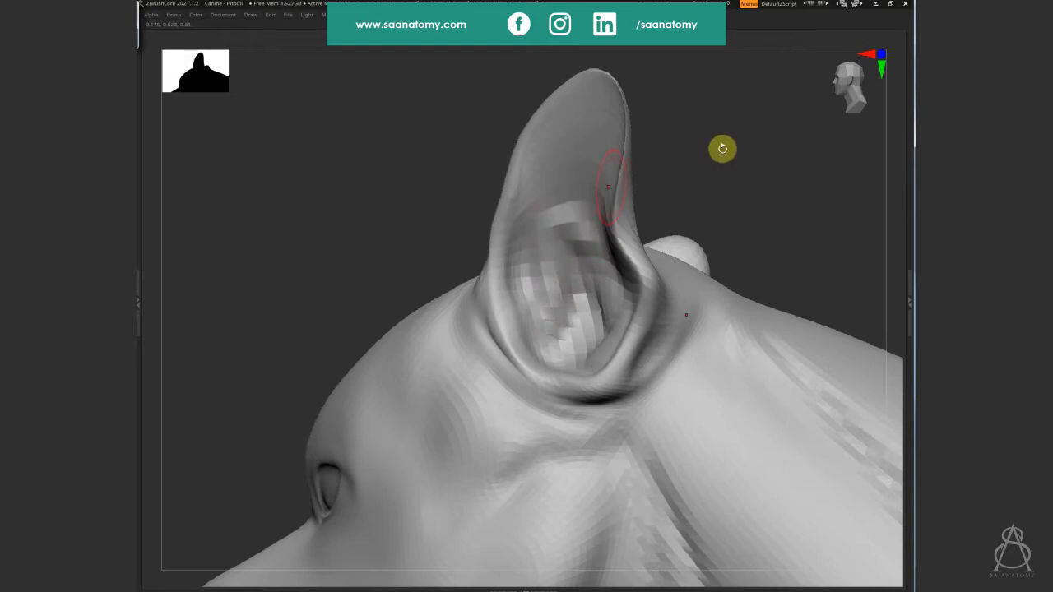
pyautogui.moveTo(723, 148)
pyautogui.mouseDown()
pyautogui.moveTo(727, 190)
pyautogui.moveTo(570, 238)
pyautogui.mouseUp()
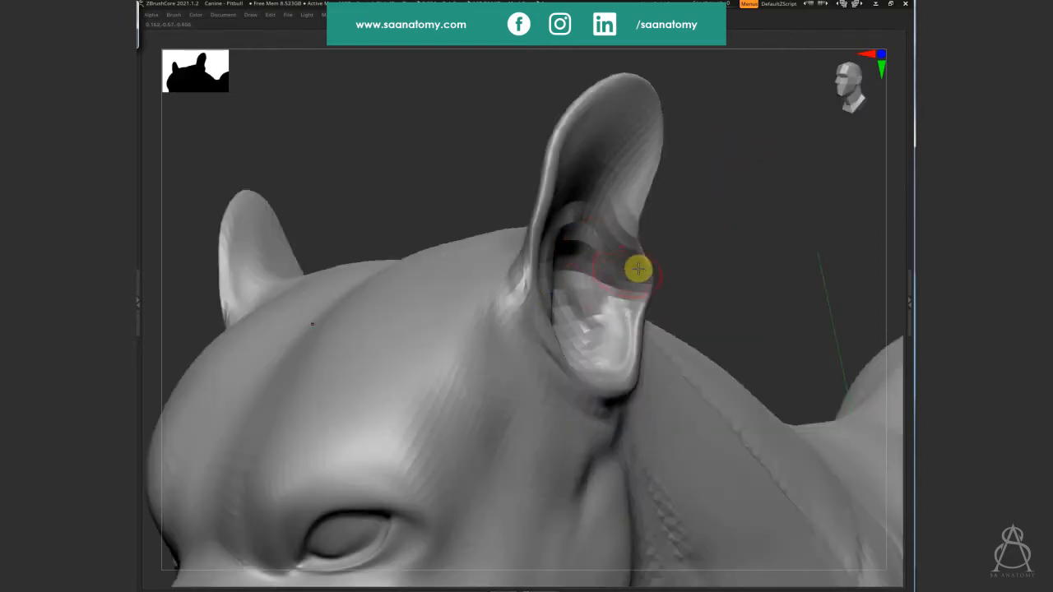
pyautogui.moveTo(639, 269)
pyautogui.keyDown('shift'); pyautogui.mouseDown()
pyautogui.moveTo(606, 214)
pyautogui.moveTo(623, 163)
pyautogui.moveTo(592, 173)
pyautogui.moveTo(619, 121)
pyautogui.moveTo(634, 118)
pyautogui.moveTo(614, 162)
pyautogui.moveTo(606, 140)
pyautogui.moveTo(637, 124)
pyautogui.mouseUp(); pyautogui.keyUp('shift')
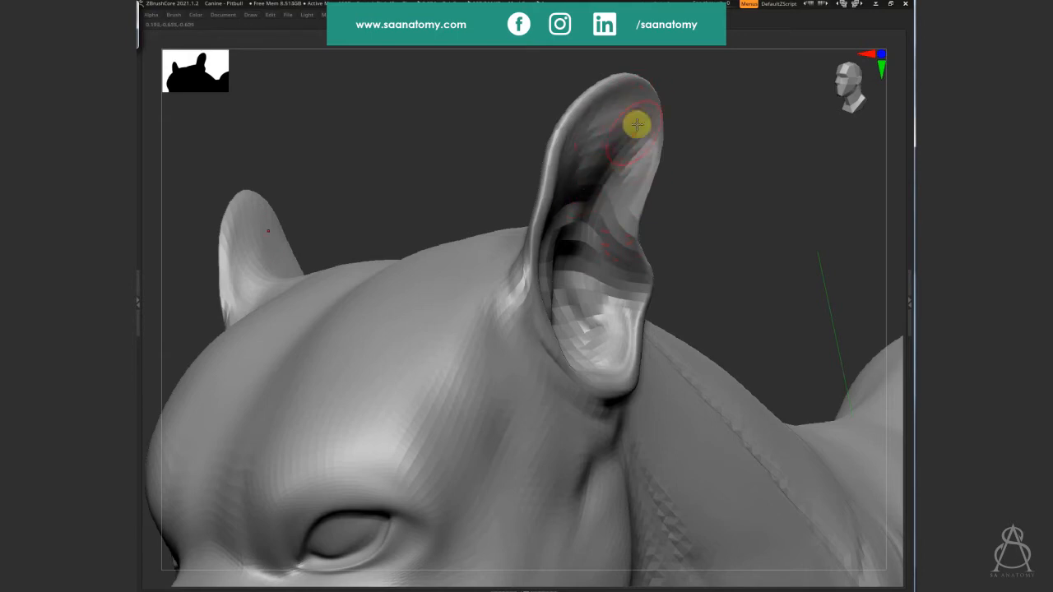
pyautogui.moveTo(740, 206)
pyautogui.mouseDown()
pyautogui.moveTo(792, 209)
pyautogui.moveTo(794, 249)
pyautogui.moveTo(590, 303)
pyautogui.moveTo(546, 256)
pyautogui.moveTo(536, 265)
pyautogui.moveTo(560, 331)
pyautogui.moveTo(513, 320)
pyautogui.moveTo(536, 343)
pyautogui.moveTo(641, 384)
pyautogui.moveTo(626, 303)
pyautogui.moveTo(535, 342)
pyautogui.mouseUp()
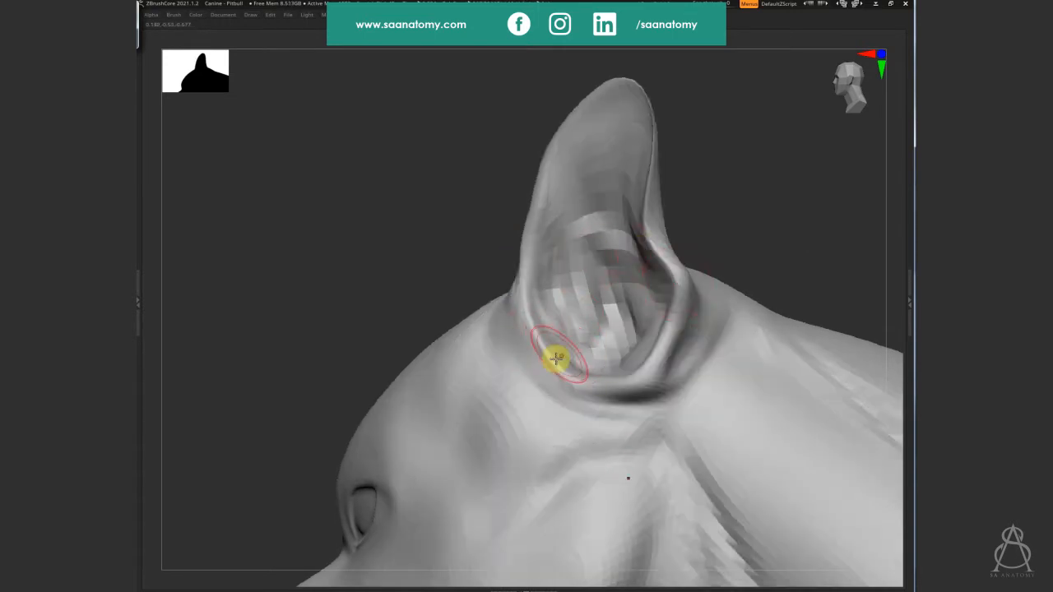
# Reshape the front edge of the ear opening on a lower subdivision level, checking the polygon wireframe where it meets the head
pyautogui.moveTo(556, 358); pyautogui.dragTo(567, 338, button='right')
pyautogui.keyDown('shift'); pyautogui.moveTo(583, 369); pyautogui.dragTo(569, 355); pyautogui.keyUp('shift')
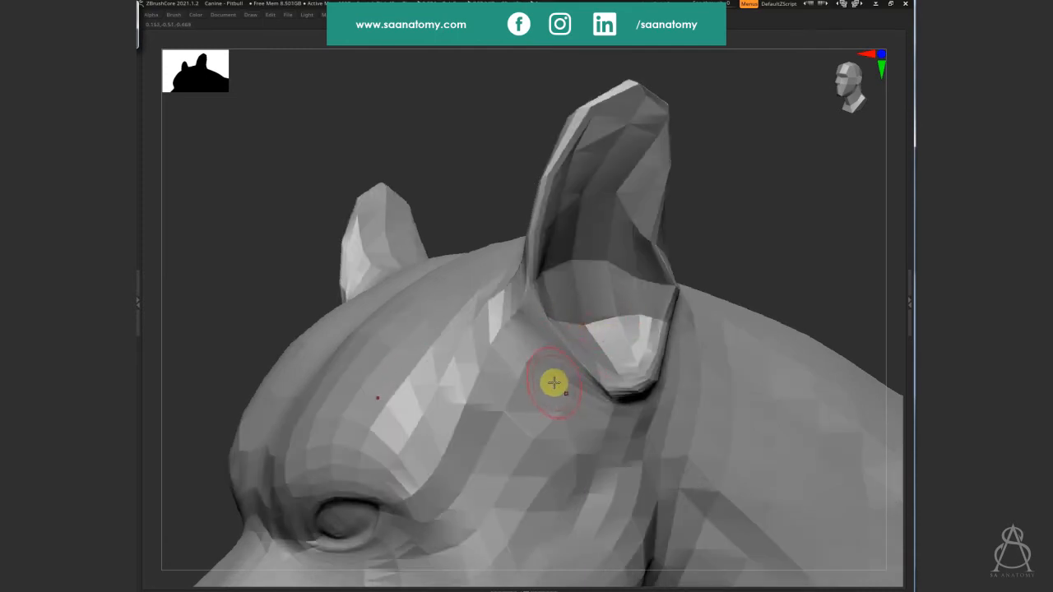
pyautogui.moveTo(716, 216); pyautogui.dragTo(562, 371, button='right')
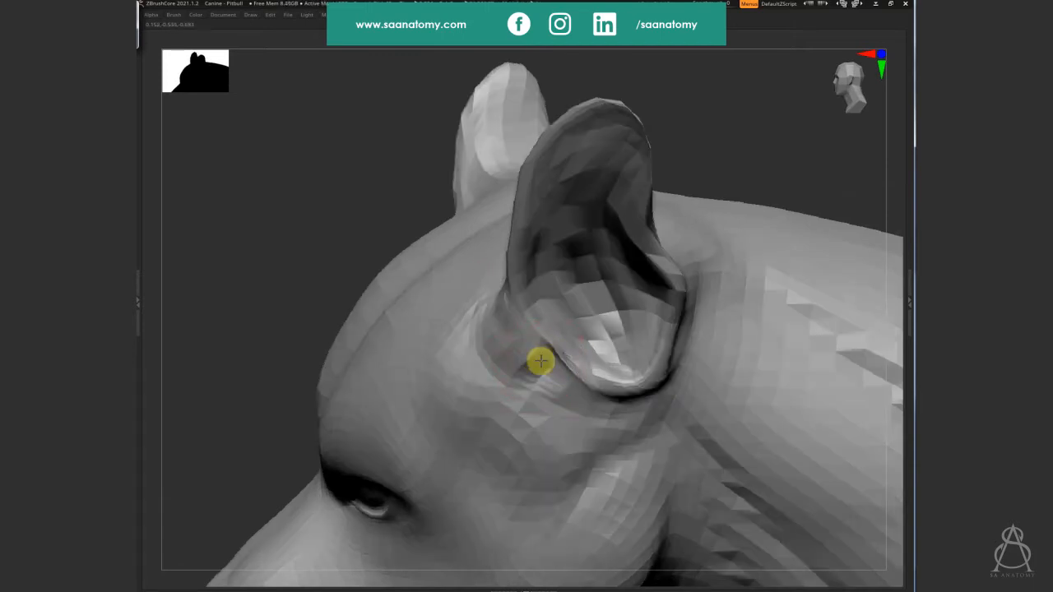
pyautogui.hotkey('shift', 'f')
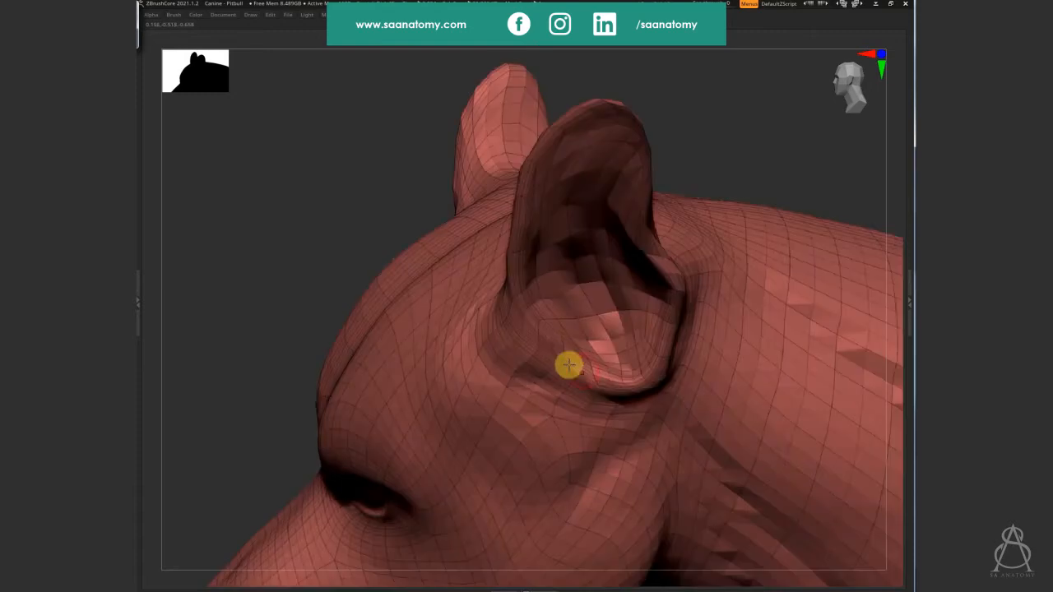
pyautogui.moveTo(569, 365)
pyautogui.keyDown('ctrl'); pyautogui.mouseDown(button='right')
pyautogui.moveTo(684, 275)
pyautogui.moveTo(569, 365)
pyautogui.mouseUp(button='right'); pyautogui.keyUp('ctrl')
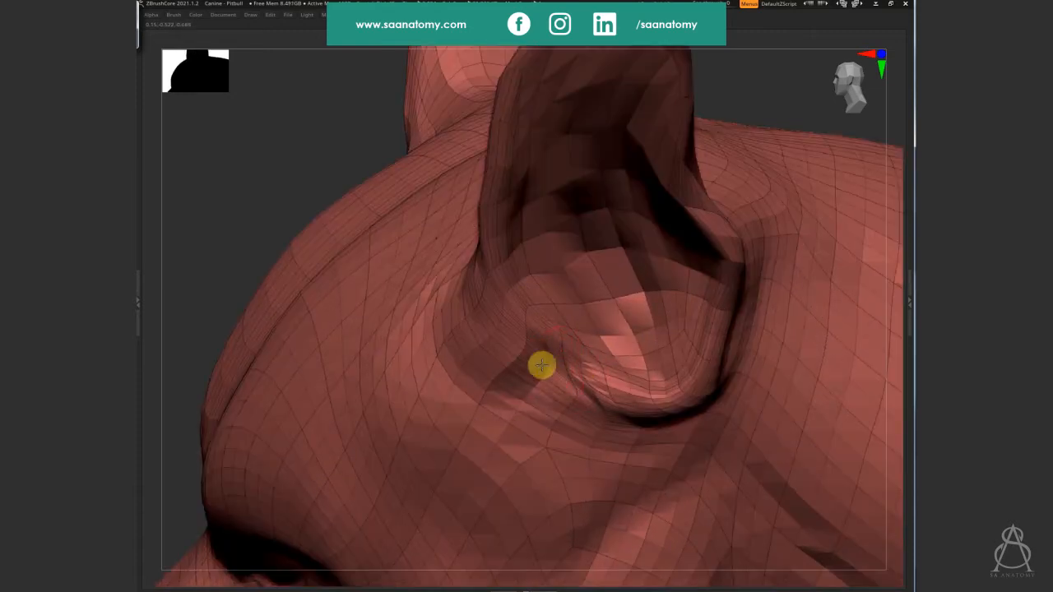
pyautogui.moveTo(541, 365)
pyautogui.mouseDown()
pyautogui.moveTo(579, 382)
pyautogui.moveTo(590, 368)
pyautogui.mouseUp()
pyautogui.hotkey('shift', 'f')
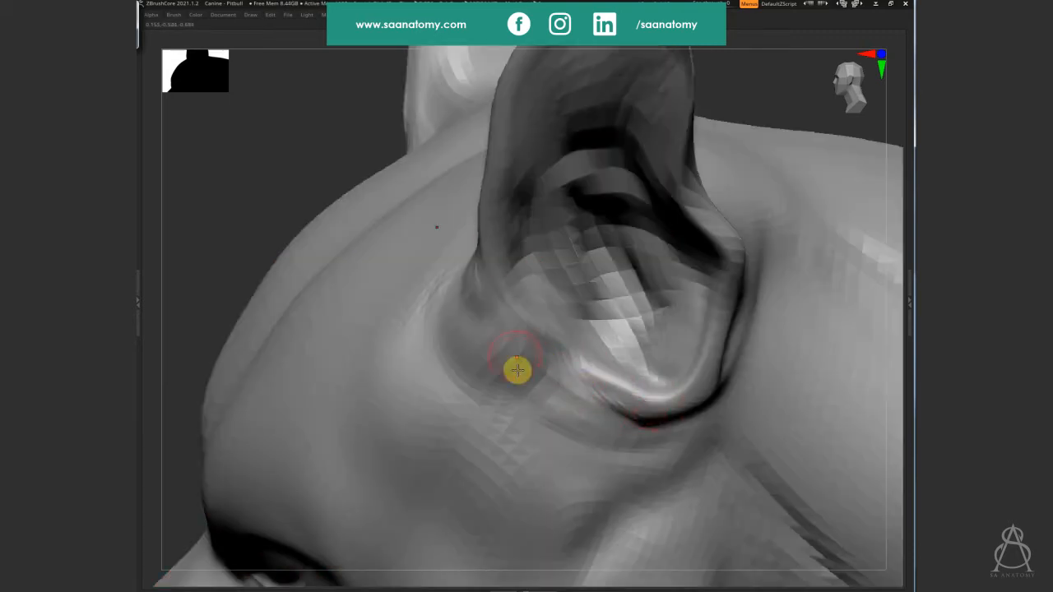
# Carve creases on the head in front of the ear and build up the front fold inside the ear opening
pyautogui.moveTo(551, 282); pyautogui.dragTo(492, 345, button='right')
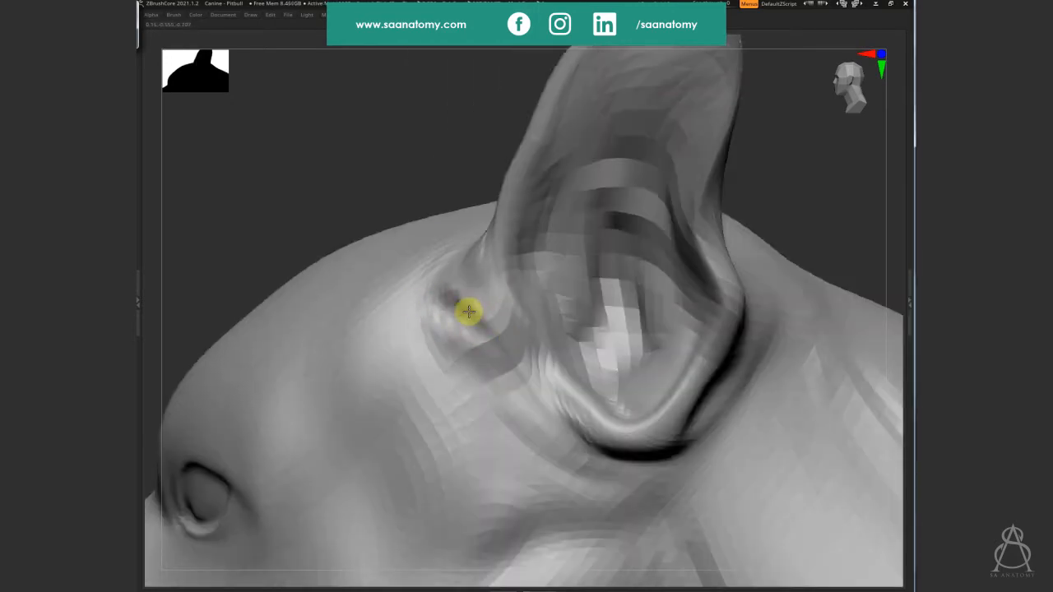
pyautogui.moveTo(463, 329)
pyautogui.mouseDown()
pyautogui.moveTo(452, 313)
pyautogui.moveTo(508, 367)
pyautogui.moveTo(531, 301)
pyautogui.moveTo(541, 216)
pyautogui.mouseUp()
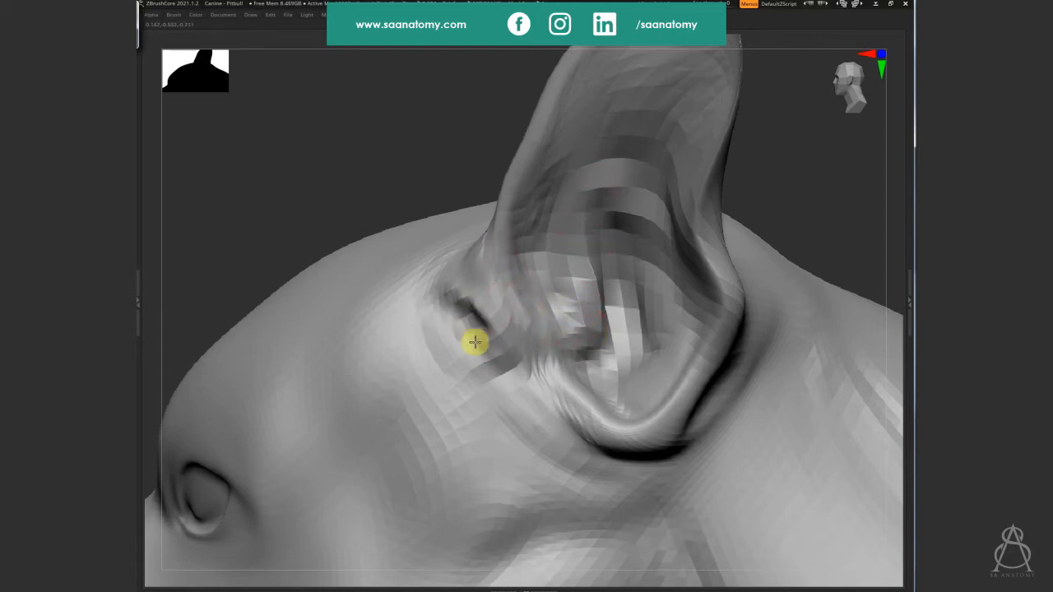
pyautogui.moveTo(450, 406)
pyautogui.mouseDown()
pyautogui.moveTo(440, 435)
pyautogui.moveTo(422, 406)
pyautogui.moveTo(470, 453)
pyautogui.moveTo(535, 437)
pyautogui.moveTo(507, 411)
pyautogui.moveTo(556, 477)
pyautogui.moveTo(562, 447)
pyautogui.moveTo(484, 404)
pyautogui.moveTo(600, 472)
pyautogui.moveTo(517, 465)
pyautogui.moveTo(454, 485)
pyautogui.moveTo(417, 399)
pyautogui.moveTo(449, 406)
pyautogui.moveTo(471, 444)
pyautogui.moveTo(466, 413)
pyautogui.moveTo(557, 416)
pyautogui.moveTo(535, 350)
pyautogui.moveTo(631, 387)
pyautogui.mouseUp()
pyautogui.moveTo(630, 387); pyautogui.dragTo(670, 376, button='right')
# Smooth and refine the rear rim of the ear and the hollow behind it
pyautogui.moveTo(670, 376)
pyautogui.keyDown('shift'); pyautogui.mouseDown()
pyautogui.moveTo(647, 417)
pyautogui.moveTo(678, 345)
pyautogui.mouseUp(); pyautogui.keyUp('shift')
pyautogui.moveTo(678, 345); pyautogui.dragTo(658, 299, button='right')
pyautogui.moveTo(658, 298)
pyautogui.keyDown('shift'); pyautogui.mouseDown()
pyautogui.moveTo(661, 324)
pyautogui.moveTo(686, 337)
pyautogui.moveTo(672, 343)
pyautogui.moveTo(686, 329)
pyautogui.mouseUp(); pyautogui.keyUp('shift')
pyautogui.moveTo(686, 329); pyautogui.dragTo(717, 341, button='right')
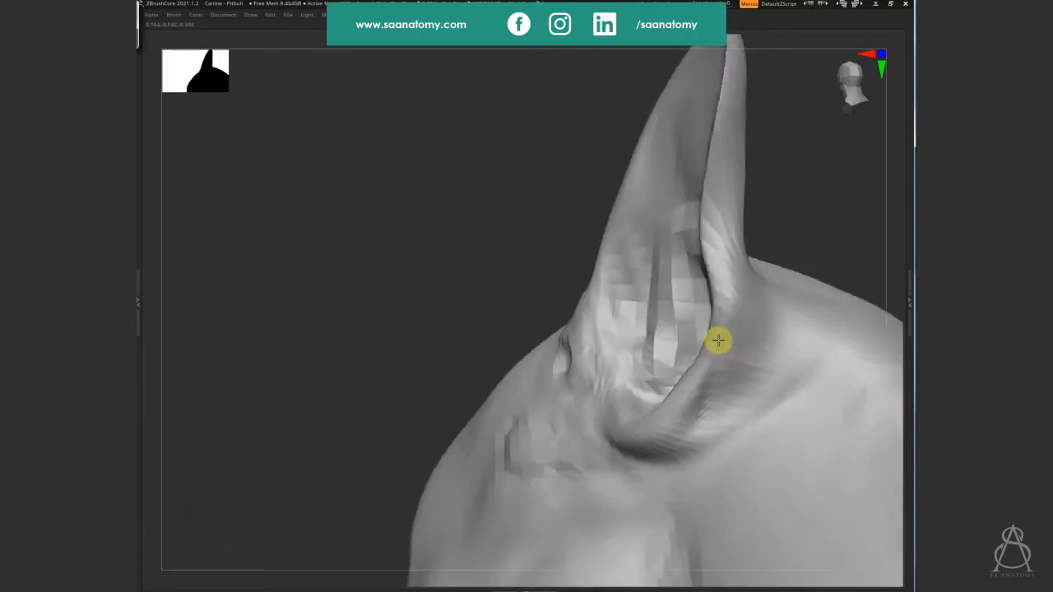
pyautogui.moveTo(716, 340)
pyautogui.keyDown('shift'); pyautogui.mouseDown()
pyautogui.moveTo(639, 449)
pyautogui.moveTo(686, 409)
pyautogui.moveTo(724, 266)
pyautogui.moveTo(737, 308)
pyautogui.mouseUp(); pyautogui.keyUp('shift')
pyautogui.moveTo(733, 376); pyautogui.dragTo(488, 422, button='right')
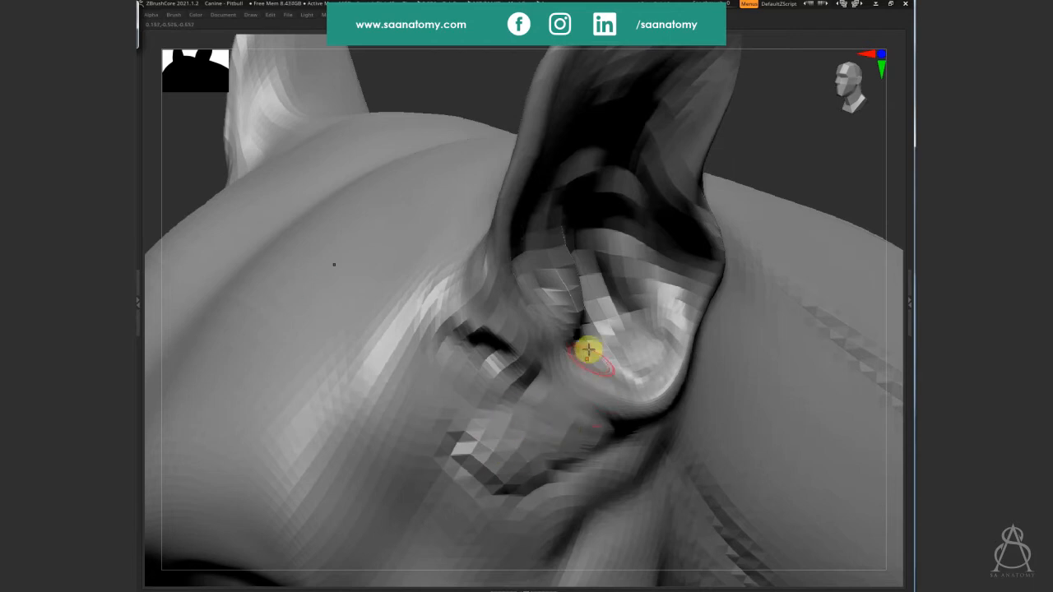
# Sculpt the cheek plane below the eye and the brow above the upper eyelid
pyautogui.moveTo(643, 258)
pyautogui.mouseDown(button='right')
pyautogui.moveTo(638, 244)
pyautogui.moveTo(598, 251)
pyautogui.moveTo(663, 261)
pyautogui.mouseUp(button='right')
pyautogui.moveTo(812, 260); pyautogui.dragTo(833, 253, button='right')
pyautogui.keyDown('ctrl'); pyautogui.moveTo(526, 269); pyautogui.dragTo(529, 331, button='right'); pyautogui.keyUp('ctrl')
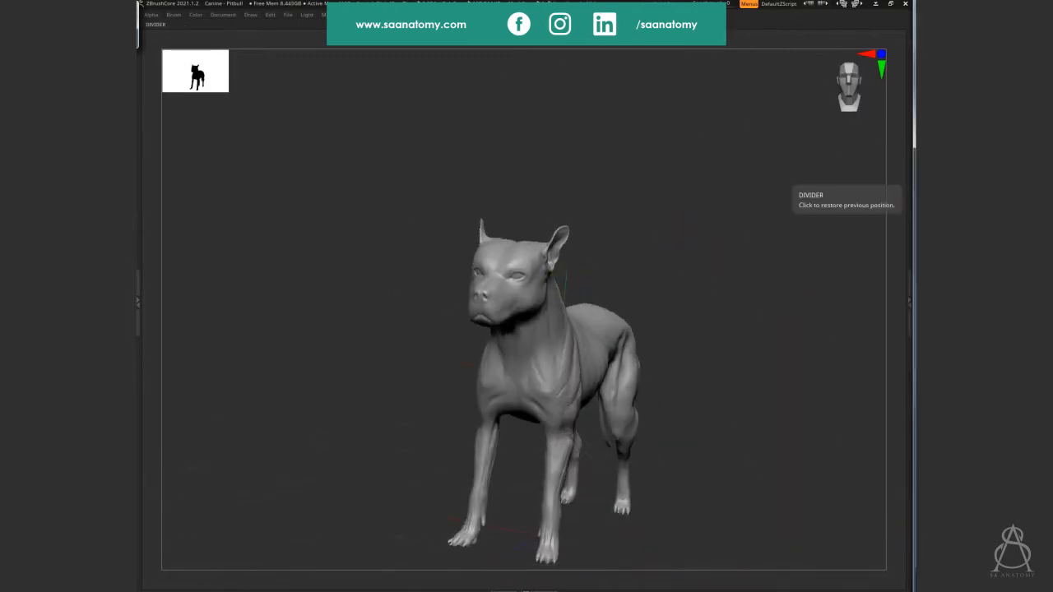
pyautogui.moveTo(715, 338); pyautogui.dragTo(856, 272, button='right')
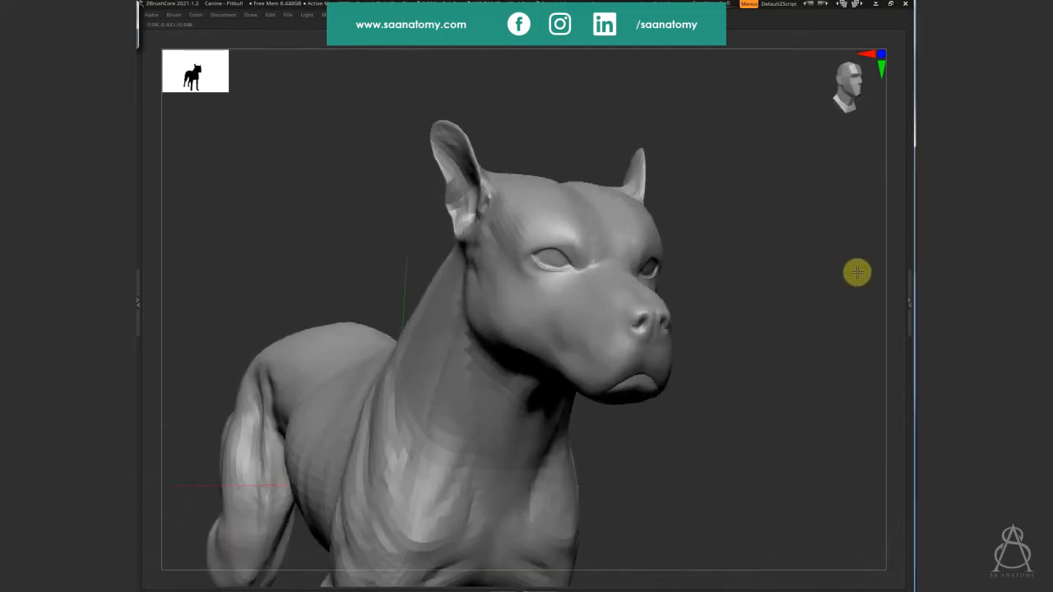
pyautogui.keyDown('ctrl'); pyautogui.moveTo(554, 276); pyautogui.dragTo(516, 256, button='right'); pyautogui.keyUp('ctrl')
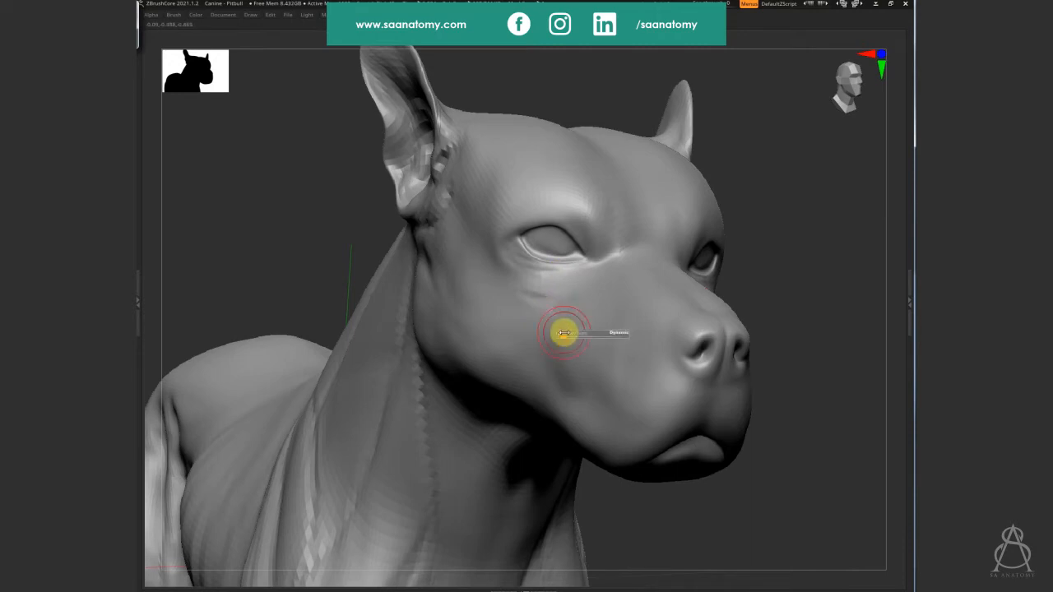
pyautogui.moveTo(557, 309); pyautogui.dragTo(567, 329)
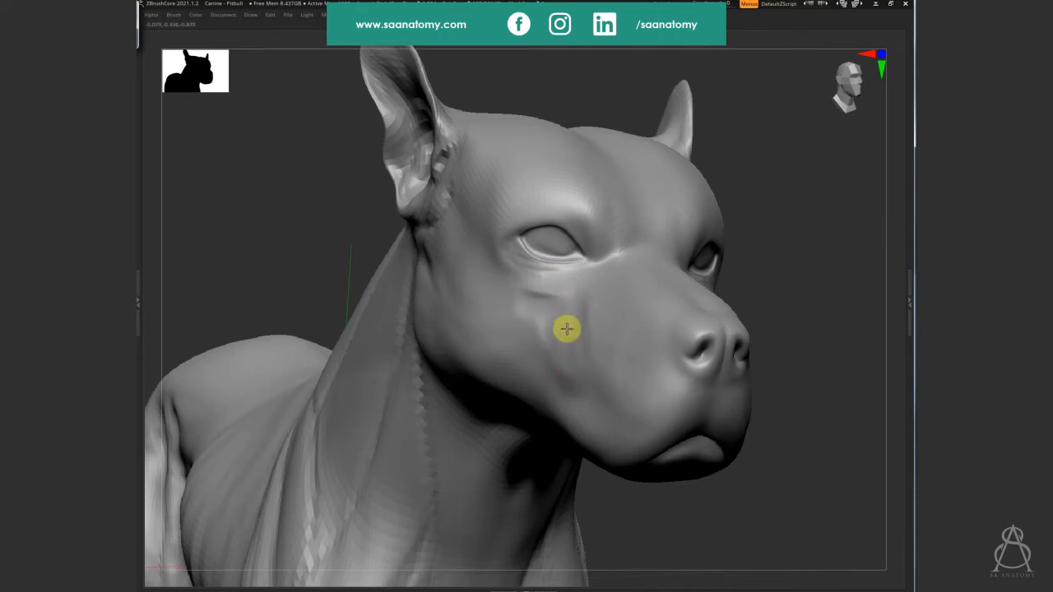
pyautogui.moveTo(513, 266)
pyautogui.mouseDown()
pyautogui.moveTo(541, 294)
pyautogui.moveTo(580, 289)
pyautogui.moveTo(562, 315)
pyautogui.moveTo(589, 346)
pyautogui.moveTo(569, 354)
pyautogui.moveTo(559, 332)
pyautogui.moveTo(576, 308)
pyautogui.moveTo(576, 324)
pyautogui.moveTo(630, 238)
pyautogui.moveTo(506, 216)
pyautogui.moveTo(518, 200)
pyautogui.moveTo(535, 237)
pyautogui.mouseUp()
pyautogui.press('s')
pyautogui.click(538, 293)
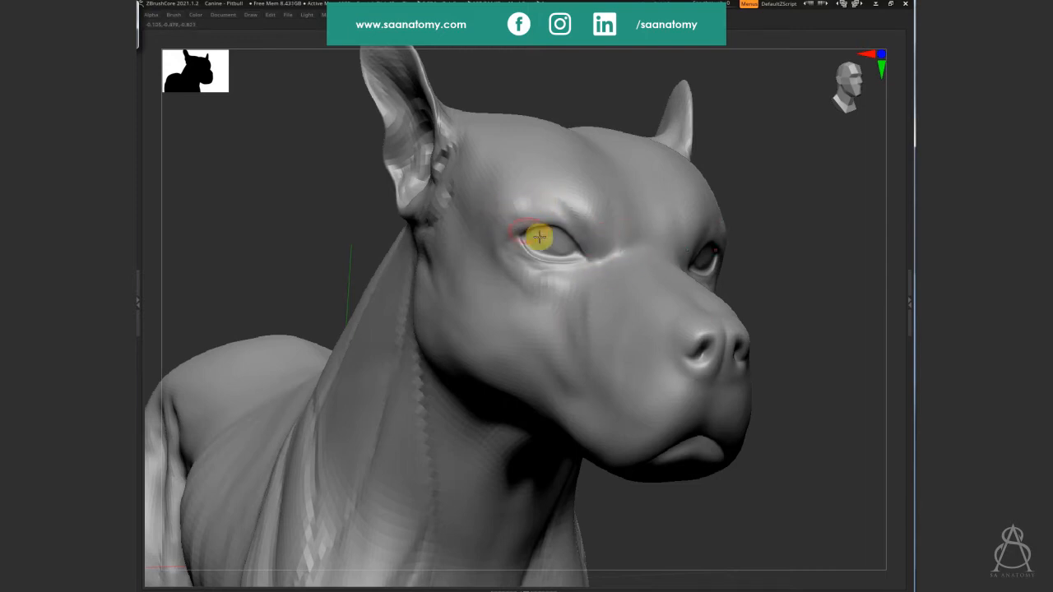
# Round out the eyeball surface and clean up its edge along the eyelids, working from several angles
pyautogui.moveTo(536, 238)
pyautogui.keyDown('alt'); pyautogui.mouseDown(button='right')
pyautogui.moveTo(708, 172)
pyautogui.moveTo(548, 263)
pyautogui.mouseUp(button='right'); pyautogui.keyUp('alt')
pyautogui.moveTo(548, 263)
pyautogui.mouseDown()
pyautogui.moveTo(529, 246)
pyautogui.moveTo(548, 271)
pyautogui.moveTo(578, 268)
pyautogui.moveTo(585, 297)
pyautogui.moveTo(543, 270)
pyautogui.moveTo(503, 275)
pyautogui.moveTo(554, 258)
pyautogui.moveTo(573, 287)
pyautogui.moveTo(597, 258)
pyautogui.moveTo(595, 285)
pyautogui.moveTo(600, 265)
pyautogui.moveTo(609, 284)
pyautogui.moveTo(538, 266)
pyautogui.moveTo(570, 260)
pyautogui.moveTo(563, 251)
pyautogui.moveTo(600, 297)
pyautogui.moveTo(548, 290)
pyautogui.mouseUp()
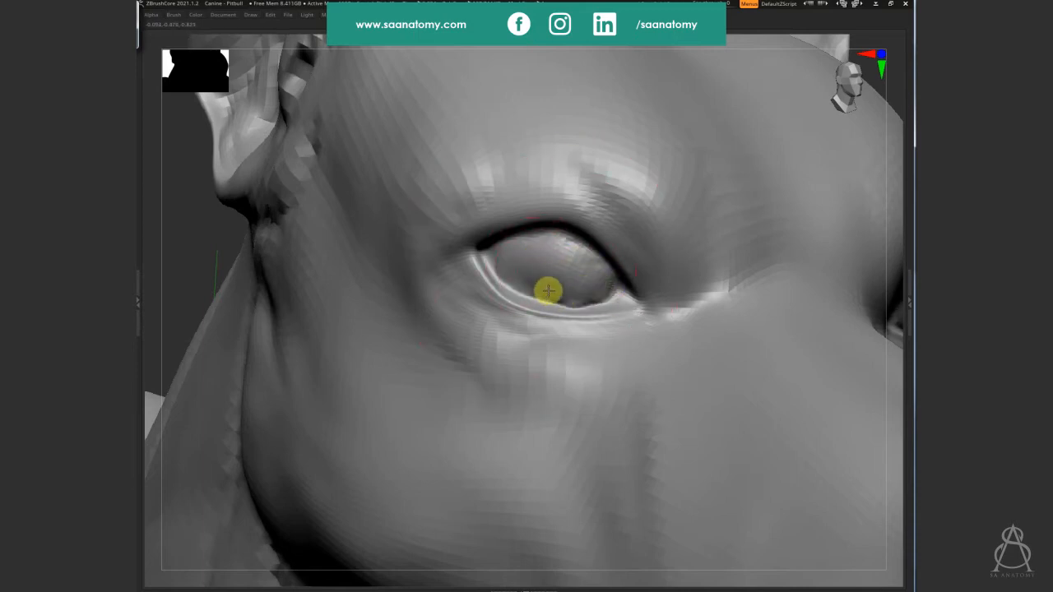
pyautogui.moveTo(518, 253); pyautogui.dragTo(522, 245)
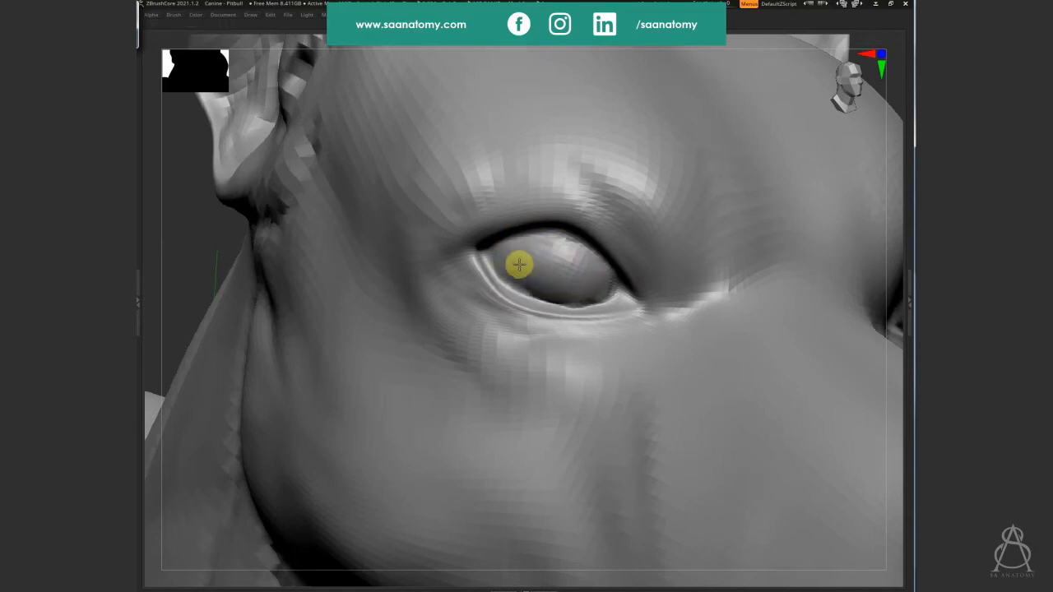
pyautogui.moveTo(513, 269); pyautogui.dragTo(514, 278)
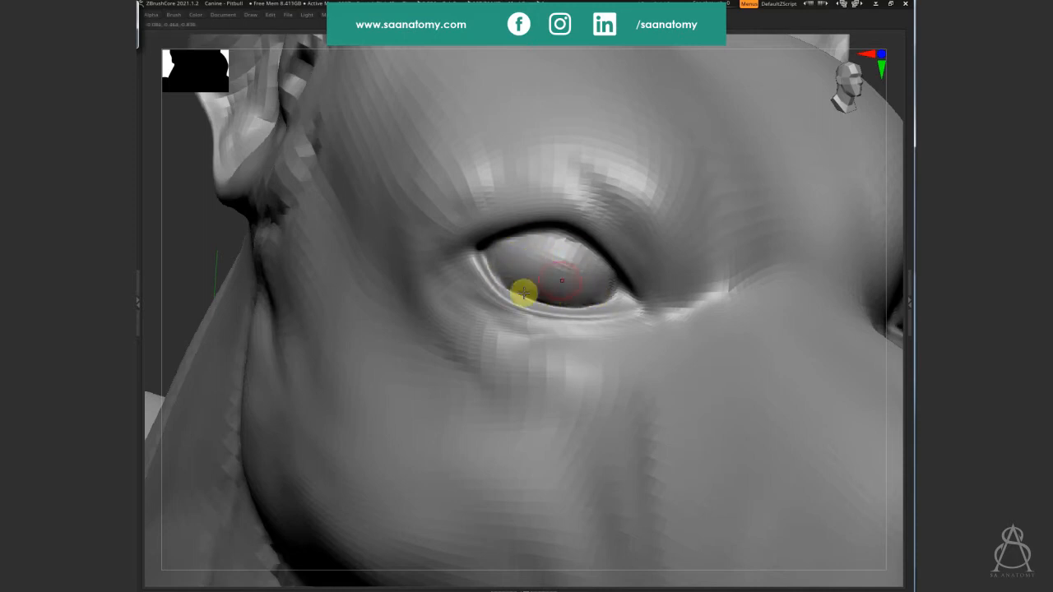
pyautogui.moveTo(572, 250); pyautogui.dragTo(600, 275, button='right')
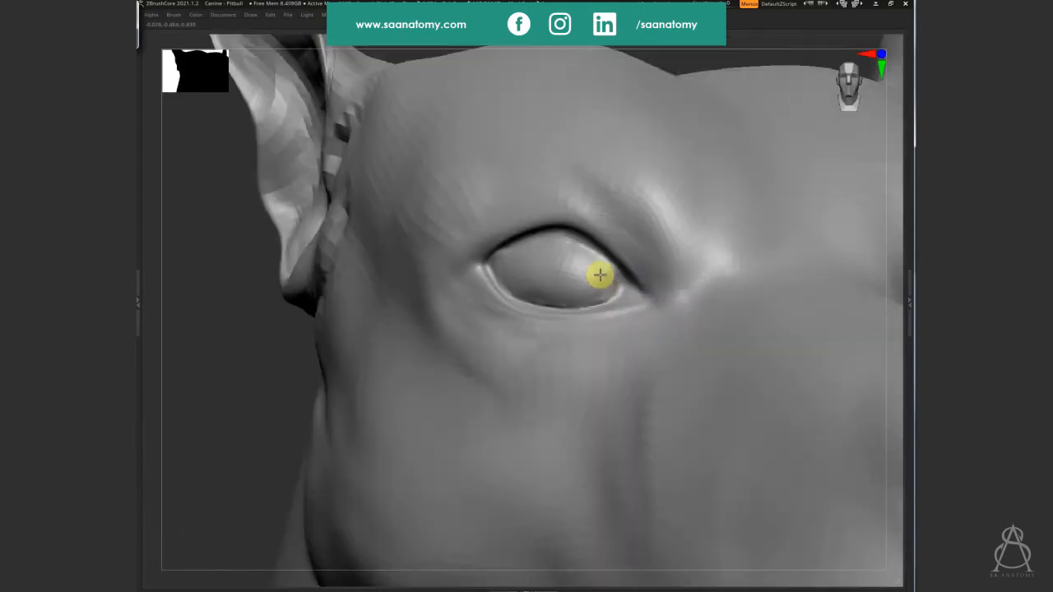
pyautogui.moveTo(518, 253); pyautogui.dragTo(581, 252, button='right')
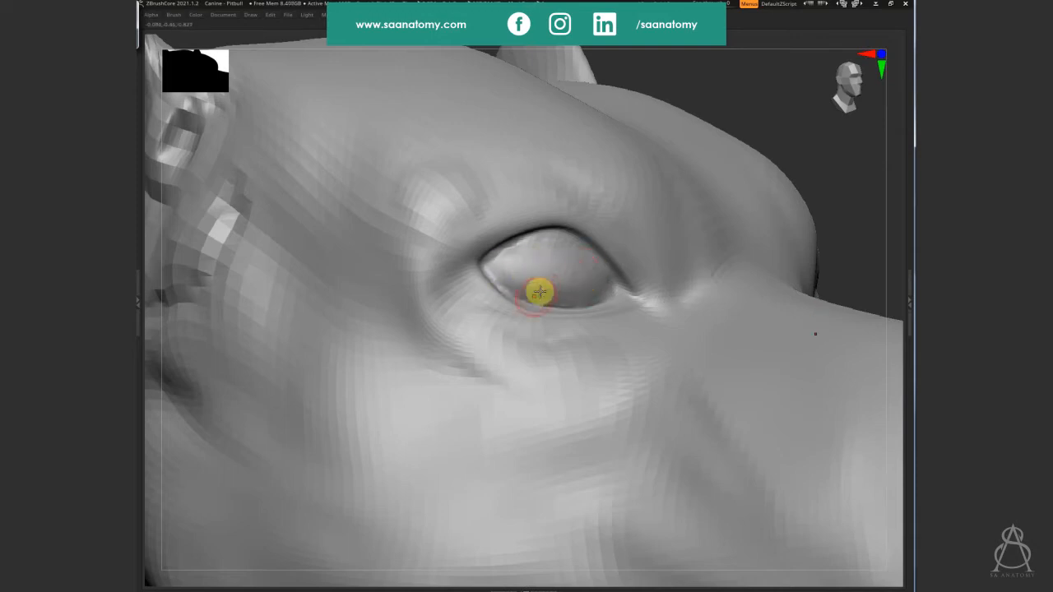
pyautogui.moveTo(538, 292)
pyautogui.mouseDown()
pyautogui.moveTo(562, 263)
pyautogui.moveTo(568, 272)
pyautogui.moveTo(552, 293)
pyautogui.mouseUp()
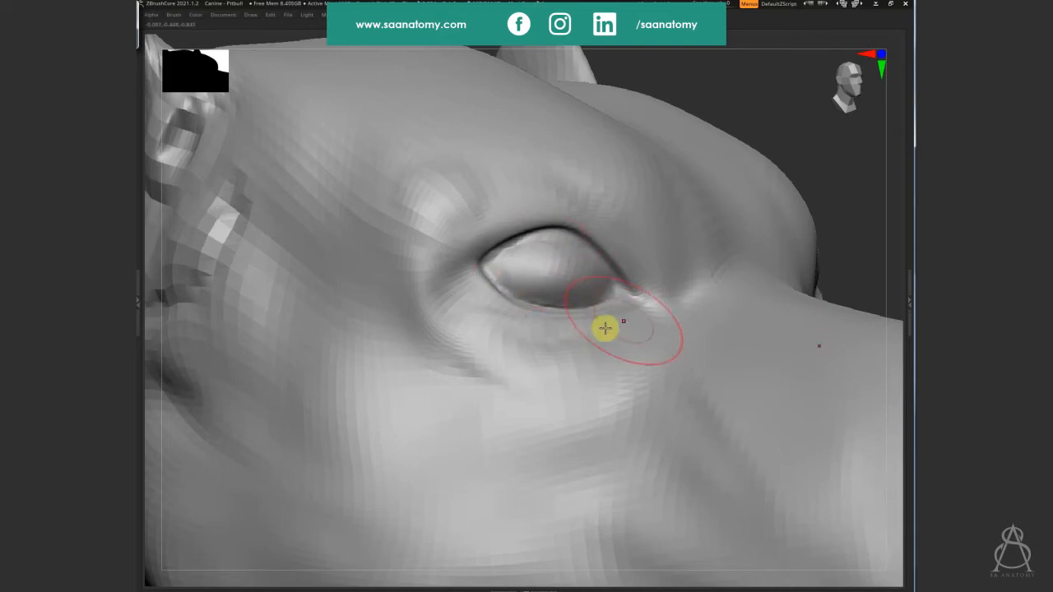
pyautogui.moveTo(605, 328); pyautogui.dragTo(562, 281, button='right')
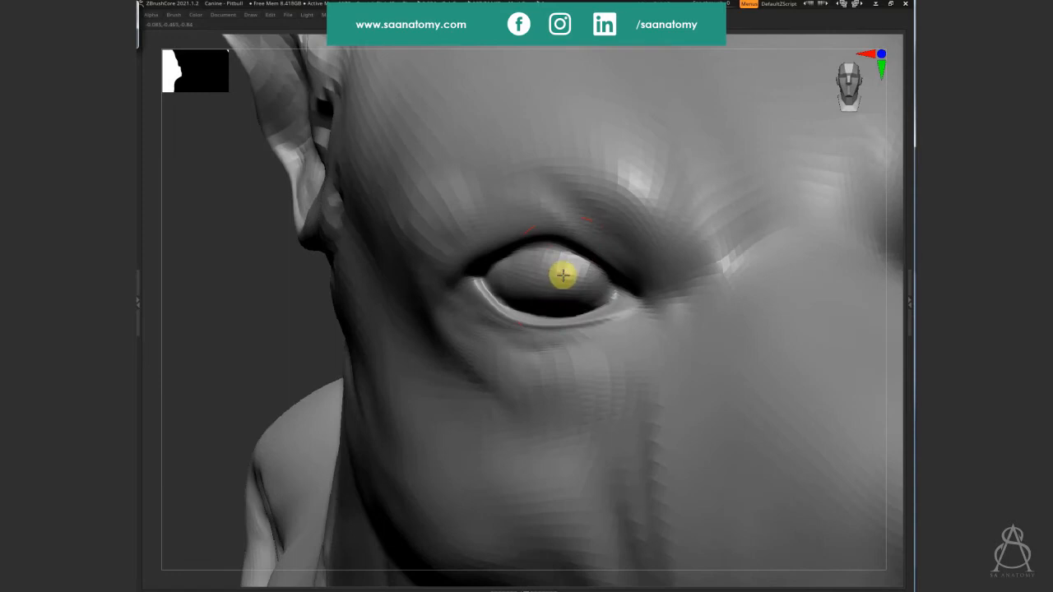
pyautogui.press('s')
pyautogui.moveTo(557, 285); pyautogui.dragTo(565, 285)
# Shape the skin below the lower eyelid and around the outer corner of the eye
pyautogui.moveTo(575, 287); pyautogui.dragTo(499, 247, button='right')
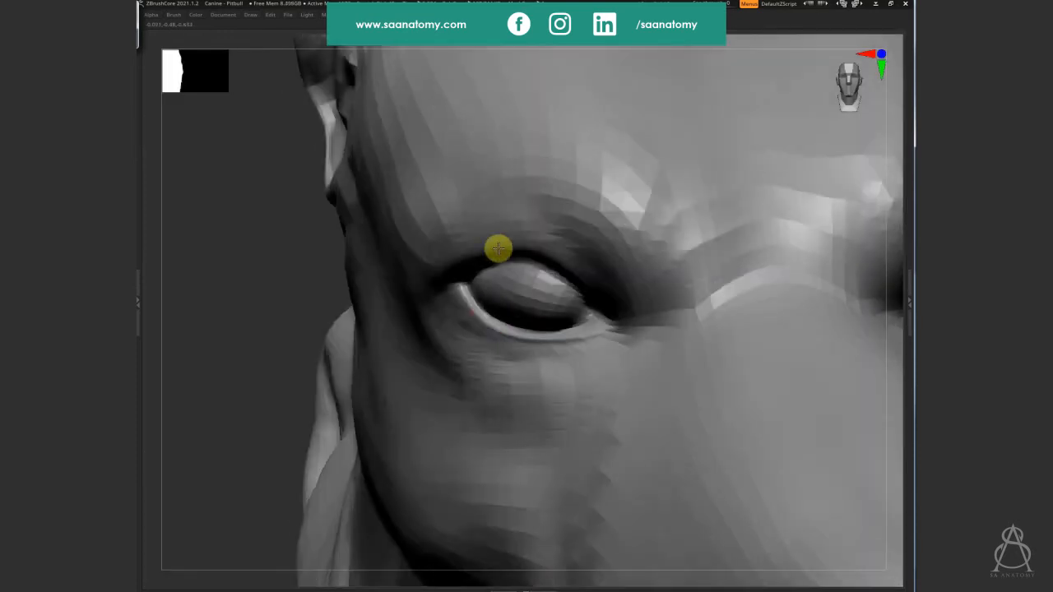
pyautogui.press('space')
pyautogui.press('space')
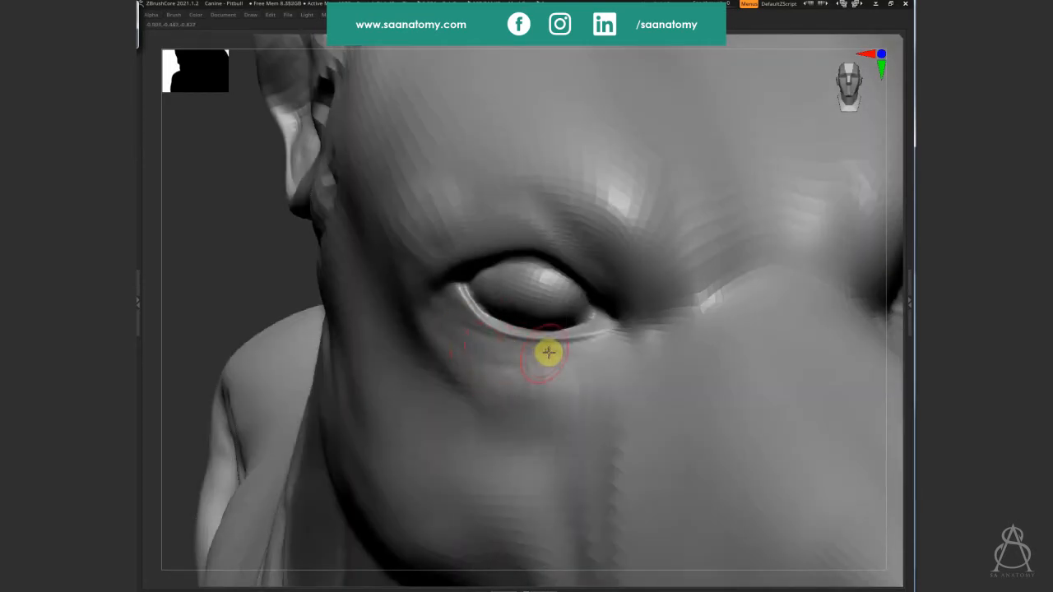
pyautogui.moveTo(437, 331); pyautogui.dragTo(466, 357)
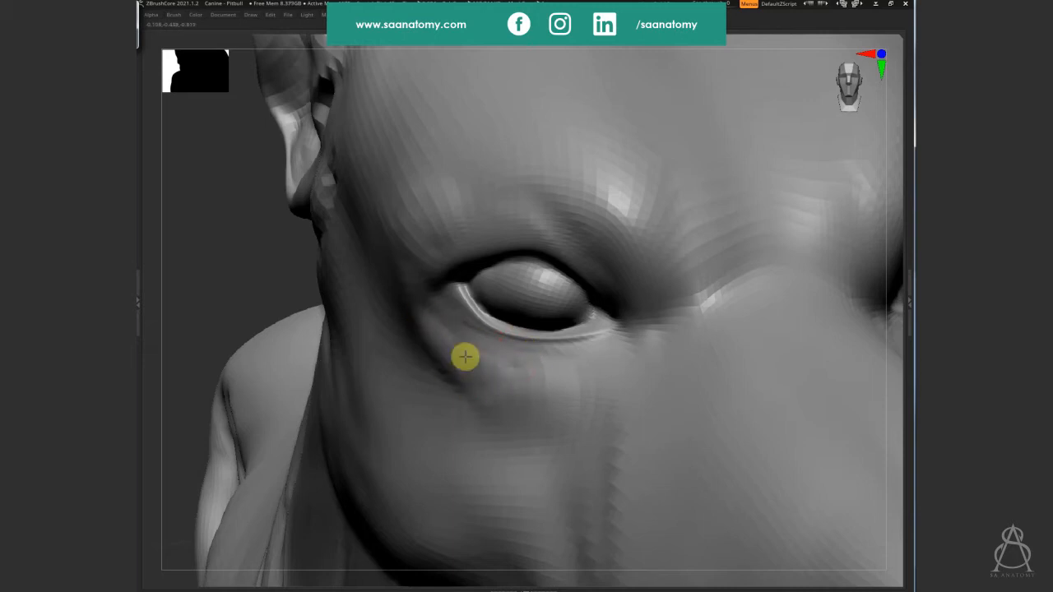
# Build up and smooth the skin fold below the lower eyelid toward the inner corner of the eye
pyautogui.moveTo(572, 410); pyautogui.dragTo(567, 412)
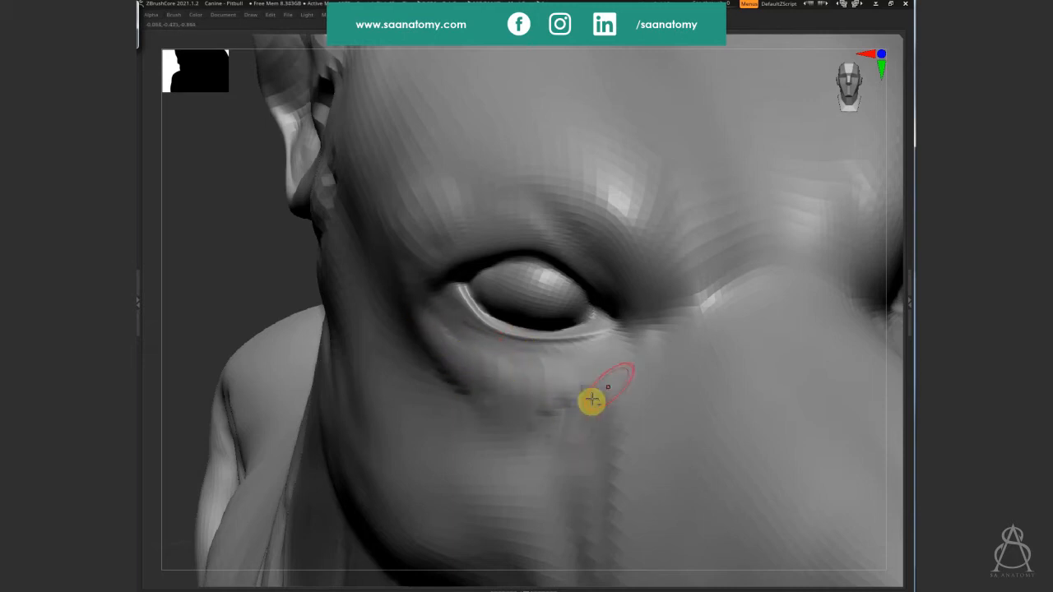
pyautogui.moveTo(548, 336)
pyautogui.mouseDown(button='right')
pyautogui.moveTo(571, 271)
pyautogui.moveTo(548, 304)
pyautogui.mouseUp(button='right')
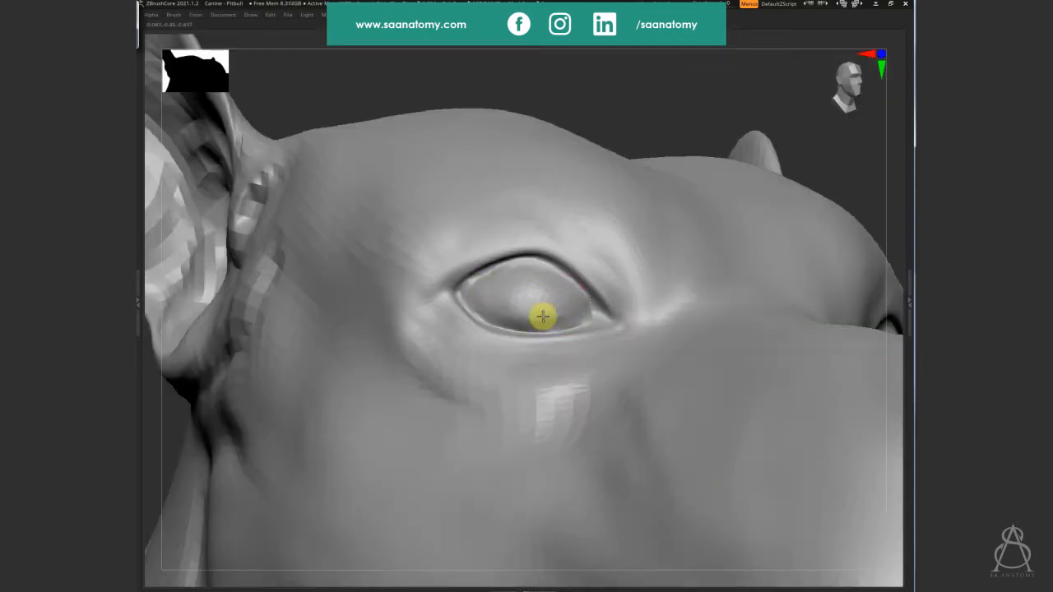
pyautogui.moveTo(549, 319)
pyautogui.mouseDown(button='right')
pyautogui.moveTo(557, 329)
pyautogui.moveTo(557, 292)
pyautogui.mouseUp(button='right')
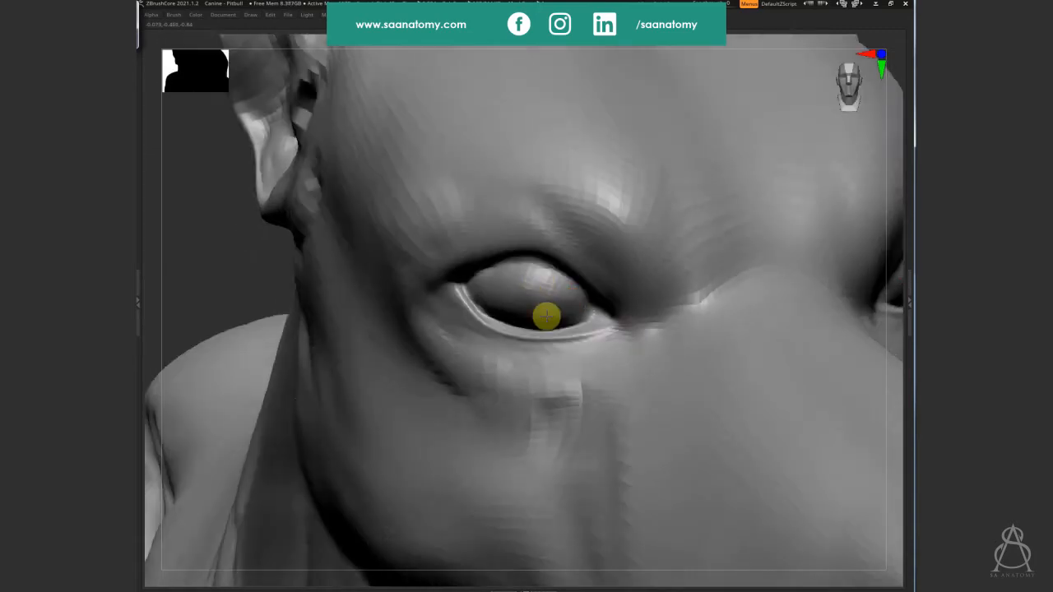
pyautogui.moveTo(586, 390)
pyautogui.mouseDown()
pyautogui.moveTo(505, 377)
pyautogui.moveTo(578, 373)
pyautogui.moveTo(485, 397)
pyautogui.moveTo(522, 409)
pyautogui.moveTo(528, 386)
pyautogui.moveTo(583, 386)
pyautogui.moveTo(579, 423)
pyautogui.moveTo(588, 399)
pyautogui.mouseUp()
pyautogui.moveTo(514, 398)
pyautogui.keyDown('ctrl'); pyautogui.mouseDown(button='right')
pyautogui.moveTo(500, 398)
pyautogui.moveTo(560, 285)
pyautogui.moveTo(735, 326)
pyautogui.mouseUp(button='right'); pyautogui.keyUp('ctrl')
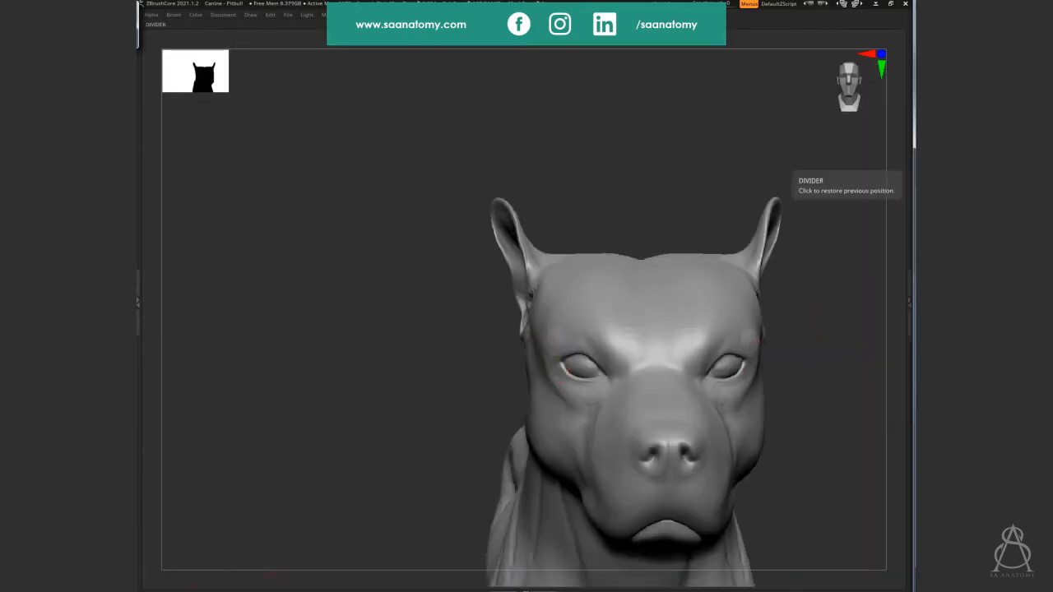
# Carve a crease above the upper eyelid, running from the outer corner toward the inner brow
pyautogui.moveTo(585, 331); pyautogui.dragTo(545, 350, button='right')
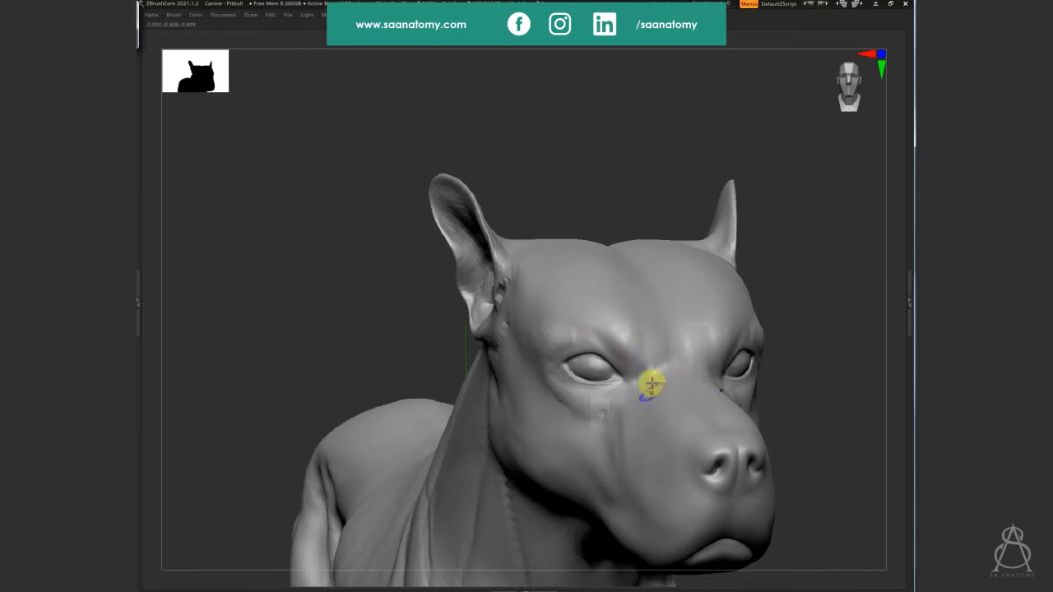
pyautogui.moveTo(599, 336); pyautogui.dragTo(529, 349, button='right')
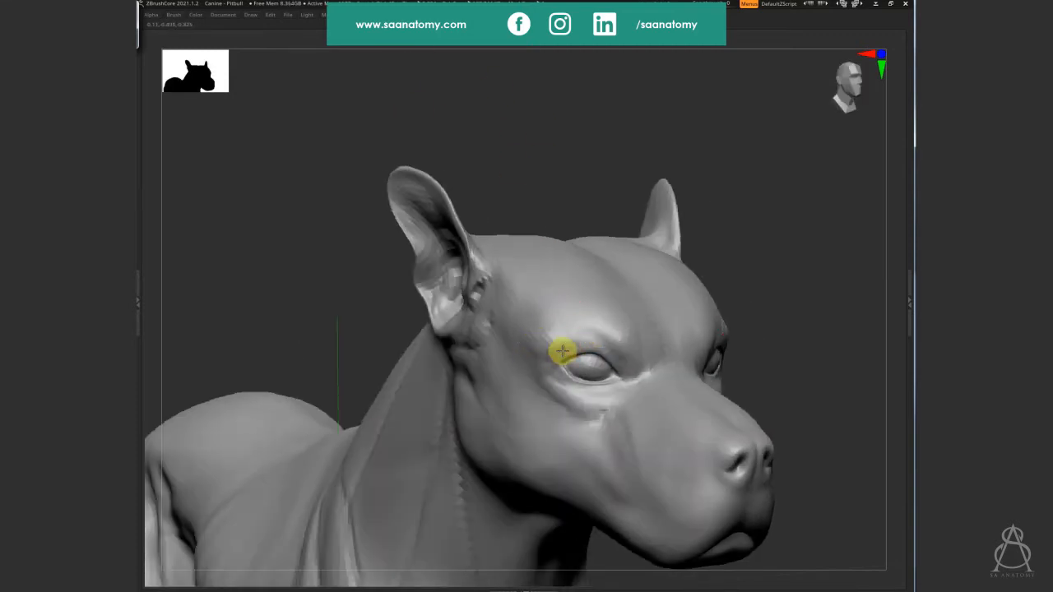
pyautogui.moveTo(631, 381); pyautogui.dragTo(547, 297, button='right')
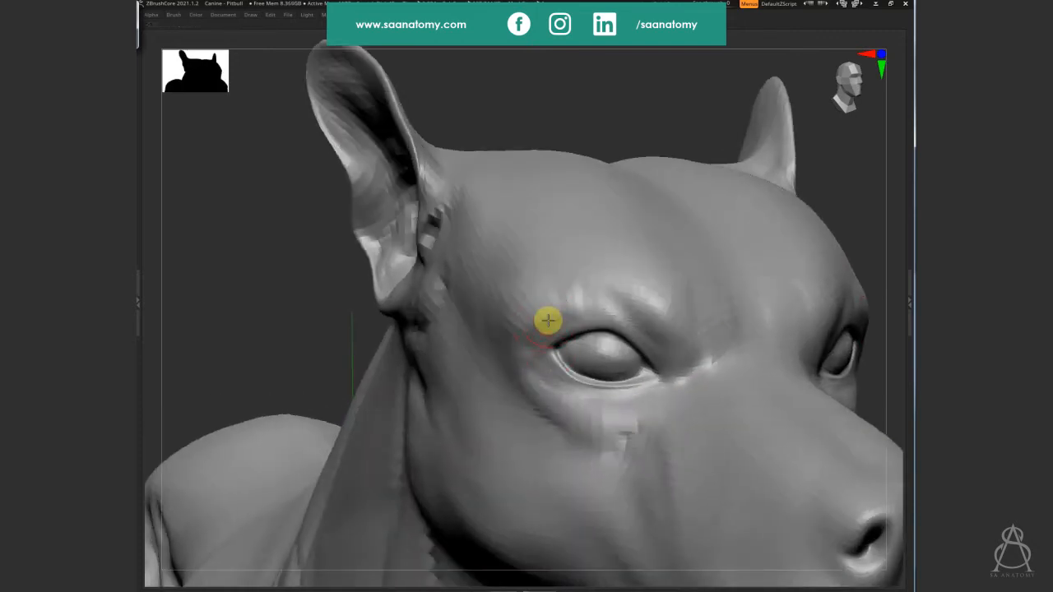
pyautogui.moveTo(548, 320)
pyautogui.mouseDown()
pyautogui.moveTo(532, 357)
pyautogui.moveTo(548, 351)
pyautogui.moveTo(562, 393)
pyautogui.moveTo(623, 322)
pyautogui.moveTo(655, 322)
pyautogui.moveTo(618, 319)
pyautogui.mouseUp()
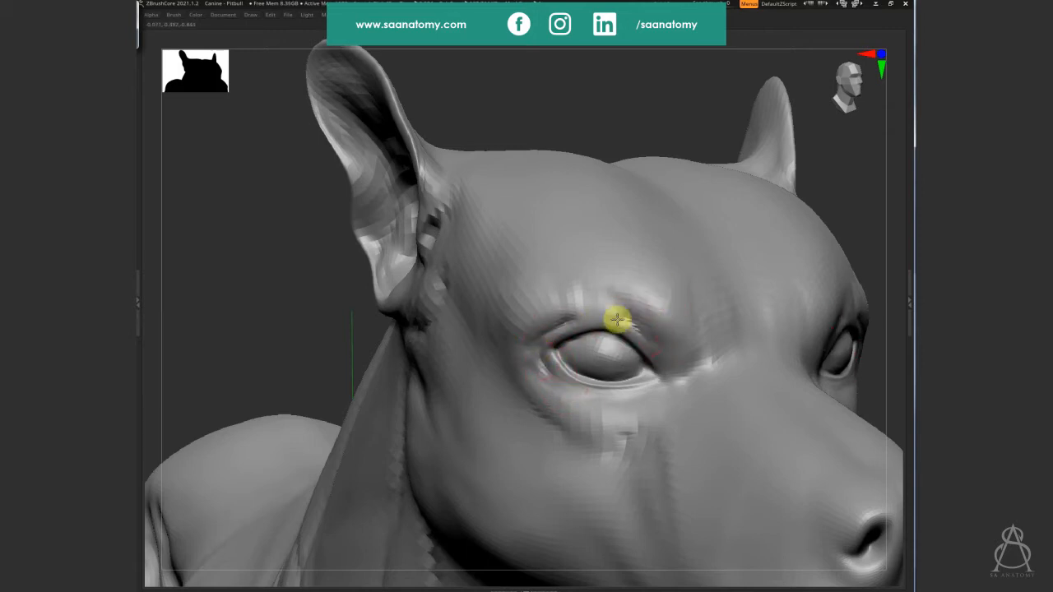
# Refine the eyeball edge at the inner corner of the eye and along the upper eyelid rim
pyautogui.moveTo(750, 313)
pyautogui.keyDown('ctrl'); pyautogui.mouseDown(button='right')
pyautogui.moveTo(639, 371)
pyautogui.moveTo(631, 362)
pyautogui.mouseUp(button='right'); pyautogui.keyUp('ctrl')
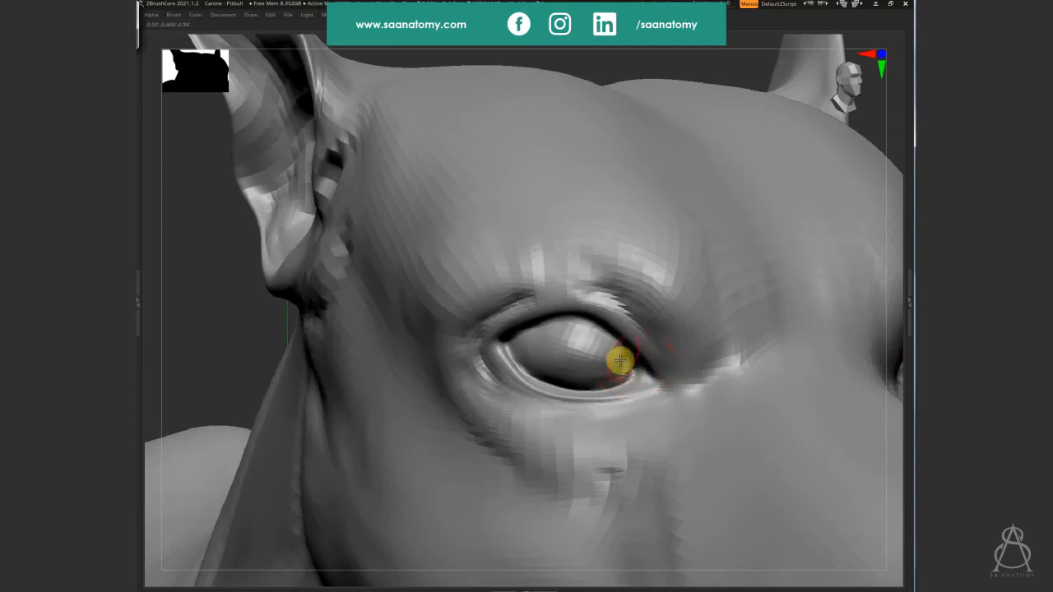
pyautogui.moveTo(580, 367)
pyautogui.mouseDown()
pyautogui.moveTo(571, 354)
pyautogui.moveTo(569, 368)
pyautogui.moveTo(636, 361)
pyautogui.mouseUp()
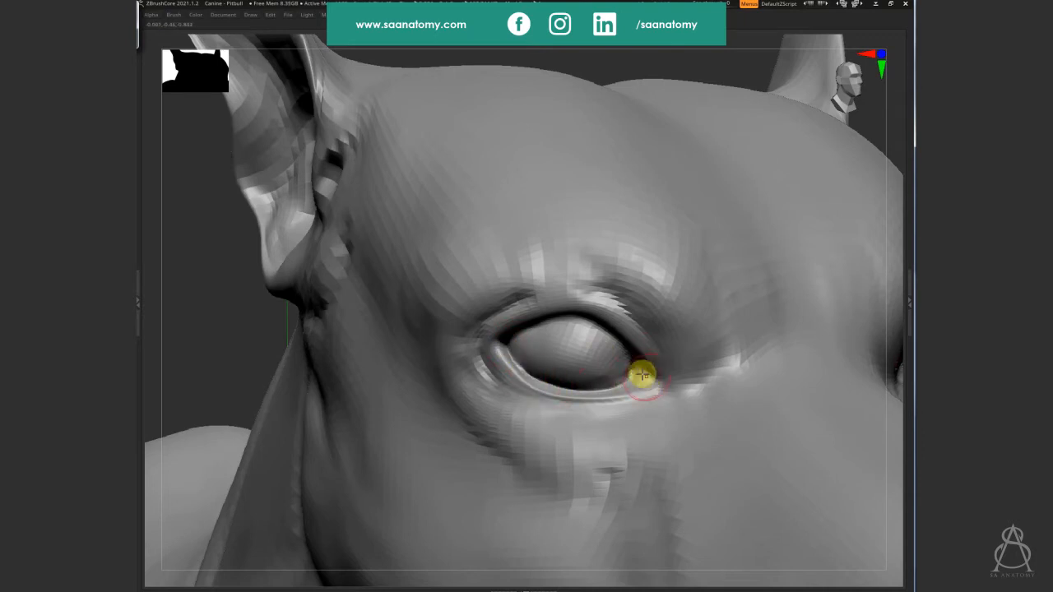
pyautogui.moveTo(564, 329); pyautogui.dragTo(601, 327, button='right')
pyautogui.moveTo(570, 312); pyautogui.dragTo(531, 332)
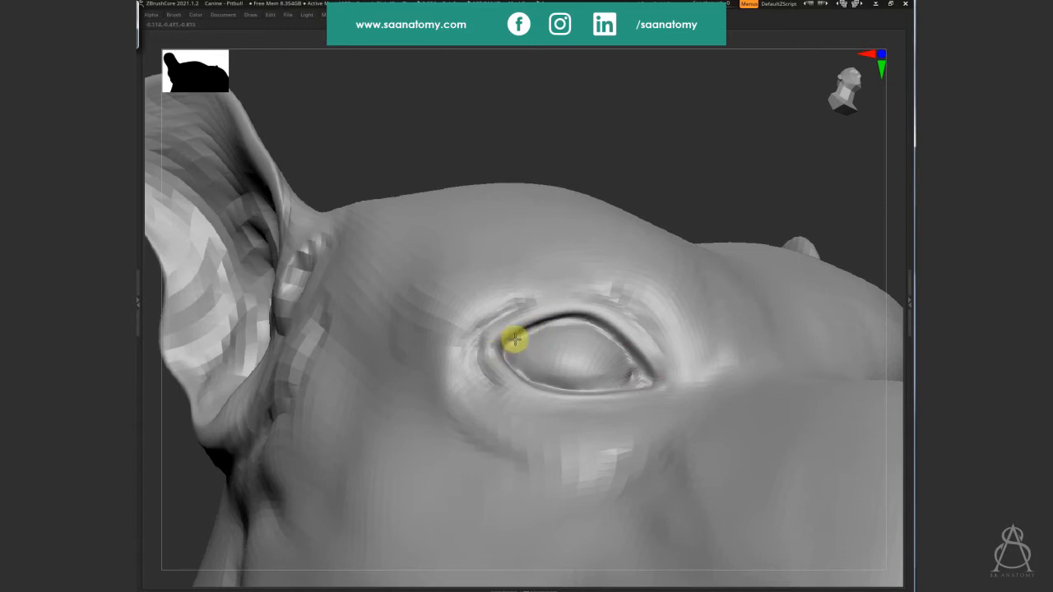
pyautogui.moveTo(514, 339)
pyautogui.mouseDown(button='right')
pyautogui.moveTo(571, 369)
pyautogui.moveTo(620, 353)
pyautogui.moveTo(398, 332)
pyautogui.moveTo(432, 353)
pyautogui.moveTo(762, 307)
pyautogui.moveTo(776, 329)
pyautogui.moveTo(797, 321)
pyautogui.moveTo(651, 426)
pyautogui.moveTo(839, 250)
pyautogui.moveTo(570, 283)
pyautogui.moveTo(664, 261)
pyautogui.moveTo(592, 294)
pyautogui.moveTo(579, 282)
pyautogui.mouseUp(button='right')
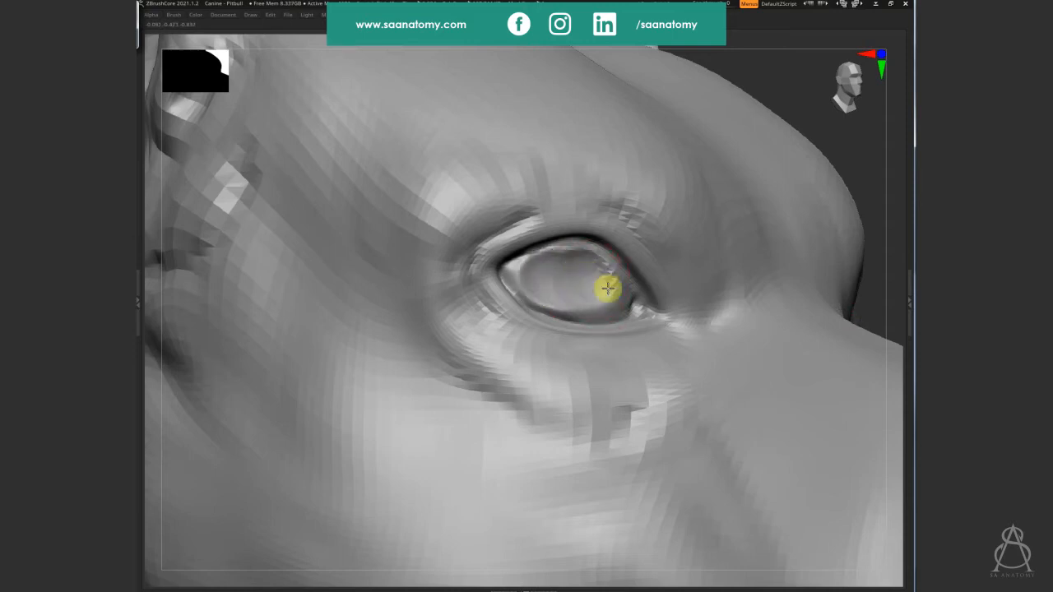
# Push the eyeball surface back into the socket on a lower subdivision level and smooth it behind the lower eyelid
pyautogui.moveTo(594, 276); pyautogui.dragTo(571, 272, button='right')
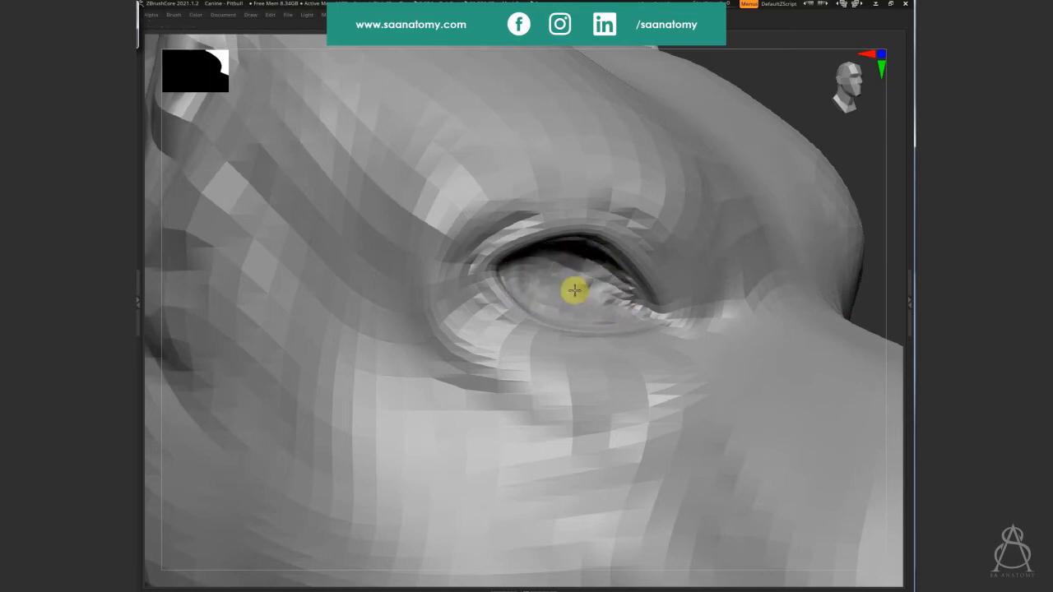
pyautogui.moveTo(574, 290)
pyautogui.mouseDown(button='right')
pyautogui.moveTo(548, 287)
pyautogui.moveTo(571, 297)
pyautogui.mouseUp(button='right')
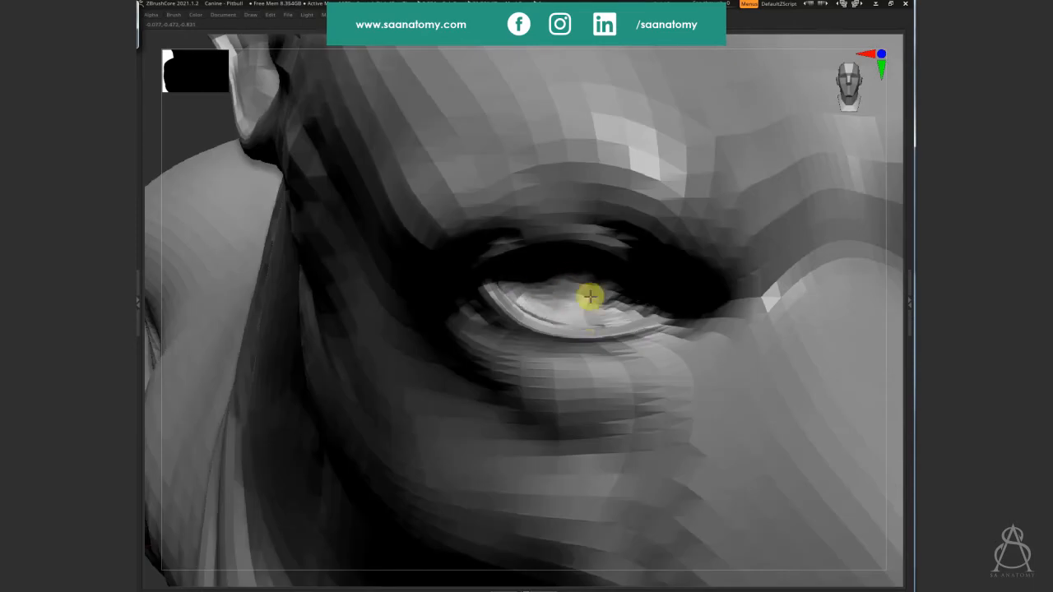
pyautogui.moveTo(563, 283); pyautogui.dragTo(537, 255, button='right')
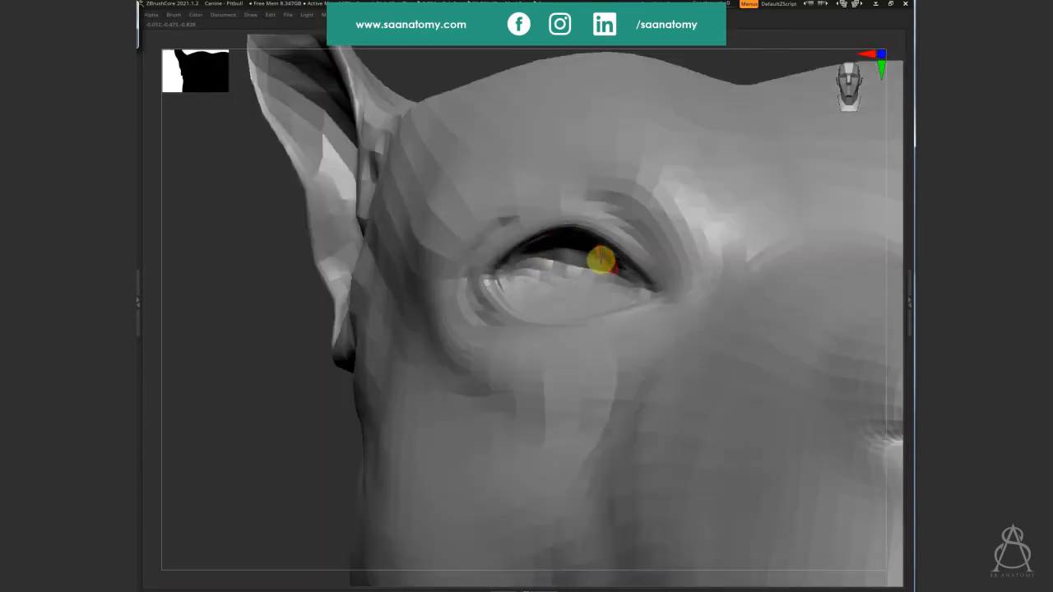
pyautogui.moveTo(585, 297); pyautogui.dragTo(550, 288)
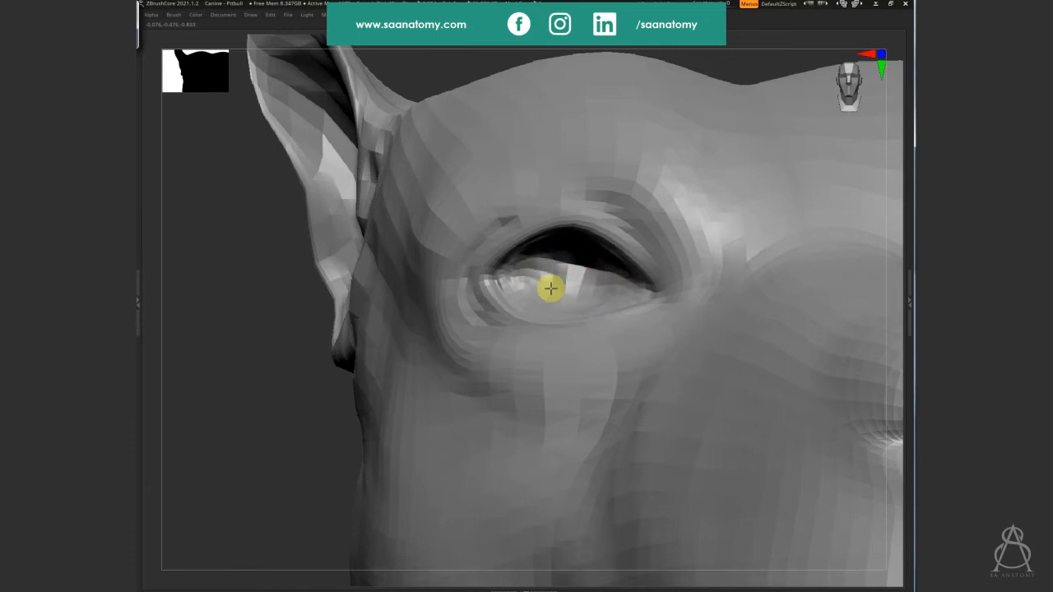
pyautogui.moveTo(586, 331); pyautogui.dragTo(616, 294, button='right')
pyautogui.moveTo(616, 294); pyautogui.dragTo(523, 299)
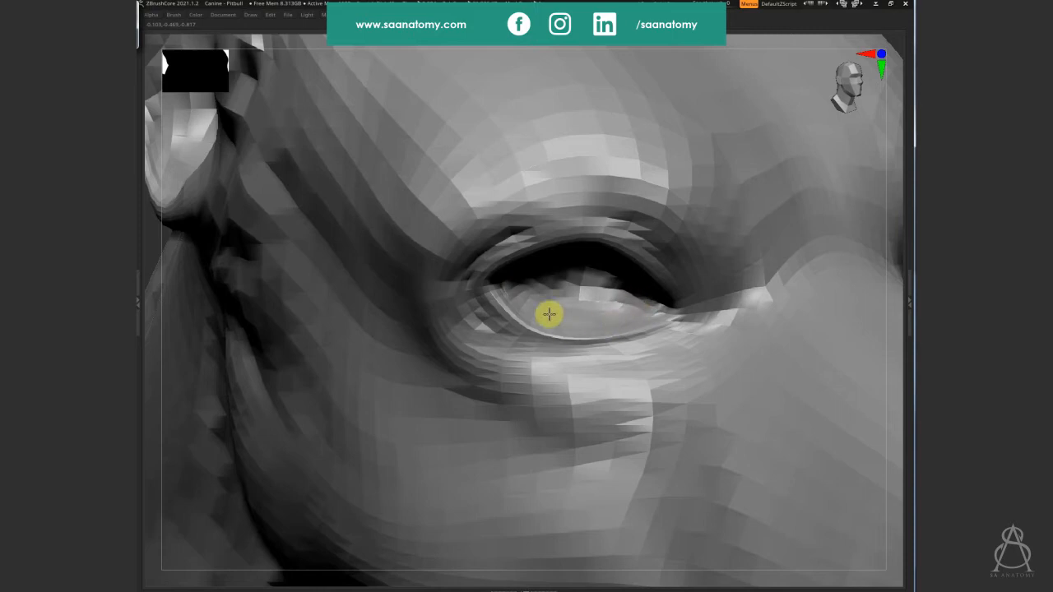
# Even out the recessed surface inside the eye opening along the lower lid, working from below and from the side
pyautogui.moveTo(614, 327); pyautogui.dragTo(582, 342, button='right')
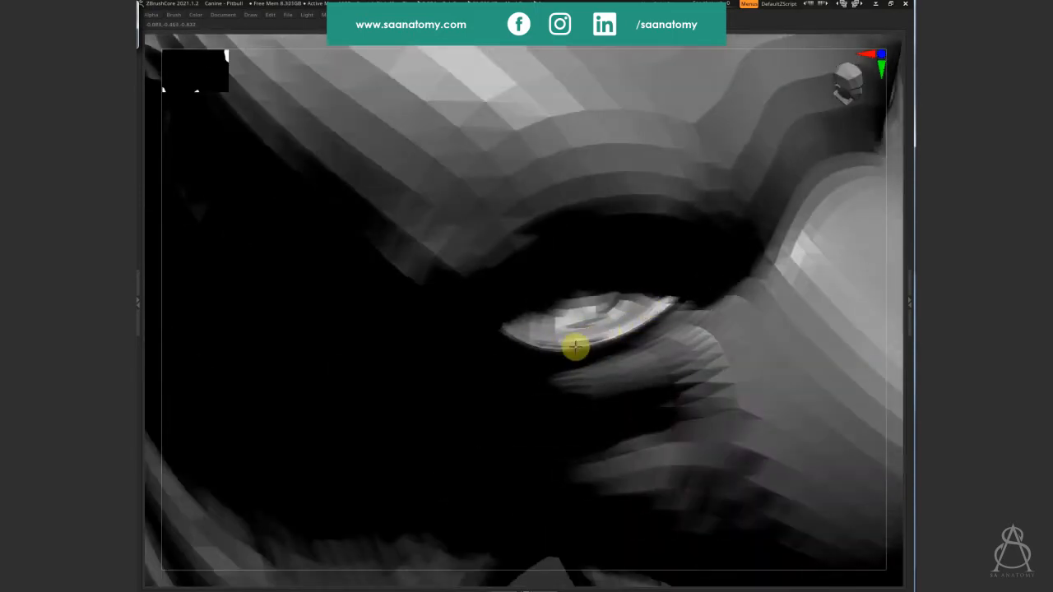
pyautogui.moveTo(564, 242); pyautogui.dragTo(476, 357, button='right')
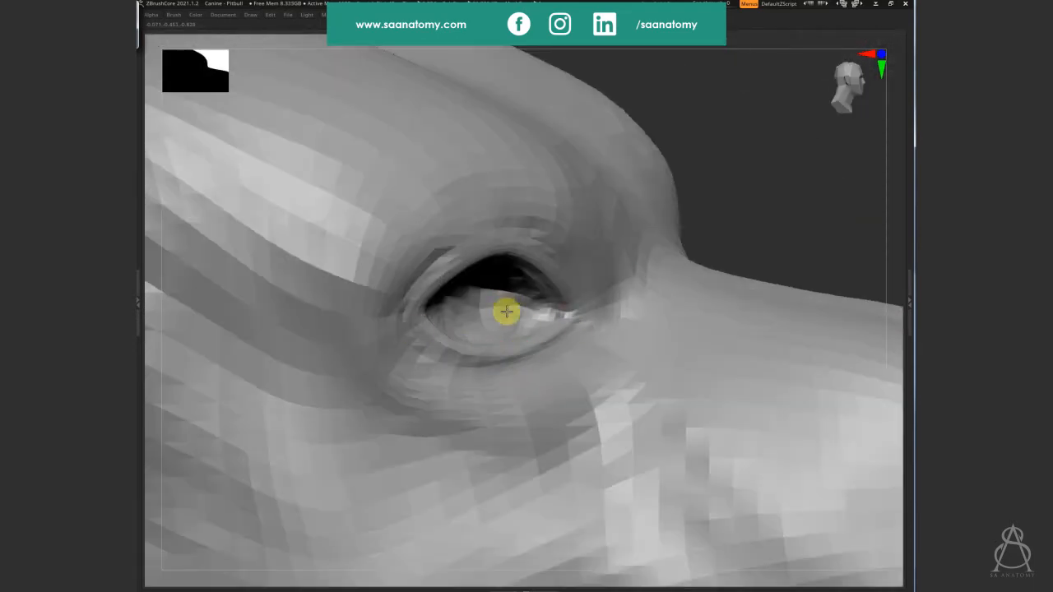
pyautogui.moveTo(483, 309); pyautogui.dragTo(444, 335, button='right')
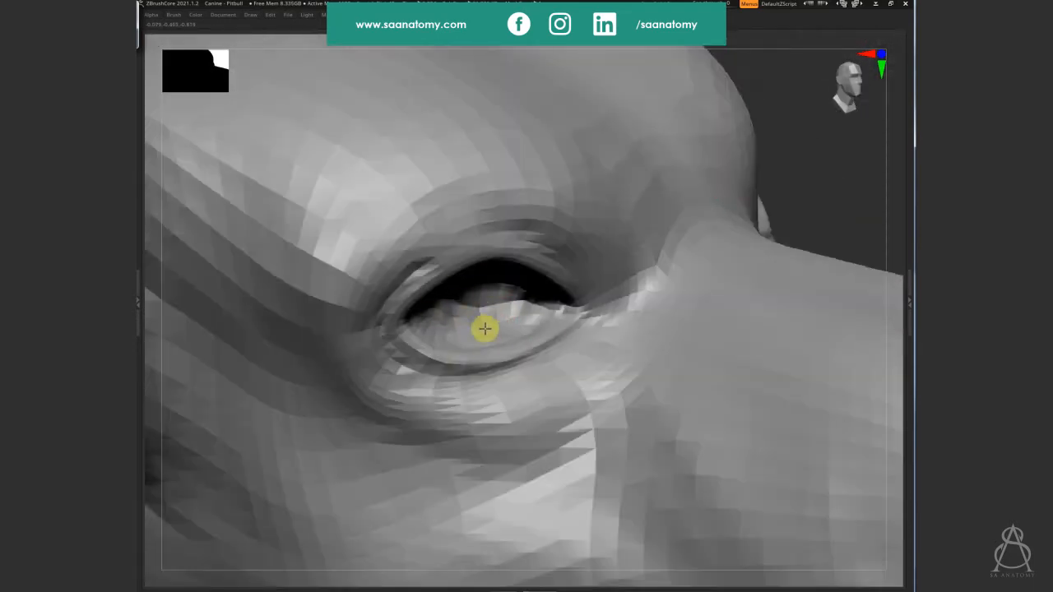
pyautogui.moveTo(523, 306); pyautogui.dragTo(463, 208, button='right')
# Reshape the ear's outer silhouette, pulling in the lower lobe and adjusting the outer rim up to the tip
pyautogui.moveTo(463, 207)
pyautogui.mouseDown()
pyautogui.moveTo(406, 110)
pyautogui.moveTo(475, 103)
pyautogui.moveTo(427, 133)
pyautogui.moveTo(524, 195)
pyautogui.mouseUp()
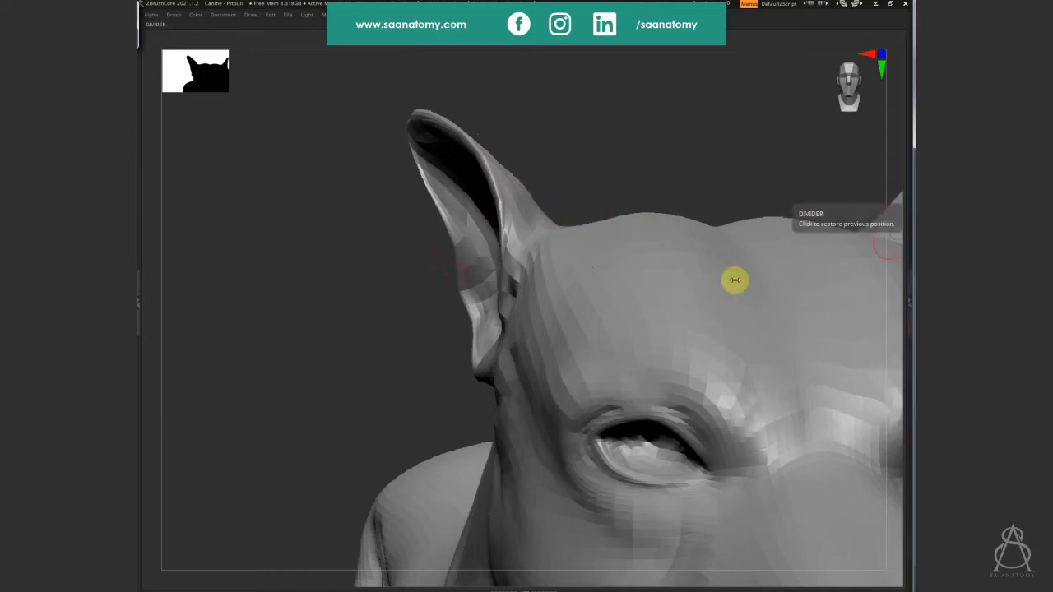
pyautogui.moveTo(470, 363)
pyautogui.mouseDown()
pyautogui.moveTo(452, 353)
pyautogui.moveTo(496, 252)
pyautogui.mouseUp()
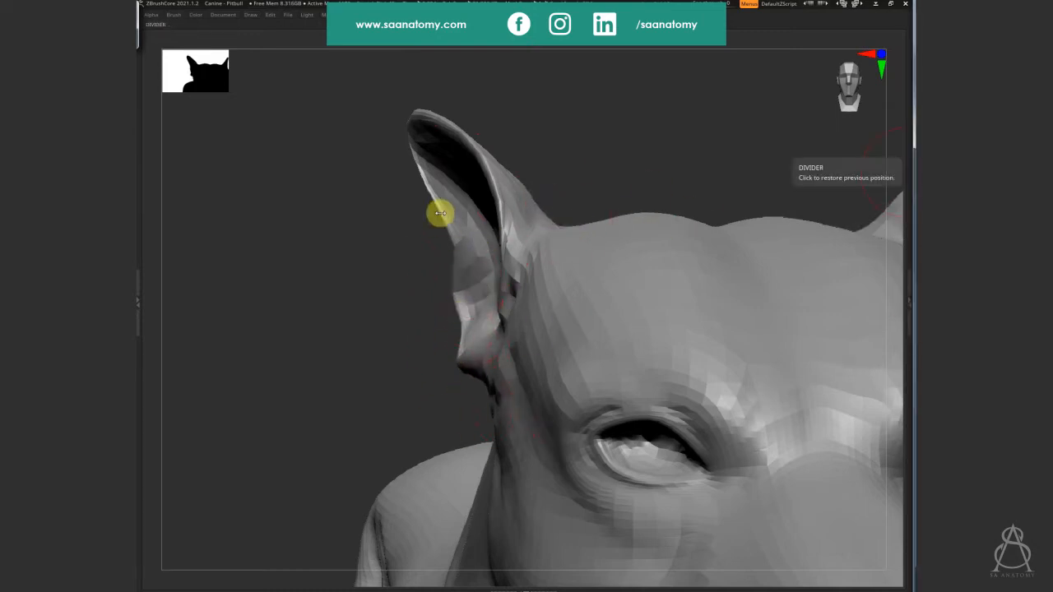
pyautogui.moveTo(470, 188)
pyautogui.mouseDown(button='right')
pyautogui.moveTo(489, 175)
pyautogui.moveTo(439, 212)
pyautogui.mouseUp(button='right')
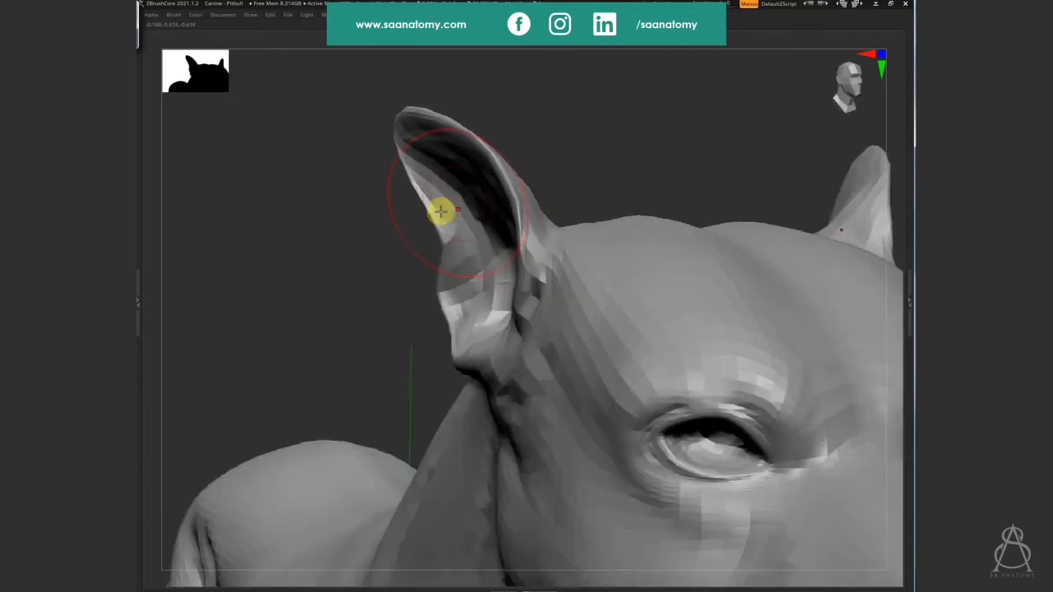
pyautogui.moveTo(414, 197)
pyautogui.mouseDown()
pyautogui.moveTo(385, 216)
pyautogui.moveTo(402, 183)
pyautogui.moveTo(400, 124)
pyautogui.mouseUp()
# Shape the inner hollow of the ear and the base of its front rim
pyautogui.moveTo(468, 225); pyautogui.dragTo(437, 246, button='right')
pyautogui.moveTo(437, 246)
pyautogui.mouseDown()
pyautogui.moveTo(453, 304)
pyautogui.moveTo(501, 317)
pyautogui.moveTo(504, 338)
pyautogui.moveTo(461, 305)
pyautogui.moveTo(565, 255)
pyautogui.moveTo(512, 265)
pyautogui.mouseUp()
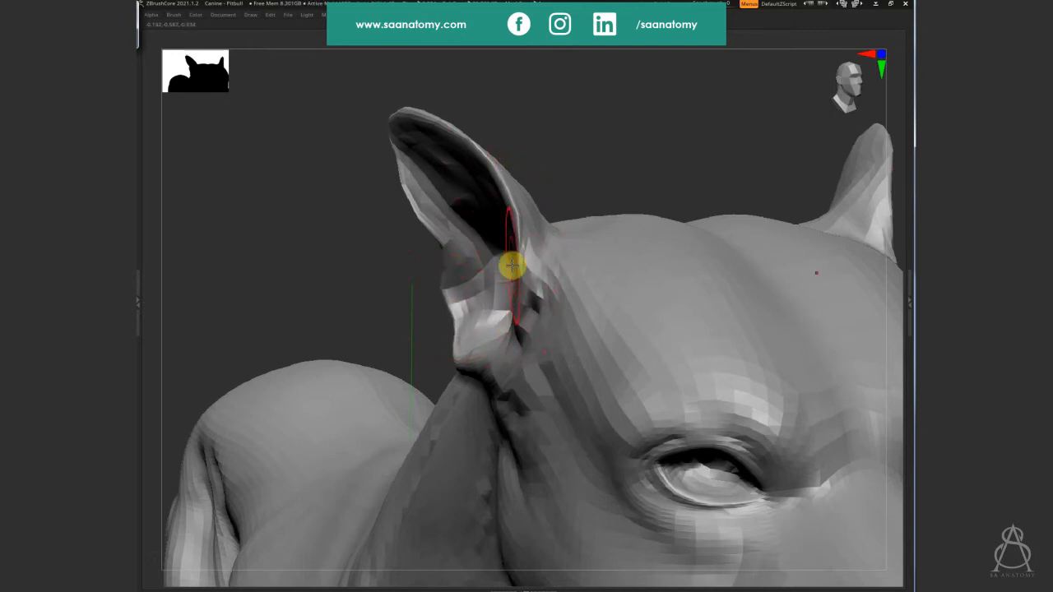
pyautogui.moveTo(643, 140); pyautogui.dragTo(658, 145)
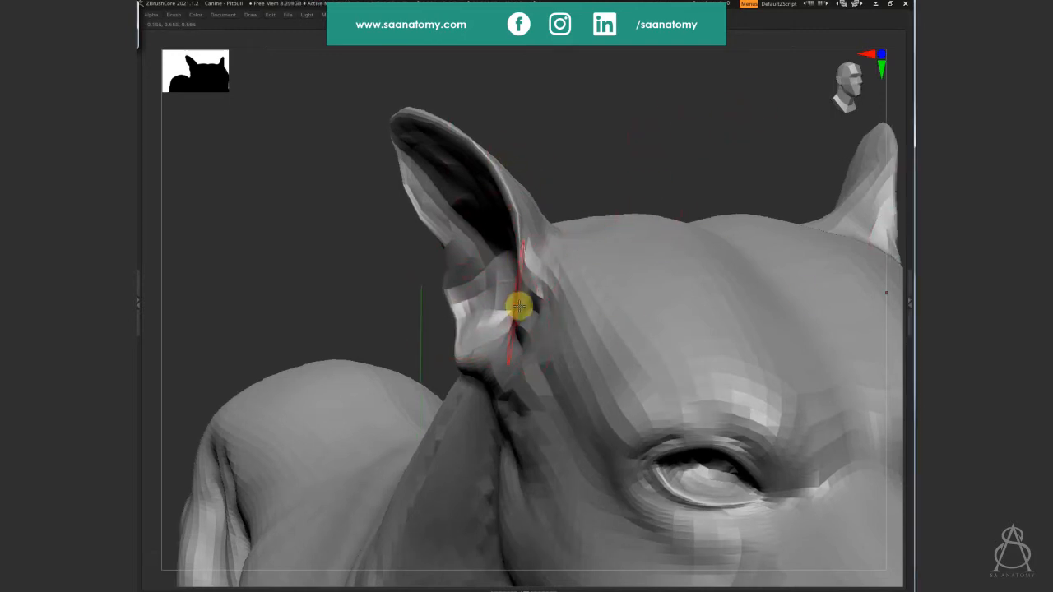
pyautogui.moveTo(519, 306)
pyautogui.mouseDown(button='right')
pyautogui.moveTo(510, 287)
pyautogui.moveTo(474, 301)
pyautogui.mouseUp(button='right')
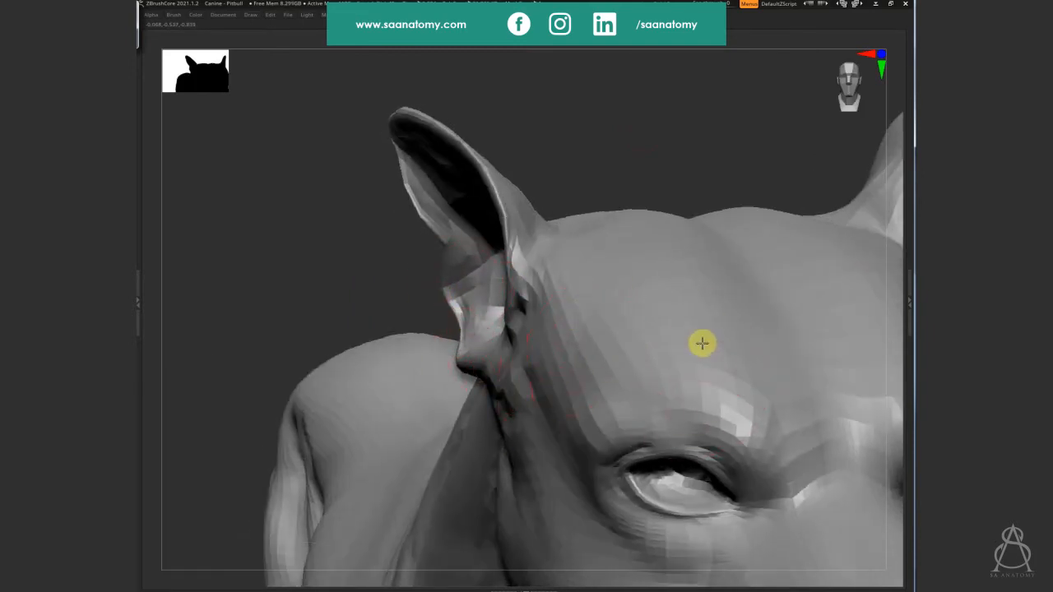
# Reduce the brush size and rework the recessed surface inside the eye opening
pyautogui.moveTo(700, 343)
pyautogui.mouseDown(button='right')
pyautogui.moveTo(735, 425)
pyautogui.moveTo(757, 381)
pyautogui.moveTo(729, 482)
pyautogui.mouseUp(button='right')
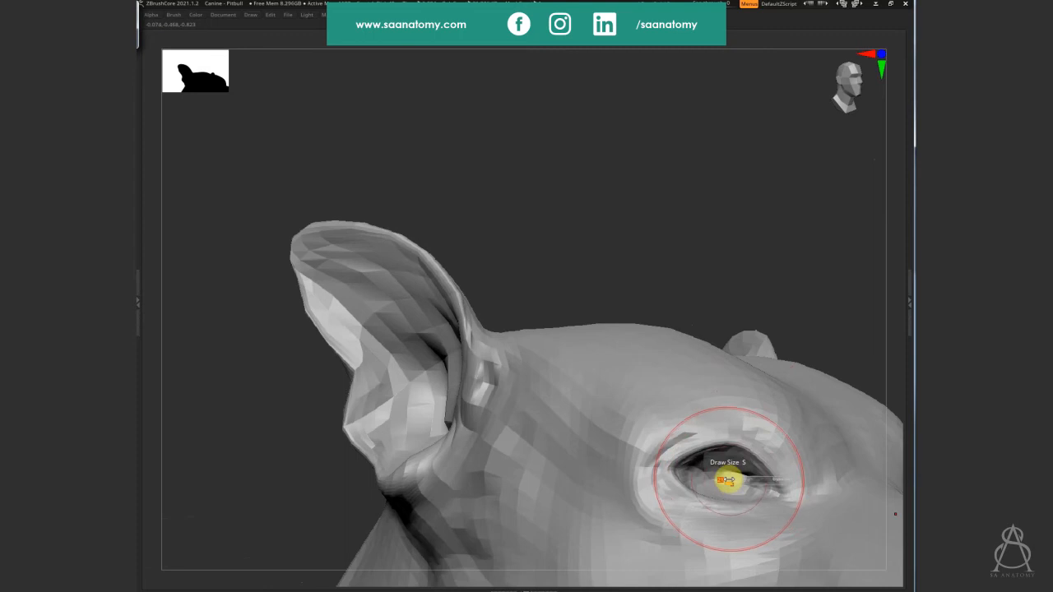
pyautogui.press('s')
pyautogui.moveTo(712, 364); pyautogui.dragTo(693, 364)
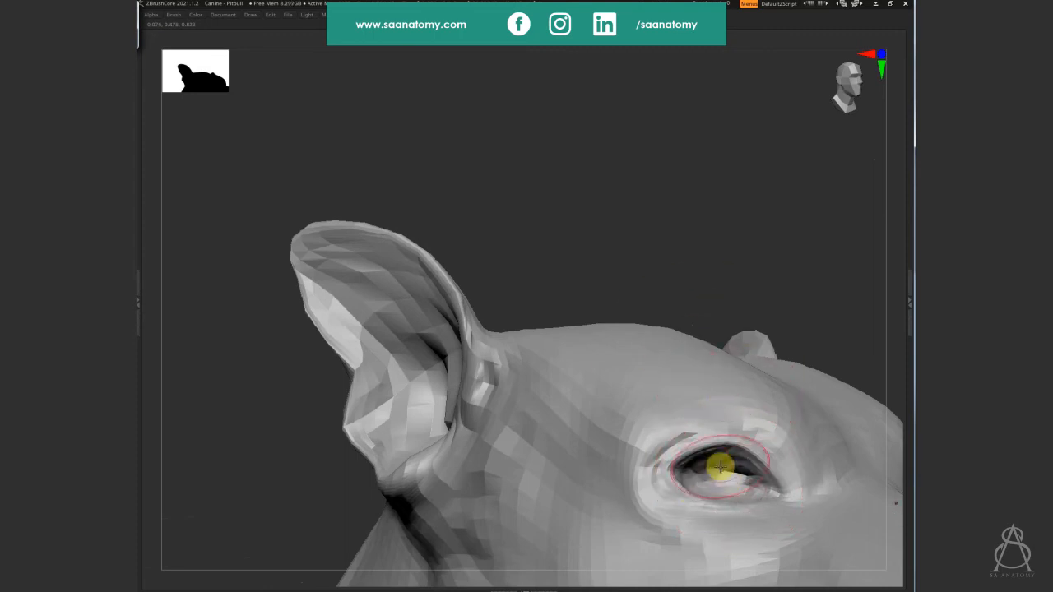
pyautogui.moveTo(752, 486); pyautogui.dragTo(656, 403, button='right')
# Save the project as Canine - Pitbull, replacing the existing file
pyautogui.press('space')
pyautogui.moveTo(728, 301); pyautogui.dragTo(733, 373)
pyautogui.hotkey('ctrl', 's')
pyautogui.click(713, 581)
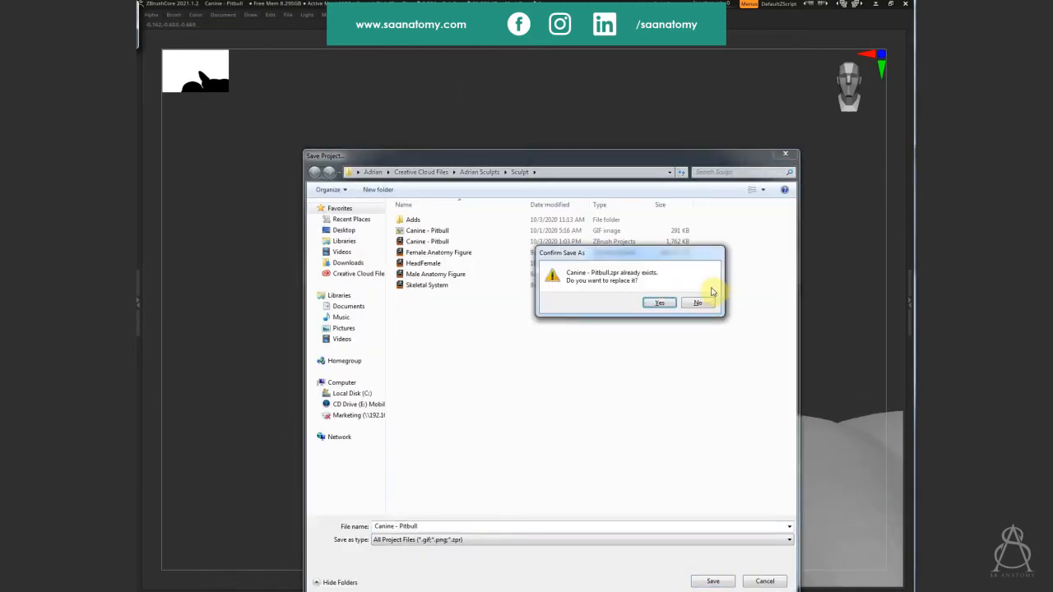
pyautogui.click(660, 304)
# Refine the lower front rim of the ear and return the mesh to a higher subdivision level
pyautogui.moveTo(734, 316); pyautogui.dragTo(557, 157, button='right')
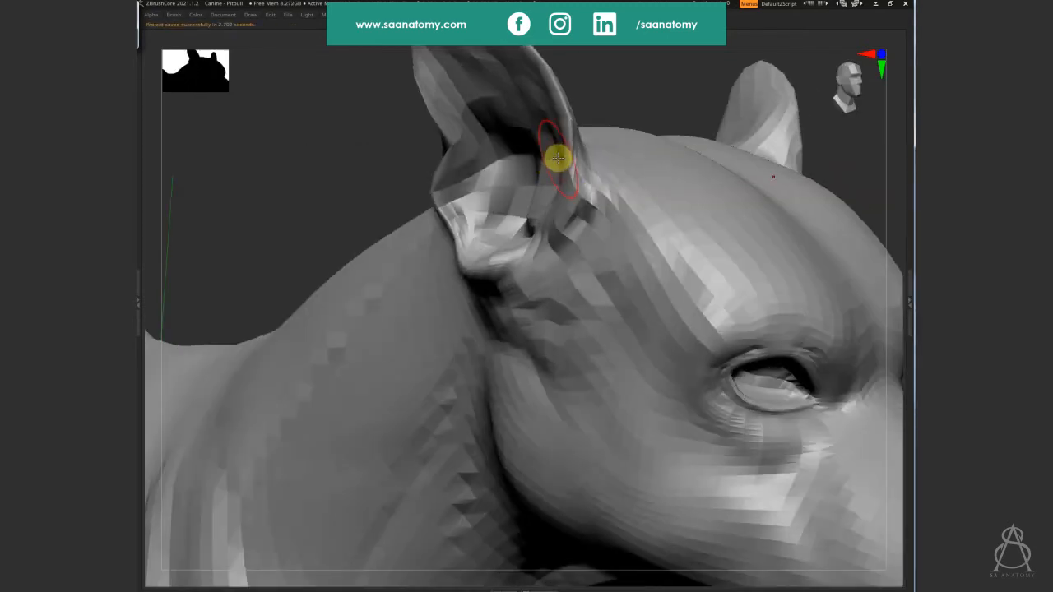
pyautogui.moveTo(534, 168); pyautogui.dragTo(549, 146)
pyautogui.moveTo(563, 143)
pyautogui.mouseDown(button='right')
pyautogui.moveTo(564, 159)
pyautogui.moveTo(537, 161)
pyautogui.moveTo(567, 141)
pyautogui.moveTo(526, 172)
pyautogui.moveTo(567, 152)
pyautogui.mouseUp(button='right')
pyautogui.press('d')
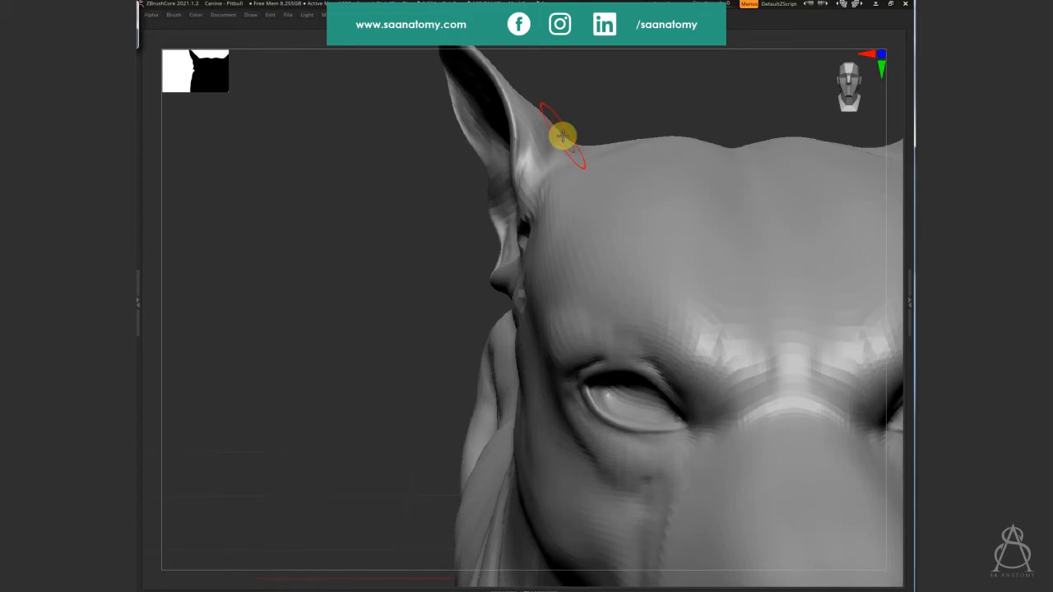
# Fill the hollow in front of the ear base and blend the front of the ear into the skull
pyautogui.moveTo(336, 343); pyautogui.dragTo(508, 322)
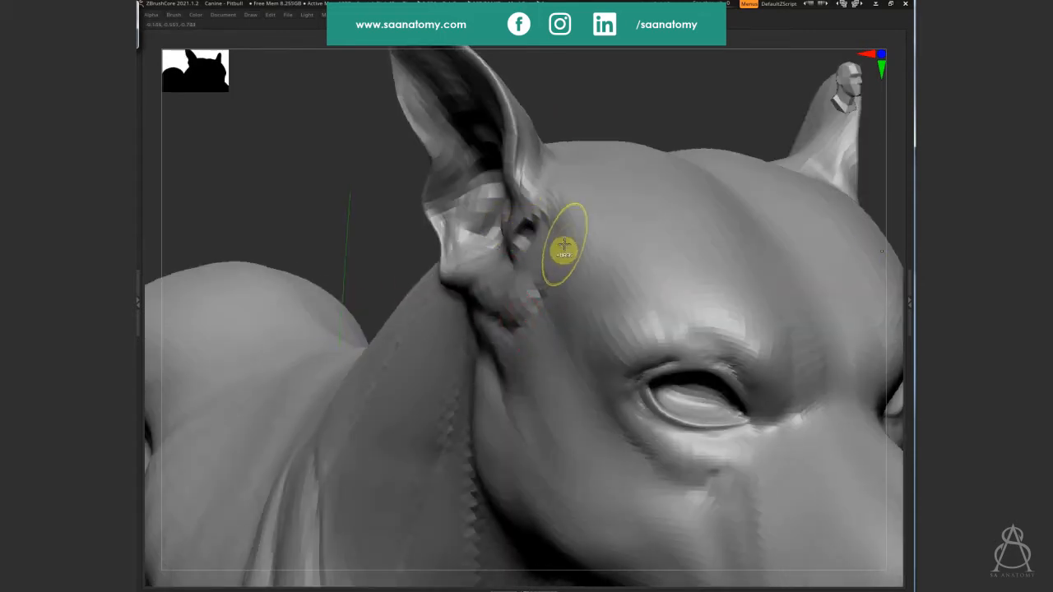
pyautogui.moveTo(564, 247)
pyautogui.mouseDown()
pyautogui.moveTo(537, 261)
pyautogui.moveTo(554, 265)
pyautogui.moveTo(531, 226)
pyautogui.moveTo(527, 165)
pyautogui.mouseUp()
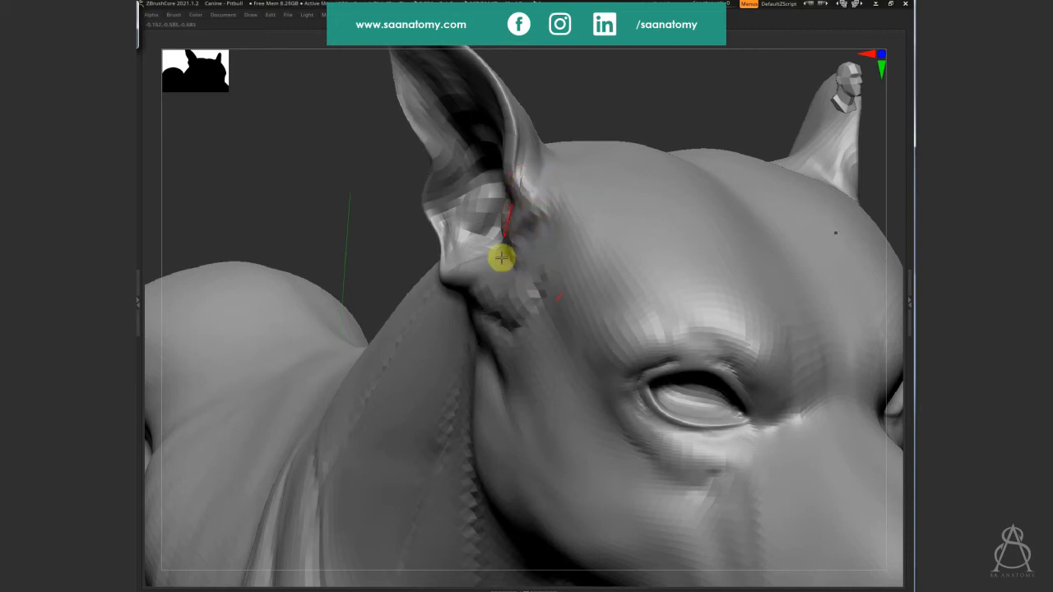
pyautogui.moveTo(507, 156)
pyautogui.mouseDown(button='right')
pyautogui.moveTo(576, 155)
pyautogui.moveTo(551, 432)
pyautogui.moveTo(471, 231)
pyautogui.mouseUp(button='right')
pyautogui.moveTo(471, 231)
pyautogui.mouseDown()
pyautogui.moveTo(501, 216)
pyautogui.moveTo(465, 206)
pyautogui.mouseUp()
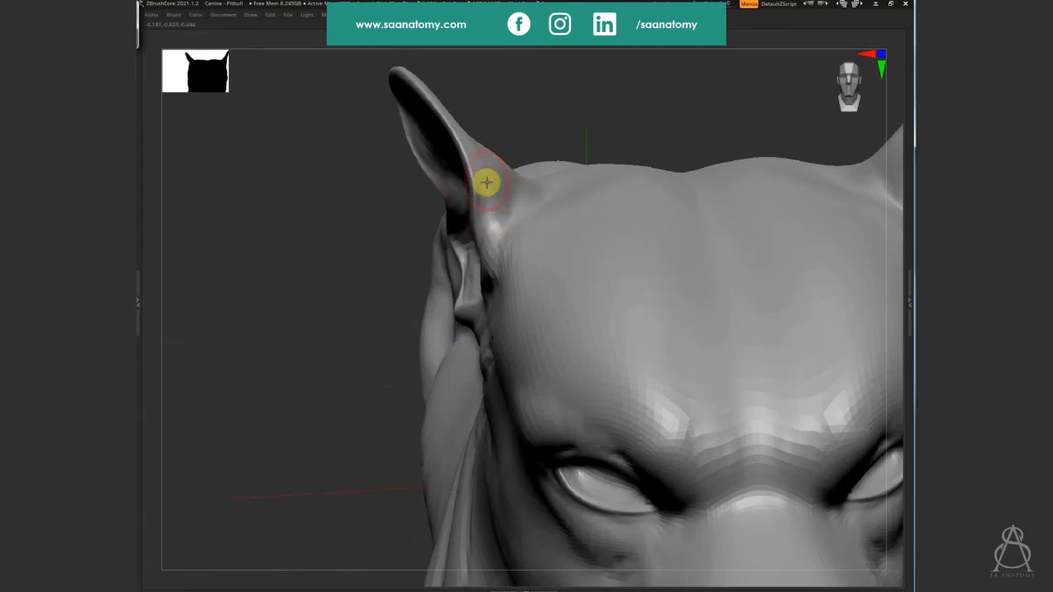
pyautogui.moveTo(480, 182)
pyautogui.mouseDown()
pyautogui.moveTo(477, 197)
pyautogui.moveTo(500, 208)
pyautogui.mouseUp()
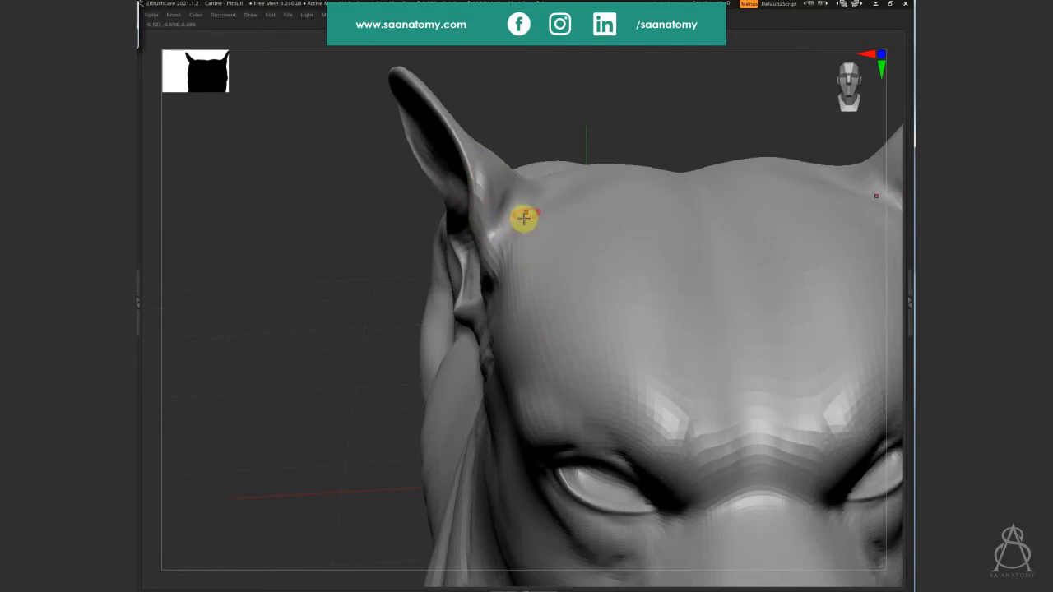
# Refine the transition between the front of the ear base and the skull, shaping the hollow beside the ear
pyautogui.moveTo(530, 223)
pyautogui.mouseDown(button='right')
pyautogui.moveTo(507, 195)
pyautogui.moveTo(540, 186)
pyautogui.moveTo(543, 149)
pyautogui.mouseUp(button='right')
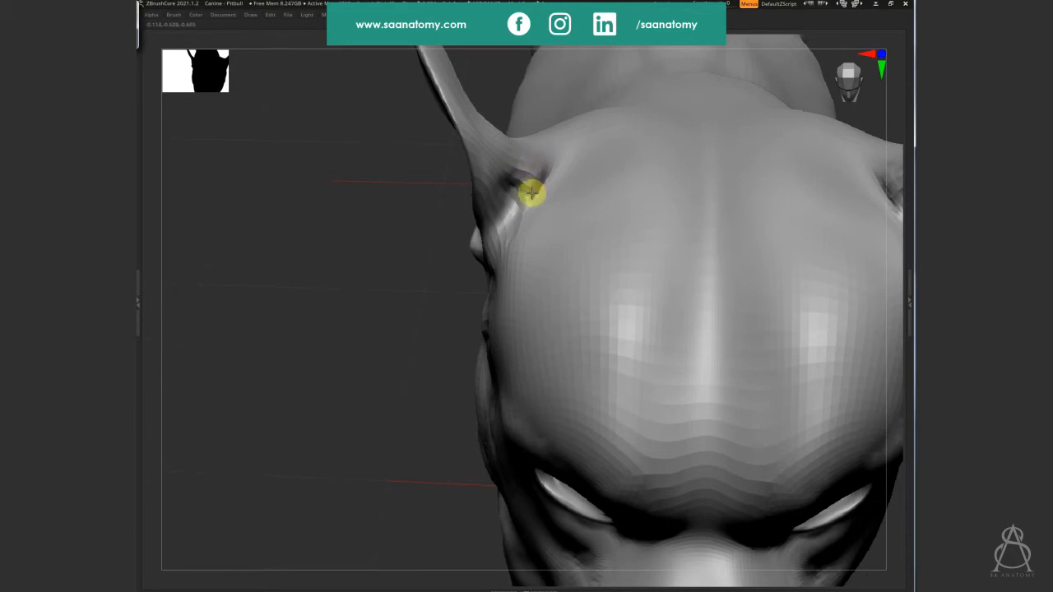
pyautogui.moveTo(565, 167); pyautogui.dragTo(526, 182, button='right')
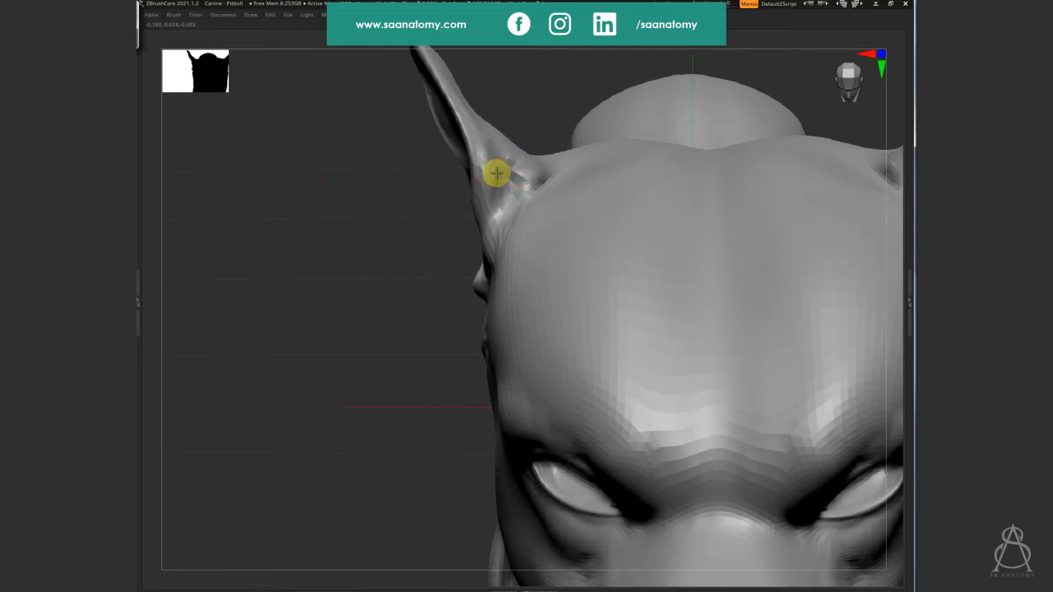
pyautogui.moveTo(522, 169)
pyautogui.mouseDown(button='right')
pyautogui.moveTo(529, 195)
pyautogui.moveTo(559, 170)
pyautogui.moveTo(554, 212)
pyautogui.moveTo(530, 228)
pyautogui.moveTo(486, 172)
pyautogui.moveTo(495, 204)
pyautogui.moveTo(595, 246)
pyautogui.moveTo(439, 235)
pyautogui.moveTo(447, 205)
pyautogui.mouseUp(button='right')
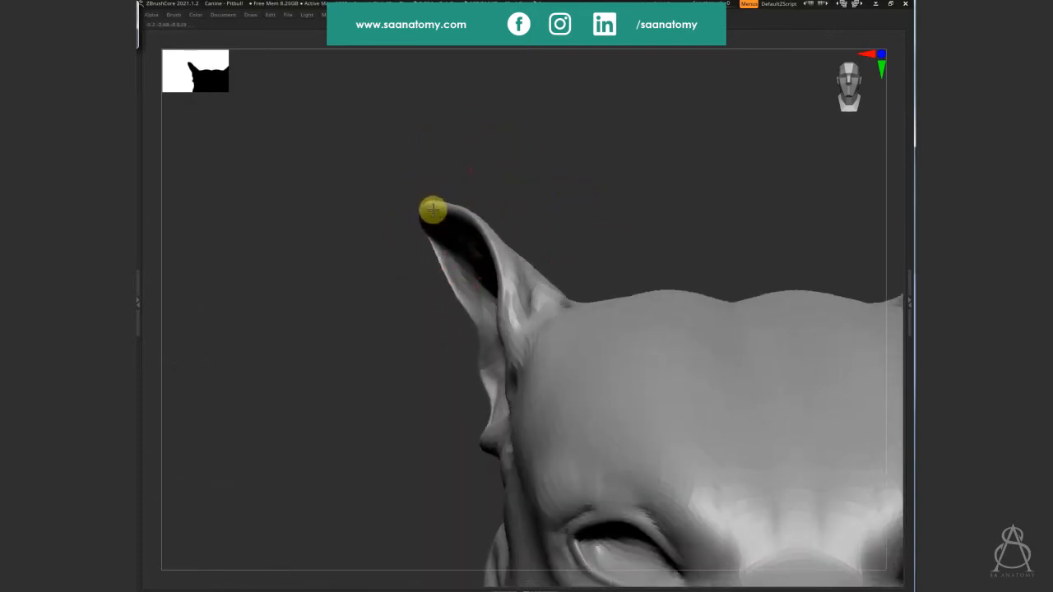
# Reshape the ear's tip and outer edge to adjust its silhouette from the front
pyautogui.moveTo(432, 209)
pyautogui.mouseDown()
pyautogui.moveTo(489, 242)
pyautogui.moveTo(421, 216)
pyautogui.moveTo(451, 284)
pyautogui.mouseUp()
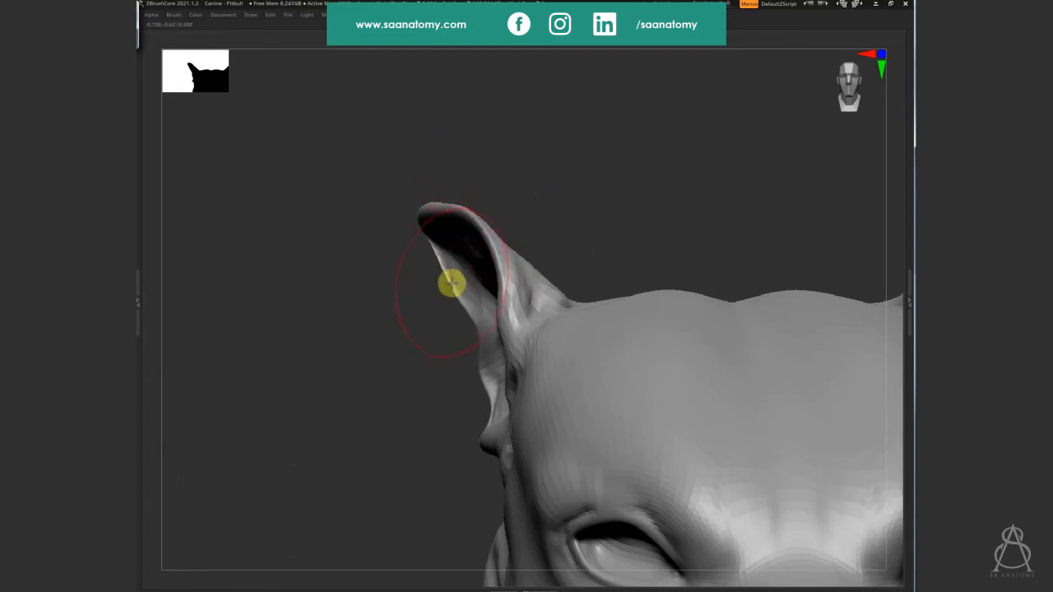
pyautogui.moveTo(482, 330)
pyautogui.mouseDown(button='right')
pyautogui.moveTo(628, 190)
pyautogui.moveTo(488, 326)
pyautogui.moveTo(435, 277)
pyautogui.moveTo(471, 331)
pyautogui.moveTo(485, 269)
pyautogui.mouseUp(button='right')
pyautogui.moveTo(483, 320); pyautogui.dragTo(453, 229)
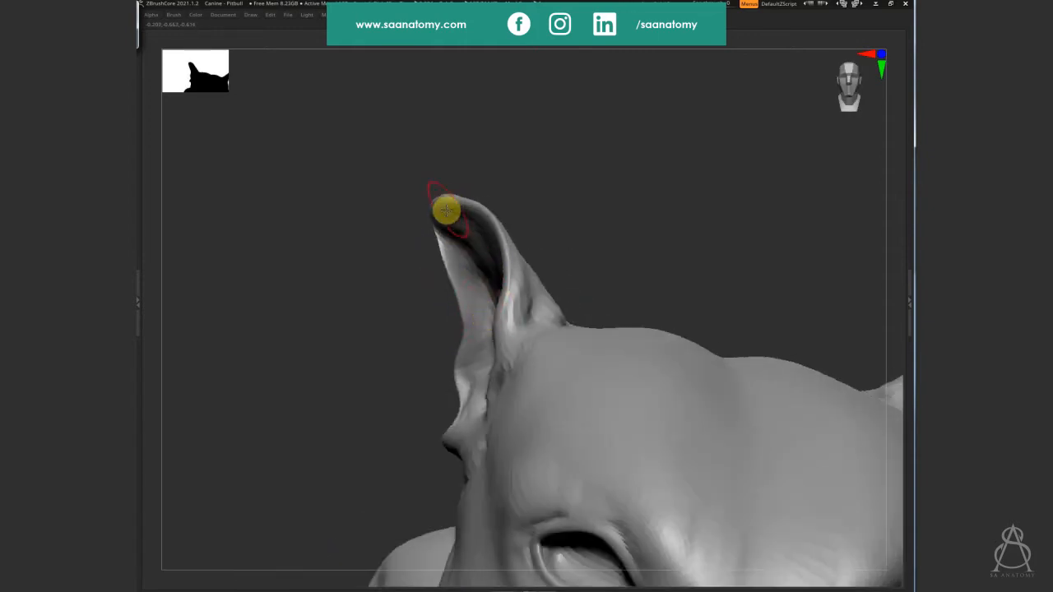
pyautogui.moveTo(466, 211)
pyautogui.mouseDown(button='right')
pyautogui.moveTo(554, 192)
pyautogui.moveTo(468, 174)
pyautogui.moveTo(386, 329)
pyautogui.moveTo(499, 323)
pyautogui.moveTo(501, 312)
pyautogui.moveTo(568, 293)
pyautogui.moveTo(528, 301)
pyautogui.mouseUp(button='right')
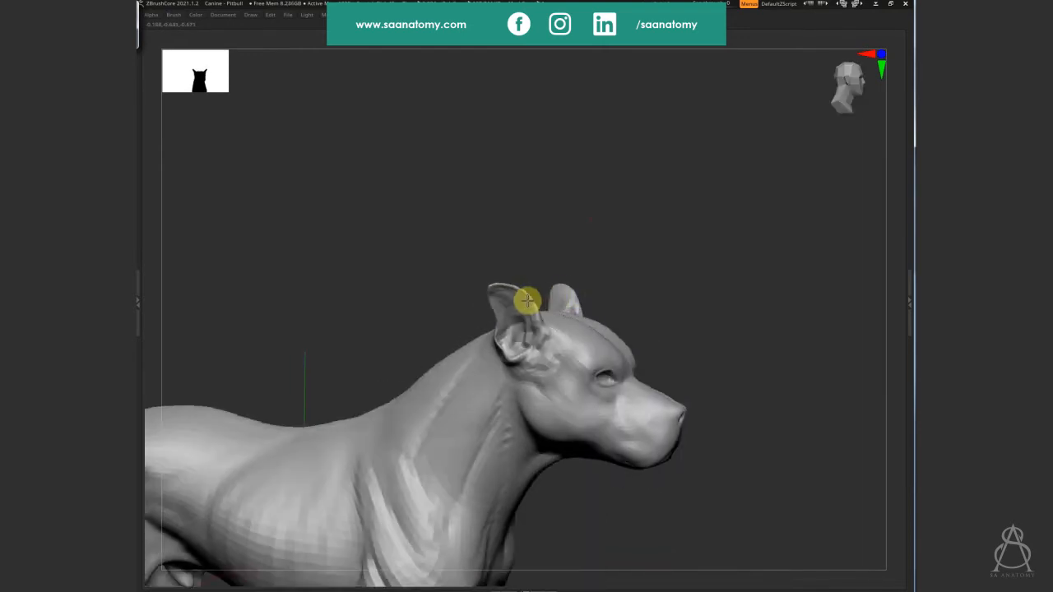
# Shape the back surface of the ear and its outer contour from behind and from the side
pyautogui.moveTo(624, 318)
pyautogui.mouseDown(button='right')
pyautogui.moveTo(515, 295)
pyautogui.moveTo(482, 390)
pyautogui.moveTo(487, 322)
pyautogui.moveTo(474, 275)
pyautogui.moveTo(531, 309)
pyautogui.mouseUp(button='right')
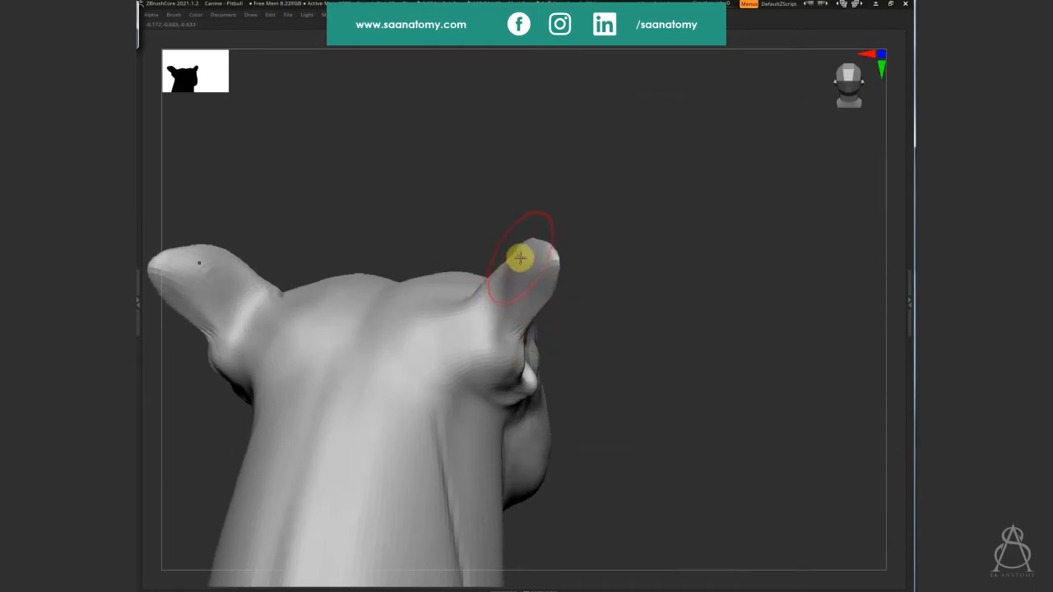
pyautogui.moveTo(575, 274)
pyautogui.mouseDown(button='right')
pyautogui.moveTo(625, 176)
pyautogui.moveTo(595, 181)
pyautogui.mouseUp(button='right')
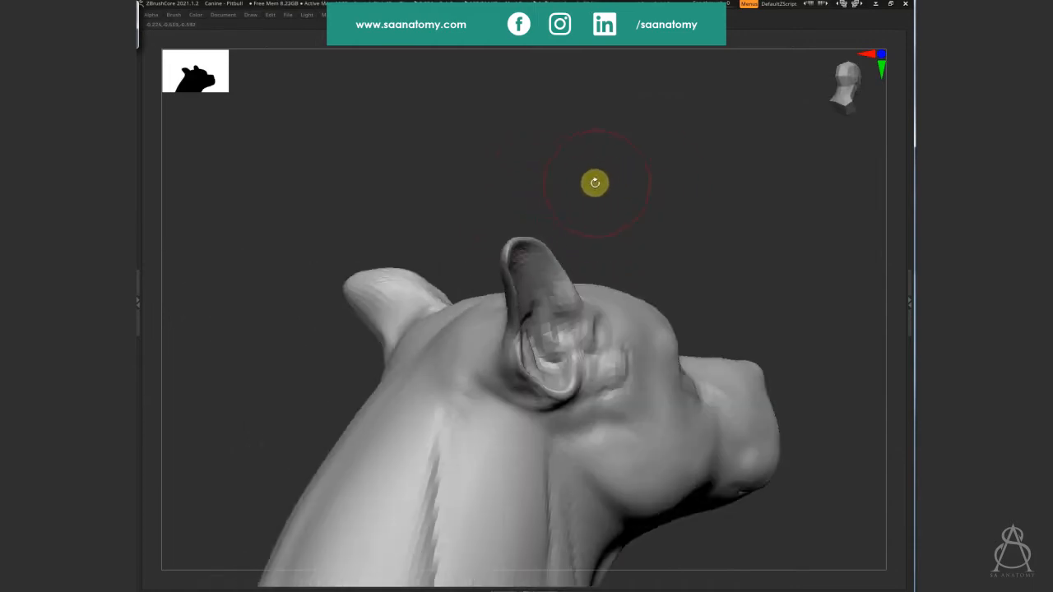
pyautogui.moveTo(614, 226)
pyautogui.mouseDown(button='right')
pyautogui.moveTo(726, 202)
pyautogui.moveTo(712, 203)
pyautogui.mouseUp(button='right')
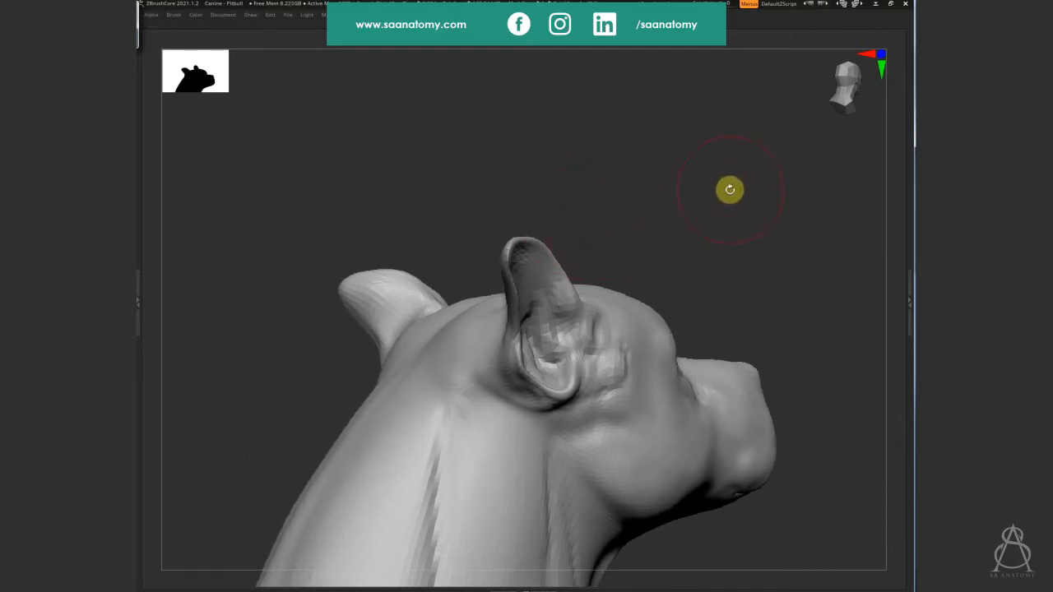
pyautogui.moveTo(727, 202)
pyautogui.mouseDown(button='right')
pyautogui.moveTo(600, 254)
pyautogui.moveTo(503, 261)
pyautogui.moveTo(621, 238)
pyautogui.moveTo(494, 304)
pyautogui.mouseUp(button='right')
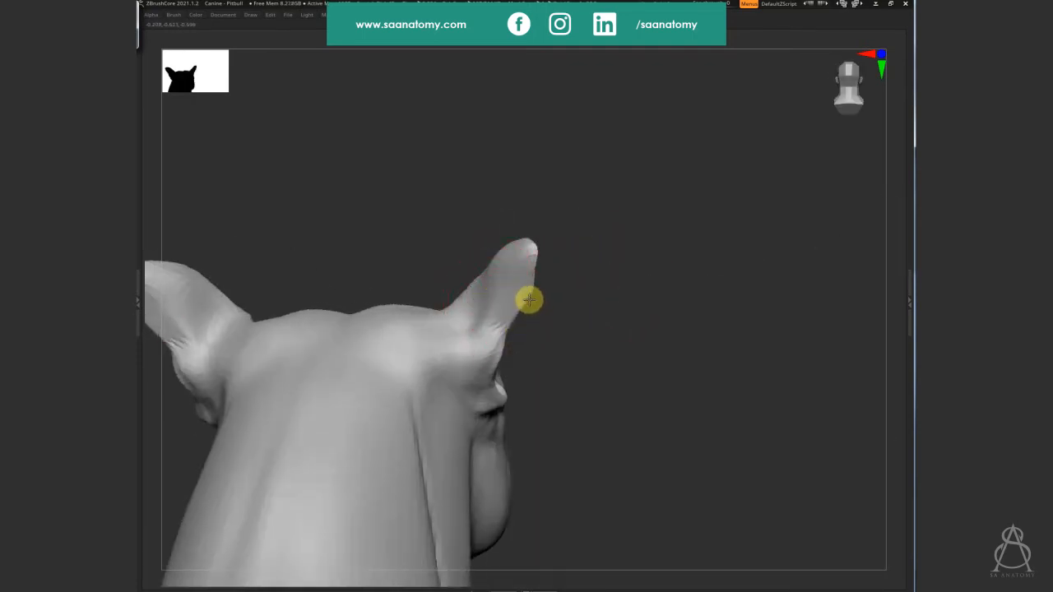
pyautogui.moveTo(507, 287)
pyautogui.mouseDown(button='right')
pyautogui.moveTo(578, 336)
pyautogui.moveTo(503, 297)
pyautogui.moveTo(538, 320)
pyautogui.moveTo(513, 305)
pyautogui.moveTo(525, 306)
pyautogui.moveTo(515, 274)
pyautogui.moveTo(468, 244)
pyautogui.moveTo(540, 239)
pyautogui.mouseUp(button='right')
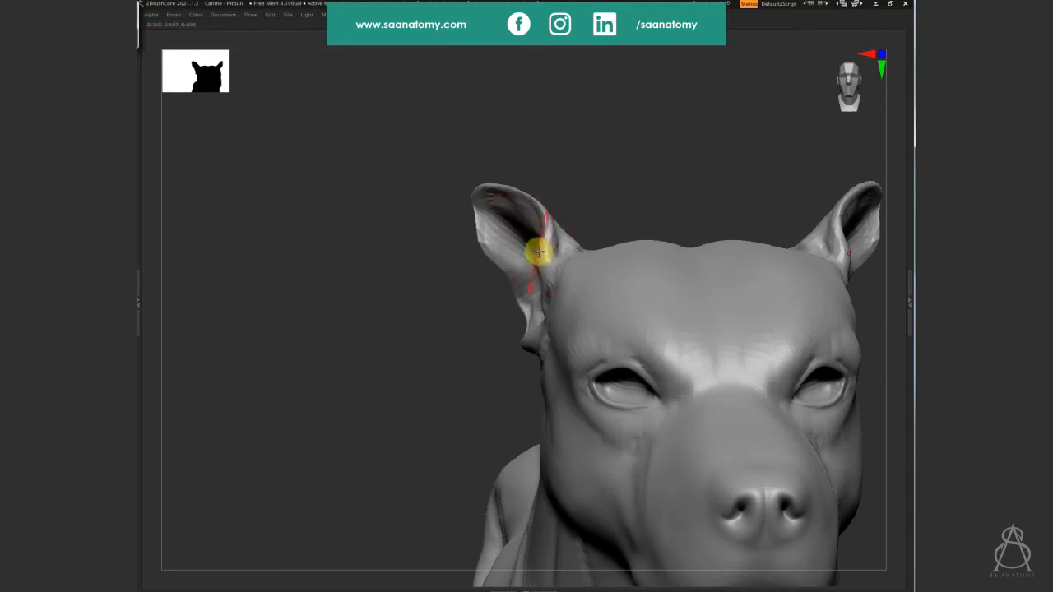
# Adjust the ear's inner rim and pull its upper outer corner into a sharper tip
pyautogui.moveTo(559, 234)
pyautogui.mouseDown(button='right')
pyautogui.moveTo(603, 282)
pyautogui.moveTo(551, 257)
pyautogui.moveTo(543, 228)
pyautogui.moveTo(545, 255)
pyautogui.mouseUp(button='right')
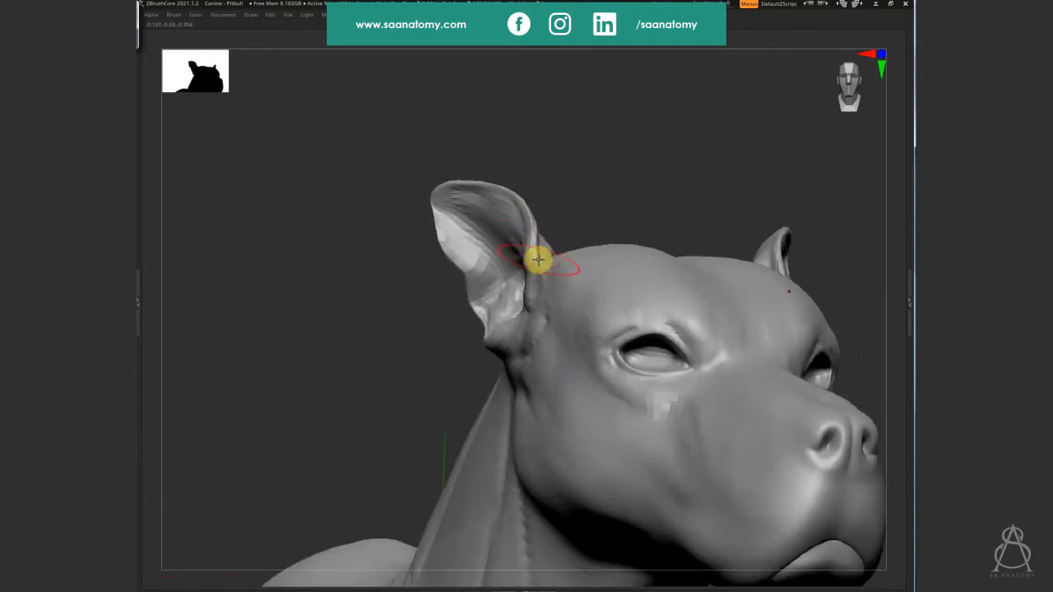
pyautogui.moveTo(510, 214)
pyautogui.mouseDown(button='right')
pyautogui.moveTo(602, 169)
pyautogui.moveTo(707, 231)
pyautogui.moveTo(727, 334)
pyautogui.moveTo(749, 242)
pyautogui.moveTo(625, 216)
pyautogui.moveTo(644, 155)
pyautogui.moveTo(407, 236)
pyautogui.moveTo(514, 218)
pyautogui.mouseUp(button='right')
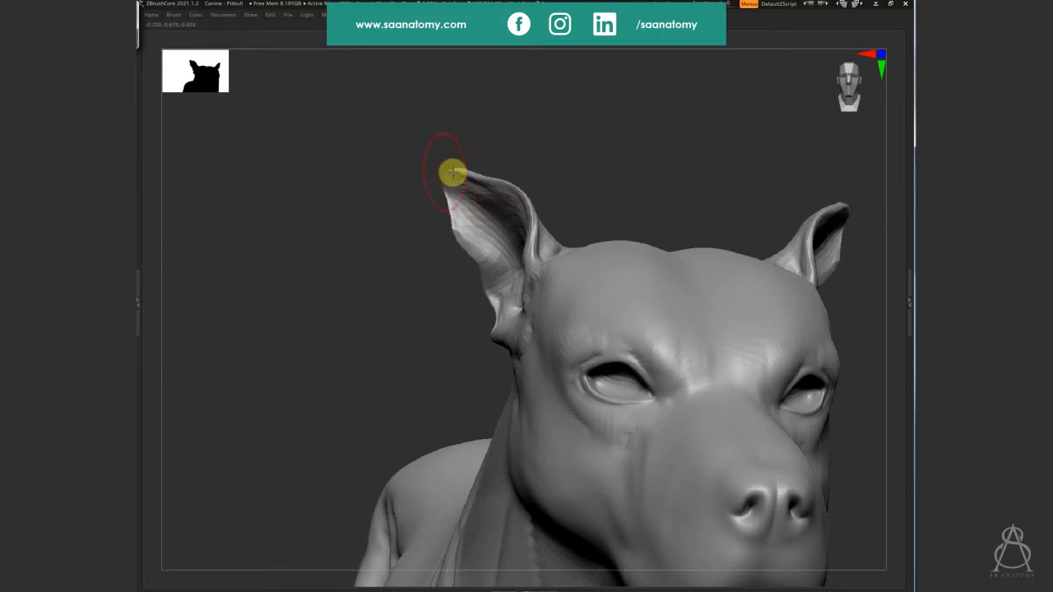
pyautogui.moveTo(596, 167)
pyautogui.mouseDown(button='right')
pyautogui.moveTo(595, 181)
pyautogui.moveTo(642, 174)
pyautogui.moveTo(620, 157)
pyautogui.moveTo(738, 276)
pyautogui.moveTo(731, 306)
pyautogui.moveTo(757, 397)
pyautogui.moveTo(686, 444)
pyautogui.moveTo(704, 378)
pyautogui.moveTo(717, 378)
pyautogui.moveTo(724, 291)
pyautogui.moveTo(550, 324)
pyautogui.moveTo(579, 369)
pyautogui.moveTo(557, 348)
pyautogui.mouseUp(button='right')
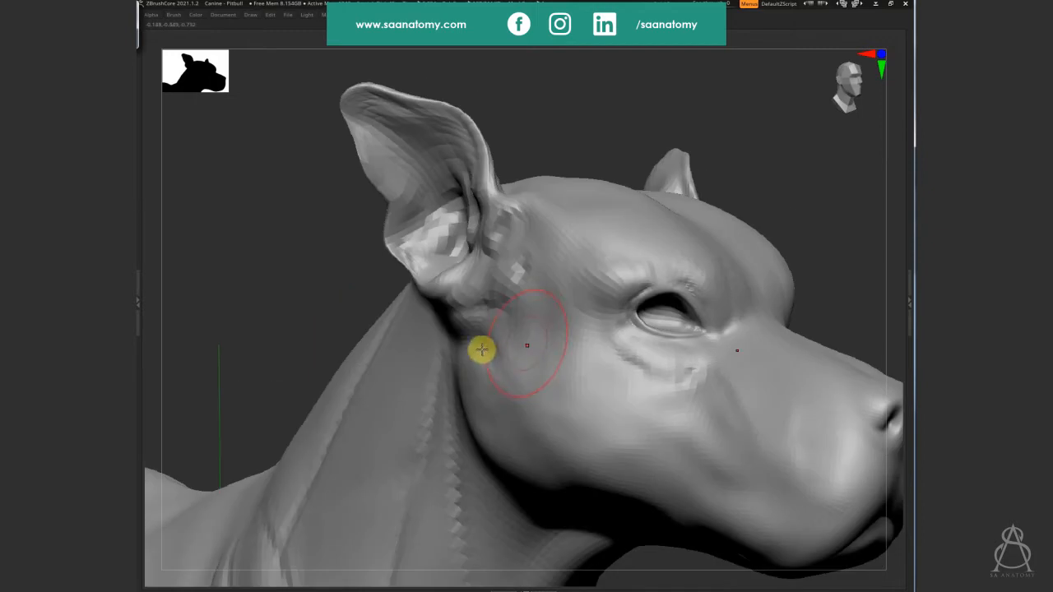
# Adjust the back of the jaw below the ear, then the cheek and muzzle contours from the front
pyautogui.moveTo(482, 351)
pyautogui.mouseDown()
pyautogui.moveTo(447, 352)
pyautogui.moveTo(490, 382)
pyautogui.mouseUp()
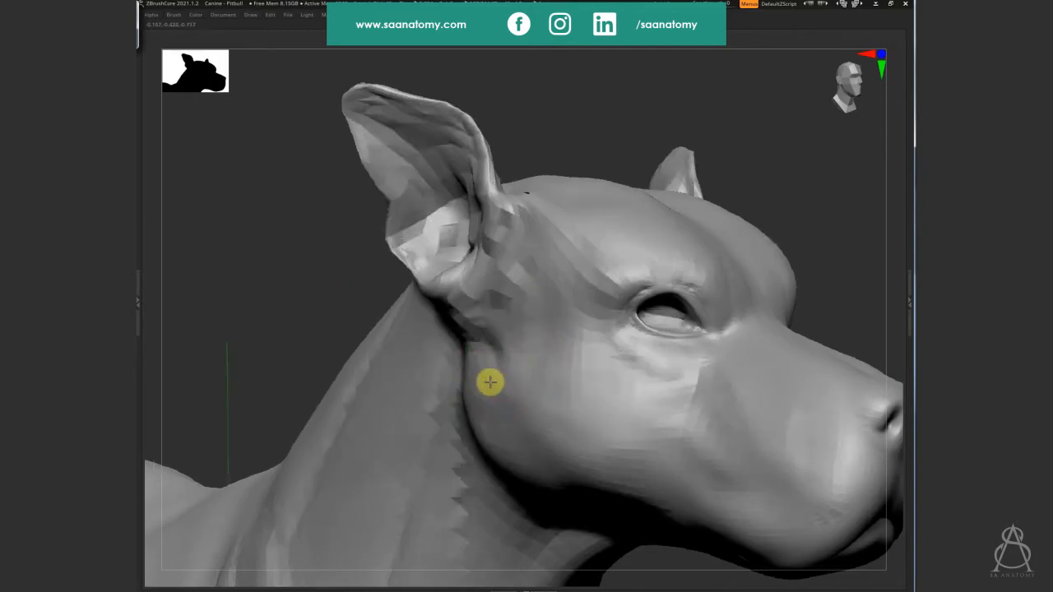
pyautogui.moveTo(491, 382)
pyautogui.mouseDown(button='right')
pyautogui.moveTo(548, 364)
pyautogui.moveTo(513, 340)
pyautogui.moveTo(475, 381)
pyautogui.moveTo(637, 181)
pyautogui.moveTo(665, 183)
pyautogui.moveTo(755, 275)
pyautogui.moveTo(719, 268)
pyautogui.moveTo(820, 342)
pyautogui.moveTo(808, 381)
pyautogui.moveTo(832, 402)
pyautogui.mouseUp(button='right')
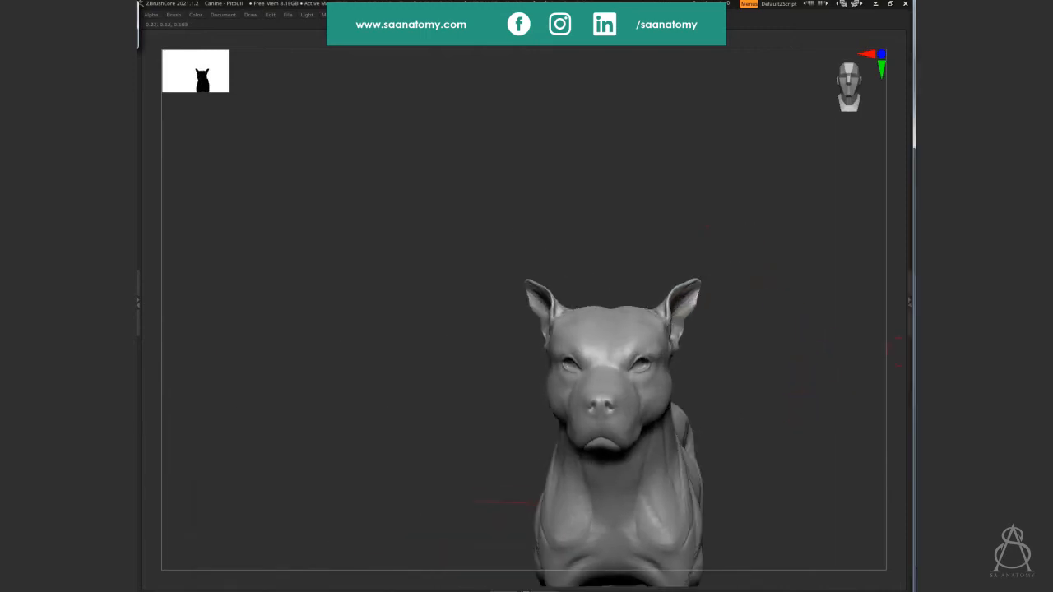
pyautogui.moveTo(792, 330)
pyautogui.mouseDown(button='right')
pyautogui.moveTo(747, 386)
pyautogui.moveTo(823, 369)
pyautogui.moveTo(778, 411)
pyautogui.moveTo(784, 402)
pyautogui.moveTo(723, 320)
pyautogui.mouseUp(button='right')
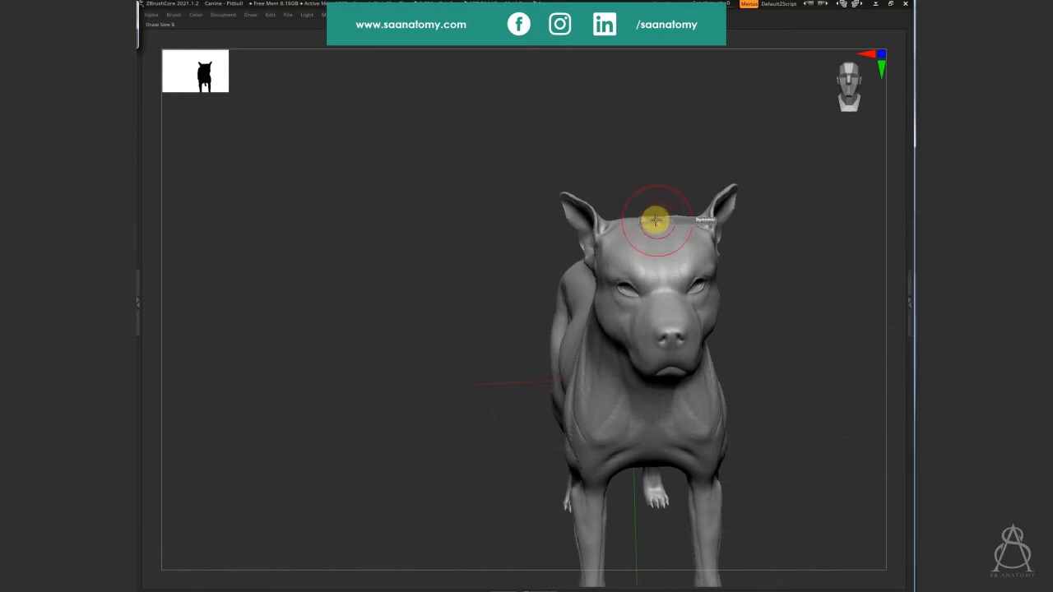
pyautogui.moveTo(655, 220)
pyautogui.mouseDown()
pyautogui.moveTo(626, 215)
pyautogui.moveTo(626, 333)
pyautogui.moveTo(636, 353)
pyautogui.mouseUp()
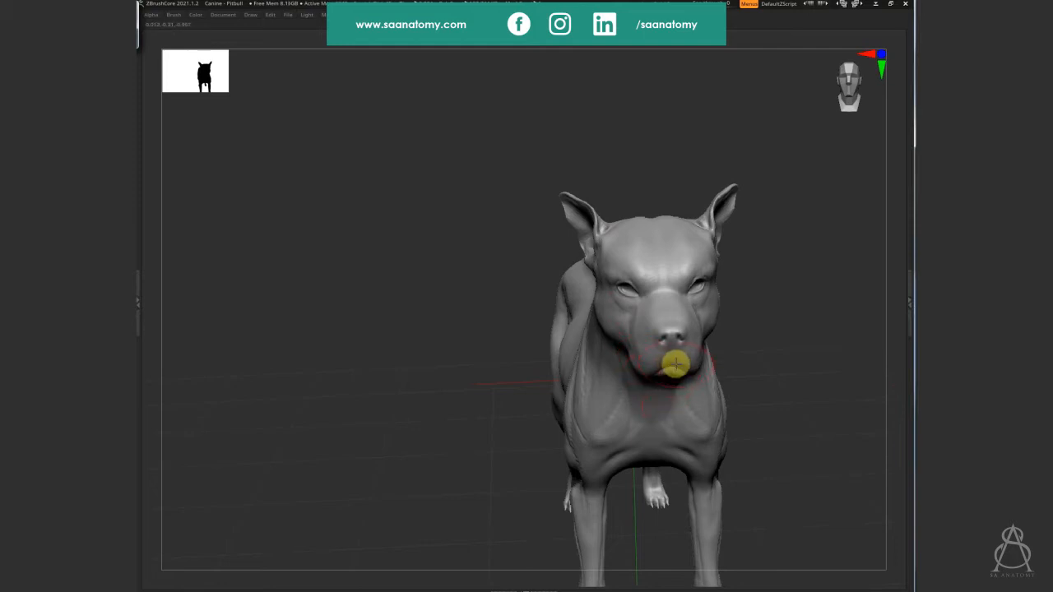
pyautogui.moveTo(674, 364)
pyautogui.mouseDown()
pyautogui.moveTo(649, 370)
pyautogui.moveTo(688, 366)
pyautogui.mouseUp()
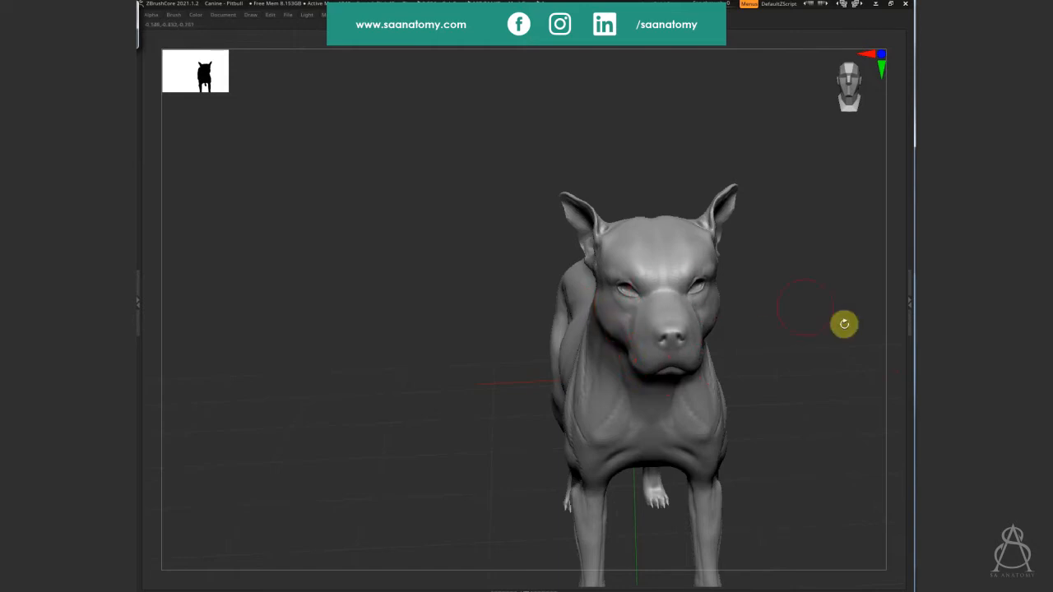
# Save the project, replacing the existing file
pyautogui.moveTo(844, 321); pyautogui.dragTo(727, 331)
pyautogui.hotkey('ctrl', 's')
pyautogui.press('Return')
pyautogui.click(658, 303)
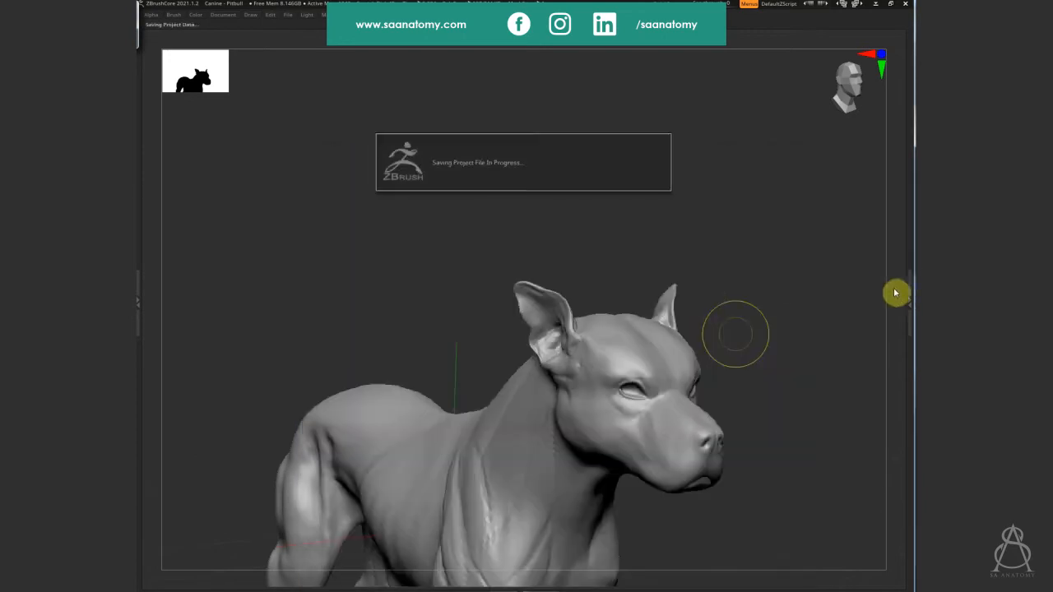
# Append a sphere as a new subtool alongside the Dog subtool
pyautogui.click(909, 302)
pyautogui.click(835, 117)
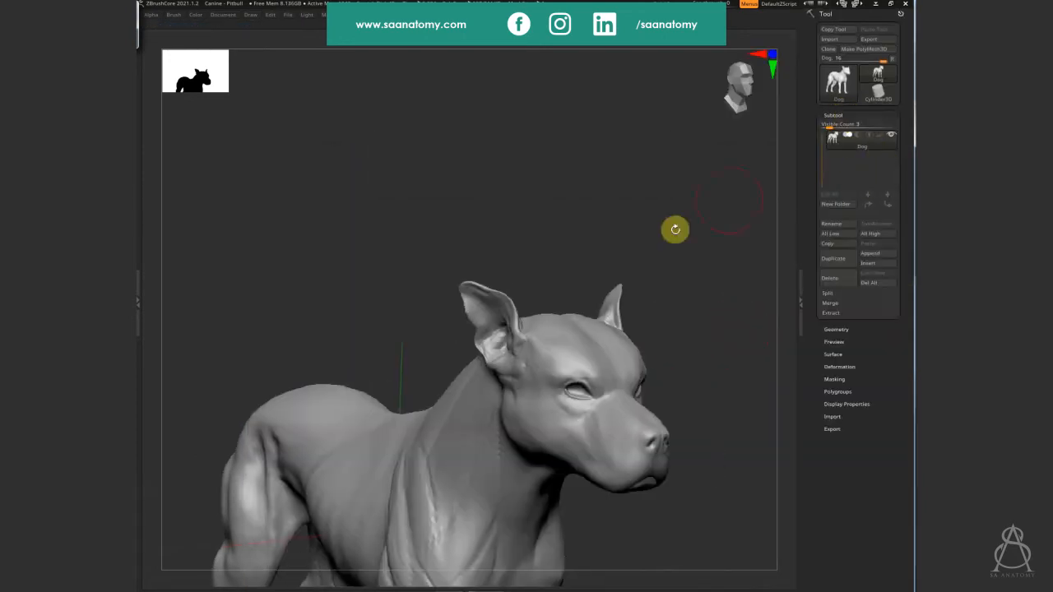
pyautogui.click(870, 253)
pyautogui.click(637, 277)
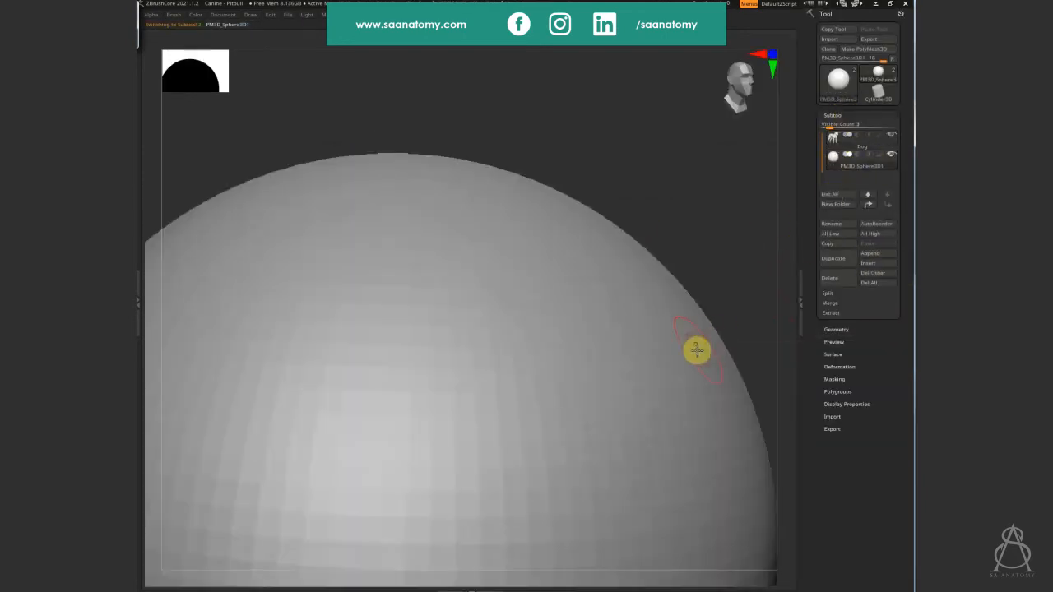
# Scale down the appended sphere and move it out of the dog's body to beside the muzzle
pyautogui.press('w')
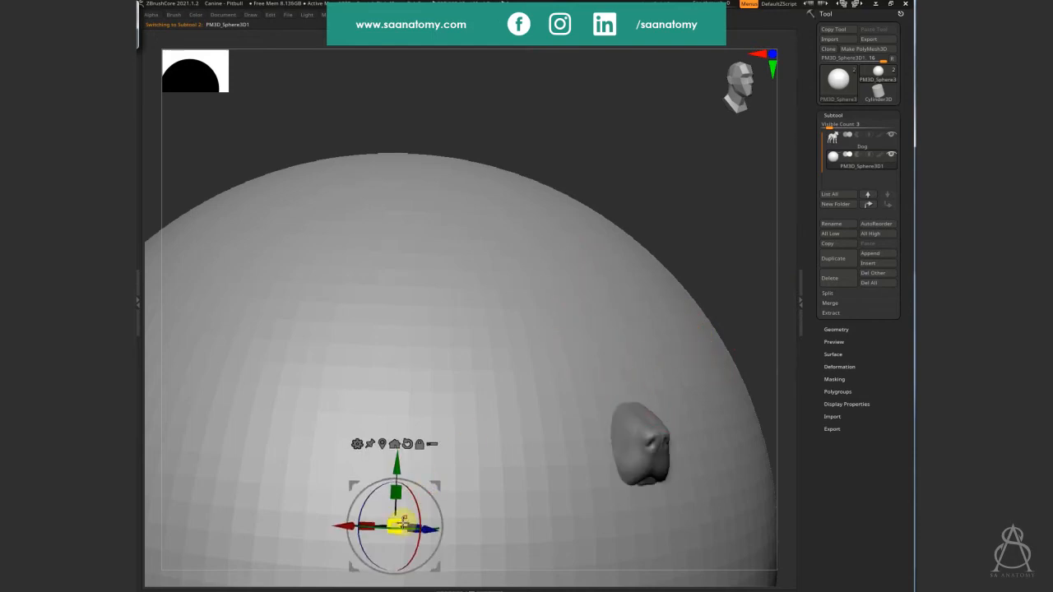
pyautogui.moveTo(395, 527); pyautogui.dragTo(246, 526)
pyautogui.moveTo(696, 308); pyautogui.dragTo(348, 345)
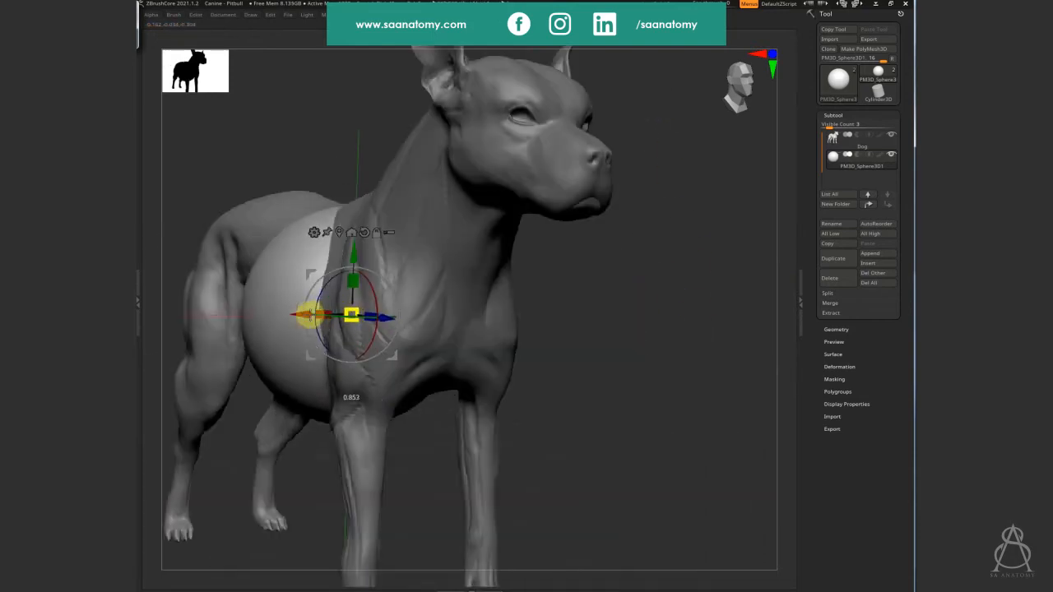
pyautogui.moveTo(407, 309); pyautogui.dragTo(474, 321)
pyautogui.moveTo(706, 303); pyautogui.dragTo(702, 228)
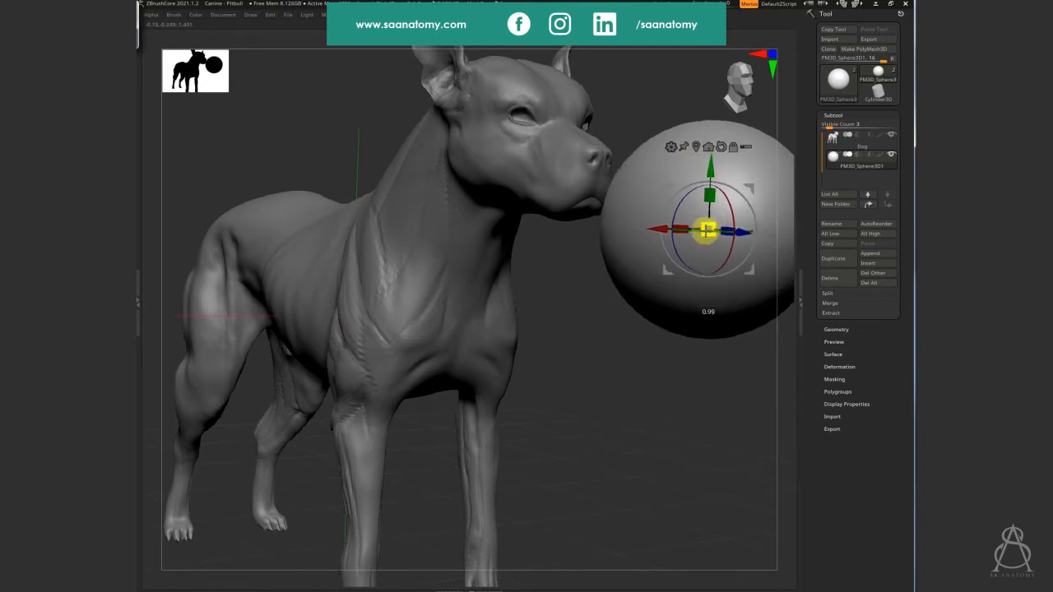
# Shrink the sphere to eyeball size and fit it inside the eye socket
pyautogui.moveTo(746, 187); pyautogui.dragTo(655, 246)
pyautogui.keyDown('alt'); pyautogui.moveTo(439, 244); pyautogui.dragTo(609, 423); pyautogui.keyUp('alt')
pyautogui.moveTo(647, 277); pyautogui.dragTo(535, 320)
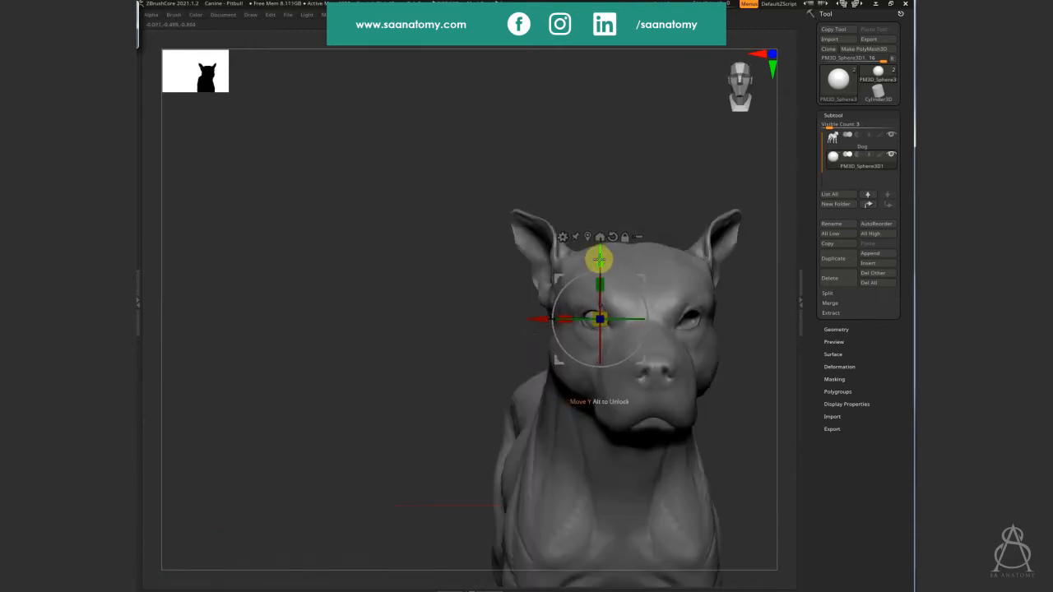
pyautogui.press('q')
pyautogui.scroll(5, 566, 285)
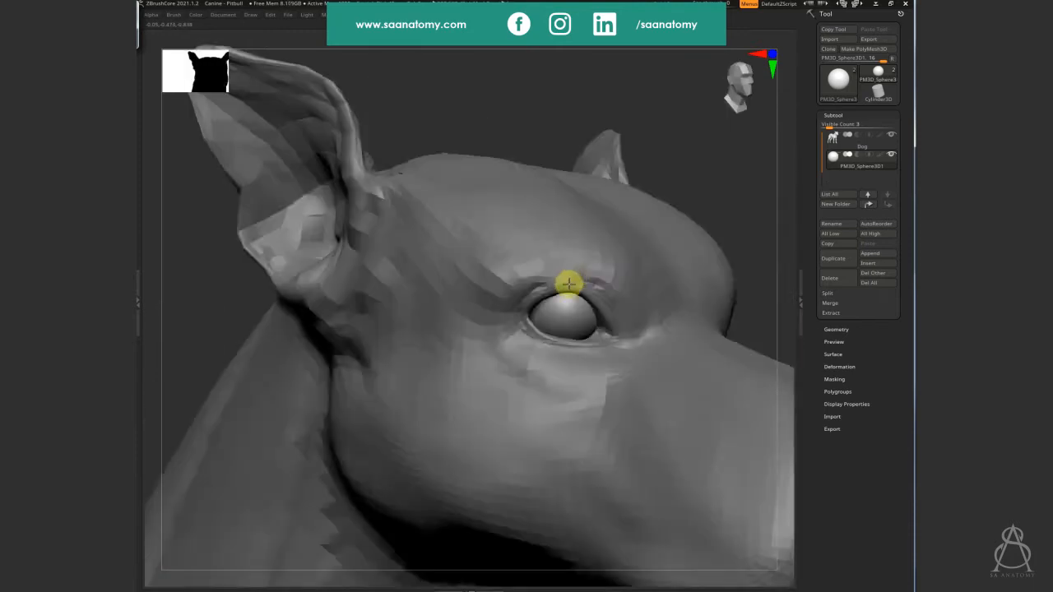
pyautogui.press('w')
pyautogui.moveTo(567, 298)
pyautogui.mouseDown()
pyautogui.moveTo(561, 313)
pyautogui.moveTo(587, 329)
pyautogui.moveTo(632, 282)
pyautogui.moveTo(588, 306)
pyautogui.moveTo(627, 308)
pyautogui.moveTo(554, 312)
pyautogui.moveTo(584, 309)
pyautogui.mouseUp()
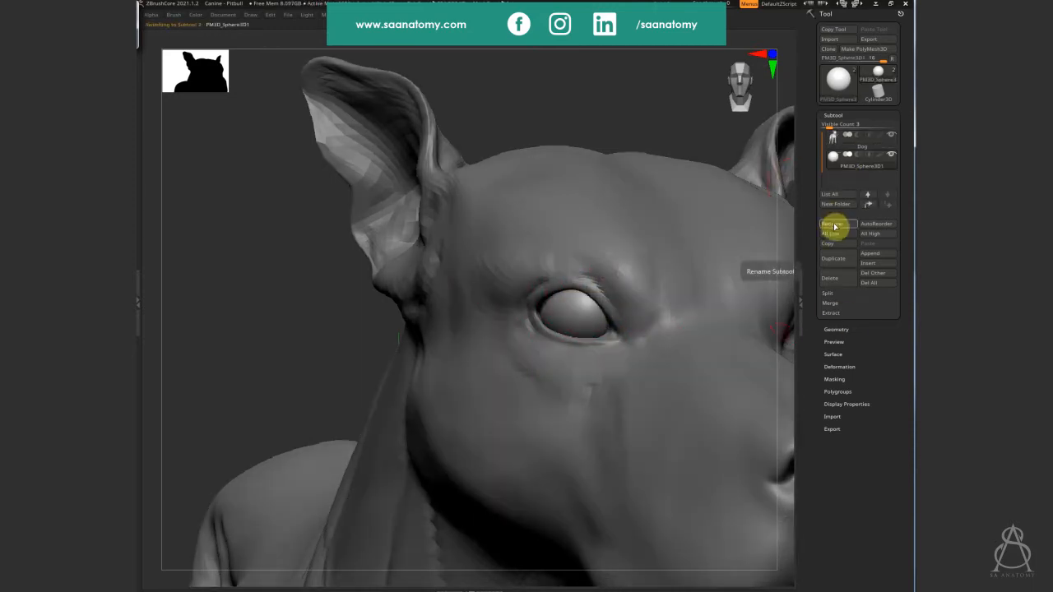
# Rename the sphere subtool as eyes
pyautogui.click(832, 225)
pyautogui.write('eyes')
pyautogui.press('Return')
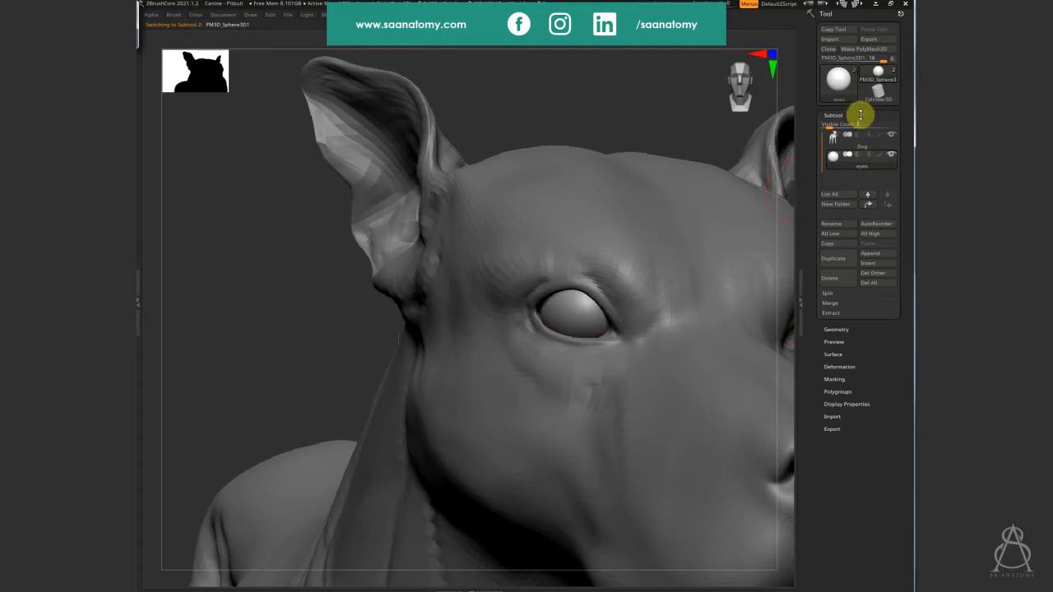
# Switch back to the Dog subtool and reshape the upper and lower eyelids around the eyeball
pyautogui.click(799, 301)
pyautogui.keyDown('alt'); pyautogui.click(571, 347); pyautogui.keyUp('alt')
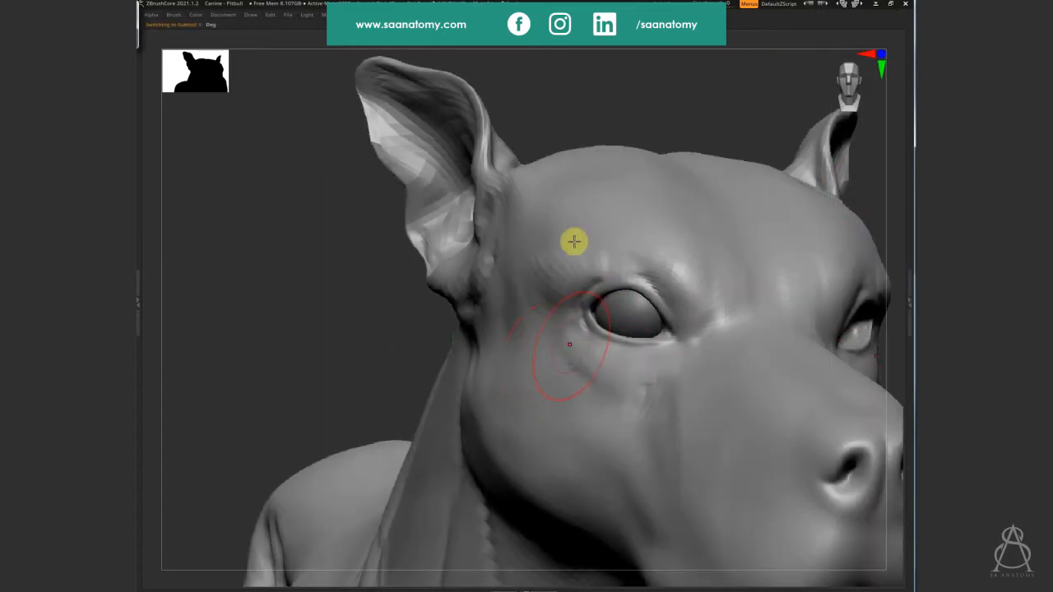
pyautogui.moveTo(591, 271); pyautogui.dragTo(657, 309, button='right')
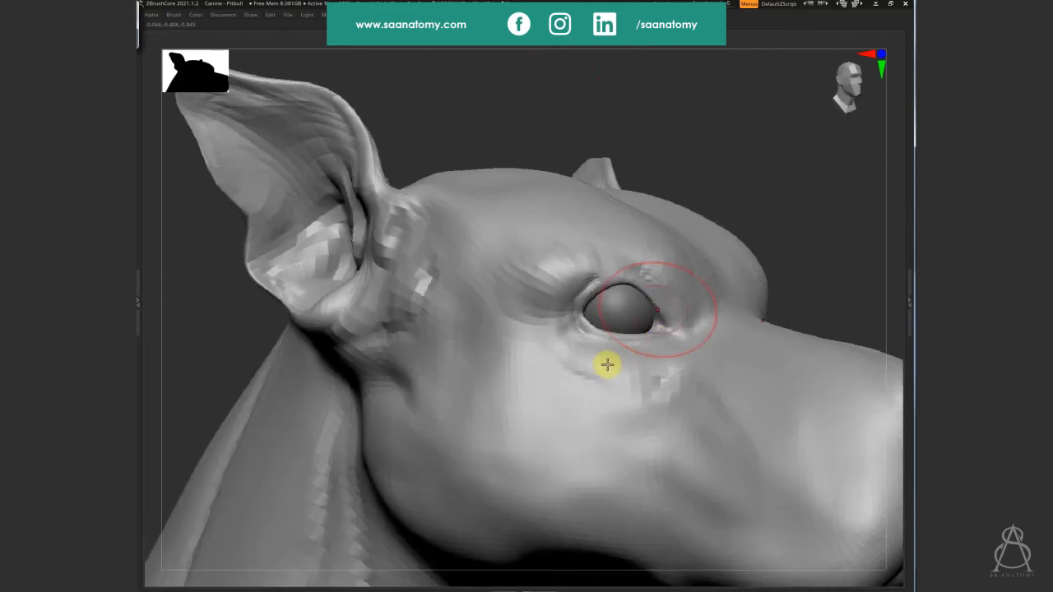
pyautogui.moveTo(607, 364); pyautogui.dragTo(604, 289, button='right')
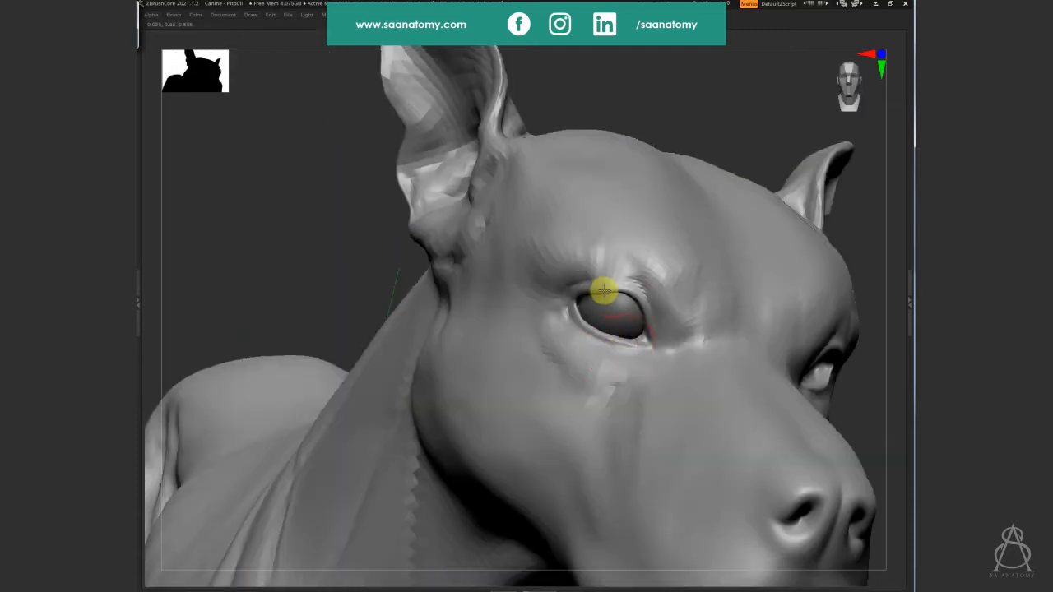
pyautogui.moveTo(635, 345); pyautogui.dragTo(614, 370, button='right')
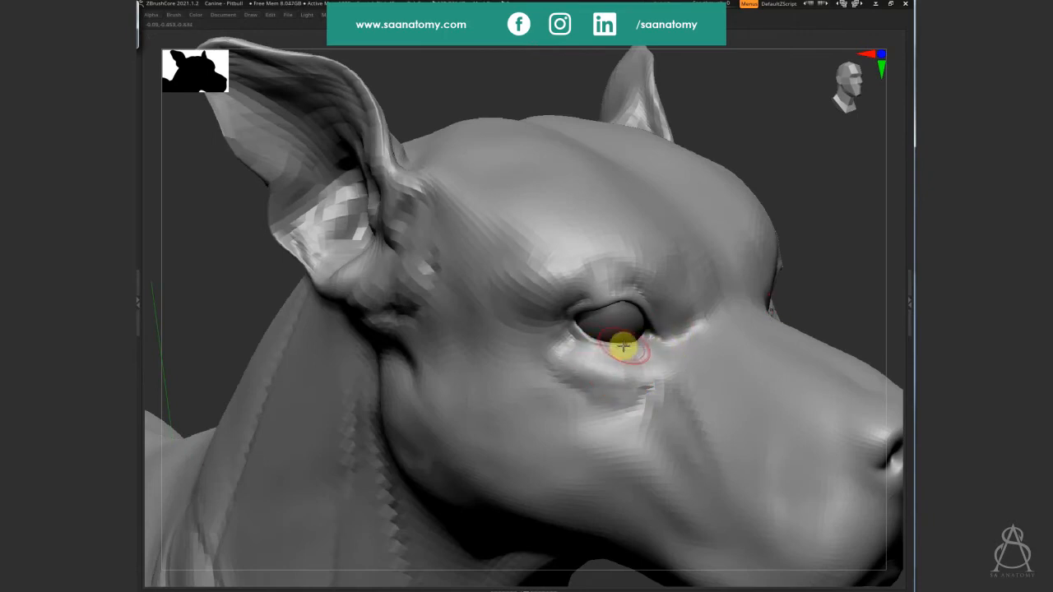
# Adjust the brush size and carve the crease above the upper eyelid
pyautogui.press('s')
pyautogui.keyDown('ctrl'); pyautogui.moveTo(700, 321); pyautogui.dragTo(571, 227, button='right'); pyautogui.keyUp('ctrl')
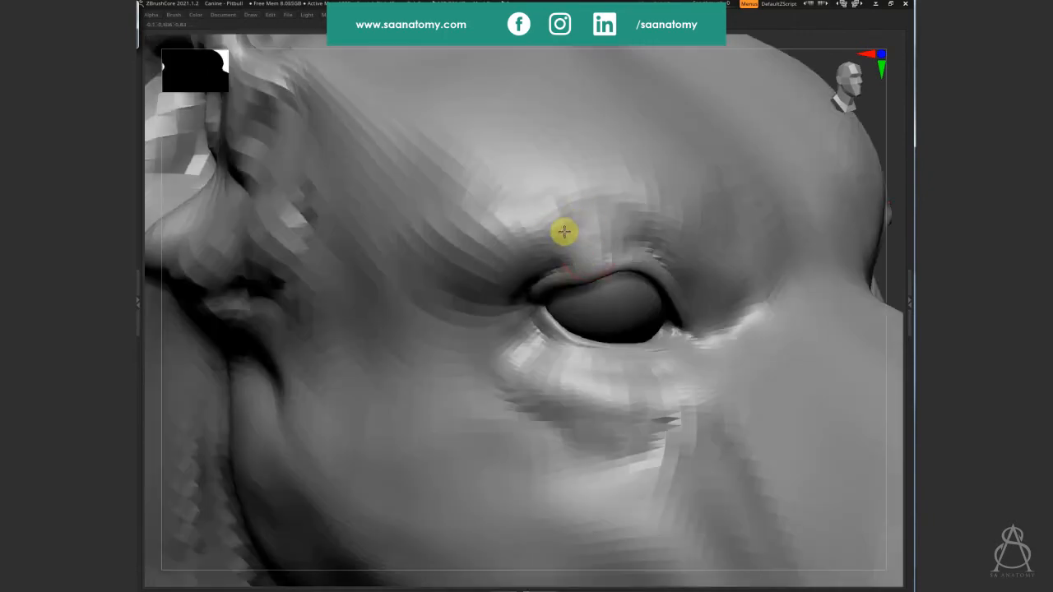
pyautogui.keyDown('alt'); pyautogui.moveTo(560, 252); pyautogui.dragTo(637, 250); pyautogui.keyUp('alt')
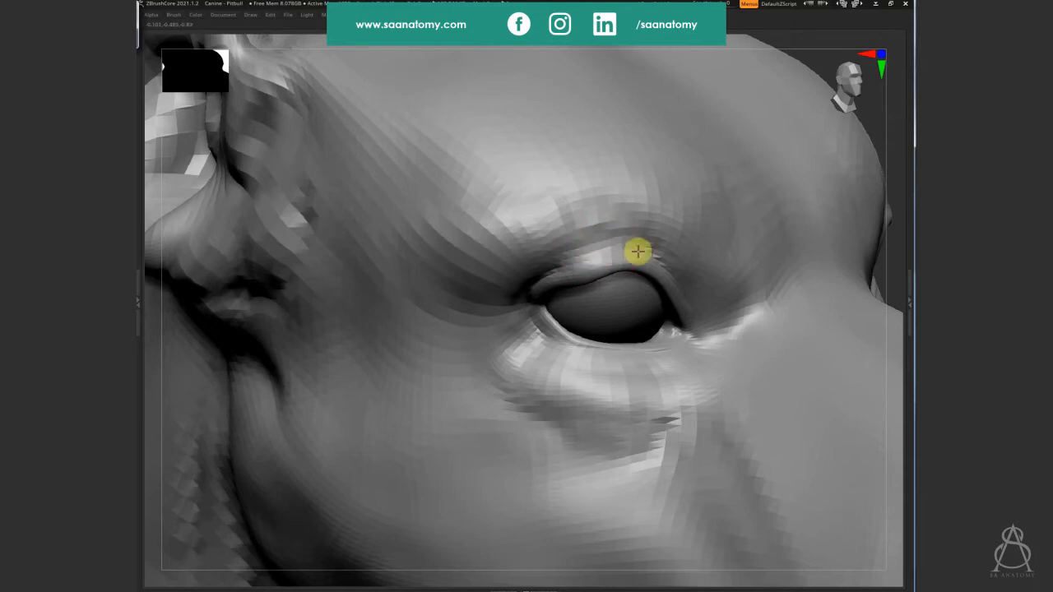
# Define the upper eyelid crease, soften the pouch below the lower eyelid, and lower the mesh by one subdivision level
pyautogui.moveTo(554, 279)
pyautogui.mouseDown()
pyautogui.moveTo(592, 238)
pyautogui.moveTo(557, 233)
pyautogui.moveTo(600, 223)
pyautogui.moveTo(603, 236)
pyautogui.mouseUp()
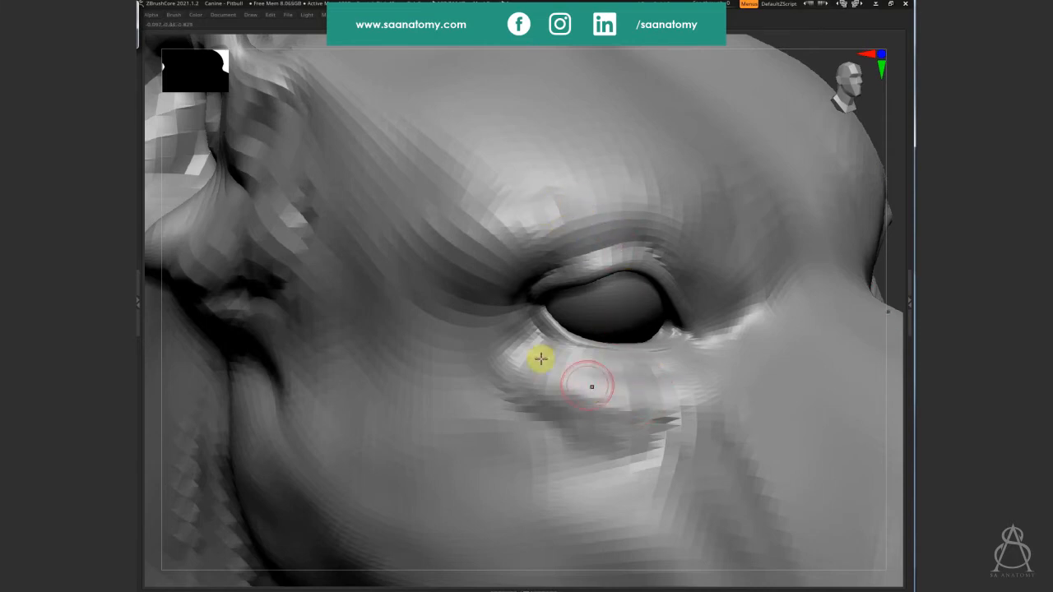
pyautogui.moveTo(537, 357)
pyautogui.mouseDown()
pyautogui.moveTo(567, 425)
pyautogui.moveTo(667, 416)
pyautogui.moveTo(641, 395)
pyautogui.mouseUp()
pyautogui.hotkey('shift', 'd')
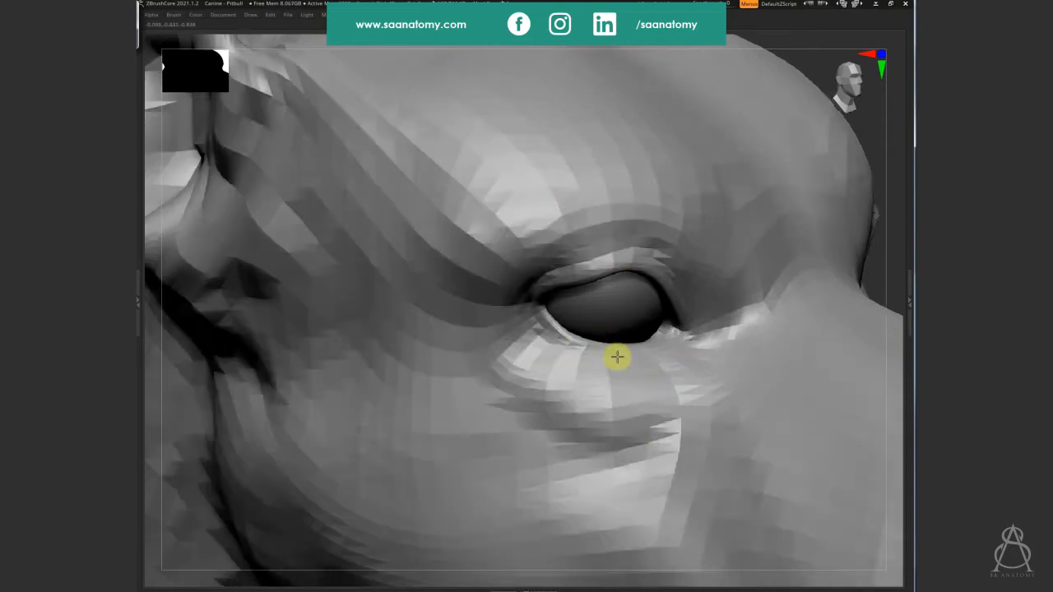
pyautogui.moveTo(618, 357); pyautogui.dragTo(658, 305, button='right')
pyautogui.moveTo(517, 305); pyautogui.dragTo(585, 338, button='right')
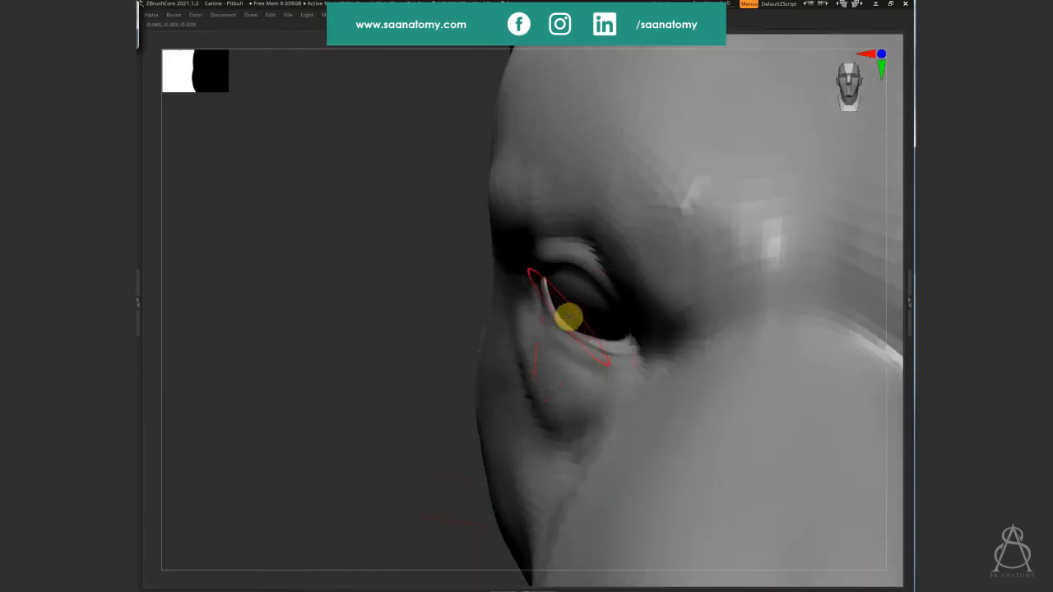
pyautogui.moveTo(576, 336); pyautogui.dragTo(603, 356, button='right')
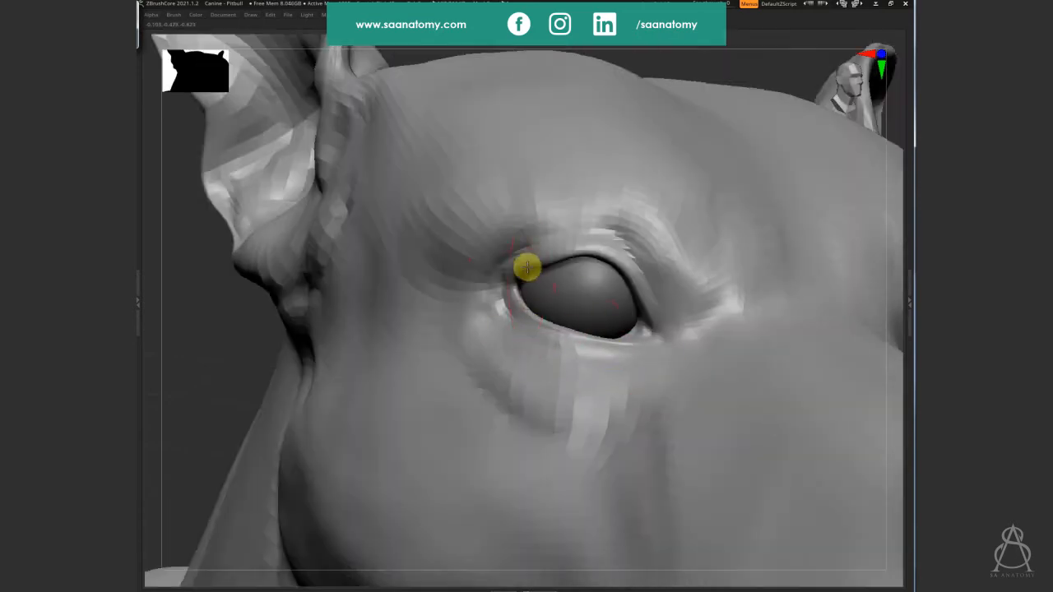
# Refine the eyelid rims around the eyeball and sculpt the fold of skin beneath the lower eyelid
pyautogui.moveTo(526, 266); pyautogui.dragTo(520, 269, button='right')
pyautogui.moveTo(510, 272)
pyautogui.mouseDown()
pyautogui.moveTo(604, 258)
pyautogui.moveTo(651, 332)
pyautogui.mouseUp()
pyautogui.moveTo(650, 332)
pyautogui.mouseDown(button='right')
pyautogui.moveTo(545, 301)
pyautogui.moveTo(551, 280)
pyautogui.mouseUp(button='right')
pyautogui.moveTo(551, 279)
pyautogui.mouseDown()
pyautogui.moveTo(580, 249)
pyautogui.moveTo(667, 308)
pyautogui.moveTo(636, 315)
pyautogui.mouseUp()
pyautogui.moveTo(636, 316); pyautogui.dragTo(555, 303, button='right')
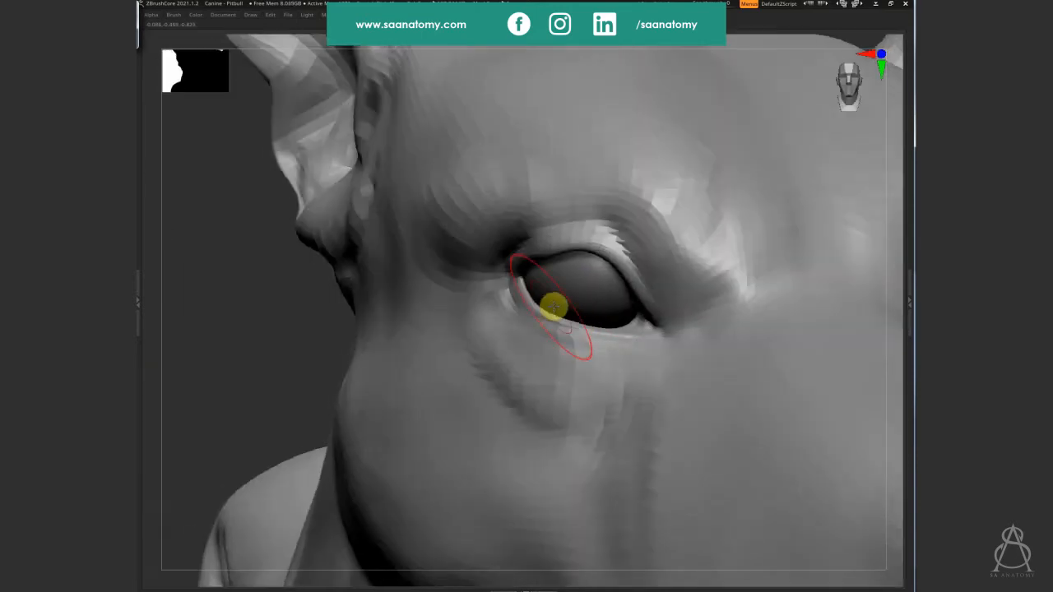
pyautogui.moveTo(555, 304)
pyautogui.mouseDown()
pyautogui.moveTo(527, 292)
pyautogui.moveTo(615, 326)
pyautogui.moveTo(550, 310)
pyautogui.moveTo(603, 335)
pyautogui.moveTo(583, 399)
pyautogui.moveTo(618, 400)
pyautogui.moveTo(629, 359)
pyautogui.moveTo(618, 422)
pyautogui.moveTo(642, 389)
pyautogui.moveTo(621, 392)
pyautogui.moveTo(628, 408)
pyautogui.moveTo(639, 389)
pyautogui.moveTo(600, 376)
pyautogui.moveTo(611, 416)
pyautogui.moveTo(599, 381)
pyautogui.moveTo(574, 397)
pyautogui.moveTo(649, 369)
pyautogui.moveTo(589, 389)
pyautogui.moveTo(627, 384)
pyautogui.moveTo(505, 346)
pyautogui.moveTo(557, 371)
pyautogui.moveTo(514, 376)
pyautogui.moveTo(524, 331)
pyautogui.moveTo(508, 357)
pyautogui.moveTo(595, 400)
pyautogui.moveTo(547, 412)
pyautogui.mouseUp()
pyautogui.moveTo(548, 412); pyautogui.dragTo(630, 338, button='right')
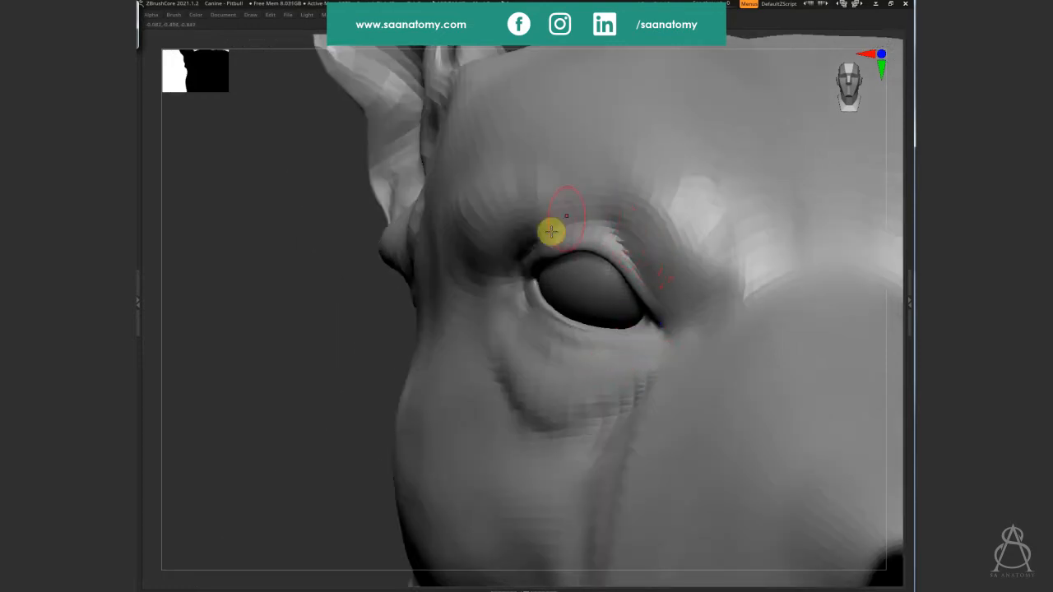
# Shape the upper eyelid's arch at its outer corner and check the eyes against the whole head
pyautogui.moveTo(550, 231)
pyautogui.mouseDown(button='right')
pyautogui.moveTo(589, 225)
pyautogui.moveTo(580, 244)
pyautogui.moveTo(580, 165)
pyautogui.moveTo(521, 263)
pyautogui.moveTo(519, 237)
pyautogui.moveTo(501, 280)
pyautogui.moveTo(550, 232)
pyautogui.mouseUp(button='right')
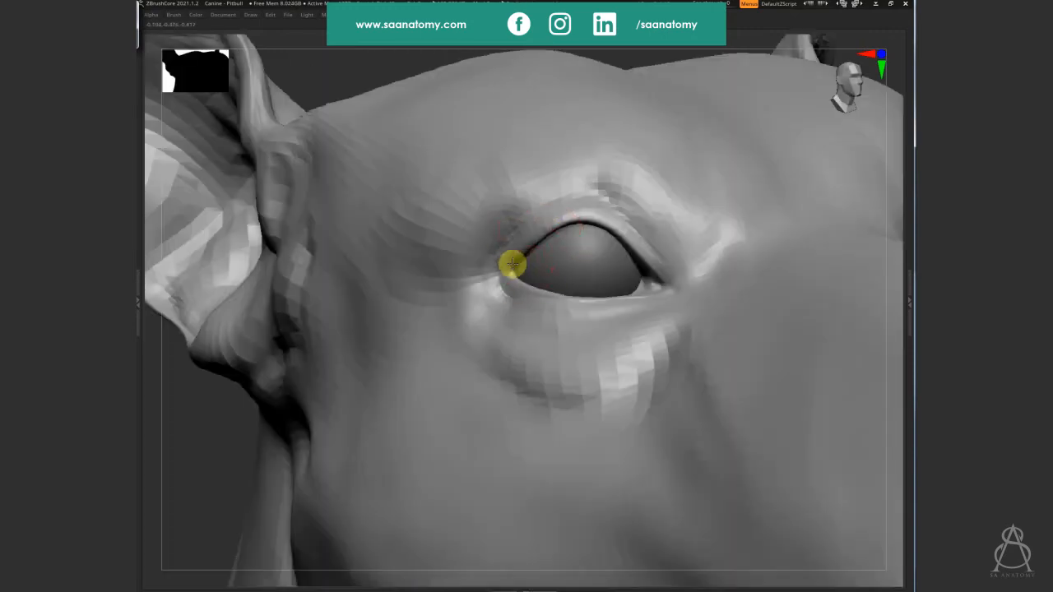
pyautogui.moveTo(509, 262)
pyautogui.mouseDown()
pyautogui.moveTo(538, 244)
pyautogui.moveTo(545, 258)
pyautogui.mouseUp()
pyautogui.moveTo(546, 259)
pyautogui.mouseDown(button='right')
pyautogui.moveTo(568, 322)
pyautogui.moveTo(409, 276)
pyautogui.mouseUp(button='right')
pyautogui.press('f')
pyautogui.moveTo(378, 365); pyautogui.dragTo(571, 331, button='right')
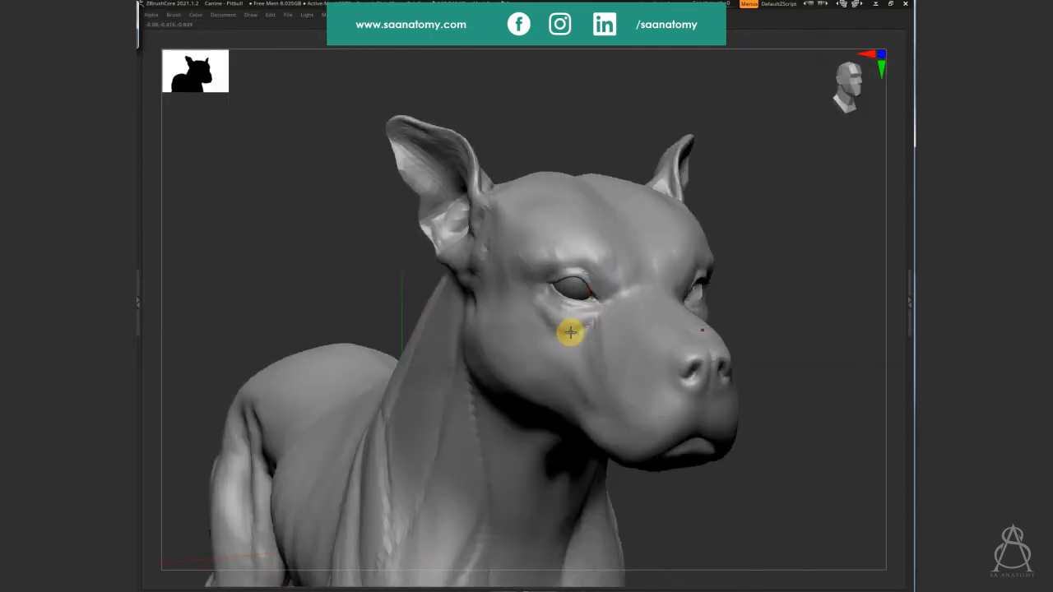
pyautogui.moveTo(825, 336); pyautogui.dragTo(556, 320, button='right')
pyautogui.moveTo(788, 265); pyautogui.dragTo(759, 287, button='right')
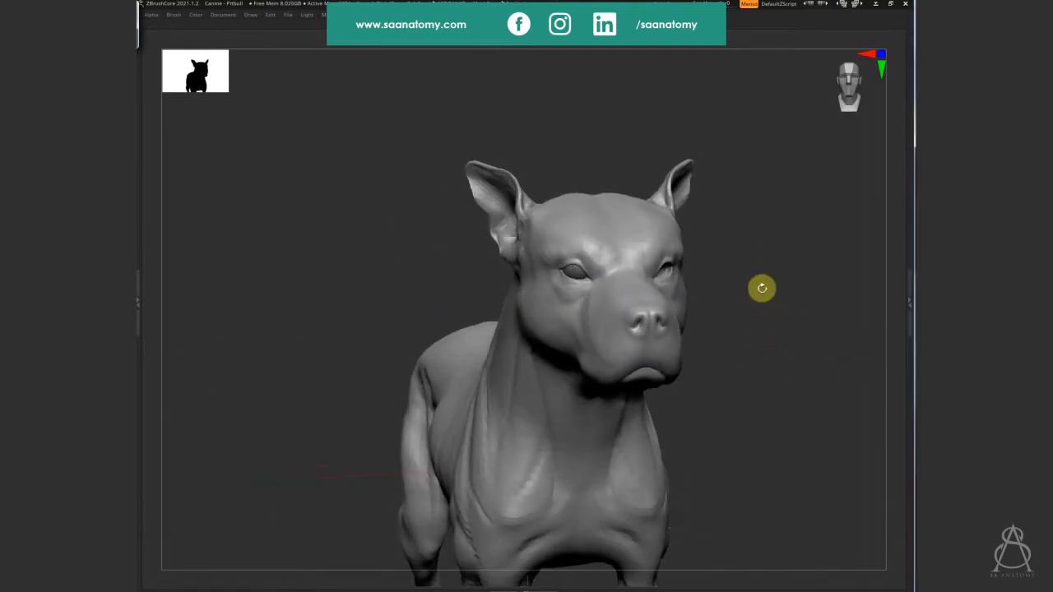
# Save the project as Canine - Pitbull, replacing the existing project file
pyautogui.hotkey('ctrl', 's')
pyautogui.press('Return')
pyautogui.click(665, 304)
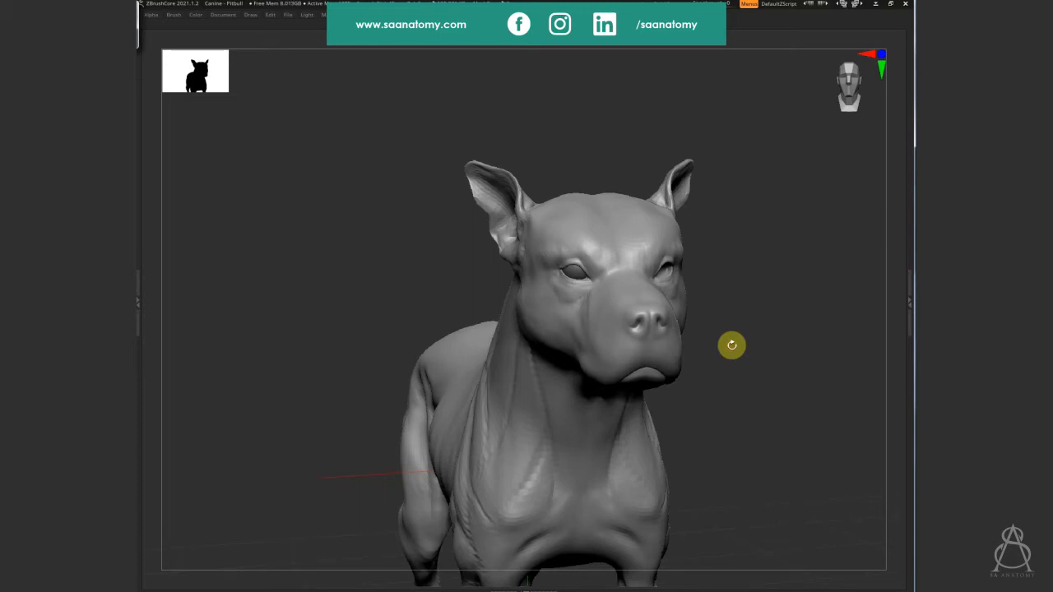
pyautogui.moveTo(732, 345)
pyautogui.mouseDown()
pyautogui.moveTo(742, 277)
pyautogui.moveTo(606, 280)
pyautogui.mouseUp()
pyautogui.moveTo(815, 277)
pyautogui.mouseDown()
pyautogui.moveTo(712, 310)
pyautogui.moveTo(792, 341)
pyautogui.moveTo(828, 331)
pyautogui.mouseUp()
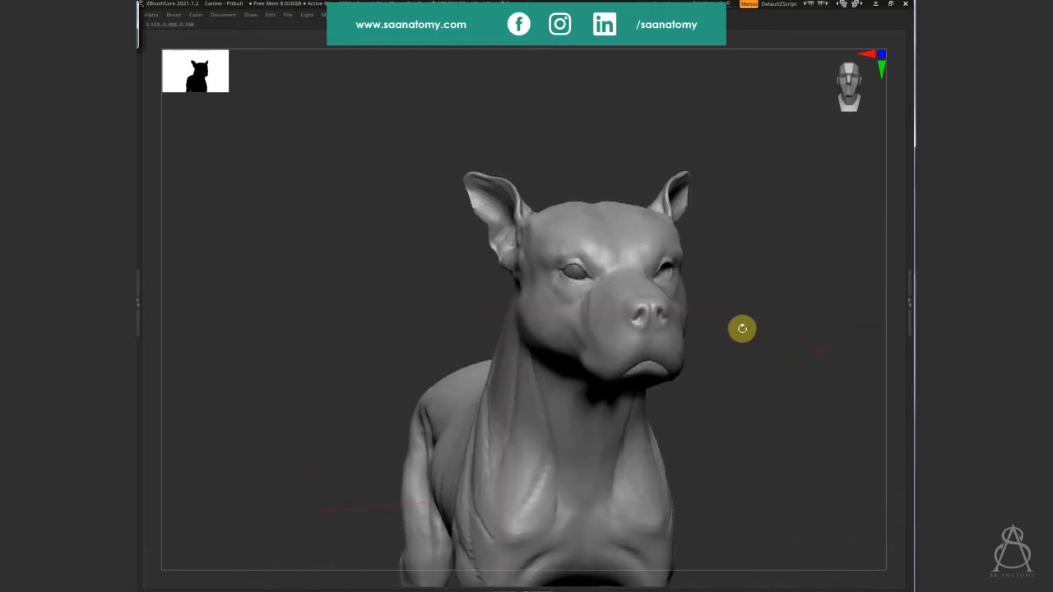
pyautogui.moveTo(762, 362); pyautogui.dragTo(798, 357)
pyautogui.hotkey('ctrl', 's')
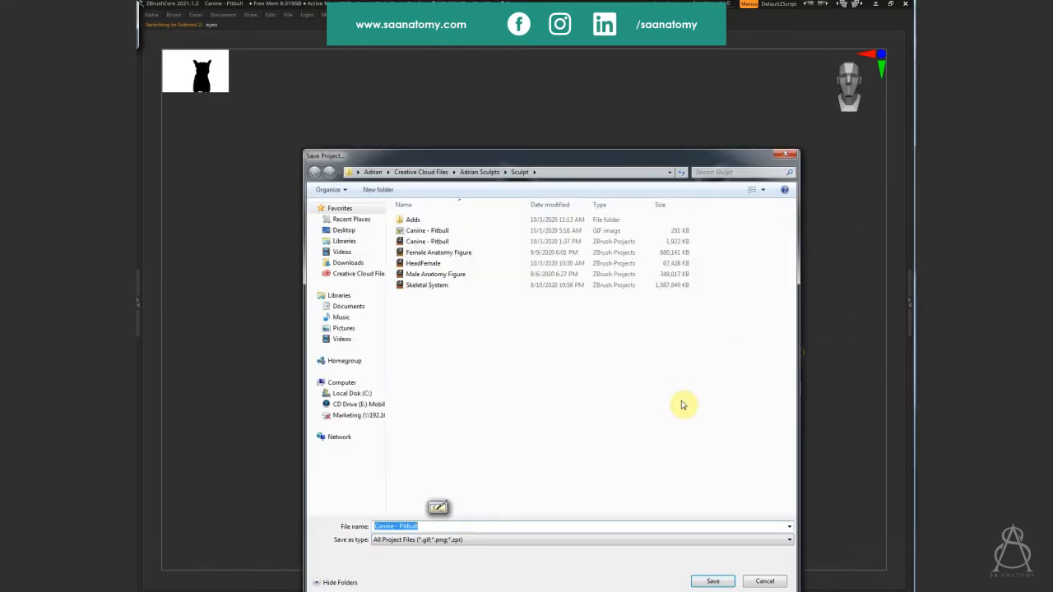
pyautogui.click(708, 582)
pyautogui.click(698, 303)
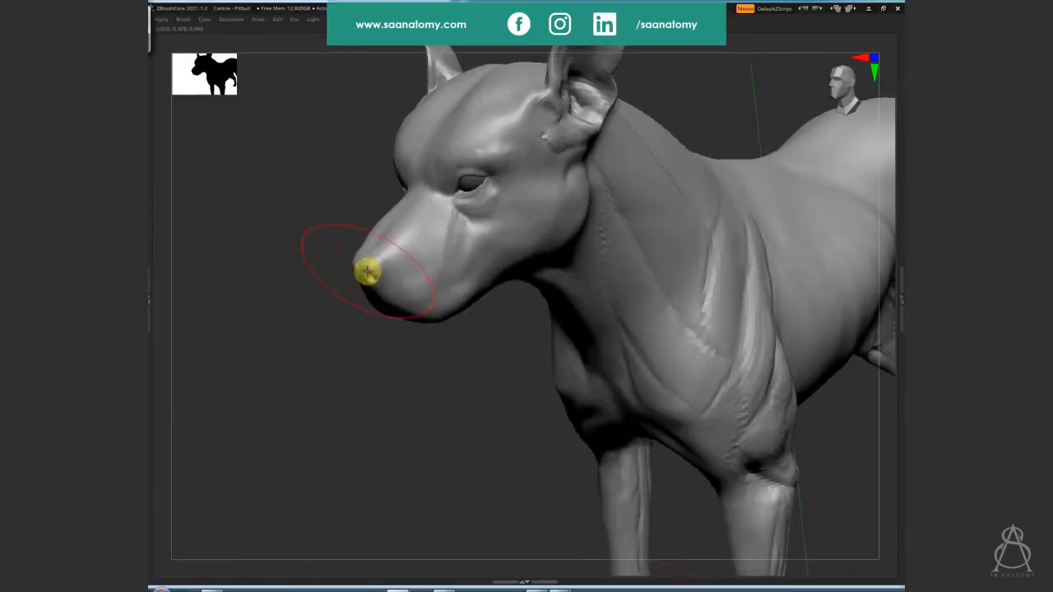
# Adjust the brush size and reshape the contour of the forehead and brow
pyautogui.press('s')
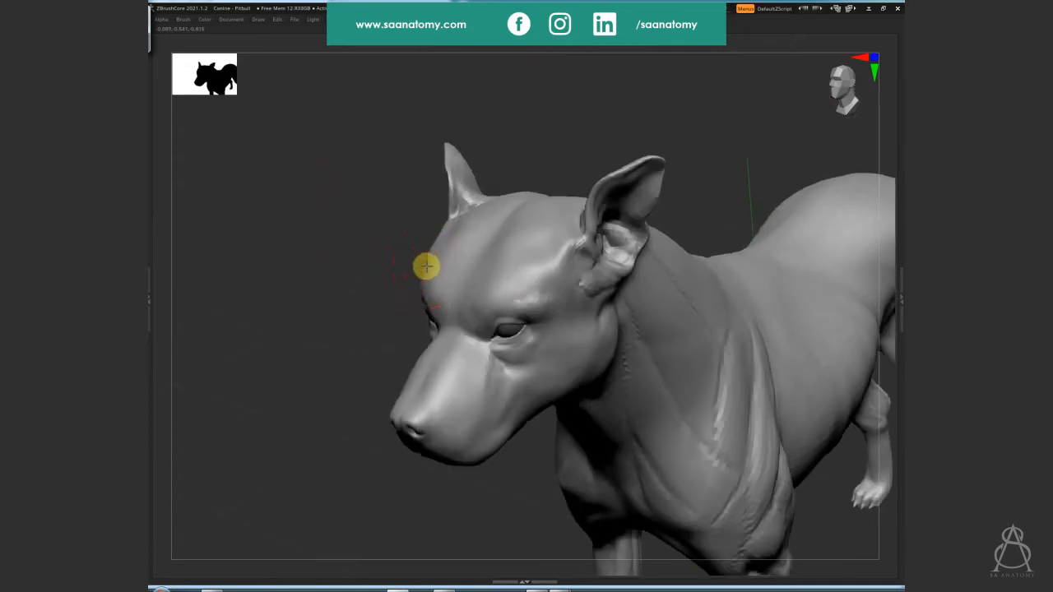
pyautogui.moveTo(411, 233); pyautogui.dragTo(419, 263)
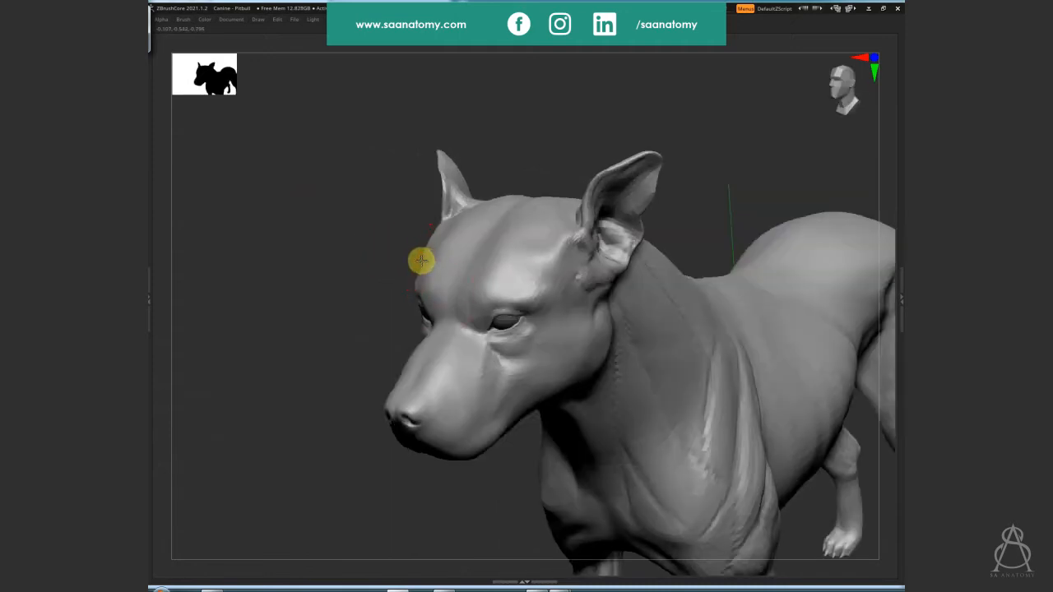
pyautogui.moveTo(376, 274); pyautogui.dragTo(590, 353)
pyautogui.moveTo(259, 310); pyautogui.dragTo(322, 276)
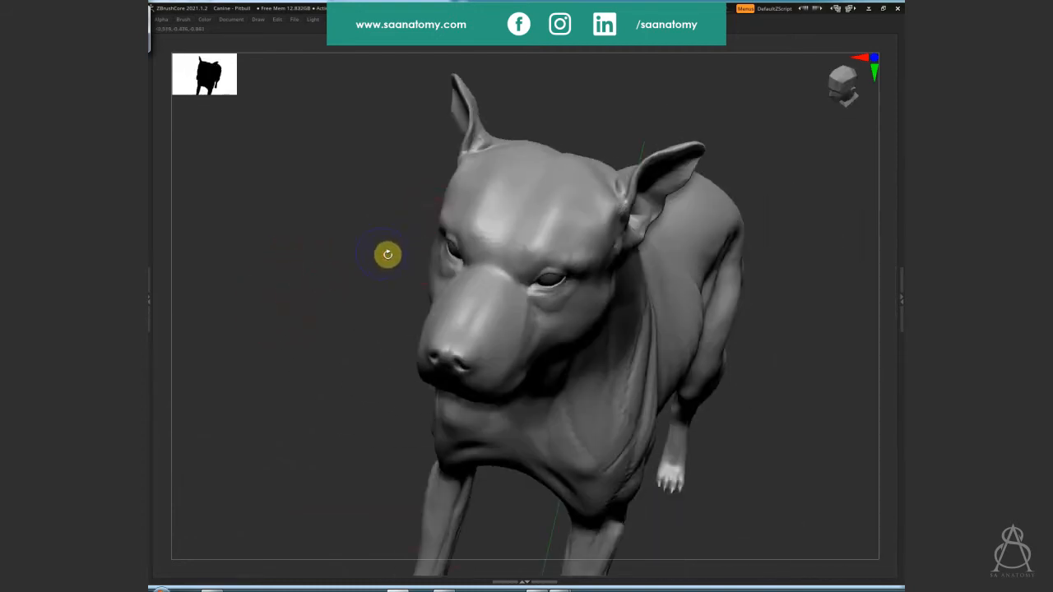
# Adjust the profile of the muzzle and the jawline beneath the cheek
pyautogui.moveTo(790, 451); pyautogui.dragTo(627, 275)
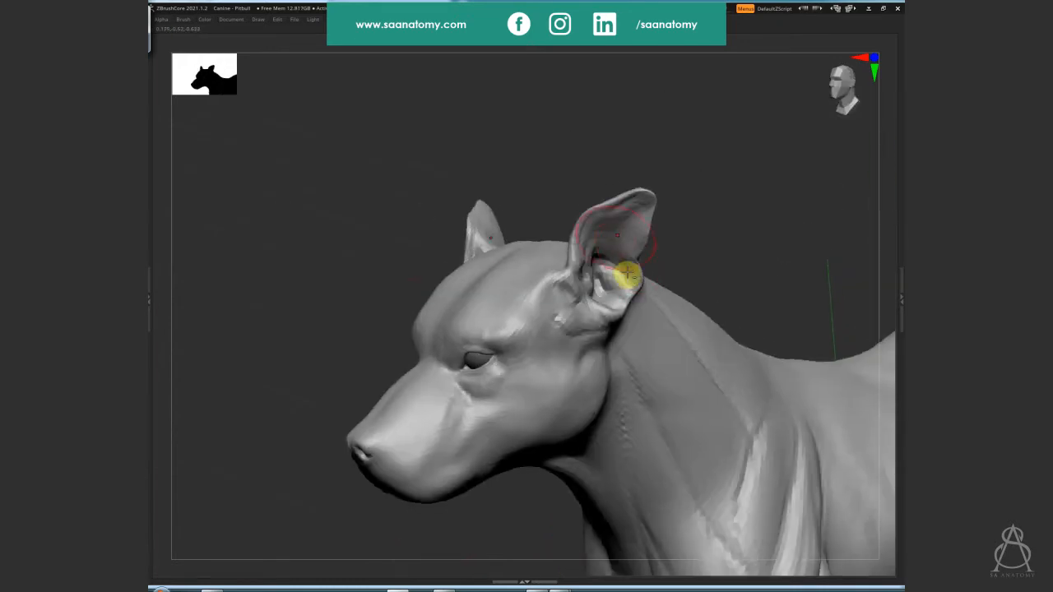
pyautogui.keyDown('alt'); pyautogui.moveTo(719, 169); pyautogui.dragTo(698, 148); pyautogui.keyUp('alt')
pyautogui.keyDown('alt'); pyautogui.moveTo(611, 167); pyautogui.dragTo(473, 385); pyautogui.keyUp('alt')
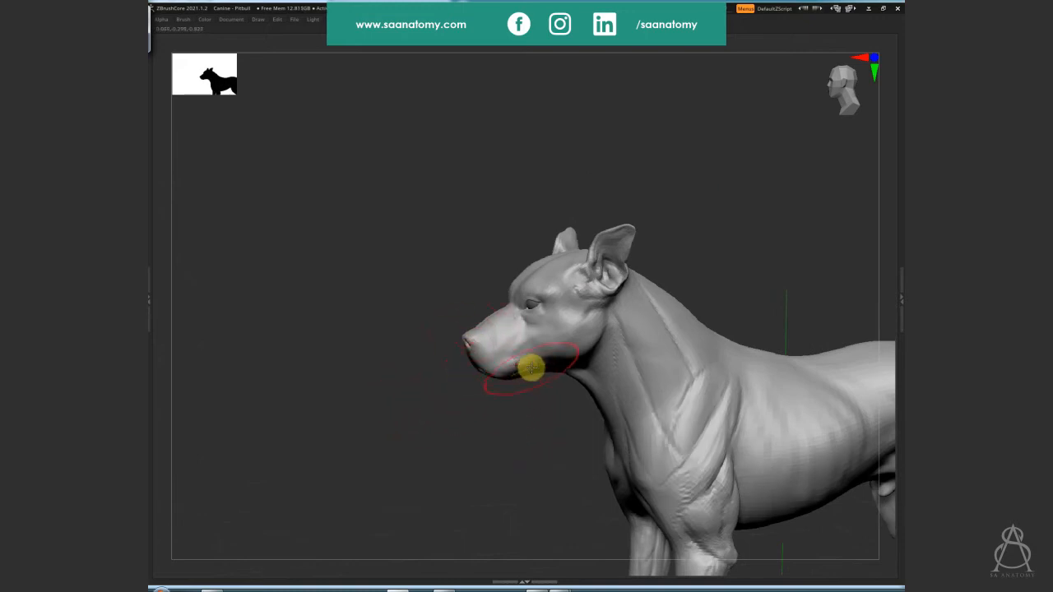
pyautogui.moveTo(570, 358)
pyautogui.mouseDown()
pyautogui.moveTo(587, 347)
pyautogui.moveTo(458, 439)
pyautogui.moveTo(585, 404)
pyautogui.moveTo(715, 395)
pyautogui.moveTo(667, 425)
pyautogui.moveTo(447, 449)
pyautogui.moveTo(660, 390)
pyautogui.moveTo(511, 414)
pyautogui.moveTo(482, 439)
pyautogui.moveTo(526, 420)
pyautogui.moveTo(465, 456)
pyautogui.moveTo(486, 437)
pyautogui.moveTo(515, 466)
pyautogui.moveTo(553, 442)
pyautogui.mouseUp()
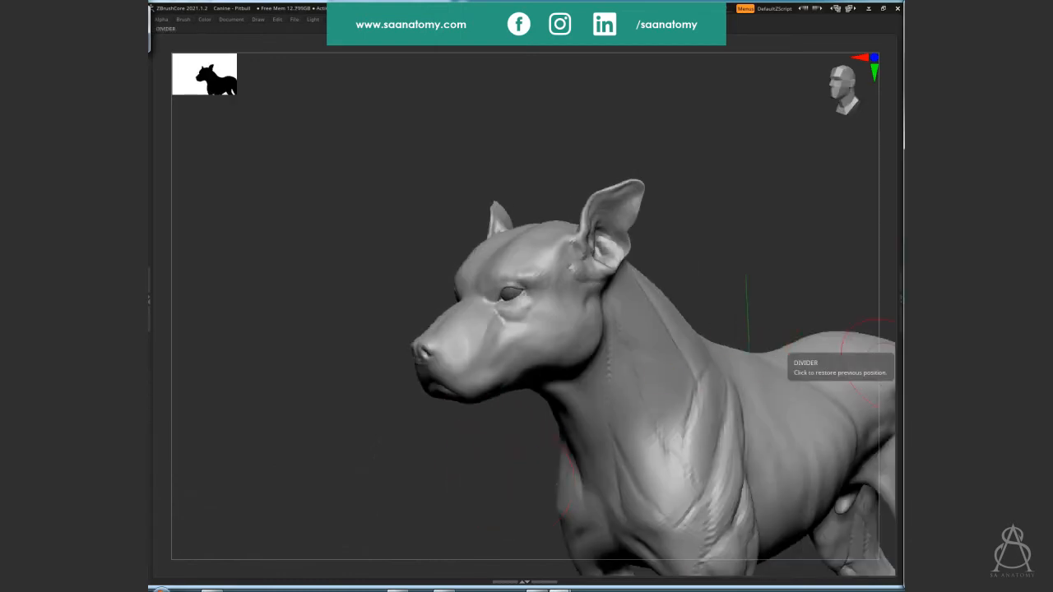
pyautogui.moveTo(766, 299); pyautogui.dragTo(856, 345)
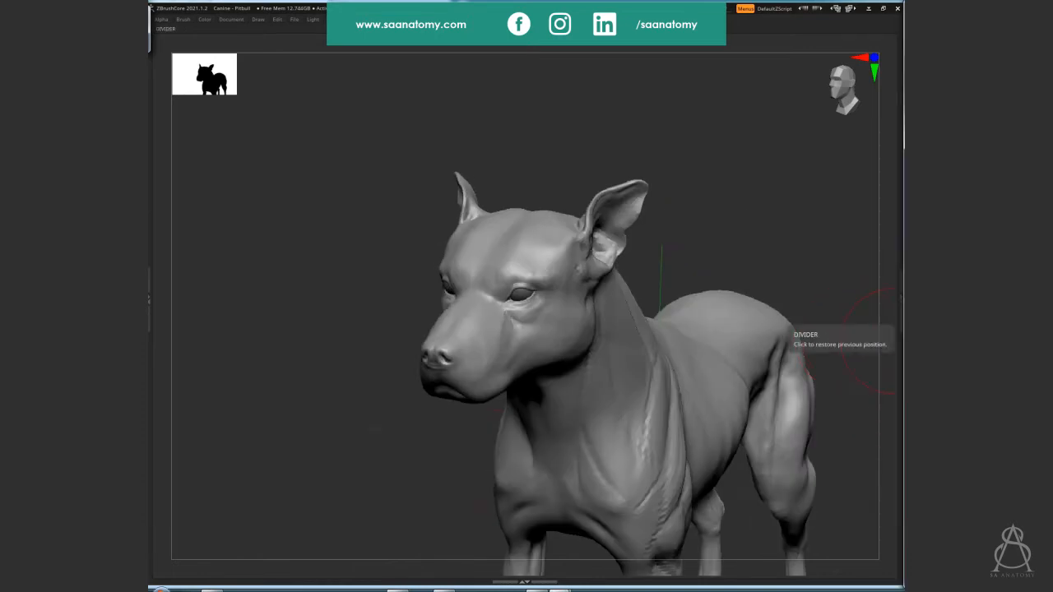
# Isolate the head and upper neck by hiding the body, and reshape both sides of the muzzle below the eyes
pyautogui.moveTo(726, 238); pyautogui.dragTo(554, 430)
pyautogui.moveTo(650, 329); pyautogui.dragTo(634, 407)
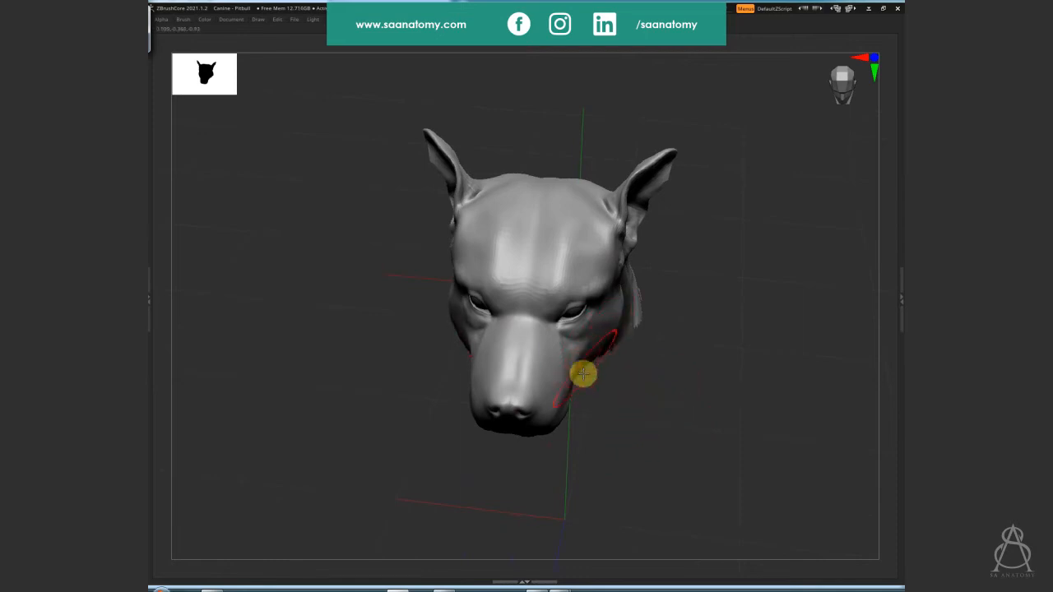
pyautogui.moveTo(602, 445); pyautogui.dragTo(573, 388)
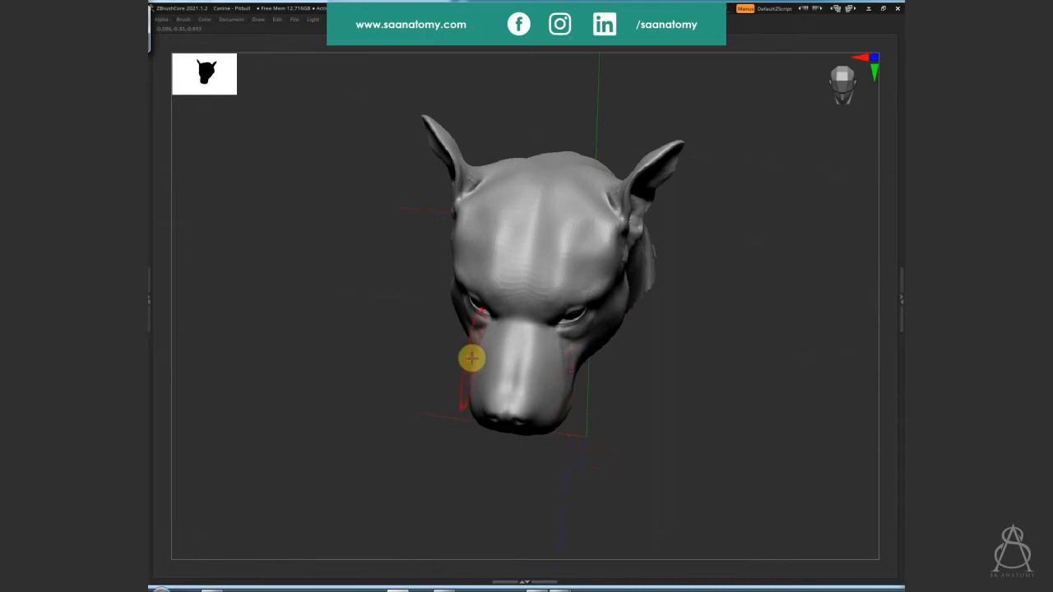
pyautogui.moveTo(466, 356); pyautogui.dragTo(569, 360)
pyautogui.moveTo(620, 475); pyautogui.dragTo(550, 414)
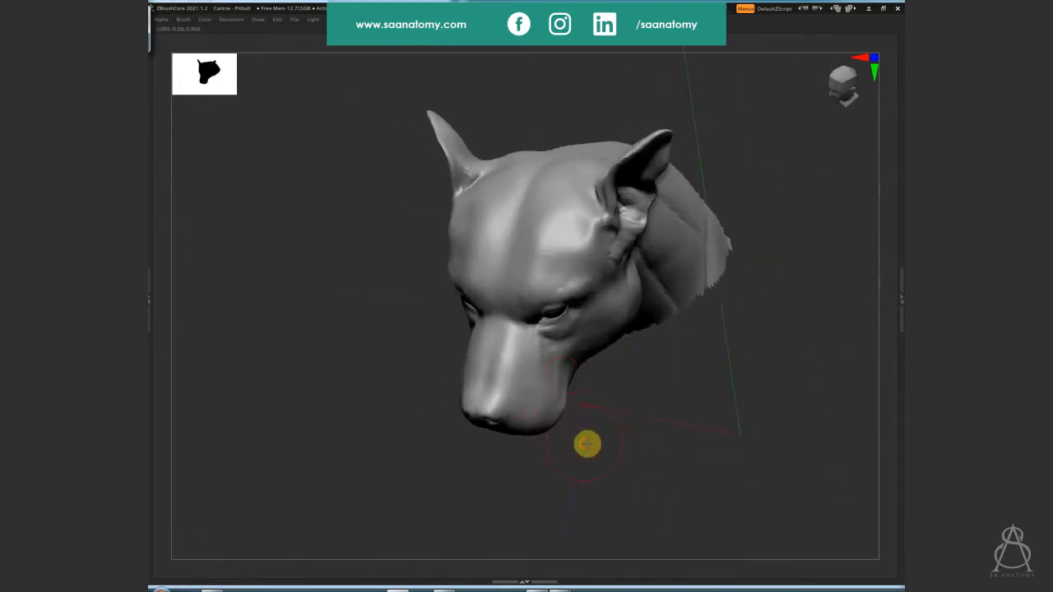
pyautogui.moveTo(586, 444); pyautogui.dragTo(648, 471)
# Reshape the lower lip and chin, and adjust the tip of the muzzle around the nose with a resized brush
pyautogui.moveTo(656, 393); pyautogui.dragTo(599, 481)
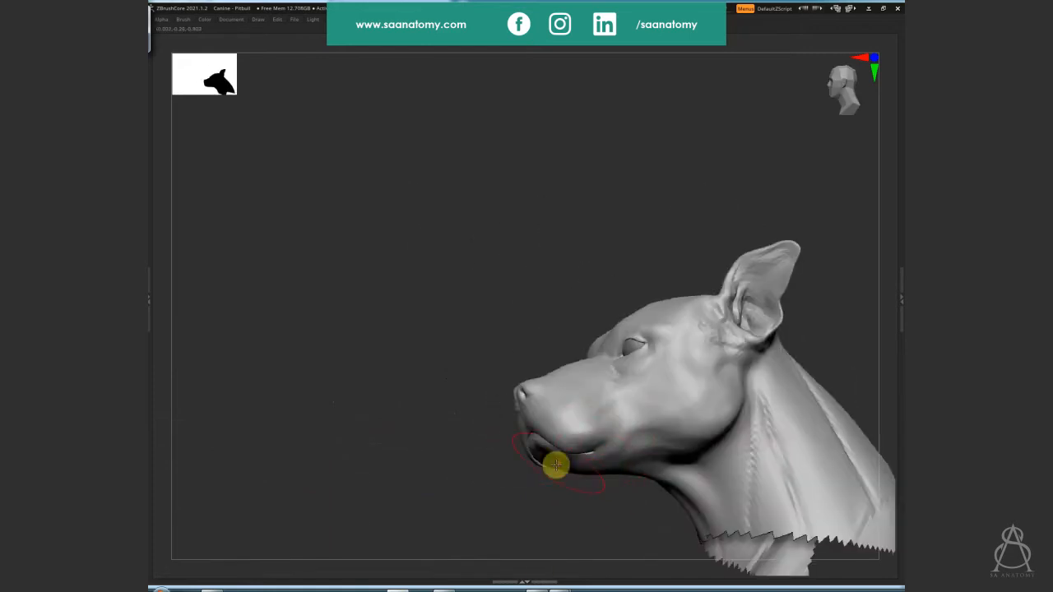
pyautogui.moveTo(476, 403)
pyautogui.mouseDown()
pyautogui.moveTo(447, 404)
pyautogui.moveTo(752, 348)
pyautogui.moveTo(752, 367)
pyautogui.moveTo(725, 337)
pyautogui.moveTo(700, 362)
pyautogui.moveTo(769, 327)
pyautogui.moveTo(724, 432)
pyautogui.moveTo(690, 454)
pyautogui.mouseUp()
pyautogui.press('s')
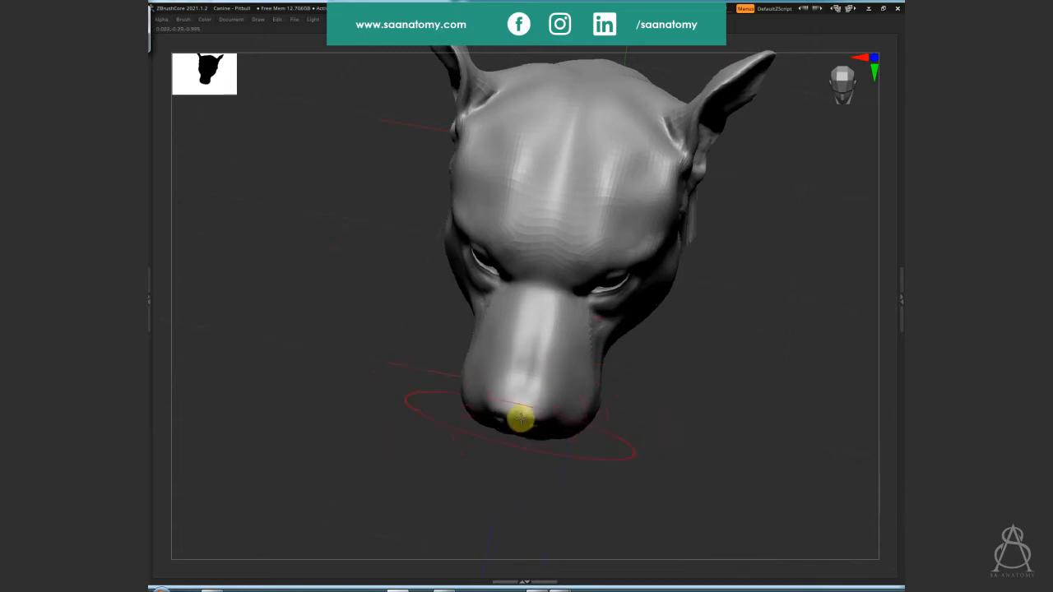
pyautogui.click(516, 424)
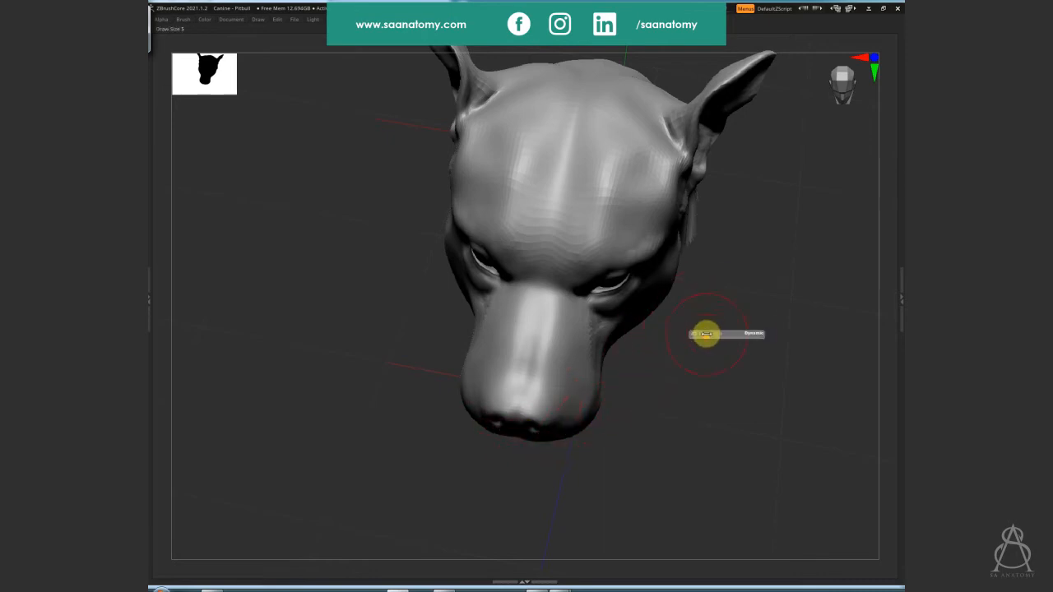
# Reduce the brush size and sculpt the forehead muscles and central furrow from the brow to the crown
pyautogui.moveTo(705, 333)
pyautogui.mouseDown()
pyautogui.moveTo(688, 274)
pyautogui.moveTo(689, 355)
pyautogui.moveTo(731, 301)
pyautogui.moveTo(754, 381)
pyautogui.moveTo(581, 279)
pyautogui.mouseUp()
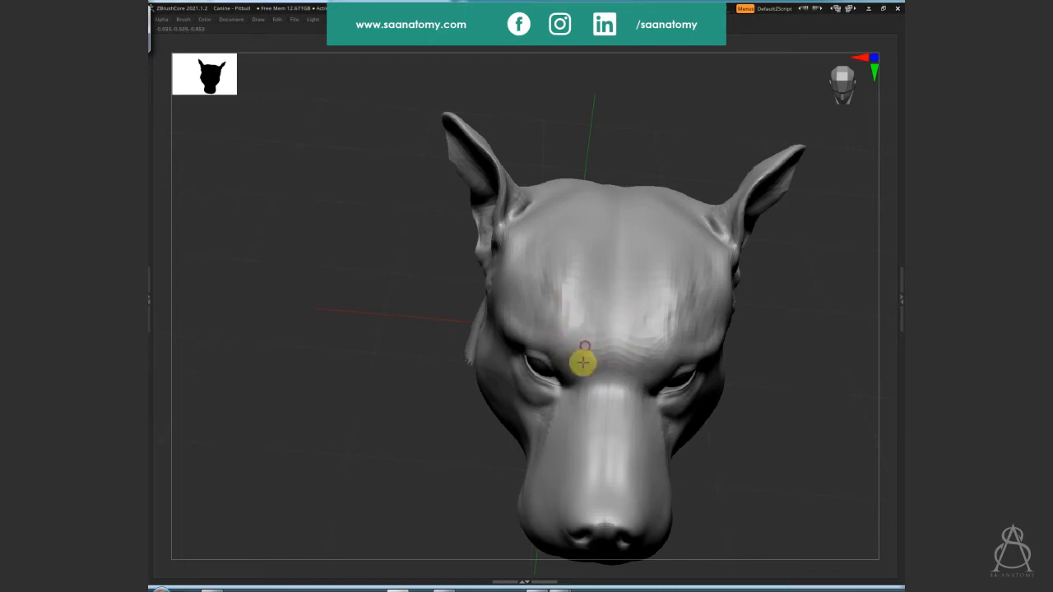
pyautogui.moveTo(790, 444); pyautogui.dragTo(792, 462)
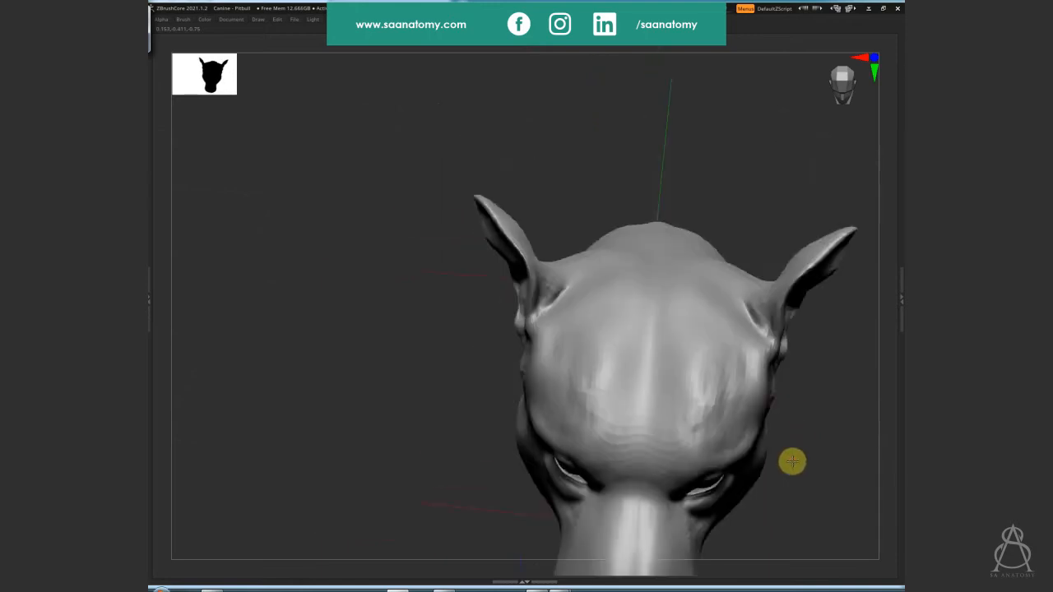
pyautogui.moveTo(735, 200); pyautogui.dragTo(677, 334)
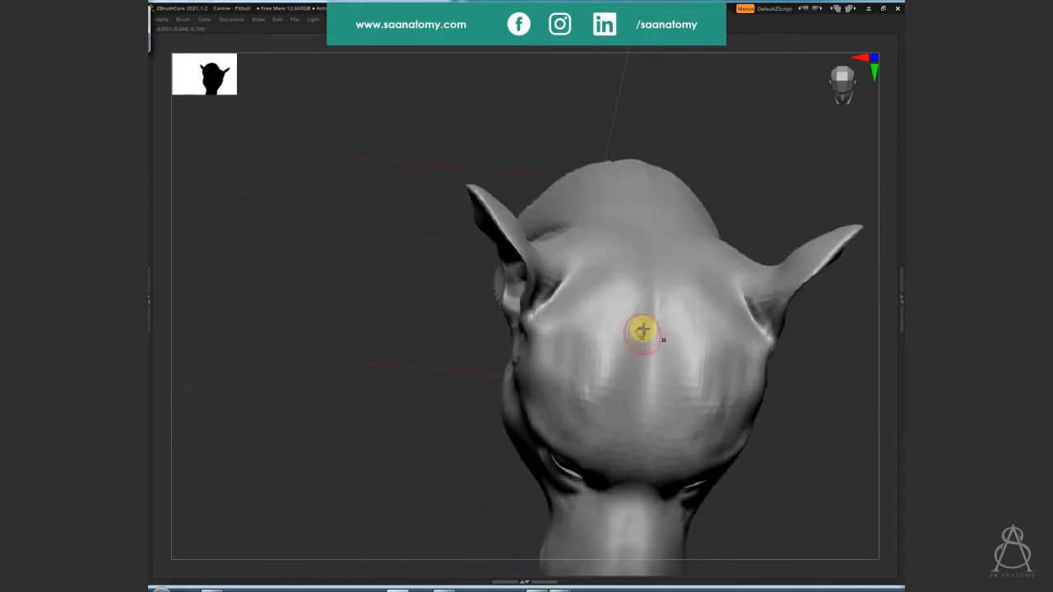
# Resize the brush and refine the front of the lips and the mouth line on the muzzle
pyautogui.moveTo(831, 473)
pyautogui.mouseDown()
pyautogui.moveTo(781, 412)
pyautogui.moveTo(414, 432)
pyautogui.moveTo(400, 362)
pyautogui.moveTo(761, 449)
pyautogui.moveTo(751, 468)
pyautogui.moveTo(735, 435)
pyautogui.moveTo(726, 484)
pyautogui.moveTo(618, 468)
pyautogui.moveTo(621, 416)
pyautogui.moveTo(597, 370)
pyautogui.moveTo(625, 379)
pyautogui.moveTo(595, 364)
pyautogui.mouseUp()
pyautogui.press('s')
pyautogui.press('s')
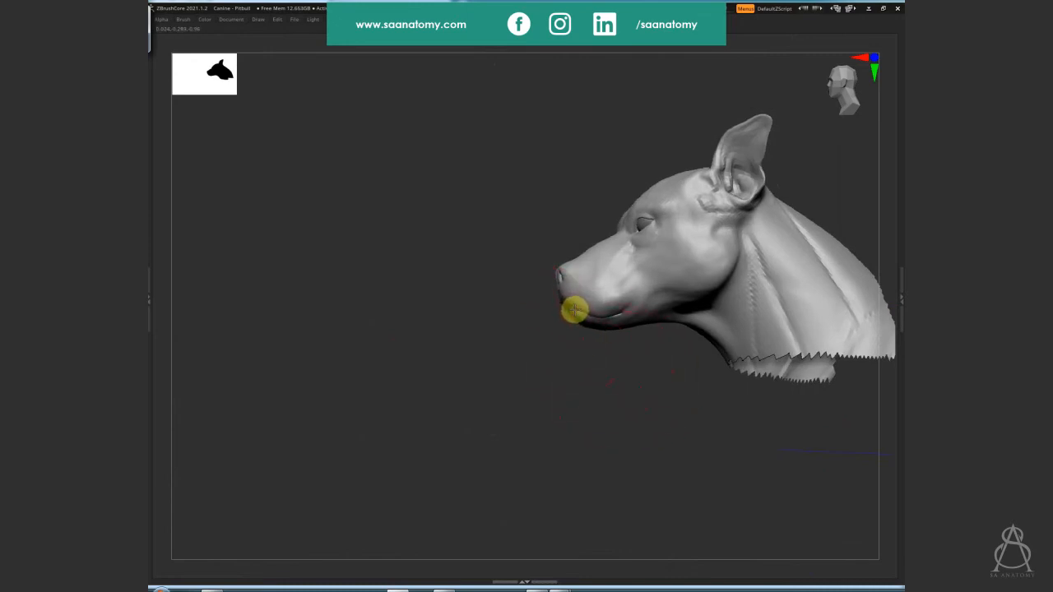
pyautogui.moveTo(572, 311); pyautogui.dragTo(637, 459)
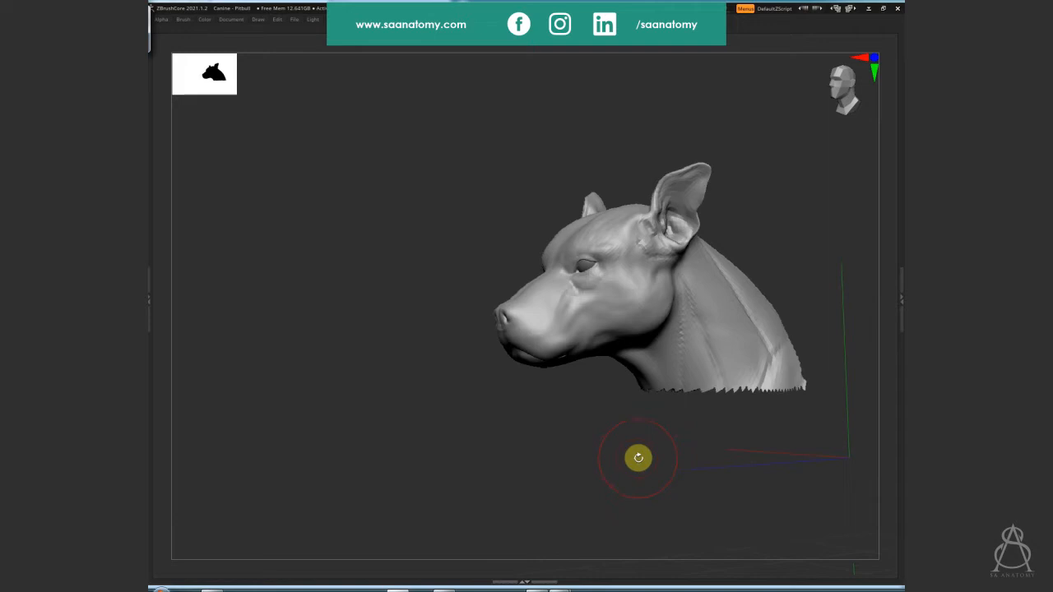
# Widen the front and sides of the muzzle symmetrically with a large brush
pyautogui.moveTo(756, 486); pyautogui.dragTo(832, 345)
pyautogui.moveTo(787, 452); pyautogui.dragTo(661, 338)
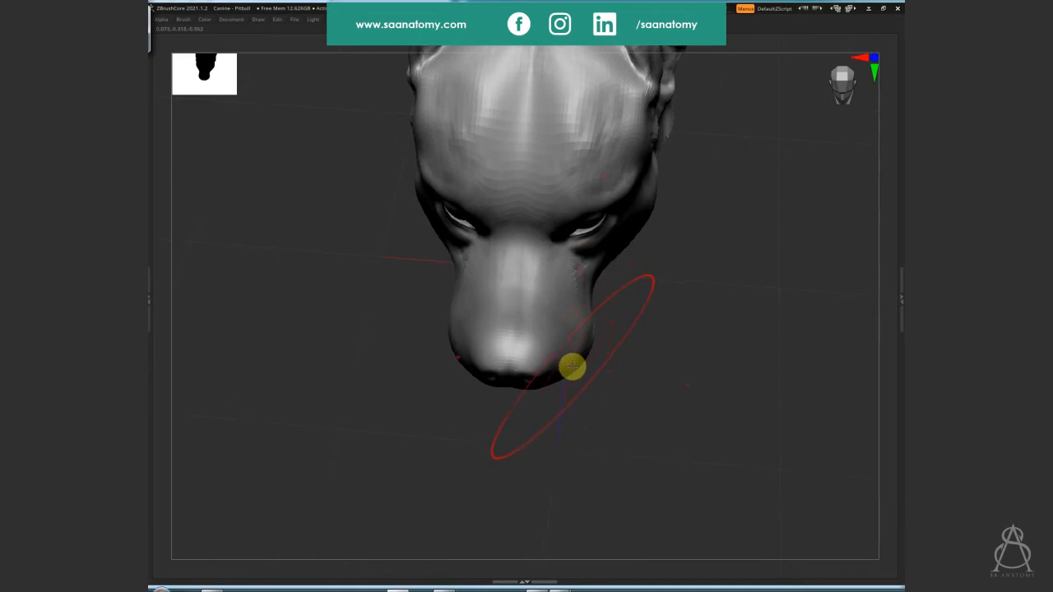
pyautogui.moveTo(572, 367); pyautogui.dragTo(597, 300)
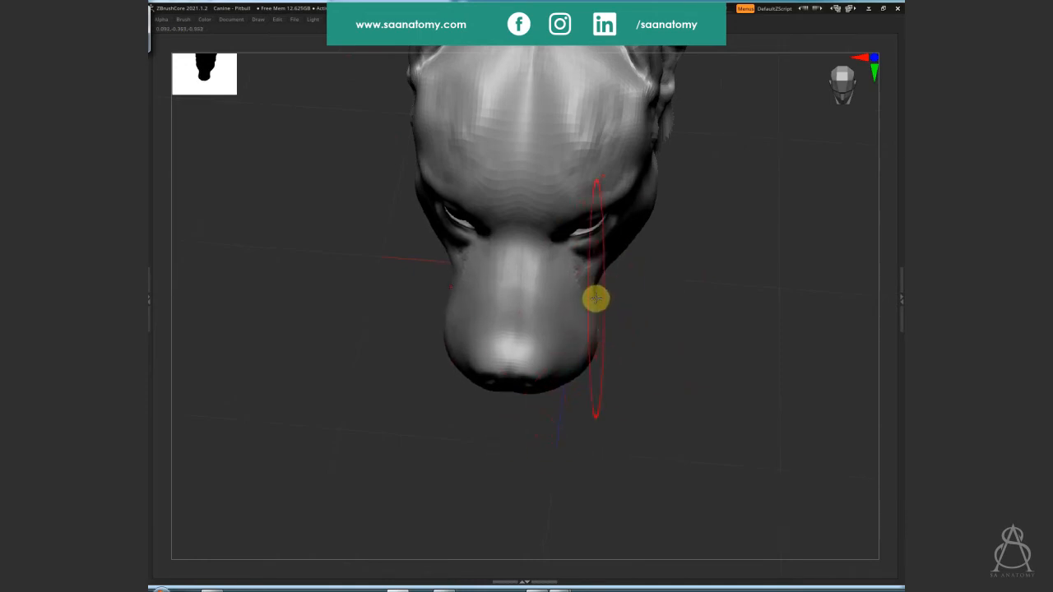
pyautogui.moveTo(710, 300)
pyautogui.mouseDown()
pyautogui.moveTo(686, 308)
pyautogui.moveTo(712, 362)
pyautogui.moveTo(667, 419)
pyautogui.mouseUp()
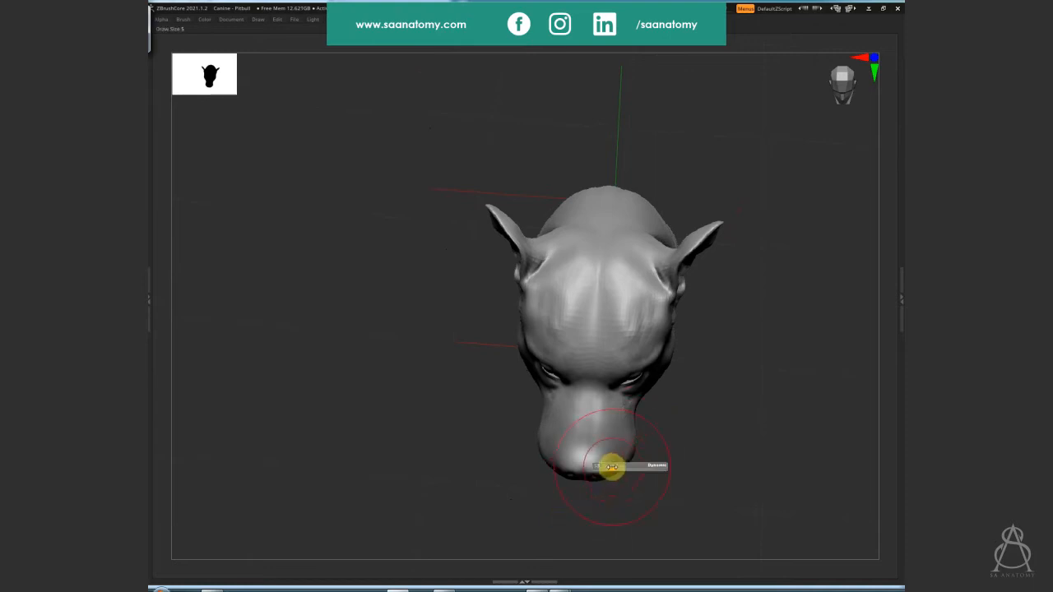
pyautogui.moveTo(628, 459); pyautogui.dragTo(702, 461)
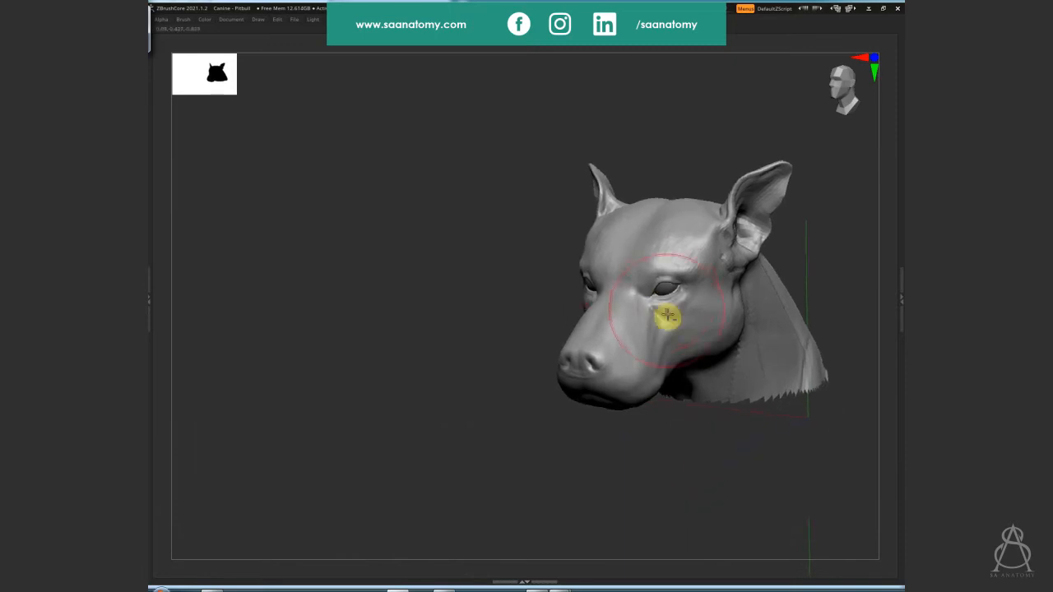
# Resize the brush and sculpt the inner corner of the eye where the lids meet beside the muzzle bridge
pyautogui.scroll(10, 666, 315)
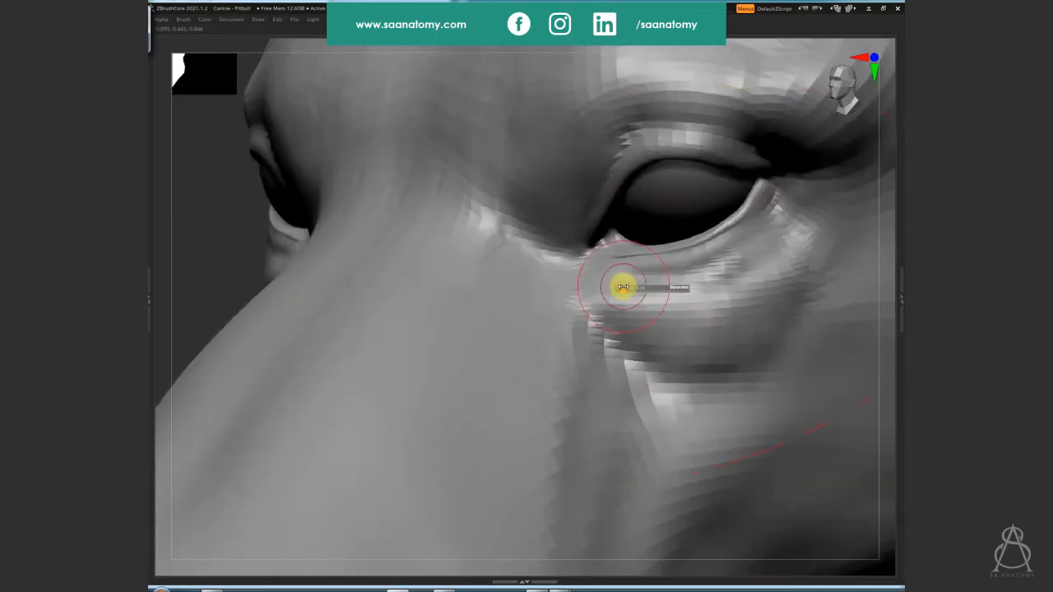
pyautogui.moveTo(571, 245); pyautogui.dragTo(567, 202)
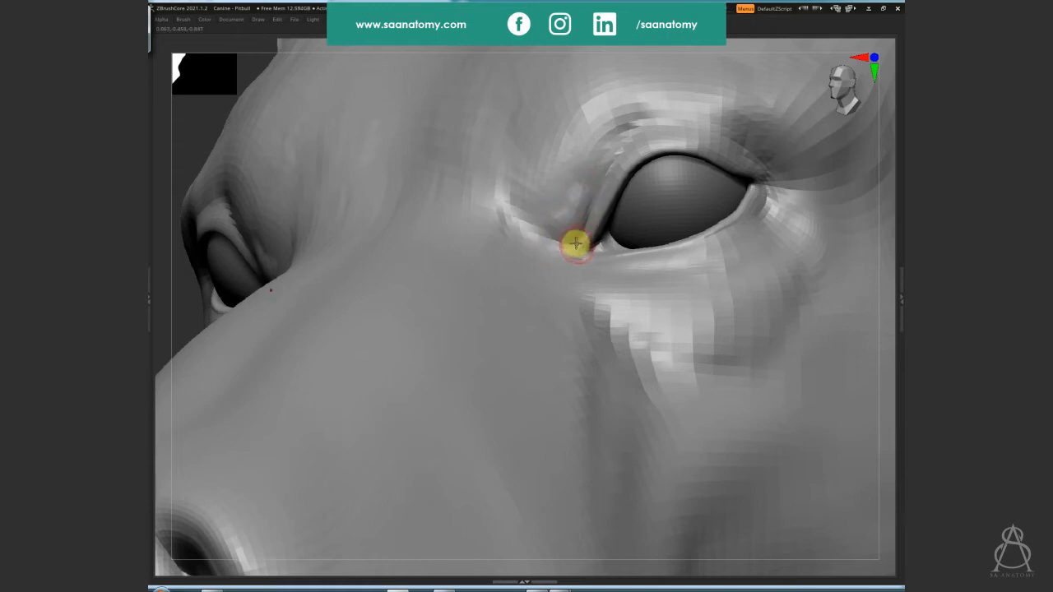
# Sculpt the bridge of the muzzle symmetrically, forming paired ridges with a shallow central groove below the brow
pyautogui.moveTo(759, 174); pyautogui.dragTo(445, 280, button='right')
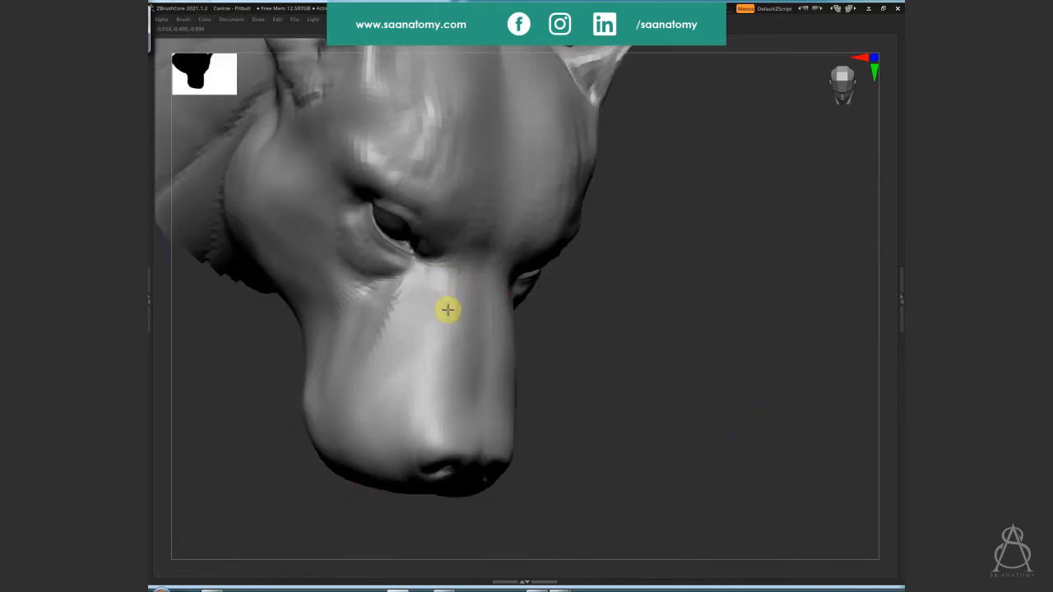
pyautogui.moveTo(478, 322); pyautogui.dragTo(515, 334, button='right')
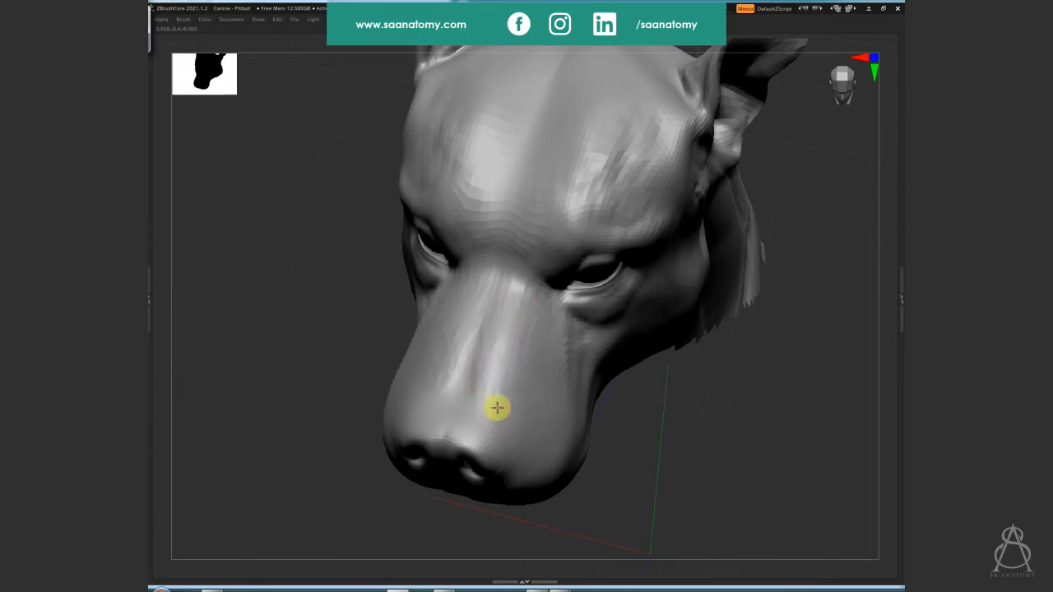
pyautogui.moveTo(496, 406); pyautogui.dragTo(517, 376, button='right')
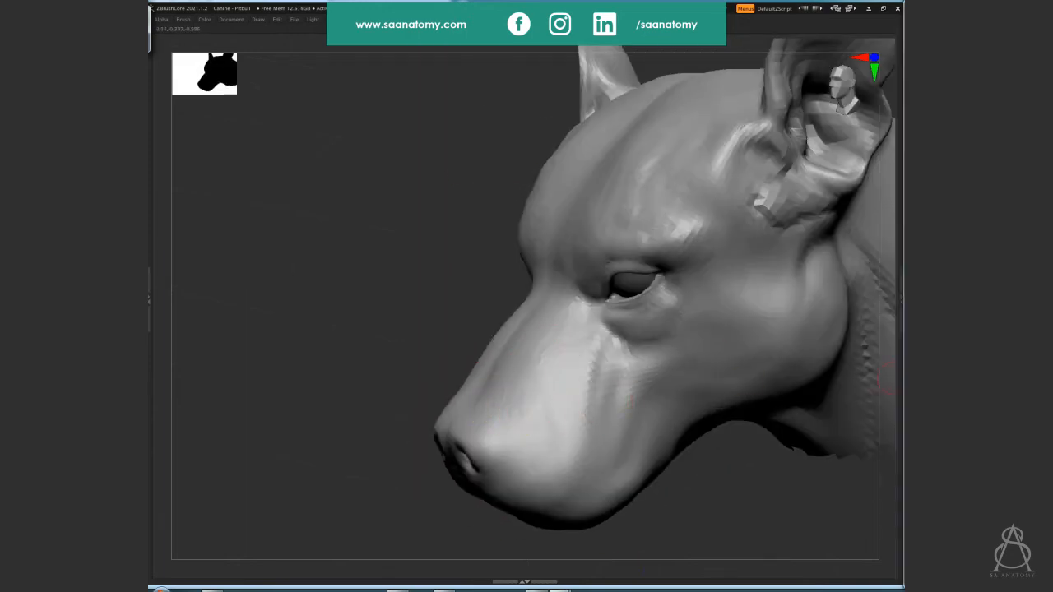
pyautogui.moveTo(732, 478)
pyautogui.mouseDown(button='right')
pyautogui.moveTo(732, 524)
pyautogui.moveTo(769, 502)
pyautogui.moveTo(748, 482)
pyautogui.mouseUp(button='right')
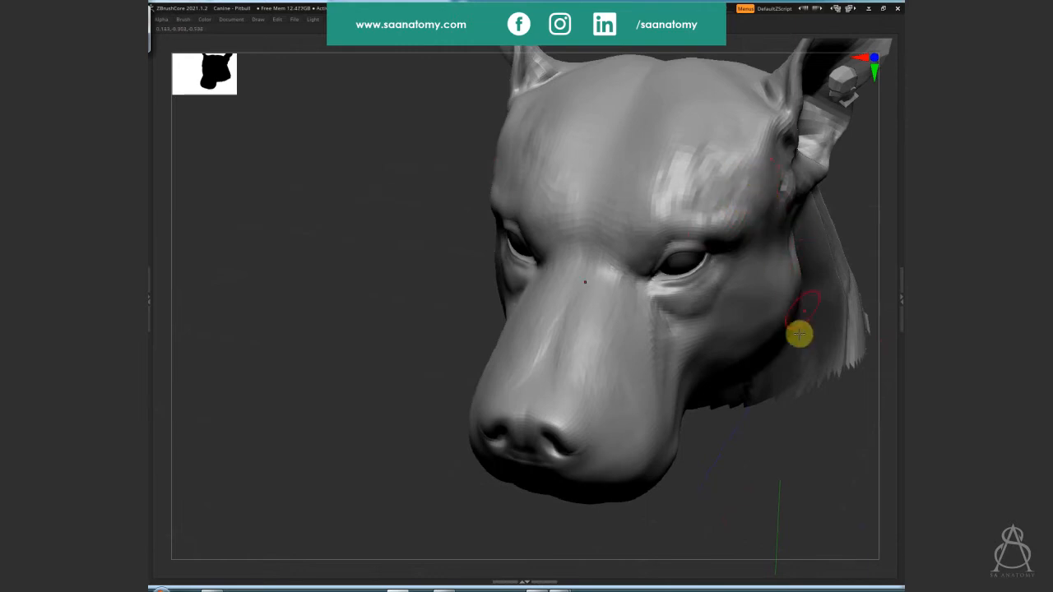
# Shape the front of the nose symmetrically, defining the nostril rims, the septum and the lower edge above the upper lip
pyautogui.moveTo(754, 460); pyautogui.dragTo(654, 321, button='right')
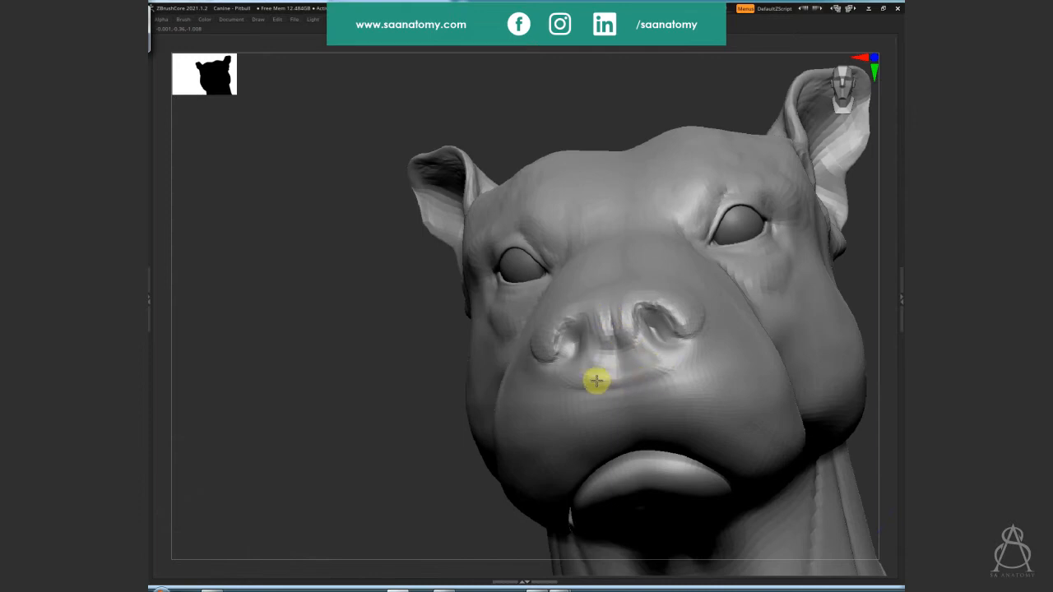
pyautogui.moveTo(601, 331); pyautogui.dragTo(596, 325, button='right')
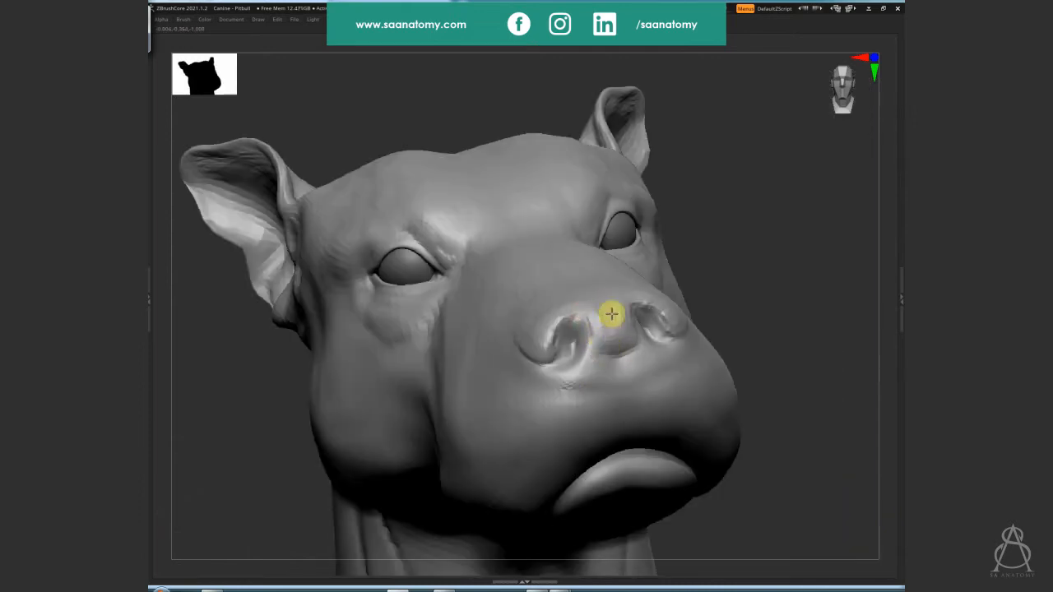
pyautogui.moveTo(611, 313)
pyautogui.mouseDown(button='right')
pyautogui.moveTo(575, 325)
pyautogui.moveTo(635, 313)
pyautogui.moveTo(625, 310)
pyautogui.mouseUp(button='right')
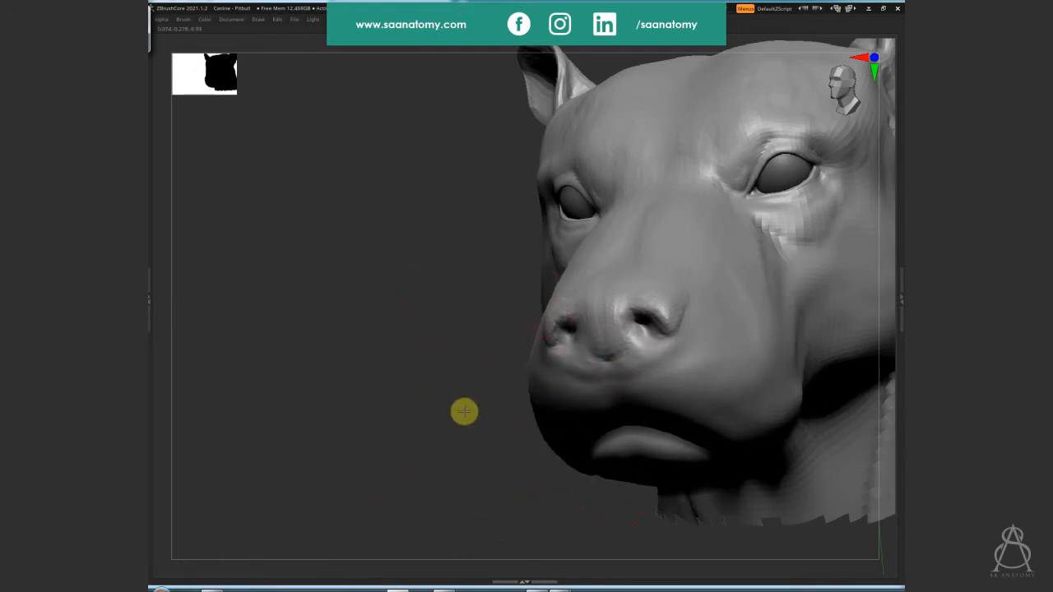
# Refine the ridges running down the muzzle bridge to the top of the nose, and deepen the nostril openings and their outer wings
pyautogui.keyDown('alt'); pyautogui.moveTo(463, 412); pyautogui.dragTo(629, 349); pyautogui.keyUp('alt')
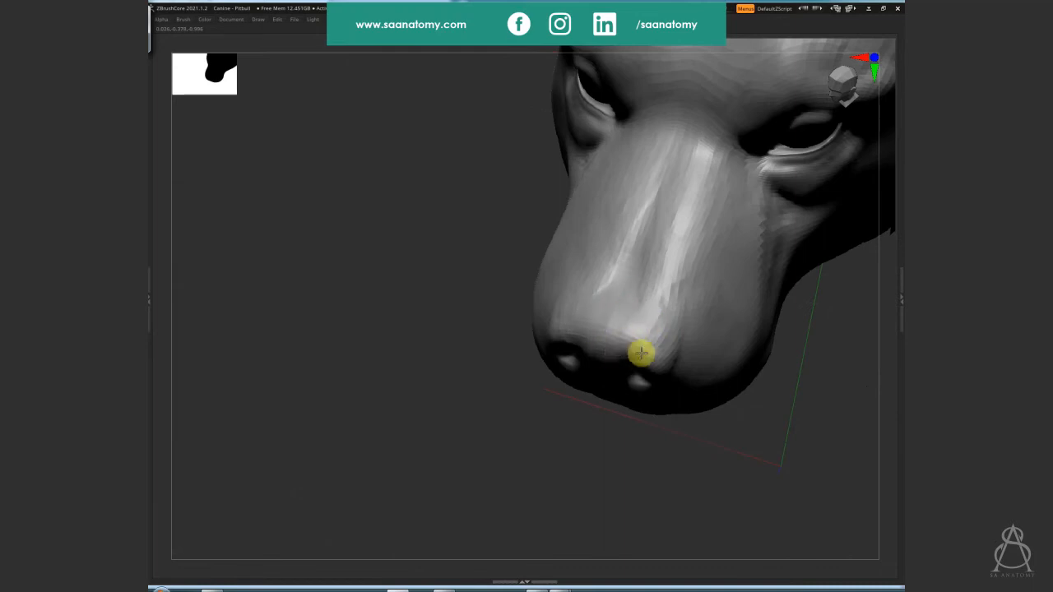
pyautogui.moveTo(674, 308); pyautogui.dragTo(568, 310)
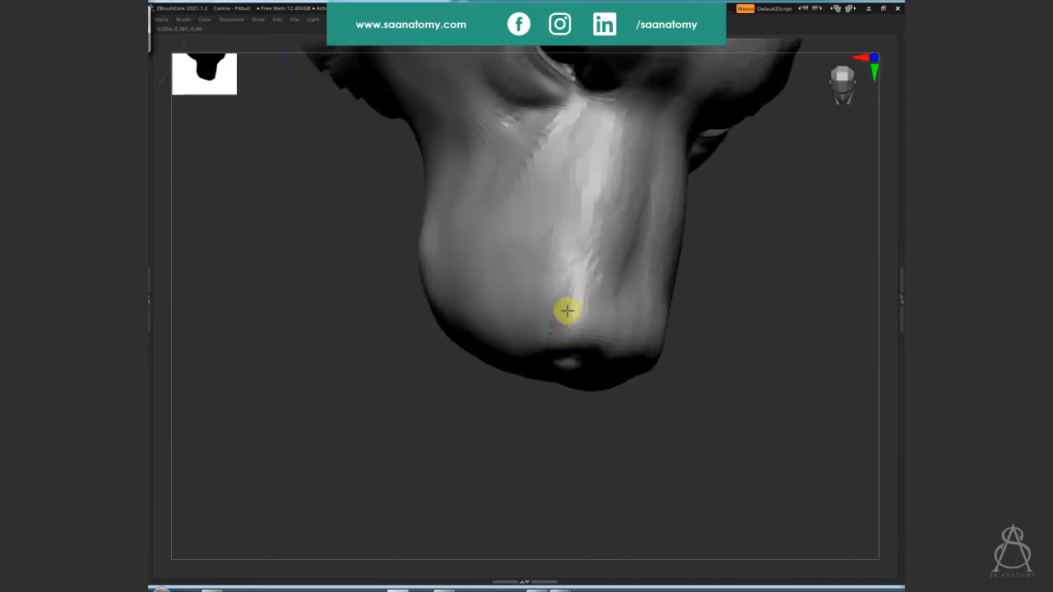
pyautogui.moveTo(635, 315); pyautogui.dragTo(663, 303)
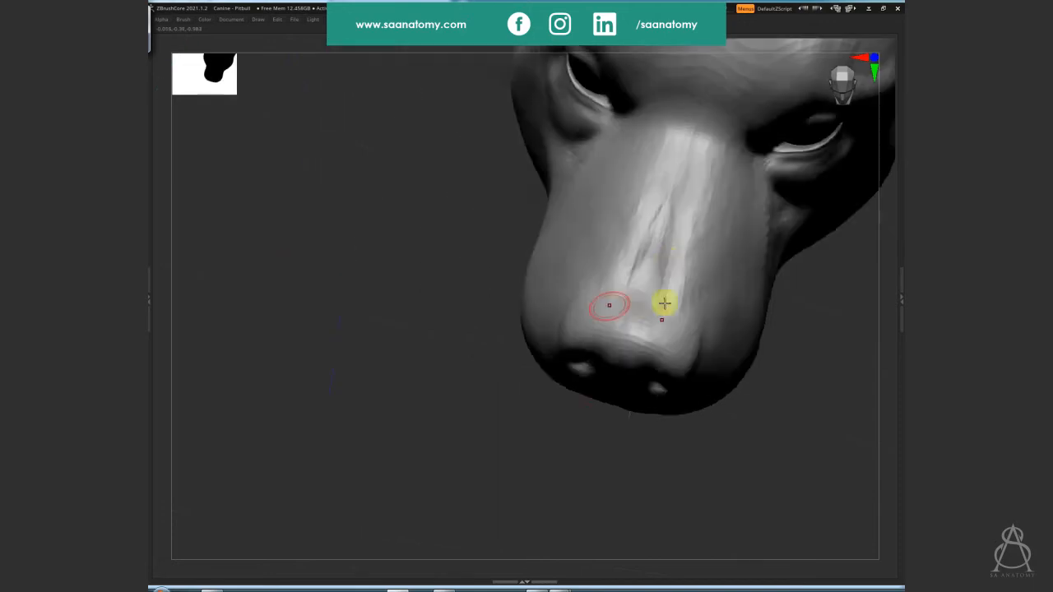
pyautogui.moveTo(647, 344); pyautogui.dragTo(606, 395)
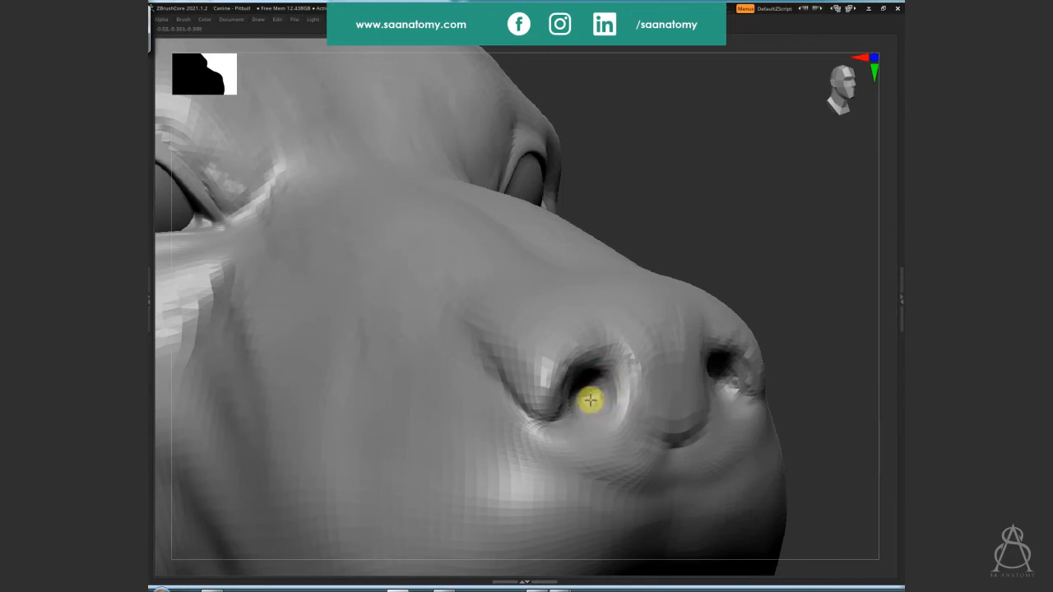
# Reshape the upper and inner rim of the pitbull's nostril so the opening is wider and rounder
pyautogui.moveTo(584, 420); pyautogui.dragTo(579, 403, button='right')
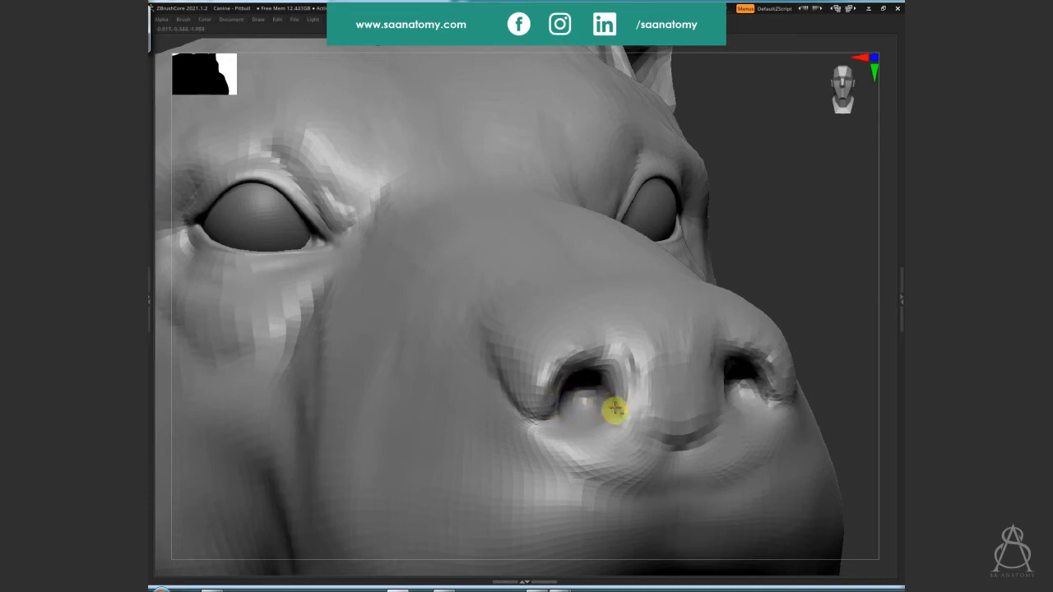
pyautogui.moveTo(556, 382)
pyautogui.mouseDown()
pyautogui.moveTo(525, 371)
pyautogui.moveTo(527, 411)
pyautogui.moveTo(552, 404)
pyautogui.moveTo(607, 344)
pyautogui.mouseUp()
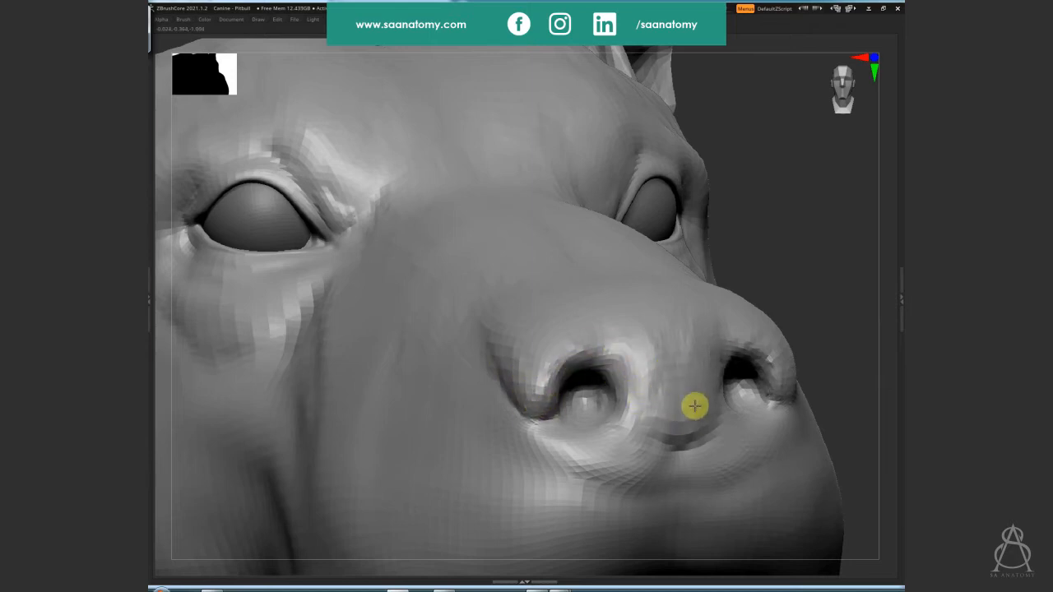
# Save the project in the Sculpt folder, overwriting the existing Canine - Pitbull ZBrush project
pyautogui.hotkey('ctrl', 's')
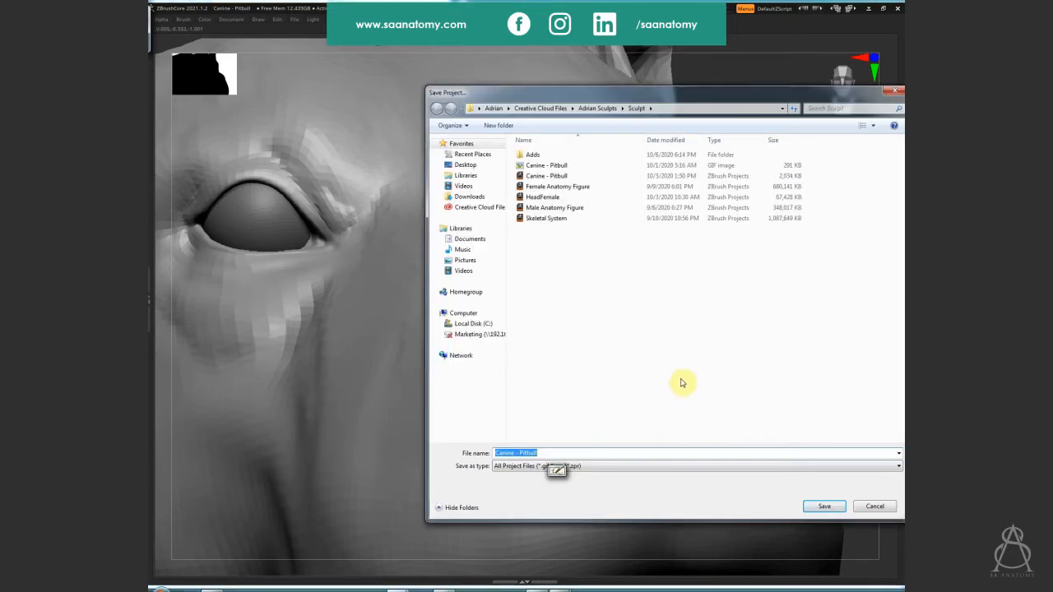
pyautogui.press('Return')
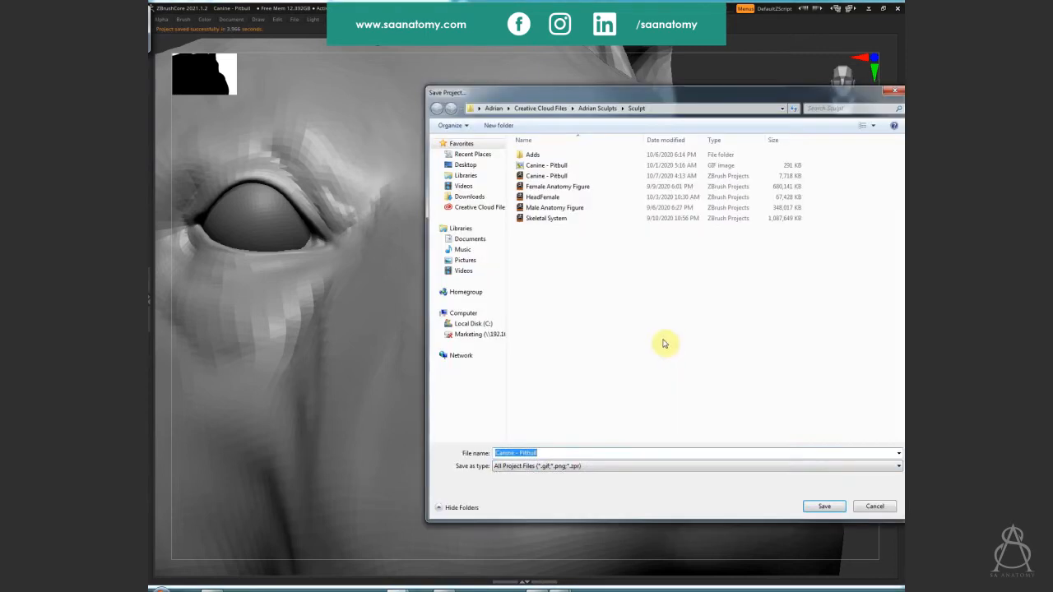
pyautogui.click(625, 467)
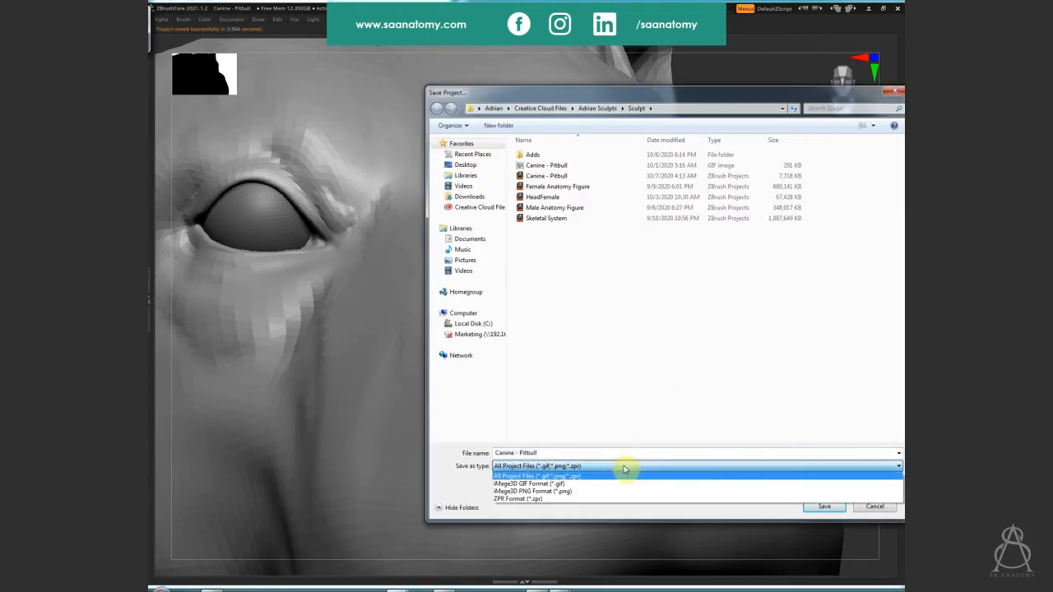
pyautogui.click(648, 176)
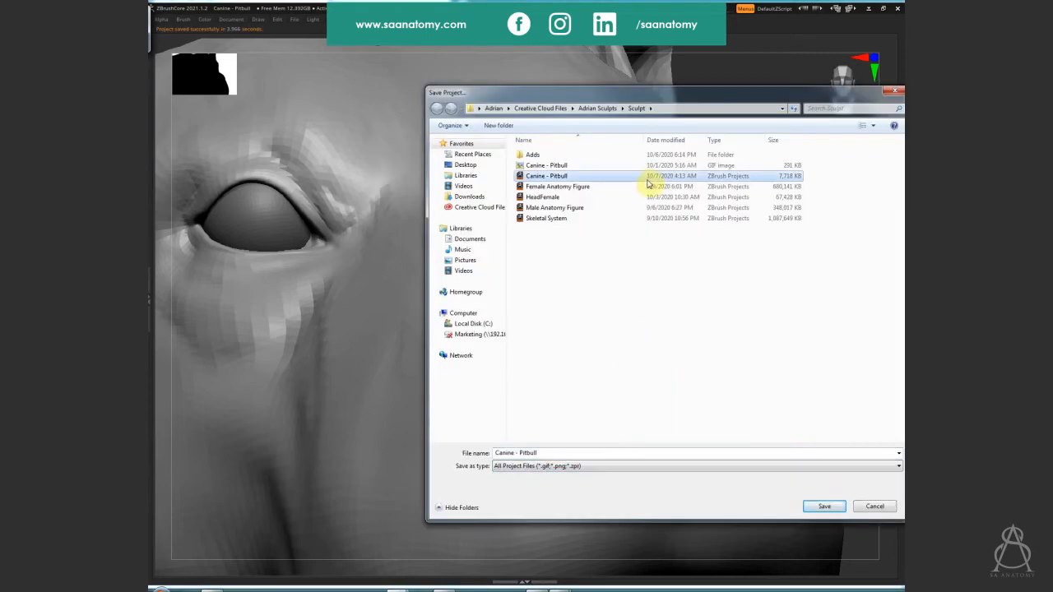
pyautogui.click(837, 506)
pyautogui.press('Return')
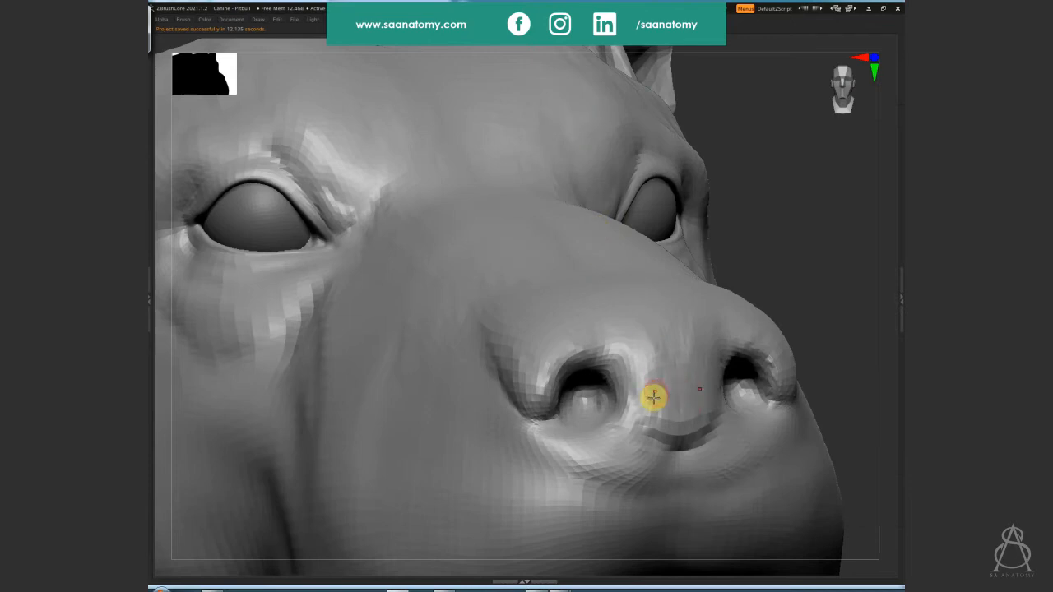
# Refine the surface of the nose between the nostrils and around its lower edge
pyautogui.moveTo(632, 376); pyautogui.dragTo(758, 421, button='right')
pyautogui.moveTo(759, 422)
pyautogui.mouseDown()
pyautogui.moveTo(766, 426)
pyautogui.moveTo(776, 390)
pyautogui.moveTo(739, 375)
pyautogui.moveTo(828, 345)
pyautogui.moveTo(642, 447)
pyautogui.moveTo(694, 429)
pyautogui.mouseUp()
pyautogui.moveTo(710, 393); pyautogui.dragTo(748, 339, button='right')
pyautogui.moveTo(643, 456); pyautogui.dragTo(627, 440, button='right')
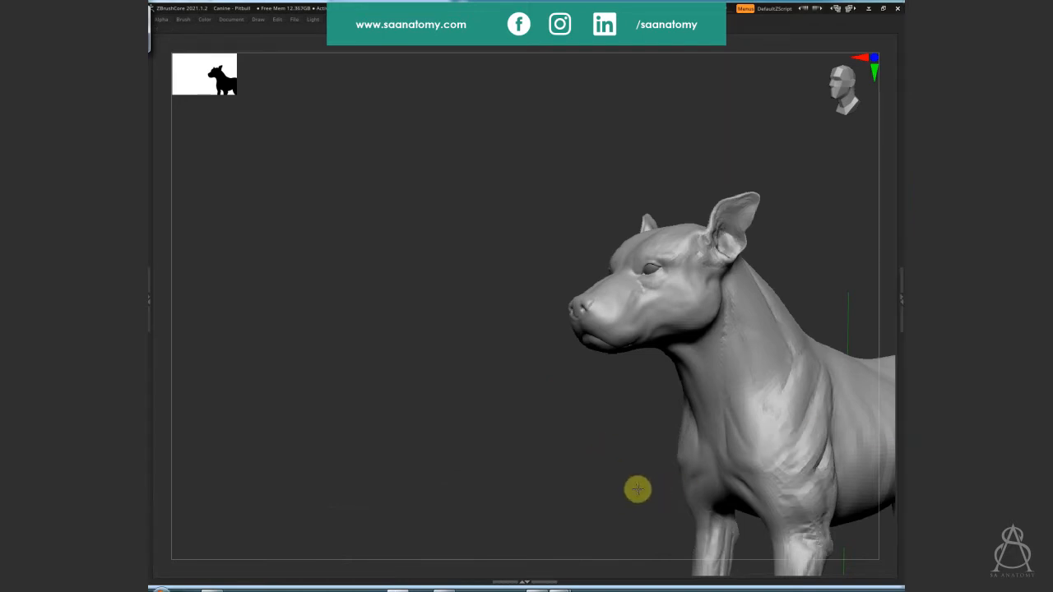
# Reshape the claws at the tips of the paw's toes, pulling the middle ones longer and more pointed
pyautogui.moveTo(634, 489); pyautogui.dragTo(892, 452, button='right')
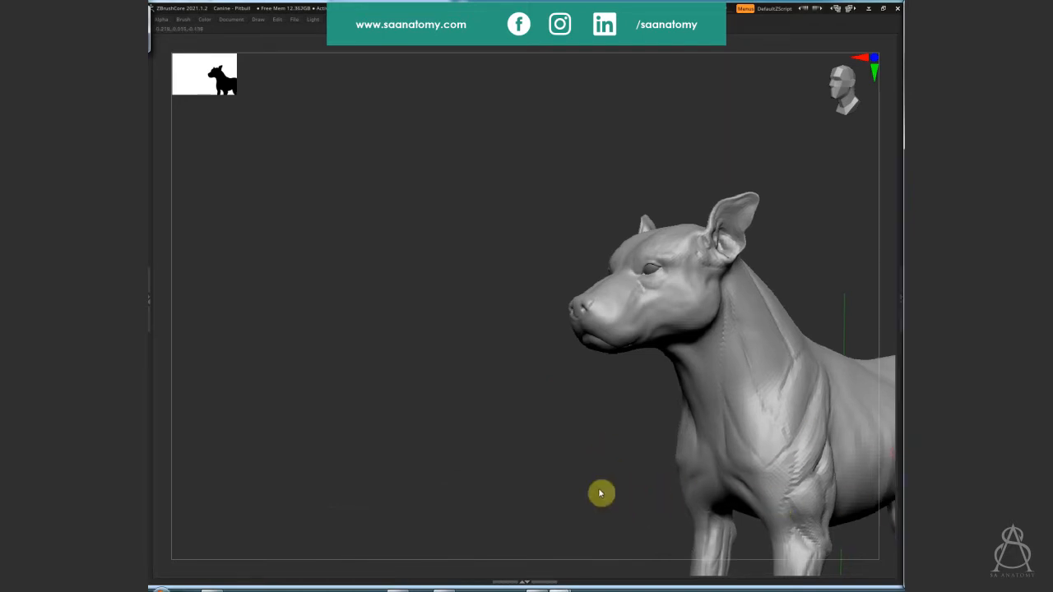
pyautogui.moveTo(601, 494); pyautogui.dragTo(564, 414, button='right')
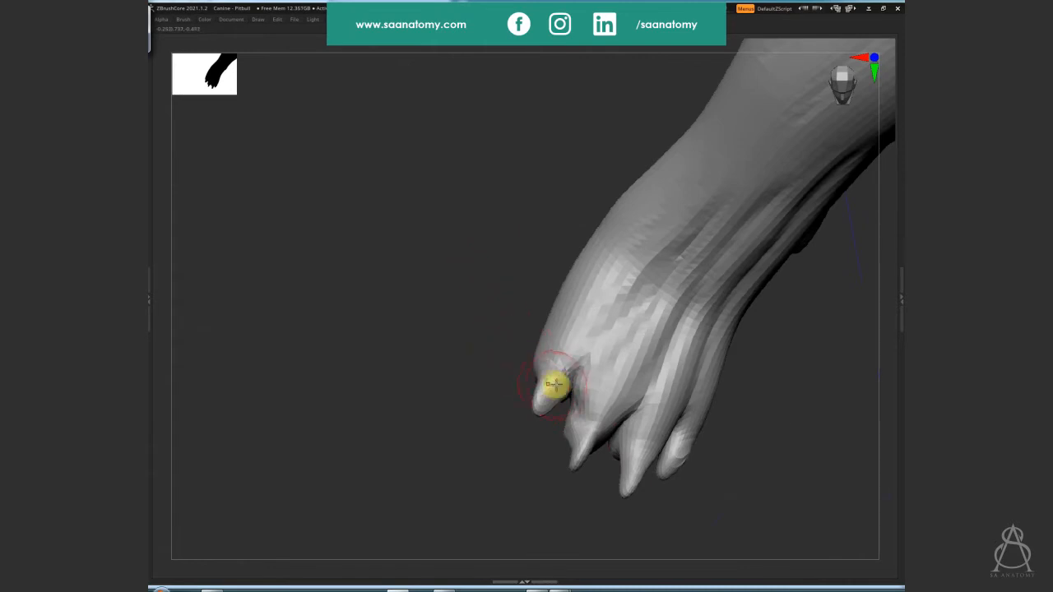
pyautogui.moveTo(584, 445)
pyautogui.mouseDown()
pyautogui.moveTo(594, 445)
pyautogui.moveTo(572, 471)
pyautogui.mouseUp()
pyautogui.moveTo(542, 398); pyautogui.dragTo(547, 403)
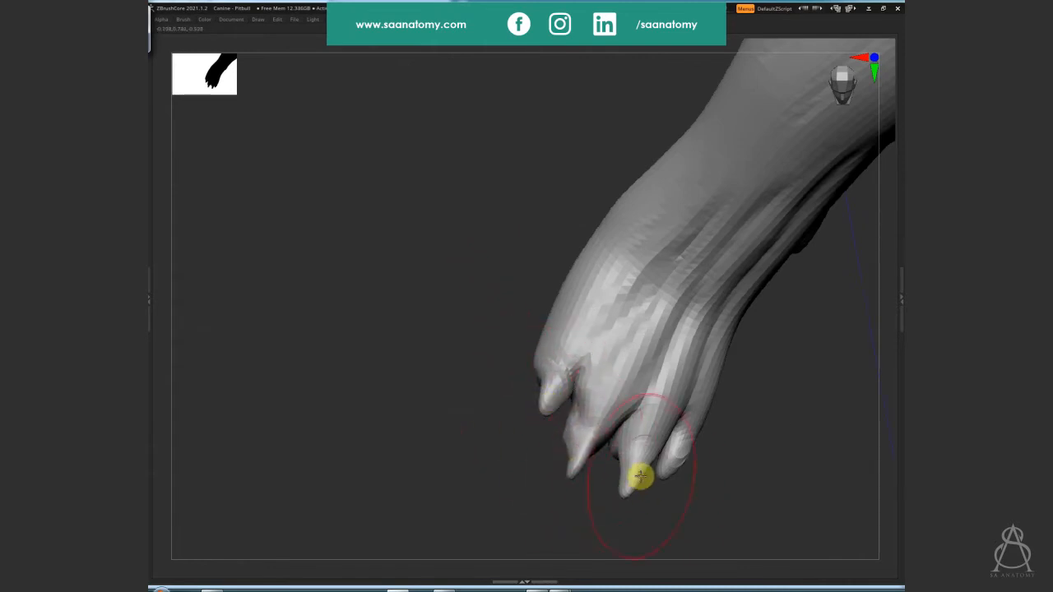
pyautogui.moveTo(635, 480)
pyautogui.mouseDown()
pyautogui.moveTo(609, 527)
pyautogui.moveTo(616, 485)
pyautogui.moveTo(556, 496)
pyautogui.mouseUp()
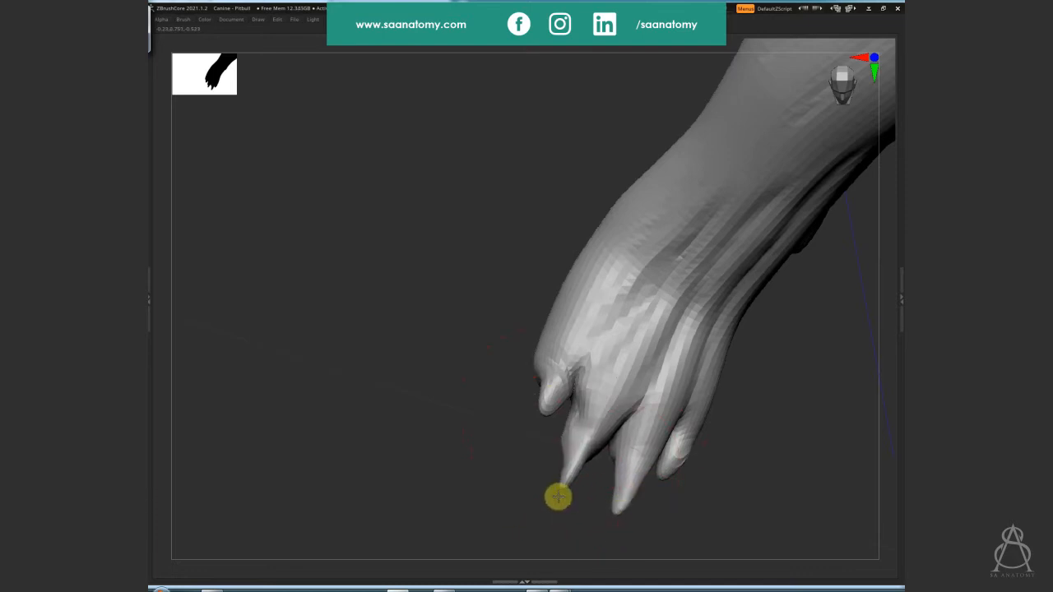
pyautogui.moveTo(561, 455); pyautogui.dragTo(565, 447)
pyautogui.moveTo(665, 472); pyautogui.dragTo(658, 483)
pyautogui.moveTo(739, 469); pyautogui.dragTo(810, 454)
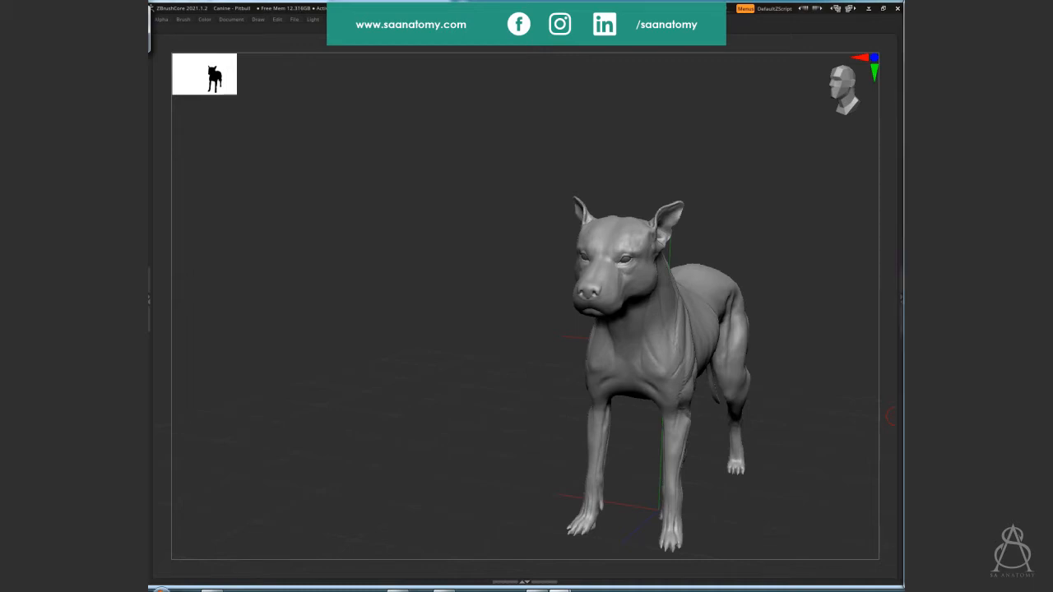
# Build up the skin directly beneath the nostrils and sharpen the edge where the nose meets the upper lip
pyautogui.moveTo(789, 340); pyautogui.dragTo(709, 300)
pyautogui.moveTo(639, 268)
pyautogui.keyDown('alt'); pyautogui.mouseDown()
pyautogui.moveTo(634, 258)
pyautogui.moveTo(696, 369)
pyautogui.moveTo(675, 308)
pyautogui.moveTo(697, 346)
pyautogui.mouseUp(); pyautogui.keyUp('alt')
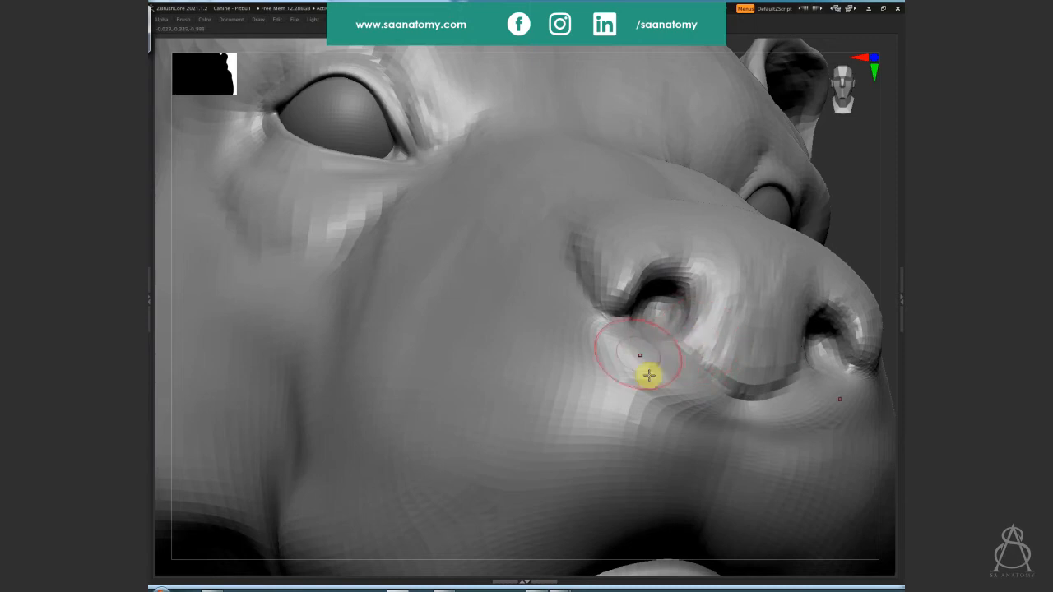
pyautogui.press('s')
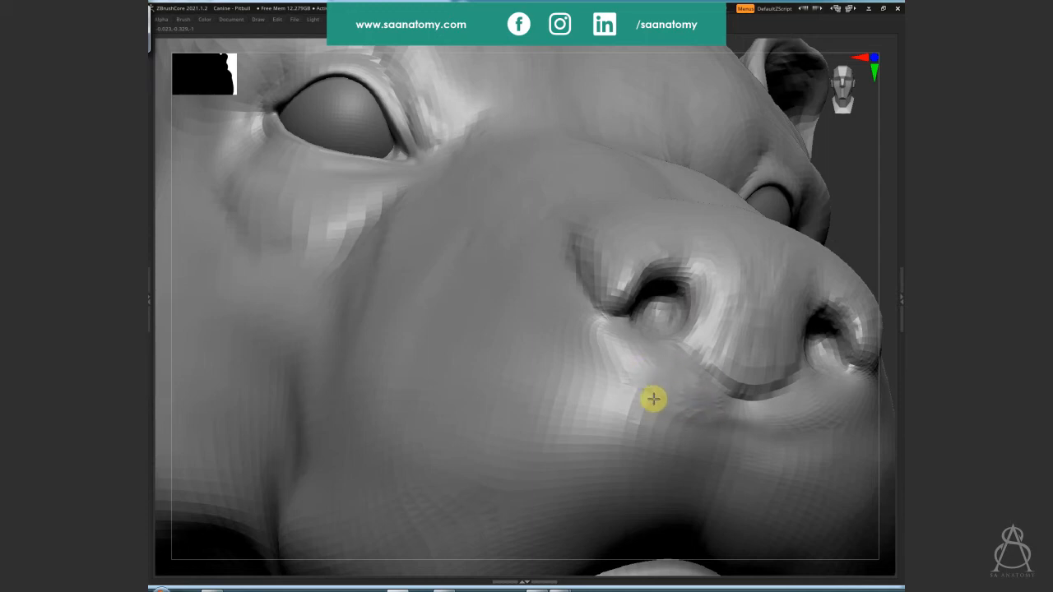
pyautogui.moveTo(653, 399)
pyautogui.mouseDown()
pyautogui.moveTo(705, 425)
pyautogui.moveTo(719, 407)
pyautogui.mouseUp()
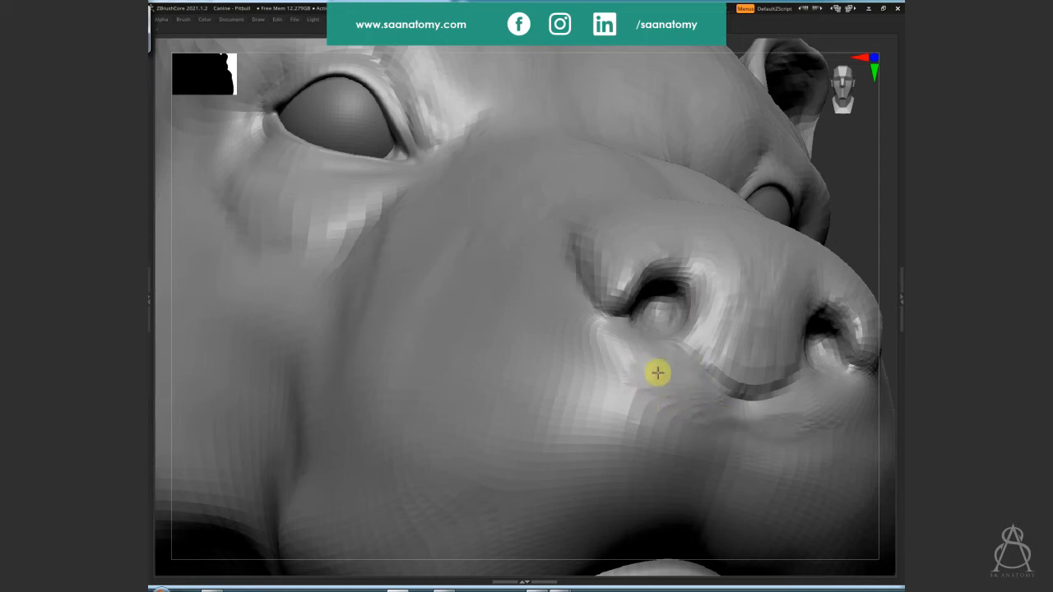
pyautogui.moveTo(652, 335); pyautogui.dragTo(677, 362, button='right')
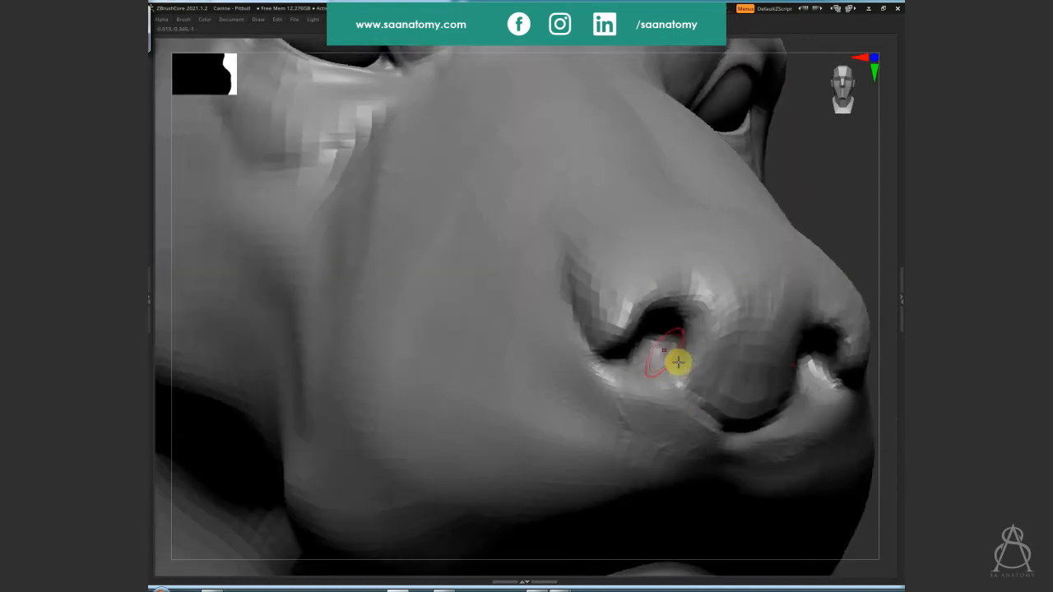
pyautogui.moveTo(668, 363)
pyautogui.mouseDown()
pyautogui.moveTo(718, 389)
pyautogui.moveTo(653, 407)
pyautogui.moveTo(686, 409)
pyautogui.moveTo(710, 376)
pyautogui.mouseUp()
# Sculpt a raised ridge under the nose out to the nostril's outer corner, with a central groove running down the upper lip
pyautogui.moveTo(710, 376)
pyautogui.mouseDown(button='right')
pyautogui.moveTo(787, 414)
pyautogui.moveTo(743, 146)
pyautogui.moveTo(653, 434)
pyautogui.mouseUp(button='right')
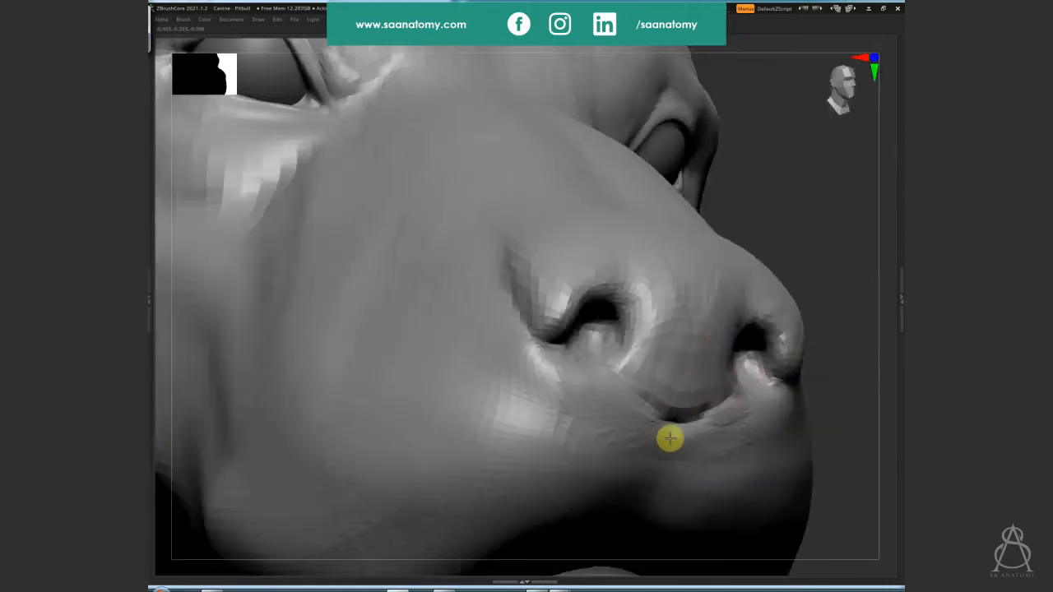
pyautogui.moveTo(652, 485)
pyautogui.mouseDown()
pyautogui.moveTo(688, 442)
pyautogui.moveTo(663, 479)
pyautogui.moveTo(707, 444)
pyautogui.moveTo(614, 423)
pyautogui.moveTo(634, 423)
pyautogui.moveTo(630, 386)
pyautogui.mouseUp()
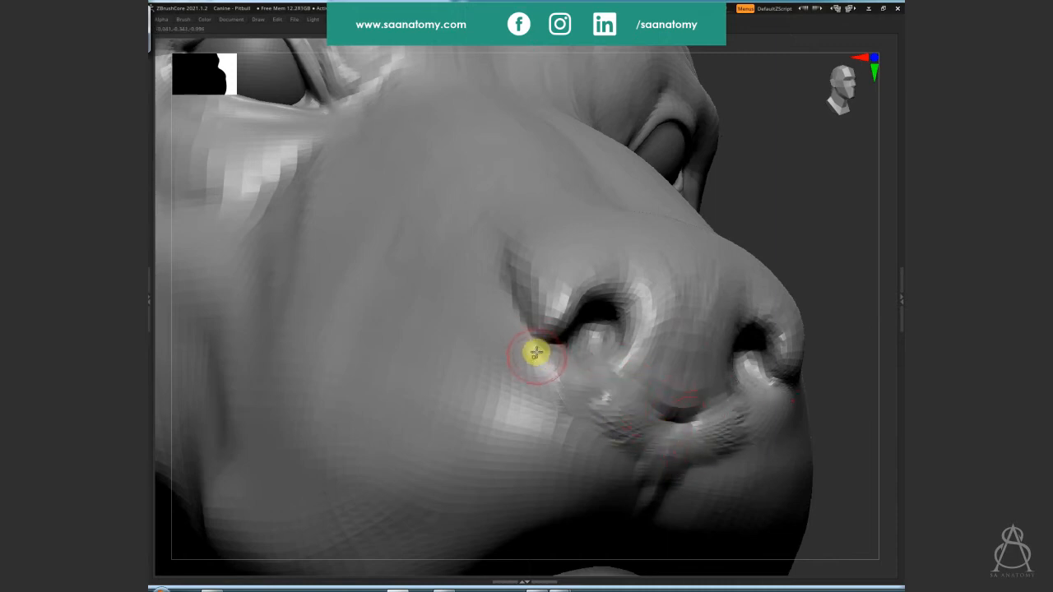
pyautogui.moveTo(560, 351)
pyautogui.mouseDown()
pyautogui.moveTo(561, 396)
pyautogui.moveTo(585, 400)
pyautogui.moveTo(605, 378)
pyautogui.moveTo(535, 354)
pyautogui.mouseUp()
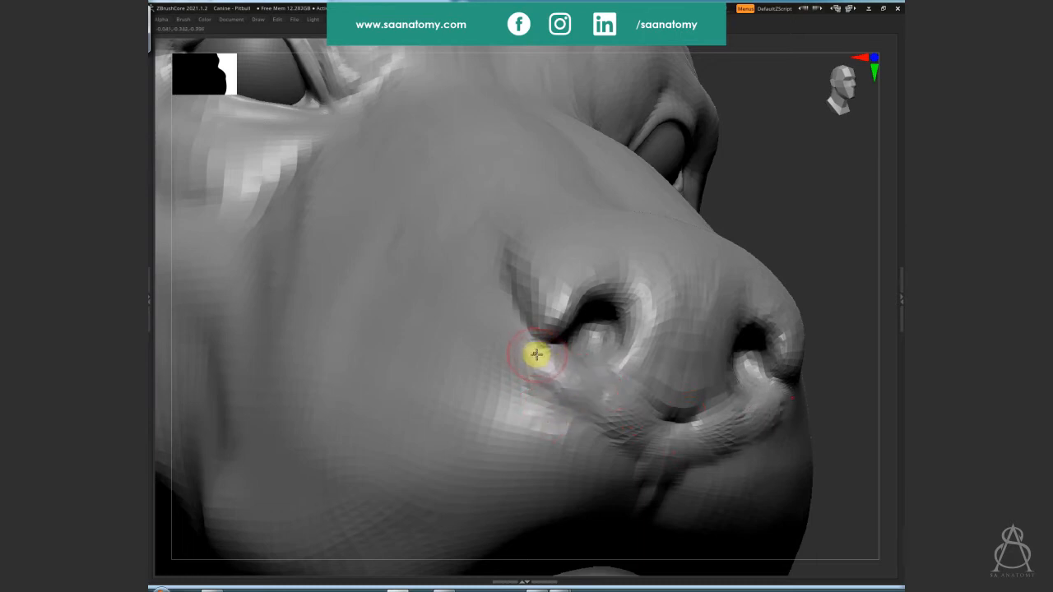
# Fill and soften the crease behind the outer wing of the nostril along the side of the muzzle
pyautogui.moveTo(535, 354); pyautogui.dragTo(527, 225, button='right')
pyautogui.moveTo(500, 286)
pyautogui.mouseDown()
pyautogui.moveTo(524, 320)
pyautogui.moveTo(524, 266)
pyautogui.moveTo(522, 293)
pyautogui.moveTo(513, 278)
pyautogui.mouseUp()
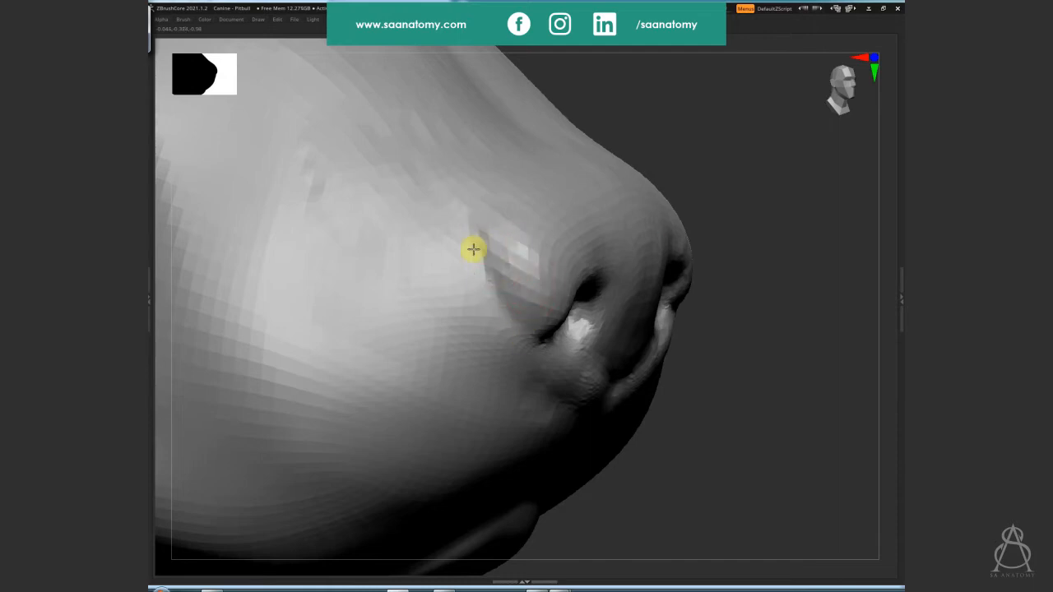
pyautogui.moveTo(473, 248)
pyautogui.mouseDown()
pyautogui.moveTo(469, 226)
pyautogui.moveTo(512, 299)
pyautogui.moveTo(503, 313)
pyautogui.moveTo(548, 272)
pyautogui.moveTo(531, 275)
pyautogui.mouseUp()
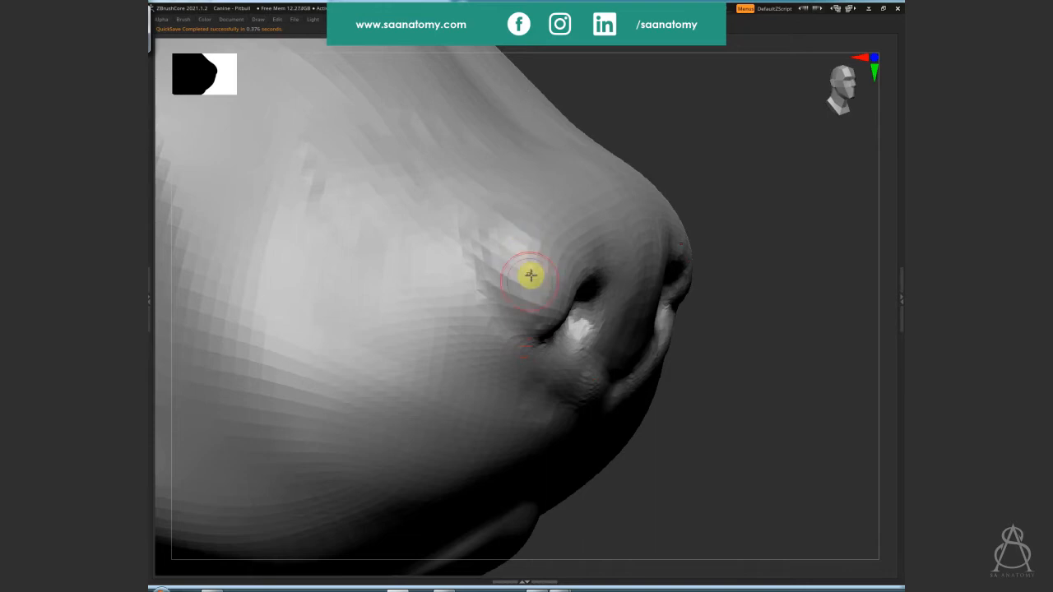
# Examine the reworked nose up close from above and the front, and the whole dog from both sides
pyautogui.scroll(3, 669, 340)
pyautogui.scroll(-3, 752, 390)
pyautogui.moveTo(752, 389)
pyautogui.mouseDown()
pyautogui.moveTo(757, 411)
pyautogui.moveTo(729, 415)
pyautogui.moveTo(712, 280)
pyautogui.moveTo(686, 293)
pyautogui.moveTo(710, 268)
pyautogui.moveTo(595, 300)
pyautogui.moveTo(666, 304)
pyautogui.moveTo(606, 268)
pyautogui.moveTo(559, 266)
pyautogui.moveTo(533, 249)
pyautogui.moveTo(649, 302)
pyautogui.mouseUp()
pyautogui.scroll(3, 743, 285)
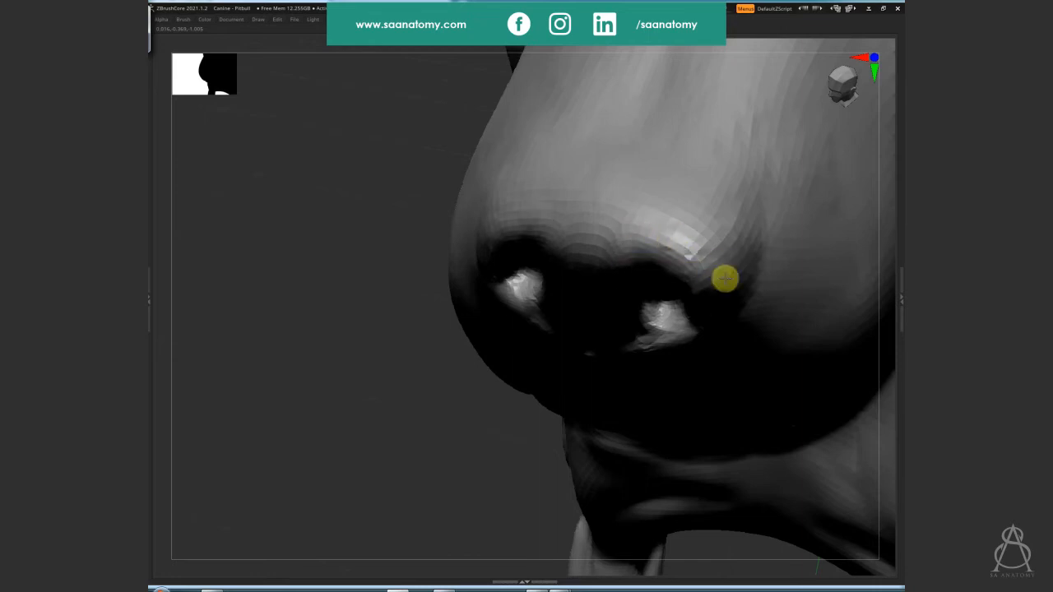
pyautogui.moveTo(724, 277); pyautogui.dragTo(700, 360, button='right')
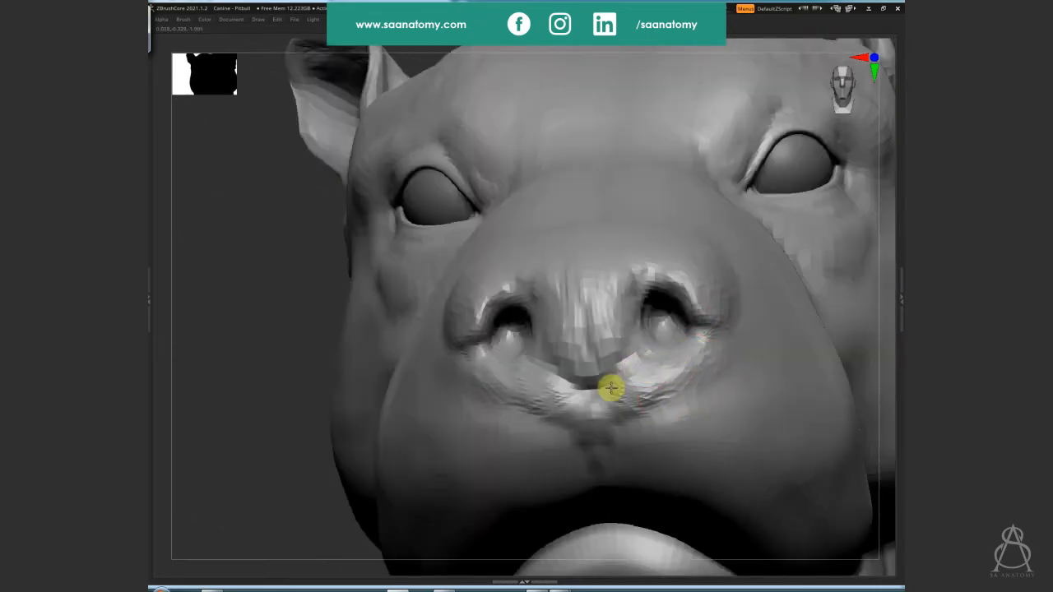
pyautogui.moveTo(611, 383); pyautogui.dragTo(554, 412, button='right')
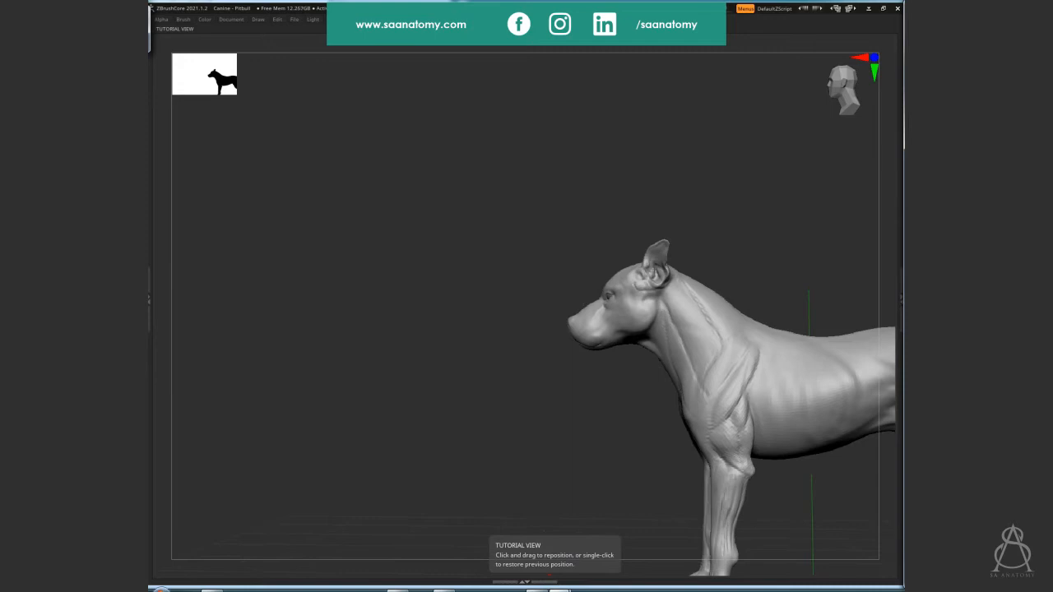
pyautogui.moveTo(762, 424); pyautogui.dragTo(625, 461, button='right')
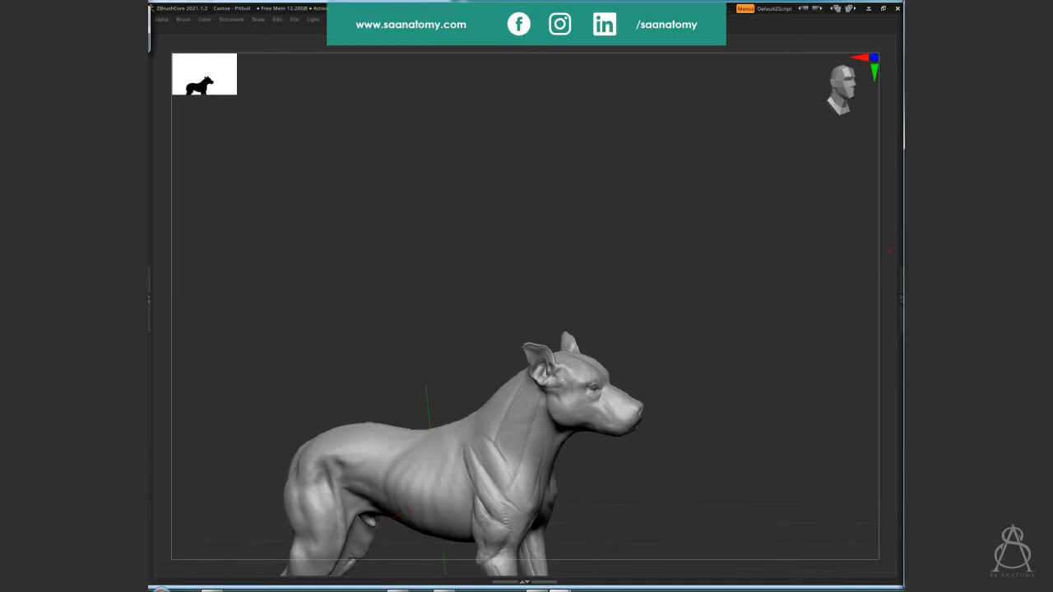
# Carve deeper grooves between the muscles on the side of the neck, just above the shoulder
pyautogui.moveTo(732, 460); pyautogui.dragTo(674, 209)
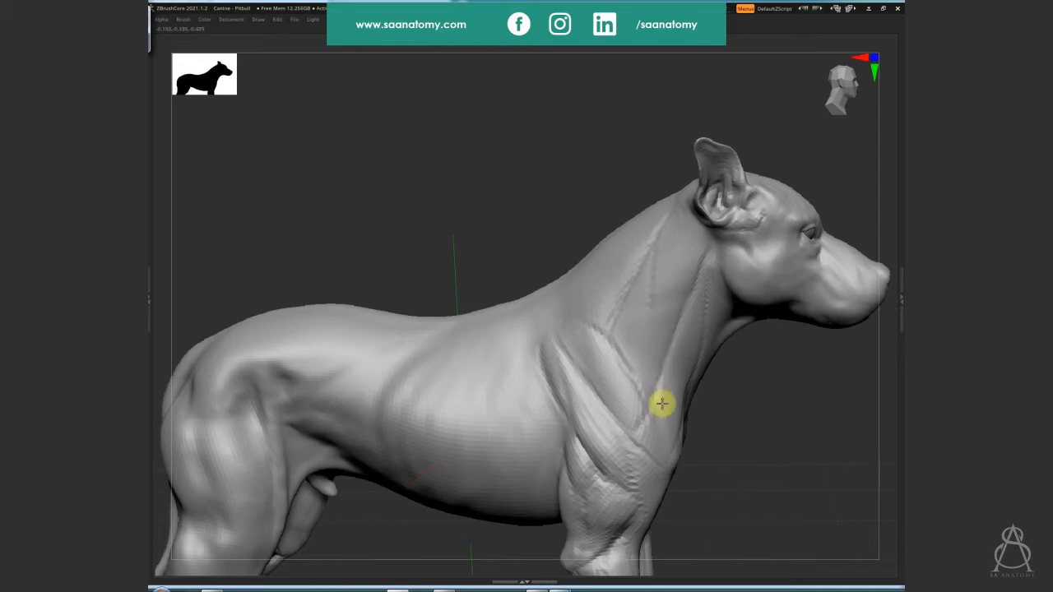
pyautogui.moveTo(653, 352)
pyautogui.mouseDown()
pyautogui.moveTo(653, 370)
pyautogui.moveTo(641, 340)
pyautogui.moveTo(625, 353)
pyautogui.moveTo(594, 405)
pyautogui.mouseUp()
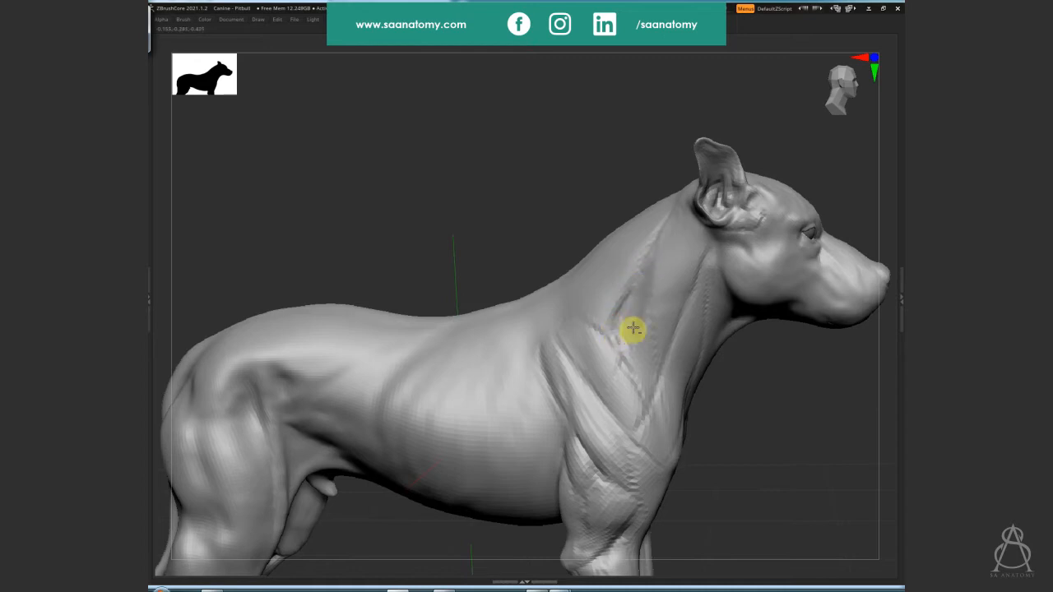
pyautogui.moveTo(625, 340); pyautogui.dragTo(623, 329)
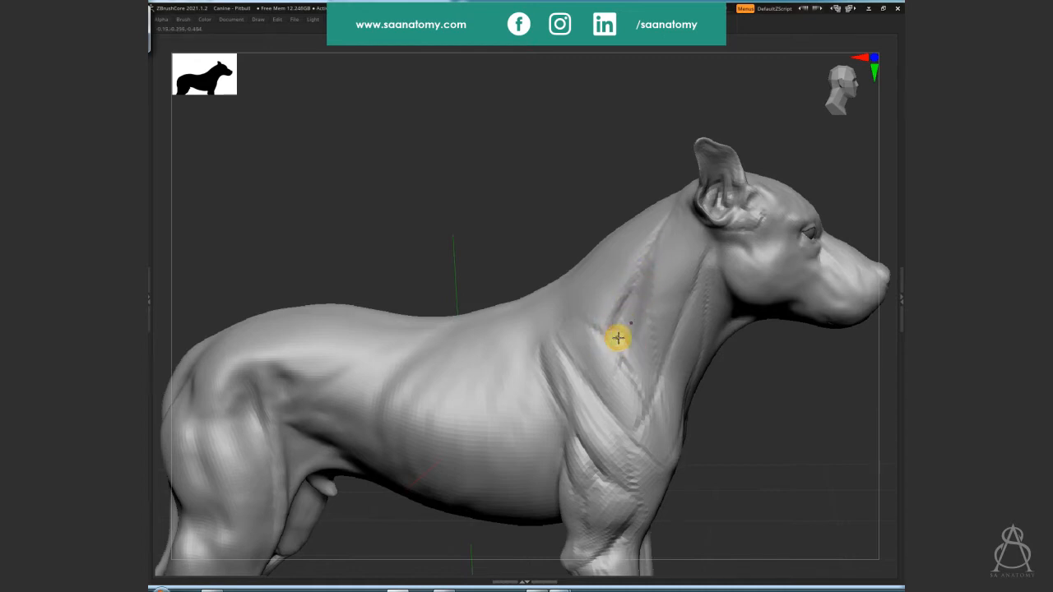
# Carve a groove down the outer back of both thighs, from below the hip to above the calf
pyautogui.moveTo(779, 453); pyautogui.dragTo(811, 403)
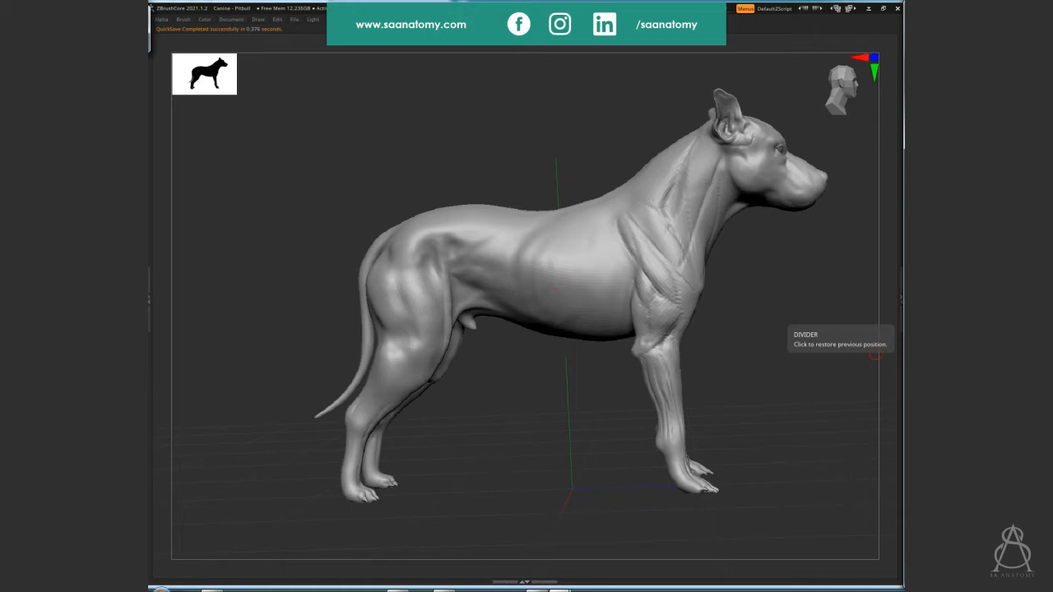
pyautogui.moveTo(808, 447); pyautogui.dragTo(892, 458)
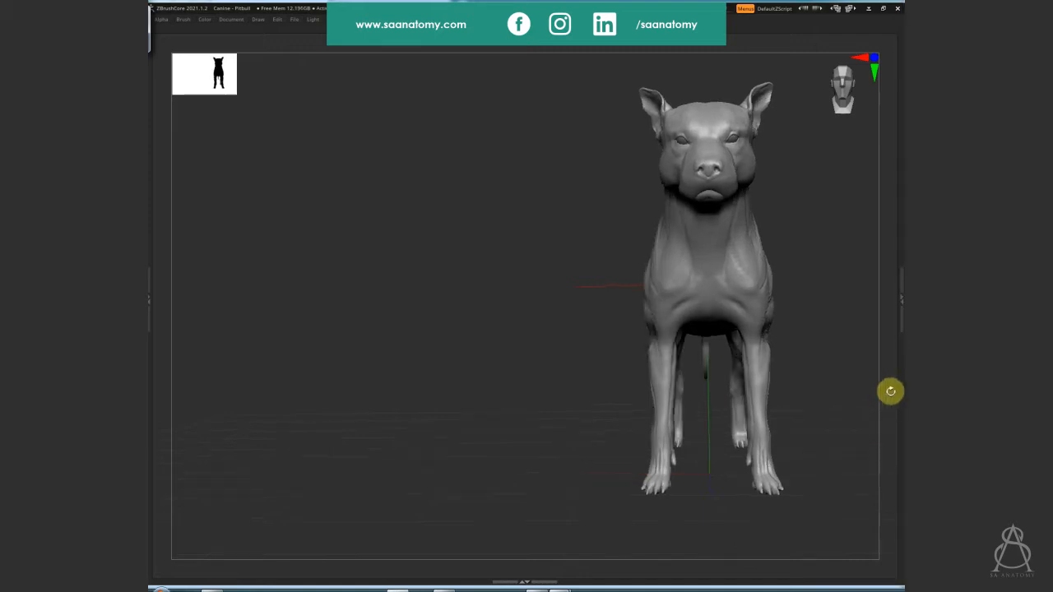
pyautogui.moveTo(888, 390); pyautogui.dragTo(818, 460)
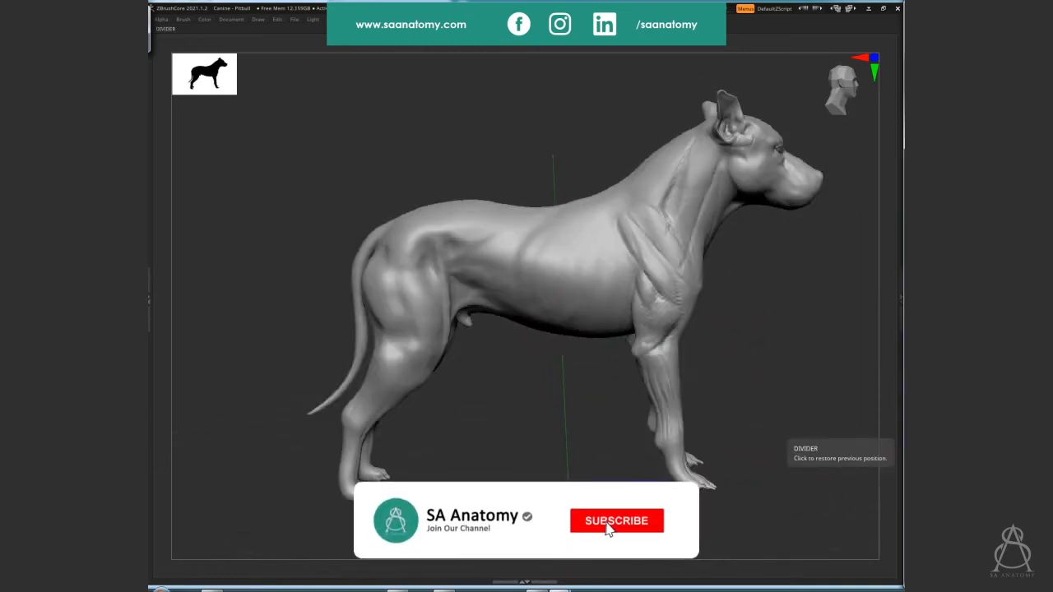
pyautogui.moveTo(757, 425); pyautogui.dragTo(679, 340)
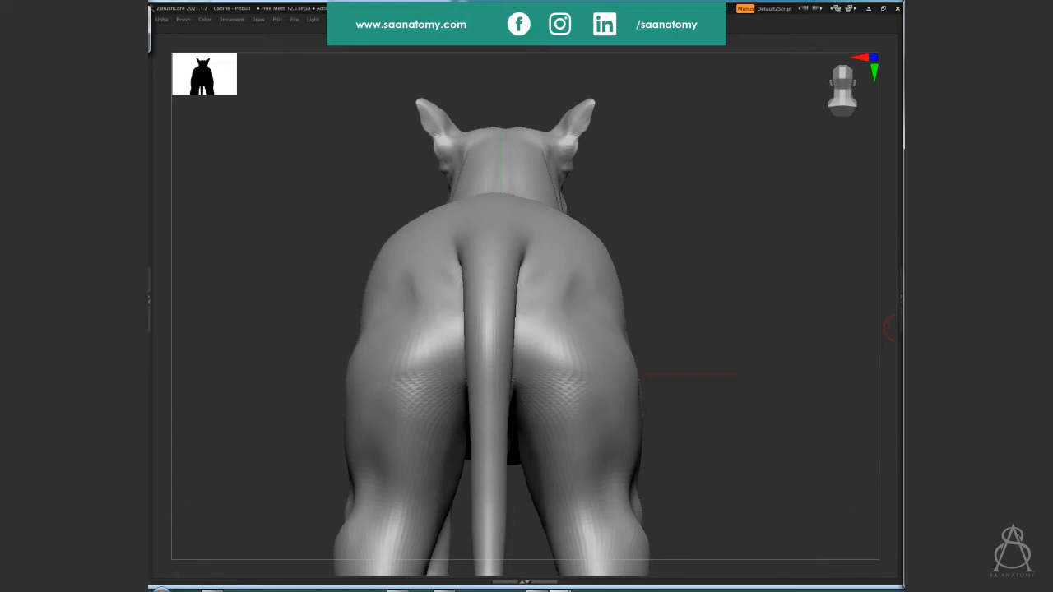
pyautogui.moveTo(852, 414); pyautogui.dragTo(637, 256)
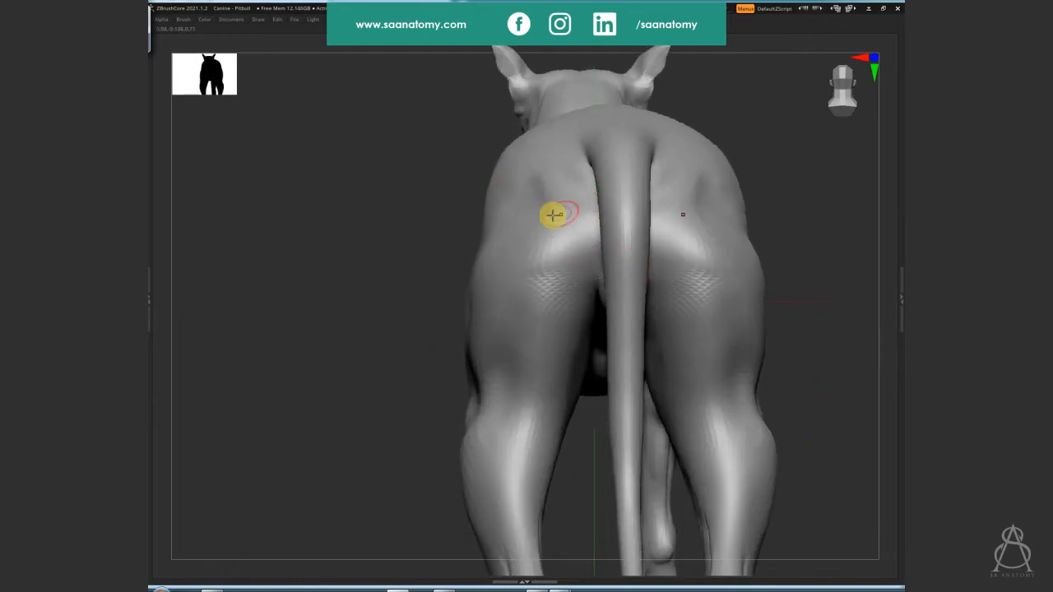
pyautogui.moveTo(529, 212)
pyautogui.mouseDown(button='right')
pyautogui.moveTo(578, 273)
pyautogui.moveTo(560, 228)
pyautogui.moveTo(526, 205)
pyautogui.mouseUp(button='right')
pyautogui.moveTo(538, 217)
pyautogui.mouseDown()
pyautogui.moveTo(519, 233)
pyautogui.moveTo(513, 270)
pyautogui.mouseUp()
pyautogui.keyDown('shift'); pyautogui.moveTo(513, 270); pyautogui.dragTo(535, 240, button='right'); pyautogui.keyUp('shift')
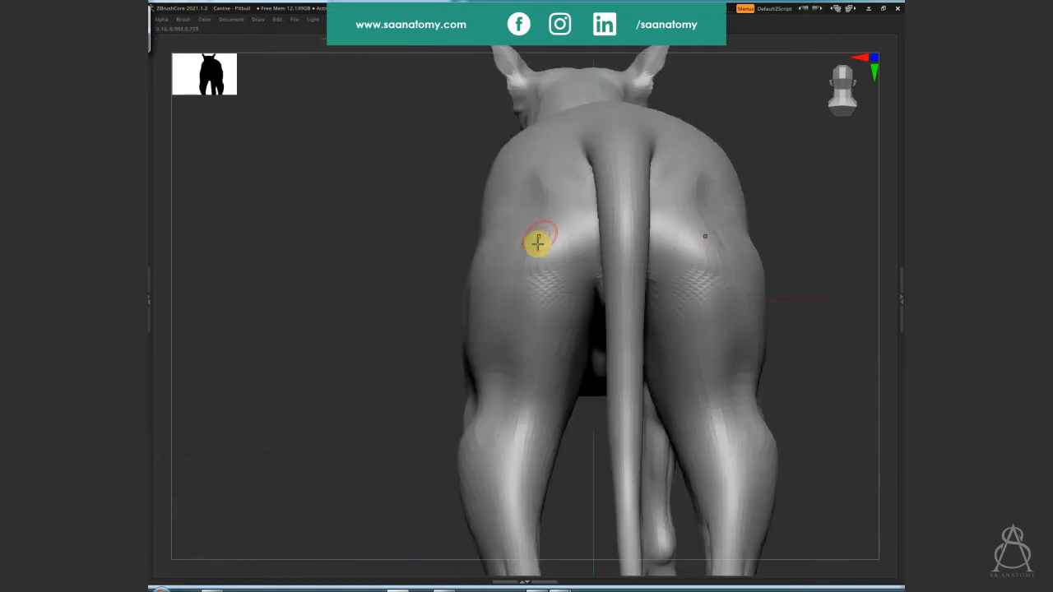
pyautogui.hotkey('ctrl', 'z')
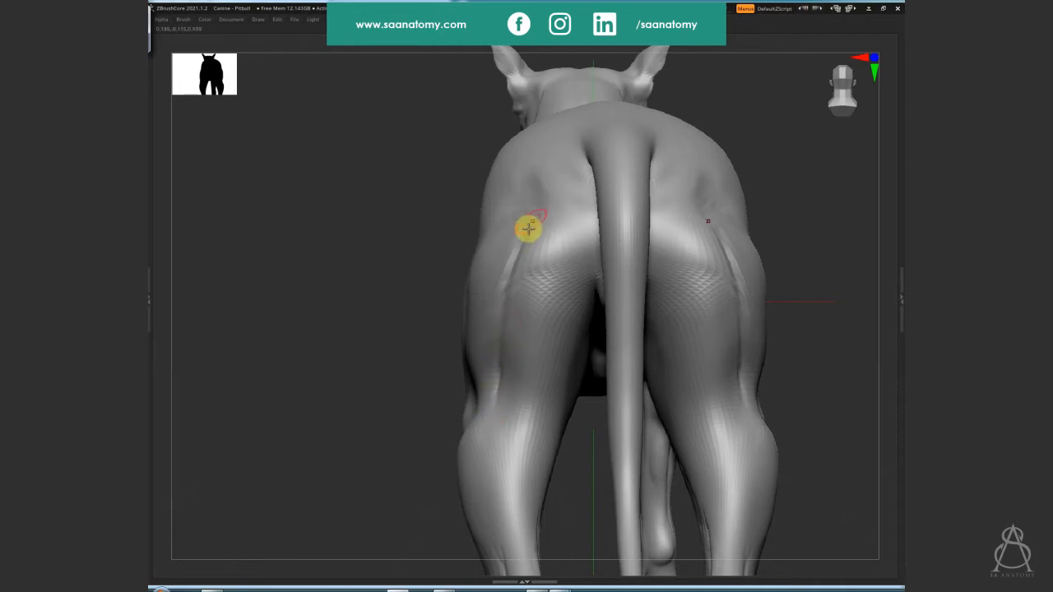
# Sculpt muscle striations down the back of the thighs and a diagonal crease where they meet the calves
pyautogui.moveTo(529, 228); pyautogui.dragTo(535, 308)
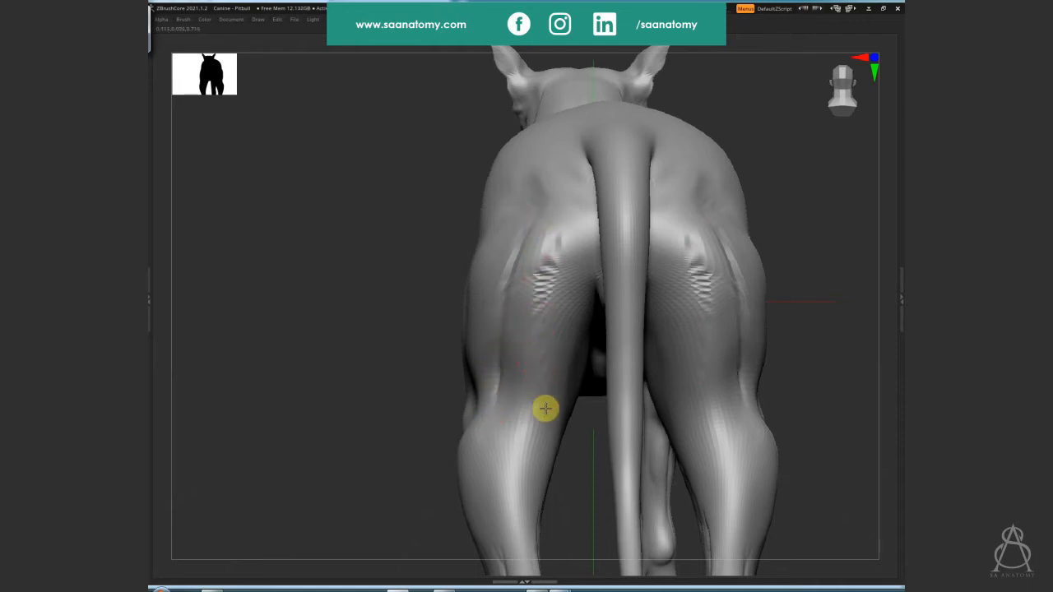
pyautogui.moveTo(529, 358); pyautogui.dragTo(554, 350, button='right')
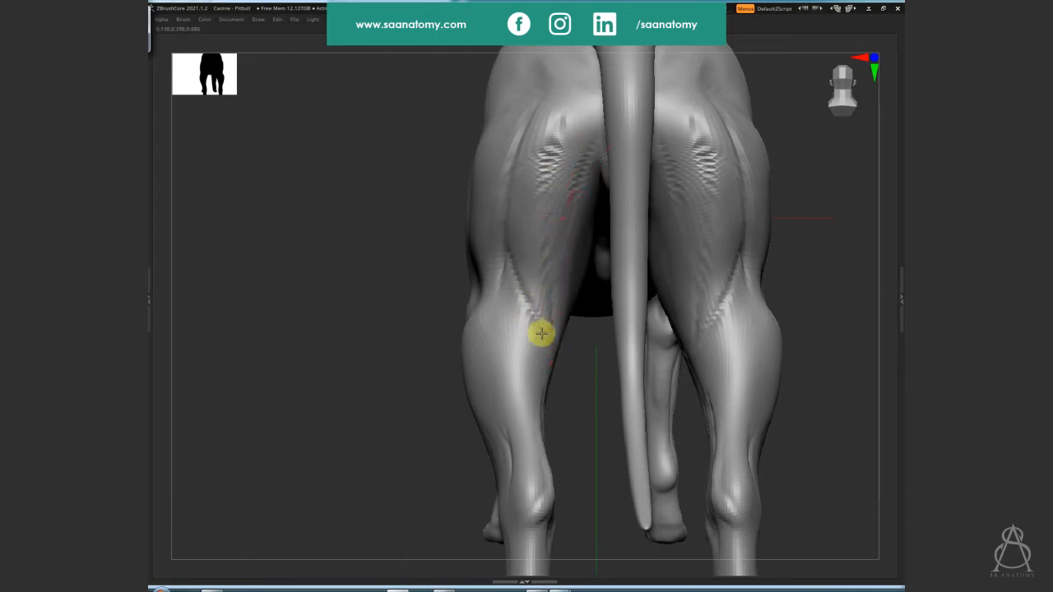
pyautogui.moveTo(820, 397)
pyautogui.mouseDown(button='right')
pyautogui.moveTo(806, 371)
pyautogui.moveTo(856, 345)
pyautogui.moveTo(820, 338)
pyautogui.moveTo(823, 230)
pyautogui.mouseUp(button='right')
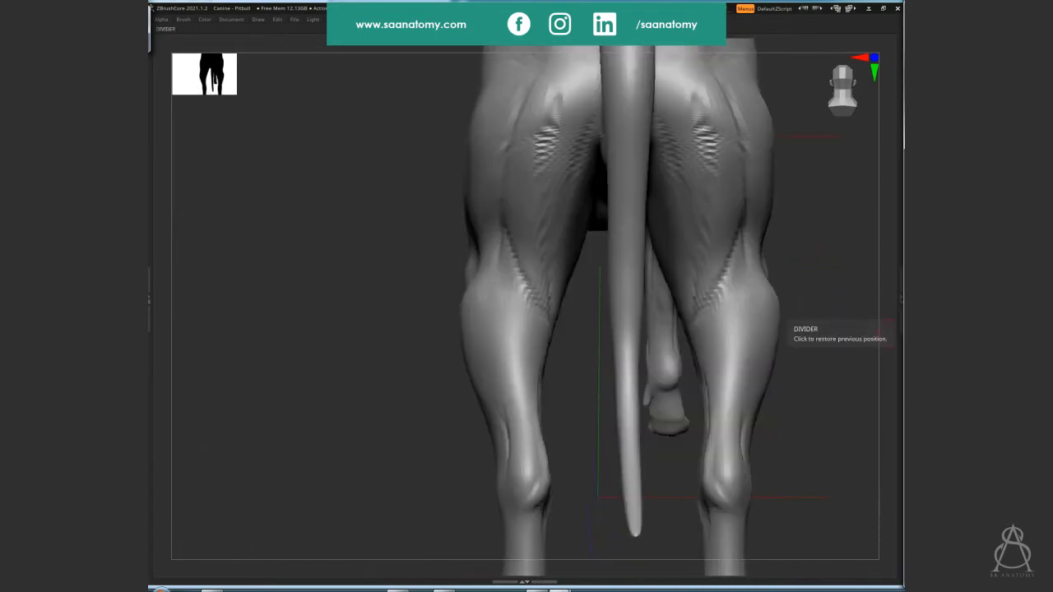
pyautogui.moveTo(790, 412); pyautogui.dragTo(677, 346, button='right')
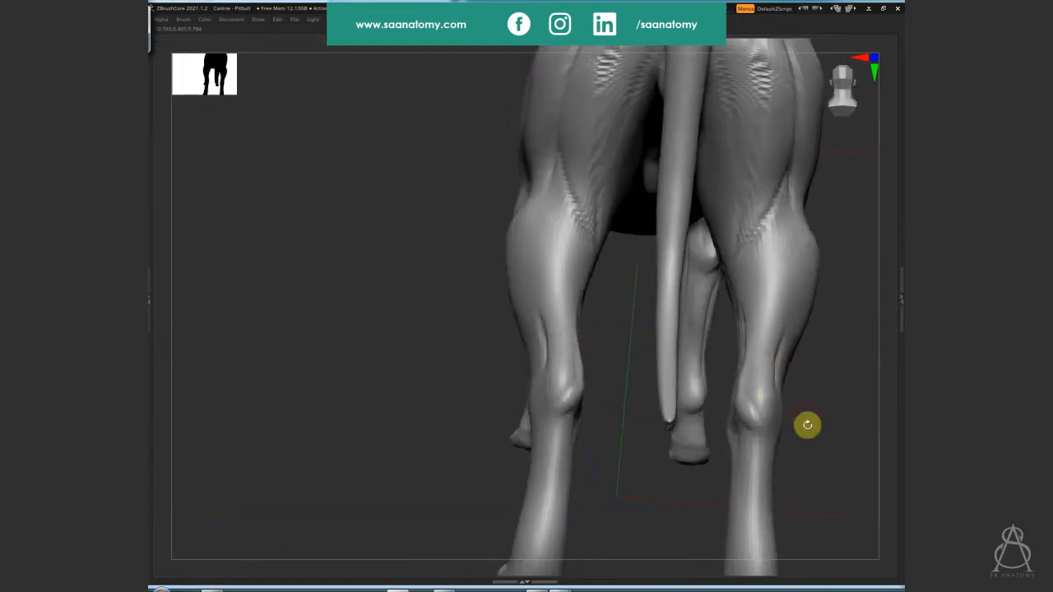
# Carve the borders of the chest muscles across the front of the body and down toward the inner forelegs
pyautogui.moveTo(806, 426); pyautogui.dragTo(618, 400, button='right')
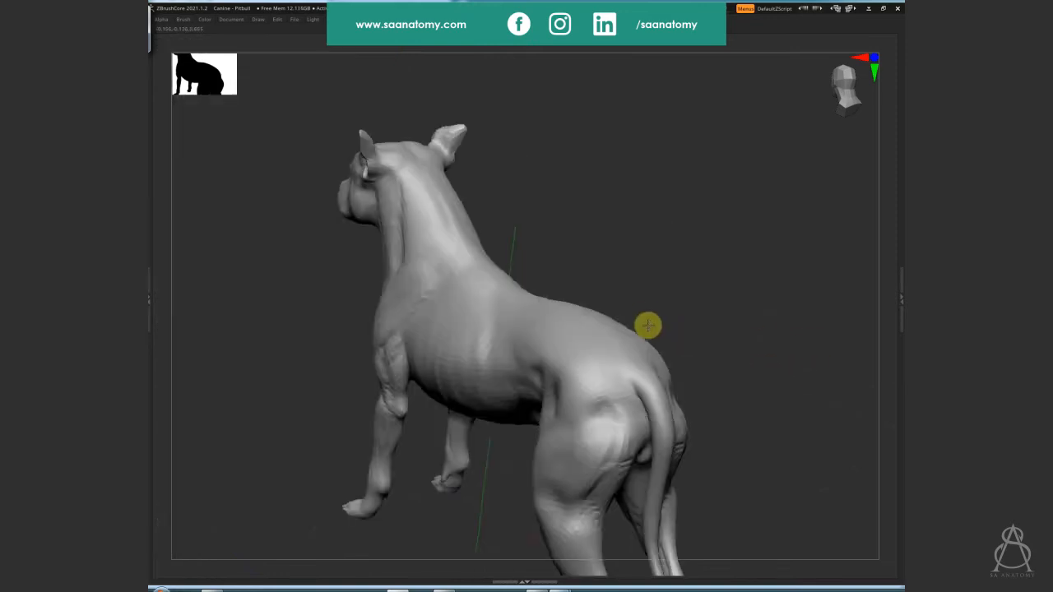
pyautogui.moveTo(649, 327); pyautogui.dragTo(801, 258, button='right')
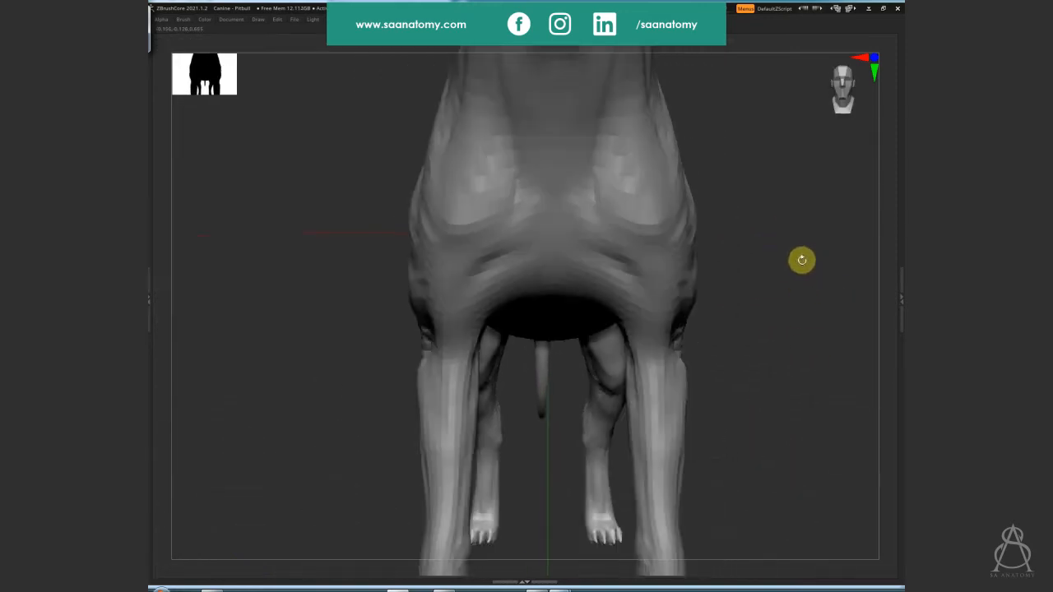
pyautogui.moveTo(735, 291); pyautogui.dragTo(787, 316, button='right')
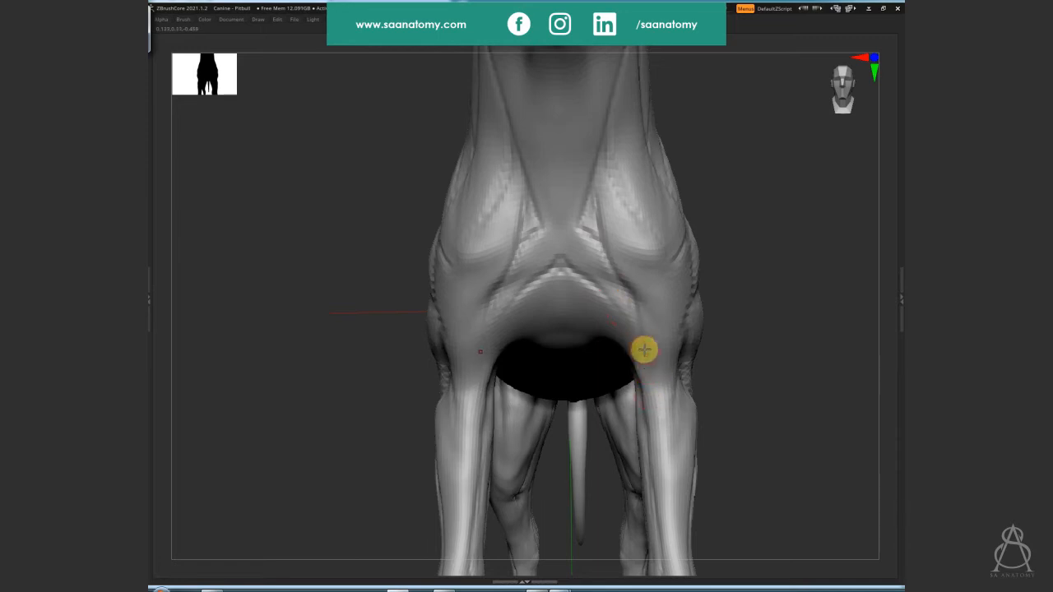
pyautogui.moveTo(641, 348); pyautogui.dragTo(642, 383, button='right')
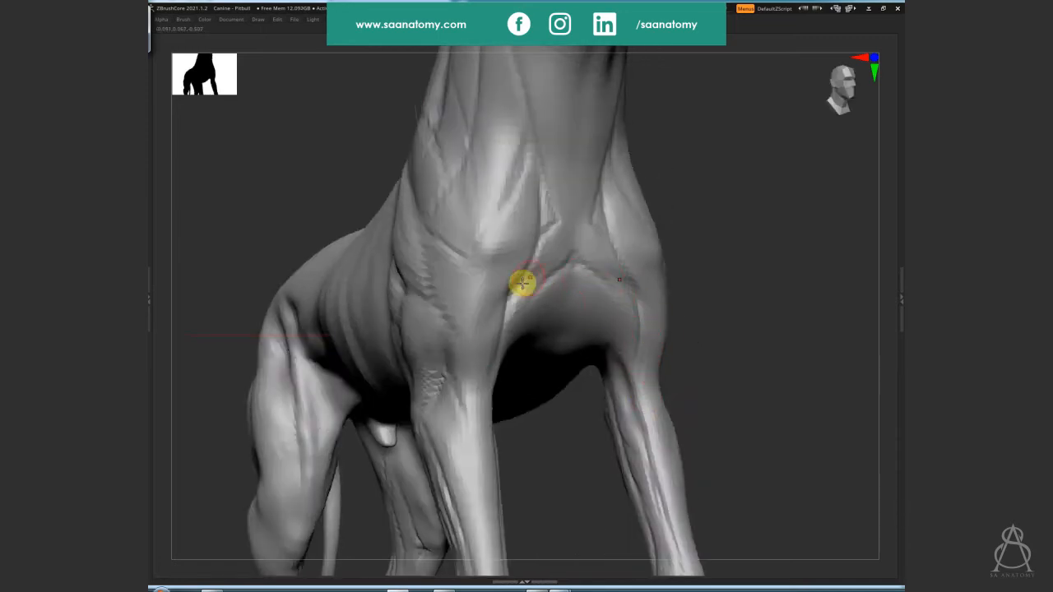
# Define the V-shaped strap muscles down the throat and carve a midline groove down the breastbone
pyautogui.moveTo(522, 282)
pyautogui.mouseDown(button='right')
pyautogui.moveTo(538, 202)
pyautogui.moveTo(580, 176)
pyautogui.moveTo(570, 312)
pyautogui.moveTo(625, 301)
pyautogui.moveTo(587, 227)
pyautogui.mouseUp(button='right')
pyautogui.press('space')
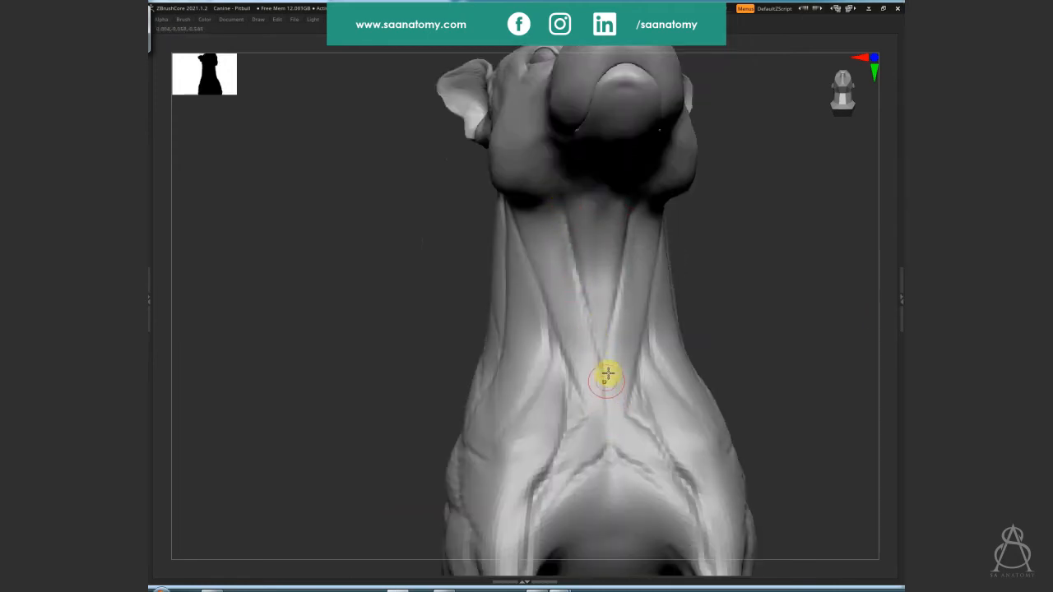
pyautogui.moveTo(607, 406); pyautogui.dragTo(566, 322, button='right')
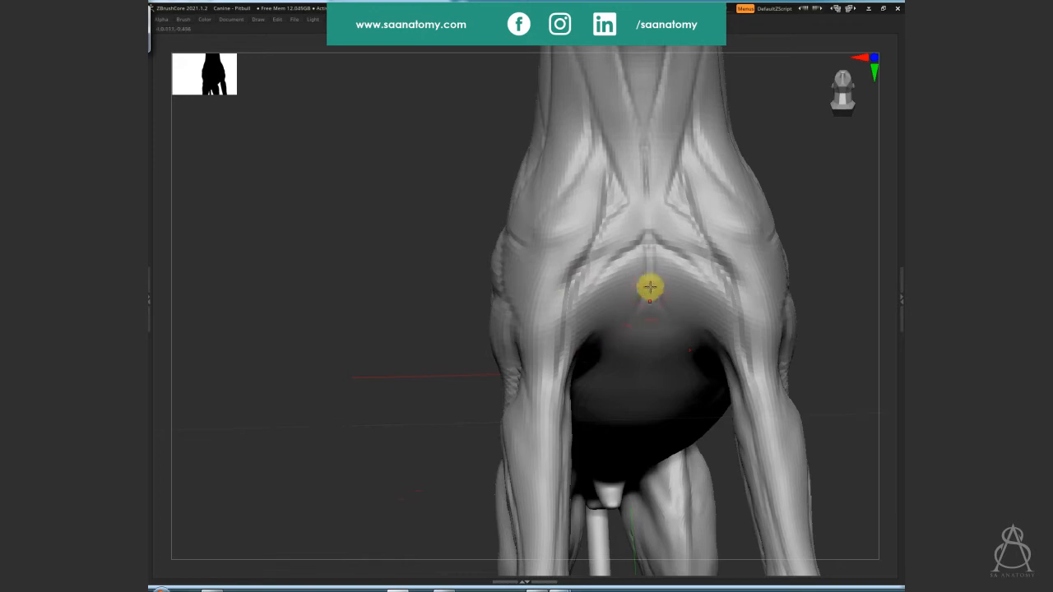
pyautogui.moveTo(628, 355); pyautogui.dragTo(616, 322, button='right')
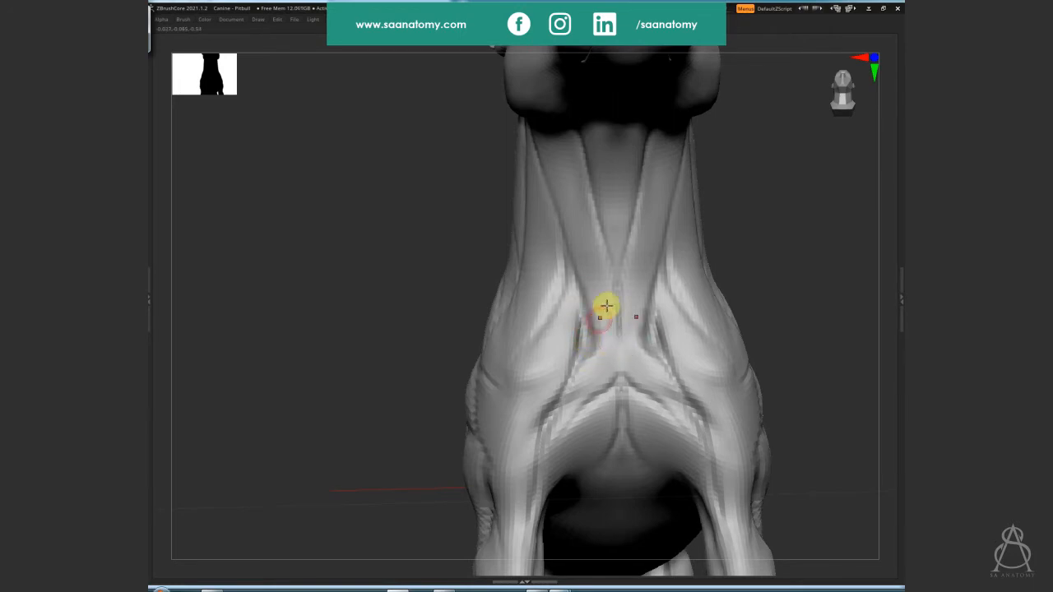
# Carve a deep hollow on each side of the neck's base, just above the chest muscles
pyautogui.moveTo(798, 298); pyautogui.dragTo(802, 334, button='right')
pyautogui.moveTo(802, 378); pyautogui.dragTo(520, 315)
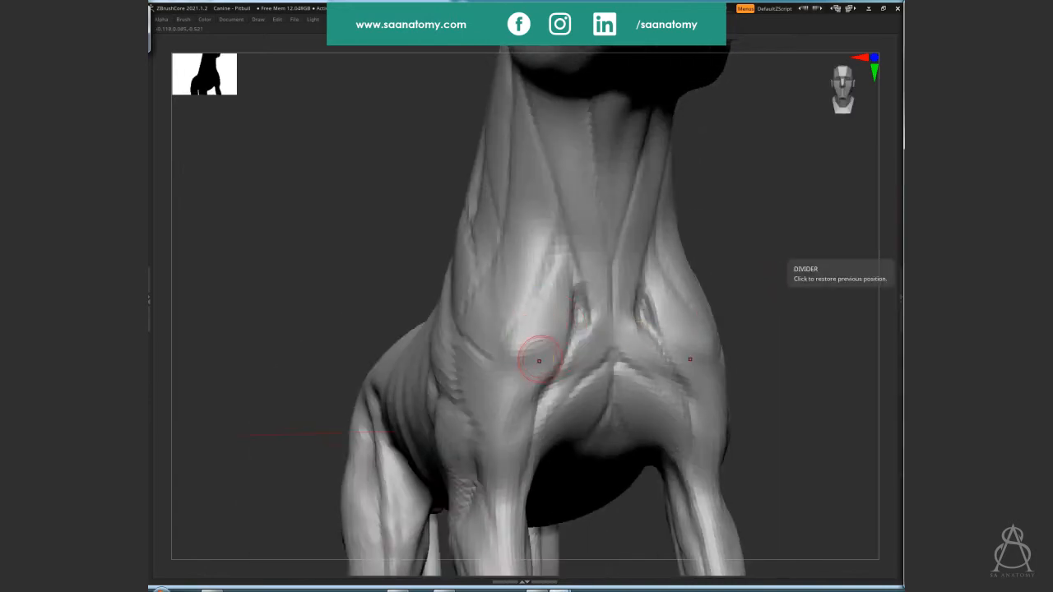
pyautogui.moveTo(771, 373); pyautogui.dragTo(726, 325)
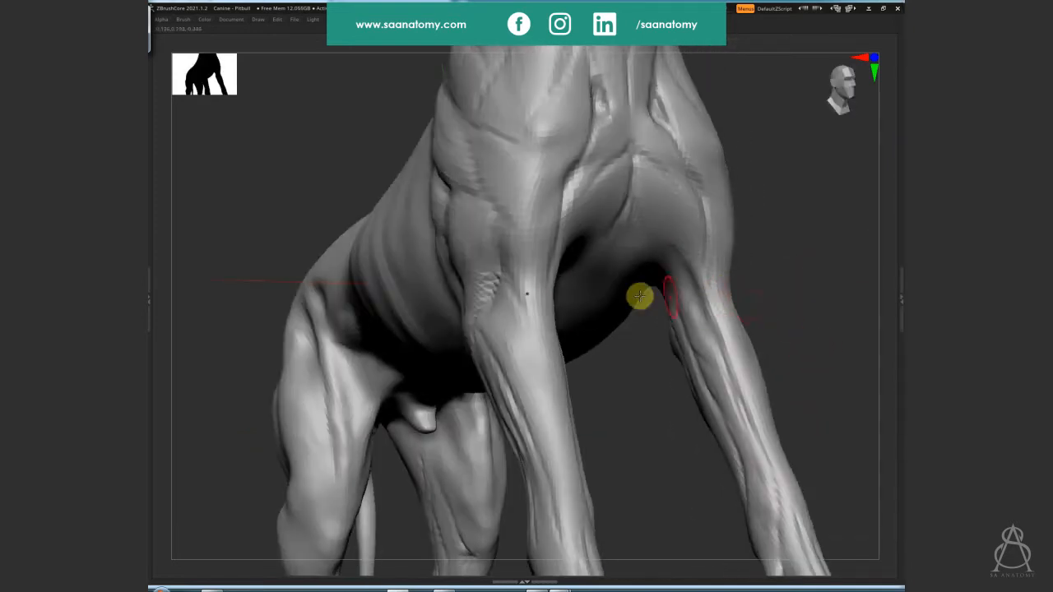
pyautogui.moveTo(808, 354); pyautogui.dragTo(747, 271)
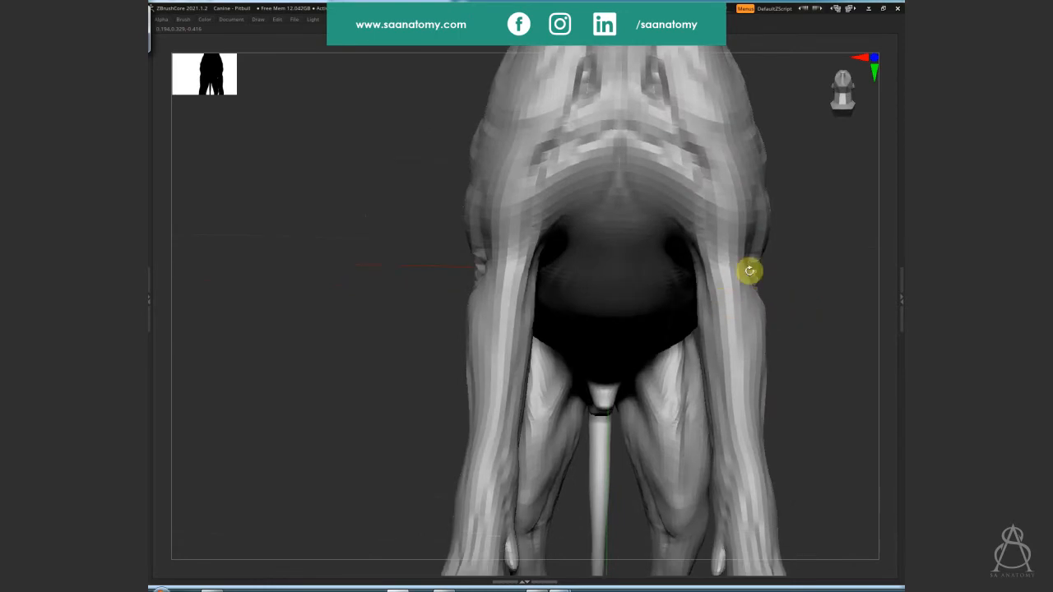
# Save the pitbull project with the whole dog framed in side view
pyautogui.press('f')
pyautogui.moveTo(748, 347); pyautogui.dragTo(699, 345)
pyautogui.moveTo(589, 347); pyautogui.dragTo(749, 346)
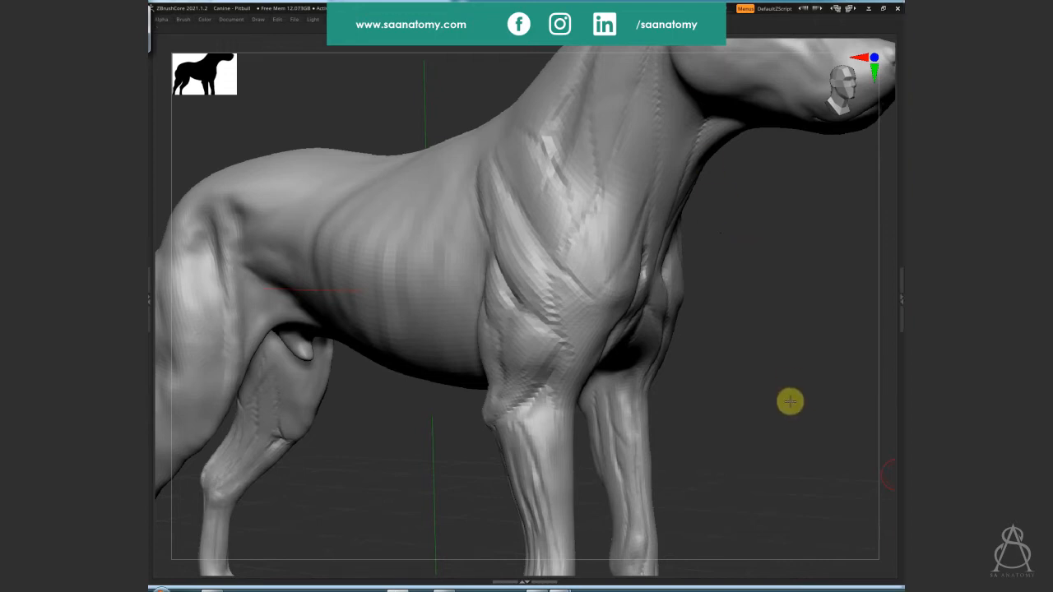
pyautogui.moveTo(790, 400); pyautogui.dragTo(793, 304)
pyautogui.press('f')
pyautogui.keyDown('alt'); pyautogui.moveTo(832, 344); pyautogui.dragTo(888, 318); pyautogui.keyUp('alt')
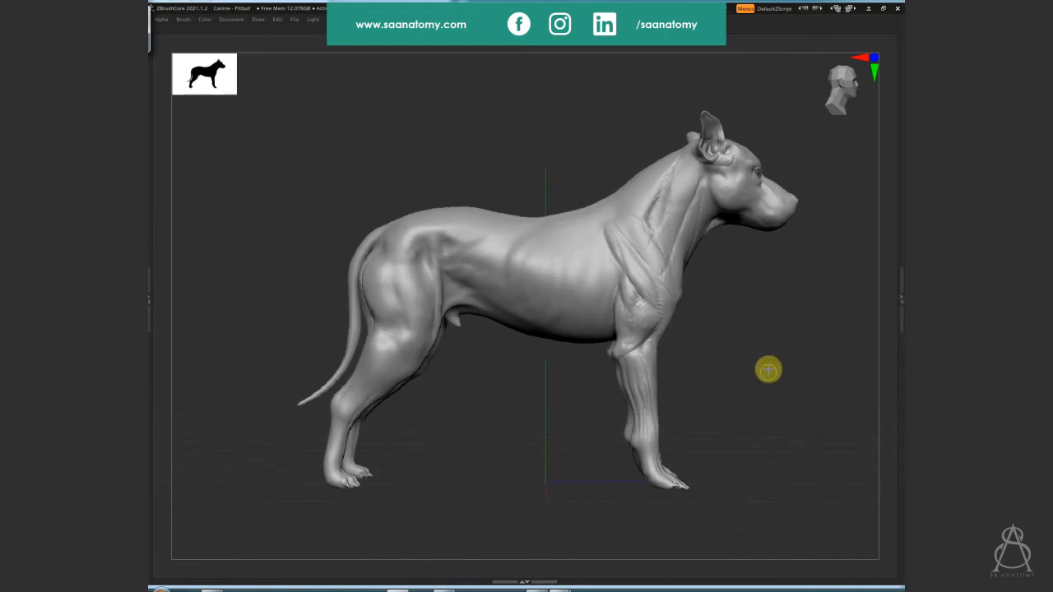
pyautogui.hotkey('ctrl', 's')
pyautogui.click(808, 509)
pyautogui.click(677, 298)
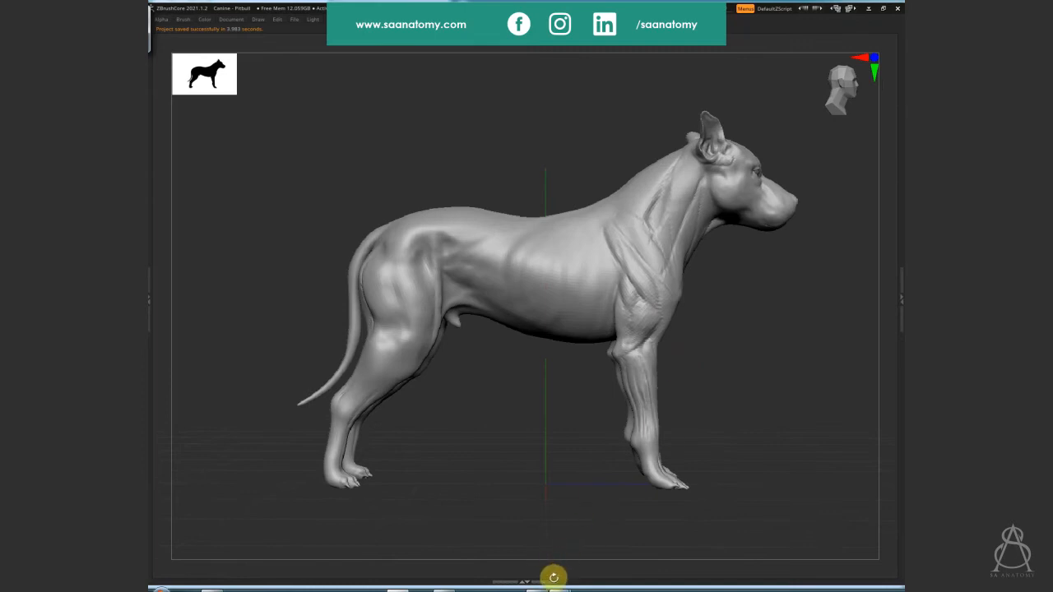
pyautogui.click(524, 580)
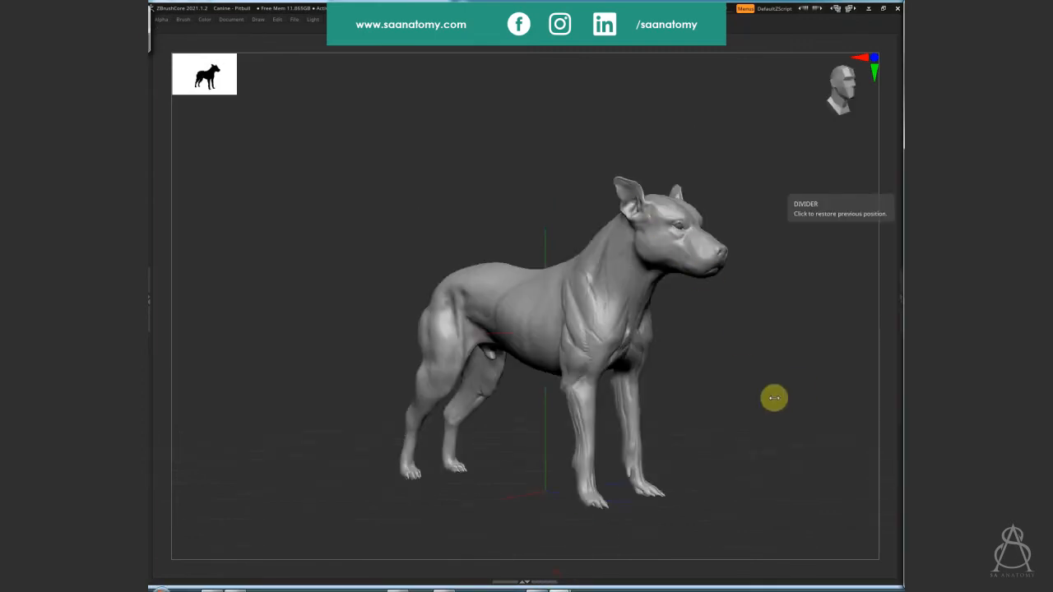
# Isolate the dog's hindquarters by hiding the front part of the body
pyautogui.moveTo(689, 370); pyautogui.dragTo(694, 342)
pyautogui.keyDown('ctrl'); pyautogui.keyDown('alt'); pyautogui.keyDown('shift'); pyautogui.moveTo(728, 139); pyautogui.dragTo(579, 381); pyautogui.keyUp('shift'); pyautogui.keyUp('alt'); pyautogui.keyUp('ctrl')
pyautogui.keyDown('ctrl'); pyautogui.keyDown('alt'); pyautogui.keyDown('shift'); pyautogui.moveTo(630, 158); pyautogui.dragTo(566, 321); pyautogui.keyUp('shift'); pyautogui.keyUp('alt'); pyautogui.keyUp('ctrl')
# Sculpt long vertical muscle grooves down the inner side of the thigh
pyautogui.moveTo(647, 361)
pyautogui.mouseDown()
pyautogui.moveTo(612, 301)
pyautogui.moveTo(707, 393)
pyautogui.moveTo(441, 395)
pyautogui.moveTo(458, 282)
pyautogui.moveTo(596, 344)
pyautogui.moveTo(722, 244)
pyautogui.moveTo(513, 266)
pyautogui.moveTo(531, 282)
pyautogui.moveTo(550, 206)
pyautogui.moveTo(546, 337)
pyautogui.moveTo(545, 255)
pyautogui.moveTo(625, 235)
pyautogui.moveTo(630, 188)
pyautogui.moveTo(629, 177)
pyautogui.moveTo(604, 261)
pyautogui.moveTo(557, 181)
pyautogui.moveTo(618, 277)
pyautogui.moveTo(564, 265)
pyautogui.moveTo(536, 282)
pyautogui.moveTo(552, 270)
pyautogui.moveTo(535, 228)
pyautogui.moveTo(537, 269)
pyautogui.mouseUp()
pyautogui.press('space')
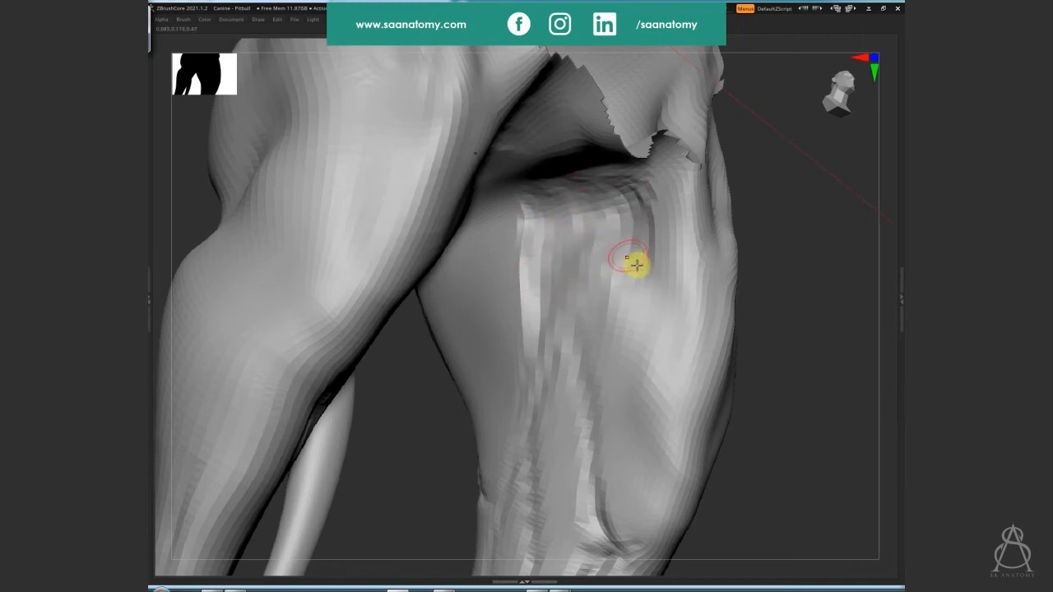
pyautogui.moveTo(782, 325)
pyautogui.mouseDown()
pyautogui.moveTo(792, 313)
pyautogui.moveTo(764, 315)
pyautogui.mouseUp()
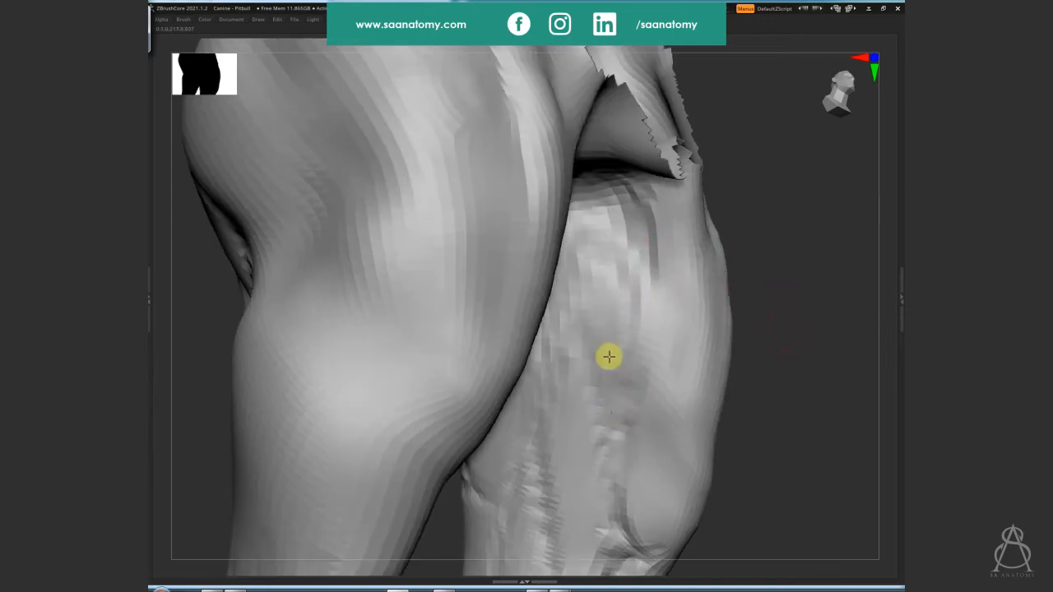
pyautogui.click(618, 267)
pyautogui.moveTo(619, 268); pyautogui.dragTo(609, 315, button='right')
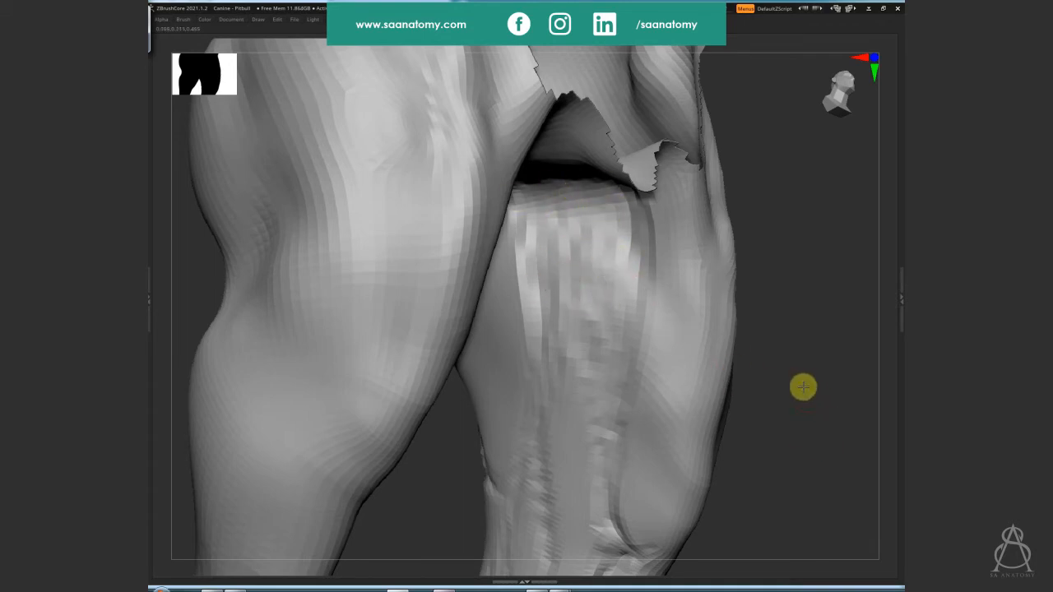
# Soften and reshape the crease below the knee on the inner side of the hind leg
pyautogui.keyDown('alt'); pyautogui.moveTo(773, 272); pyautogui.dragTo(733, 145); pyautogui.keyUp('alt')
pyautogui.moveTo(776, 378)
pyautogui.keyDown('alt'); pyautogui.mouseDown()
pyautogui.moveTo(765, 325)
pyautogui.moveTo(735, 353)
pyautogui.moveTo(726, 293)
pyautogui.mouseUp(); pyautogui.keyUp('alt')
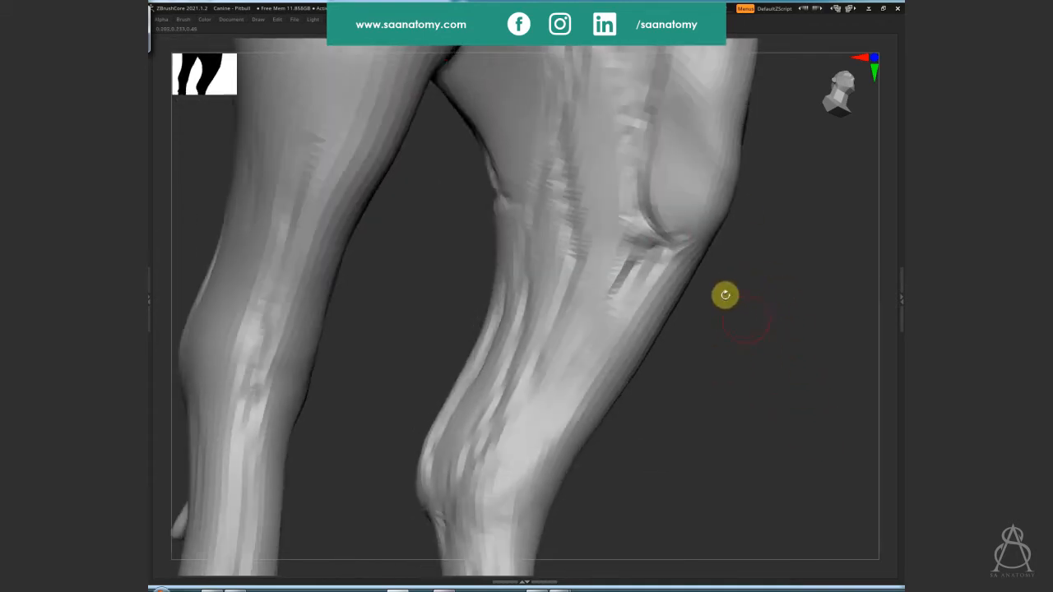
pyautogui.moveTo(678, 222)
pyautogui.mouseDown()
pyautogui.moveTo(658, 223)
pyautogui.moveTo(653, 250)
pyautogui.mouseUp()
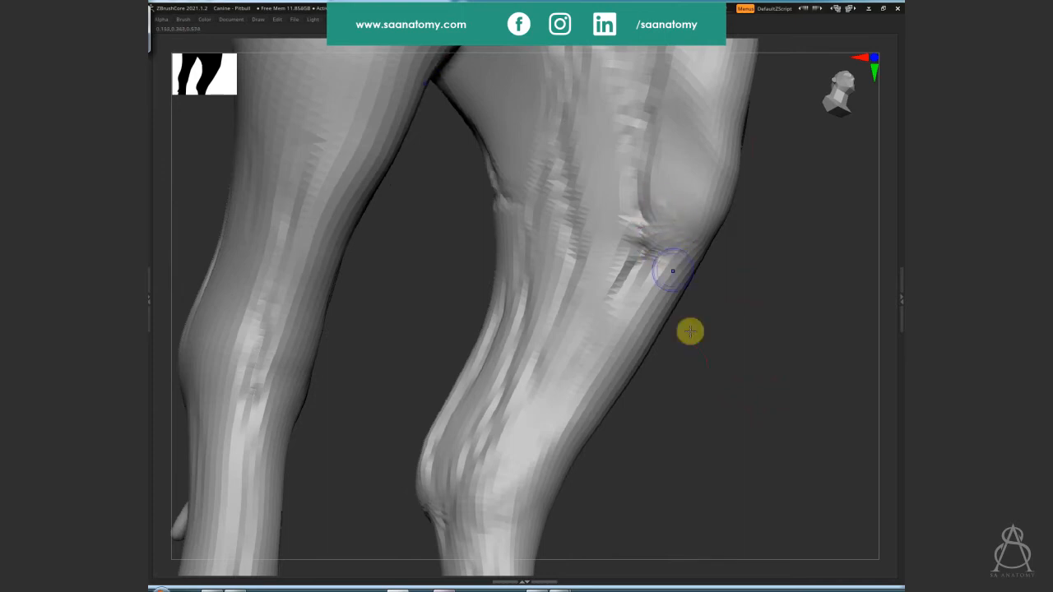
pyautogui.moveTo(688, 329)
pyautogui.mouseDown()
pyautogui.moveTo(710, 334)
pyautogui.moveTo(733, 288)
pyautogui.moveTo(724, 477)
pyautogui.mouseUp()
# Refine the upper edge of the inner thigh muscles and carve a muscle line down the inside of the calf
pyautogui.moveTo(757, 366)
pyautogui.mouseDown()
pyautogui.moveTo(604, 205)
pyautogui.moveTo(628, 190)
pyautogui.moveTo(617, 226)
pyautogui.moveTo(579, 123)
pyautogui.mouseUp()
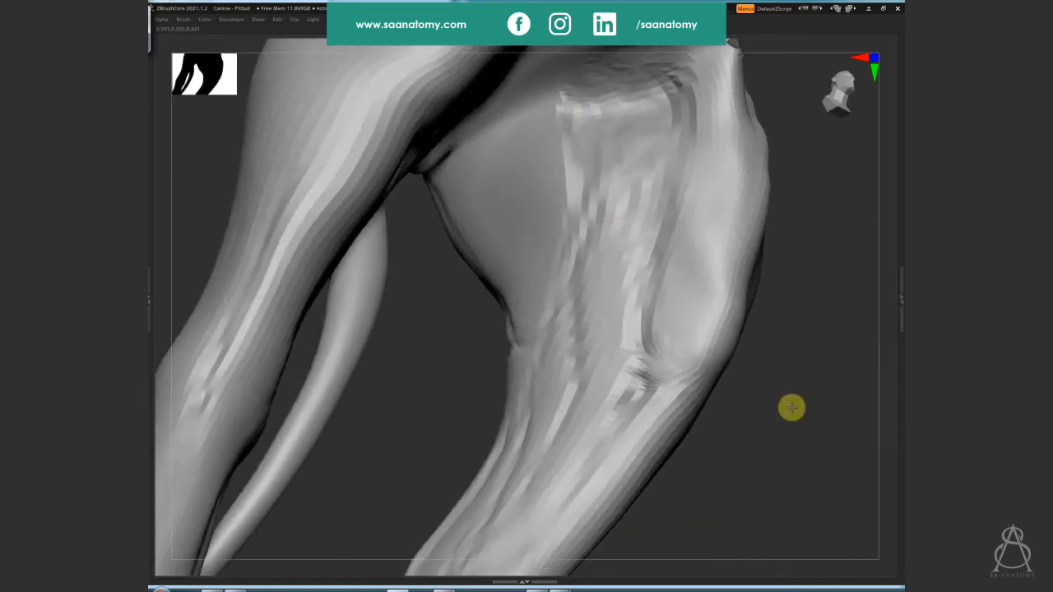
pyautogui.moveTo(792, 406); pyautogui.dragTo(639, 259)
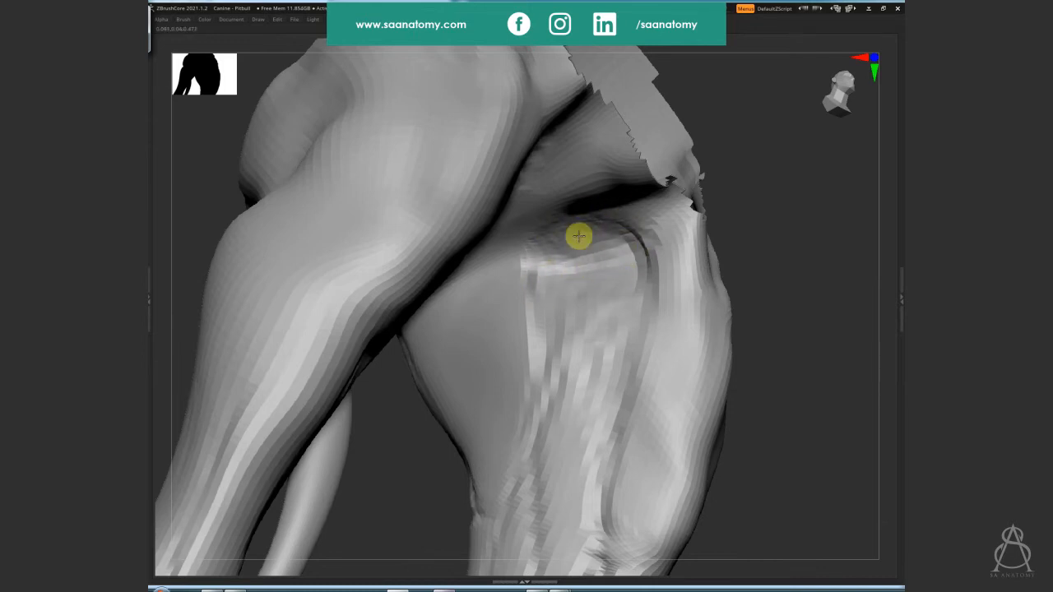
pyautogui.moveTo(823, 354)
pyautogui.mouseDown()
pyautogui.moveTo(752, 432)
pyautogui.moveTo(689, 386)
pyautogui.moveTo(785, 277)
pyautogui.moveTo(782, 352)
pyautogui.moveTo(766, 369)
pyautogui.moveTo(874, 339)
pyautogui.moveTo(766, 390)
pyautogui.moveTo(703, 266)
pyautogui.moveTo(729, 331)
pyautogui.moveTo(589, 350)
pyautogui.moveTo(591, 380)
pyautogui.mouseUp()
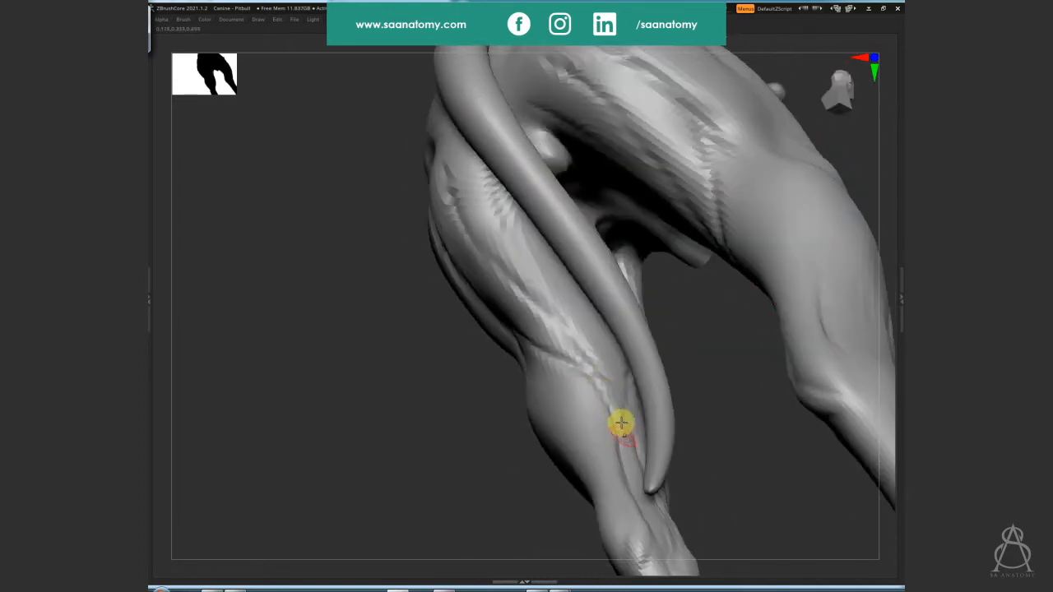
pyautogui.moveTo(622, 423)
pyautogui.mouseDown()
pyautogui.moveTo(601, 447)
pyautogui.moveTo(633, 420)
pyautogui.moveTo(608, 392)
pyautogui.moveTo(658, 373)
pyautogui.moveTo(802, 374)
pyautogui.moveTo(729, 278)
pyautogui.moveTo(691, 298)
pyautogui.moveTo(818, 291)
pyautogui.moveTo(768, 337)
pyautogui.moveTo(743, 215)
pyautogui.moveTo(717, 304)
pyautogui.moveTo(768, 350)
pyautogui.moveTo(785, 402)
pyautogui.moveTo(762, 380)
pyautogui.moveTo(776, 390)
pyautogui.moveTo(857, 377)
pyautogui.mouseUp()
# Restore the hidden front of the body and bring the whole dog into side view
pyautogui.moveTo(766, 402)
pyautogui.mouseDown()
pyautogui.moveTo(732, 413)
pyautogui.moveTo(749, 412)
pyautogui.mouseUp()
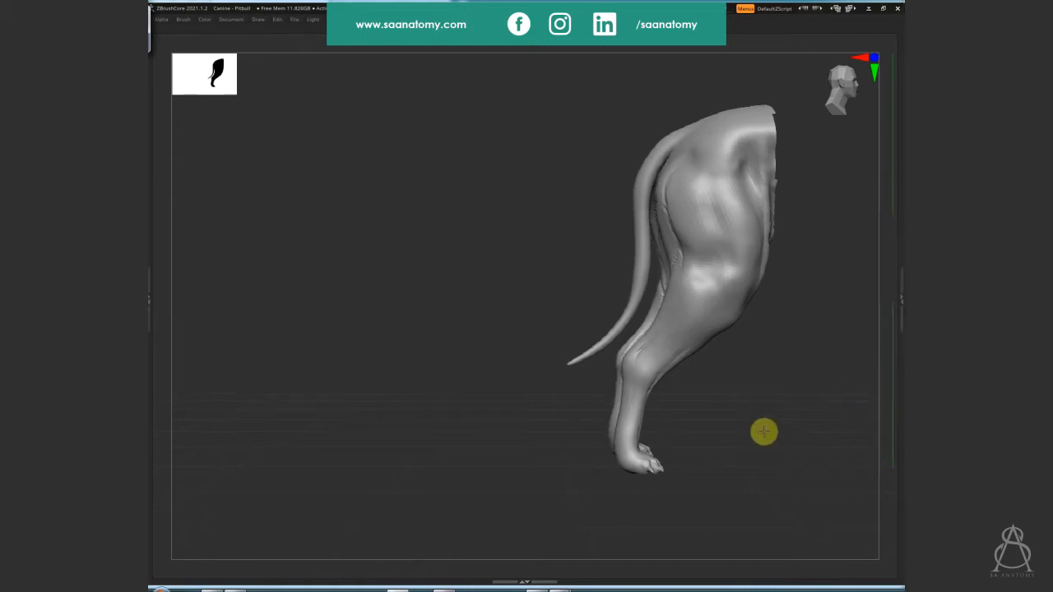
pyautogui.keyDown('alt'); pyautogui.moveTo(665, 383); pyautogui.dragTo(524, 393); pyautogui.keyUp('alt')
pyautogui.moveTo(696, 416)
pyautogui.keyDown('alt'); pyautogui.mouseDown()
pyautogui.moveTo(769, 324)
pyautogui.moveTo(778, 334)
pyautogui.moveTo(703, 280)
pyautogui.mouseUp(); pyautogui.keyUp('alt')
pyautogui.moveTo(773, 388); pyautogui.dragTo(883, 320)
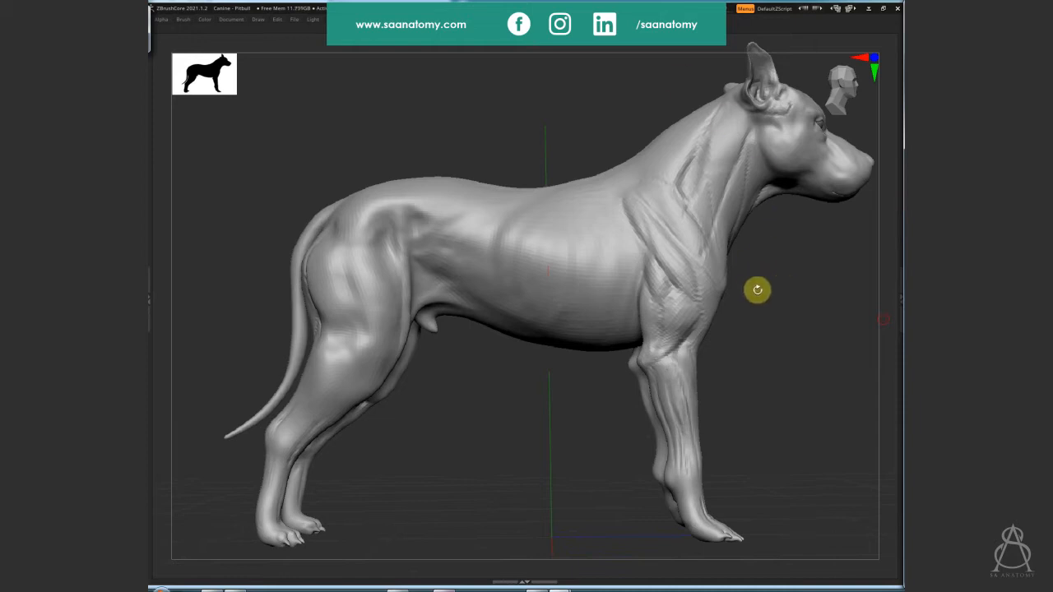
# Save the pitbull project over its existing file
pyautogui.keyDown('alt'); pyautogui.moveTo(802, 370); pyautogui.dragTo(841, 443); pyautogui.keyUp('alt')
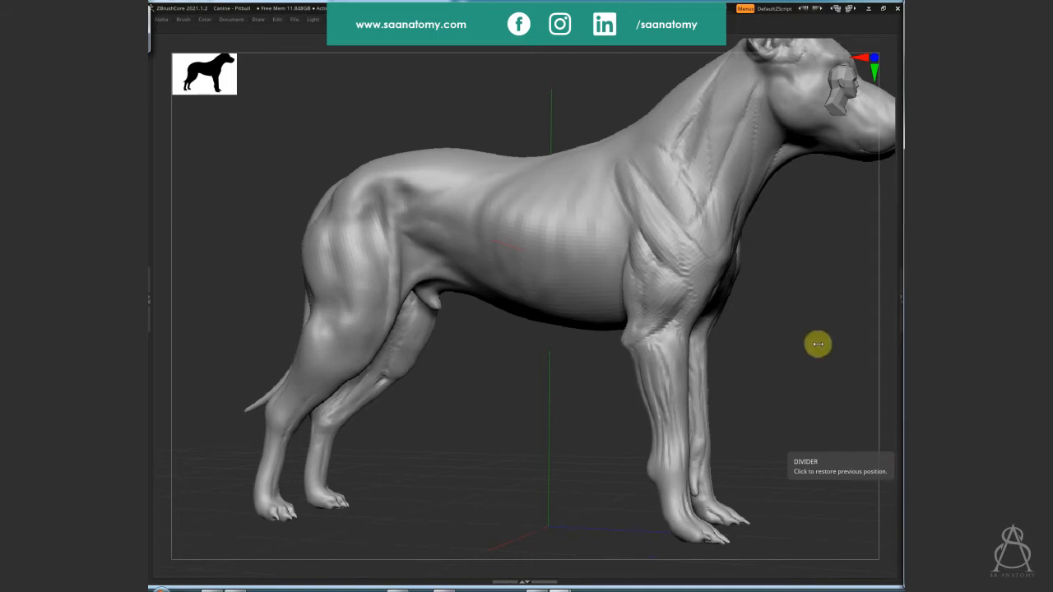
pyautogui.moveTo(818, 344); pyautogui.dragTo(644, 287)
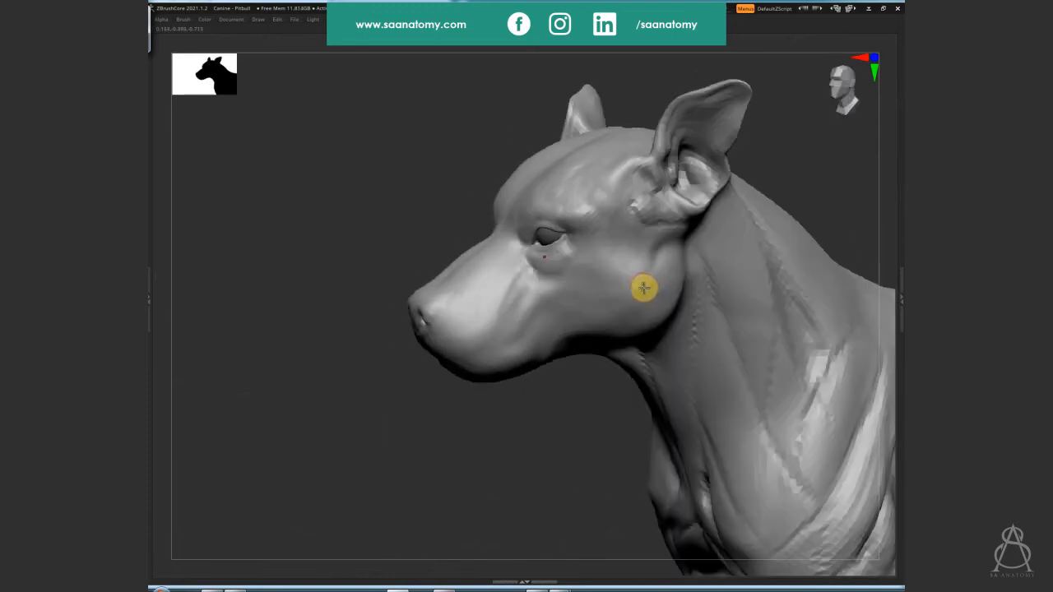
pyautogui.hotkey('ctrl', 's')
pyautogui.press('Return')
pyautogui.click(655, 299)
# Carve muscle lines across the cheek with the DamStandard brush, from below and behind the eye down to the jaw
pyautogui.press('space')
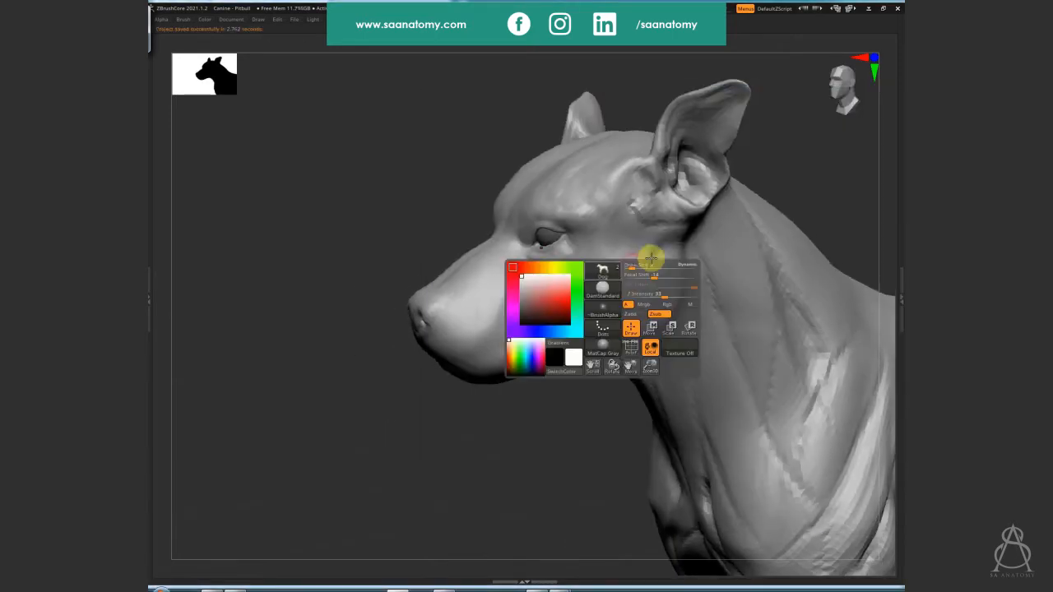
pyautogui.moveTo(661, 223); pyautogui.dragTo(573, 282, button='right')
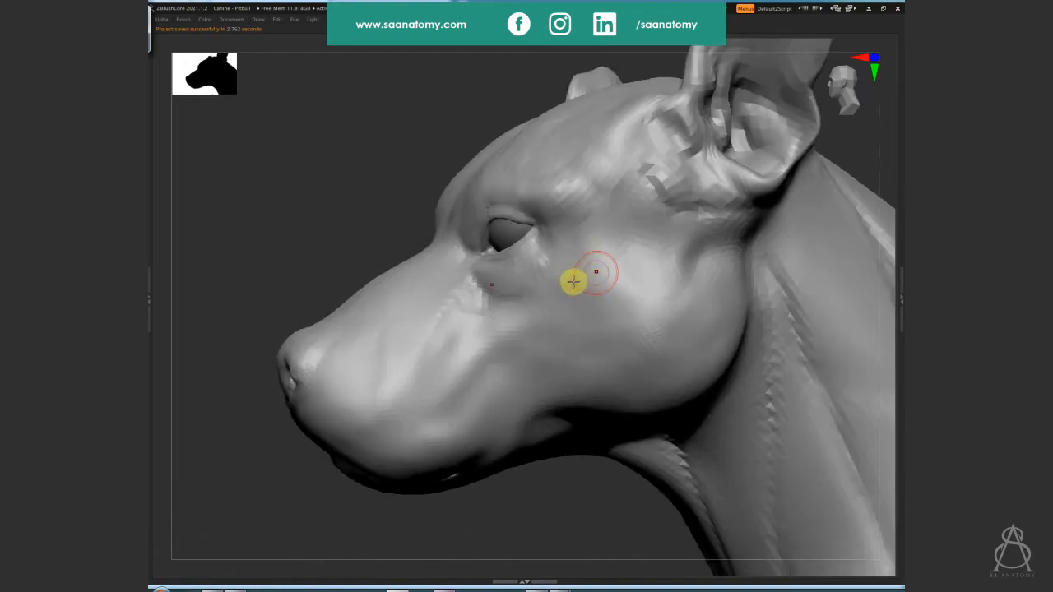
pyautogui.moveTo(556, 268); pyautogui.dragTo(559, 319)
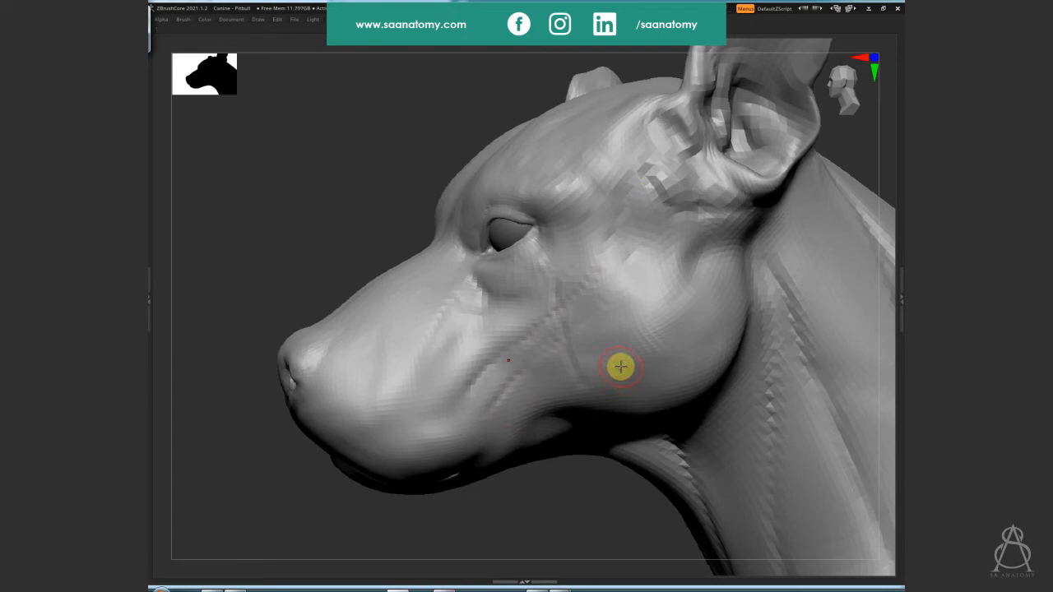
pyautogui.moveTo(853, 141)
pyautogui.mouseDown()
pyautogui.moveTo(776, 192)
pyautogui.moveTo(738, 231)
pyautogui.moveTo(745, 237)
pyautogui.moveTo(587, 336)
pyautogui.mouseUp()
pyautogui.moveTo(576, 288)
pyautogui.mouseDown()
pyautogui.moveTo(583, 371)
pyautogui.moveTo(604, 411)
pyautogui.mouseUp()
pyautogui.moveTo(576, 292); pyautogui.dragTo(585, 273)
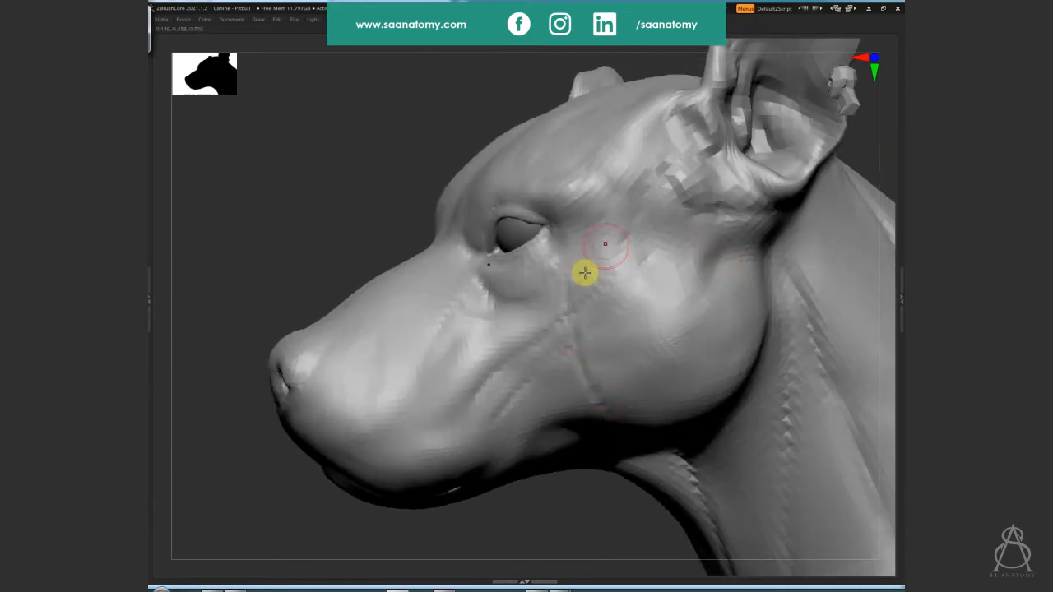
pyautogui.moveTo(696, 266); pyautogui.dragTo(680, 254)
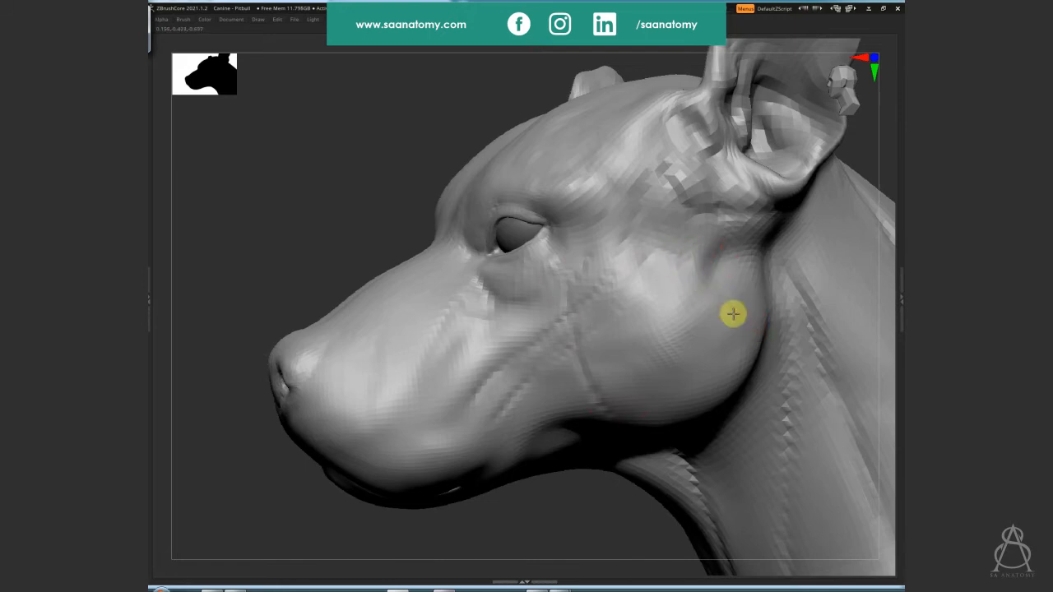
# Examine the dog's proportions and muscle forms from both sides, the front and underneath the head
pyautogui.moveTo(557, 534); pyautogui.dragTo(491, 404)
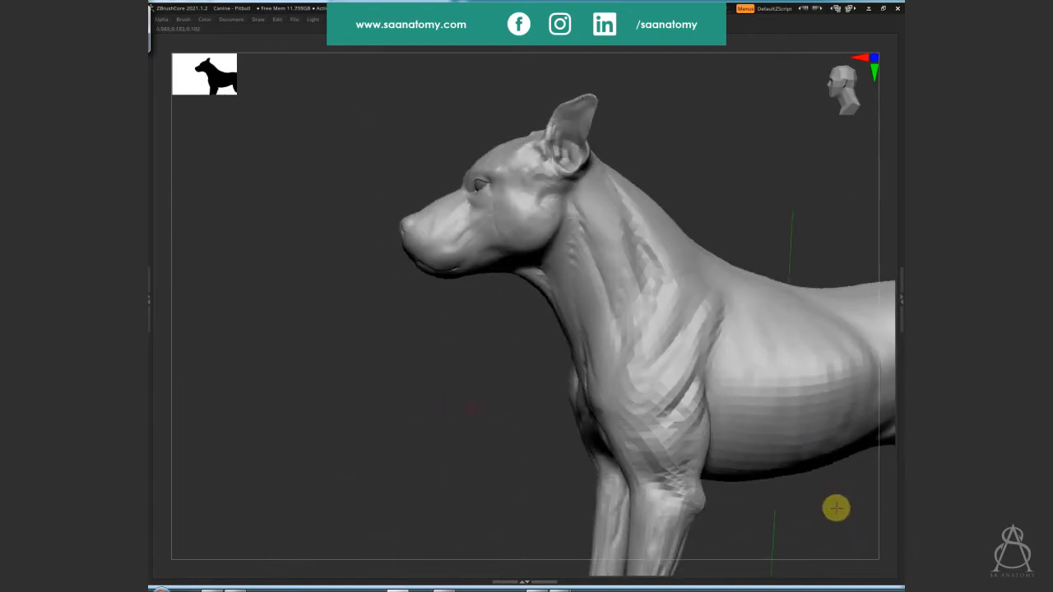
pyautogui.moveTo(834, 507); pyautogui.dragTo(658, 460)
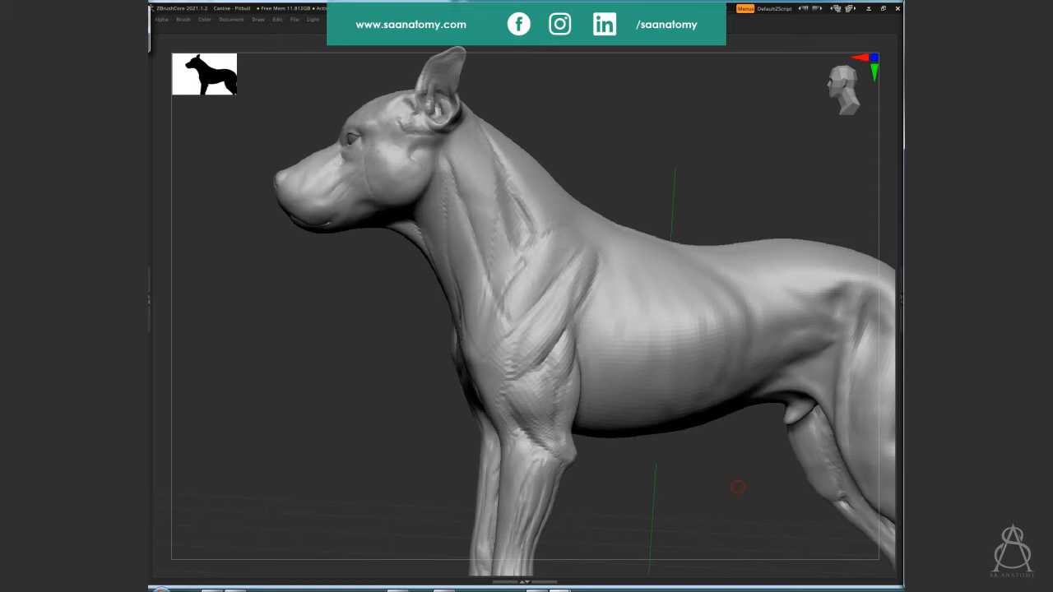
pyautogui.moveTo(794, 483); pyautogui.dragTo(888, 428)
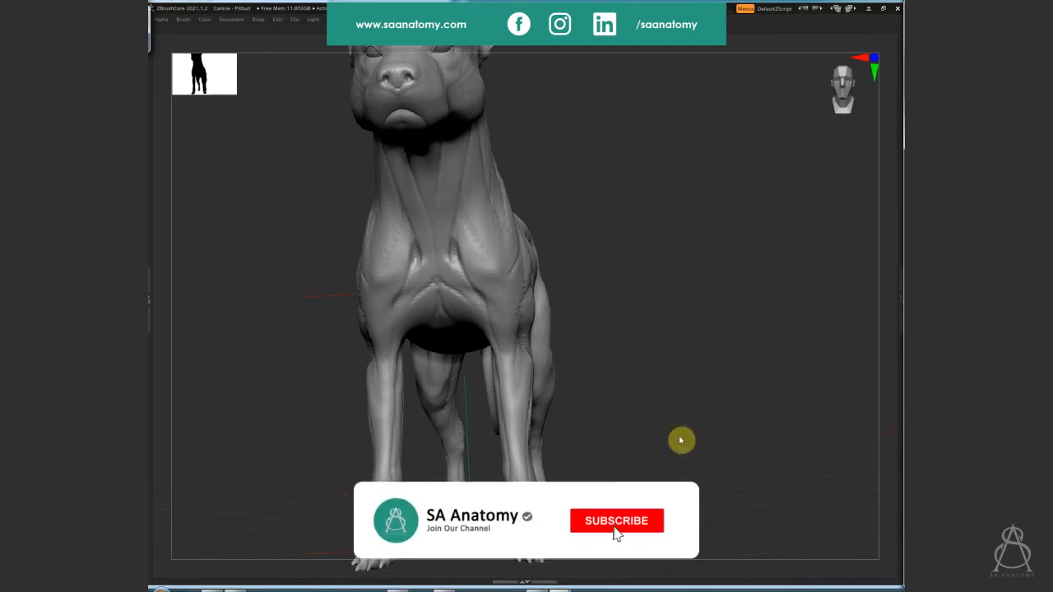
pyautogui.moveTo(681, 440); pyautogui.dragTo(731, 485)
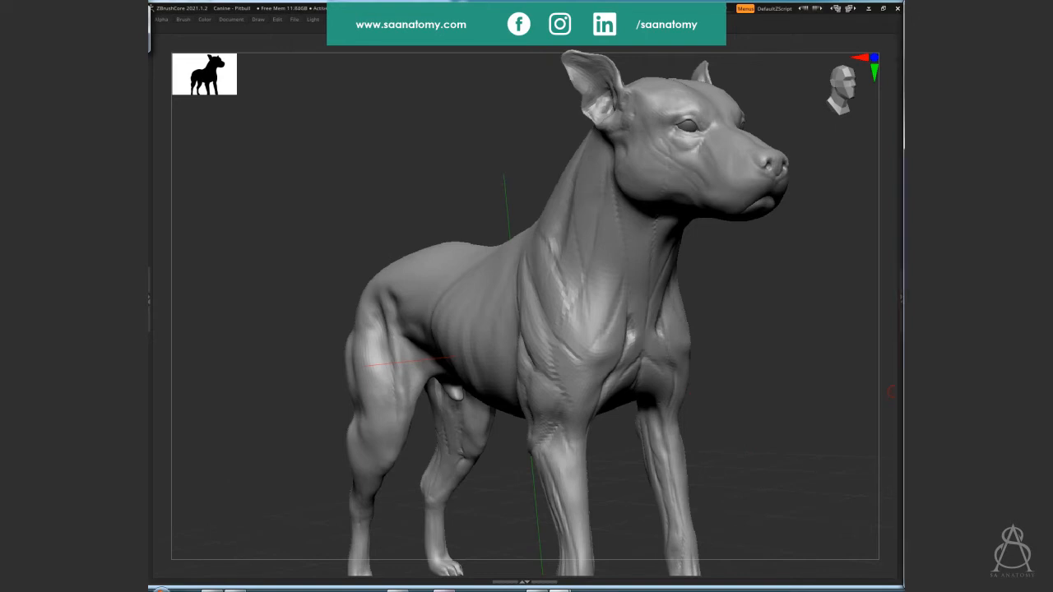
pyautogui.moveTo(795, 455); pyautogui.dragTo(810, 494)
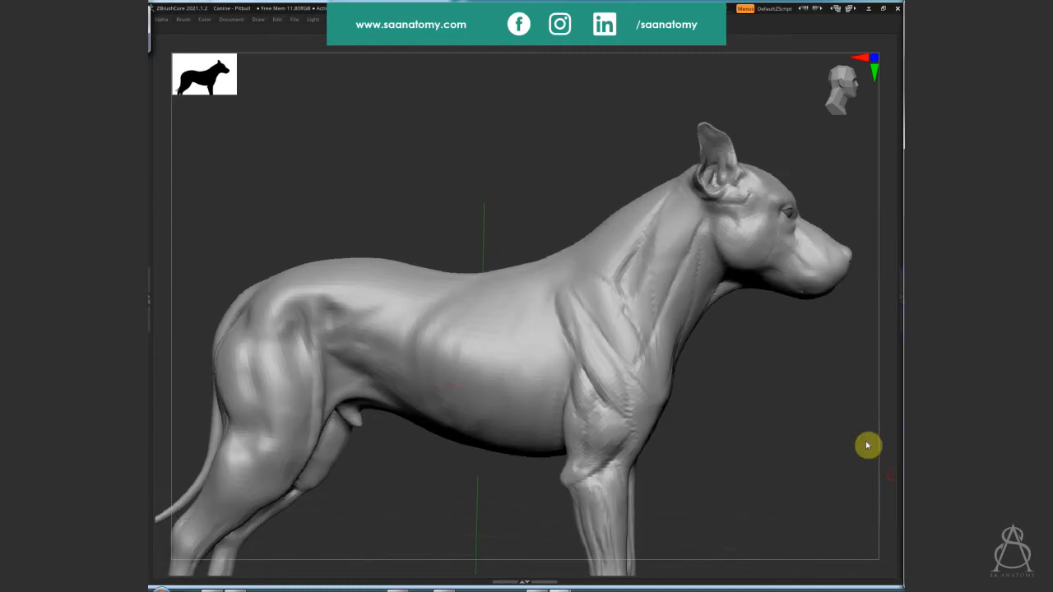
pyautogui.moveTo(867, 445); pyautogui.dragTo(499, 211)
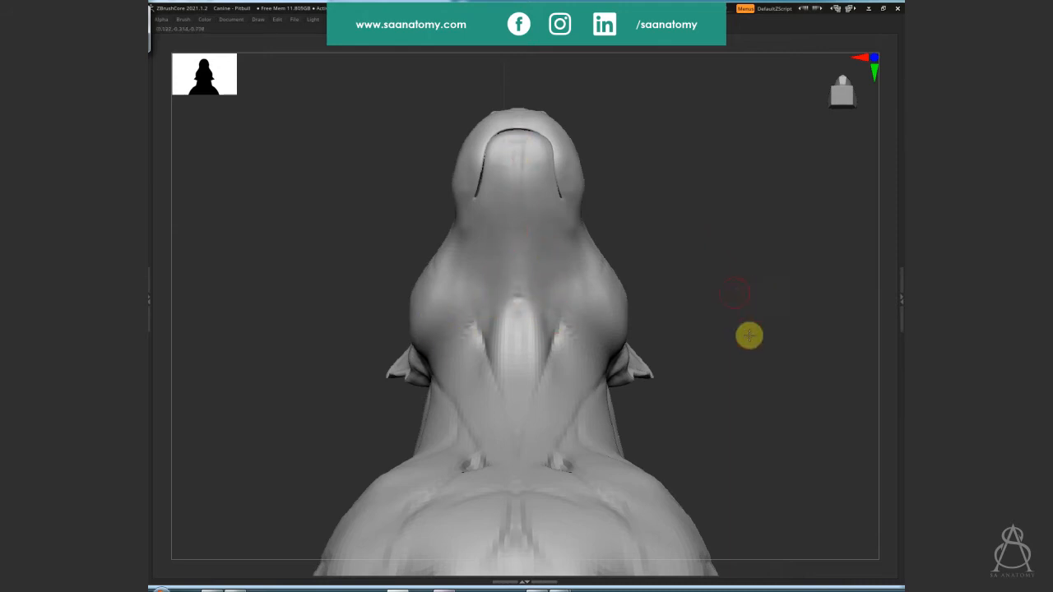
pyautogui.moveTo(748, 334); pyautogui.dragTo(736, 230)
# Carve mirrored V-shaped rib cage lines meeting at the middle of the dog's underside
pyautogui.moveTo(770, 541); pyautogui.dragTo(639, 231)
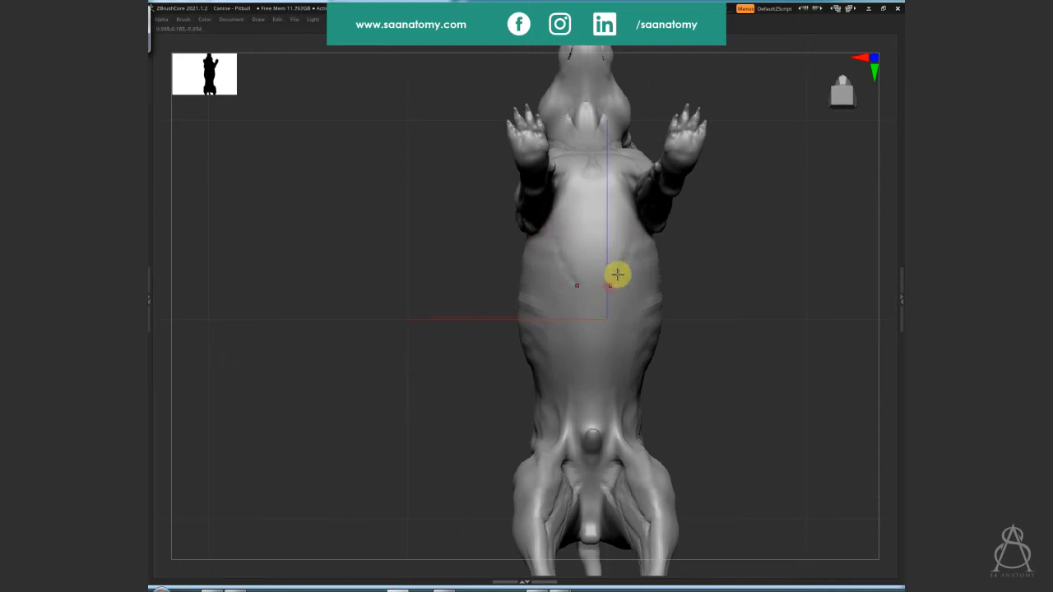
pyautogui.moveTo(621, 263); pyautogui.dragTo(594, 297)
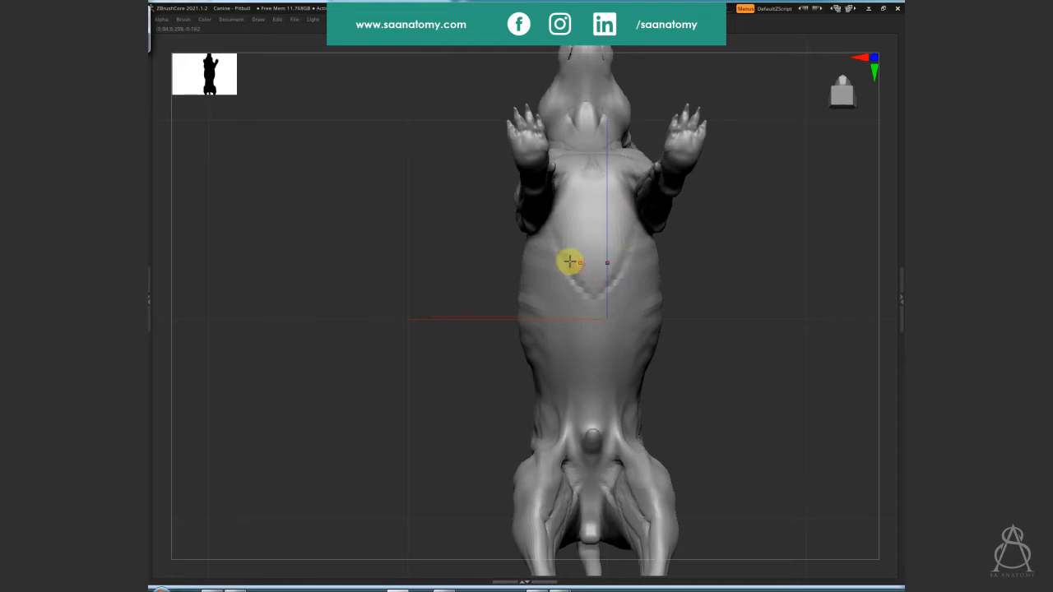
pyautogui.moveTo(555, 261); pyautogui.dragTo(590, 325)
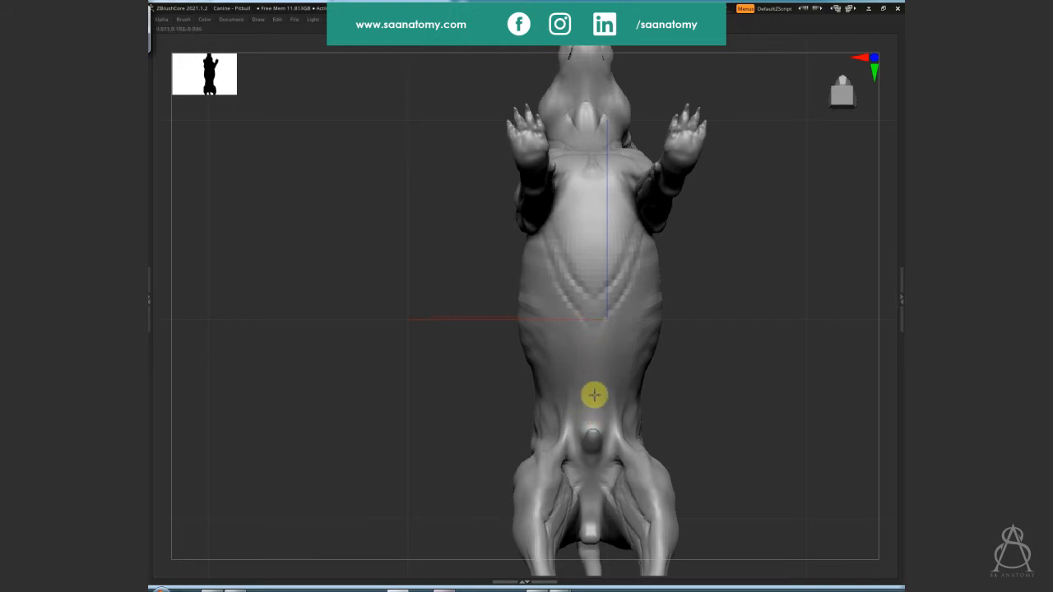
# Adjust the brush size and sculpt the groin folds and lower belly around the sheath
pyautogui.press('s')
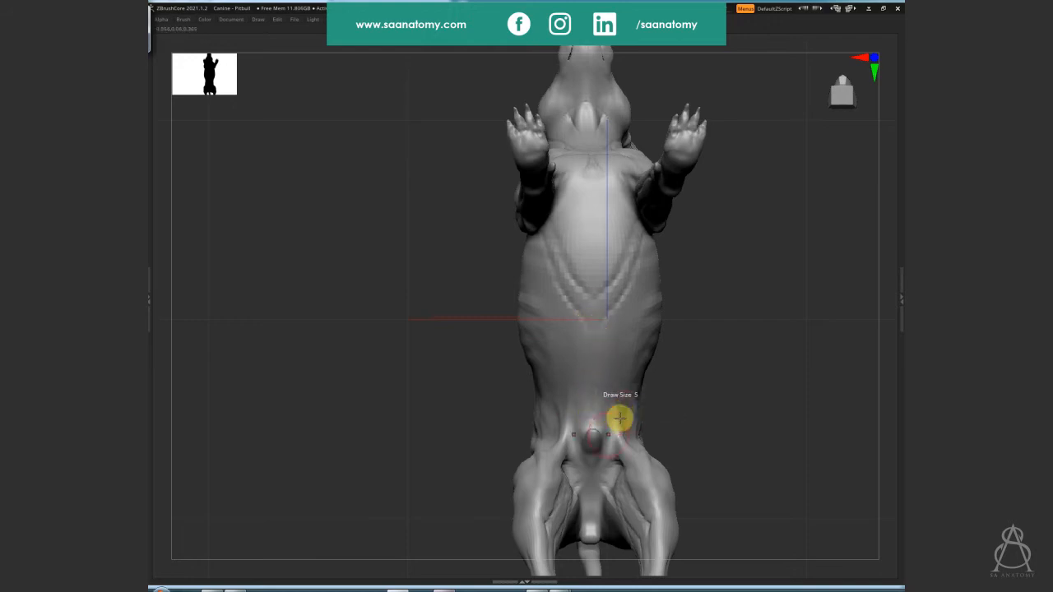
pyautogui.press('s')
pyautogui.moveTo(621, 417)
pyautogui.mouseDown()
pyautogui.moveTo(637, 414)
pyautogui.moveTo(623, 419)
pyautogui.moveTo(628, 443)
pyautogui.mouseUp()
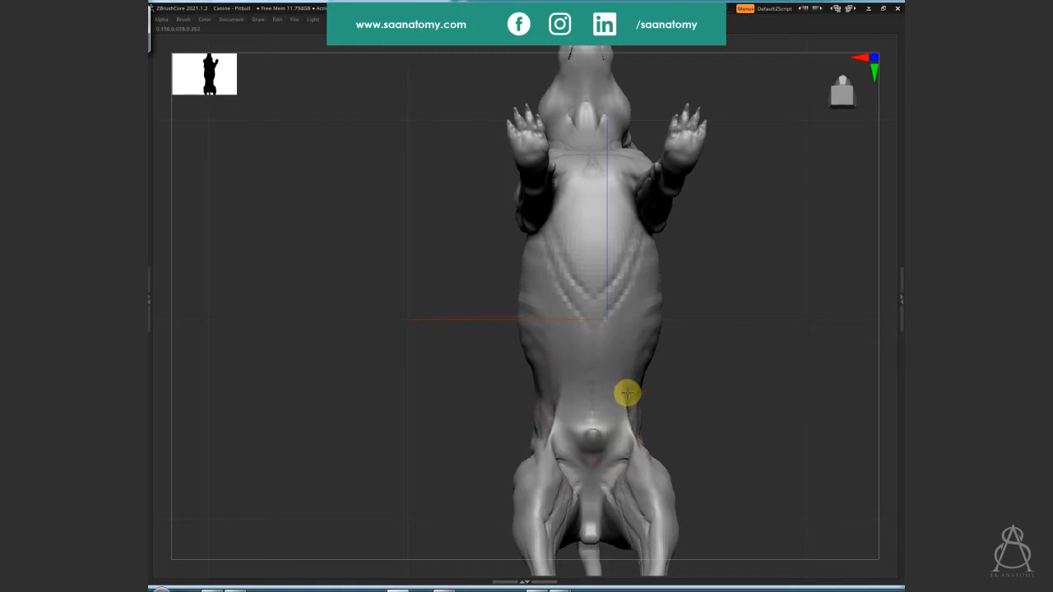
# Push the sides of the belly slightly outward with a large brush and save the project
pyautogui.press('s')
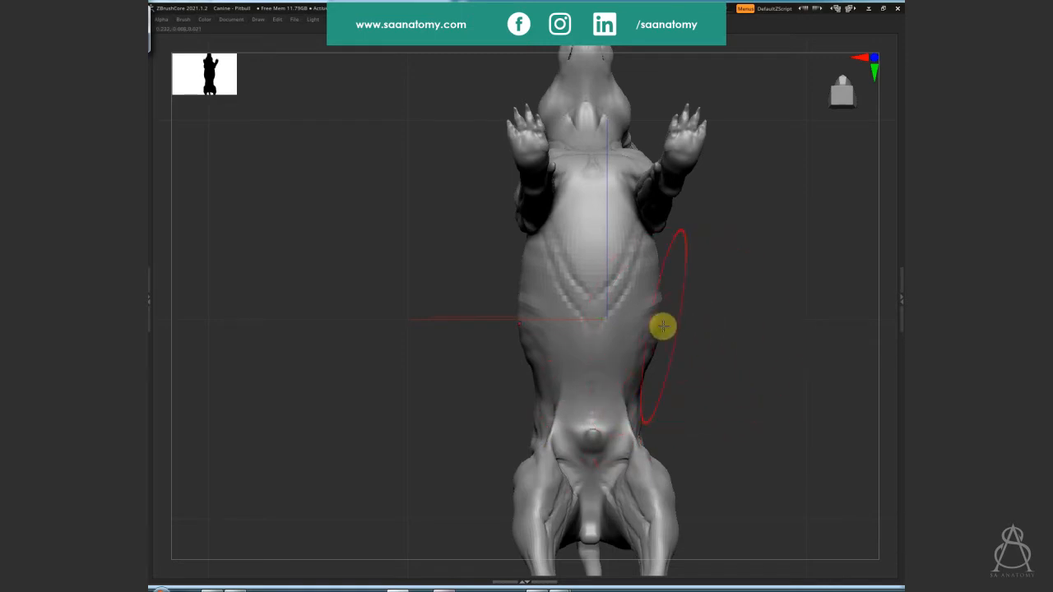
pyautogui.moveTo(661, 326); pyautogui.dragTo(673, 329)
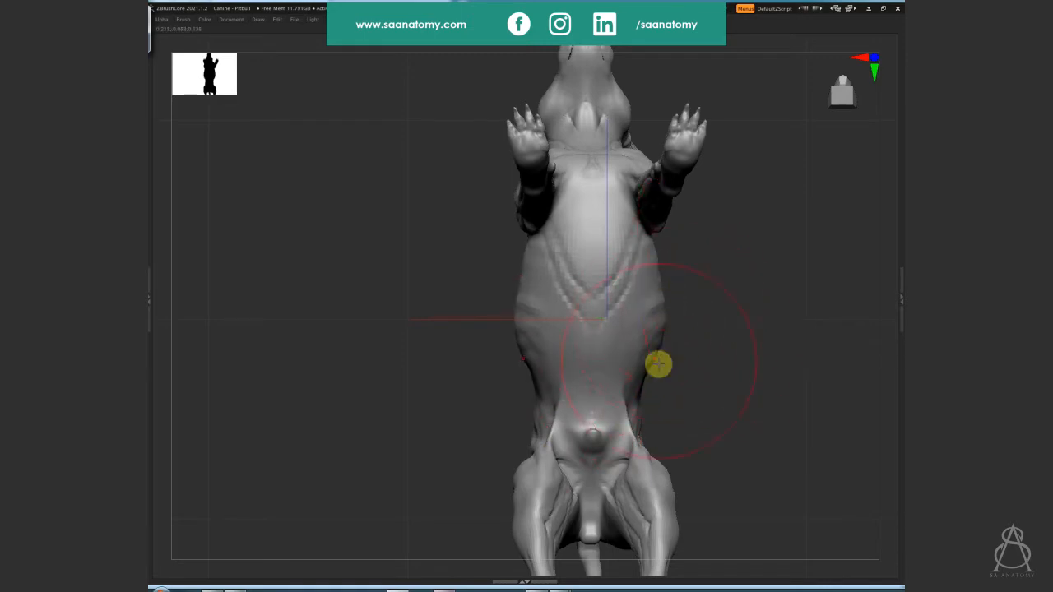
pyautogui.moveTo(658, 365)
pyautogui.mouseDown()
pyautogui.moveTo(677, 403)
pyautogui.moveTo(551, 421)
pyautogui.moveTo(507, 228)
pyautogui.moveTo(587, 433)
pyautogui.moveTo(553, 309)
pyautogui.moveTo(536, 428)
pyautogui.moveTo(710, 439)
pyautogui.moveTo(685, 445)
pyautogui.moveTo(677, 466)
pyautogui.mouseUp()
pyautogui.hotkey('ctrl', 's')
pyautogui.press('Return')
pyautogui.press('Return')
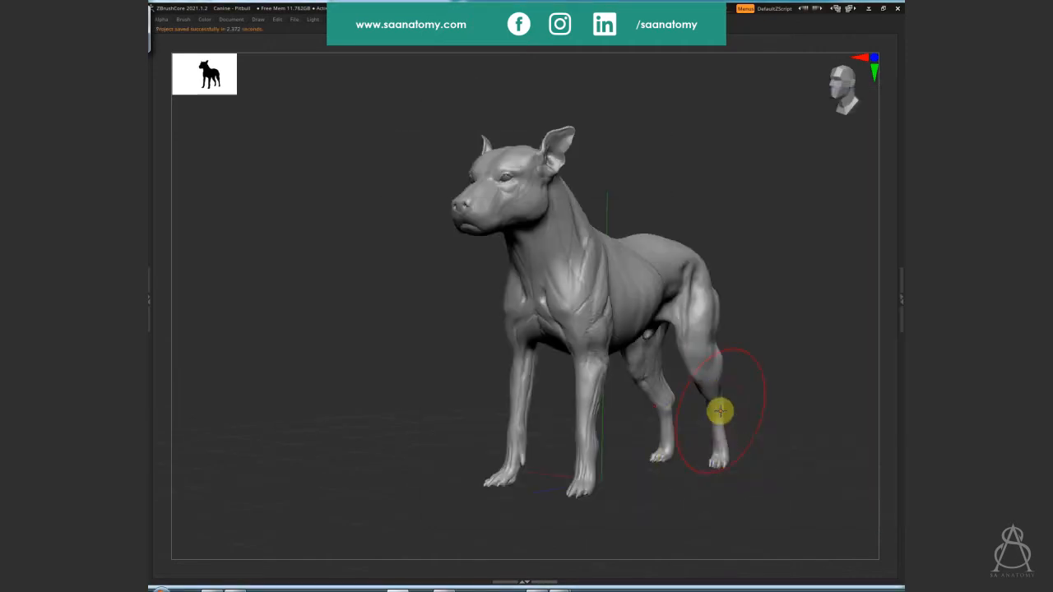
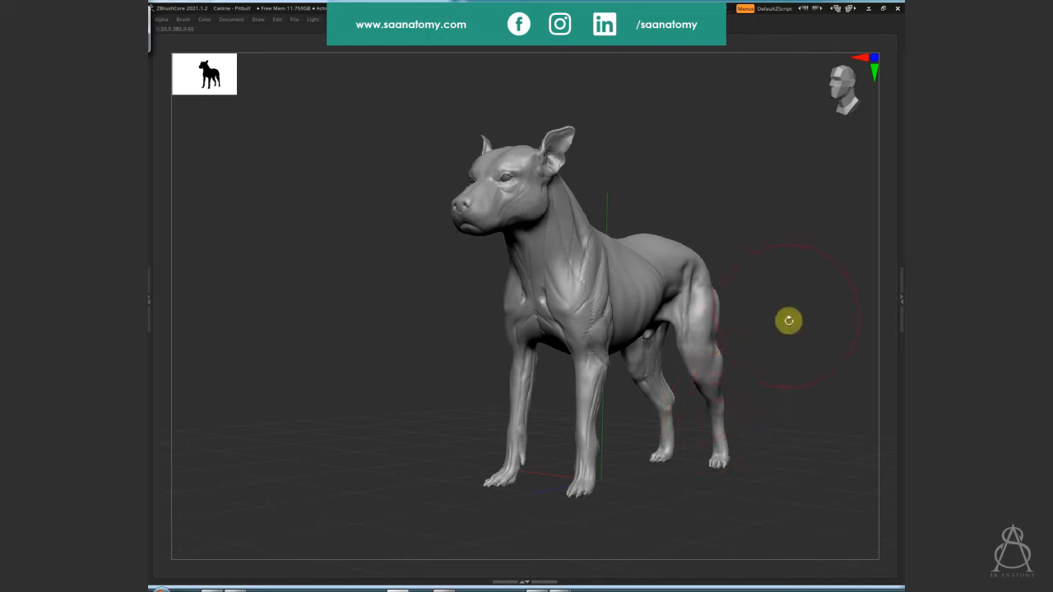
# Carve long muscle grooves down the outer thigh and deepen the hollow below the hip
pyautogui.moveTo(788, 320)
pyautogui.mouseDown()
pyautogui.moveTo(766, 345)
pyautogui.moveTo(804, 336)
pyautogui.moveTo(800, 302)
pyautogui.mouseUp()
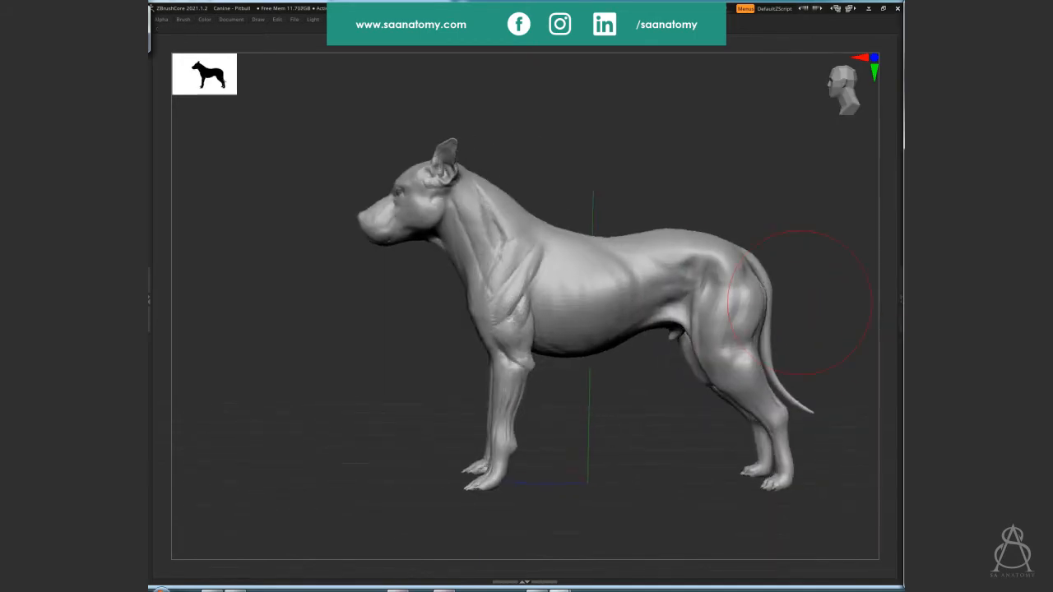
pyautogui.moveTo(612, 419); pyautogui.dragTo(628, 413)
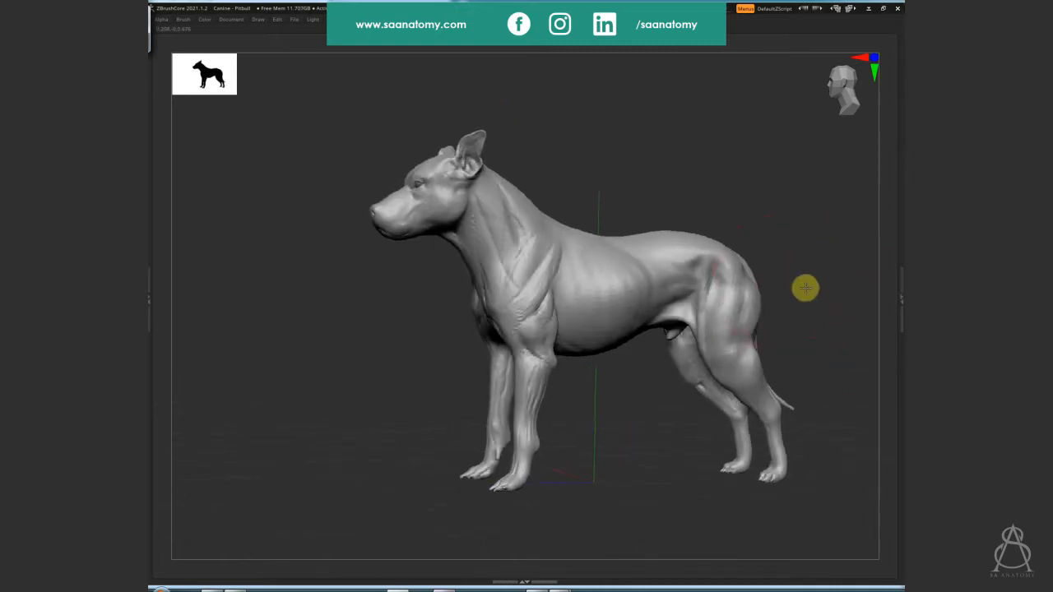
pyautogui.keyDown('alt'); pyautogui.moveTo(804, 288); pyautogui.dragTo(722, 322); pyautogui.keyUp('alt')
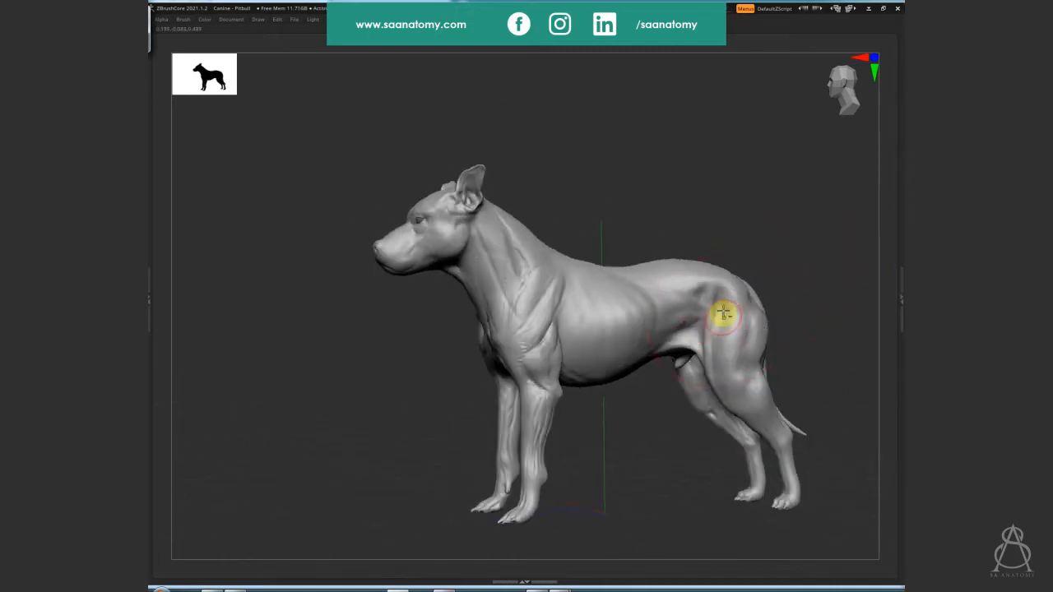
pyautogui.moveTo(789, 305)
pyautogui.mouseDown()
pyautogui.moveTo(865, 284)
pyautogui.moveTo(721, 346)
pyautogui.moveTo(700, 317)
pyautogui.moveTo(718, 342)
pyautogui.mouseUp()
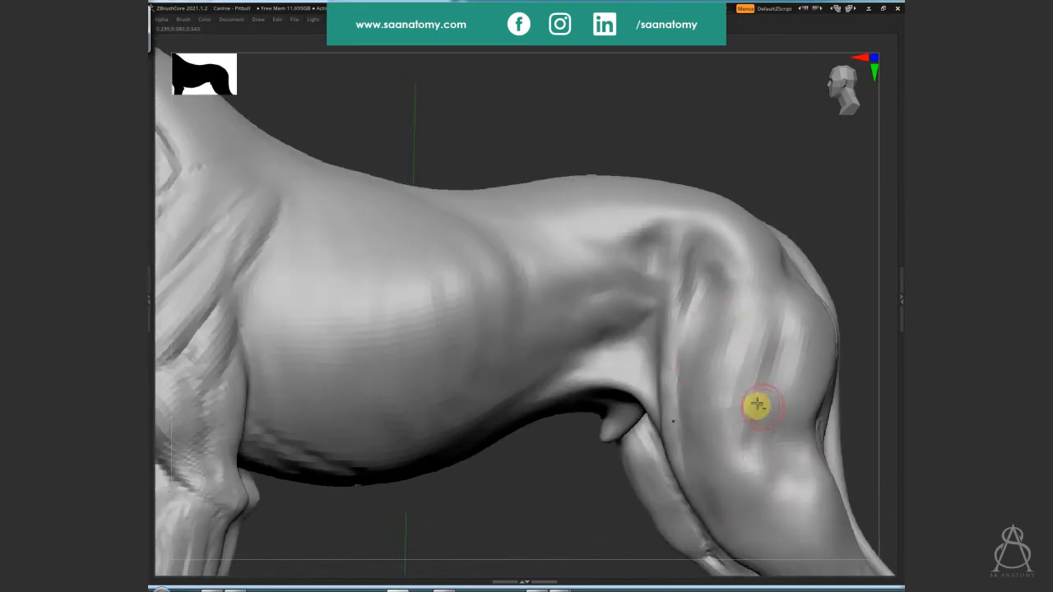
pyautogui.moveTo(766, 452); pyautogui.dragTo(762, 466)
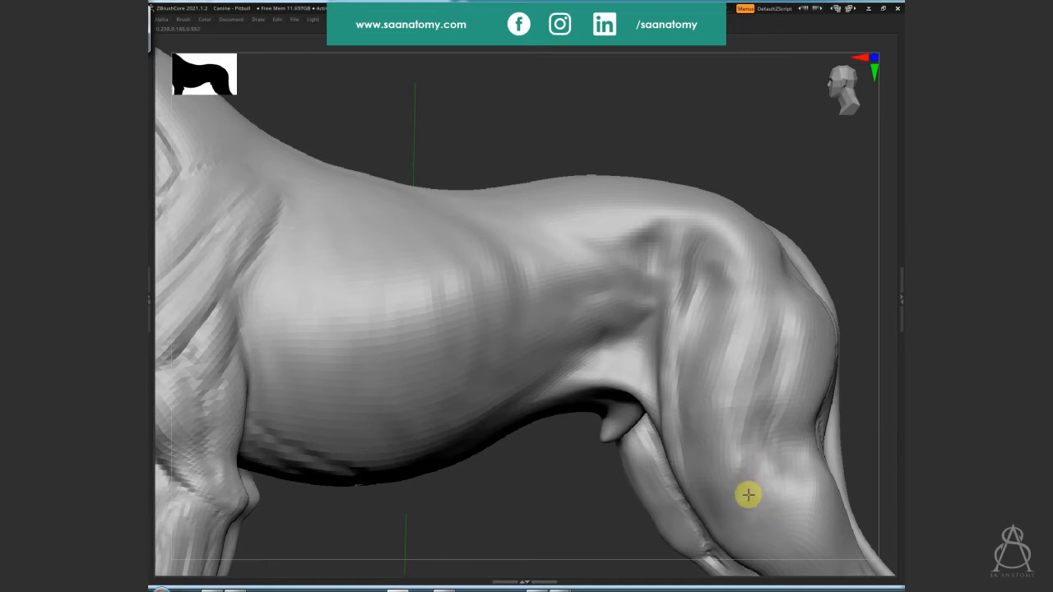
pyautogui.click(684, 274)
pyautogui.keyDown('alt'); pyautogui.moveTo(683, 274); pyautogui.dragTo(716, 325); pyautogui.keyUp('alt')
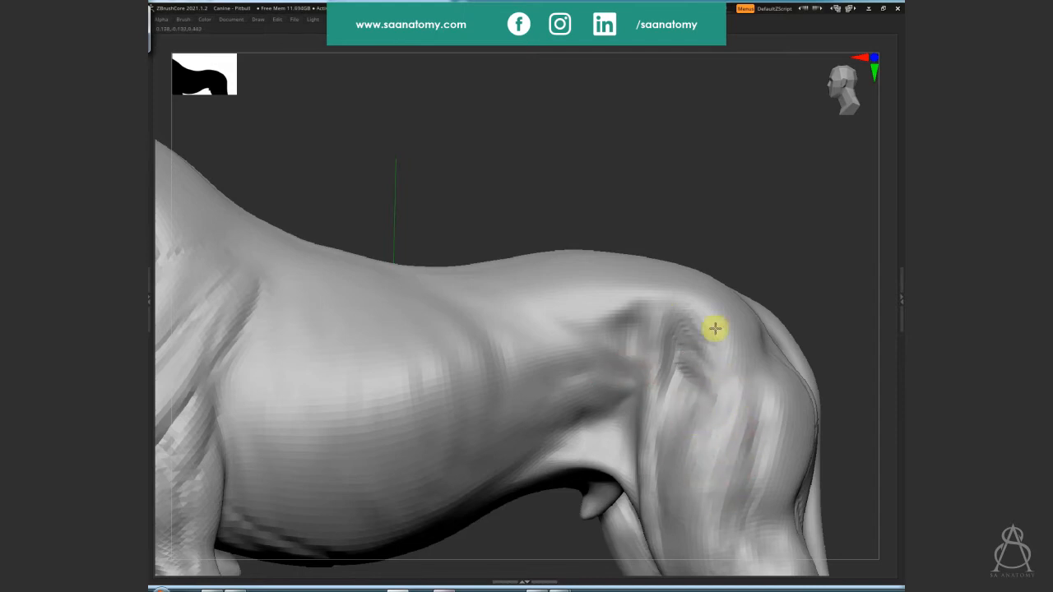
# Deepen the rear edge of the rib cage and carve a crease across the flank toward the hip
pyautogui.moveTo(650, 340)
pyautogui.keyDown('alt'); pyautogui.mouseDown()
pyautogui.moveTo(599, 348)
pyautogui.moveTo(552, 305)
pyautogui.mouseUp(); pyautogui.keyUp('alt')
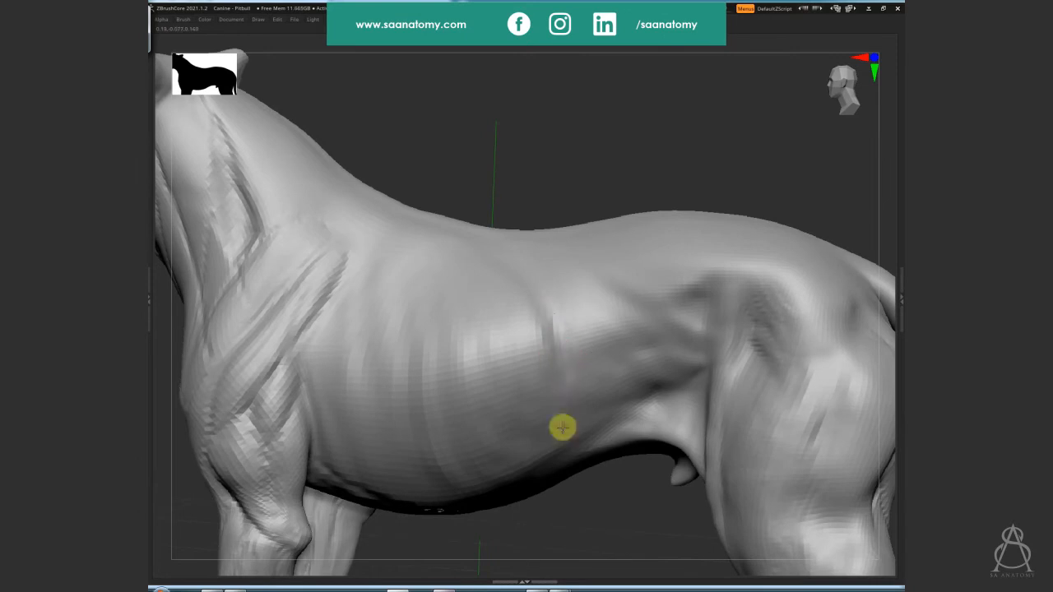
pyautogui.keyDown('alt'); pyautogui.moveTo(600, 405); pyautogui.dragTo(547, 419); pyautogui.keyUp('alt')
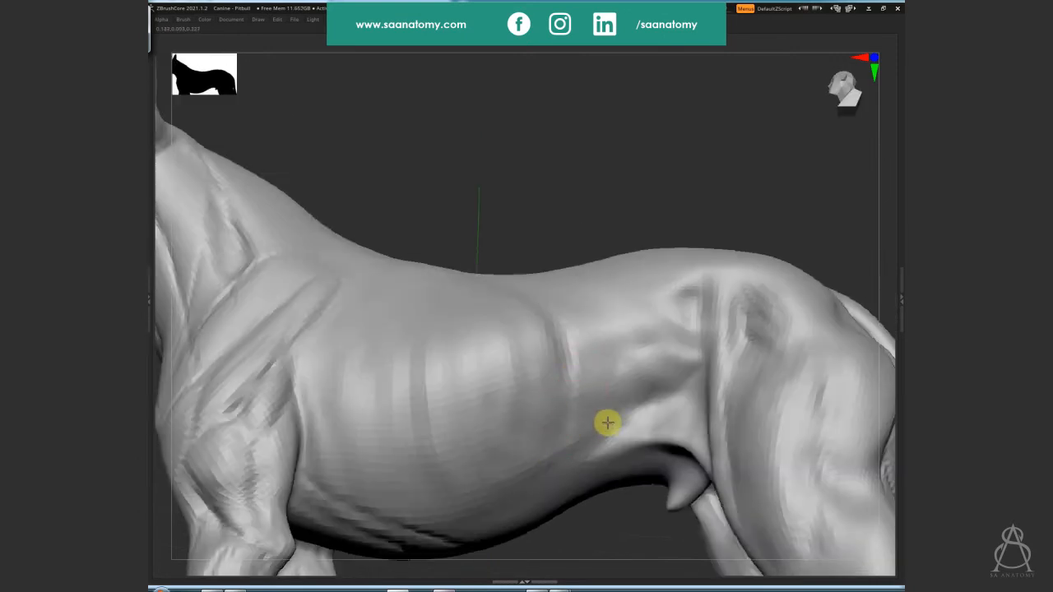
pyautogui.keyDown('alt'); pyautogui.moveTo(610, 407); pyautogui.dragTo(689, 348); pyautogui.keyUp('alt')
pyautogui.keyDown('alt'); pyautogui.moveTo(630, 334); pyautogui.dragTo(667, 340); pyautogui.keyUp('alt')
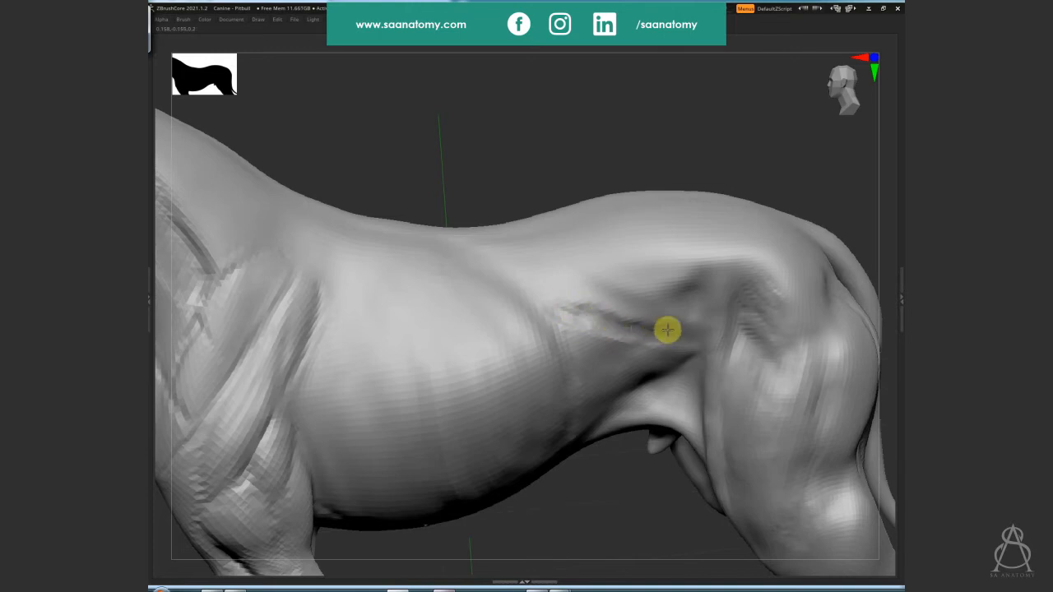
# Define the flank muscle below the loin with stronger folds and mark the upper edge of the hip
pyautogui.click(588, 307)
pyautogui.moveTo(588, 308)
pyautogui.mouseDown()
pyautogui.moveTo(634, 321)
pyautogui.moveTo(618, 301)
pyautogui.moveTo(705, 311)
pyautogui.mouseUp()
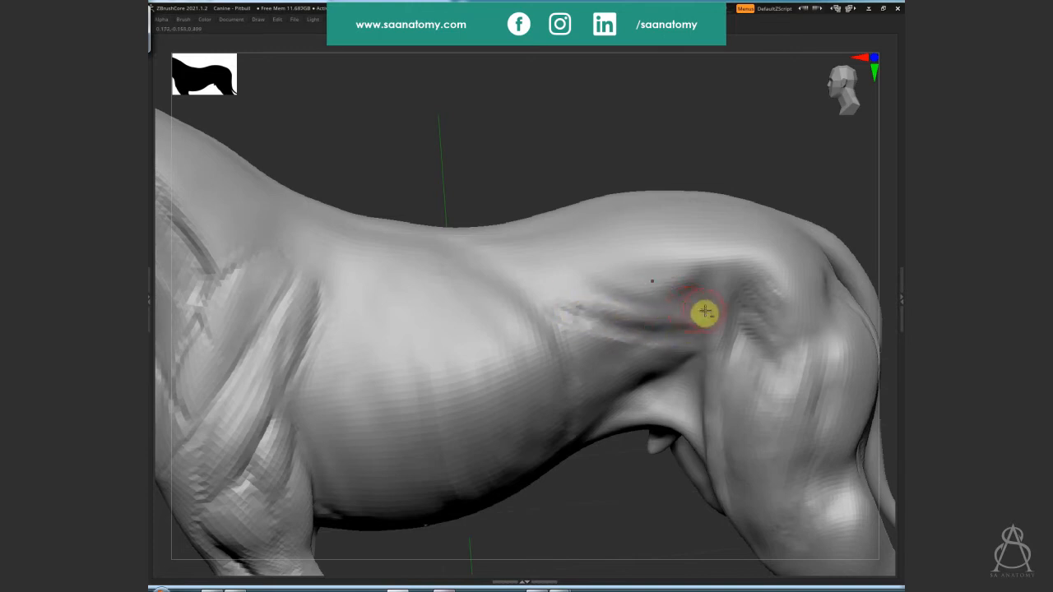
pyautogui.moveTo(687, 315)
pyautogui.mouseDown(button='right')
pyautogui.moveTo(694, 321)
pyautogui.moveTo(650, 275)
pyautogui.mouseUp(button='right')
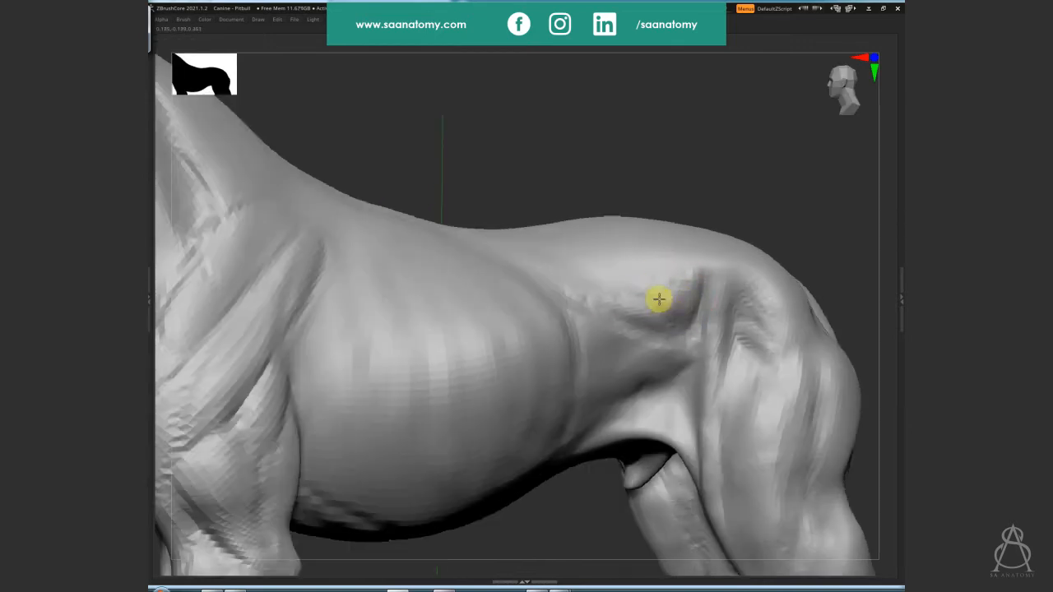
pyautogui.moveTo(622, 318)
pyautogui.mouseDown()
pyautogui.moveTo(658, 310)
pyautogui.moveTo(653, 326)
pyautogui.mouseUp()
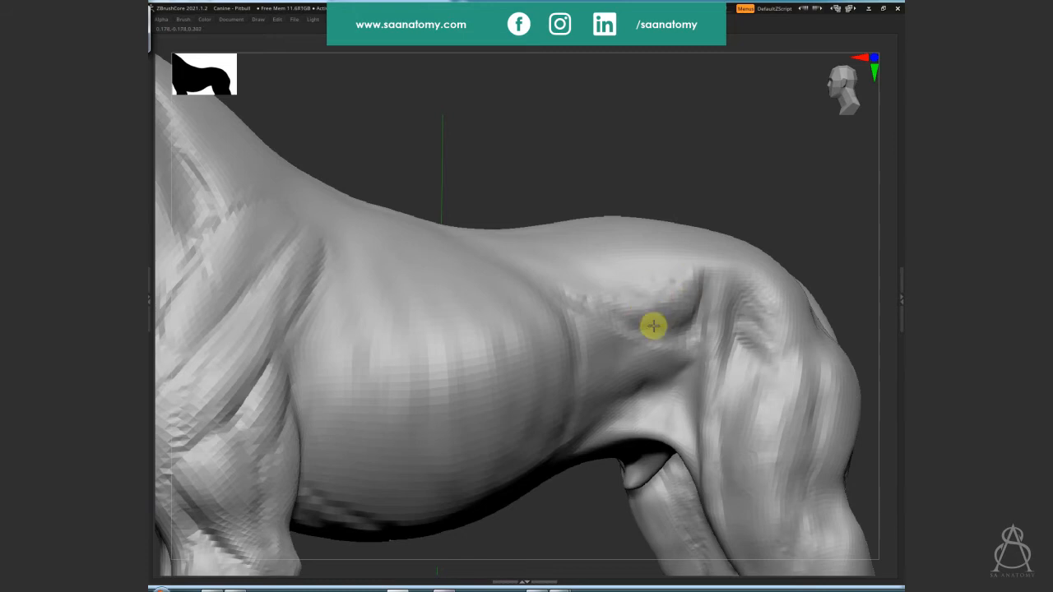
pyautogui.moveTo(706, 284); pyautogui.dragTo(724, 348, button='right')
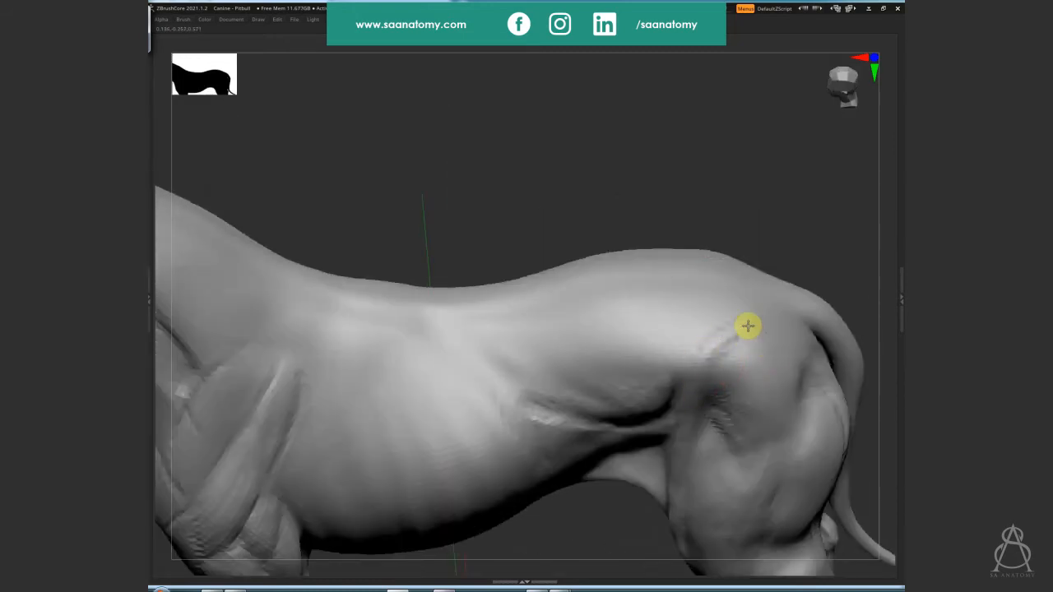
# Carve the curved upper edge of the hip and sharpen the groove between the flank and the front of the thigh
pyautogui.moveTo(686, 386)
pyautogui.mouseDown()
pyautogui.moveTo(716, 346)
pyautogui.moveTo(764, 341)
pyautogui.moveTo(778, 319)
pyautogui.mouseUp()
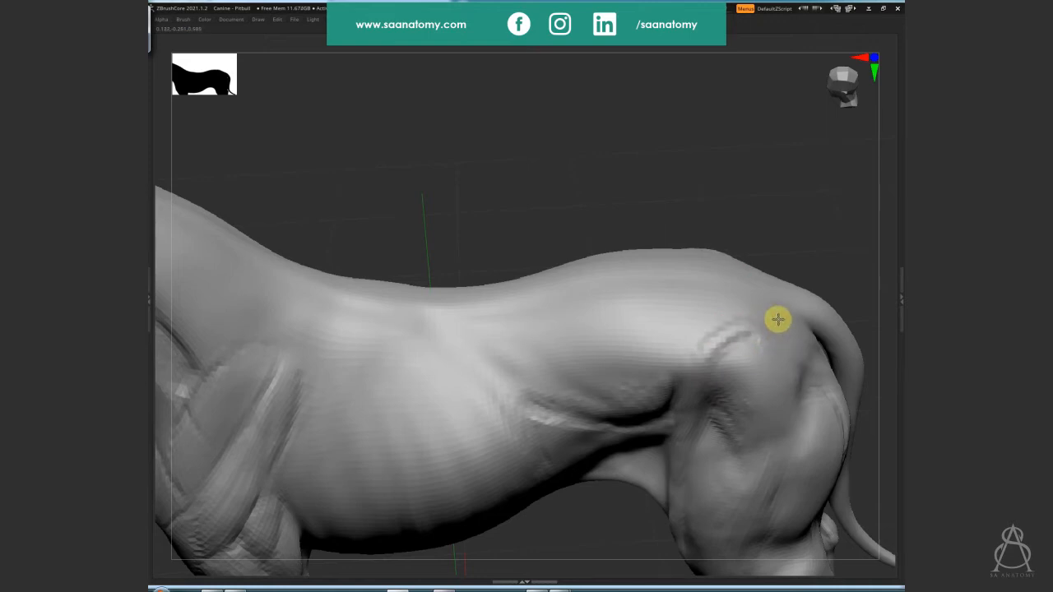
pyautogui.moveTo(779, 319); pyautogui.dragTo(633, 305, button='right')
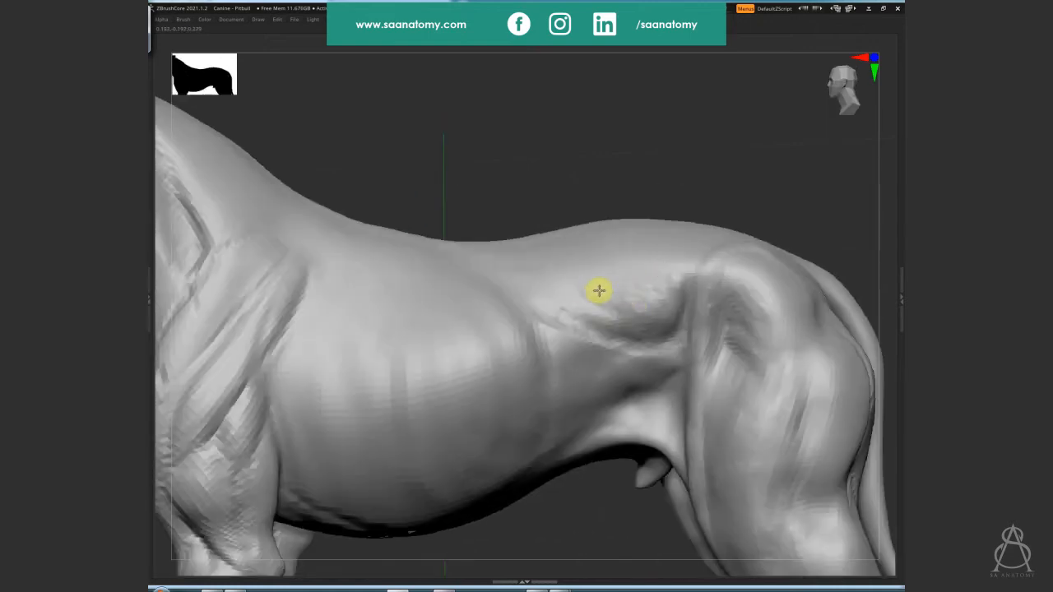
pyautogui.moveTo(657, 285); pyautogui.dragTo(714, 268)
pyautogui.moveTo(696, 458)
pyautogui.keyDown('alt'); pyautogui.mouseDown(button='right')
pyautogui.moveTo(663, 280)
pyautogui.moveTo(634, 312)
pyautogui.mouseUp(button='right'); pyautogui.keyUp('alt')
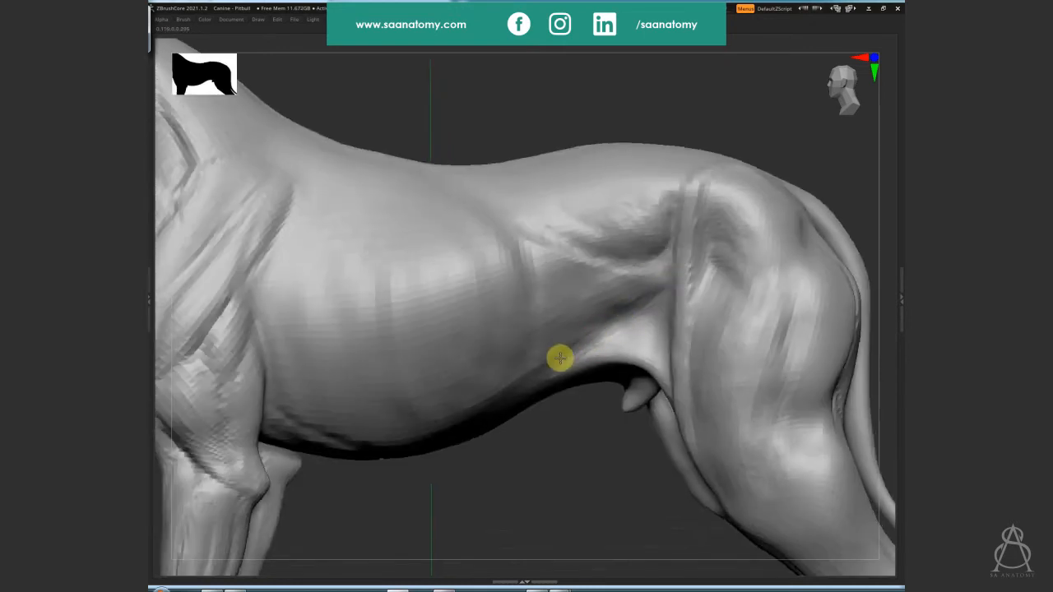
pyautogui.moveTo(666, 362)
pyautogui.mouseDown(button='right')
pyautogui.moveTo(644, 353)
pyautogui.moveTo(680, 263)
pyautogui.moveTo(630, 378)
pyautogui.moveTo(625, 299)
pyautogui.moveTo(630, 369)
pyautogui.moveTo(576, 369)
pyautogui.mouseUp(button='right')
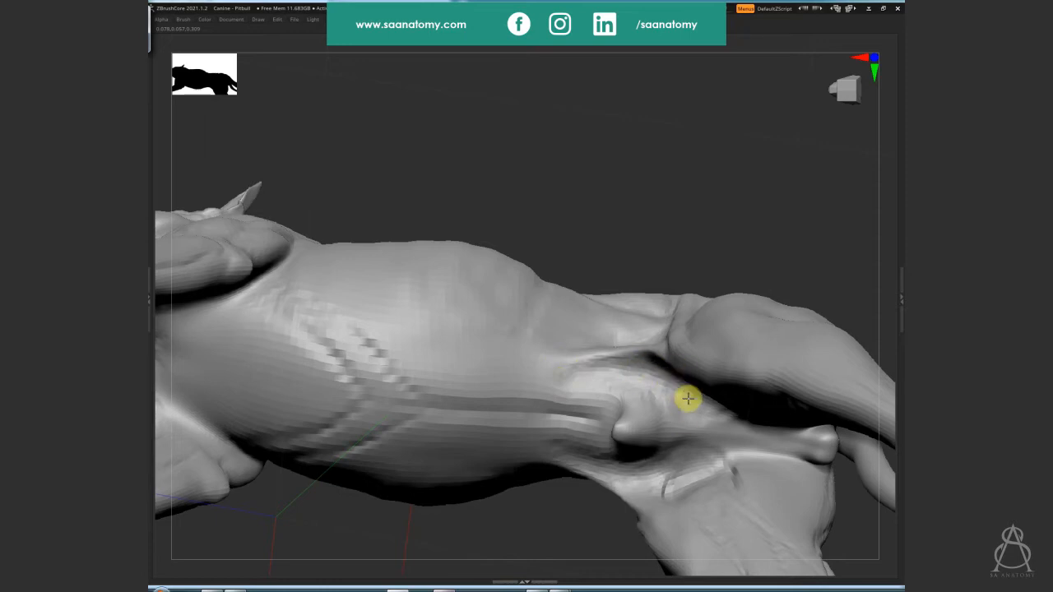
pyautogui.moveTo(642, 393)
pyautogui.mouseDown(button='right')
pyautogui.moveTo(646, 363)
pyautogui.moveTo(595, 334)
pyautogui.mouseUp(button='right')
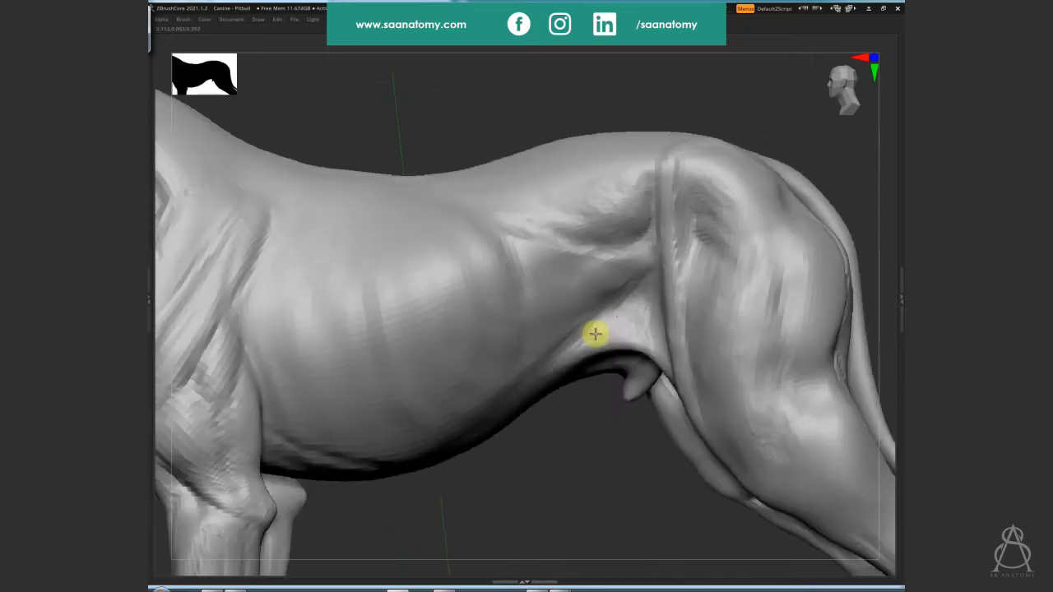
pyautogui.moveTo(639, 266)
pyautogui.mouseDown(button='right')
pyautogui.moveTo(645, 248)
pyautogui.moveTo(651, 301)
pyautogui.moveTo(637, 296)
pyautogui.mouseUp(button='right')
pyautogui.moveTo(727, 300)
pyautogui.mouseDown(button='right')
pyautogui.moveTo(698, 263)
pyautogui.moveTo(771, 284)
pyautogui.moveTo(754, 259)
pyautogui.moveTo(752, 322)
pyautogui.moveTo(743, 284)
pyautogui.moveTo(778, 244)
pyautogui.moveTo(719, 316)
pyautogui.mouseUp(button='right')
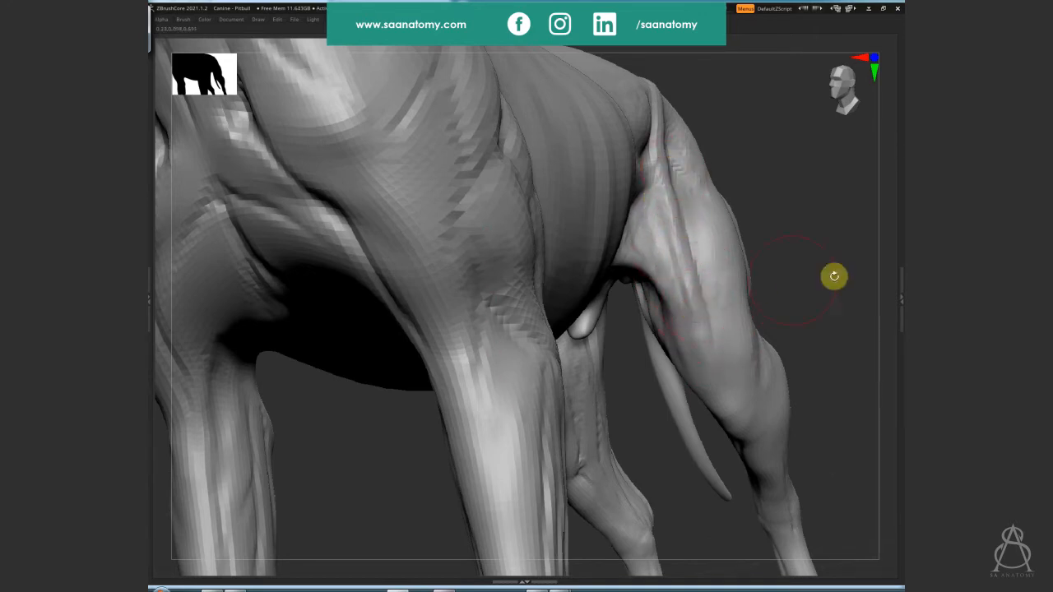
# Raise the mesh by two subdivision levels and review the dog's hindquarters and overall body shape
pyautogui.moveTo(834, 277); pyautogui.dragTo(811, 364)
pyautogui.press('d')
pyautogui.press('d')
pyautogui.keyDown('ctrl'); pyautogui.moveTo(818, 337); pyautogui.dragTo(875, 279, button='right'); pyautogui.keyUp('ctrl')
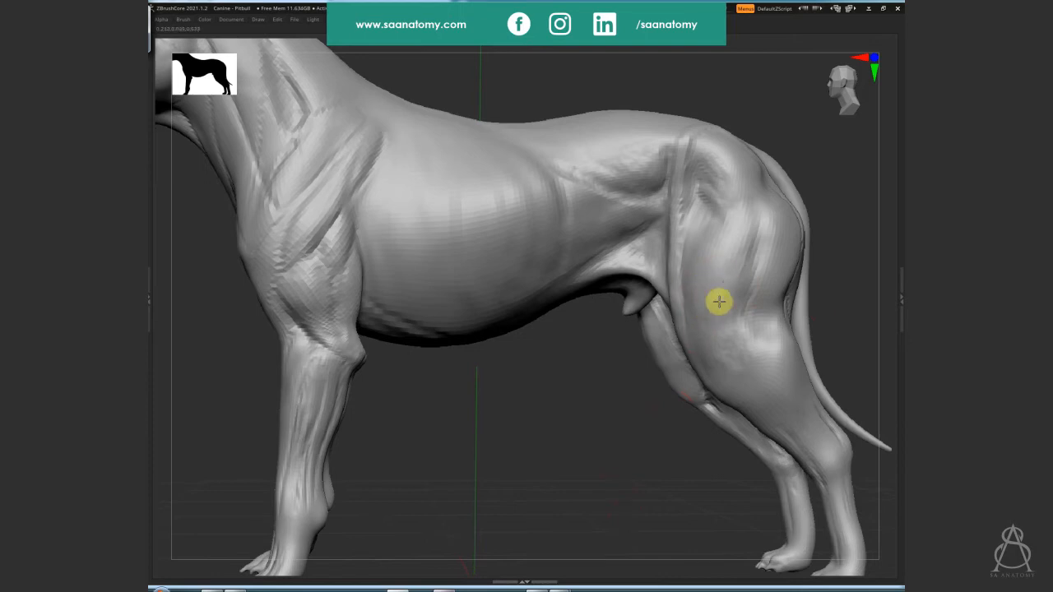
pyautogui.keyDown('ctrl'); pyautogui.moveTo(617, 455); pyautogui.dragTo(526, 460, button='right'); pyautogui.keyUp('ctrl')
pyautogui.keyDown('ctrl'); pyautogui.moveTo(562, 423); pyautogui.dragTo(634, 443, button='right'); pyautogui.keyUp('ctrl')
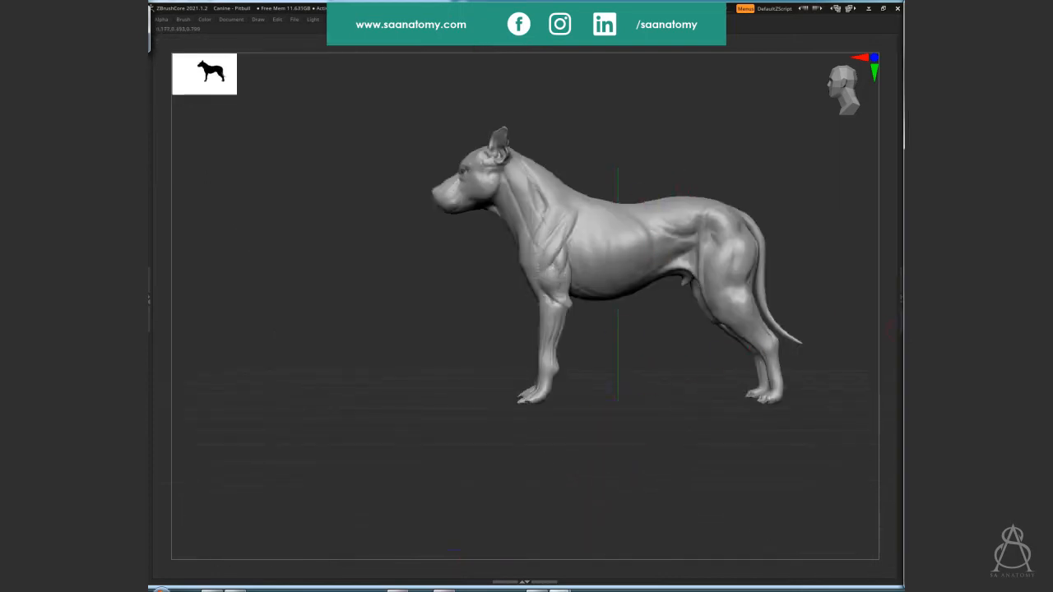
pyautogui.moveTo(676, 427); pyautogui.dragTo(686, 420, button='right')
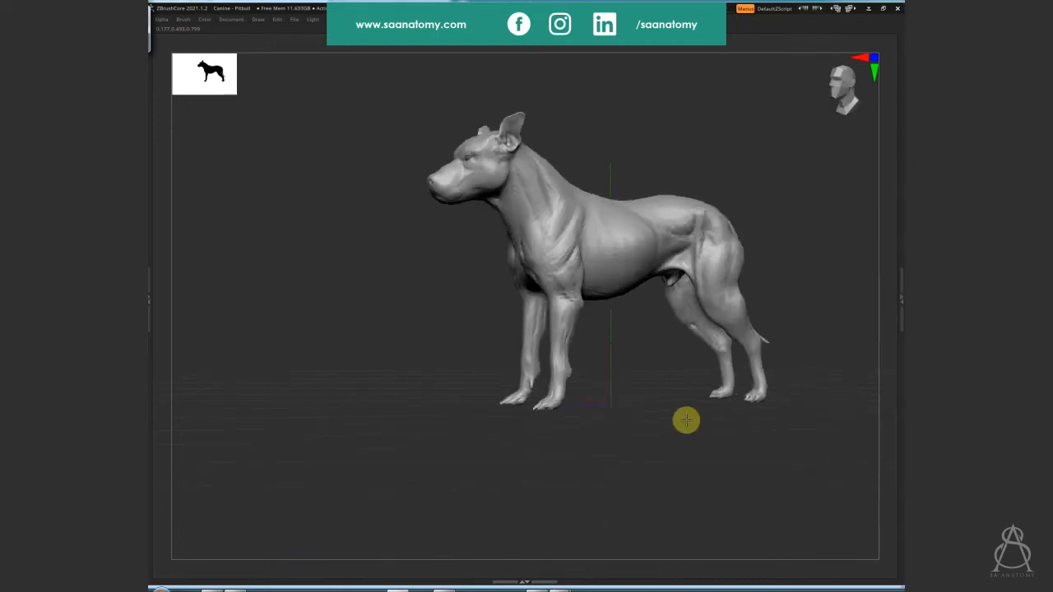
# Sculpt the hollow beside the base of the neck and define the inner edge of the muscle above the shoulder
pyautogui.keyDown('alt'); pyautogui.moveTo(547, 268); pyautogui.dragTo(625, 350, button='right'); pyautogui.keyUp('alt')
pyautogui.moveTo(766, 282)
pyautogui.keyDown('ctrl'); pyautogui.mouseDown(button='right')
pyautogui.moveTo(891, 296)
pyautogui.moveTo(608, 264)
pyautogui.moveTo(646, 308)
pyautogui.moveTo(630, 312)
pyautogui.moveTo(564, 273)
pyautogui.moveTo(552, 292)
pyautogui.mouseUp(button='right'); pyautogui.keyUp('ctrl')
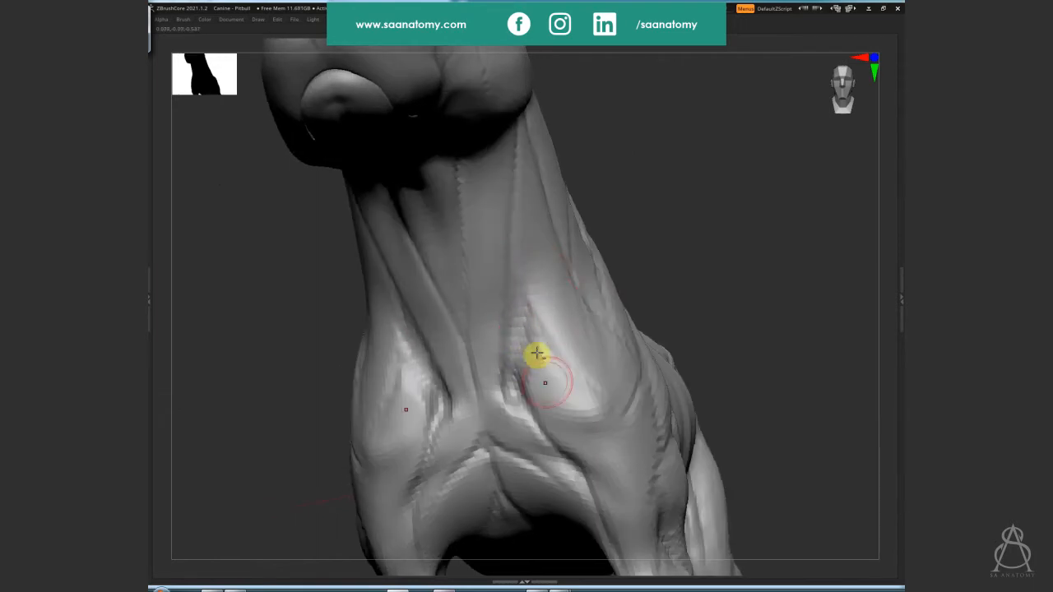
pyautogui.moveTo(531, 314)
pyautogui.mouseDown(button='right')
pyautogui.moveTo(526, 338)
pyautogui.moveTo(583, 339)
pyautogui.moveTo(601, 294)
pyautogui.moveTo(571, 308)
pyautogui.moveTo(614, 307)
pyautogui.moveTo(543, 347)
pyautogui.mouseUp(button='right')
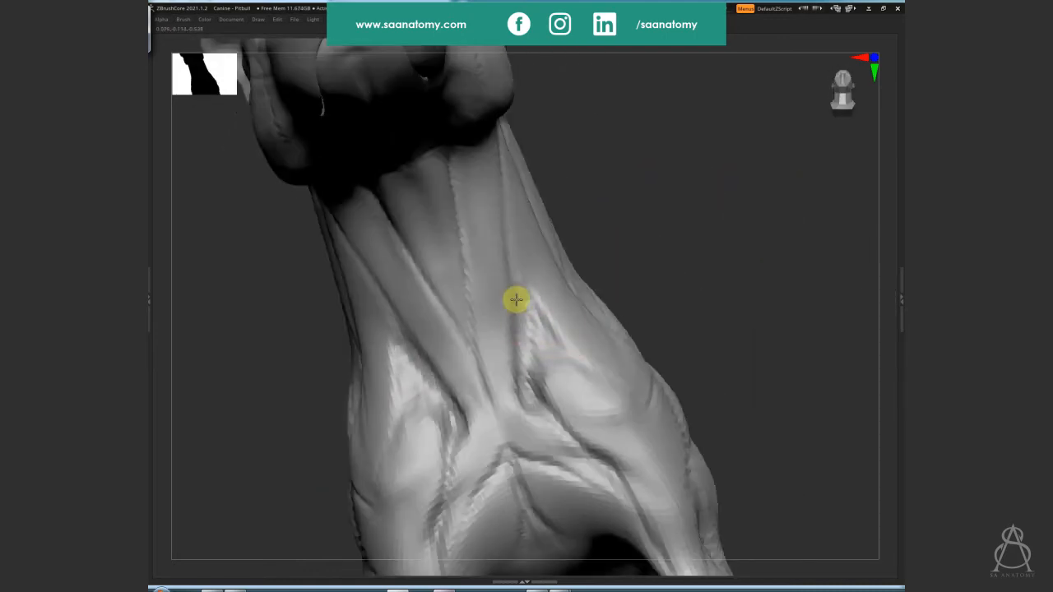
pyautogui.moveTo(516, 300)
pyautogui.mouseDown()
pyautogui.moveTo(576, 381)
pyautogui.moveTo(578, 369)
pyautogui.mouseUp()
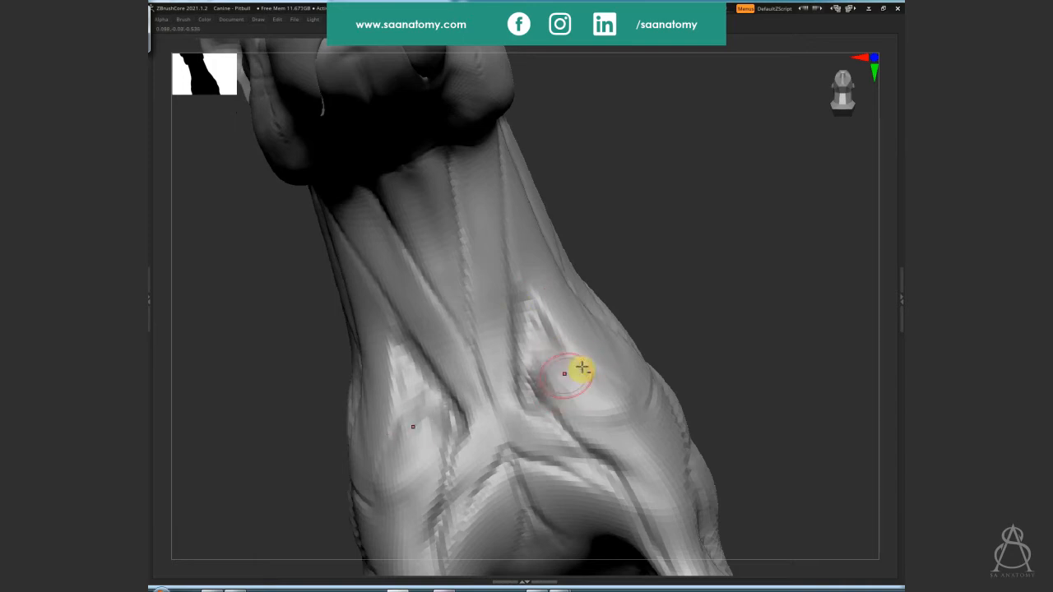
pyautogui.moveTo(578, 370)
pyautogui.mouseDown(button='right')
pyautogui.moveTo(623, 371)
pyautogui.moveTo(604, 346)
pyautogui.moveTo(637, 315)
pyautogui.moveTo(645, 327)
pyautogui.moveTo(669, 305)
pyautogui.moveTo(636, 346)
pyautogui.moveTo(639, 307)
pyautogui.moveTo(581, 176)
pyautogui.moveTo(640, 203)
pyautogui.mouseUp(button='right')
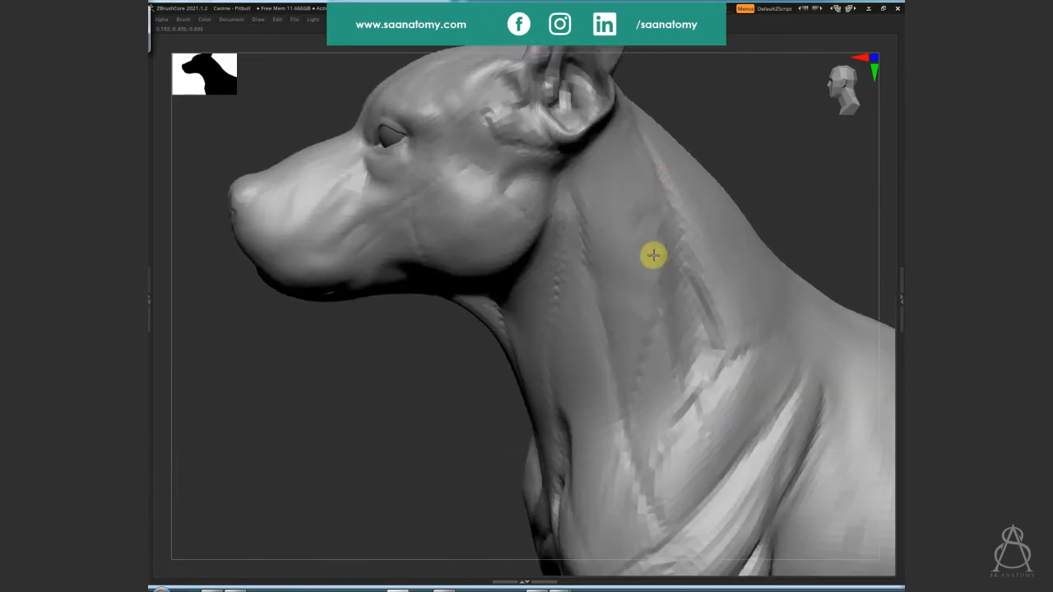
# Soften the long groove down the side of the neck and deepen the crease where the neck meets the shoulder
pyautogui.moveTo(660, 348)
pyautogui.mouseDown()
pyautogui.moveTo(698, 370)
pyautogui.moveTo(645, 411)
pyautogui.moveTo(637, 316)
pyautogui.mouseUp()
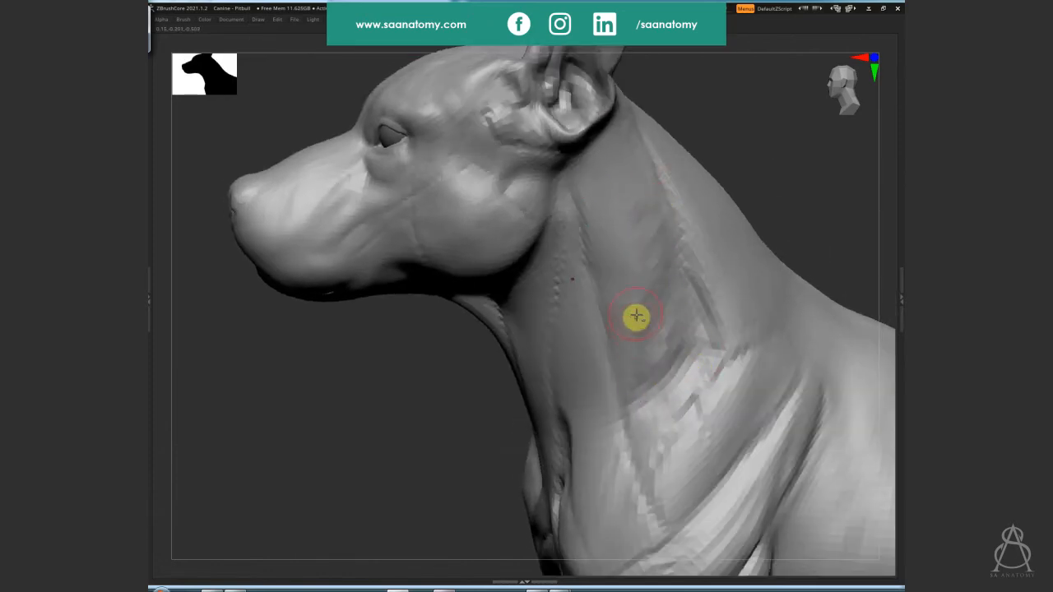
pyautogui.moveTo(636, 337); pyautogui.dragTo(650, 226, button='right')
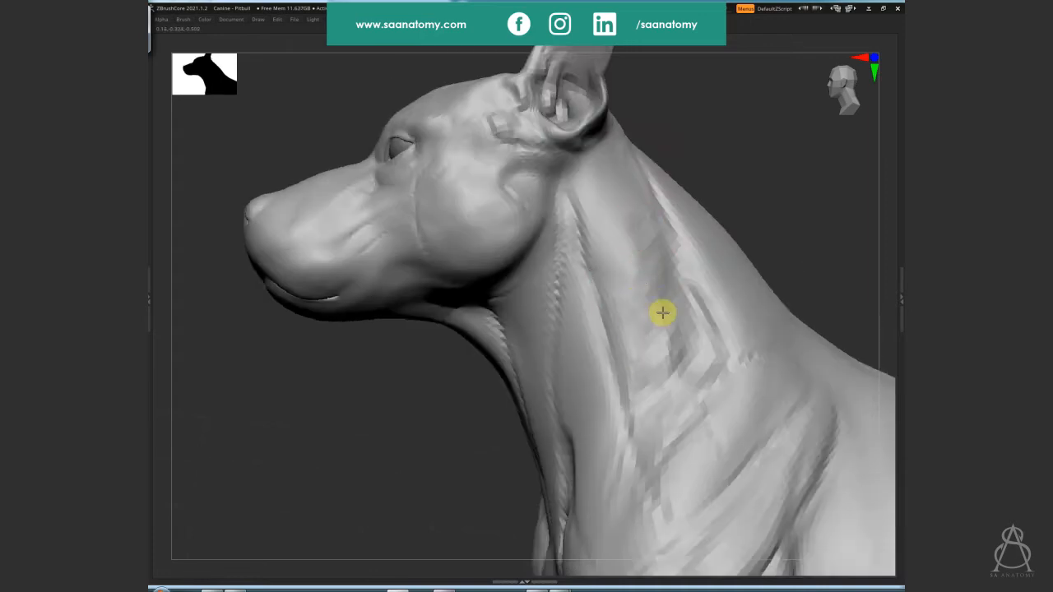
pyautogui.moveTo(616, 305); pyautogui.dragTo(641, 439)
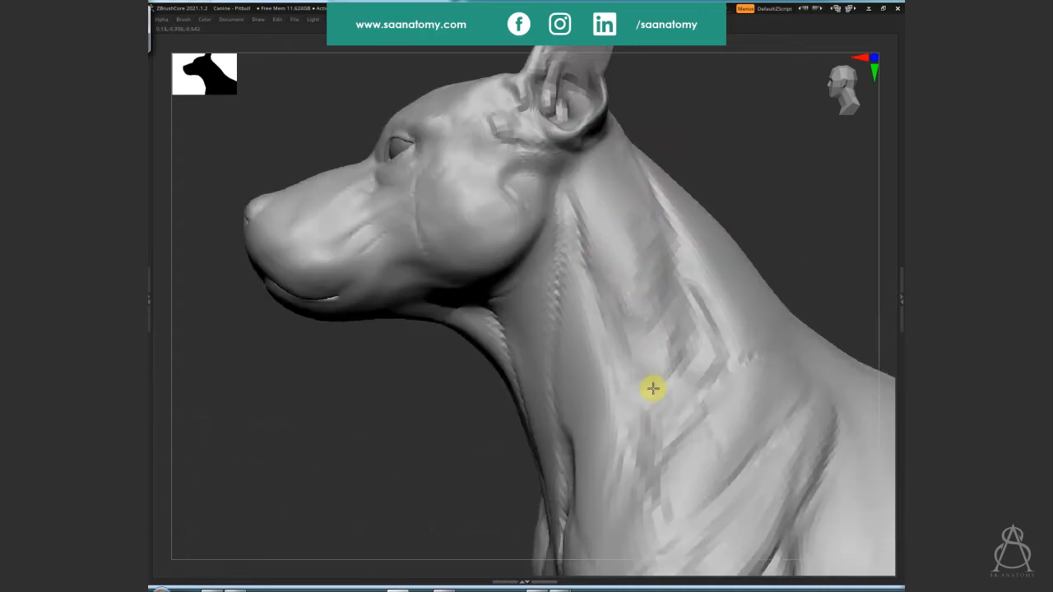
pyautogui.moveTo(658, 387); pyautogui.dragTo(675, 367)
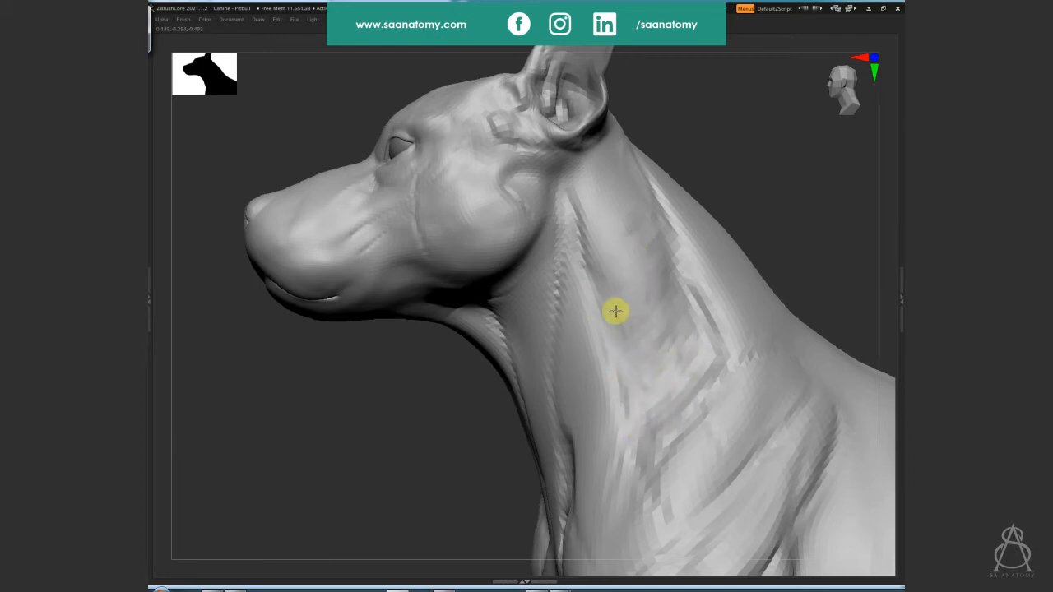
# Even out the broad muscle plane on the side of the neck between its front and rear grooves
pyautogui.moveTo(663, 316)
pyautogui.mouseDown()
pyautogui.moveTo(585, 214)
pyautogui.moveTo(625, 301)
pyautogui.mouseUp()
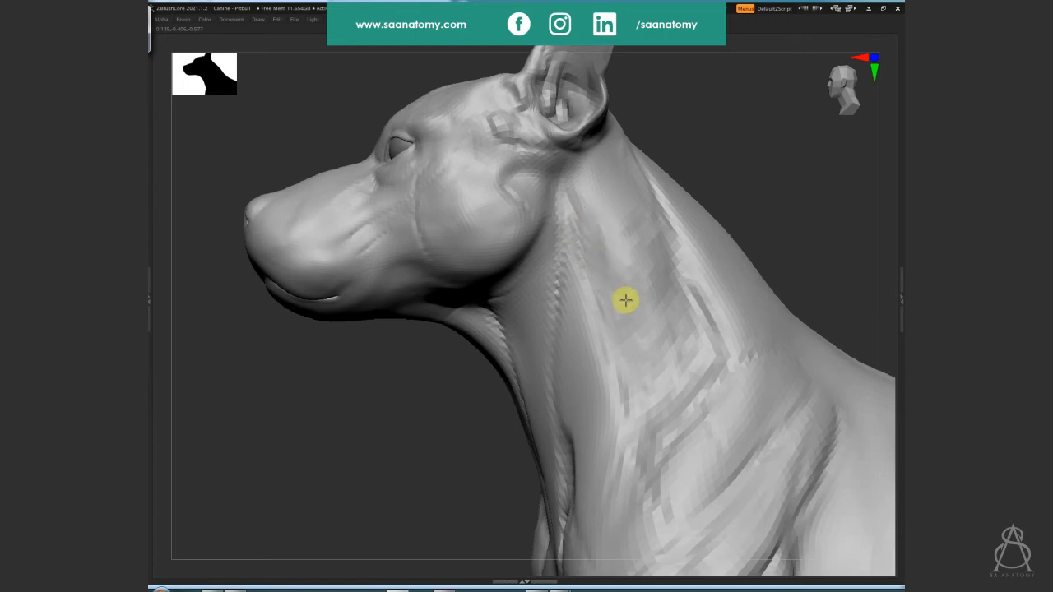
pyautogui.moveTo(601, 212)
pyautogui.mouseDown()
pyautogui.moveTo(634, 227)
pyautogui.moveTo(631, 284)
pyautogui.moveTo(641, 239)
pyautogui.mouseUp()
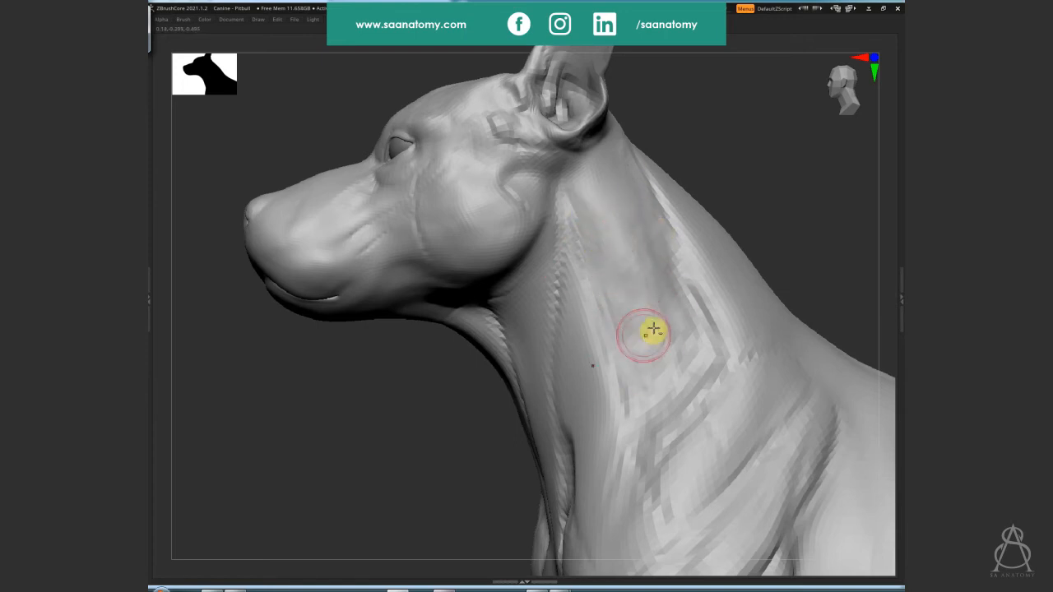
pyautogui.moveTo(638, 392); pyautogui.dragTo(640, 347)
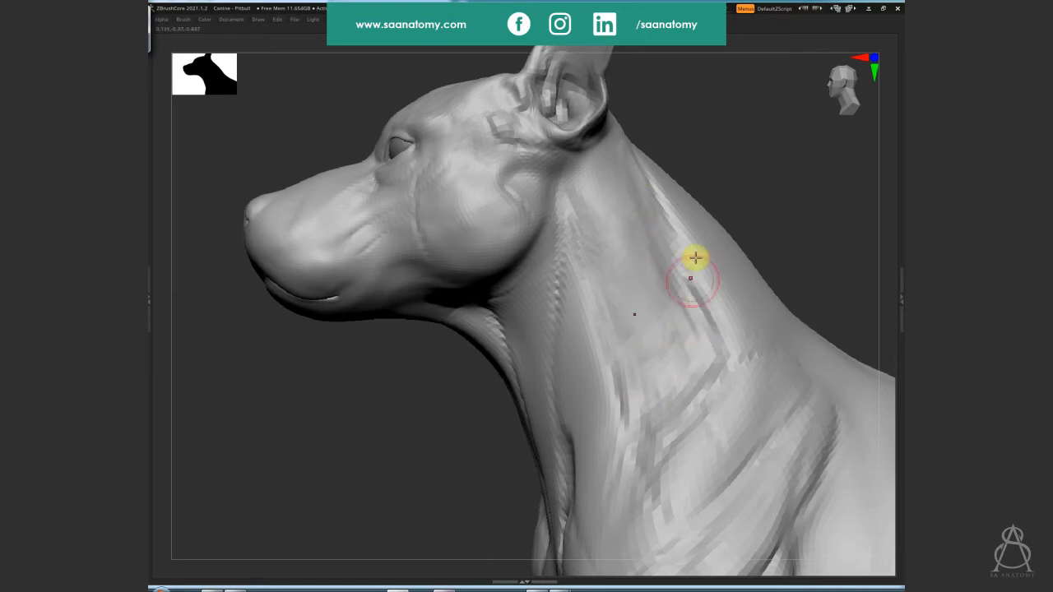
pyautogui.keyDown('alt'); pyautogui.moveTo(695, 257); pyautogui.dragTo(611, 145, button='right'); pyautogui.keyUp('alt')
pyautogui.press('space')
# Build up the rounded point of the shoulder and define the crease beneath it at the top of the foreleg
pyautogui.moveTo(694, 235); pyautogui.dragTo(649, 304, button='right')
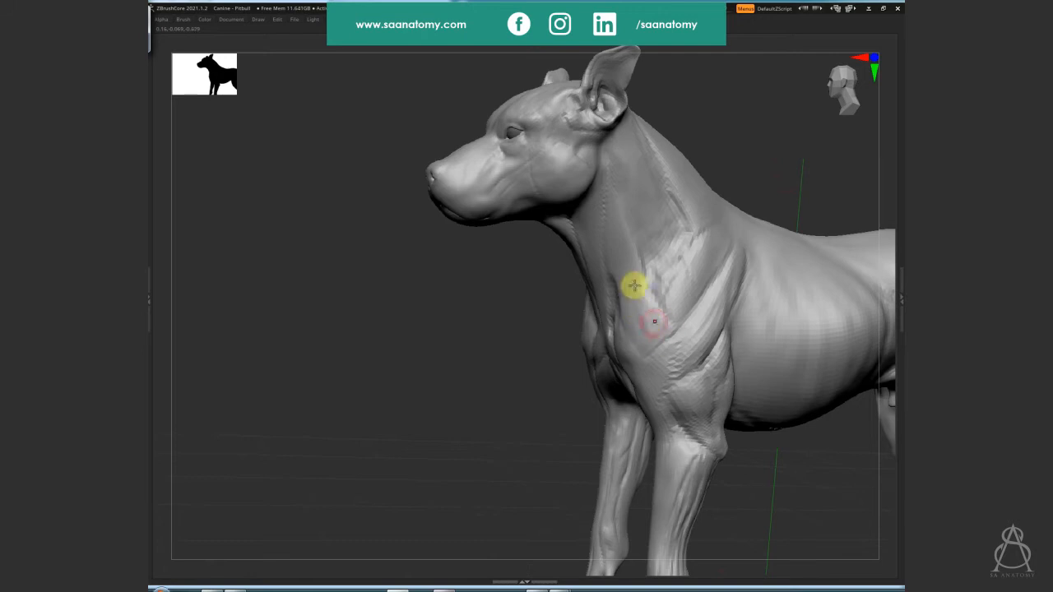
pyautogui.moveTo(661, 296); pyautogui.dragTo(641, 356, button='right')
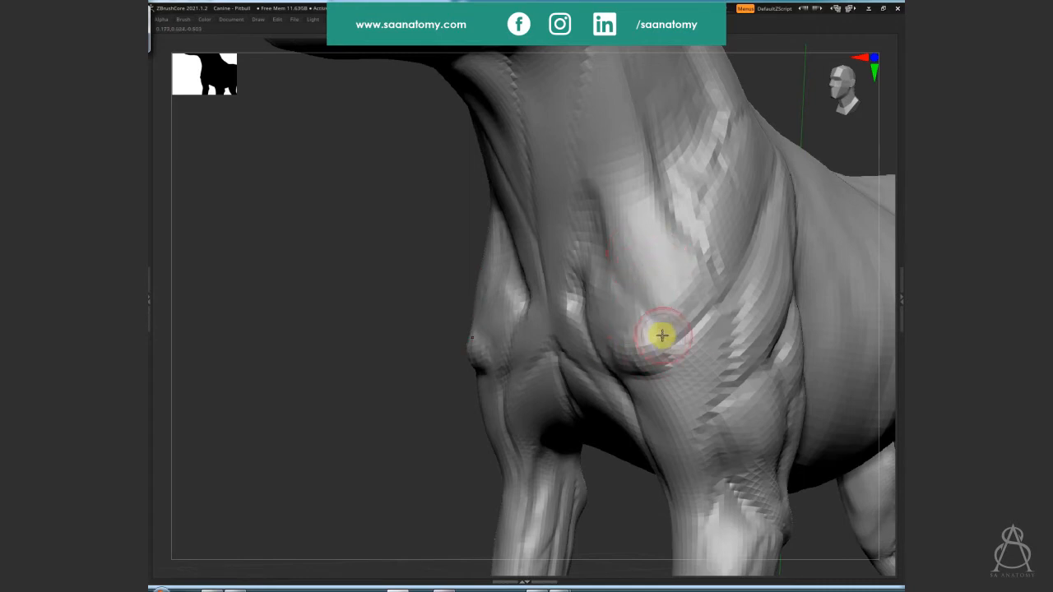
pyautogui.moveTo(662, 335); pyautogui.dragTo(674, 299, button='right')
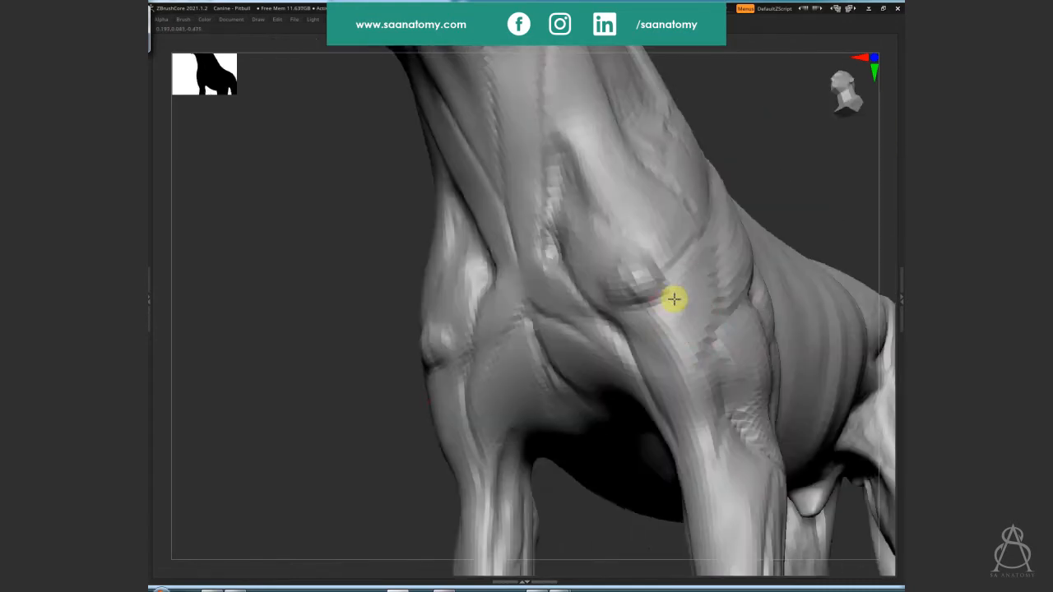
pyautogui.moveTo(680, 357); pyautogui.dragTo(670, 355)
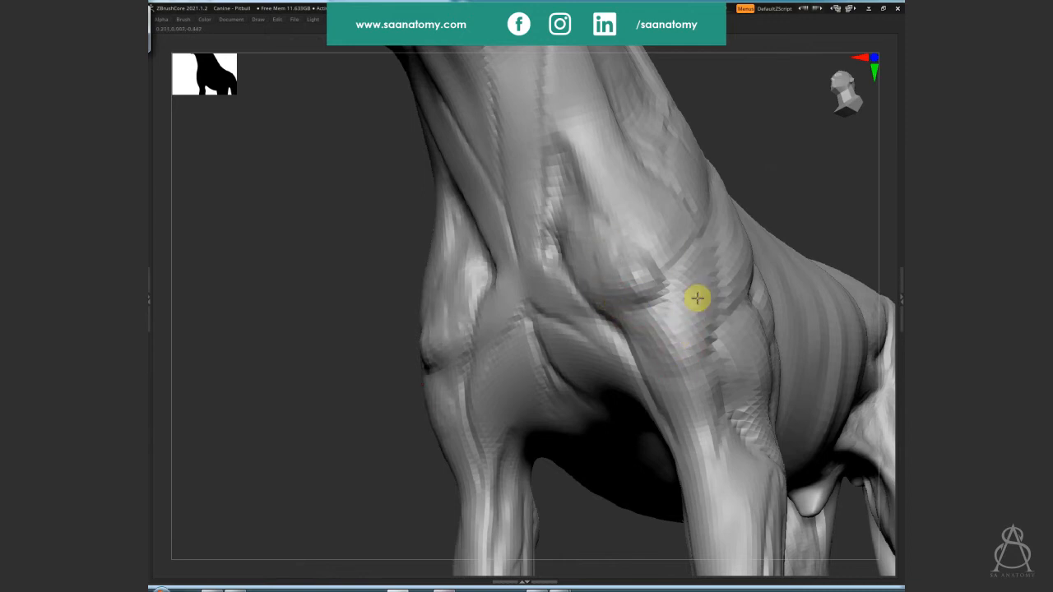
# Shape the triangular hollows on both sides of the lower neck and refine the shoulder points at the front of the chest
pyautogui.moveTo(688, 356); pyautogui.dragTo(568, 275, button='right')
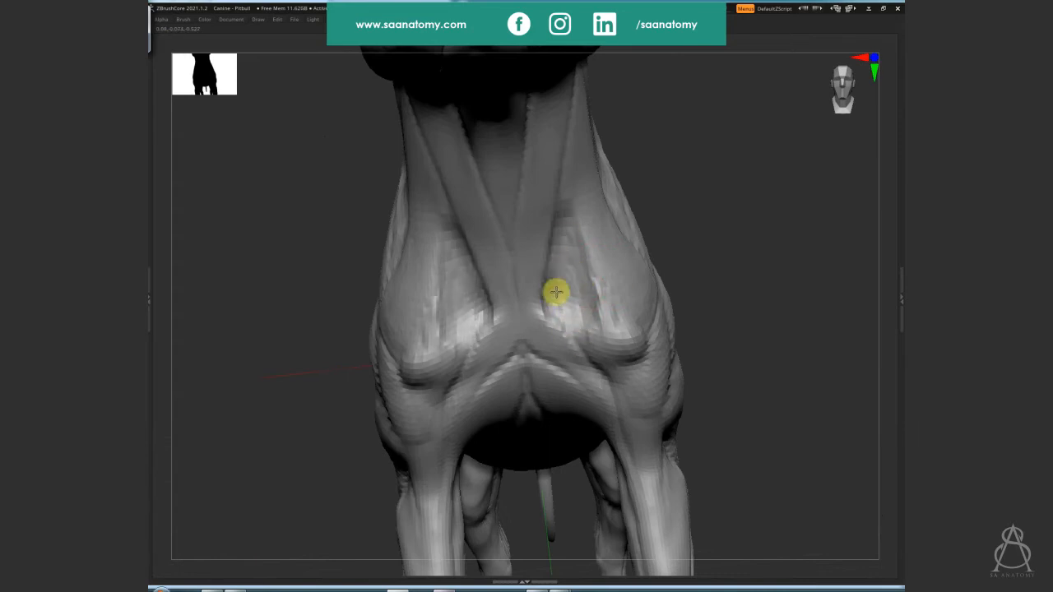
pyautogui.moveTo(666, 275); pyautogui.dragTo(622, 341, button='right')
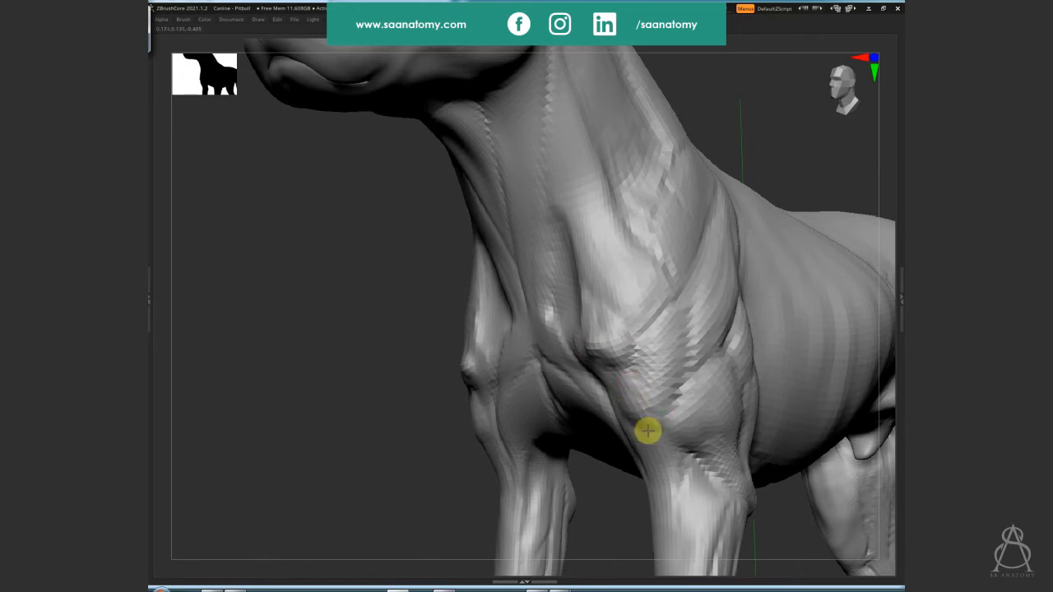
pyautogui.moveTo(565, 419); pyautogui.dragTo(609, 345, button='right')
pyautogui.moveTo(553, 363)
pyautogui.mouseDown(button='right')
pyautogui.moveTo(532, 386)
pyautogui.moveTo(555, 362)
pyautogui.mouseUp(button='right')
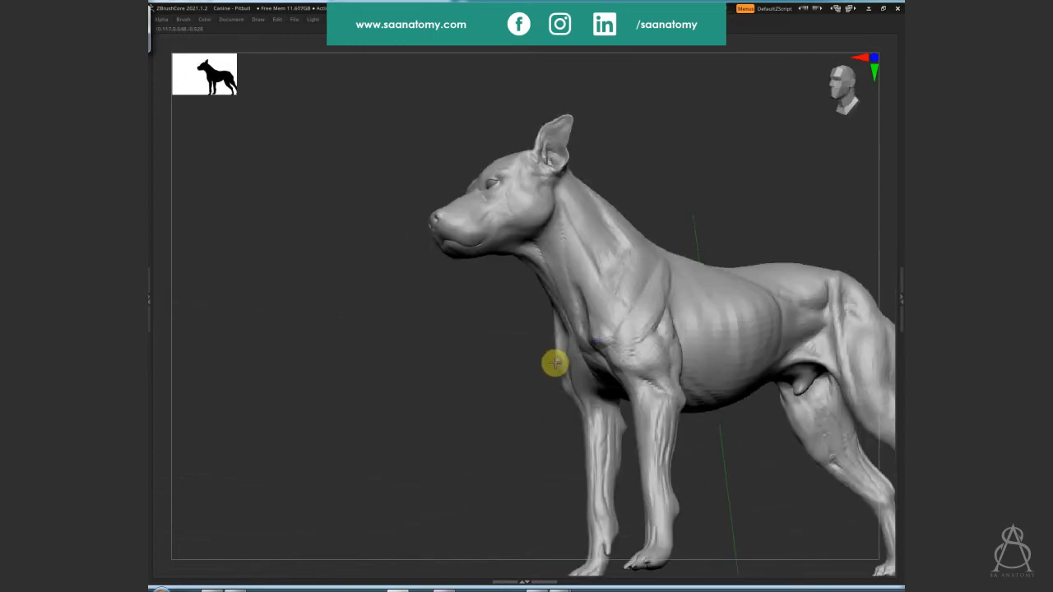
pyautogui.moveTo(519, 437); pyautogui.dragTo(730, 406, button='right')
# Mark the rear corner of the shoulder blade and carve diagonal grooves into the shoulder and upper arm muscles
pyautogui.moveTo(755, 494); pyautogui.dragTo(618, 291, button='right')
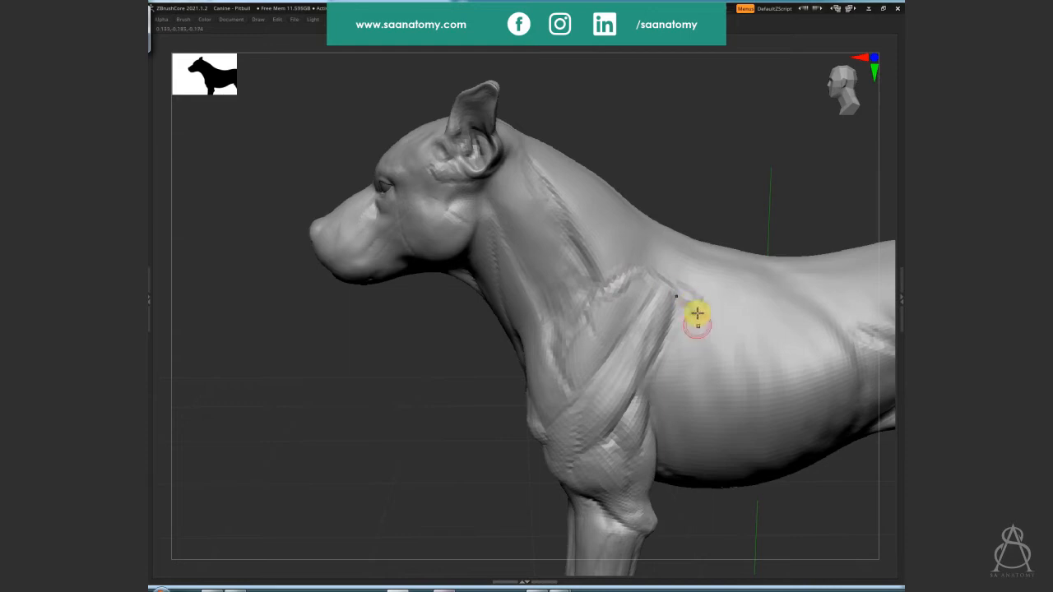
pyautogui.moveTo(674, 400); pyautogui.dragTo(665, 318, button='right')
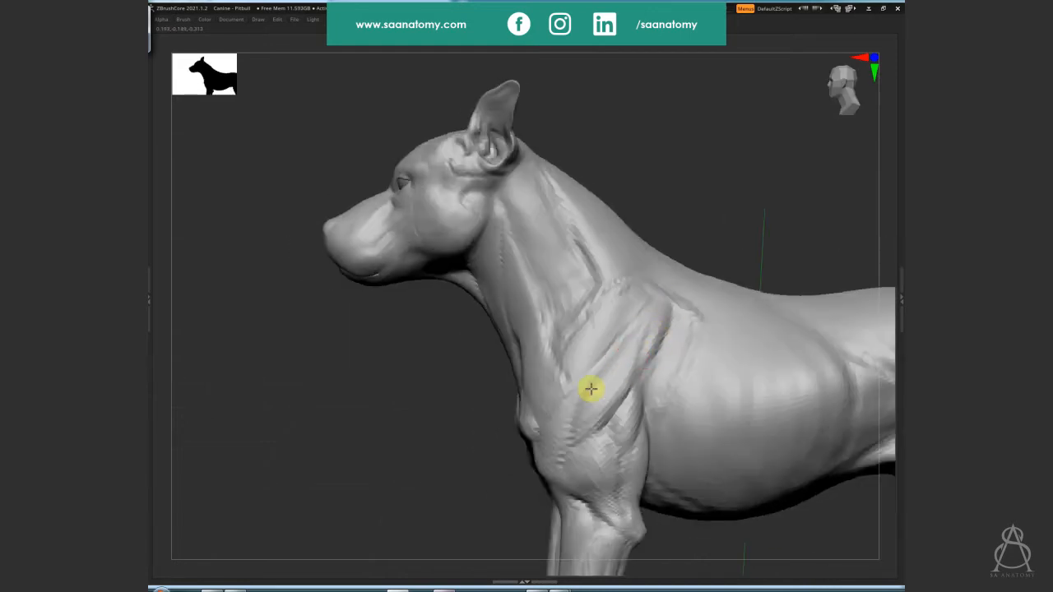
pyautogui.moveTo(592, 416); pyautogui.dragTo(609, 406)
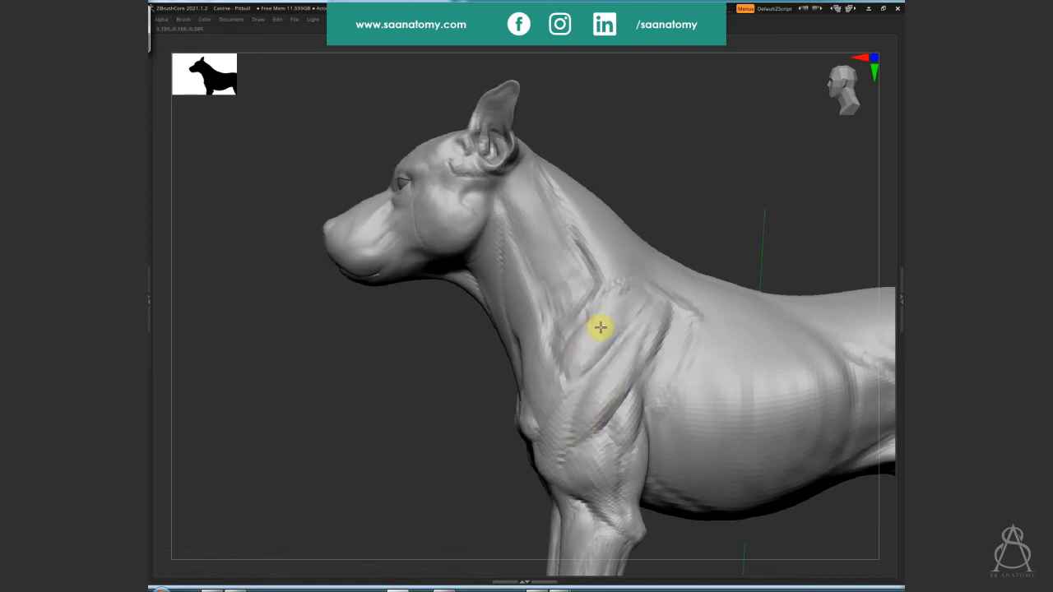
pyautogui.moveTo(651, 326); pyautogui.dragTo(625, 381)
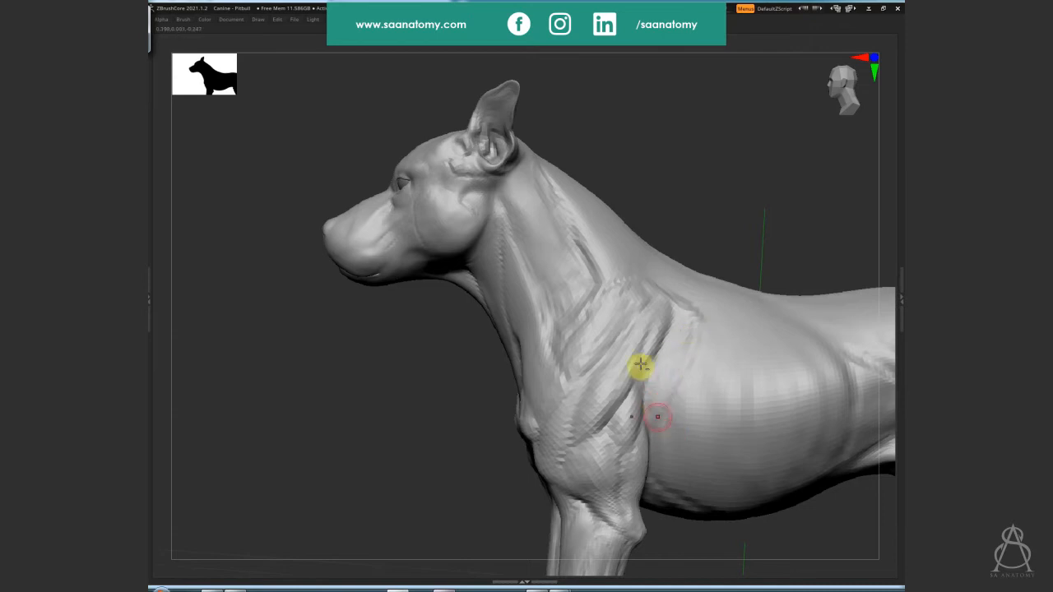
# Carve the rear outline of the muscle behind the shoulder blade and model the surface between it and the upper arm
pyautogui.moveTo(640, 365); pyautogui.dragTo(886, 306, button='right')
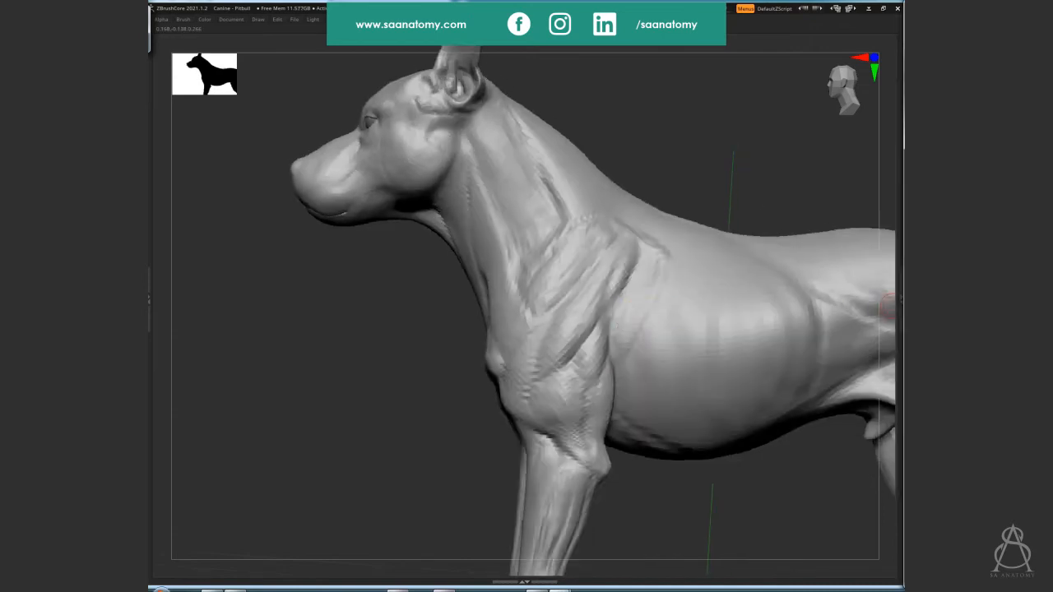
pyautogui.moveTo(747, 392); pyautogui.dragTo(699, 493, button='right')
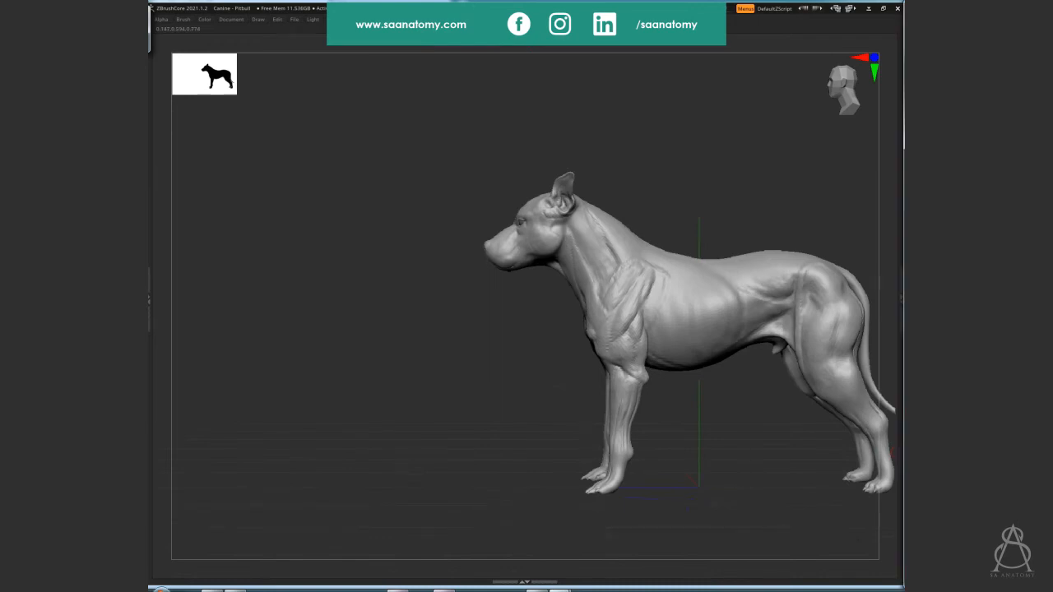
pyautogui.keyDown('ctrl'); pyautogui.moveTo(684, 453); pyautogui.dragTo(714, 230, button='right'); pyautogui.keyUp('ctrl')
pyautogui.moveTo(713, 229)
pyautogui.mouseDown()
pyautogui.moveTo(692, 387)
pyautogui.moveTo(661, 365)
pyautogui.moveTo(686, 329)
pyautogui.moveTo(686, 405)
pyautogui.moveTo(729, 308)
pyautogui.moveTo(692, 324)
pyautogui.mouseUp()
pyautogui.moveTo(728, 273); pyautogui.dragTo(717, 219)
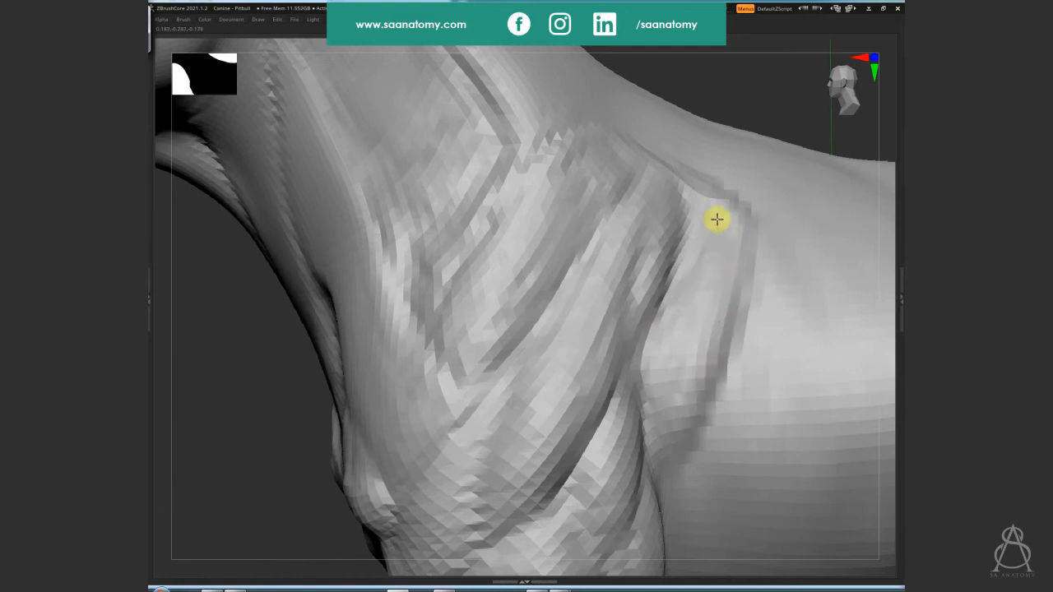
pyautogui.moveTo(684, 276); pyautogui.dragTo(726, 278)
pyautogui.moveTo(669, 315)
pyautogui.mouseDown(button='right')
pyautogui.moveTo(581, 298)
pyautogui.moveTo(687, 321)
pyautogui.moveTo(465, 261)
pyautogui.moveTo(650, 503)
pyautogui.moveTo(660, 472)
pyautogui.moveTo(639, 496)
pyautogui.moveTo(745, 458)
pyautogui.moveTo(763, 424)
pyautogui.moveTo(731, 441)
pyautogui.moveTo(512, 318)
pyautogui.moveTo(902, 292)
pyautogui.moveTo(646, 153)
pyautogui.moveTo(587, 308)
pyautogui.mouseUp(button='right')
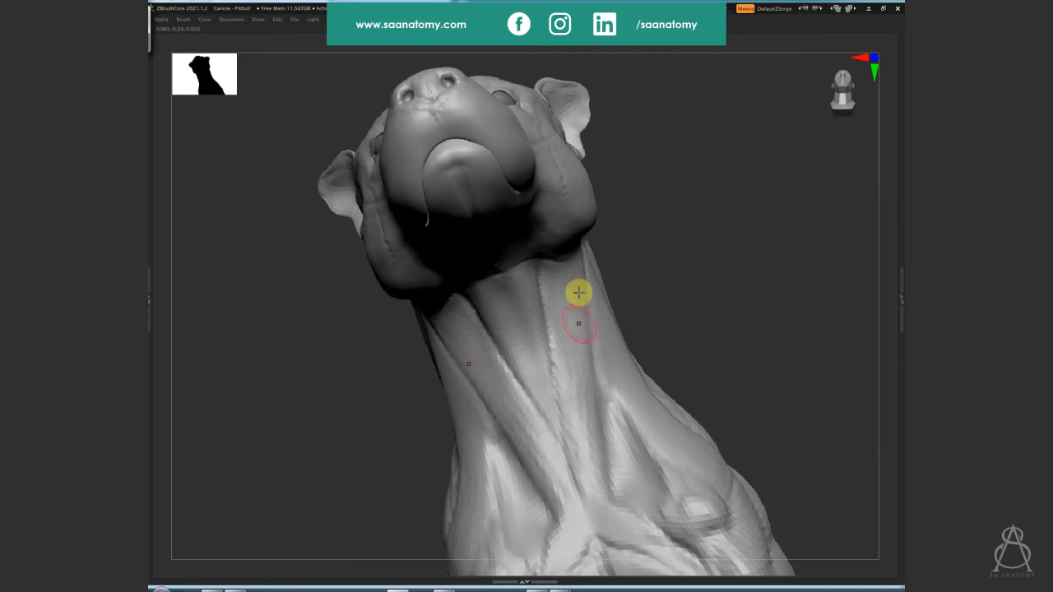
# Refine the side of the neck and carve a diagonal groove along the muscle in front of the shoulder blade
pyautogui.moveTo(578, 292); pyautogui.dragTo(600, 273, button='right')
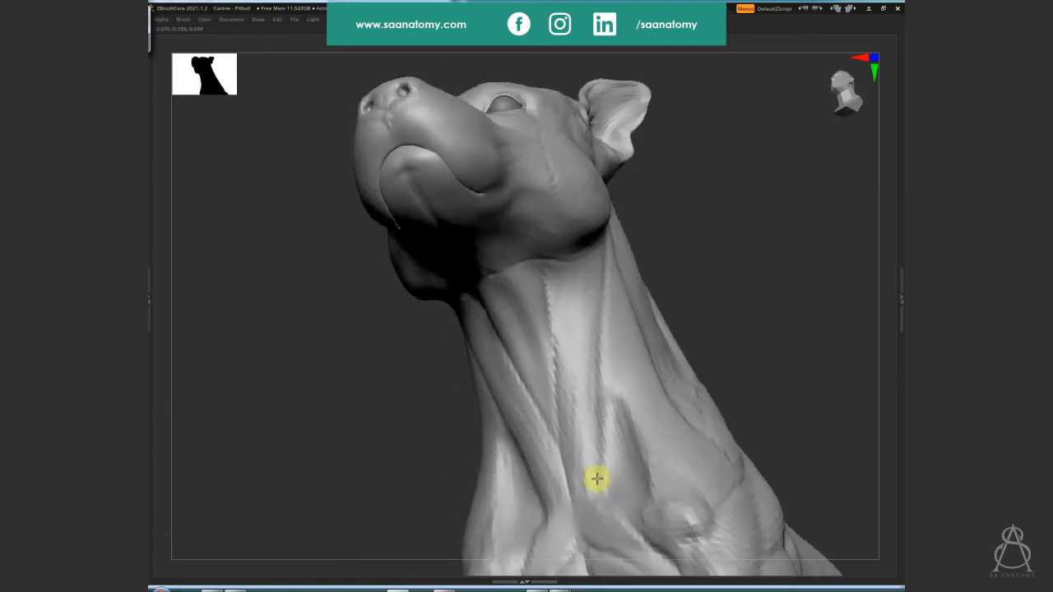
pyautogui.moveTo(583, 385); pyautogui.dragTo(630, 343, button='right')
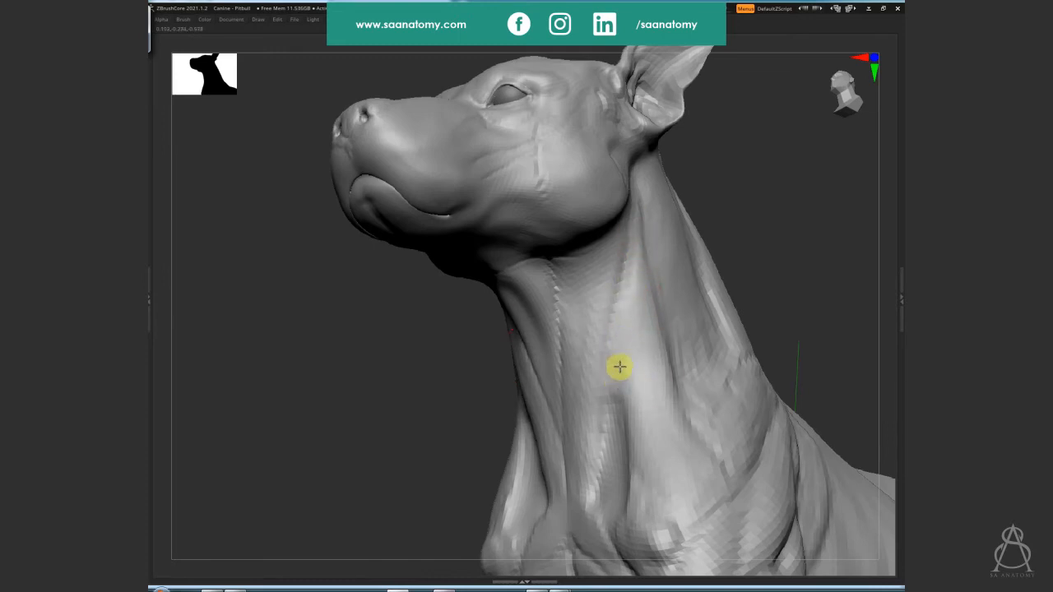
pyautogui.moveTo(645, 414); pyautogui.dragTo(641, 263, button='right')
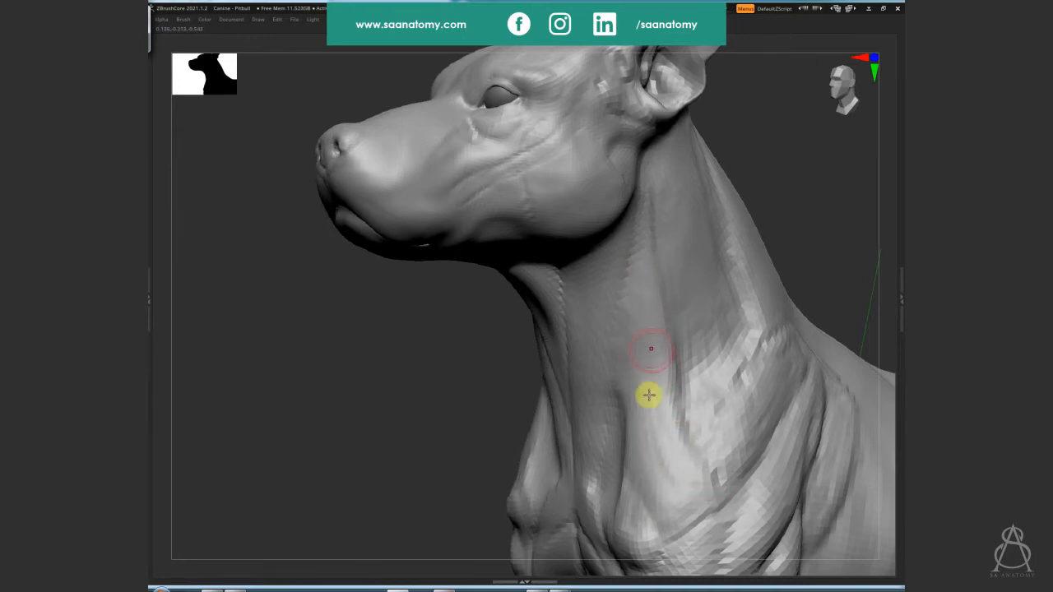
pyautogui.keyDown('ctrl'); pyautogui.moveTo(822, 228); pyautogui.dragTo(423, 350, button='right'); pyautogui.keyUp('ctrl')
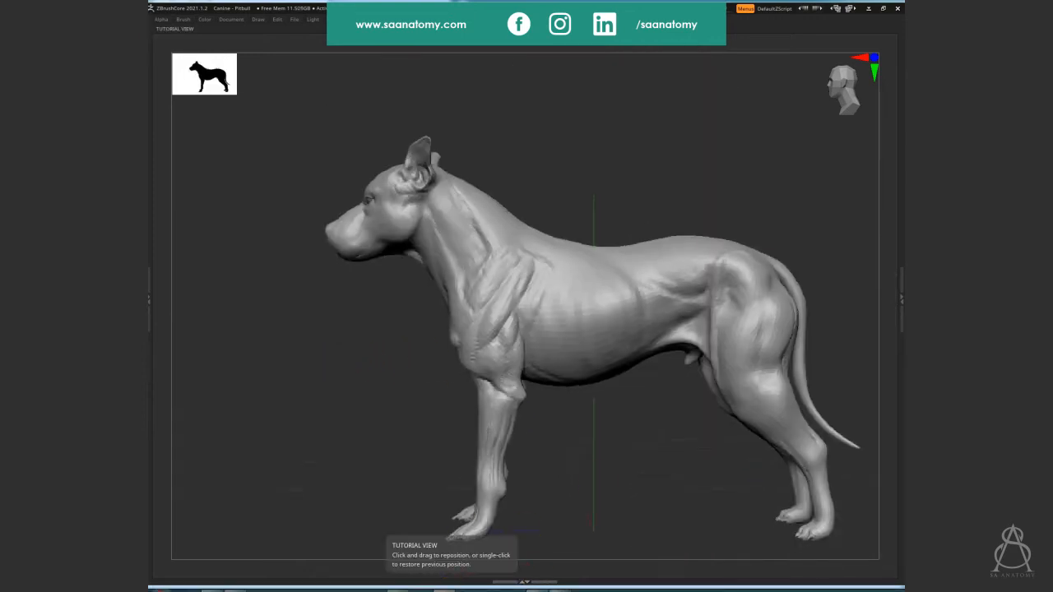
pyautogui.moveTo(461, 493)
pyautogui.keyDown('ctrl'); pyautogui.mouseDown(button='right')
pyautogui.moveTo(545, 189)
pyautogui.moveTo(387, 321)
pyautogui.moveTo(329, 331)
pyautogui.moveTo(701, 342)
pyautogui.moveTo(726, 406)
pyautogui.moveTo(698, 414)
pyautogui.moveTo(694, 407)
pyautogui.moveTo(714, 397)
pyautogui.moveTo(680, 284)
pyautogui.mouseUp(button='right'); pyautogui.keyUp('ctrl')
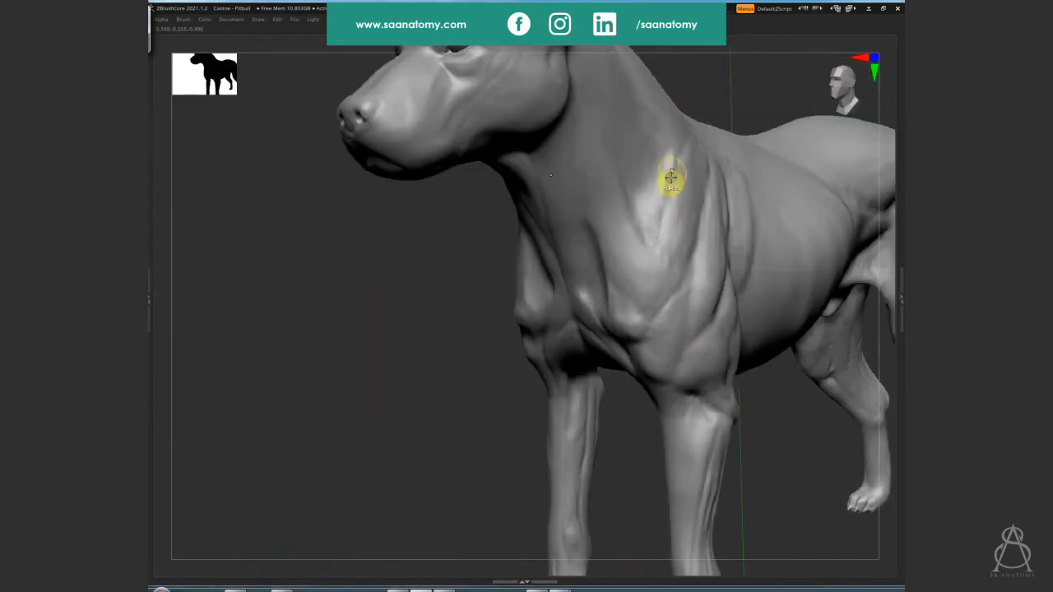
pyautogui.moveTo(669, 176); pyautogui.dragTo(625, 305, button='right')
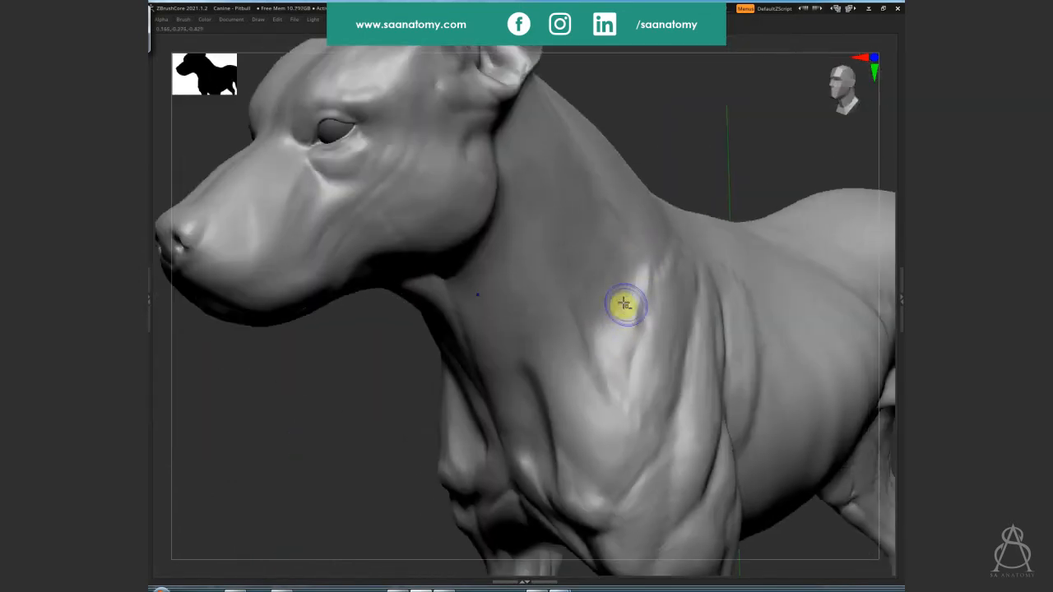
pyautogui.moveTo(597, 195); pyautogui.dragTo(566, 170, button='right')
pyautogui.moveTo(549, 207); pyautogui.dragTo(590, 205, button='right')
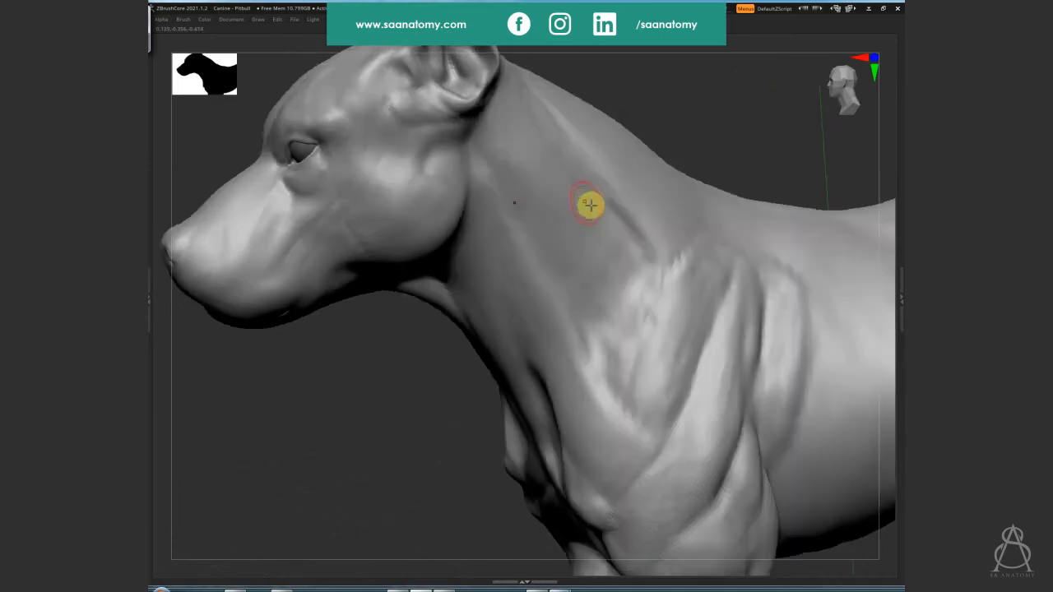
pyautogui.moveTo(587, 207)
pyautogui.mouseDown()
pyautogui.moveTo(567, 153)
pyautogui.moveTo(585, 206)
pyautogui.moveTo(630, 264)
pyautogui.moveTo(612, 285)
pyautogui.moveTo(602, 230)
pyautogui.moveTo(540, 160)
pyautogui.moveTo(593, 192)
pyautogui.moveTo(600, 148)
pyautogui.moveTo(608, 148)
pyautogui.moveTo(656, 203)
pyautogui.moveTo(598, 157)
pyautogui.moveTo(660, 242)
pyautogui.mouseUp()
# Switch to Windows Explorer, open the PenTabletDriver shortcut from the desktop folder, and return to the sculpt in ZBrushCore
pyautogui.moveTo(237, 587)
pyautogui.click(237, 537)
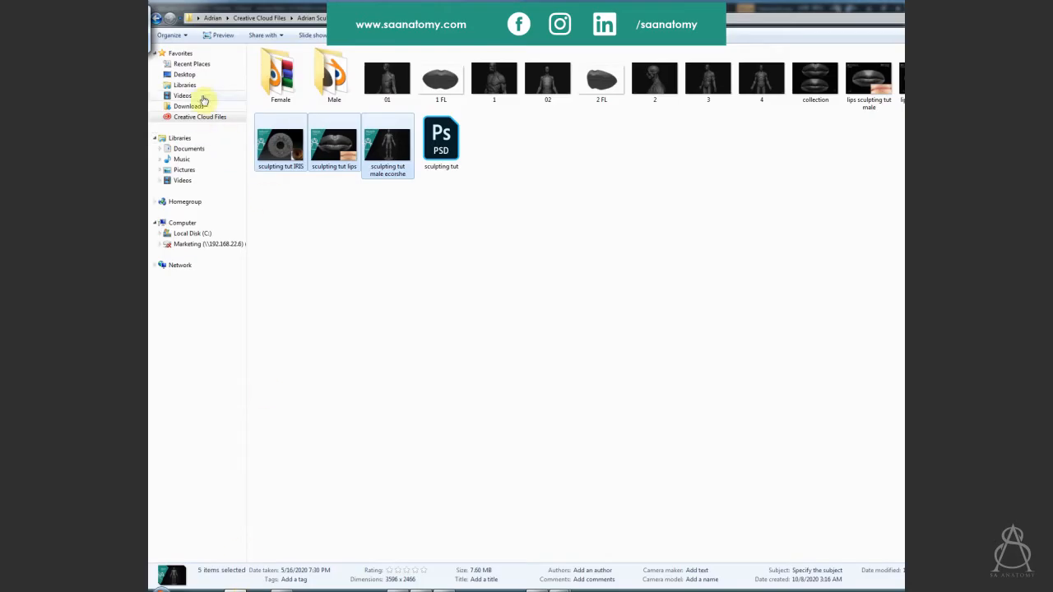
pyautogui.click(184, 74)
pyautogui.press('super+Right')
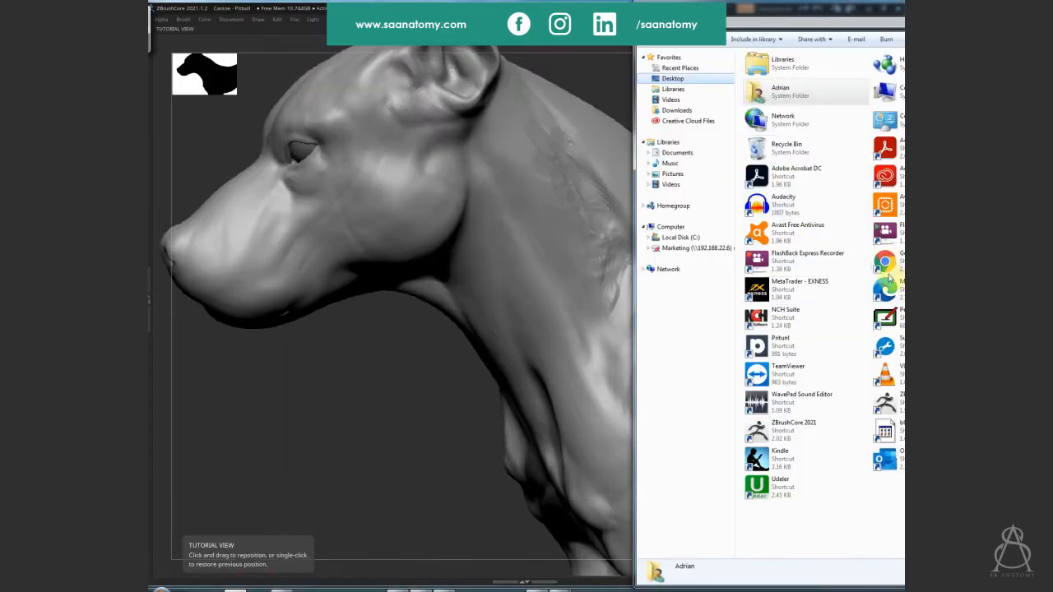
pyautogui.click(885, 318)
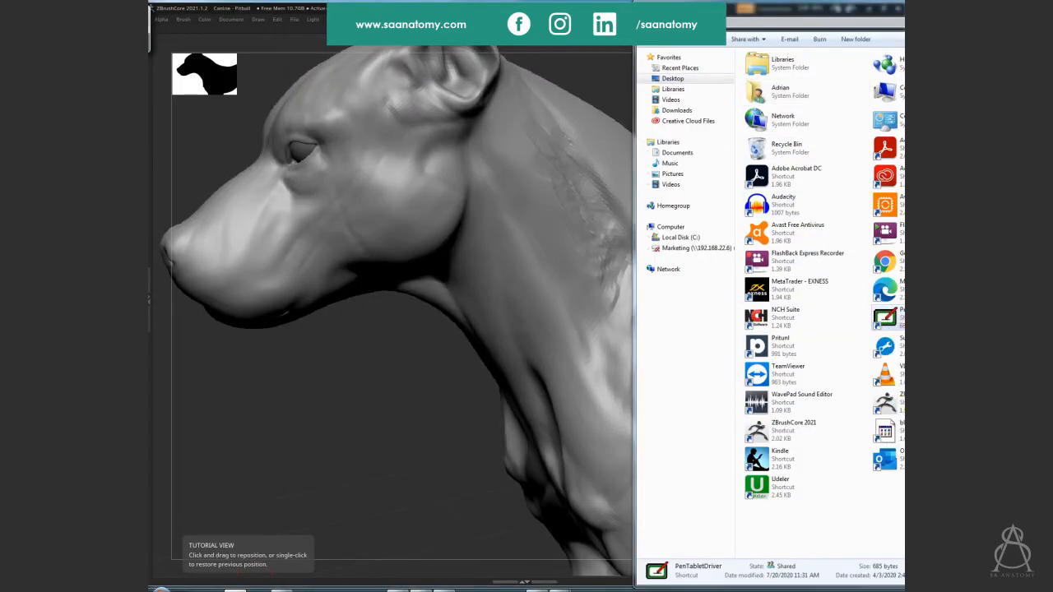
pyautogui.click(665, 391)
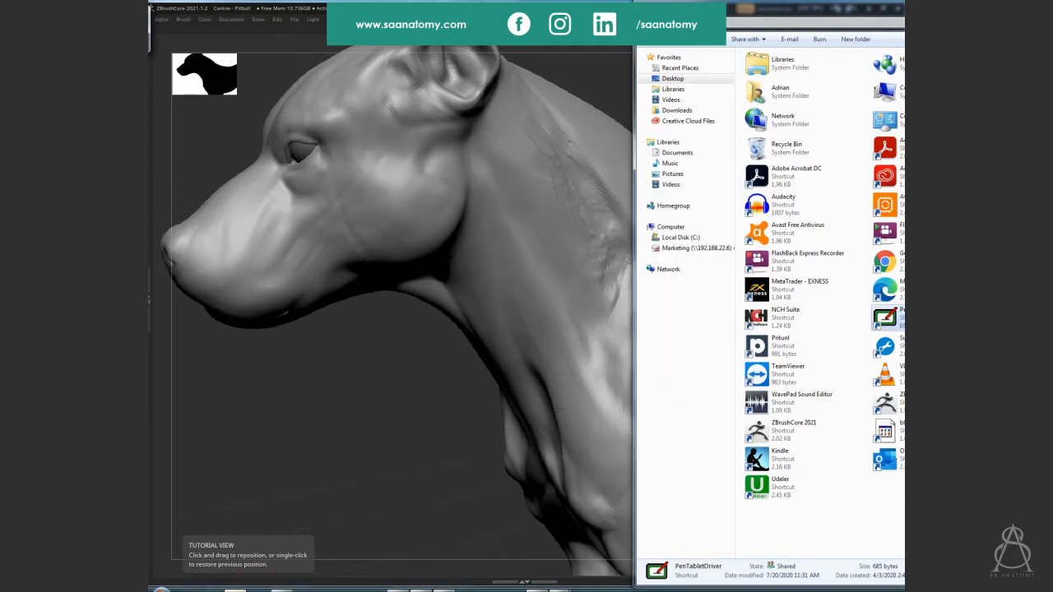
pyautogui.click(613, 228)
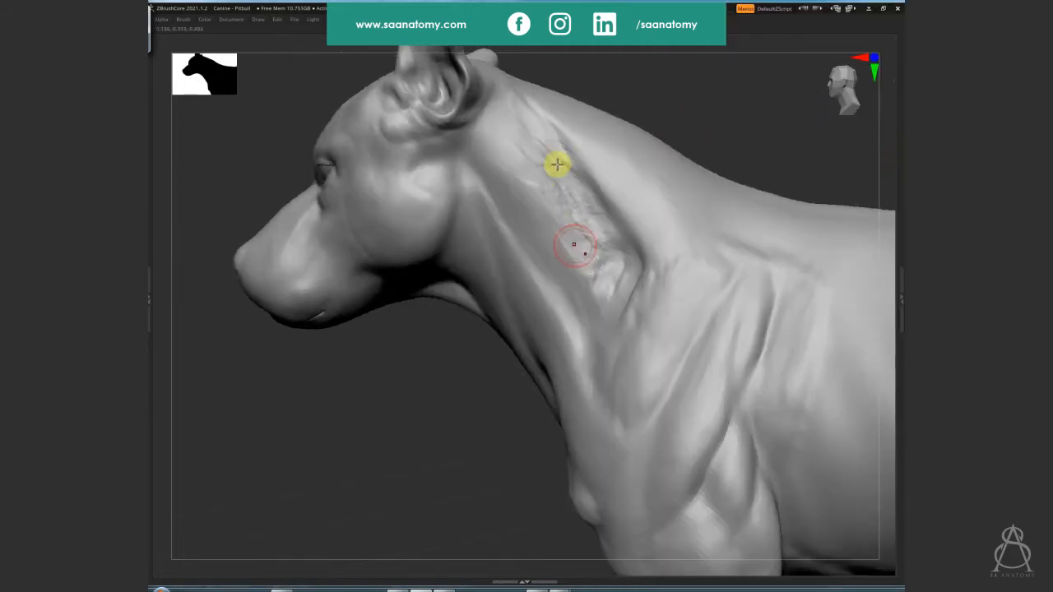
# Add diagonal fibre strokes to the side of the neck below the ear and smooth them into the surface
pyautogui.moveTo(481, 142); pyautogui.dragTo(535, 233)
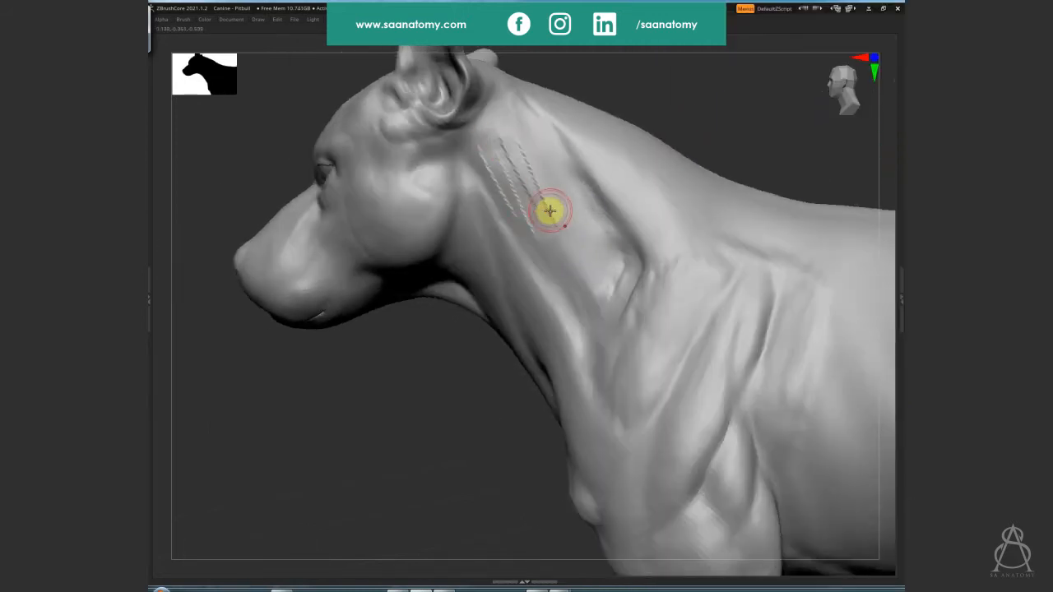
pyautogui.moveTo(529, 172); pyautogui.dragTo(553, 223)
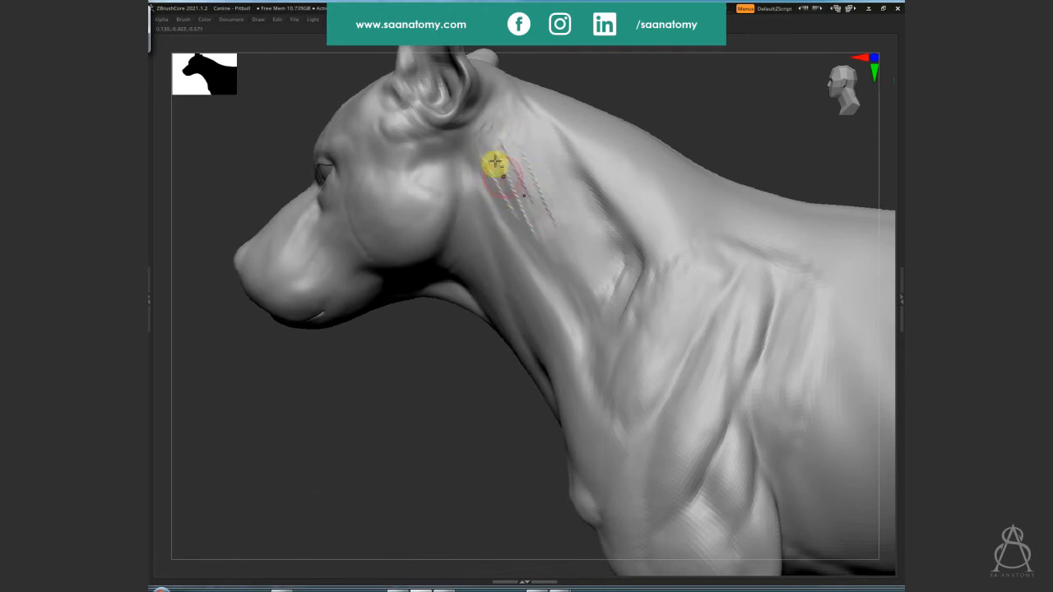
pyautogui.moveTo(553, 215)
pyautogui.keyDown('shift'); pyautogui.mouseDown()
pyautogui.moveTo(543, 186)
pyautogui.moveTo(515, 172)
pyautogui.moveTo(613, 282)
pyautogui.moveTo(590, 303)
pyautogui.moveTo(567, 235)
pyautogui.moveTo(502, 124)
pyautogui.mouseUp(); pyautogui.keyUp('shift')
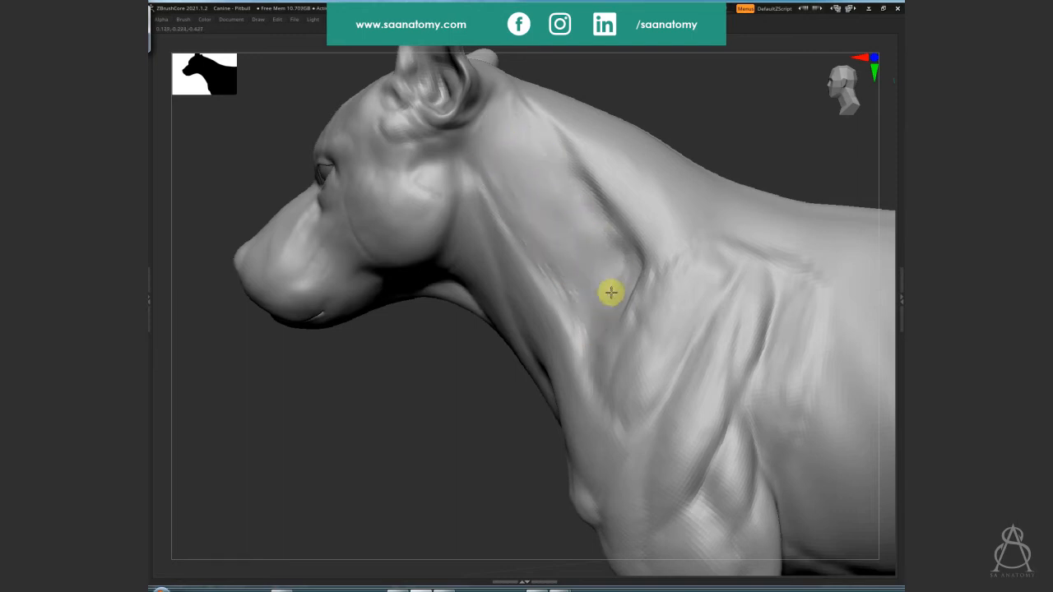
# Step between subdivision levels and rework the shoulder muscle surface in front of the shoulder blade
pyautogui.hotkey('shift', 'd')
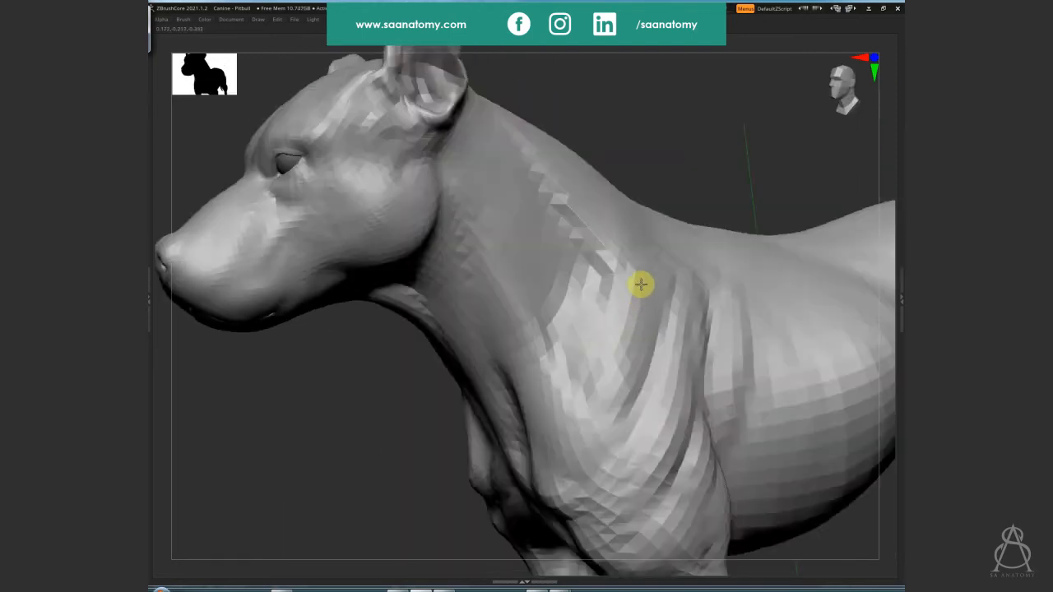
pyautogui.press('d')
pyautogui.moveTo(632, 354)
pyautogui.mouseDown()
pyautogui.moveTo(667, 291)
pyautogui.moveTo(645, 357)
pyautogui.moveTo(641, 313)
pyautogui.moveTo(606, 346)
pyautogui.moveTo(618, 296)
pyautogui.moveTo(583, 379)
pyautogui.moveTo(635, 357)
pyautogui.moveTo(627, 383)
pyautogui.mouseUp()
pyautogui.hotkey('shift', 'd')
pyautogui.keyDown('alt'); pyautogui.moveTo(376, 361); pyautogui.dragTo(409, 220); pyautogui.keyUp('alt')
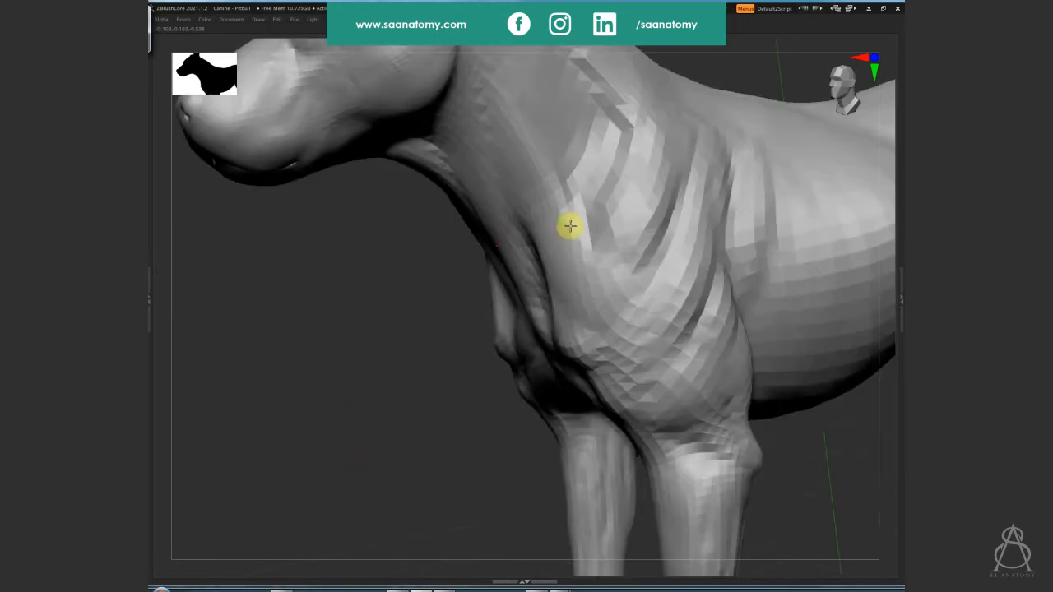
# Carve fine muscle fibre strands along the base of the neck, the shoulder and down the upper arm
pyautogui.moveTo(616, 281)
pyautogui.mouseDown()
pyautogui.moveTo(592, 246)
pyautogui.moveTo(599, 277)
pyautogui.moveTo(584, 304)
pyautogui.moveTo(590, 284)
pyautogui.moveTo(609, 294)
pyautogui.moveTo(588, 282)
pyautogui.moveTo(568, 206)
pyautogui.moveTo(604, 289)
pyautogui.moveTo(584, 294)
pyautogui.moveTo(651, 326)
pyautogui.moveTo(620, 358)
pyautogui.moveTo(633, 371)
pyautogui.moveTo(618, 354)
pyautogui.moveTo(630, 348)
pyautogui.moveTo(636, 310)
pyautogui.moveTo(699, 230)
pyautogui.moveTo(672, 289)
pyautogui.moveTo(692, 306)
pyautogui.moveTo(665, 327)
pyautogui.moveTo(698, 214)
pyautogui.moveTo(689, 211)
pyautogui.moveTo(667, 306)
pyautogui.mouseUp()
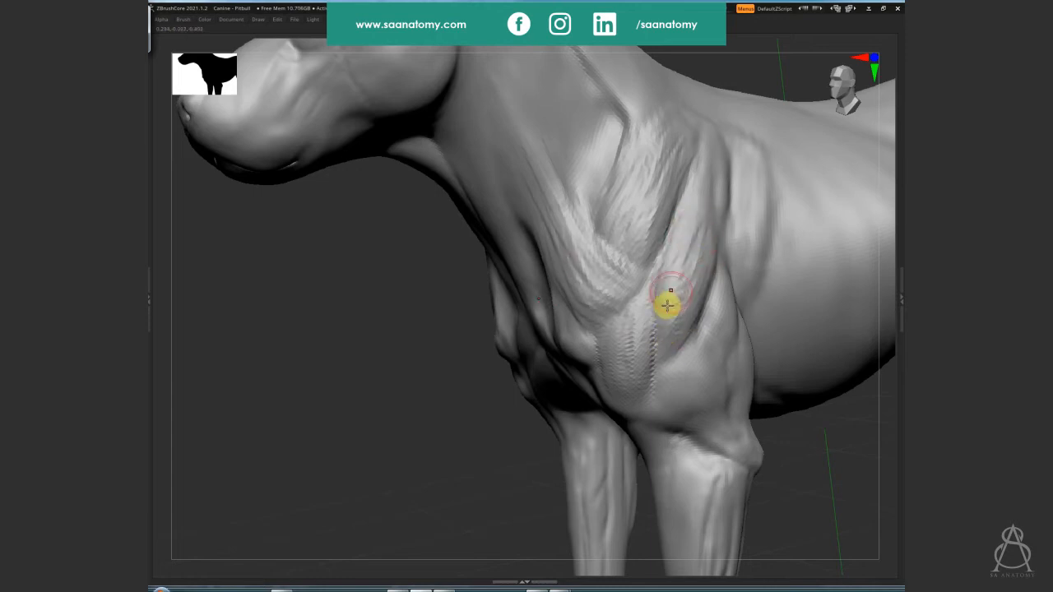
pyautogui.moveTo(377, 324); pyautogui.dragTo(707, 345)
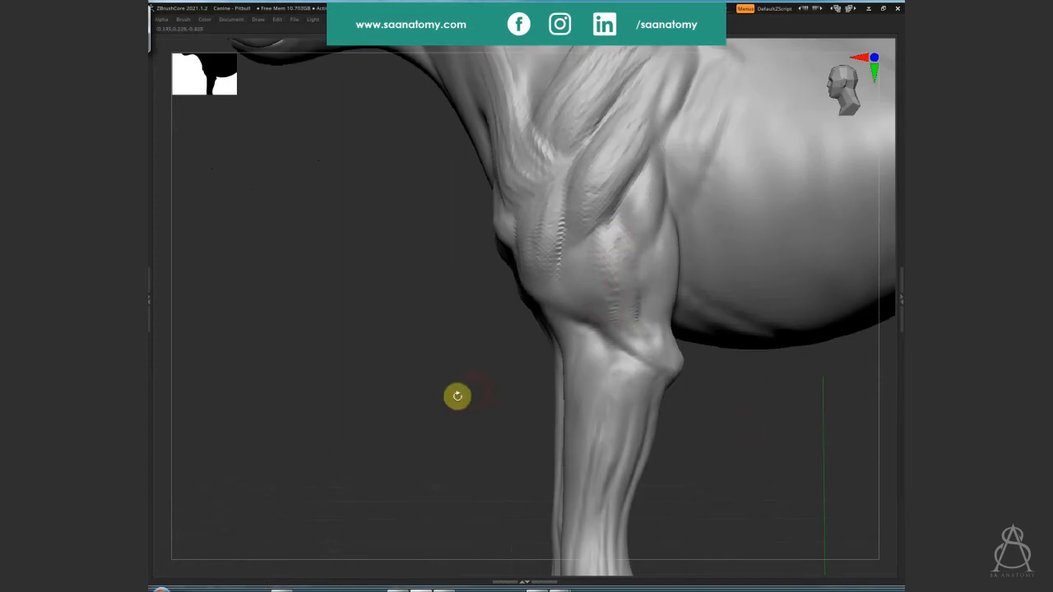
pyautogui.moveTo(455, 395); pyautogui.dragTo(571, 342)
pyautogui.moveTo(637, 318)
pyautogui.mouseDown()
pyautogui.moveTo(792, 439)
pyautogui.moveTo(639, 268)
pyautogui.moveTo(642, 150)
pyautogui.moveTo(568, 311)
pyautogui.moveTo(568, 279)
pyautogui.moveTo(570, 313)
pyautogui.moveTo(571, 254)
pyautogui.moveTo(564, 342)
pyautogui.mouseUp()
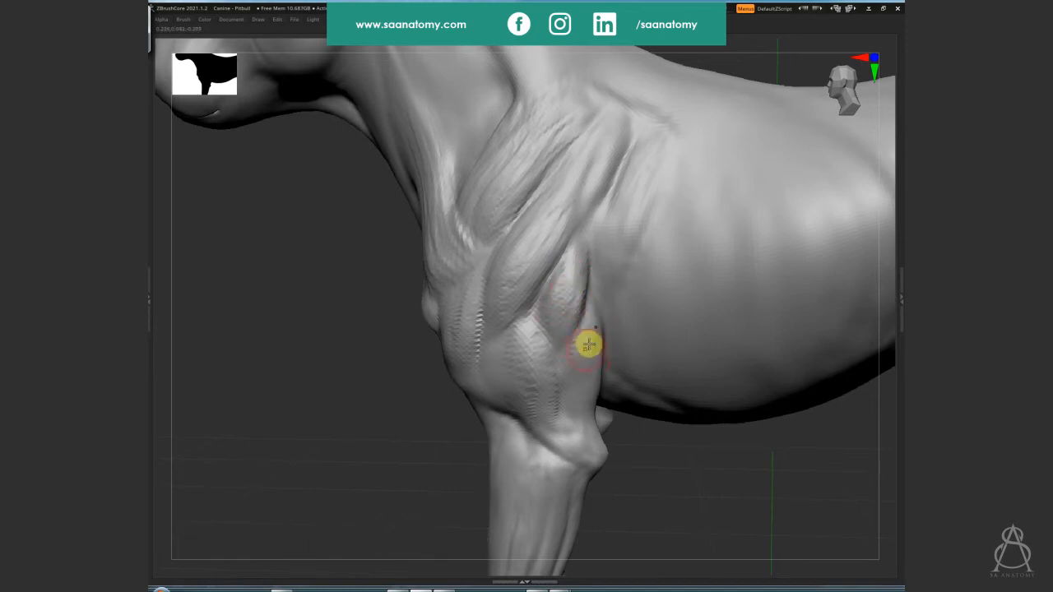
# Build up the serrated muscle bumps on the ribs behind the upper arm and add diagonal strands along the lower chest
pyautogui.moveTo(680, 476)
pyautogui.mouseDown()
pyautogui.moveTo(681, 499)
pyautogui.moveTo(597, 291)
pyautogui.moveTo(599, 244)
pyautogui.moveTo(561, 305)
pyautogui.moveTo(564, 295)
pyautogui.moveTo(564, 322)
pyautogui.moveTo(569, 291)
pyautogui.moveTo(595, 258)
pyautogui.moveTo(602, 279)
pyautogui.moveTo(581, 265)
pyautogui.moveTo(607, 257)
pyautogui.mouseUp()
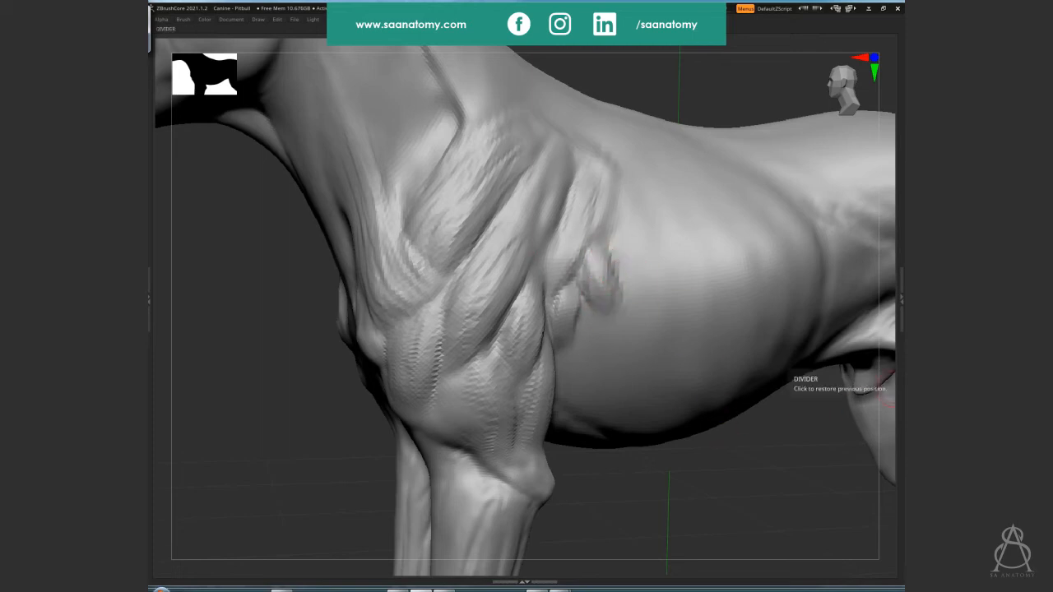
pyautogui.moveTo(733, 475); pyautogui.dragTo(627, 239)
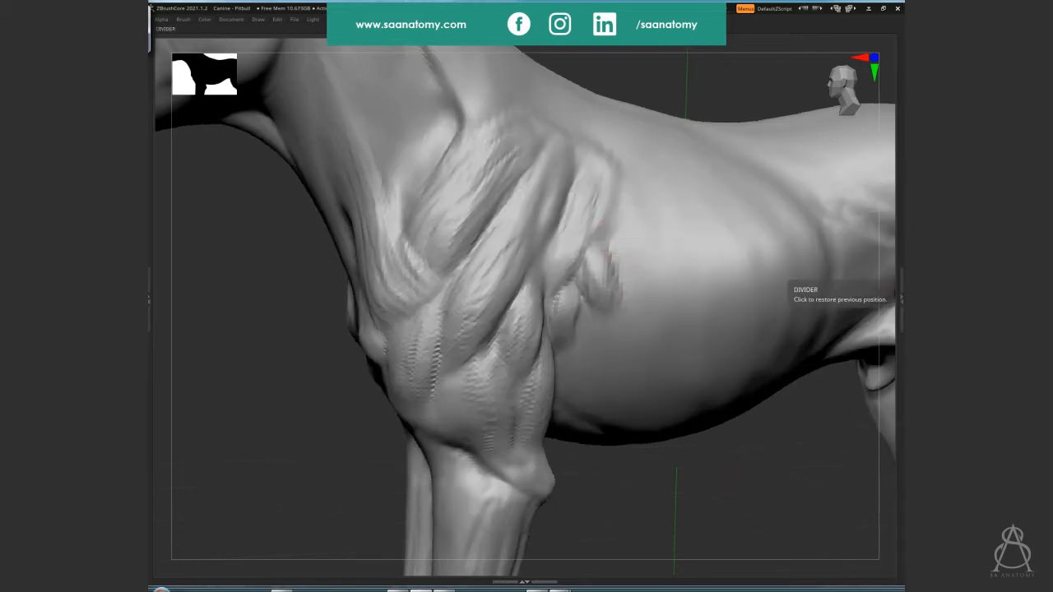
pyautogui.moveTo(679, 496); pyautogui.dragTo(646, 436)
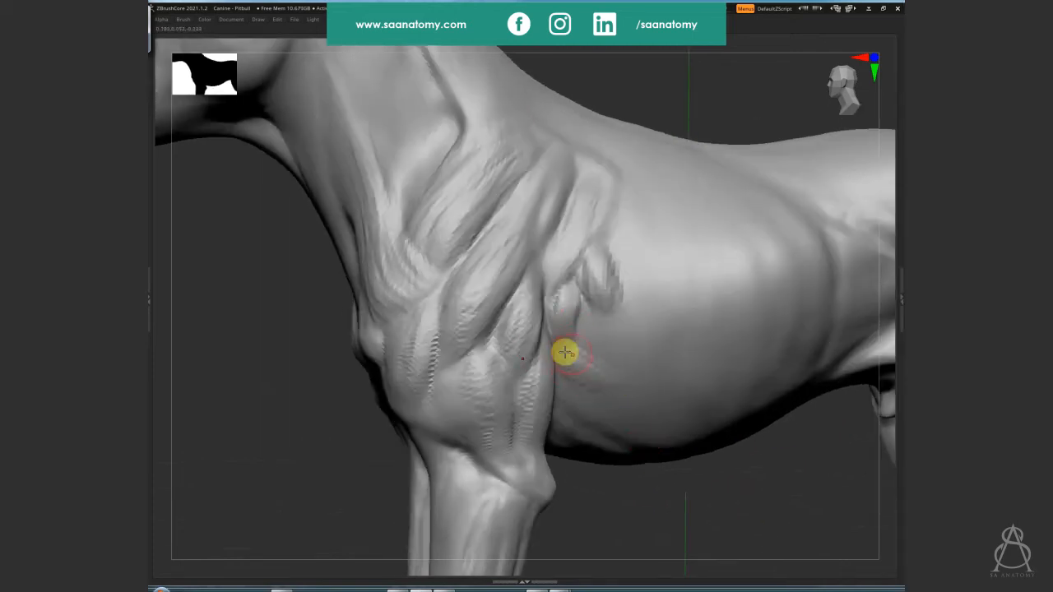
pyautogui.moveTo(566, 352)
pyautogui.mouseDown()
pyautogui.moveTo(557, 376)
pyautogui.moveTo(641, 409)
pyautogui.moveTo(615, 371)
pyautogui.moveTo(653, 409)
pyautogui.moveTo(604, 321)
pyautogui.moveTo(639, 307)
pyautogui.moveTo(617, 330)
pyautogui.mouseUp()
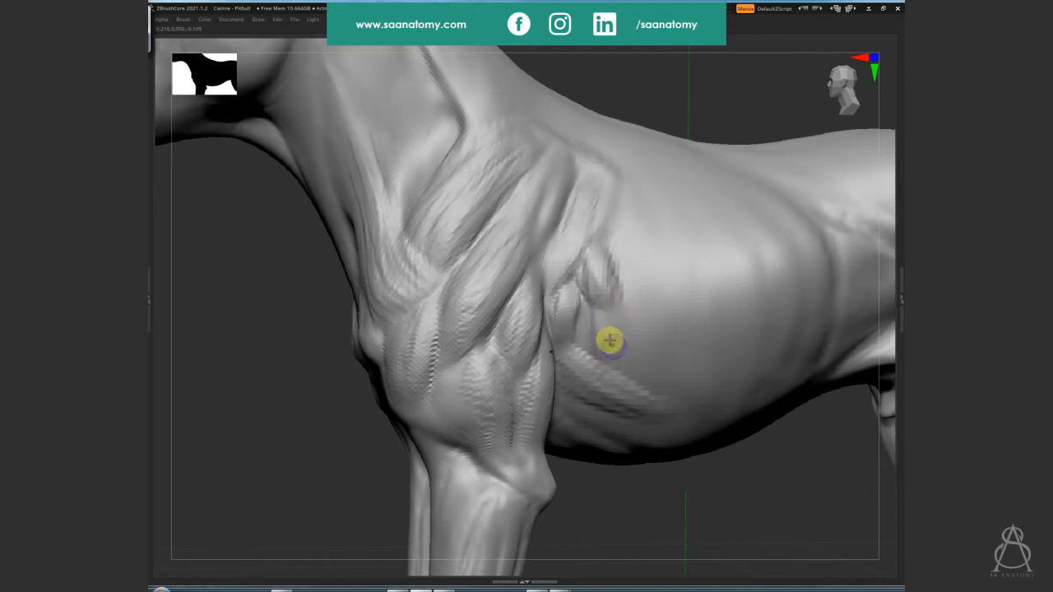
pyautogui.moveTo(618, 274); pyautogui.dragTo(616, 230, button='right')
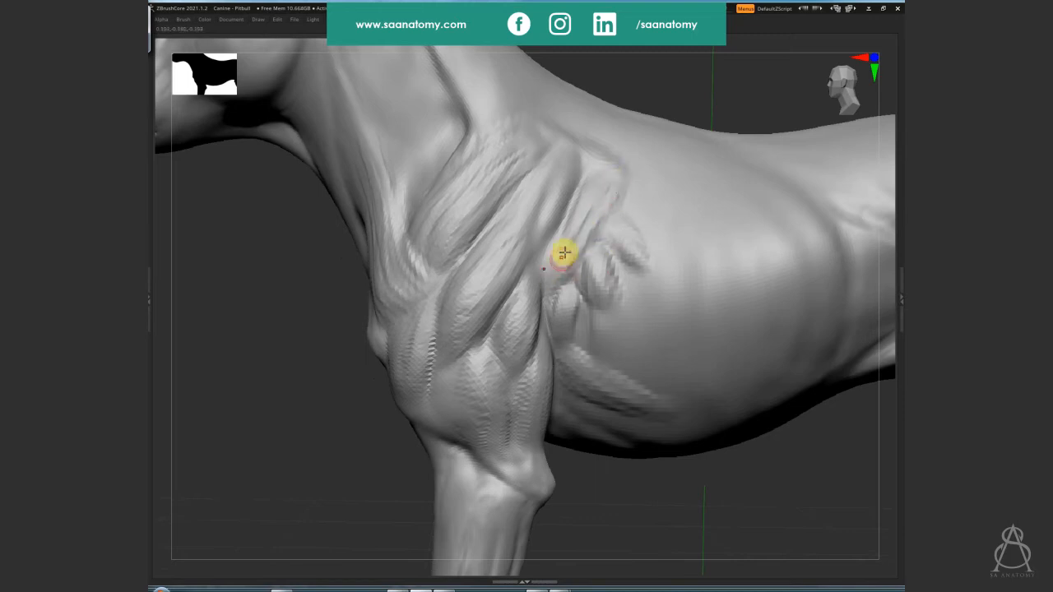
# Carve fibre grooves into the muscles behind the shoulder blade and extend the serrated strands over the ribs
pyautogui.moveTo(573, 233); pyautogui.dragTo(601, 177)
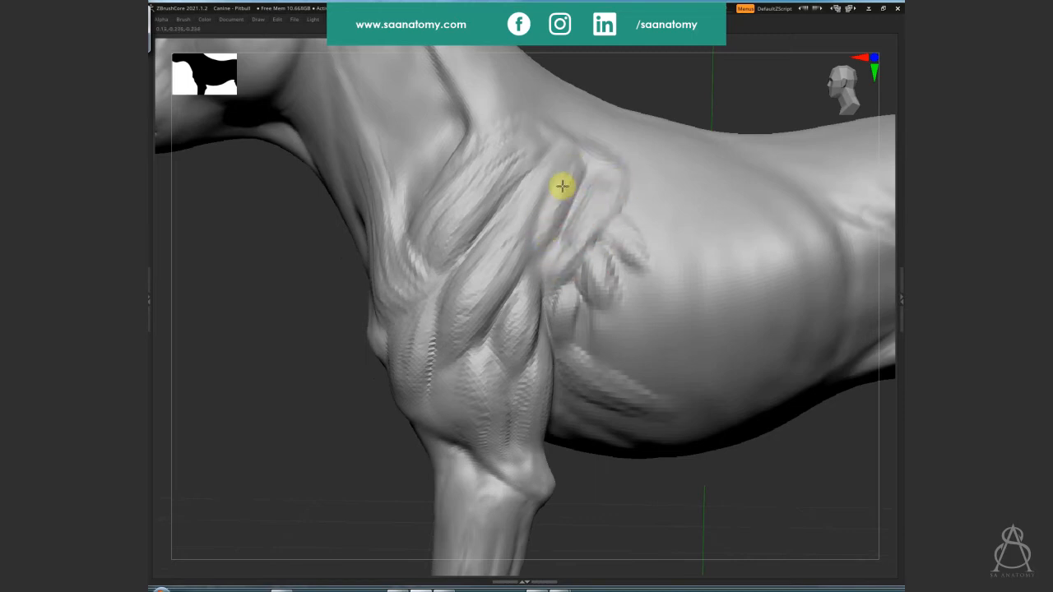
pyautogui.moveTo(562, 186)
pyautogui.mouseDown()
pyautogui.moveTo(540, 235)
pyautogui.moveTo(550, 165)
pyautogui.moveTo(498, 230)
pyautogui.mouseUp()
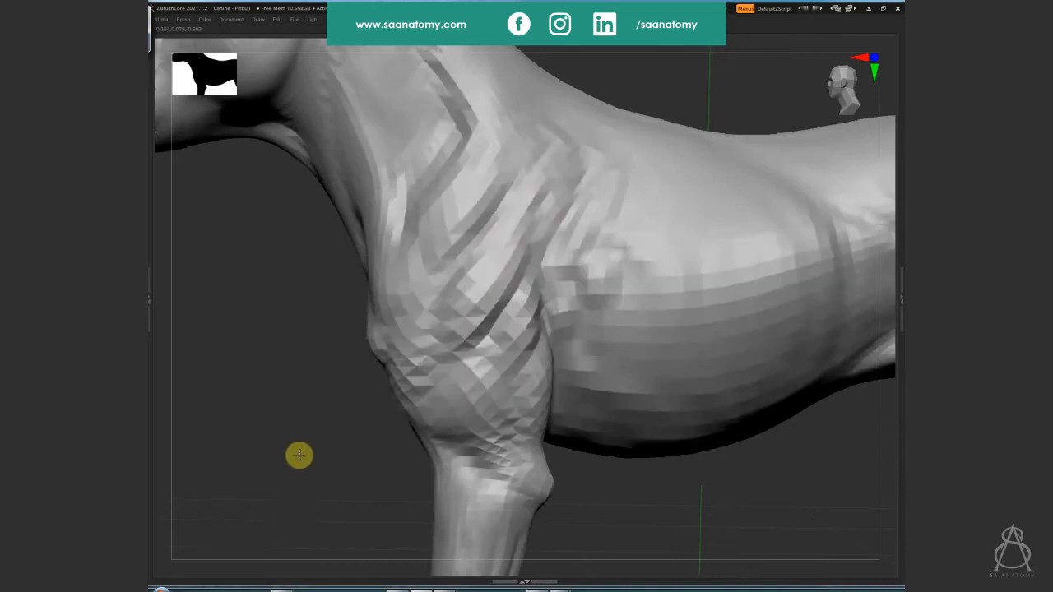
pyautogui.moveTo(616, 300)
pyautogui.mouseDown()
pyautogui.moveTo(616, 312)
pyautogui.moveTo(630, 283)
pyautogui.moveTo(624, 352)
pyautogui.mouseUp()
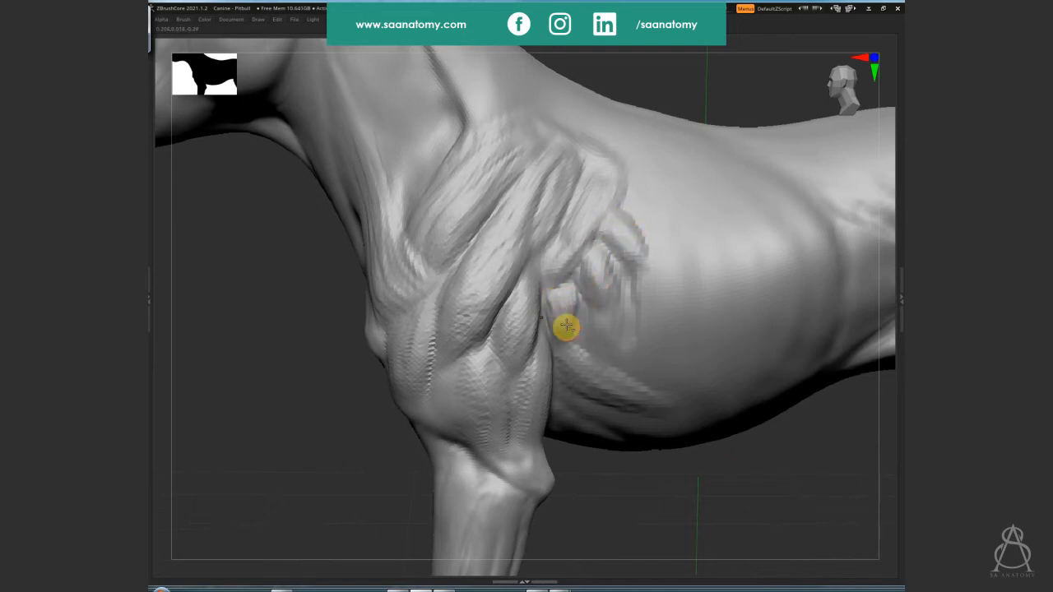
pyautogui.moveTo(787, 453); pyautogui.dragTo(712, 382)
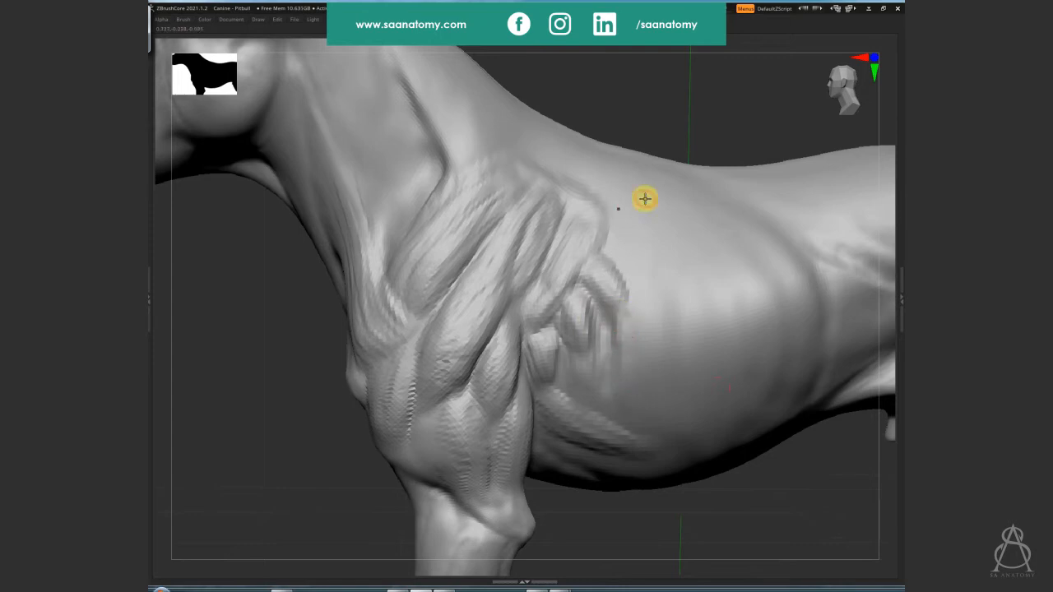
pyautogui.moveTo(727, 112); pyautogui.dragTo(574, 263)
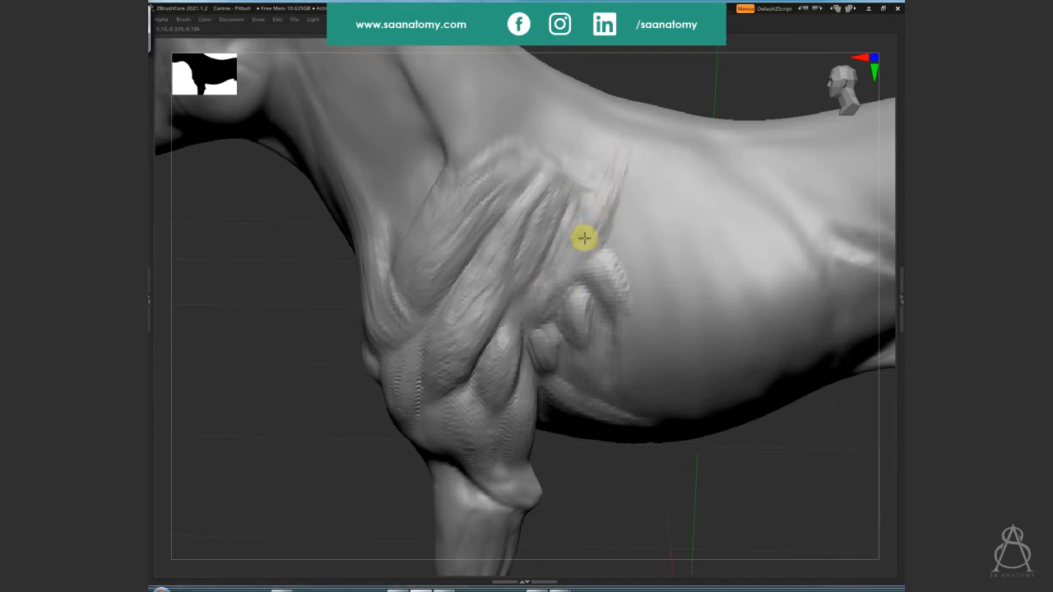
# Deepen the flank hollow in front of the hip, groove the thigh's front edge and add fibres to the skin fold beneath
pyautogui.keyDown('alt'); pyautogui.moveTo(764, 480); pyautogui.dragTo(748, 501); pyautogui.keyUp('alt')
pyautogui.keyDown('alt'); pyautogui.moveTo(561, 454); pyautogui.dragTo(588, 473); pyautogui.keyUp('alt')
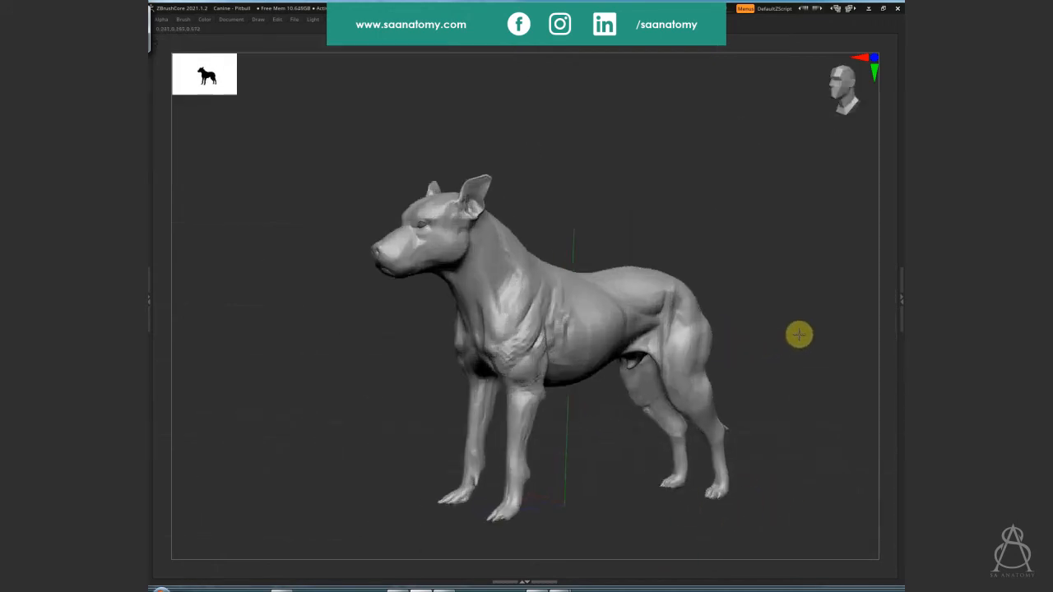
pyautogui.keyDown('alt'); pyautogui.moveTo(799, 334); pyautogui.dragTo(659, 439); pyautogui.keyUp('alt')
pyautogui.keyDown('alt'); pyautogui.moveTo(583, 524); pyautogui.dragTo(461, 485); pyautogui.keyUp('alt')
pyautogui.keyDown('alt'); pyautogui.moveTo(745, 318); pyautogui.dragTo(717, 258); pyautogui.keyUp('alt')
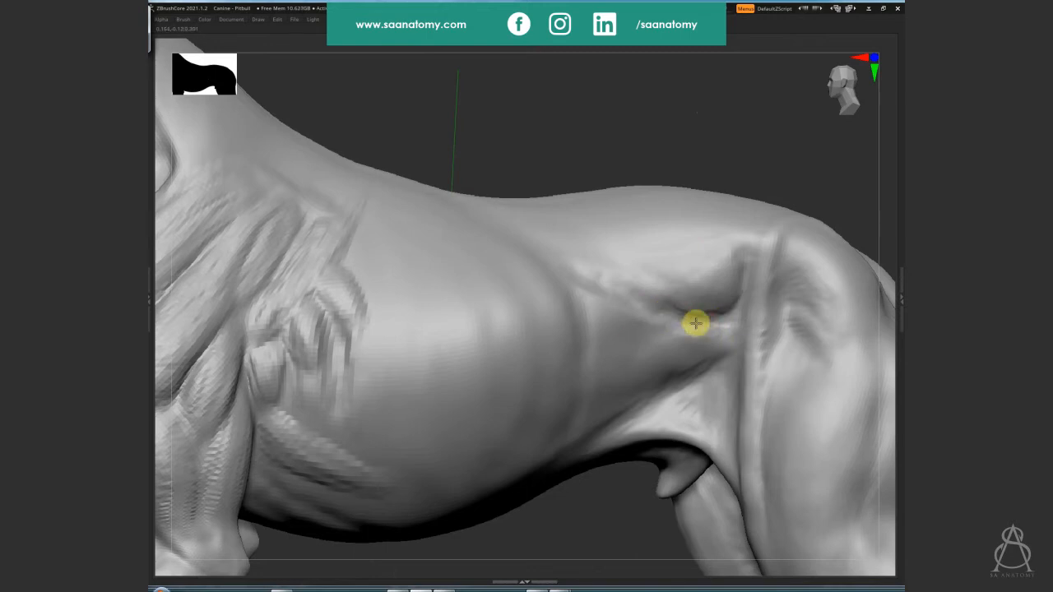
pyautogui.moveTo(685, 316)
pyautogui.mouseDown()
pyautogui.moveTo(673, 297)
pyautogui.moveTo(740, 288)
pyautogui.moveTo(761, 263)
pyautogui.moveTo(759, 324)
pyautogui.mouseUp()
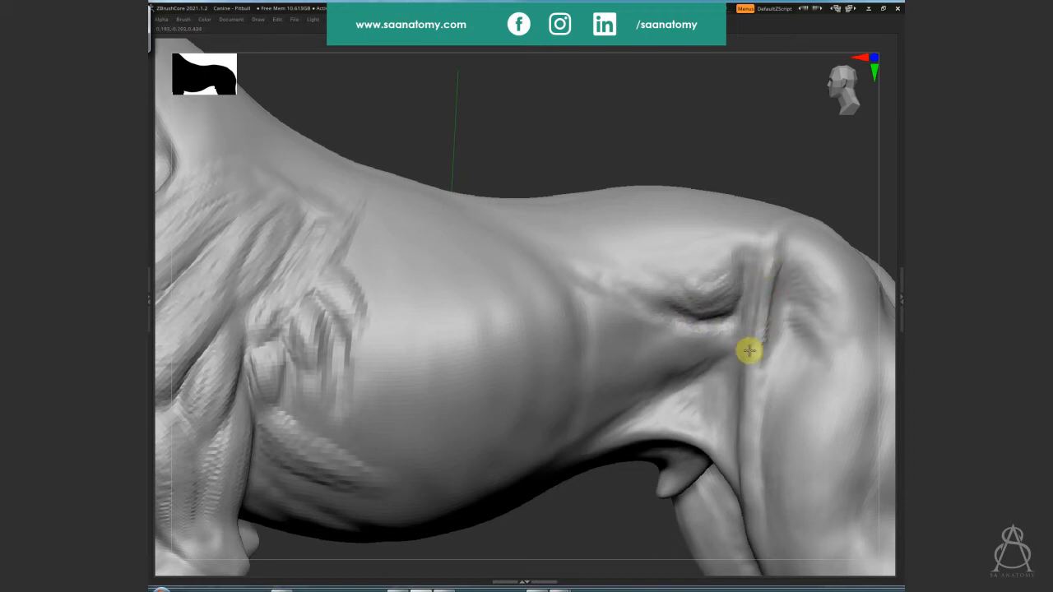
pyautogui.moveTo(744, 384); pyautogui.dragTo(751, 489)
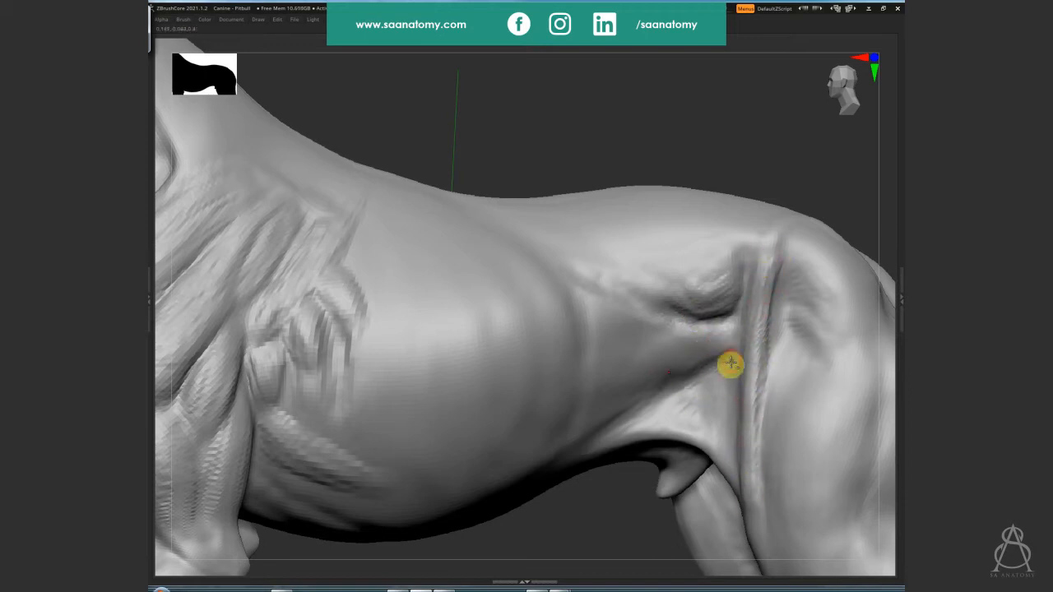
pyautogui.moveTo(778, 167); pyautogui.dragTo(736, 374)
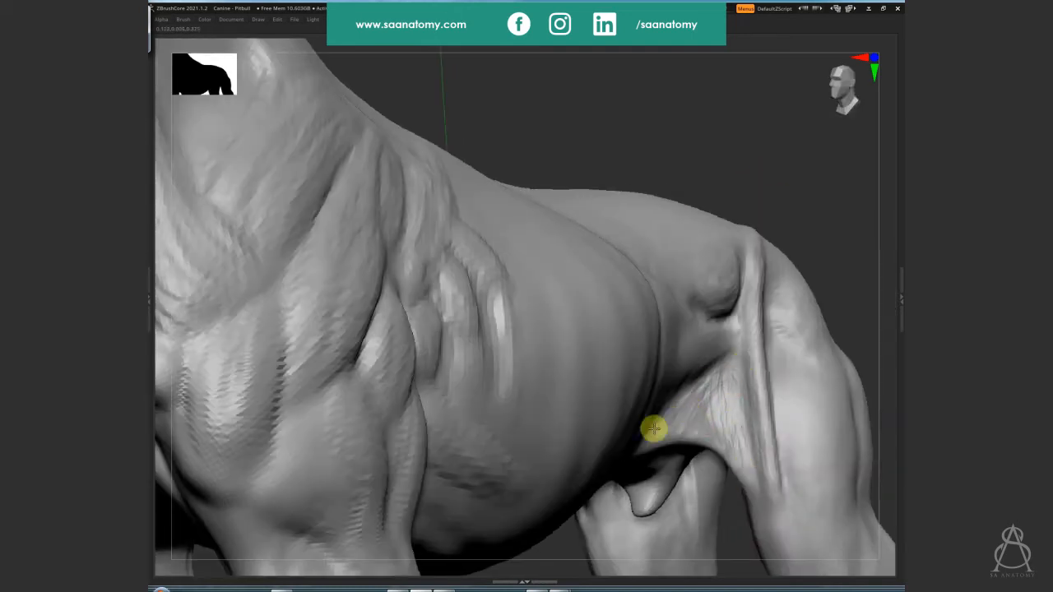
# Refine the fibres on the skin fold in front of the thigh and carve sweeping muscle strands across the flank toward the rear ribs
pyautogui.moveTo(704, 388); pyautogui.dragTo(705, 415)
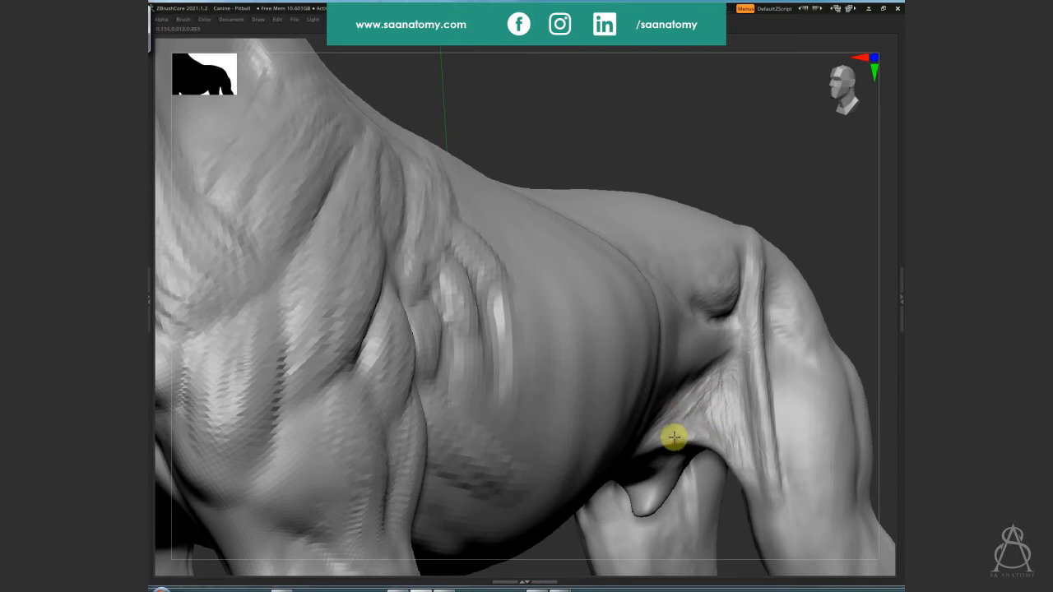
pyautogui.moveTo(809, 340); pyautogui.dragTo(639, 341)
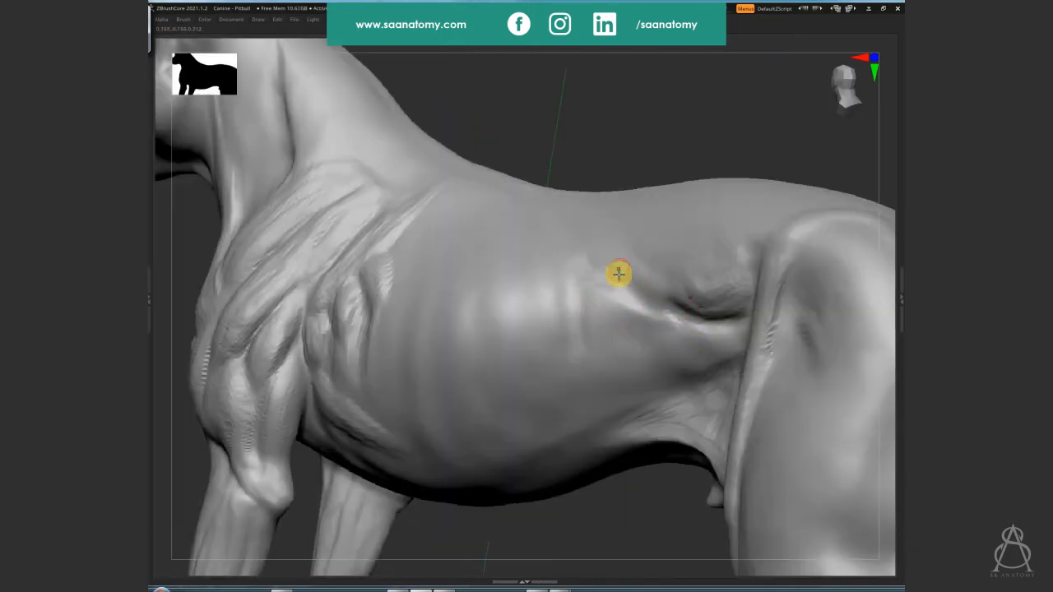
pyautogui.moveTo(620, 291)
pyautogui.mouseDown()
pyautogui.moveTo(637, 334)
pyautogui.moveTo(609, 313)
pyautogui.moveTo(679, 376)
pyautogui.moveTo(604, 399)
pyautogui.moveTo(564, 387)
pyautogui.moveTo(611, 377)
pyautogui.mouseUp()
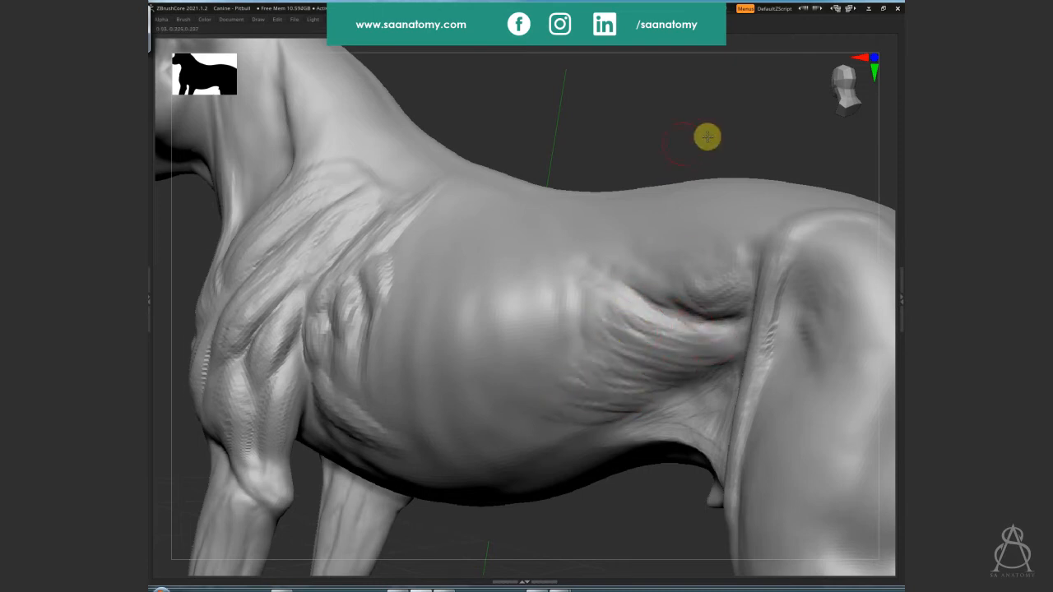
pyautogui.moveTo(705, 134); pyautogui.dragTo(686, 346)
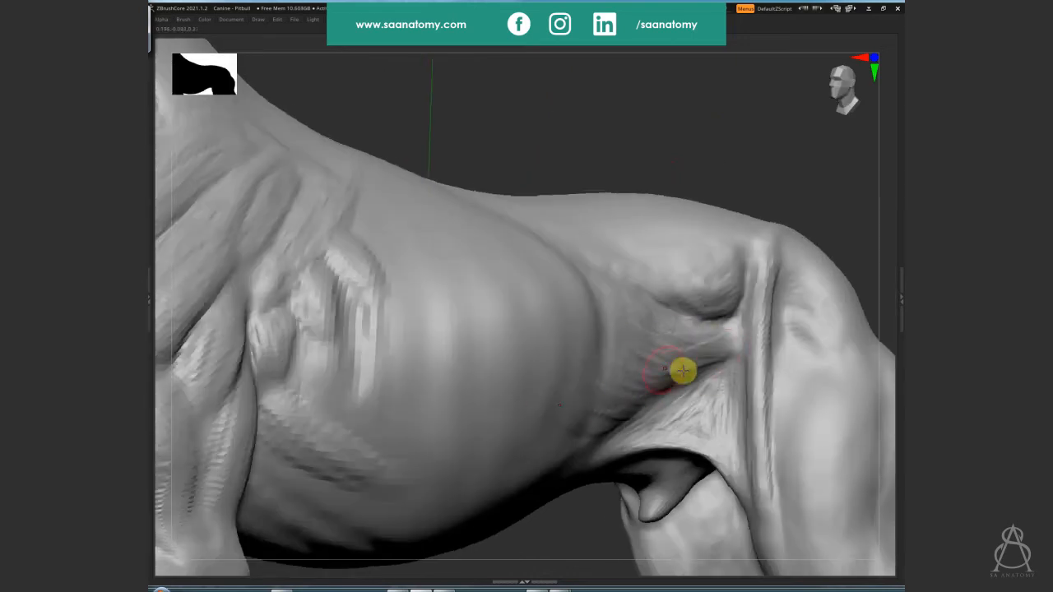
# Carve fine fibres into the loin muscle above the flank hollow and along the narrow band at the thigh's front edge
pyautogui.moveTo(731, 148); pyautogui.dragTo(689, 226)
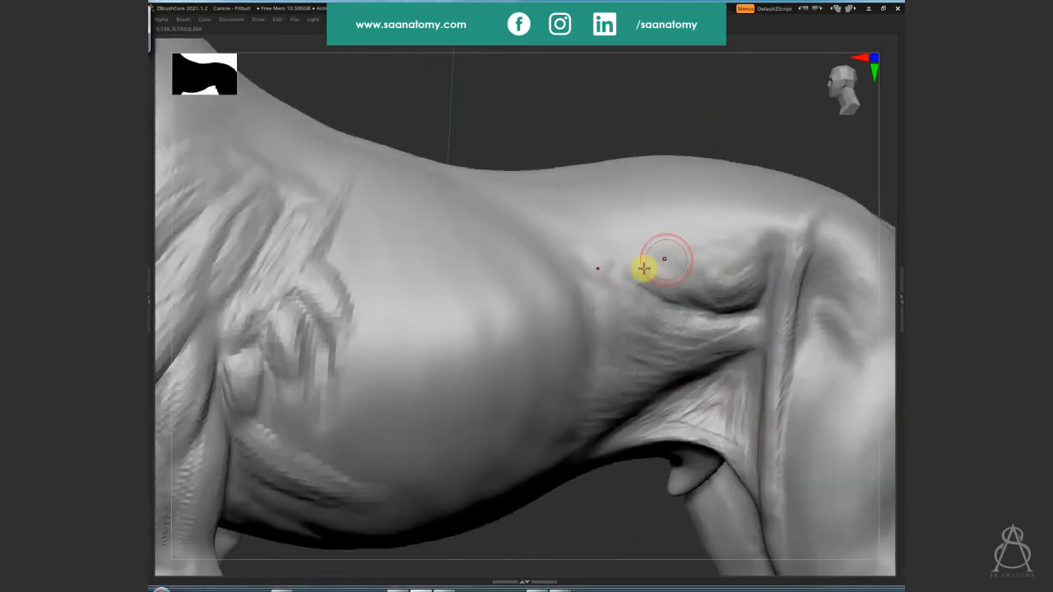
pyautogui.moveTo(647, 266)
pyautogui.mouseDown()
pyautogui.moveTo(686, 272)
pyautogui.moveTo(682, 294)
pyautogui.moveTo(744, 296)
pyautogui.moveTo(732, 254)
pyautogui.moveTo(759, 235)
pyautogui.moveTo(761, 271)
pyautogui.moveTo(738, 294)
pyautogui.moveTo(738, 242)
pyautogui.moveTo(700, 275)
pyautogui.mouseUp()
pyautogui.moveTo(791, 122); pyautogui.dragTo(751, 187)
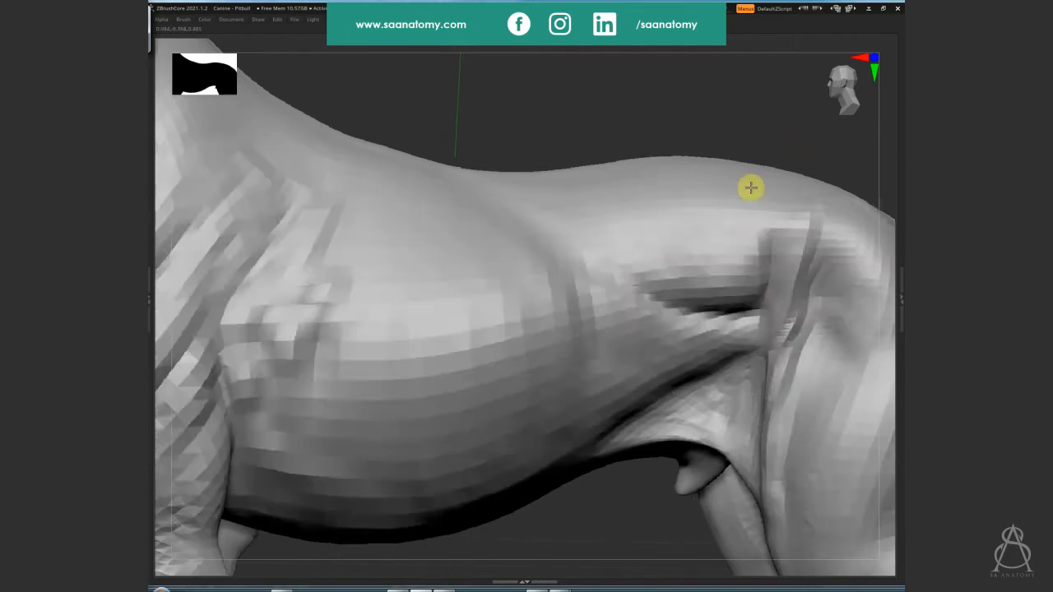
pyautogui.keyDown('alt'); pyautogui.moveTo(762, 147); pyautogui.dragTo(774, 238); pyautogui.keyUp('alt')
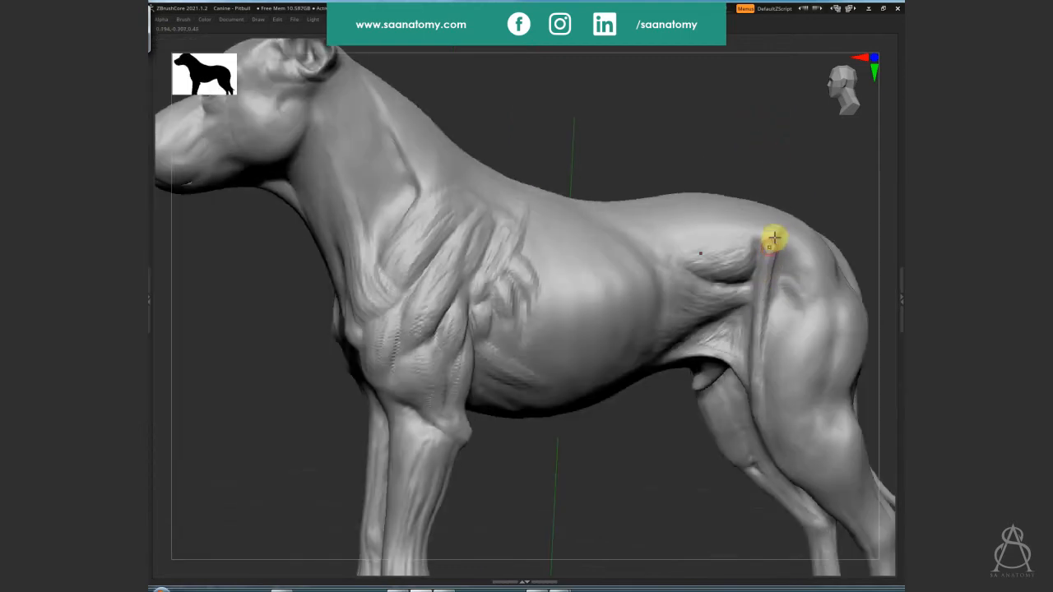
pyautogui.moveTo(774, 238)
pyautogui.mouseDown(button='right')
pyautogui.moveTo(781, 214)
pyautogui.moveTo(769, 252)
pyautogui.mouseUp(button='right')
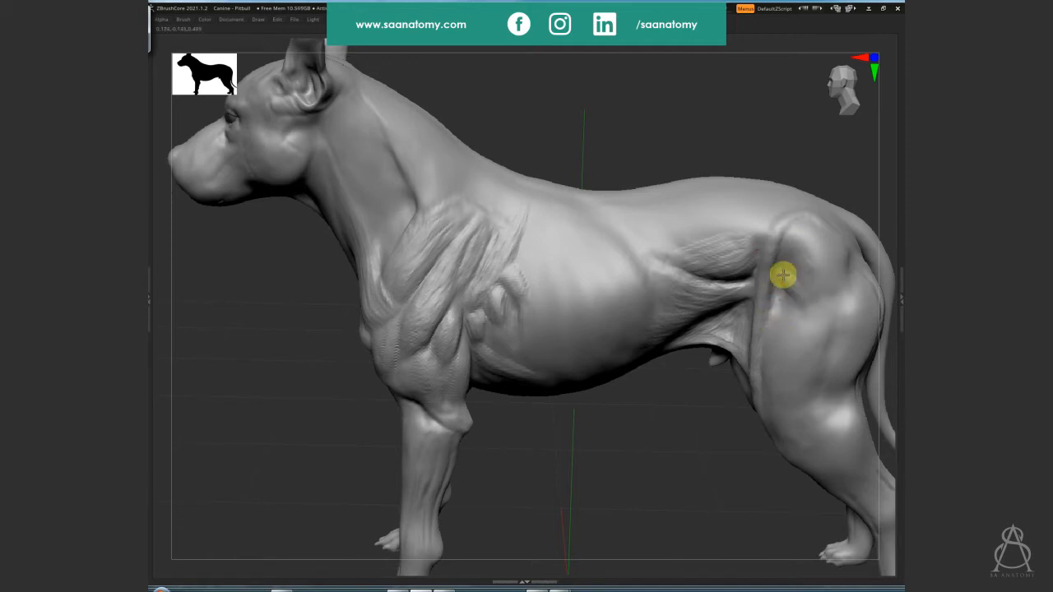
pyautogui.keyDown('alt'); pyautogui.moveTo(793, 134); pyautogui.dragTo(644, 224, button='right'); pyautogui.keyUp('alt')
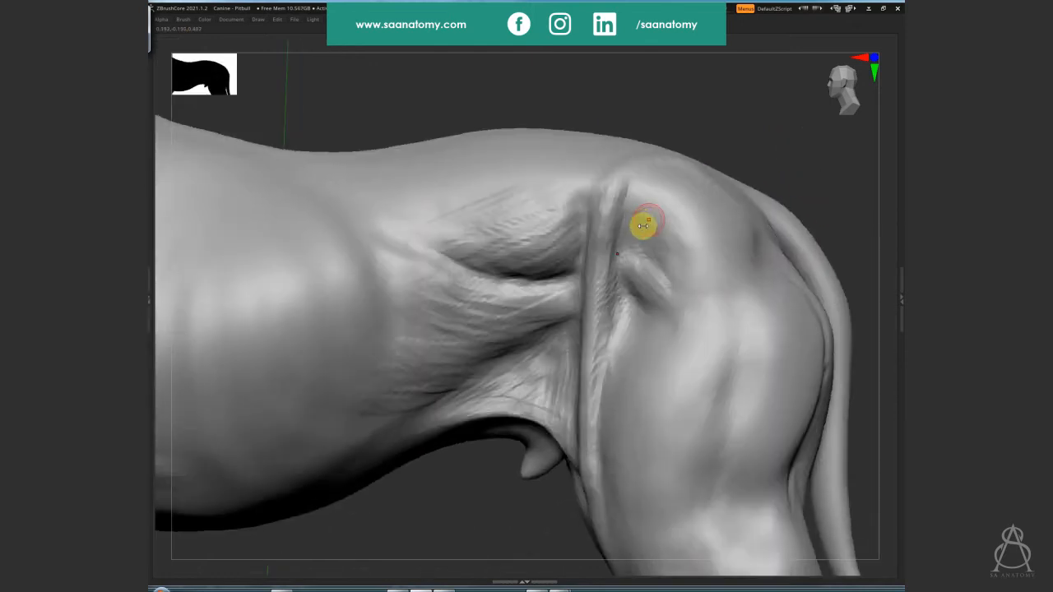
# Add fibres to the rounded hip muscle, define its edges and build up the neighbouring muscle band curving behind it
pyautogui.moveTo(641, 220)
pyautogui.mouseDown()
pyautogui.moveTo(667, 225)
pyautogui.moveTo(686, 250)
pyautogui.moveTo(641, 210)
pyautogui.moveTo(632, 223)
pyautogui.moveTo(642, 206)
pyautogui.moveTo(669, 271)
pyautogui.moveTo(664, 184)
pyautogui.moveTo(757, 225)
pyautogui.moveTo(752, 184)
pyautogui.moveTo(568, 209)
pyautogui.moveTo(583, 212)
pyautogui.moveTo(581, 233)
pyautogui.moveTo(609, 254)
pyautogui.moveTo(490, 308)
pyautogui.moveTo(440, 291)
pyautogui.moveTo(510, 315)
pyautogui.moveTo(440, 267)
pyautogui.moveTo(522, 296)
pyautogui.moveTo(431, 291)
pyautogui.moveTo(503, 322)
pyautogui.moveTo(444, 283)
pyautogui.moveTo(466, 334)
pyautogui.moveTo(466, 282)
pyautogui.moveTo(399, 316)
pyautogui.moveTo(494, 325)
pyautogui.moveTo(491, 301)
pyautogui.moveTo(412, 336)
pyautogui.moveTo(400, 363)
pyautogui.mouseUp()
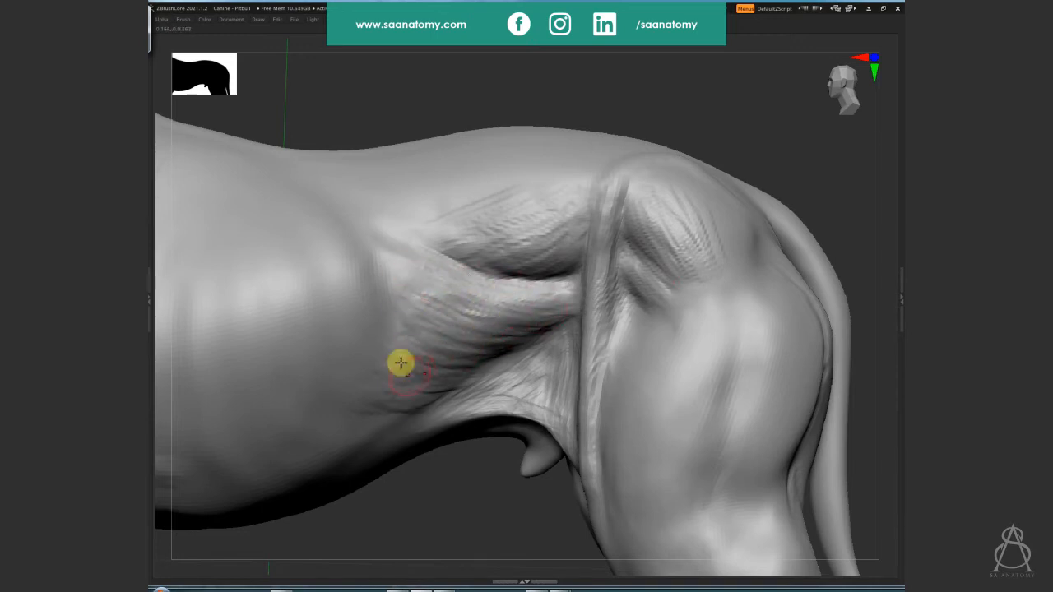
pyautogui.moveTo(816, 172)
pyautogui.mouseDown()
pyautogui.moveTo(712, 219)
pyautogui.moveTo(663, 218)
pyautogui.moveTo(677, 195)
pyautogui.moveTo(715, 242)
pyautogui.moveTo(707, 270)
pyautogui.moveTo(688, 212)
pyautogui.moveTo(700, 184)
pyautogui.moveTo(694, 299)
pyautogui.moveTo(677, 186)
pyautogui.moveTo(641, 242)
pyautogui.moveTo(664, 100)
pyautogui.moveTo(702, 223)
pyautogui.moveTo(672, 317)
pyautogui.moveTo(661, 225)
pyautogui.moveTo(695, 258)
pyautogui.moveTo(675, 307)
pyautogui.moveTo(690, 249)
pyautogui.moveTo(732, 254)
pyautogui.moveTo(797, 348)
pyautogui.moveTo(661, 355)
pyautogui.mouseUp()
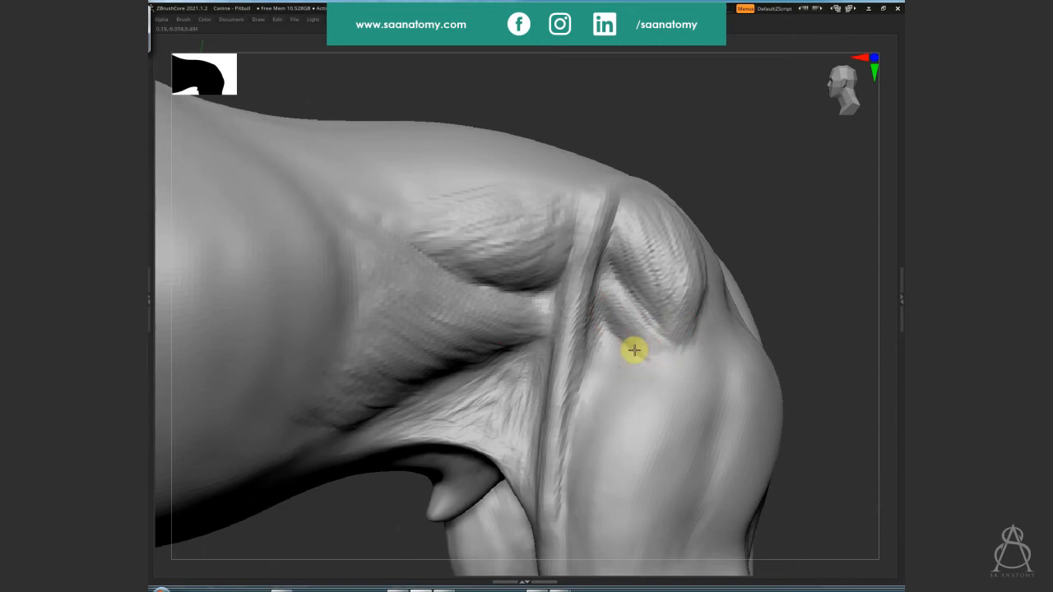
pyautogui.moveTo(815, 266)
pyautogui.mouseDown()
pyautogui.moveTo(811, 198)
pyautogui.moveTo(754, 262)
pyautogui.moveTo(764, 252)
pyautogui.moveTo(752, 244)
pyautogui.moveTo(773, 272)
pyautogui.moveTo(747, 318)
pyautogui.moveTo(696, 359)
pyautogui.moveTo(735, 337)
pyautogui.moveTo(712, 362)
pyautogui.moveTo(733, 325)
pyautogui.moveTo(700, 359)
pyautogui.moveTo(766, 280)
pyautogui.moveTo(749, 272)
pyautogui.moveTo(773, 278)
pyautogui.moveTo(700, 355)
pyautogui.mouseUp()
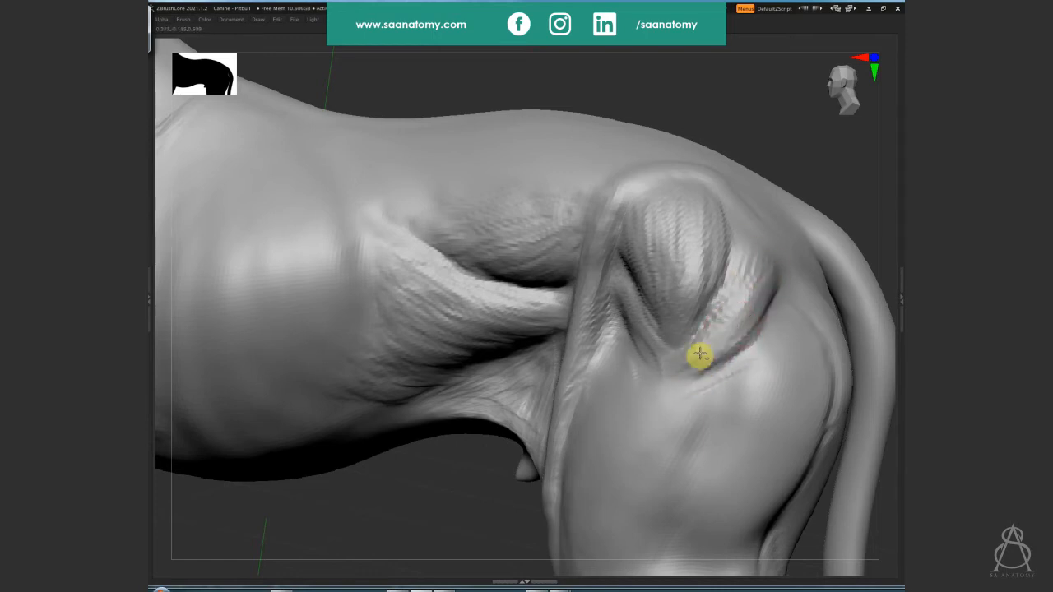
pyautogui.moveTo(814, 170)
pyautogui.mouseDown()
pyautogui.moveTo(823, 163)
pyautogui.moveTo(830, 311)
pyautogui.mouseUp()
# Carve a long groove down the outer thigh to separate the front and rear muscles, adding diagonal fibres along both sides
pyautogui.moveTo(824, 253)
pyautogui.keyDown('alt'); pyautogui.mouseDown()
pyautogui.moveTo(781, 198)
pyautogui.moveTo(700, 219)
pyautogui.moveTo(674, 340)
pyautogui.moveTo(638, 436)
pyautogui.mouseUp(); pyautogui.keyUp('alt')
pyautogui.moveTo(702, 178)
pyautogui.mouseDown()
pyautogui.moveTo(680, 221)
pyautogui.moveTo(688, 283)
pyautogui.moveTo(641, 404)
pyautogui.mouseUp()
pyautogui.moveTo(682, 220)
pyautogui.mouseDown()
pyautogui.moveTo(658, 312)
pyautogui.moveTo(665, 343)
pyautogui.moveTo(627, 419)
pyautogui.mouseUp()
pyautogui.moveTo(703, 314); pyautogui.dragTo(673, 409)
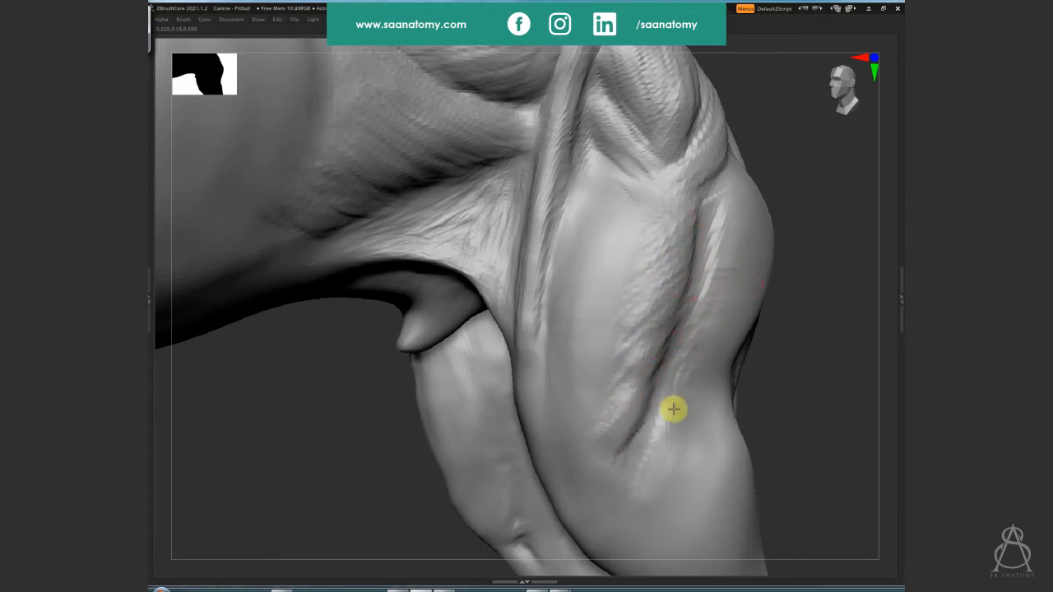
pyautogui.moveTo(703, 344)
pyautogui.mouseDown()
pyautogui.moveTo(735, 237)
pyautogui.moveTo(732, 190)
pyautogui.moveTo(715, 272)
pyautogui.moveTo(696, 214)
pyautogui.moveTo(665, 212)
pyautogui.moveTo(700, 204)
pyautogui.moveTo(633, 355)
pyautogui.moveTo(641, 375)
pyautogui.moveTo(601, 392)
pyautogui.moveTo(625, 351)
pyautogui.moveTo(661, 216)
pyautogui.moveTo(630, 193)
pyautogui.moveTo(640, 226)
pyautogui.moveTo(606, 299)
pyautogui.moveTo(641, 310)
pyautogui.moveTo(567, 421)
pyautogui.moveTo(585, 445)
pyautogui.mouseUp()
# Cover the large front thigh muscle with diagonal fibres, extend its tapered end toward the knee and soften the harsh strands
pyautogui.moveTo(805, 394); pyautogui.dragTo(619, 233)
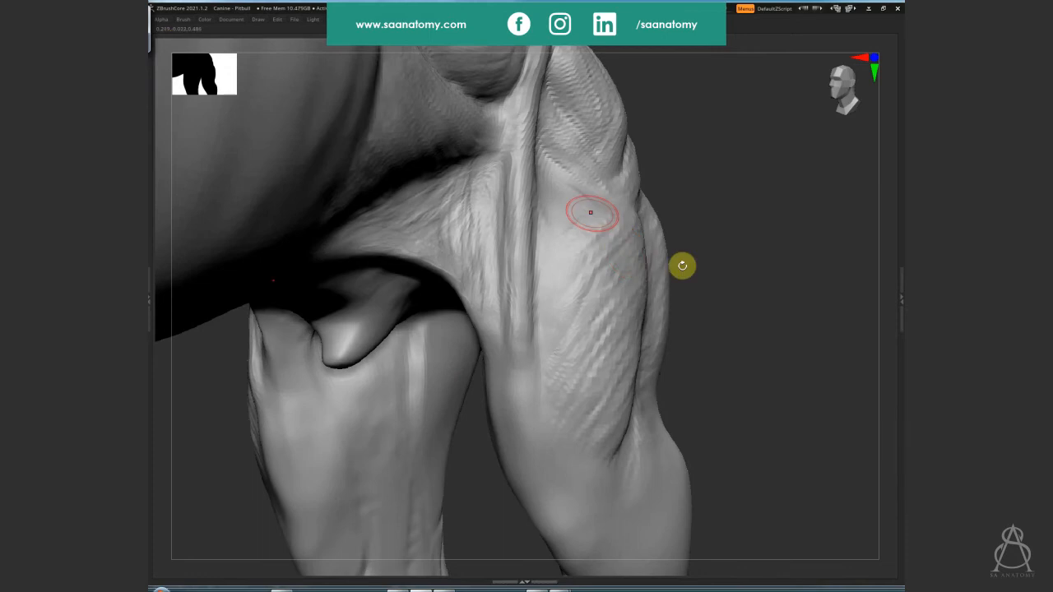
pyautogui.moveTo(682, 266)
pyautogui.mouseDown()
pyautogui.moveTo(583, 184)
pyautogui.moveTo(814, 209)
pyautogui.moveTo(575, 189)
pyautogui.moveTo(600, 202)
pyautogui.moveTo(545, 261)
pyautogui.moveTo(571, 246)
pyautogui.moveTo(584, 263)
pyautogui.moveTo(622, 273)
pyautogui.moveTo(639, 301)
pyautogui.moveTo(567, 433)
pyautogui.moveTo(527, 431)
pyautogui.moveTo(534, 452)
pyautogui.moveTo(601, 346)
pyautogui.moveTo(625, 221)
pyautogui.mouseUp()
pyautogui.hotkey('shift', 'd')
pyautogui.press('d')
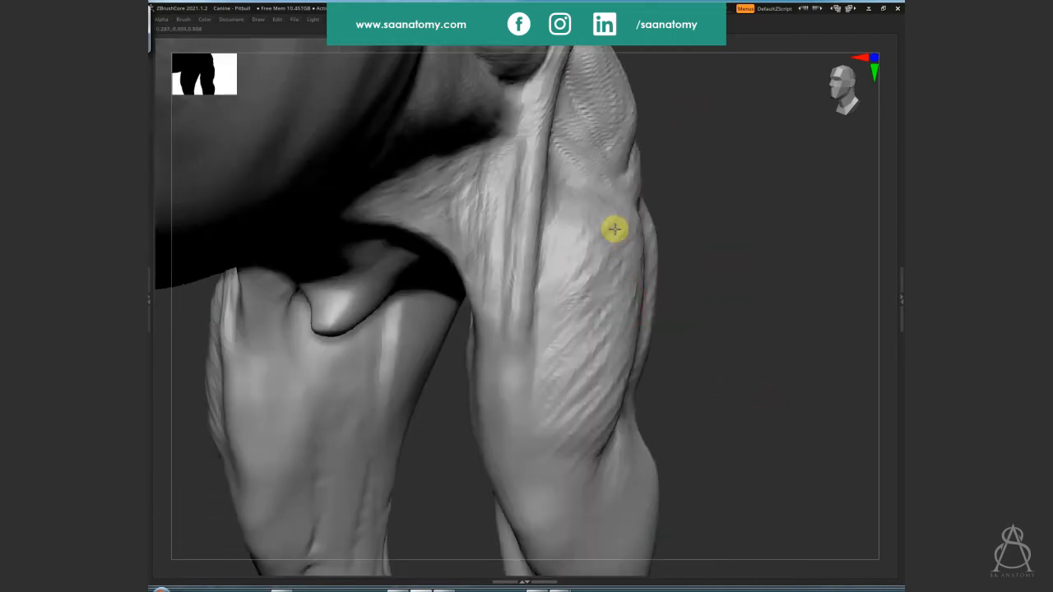
pyautogui.moveTo(585, 386)
pyautogui.keyDown('shift'); pyautogui.mouseDown()
pyautogui.moveTo(599, 418)
pyautogui.moveTo(536, 455)
pyautogui.moveTo(587, 205)
pyautogui.moveTo(619, 272)
pyautogui.mouseUp(); pyautogui.keyUp('shift')
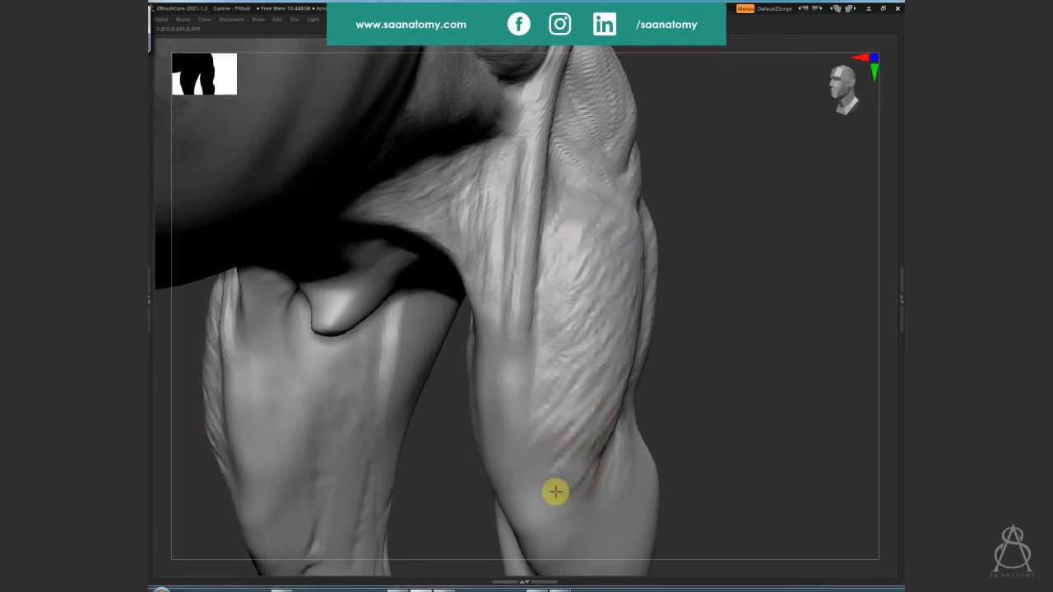
pyautogui.click(747, 420)
pyautogui.keyDown('alt'); pyautogui.moveTo(746, 420); pyautogui.dragTo(867, 208); pyautogui.keyUp('alt')
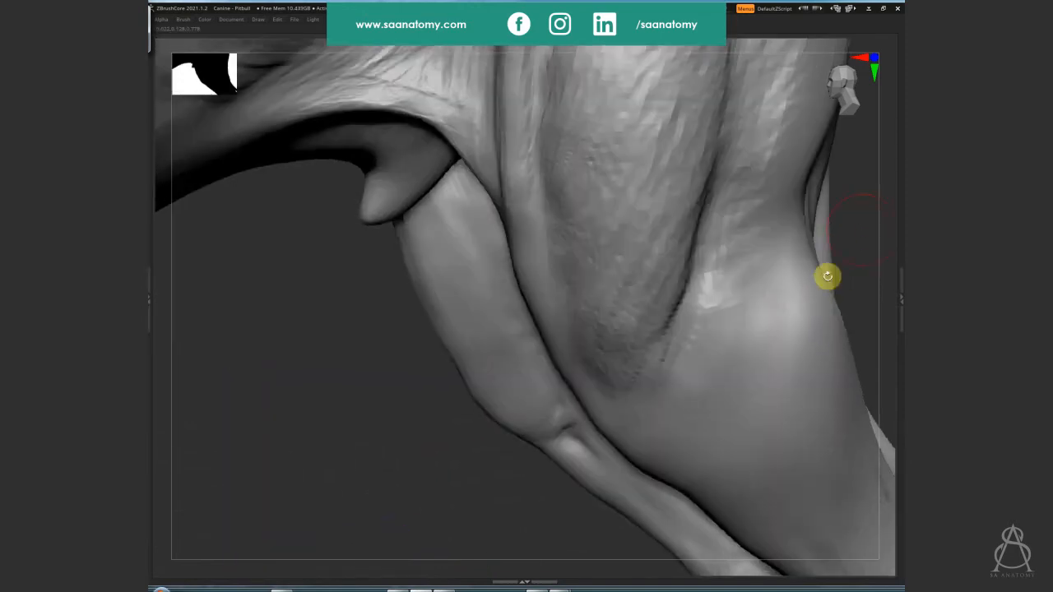
pyautogui.keyDown('alt'); pyautogui.moveTo(827, 277); pyautogui.dragTo(597, 235); pyautogui.keyUp('alt')
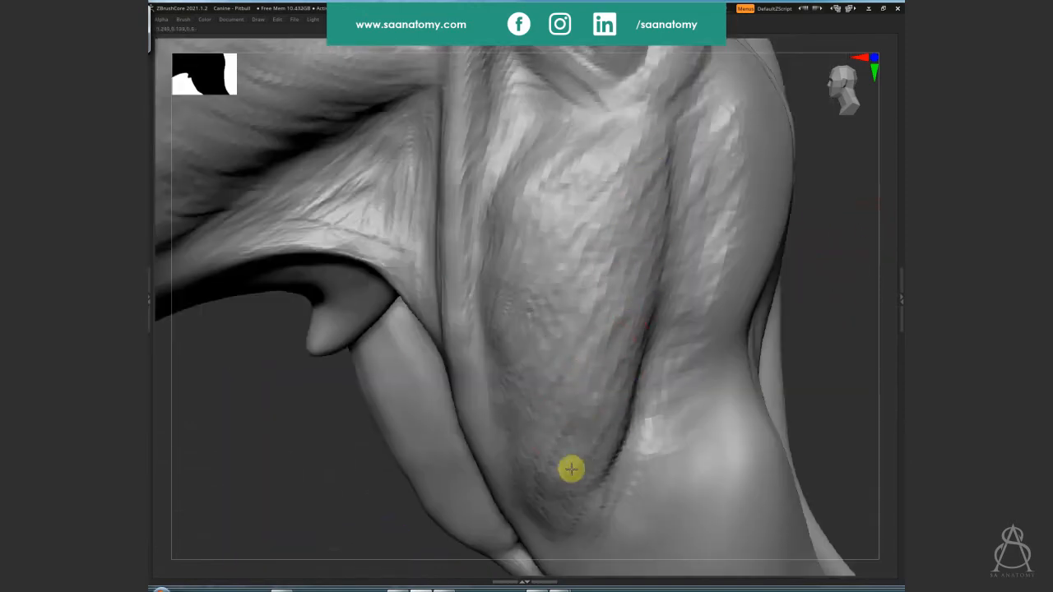
pyautogui.moveTo(568, 179)
pyautogui.keyDown('shift'); pyautogui.mouseDown()
pyautogui.moveTo(534, 172)
pyautogui.moveTo(543, 164)
pyautogui.moveTo(521, 217)
pyautogui.moveTo(633, 315)
pyautogui.moveTo(507, 206)
pyautogui.moveTo(548, 173)
pyautogui.moveTo(626, 203)
pyautogui.mouseUp(); pyautogui.keyUp('shift')
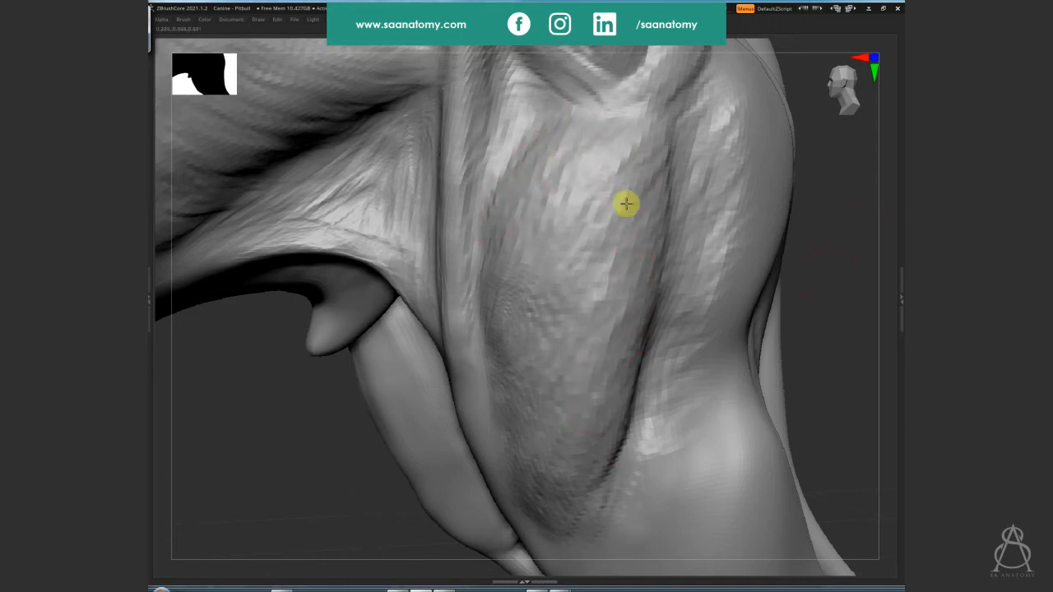
# Save the project over the existing file
pyautogui.keyDown('alt'); pyautogui.moveTo(710, 414); pyautogui.dragTo(707, 387); pyautogui.keyUp('alt')
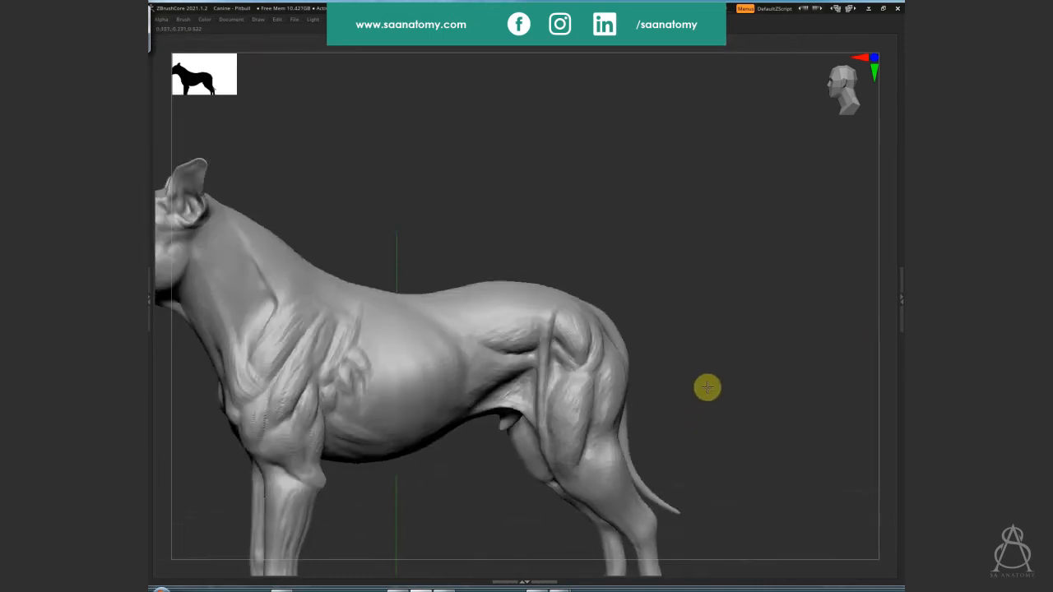
pyautogui.hotkey('ctrl', 's')
pyautogui.press('Return')
pyautogui.press('y')
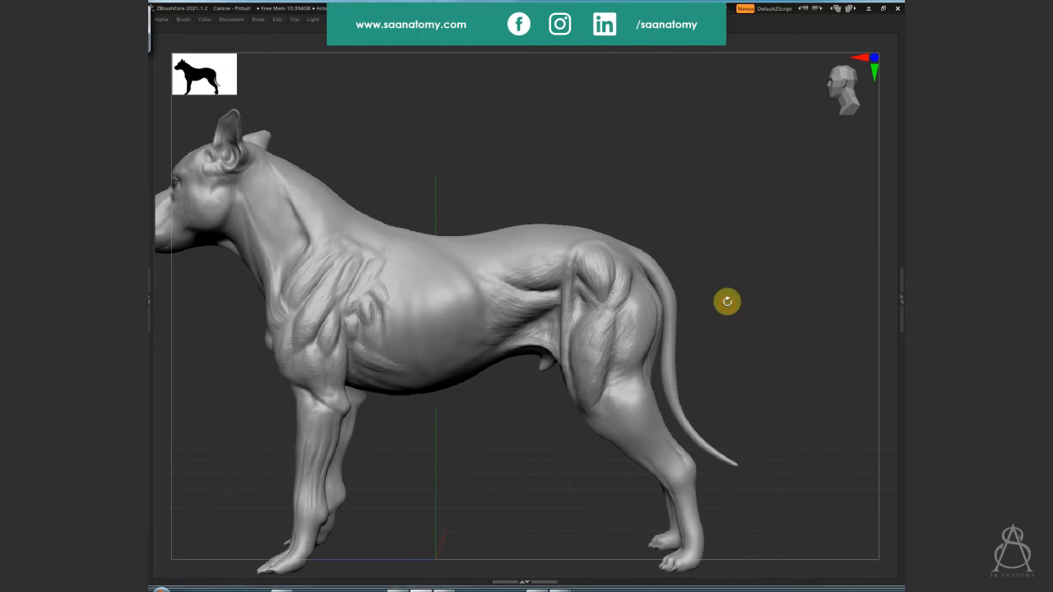
# Adjust the brush size and carve short diagonal fibres and creases into the upper part of the rear thigh muscle
pyautogui.moveTo(677, 258); pyautogui.dragTo(749, 337)
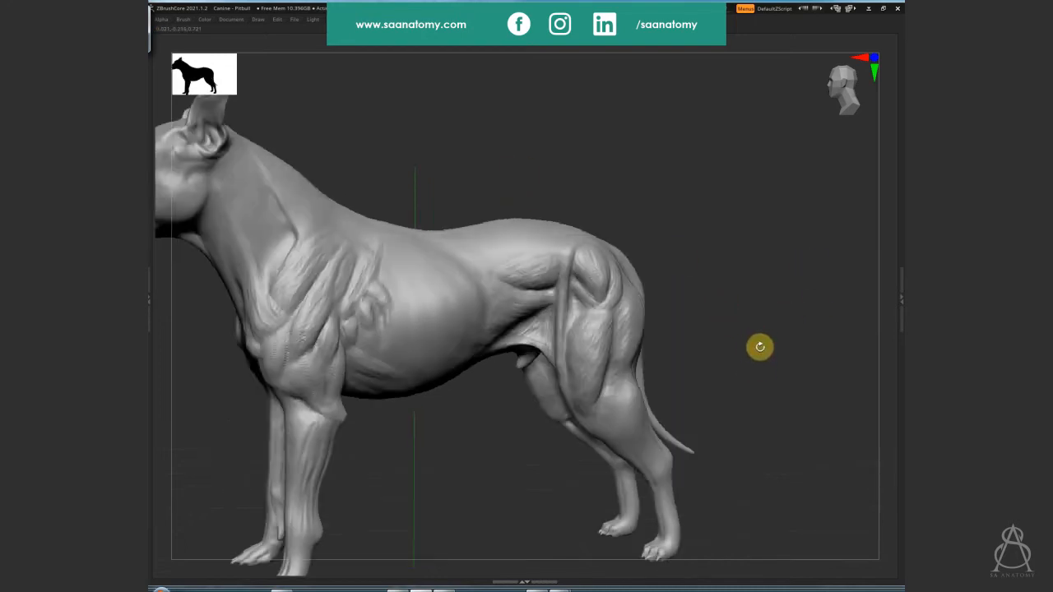
pyautogui.moveTo(651, 201); pyautogui.dragTo(763, 282)
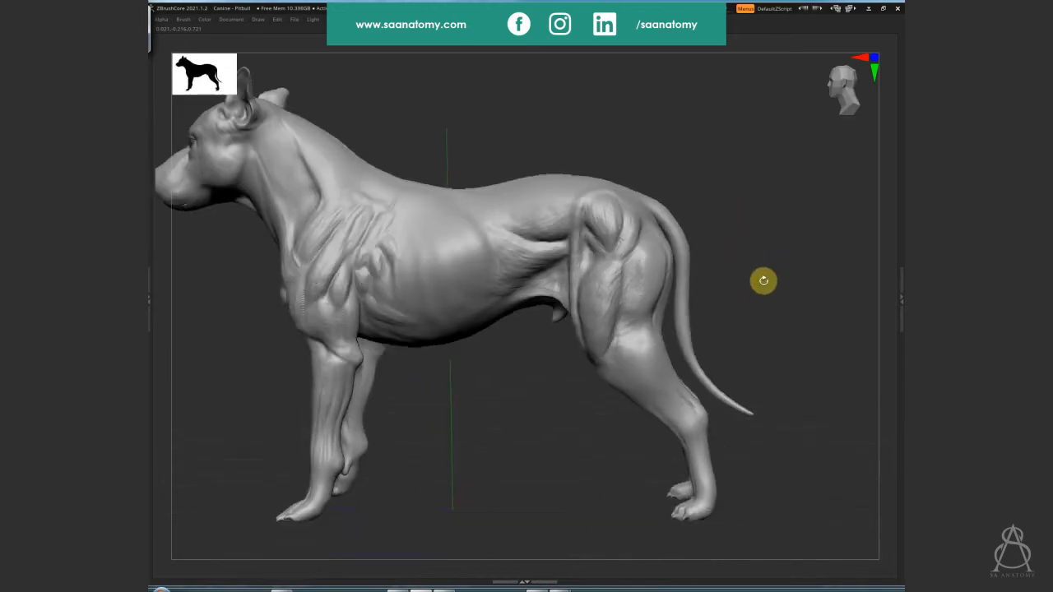
pyautogui.keyDown('ctrl'); pyautogui.moveTo(779, 281); pyautogui.dragTo(718, 277, button='right'); pyautogui.keyUp('ctrl')
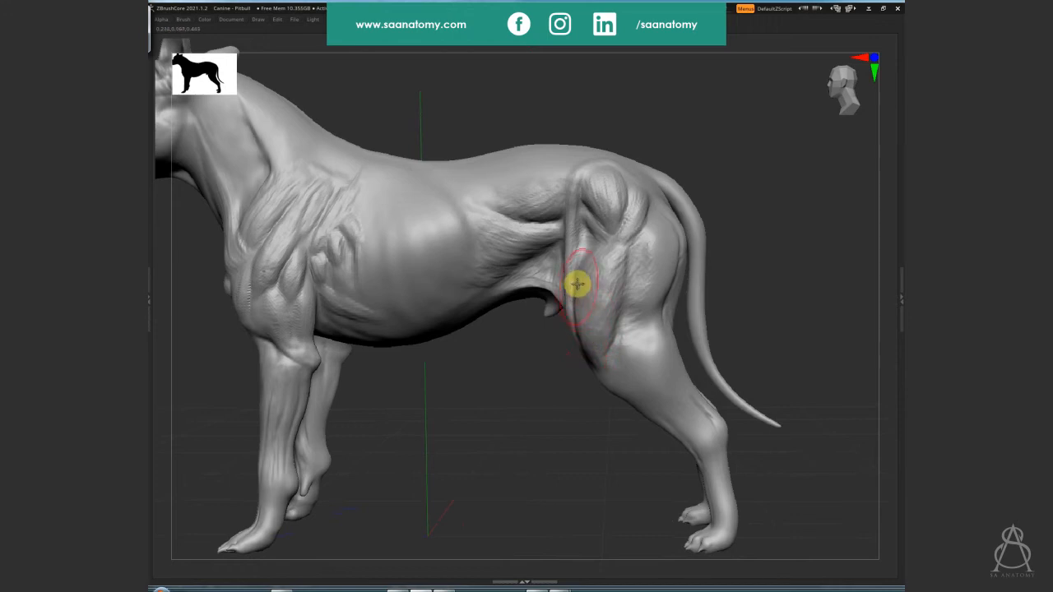
pyautogui.keyDown('ctrl'); pyautogui.moveTo(774, 235); pyautogui.dragTo(740, 306, button='right'); pyautogui.keyUp('ctrl')
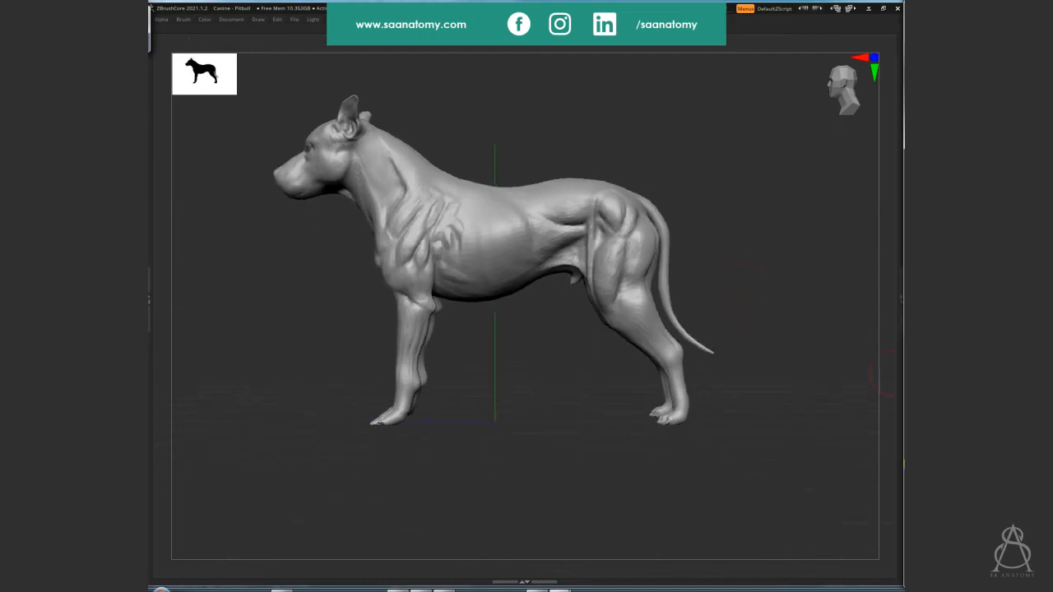
pyautogui.moveTo(724, 249)
pyautogui.mouseDown(button='right')
pyautogui.moveTo(721, 238)
pyautogui.moveTo(718, 358)
pyautogui.mouseUp(button='right')
pyautogui.keyDown('alt'); pyautogui.moveTo(644, 255); pyautogui.dragTo(578, 245, button='right'); pyautogui.keyUp('alt')
pyautogui.press('s')
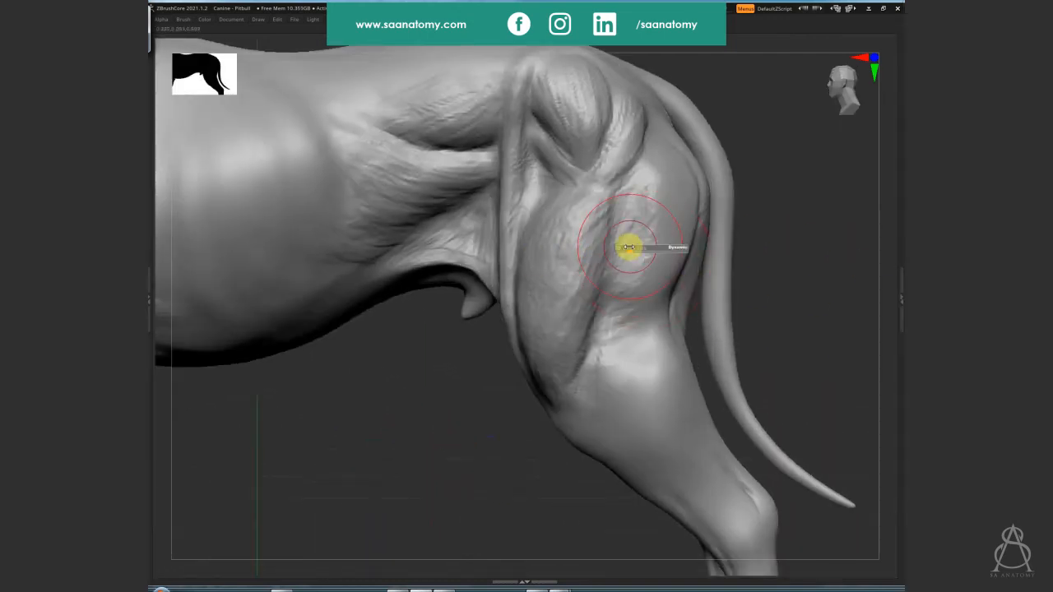
pyautogui.moveTo(630, 247); pyautogui.dragTo(609, 247)
pyautogui.moveTo(646, 209)
pyautogui.mouseDown()
pyautogui.moveTo(642, 189)
pyautogui.moveTo(661, 219)
pyautogui.moveTo(638, 178)
pyautogui.mouseUp()
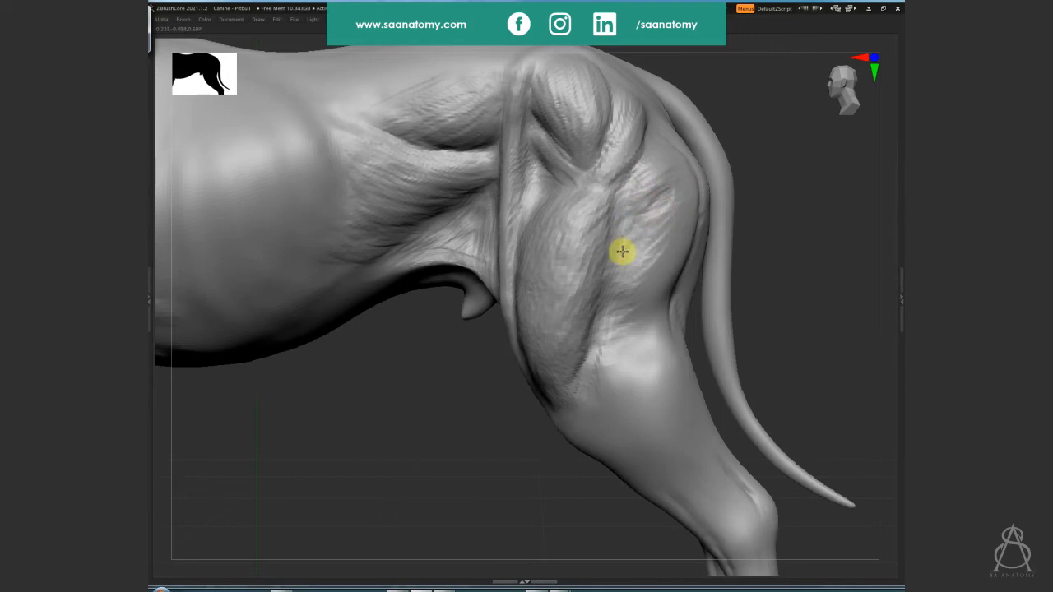
# Groove the lower and rear edges of the rear thigh muscle and add fanned strands where it meets the upper calf
pyautogui.moveTo(623, 251)
pyautogui.mouseDown()
pyautogui.moveTo(672, 206)
pyautogui.moveTo(670, 225)
pyautogui.moveTo(641, 228)
pyautogui.moveTo(648, 261)
pyautogui.moveTo(641, 254)
pyautogui.moveTo(663, 241)
pyautogui.moveTo(644, 272)
pyautogui.moveTo(667, 240)
pyautogui.moveTo(607, 338)
pyautogui.moveTo(633, 381)
pyautogui.moveTo(658, 336)
pyautogui.moveTo(628, 397)
pyautogui.moveTo(663, 404)
pyautogui.moveTo(625, 357)
pyautogui.moveTo(612, 361)
pyautogui.moveTo(665, 216)
pyautogui.moveTo(684, 205)
pyautogui.moveTo(637, 233)
pyautogui.moveTo(595, 350)
pyautogui.mouseUp()
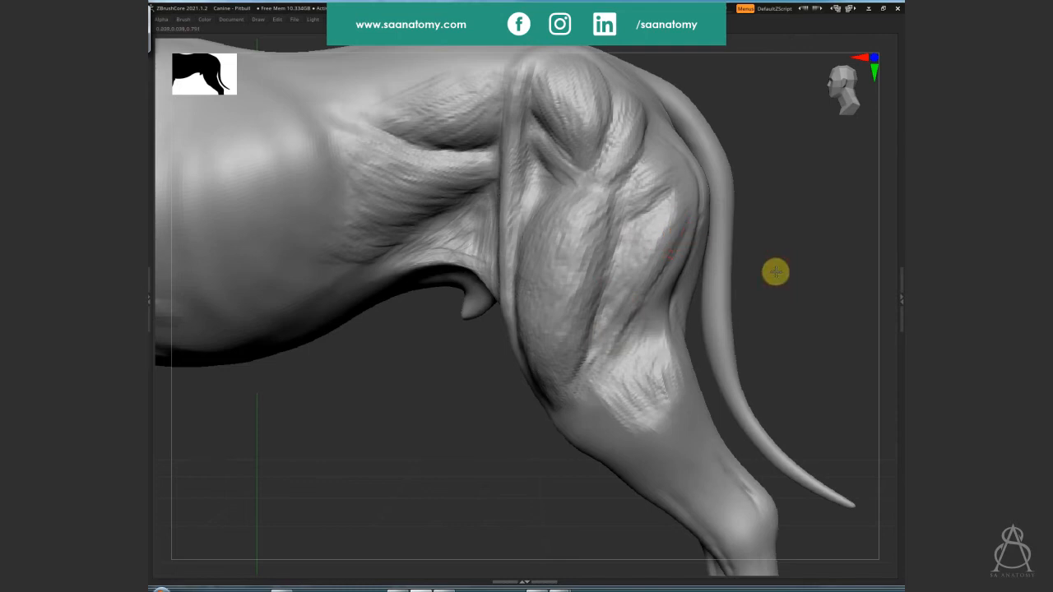
pyautogui.moveTo(776, 272)
pyautogui.mouseDown()
pyautogui.moveTo(686, 197)
pyautogui.moveTo(660, 242)
pyautogui.mouseUp()
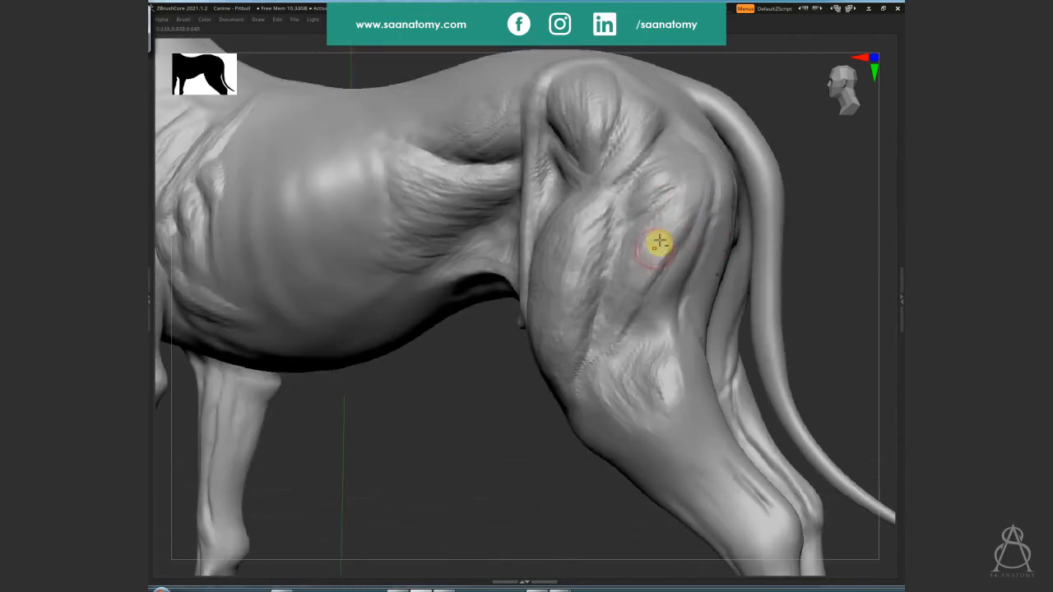
pyautogui.moveTo(779, 268); pyautogui.dragTo(756, 300)
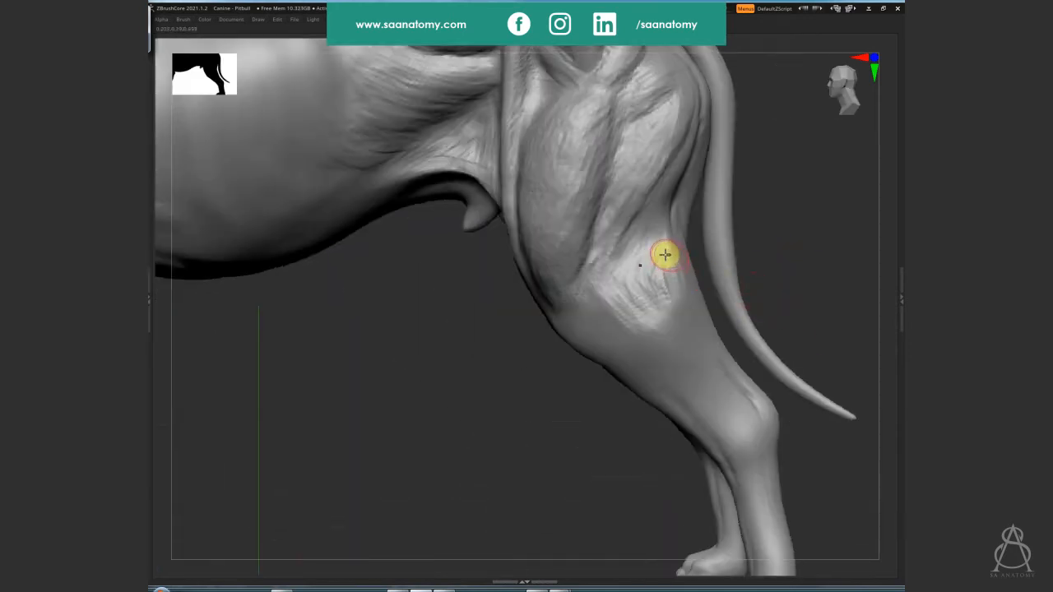
# Sculpt the hind knee with a rounded bony bump, a hollow beneath it and a sharper kneecap along the front contour
pyautogui.moveTo(544, 375); pyautogui.dragTo(618, 292)
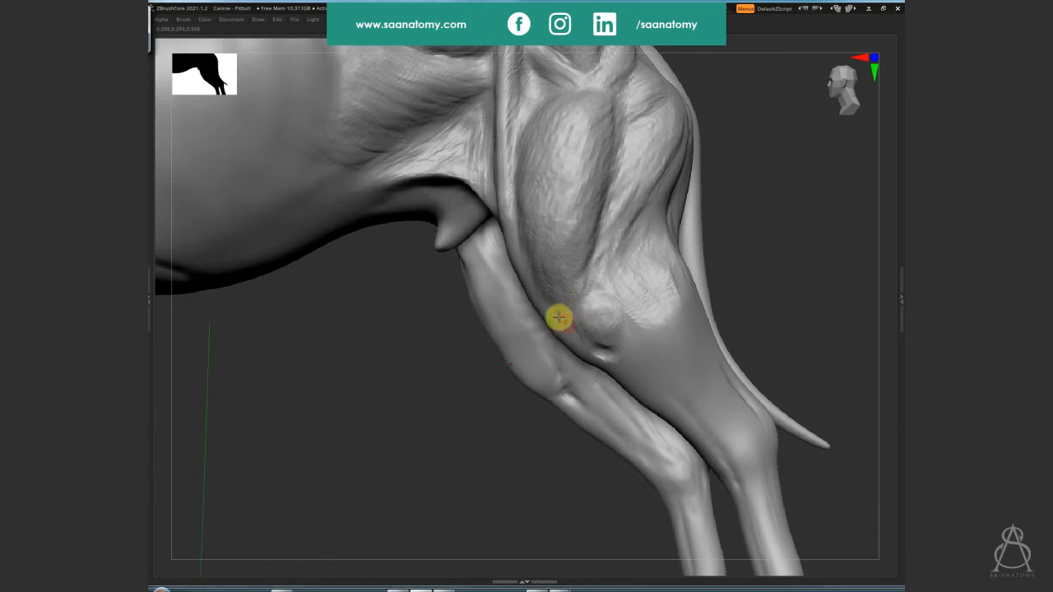
pyautogui.moveTo(559, 318)
pyautogui.mouseDown()
pyautogui.moveTo(783, 231)
pyautogui.moveTo(561, 334)
pyautogui.mouseUp()
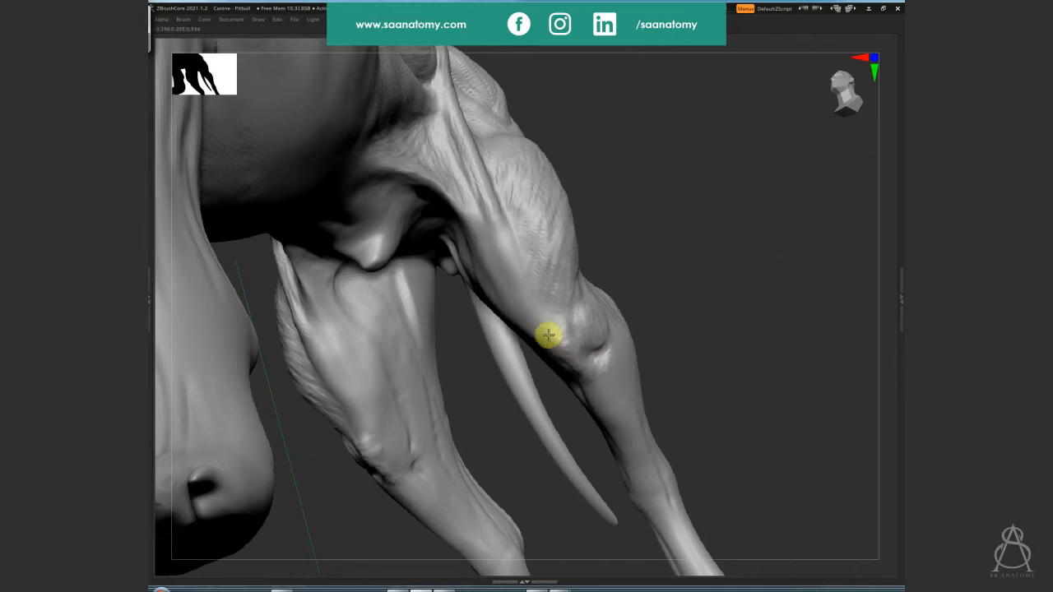
pyautogui.moveTo(564, 349)
pyautogui.mouseDown()
pyautogui.moveTo(674, 346)
pyautogui.moveTo(572, 355)
pyautogui.mouseUp()
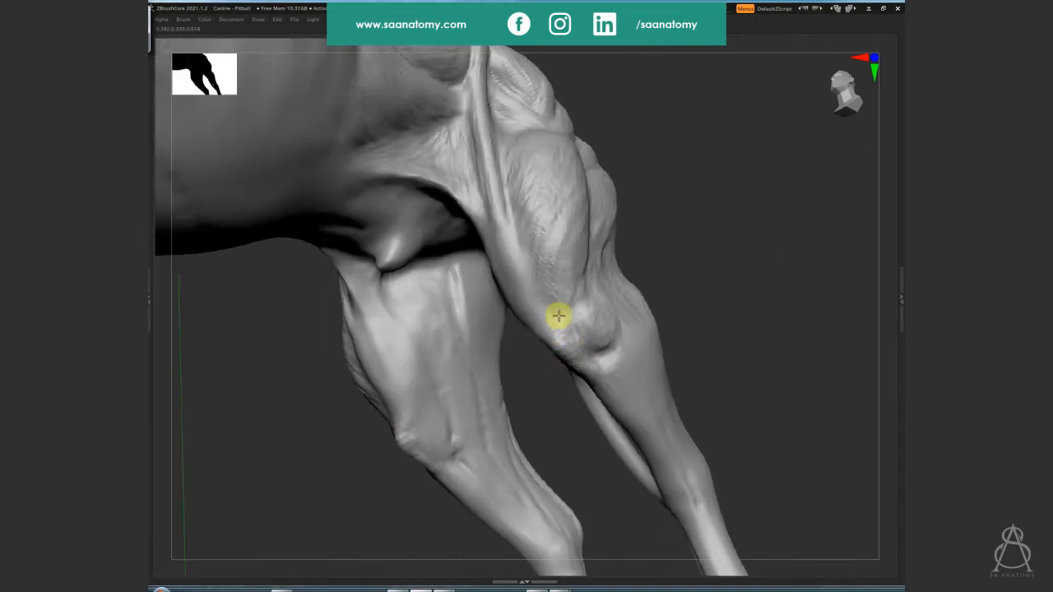
pyautogui.moveTo(559, 316); pyautogui.dragTo(696, 319)
pyautogui.moveTo(612, 335); pyautogui.dragTo(617, 369)
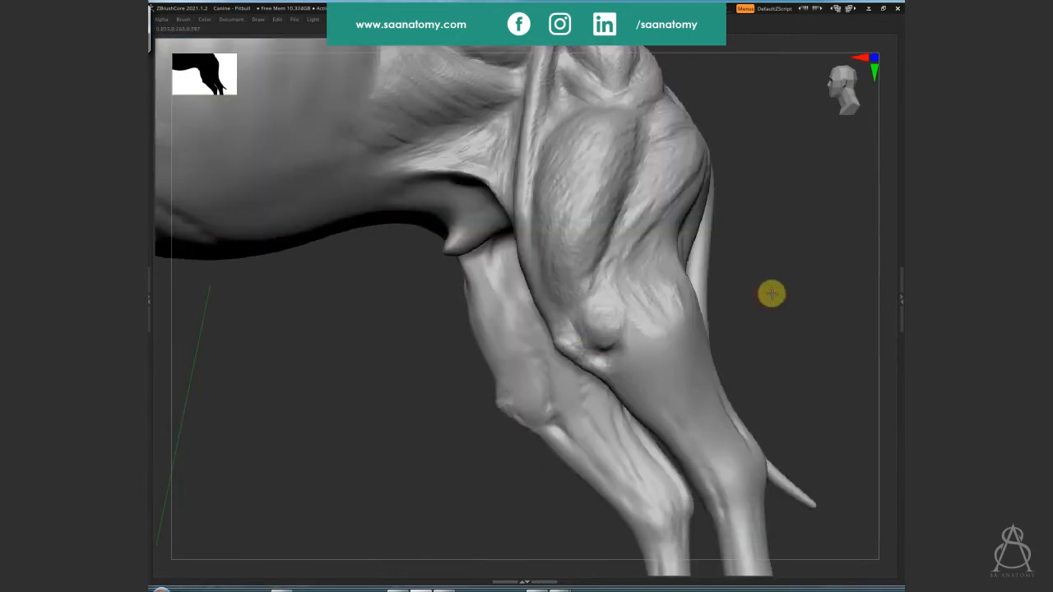
pyautogui.moveTo(768, 294); pyautogui.dragTo(775, 317)
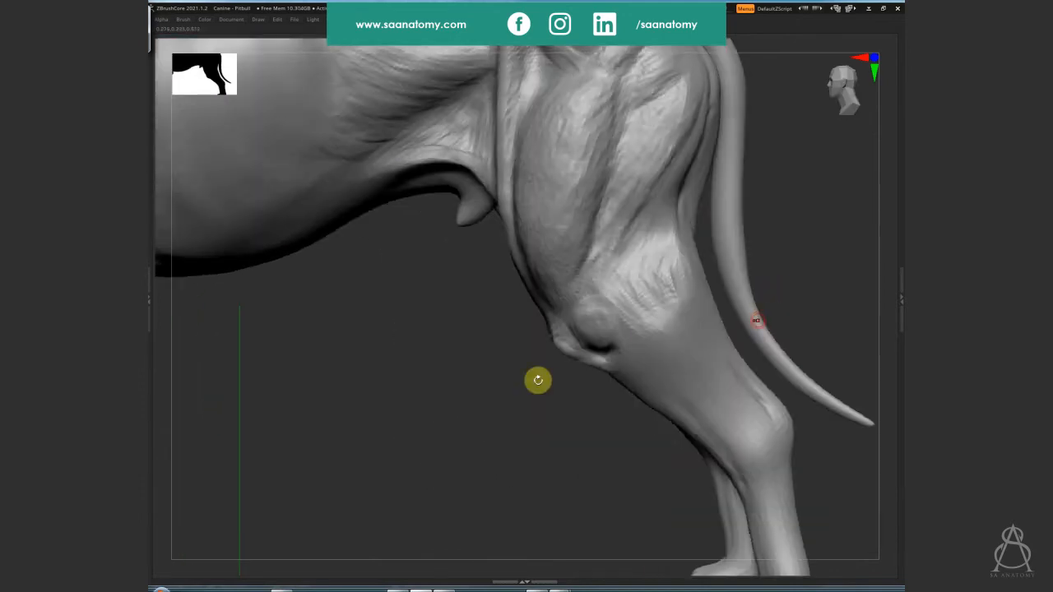
# Refine the surface fibres on the front thigh muscle and the edge where it meets the rear thigh above the knee
pyautogui.moveTo(531, 404); pyautogui.dragTo(603, 370)
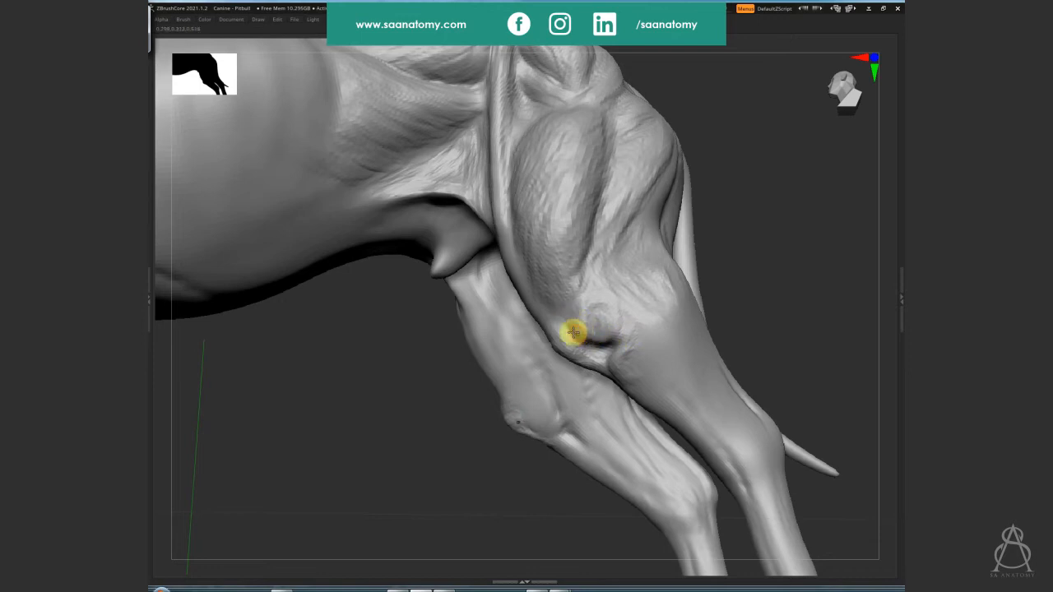
pyautogui.moveTo(684, 307); pyautogui.dragTo(733, 315, button='right')
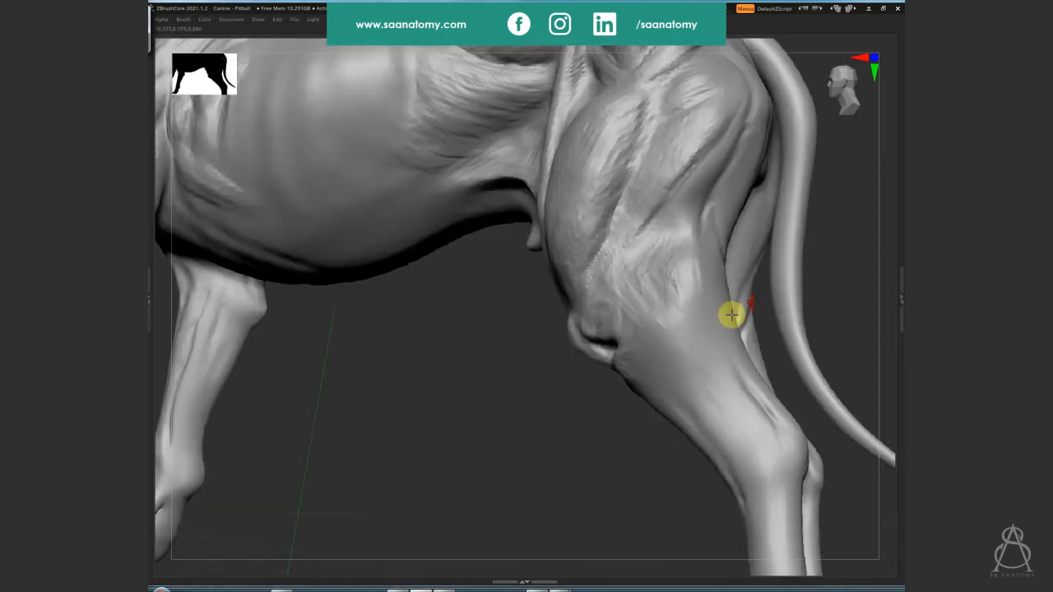
pyautogui.moveTo(553, 484); pyautogui.dragTo(589, 353, button='right')
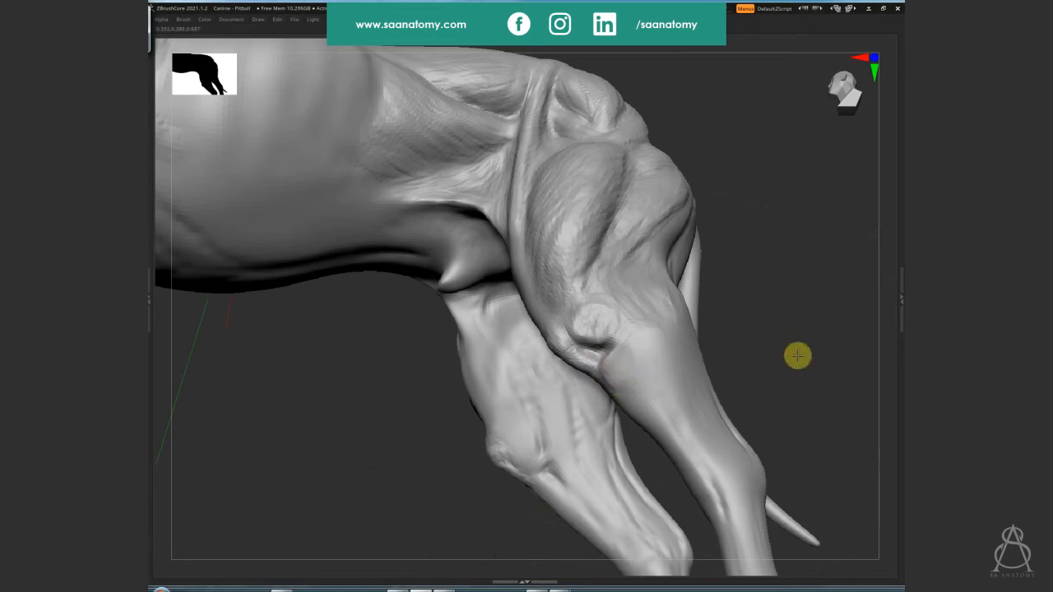
pyautogui.moveTo(797, 355); pyautogui.dragTo(756, 282, button='right')
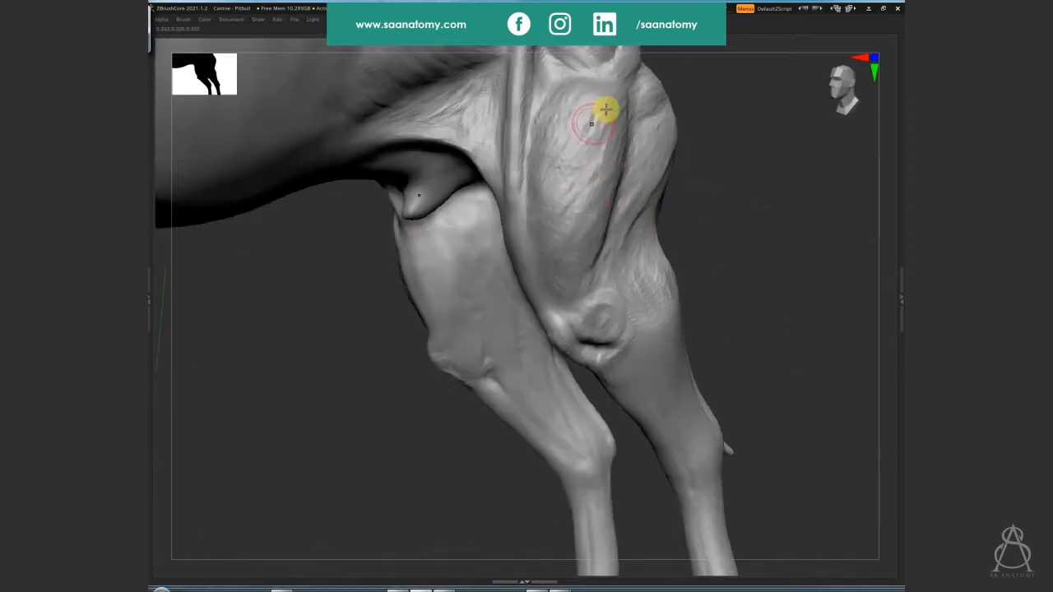
pyautogui.moveTo(593, 248)
pyautogui.mouseDown()
pyautogui.moveTo(607, 124)
pyautogui.moveTo(581, 178)
pyautogui.moveTo(609, 164)
pyautogui.moveTo(579, 258)
pyautogui.mouseUp()
pyautogui.moveTo(757, 289); pyautogui.dragTo(808, 234, button='right')
pyautogui.moveTo(646, 197); pyautogui.dragTo(668, 169)
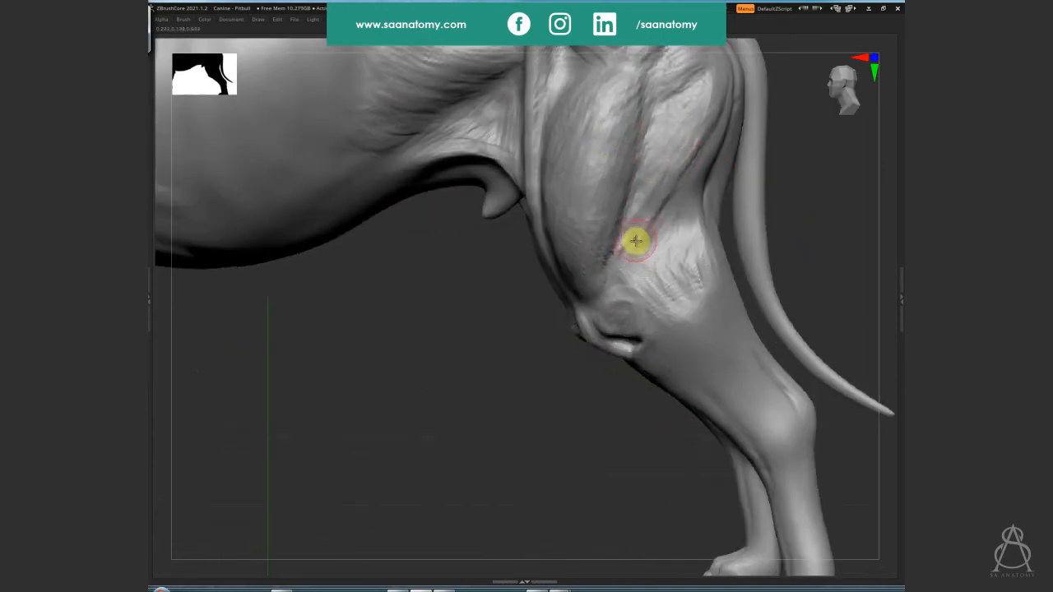
# Rework the transition between the rear thigh muscle and upper calf at a lower subdivision level
pyautogui.press('f')
pyautogui.moveTo(557, 395); pyautogui.dragTo(589, 260, button='right')
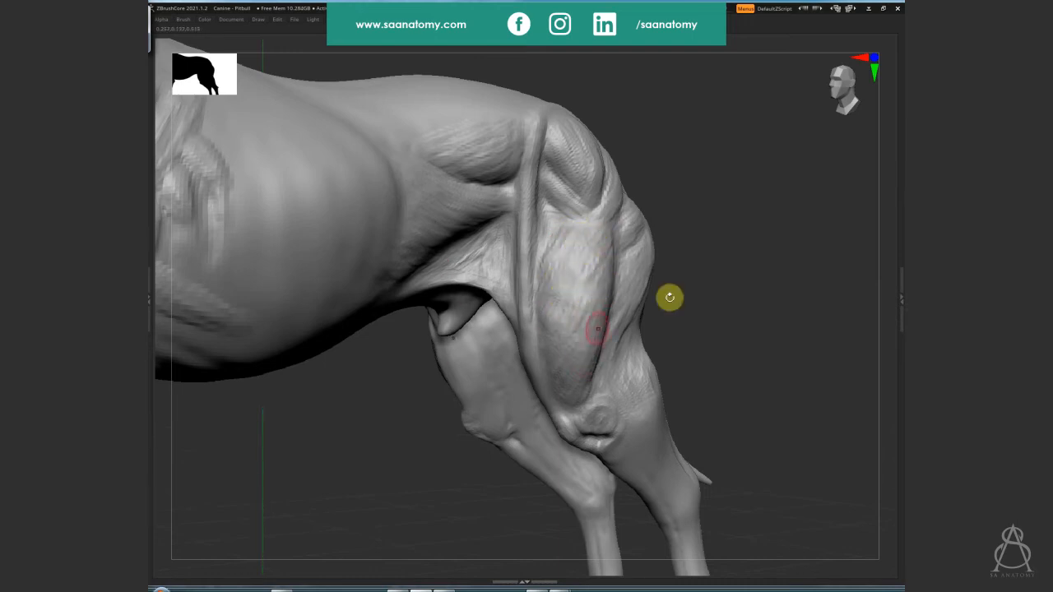
pyautogui.moveTo(670, 297); pyautogui.dragTo(729, 288, button='right')
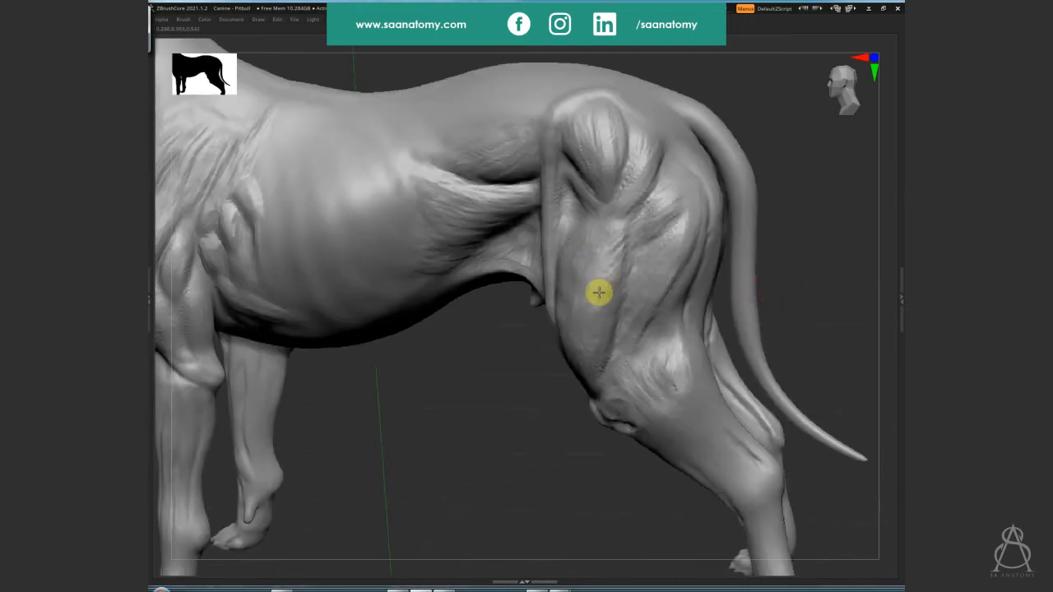
pyautogui.moveTo(833, 229); pyautogui.dragTo(472, 444, button='right')
pyautogui.moveTo(636, 432); pyautogui.dragTo(534, 461, button='right')
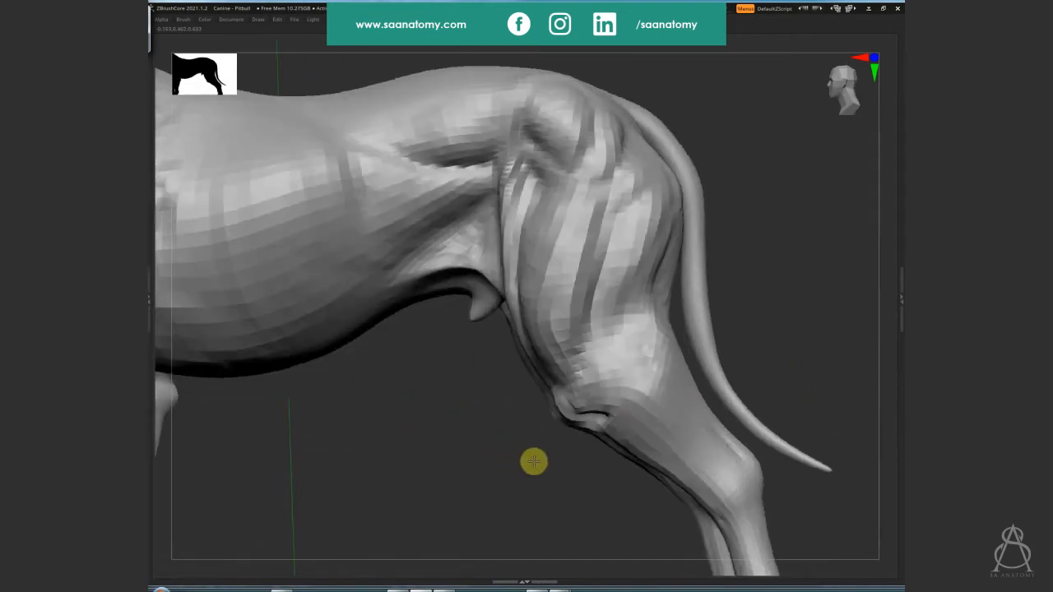
pyautogui.moveTo(644, 422); pyautogui.dragTo(635, 277, button='right')
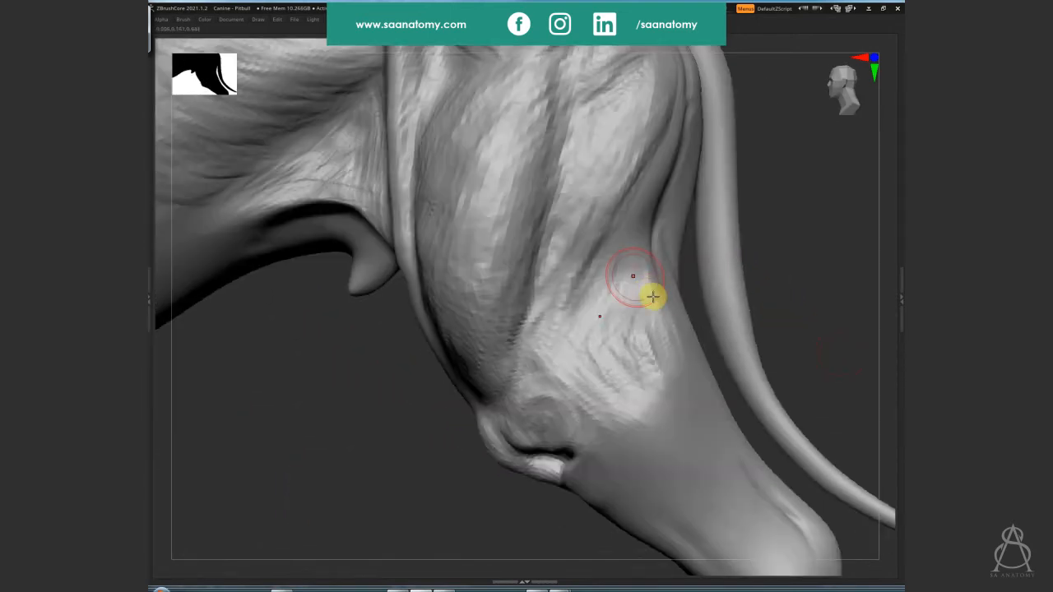
pyautogui.moveTo(806, 293); pyautogui.dragTo(813, 291, button='right')
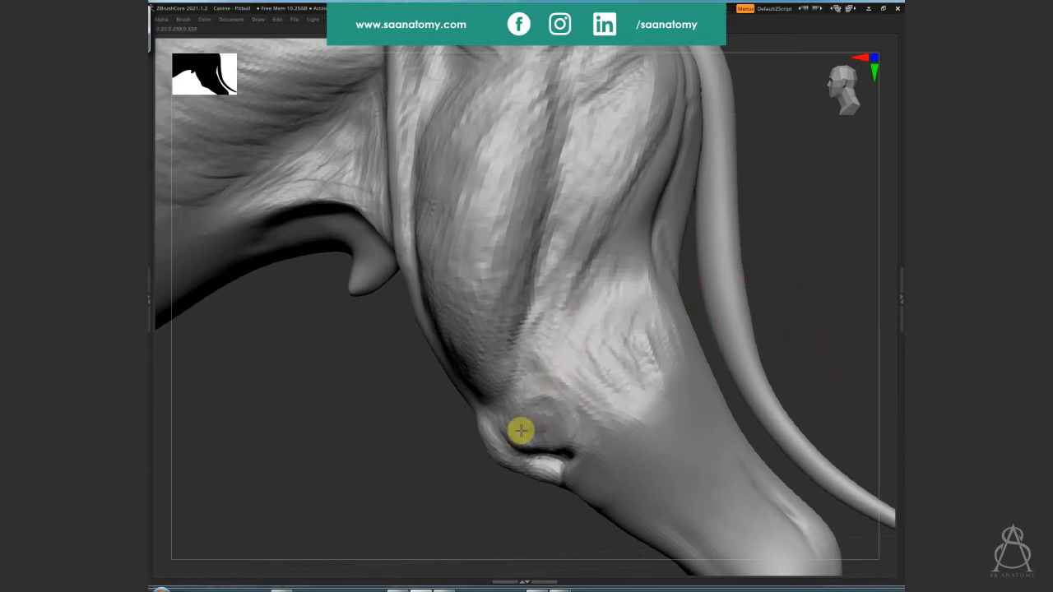
pyautogui.hotkey('shift', 'd')
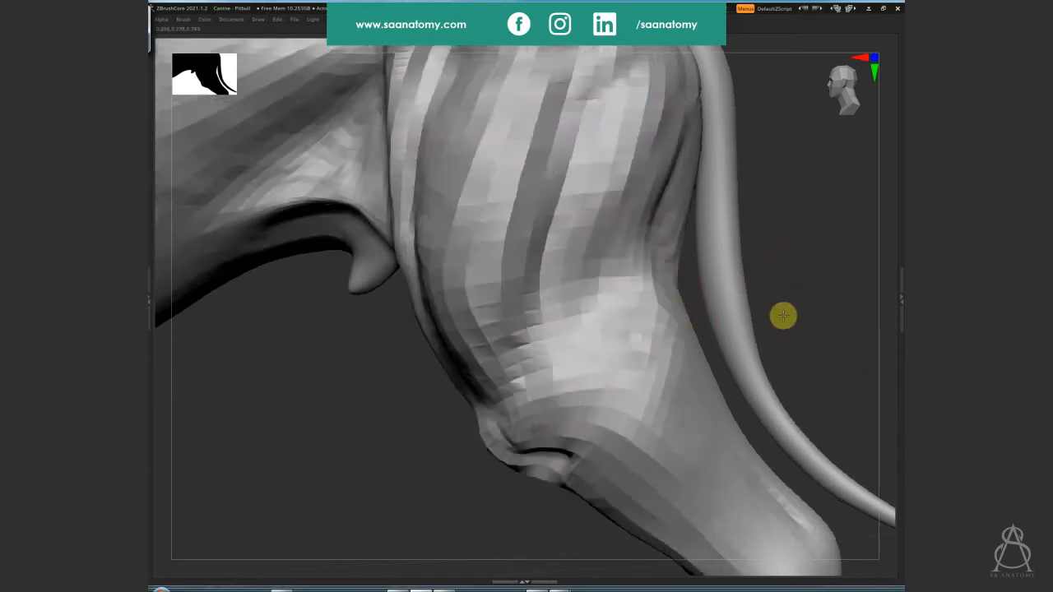
pyautogui.moveTo(783, 316); pyautogui.dragTo(675, 292)
pyautogui.moveTo(663, 318); pyautogui.dragTo(576, 450, button='right')
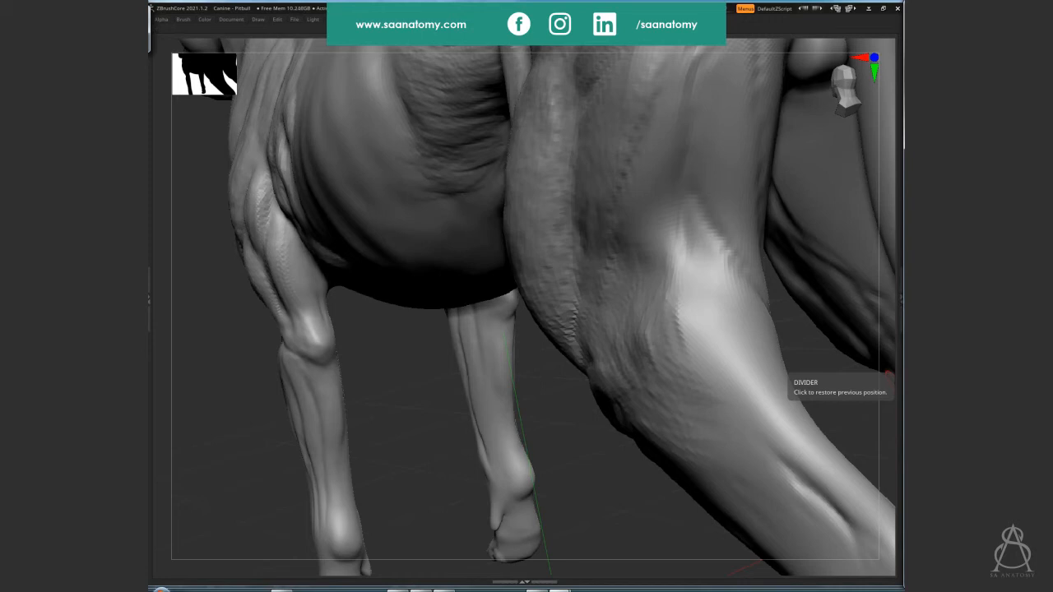
# Sharpen the crease at the back of the hind leg where the rear thigh muscle overlaps the calf
pyautogui.moveTo(847, 386); pyautogui.dragTo(832, 266)
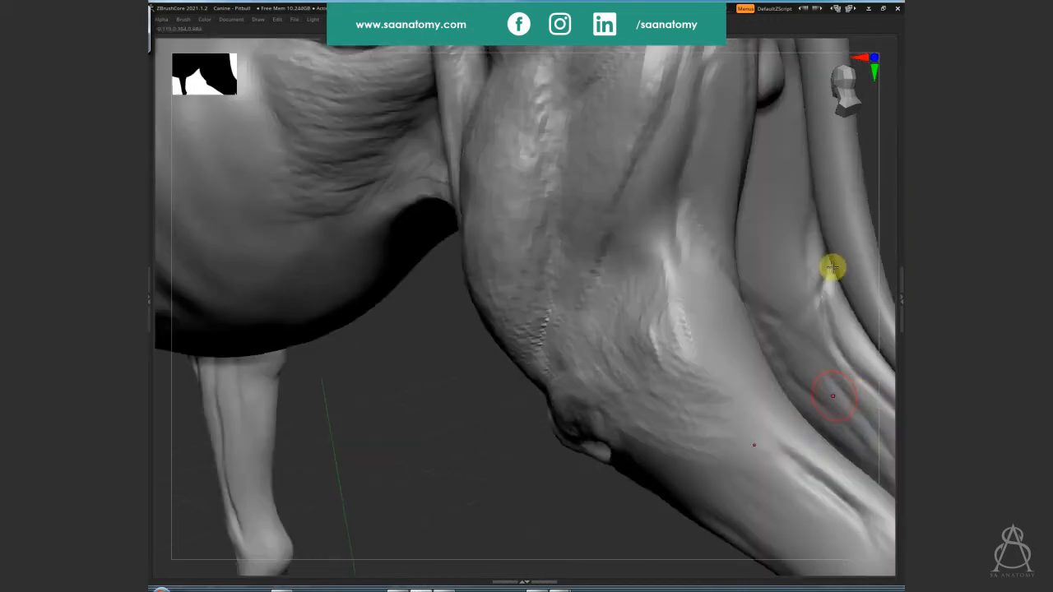
pyautogui.moveTo(422, 469); pyautogui.dragTo(274, 442)
pyautogui.moveTo(650, 221); pyautogui.dragTo(607, 254)
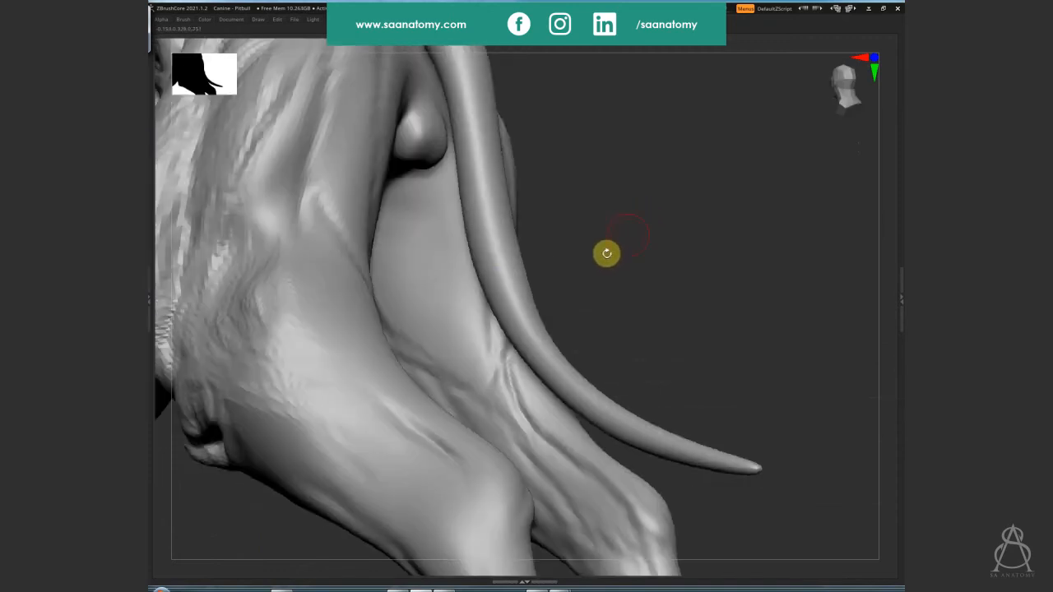
pyautogui.moveTo(536, 238); pyautogui.dragTo(829, 348)
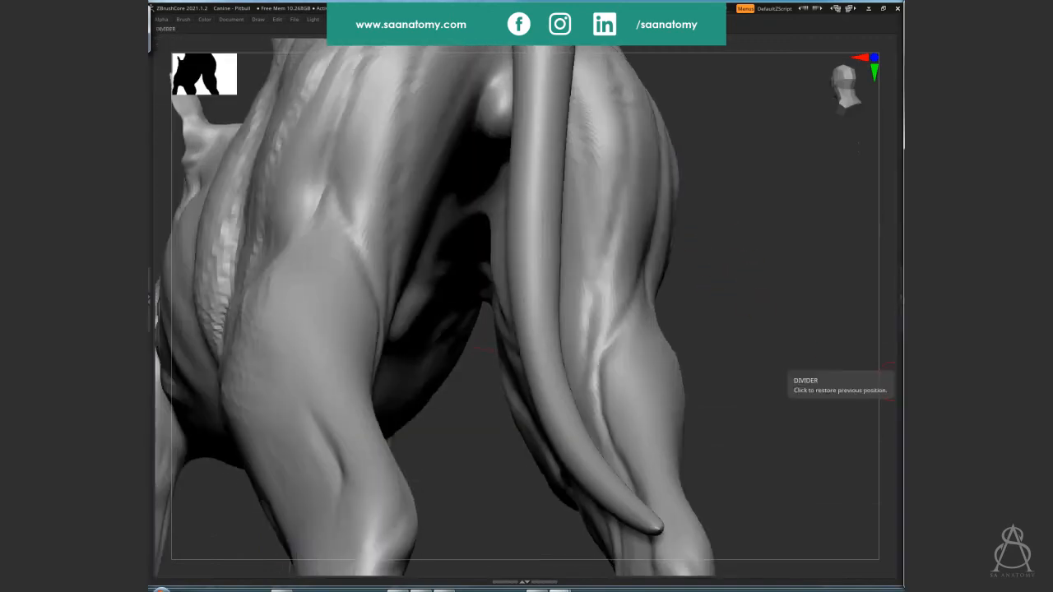
# Deepen the diagonal groove beneath the rear hip muscle and add fibre strokes behind the ridge above the hip
pyautogui.moveTo(759, 323); pyautogui.dragTo(558, 188)
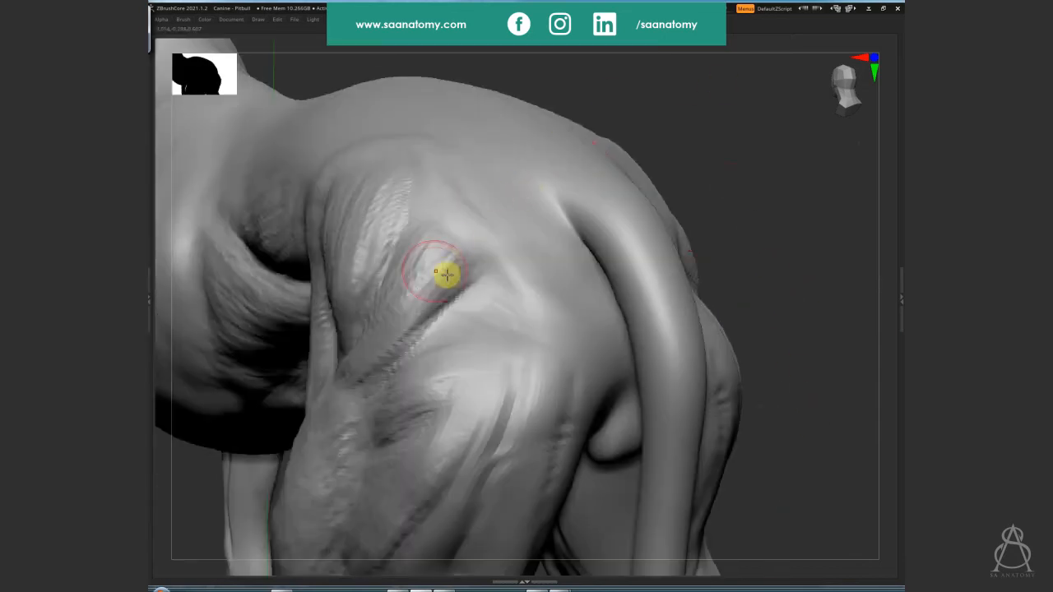
pyautogui.moveTo(446, 275)
pyautogui.mouseDown()
pyautogui.moveTo(418, 249)
pyautogui.moveTo(434, 266)
pyautogui.moveTo(358, 351)
pyautogui.mouseUp()
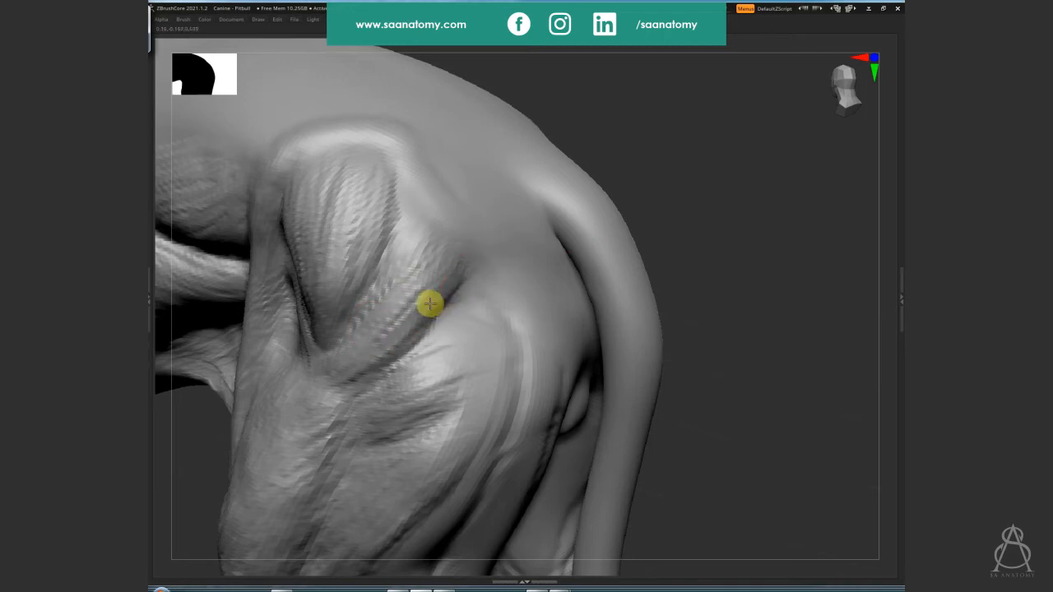
pyautogui.hotkey('shift', 'd')
pyautogui.press('d')
pyautogui.moveTo(664, 287)
pyautogui.mouseDown()
pyautogui.moveTo(387, 355)
pyautogui.moveTo(382, 298)
pyautogui.moveTo(433, 341)
pyautogui.moveTo(445, 323)
pyautogui.mouseUp()
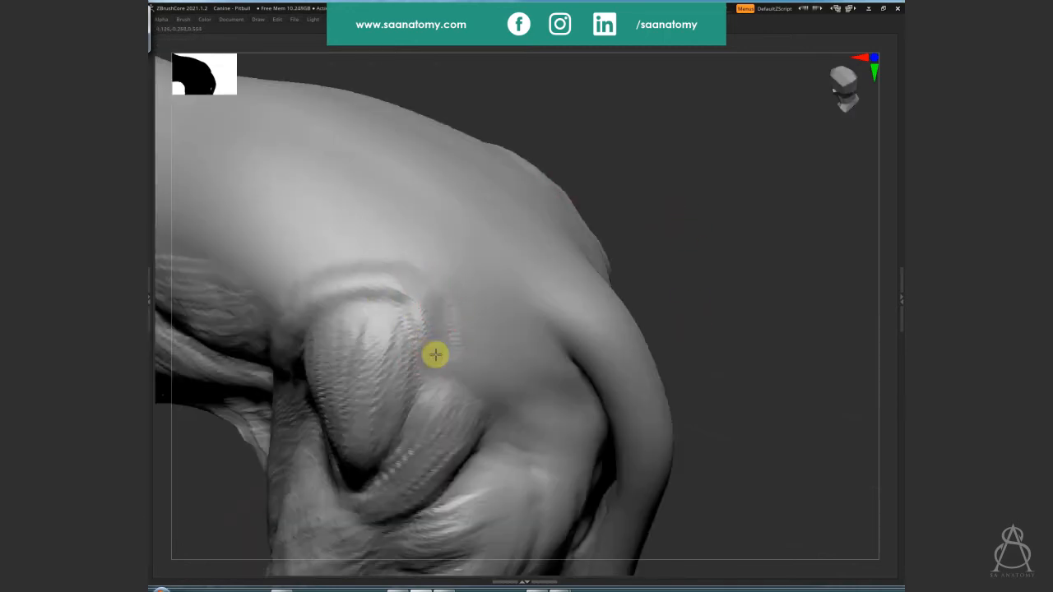
pyautogui.moveTo(515, 338); pyautogui.dragTo(700, 336)
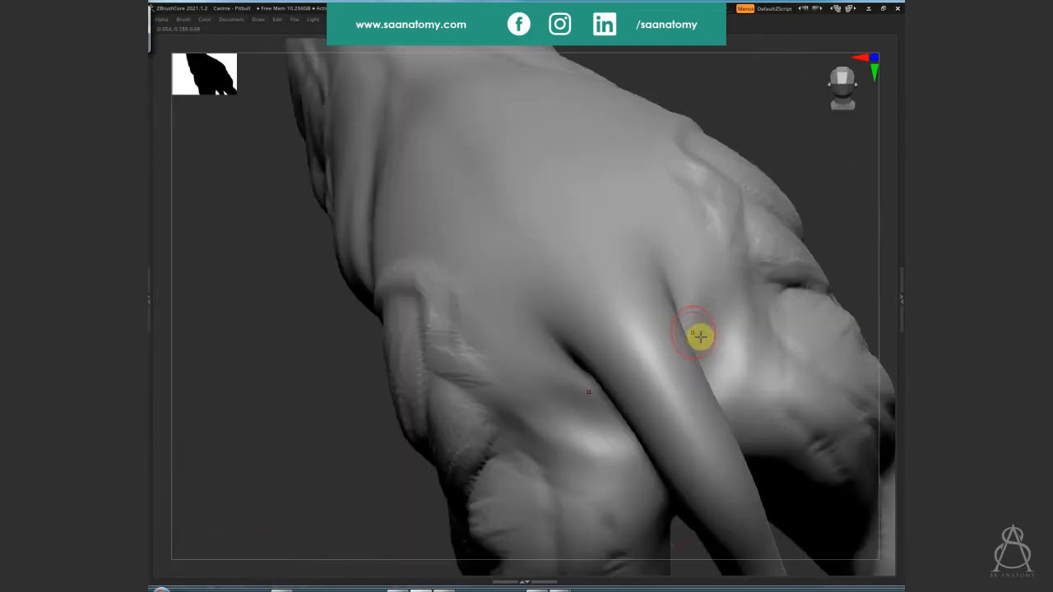
# Extend and sharpen the groove between the rear hip muscle and the thigh up around the muscle's rear edge
pyautogui.moveTo(625, 301); pyautogui.dragTo(578, 381, button='right')
pyautogui.moveTo(585, 418); pyautogui.dragTo(481, 466, button='right')
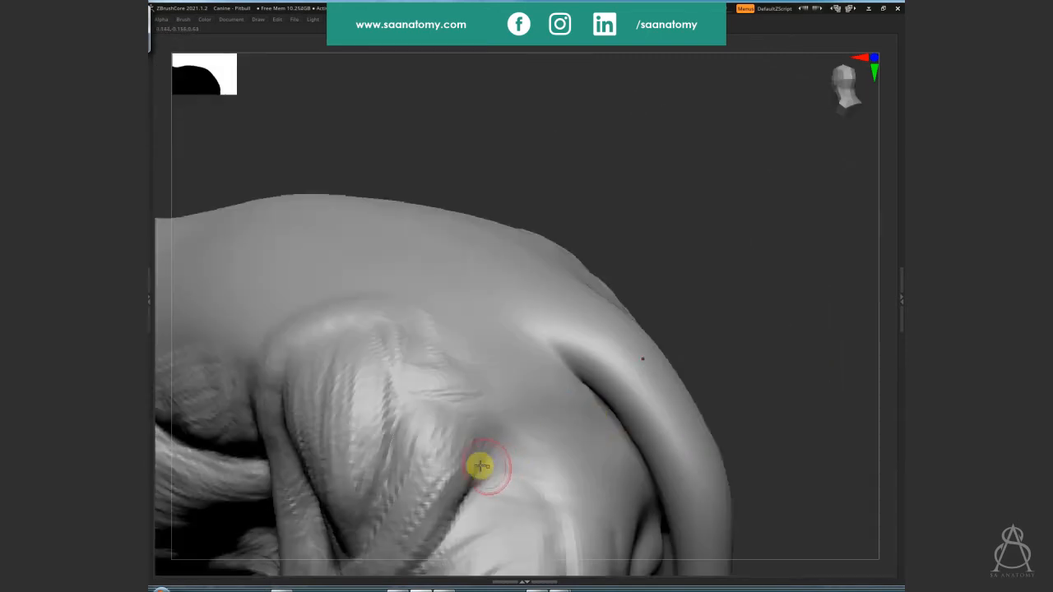
pyautogui.press('s')
pyautogui.moveTo(505, 421); pyautogui.dragTo(496, 423)
pyautogui.moveTo(482, 461); pyautogui.dragTo(464, 497)
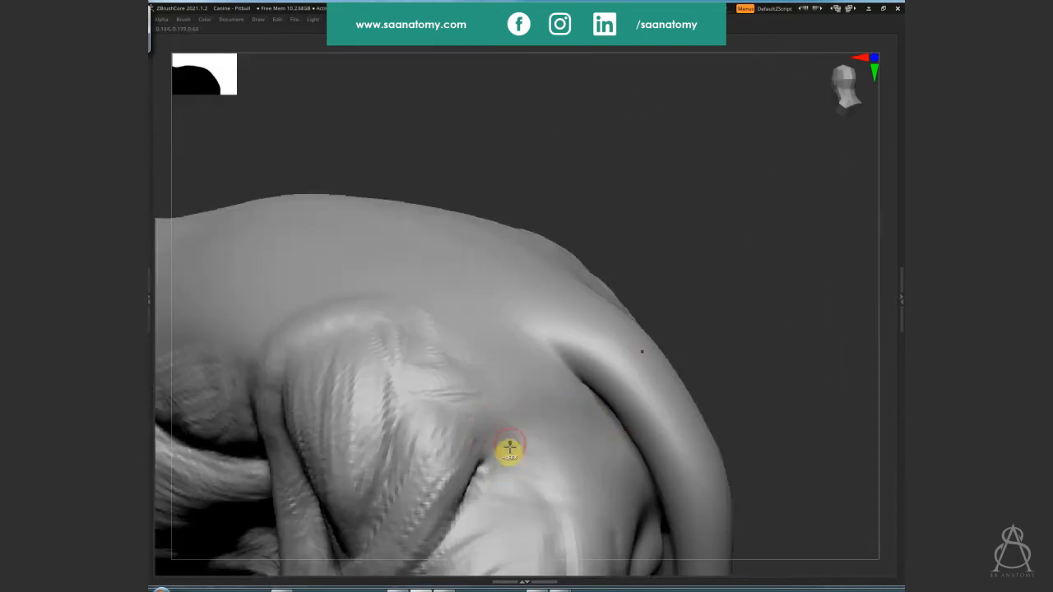
pyautogui.moveTo(509, 450)
pyautogui.mouseDown()
pyautogui.moveTo(483, 472)
pyautogui.moveTo(535, 431)
pyautogui.mouseUp()
pyautogui.moveTo(484, 480); pyautogui.dragTo(483, 427)
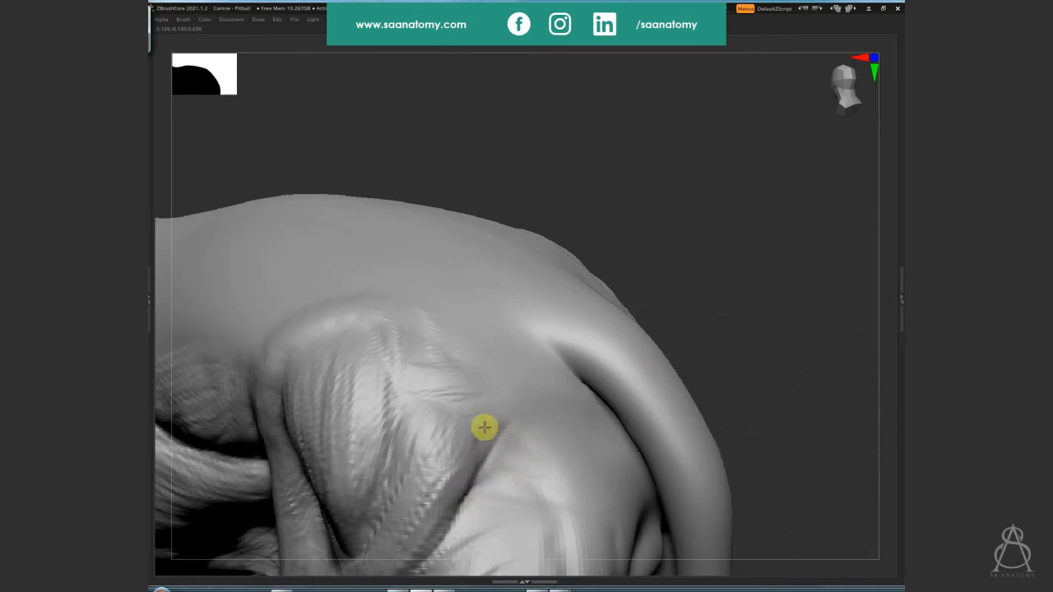
pyautogui.moveTo(479, 473); pyautogui.dragTo(501, 404)
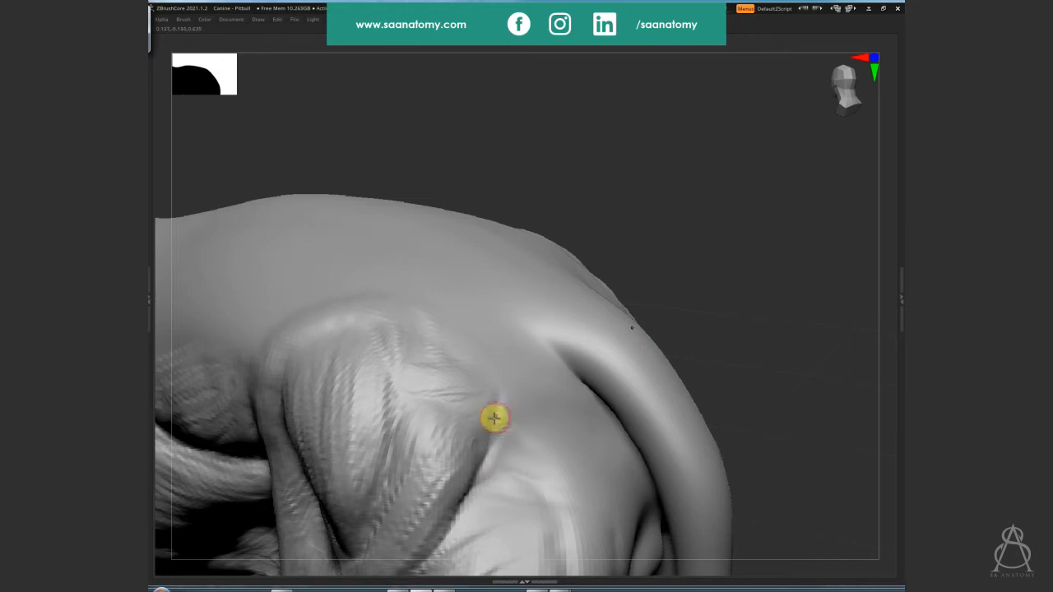
# Carve the rump muscle outlines from the hip ridge to the tail base, around the rear hip muscle and above the thigh
pyautogui.moveTo(736, 280); pyautogui.dragTo(348, 331)
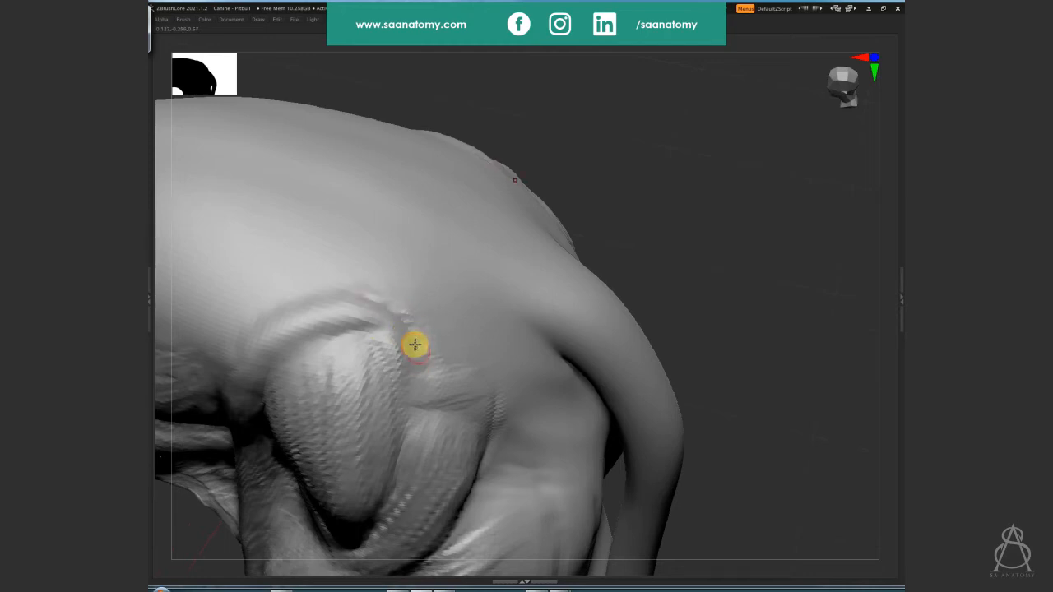
pyautogui.moveTo(421, 355); pyautogui.dragTo(519, 345)
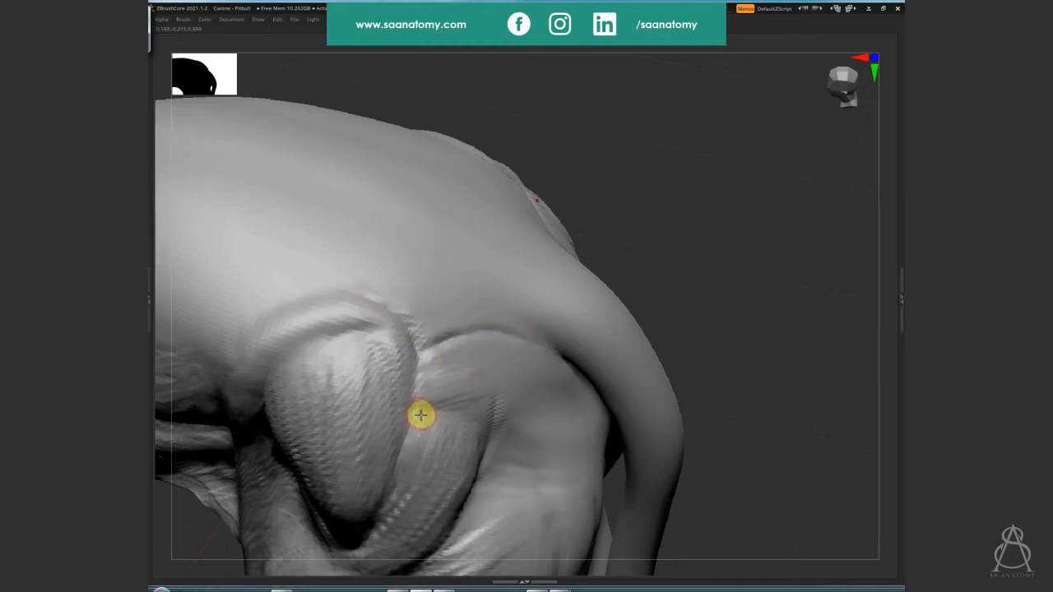
pyautogui.moveTo(421, 417)
pyautogui.mouseDown()
pyautogui.moveTo(414, 384)
pyautogui.moveTo(498, 425)
pyautogui.mouseUp()
pyautogui.moveTo(431, 383)
pyautogui.mouseDown()
pyautogui.moveTo(501, 402)
pyautogui.moveTo(488, 398)
pyautogui.moveTo(543, 376)
pyautogui.moveTo(587, 383)
pyautogui.moveTo(529, 348)
pyautogui.moveTo(505, 452)
pyautogui.mouseUp()
pyautogui.moveTo(504, 451); pyautogui.dragTo(463, 496, button='right')
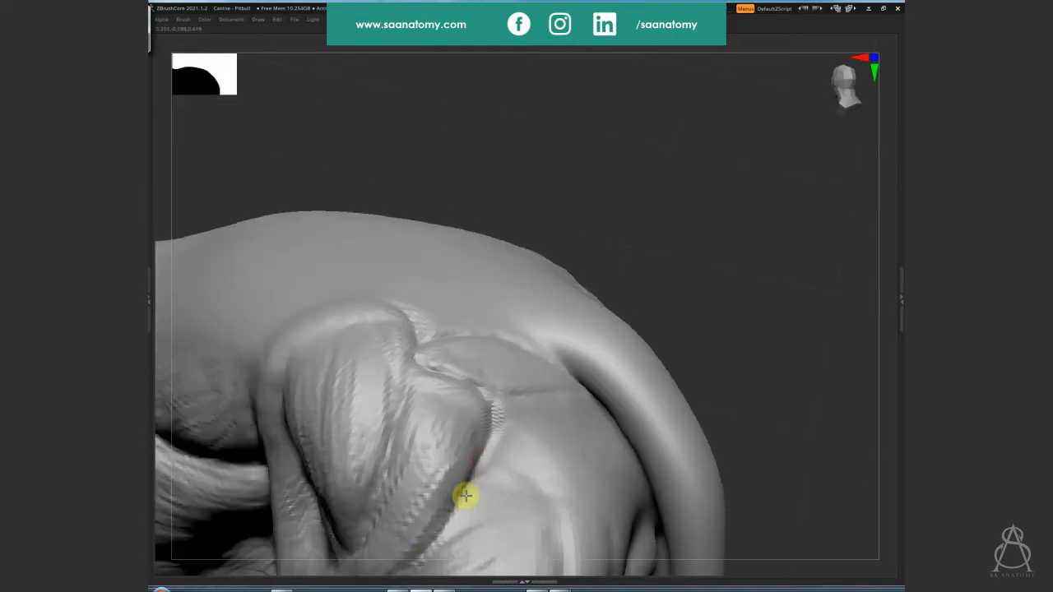
pyautogui.moveTo(484, 485)
pyautogui.mouseDown()
pyautogui.moveTo(554, 449)
pyautogui.moveTo(524, 452)
pyautogui.moveTo(619, 435)
pyautogui.mouseUp()
# Smooth the rough fibre texture on the hip muscles and the front and rear thigh muscles
pyautogui.keyDown('alt'); pyautogui.moveTo(768, 392); pyautogui.dragTo(625, 336); pyautogui.keyUp('alt')
pyautogui.moveTo(752, 362); pyautogui.dragTo(725, 341)
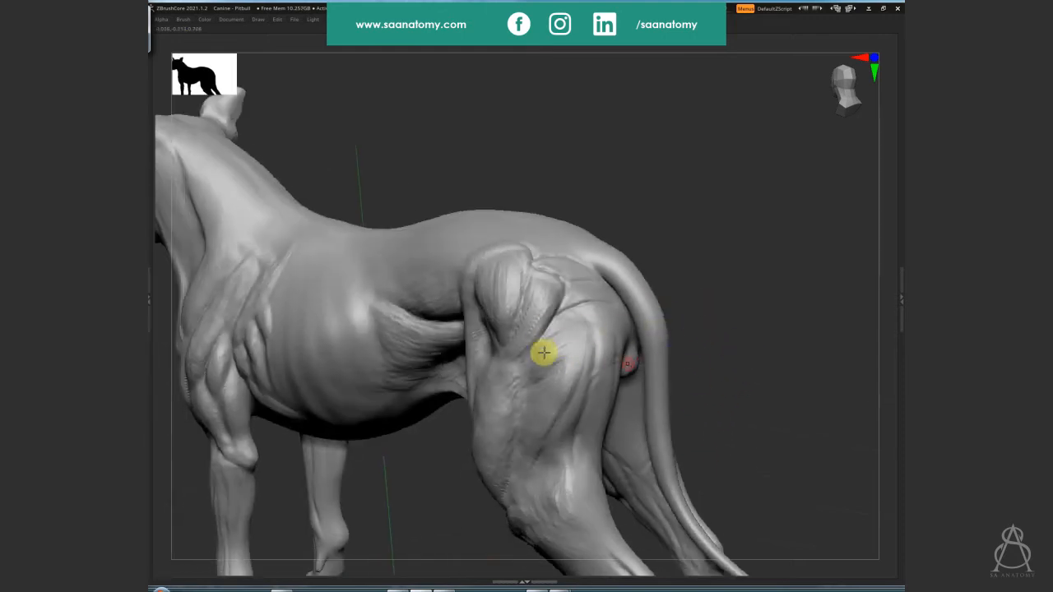
pyautogui.moveTo(530, 352); pyautogui.dragTo(512, 331, button='right')
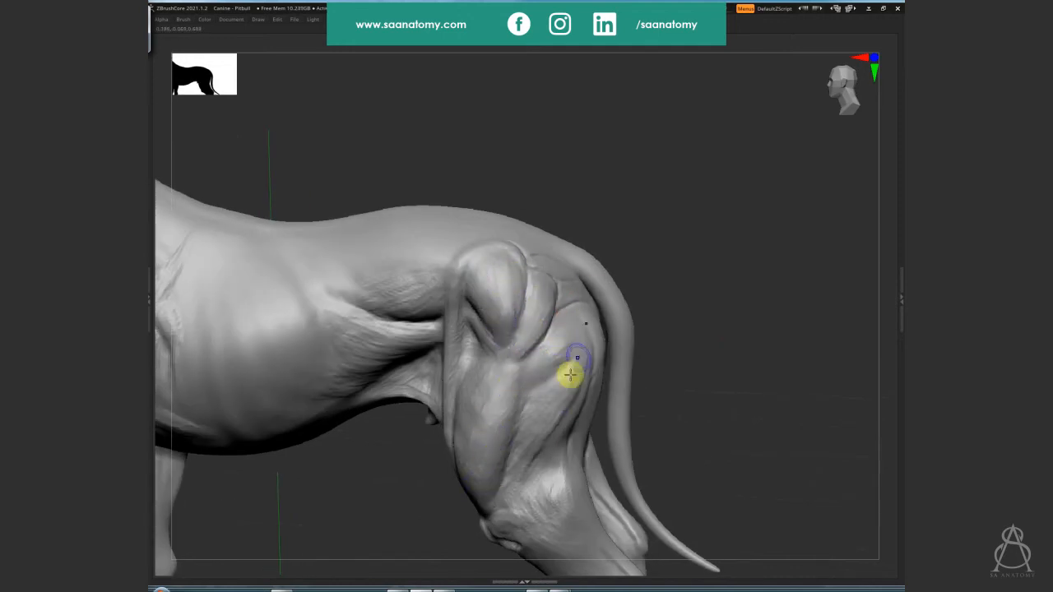
pyautogui.moveTo(479, 480); pyautogui.dragTo(493, 341, button='right')
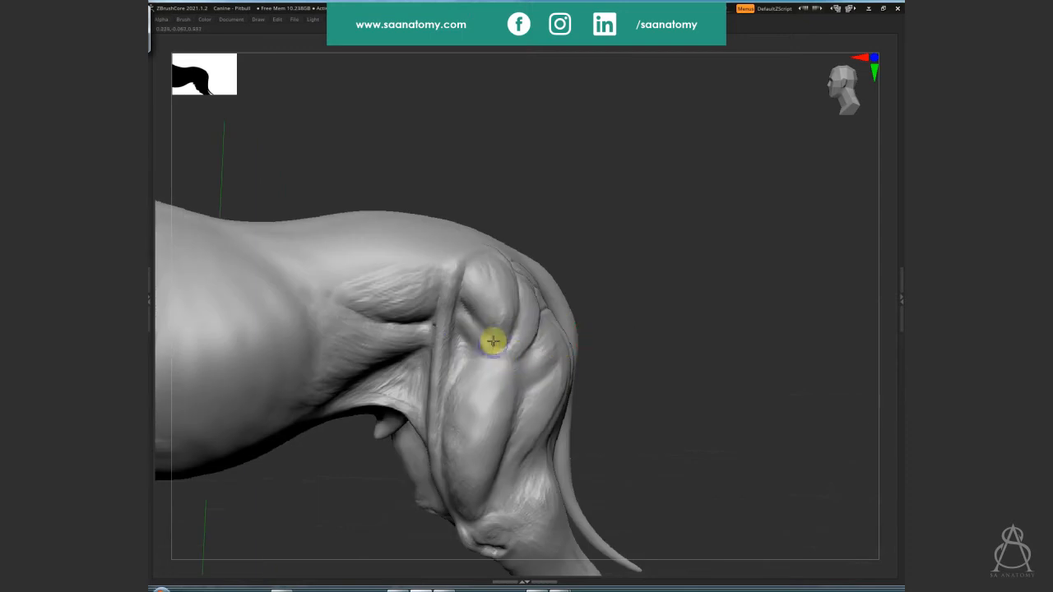
# Adjust the brush size and carve long grooves separating the front thigh muscle from the rear thigh and outlining the rear muscle down to the calf
pyautogui.moveTo(691, 310); pyautogui.dragTo(592, 376, button='right')
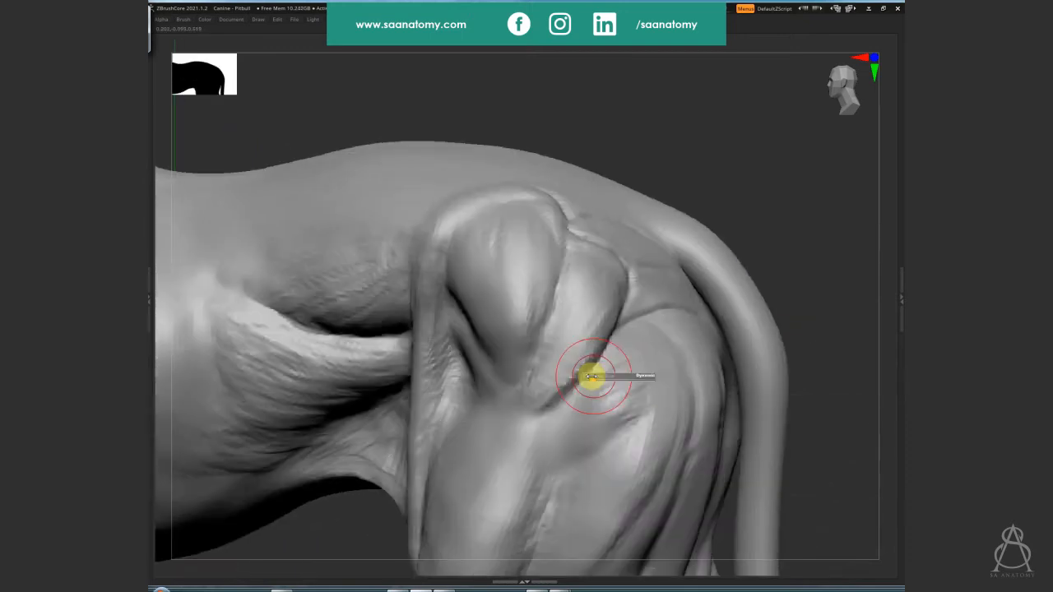
pyautogui.moveTo(606, 353)
pyautogui.mouseDown()
pyautogui.moveTo(558, 416)
pyautogui.moveTo(531, 532)
pyautogui.mouseUp()
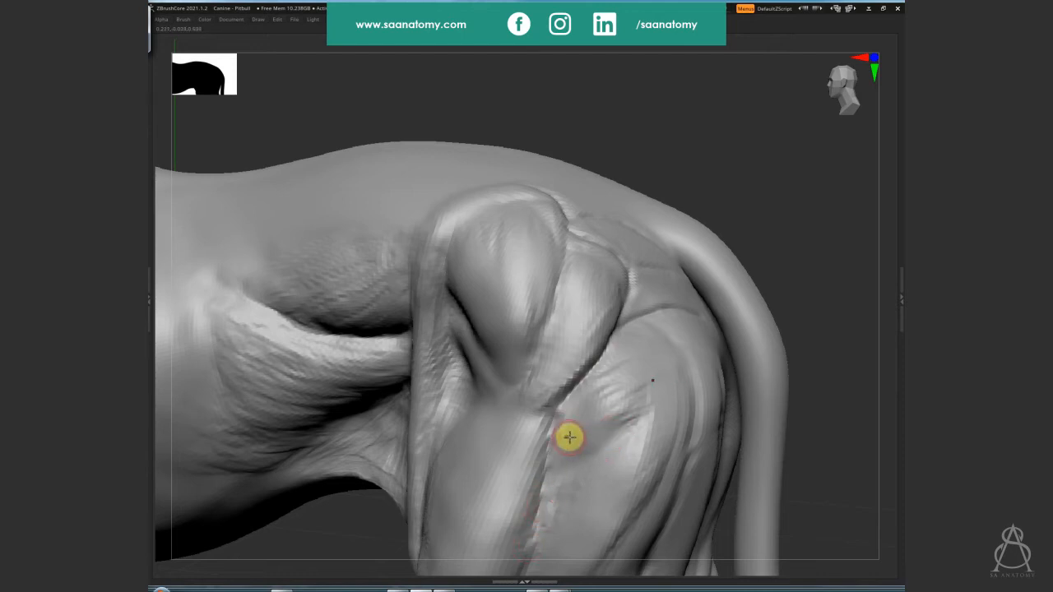
pyautogui.moveTo(832, 417); pyautogui.dragTo(672, 269, button='right')
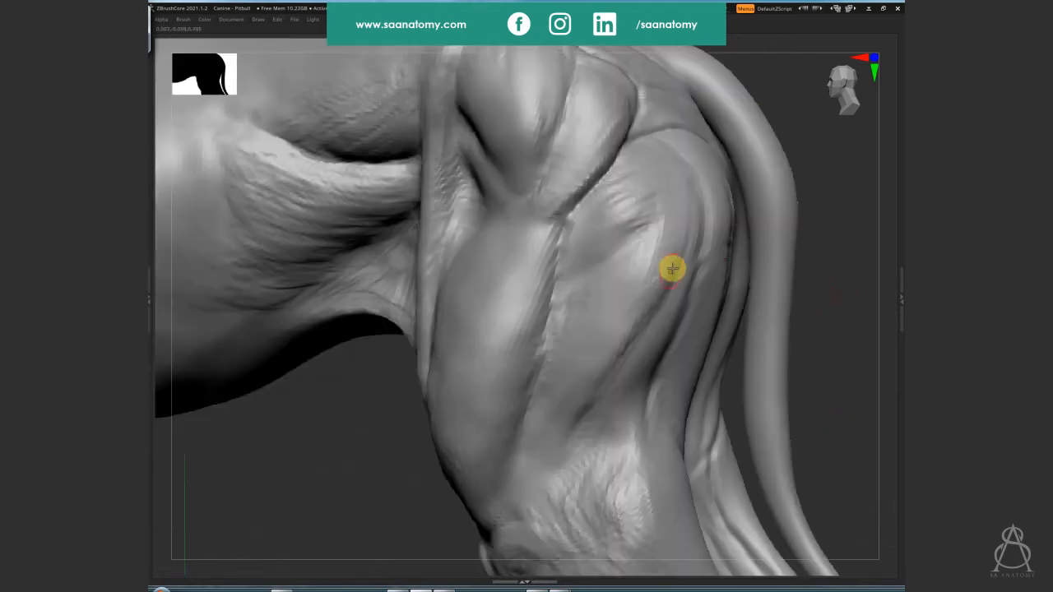
pyautogui.moveTo(687, 223)
pyautogui.mouseDown()
pyautogui.moveTo(649, 305)
pyautogui.moveTo(551, 454)
pyautogui.mouseUp()
pyautogui.moveTo(621, 365)
pyautogui.mouseDown()
pyautogui.moveTo(551, 454)
pyautogui.moveTo(512, 478)
pyautogui.mouseUp()
pyautogui.moveTo(555, 355)
pyautogui.mouseDown()
pyautogui.moveTo(540, 364)
pyautogui.moveTo(511, 481)
pyautogui.moveTo(479, 536)
pyautogui.mouseUp()
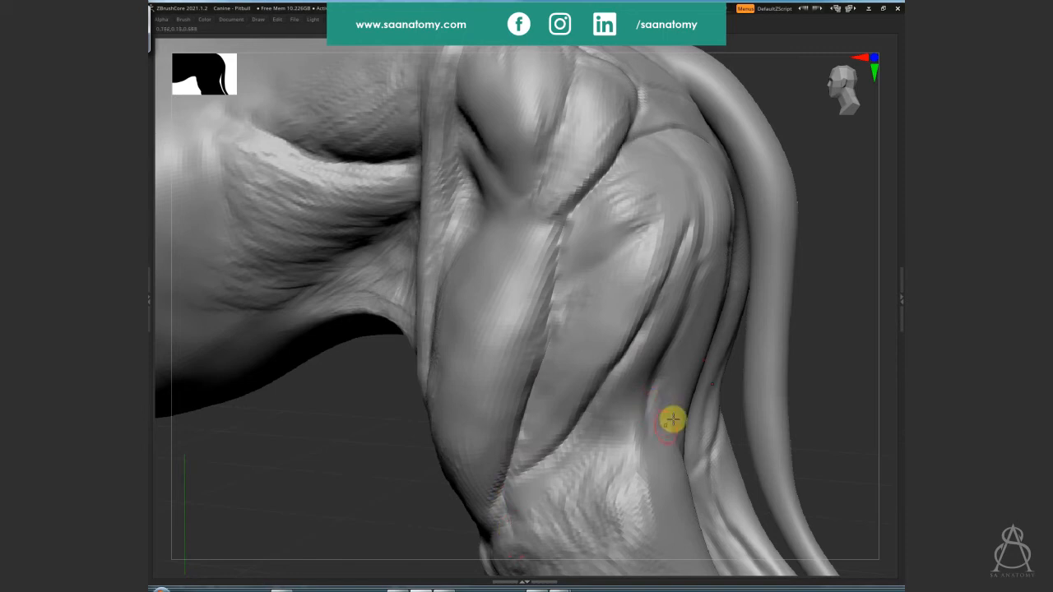
# Carve two diagonal creases across the upper rear thigh to split off small muscle bundles below the hip
pyautogui.moveTo(790, 443); pyautogui.dragTo(729, 301)
pyautogui.moveTo(576, 259); pyautogui.dragTo(640, 226)
pyautogui.moveTo(783, 322)
pyautogui.mouseDown()
pyautogui.moveTo(644, 162)
pyautogui.moveTo(670, 200)
pyautogui.moveTo(640, 228)
pyautogui.moveTo(656, 205)
pyautogui.mouseUp()
pyautogui.moveTo(564, 219); pyautogui.dragTo(617, 191)
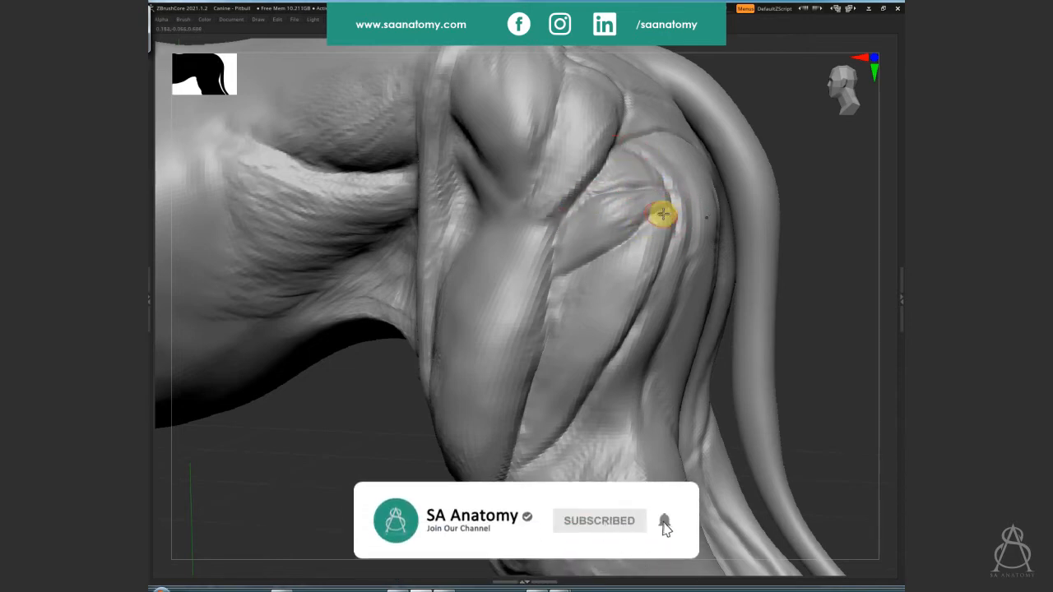
# Smooth the surface of the rear thigh muscle between the newly carved grooves
pyautogui.moveTo(714, 310); pyautogui.dragTo(683, 325, button='right')
pyautogui.moveTo(611, 312); pyautogui.dragTo(644, 249, button='right')
pyautogui.moveTo(644, 249)
pyautogui.keyDown('shift'); pyautogui.mouseDown()
pyautogui.moveTo(658, 235)
pyautogui.moveTo(618, 288)
pyautogui.mouseUp(); pyautogui.keyUp('shift')
pyautogui.moveTo(584, 362)
pyautogui.keyDown('shift'); pyautogui.mouseDown()
pyautogui.moveTo(585, 299)
pyautogui.moveTo(637, 260)
pyautogui.moveTo(534, 431)
pyautogui.moveTo(546, 367)
pyautogui.mouseUp(); pyautogui.keyUp('shift')
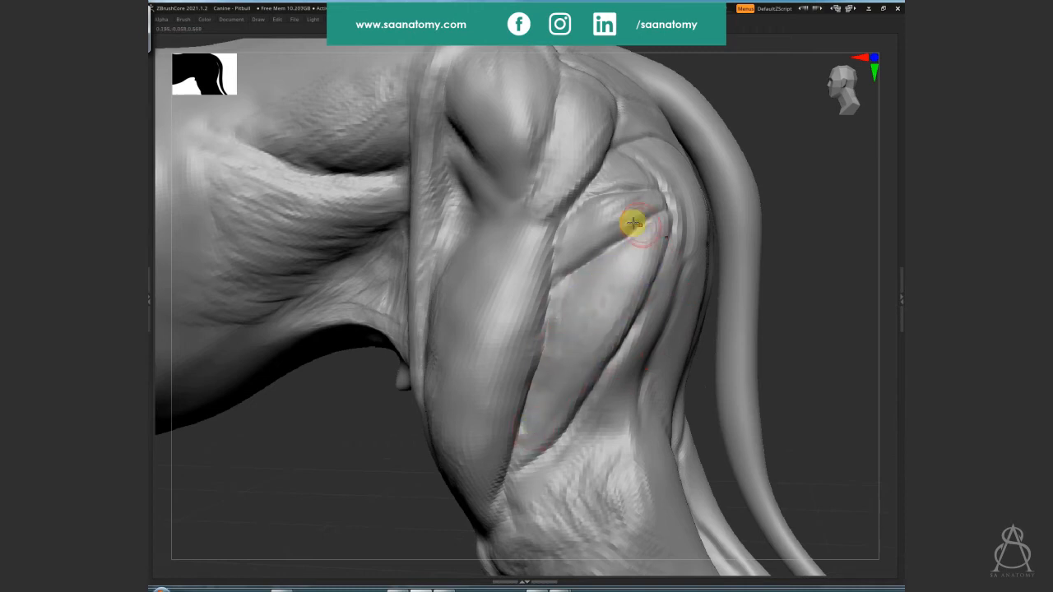
# Adjust the brush size and sculpt the hollow where the rear thigh muscles meet the top of the calf
pyautogui.moveTo(799, 336); pyautogui.dragTo(673, 299, button='right')
pyautogui.moveTo(605, 165); pyautogui.dragTo(601, 164, button='right')
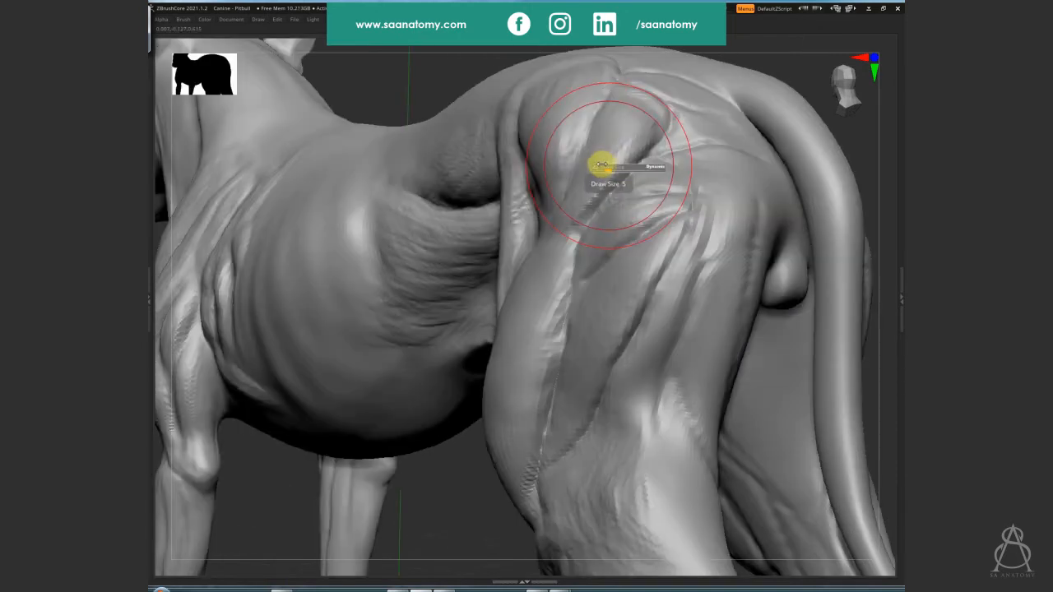
pyautogui.moveTo(453, 459); pyautogui.dragTo(390, 484, button='right')
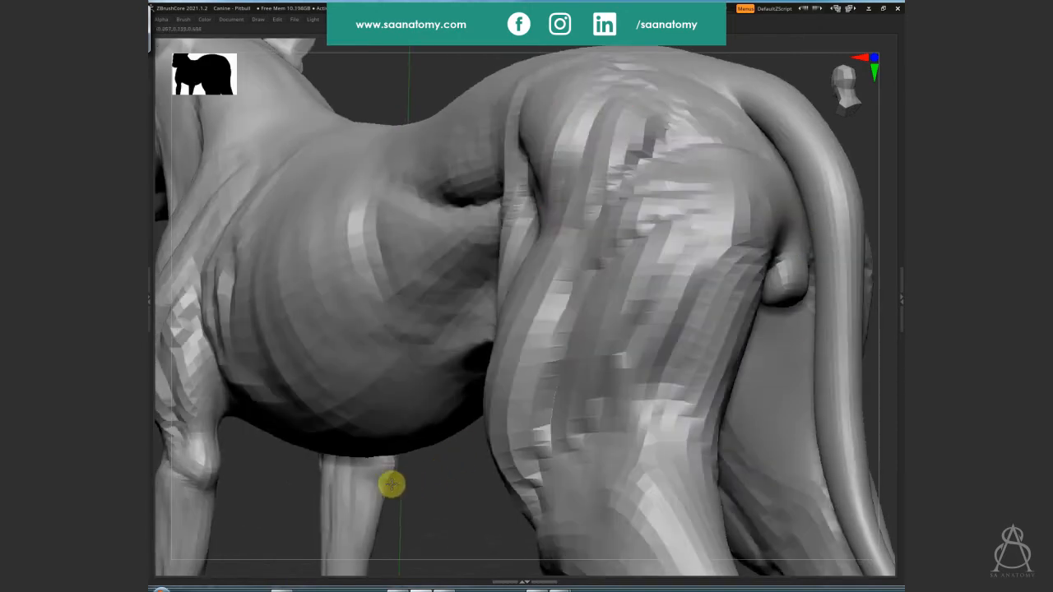
pyautogui.press('f')
pyautogui.moveTo(545, 442)
pyautogui.mouseDown(button='right')
pyautogui.moveTo(538, 452)
pyautogui.moveTo(575, 467)
pyautogui.moveTo(752, 359)
pyautogui.moveTo(721, 337)
pyautogui.moveTo(721, 357)
pyautogui.moveTo(734, 344)
pyautogui.mouseUp(button='right')
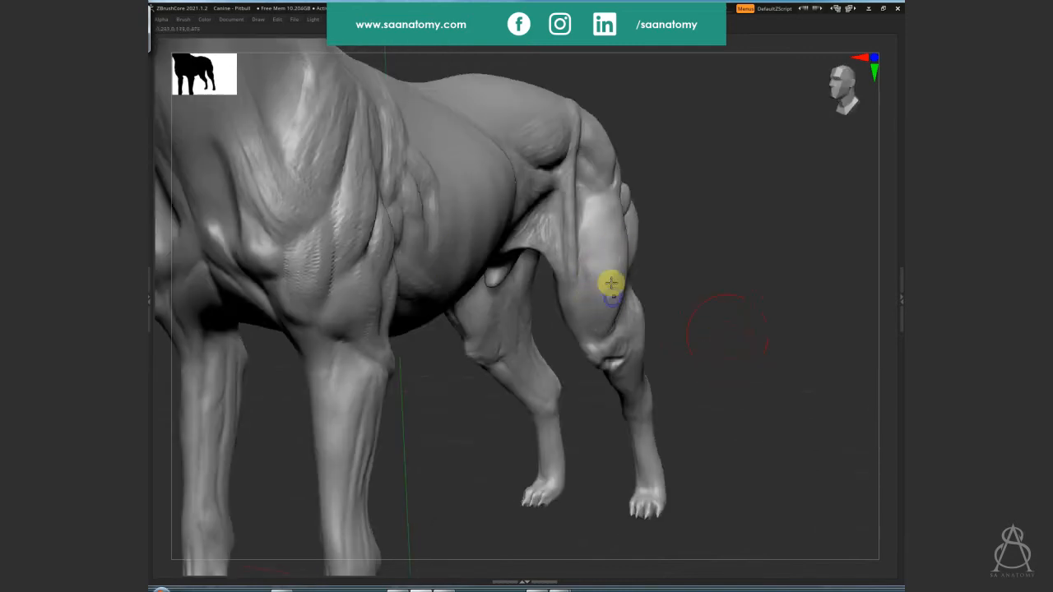
pyautogui.moveTo(776, 322); pyautogui.dragTo(861, 343, button='right')
pyautogui.moveTo(505, 499); pyautogui.dragTo(684, 280, button='right')
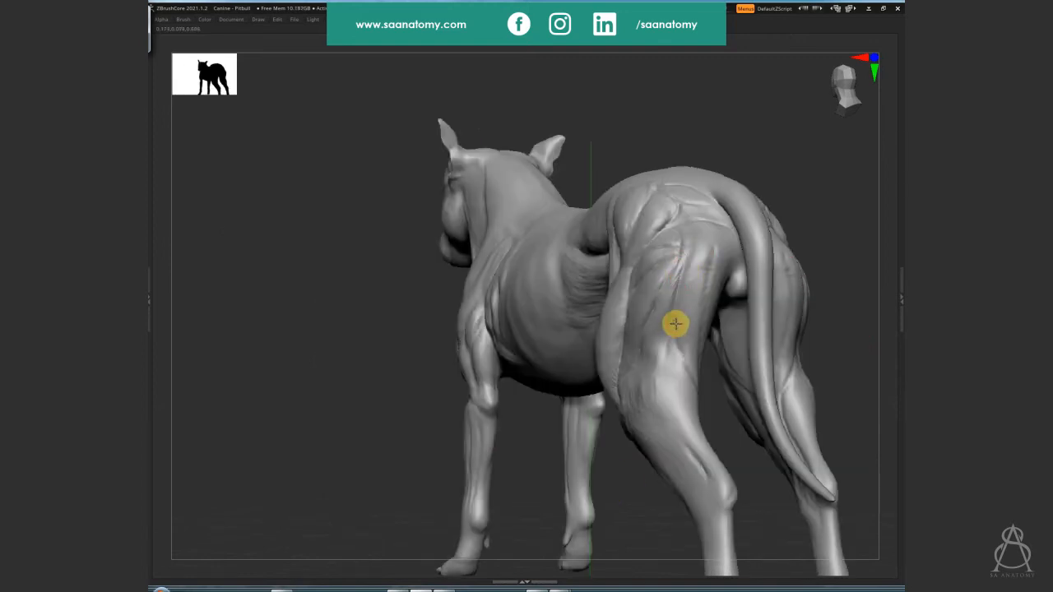
pyautogui.keyDown('alt'); pyautogui.moveTo(636, 516); pyautogui.dragTo(668, 359, button='right'); pyautogui.keyUp('alt')
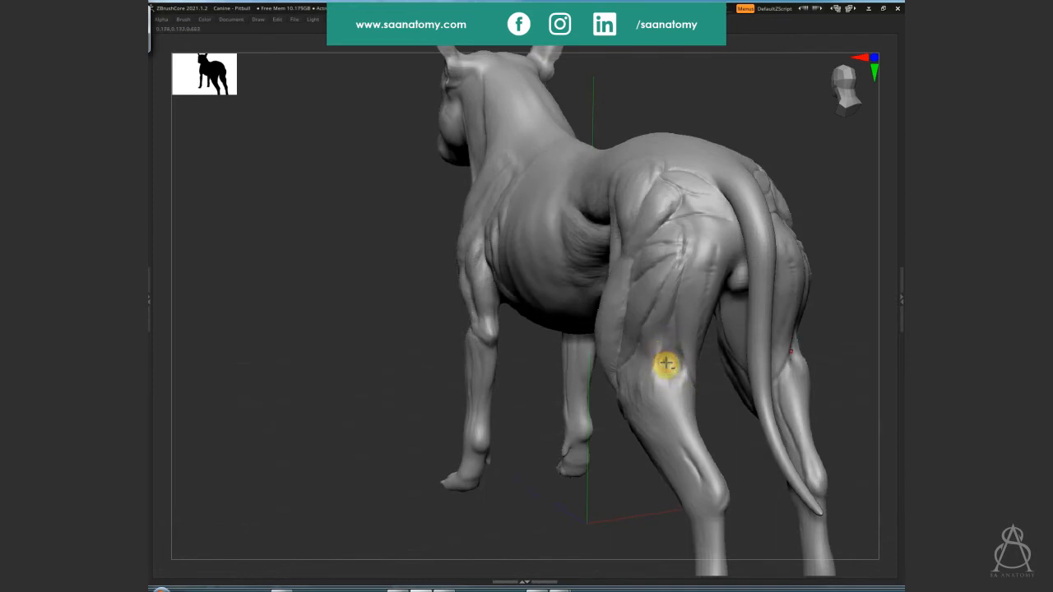
pyautogui.moveTo(589, 515); pyautogui.dragTo(667, 343, button='right')
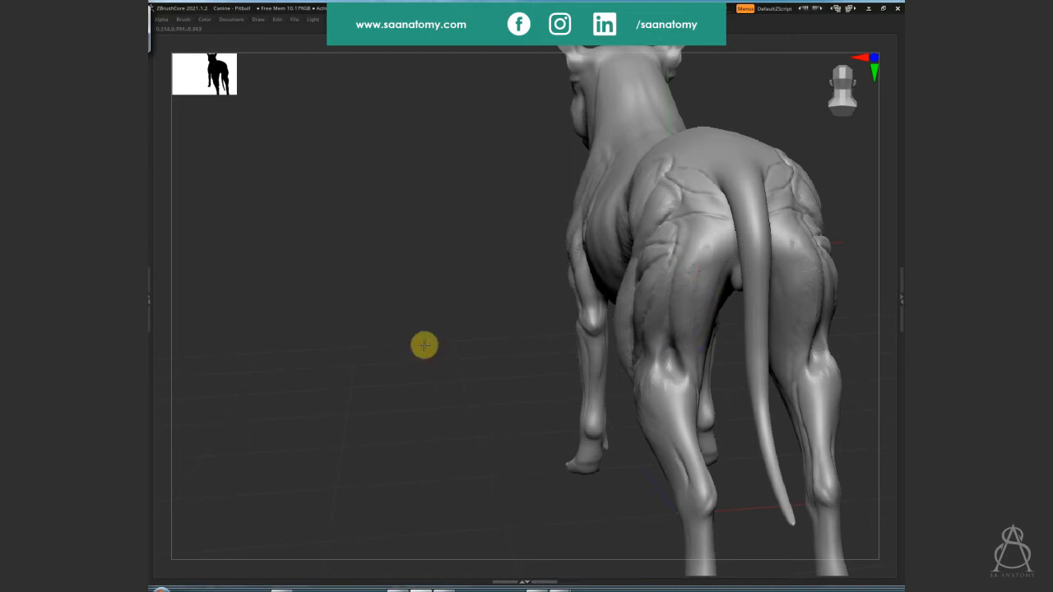
# Build up the muscle at the back of the thigh with fine fibres and define its lower end above the calf
pyautogui.moveTo(425, 345); pyautogui.dragTo(694, 261)
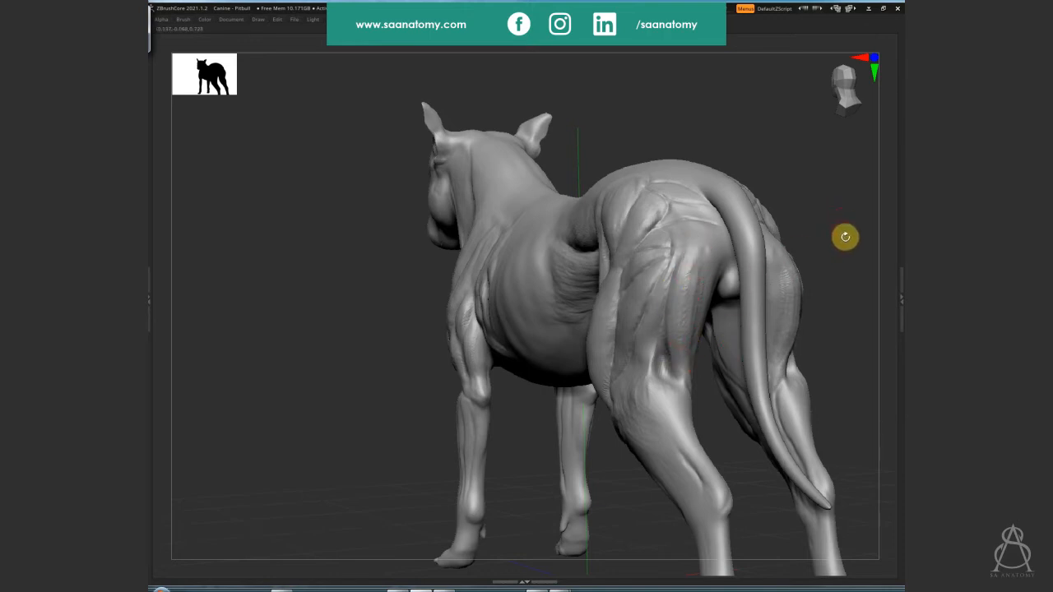
pyautogui.moveTo(845, 237); pyautogui.dragTo(678, 251)
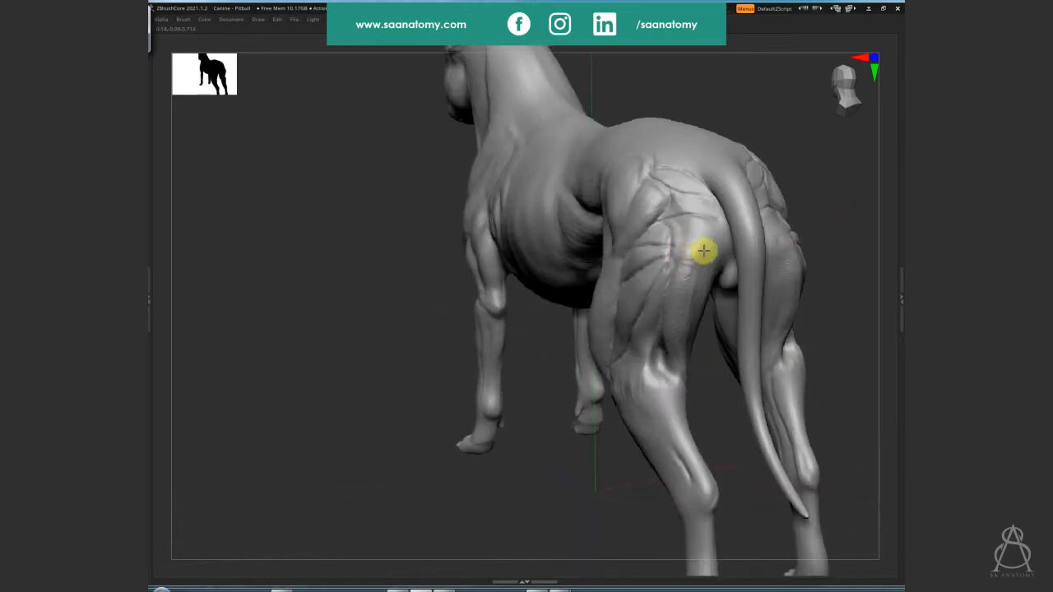
pyautogui.moveTo(861, 253)
pyautogui.mouseDown()
pyautogui.moveTo(846, 238)
pyautogui.moveTo(806, 273)
pyautogui.moveTo(804, 263)
pyautogui.moveTo(825, 304)
pyautogui.moveTo(806, 341)
pyautogui.mouseUp()
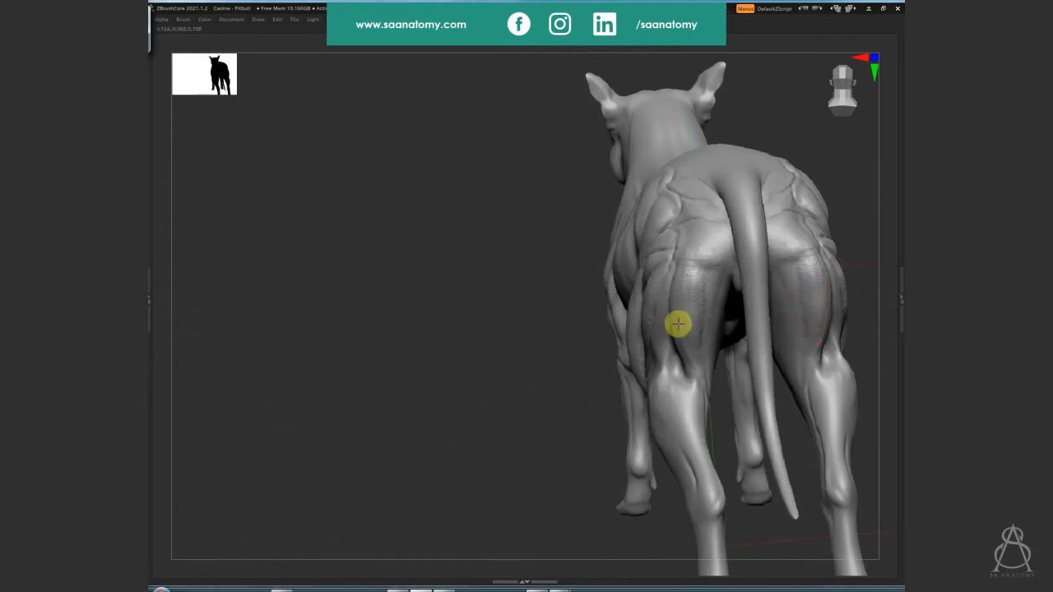
pyautogui.click(688, 376)
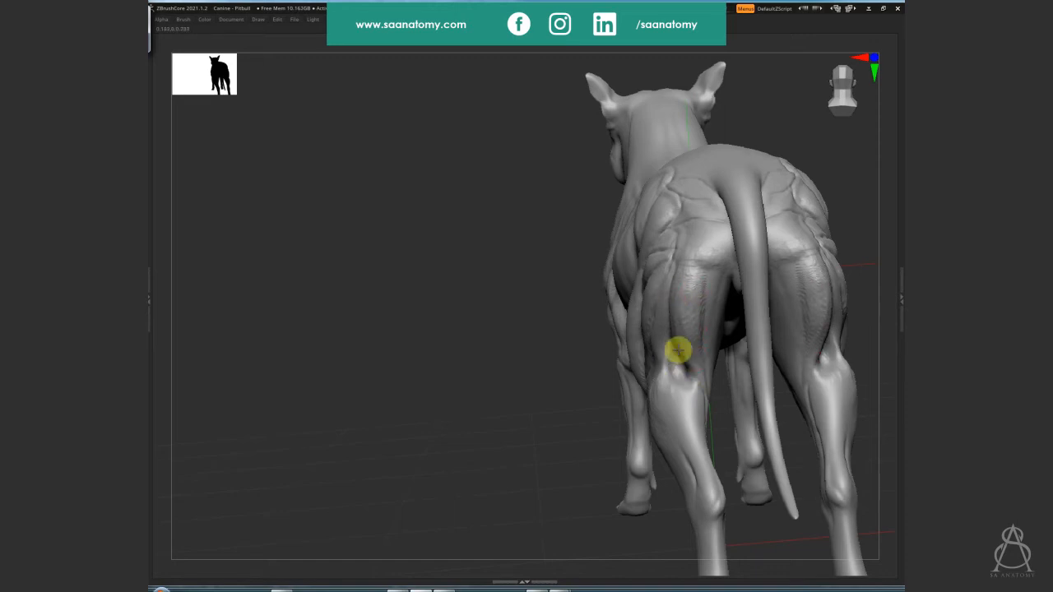
pyautogui.keyDown('shift'); pyautogui.moveTo(432, 376); pyautogui.dragTo(811, 346); pyautogui.keyUp('shift')
pyautogui.press('f')
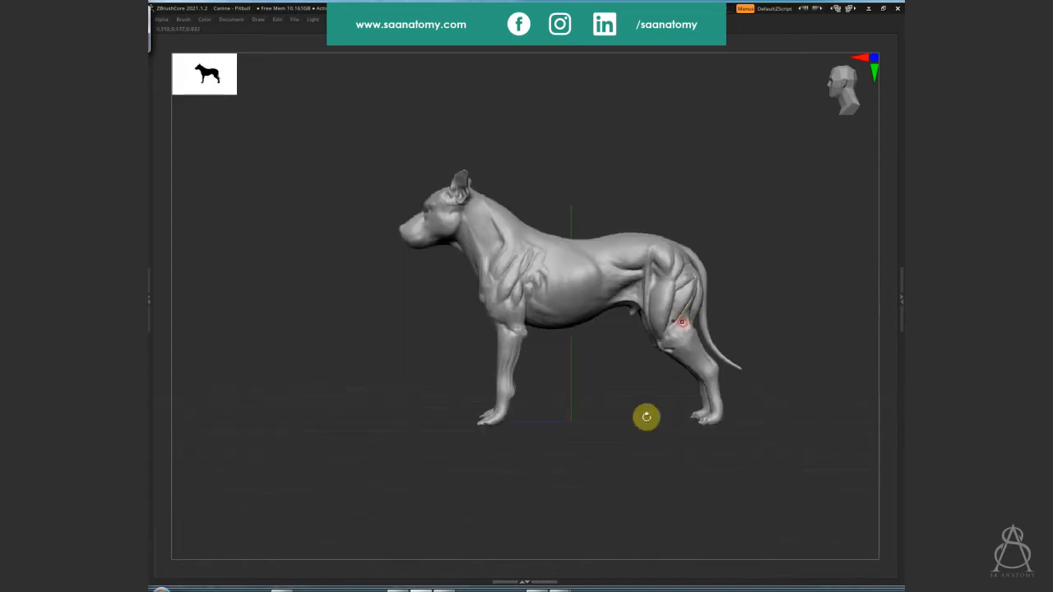
pyautogui.moveTo(633, 449); pyautogui.dragTo(704, 285)
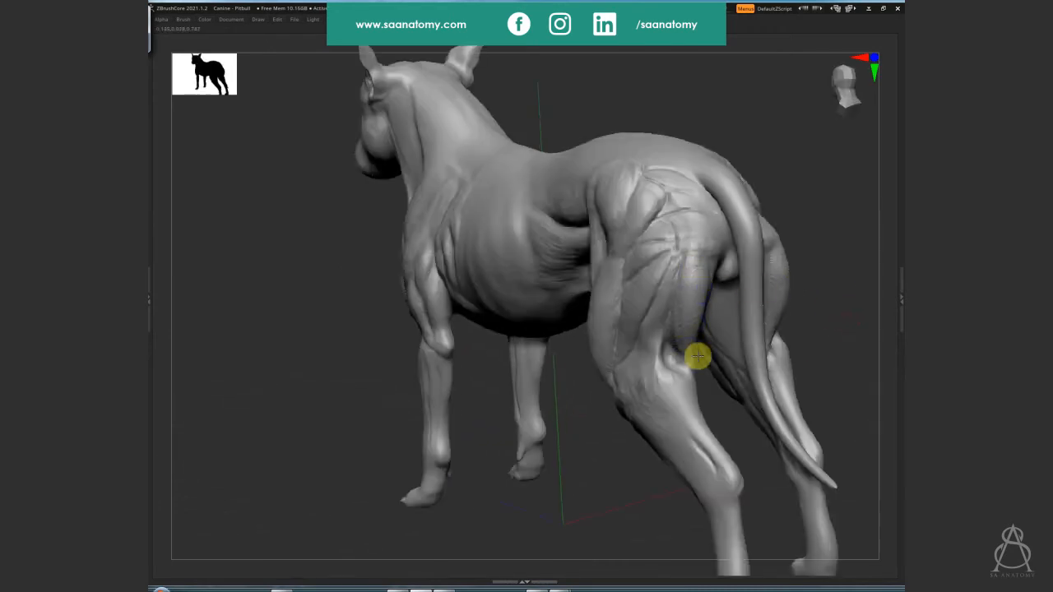
# Carve creases across the rump beside the tail base to separate the muscle bundles above the rear thigh
pyautogui.moveTo(832, 274); pyautogui.dragTo(679, 320)
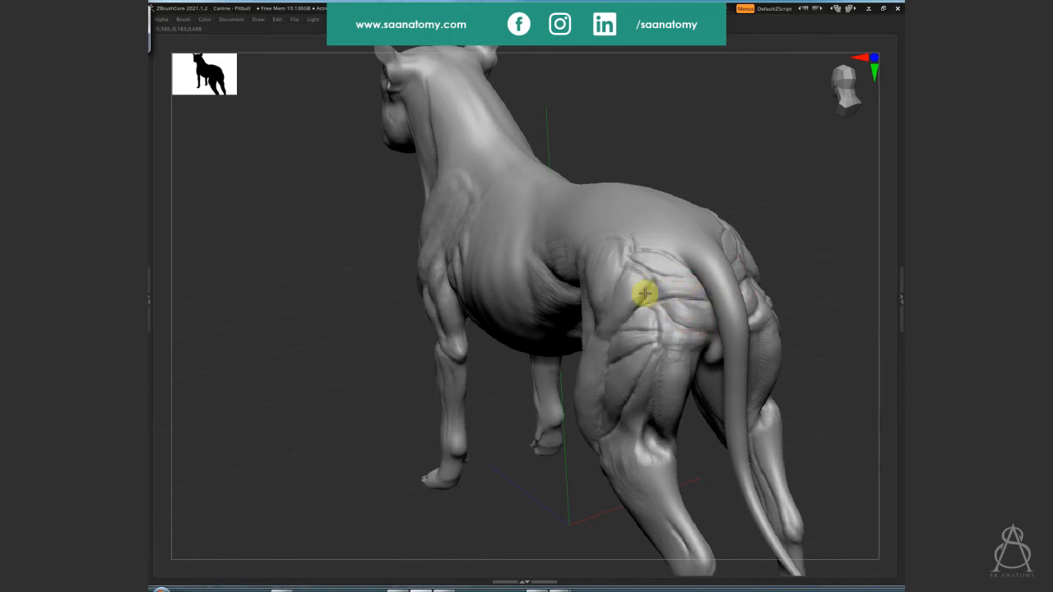
pyautogui.moveTo(709, 322); pyautogui.dragTo(705, 324)
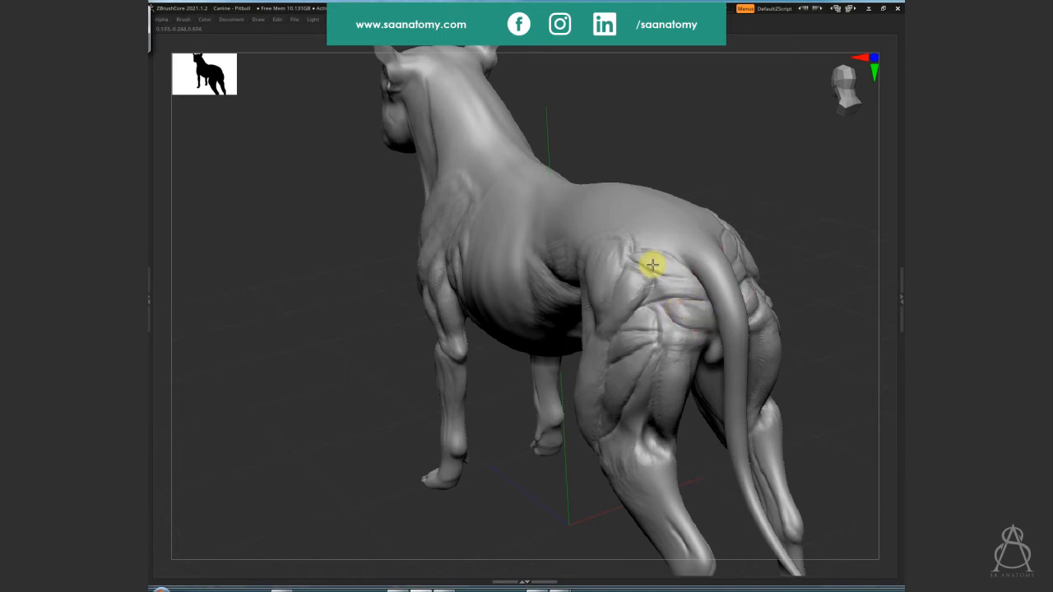
pyautogui.moveTo(804, 251)
pyautogui.mouseDown()
pyautogui.moveTo(662, 259)
pyautogui.moveTo(708, 271)
pyautogui.moveTo(604, 230)
pyautogui.moveTo(743, 277)
pyautogui.moveTo(753, 331)
pyautogui.moveTo(712, 322)
pyautogui.moveTo(768, 310)
pyautogui.moveTo(604, 322)
pyautogui.moveTo(606, 348)
pyautogui.moveTo(634, 306)
pyautogui.moveTo(620, 297)
pyautogui.moveTo(639, 318)
pyautogui.moveTo(532, 416)
pyautogui.moveTo(632, 285)
pyautogui.moveTo(568, 409)
pyautogui.moveTo(599, 306)
pyautogui.moveTo(557, 408)
pyautogui.moveTo(773, 150)
pyautogui.moveTo(544, 265)
pyautogui.moveTo(536, 242)
pyautogui.moveTo(499, 214)
pyautogui.moveTo(486, 236)
pyautogui.moveTo(618, 327)
pyautogui.mouseUp()
pyautogui.moveTo(745, 222); pyautogui.dragTo(757, 207)
# Save the project as Canine - Pitbull, replacing the existing file
pyautogui.moveTo(720, 319)
pyautogui.mouseDown()
pyautogui.moveTo(731, 423)
pyautogui.moveTo(691, 425)
pyautogui.moveTo(787, 406)
pyautogui.moveTo(738, 375)
pyautogui.moveTo(757, 400)
pyautogui.moveTo(782, 398)
pyautogui.moveTo(742, 416)
pyautogui.mouseUp()
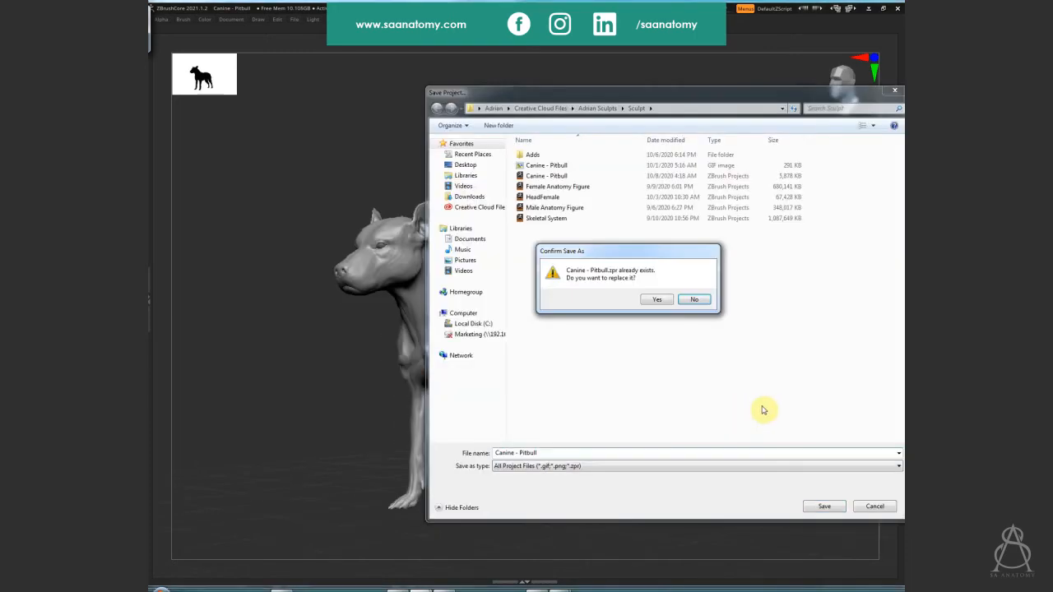
pyautogui.press('Return')
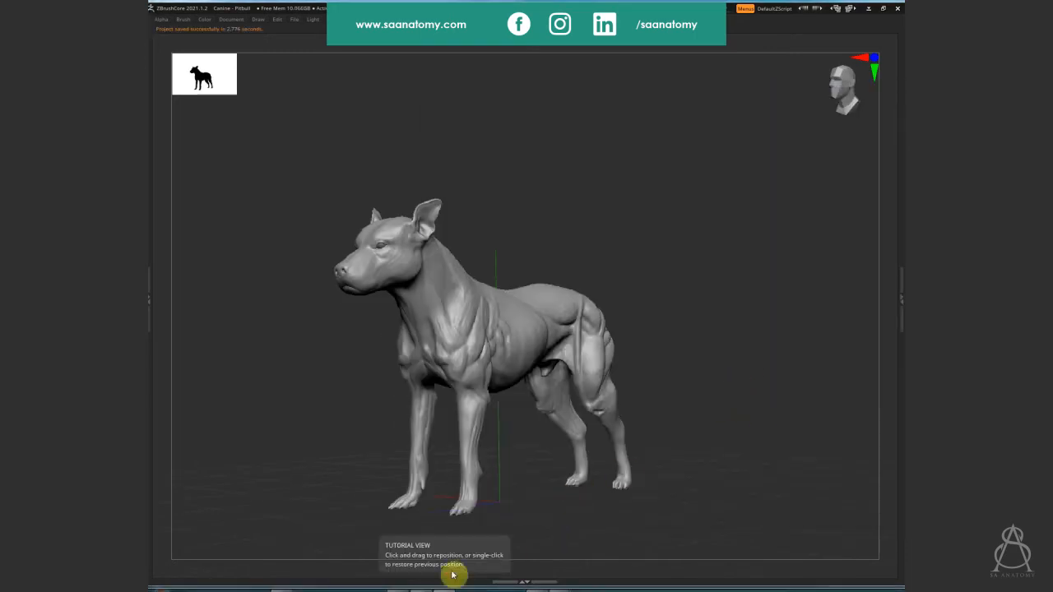
# Define the muscle separations on the rear side of the upper foreleg from the shoulder down to the elbow
pyautogui.moveTo(524, 553); pyautogui.dragTo(663, 211)
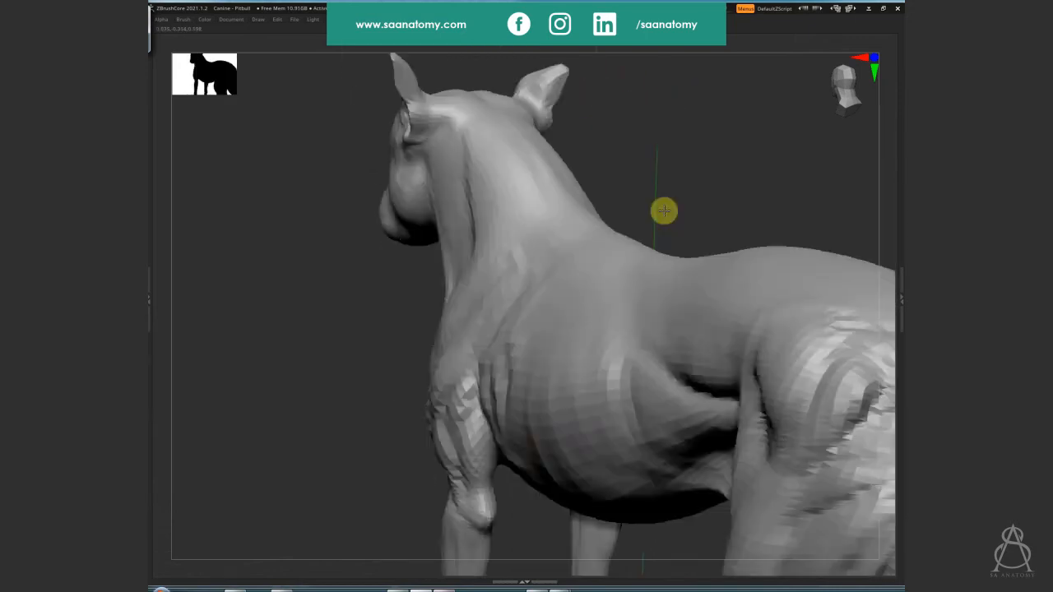
pyautogui.keyDown('alt'); pyautogui.moveTo(374, 361); pyautogui.dragTo(369, 242); pyautogui.keyUp('alt')
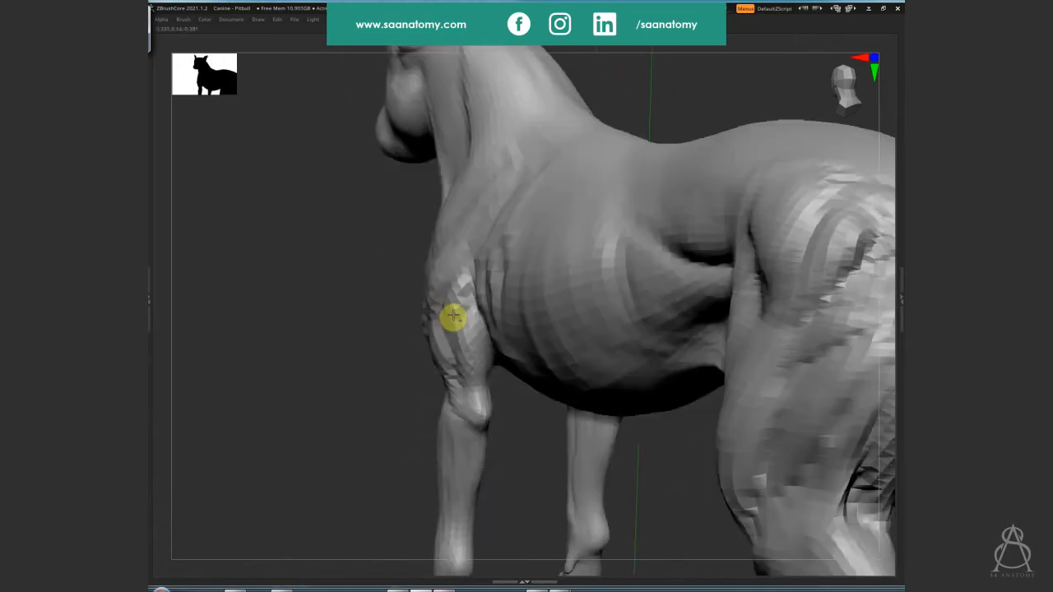
pyautogui.moveTo(364, 403); pyautogui.dragTo(452, 282)
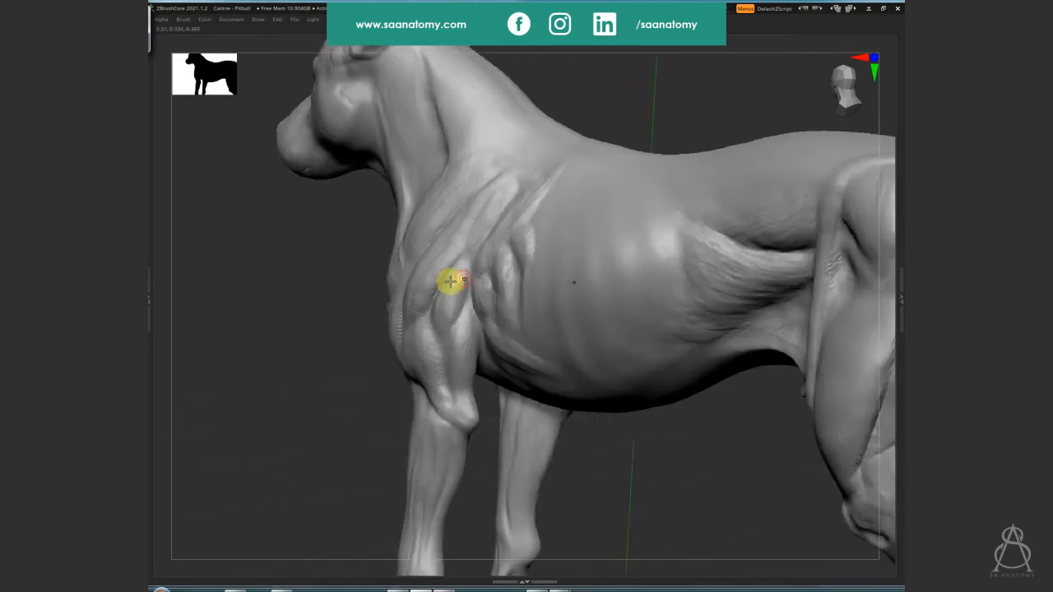
pyautogui.moveTo(344, 420); pyautogui.dragTo(447, 308)
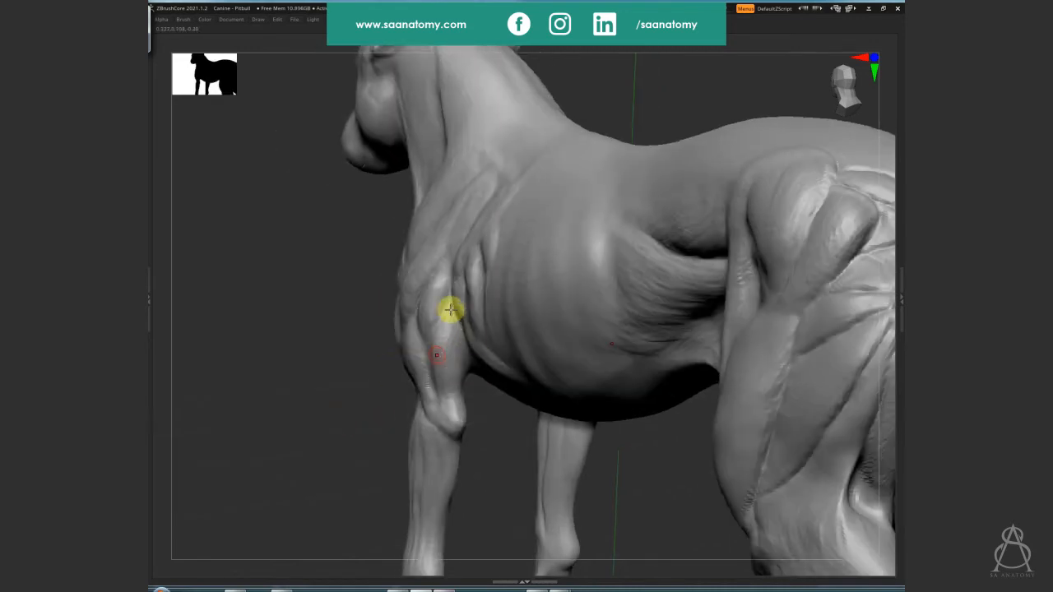
pyautogui.moveTo(337, 441); pyautogui.dragTo(448, 362)
pyautogui.moveTo(328, 419); pyautogui.dragTo(437, 307)
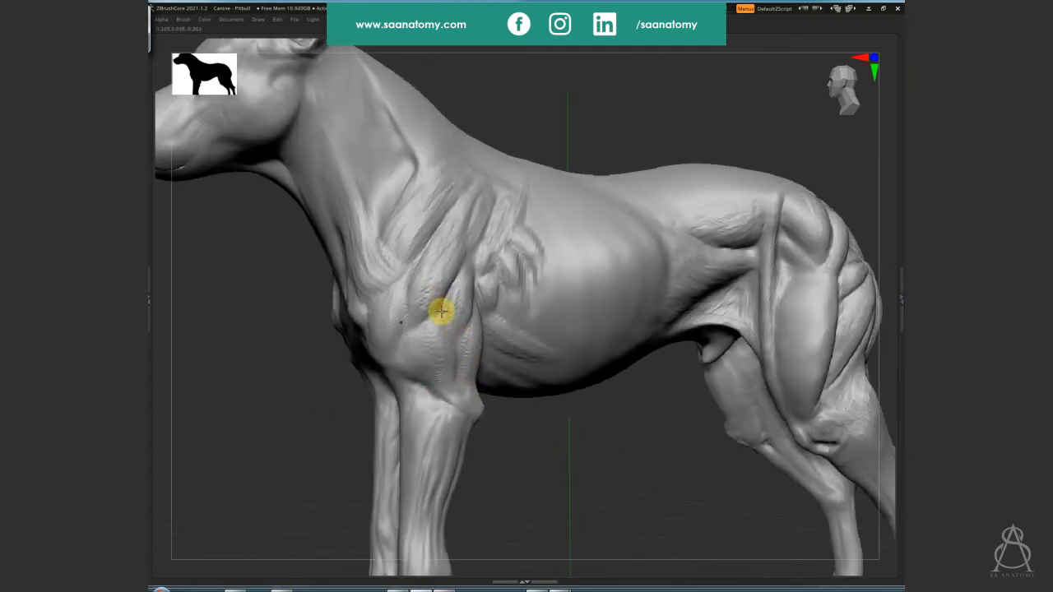
pyautogui.moveTo(484, 395); pyautogui.dragTo(459, 331)
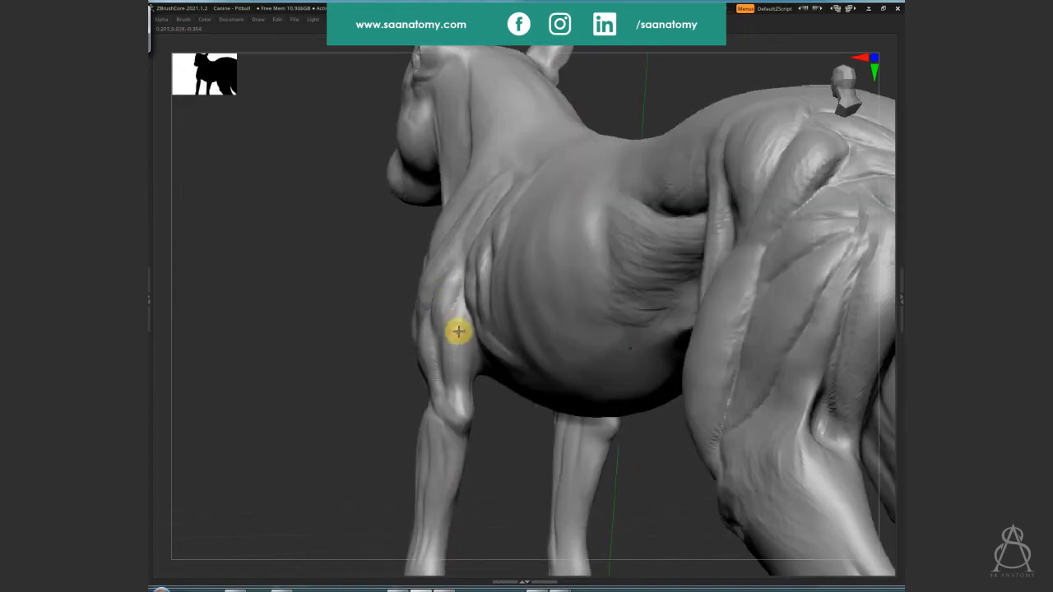
# Adjust the brush size, fill out the muscles above the elbow and carve a lengthwise groove between them
pyautogui.press('s')
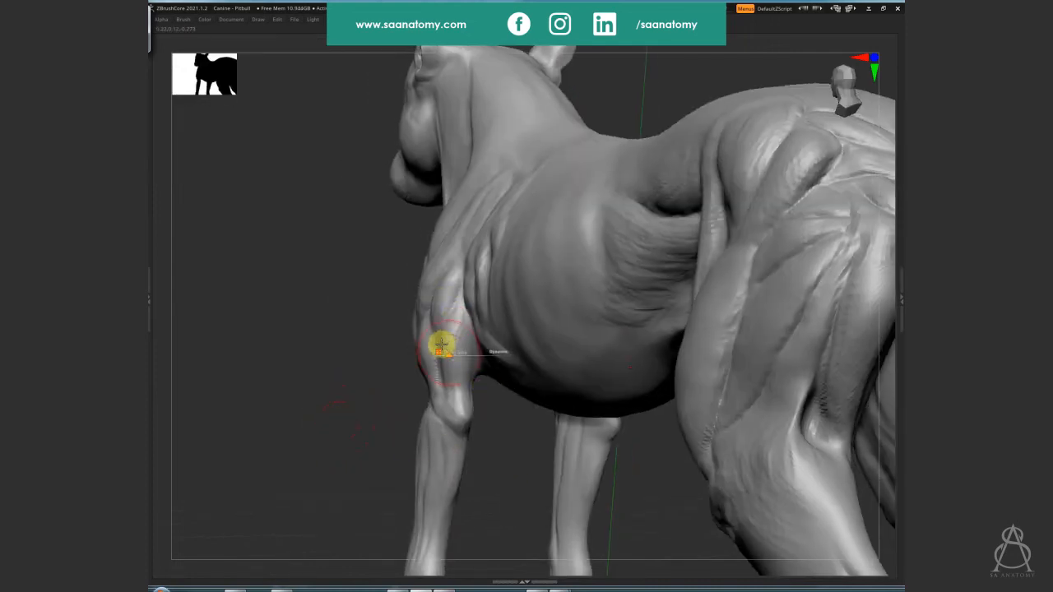
pyautogui.press('s')
pyautogui.moveTo(358, 385); pyautogui.dragTo(349, 384)
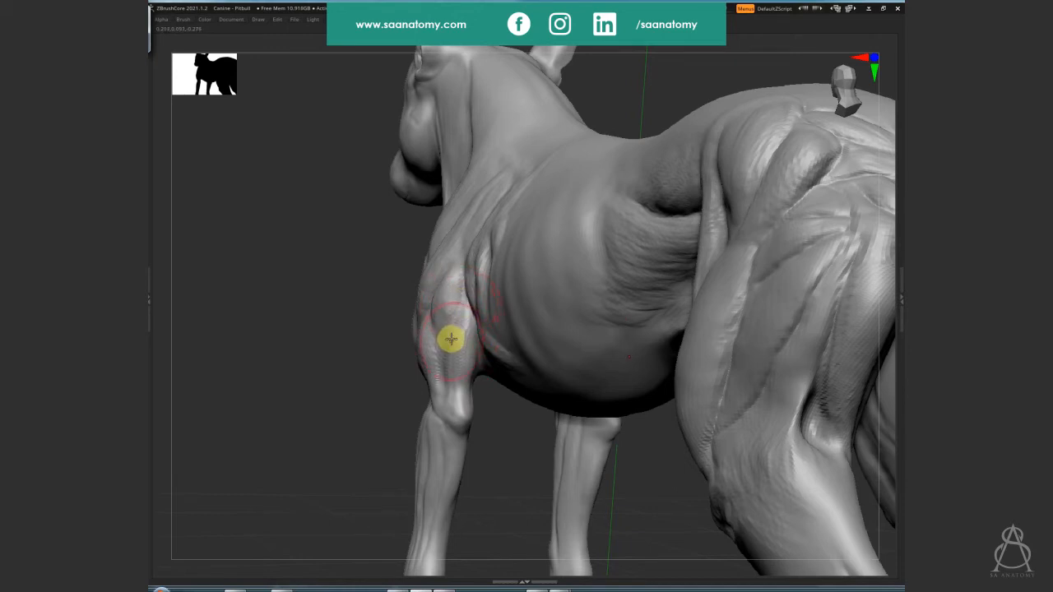
pyautogui.moveTo(348, 411)
pyautogui.mouseDown()
pyautogui.moveTo(357, 406)
pyautogui.moveTo(348, 371)
pyautogui.moveTo(390, 374)
pyautogui.moveTo(464, 458)
pyautogui.moveTo(298, 409)
pyautogui.moveTo(380, 385)
pyautogui.mouseUp()
pyautogui.press('s')
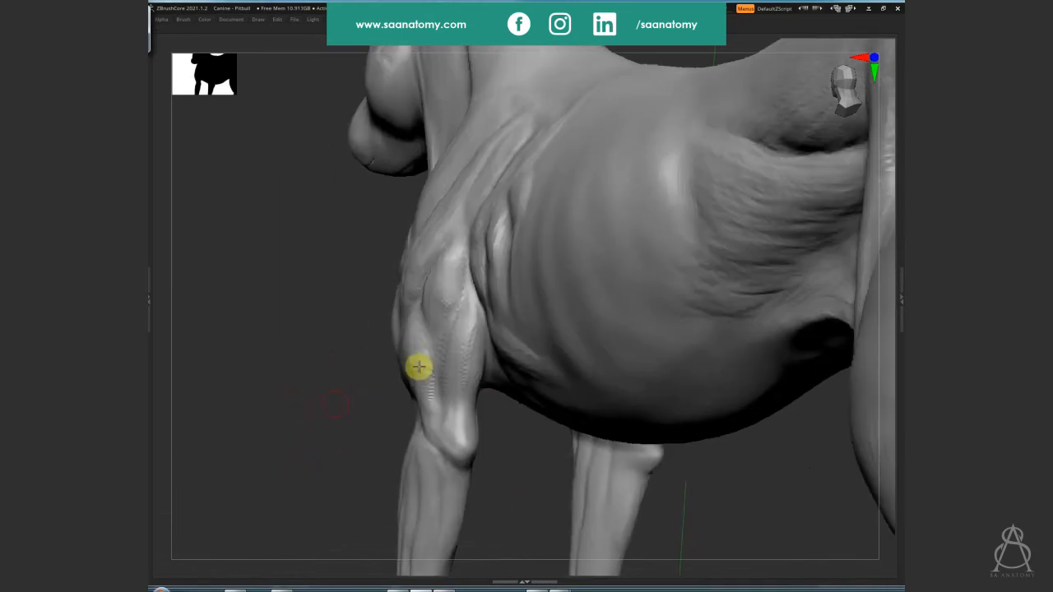
pyautogui.moveTo(458, 305); pyautogui.dragTo(446, 365)
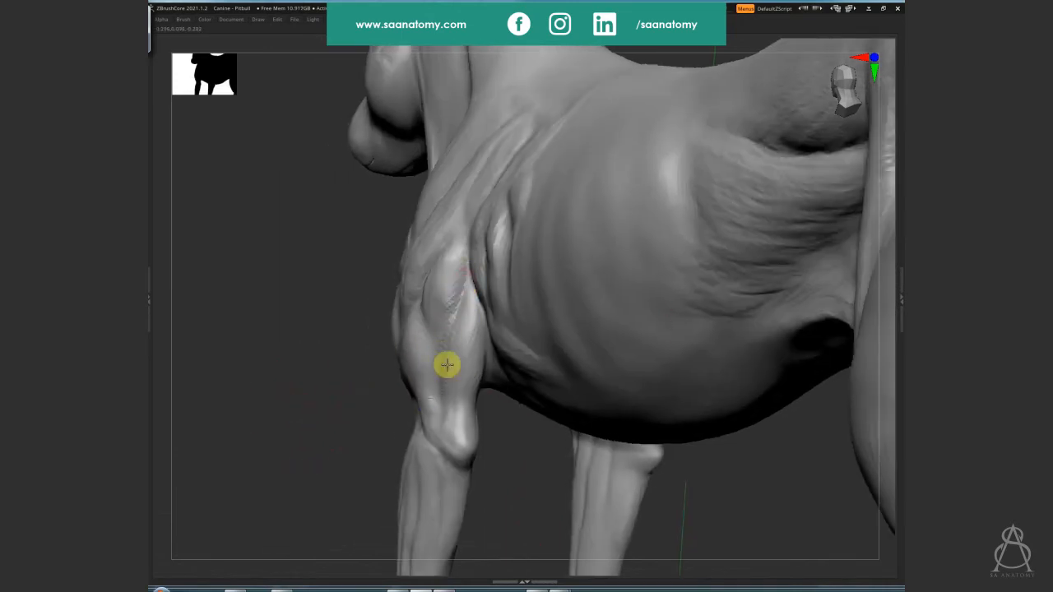
# Carve the diagonal shoulder groove up toward the withers and sharpen the separations between the upper foreleg muscle heads
pyautogui.moveTo(295, 350); pyautogui.dragTo(462, 235)
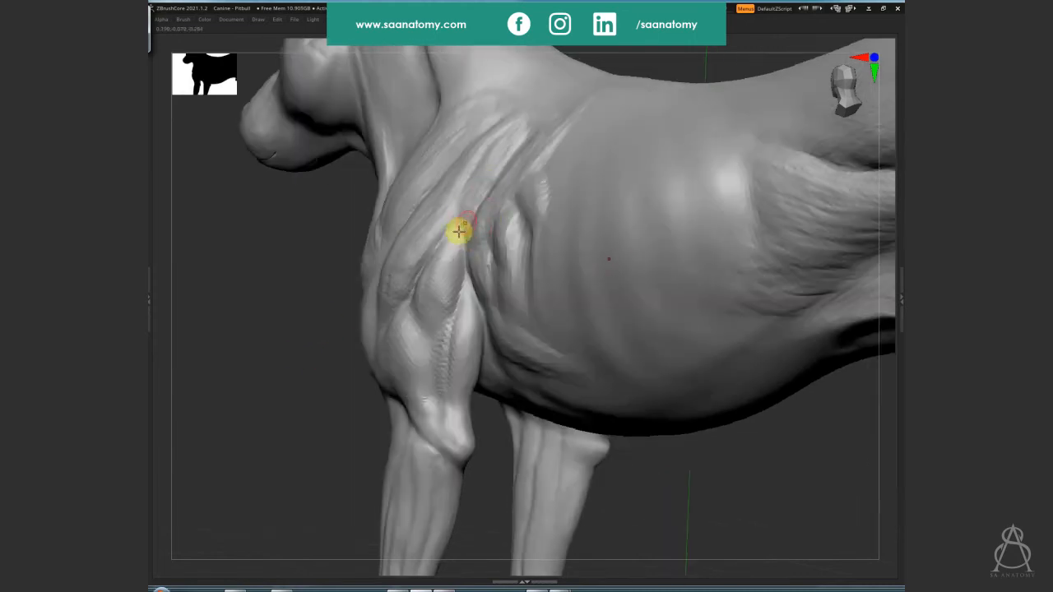
pyautogui.moveTo(465, 209)
pyautogui.mouseDown()
pyautogui.moveTo(501, 134)
pyautogui.moveTo(535, 134)
pyautogui.moveTo(592, 96)
pyautogui.mouseUp()
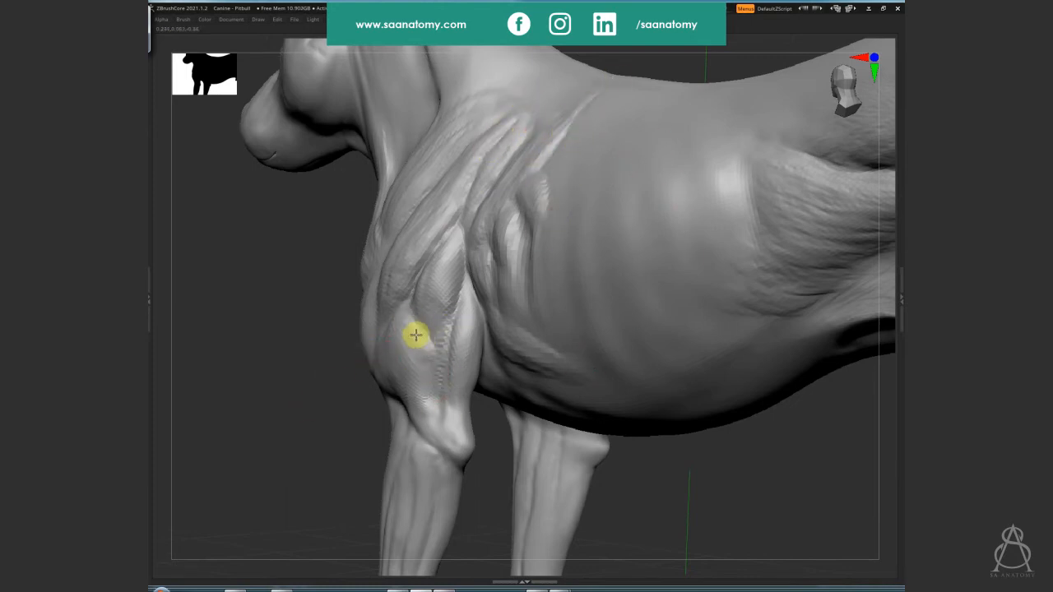
pyautogui.moveTo(416, 337)
pyautogui.mouseDown()
pyautogui.moveTo(434, 365)
pyautogui.moveTo(455, 357)
pyautogui.moveTo(454, 312)
pyautogui.moveTo(428, 322)
pyautogui.moveTo(451, 272)
pyautogui.moveTo(439, 325)
pyautogui.mouseUp()
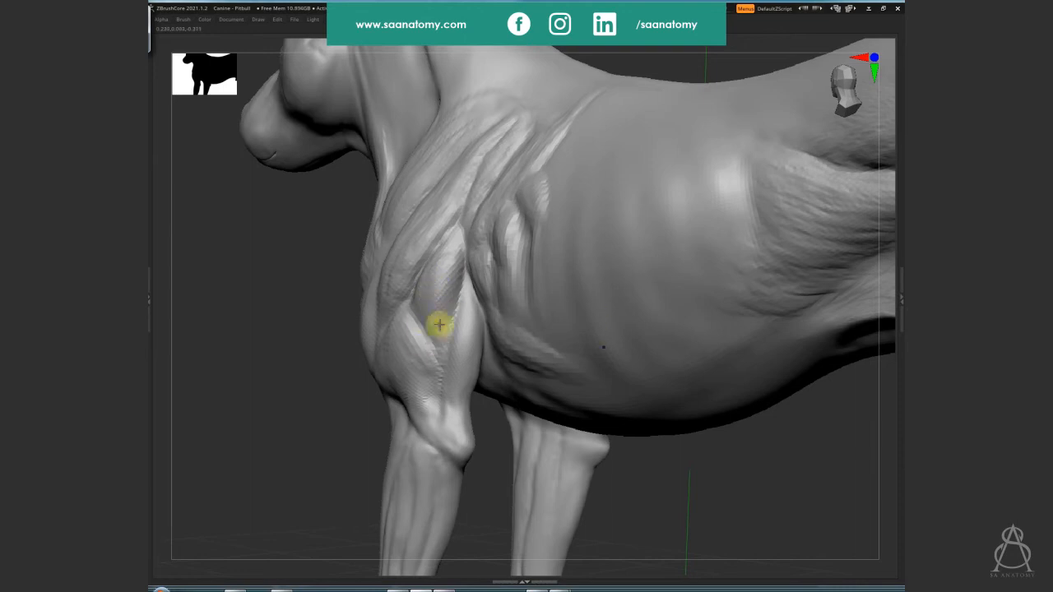
pyautogui.moveTo(320, 422)
pyautogui.mouseDown()
pyautogui.moveTo(406, 363)
pyautogui.moveTo(382, 346)
pyautogui.moveTo(423, 381)
pyautogui.mouseUp()
pyautogui.moveTo(396, 316)
pyautogui.mouseDown()
pyautogui.moveTo(434, 293)
pyautogui.moveTo(445, 310)
pyautogui.moveTo(383, 353)
pyautogui.moveTo(386, 343)
pyautogui.moveTo(395, 365)
pyautogui.moveTo(442, 385)
pyautogui.moveTo(381, 367)
pyautogui.moveTo(407, 409)
pyautogui.moveTo(402, 376)
pyautogui.moveTo(379, 359)
pyautogui.moveTo(452, 400)
pyautogui.mouseUp()
# Build up fibrous ridges along the top of the shoulder blade and, with another brush, sharpen the groove between its muscles
pyautogui.moveTo(452, 399)
pyautogui.mouseDown(button='right')
pyautogui.moveTo(562, 484)
pyautogui.moveTo(362, 428)
pyautogui.moveTo(555, 520)
pyautogui.moveTo(432, 493)
pyautogui.moveTo(611, 447)
pyautogui.moveTo(357, 409)
pyautogui.moveTo(545, 320)
pyautogui.moveTo(526, 258)
pyautogui.moveTo(585, 334)
pyautogui.moveTo(571, 228)
pyautogui.moveTo(647, 288)
pyautogui.moveTo(654, 282)
pyautogui.moveTo(628, 348)
pyautogui.moveTo(580, 358)
pyautogui.mouseUp(button='right')
pyautogui.press('s')
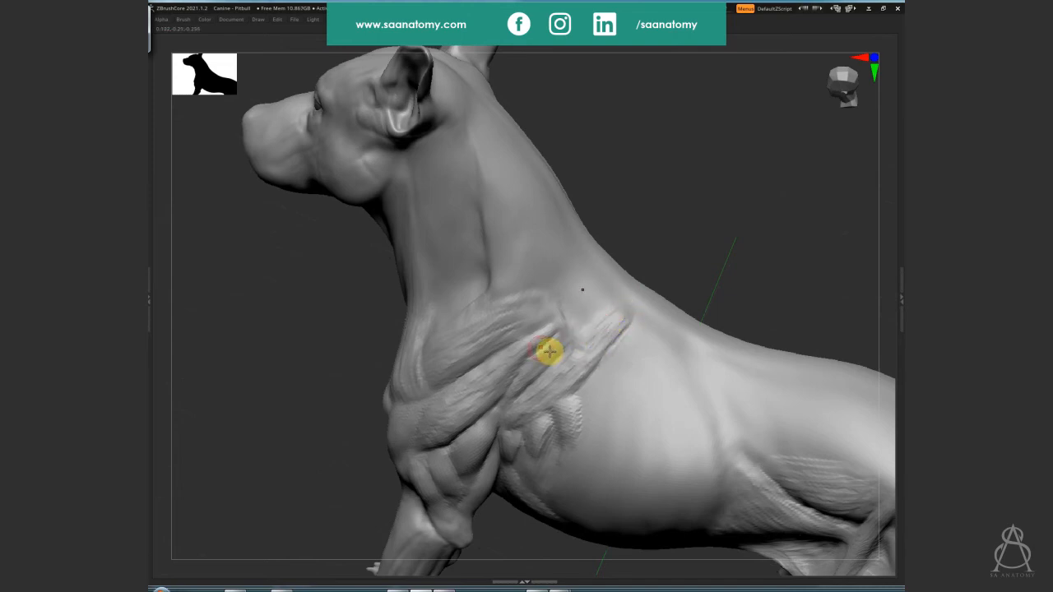
pyautogui.moveTo(550, 351); pyautogui.dragTo(557, 345)
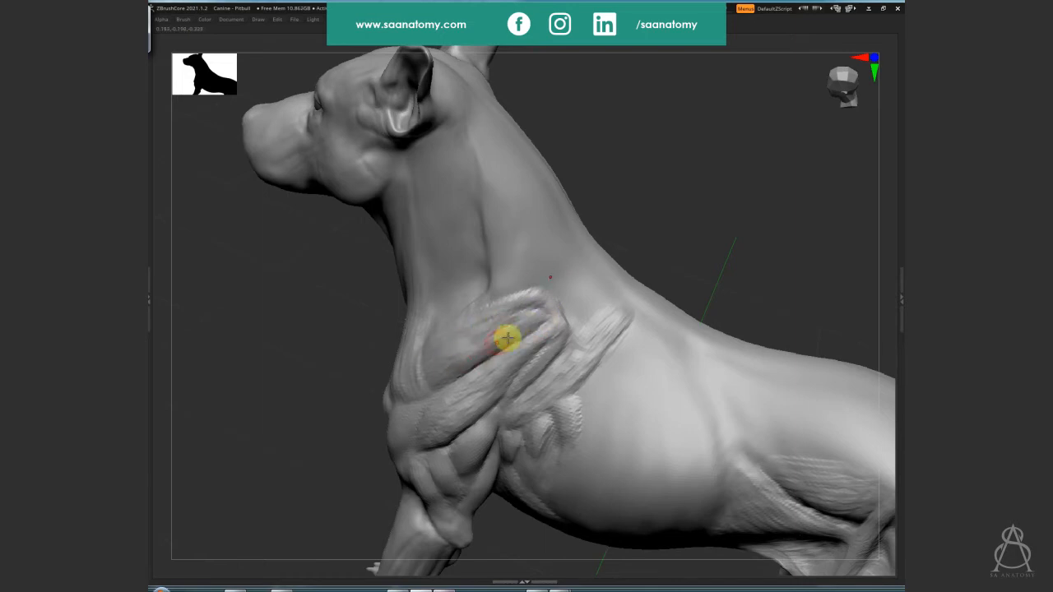
pyautogui.press('b')
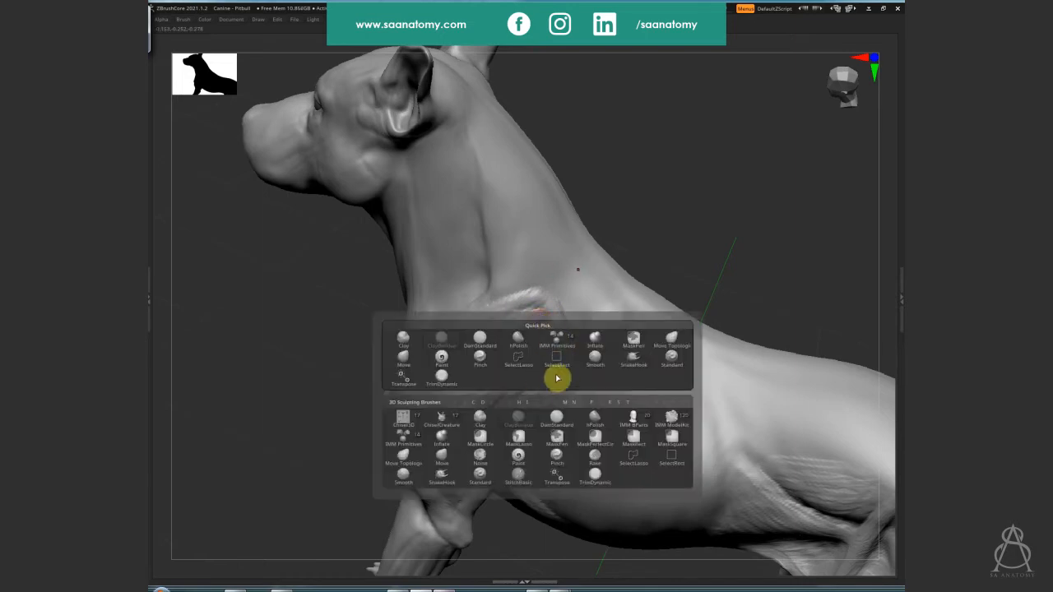
pyautogui.click(451, 386)
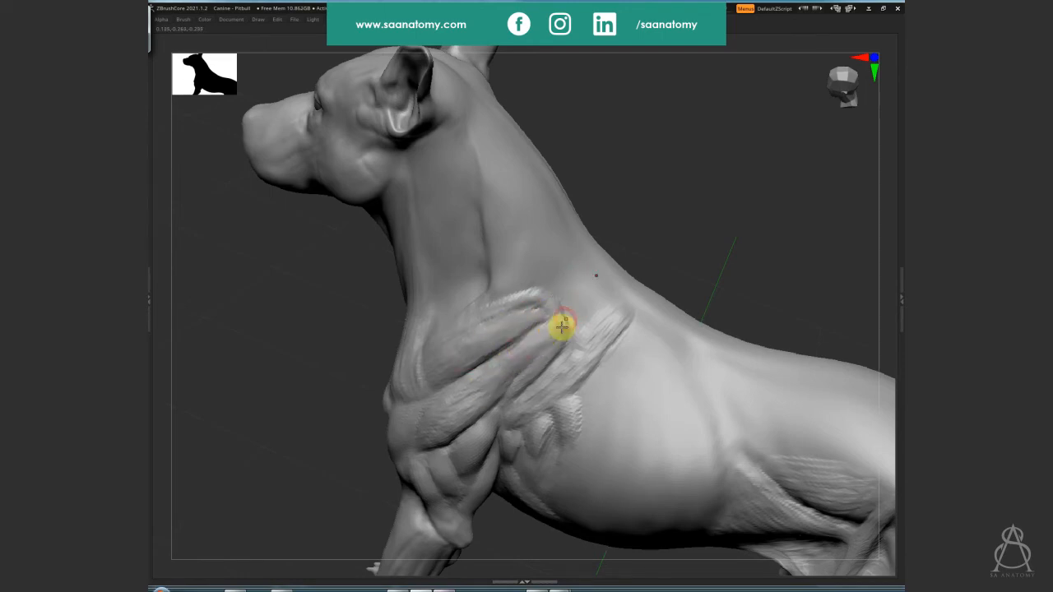
# Sculpt a row of serrated, finger-like muscle slips over the ribs behind the shoulder blade, up toward the withers
pyautogui.moveTo(670, 162)
pyautogui.mouseDown()
pyautogui.moveTo(601, 332)
pyautogui.moveTo(557, 378)
pyautogui.mouseUp()
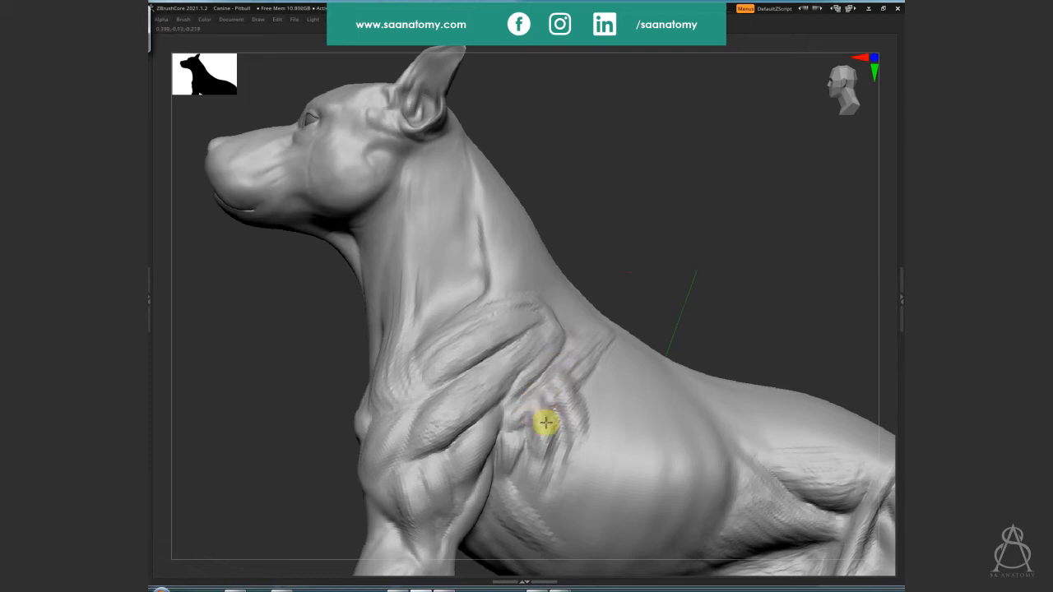
pyautogui.moveTo(702, 237); pyautogui.dragTo(560, 430)
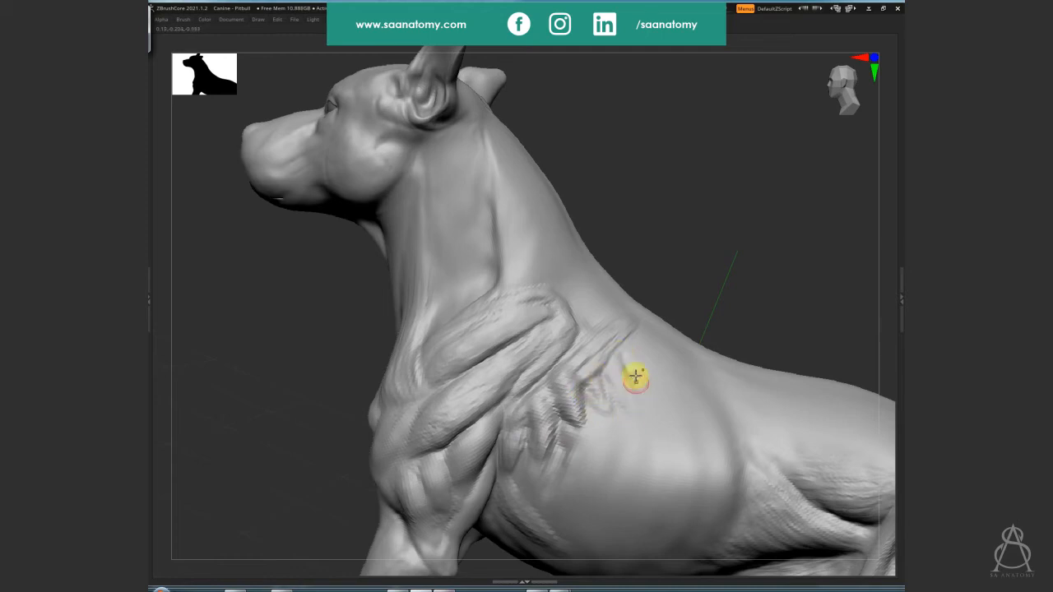
pyautogui.moveTo(675, 298); pyautogui.dragTo(640, 346)
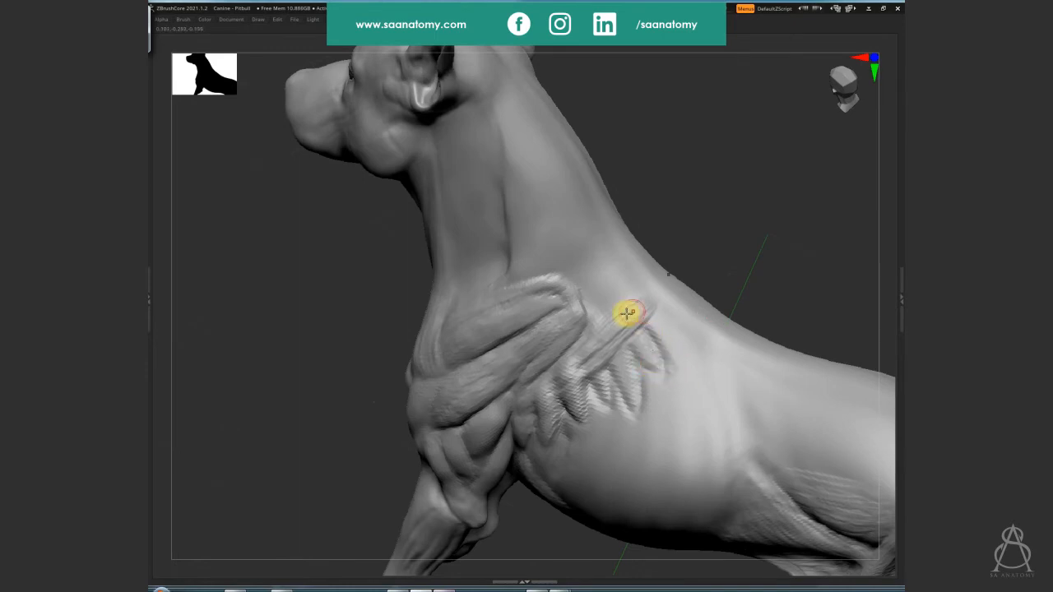
pyautogui.moveTo(641, 350)
pyautogui.mouseDown()
pyautogui.moveTo(625, 322)
pyautogui.moveTo(651, 354)
pyautogui.moveTo(624, 382)
pyautogui.mouseUp()
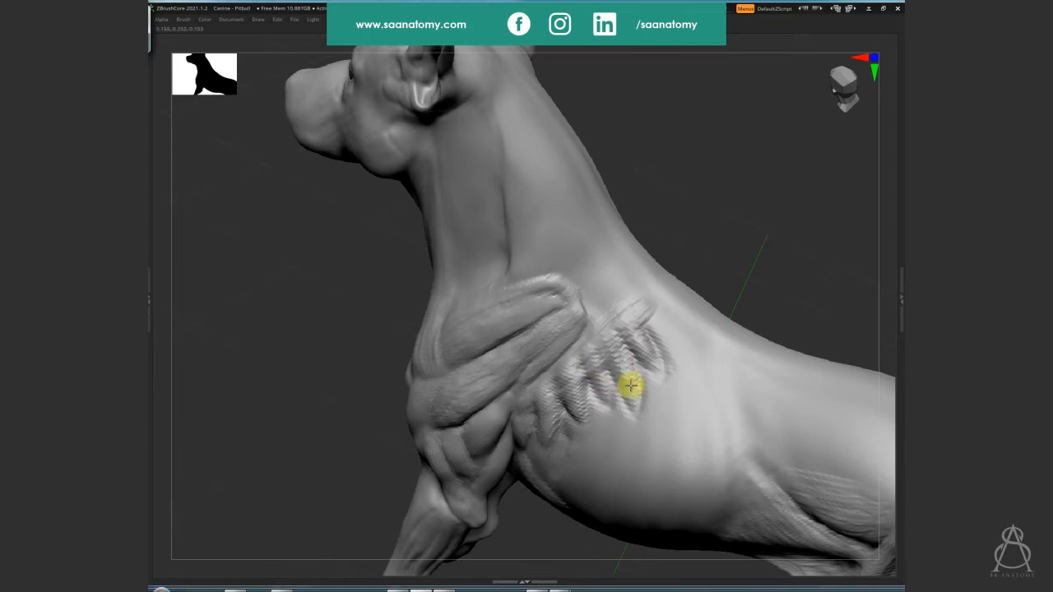
# Build up muscle fibres above the shoulder blade near the withers and down its rear edge toward the serrated rib muscles
pyautogui.moveTo(754, 218); pyautogui.dragTo(616, 322)
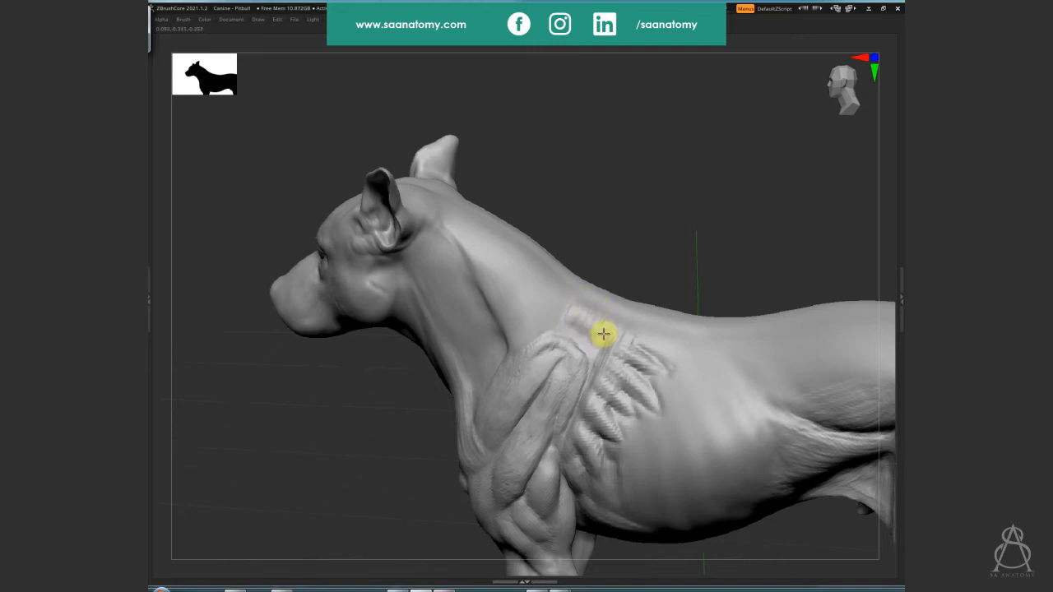
pyautogui.moveTo(579, 301); pyautogui.dragTo(525, 288)
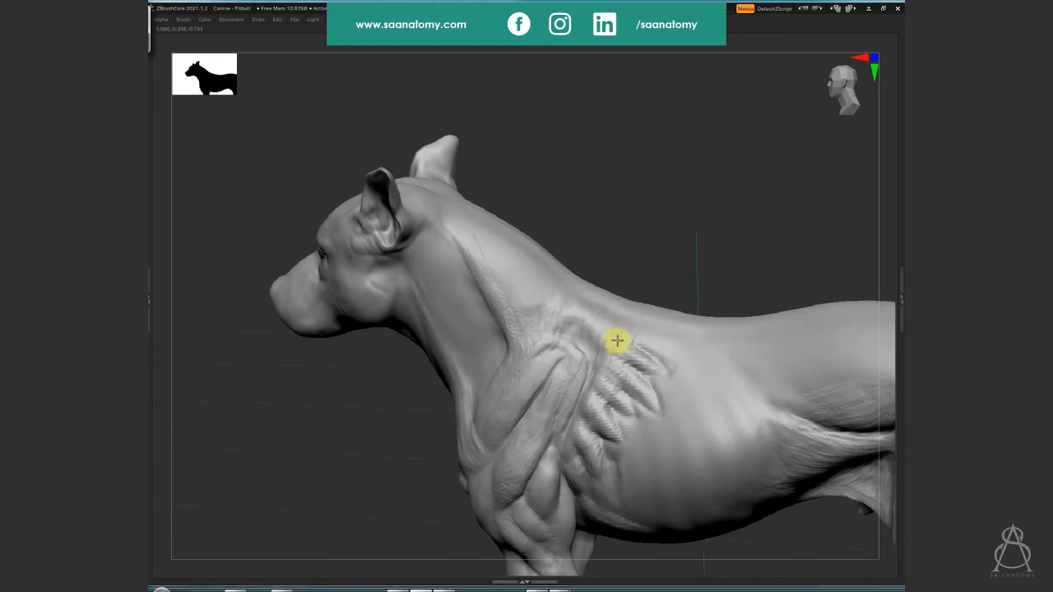
pyautogui.moveTo(601, 350); pyautogui.dragTo(592, 384)
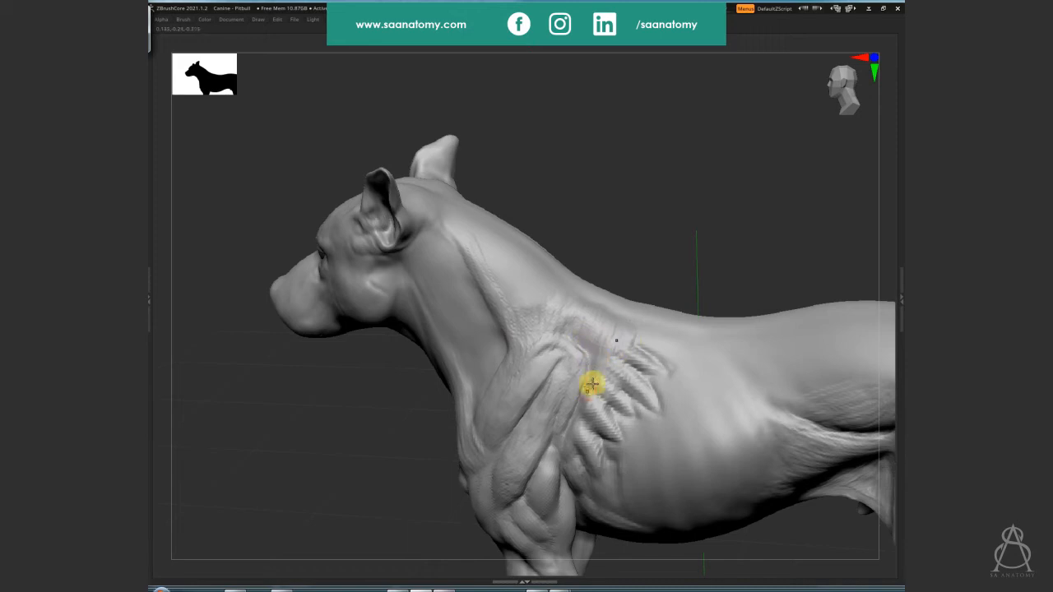
pyautogui.moveTo(590, 421); pyautogui.dragTo(604, 386)
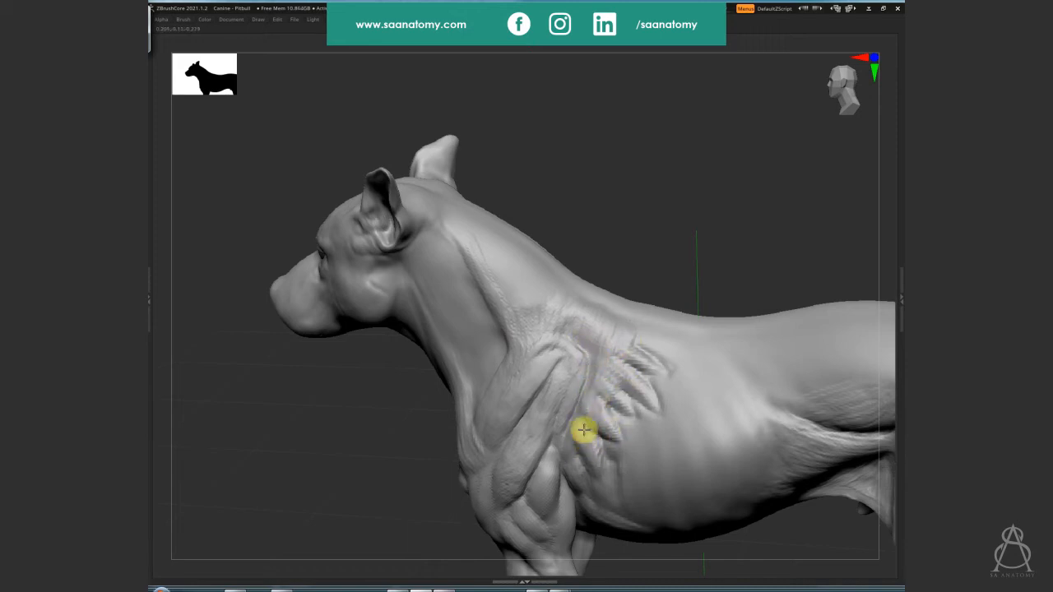
# Carve a groove from behind the ear along the upper side of the neck down to the shoulder
pyautogui.moveTo(622, 357)
pyautogui.mouseDown(button='right')
pyautogui.moveTo(703, 228)
pyautogui.moveTo(694, 244)
pyautogui.moveTo(625, 255)
pyautogui.mouseUp(button='right')
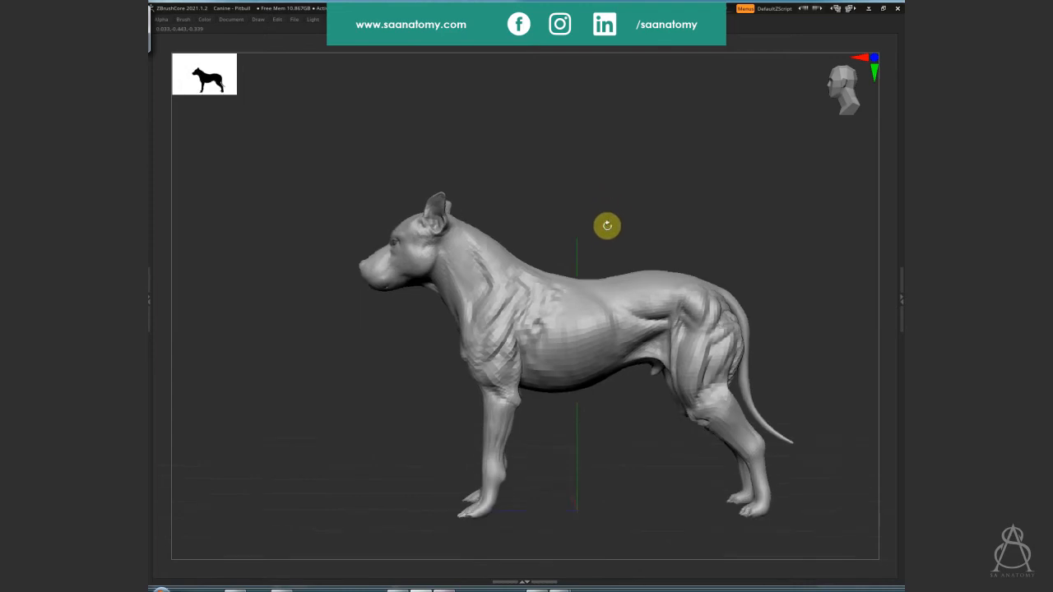
pyautogui.moveTo(606, 226); pyautogui.dragTo(650, 393, button='right')
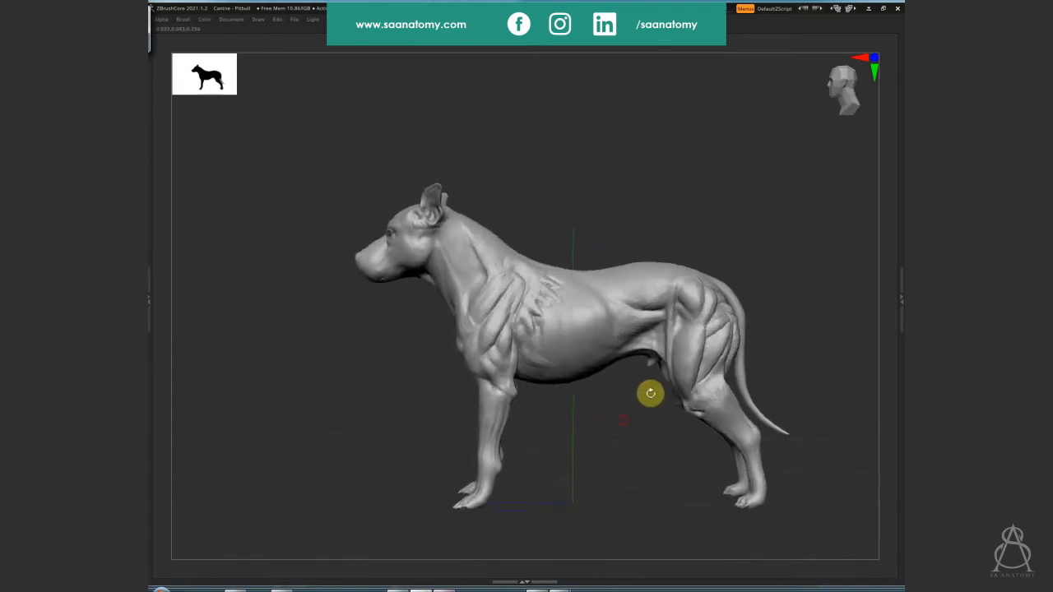
pyautogui.moveTo(583, 192); pyautogui.dragTo(674, 139, button='right')
pyautogui.moveTo(477, 148); pyautogui.dragTo(533, 213, button='right')
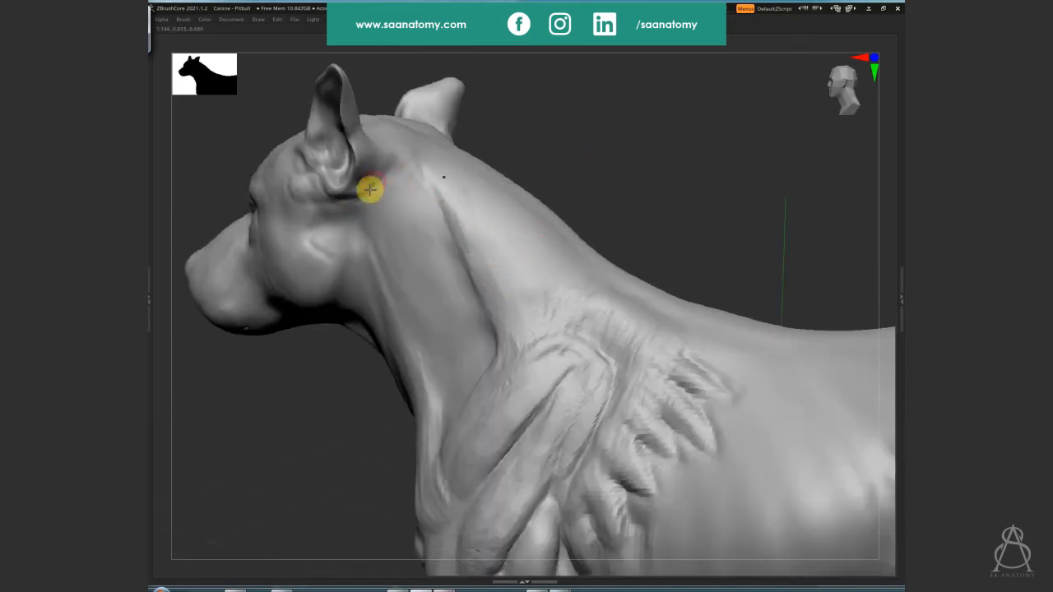
pyautogui.moveTo(444, 206); pyautogui.dragTo(452, 224)
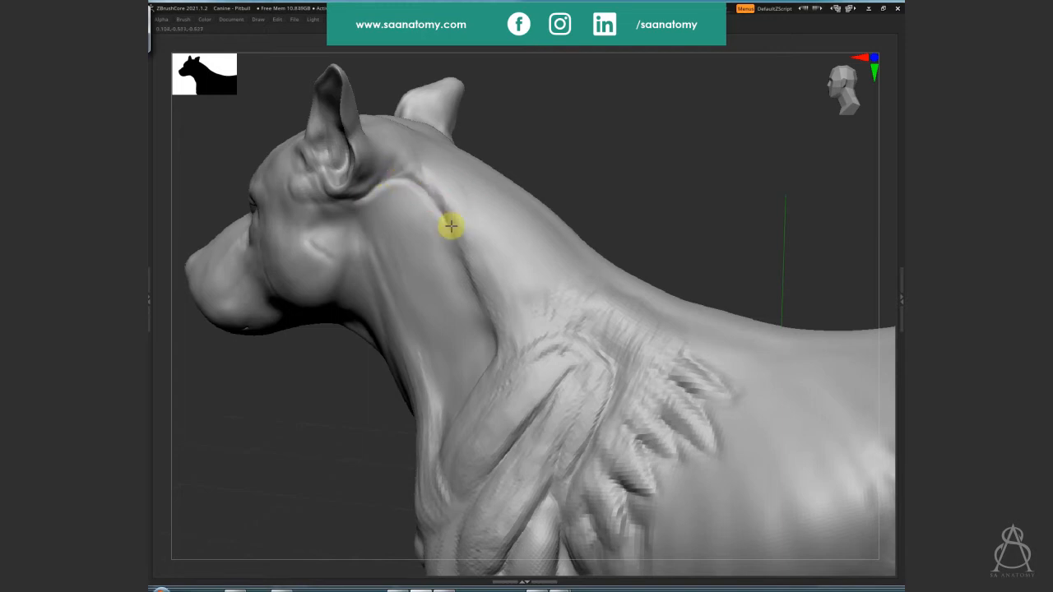
pyautogui.moveTo(477, 177)
pyautogui.mouseDown()
pyautogui.moveTo(491, 172)
pyautogui.moveTo(444, 206)
pyautogui.mouseUp()
pyautogui.moveTo(435, 200); pyautogui.dragTo(500, 333)
pyautogui.moveTo(642, 178); pyautogui.dragTo(486, 195)
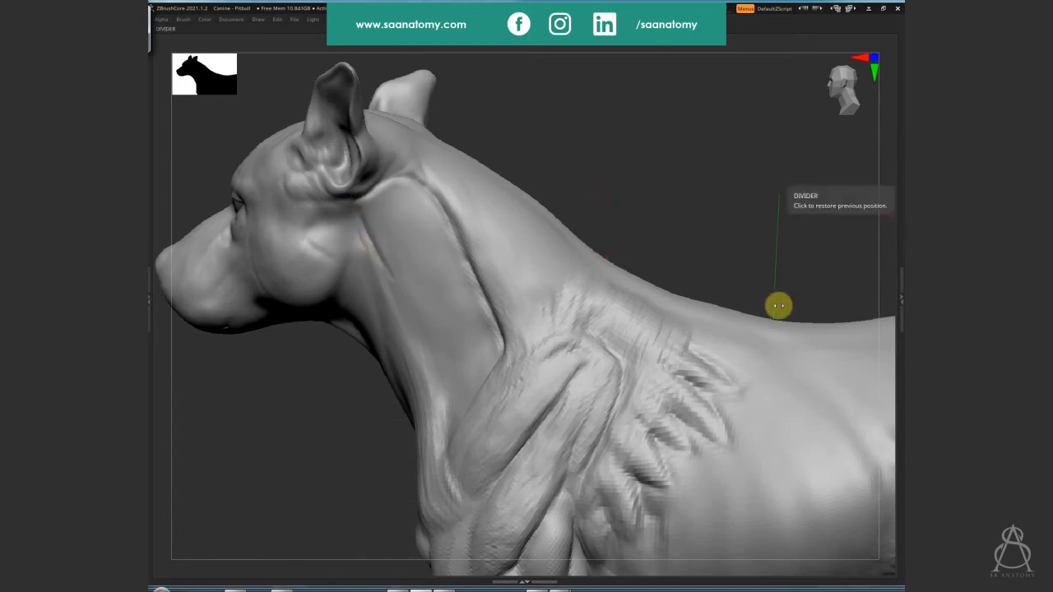
# Carve curved grooves across the recessed side of the neck to split it into stacked muscle bands
pyautogui.moveTo(552, 320)
pyautogui.mouseDown()
pyautogui.moveTo(404, 285)
pyautogui.moveTo(397, 266)
pyautogui.moveTo(416, 284)
pyautogui.moveTo(455, 292)
pyautogui.moveTo(399, 291)
pyautogui.moveTo(381, 254)
pyautogui.moveTo(402, 301)
pyautogui.mouseUp()
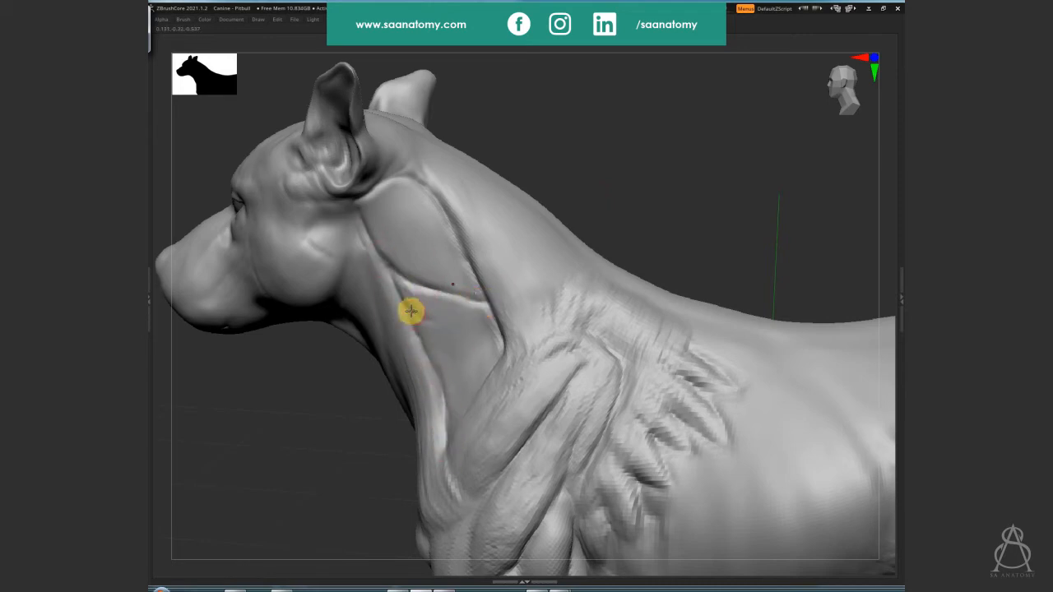
pyautogui.moveTo(411, 310); pyautogui.dragTo(505, 334)
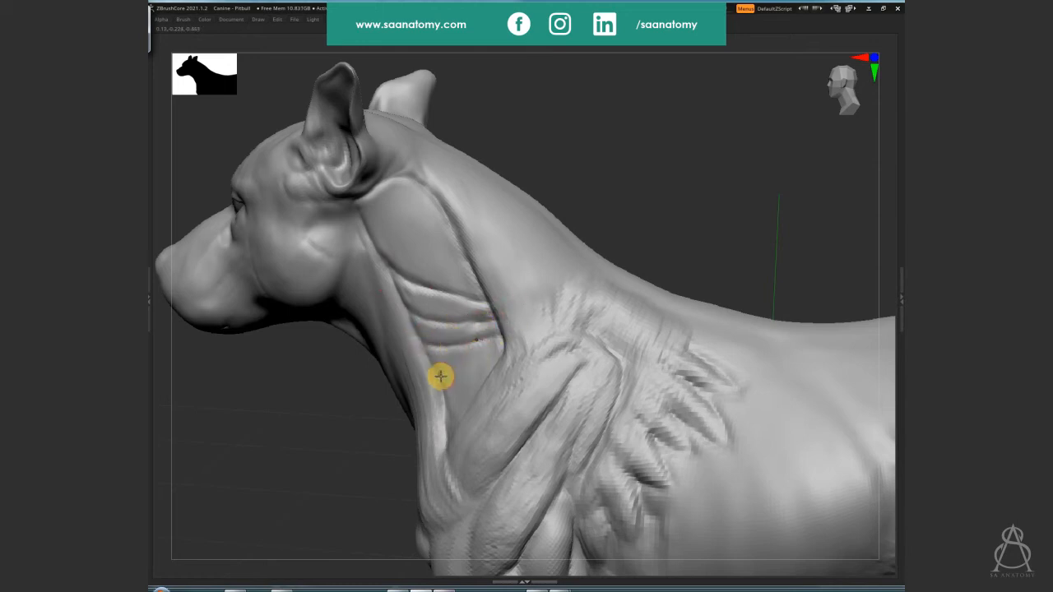
pyautogui.moveTo(463, 373); pyautogui.dragTo(464, 374, button='right')
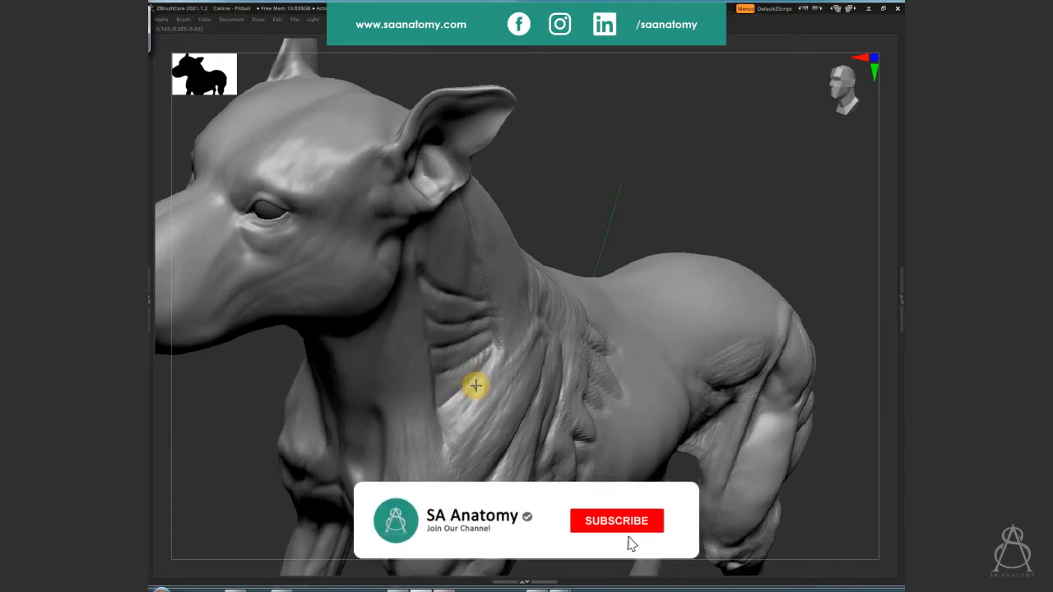
# Add fibres to the upper neck muscle and deepen the grooves between the neck bands down to the shoulder
pyautogui.moveTo(603, 198)
pyautogui.mouseDown(button='right')
pyautogui.moveTo(583, 167)
pyautogui.moveTo(588, 183)
pyautogui.mouseUp(button='right')
pyautogui.moveTo(463, 207); pyautogui.dragTo(433, 296, button='right')
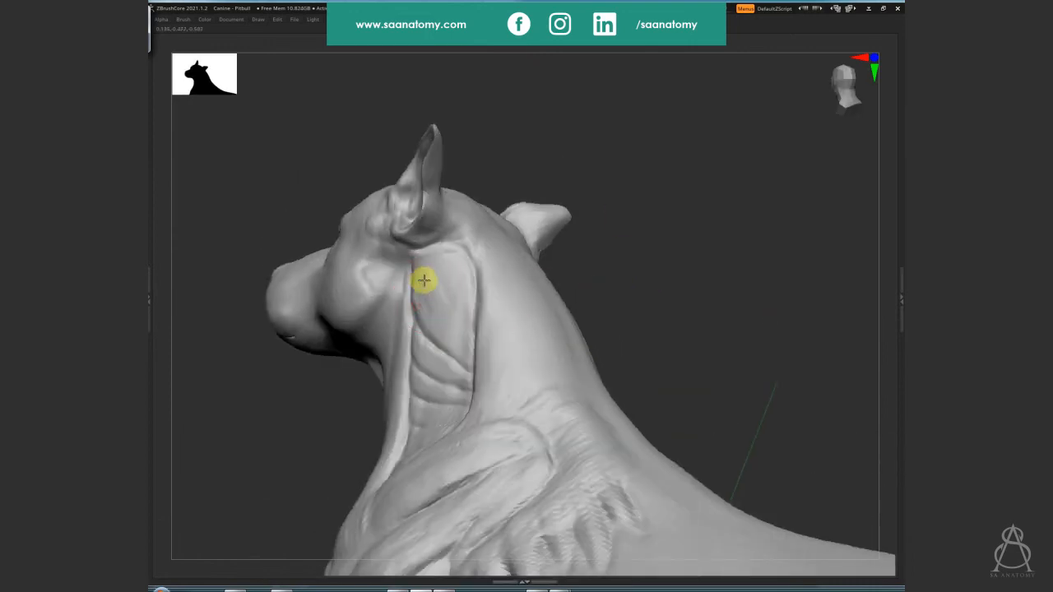
pyautogui.moveTo(417, 298)
pyautogui.mouseDown()
pyautogui.moveTo(456, 291)
pyautogui.moveTo(432, 261)
pyautogui.moveTo(452, 311)
pyautogui.mouseUp()
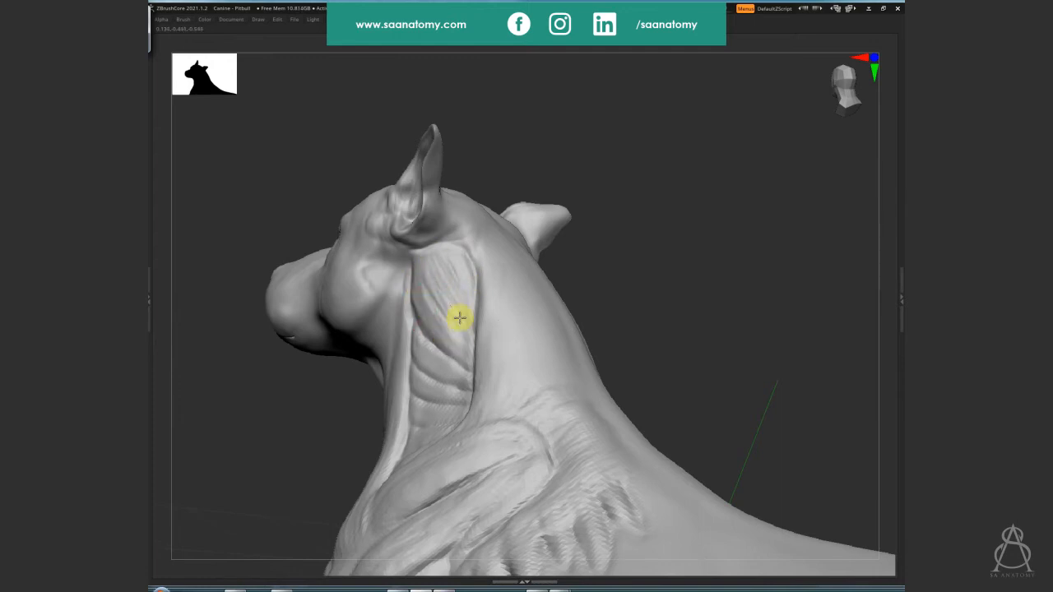
pyautogui.moveTo(458, 318); pyautogui.dragTo(463, 374, button='right')
pyautogui.moveTo(416, 335); pyautogui.dragTo(467, 367)
pyautogui.moveTo(418, 333); pyautogui.dragTo(477, 384)
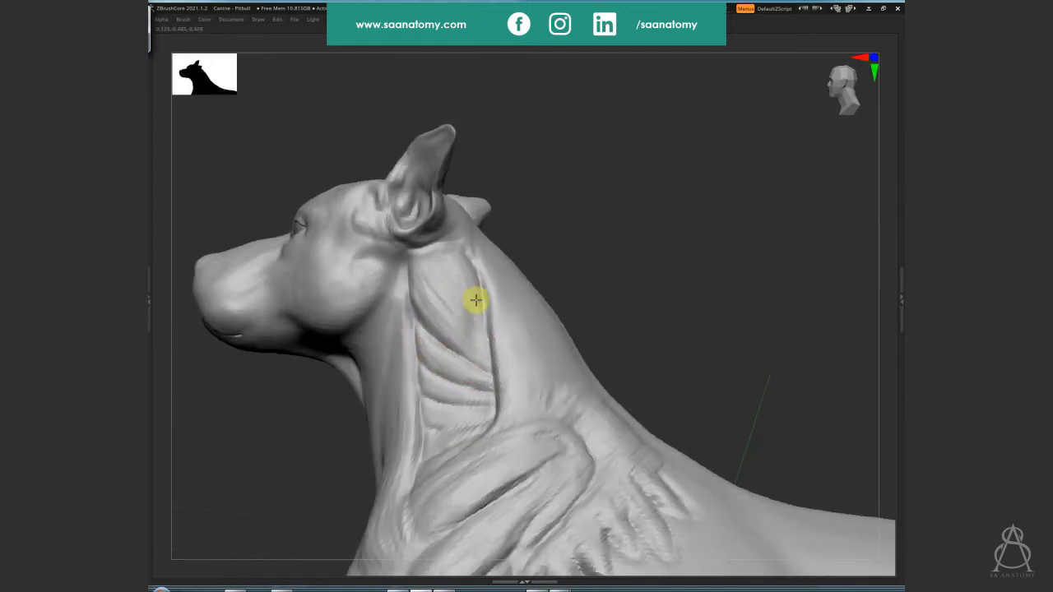
pyautogui.moveTo(430, 308)
pyautogui.mouseDown()
pyautogui.moveTo(413, 310)
pyautogui.moveTo(444, 320)
pyautogui.mouseUp()
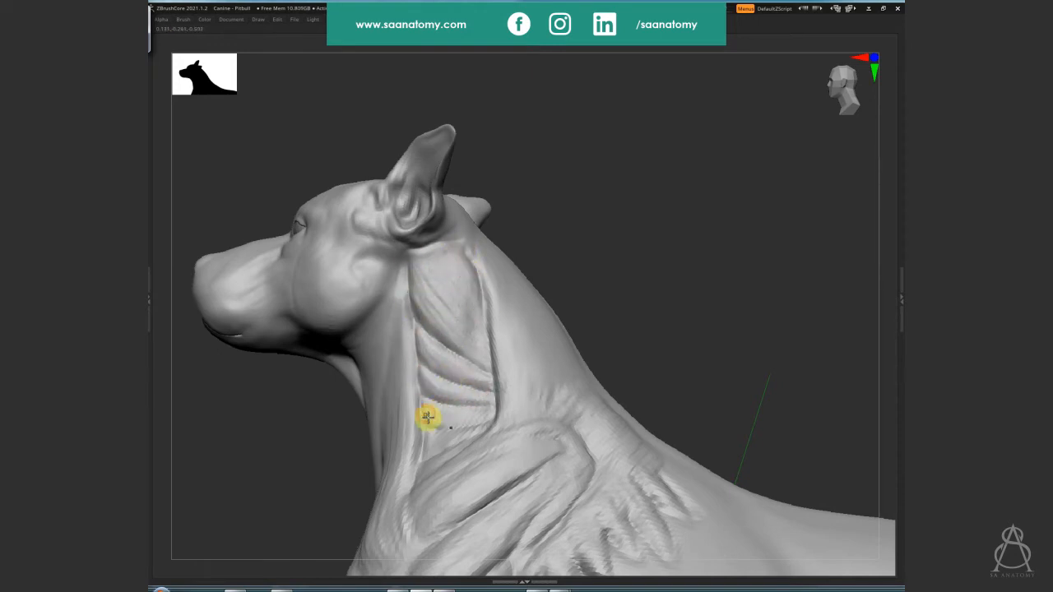
pyautogui.moveTo(488, 420); pyautogui.dragTo(444, 426)
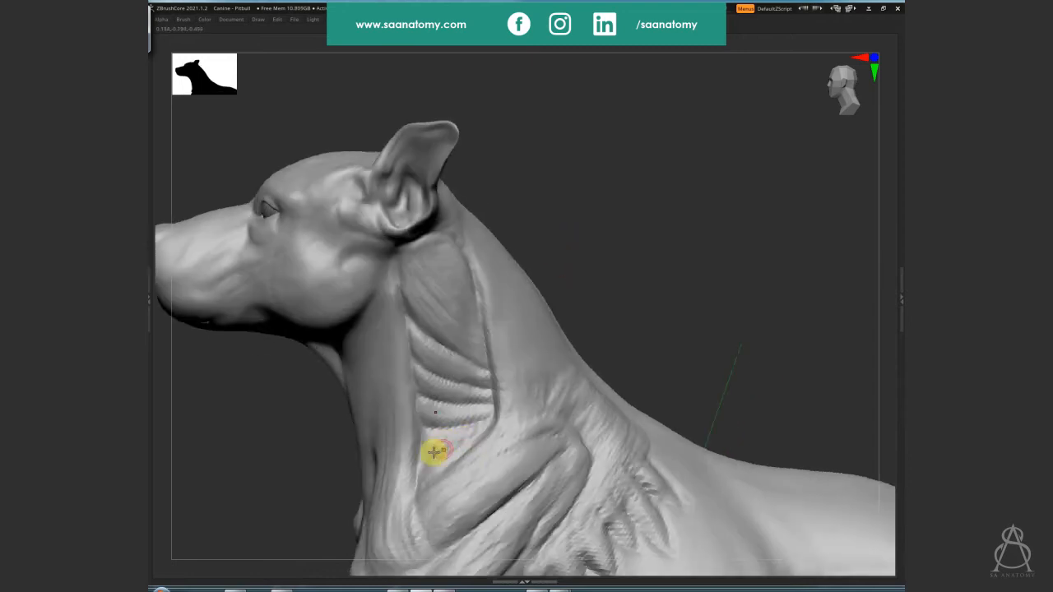
# Carve the muscle edge from behind the ear toward the nape and refine the adjoining upper neck muscle
pyautogui.moveTo(599, 266); pyautogui.dragTo(470, 284)
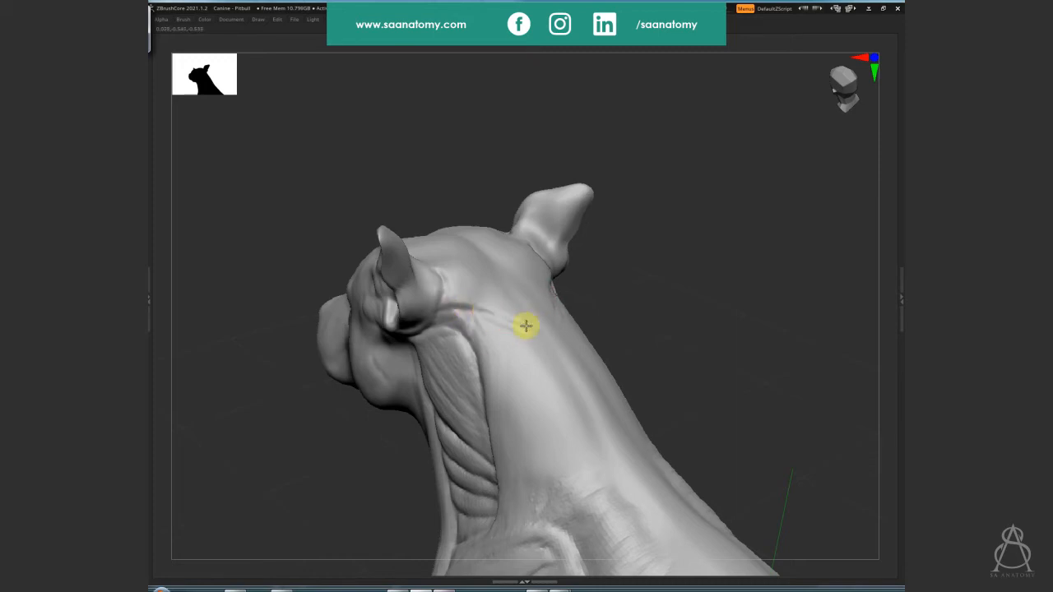
pyautogui.moveTo(639, 305)
pyautogui.mouseDown()
pyautogui.moveTo(686, 308)
pyautogui.moveTo(538, 339)
pyautogui.moveTo(515, 324)
pyautogui.mouseUp()
pyautogui.moveTo(702, 273)
pyautogui.mouseDown()
pyautogui.moveTo(740, 268)
pyautogui.moveTo(529, 294)
pyautogui.moveTo(484, 337)
pyautogui.moveTo(530, 332)
pyautogui.mouseUp()
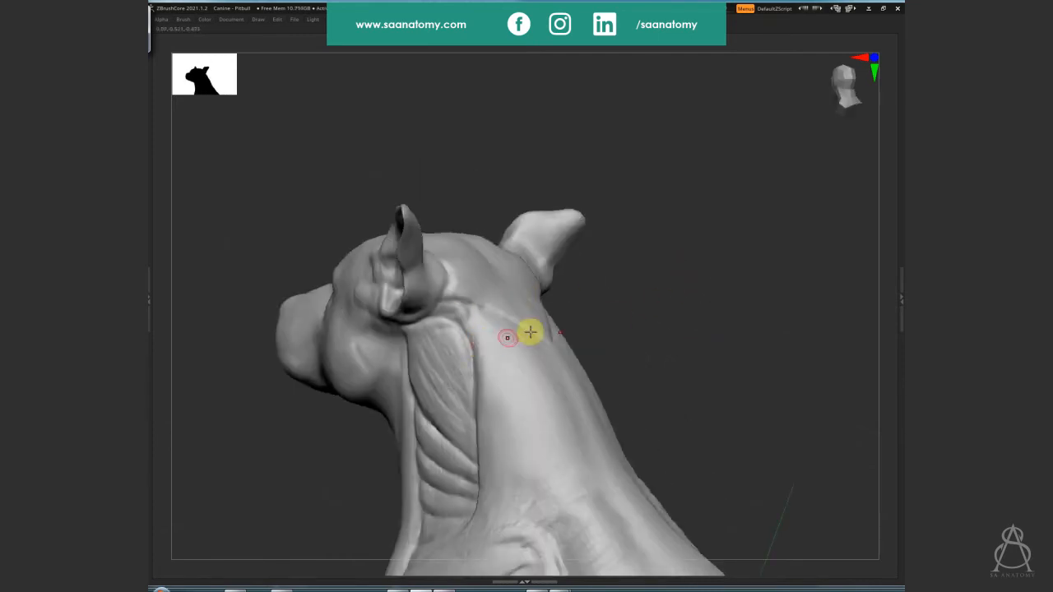
pyautogui.moveTo(652, 288); pyautogui.dragTo(581, 322)
pyautogui.moveTo(663, 322); pyautogui.dragTo(613, 319)
pyautogui.moveTo(535, 379); pyautogui.dragTo(456, 381)
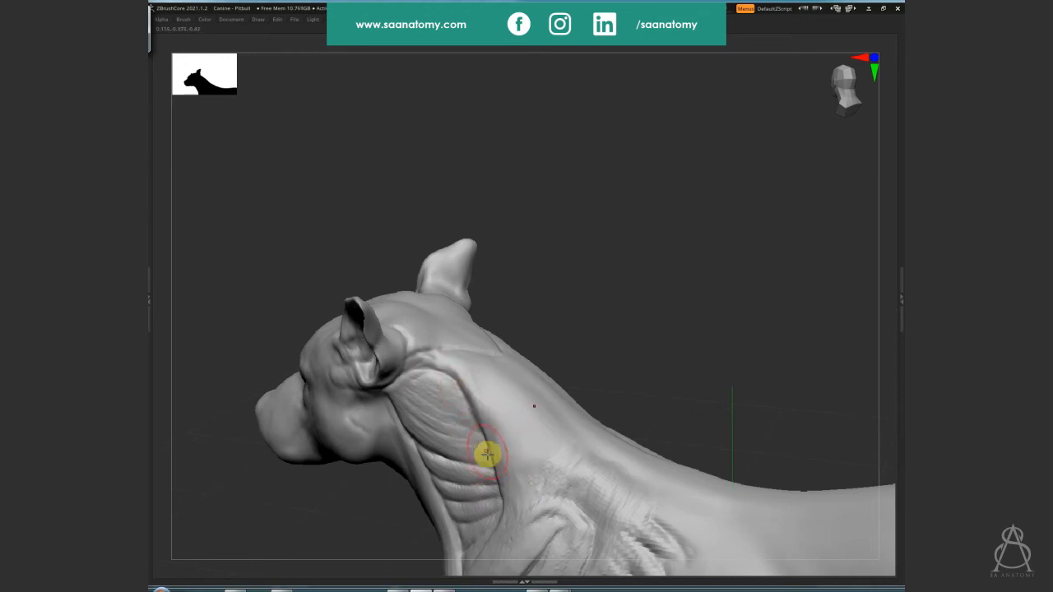
# Save the project with the current sculpt
pyautogui.moveTo(515, 364); pyautogui.dragTo(703, 241, button='right')
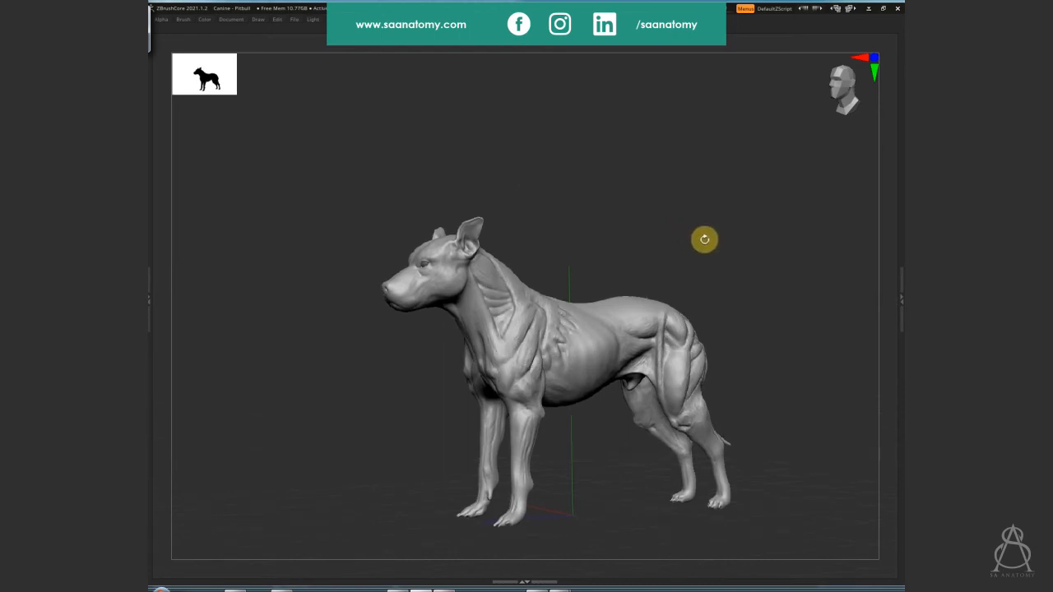
pyautogui.hotkey('ctrl', 's')
pyautogui.press('Return')
pyautogui.click(695, 301)
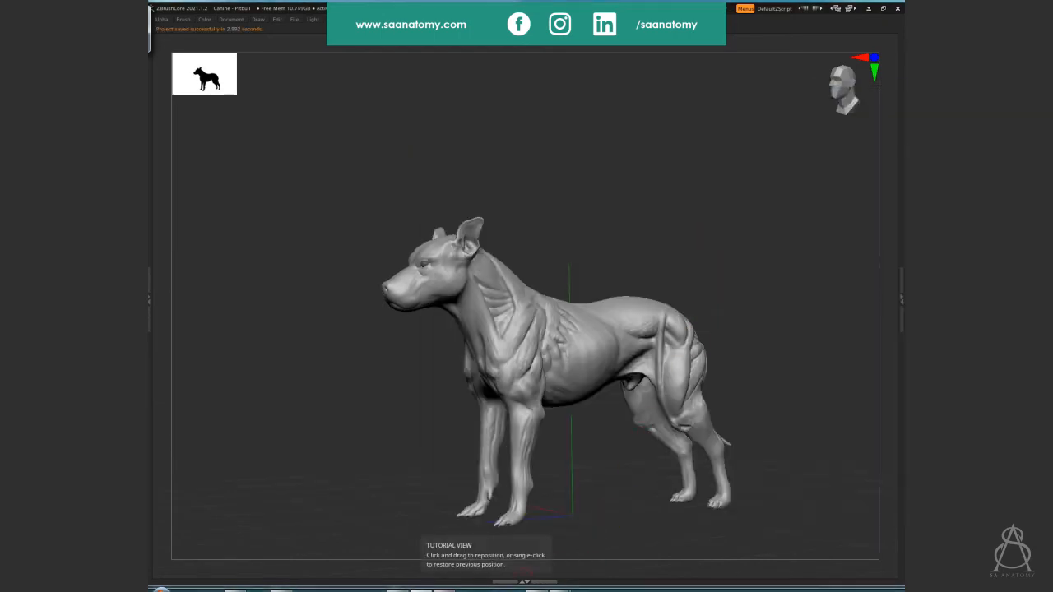
# With the Move Topological brush, check the head's shape and adjust the contours of the hind leg around the knee and thigh
pyautogui.moveTo(493, 312); pyautogui.dragTo(545, 272, button='right')
pyautogui.rightClick(527, 240)
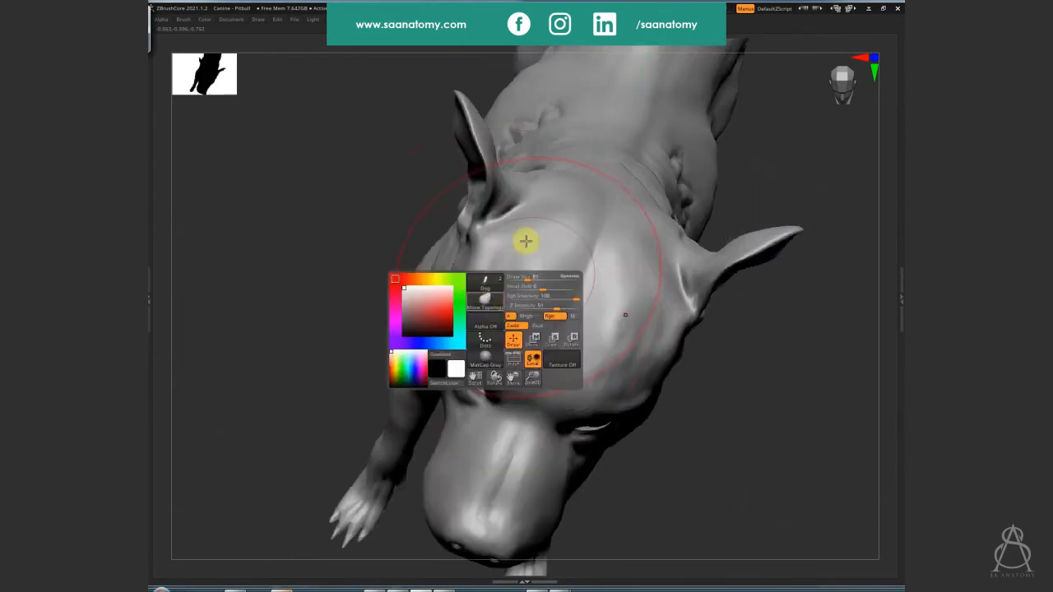
pyautogui.moveTo(486, 291); pyautogui.dragTo(444, 297, button='right')
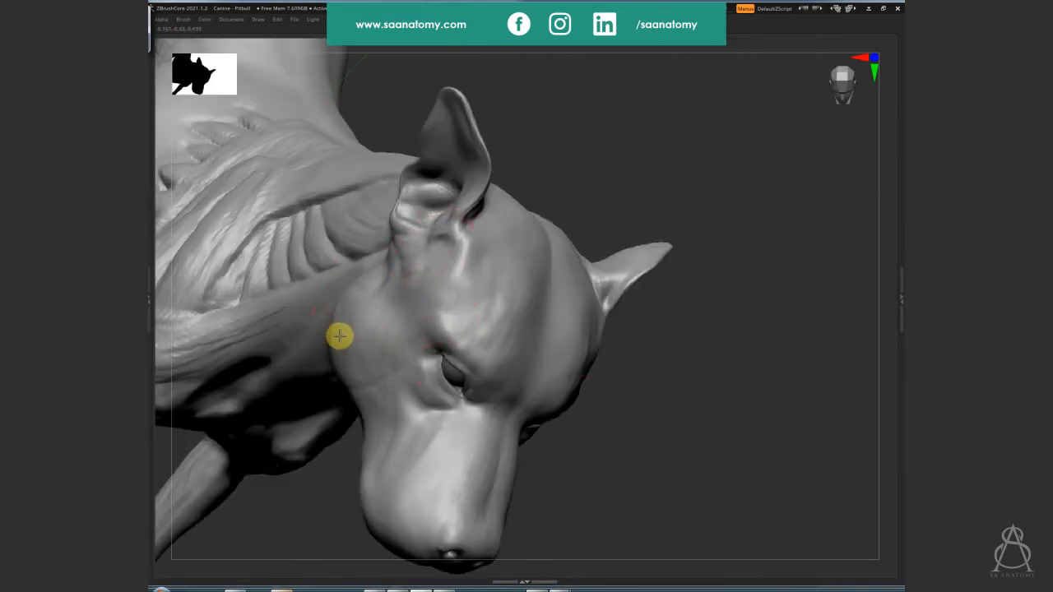
pyautogui.keyDown('shift'); pyautogui.moveTo(338, 335); pyautogui.dragTo(741, 387, button='right'); pyautogui.keyUp('shift')
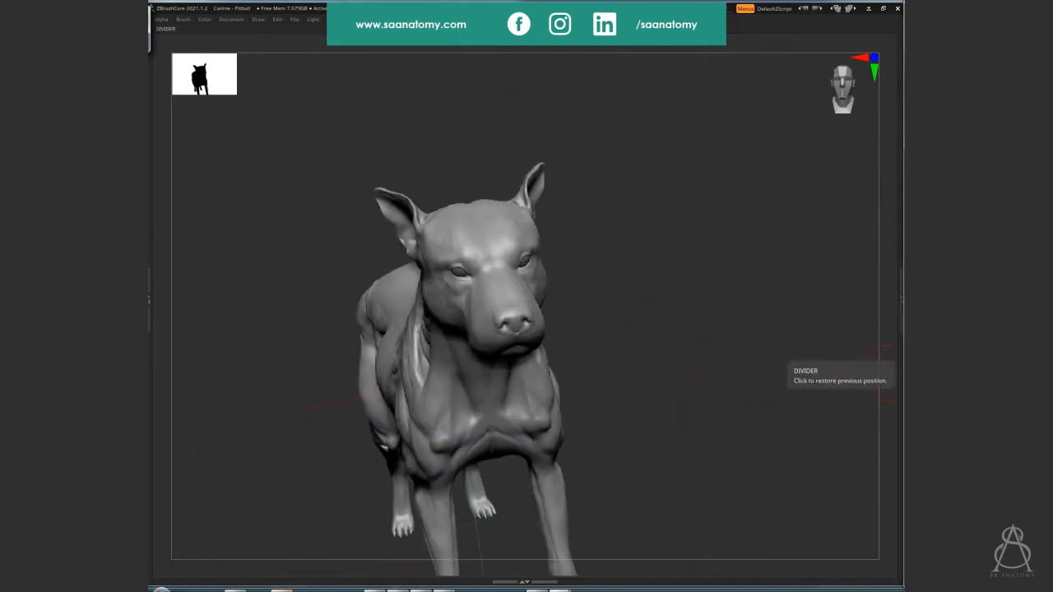
pyautogui.moveTo(691, 400); pyautogui.dragTo(684, 273, button='right')
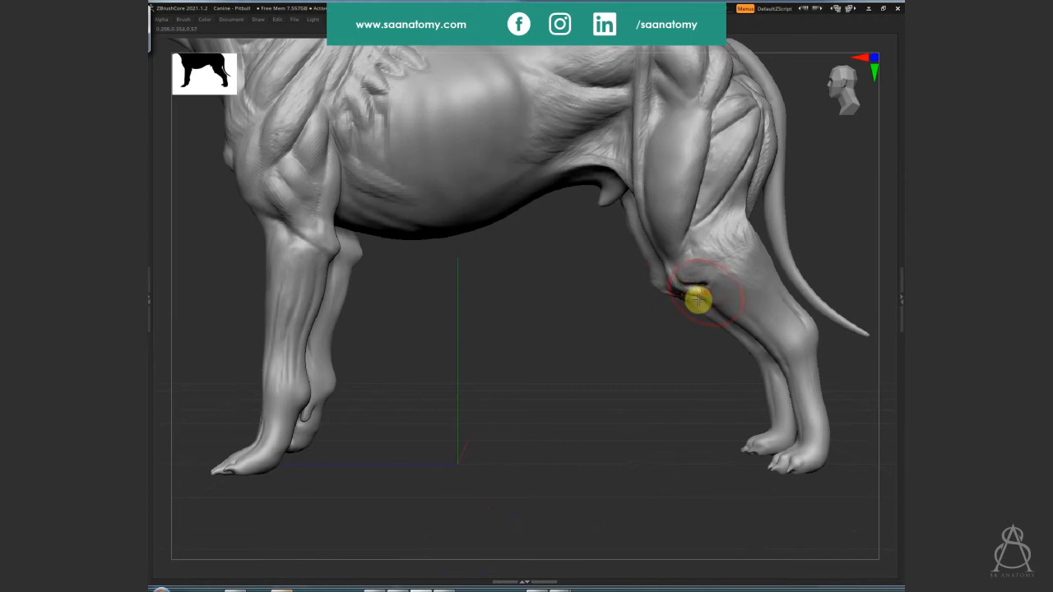
pyautogui.moveTo(698, 300); pyautogui.dragTo(645, 190)
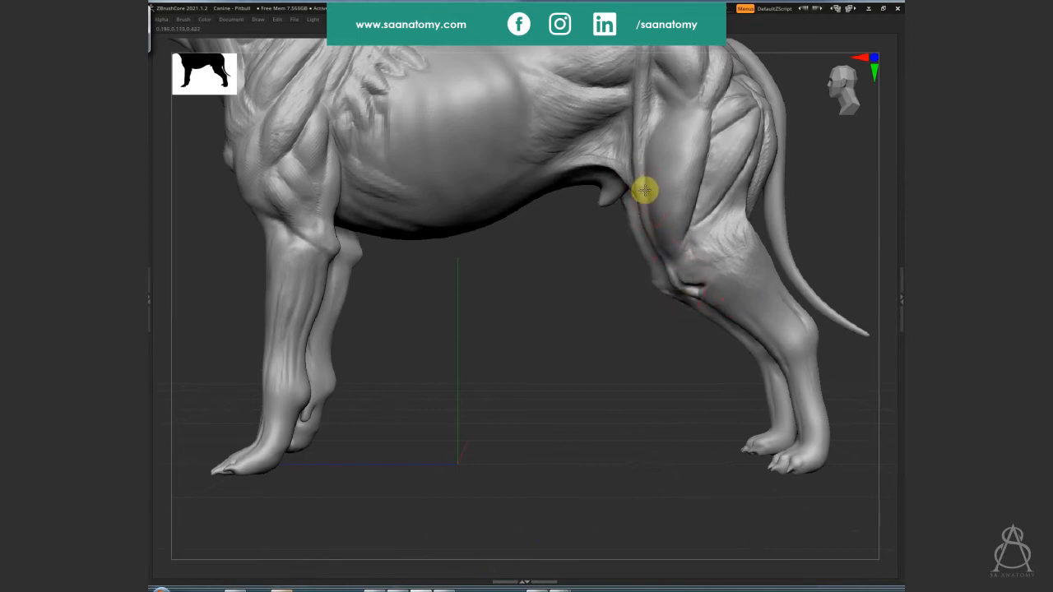
pyautogui.moveTo(696, 214)
pyautogui.mouseDown()
pyautogui.moveTo(729, 195)
pyautogui.moveTo(758, 132)
pyautogui.moveTo(742, 117)
pyautogui.moveTo(713, 124)
pyautogui.mouseUp()
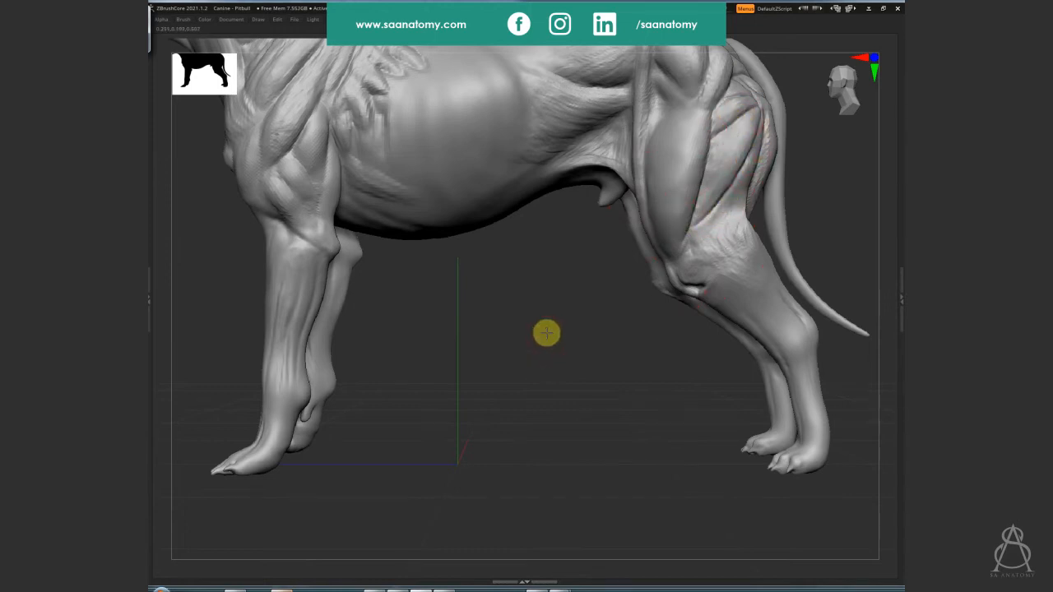
# Carve a V-shaped groove across the nape behind the ears and lengthwise grooves running down the back of the neck
pyautogui.moveTo(545, 331)
pyautogui.keyDown('alt'); pyautogui.mouseDown()
pyautogui.moveTo(550, 362)
pyautogui.moveTo(581, 379)
pyautogui.moveTo(581, 362)
pyautogui.moveTo(584, 370)
pyautogui.moveTo(604, 446)
pyautogui.moveTo(576, 458)
pyautogui.mouseUp(); pyautogui.keyUp('alt')
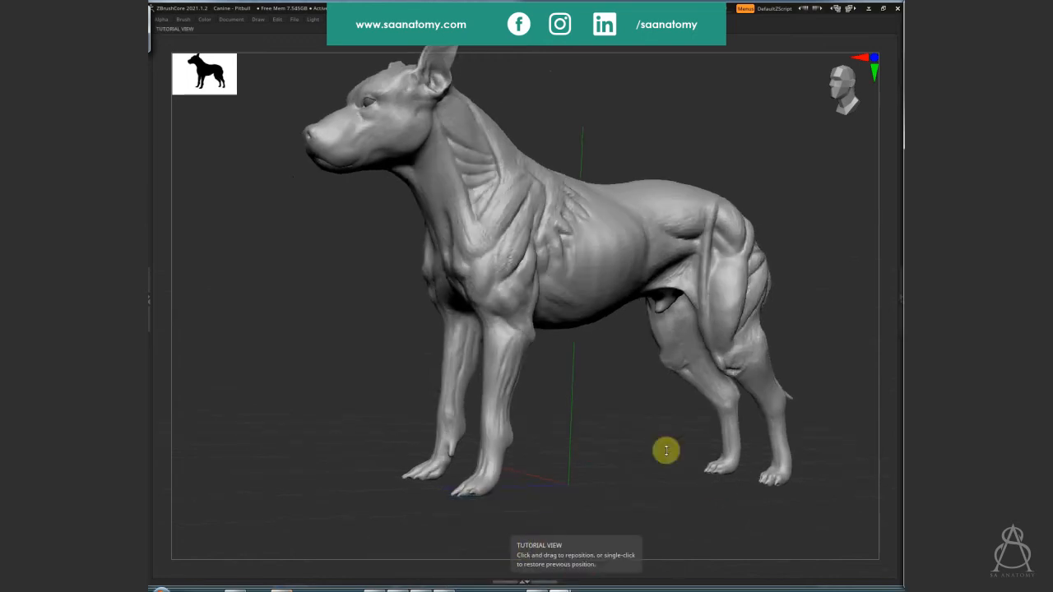
pyautogui.moveTo(860, 355); pyautogui.dragTo(578, 282)
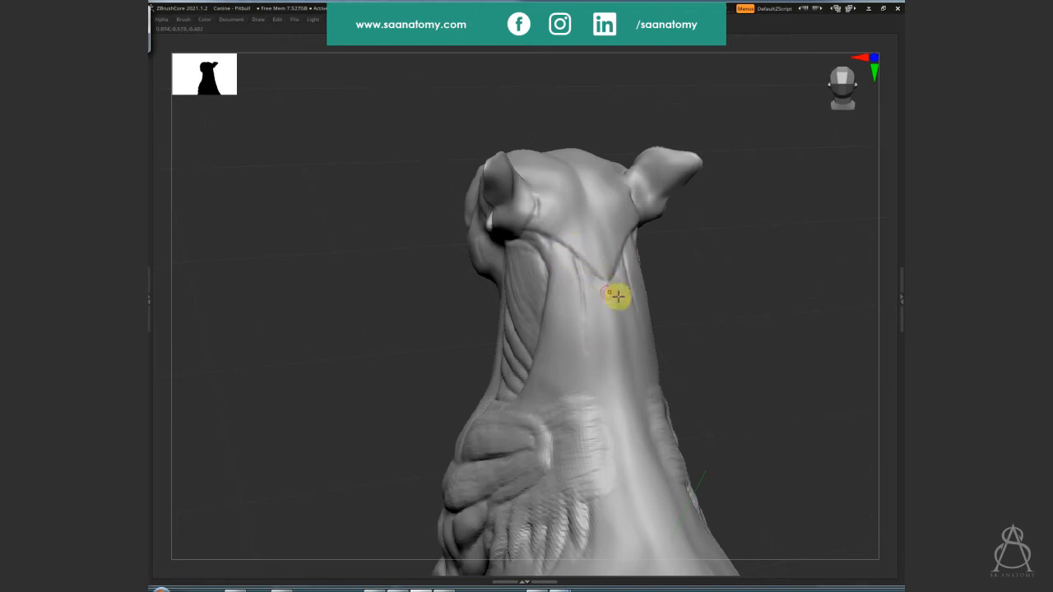
pyautogui.moveTo(616, 296)
pyautogui.mouseDown(button='right')
pyautogui.moveTo(670, 312)
pyautogui.moveTo(611, 285)
pyautogui.moveTo(632, 268)
pyautogui.moveTo(618, 238)
pyautogui.mouseUp(button='right')
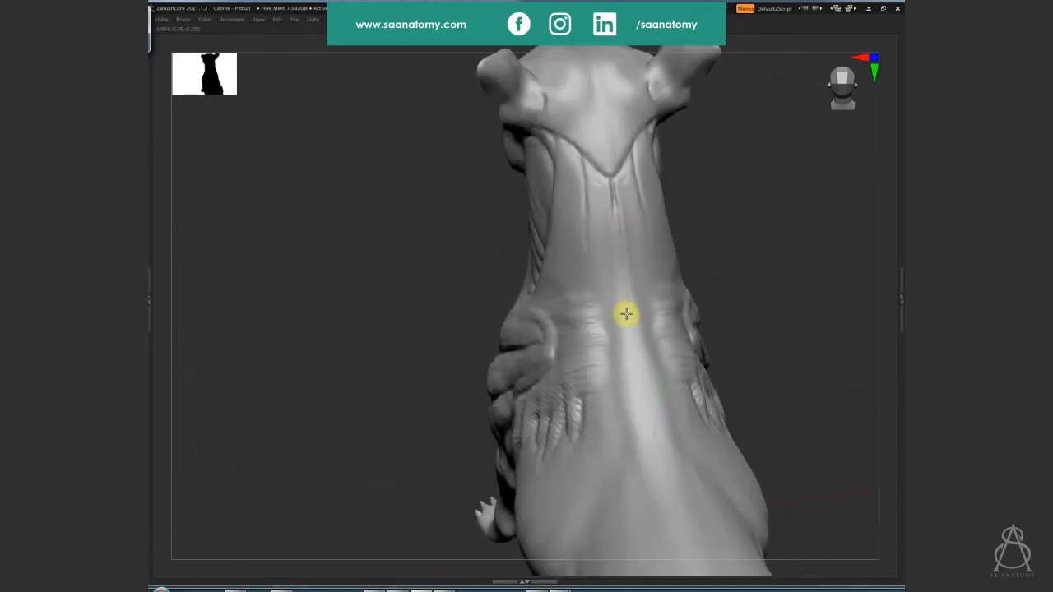
# Carve the midline groove from the nape down to the withers and a muscle edge from there across the shoulder blade
pyautogui.moveTo(618, 217); pyautogui.dragTo(639, 380)
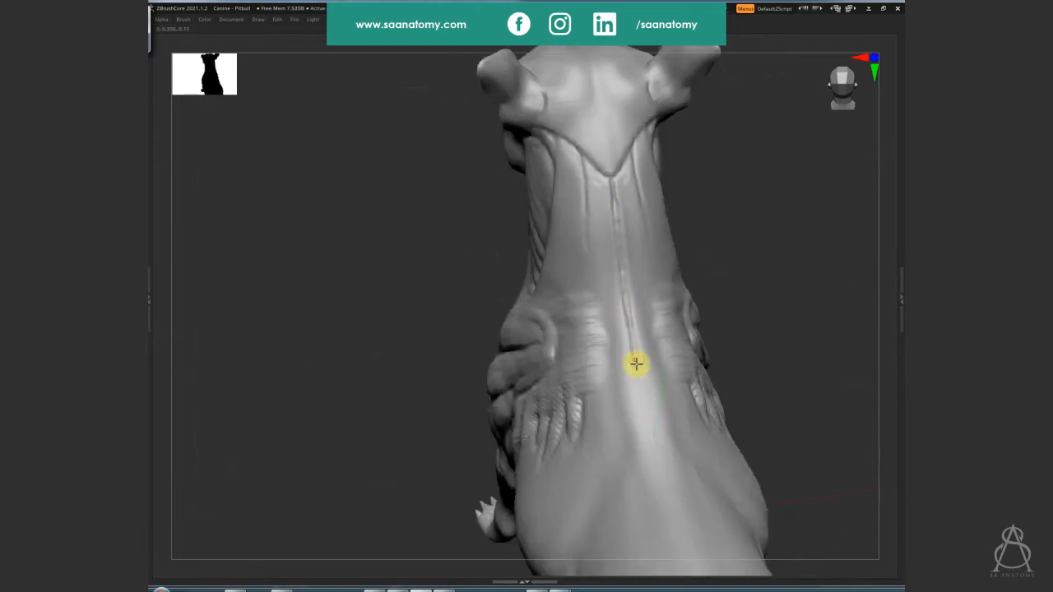
pyautogui.moveTo(636, 364); pyautogui.dragTo(584, 402, button='right')
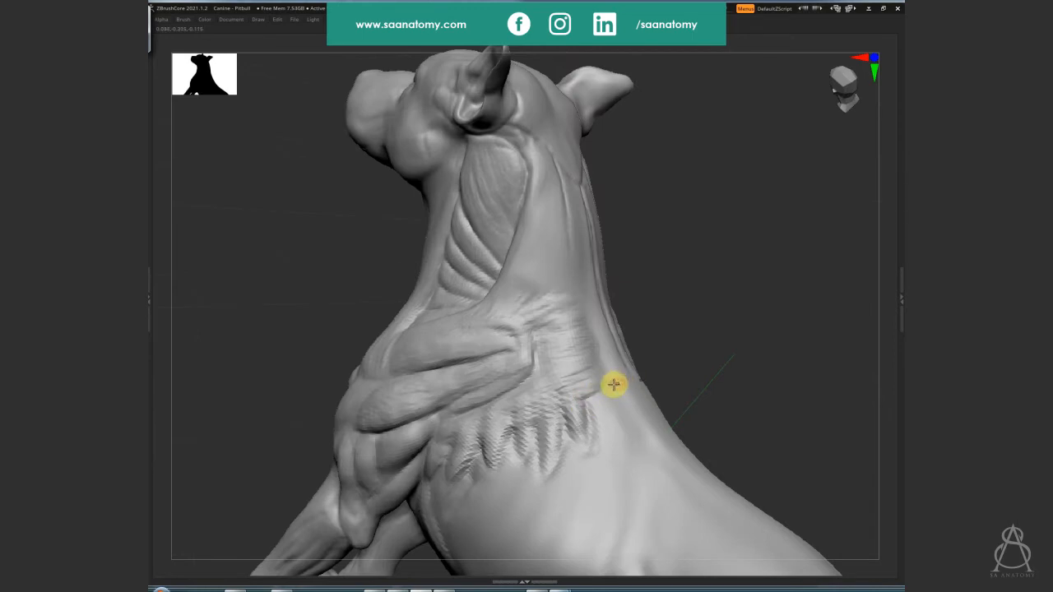
pyautogui.moveTo(614, 384); pyautogui.dragTo(506, 426)
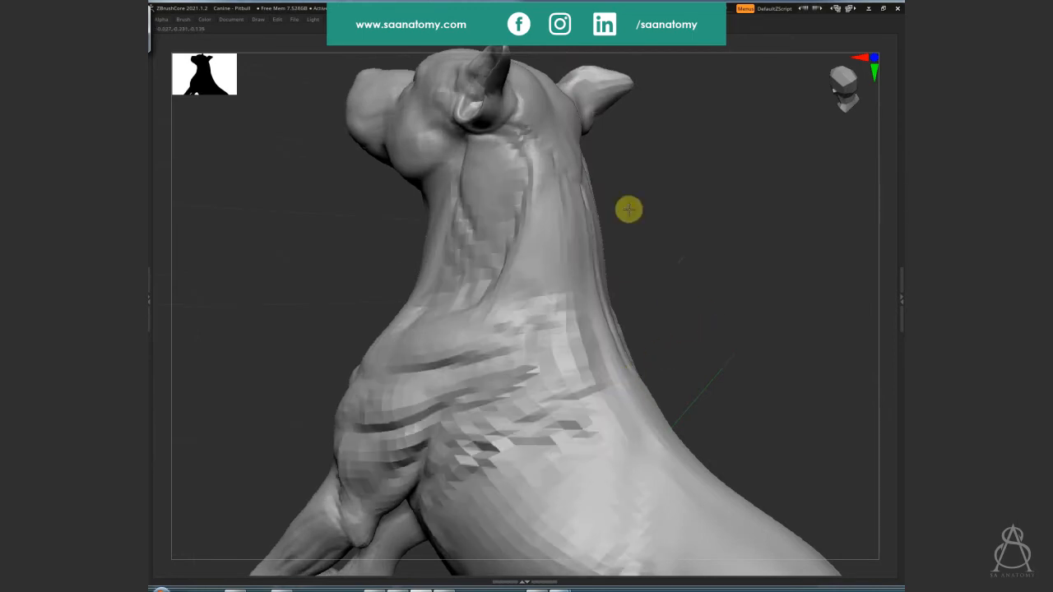
# Refine the muscle ridge behind the ear and sharpen the V-shaped groove's border with the upper neck
pyautogui.moveTo(628, 209)
pyautogui.mouseDown(button='right')
pyautogui.moveTo(703, 305)
pyautogui.moveTo(550, 188)
pyautogui.mouseUp(button='right')
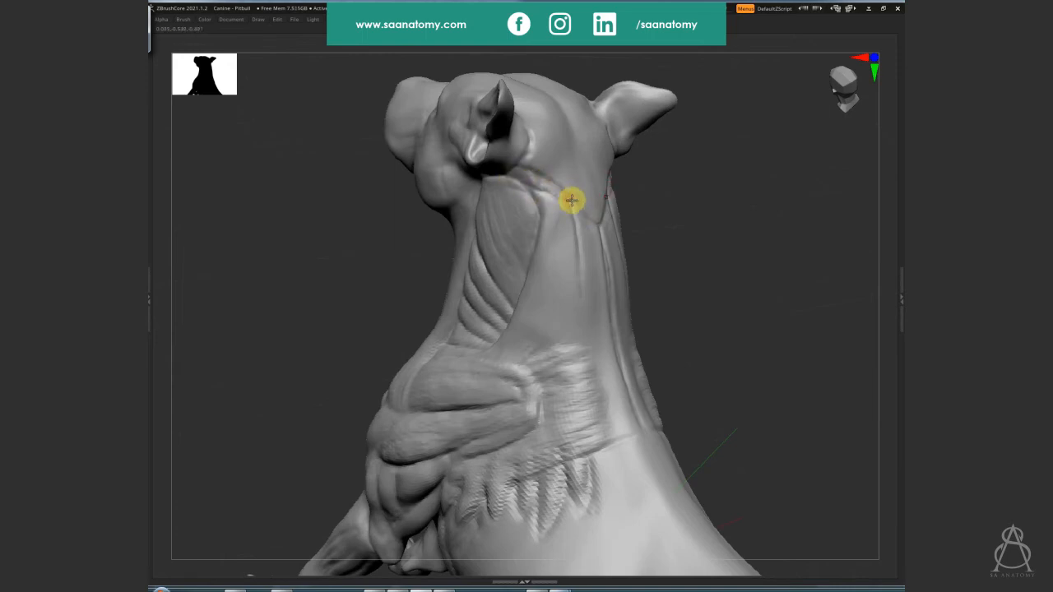
pyautogui.moveTo(544, 196)
pyautogui.mouseDown()
pyautogui.moveTo(558, 234)
pyautogui.moveTo(542, 194)
pyautogui.mouseUp()
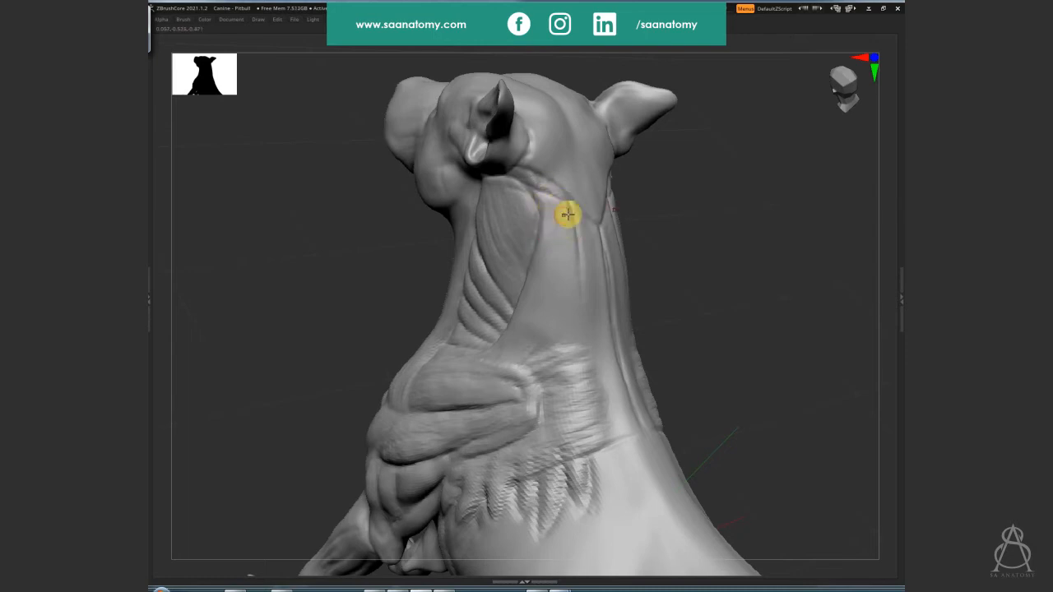
pyautogui.moveTo(568, 214); pyautogui.dragTo(564, 208, button='right')
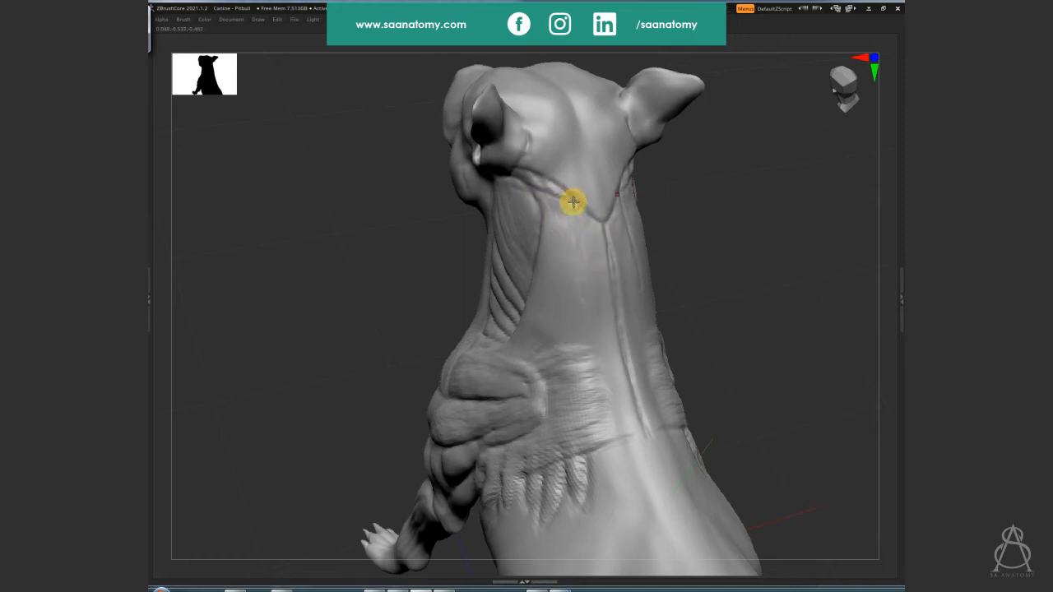
pyautogui.click(573, 211)
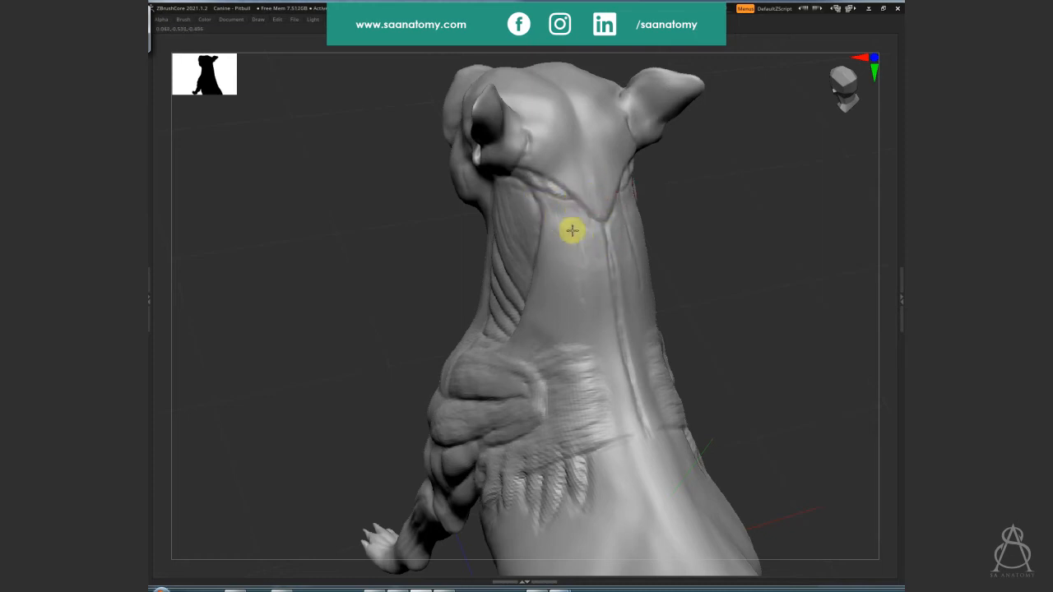
pyautogui.click(581, 240)
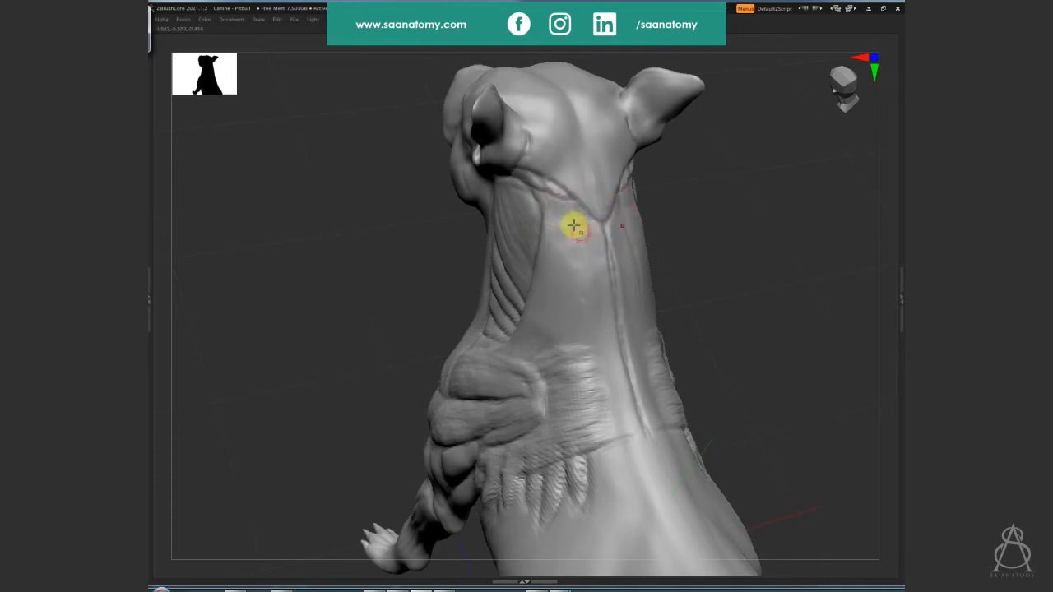
# Sculpt fine lengthwise muscle fibres on the upper side and back of the neck below the V-shaped groove
pyautogui.moveTo(570, 223); pyautogui.dragTo(553, 205, button='right')
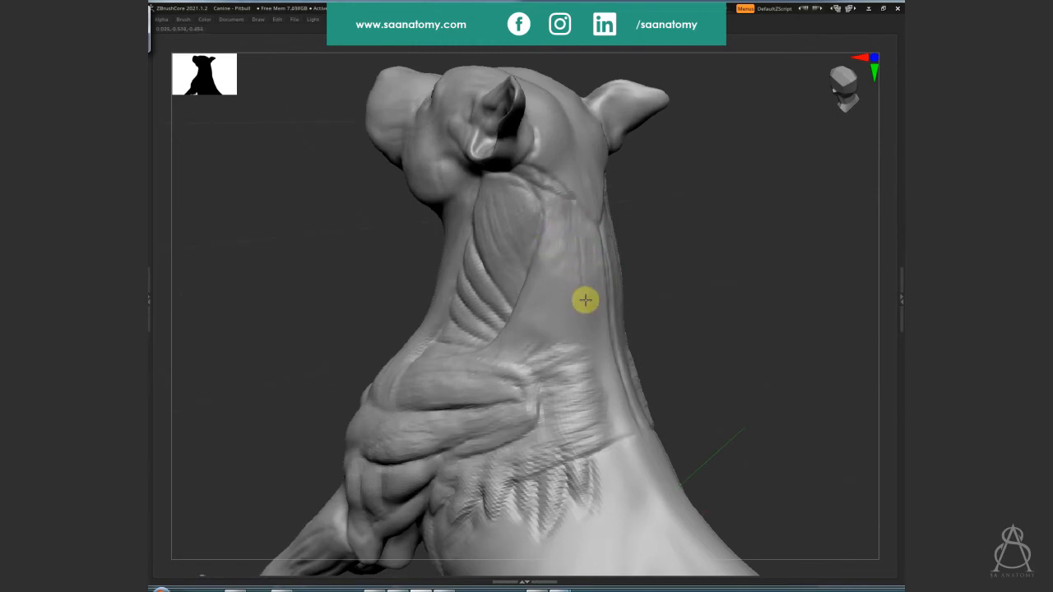
pyautogui.click(571, 255)
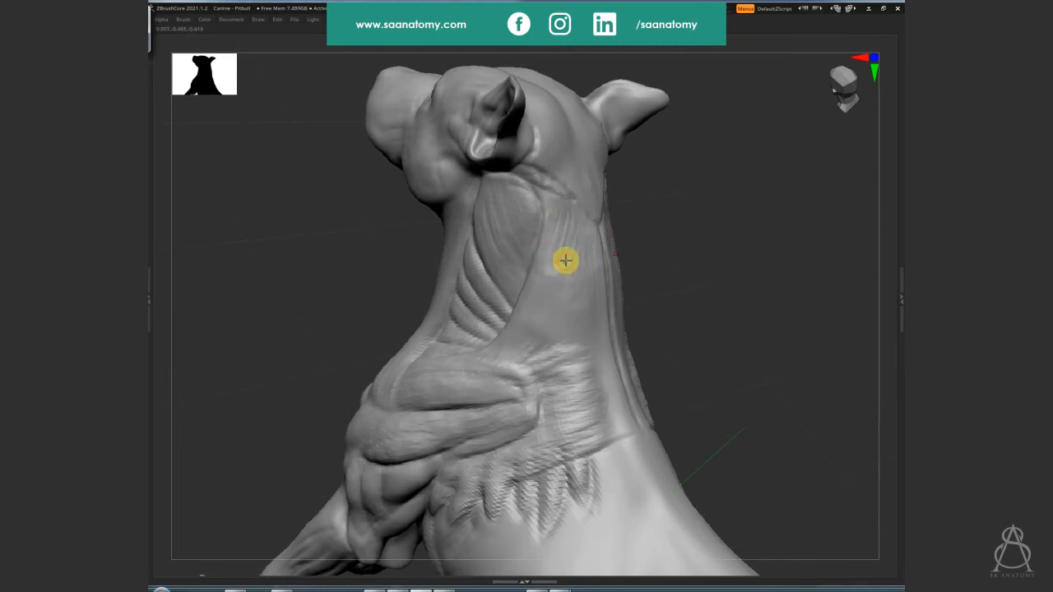
pyautogui.moveTo(576, 282); pyautogui.dragTo(630, 224, button='right')
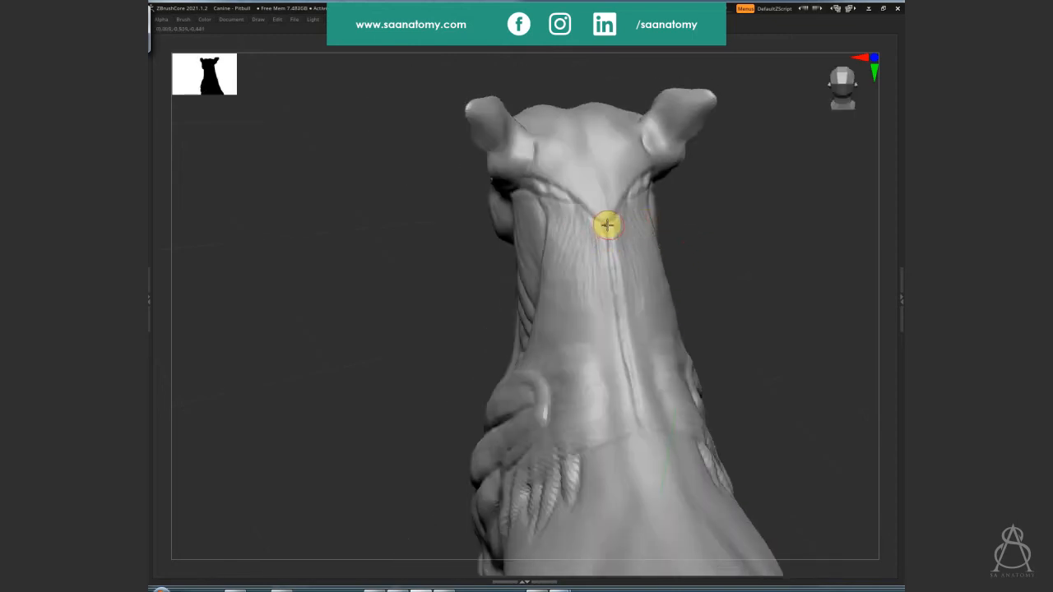
pyautogui.moveTo(610, 228)
pyautogui.mouseDown(button='right')
pyautogui.moveTo(724, 250)
pyautogui.moveTo(623, 223)
pyautogui.mouseUp(button='right')
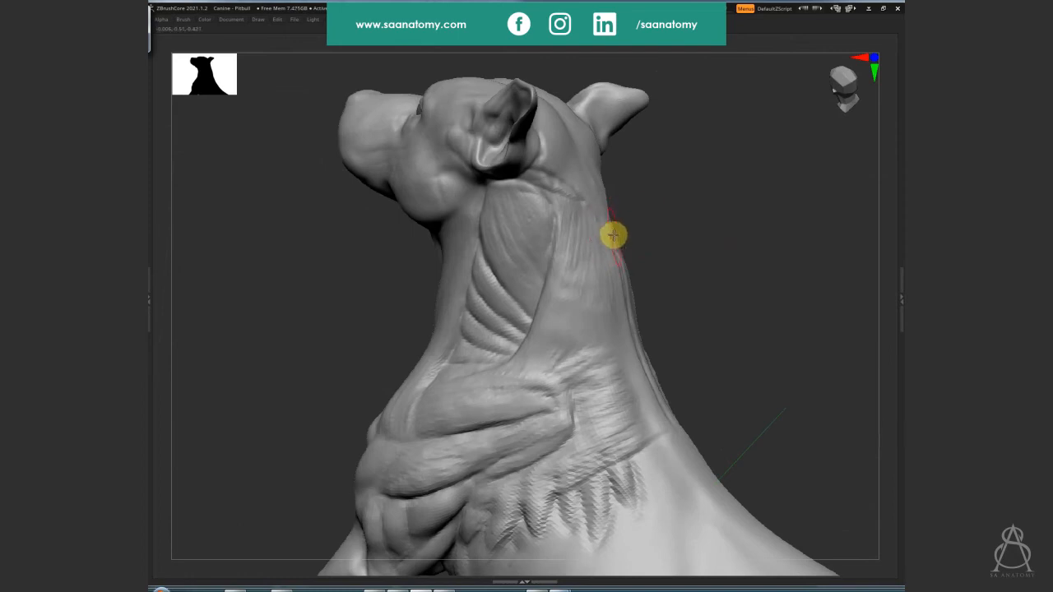
# Add fine muscle fibres on the back of the skull between the ears, along the upper side of the V-shaped groove
pyautogui.moveTo(741, 235); pyautogui.dragTo(569, 220, button='right')
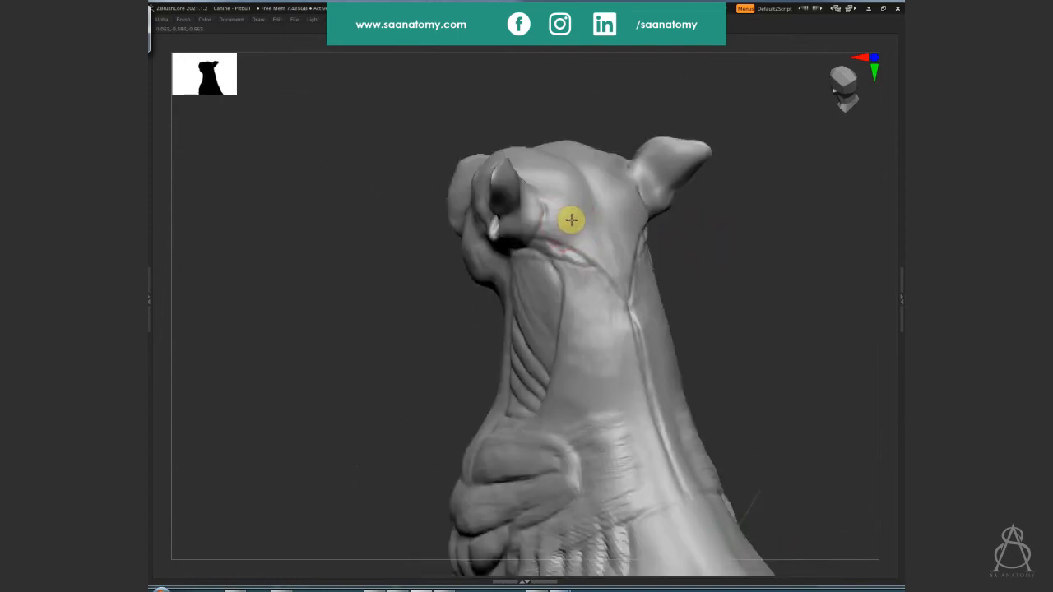
pyautogui.rightClick(567, 220)
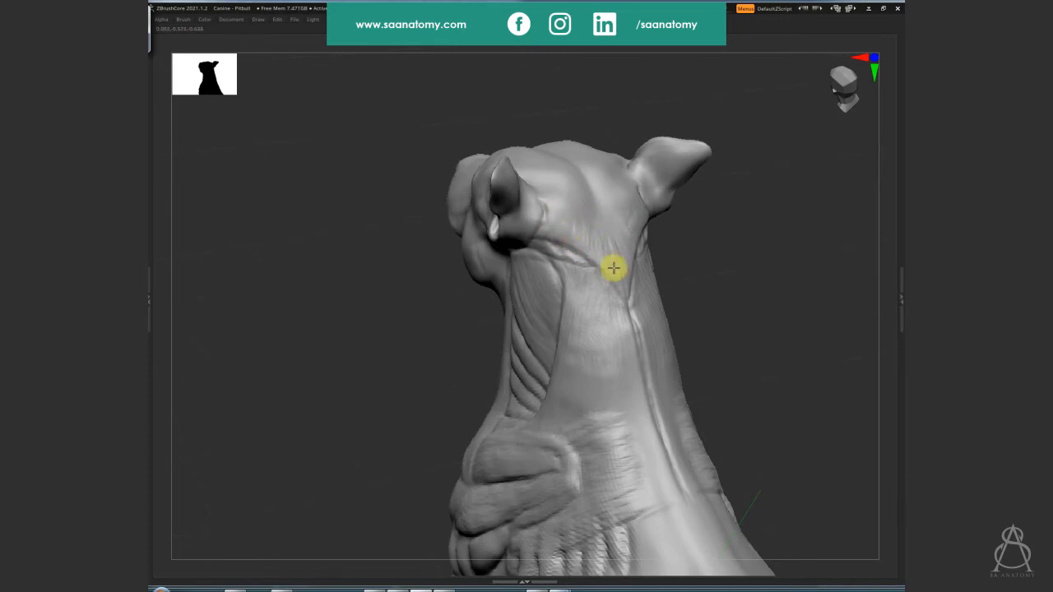
pyautogui.moveTo(614, 267); pyautogui.dragTo(560, 218)
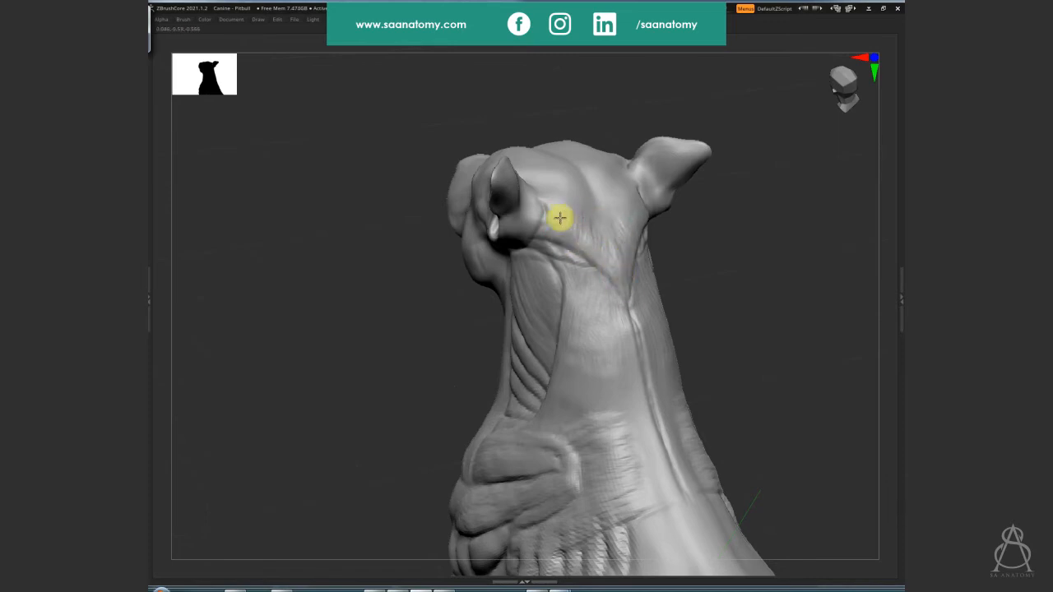
pyautogui.moveTo(627, 290); pyautogui.dragTo(595, 240)
# Carve deeper lengthwise separations into the upper neck muscle behind the ear and detail the fibres around them
pyautogui.rightClick(587, 289)
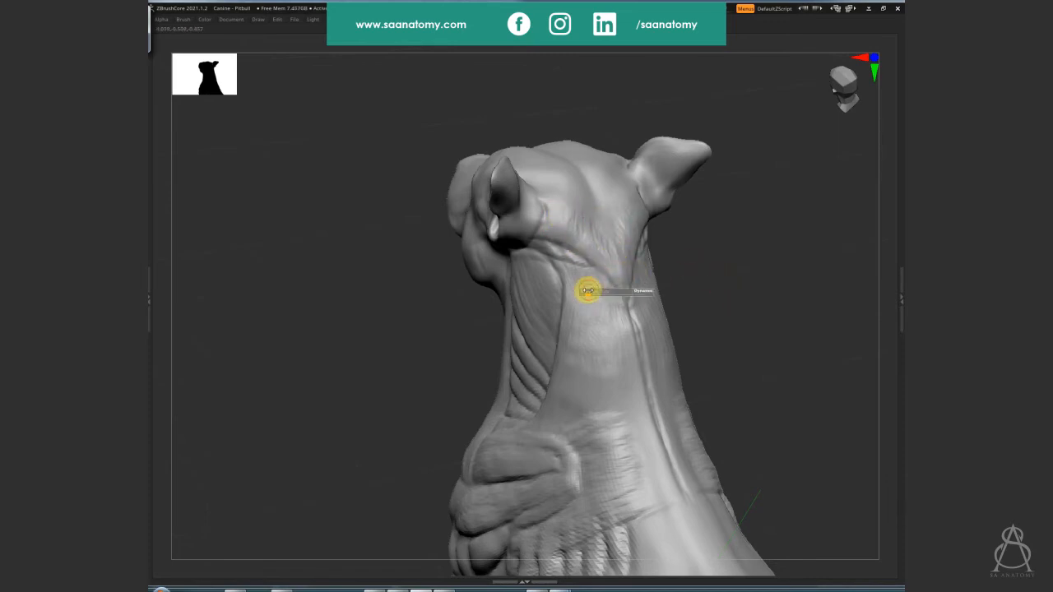
pyautogui.moveTo(574, 283)
pyautogui.mouseDown()
pyautogui.moveTo(580, 322)
pyautogui.moveTo(591, 271)
pyautogui.mouseUp()
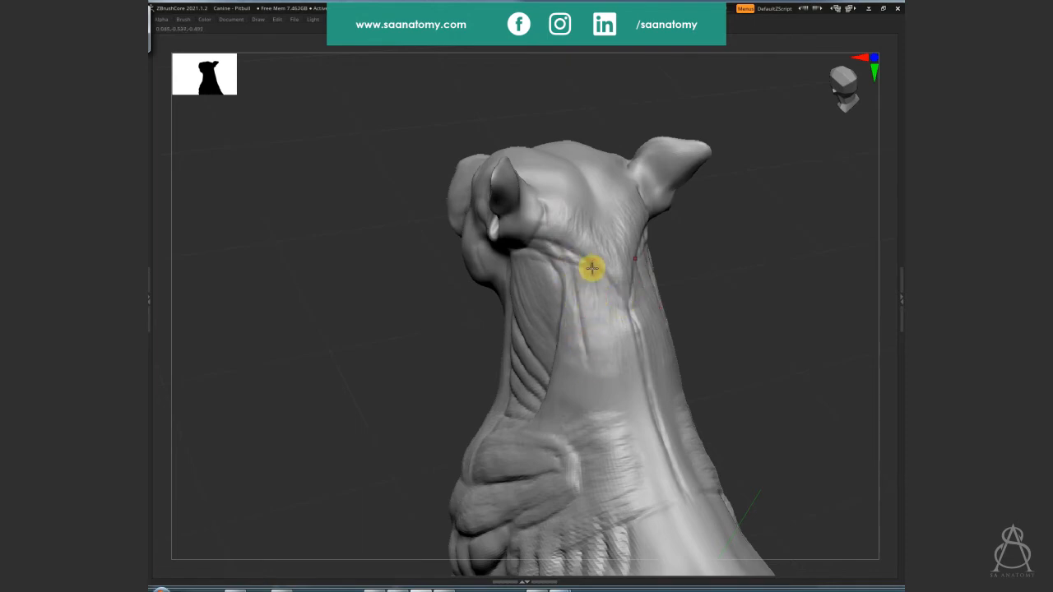
pyautogui.moveTo(611, 324); pyautogui.dragTo(565, 262, button='right')
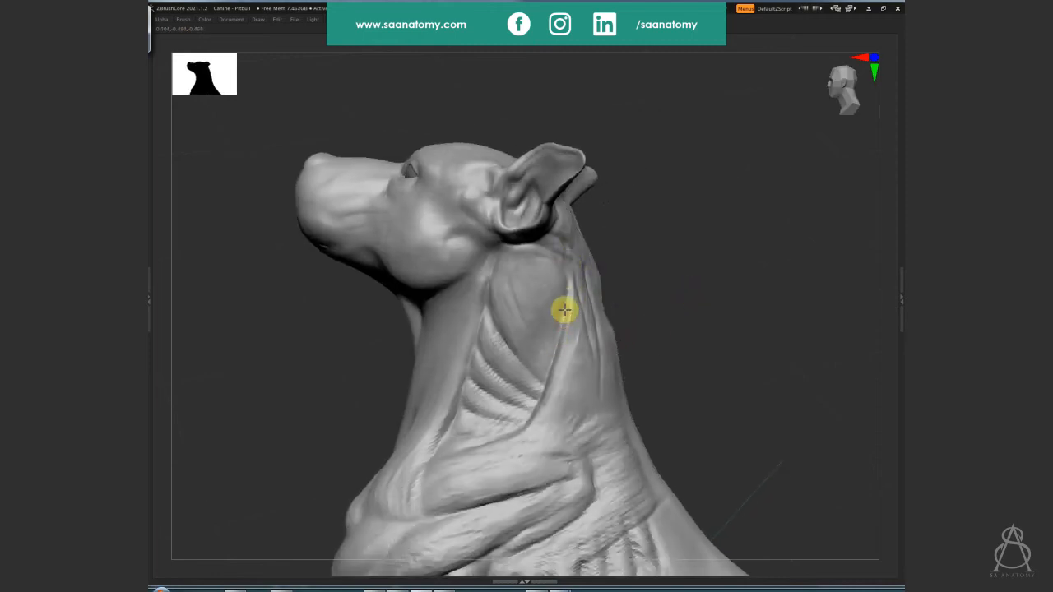
pyautogui.moveTo(564, 308)
pyautogui.mouseDown(button='right')
pyautogui.moveTo(658, 254)
pyautogui.moveTo(571, 266)
pyautogui.moveTo(699, 222)
pyautogui.moveTo(576, 277)
pyautogui.moveTo(564, 266)
pyautogui.mouseUp(button='right')
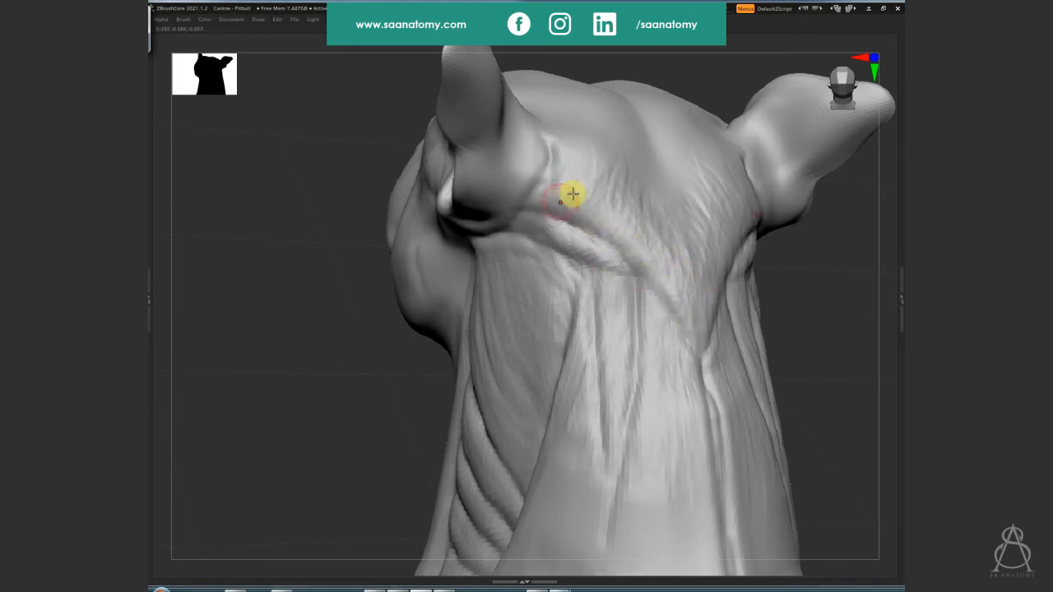
# Extend the muscle fibres down the side of the neck to blend into the textured area above the shoulder
pyautogui.moveTo(664, 261)
pyautogui.mouseDown(button='right')
pyautogui.moveTo(680, 317)
pyautogui.moveTo(630, 378)
pyautogui.mouseUp(button='right')
pyautogui.moveTo(598, 292)
pyautogui.mouseDown(button='right')
pyautogui.moveTo(535, 337)
pyautogui.moveTo(781, 331)
pyautogui.moveTo(766, 348)
pyautogui.moveTo(783, 352)
pyautogui.moveTo(789, 321)
pyautogui.moveTo(649, 345)
pyautogui.moveTo(649, 336)
pyautogui.mouseUp(button='right')
pyautogui.click(674, 327)
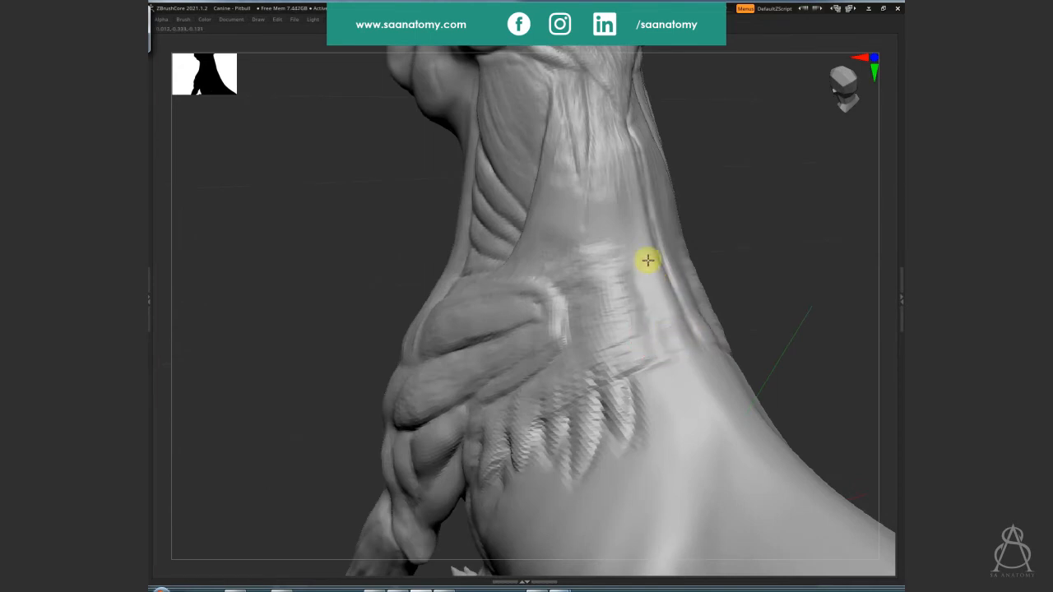
pyautogui.moveTo(597, 170)
pyautogui.mouseDown()
pyautogui.moveTo(635, 227)
pyautogui.moveTo(620, 299)
pyautogui.mouseUp()
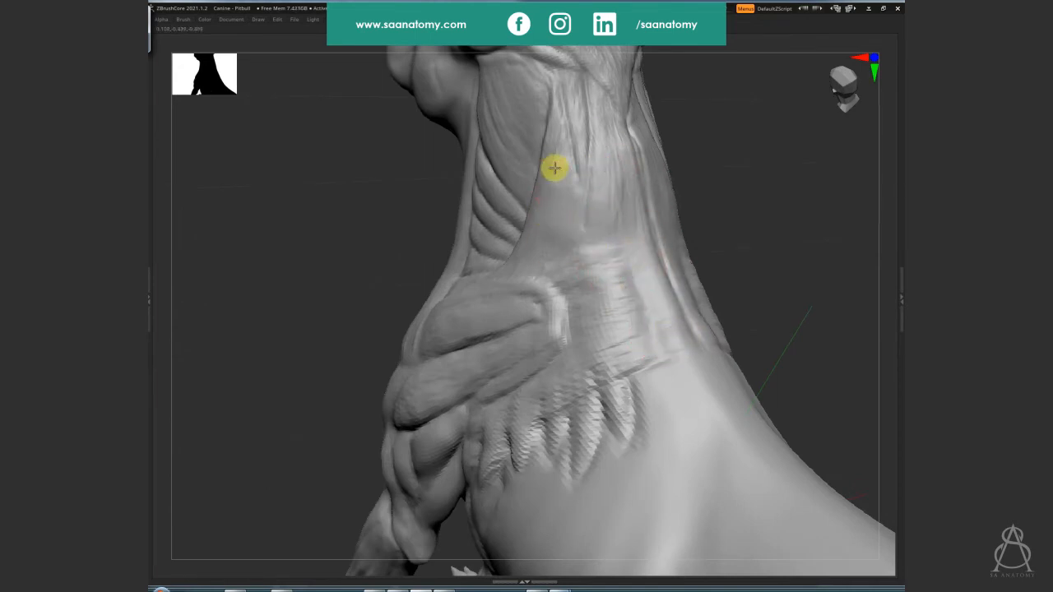
pyautogui.moveTo(555, 167); pyautogui.dragTo(557, 200)
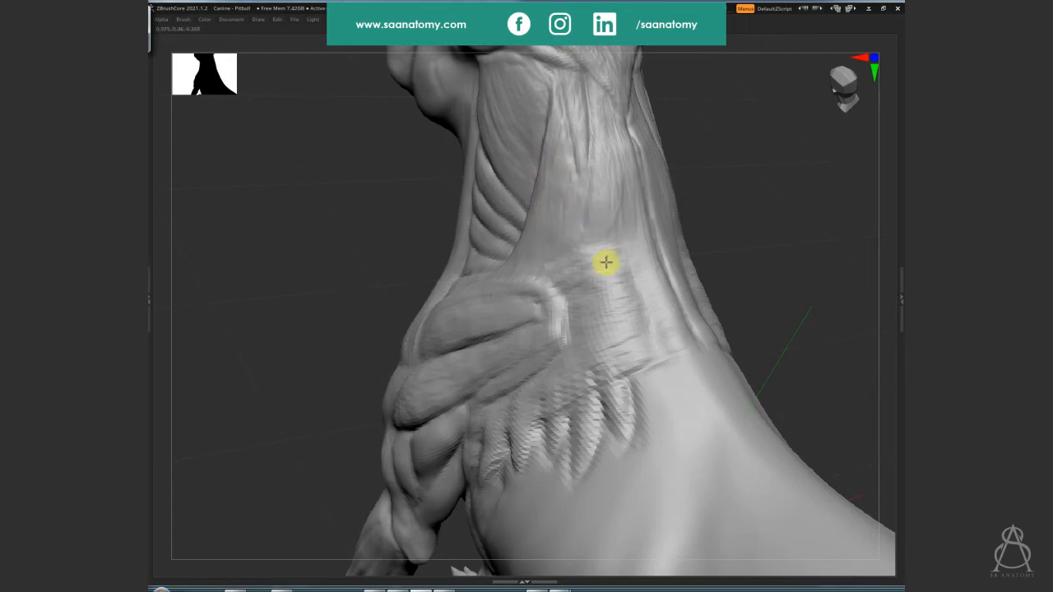
pyautogui.moveTo(606, 261); pyautogui.dragTo(611, 301)
# At a lower subdivision level with a larger brush, adjust the upper end of the shoulder muscle below the withers
pyautogui.hotkey('shift', 'd')
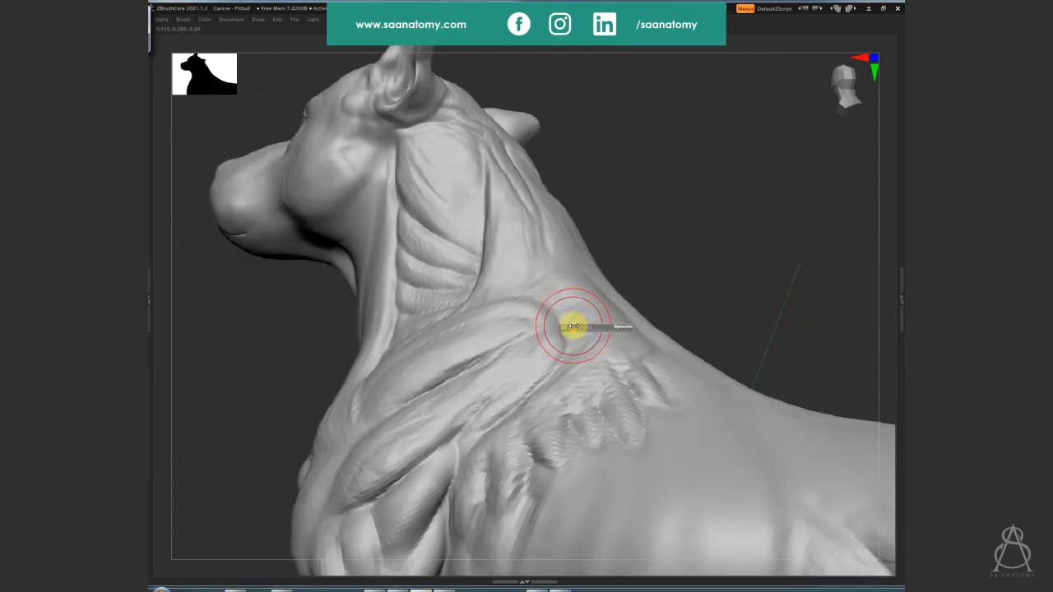
pyautogui.moveTo(573, 324); pyautogui.dragTo(540, 308)
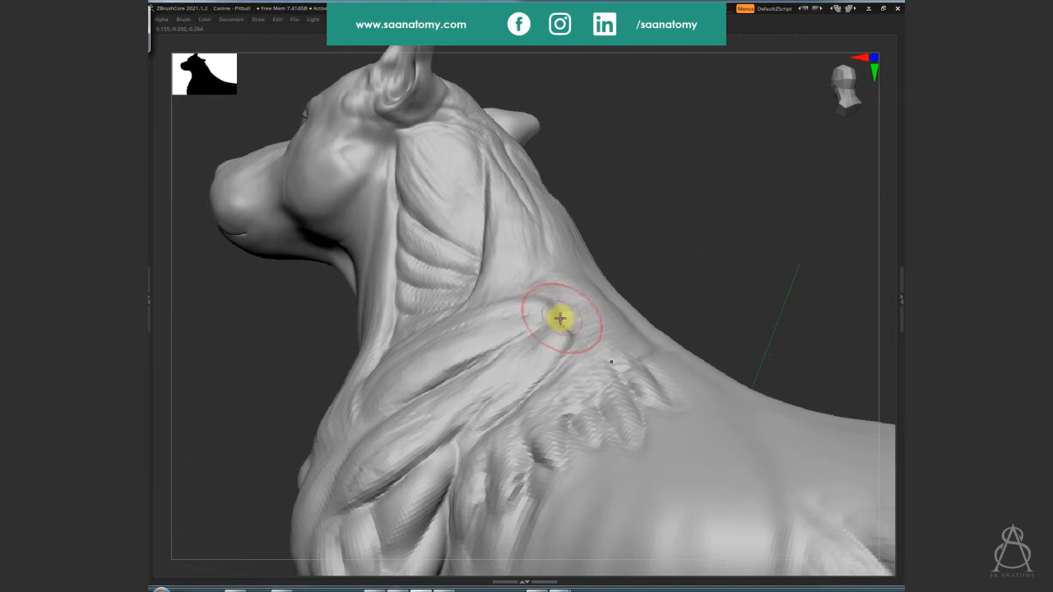
pyautogui.moveTo(548, 290); pyautogui.dragTo(541, 343, button='right')
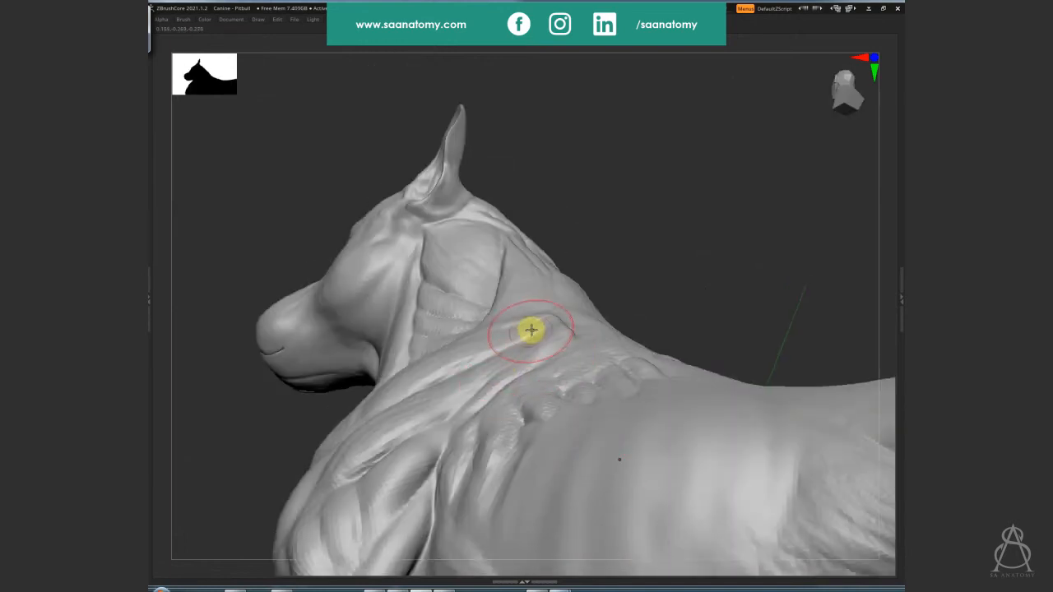
pyautogui.moveTo(665, 238); pyautogui.dragTo(603, 310, button='right')
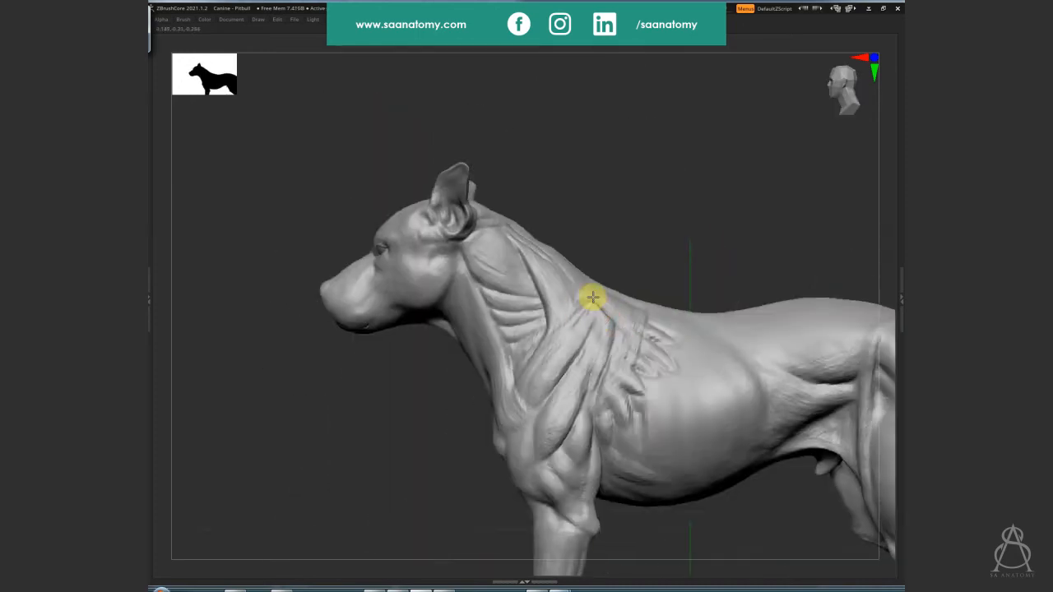
# Save the project with the updated neck and shoulder sculpt
pyautogui.moveTo(696, 239); pyautogui.dragTo(662, 358, button='right')
pyautogui.hotkey('ctrl', 's')
pyautogui.press('Return')
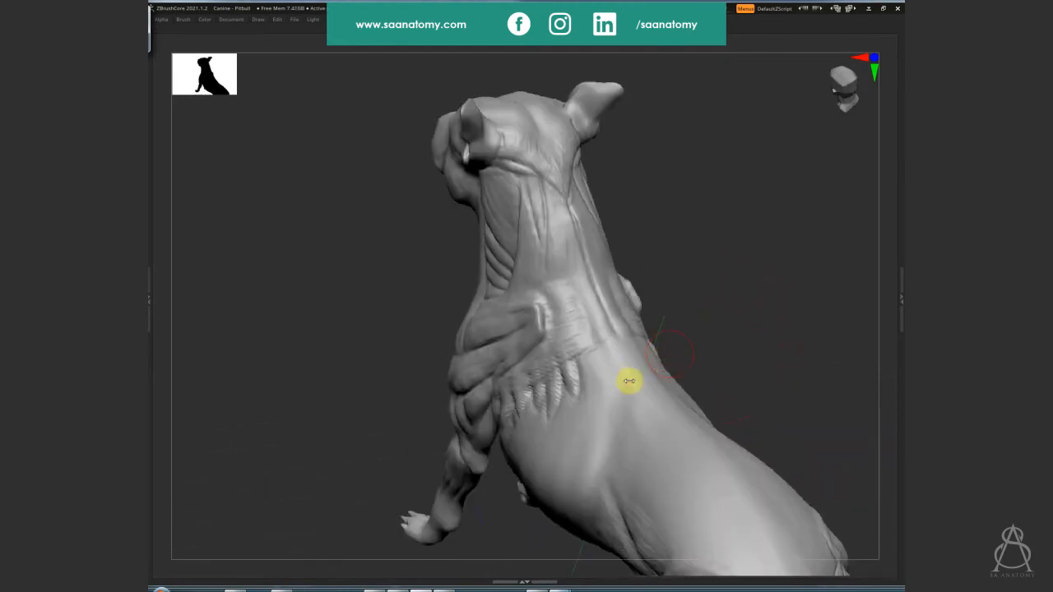
# Carve creases behind the shoulder blade and a curved muscle edge running along the back to the hip
pyautogui.moveTo(748, 292); pyautogui.dragTo(691, 304, button='right')
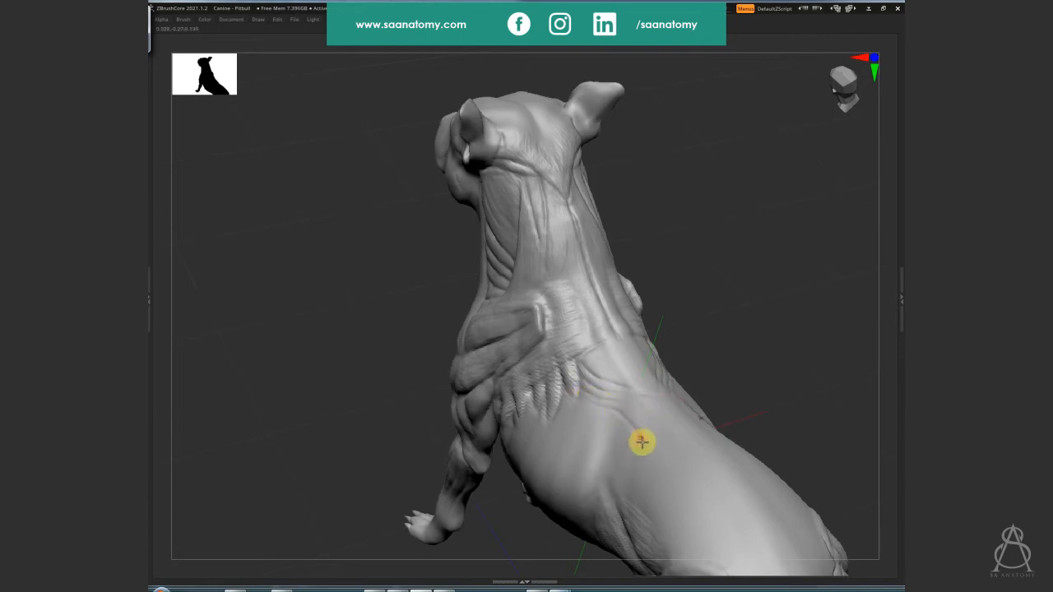
pyautogui.moveTo(642, 442)
pyautogui.mouseDown()
pyautogui.moveTo(762, 381)
pyautogui.moveTo(888, 370)
pyautogui.mouseUp()
pyautogui.moveTo(724, 258)
pyautogui.mouseDown()
pyautogui.moveTo(736, 332)
pyautogui.moveTo(567, 357)
pyautogui.mouseUp()
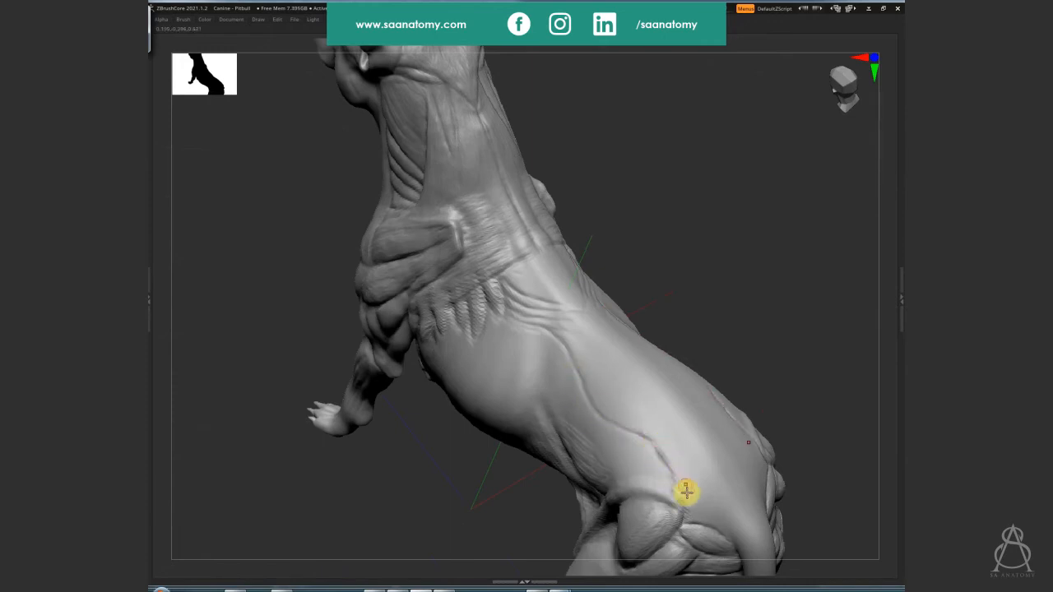
pyautogui.moveTo(592, 371); pyautogui.dragTo(578, 395, button='right')
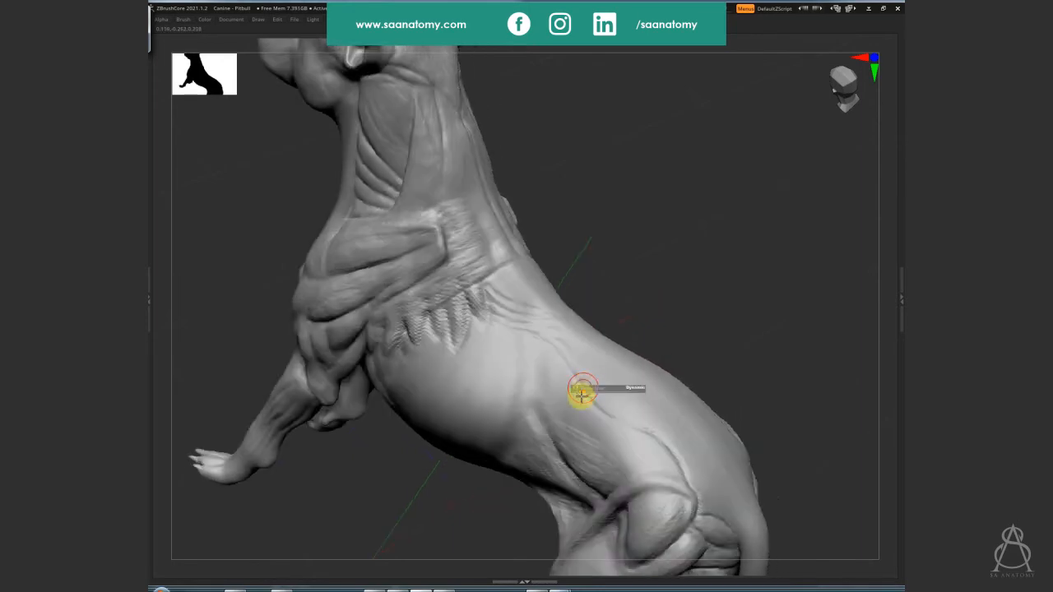
pyautogui.moveTo(604, 421)
pyautogui.mouseDown()
pyautogui.moveTo(642, 430)
pyautogui.moveTo(696, 486)
pyautogui.moveTo(639, 435)
pyautogui.moveTo(675, 450)
pyautogui.mouseUp()
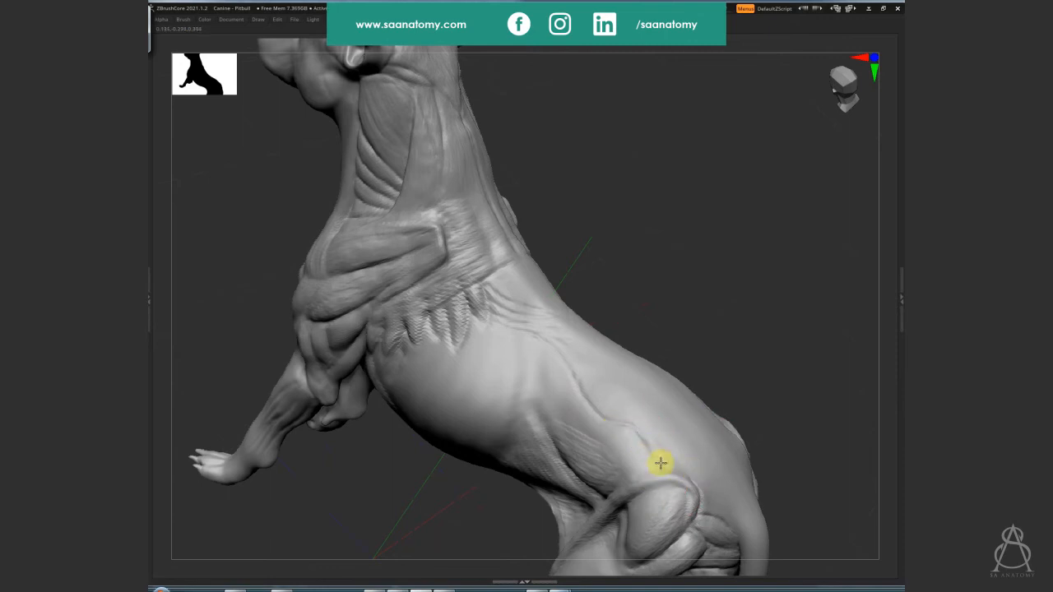
# Carve a second curved line closer to the spine, running beside the first muscle edge toward the hip
pyautogui.moveTo(592, 324); pyautogui.dragTo(696, 334, button='right')
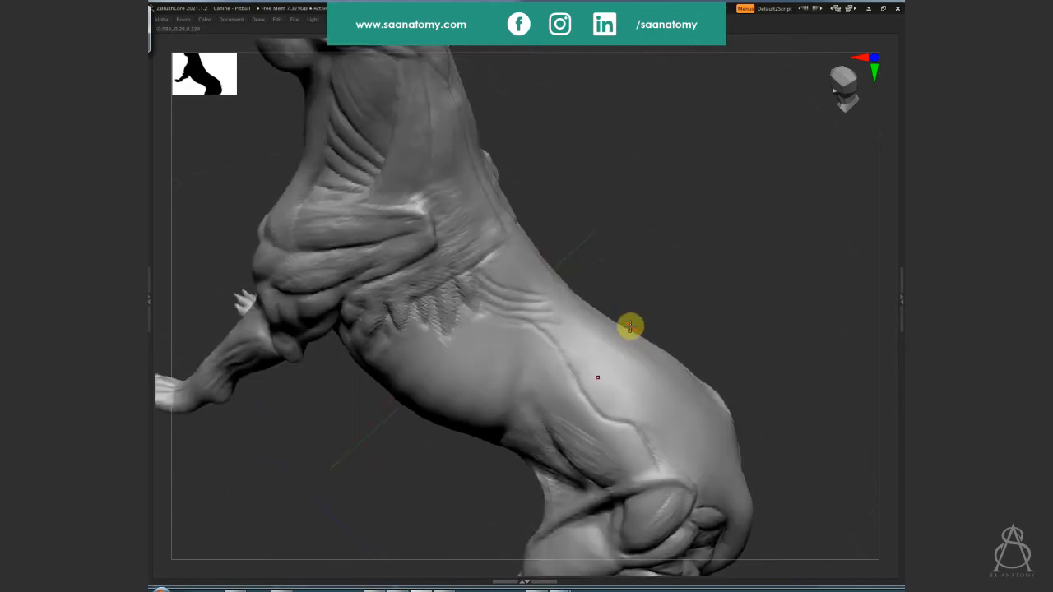
pyautogui.moveTo(631, 324)
pyautogui.mouseDown(button='right')
pyautogui.moveTo(682, 279)
pyautogui.moveTo(563, 330)
pyautogui.mouseUp(button='right')
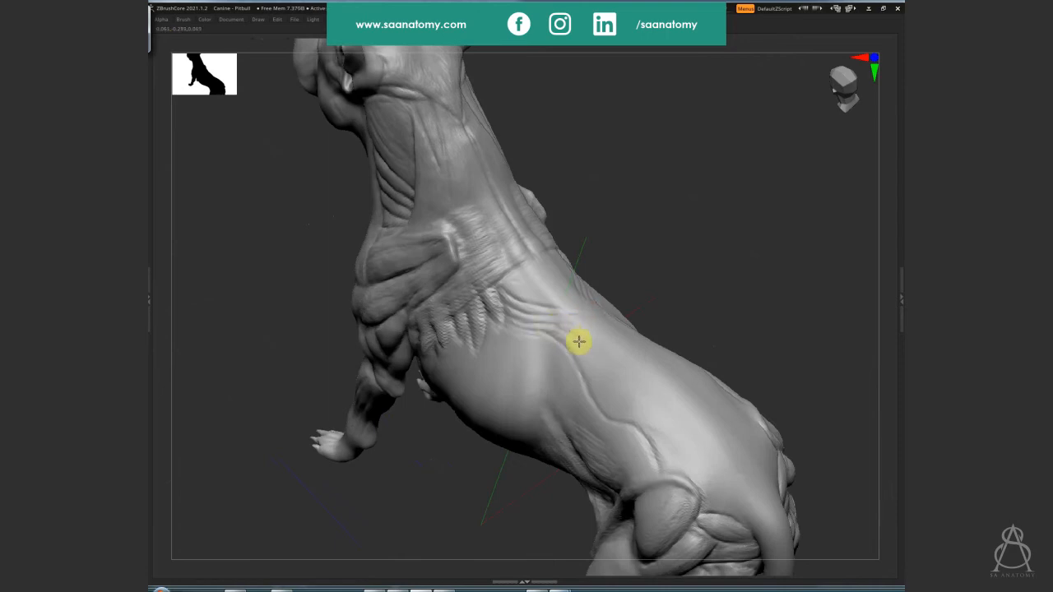
pyautogui.moveTo(596, 352); pyautogui.dragTo(609, 359)
pyautogui.moveTo(652, 397)
pyautogui.mouseDown()
pyautogui.moveTo(642, 380)
pyautogui.moveTo(664, 434)
pyautogui.mouseUp()
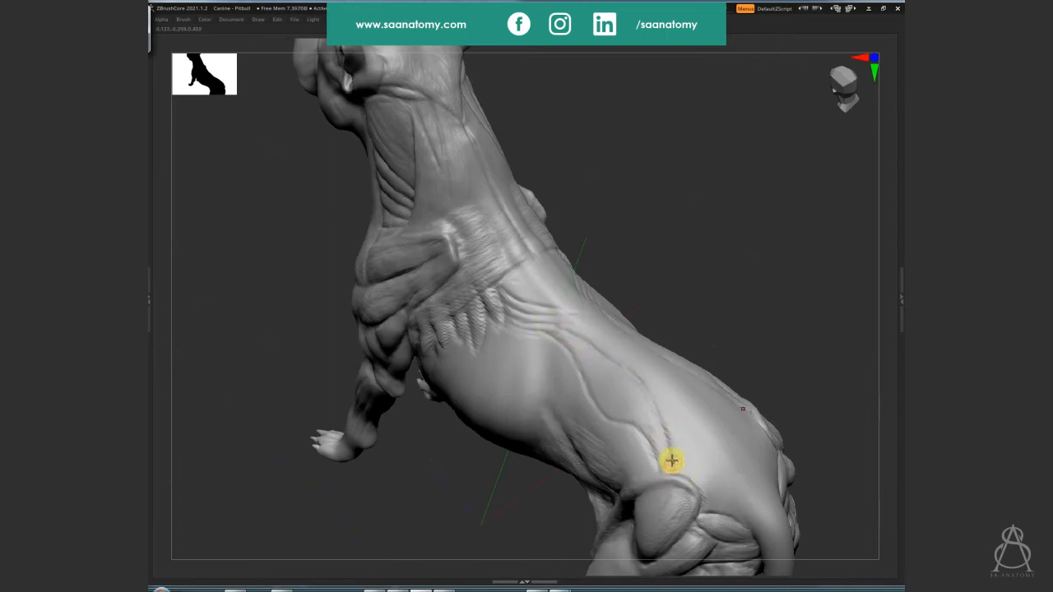
pyautogui.moveTo(671, 461)
pyautogui.mouseDown(button='right')
pyautogui.moveTo(681, 477)
pyautogui.moveTo(671, 488)
pyautogui.moveTo(698, 503)
pyautogui.moveTo(613, 381)
pyautogui.moveTo(589, 388)
pyautogui.moveTo(594, 398)
pyautogui.moveTo(536, 371)
pyautogui.moveTo(518, 378)
pyautogui.mouseUp(button='right')
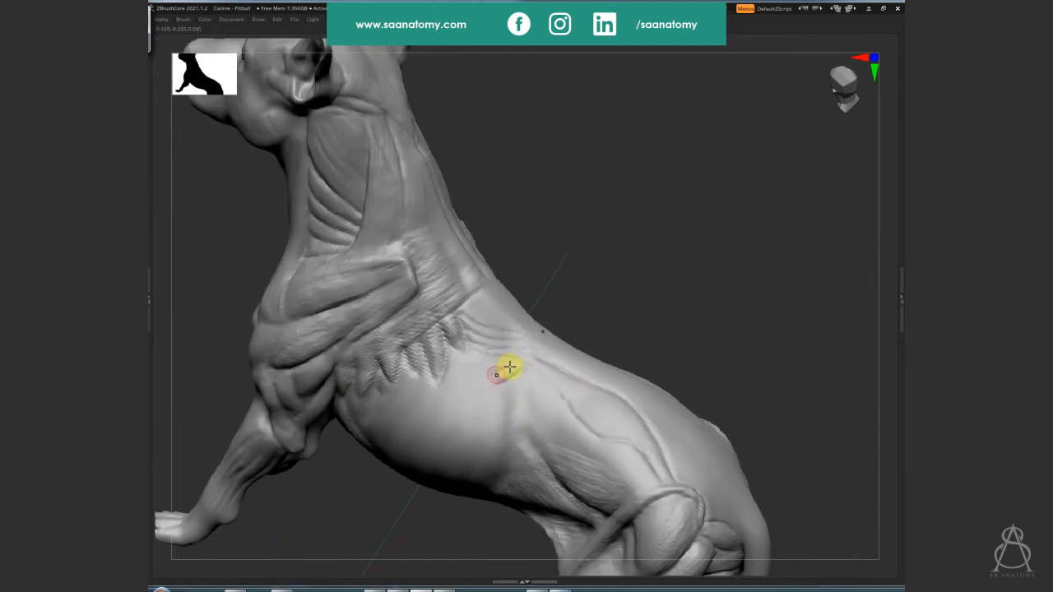
# Carve a row of short serrations along the upper ribs, continuing from the shoulder muscle toward the loin
pyautogui.click(522, 365)
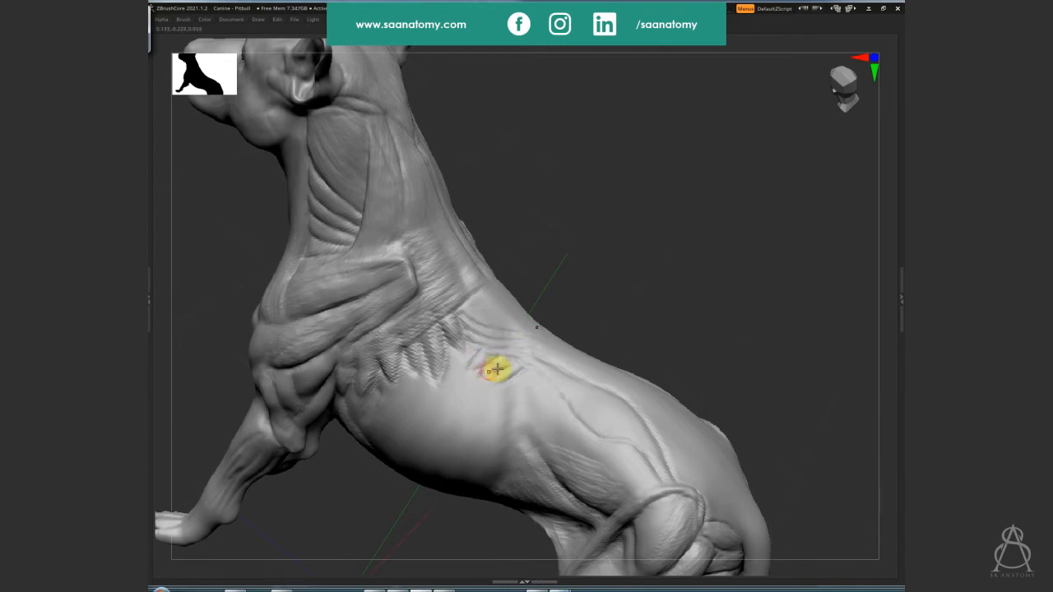
pyautogui.moveTo(679, 278); pyautogui.dragTo(488, 389, button='right')
pyautogui.hotkey('shift', 'd')
pyautogui.press('d')
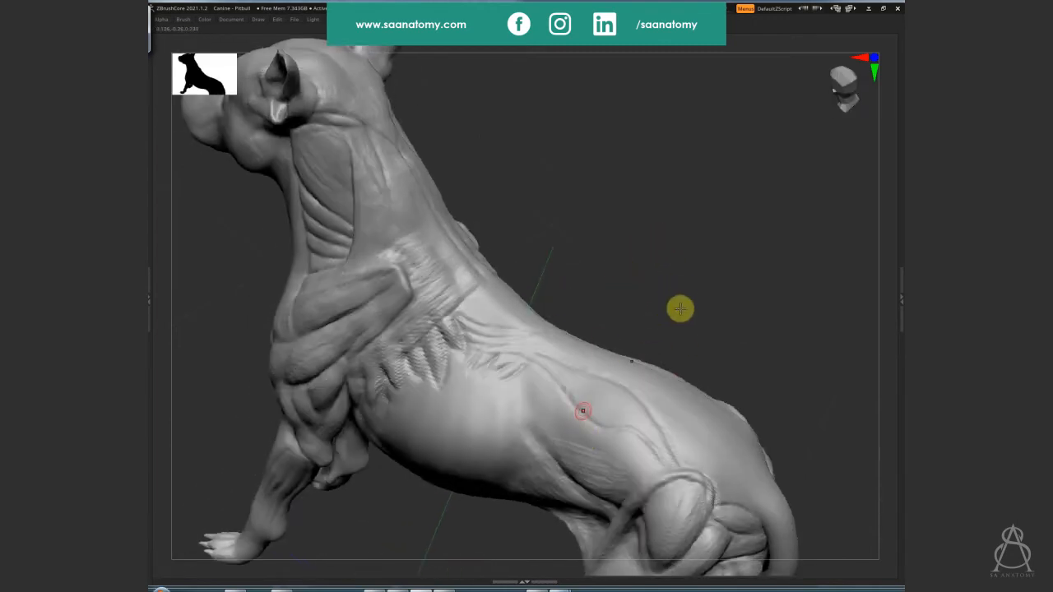
pyautogui.hotkey('shift', 'd')
pyautogui.hotkey('shift', 'd')
pyautogui.press('d')
# Sharpen the rear edge of the rib cage and carve the muscle separations starting at the upper flank
pyautogui.moveTo(602, 450); pyautogui.dragTo(581, 447, button='right')
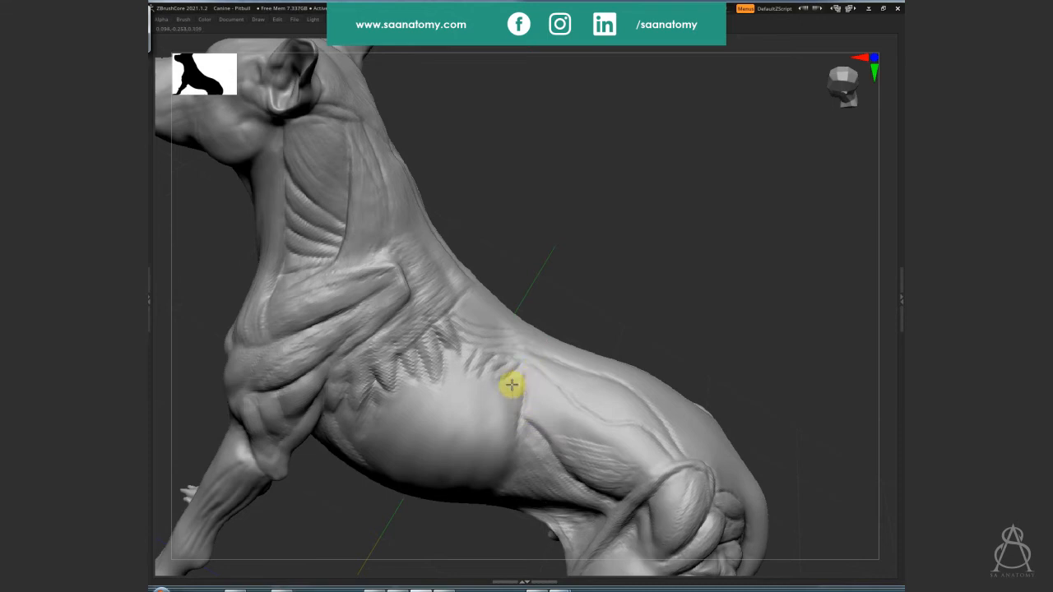
pyautogui.moveTo(561, 432); pyautogui.dragTo(545, 400, button='right')
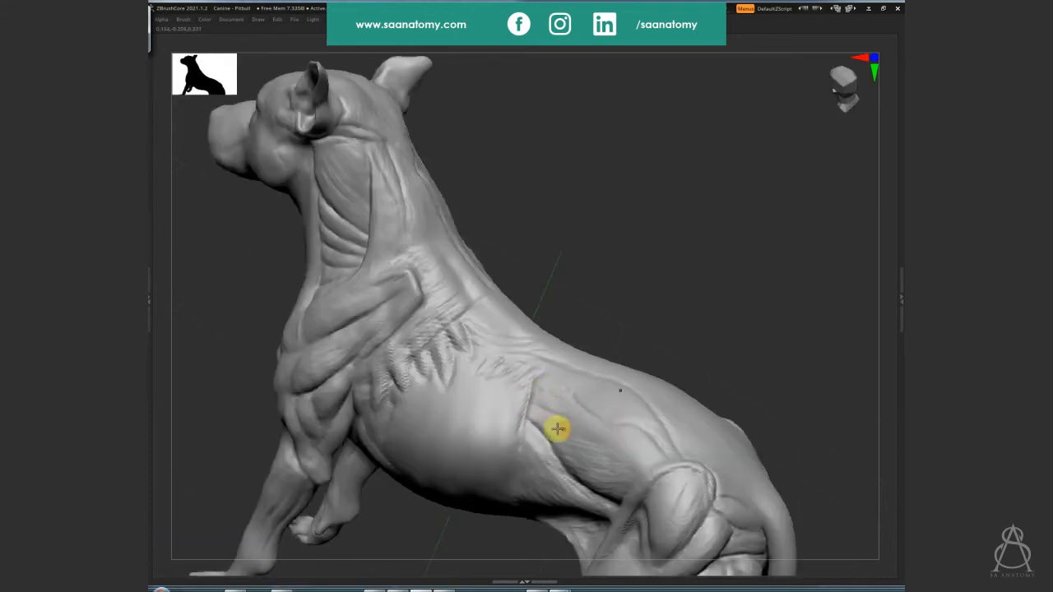
pyautogui.press('s')
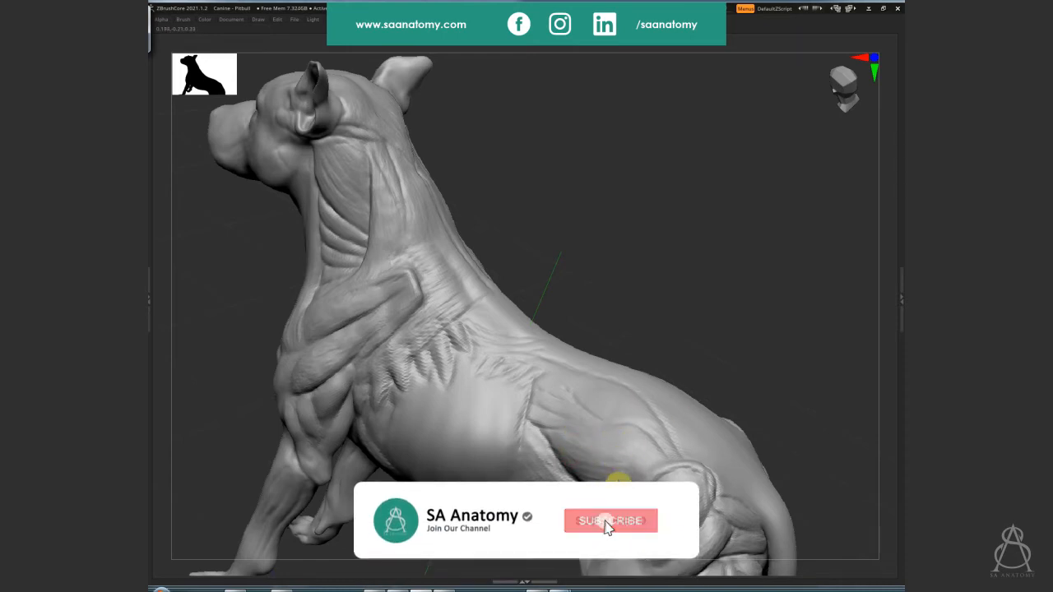
pyautogui.hotkey('shift', 'd')
pyautogui.moveTo(644, 443); pyautogui.dragTo(782, 360, button='right')
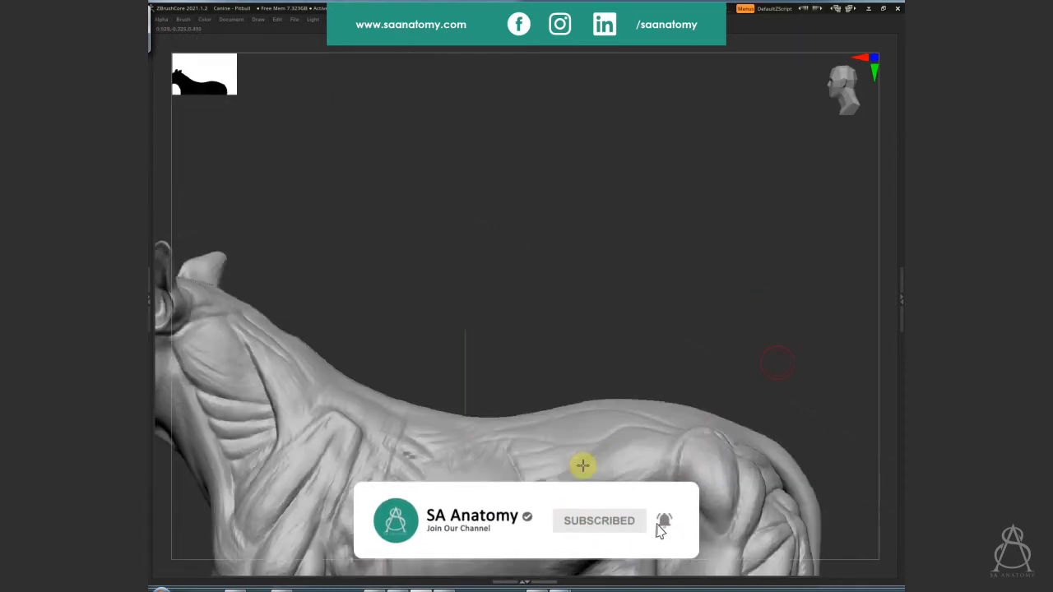
# With a smaller brush, carve muscle fibres across the loin and the flank between the ribs and the thigh
pyautogui.moveTo(583, 465); pyautogui.dragTo(562, 463, button='right')
pyautogui.press('[')
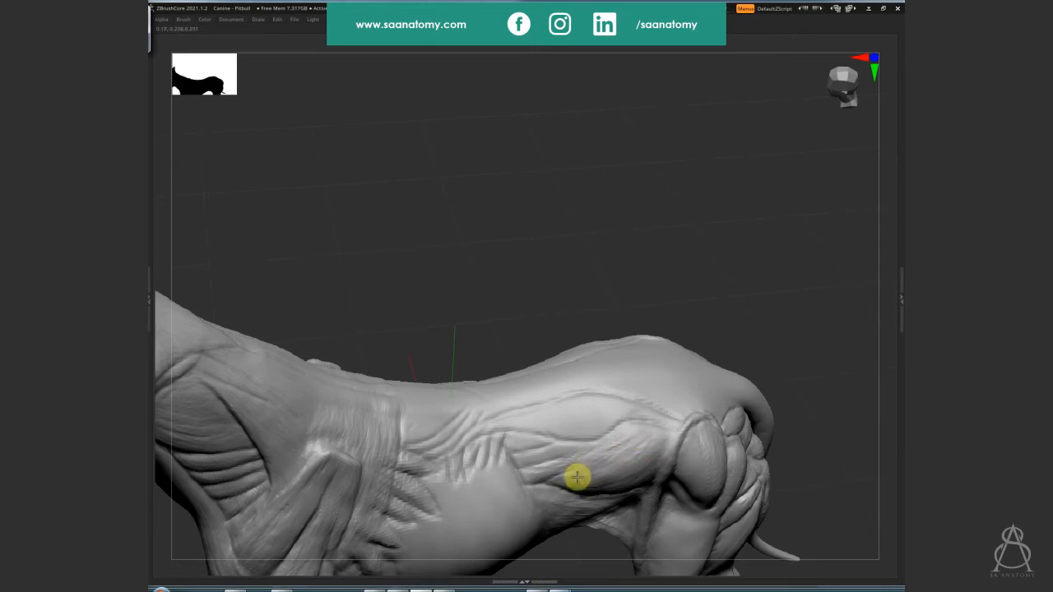
pyautogui.moveTo(616, 482)
pyautogui.mouseDown(button='right')
pyautogui.moveTo(667, 428)
pyautogui.moveTo(621, 490)
pyautogui.mouseUp(button='right')
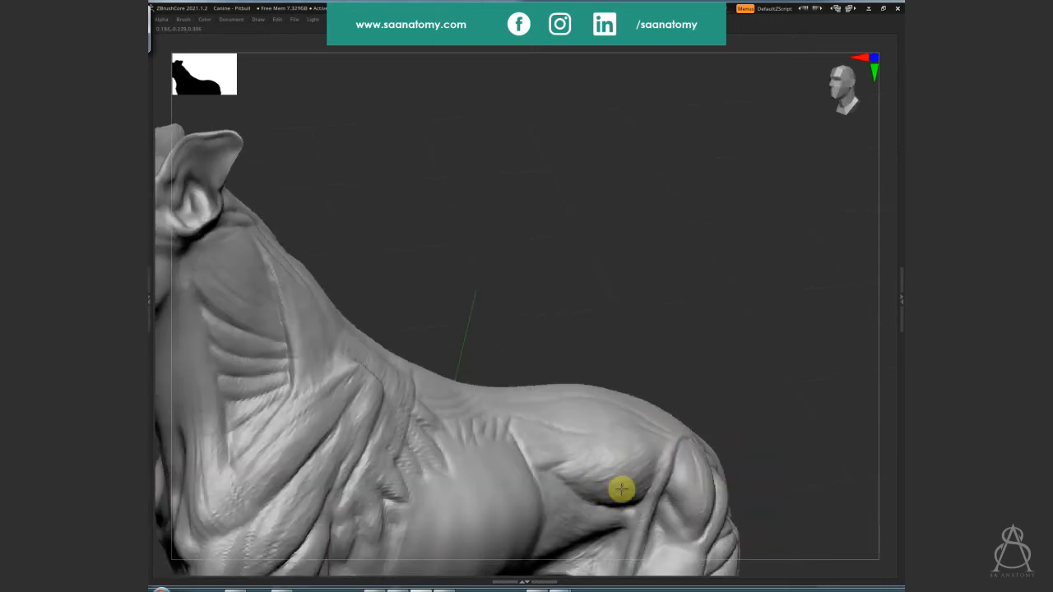
pyautogui.moveTo(621, 420)
pyautogui.mouseDown(button='right')
pyautogui.moveTo(674, 223)
pyautogui.moveTo(656, 228)
pyautogui.moveTo(525, 399)
pyautogui.mouseUp(button='right')
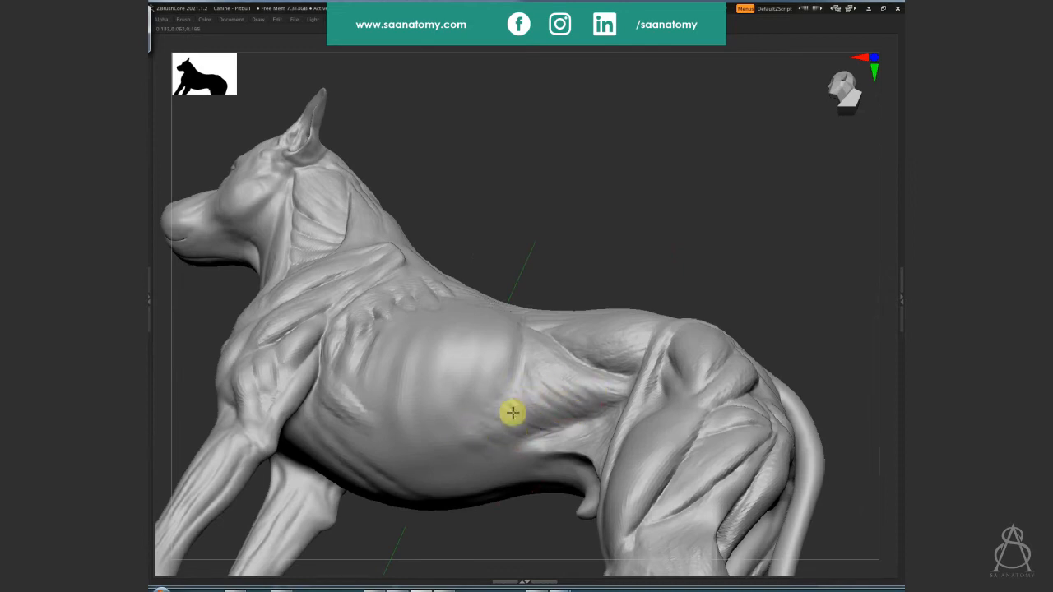
pyautogui.moveTo(576, 409)
pyautogui.mouseDown(button='right')
pyautogui.moveTo(548, 379)
pyautogui.moveTo(564, 298)
pyautogui.moveTo(670, 299)
pyautogui.moveTo(543, 242)
pyautogui.moveTo(596, 278)
pyautogui.mouseUp(button='right')
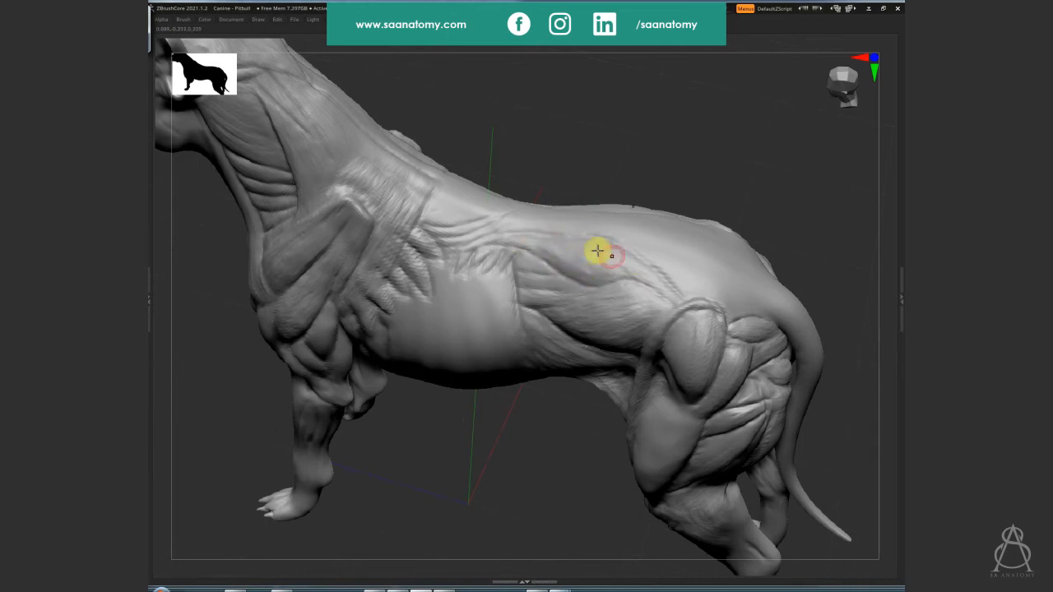
# Refine the muscle surfaces around the hip and along the outer thigh
pyautogui.click(688, 329)
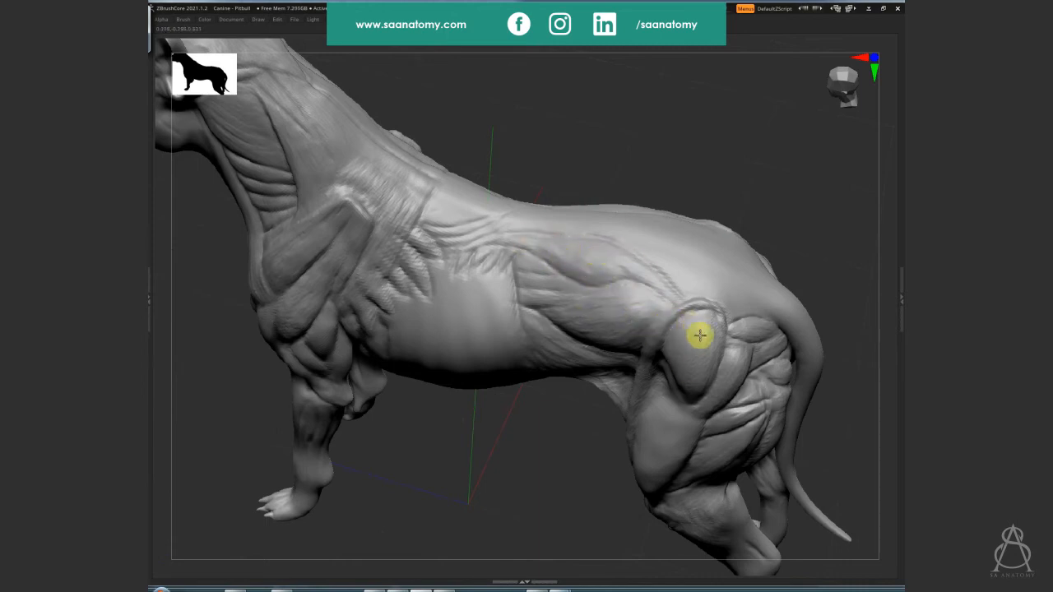
pyautogui.click(703, 293)
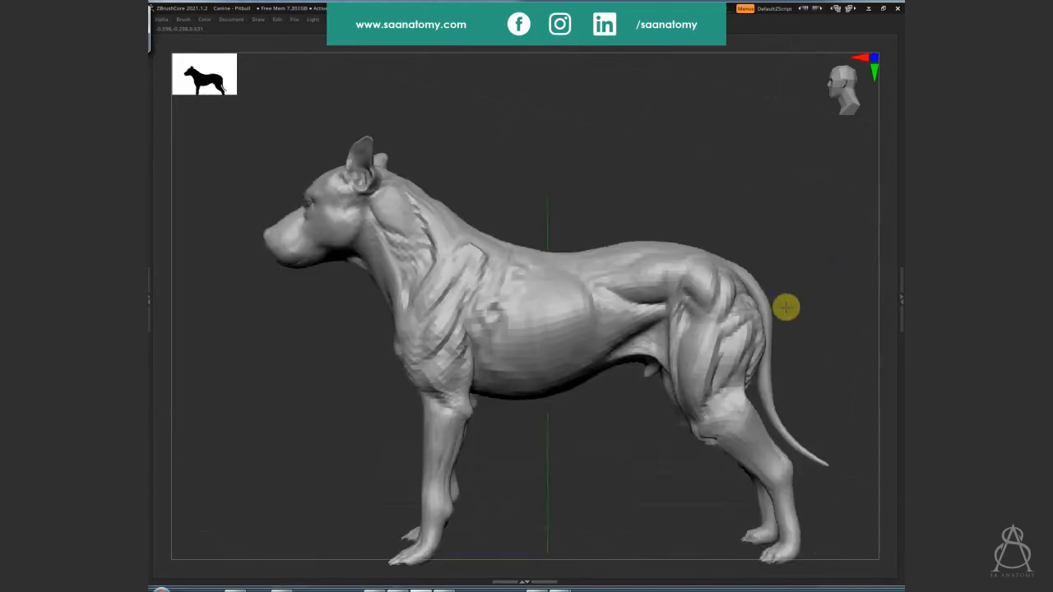
pyautogui.moveTo(785, 305); pyautogui.dragTo(708, 326)
pyautogui.moveTo(705, 380); pyautogui.dragTo(698, 406)
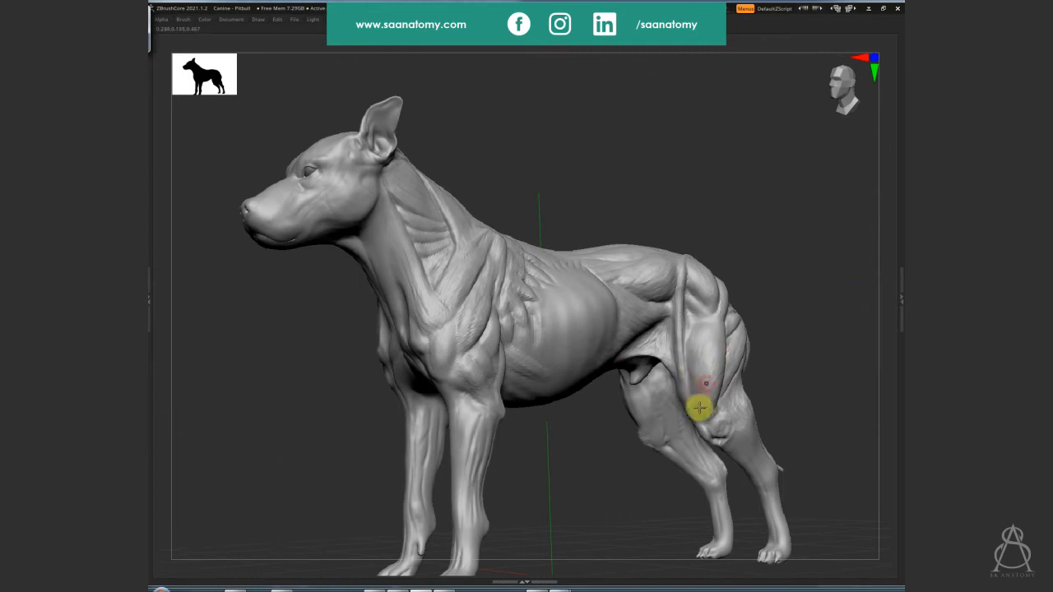
# Define the muscle edge running down behind the shoulder blade, above the rib serrations
pyautogui.moveTo(775, 321)
pyautogui.mouseDown()
pyautogui.moveTo(837, 277)
pyautogui.moveTo(820, 376)
pyautogui.moveTo(813, 367)
pyautogui.moveTo(816, 444)
pyautogui.moveTo(721, 536)
pyautogui.moveTo(689, 395)
pyautogui.moveTo(701, 429)
pyautogui.moveTo(557, 388)
pyautogui.moveTo(518, 302)
pyautogui.moveTo(666, 482)
pyautogui.moveTo(635, 468)
pyautogui.moveTo(778, 430)
pyautogui.moveTo(787, 390)
pyautogui.moveTo(789, 402)
pyautogui.mouseUp()
pyautogui.scroll(6, 688, 397)
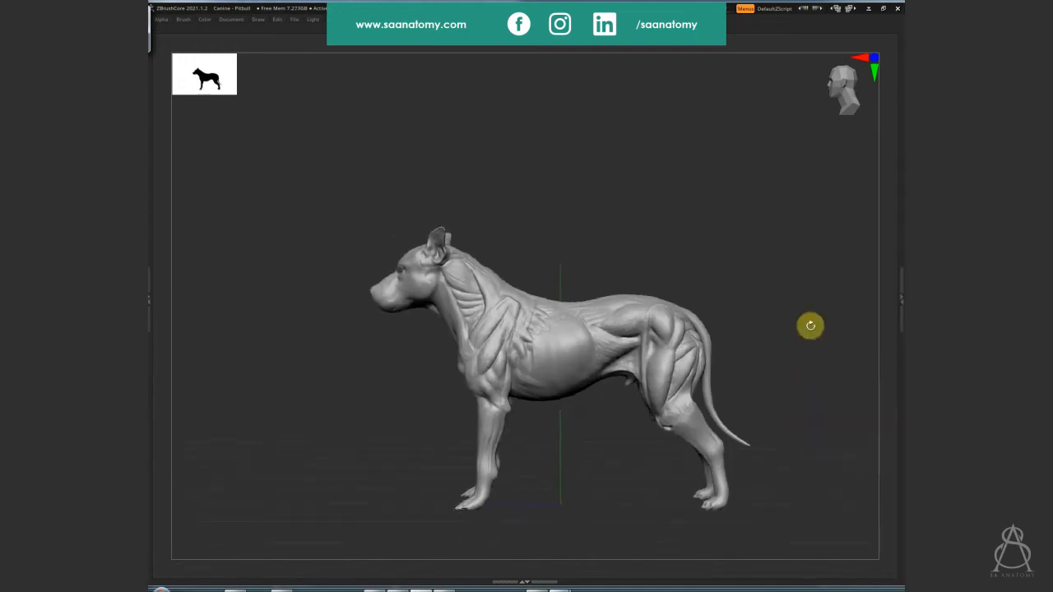
pyautogui.moveTo(809, 324); pyautogui.dragTo(518, 349)
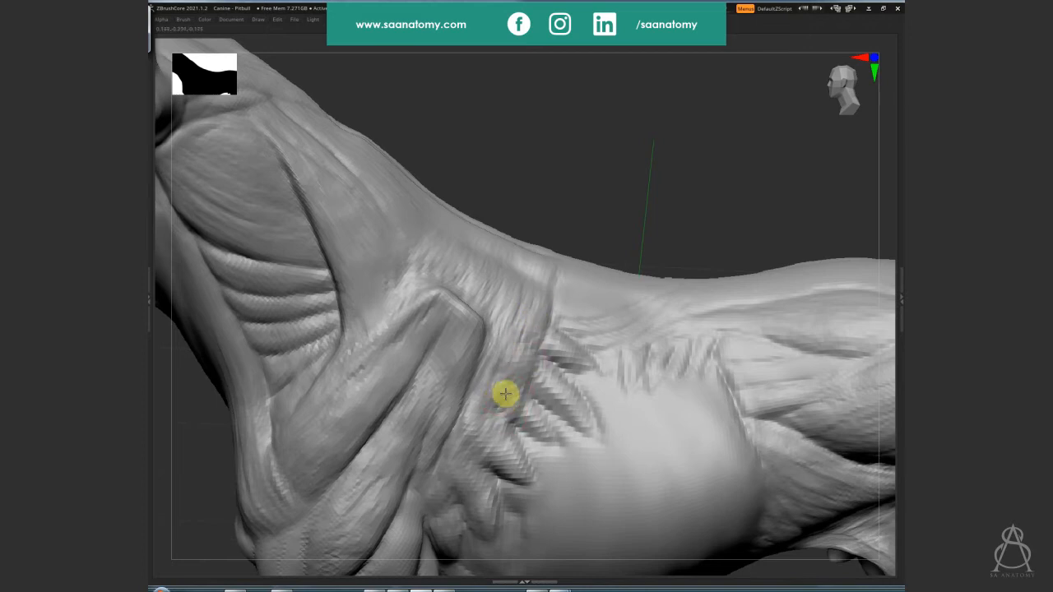
pyautogui.moveTo(486, 434); pyautogui.dragTo(381, 378)
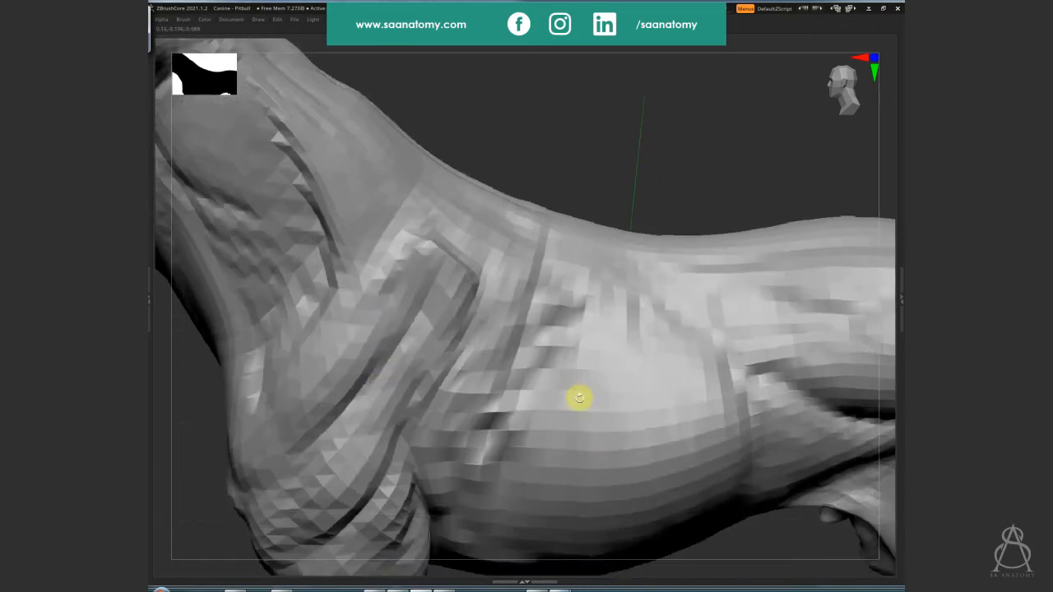
# Save the project with the updated rib, flank and shoulder sculpt
pyautogui.hotkey('ctrl', 's')
pyautogui.press('Return')
pyautogui.press('Return')
pyautogui.moveTo(602, 400); pyautogui.dragTo(602, 454)
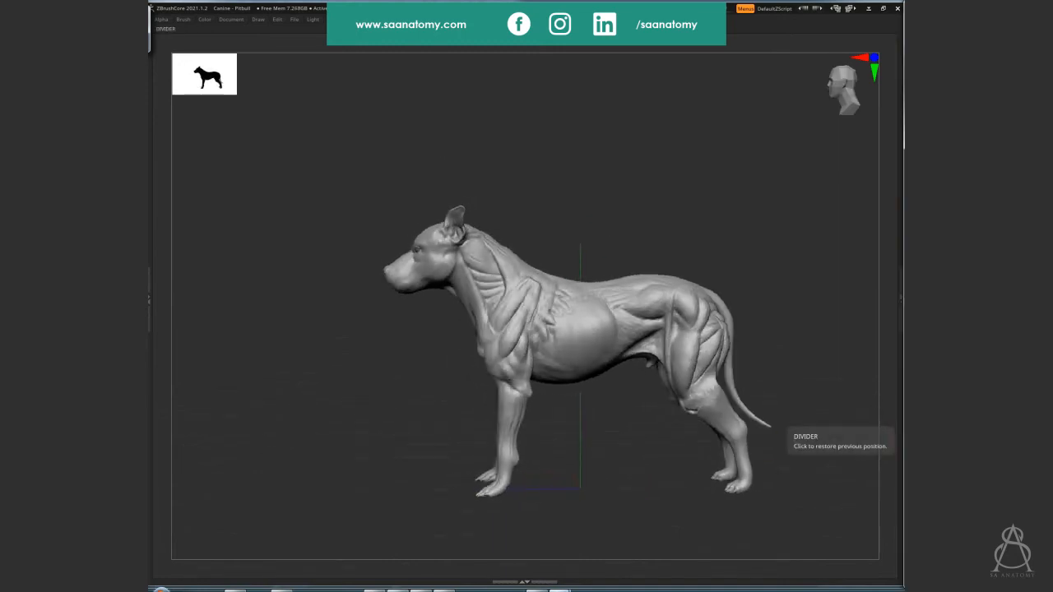
# Define and smooth the muscles on the back of the thigh, including the separation beside the tail
pyautogui.moveTo(722, 468); pyautogui.dragTo(723, 253)
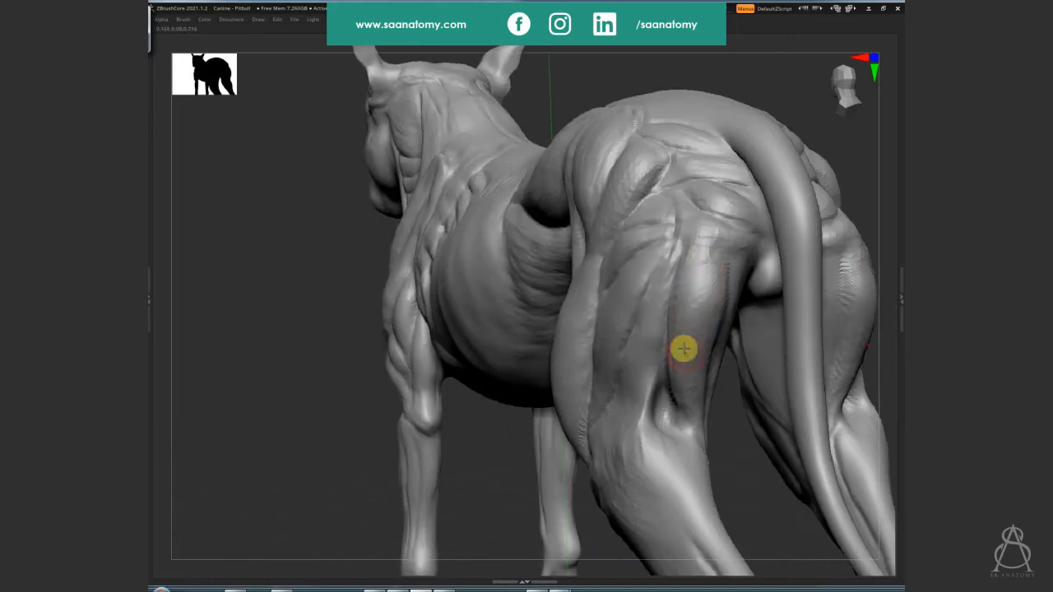
pyautogui.moveTo(683, 348); pyautogui.dragTo(672, 379, button='right')
pyautogui.moveTo(672, 379)
pyautogui.keyDown('shift'); pyautogui.mouseDown()
pyautogui.moveTo(675, 310)
pyautogui.moveTo(656, 296)
pyautogui.moveTo(633, 360)
pyautogui.mouseUp(); pyautogui.keyUp('shift')
pyautogui.moveTo(677, 326); pyautogui.dragTo(722, 280, button='right')
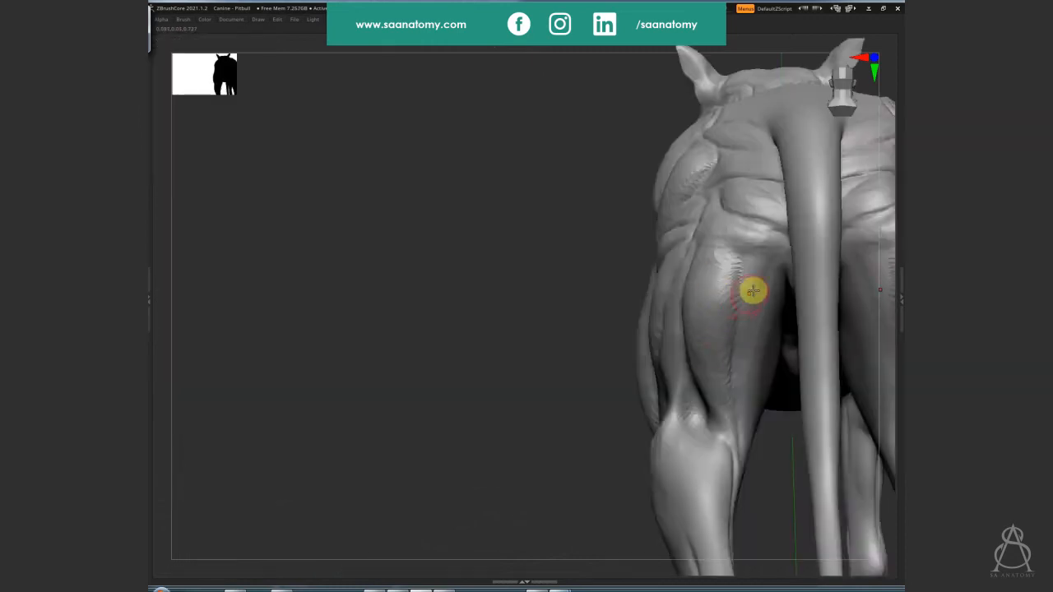
pyautogui.moveTo(747, 308)
pyautogui.keyDown('shift'); pyautogui.mouseDown()
pyautogui.moveTo(781, 308)
pyautogui.moveTo(778, 278)
pyautogui.moveTo(761, 289)
pyautogui.moveTo(757, 346)
pyautogui.mouseUp(); pyautogui.keyUp('shift')
pyautogui.moveTo(758, 347); pyautogui.dragTo(712, 331, button='right')
pyautogui.moveTo(712, 330)
pyautogui.keyDown('shift'); pyautogui.mouseDown()
pyautogui.moveTo(759, 355)
pyautogui.moveTo(752, 331)
pyautogui.moveTo(715, 333)
pyautogui.mouseUp(); pyautogui.keyUp('shift')
pyautogui.moveTo(714, 333)
pyautogui.mouseDown(button='right')
pyautogui.moveTo(710, 371)
pyautogui.moveTo(727, 371)
pyautogui.moveTo(696, 384)
pyautogui.moveTo(765, 370)
pyautogui.moveTo(698, 395)
pyautogui.moveTo(630, 318)
pyautogui.moveTo(559, 313)
pyautogui.moveTo(621, 354)
pyautogui.moveTo(637, 340)
pyautogui.moveTo(587, 383)
pyautogui.mouseUp(button='right')
# Carve fibre lines from the middle of the back over the hip and down the rump to the tail base
pyautogui.press('space')
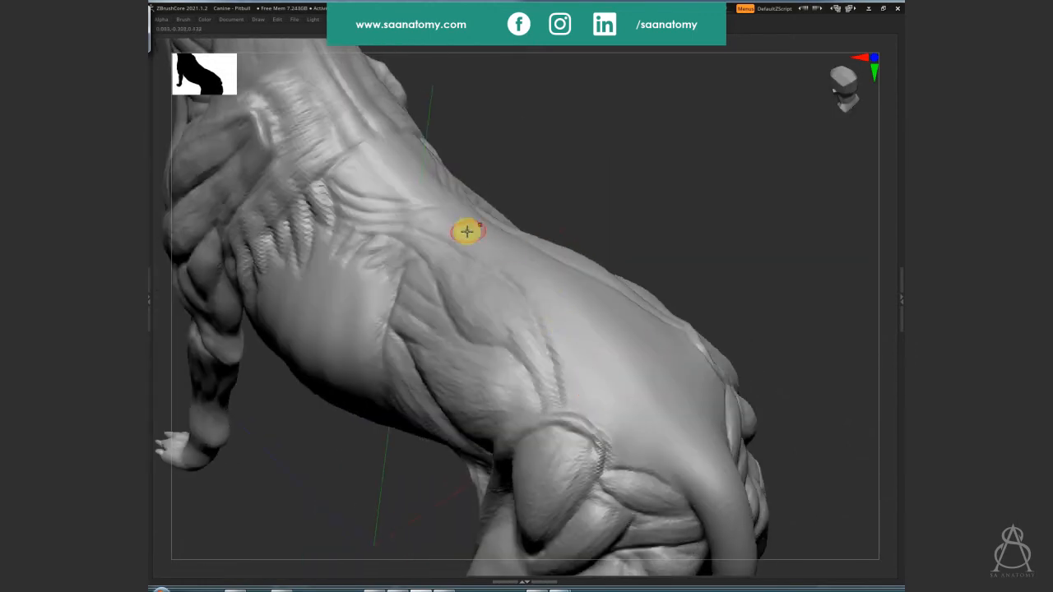
pyautogui.moveTo(419, 216)
pyautogui.mouseDown()
pyautogui.moveTo(435, 219)
pyautogui.moveTo(426, 237)
pyautogui.mouseUp()
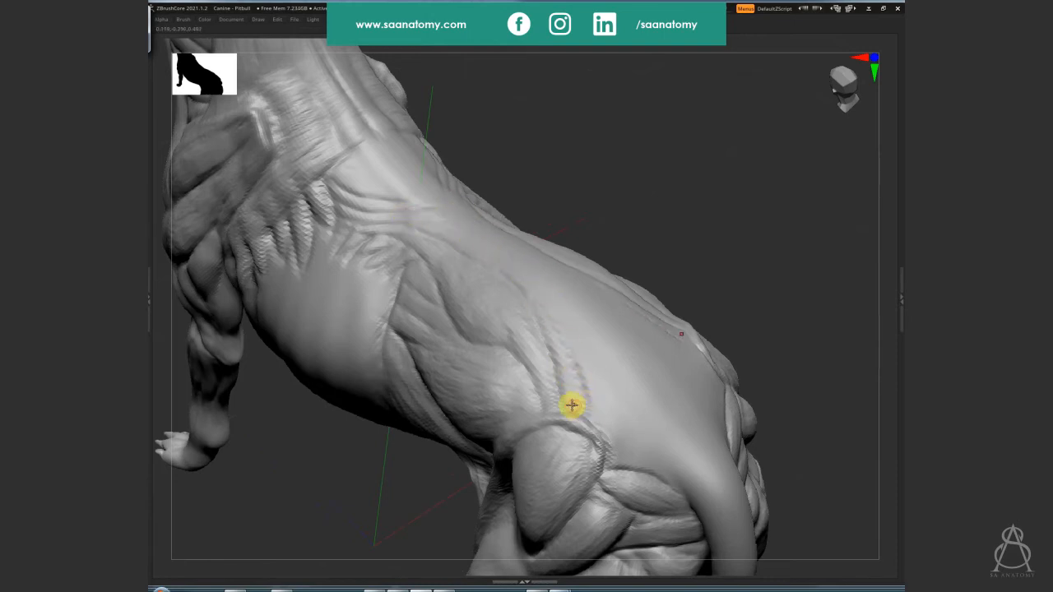
pyautogui.moveTo(572, 405); pyautogui.dragTo(545, 403, button='right')
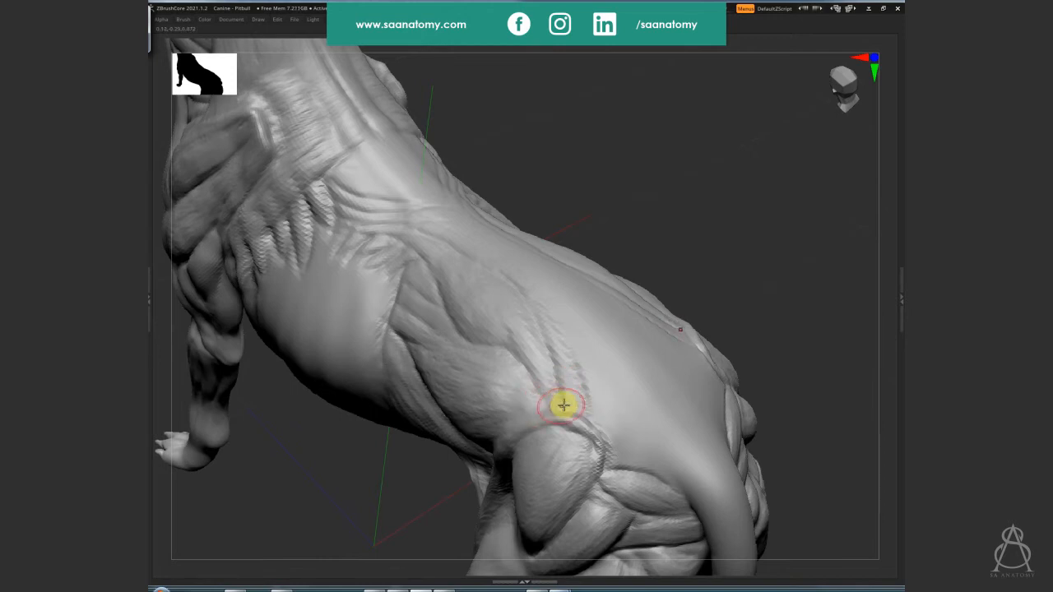
pyautogui.moveTo(564, 383)
pyautogui.mouseDown()
pyautogui.moveTo(593, 409)
pyautogui.moveTo(637, 397)
pyautogui.moveTo(592, 380)
pyautogui.moveTo(575, 348)
pyautogui.moveTo(597, 360)
pyautogui.moveTo(622, 422)
pyautogui.moveTo(665, 451)
pyautogui.moveTo(674, 477)
pyautogui.moveTo(644, 440)
pyautogui.mouseUp()
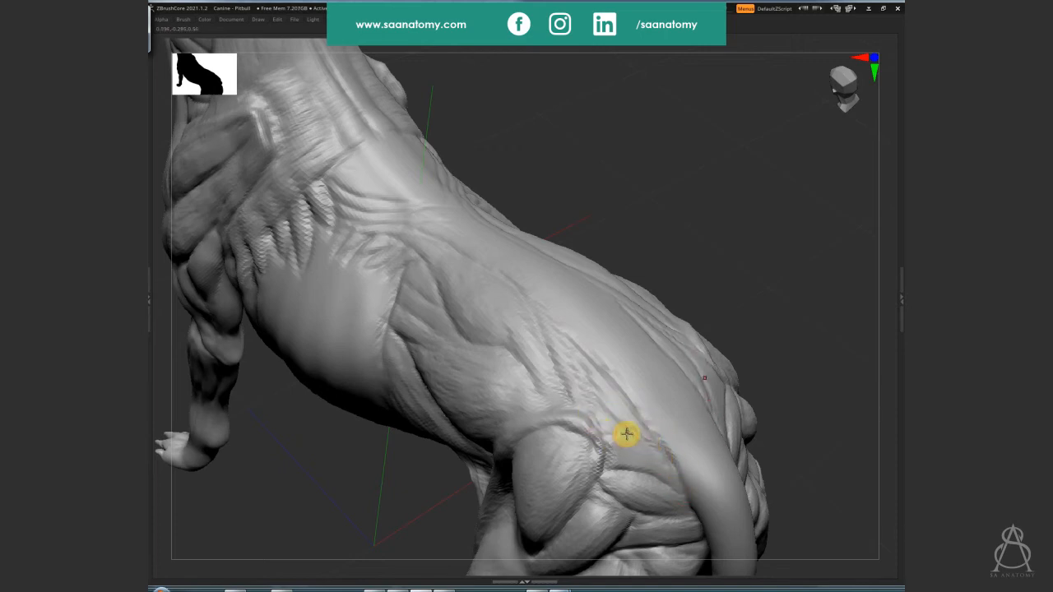
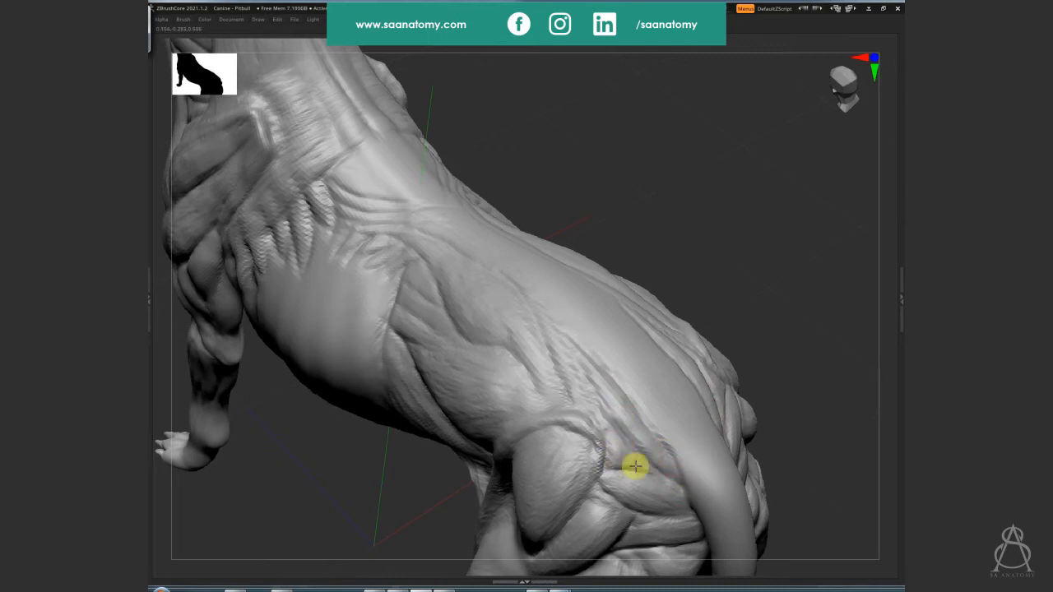
# Carve a sharp vertical separation down the side of the throat and define the edge of the neighbouring neck muscle
pyautogui.moveTo(681, 419)
pyautogui.mouseDown(button='right')
pyautogui.moveTo(673, 429)
pyautogui.moveTo(755, 312)
pyautogui.moveTo(748, 364)
pyautogui.moveTo(742, 324)
pyautogui.mouseUp(button='right')
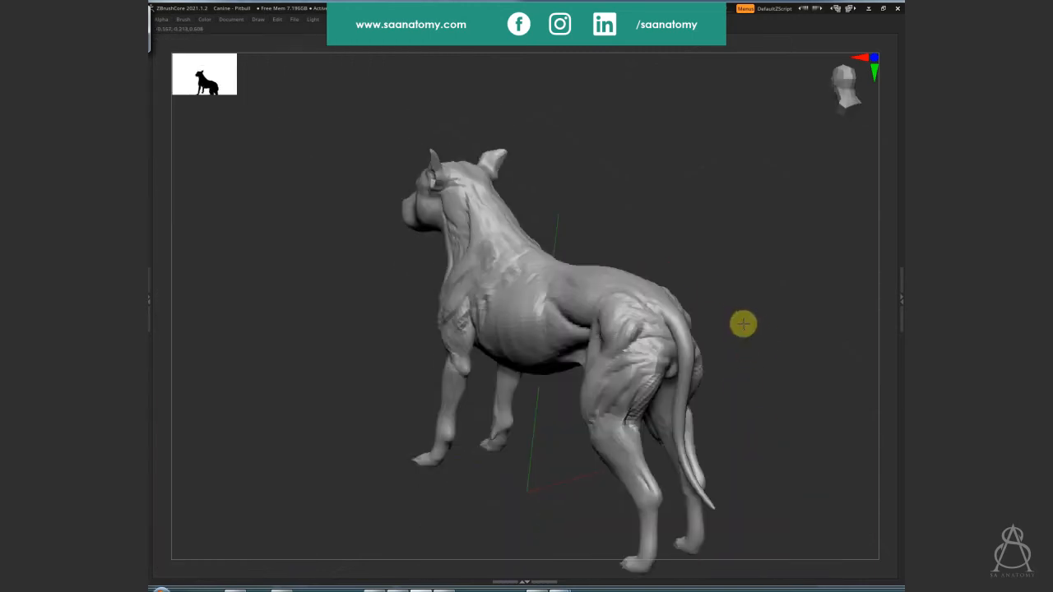
pyautogui.moveTo(783, 376); pyautogui.dragTo(815, 395, button='right')
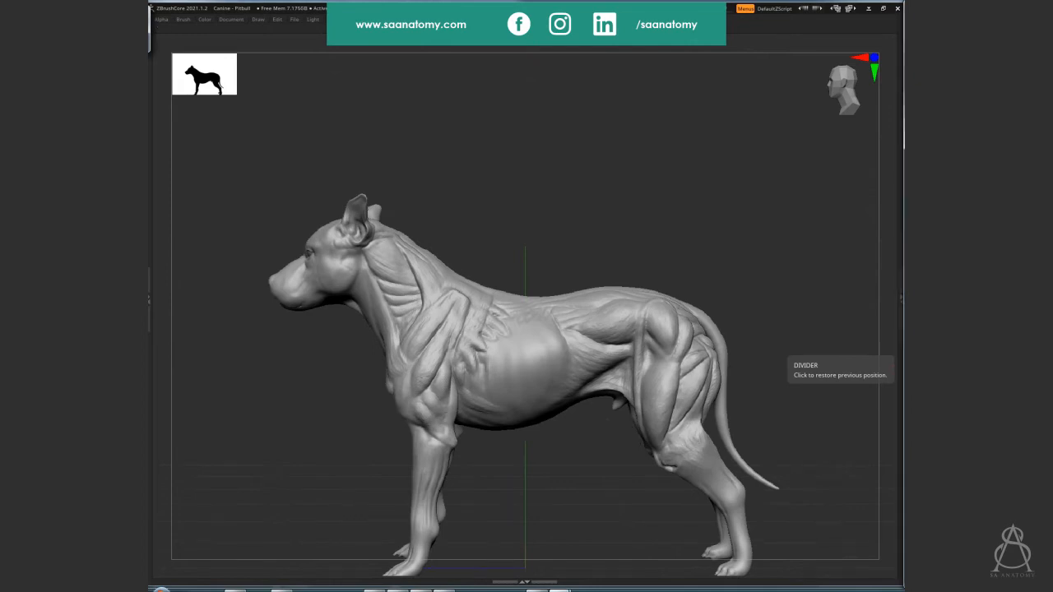
pyautogui.moveTo(806, 348)
pyautogui.mouseDown(button='right')
pyautogui.moveTo(642, 496)
pyautogui.moveTo(573, 371)
pyautogui.mouseUp(button='right')
pyautogui.moveTo(762, 319); pyautogui.dragTo(564, 324, button='right')
pyautogui.moveTo(515, 252); pyautogui.dragTo(557, 244, button='right')
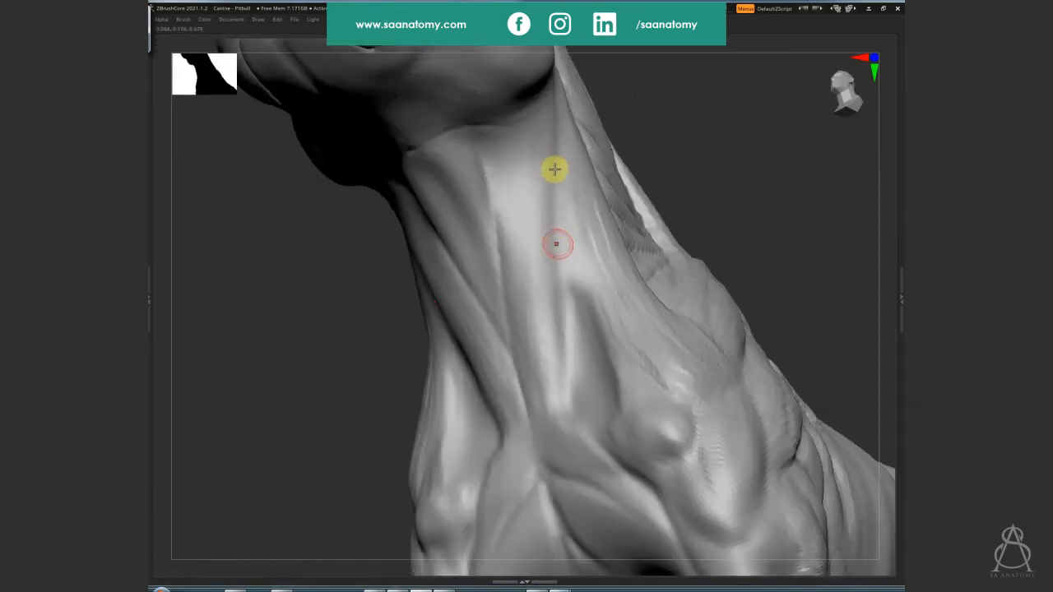
pyautogui.moveTo(559, 135); pyautogui.dragTo(565, 410)
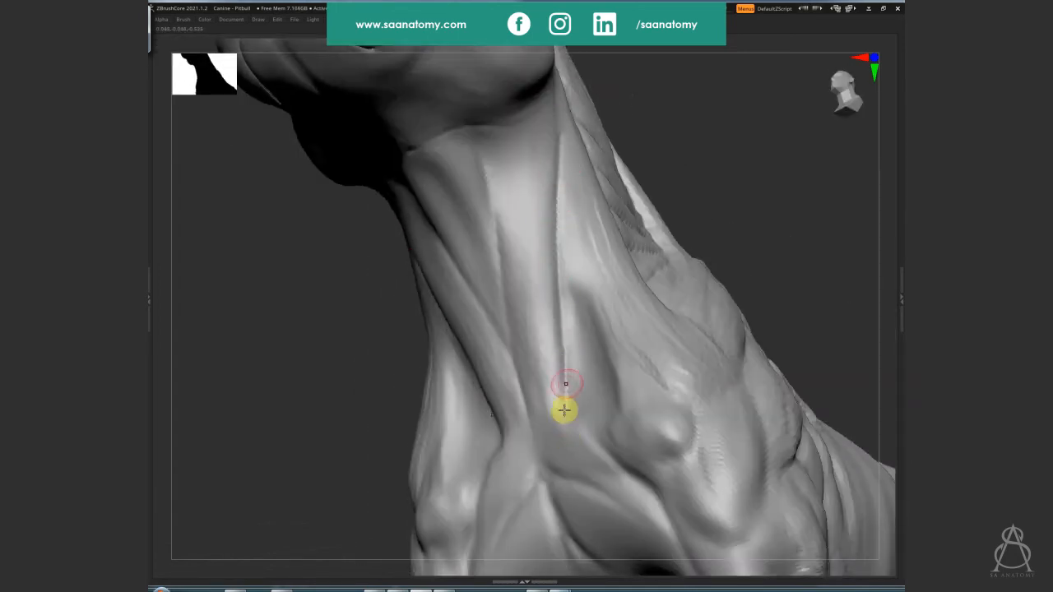
pyautogui.moveTo(630, 418); pyautogui.dragTo(594, 202, button='right')
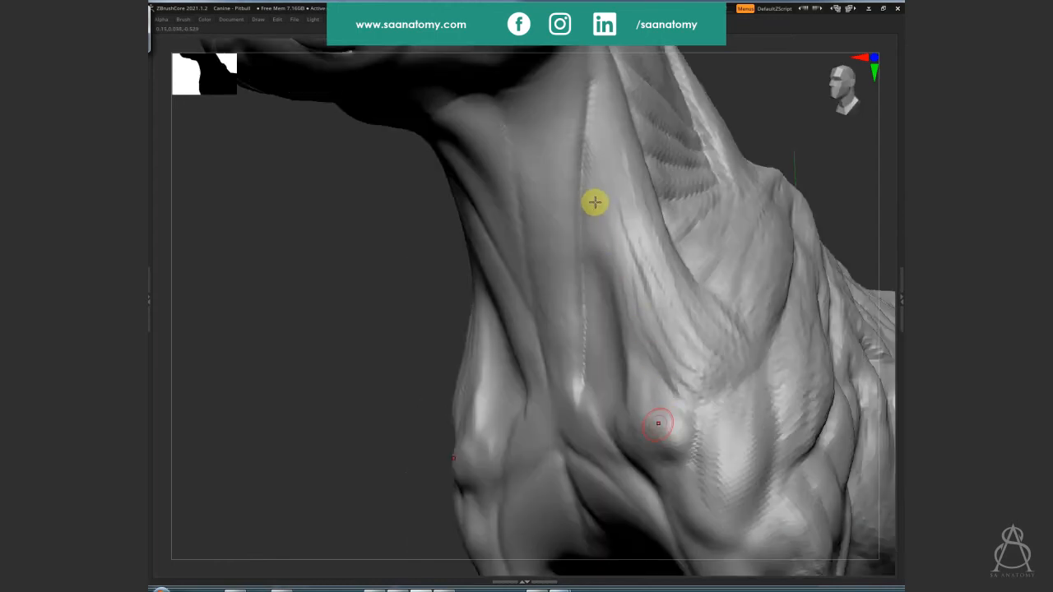
pyautogui.moveTo(582, 195)
pyautogui.mouseDown()
pyautogui.moveTo(630, 326)
pyautogui.moveTo(609, 279)
pyautogui.moveTo(619, 305)
pyautogui.mouseUp()
# Deepen the lower edge of the side neck muscle where it meets the front of the shoulder
pyautogui.moveTo(649, 367); pyautogui.dragTo(735, 311, button='right')
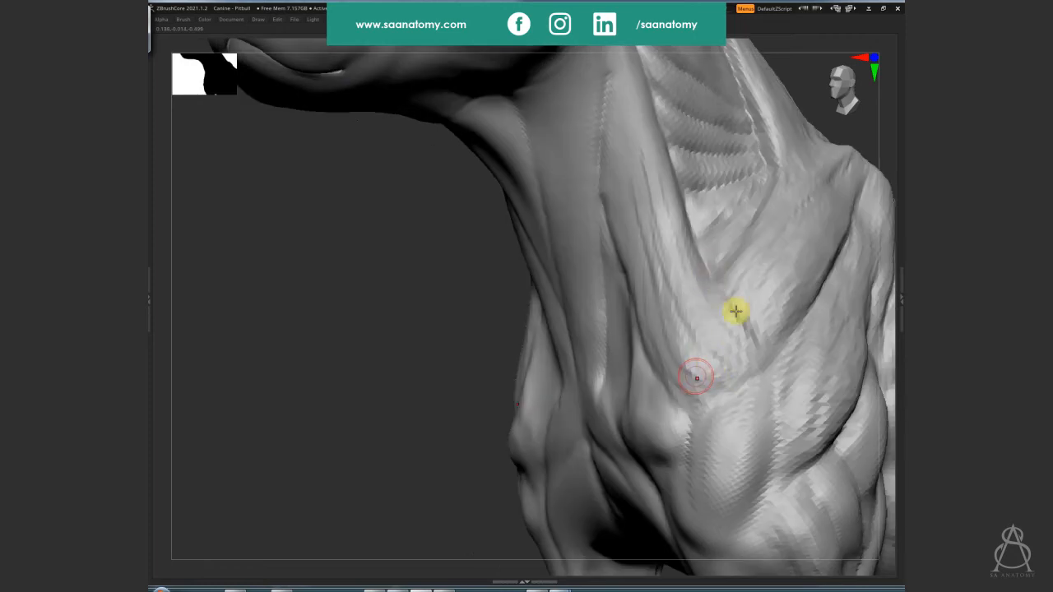
pyautogui.moveTo(732, 302)
pyautogui.mouseDown()
pyautogui.moveTo(762, 351)
pyautogui.moveTo(809, 315)
pyautogui.moveTo(765, 376)
pyautogui.mouseUp()
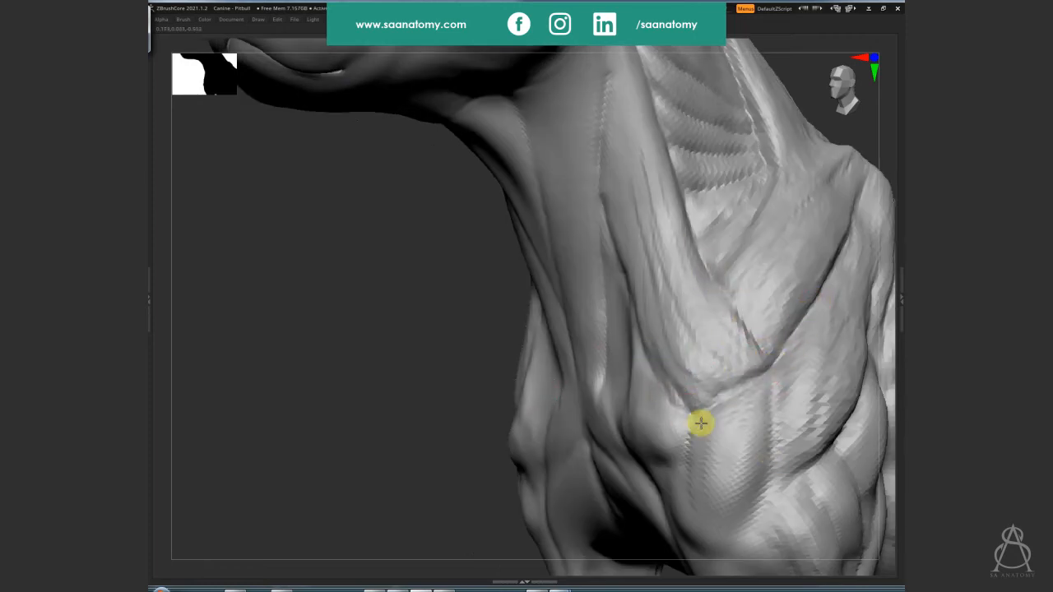
pyautogui.hotkey('shift', 'd')
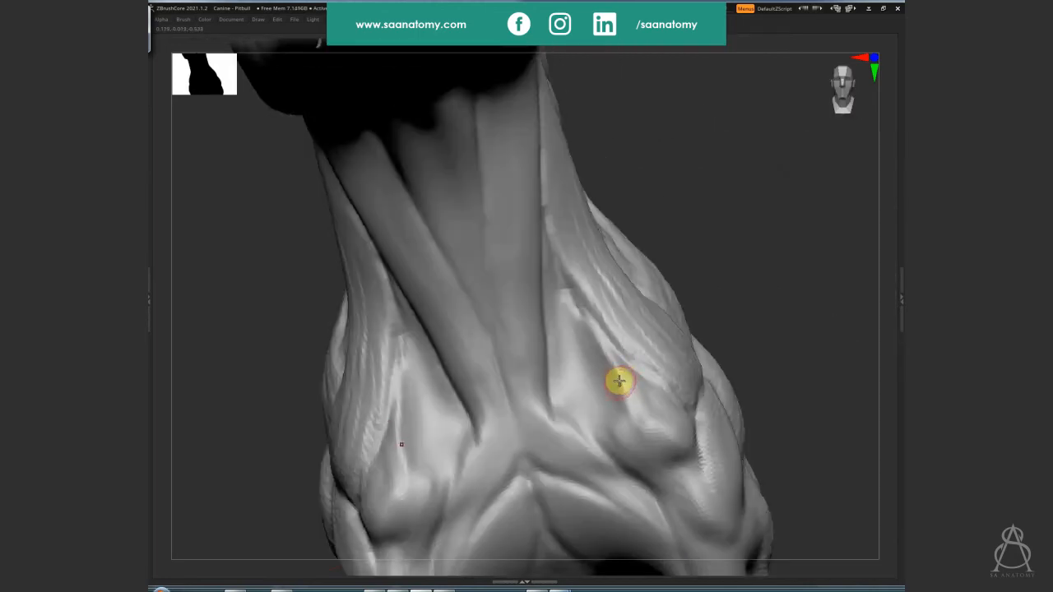
# Add fibres in the hollow at the base of the neck and shape the rounded bump at the shoulder point
pyautogui.moveTo(618, 381)
pyautogui.mouseDown()
pyautogui.moveTo(578, 305)
pyautogui.moveTo(627, 402)
pyautogui.moveTo(599, 345)
pyautogui.moveTo(633, 378)
pyautogui.moveTo(583, 320)
pyautogui.moveTo(583, 359)
pyautogui.mouseUp()
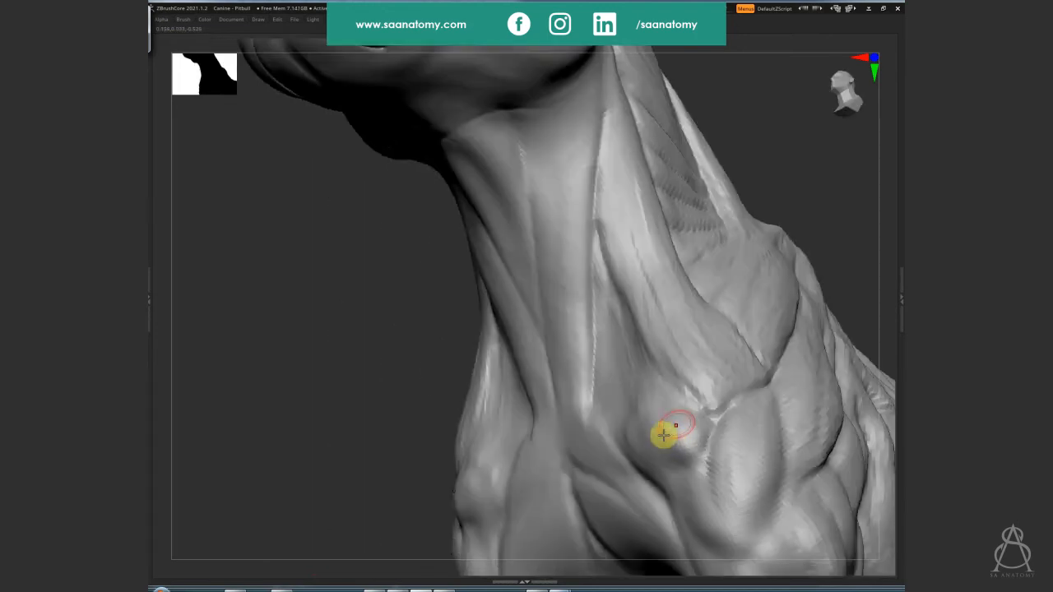
pyautogui.moveTo(666, 433)
pyautogui.mouseDown()
pyautogui.moveTo(644, 405)
pyautogui.moveTo(601, 277)
pyautogui.moveTo(660, 436)
pyautogui.moveTo(685, 466)
pyautogui.moveTo(687, 448)
pyautogui.mouseUp()
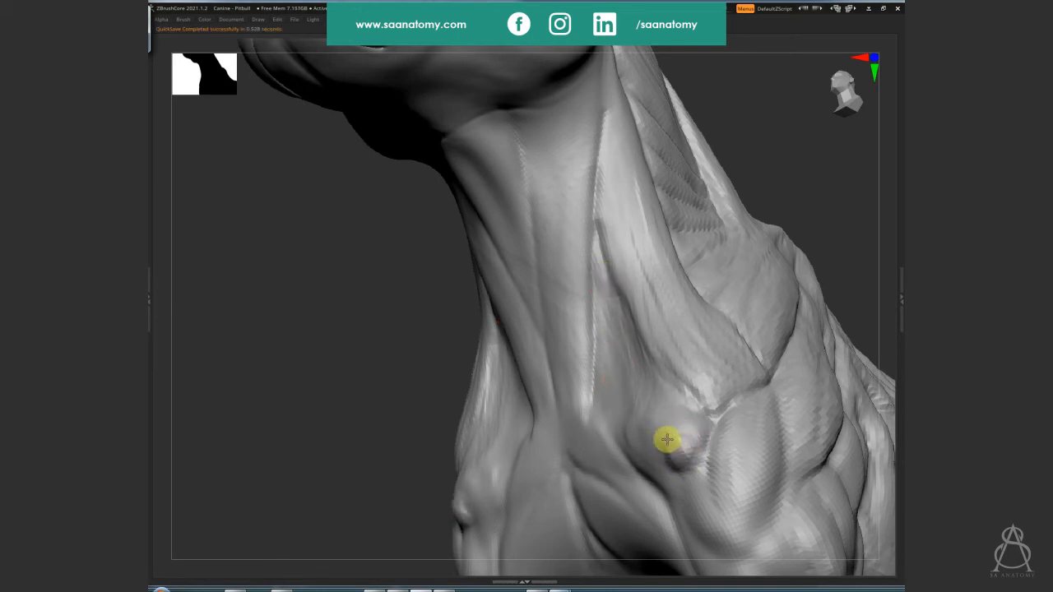
pyautogui.moveTo(660, 454); pyautogui.dragTo(689, 364, button='right')
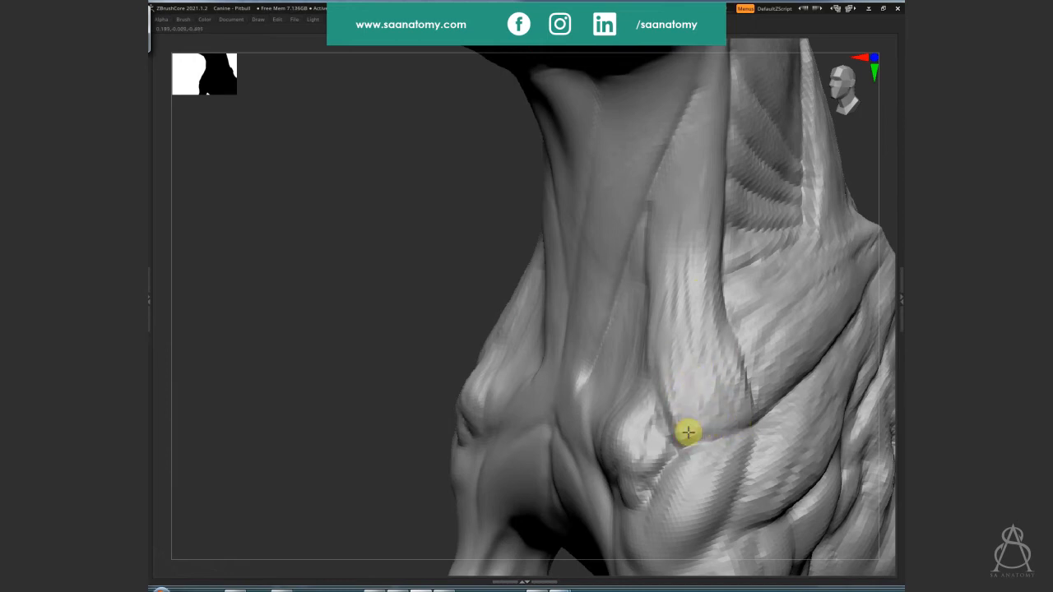
# Smooth the front of the neck base and deepen the groove along the side neck muscle down to the shoulder point
pyautogui.moveTo(681, 395)
pyautogui.mouseDown()
pyautogui.moveTo(674, 370)
pyautogui.moveTo(667, 419)
pyautogui.mouseUp()
pyautogui.moveTo(693, 431); pyautogui.dragTo(623, 405, button='right')
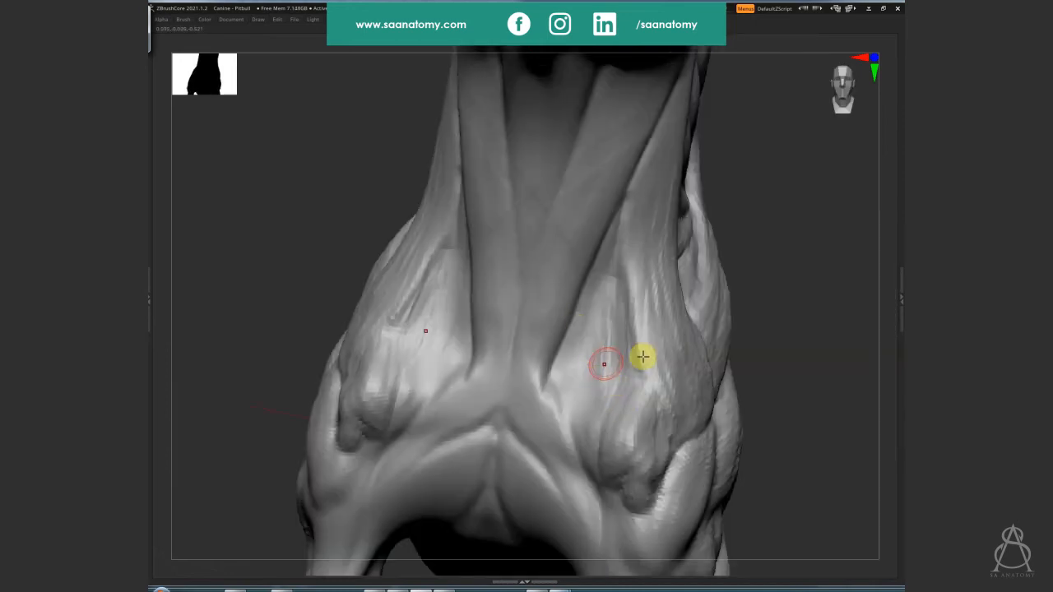
pyautogui.keyDown('shift'); pyautogui.moveTo(829, 375); pyautogui.dragTo(694, 299); pyautogui.keyUp('shift')
pyautogui.moveTo(747, 334); pyautogui.dragTo(609, 299, button='right')
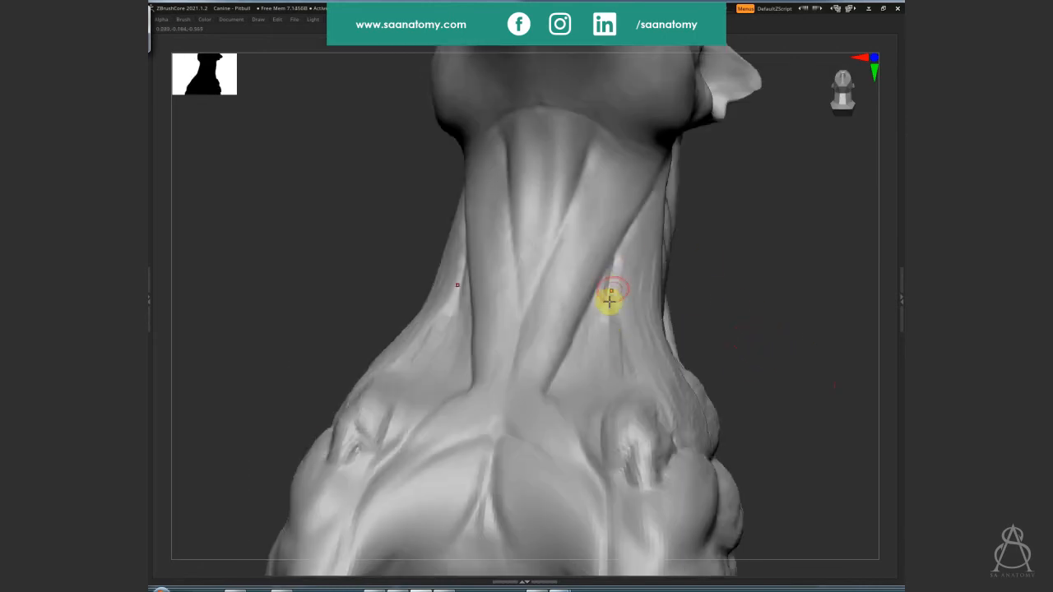
pyautogui.moveTo(616, 345); pyautogui.dragTo(635, 369, button='right')
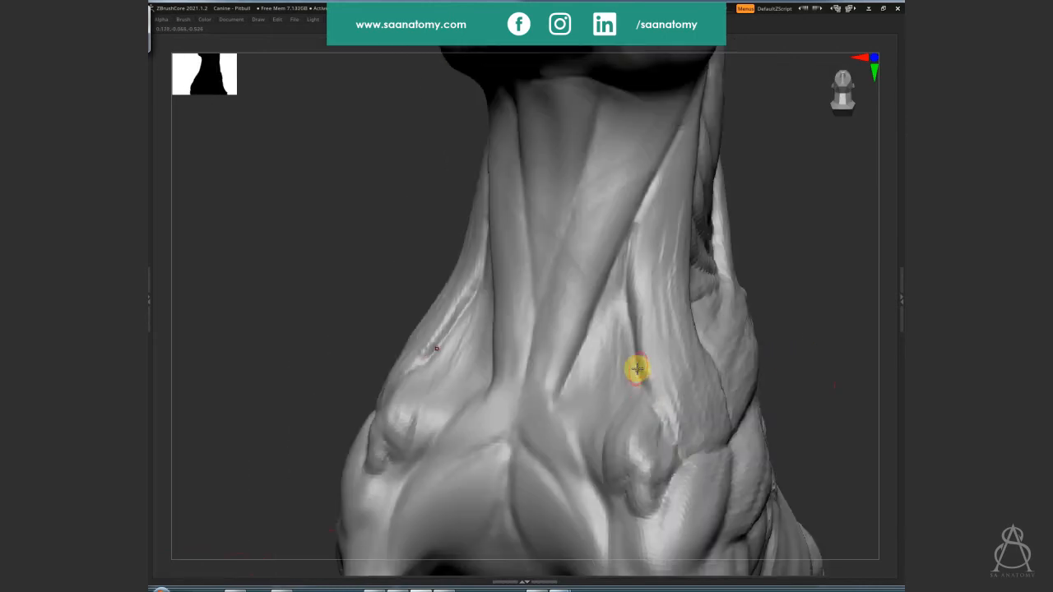
pyautogui.moveTo(653, 413)
pyautogui.mouseDown()
pyautogui.moveTo(639, 353)
pyautogui.moveTo(680, 324)
pyautogui.moveTo(658, 310)
pyautogui.moveTo(649, 216)
pyautogui.mouseUp()
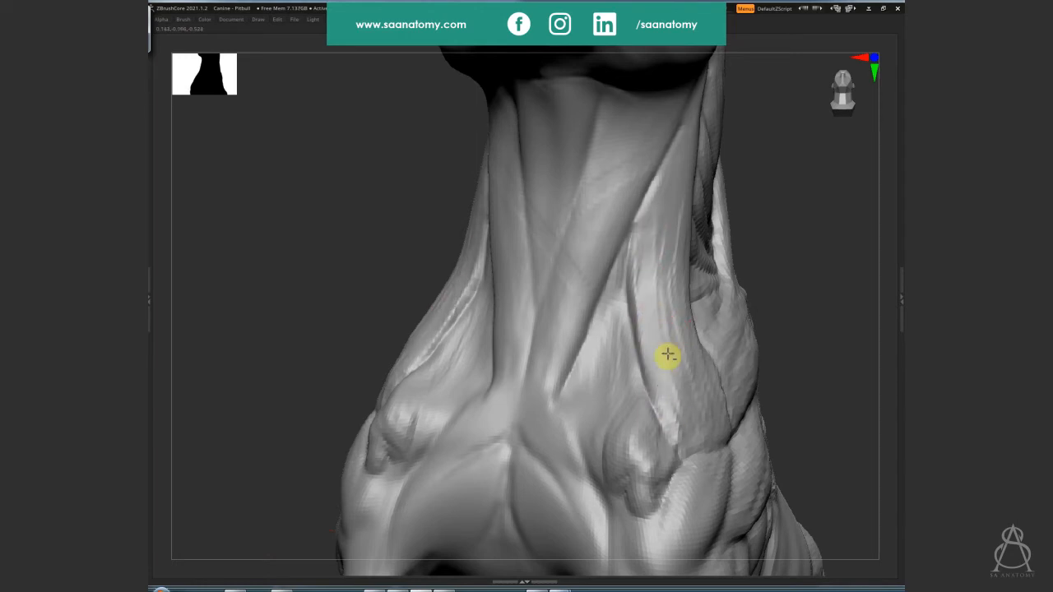
# Carve lengthwise fibres into the side neck muscle from mid-neck down to the front of the shoulder
pyautogui.moveTo(691, 309); pyautogui.dragTo(675, 268, button='right')
pyautogui.moveTo(676, 268)
pyautogui.mouseDown()
pyautogui.moveTo(684, 312)
pyautogui.moveTo(698, 165)
pyautogui.moveTo(660, 206)
pyautogui.moveTo(706, 147)
pyautogui.moveTo(700, 310)
pyautogui.moveTo(672, 186)
pyautogui.moveTo(698, 141)
pyautogui.moveTo(695, 341)
pyautogui.moveTo(712, 381)
pyautogui.moveTo(675, 395)
pyautogui.moveTo(683, 387)
pyautogui.moveTo(658, 364)
pyautogui.mouseUp()
pyautogui.moveTo(712, 394)
pyautogui.mouseDown()
pyautogui.moveTo(684, 238)
pyautogui.moveTo(688, 405)
pyautogui.mouseUp()
# Carve long fibres down the rear side of the neck from behind the ear to the top of the shoulder
pyautogui.moveTo(775, 296); pyautogui.dragTo(687, 340, button='right')
pyautogui.moveTo(856, 171)
pyautogui.keyDown('alt'); pyautogui.mouseDown(button='right')
pyautogui.moveTo(721, 267)
pyautogui.moveTo(684, 201)
pyautogui.mouseUp(button='right'); pyautogui.keyUp('alt')
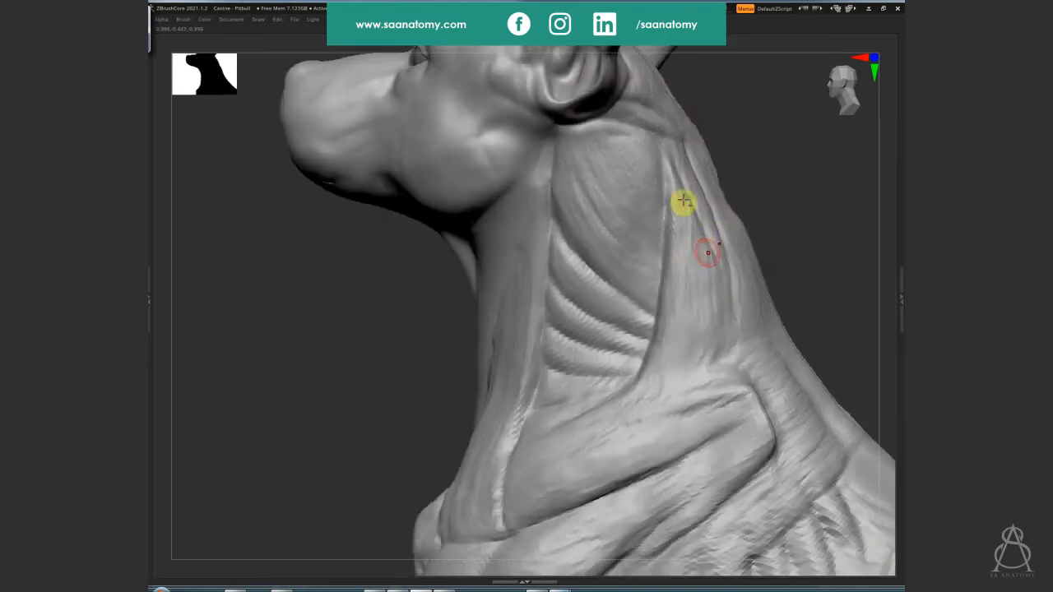
pyautogui.moveTo(680, 204); pyautogui.dragTo(682, 281)
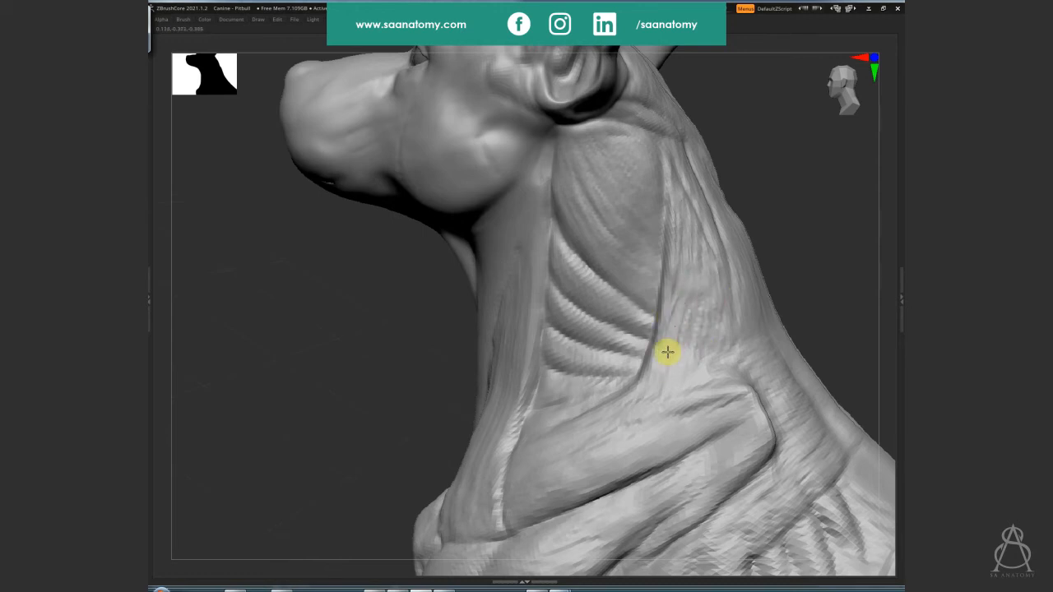
pyautogui.moveTo(668, 352); pyautogui.dragTo(684, 315, button='right')
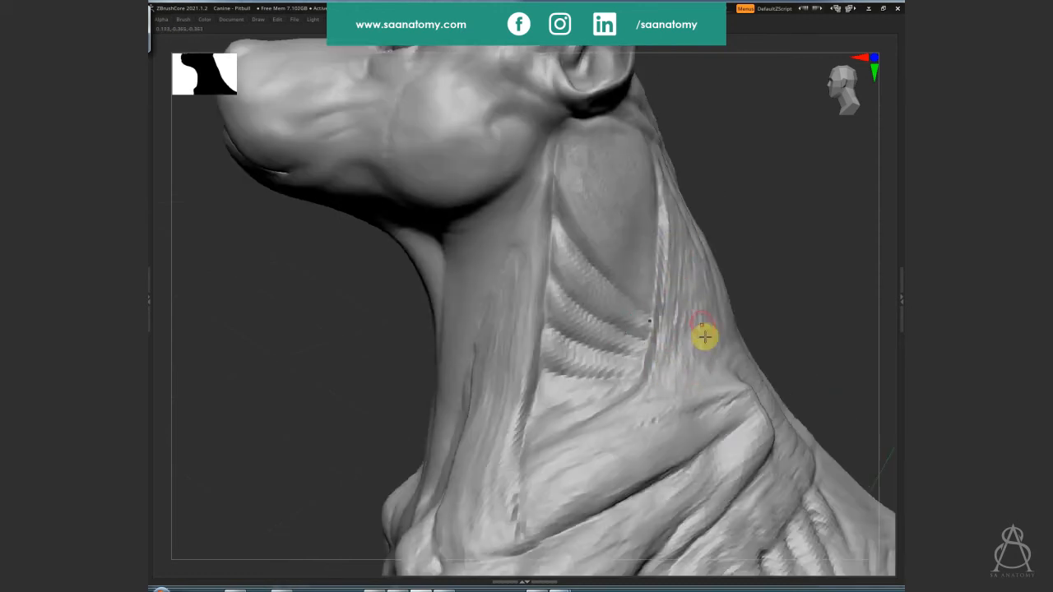
pyautogui.moveTo(699, 280); pyautogui.dragTo(667, 318, button='right')
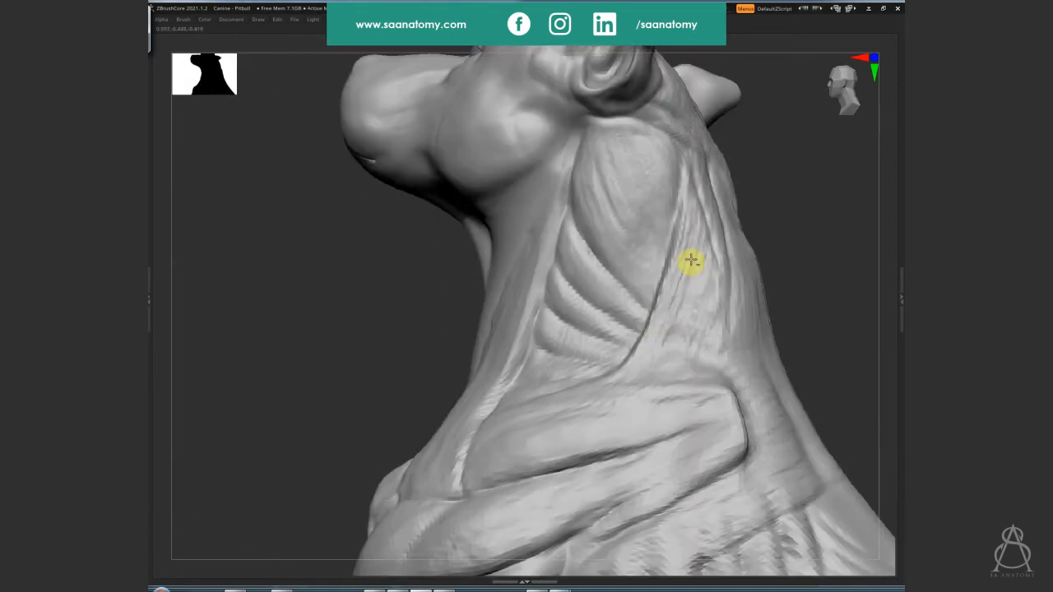
pyautogui.moveTo(700, 296); pyautogui.dragTo(670, 289, button='right')
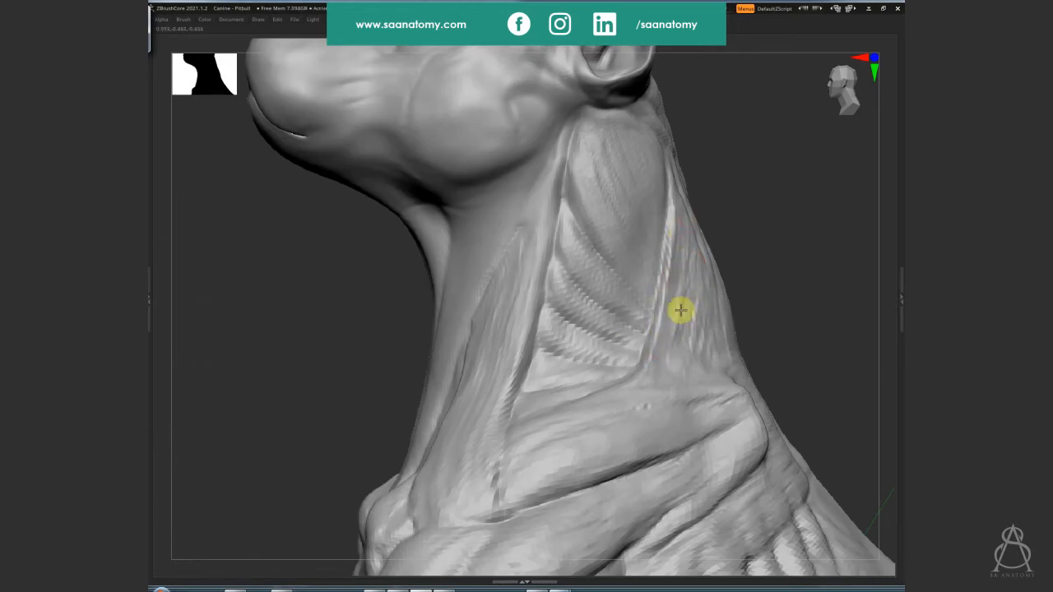
# Refine the form of the rounded shoulder-point bump and its transition into the lower neck, working from several angles
pyautogui.keyDown('ctrl'); pyautogui.moveTo(709, 328); pyautogui.dragTo(784, 322, button='right'); pyautogui.keyUp('ctrl')
pyautogui.moveTo(716, 389); pyautogui.dragTo(576, 266, button='right')
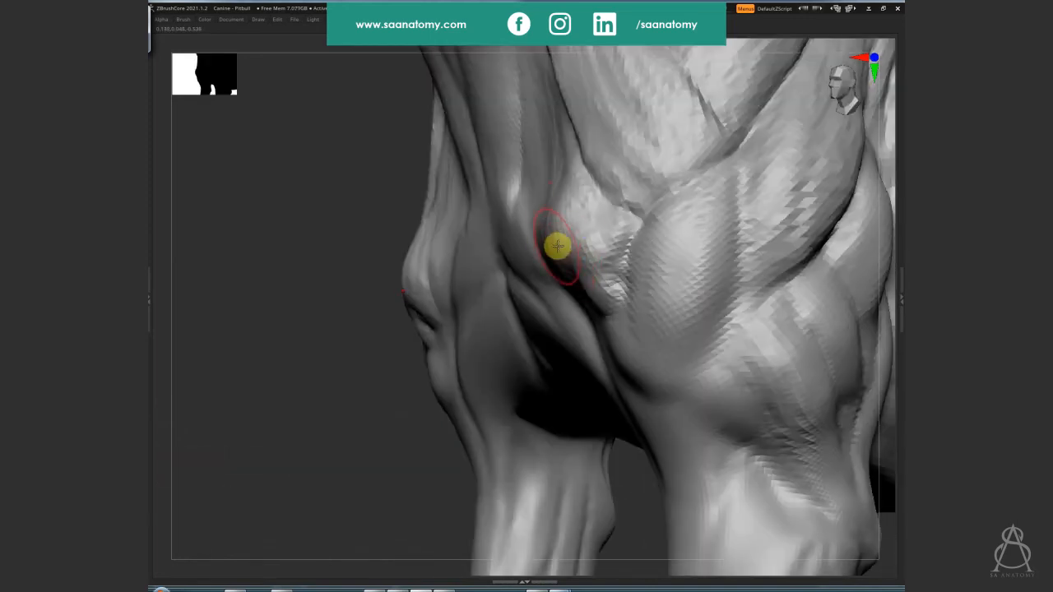
pyautogui.moveTo(557, 245)
pyautogui.mouseDown()
pyautogui.moveTo(564, 223)
pyautogui.moveTo(576, 275)
pyautogui.moveTo(559, 221)
pyautogui.moveTo(542, 267)
pyautogui.moveTo(548, 238)
pyautogui.moveTo(550, 256)
pyautogui.mouseUp()
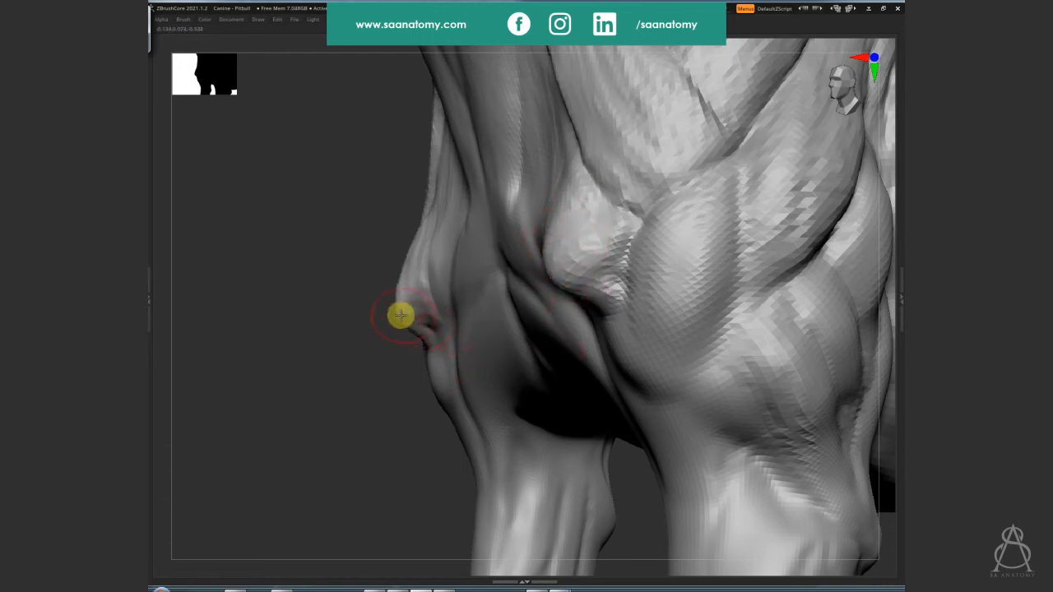
pyautogui.moveTo(388, 364)
pyautogui.mouseDown()
pyautogui.moveTo(268, 401)
pyautogui.moveTo(499, 437)
pyautogui.moveTo(759, 510)
pyautogui.moveTo(497, 340)
pyautogui.moveTo(512, 313)
pyautogui.moveTo(501, 301)
pyautogui.moveTo(508, 273)
pyautogui.mouseUp()
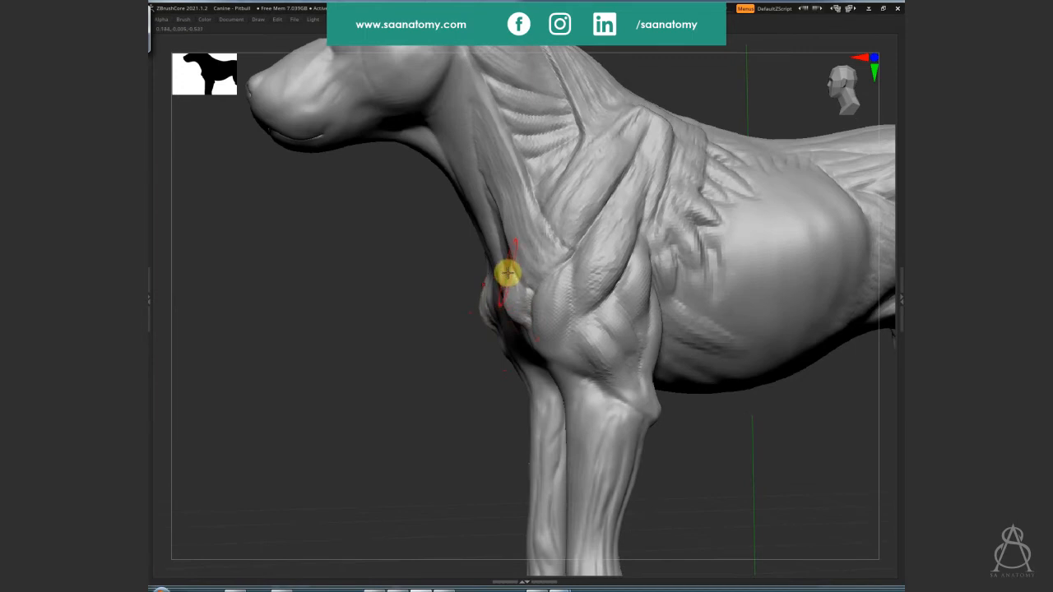
pyautogui.moveTo(526, 284); pyautogui.dragTo(637, 350, button='right')
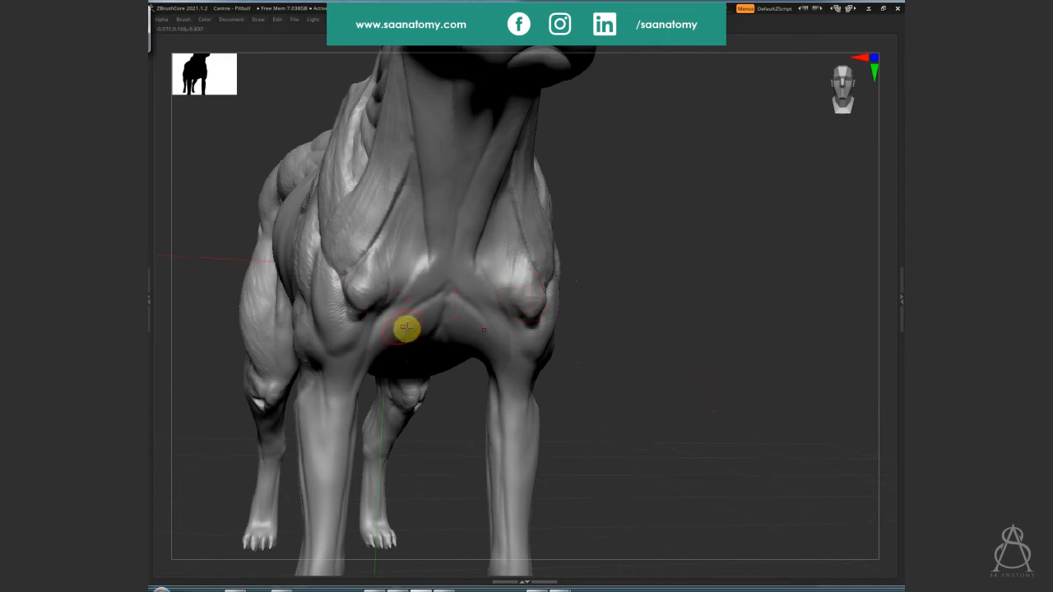
pyautogui.moveTo(404, 329); pyautogui.dragTo(365, 282, button='right')
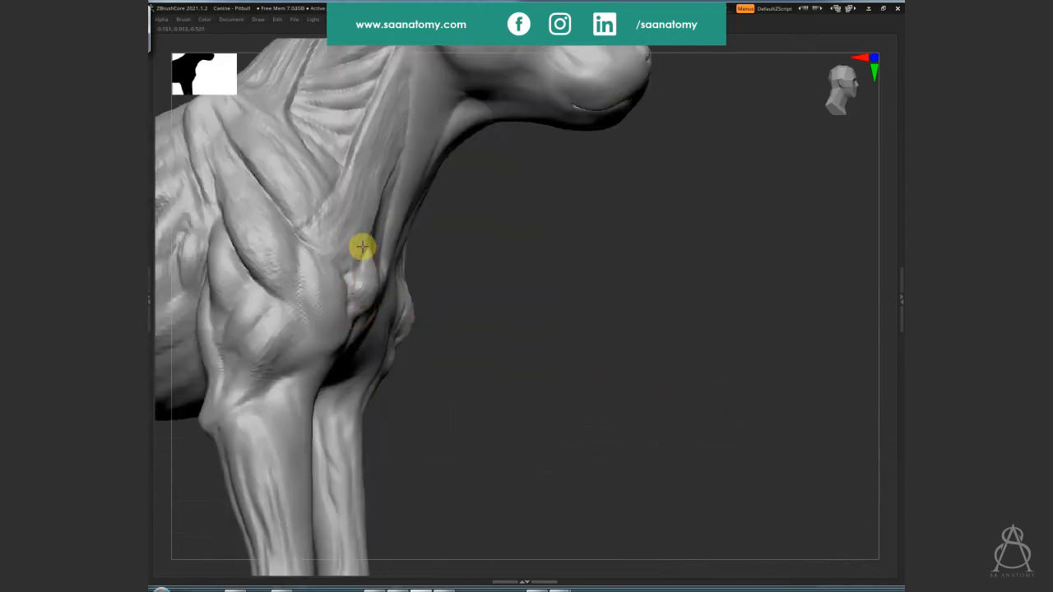
pyautogui.moveTo(361, 247); pyautogui.dragTo(374, 213)
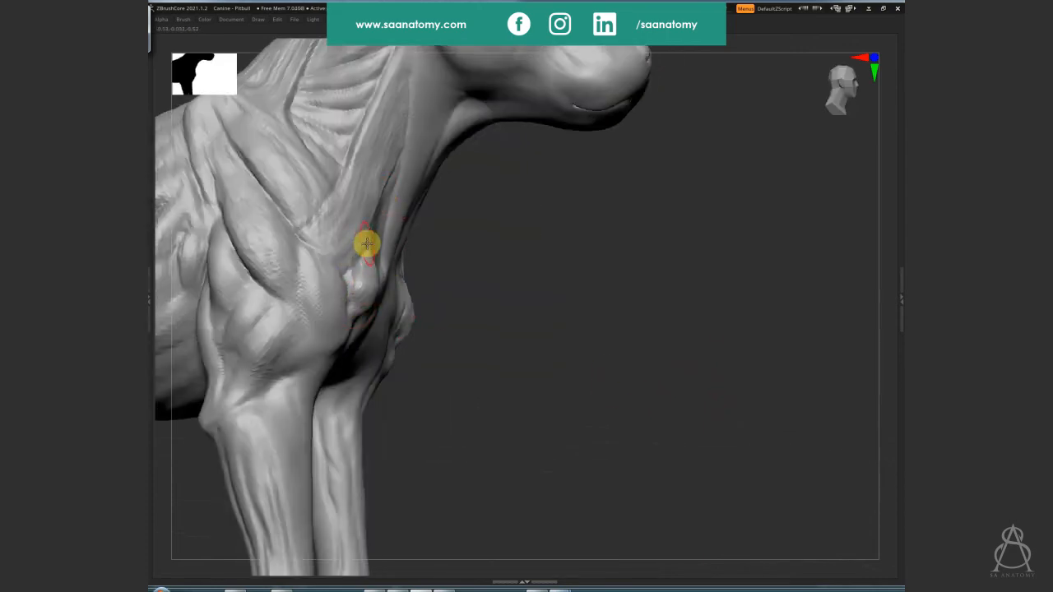
# Carve curved rib grooves into the front of the dog's ribcage, just behind the shoulder muscles
pyautogui.moveTo(362, 247); pyautogui.dragTo(903, 440, button='right')
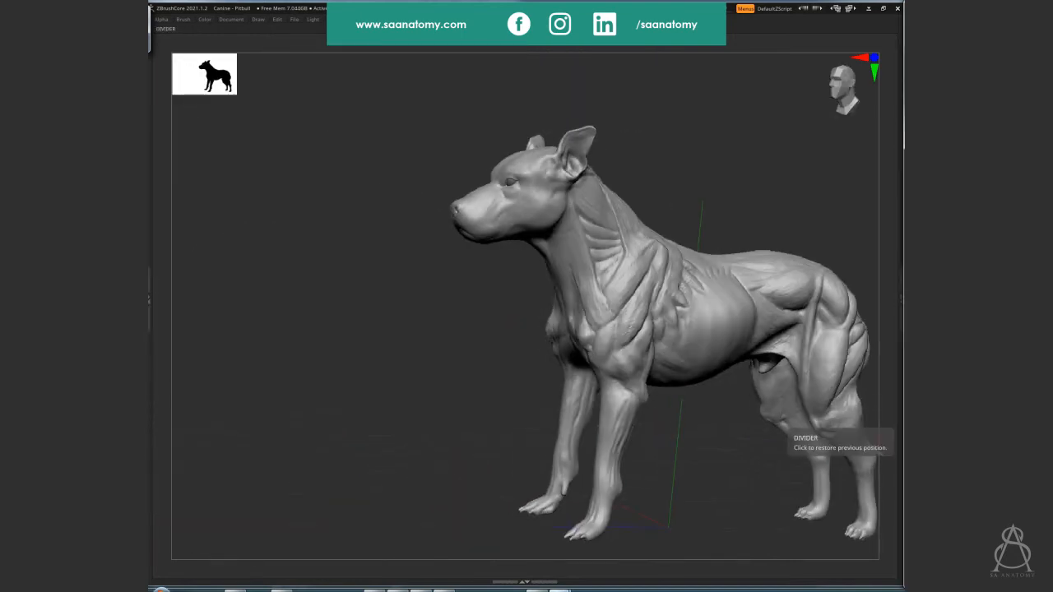
pyautogui.moveTo(677, 435); pyautogui.dragTo(593, 307, button='right')
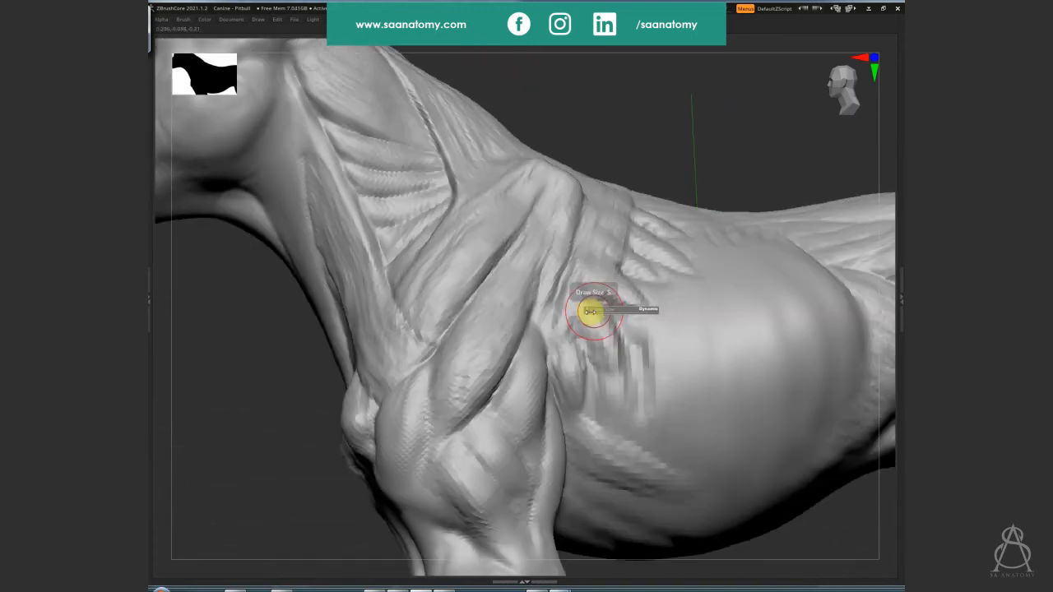
pyautogui.moveTo(602, 383)
pyautogui.mouseDown()
pyautogui.moveTo(625, 381)
pyautogui.moveTo(630, 437)
pyautogui.moveTo(649, 376)
pyautogui.moveTo(631, 317)
pyautogui.moveTo(658, 331)
pyautogui.mouseUp()
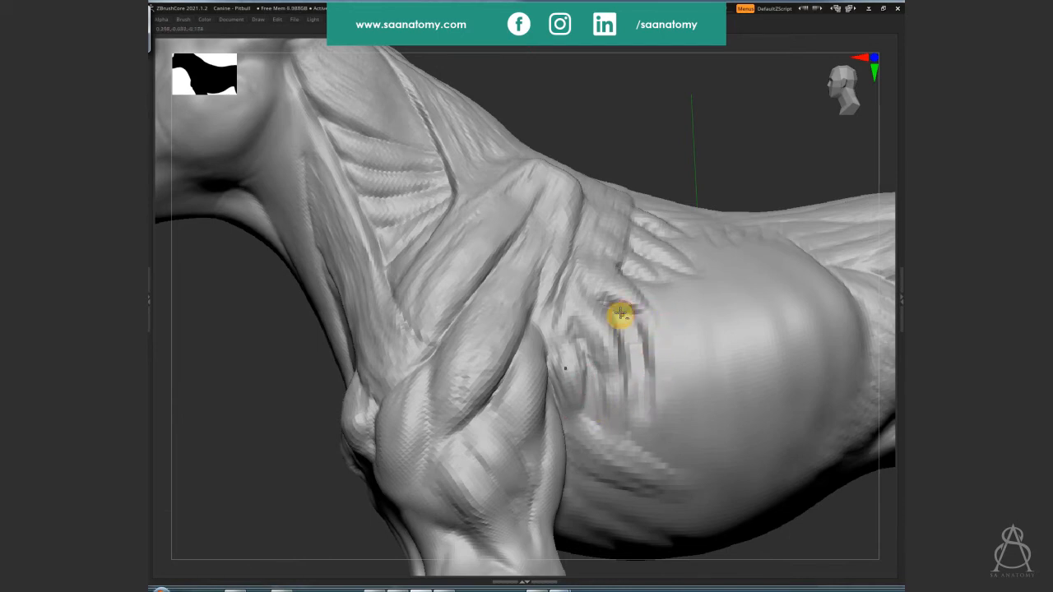
pyautogui.moveTo(620, 314)
pyautogui.mouseDown()
pyautogui.moveTo(673, 319)
pyautogui.moveTo(681, 423)
pyautogui.mouseUp()
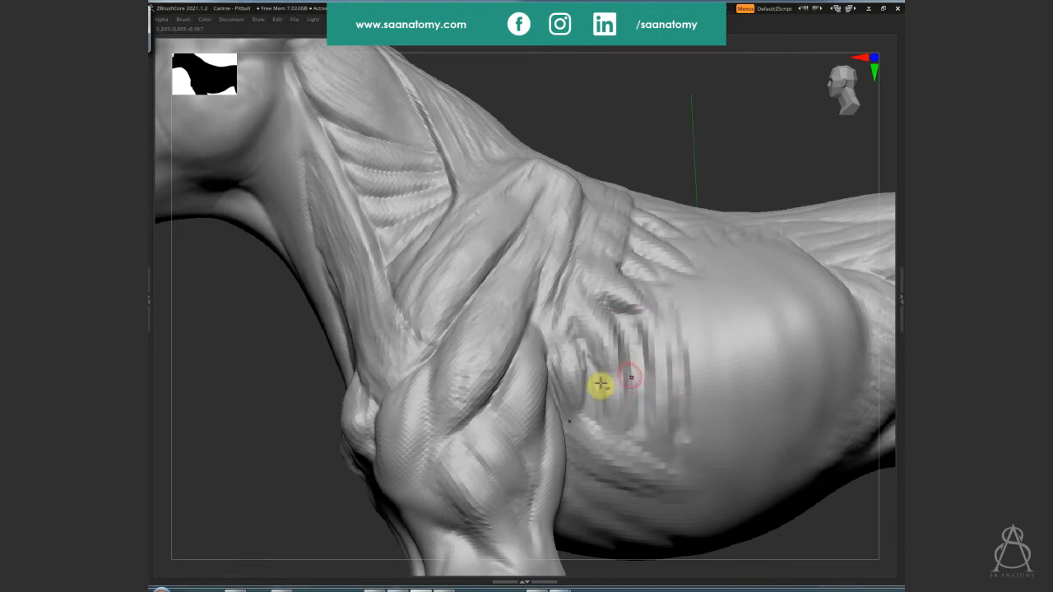
pyautogui.moveTo(699, 326); pyautogui.dragTo(656, 339, button='right')
pyautogui.moveTo(645, 325); pyautogui.dragTo(683, 408)
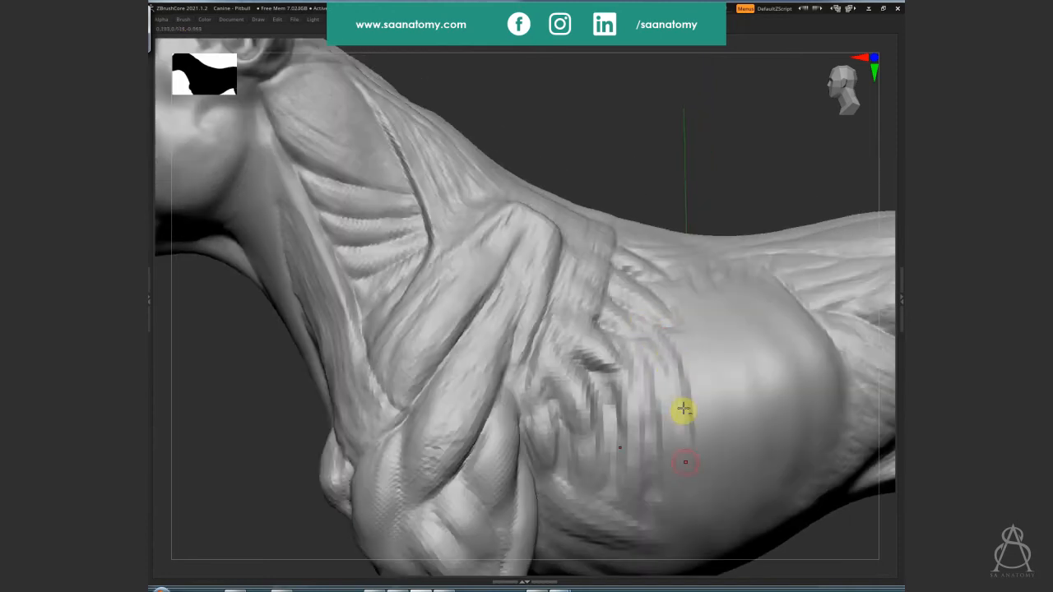
# Continue the row of curved rib grooves across the middle and rear of the ribcage up to the flank
pyautogui.moveTo(676, 375); pyautogui.dragTo(686, 297, button='right')
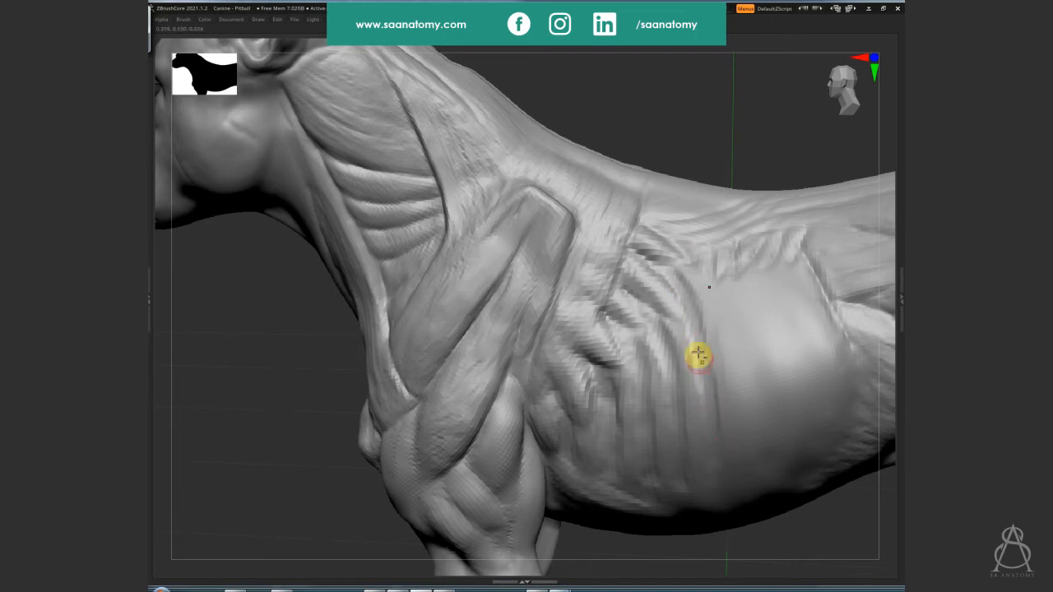
pyautogui.moveTo(698, 354)
pyautogui.mouseDown()
pyautogui.moveTo(714, 353)
pyautogui.moveTo(705, 274)
pyautogui.moveTo(730, 326)
pyautogui.mouseUp()
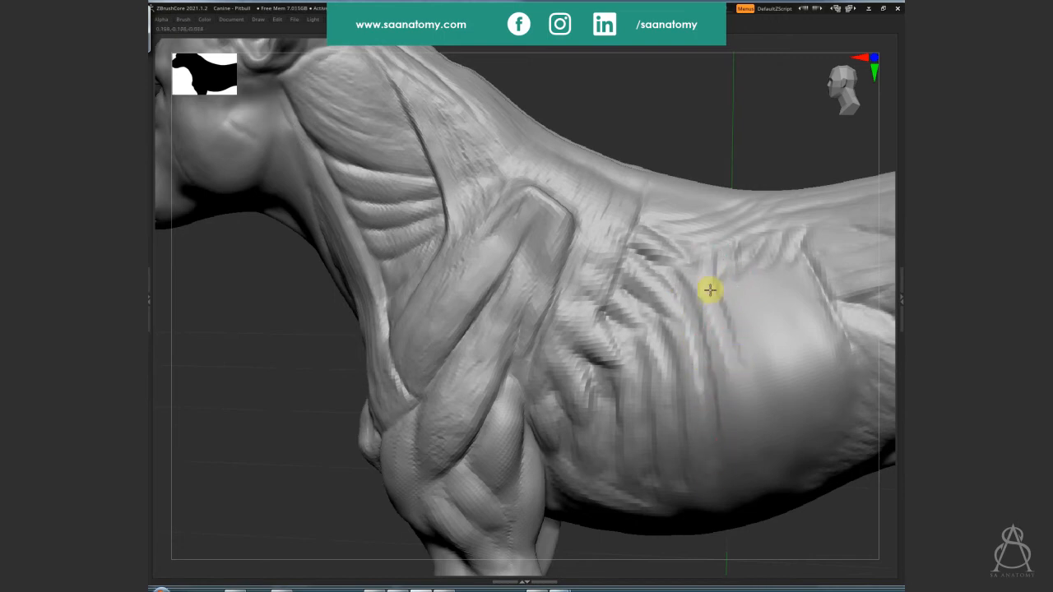
pyautogui.moveTo(748, 447); pyautogui.dragTo(743, 342, button='right')
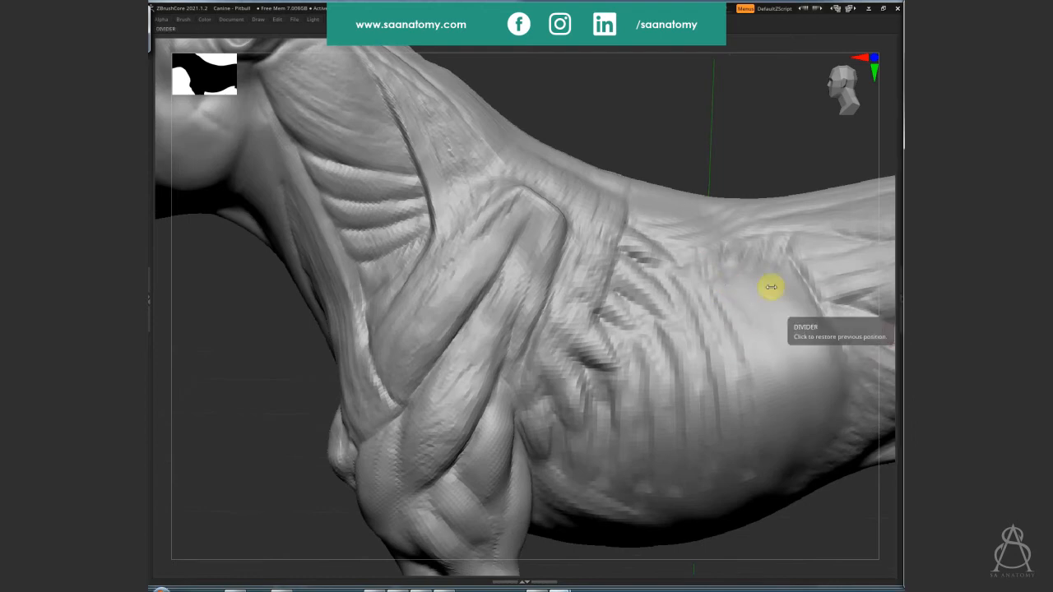
pyautogui.click(742, 259)
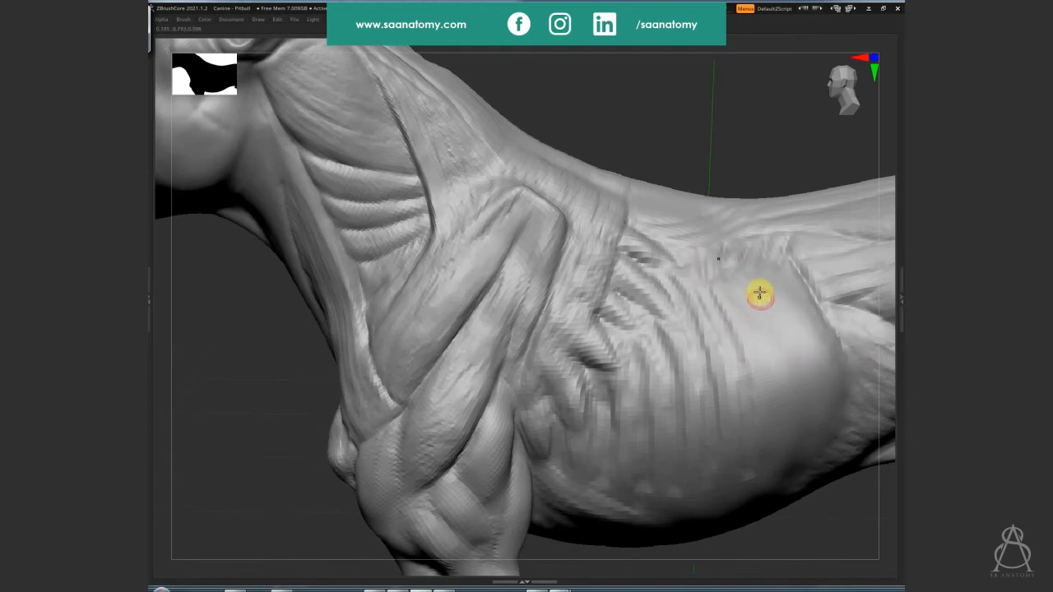
pyautogui.click(756, 282)
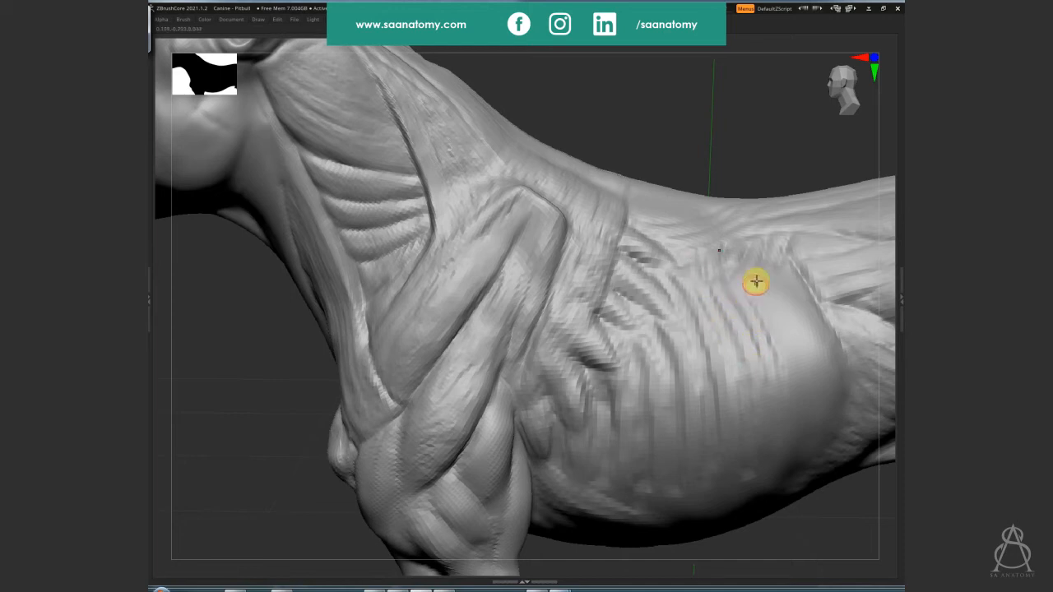
pyautogui.click(768, 266)
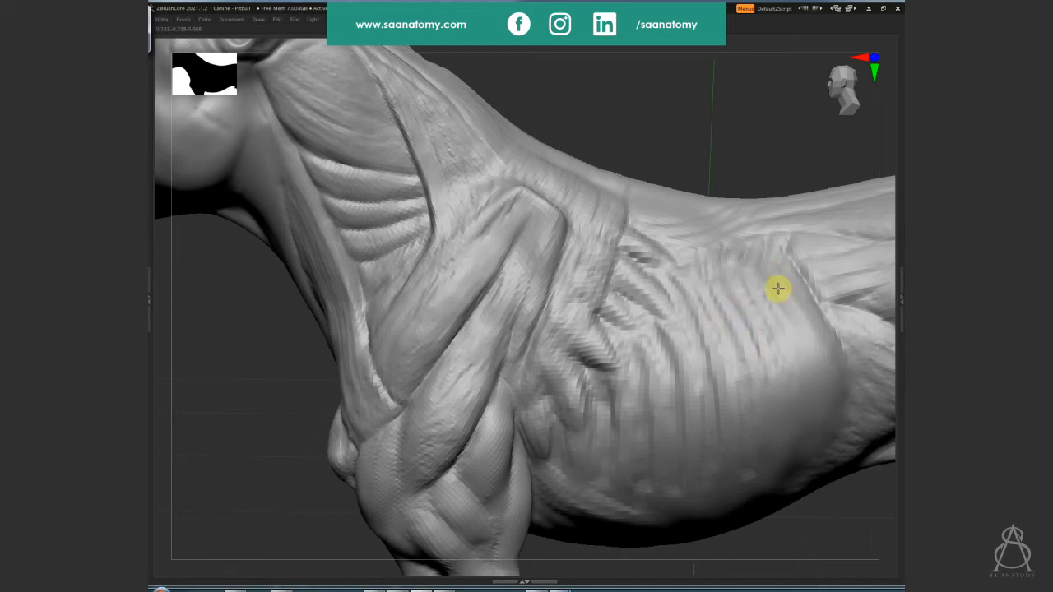
pyautogui.click(812, 355)
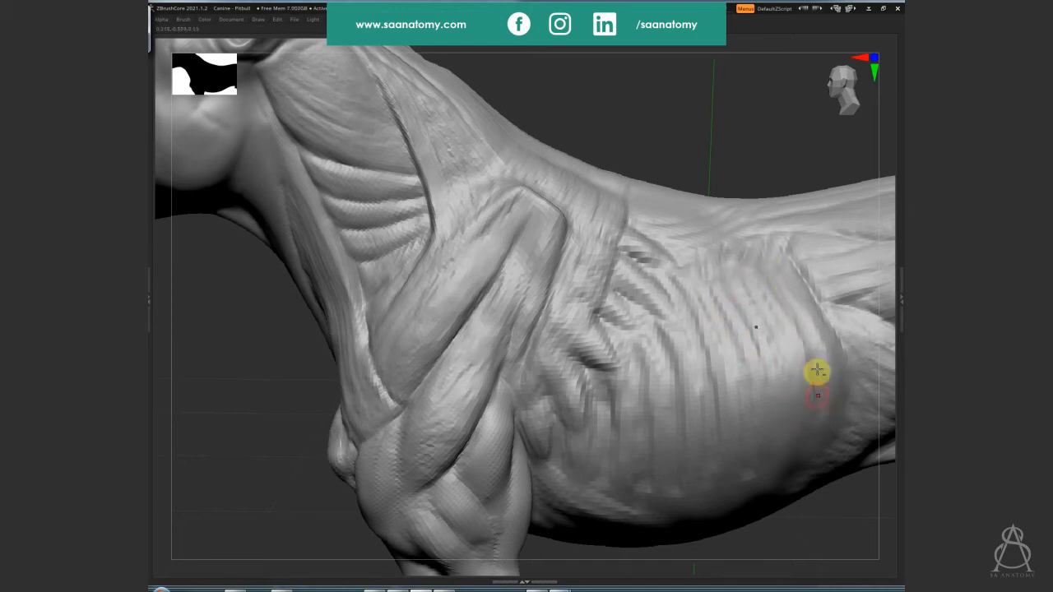
# Refine the upper ends of the rear rib grooves where they meet the back muscles
pyautogui.moveTo(737, 317)
pyautogui.mouseDown(button='right')
pyautogui.moveTo(740, 331)
pyautogui.moveTo(733, 193)
pyautogui.moveTo(794, 233)
pyautogui.moveTo(736, 270)
pyautogui.mouseUp(button='right')
pyautogui.click(760, 280)
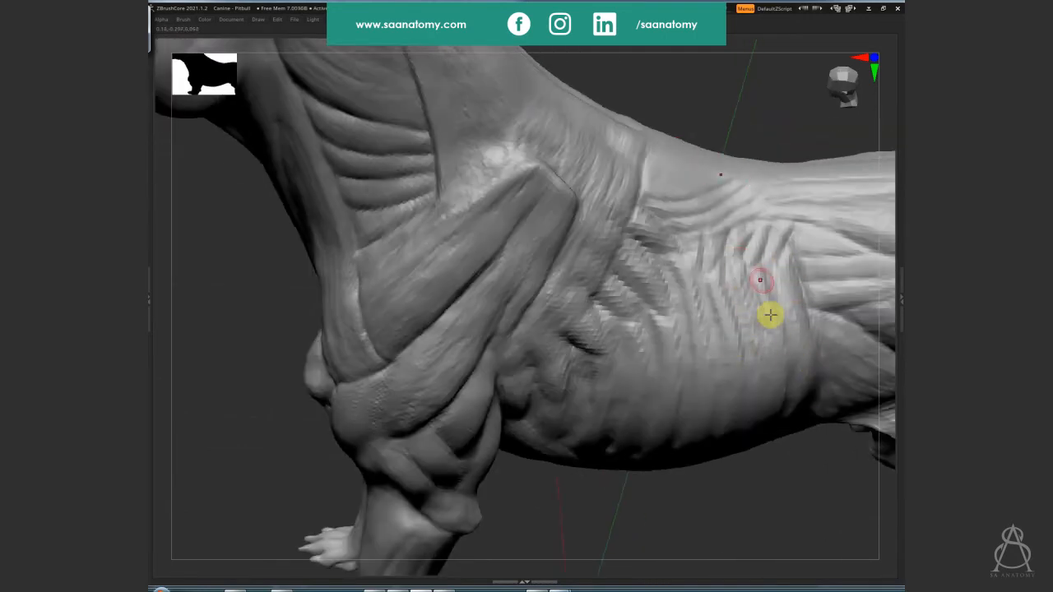
pyautogui.moveTo(790, 302); pyautogui.dragTo(754, 330, button='right')
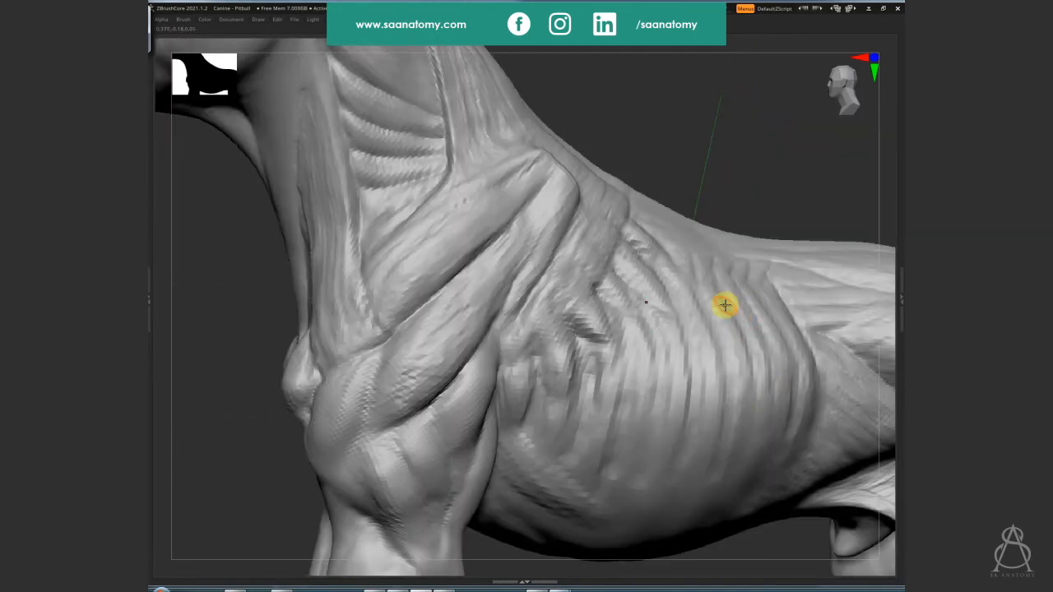
pyautogui.moveTo(691, 472); pyautogui.dragTo(675, 350, button='right')
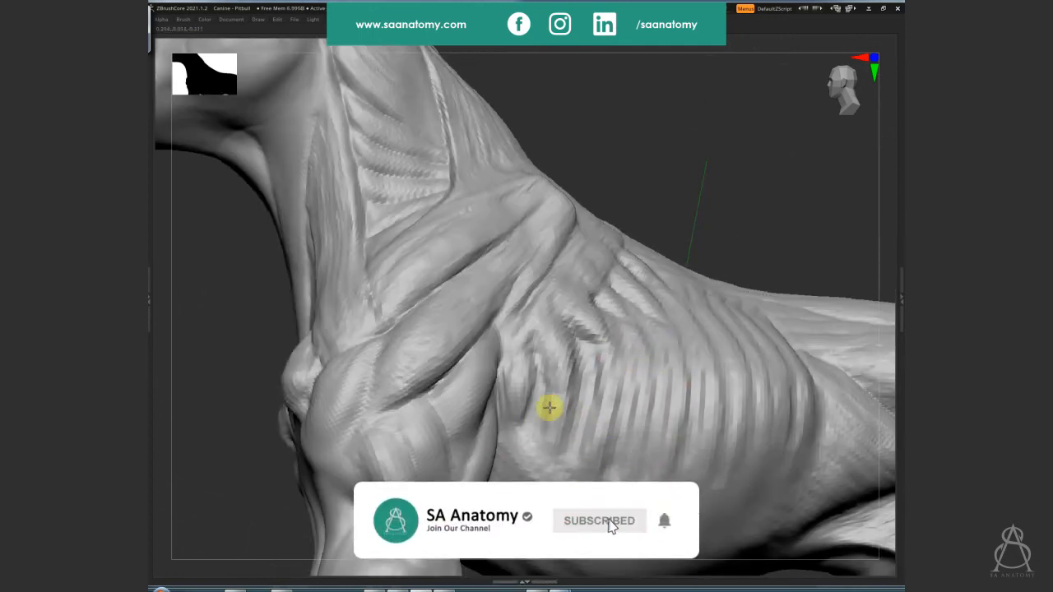
# Shape the diagonal muscle strands on the lower chest and blend them into the lower ends of the ribs
pyautogui.moveTo(643, 360)
pyautogui.mouseDown(button='right')
pyautogui.moveTo(569, 377)
pyautogui.moveTo(535, 404)
pyautogui.mouseUp(button='right')
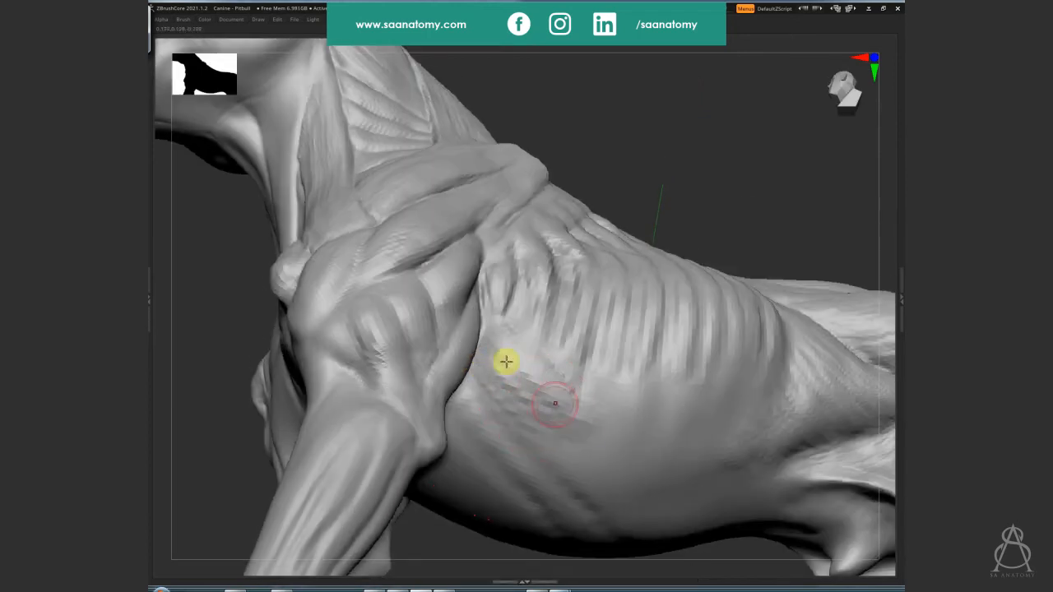
pyautogui.moveTo(568, 404)
pyautogui.mouseDown()
pyautogui.moveTo(515, 357)
pyautogui.moveTo(599, 444)
pyautogui.moveTo(554, 417)
pyautogui.moveTo(615, 424)
pyautogui.moveTo(588, 420)
pyautogui.mouseUp()
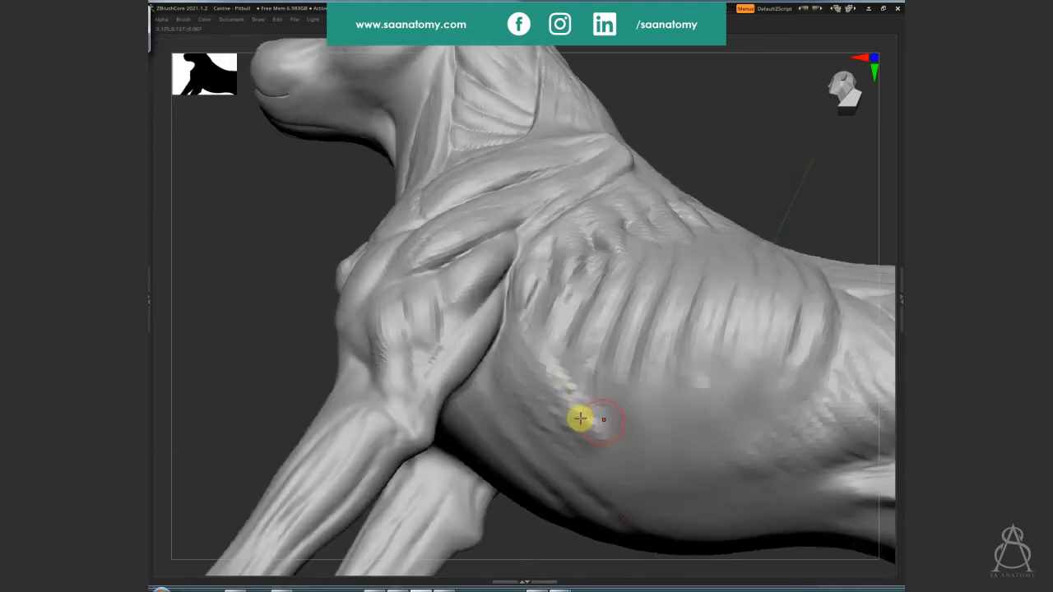
pyautogui.moveTo(578, 419)
pyautogui.mouseDown()
pyautogui.moveTo(634, 406)
pyautogui.moveTo(665, 417)
pyautogui.moveTo(651, 390)
pyautogui.moveTo(733, 430)
pyautogui.moveTo(677, 414)
pyautogui.moveTo(745, 404)
pyautogui.mouseUp()
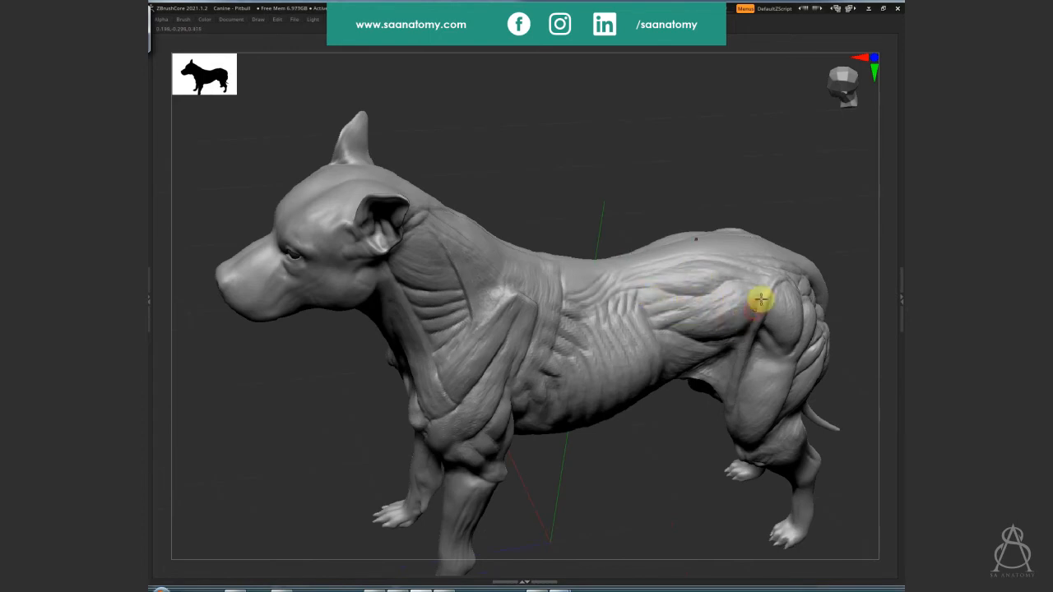
# Shape the muscle between the loin and hip with directional fibres and a deeper crease along its lower edge
pyautogui.click(733, 305)
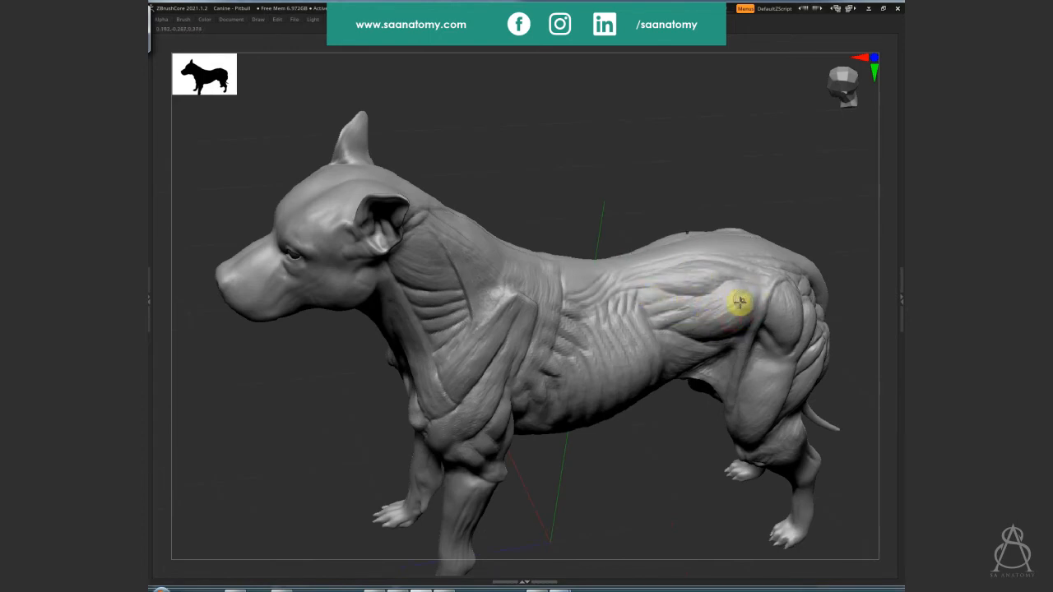
pyautogui.moveTo(627, 442)
pyautogui.mouseDown()
pyautogui.moveTo(664, 503)
pyautogui.moveTo(667, 299)
pyautogui.moveTo(670, 308)
pyautogui.moveTo(637, 290)
pyautogui.mouseUp()
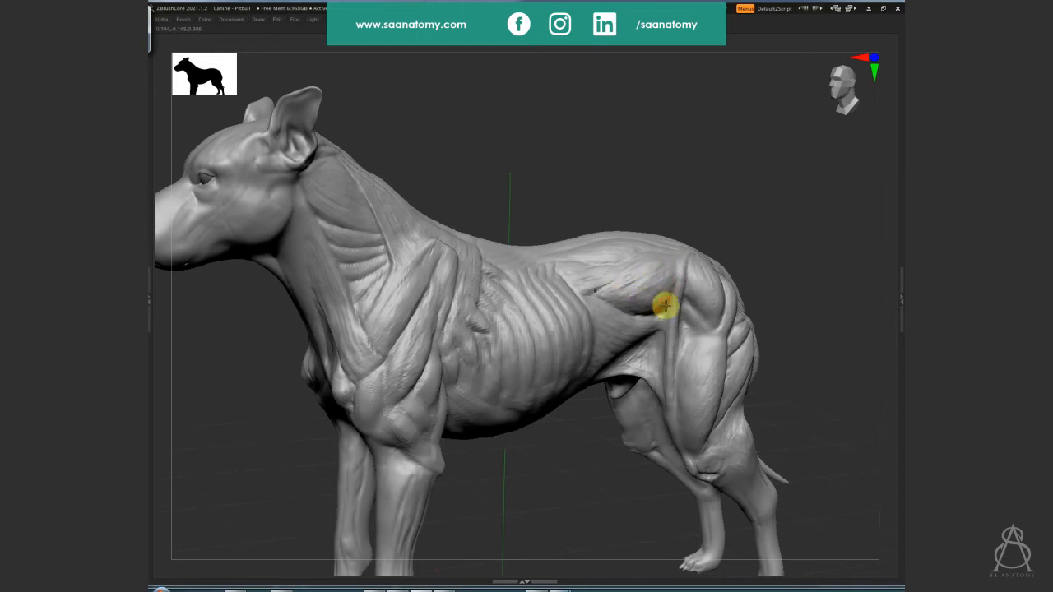
pyautogui.keyDown('shift'); pyautogui.moveTo(549, 458); pyautogui.dragTo(731, 383); pyautogui.keyUp('shift')
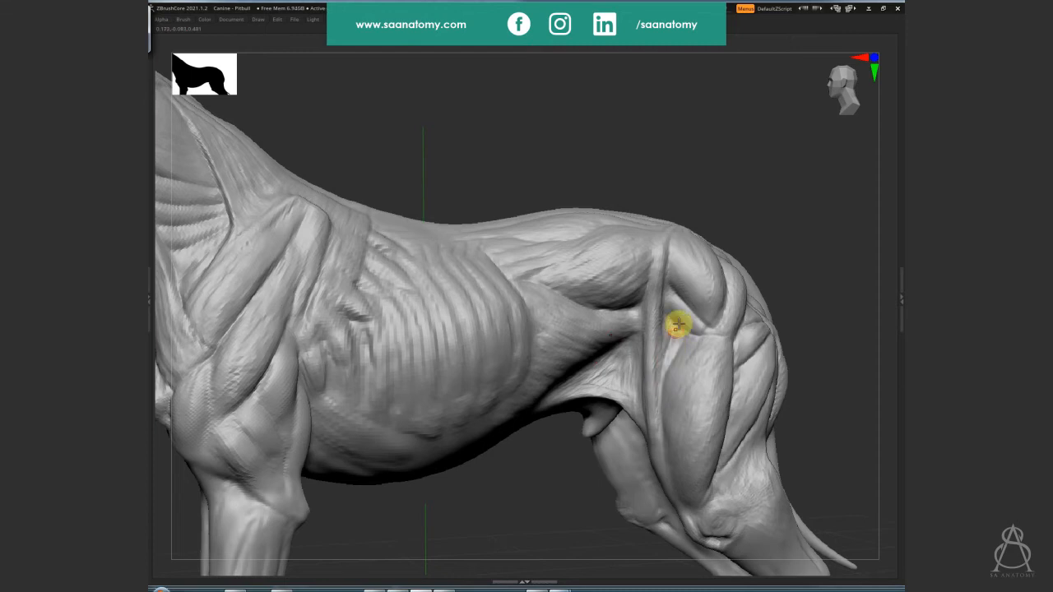
# Define the small recessed muscle strands between the hip's vertical band and the top of the large thigh muscle
pyautogui.keyDown('ctrl'); pyautogui.moveTo(676, 319); pyautogui.dragTo(660, 220, button='right'); pyautogui.keyUp('ctrl')
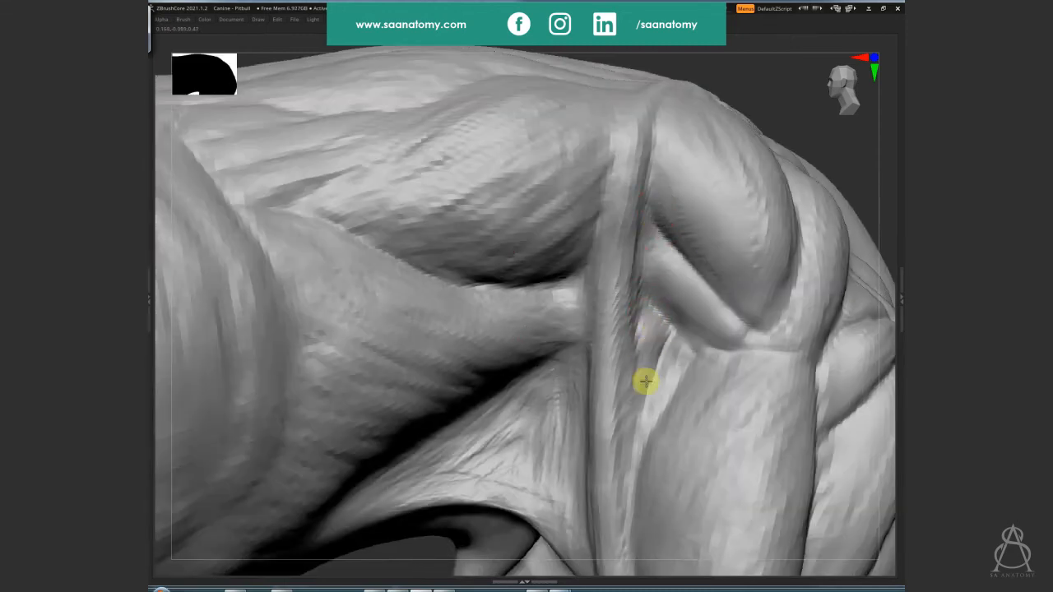
pyautogui.moveTo(654, 336)
pyautogui.mouseDown()
pyautogui.moveTo(634, 418)
pyautogui.moveTo(691, 304)
pyautogui.moveTo(733, 162)
pyautogui.moveTo(776, 274)
pyautogui.moveTo(760, 312)
pyautogui.moveTo(762, 285)
pyautogui.moveTo(689, 214)
pyautogui.moveTo(695, 192)
pyautogui.moveTo(762, 263)
pyautogui.moveTo(714, 285)
pyautogui.moveTo(748, 271)
pyautogui.moveTo(761, 325)
pyautogui.mouseUp()
pyautogui.keyDown('ctrl'); pyautogui.moveTo(751, 280); pyautogui.dragTo(683, 456, button='right'); pyautogui.keyUp('ctrl')
pyautogui.moveTo(710, 294); pyautogui.dragTo(601, 471, button='right')
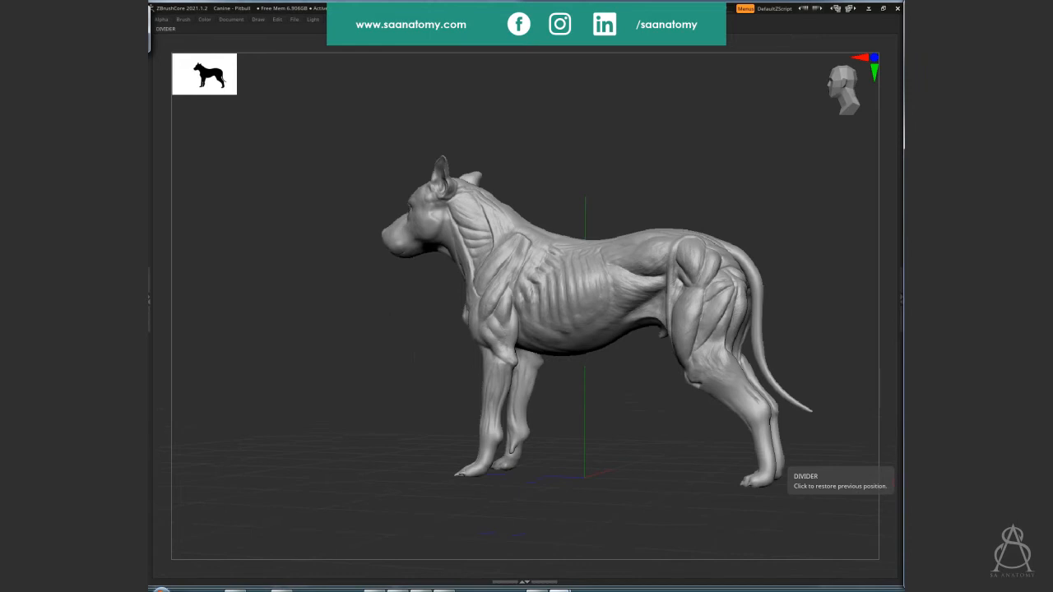
# Refine the edges of the large thigh muscle and the narrow band along the front of the hind leg
pyautogui.moveTo(601, 428); pyautogui.dragTo(667, 522, button='right')
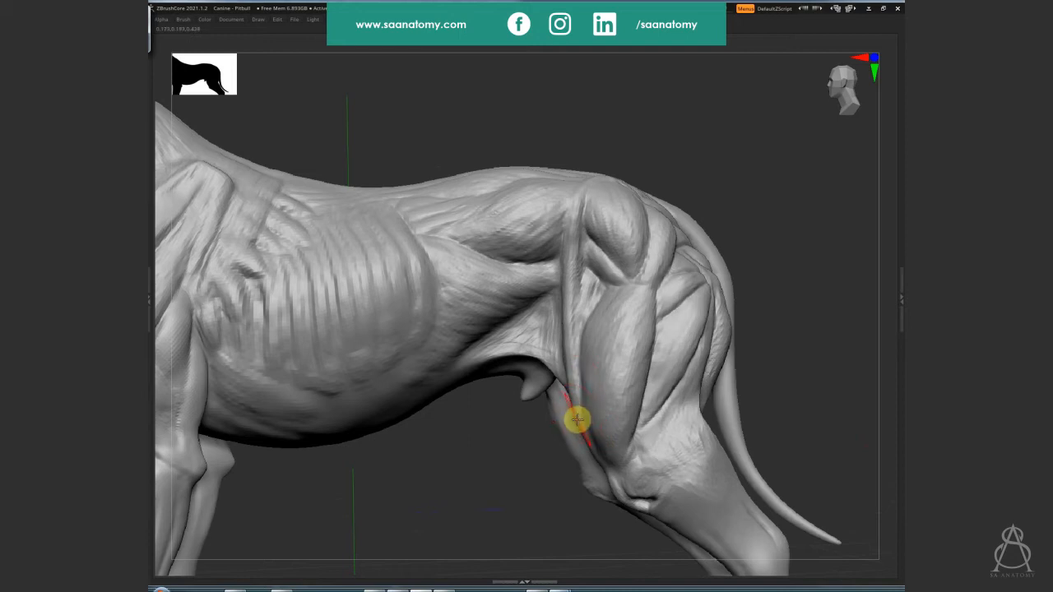
pyautogui.moveTo(811, 369); pyautogui.dragTo(803, 329, button='right')
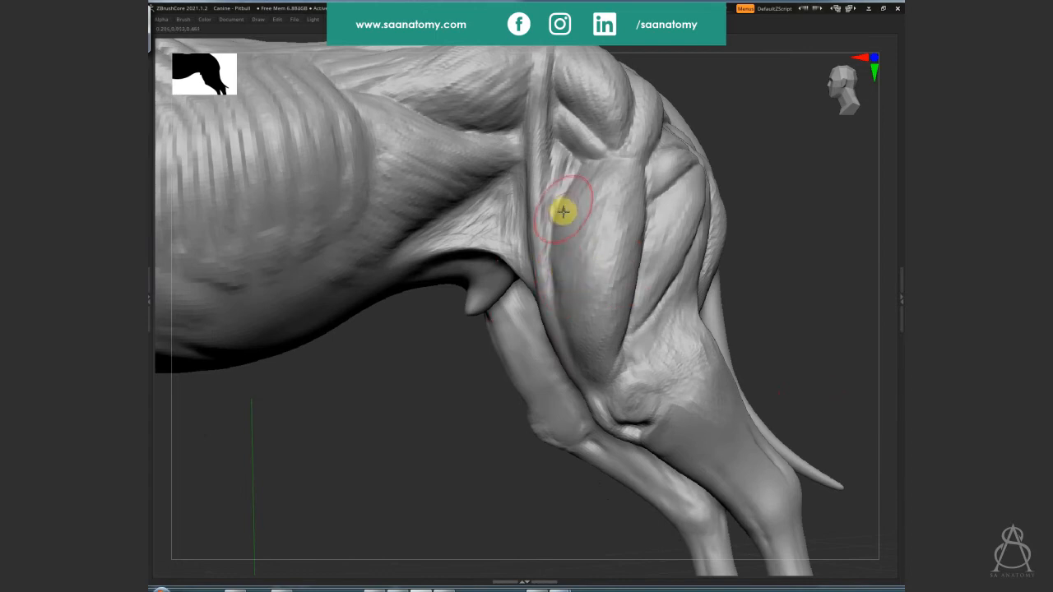
pyautogui.moveTo(751, 269); pyautogui.dragTo(794, 294, button='right')
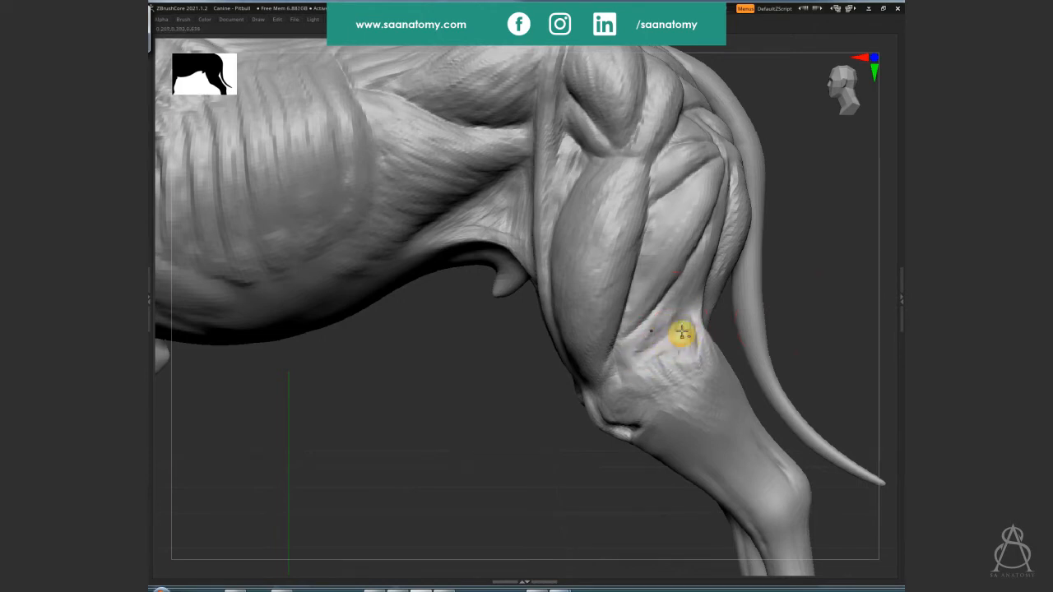
# Sculpt the tendon ridge across the outer knee and the fibrous lower end of the hamstring muscles above it
pyautogui.moveTo(667, 364); pyautogui.dragTo(636, 331, button='right')
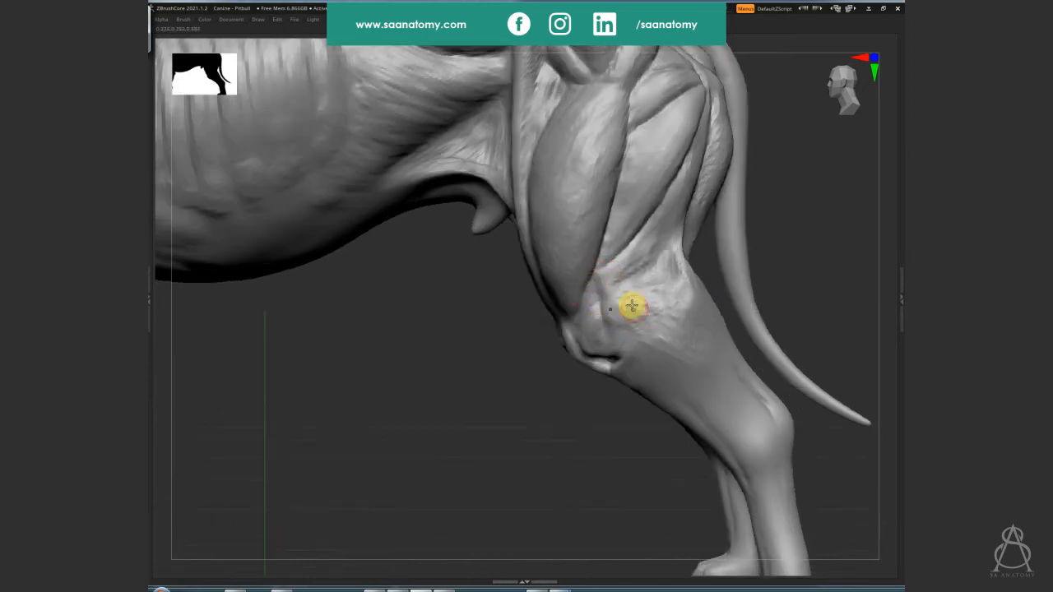
pyautogui.moveTo(652, 294); pyautogui.dragTo(690, 284, button='right')
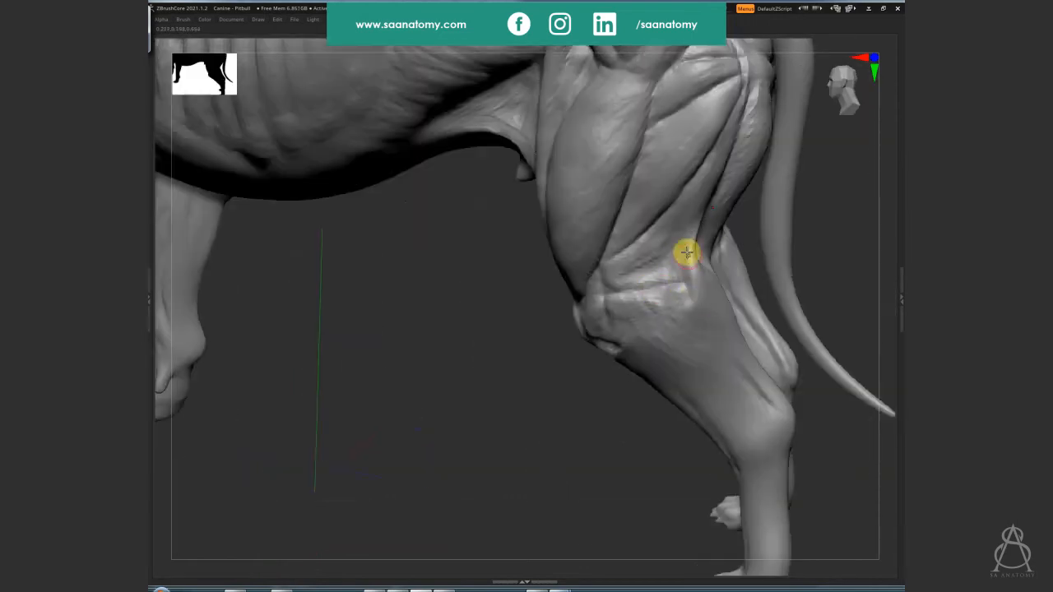
pyautogui.moveTo(681, 246); pyautogui.dragTo(690, 229, button='right')
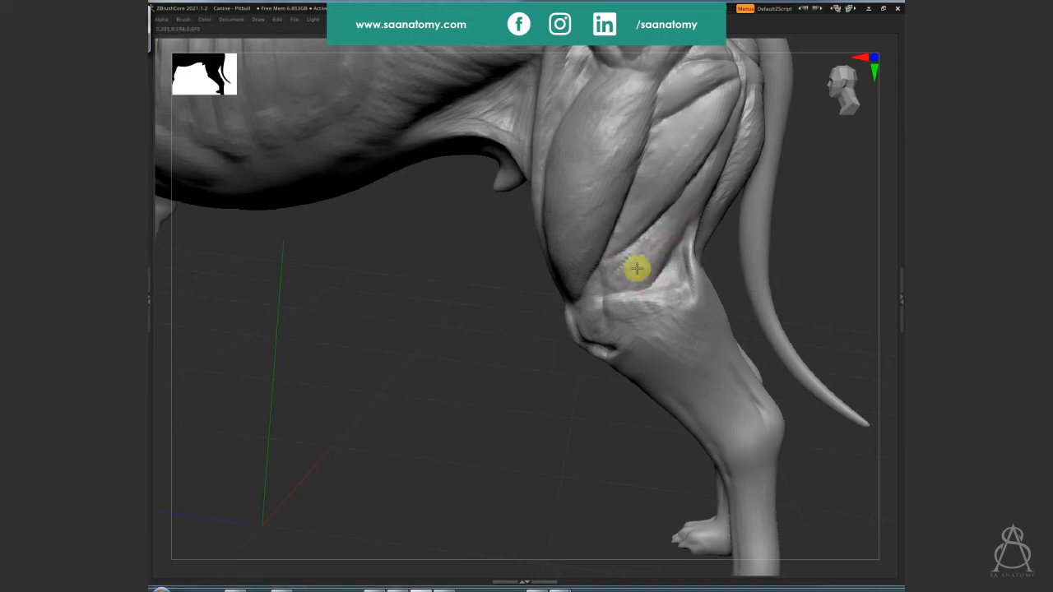
pyautogui.moveTo(636, 269); pyautogui.dragTo(692, 205)
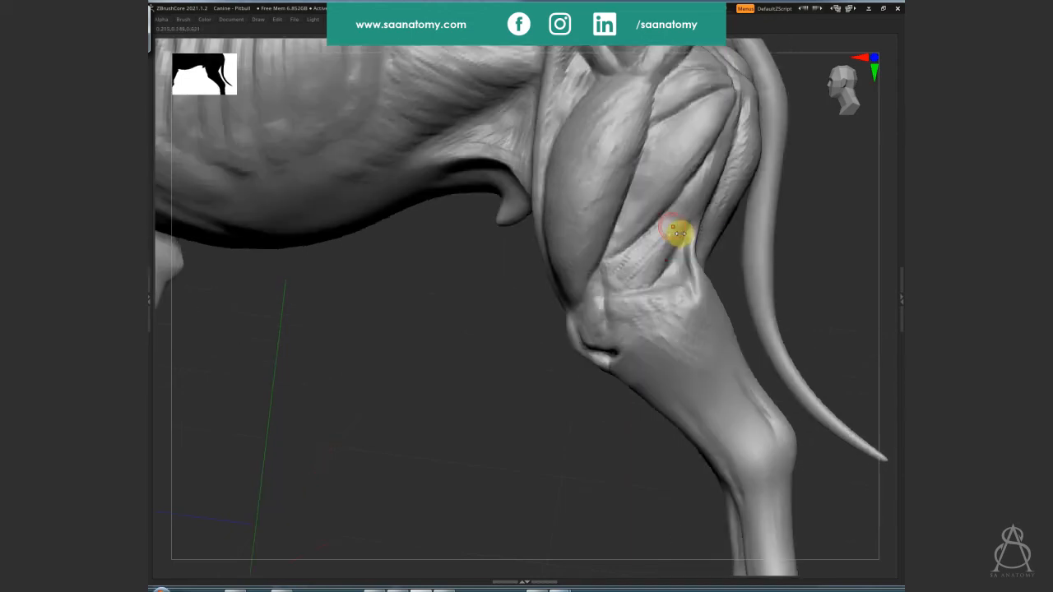
pyautogui.moveTo(675, 230)
pyautogui.mouseDown()
pyautogui.moveTo(672, 254)
pyautogui.moveTo(667, 223)
pyautogui.moveTo(707, 137)
pyautogui.moveTo(701, 99)
pyautogui.moveTo(689, 107)
pyautogui.moveTo(682, 247)
pyautogui.mouseUp()
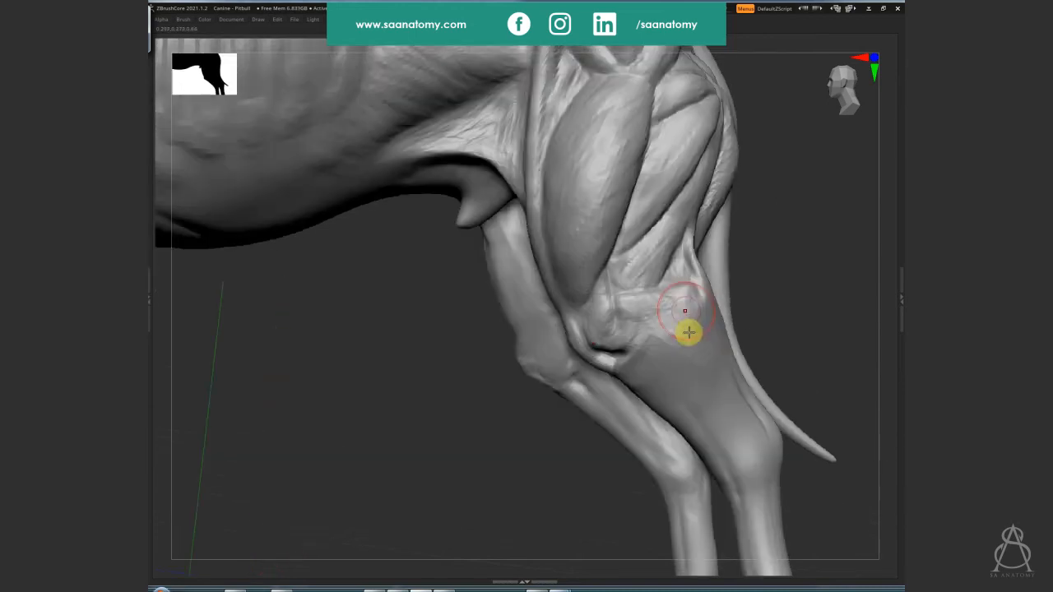
# Carve long muscle grooves down the outer lower hind leg from the knee towards the hock
pyautogui.moveTo(689, 331)
pyautogui.mouseDown()
pyautogui.moveTo(687, 352)
pyautogui.moveTo(699, 308)
pyautogui.moveTo(649, 285)
pyautogui.moveTo(544, 287)
pyautogui.moveTo(663, 329)
pyautogui.moveTo(582, 309)
pyautogui.moveTo(649, 371)
pyautogui.mouseUp()
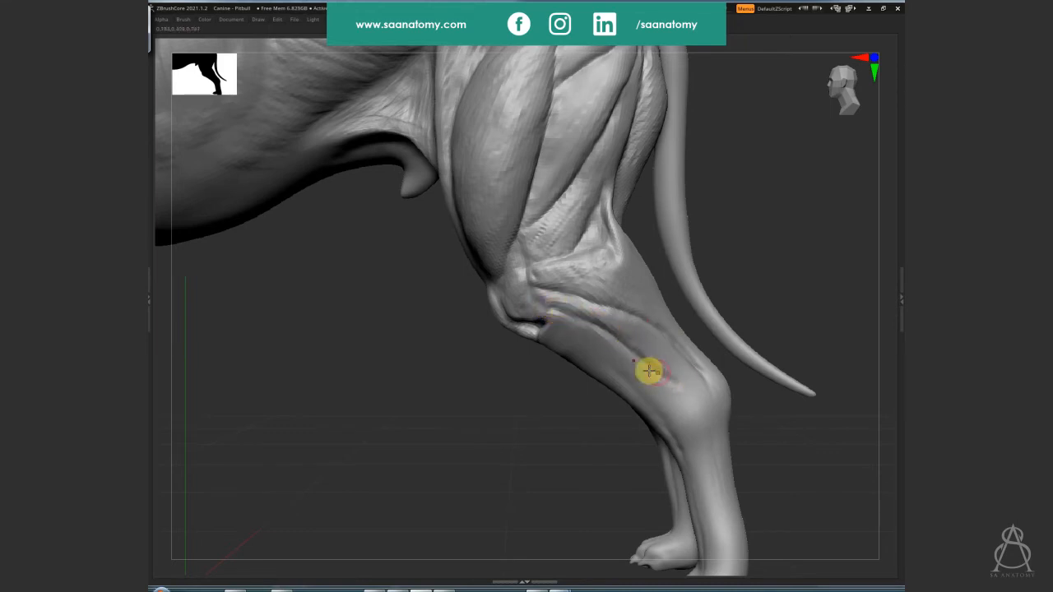
pyautogui.moveTo(649, 371)
pyautogui.mouseDown(button='right')
pyautogui.moveTo(616, 304)
pyautogui.moveTo(642, 329)
pyautogui.moveTo(574, 321)
pyautogui.mouseUp(button='right')
pyautogui.moveTo(573, 321)
pyautogui.mouseDown()
pyautogui.moveTo(640, 395)
pyautogui.moveTo(628, 418)
pyautogui.mouseUp()
# Shape the shin muscle just below the knee and deepen the separations between the neighbouring lower-leg muscles
pyautogui.moveTo(729, 329); pyautogui.dragTo(566, 357)
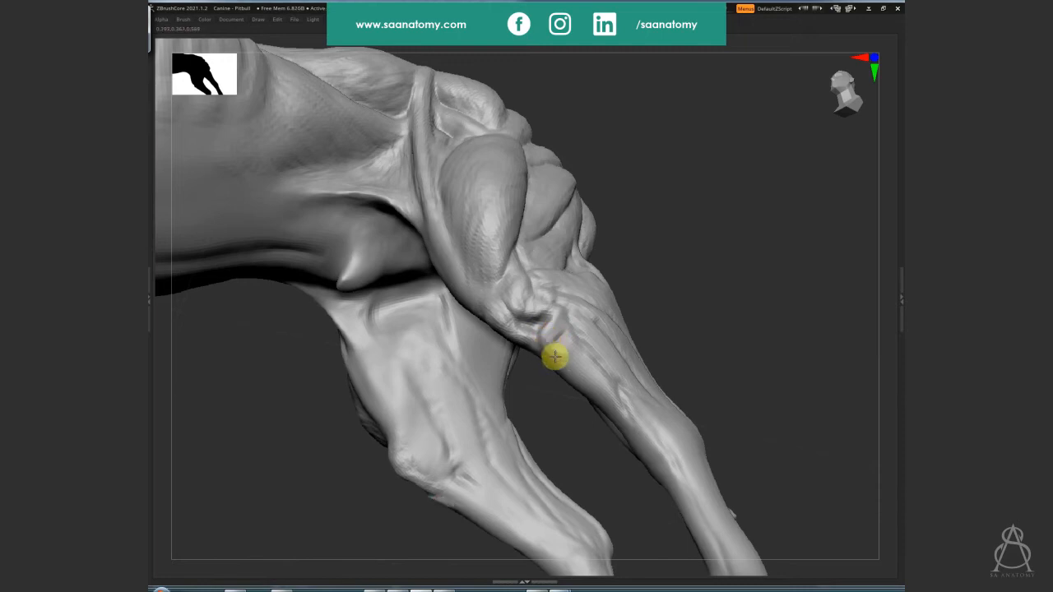
pyautogui.moveTo(559, 336)
pyautogui.mouseDown()
pyautogui.moveTo(560, 357)
pyautogui.moveTo(585, 357)
pyautogui.moveTo(597, 390)
pyautogui.moveTo(573, 369)
pyautogui.mouseUp()
pyautogui.moveTo(707, 348); pyautogui.dragTo(589, 333)
pyautogui.moveTo(631, 385)
pyautogui.mouseDown()
pyautogui.moveTo(600, 336)
pyautogui.moveTo(595, 351)
pyautogui.moveTo(630, 380)
pyautogui.moveTo(607, 335)
pyautogui.mouseUp()
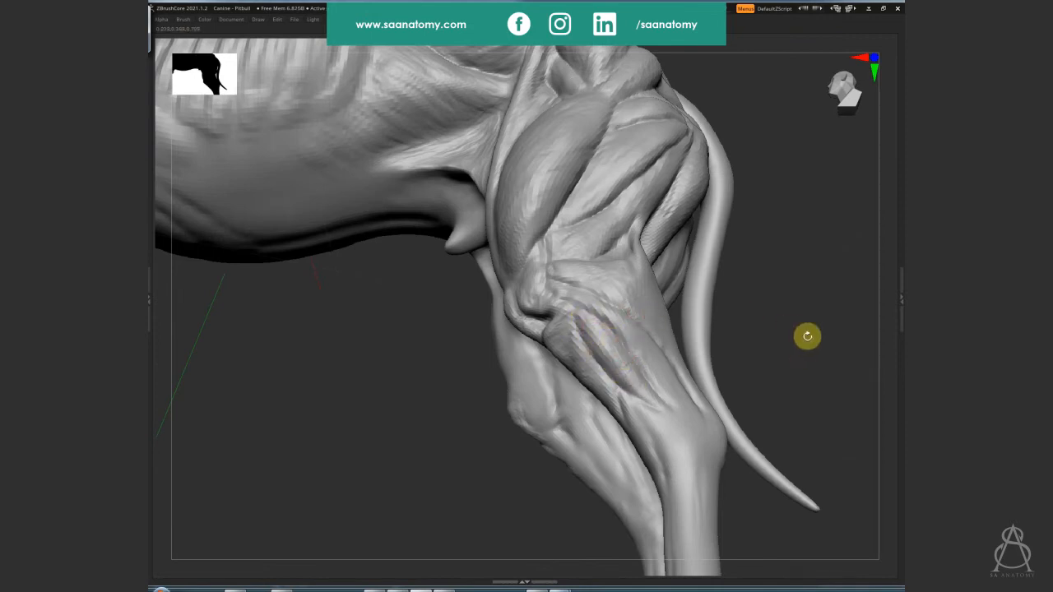
pyautogui.moveTo(806, 336)
pyautogui.mouseDown()
pyautogui.moveTo(611, 313)
pyautogui.moveTo(635, 322)
pyautogui.moveTo(592, 343)
pyautogui.moveTo(649, 398)
pyautogui.mouseUp()
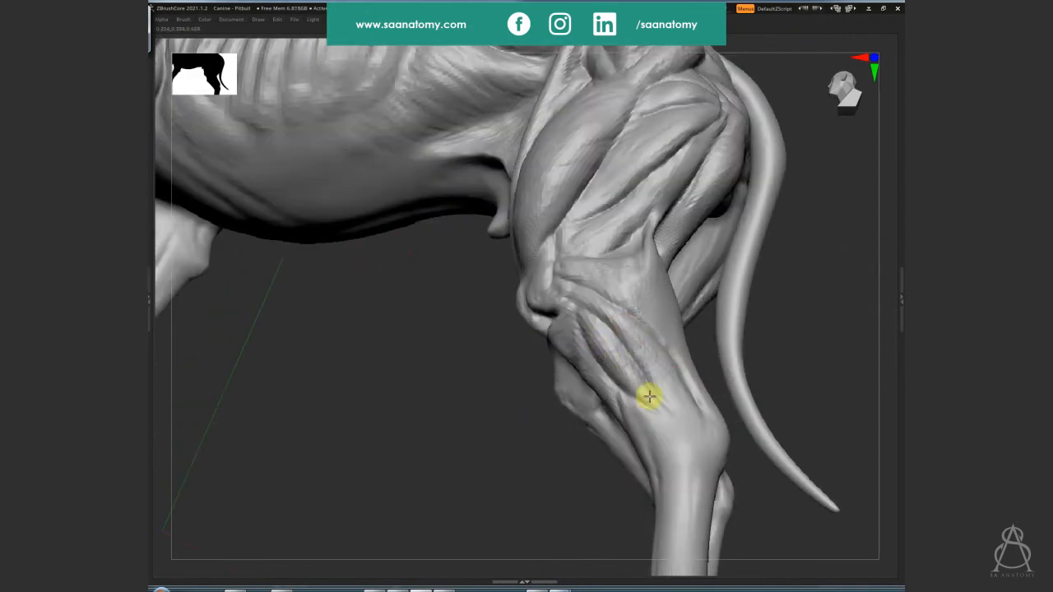
# Build up the rounded calf muscle behind the outer knee and define its lower edge against the neighbouring lower-leg muscles
pyautogui.moveTo(809, 320)
pyautogui.mouseDown()
pyautogui.moveTo(630, 288)
pyautogui.moveTo(650, 266)
pyautogui.mouseUp()
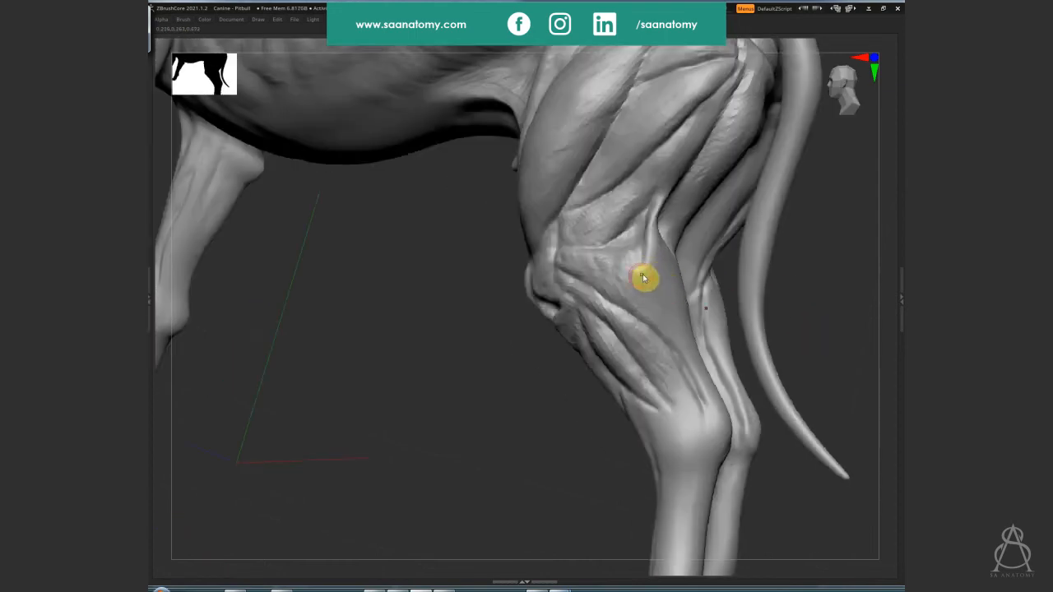
pyautogui.moveTo(649, 280); pyautogui.dragTo(677, 277, button='right')
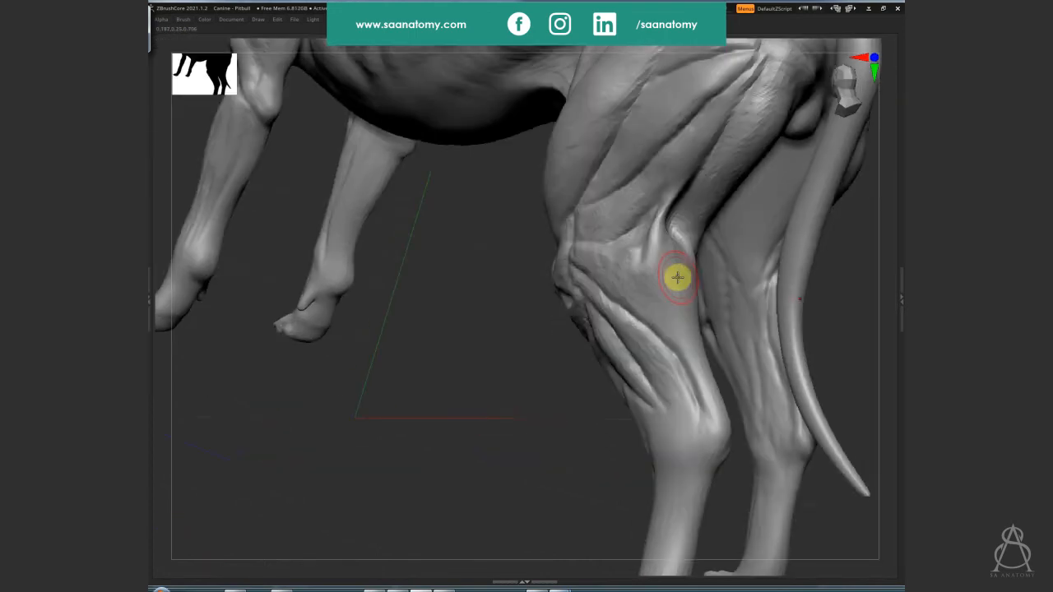
pyautogui.moveTo(635, 294)
pyautogui.mouseDown()
pyautogui.moveTo(616, 284)
pyautogui.moveTo(676, 318)
pyautogui.moveTo(694, 348)
pyautogui.mouseUp()
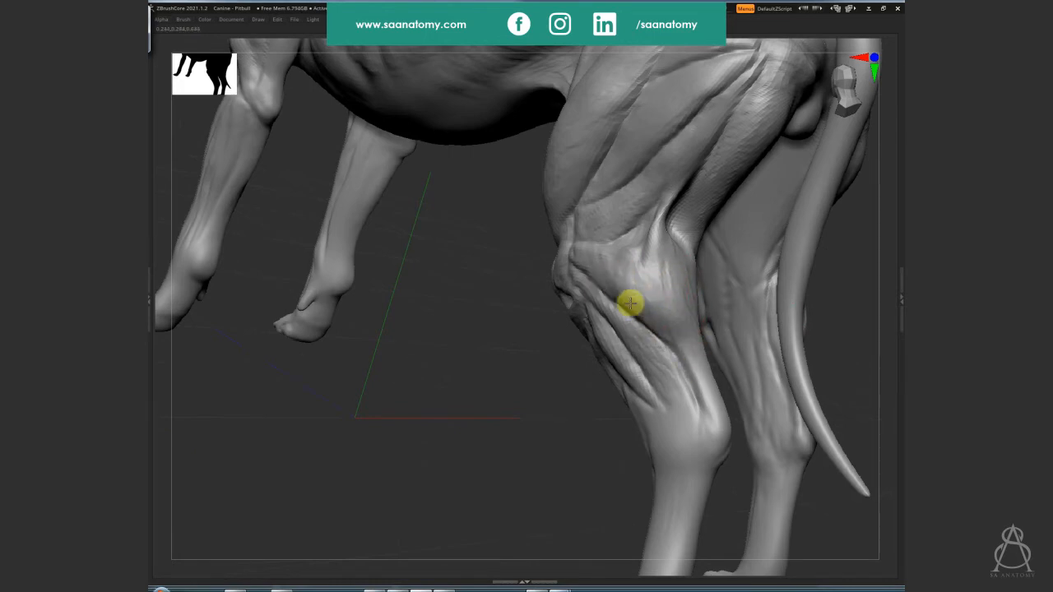
pyautogui.moveTo(705, 386); pyautogui.dragTo(692, 239, button='right')
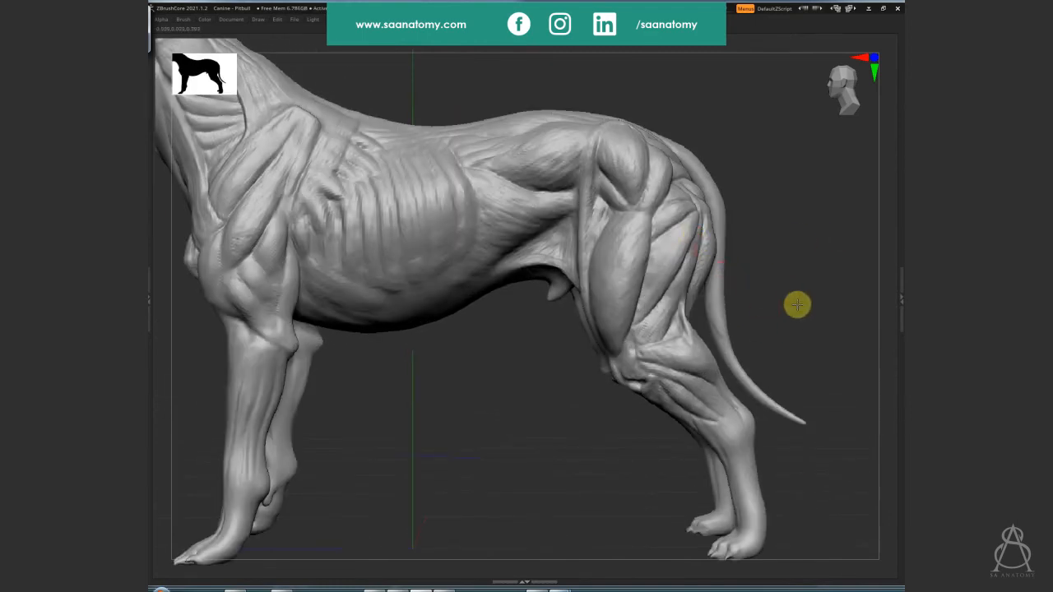
pyautogui.moveTo(797, 305); pyautogui.dragTo(723, 337, button='right')
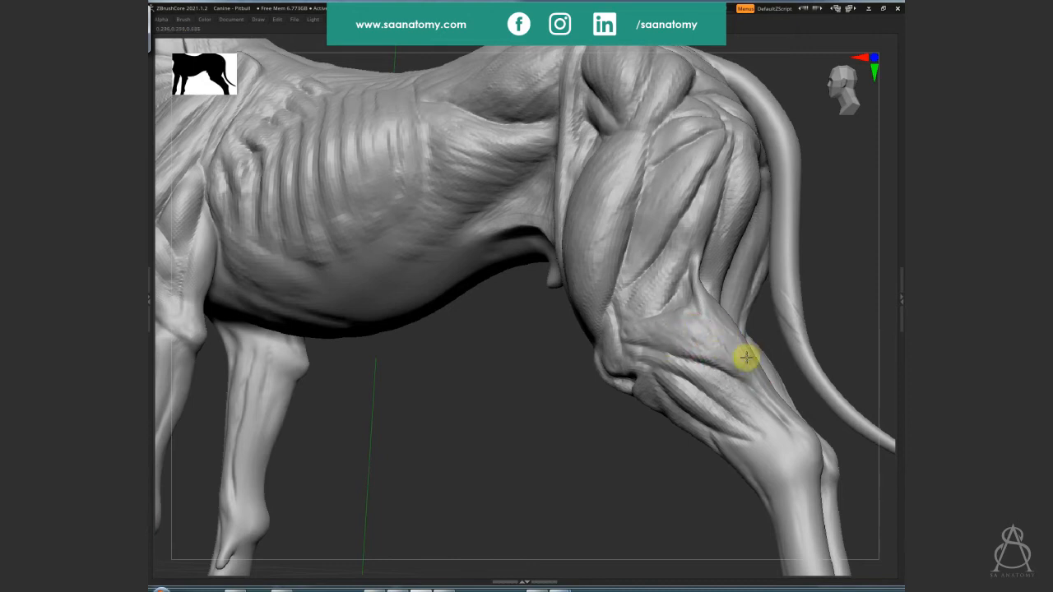
pyautogui.hotkey('shift', 'd')
pyautogui.moveTo(628, 443); pyautogui.dragTo(677, 334)
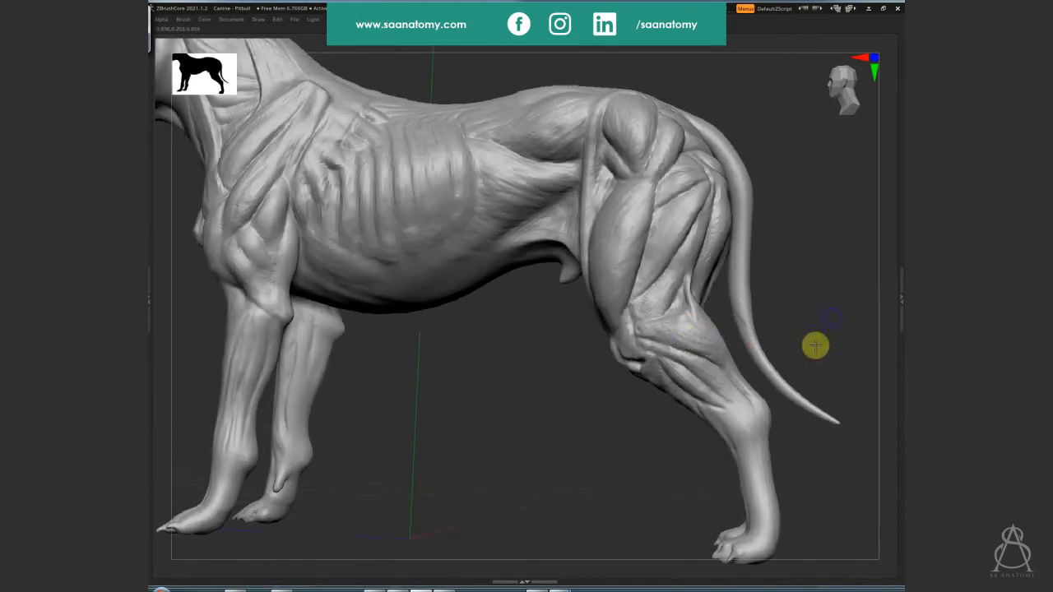
pyautogui.keyDown('alt'); pyautogui.moveTo(815, 345); pyautogui.dragTo(785, 424); pyautogui.keyUp('alt')
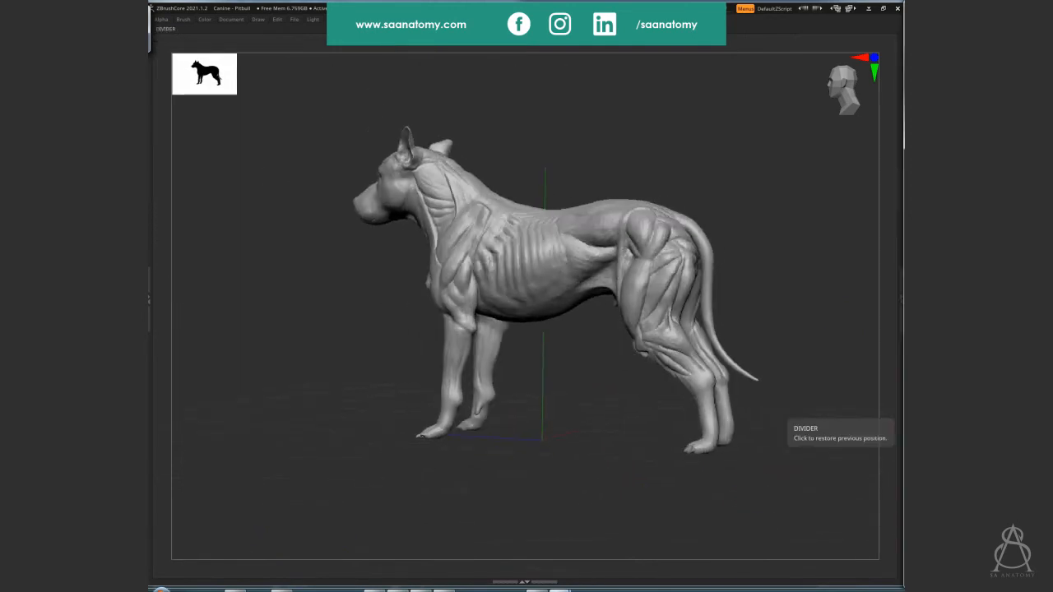
# Sculpt the curved lower rear edge of the ribcage and deepen its transition into the flank and belly
pyautogui.moveTo(554, 406); pyautogui.dragTo(562, 247)
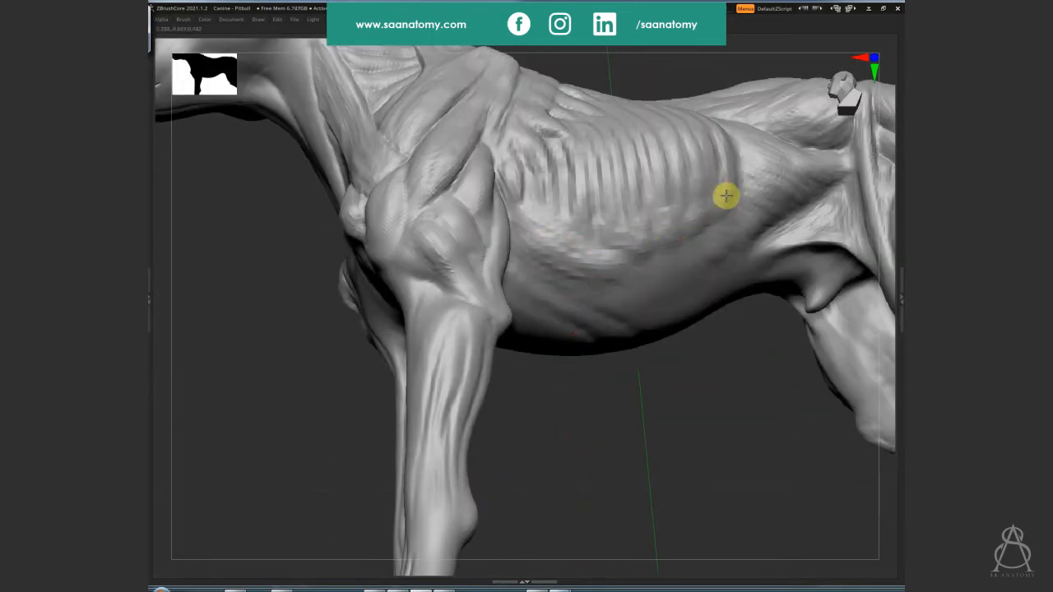
pyautogui.click(689, 225)
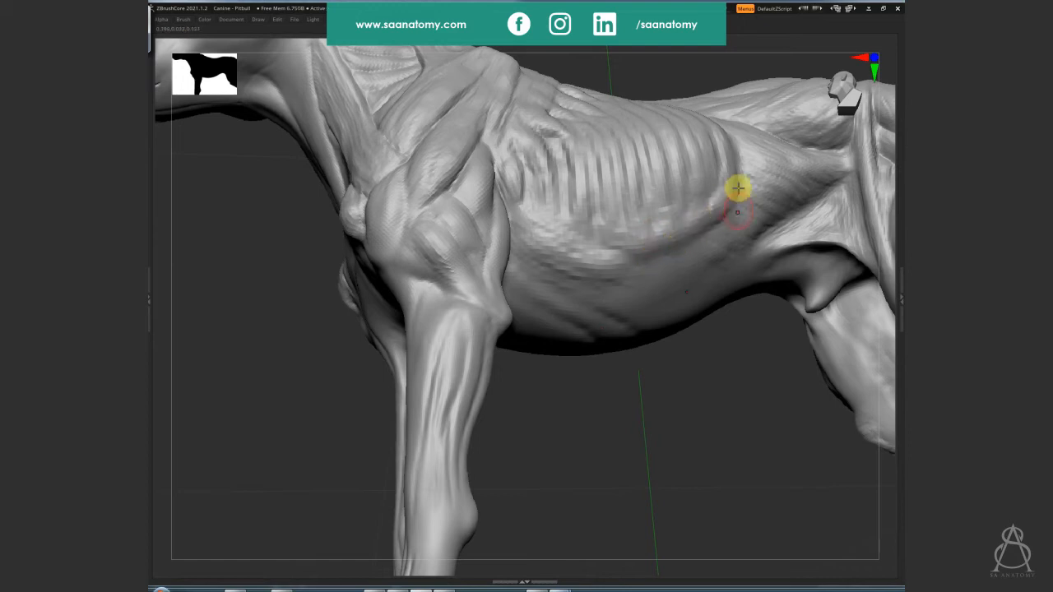
pyautogui.click(699, 203)
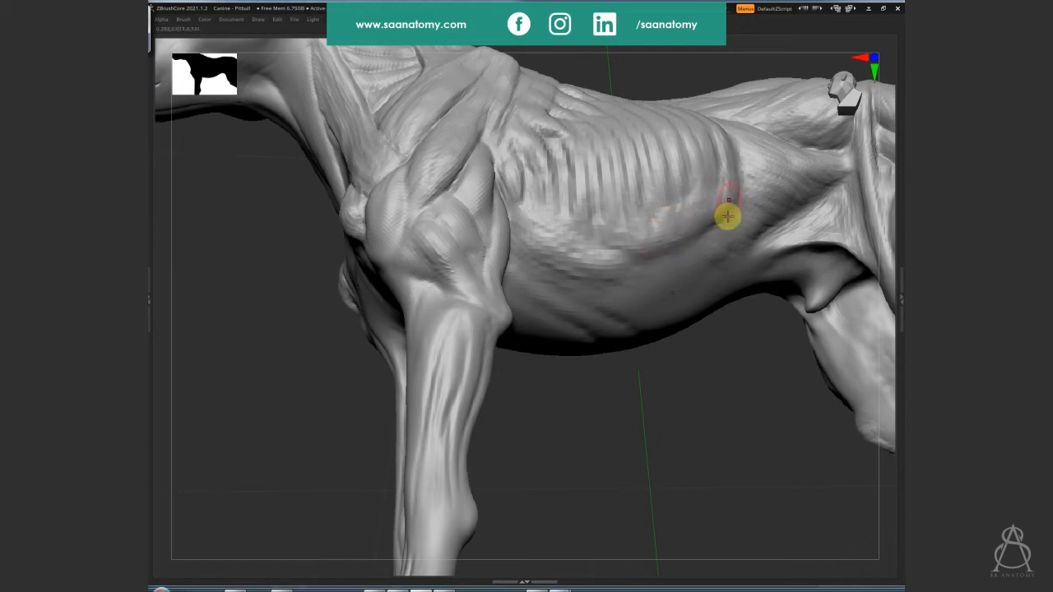
pyautogui.click(631, 287)
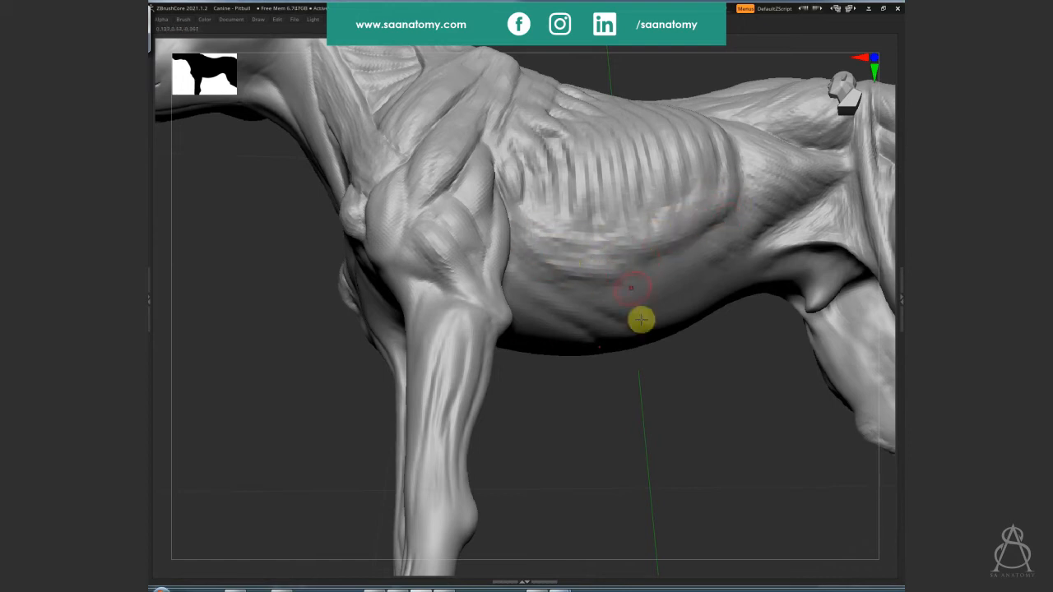
# Save the project as Canine - Pitbull, replacing the existing file
pyautogui.keyDown('ctrl'); pyautogui.moveTo(641, 319); pyautogui.dragTo(686, 439, button='right'); pyautogui.keyUp('ctrl')
pyautogui.hotkey('ctrl', 's')
pyautogui.press('Return')
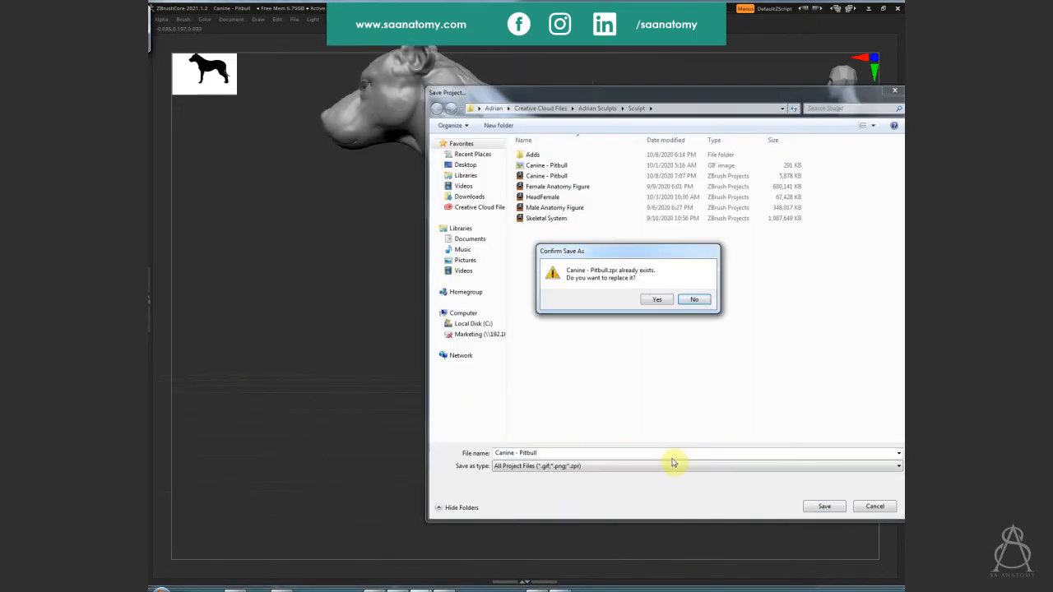
pyautogui.press('y')
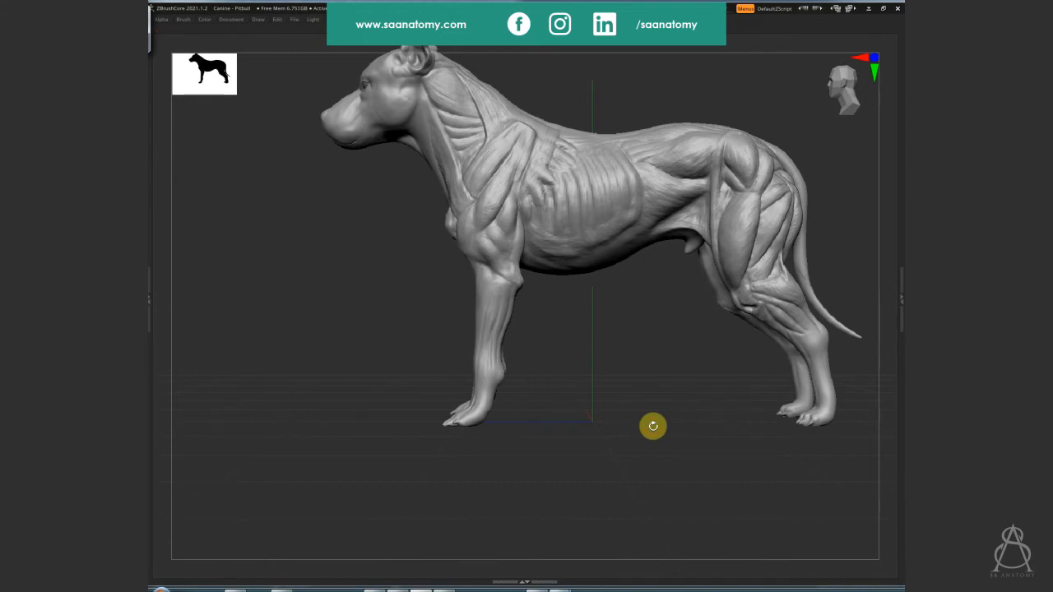
pyautogui.moveTo(653, 425); pyautogui.dragTo(689, 221, button='right')
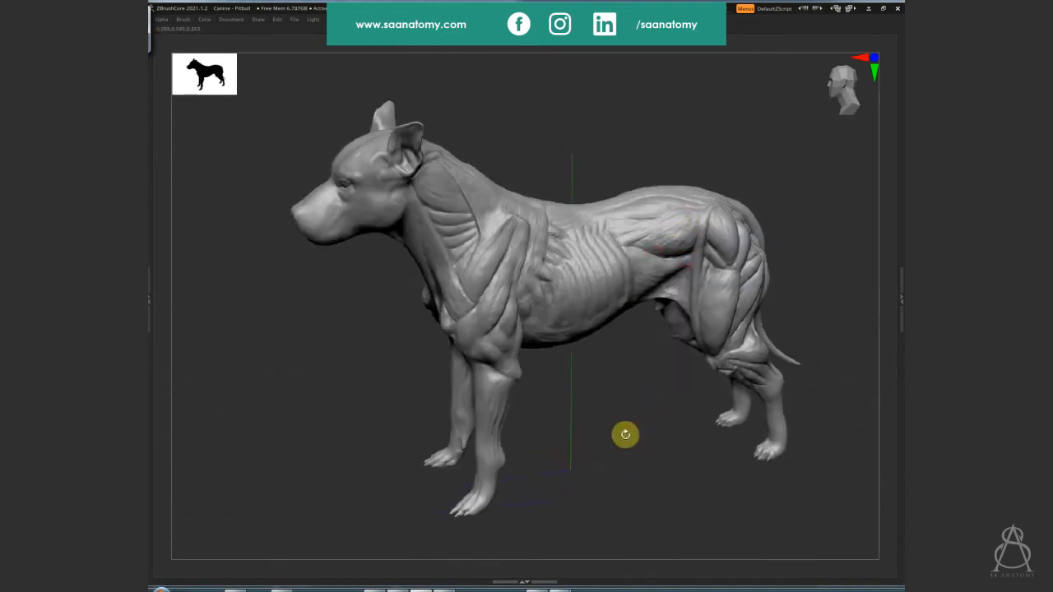
pyautogui.moveTo(626, 435); pyautogui.dragTo(672, 222, button='right')
pyautogui.moveTo(575, 431); pyautogui.dragTo(728, 229, button='right')
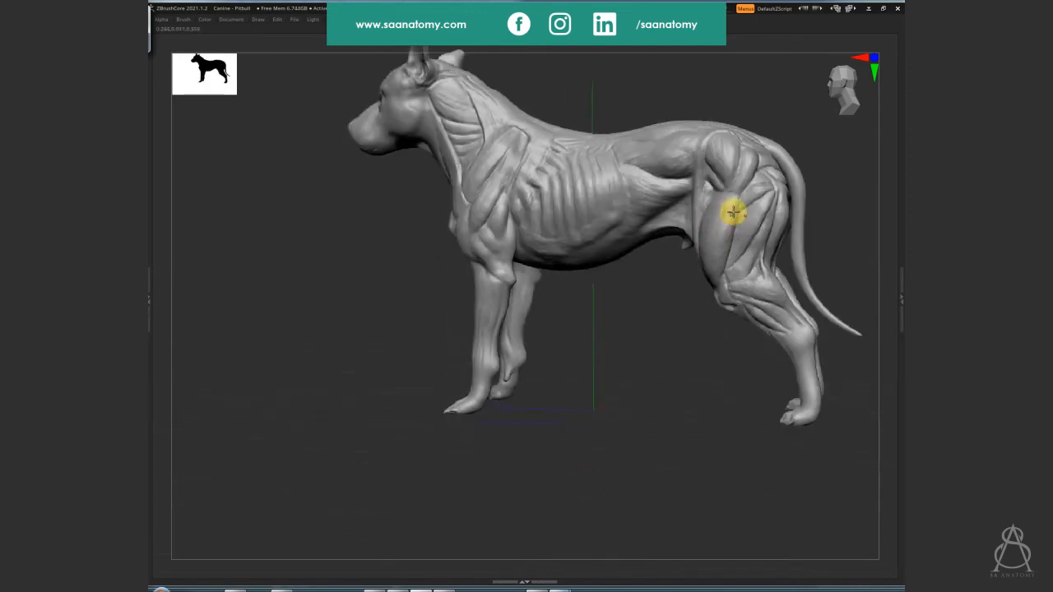
pyautogui.moveTo(666, 389); pyautogui.dragTo(641, 459, button='right')
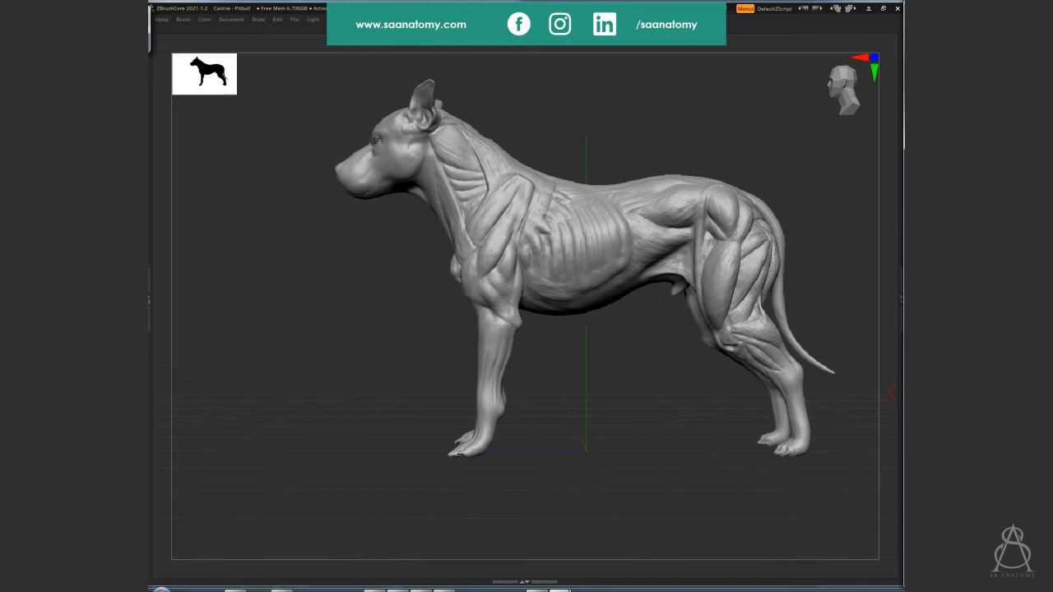
# Sharpen the shin muscle below the knee and extend its grooves down the front edge of the lower hind leg
pyautogui.moveTo(680, 425)
pyautogui.mouseDown(button='right')
pyautogui.moveTo(573, 404)
pyautogui.moveTo(783, 427)
pyautogui.moveTo(600, 501)
pyautogui.moveTo(736, 320)
pyautogui.moveTo(830, 256)
pyautogui.moveTo(640, 311)
pyautogui.moveTo(644, 277)
pyautogui.moveTo(592, 285)
pyautogui.moveTo(461, 206)
pyautogui.mouseUp(button='right')
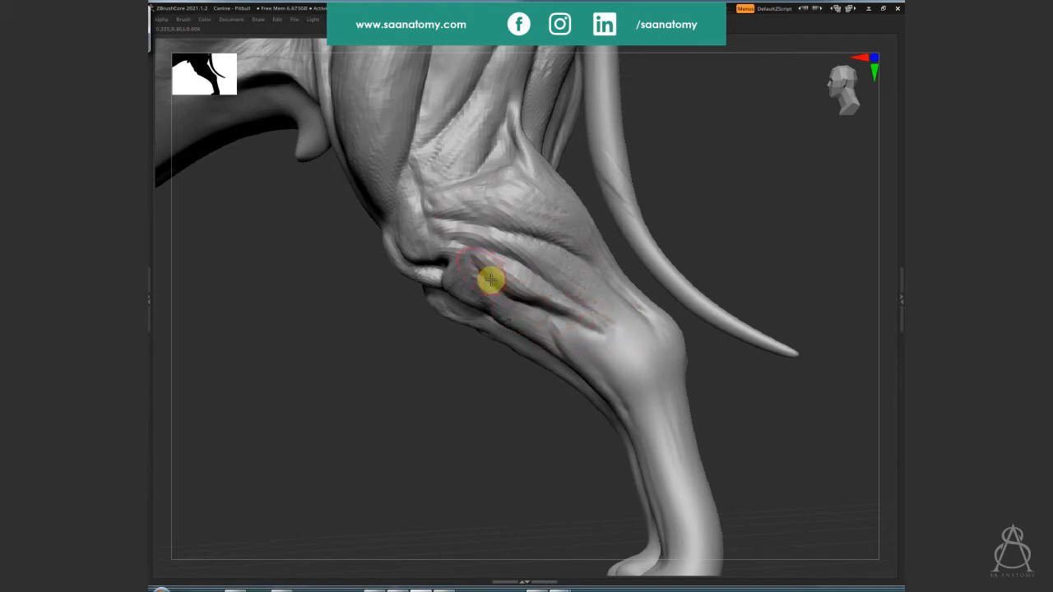
pyautogui.moveTo(667, 374)
pyautogui.mouseDown(button='right')
pyautogui.moveTo(786, 467)
pyautogui.moveTo(595, 357)
pyautogui.mouseUp(button='right')
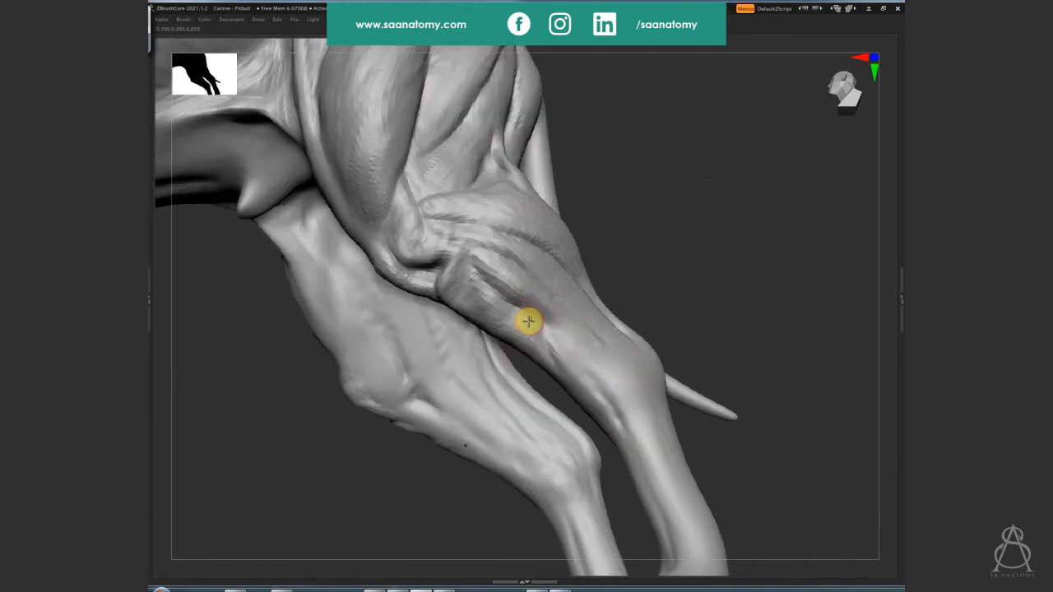
pyautogui.moveTo(529, 321)
pyautogui.mouseDown()
pyautogui.moveTo(588, 366)
pyautogui.moveTo(609, 409)
pyautogui.moveTo(570, 355)
pyautogui.mouseUp()
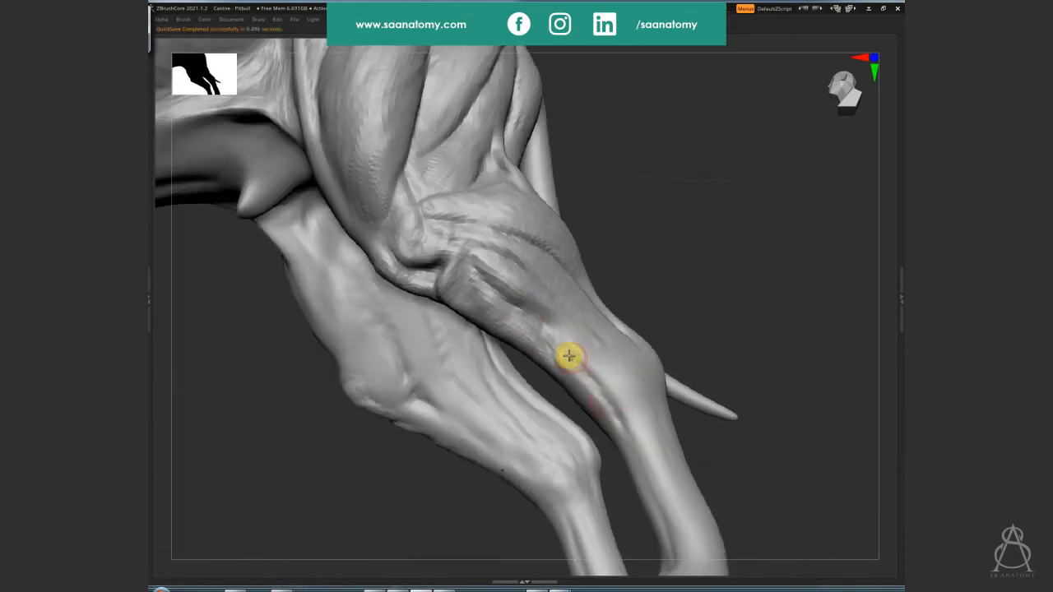
pyautogui.moveTo(606, 354); pyautogui.dragTo(594, 383, button='right')
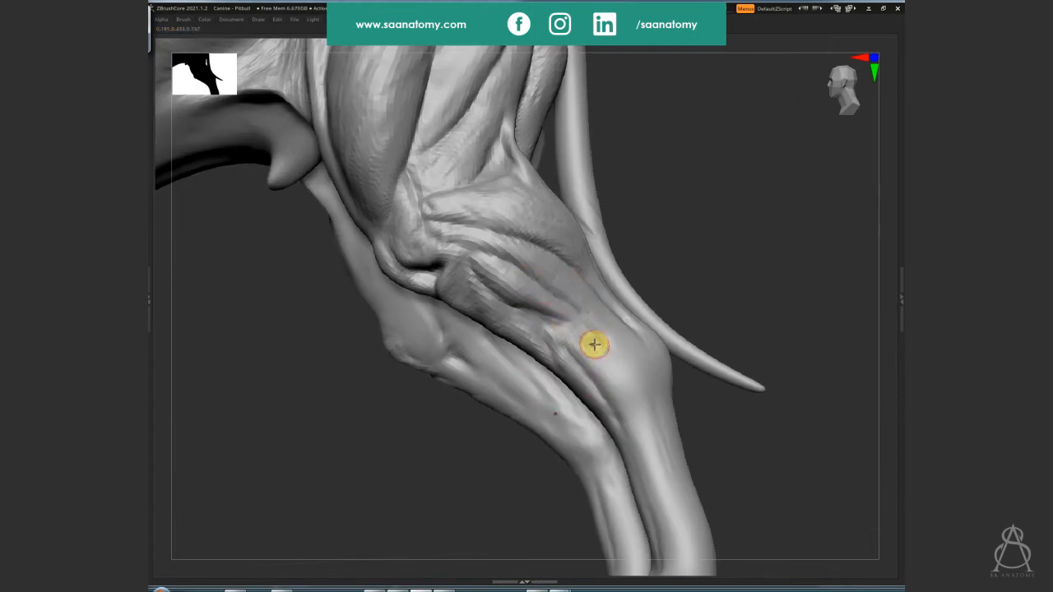
# Carve narrow tendon strands down the outer lower hind leg, fanning from the muscle ends to the hock
pyautogui.moveTo(622, 370)
pyautogui.mouseDown(button='right')
pyautogui.moveTo(628, 336)
pyautogui.moveTo(580, 267)
pyautogui.mouseUp(button='right')
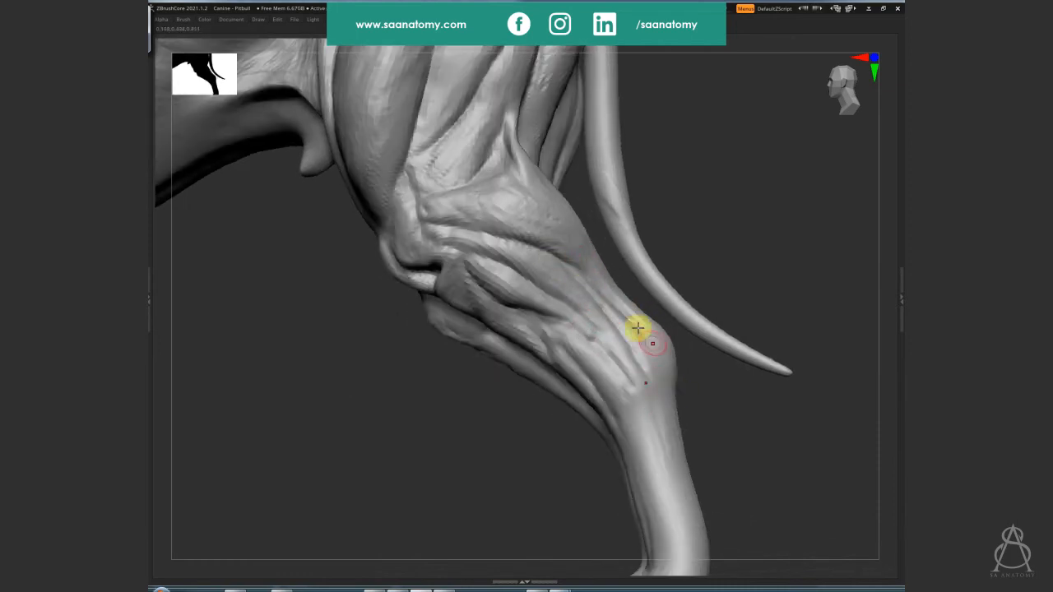
pyautogui.moveTo(653, 343)
pyautogui.mouseDown(button='right')
pyautogui.moveTo(635, 332)
pyautogui.moveTo(591, 333)
pyautogui.mouseUp(button='right')
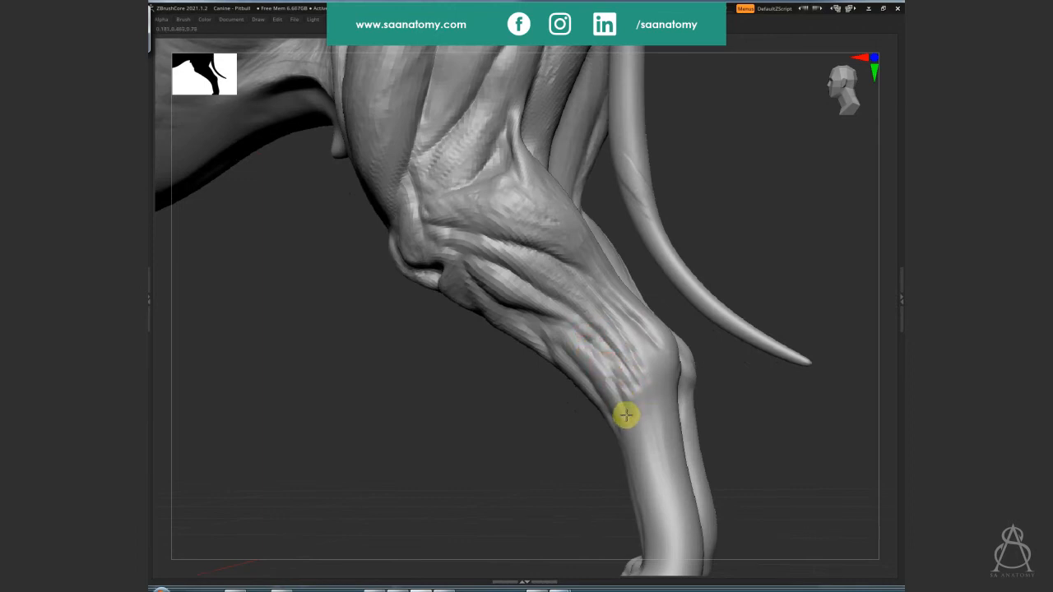
pyautogui.moveTo(626, 415)
pyautogui.mouseDown(button='right')
pyautogui.moveTo(639, 355)
pyautogui.moveTo(771, 463)
pyautogui.mouseUp(button='right')
pyautogui.moveTo(543, 269); pyautogui.dragTo(569, 333, button='right')
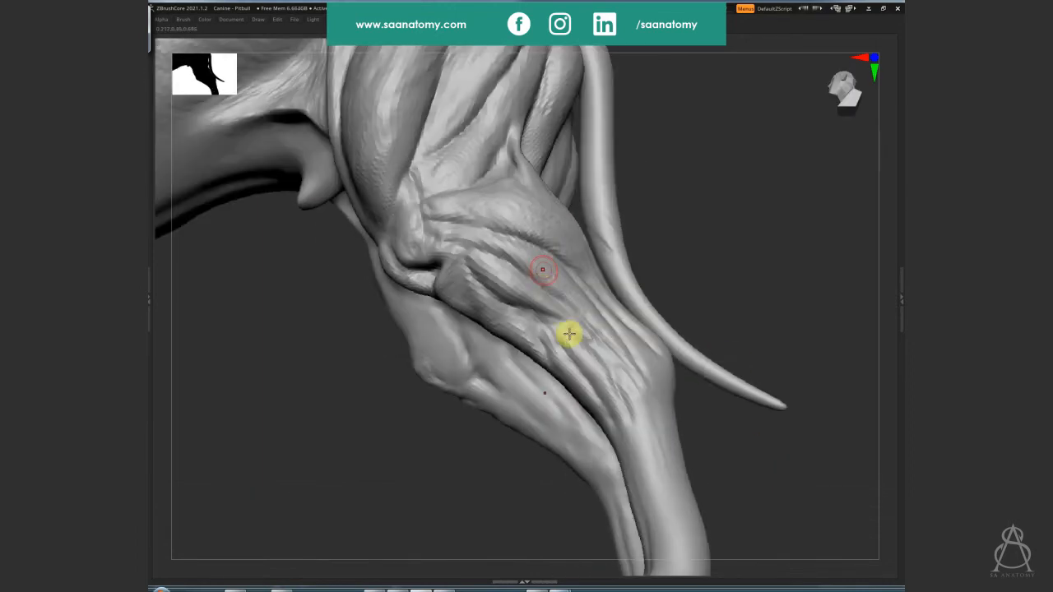
# Sculpt the bony forms of the hock, shaping the heel point and the raised edge where the tendons end
pyautogui.moveTo(570, 333)
pyautogui.mouseDown()
pyautogui.moveTo(538, 318)
pyautogui.moveTo(548, 335)
pyautogui.mouseUp()
pyautogui.moveTo(617, 362)
pyautogui.mouseDown(button='right')
pyautogui.moveTo(630, 360)
pyautogui.moveTo(611, 357)
pyautogui.moveTo(614, 390)
pyautogui.moveTo(601, 365)
pyautogui.mouseUp(button='right')
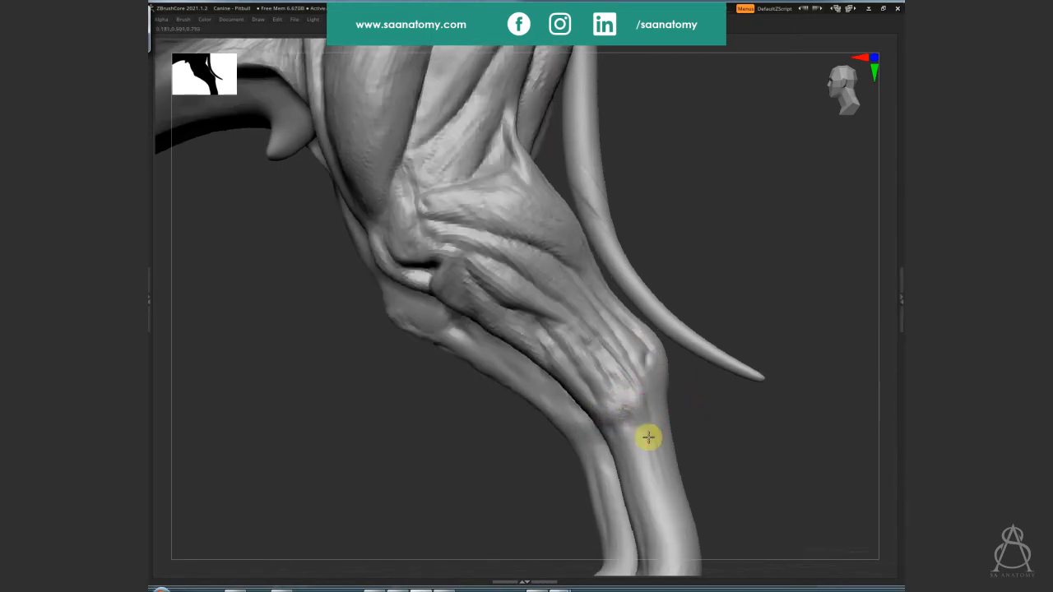
pyautogui.moveTo(681, 376); pyautogui.dragTo(652, 374)
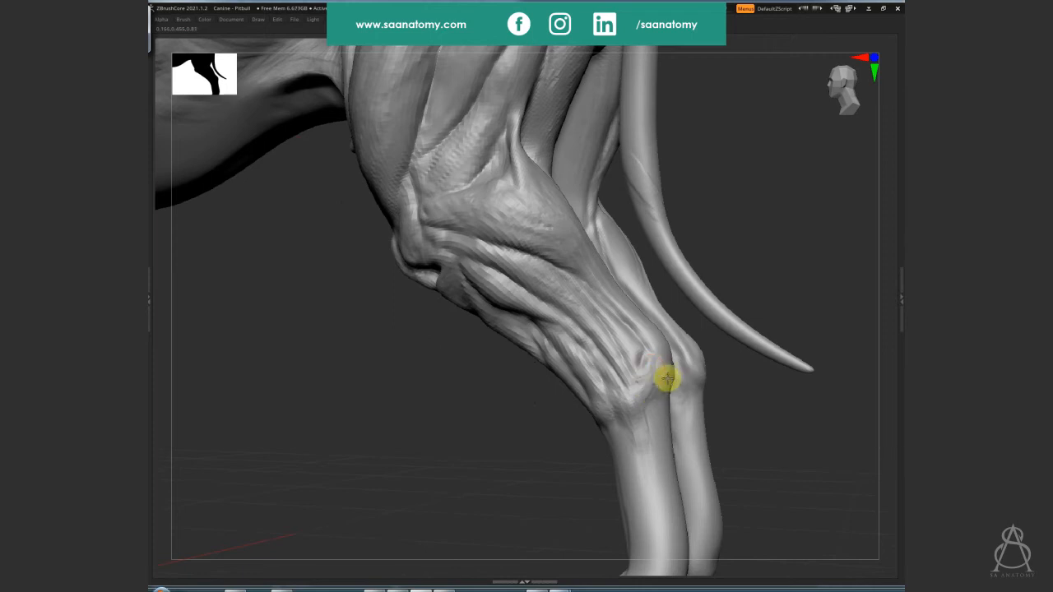
pyautogui.moveTo(666, 376); pyautogui.dragTo(670, 370, button='right')
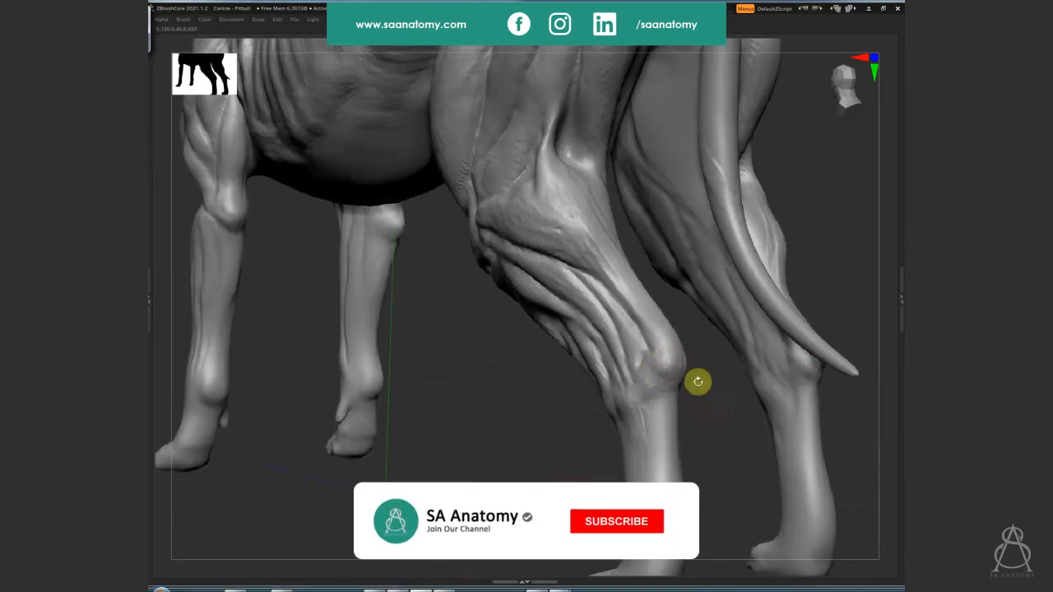
# Define the heel tendon from the calf muscle to the heel point and deepen the groove in front of it
pyautogui.moveTo(697, 381); pyautogui.dragTo(689, 314, button='right')
pyautogui.moveTo(677, 275); pyautogui.dragTo(660, 376, button='right')
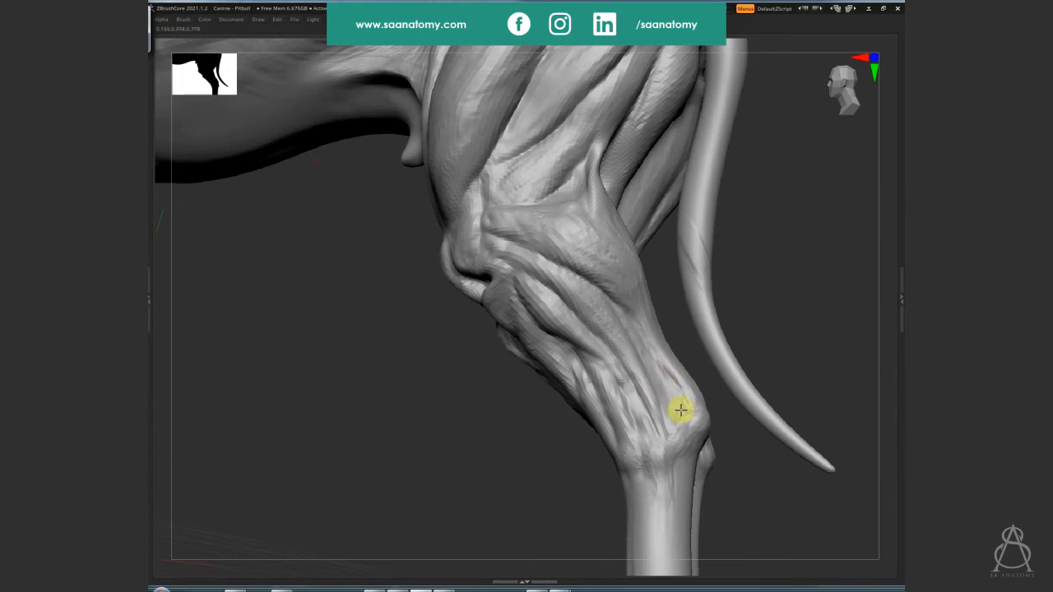
pyautogui.moveTo(645, 357)
pyautogui.mouseDown(button='right')
pyautogui.moveTo(634, 336)
pyautogui.moveTo(649, 359)
pyautogui.mouseUp(button='right')
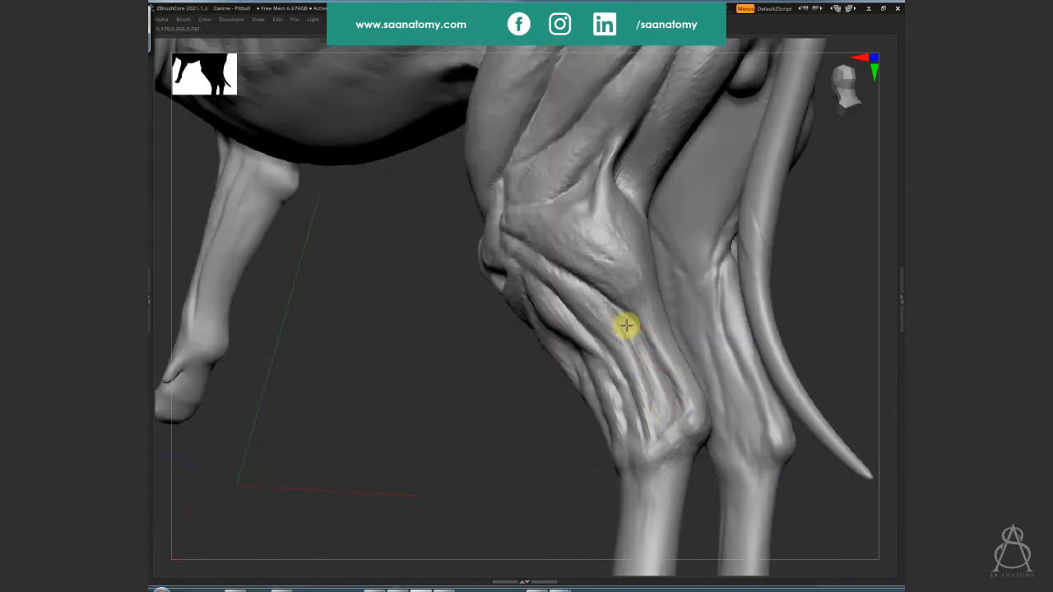
pyautogui.moveTo(698, 352); pyautogui.dragTo(748, 395, button='right')
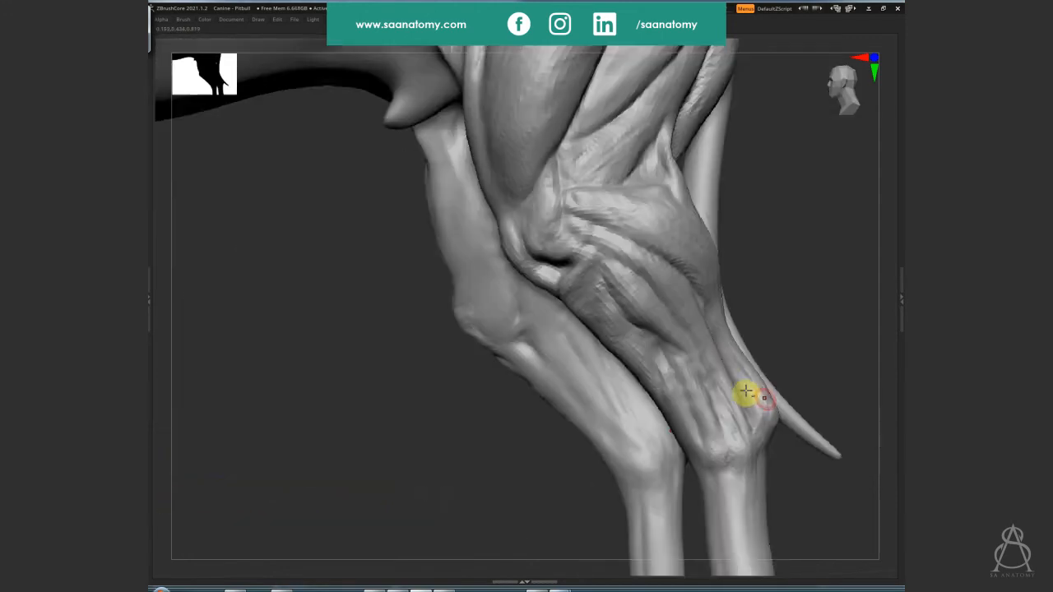
# Refine the hamstring muscles behind the large thigh muscle, adding fibre texture and sharpening their separations up to the rump
pyautogui.moveTo(688, 342); pyautogui.dragTo(617, 252, button='right')
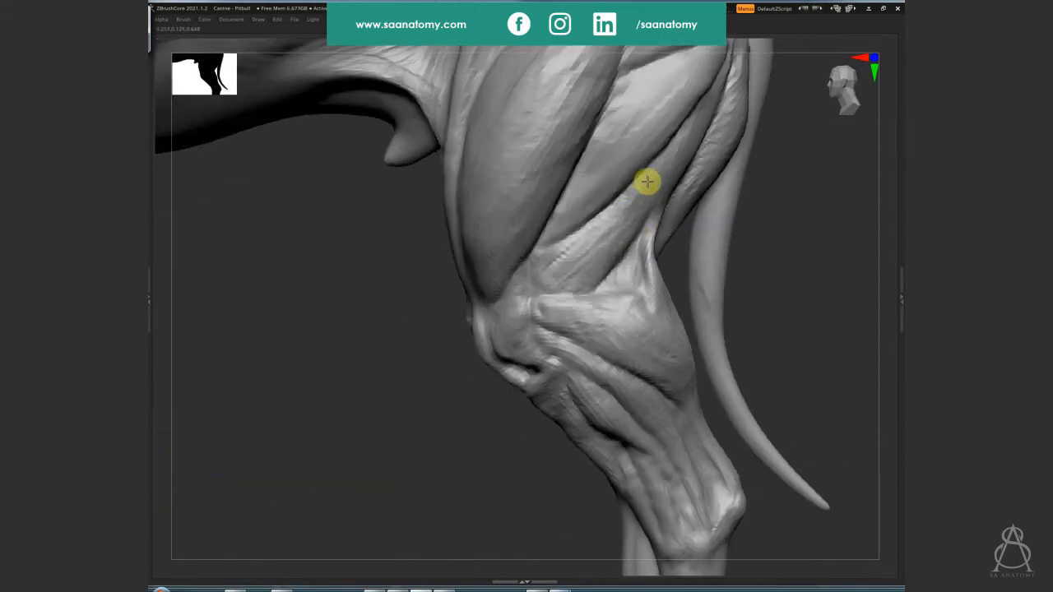
pyautogui.moveTo(636, 189)
pyautogui.mouseDown(button='right')
pyautogui.moveTo(636, 175)
pyautogui.moveTo(601, 228)
pyautogui.moveTo(614, 236)
pyautogui.mouseUp(button='right')
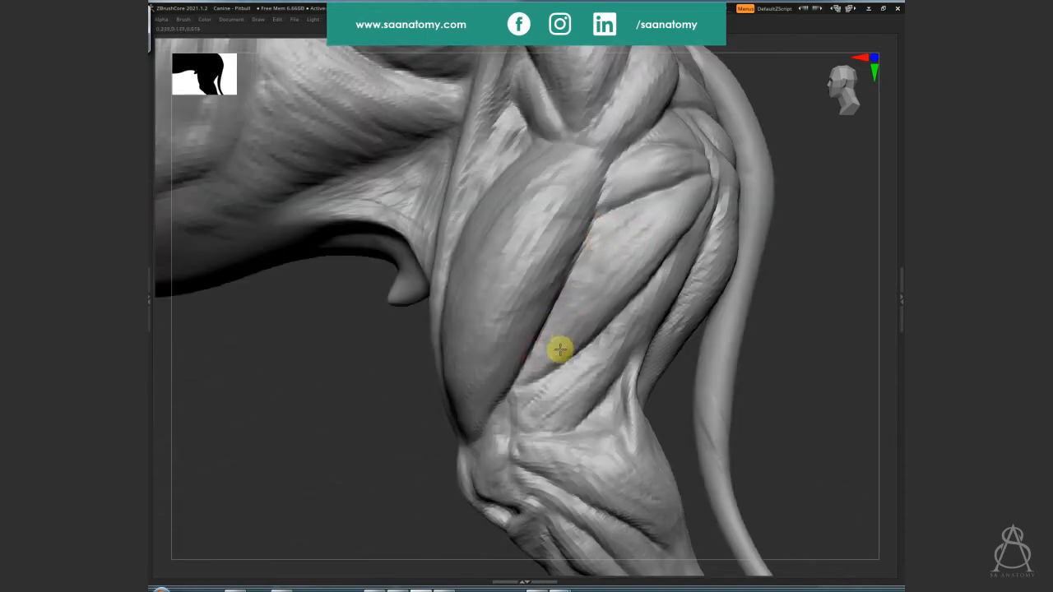
pyautogui.moveTo(559, 349)
pyautogui.mouseDown(button='right')
pyautogui.moveTo(578, 370)
pyautogui.moveTo(548, 334)
pyautogui.mouseUp(button='right')
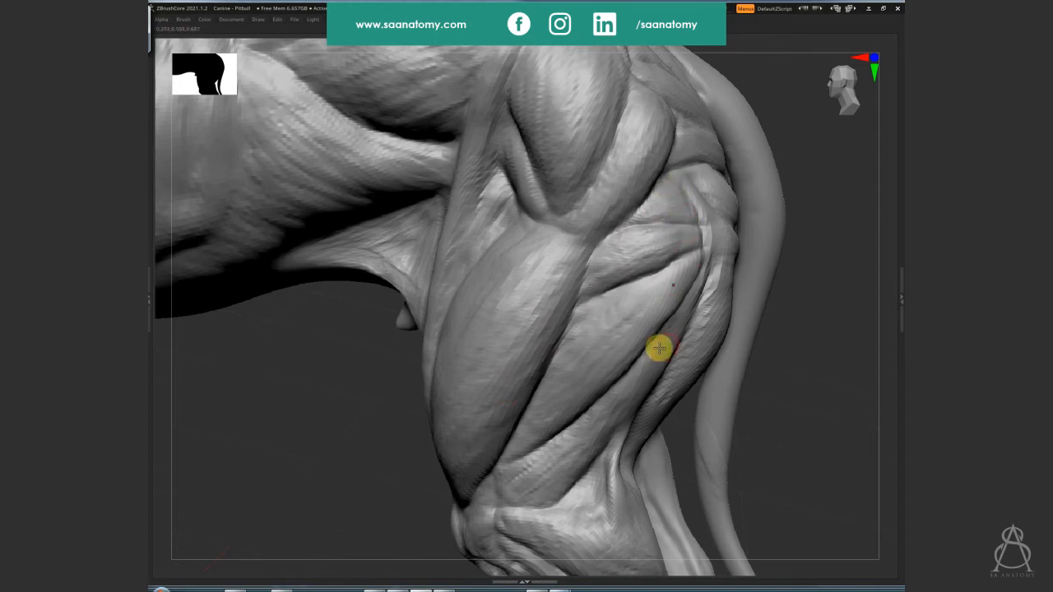
# Shape the top of the calf muscle where it meets the hamstring tendons beside the outer knee
pyautogui.moveTo(658, 348); pyautogui.dragTo(571, 301, button='right')
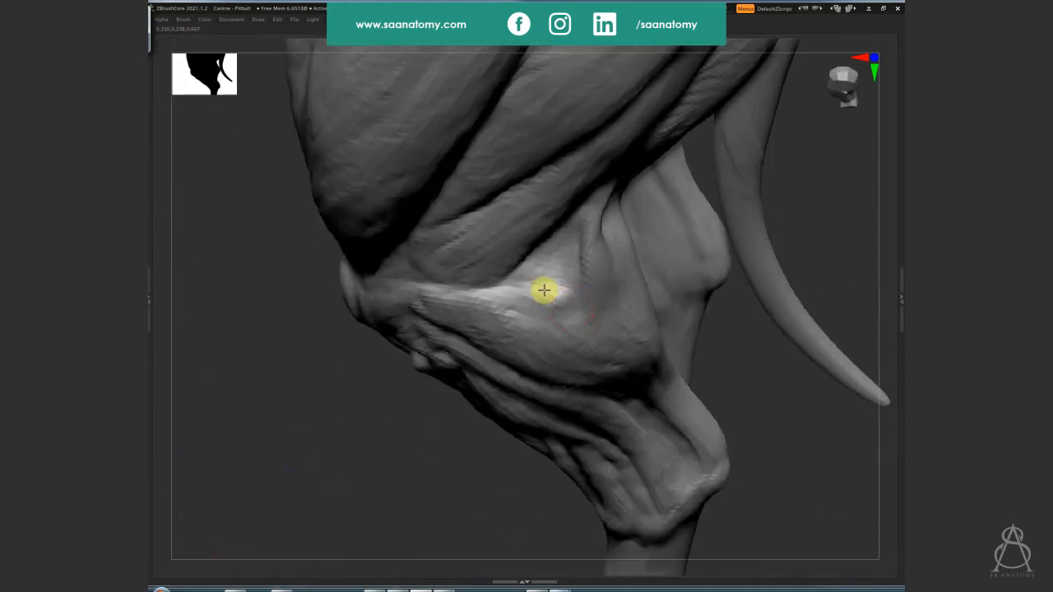
pyautogui.moveTo(544, 289)
pyautogui.mouseDown()
pyautogui.moveTo(564, 256)
pyautogui.moveTo(533, 273)
pyautogui.moveTo(554, 246)
pyautogui.moveTo(556, 310)
pyautogui.mouseUp()
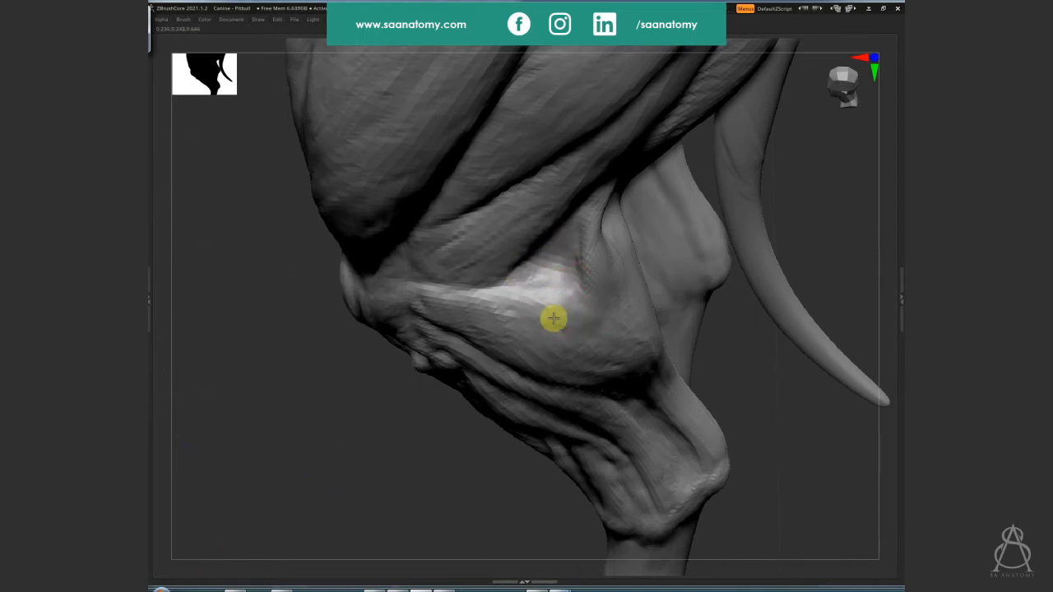
pyautogui.moveTo(624, 346); pyautogui.dragTo(624, 305, button='right')
pyautogui.moveTo(650, 269); pyautogui.dragTo(636, 289, button='right')
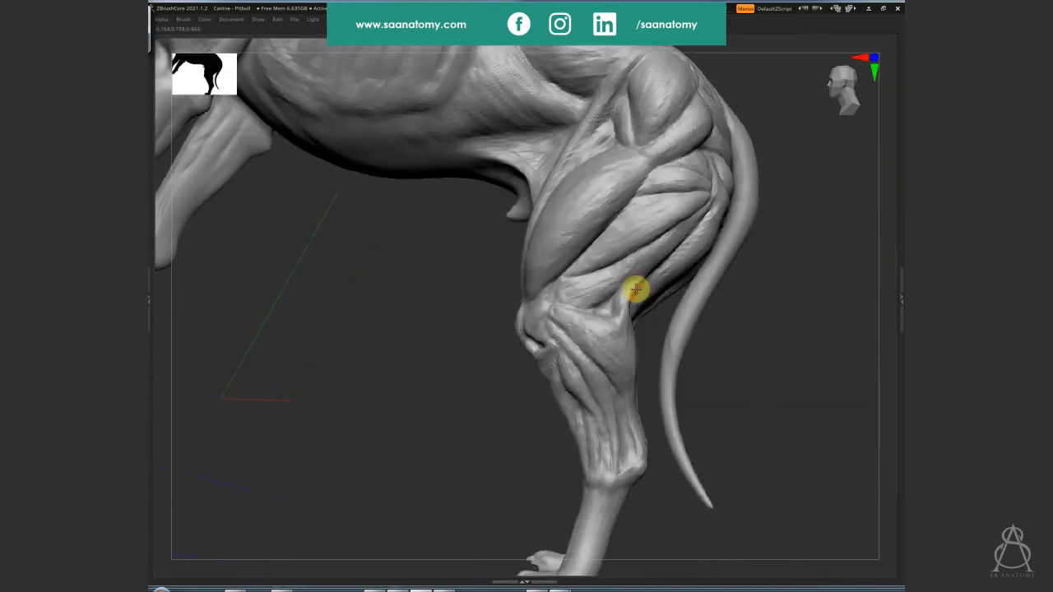
# Cut the grooves across the upper chest and define where the front neck muscles converge at the breastbone
pyautogui.keyDown('ctrl'); pyautogui.moveTo(656, 233); pyautogui.dragTo(724, 312, button='right'); pyautogui.keyUp('ctrl')
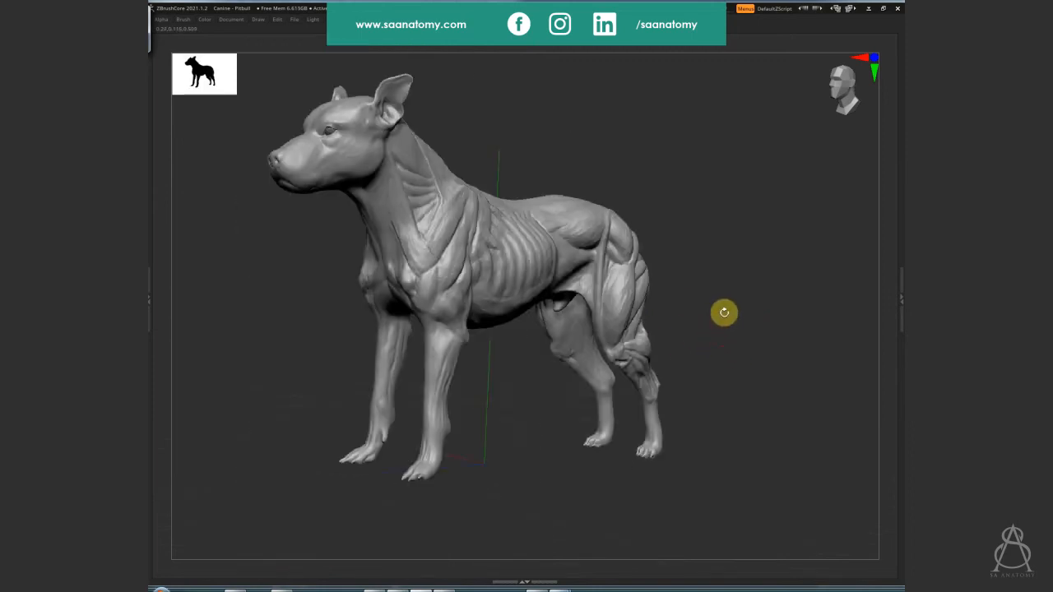
pyautogui.moveTo(735, 219); pyautogui.dragTo(661, 380, button='right')
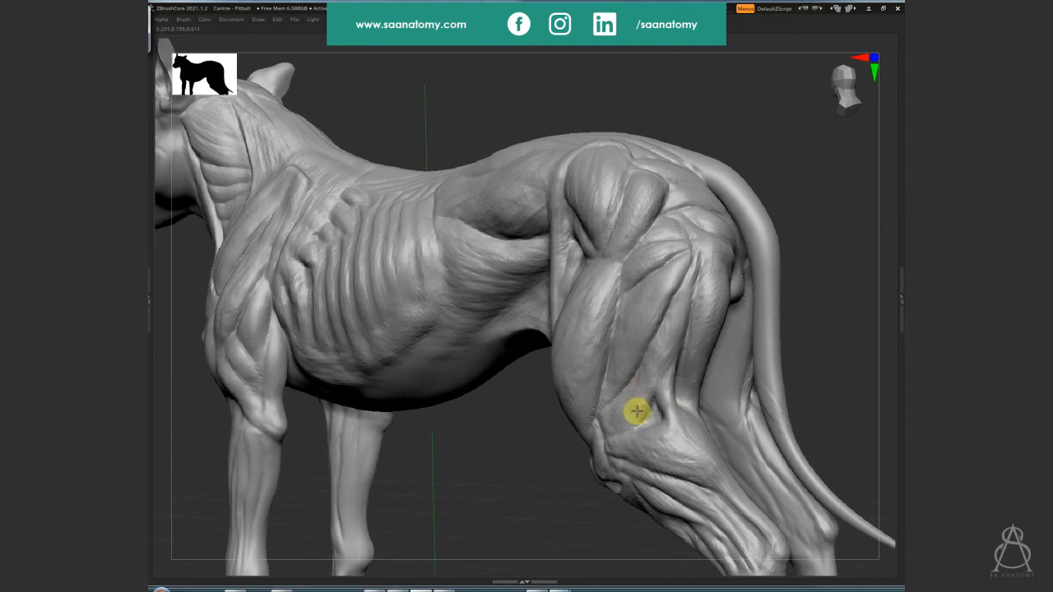
pyautogui.moveTo(651, 400)
pyautogui.mouseDown(button='right')
pyautogui.moveTo(454, 301)
pyautogui.moveTo(584, 431)
pyautogui.moveTo(779, 329)
pyautogui.moveTo(757, 332)
pyautogui.moveTo(806, 353)
pyautogui.moveTo(515, 459)
pyautogui.moveTo(514, 471)
pyautogui.moveTo(580, 456)
pyautogui.moveTo(551, 489)
pyautogui.moveTo(562, 482)
pyautogui.moveTo(512, 420)
pyautogui.moveTo(545, 466)
pyautogui.moveTo(512, 442)
pyautogui.moveTo(552, 444)
pyautogui.moveTo(534, 414)
pyautogui.moveTo(488, 404)
pyautogui.moveTo(522, 458)
pyautogui.moveTo(559, 436)
pyautogui.mouseUp(button='right')
pyautogui.press('s')
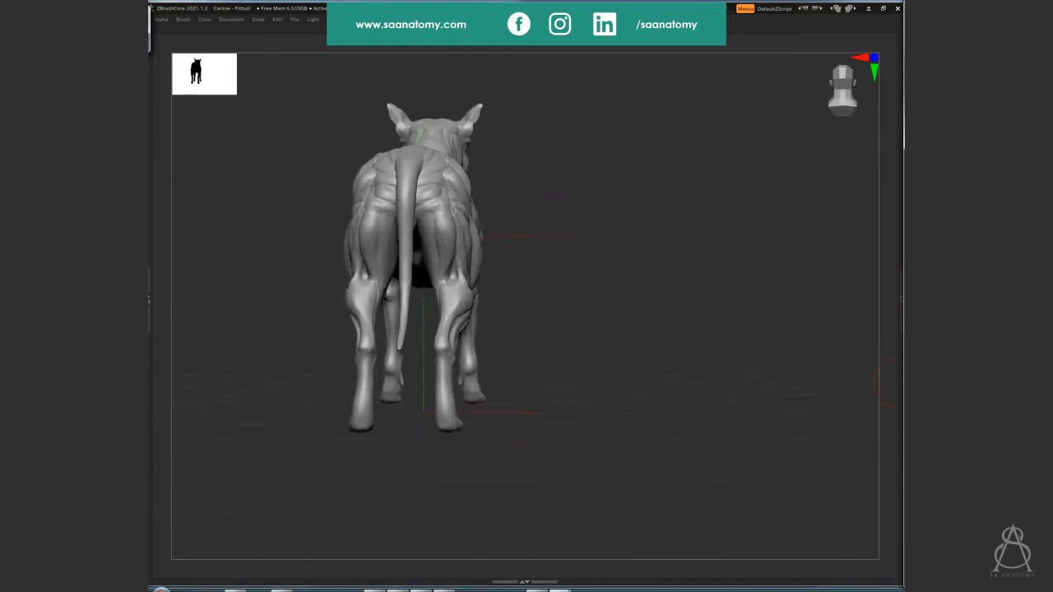
pyautogui.moveTo(622, 365)
pyautogui.mouseDown()
pyautogui.moveTo(702, 374)
pyautogui.moveTo(666, 346)
pyautogui.moveTo(704, 301)
pyautogui.moveTo(623, 329)
pyautogui.moveTo(757, 336)
pyautogui.moveTo(711, 388)
pyautogui.moveTo(587, 428)
pyautogui.moveTo(571, 449)
pyautogui.moveTo(594, 393)
pyautogui.mouseUp()
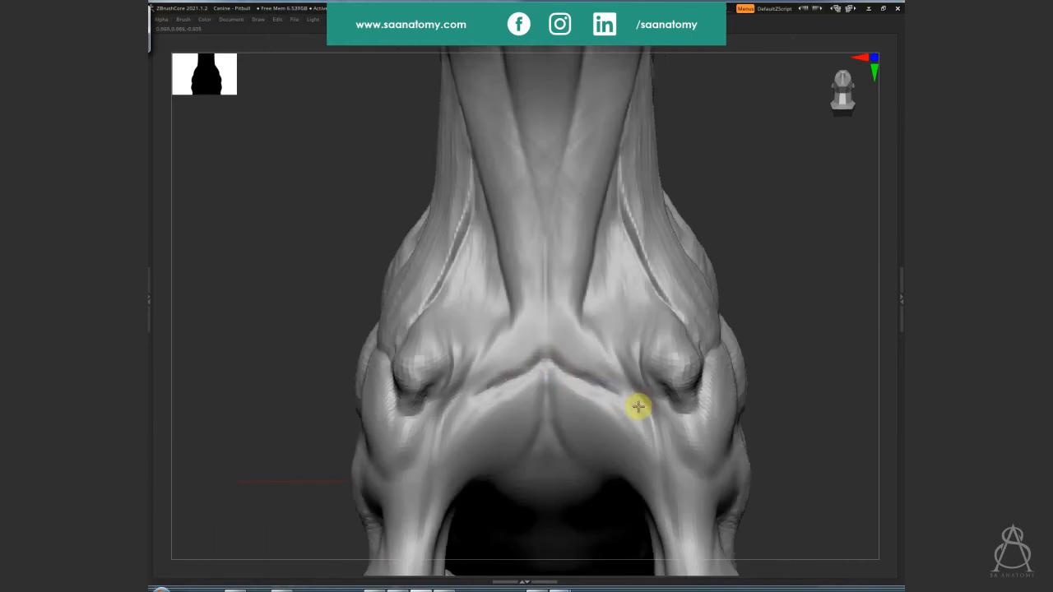
pyautogui.click(611, 311)
pyautogui.moveTo(593, 306); pyautogui.dragTo(567, 336)
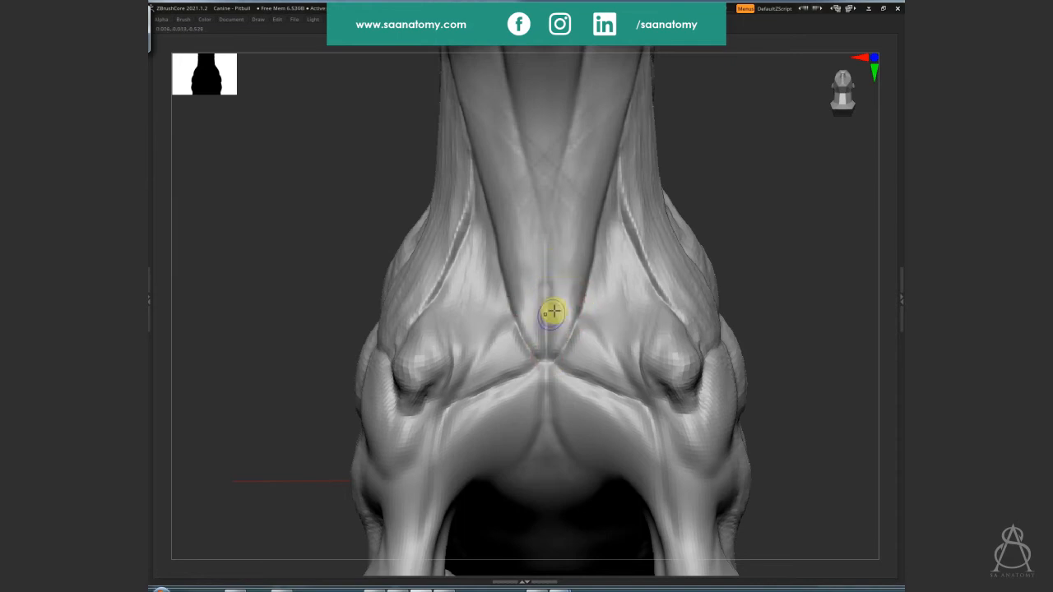
# Carve the V-shaped separation between the front neck muscles, mark the throat midline, and add narrow strands along the inner edges
pyautogui.moveTo(627, 296); pyautogui.dragTo(574, 293, button='right')
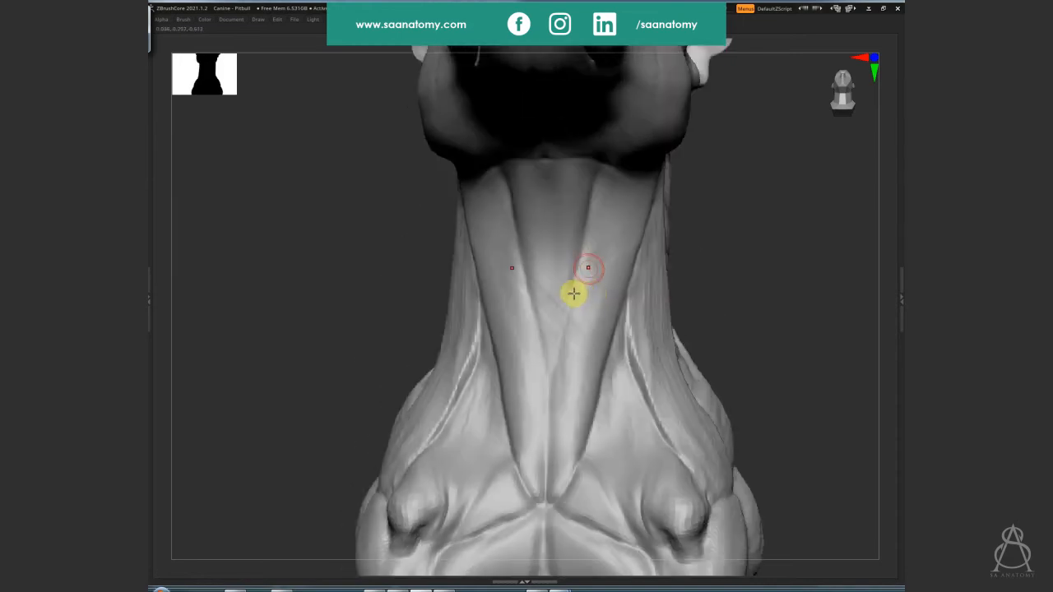
pyautogui.moveTo(572, 302)
pyautogui.mouseDown()
pyautogui.moveTo(578, 269)
pyautogui.moveTo(557, 365)
pyautogui.mouseUp()
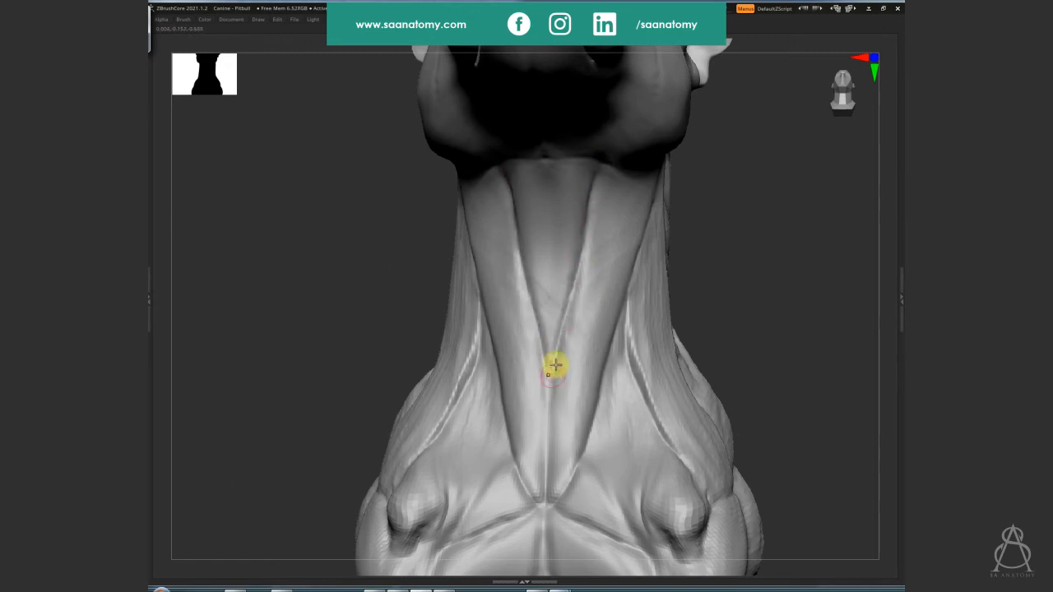
pyautogui.moveTo(547, 212); pyautogui.dragTo(545, 409)
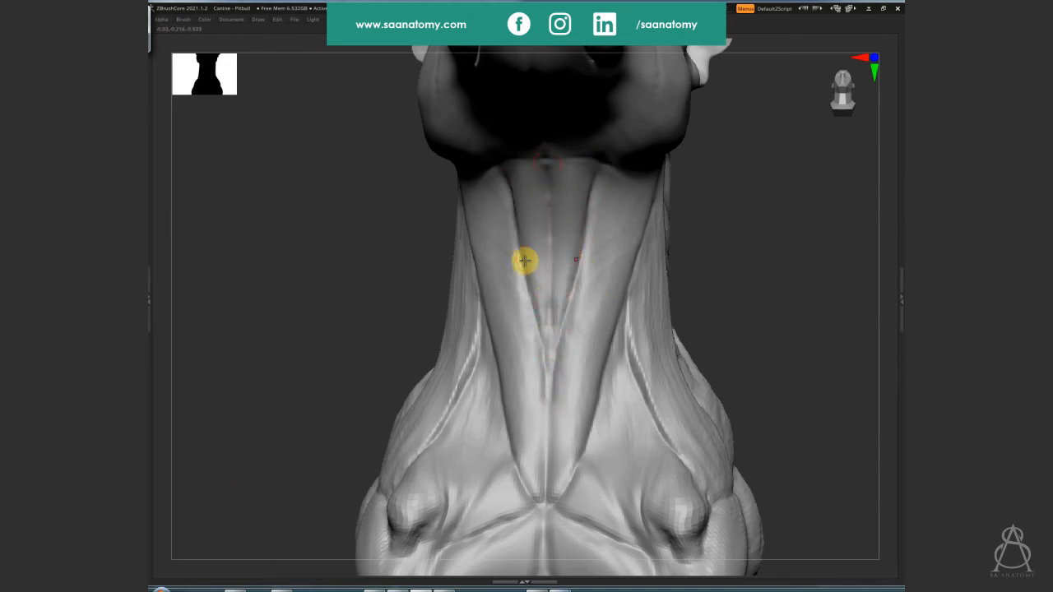
pyautogui.moveTo(595, 282); pyautogui.dragTo(496, 181, button='right')
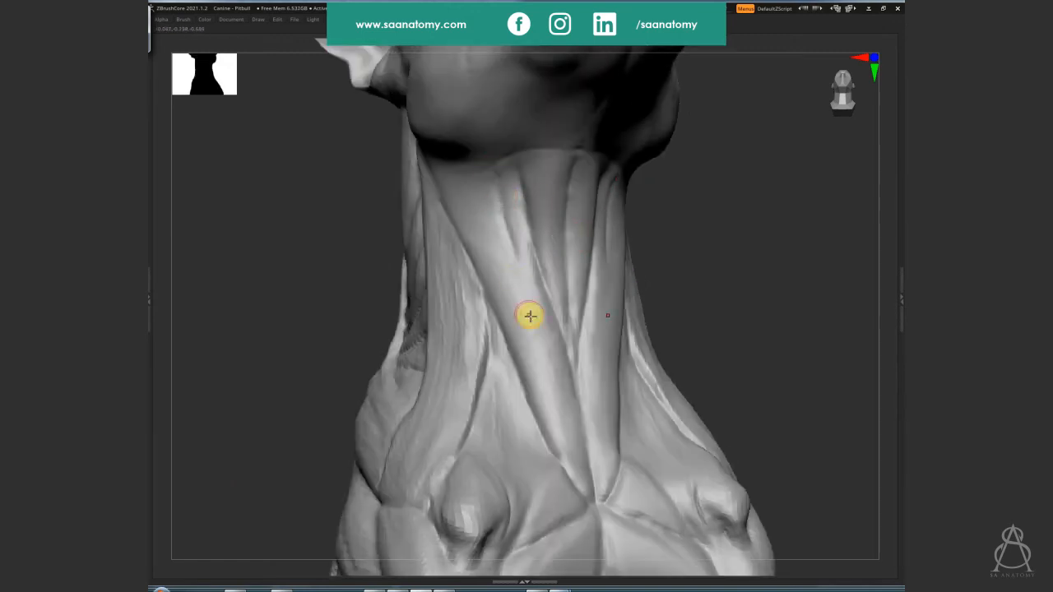
pyautogui.moveTo(530, 284); pyautogui.dragTo(558, 362)
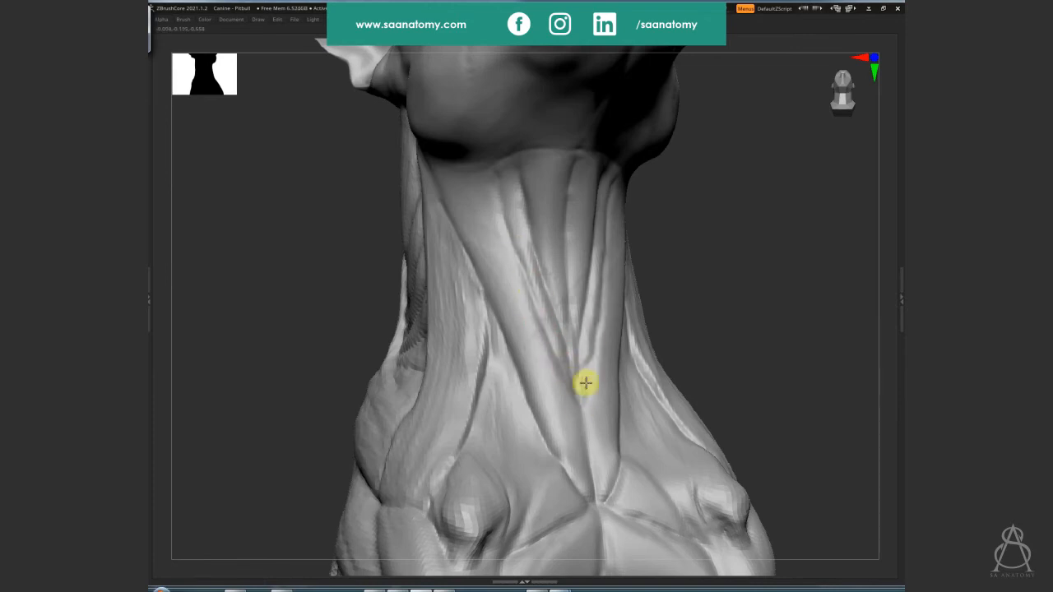
pyautogui.moveTo(583, 381)
pyautogui.mouseDown(button='right')
pyautogui.moveTo(696, 275)
pyautogui.moveTo(584, 387)
pyautogui.mouseUp(button='right')
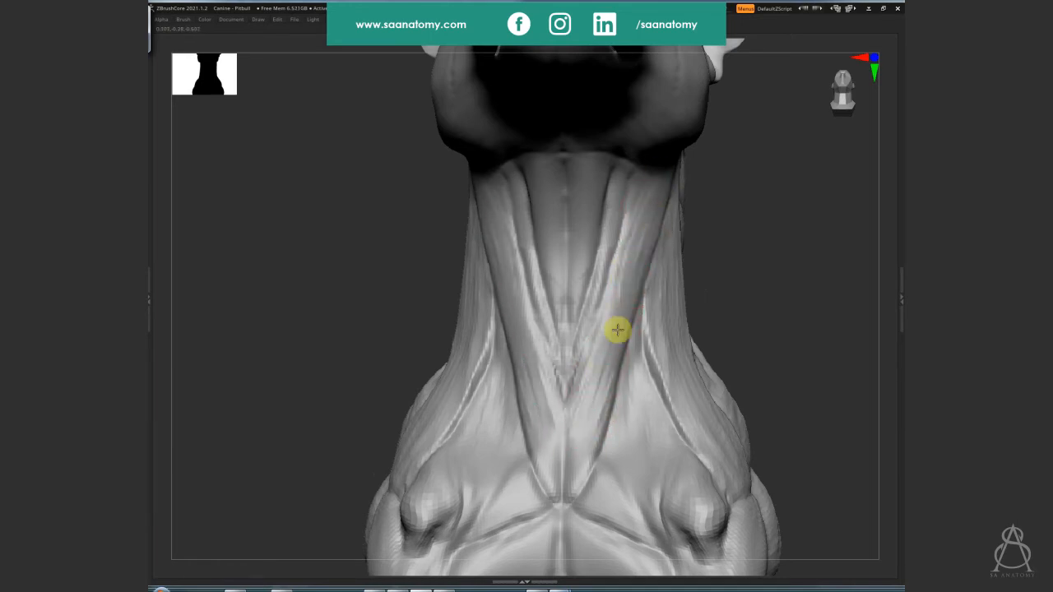
# Sculpt lengthwise muscle fibres over the throat and the long front neck muscles
pyautogui.moveTo(604, 371)
pyautogui.mouseDown(button='right')
pyautogui.moveTo(614, 263)
pyautogui.moveTo(585, 198)
pyautogui.moveTo(560, 193)
pyautogui.mouseUp(button='right')
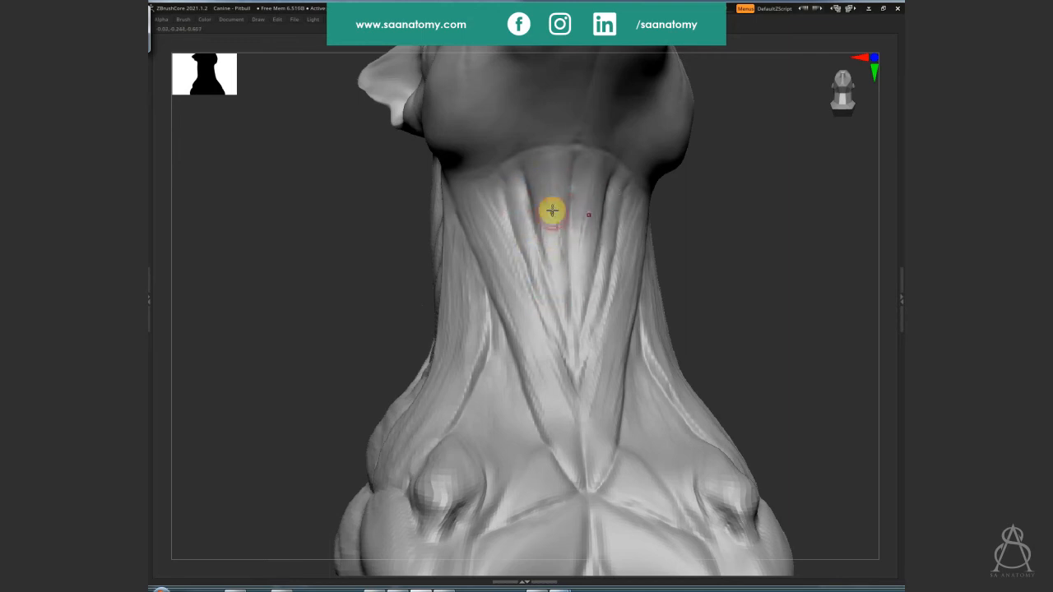
pyautogui.moveTo(751, 286); pyautogui.dragTo(649, 268, button='right')
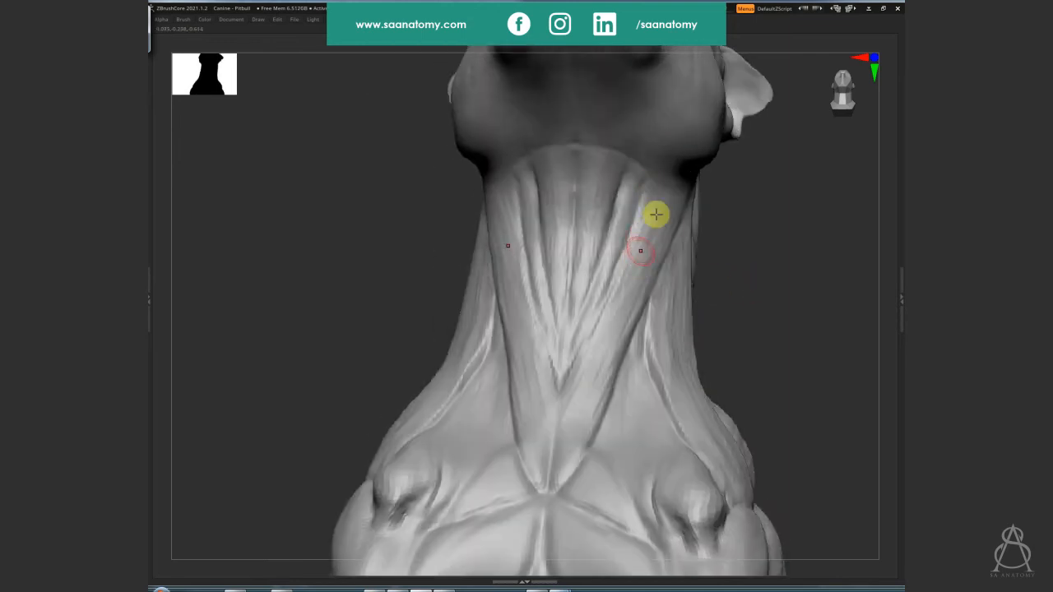
pyautogui.moveTo(592, 412); pyautogui.dragTo(563, 472, button='right')
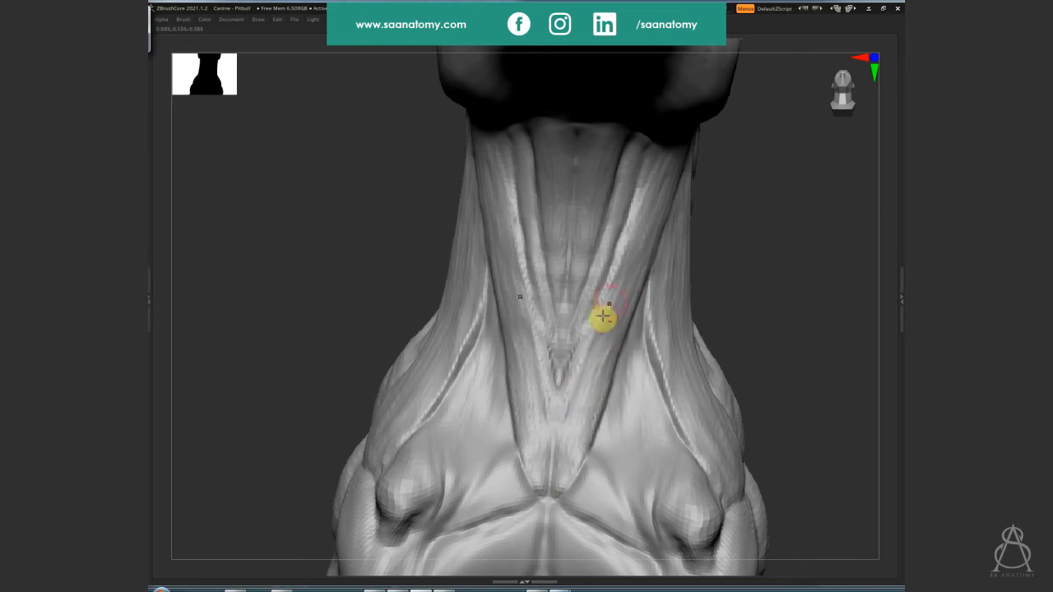
# Add lengthwise fibre texture to the side neck muscle and refine its border with the front neck muscles
pyautogui.moveTo(606, 354)
pyautogui.mouseDown(button='right')
pyautogui.moveTo(632, 360)
pyautogui.moveTo(536, 354)
pyautogui.mouseUp(button='right')
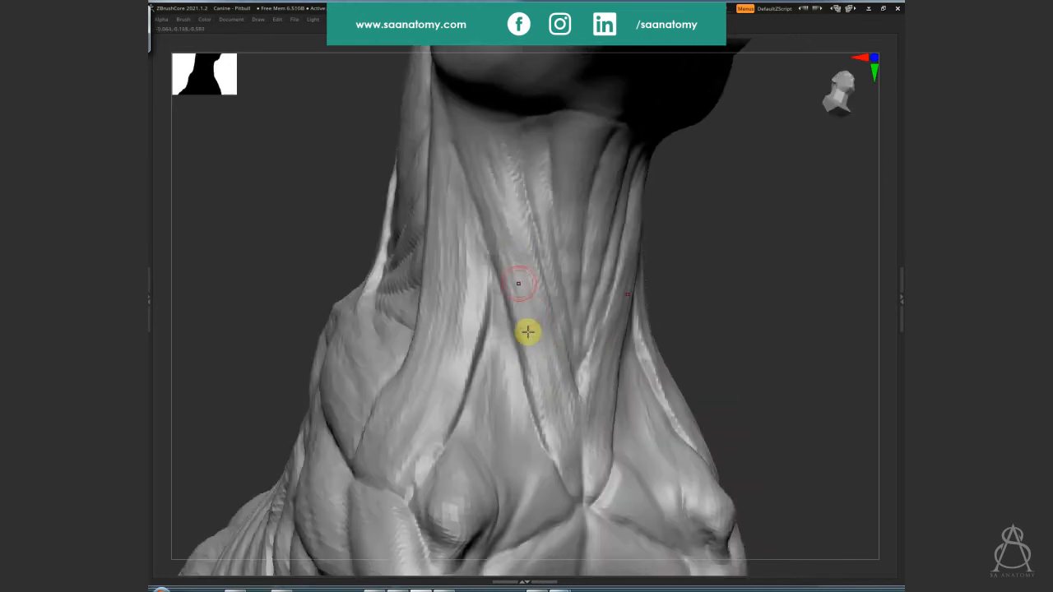
pyautogui.moveTo(512, 317); pyautogui.dragTo(485, 272, button='right')
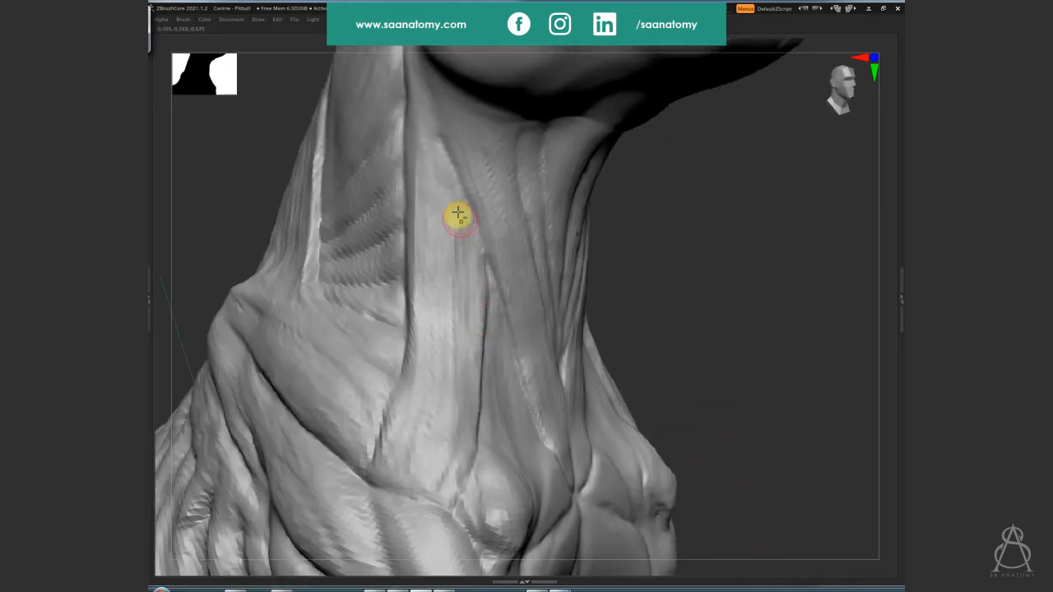
pyautogui.moveTo(461, 383)
pyautogui.mouseDown(button='right')
pyautogui.moveTo(451, 236)
pyautogui.moveTo(463, 321)
pyautogui.mouseUp(button='right')
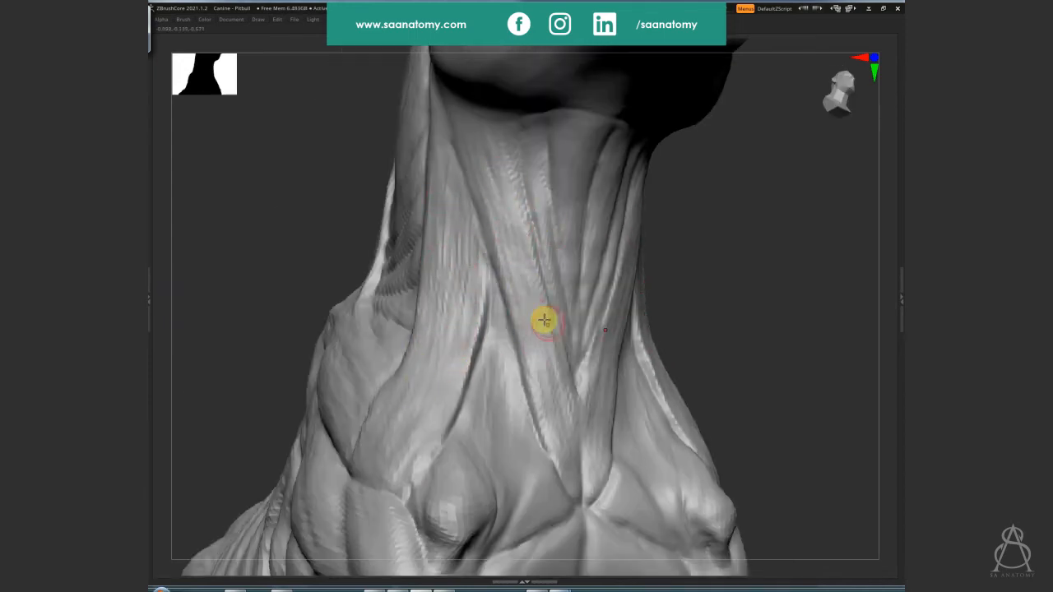
pyautogui.moveTo(544, 321); pyautogui.dragTo(614, 388, button='right')
# Sculpt fibre detail into the upper chest between the base of the neck muscles and the shoulder points
pyautogui.moveTo(625, 326)
pyautogui.mouseDown(button='right')
pyautogui.moveTo(682, 240)
pyautogui.moveTo(650, 323)
pyautogui.mouseUp(button='right')
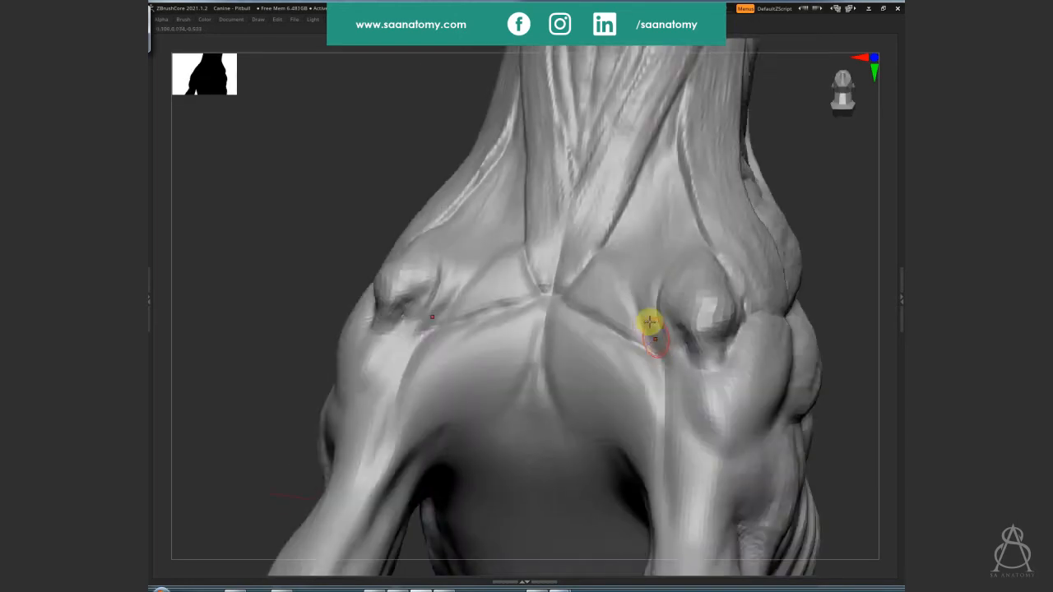
pyautogui.moveTo(619, 278)
pyautogui.mouseDown(button='right')
pyautogui.moveTo(606, 266)
pyautogui.moveTo(641, 235)
pyautogui.moveTo(648, 287)
pyautogui.moveTo(684, 296)
pyautogui.mouseUp(button='right')
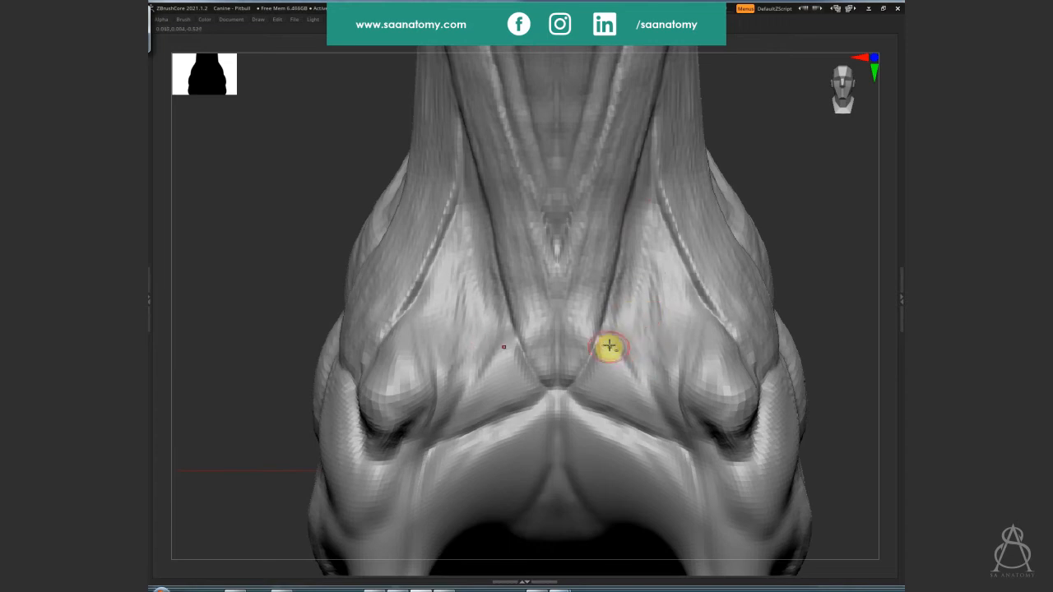
pyautogui.moveTo(596, 366)
pyautogui.mouseDown()
pyautogui.moveTo(618, 357)
pyautogui.moveTo(585, 379)
pyautogui.moveTo(635, 409)
pyautogui.moveTo(608, 344)
pyautogui.moveTo(620, 354)
pyautogui.moveTo(603, 405)
pyautogui.moveTo(637, 425)
pyautogui.moveTo(614, 367)
pyautogui.moveTo(600, 400)
pyautogui.moveTo(630, 405)
pyautogui.moveTo(628, 272)
pyautogui.moveTo(639, 280)
pyautogui.mouseUp()
pyautogui.moveTo(640, 279); pyautogui.dragTo(631, 263, button='right')
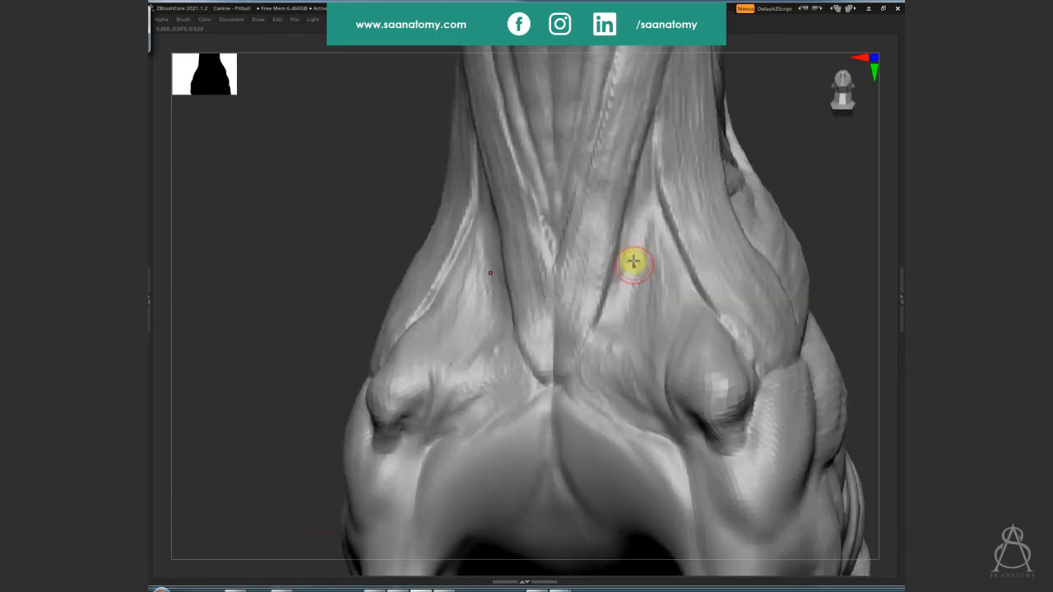
pyautogui.moveTo(637, 209)
pyautogui.mouseDown()
pyautogui.moveTo(618, 211)
pyautogui.moveTo(614, 266)
pyautogui.moveTo(649, 205)
pyautogui.moveTo(588, 324)
pyautogui.moveTo(590, 341)
pyautogui.moveTo(591, 327)
pyautogui.mouseUp()
pyautogui.moveTo(591, 327); pyautogui.dragTo(639, 306, button='right')
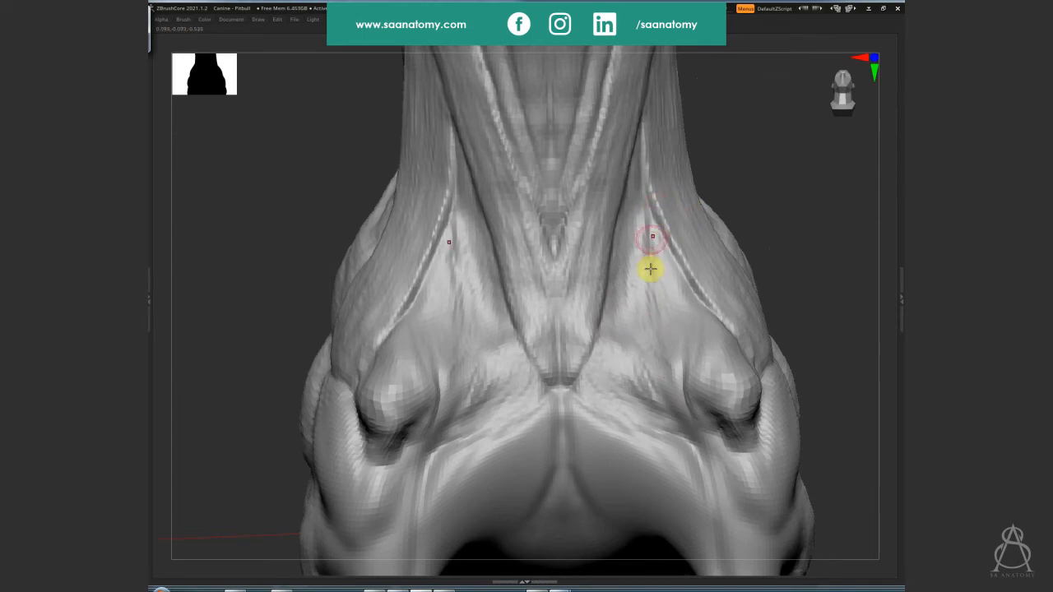
# Deepen the grooves on the inner side of the shoulder points and shape the muscle strands running up to the neck
pyautogui.moveTo(666, 274); pyautogui.dragTo(670, 308)
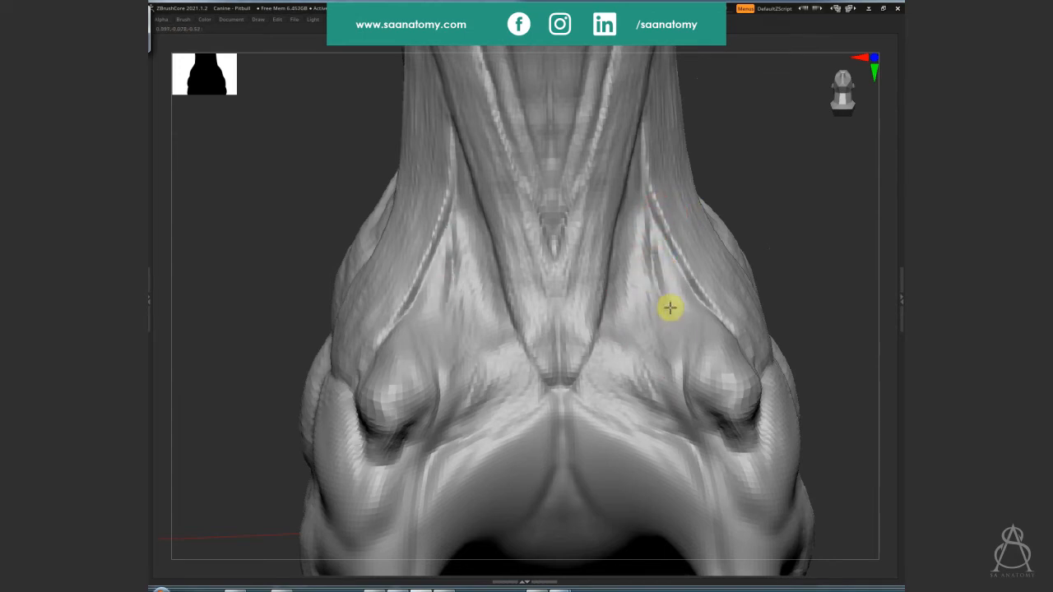
pyautogui.moveTo(686, 403)
pyautogui.mouseDown()
pyautogui.moveTo(700, 421)
pyautogui.moveTo(724, 423)
pyautogui.mouseUp()
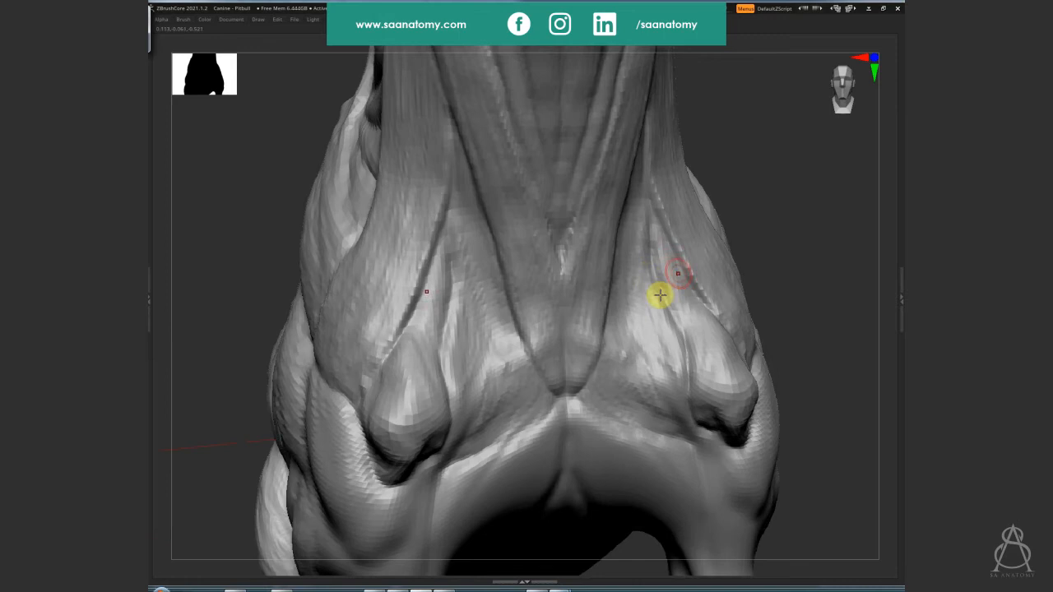
pyautogui.moveTo(660, 294)
pyautogui.mouseDown()
pyautogui.moveTo(646, 294)
pyautogui.moveTo(679, 361)
pyautogui.mouseUp()
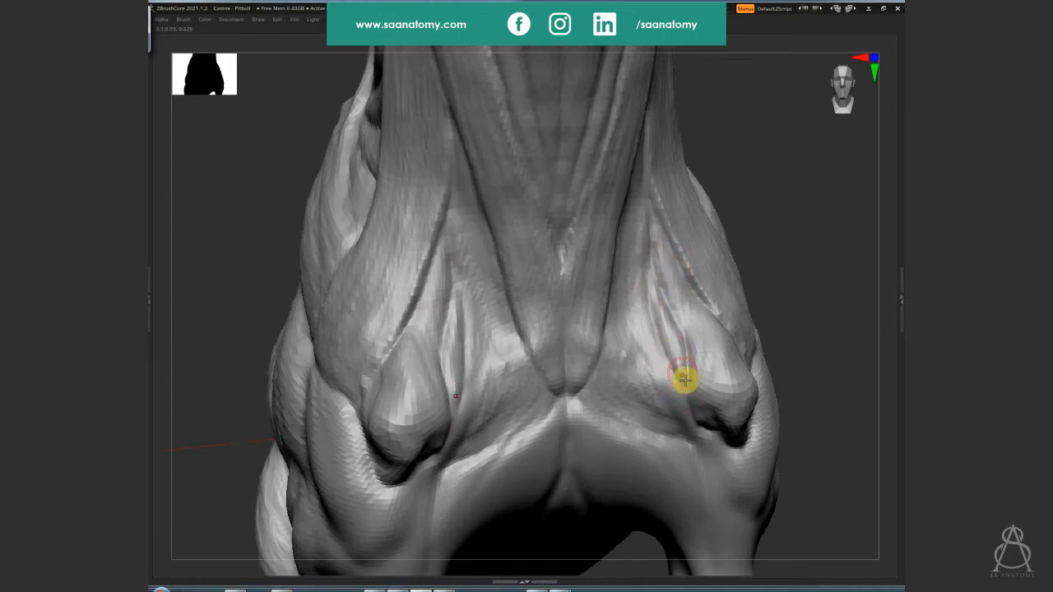
pyautogui.moveTo(684, 343); pyautogui.dragTo(705, 354, button='right')
pyautogui.moveTo(729, 392); pyautogui.dragTo(720, 349)
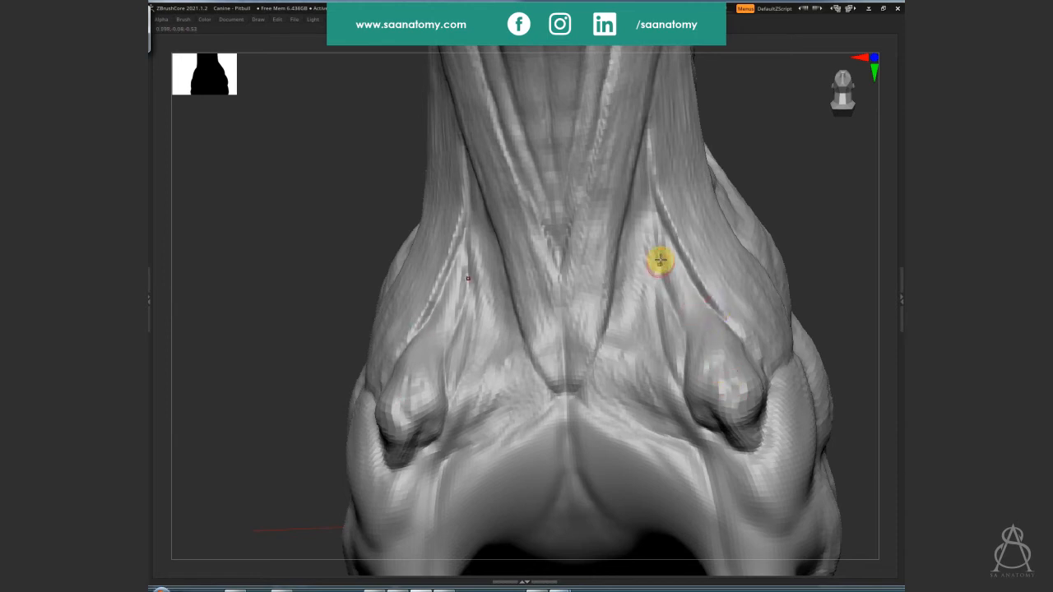
pyautogui.moveTo(660, 260)
pyautogui.mouseDown()
pyautogui.moveTo(661, 282)
pyautogui.moveTo(651, 268)
pyautogui.moveTo(642, 298)
pyautogui.moveTo(650, 285)
pyautogui.moveTo(623, 219)
pyautogui.moveTo(611, 295)
pyautogui.mouseUp()
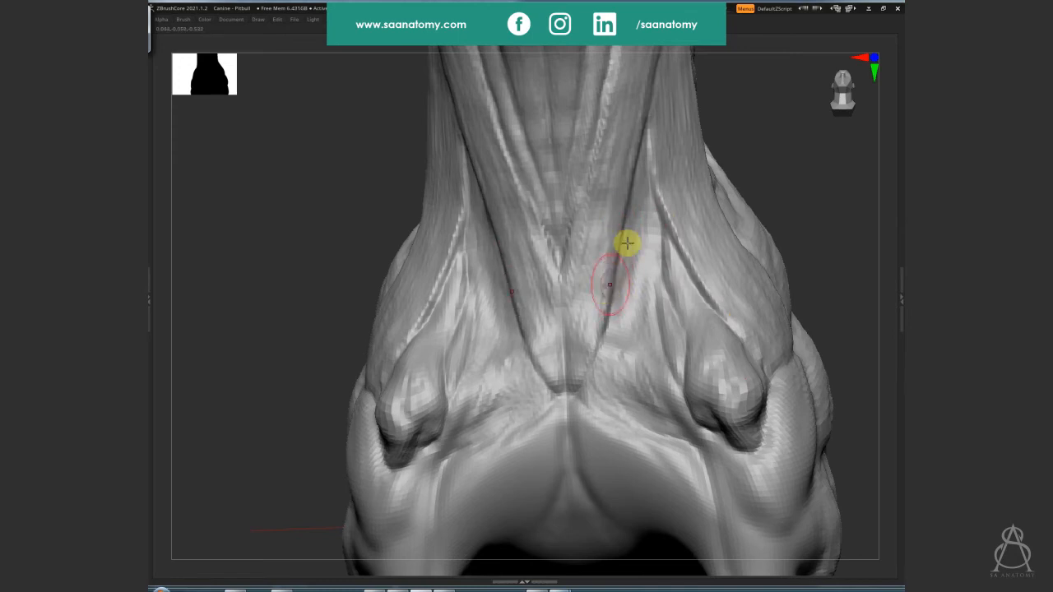
# Examine the whole dog from the side and front to review the neck, chest and shoulder forms
pyautogui.keyDown('ctrl'); pyautogui.moveTo(846, 249); pyautogui.dragTo(817, 320, button='right'); pyautogui.keyUp('ctrl')
pyautogui.moveTo(818, 322)
pyautogui.mouseDown()
pyautogui.moveTo(806, 393)
pyautogui.moveTo(510, 416)
pyautogui.mouseUp()
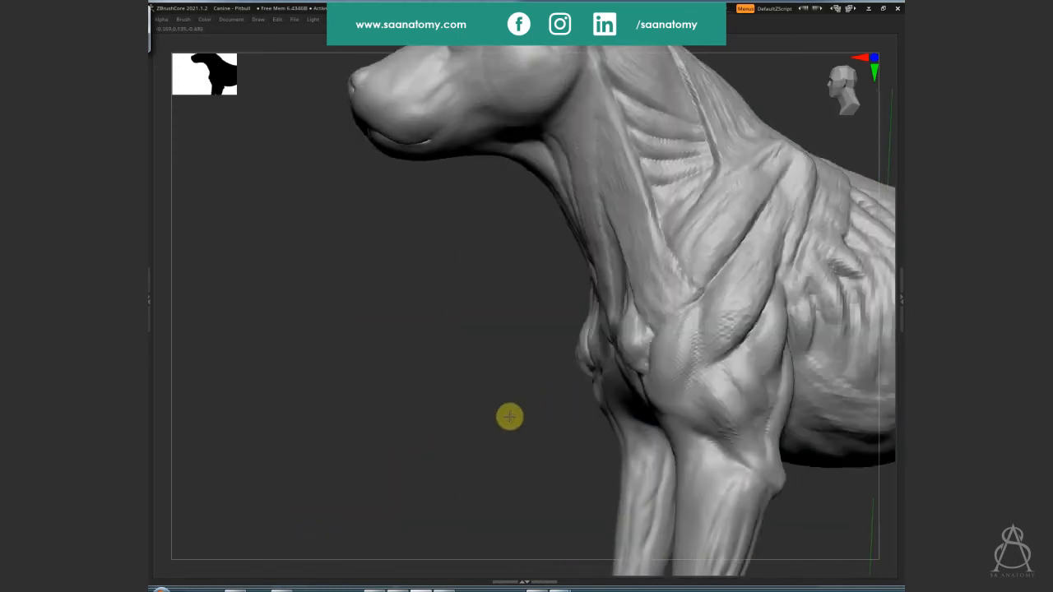
pyautogui.moveTo(526, 469); pyautogui.dragTo(435, 423)
pyautogui.keyDown('ctrl'); pyautogui.moveTo(435, 423); pyautogui.dragTo(504, 403, button='right'); pyautogui.keyUp('ctrl')
pyautogui.moveTo(504, 404); pyautogui.dragTo(551, 381)
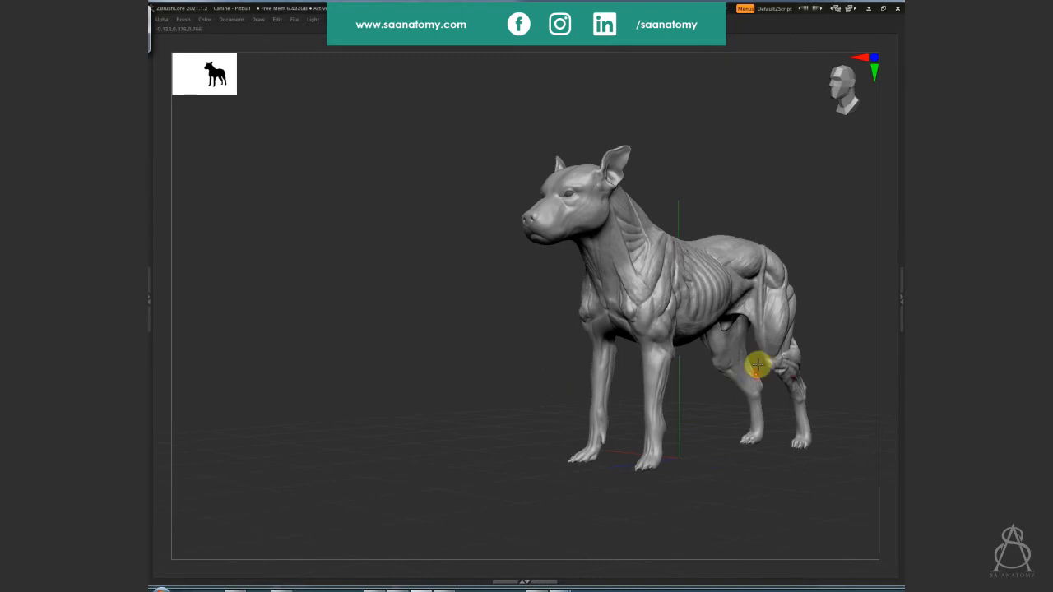
pyautogui.moveTo(811, 419); pyautogui.dragTo(775, 447)
pyautogui.keyDown('ctrl'); pyautogui.moveTo(775, 447); pyautogui.dragTo(614, 401, button='right'); pyautogui.keyUp('ctrl')
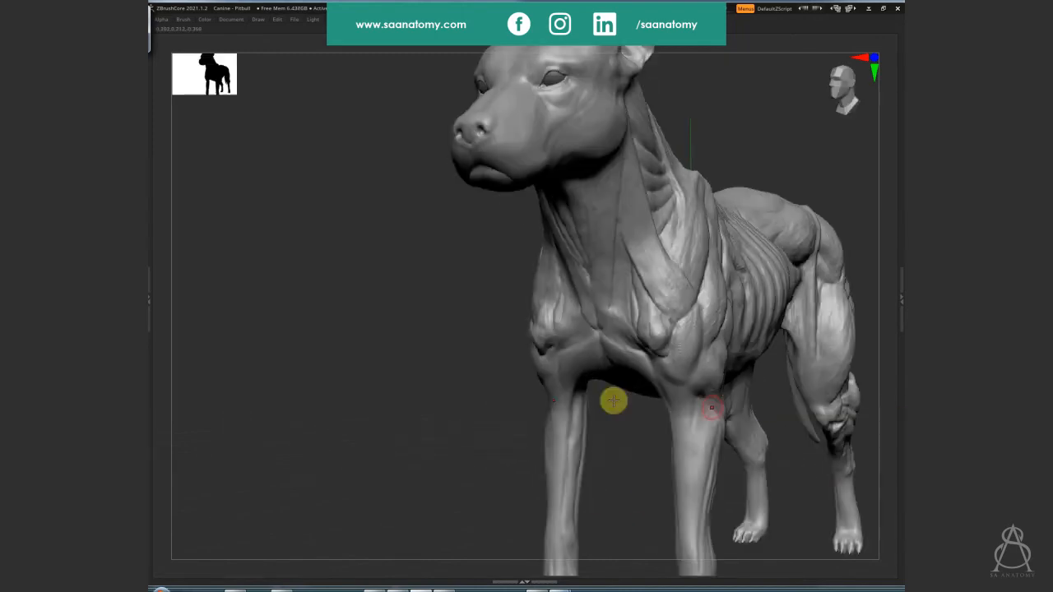
pyautogui.moveTo(507, 399)
pyautogui.mouseDown()
pyautogui.moveTo(799, 427)
pyautogui.moveTo(815, 468)
pyautogui.moveTo(764, 447)
pyautogui.moveTo(728, 456)
pyautogui.moveTo(768, 439)
pyautogui.moveTo(797, 458)
pyautogui.moveTo(776, 463)
pyautogui.moveTo(787, 484)
pyautogui.moveTo(870, 417)
pyautogui.moveTo(825, 401)
pyautogui.moveTo(613, 430)
pyautogui.moveTo(627, 355)
pyautogui.moveTo(593, 449)
pyautogui.moveTo(632, 376)
pyautogui.moveTo(620, 420)
pyautogui.mouseUp()
# Define the shoulder muscle below the shoulder point, cutting its lower edge across the upper foreleg and its inner border
pyautogui.moveTo(767, 450)
pyautogui.mouseDown()
pyautogui.moveTo(754, 436)
pyautogui.moveTo(842, 430)
pyautogui.moveTo(718, 411)
pyautogui.mouseUp()
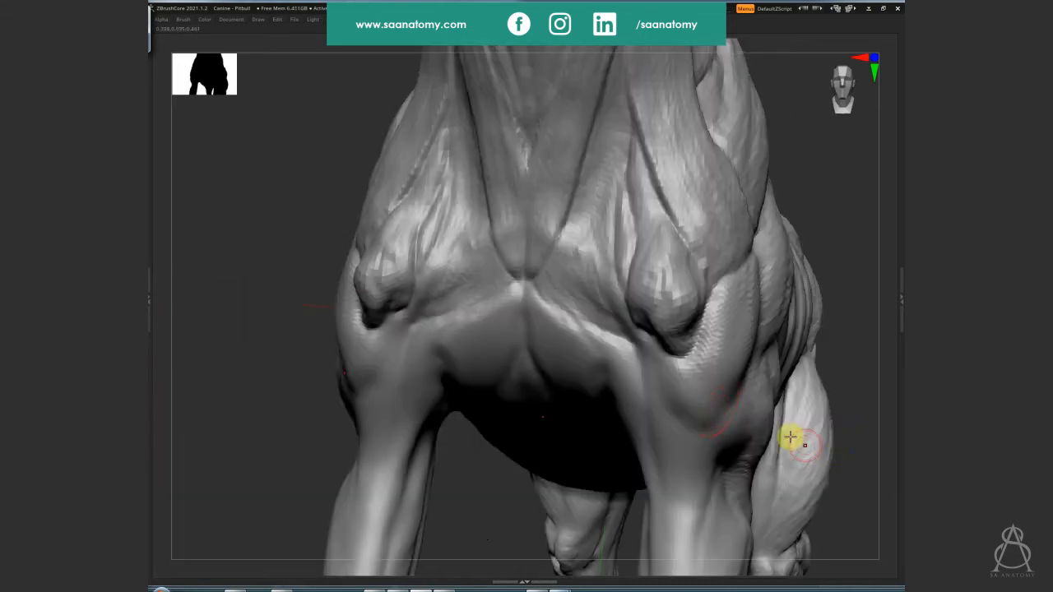
pyautogui.moveTo(843, 469); pyautogui.dragTo(722, 416)
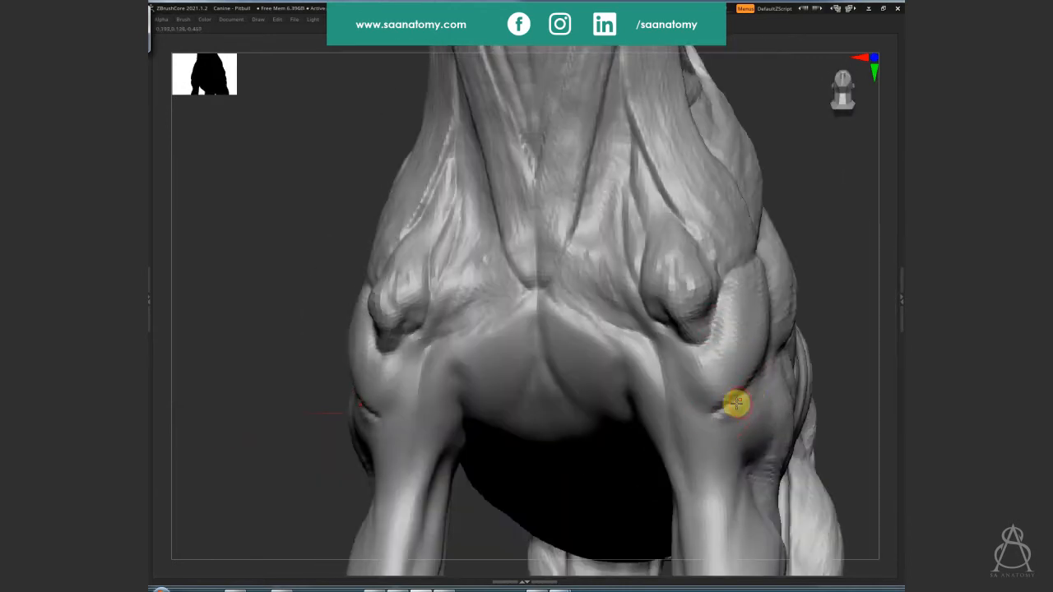
pyautogui.moveTo(736, 403)
pyautogui.mouseDown()
pyautogui.moveTo(745, 395)
pyautogui.moveTo(729, 414)
pyautogui.moveTo(752, 381)
pyautogui.mouseUp()
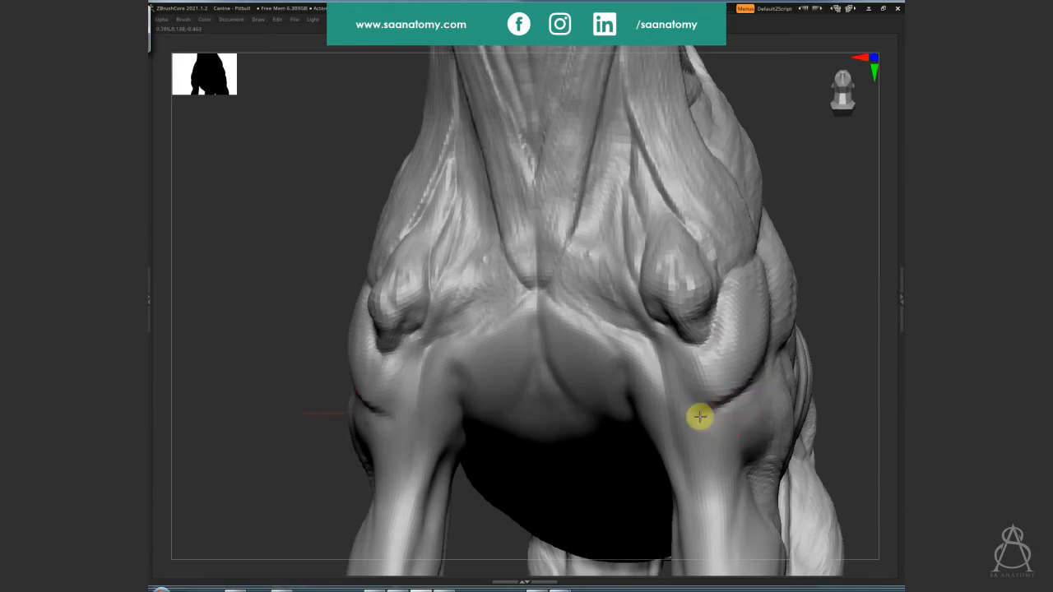
pyautogui.moveTo(699, 417)
pyautogui.mouseDown()
pyautogui.moveTo(724, 393)
pyautogui.moveTo(739, 395)
pyautogui.mouseUp()
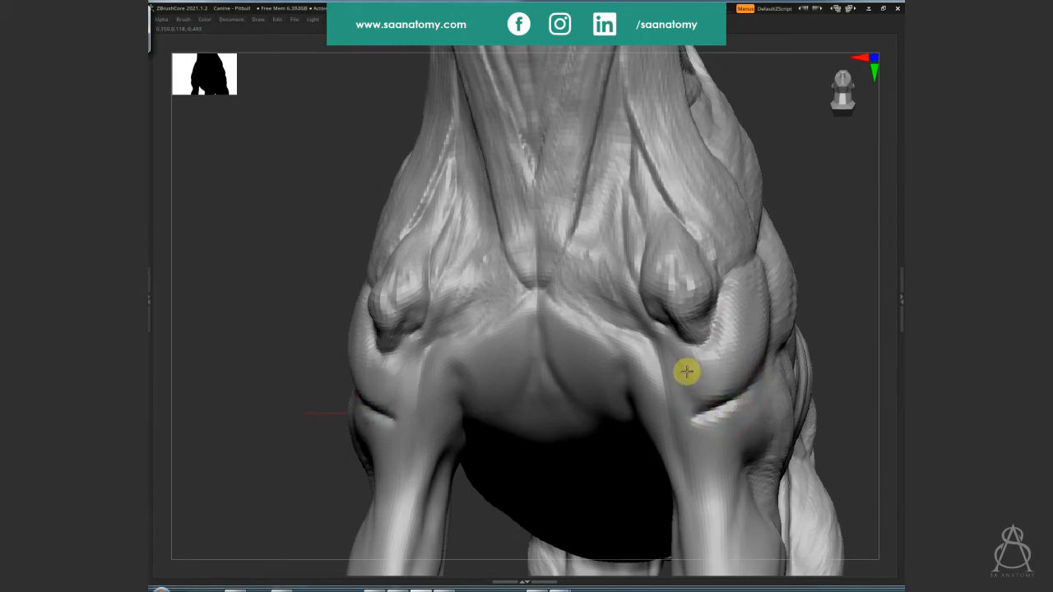
pyautogui.moveTo(741, 368); pyautogui.dragTo(700, 349, button='right')
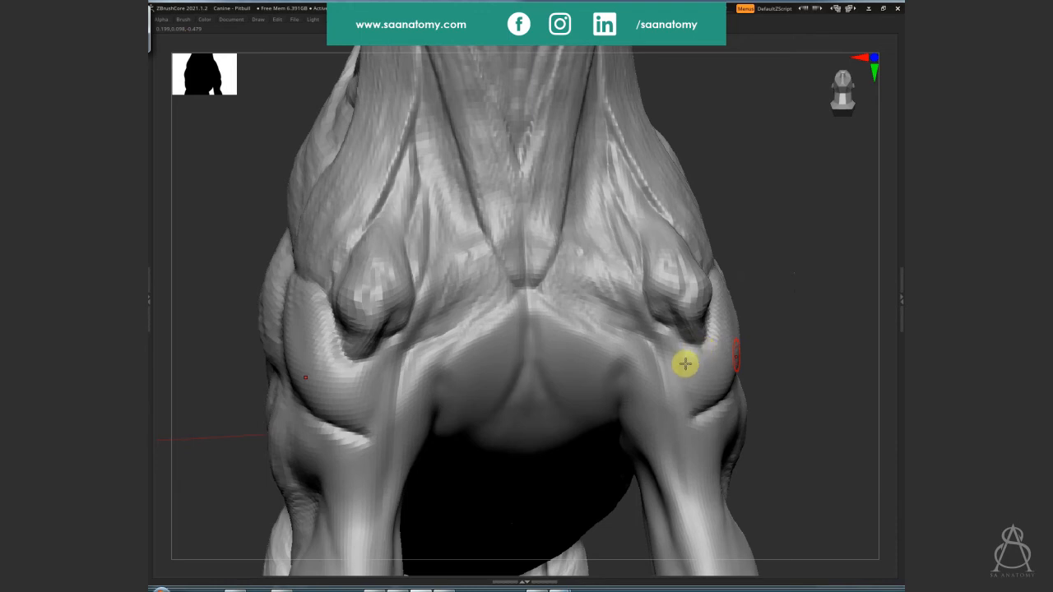
pyautogui.moveTo(683, 365)
pyautogui.mouseDown()
pyautogui.moveTo(682, 406)
pyautogui.moveTo(663, 351)
pyautogui.moveTo(655, 354)
pyautogui.moveTo(682, 395)
pyautogui.moveTo(677, 360)
pyautogui.mouseUp()
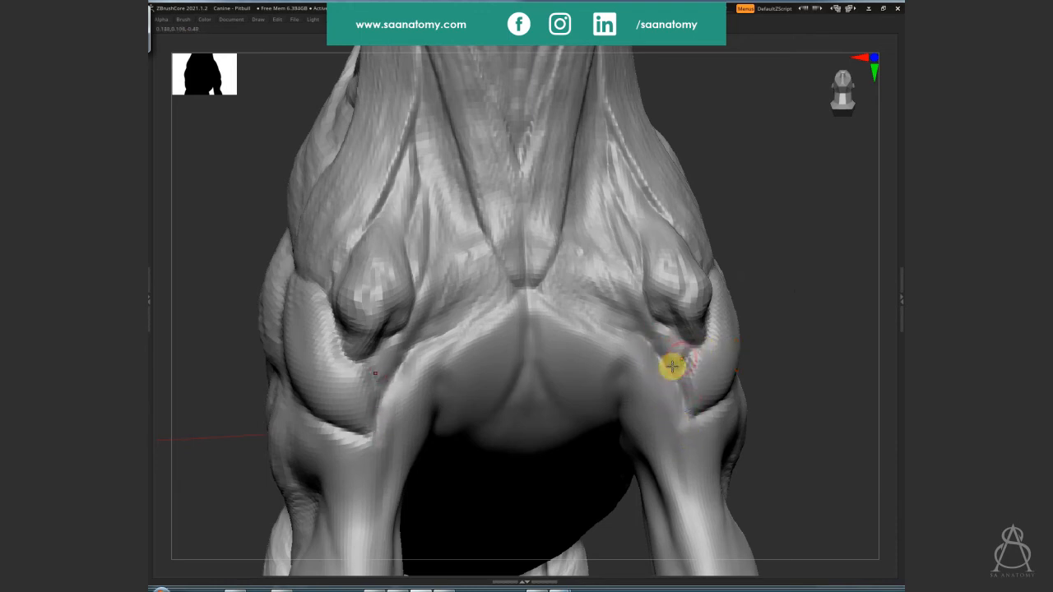
# Smooth and shape the muscle below the shoulder point, blending its inner border into the chest edge
pyautogui.moveTo(614, 326); pyautogui.dragTo(557, 294, button='right')
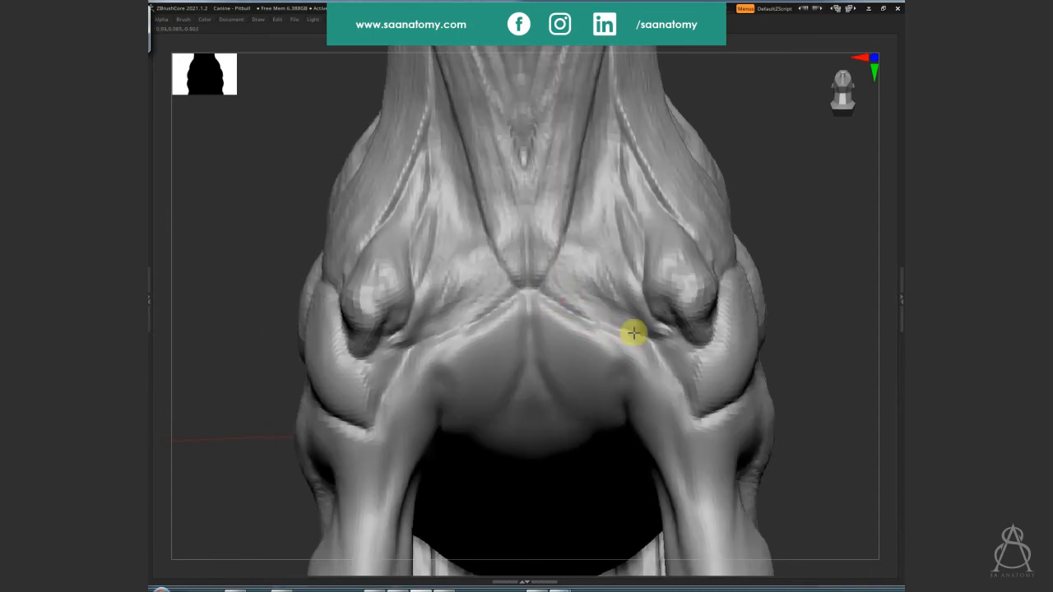
pyautogui.moveTo(633, 333)
pyautogui.mouseDown()
pyautogui.moveTo(565, 318)
pyautogui.moveTo(617, 356)
pyautogui.moveTo(590, 313)
pyautogui.moveTo(700, 370)
pyautogui.mouseUp()
pyautogui.moveTo(700, 369); pyautogui.dragTo(697, 389, button='right')
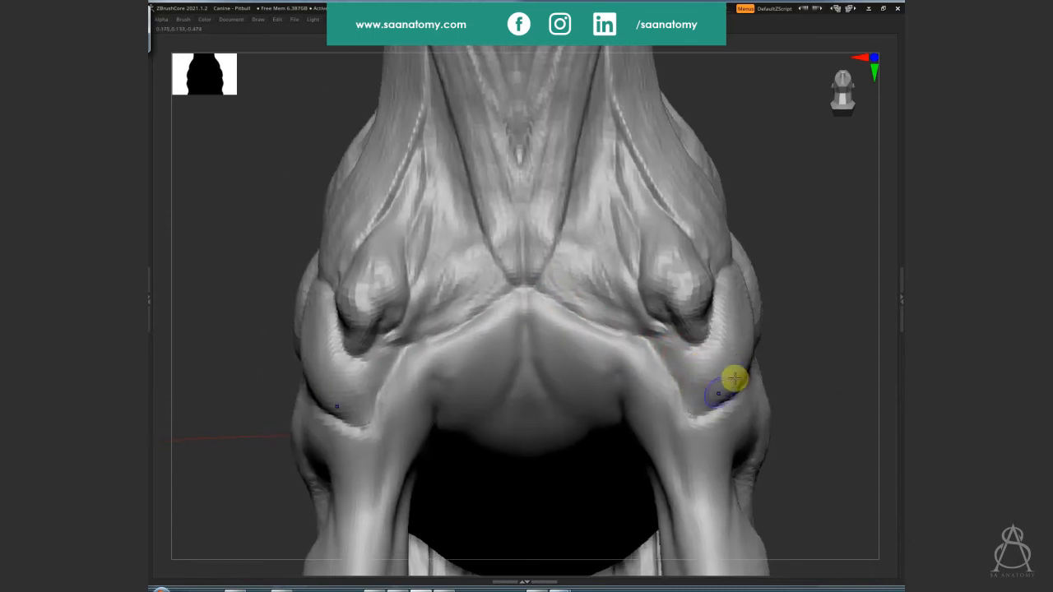
pyautogui.moveTo(820, 369); pyautogui.dragTo(741, 359, button='right')
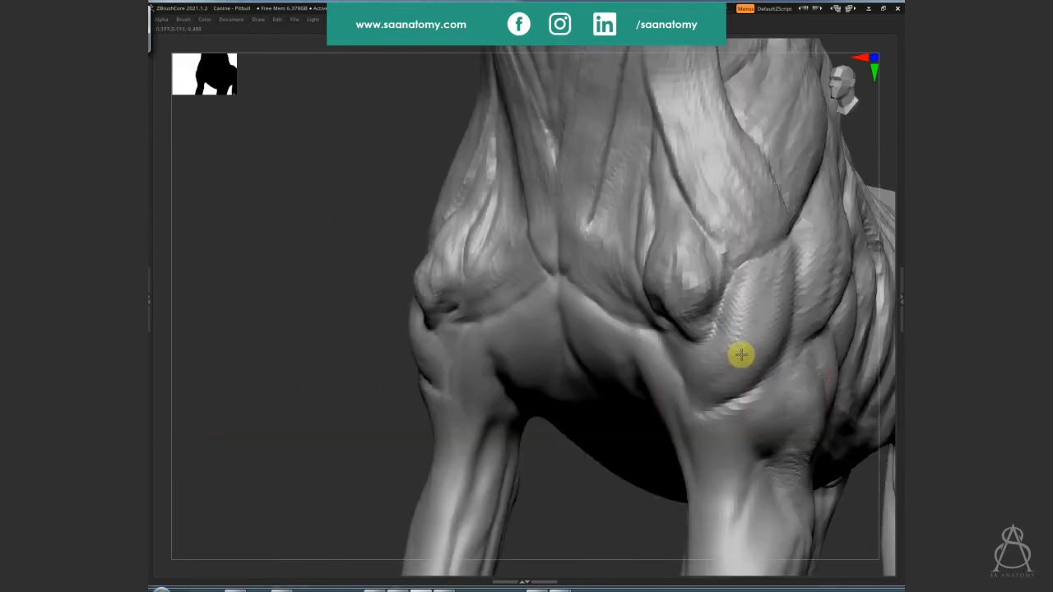
pyautogui.moveTo(774, 351); pyautogui.dragTo(779, 333)
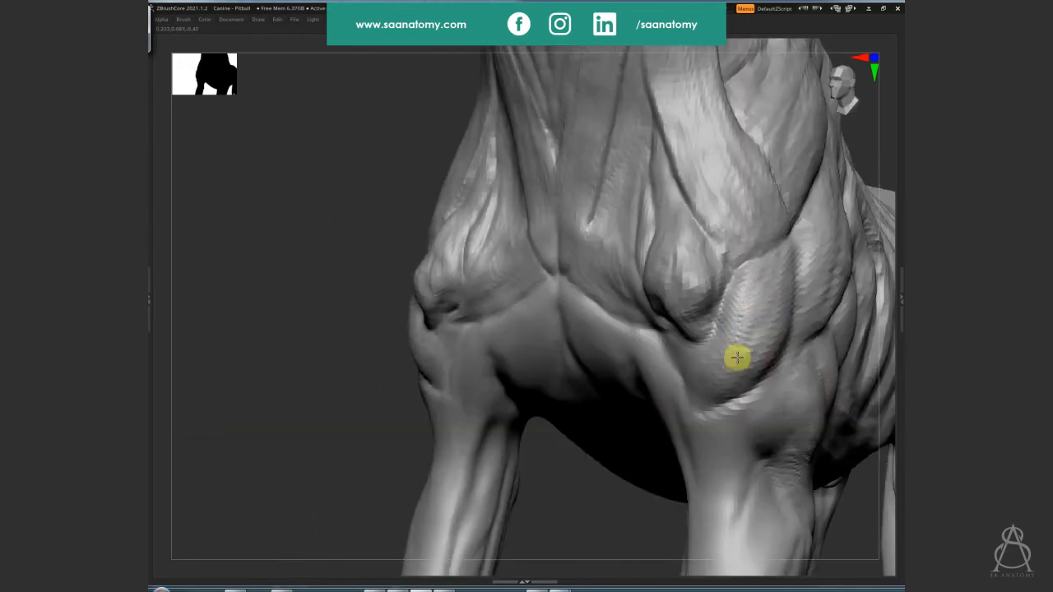
# Carve the lower edge of the upper foreleg muscle diagonally down to the elbow and sculpt fibre strands above it
pyautogui.moveTo(616, 421); pyautogui.dragTo(781, 480, button='right')
pyautogui.moveTo(744, 400)
pyautogui.mouseDown(button='right')
pyautogui.moveTo(785, 411)
pyautogui.moveTo(889, 376)
pyautogui.moveTo(765, 400)
pyautogui.moveTo(811, 423)
pyautogui.mouseUp(button='right')
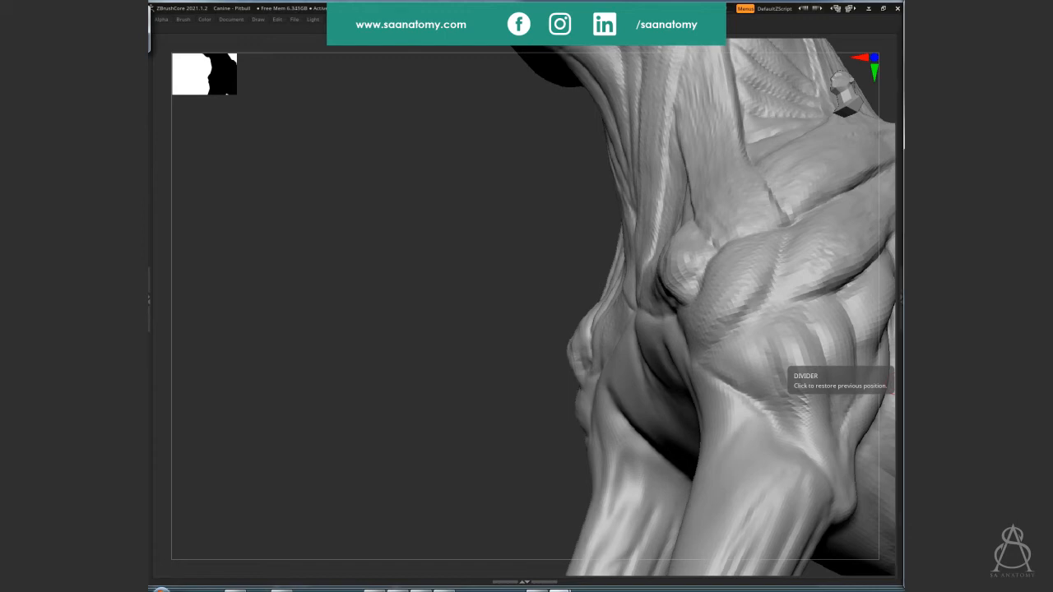
pyautogui.moveTo(736, 371); pyautogui.dragTo(701, 356, button='right')
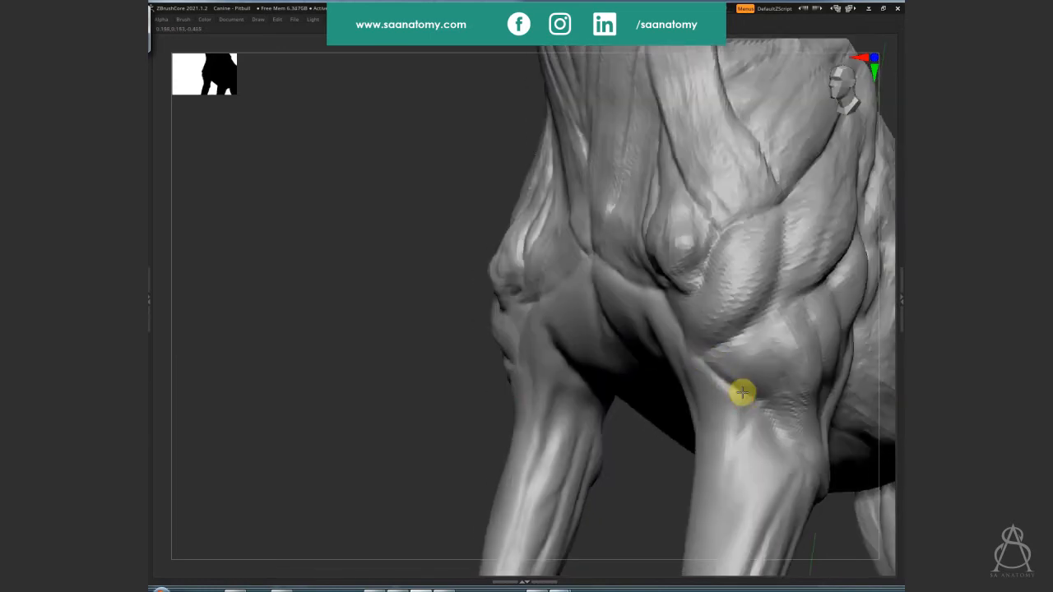
pyautogui.moveTo(779, 425); pyautogui.dragTo(769, 408, button='right')
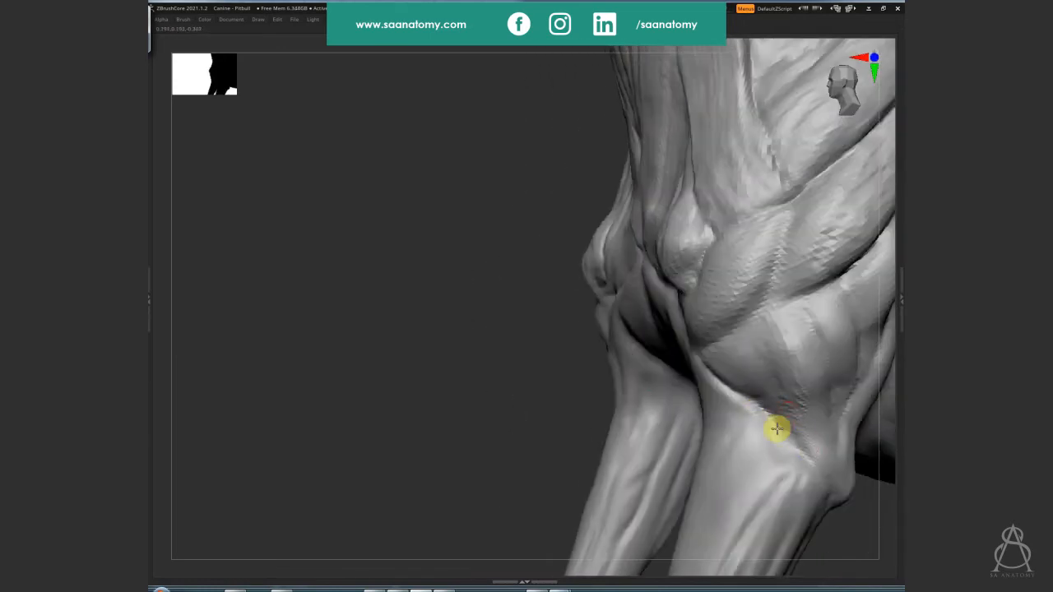
pyautogui.press('s')
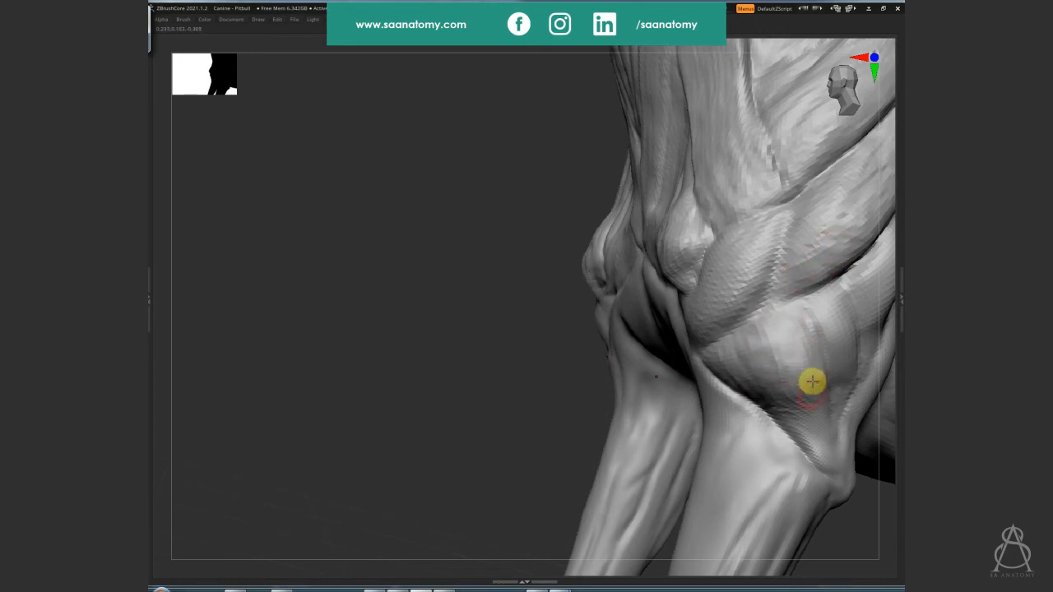
pyautogui.moveTo(809, 365); pyautogui.dragTo(734, 377, button='right')
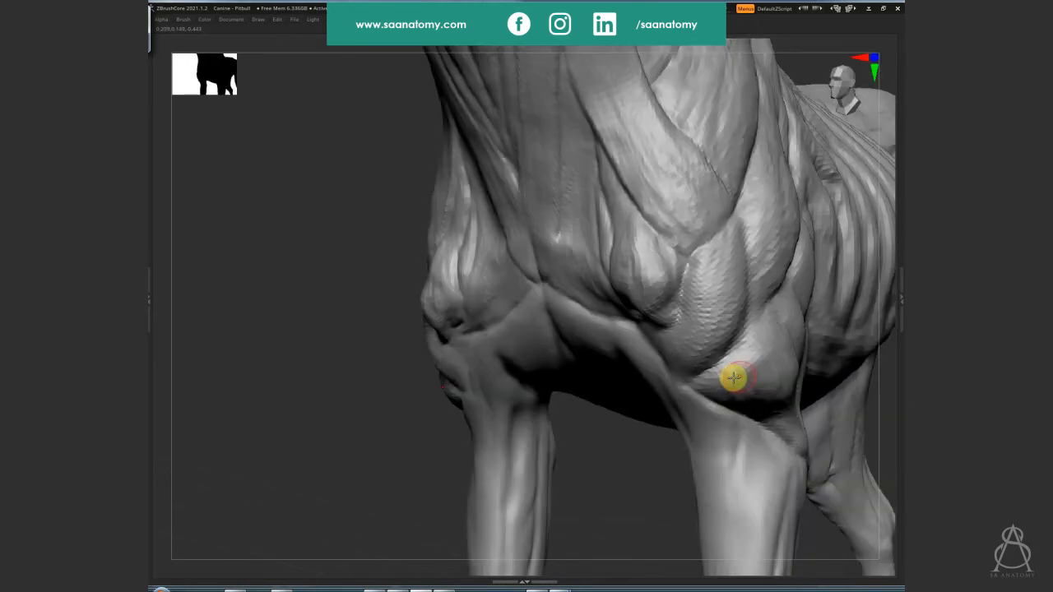
pyautogui.moveTo(799, 386); pyautogui.dragTo(756, 466, button='right')
# Deepen the groove beneath the diagonal shoulder muscle and divide the upper foreleg muscle below it into separate bands
pyautogui.moveTo(677, 320)
pyautogui.mouseDown(button='right')
pyautogui.moveTo(840, 305)
pyautogui.moveTo(698, 385)
pyautogui.moveTo(747, 423)
pyautogui.moveTo(723, 468)
pyautogui.moveTo(683, 327)
pyautogui.mouseUp(button='right')
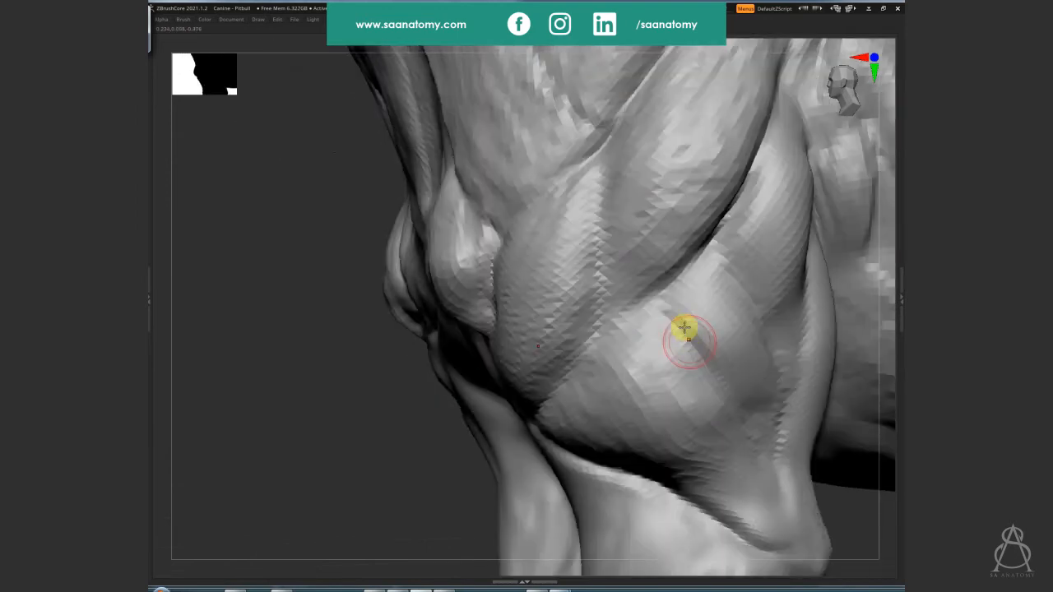
pyautogui.moveTo(636, 311)
pyautogui.mouseDown()
pyautogui.moveTo(682, 331)
pyautogui.moveTo(595, 332)
pyautogui.moveTo(671, 284)
pyautogui.mouseUp()
pyautogui.moveTo(602, 209)
pyautogui.mouseDown()
pyautogui.moveTo(604, 172)
pyautogui.moveTo(594, 330)
pyautogui.moveTo(683, 308)
pyautogui.moveTo(721, 247)
pyautogui.mouseUp()
pyautogui.moveTo(757, 209); pyautogui.dragTo(742, 238)
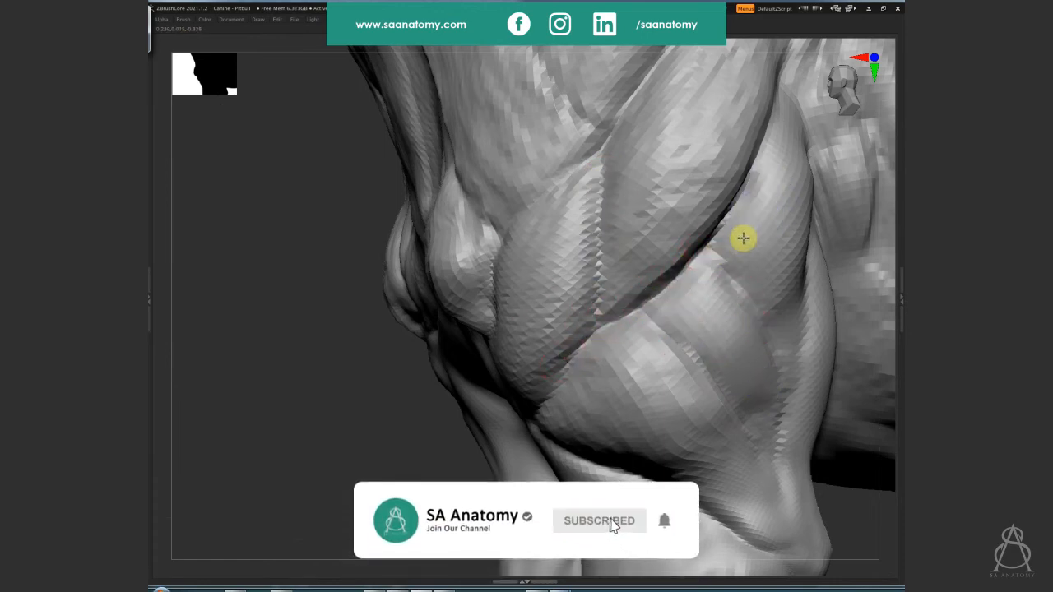
pyautogui.moveTo(795, 318); pyautogui.dragTo(801, 327, button='right')
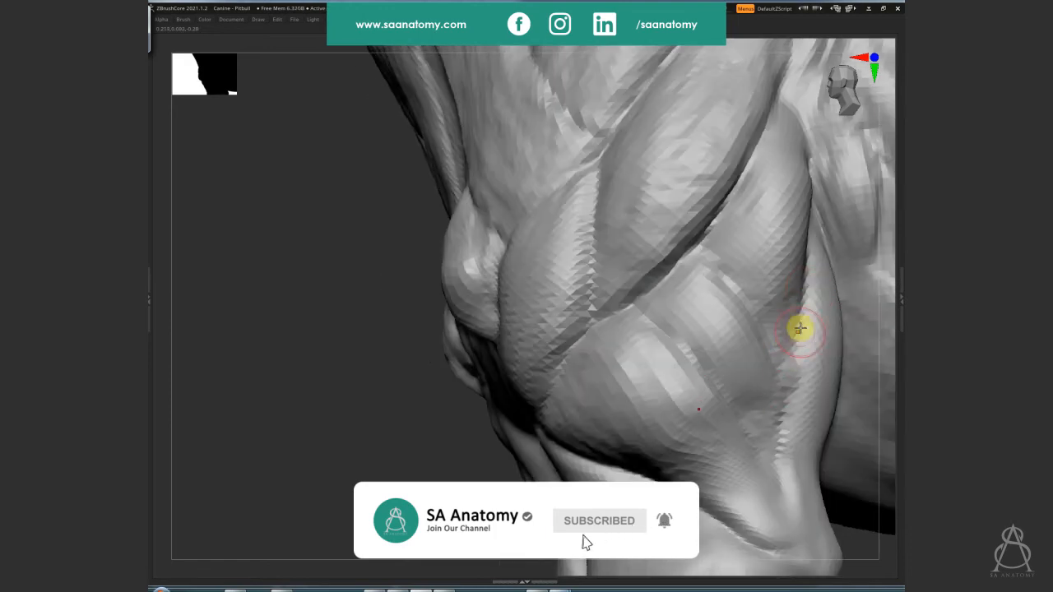
# Define the seam between the front and rear upper foreleg muscles where they converge above the elbow
pyautogui.keyDown('ctrl'); pyautogui.moveTo(771, 404); pyautogui.dragTo(466, 365, button='right'); pyautogui.keyUp('ctrl')
pyautogui.moveTo(838, 491); pyautogui.dragTo(773, 371)
pyautogui.moveTo(773, 371)
pyautogui.keyDown('alt'); pyautogui.mouseDown(button='right')
pyautogui.moveTo(779, 392)
pyautogui.moveTo(769, 389)
pyautogui.mouseUp(button='right'); pyautogui.keyUp('alt')
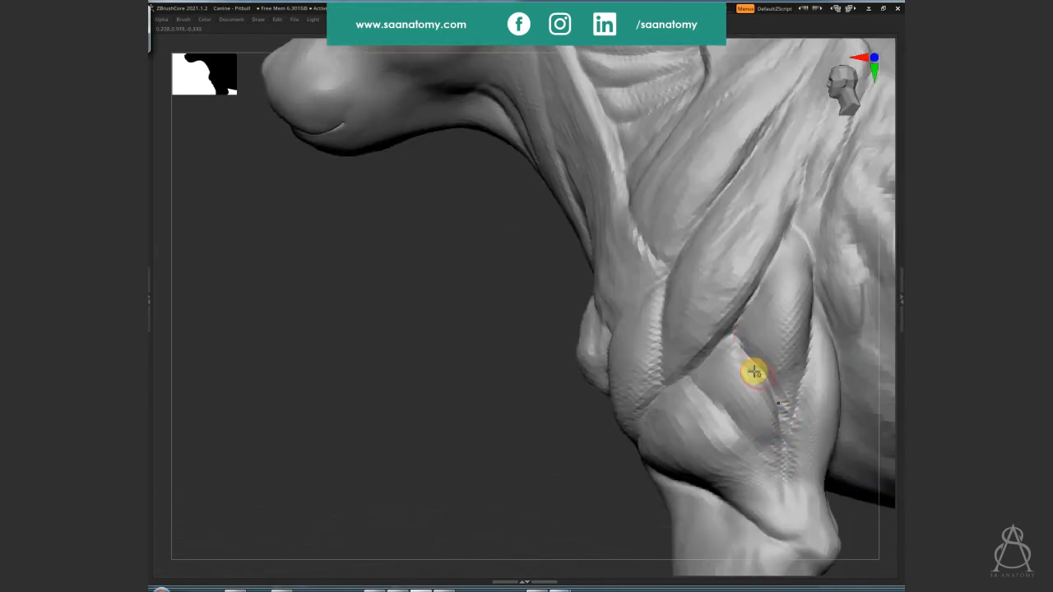
pyautogui.moveTo(786, 448)
pyautogui.mouseDown()
pyautogui.moveTo(789, 406)
pyautogui.moveTo(779, 494)
pyautogui.moveTo(774, 475)
pyautogui.moveTo(759, 489)
pyautogui.moveTo(802, 527)
pyautogui.mouseUp()
pyautogui.moveTo(682, 435); pyautogui.dragTo(724, 449)
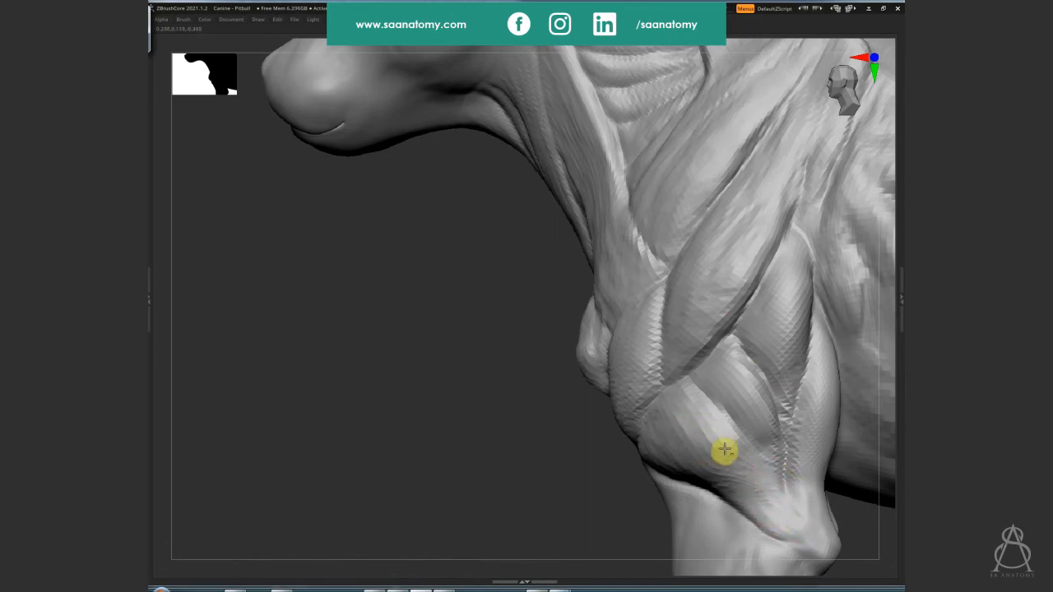
# Refine the rounded front of the upper foreleg muscle and its transition into the foreleg and elbow
pyautogui.keyDown('ctrl'); pyautogui.moveTo(583, 403); pyautogui.dragTo(582, 456, button='right'); pyautogui.keyUp('ctrl')
pyautogui.moveTo(820, 505); pyautogui.dragTo(626, 341)
pyautogui.keyDown('ctrl'); pyautogui.moveTo(632, 338); pyautogui.dragTo(635, 376, button='right'); pyautogui.keyUp('ctrl')
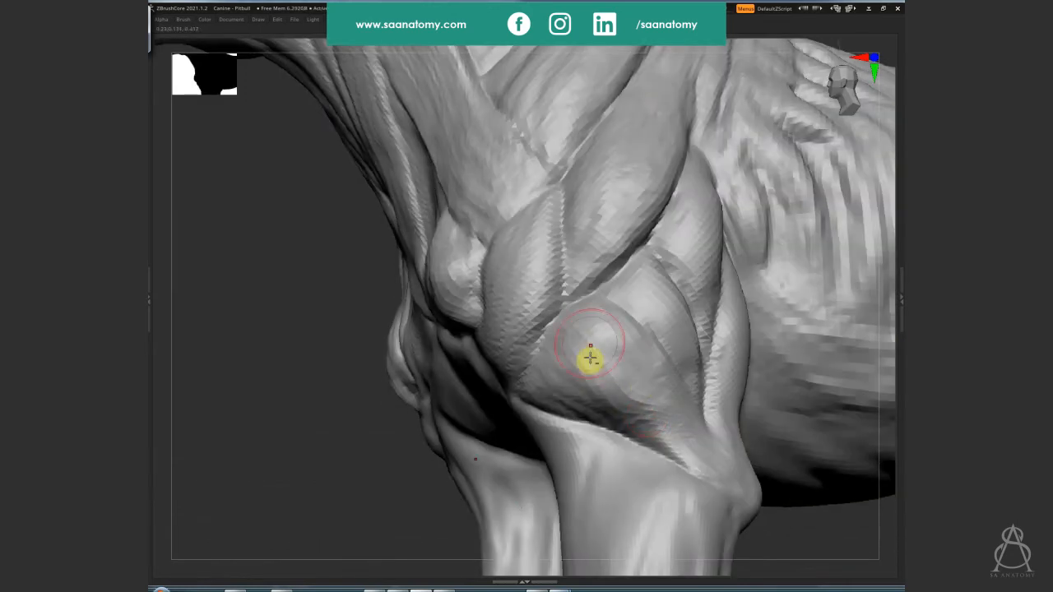
pyautogui.moveTo(575, 330); pyautogui.dragTo(514, 320, button='right')
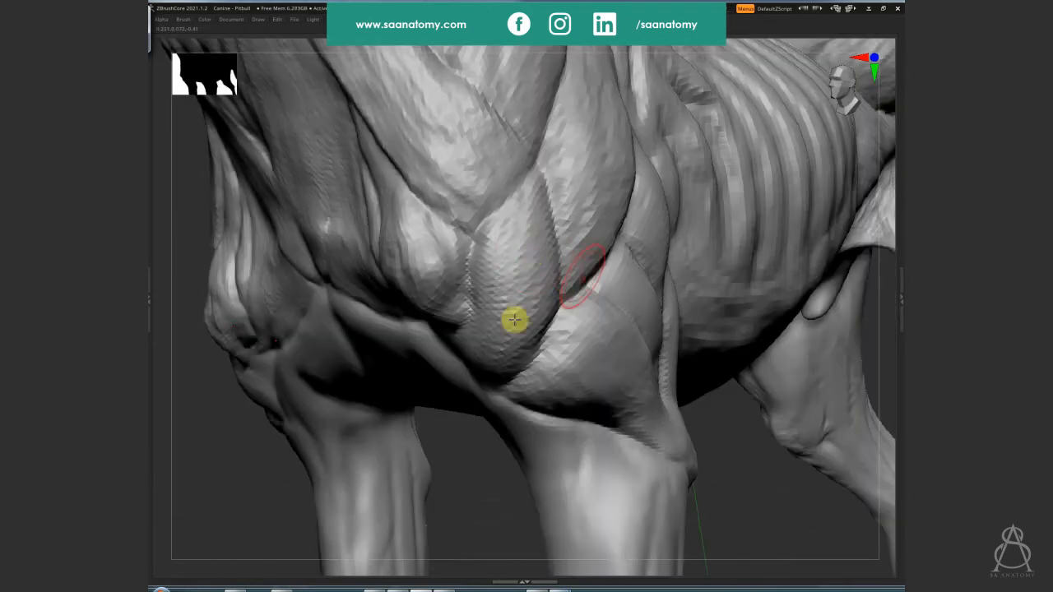
# Sculpt lengthwise fibre strands into the long muscle running down the side of the neck to the shoulder
pyautogui.moveTo(771, 527); pyautogui.dragTo(786, 431, button='right')
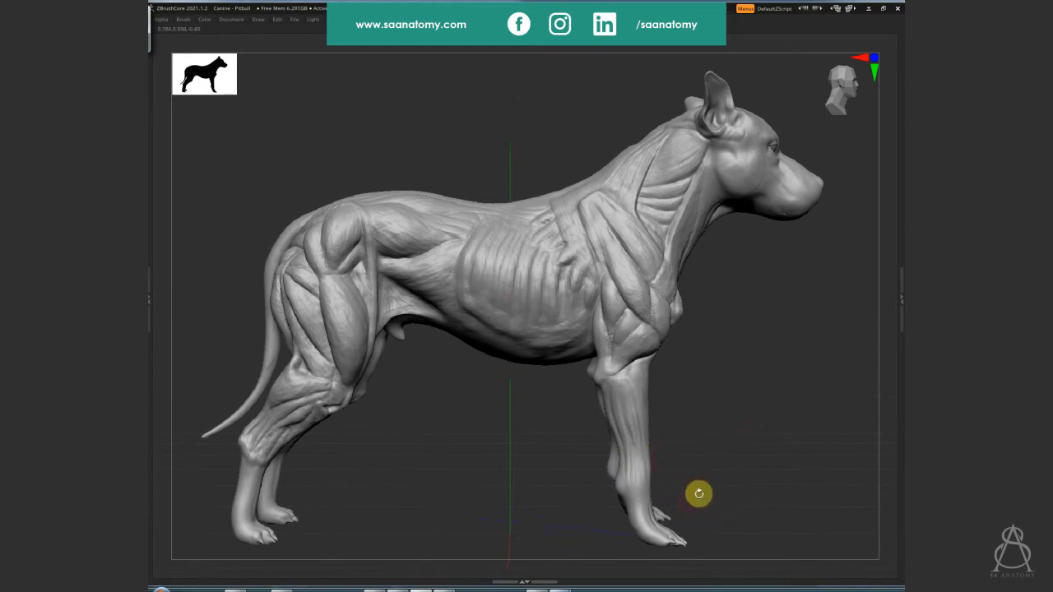
pyautogui.moveTo(759, 346)
pyautogui.mouseDown(button='right')
pyautogui.moveTo(761, 453)
pyautogui.moveTo(752, 436)
pyautogui.moveTo(745, 478)
pyautogui.moveTo(792, 477)
pyautogui.moveTo(742, 460)
pyautogui.moveTo(754, 452)
pyautogui.moveTo(722, 455)
pyautogui.moveTo(759, 400)
pyautogui.moveTo(771, 284)
pyautogui.moveTo(728, 292)
pyautogui.mouseUp(button='right')
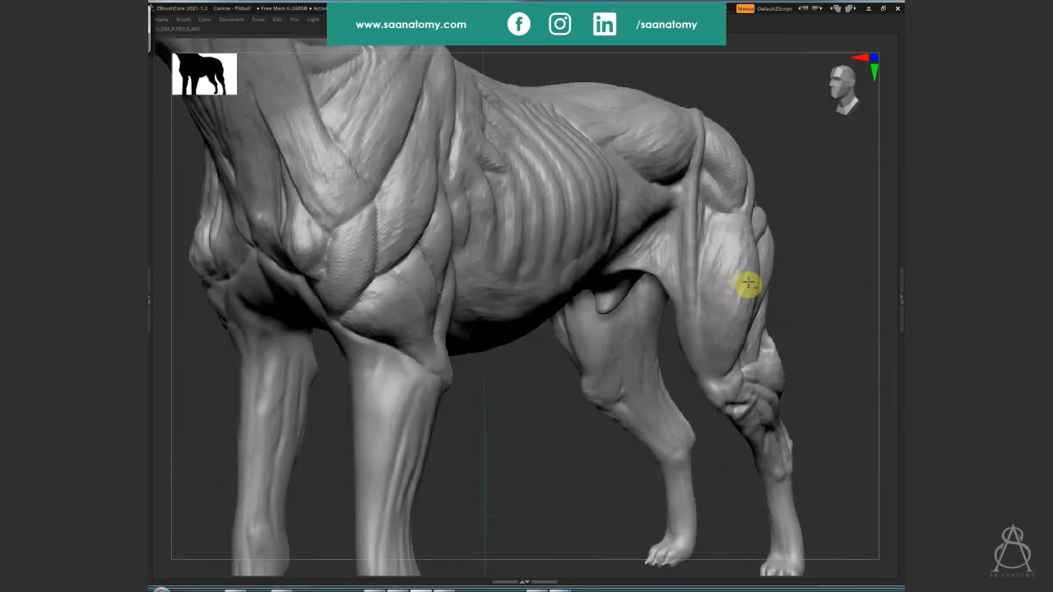
pyautogui.moveTo(729, 447); pyautogui.dragTo(506, 184, button='right')
pyautogui.press('f')
pyautogui.moveTo(589, 336); pyautogui.dragTo(494, 329, button='right')
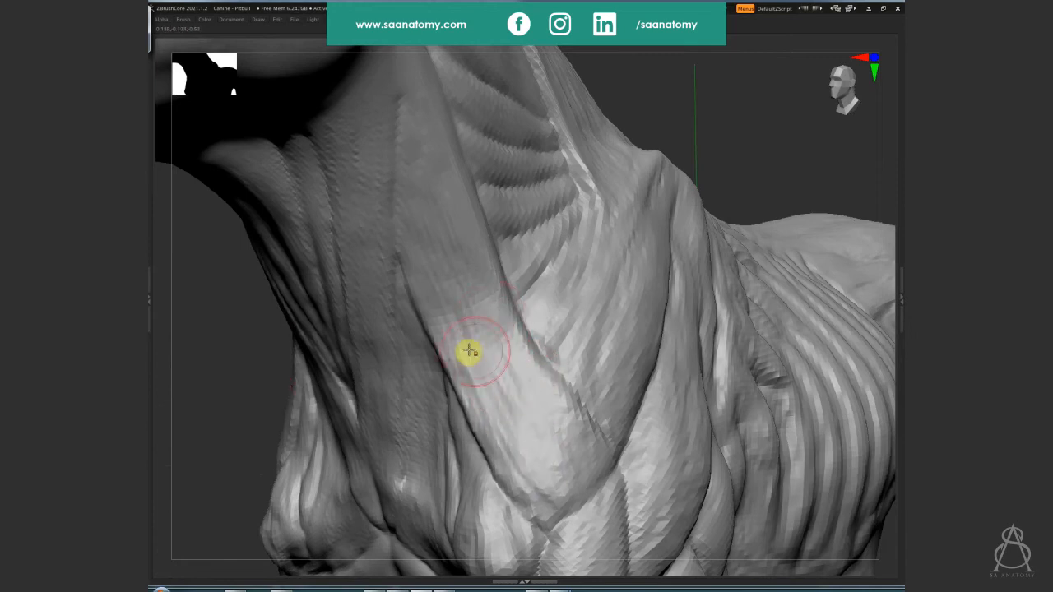
pyautogui.moveTo(554, 423); pyautogui.dragTo(517, 299, button='right')
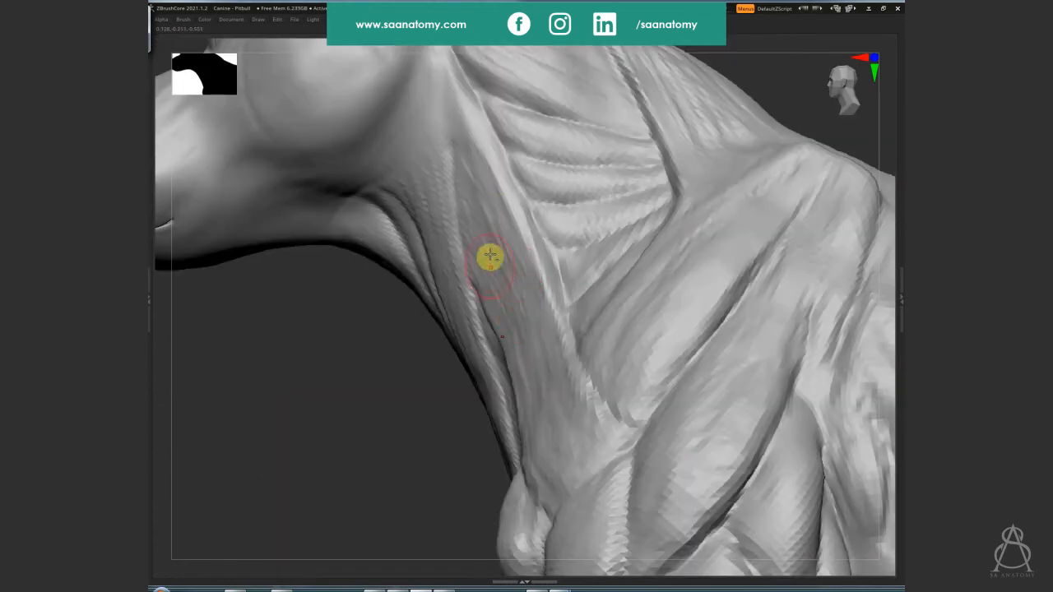
pyautogui.moveTo(489, 256); pyautogui.dragTo(520, 233, button='right')
pyautogui.moveTo(539, 274); pyautogui.dragTo(477, 141, button='right')
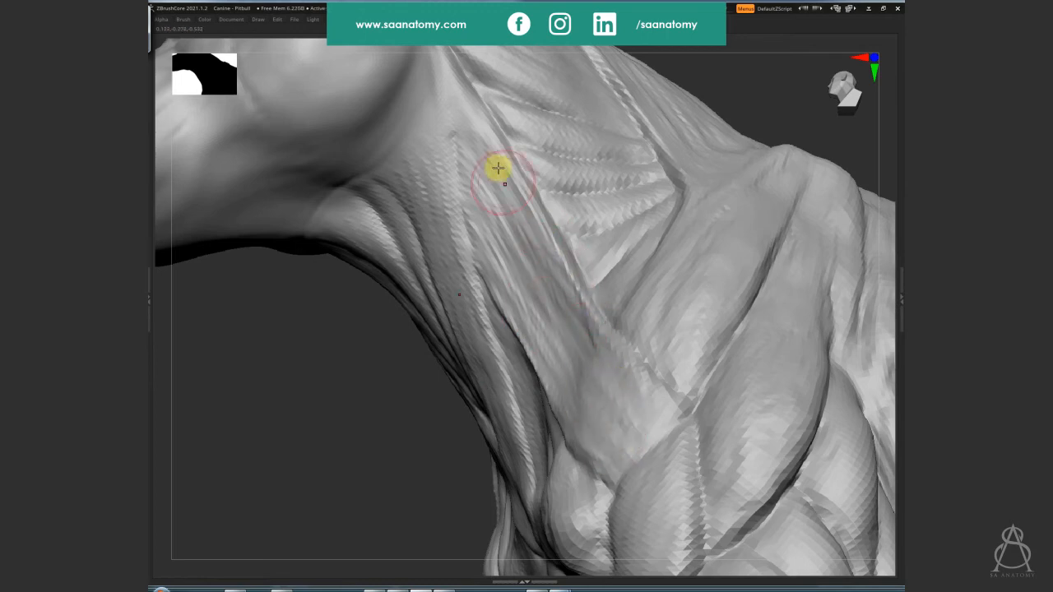
# Cut the groove along the inner edge of the side neck muscle above the shoulder point and refine its front strands
pyautogui.moveTo(598, 297)
pyautogui.mouseDown(button='right')
pyautogui.moveTo(573, 312)
pyautogui.moveTo(655, 287)
pyautogui.moveTo(795, 332)
pyautogui.moveTo(538, 318)
pyautogui.mouseUp(button='right')
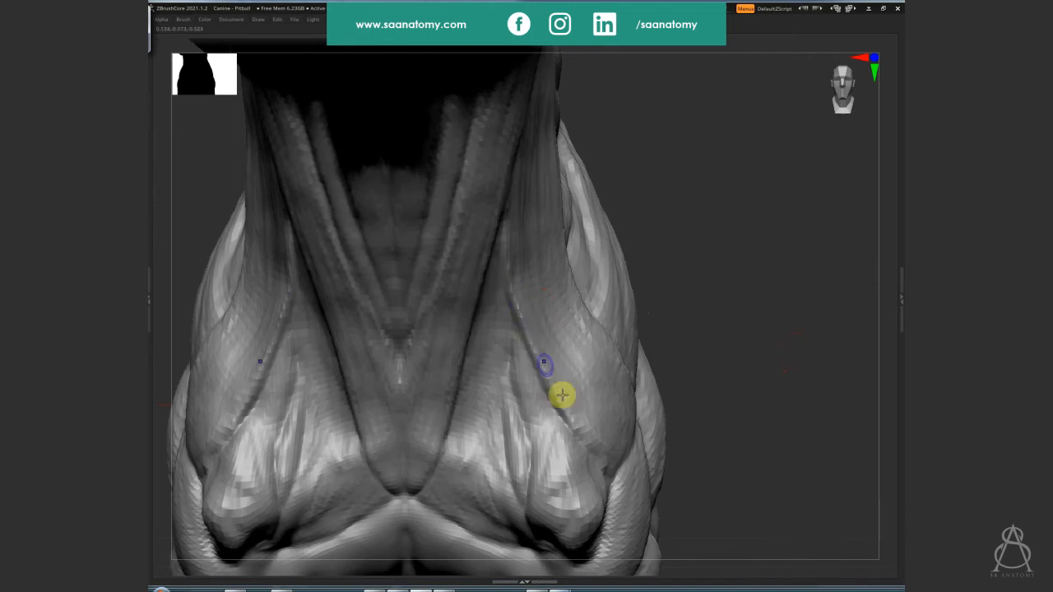
pyautogui.moveTo(552, 398); pyautogui.dragTo(758, 369, button='right')
pyautogui.press('f')
pyautogui.moveTo(759, 368); pyautogui.dragTo(555, 316, button='right')
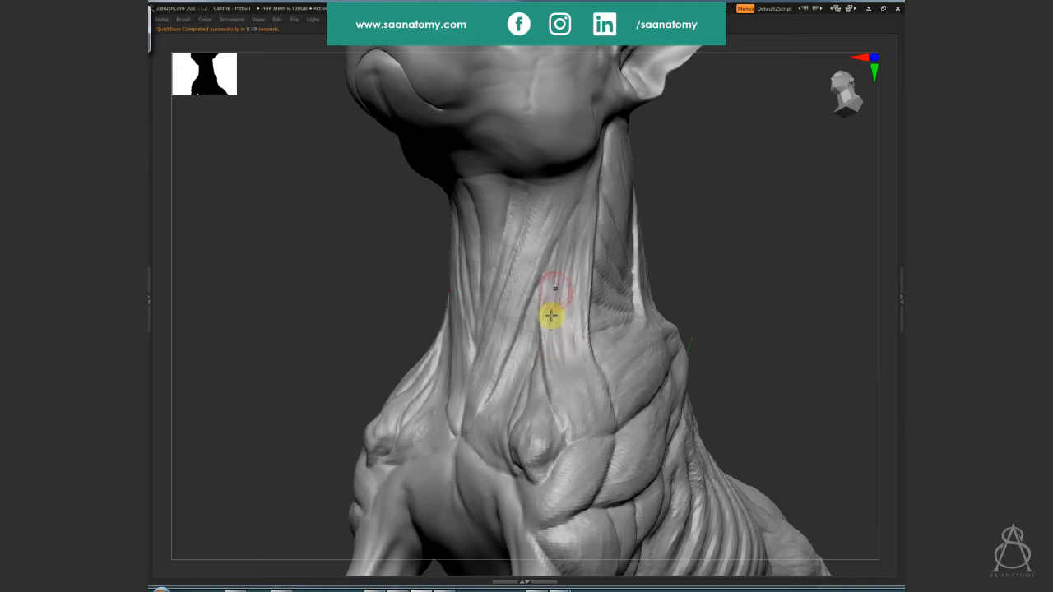
pyautogui.moveTo(751, 270); pyautogui.dragTo(515, 244, button='right')
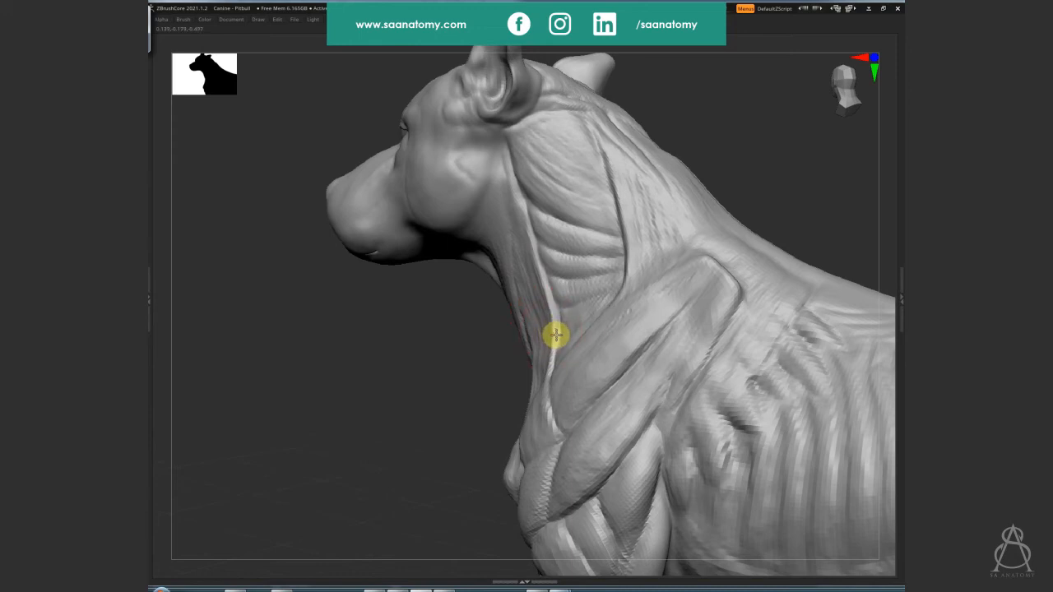
# Sculpt the long border and fibres of the upper neck muscle from behind the ear down to the shoulder blade
pyautogui.moveTo(558, 397); pyautogui.dragTo(756, 297, button='right')
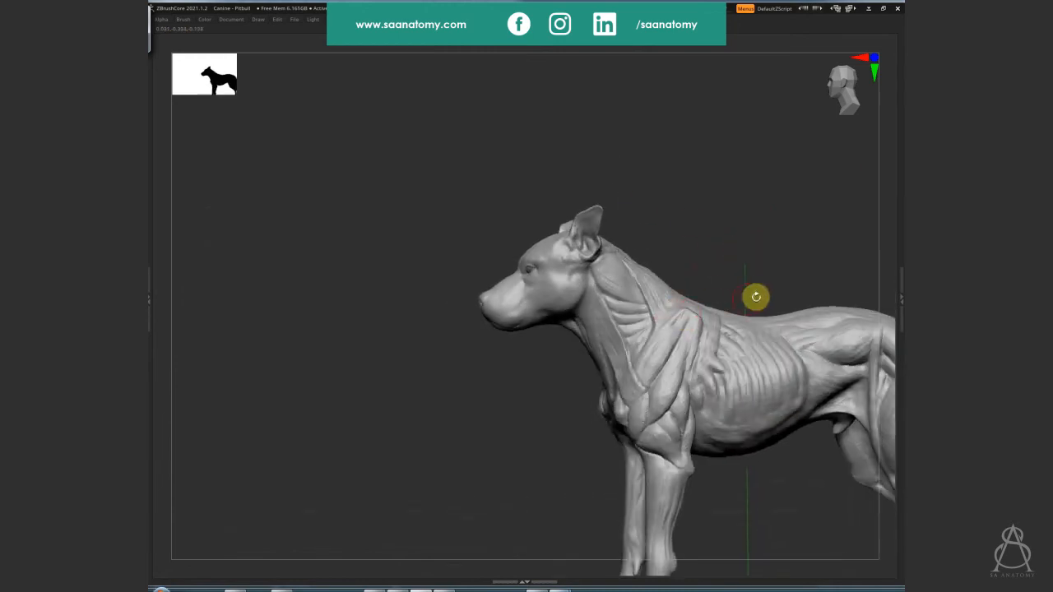
pyautogui.moveTo(662, 304); pyautogui.dragTo(647, 356, button='right')
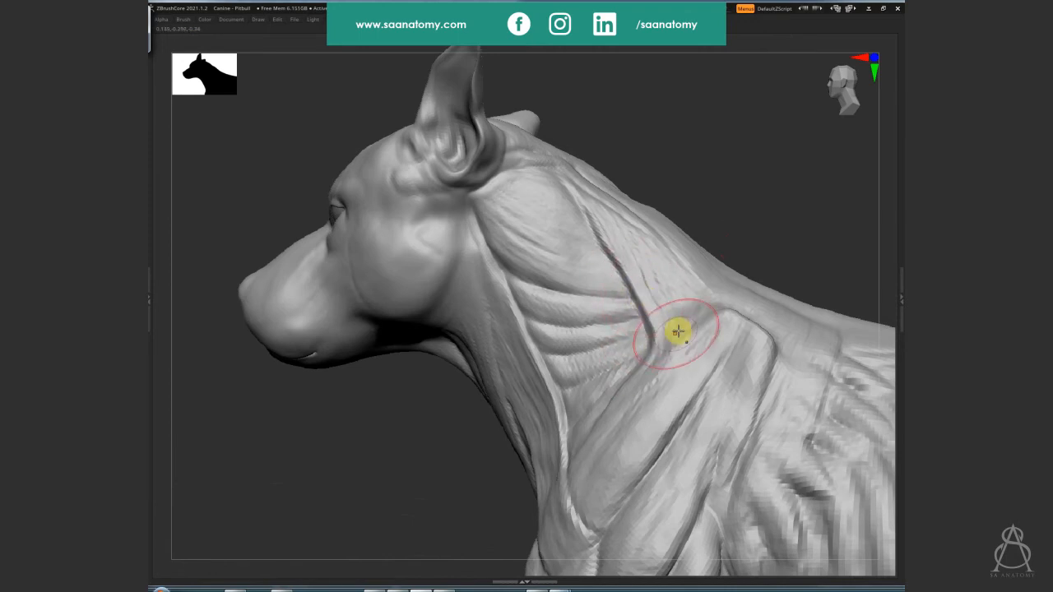
pyautogui.moveTo(677, 331); pyautogui.dragTo(696, 340, button='right')
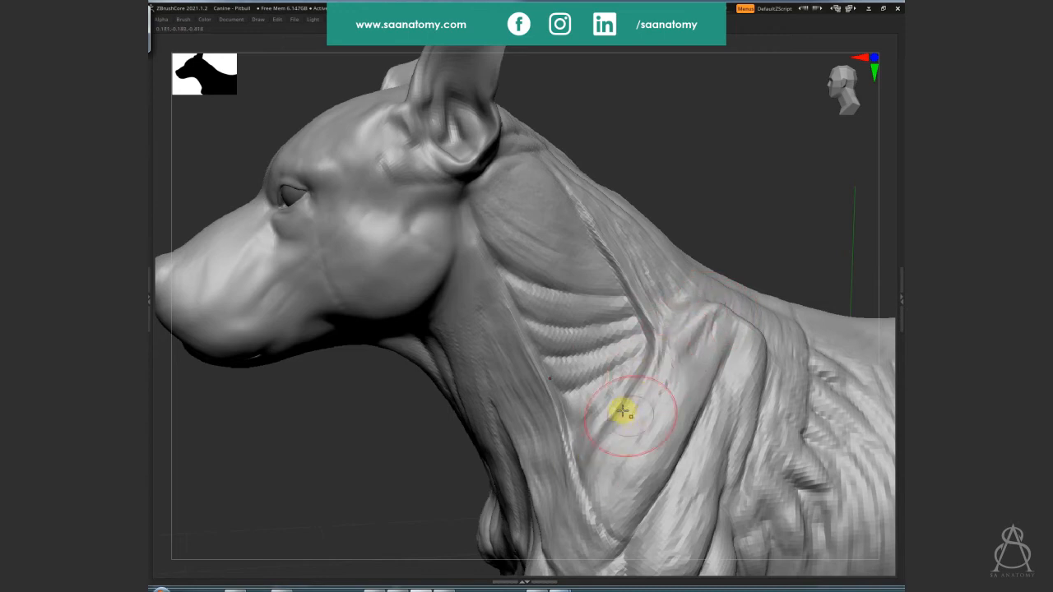
pyautogui.moveTo(645, 308)
pyautogui.mouseDown(button='right')
pyautogui.moveTo(719, 272)
pyautogui.moveTo(633, 252)
pyautogui.mouseUp(button='right')
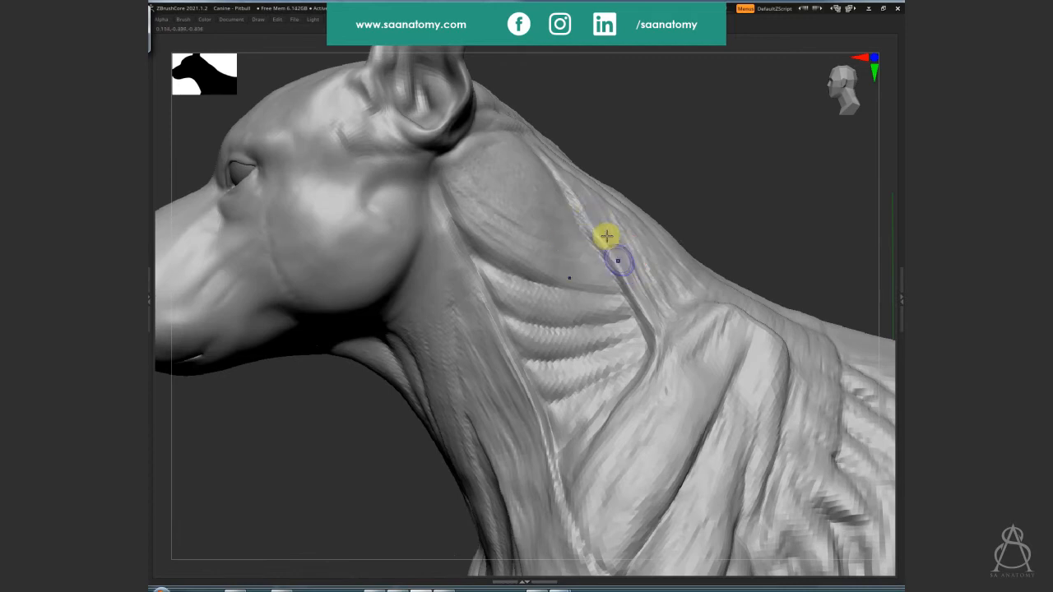
pyautogui.moveTo(663, 330)
pyautogui.mouseDown(button='right')
pyautogui.moveTo(669, 346)
pyautogui.moveTo(676, 323)
pyautogui.mouseUp(button='right')
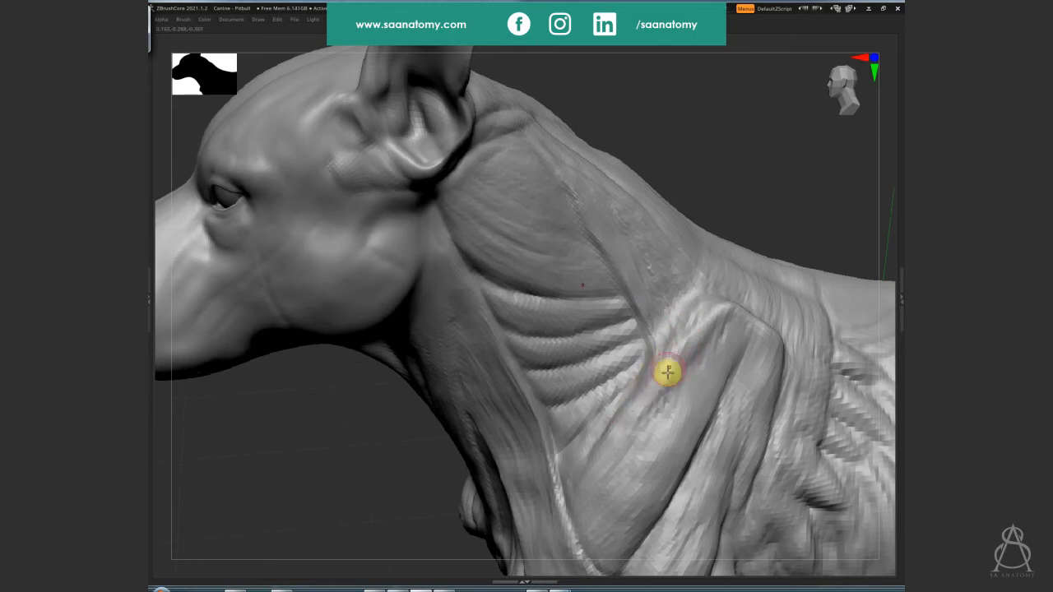
pyautogui.keyDown('ctrl'); pyautogui.moveTo(615, 325); pyautogui.dragTo(752, 454, button='right'); pyautogui.keyUp('ctrl')
# Save the project as Canine - Pitbull, overwriting the existing file
pyautogui.hotkey('ctrl', 's')
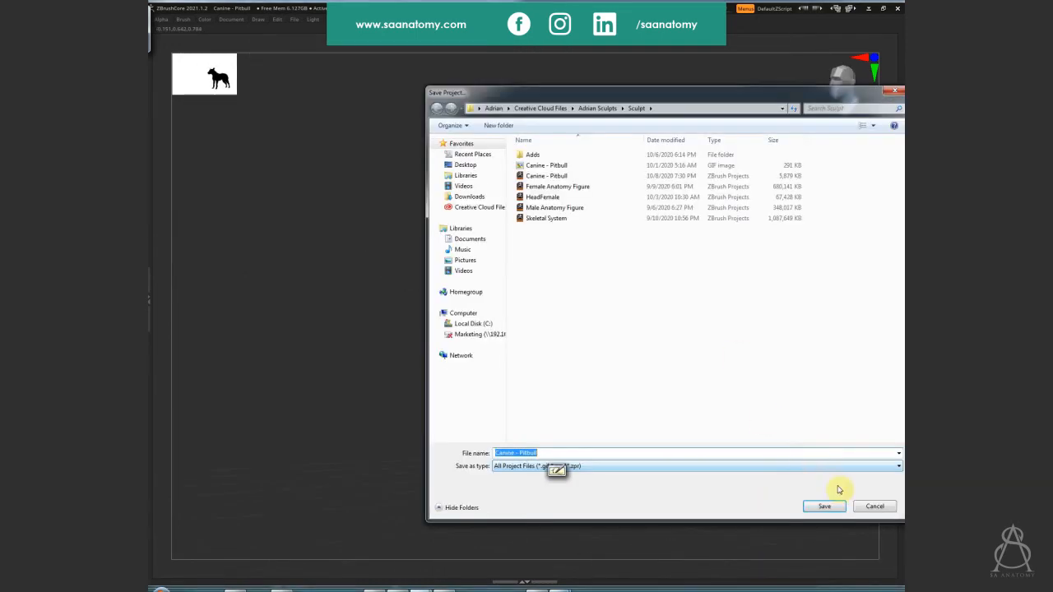
pyautogui.click(824, 506)
pyautogui.click(657, 299)
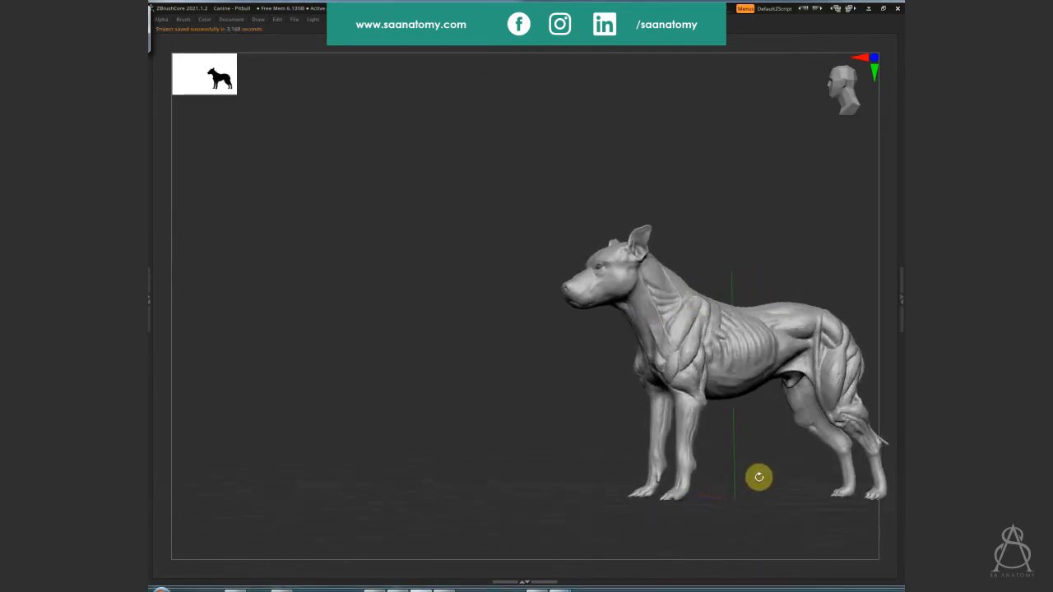
# Sculpt muscle fibres across the flank between the rib cage and the thigh
pyautogui.moveTo(751, 489); pyautogui.dragTo(769, 507, button='right')
pyautogui.moveTo(765, 469); pyautogui.dragTo(783, 396, button='right')
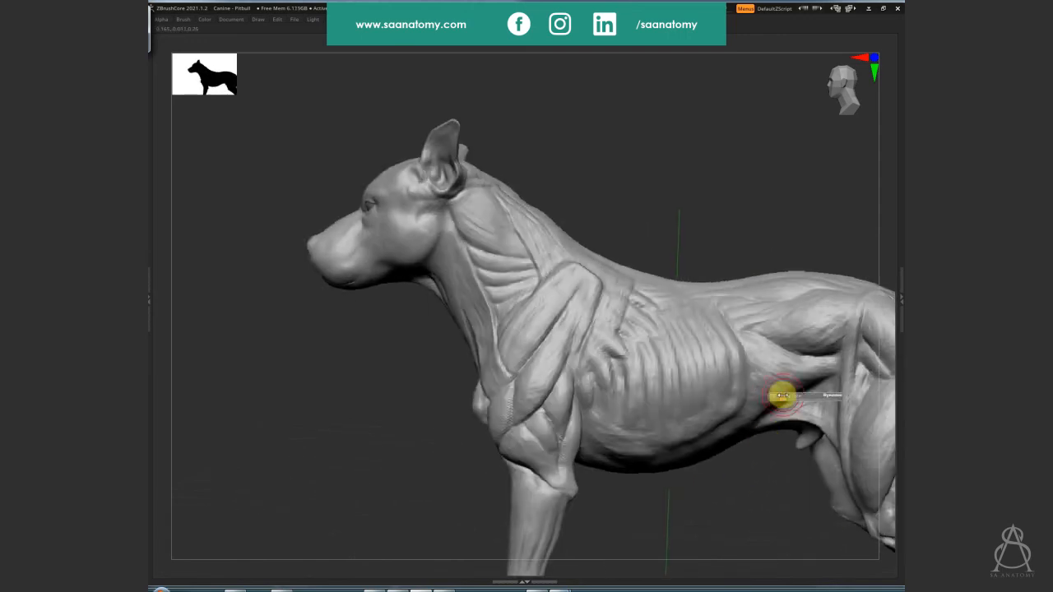
pyautogui.press('s')
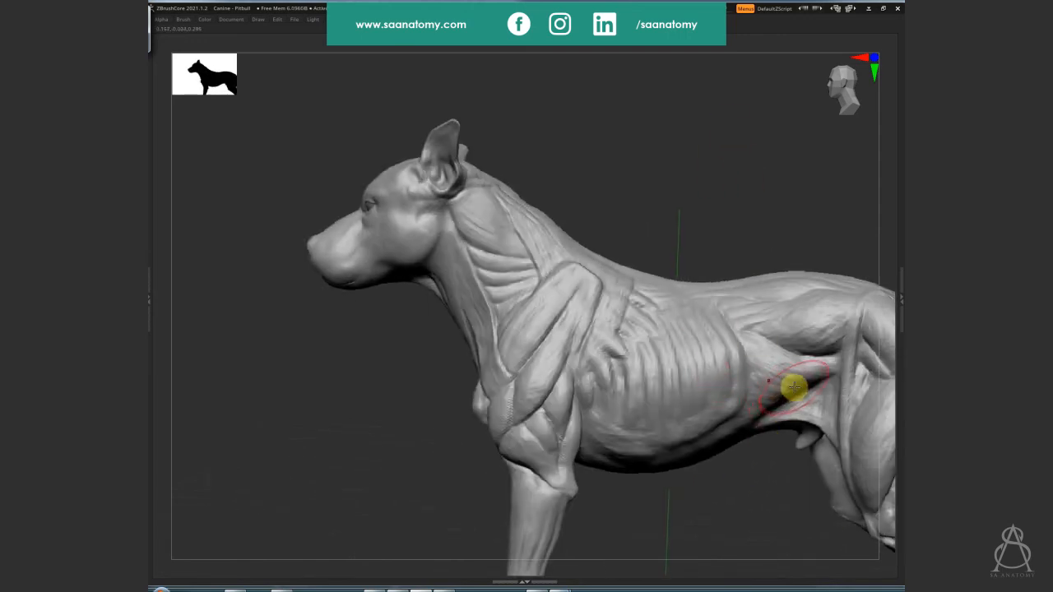
pyautogui.moveTo(821, 381)
pyautogui.mouseDown()
pyautogui.moveTo(766, 404)
pyautogui.moveTo(772, 411)
pyautogui.moveTo(799, 388)
pyautogui.moveTo(815, 400)
pyautogui.moveTo(816, 419)
pyautogui.mouseUp()
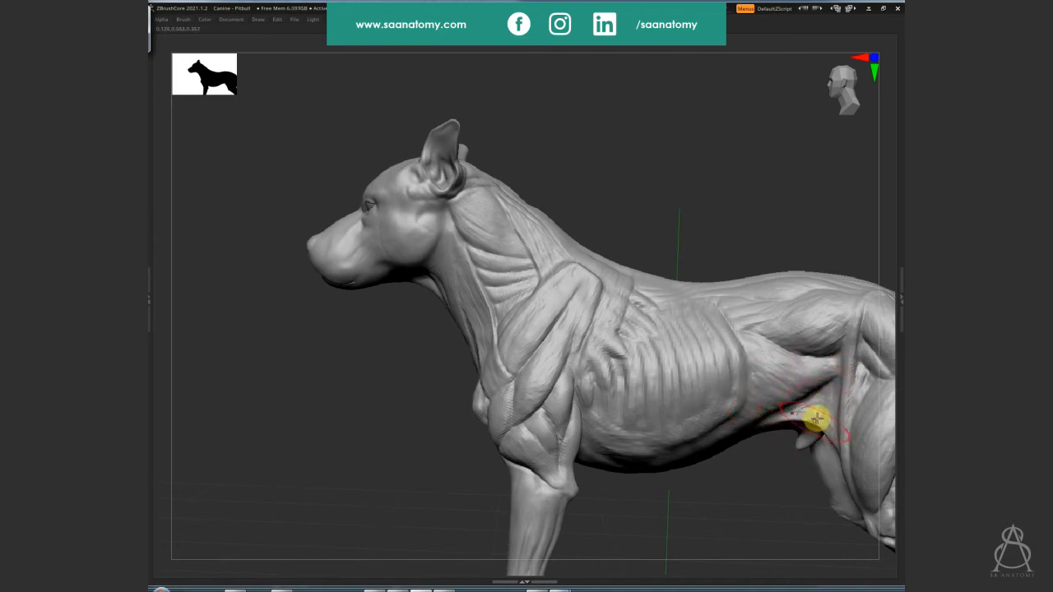
pyautogui.keyDown('alt'); pyautogui.moveTo(751, 493); pyautogui.dragTo(713, 449); pyautogui.keyUp('alt')
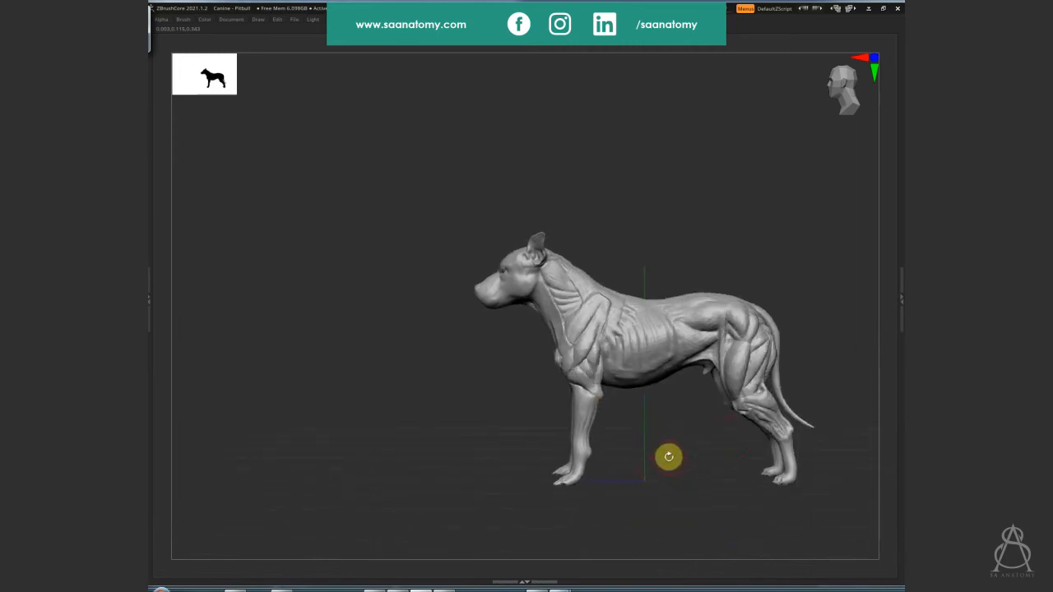
# Deepen the long groove between the loin muscle and the upper flank muscle in front of the hip
pyautogui.click(710, 436)
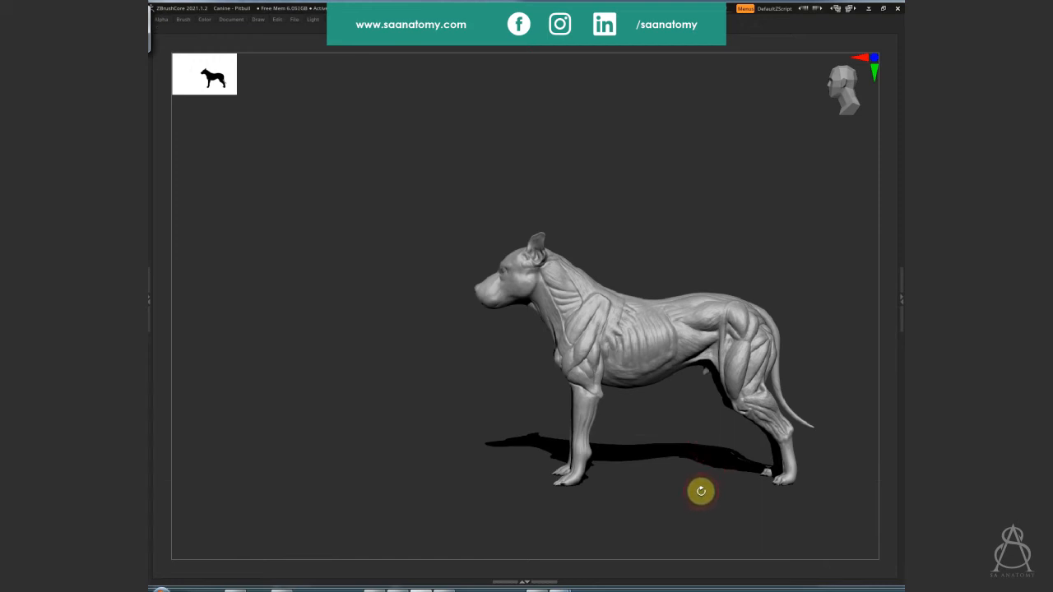
pyautogui.moveTo(701, 491); pyautogui.dragTo(697, 480)
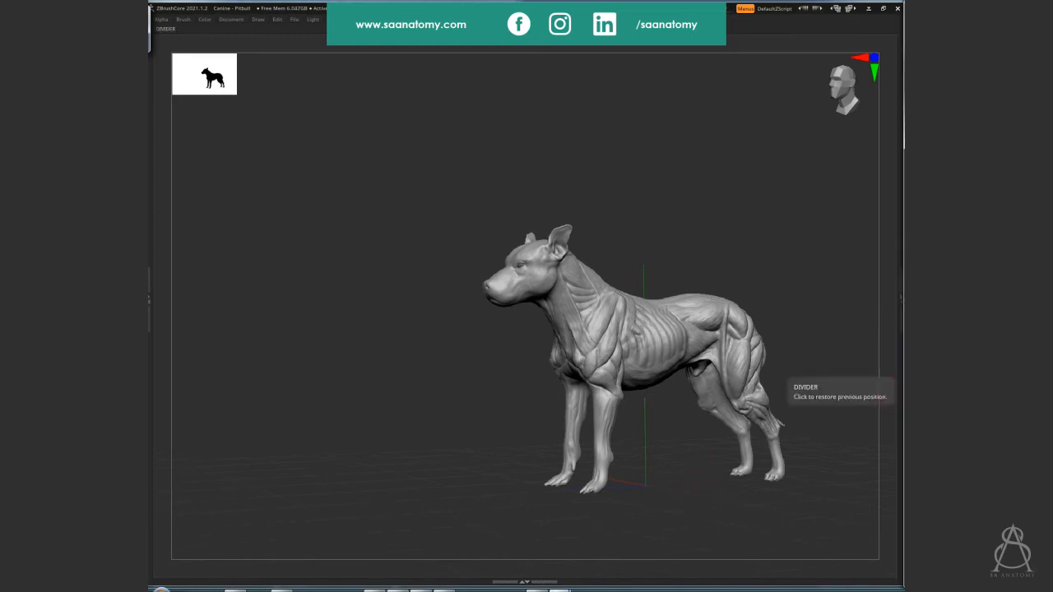
pyautogui.moveTo(675, 493)
pyautogui.mouseDown()
pyautogui.moveTo(732, 496)
pyautogui.moveTo(778, 394)
pyautogui.mouseUp()
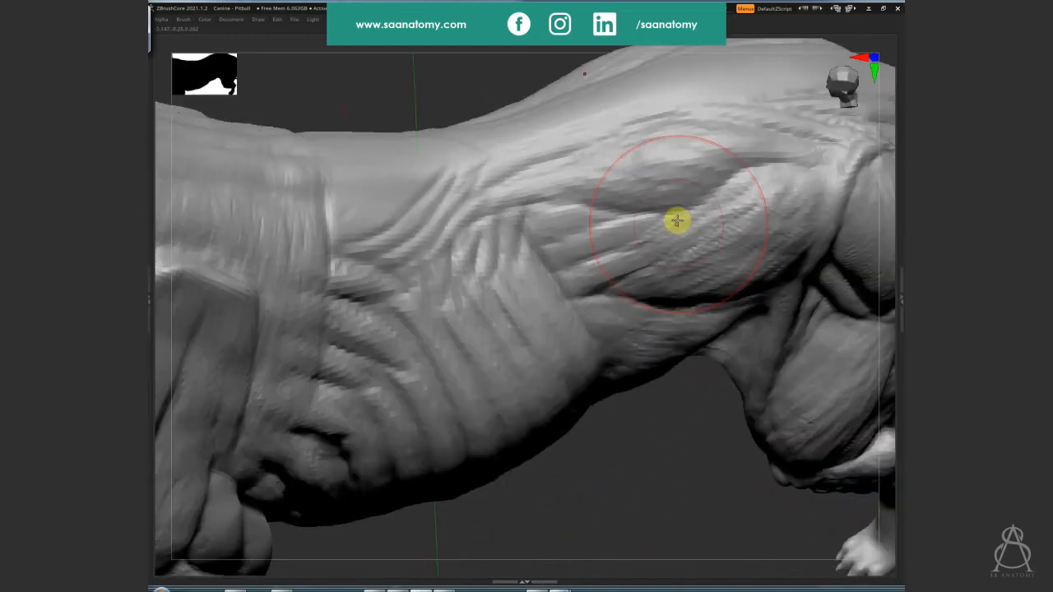
pyautogui.moveTo(676, 220)
pyautogui.mouseDown(button='right')
pyautogui.moveTo(693, 271)
pyautogui.moveTo(658, 247)
pyautogui.moveTo(667, 252)
pyautogui.mouseUp(button='right')
pyautogui.press('s')
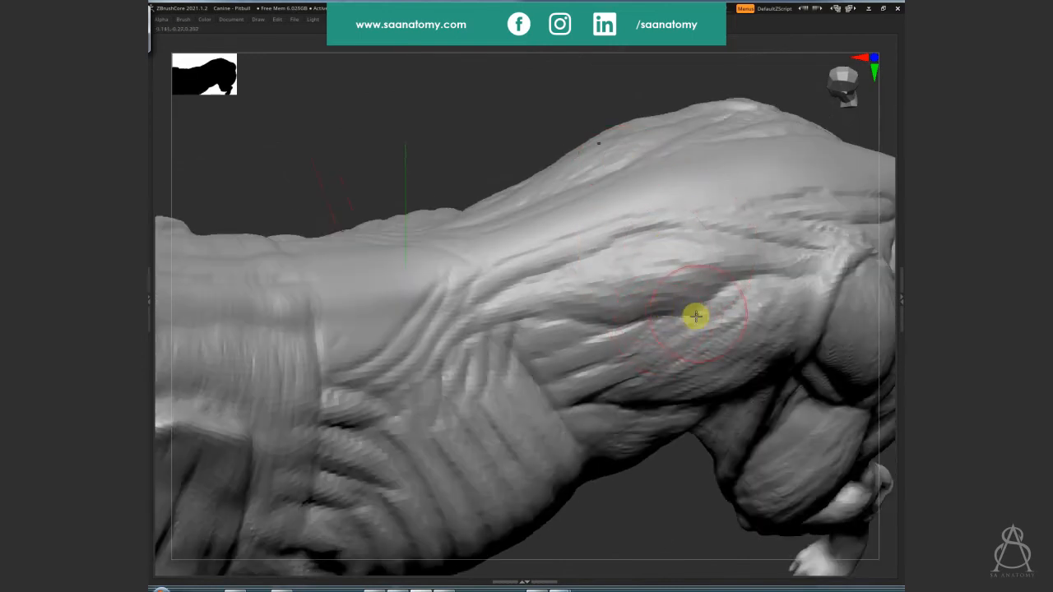
pyautogui.moveTo(722, 279)
pyautogui.mouseDown()
pyautogui.moveTo(630, 304)
pyautogui.moveTo(660, 301)
pyautogui.mouseUp()
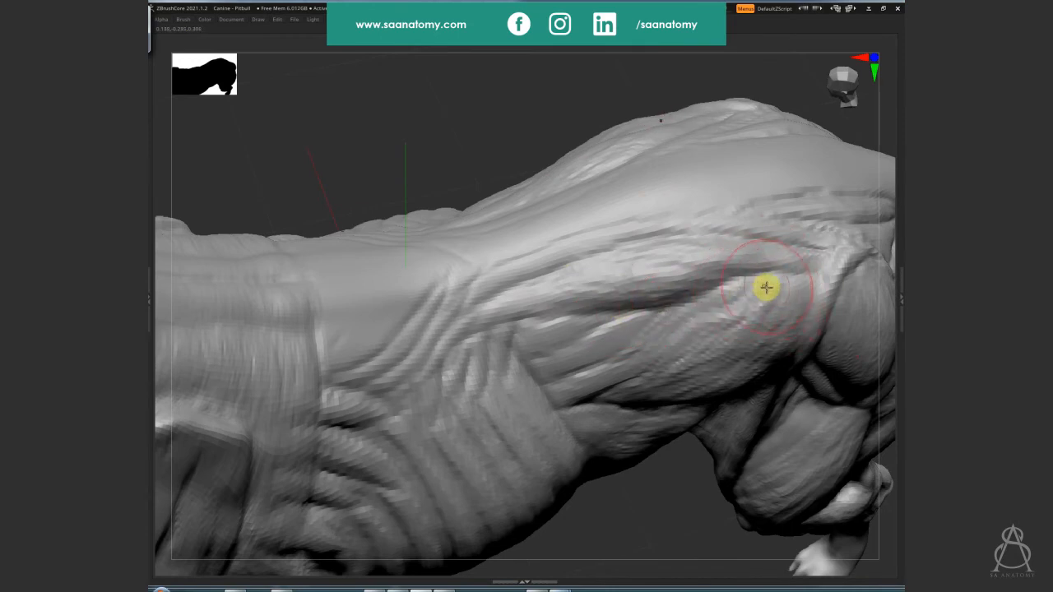
# Refine the fibres and rounded surface of the bulging flank muscle in front of the thigh
pyautogui.moveTo(746, 337)
pyautogui.mouseDown(button='right')
pyautogui.moveTo(755, 302)
pyautogui.moveTo(746, 322)
pyautogui.mouseUp(button='right')
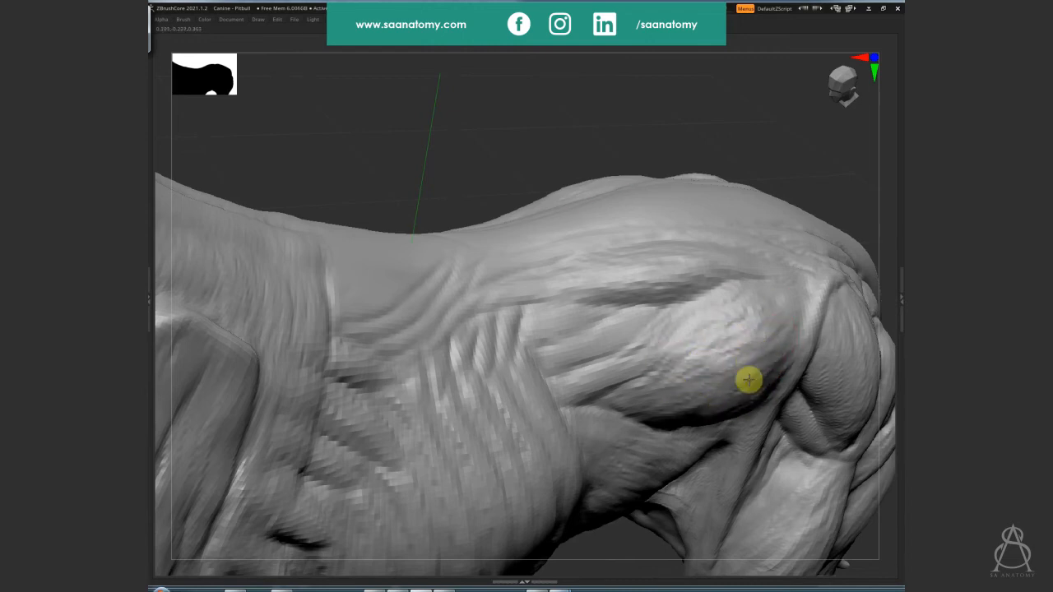
pyautogui.moveTo(767, 379)
pyautogui.mouseDown(button='right')
pyautogui.moveTo(764, 337)
pyautogui.moveTo(752, 364)
pyautogui.moveTo(750, 352)
pyautogui.mouseUp(button='right')
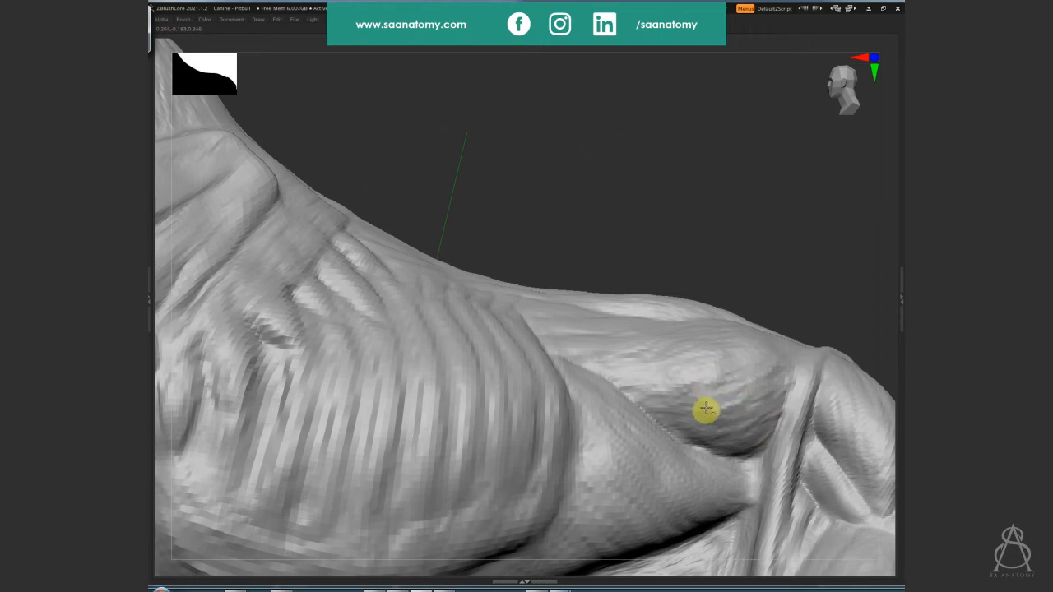
pyautogui.moveTo(706, 409); pyautogui.dragTo(644, 412, button='right')
pyautogui.press('f')
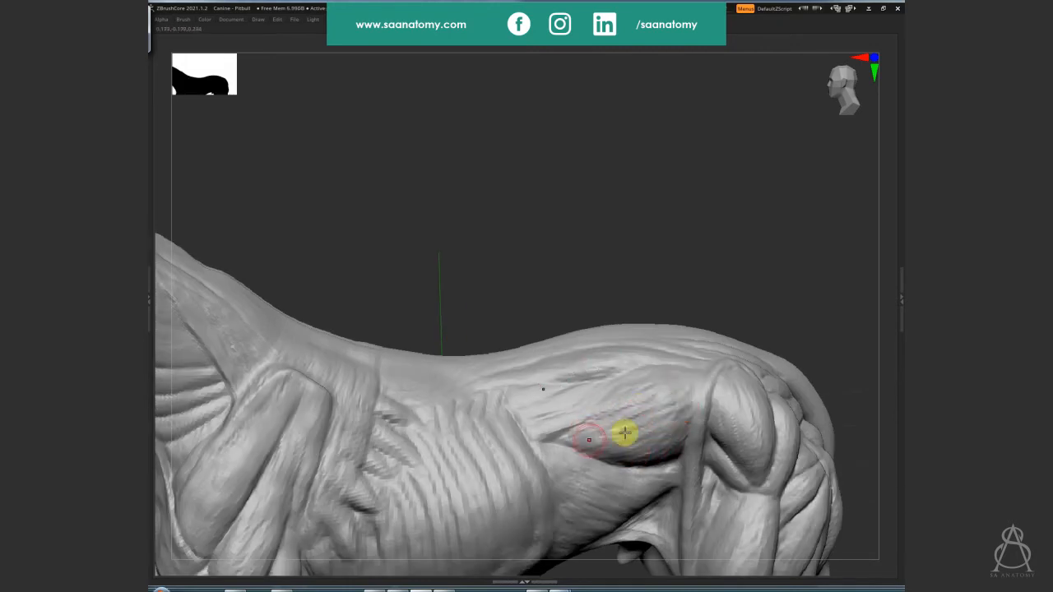
# Cut a long groove along the upper border of the loin muscle, from behind the ribs to the hip
pyautogui.keyDown('alt'); pyautogui.moveTo(667, 406); pyautogui.dragTo(811, 336, button='right'); pyautogui.keyUp('alt')
pyautogui.moveTo(823, 379); pyautogui.dragTo(601, 327, button='right')
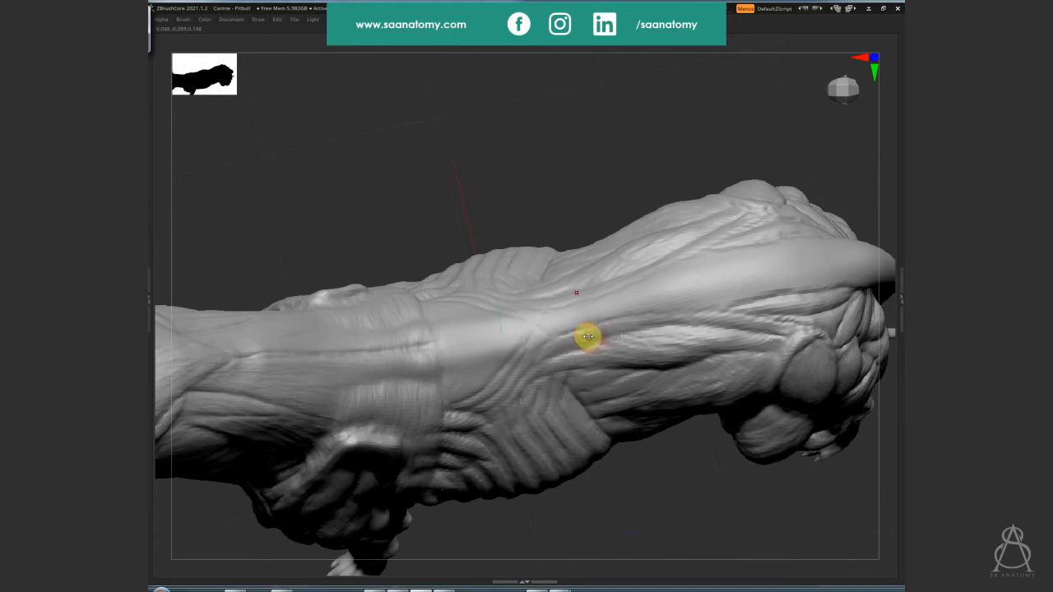
pyautogui.moveTo(588, 336)
pyautogui.mouseDown()
pyautogui.moveTo(580, 343)
pyautogui.moveTo(675, 322)
pyautogui.moveTo(763, 327)
pyautogui.mouseUp()
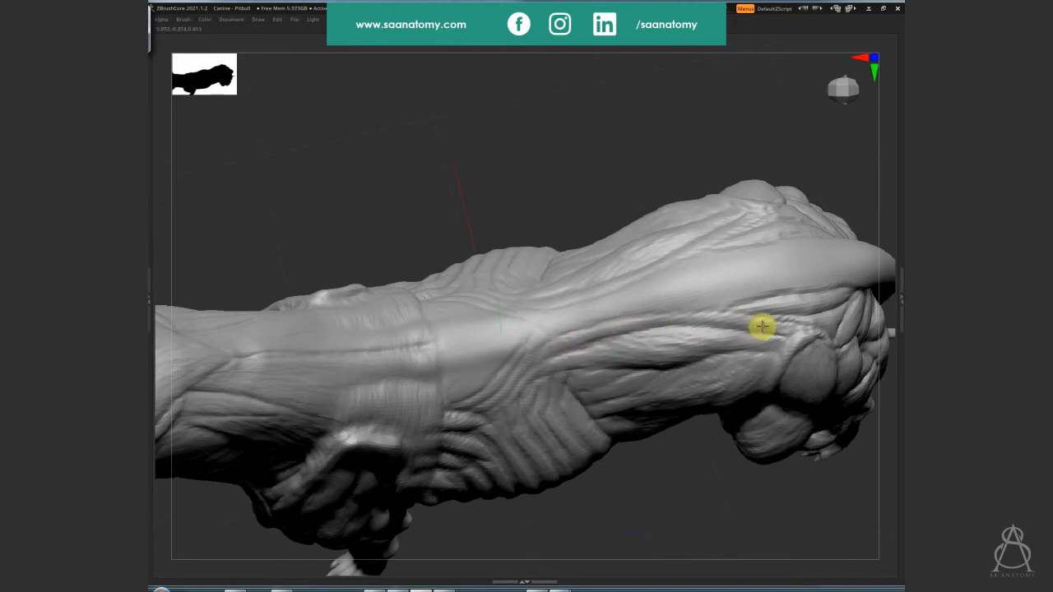
pyautogui.moveTo(626, 328); pyautogui.dragTo(666, 327, button='right')
pyautogui.moveTo(725, 392); pyautogui.dragTo(606, 391, button='right')
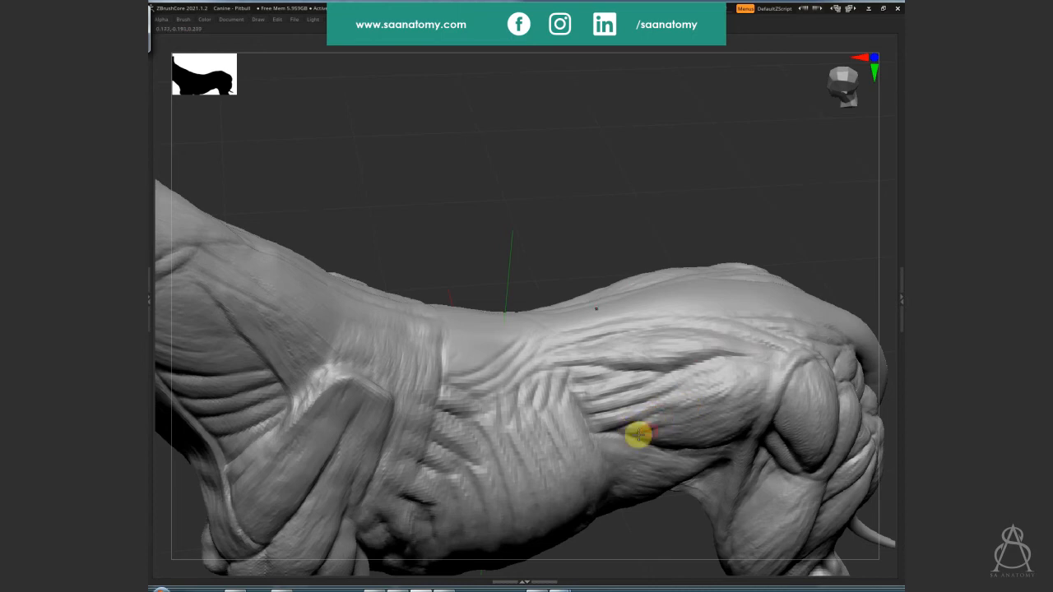
# Refine the strands of the loin and flank muscles between the last rib and the hip
pyautogui.moveTo(691, 404)
pyautogui.mouseDown(button='right')
pyautogui.moveTo(697, 367)
pyautogui.moveTo(646, 434)
pyautogui.moveTo(673, 421)
pyautogui.mouseUp(button='right')
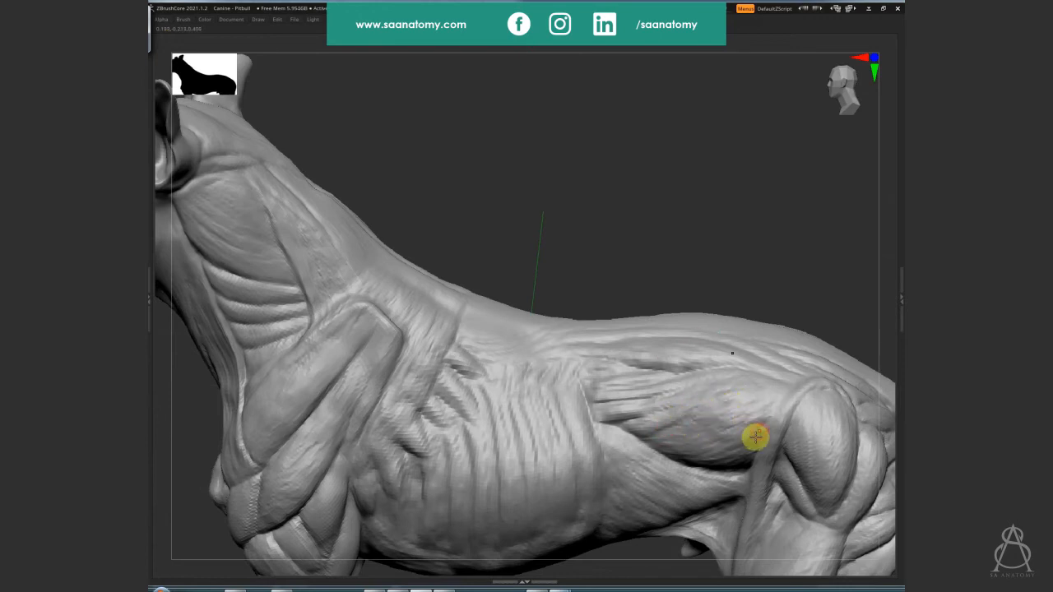
pyautogui.moveTo(762, 433)
pyautogui.mouseDown(button='right')
pyautogui.moveTo(732, 386)
pyautogui.moveTo(669, 416)
pyautogui.mouseUp(button='right')
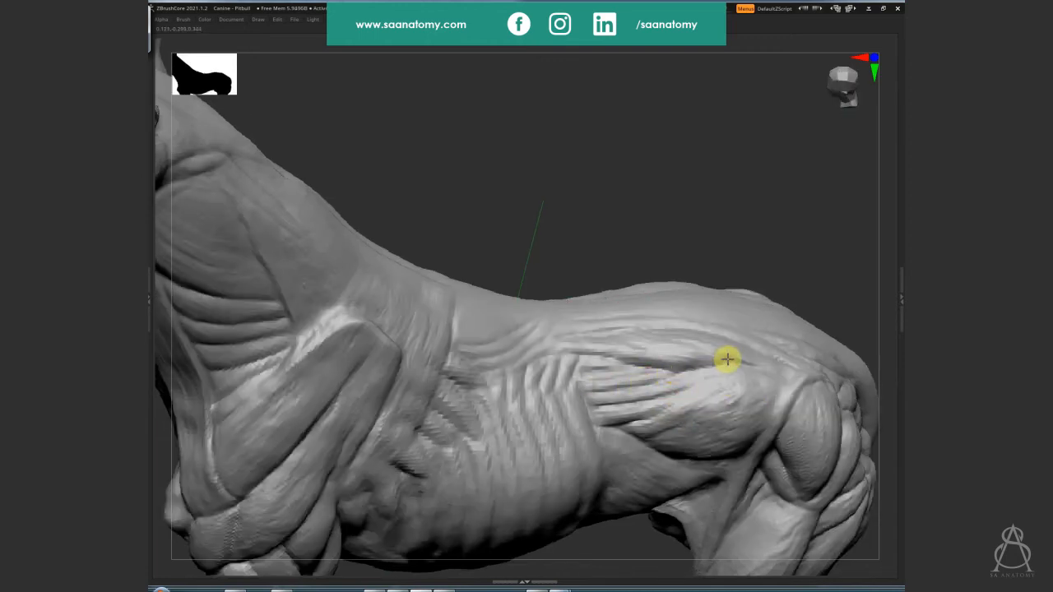
pyautogui.moveTo(729, 357)
pyautogui.mouseDown(button='right')
pyautogui.moveTo(799, 371)
pyautogui.moveTo(770, 357)
pyautogui.mouseUp(button='right')
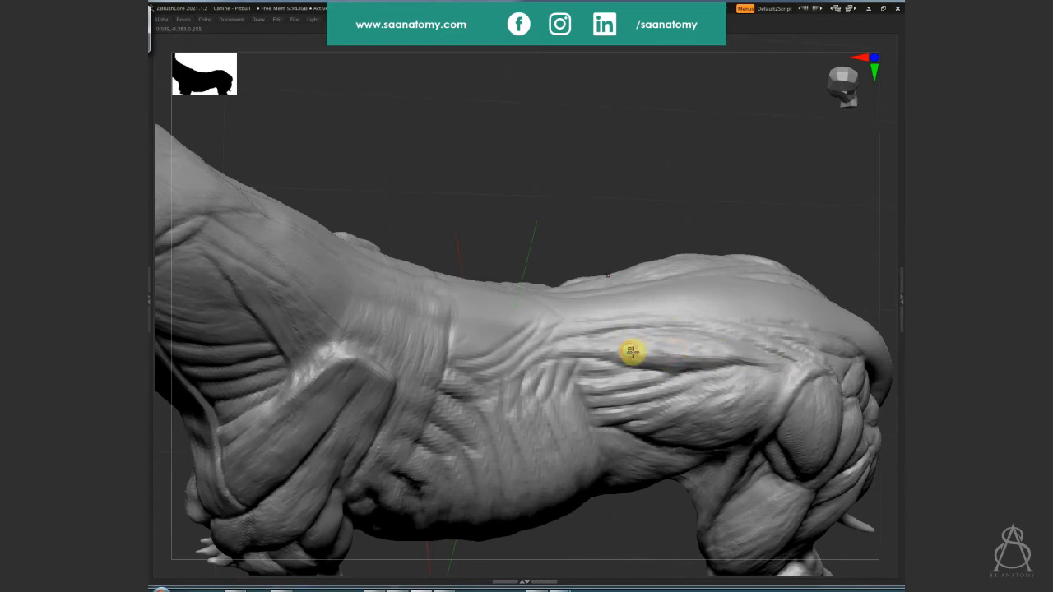
pyautogui.moveTo(623, 357)
pyautogui.mouseDown(button='right')
pyautogui.moveTo(578, 360)
pyautogui.moveTo(571, 384)
pyautogui.mouseUp(button='right')
pyautogui.press('f')
pyautogui.moveTo(723, 356)
pyautogui.mouseDown(button='right')
pyautogui.moveTo(540, 348)
pyautogui.moveTo(687, 360)
pyautogui.mouseUp(button='right')
# Sculpt diagonal muscle fibres across the mid back, between the shoulder blade band and the loin
pyautogui.moveTo(427, 369); pyautogui.dragTo(435, 400, button='right')
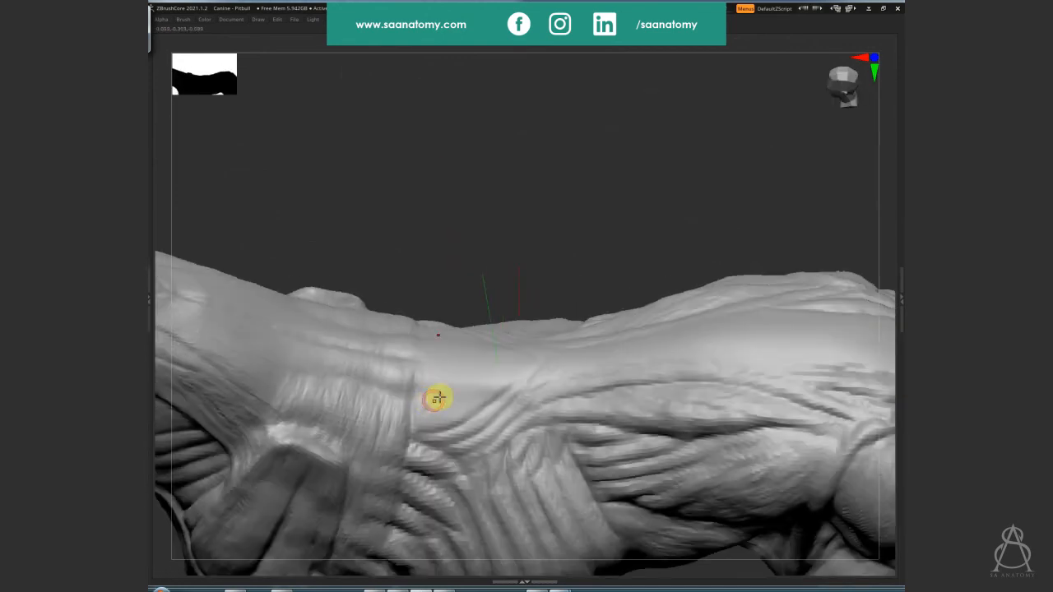
pyautogui.press('s')
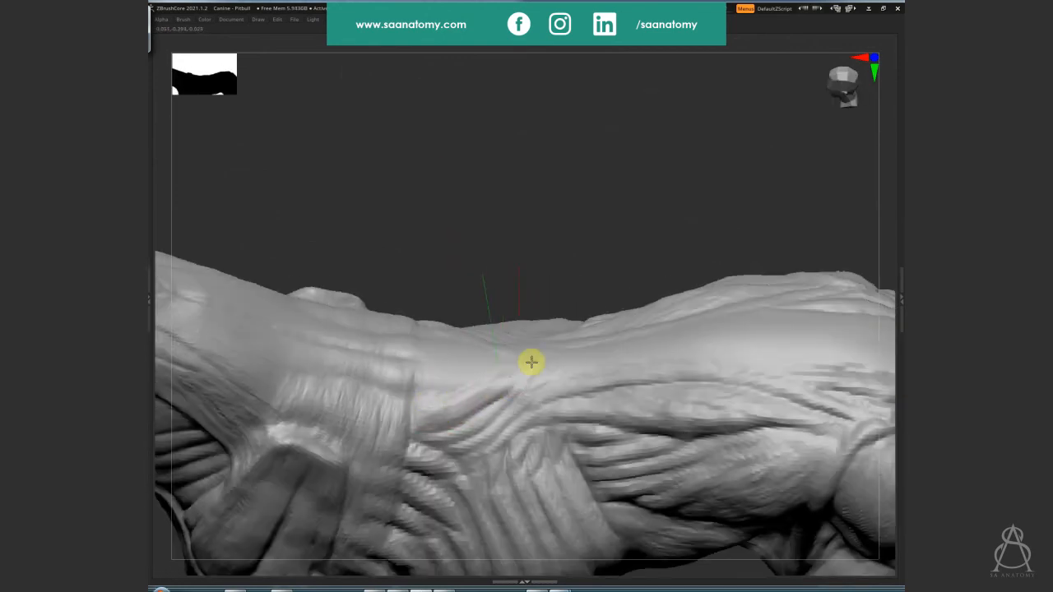
pyautogui.moveTo(531, 359)
pyautogui.mouseDown(button='right')
pyautogui.moveTo(524, 395)
pyautogui.moveTo(466, 420)
pyautogui.moveTo(511, 362)
pyautogui.mouseUp(button='right')
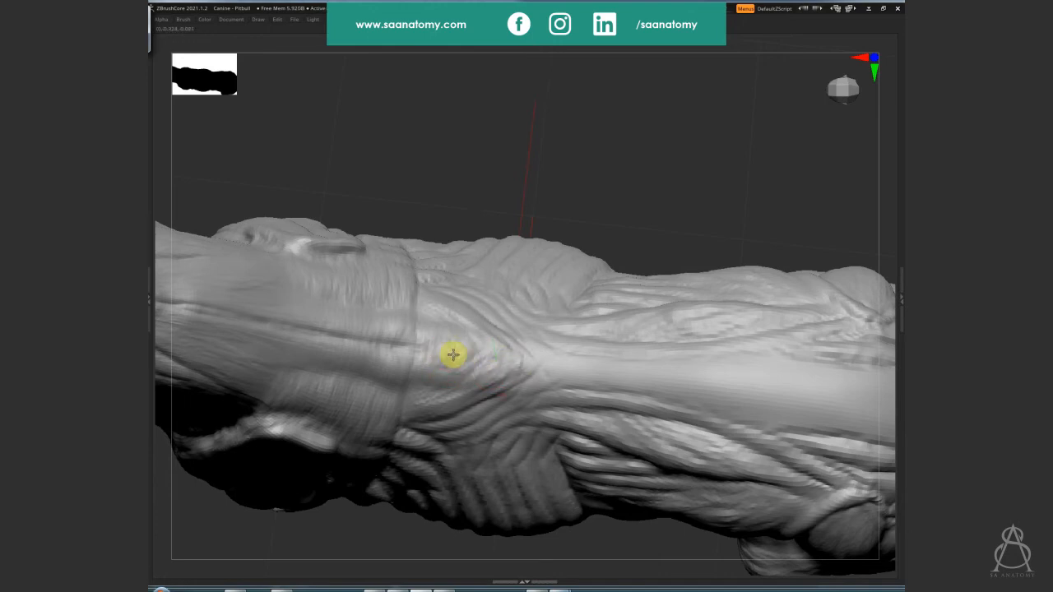
pyautogui.moveTo(464, 381)
pyautogui.mouseDown(button='right')
pyautogui.moveTo(493, 252)
pyautogui.moveTo(502, 355)
pyautogui.moveTo(494, 371)
pyautogui.mouseUp(button='right')
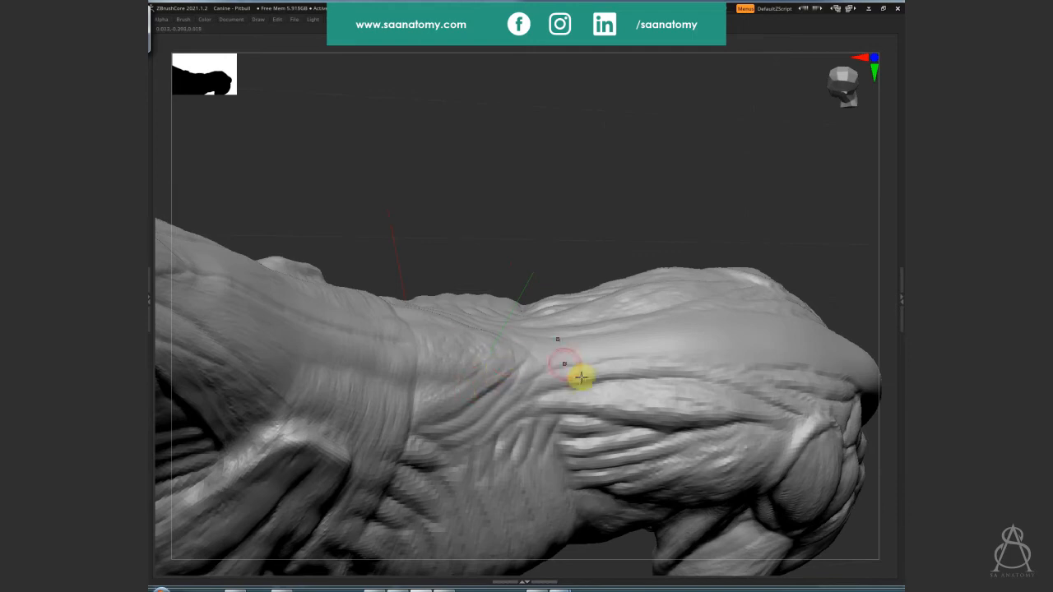
pyautogui.moveTo(581, 378)
pyautogui.mouseDown(button='right')
pyautogui.moveTo(592, 254)
pyautogui.moveTo(672, 308)
pyautogui.moveTo(681, 402)
pyautogui.mouseUp(button='right')
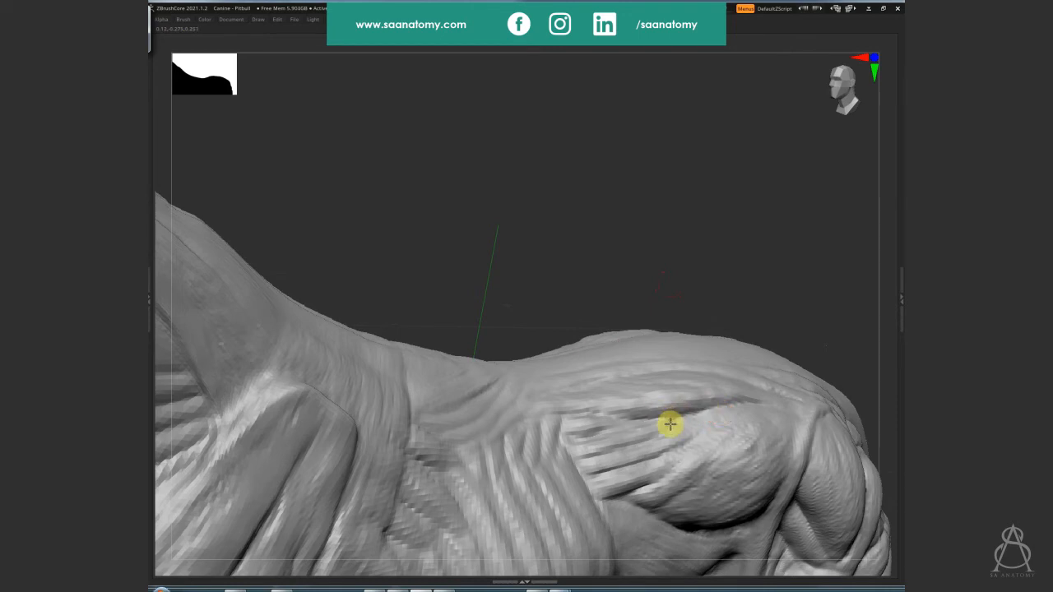
pyautogui.moveTo(725, 362)
pyautogui.mouseDown(button='right')
pyautogui.moveTo(781, 329)
pyautogui.moveTo(670, 404)
pyautogui.mouseUp(button='right')
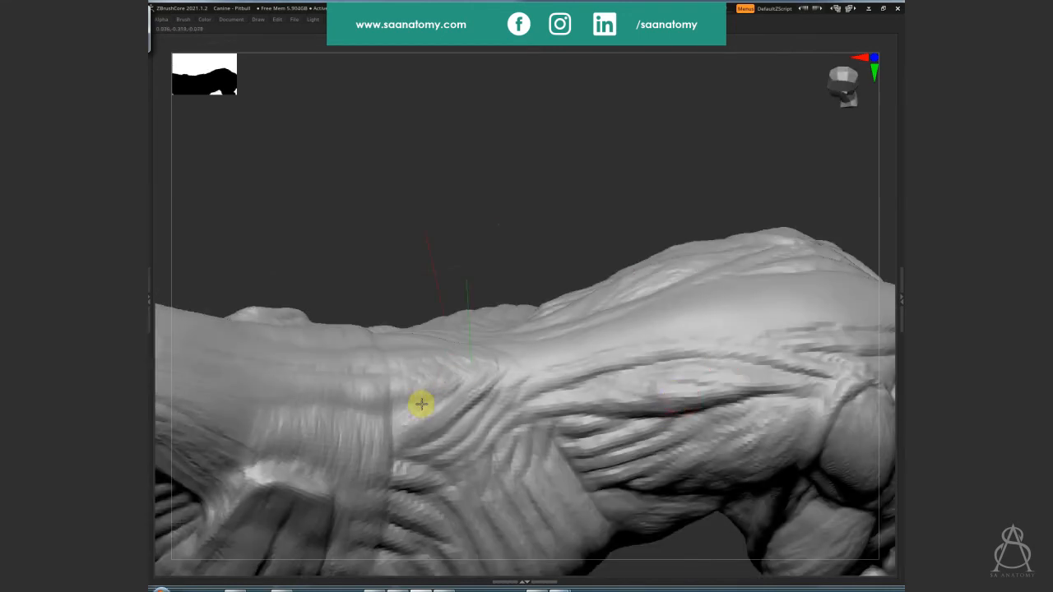
pyautogui.moveTo(564, 399)
pyautogui.mouseDown(button='right')
pyautogui.moveTo(556, 411)
pyautogui.moveTo(565, 414)
pyautogui.mouseUp(button='right')
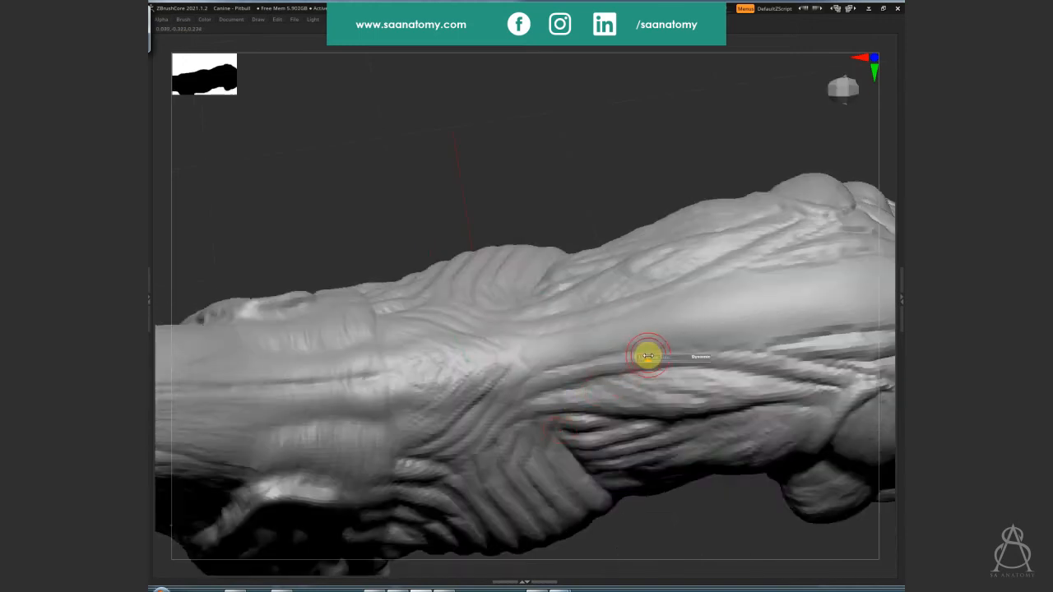
# Carve lengthwise grooves along the lower back beside the spine, running toward the rump
pyautogui.moveTo(794, 352); pyautogui.dragTo(579, 354, button='right')
pyautogui.press('s')
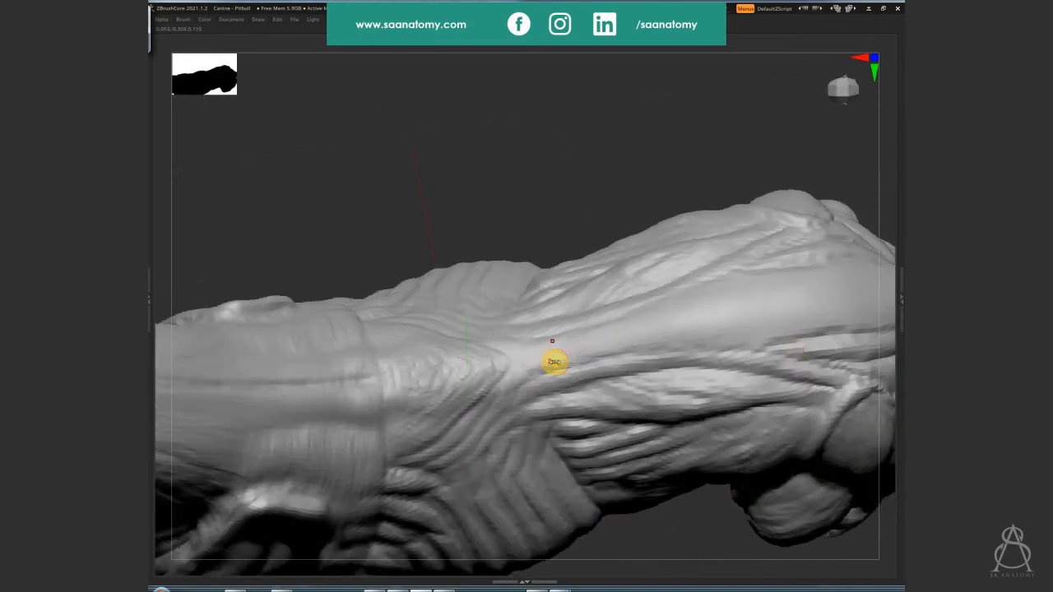
pyautogui.moveTo(625, 351); pyautogui.dragTo(810, 320)
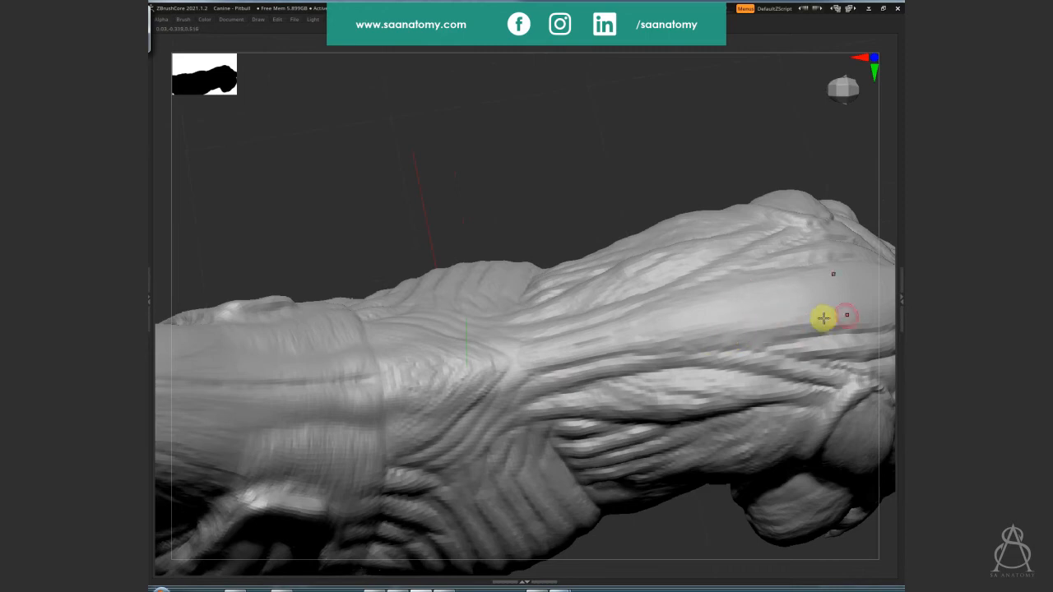
pyautogui.moveTo(774, 341)
pyautogui.mouseDown(button='right')
pyautogui.moveTo(757, 334)
pyautogui.moveTo(658, 359)
pyautogui.mouseUp(button='right')
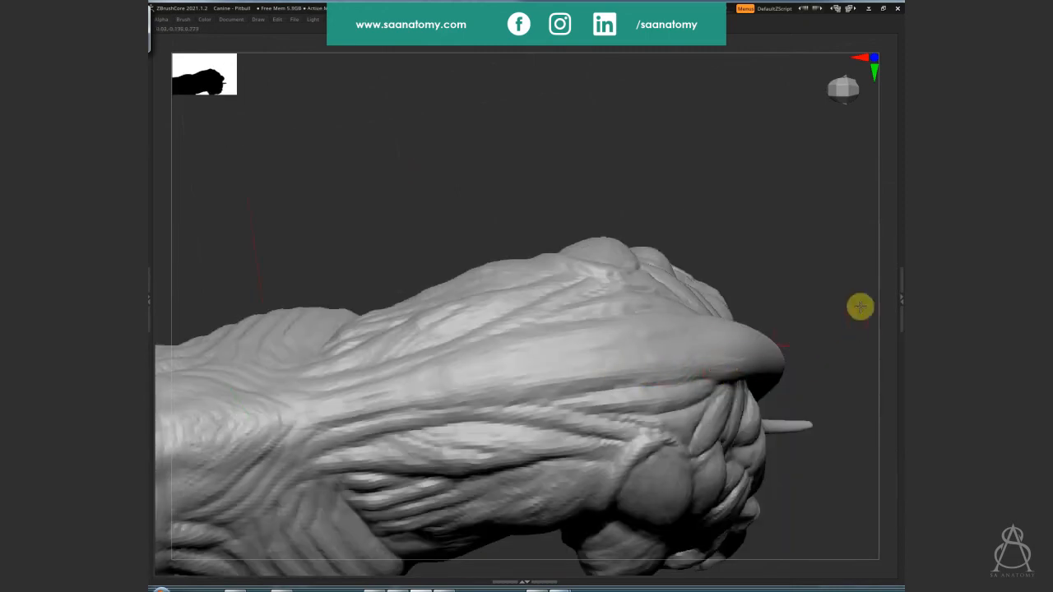
# Save the Canine - Pitbull project over its existing file
pyautogui.moveTo(861, 307)
pyautogui.keyDown('ctrl'); pyautogui.mouseDown(button='right')
pyautogui.moveTo(740, 245)
pyautogui.moveTo(804, 414)
pyautogui.moveTo(786, 429)
pyautogui.moveTo(803, 397)
pyautogui.moveTo(788, 435)
pyautogui.moveTo(806, 312)
pyautogui.moveTo(821, 320)
pyautogui.moveTo(656, 465)
pyautogui.moveTo(560, 463)
pyautogui.moveTo(664, 472)
pyautogui.moveTo(639, 472)
pyautogui.moveTo(747, 565)
pyautogui.moveTo(733, 297)
pyautogui.moveTo(765, 292)
pyautogui.mouseUp(button='right'); pyautogui.keyUp('ctrl')
pyautogui.hotkey('ctrl', 's')
pyautogui.press('Return')
pyautogui.press('Return')
# Lower the subdivision level and reshape the tendon and hollow where the rear thigh muscles meet the calf
pyautogui.moveTo(722, 255)
pyautogui.mouseDown()
pyautogui.moveTo(778, 217)
pyautogui.moveTo(786, 189)
pyautogui.mouseUp()
pyautogui.moveTo(774, 234)
pyautogui.mouseDown()
pyautogui.moveTo(741, 223)
pyautogui.moveTo(778, 224)
pyautogui.moveTo(766, 207)
pyautogui.mouseUp()
pyautogui.moveTo(692, 134)
pyautogui.mouseDown()
pyautogui.moveTo(730, 146)
pyautogui.moveTo(700, 148)
pyautogui.moveTo(663, 129)
pyautogui.moveTo(663, 113)
pyautogui.mouseUp()
pyautogui.hotkey('shift', 'd')
pyautogui.keyDown('alt'); pyautogui.moveTo(735, 403); pyautogui.dragTo(534, 237); pyautogui.keyUp('alt')
pyautogui.keyDown('alt'); pyautogui.moveTo(655, 213); pyautogui.dragTo(522, 290); pyautogui.keyUp('alt')
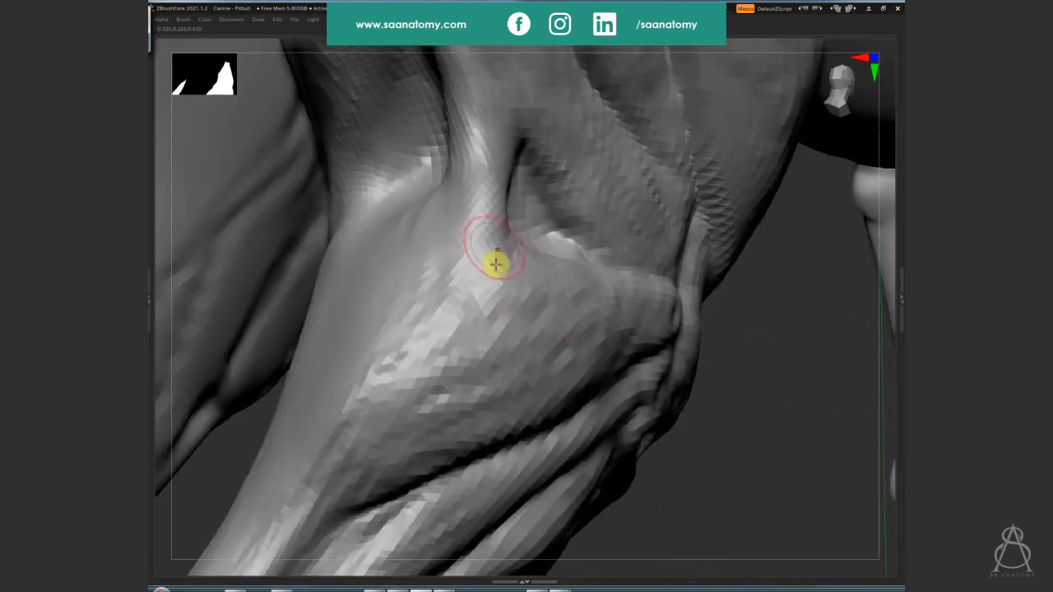
pyautogui.moveTo(505, 247)
pyautogui.mouseDown()
pyautogui.moveTo(478, 236)
pyautogui.moveTo(491, 193)
pyautogui.mouseUp()
pyautogui.moveTo(430, 254); pyautogui.dragTo(425, 250)
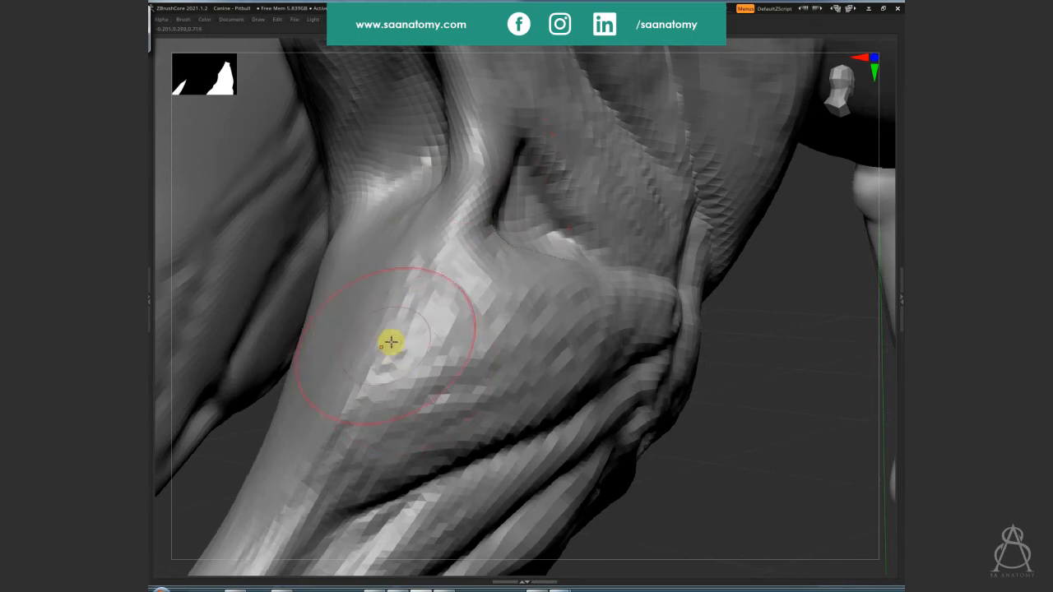
# Soften the top of the calf and its transition into the back of the thigh
pyautogui.moveTo(390, 343); pyautogui.dragTo(437, 345, button='right')
pyautogui.moveTo(419, 203); pyautogui.dragTo(411, 185)
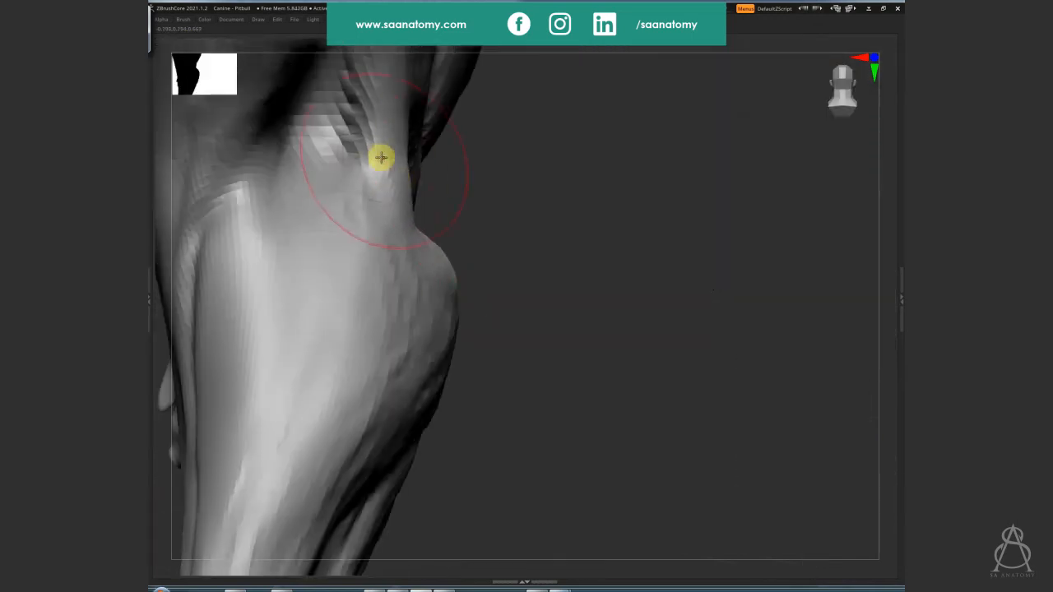
pyautogui.moveTo(556, 315); pyautogui.dragTo(466, 266, button='right')
pyautogui.keyDown('ctrl'); pyautogui.moveTo(558, 372); pyautogui.dragTo(496, 383, button='right'); pyautogui.keyUp('ctrl')
pyautogui.keyDown('shift'); pyautogui.moveTo(615, 360); pyautogui.dragTo(831, 413, button='right'); pyautogui.keyUp('shift')
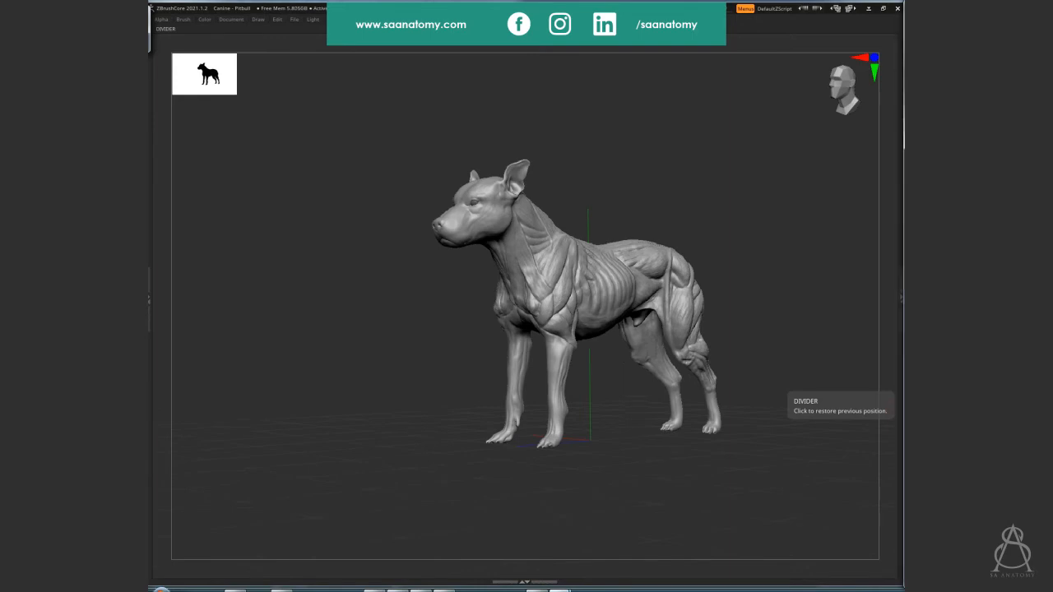
# Deepen the groove between the outer rear thigh muscles and refine their upper attachment below the rump
pyautogui.moveTo(729, 226); pyautogui.dragTo(620, 332, button='right')
pyautogui.moveTo(559, 371)
pyautogui.mouseDown(button='right')
pyautogui.moveTo(665, 336)
pyautogui.moveTo(525, 353)
pyautogui.moveTo(493, 371)
pyautogui.moveTo(513, 367)
pyautogui.moveTo(508, 387)
pyautogui.moveTo(557, 404)
pyautogui.moveTo(524, 384)
pyautogui.moveTo(478, 400)
pyautogui.mouseUp(button='right')
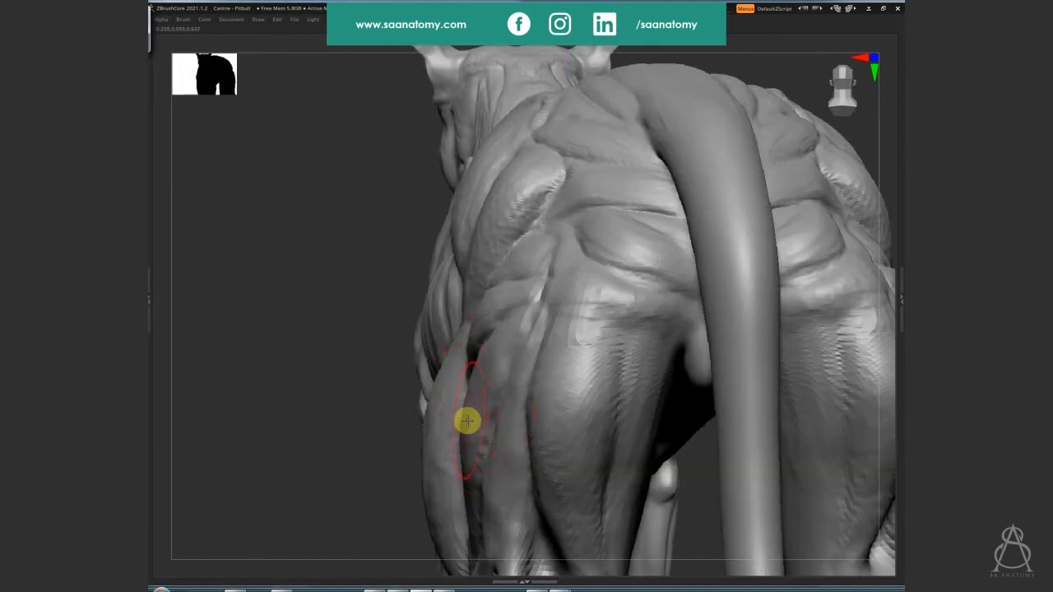
pyautogui.moveTo(470, 444)
pyautogui.mouseDown()
pyautogui.moveTo(482, 472)
pyautogui.moveTo(489, 449)
pyautogui.moveTo(490, 516)
pyautogui.mouseUp()
pyautogui.moveTo(492, 496)
pyautogui.mouseDown(button='right')
pyautogui.moveTo(564, 354)
pyautogui.moveTo(587, 284)
pyautogui.mouseUp(button='right')
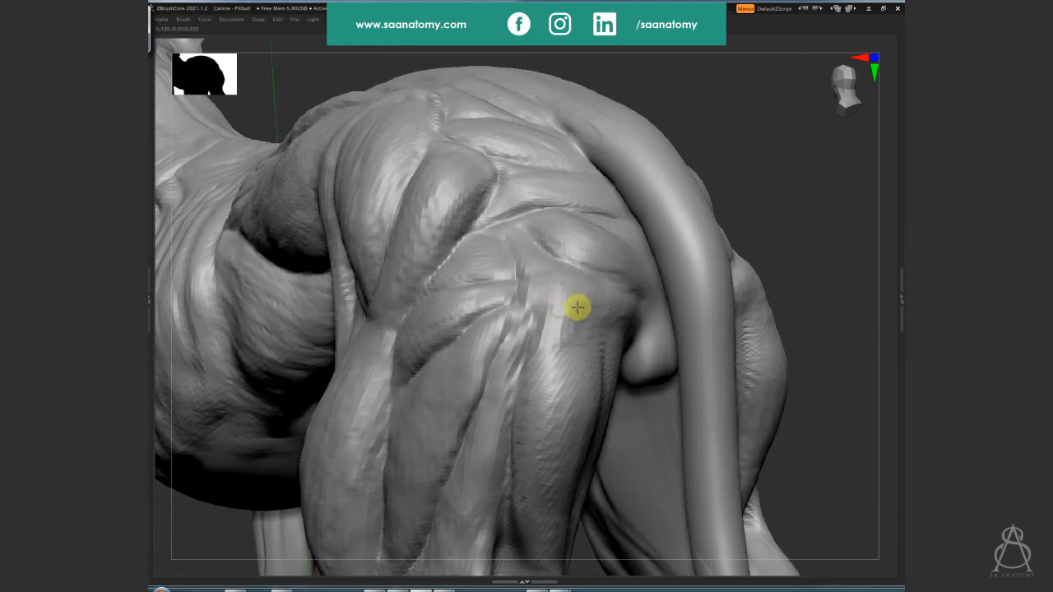
pyautogui.moveTo(591, 335)
pyautogui.mouseDown()
pyautogui.moveTo(593, 317)
pyautogui.moveTo(569, 364)
pyautogui.moveTo(587, 359)
pyautogui.moveTo(550, 395)
pyautogui.moveTo(570, 315)
pyautogui.mouseUp()
# Hide the middle and tip of the tail, leaving only its upper part visible
pyautogui.moveTo(570, 315); pyautogui.dragTo(630, 401, button='right')
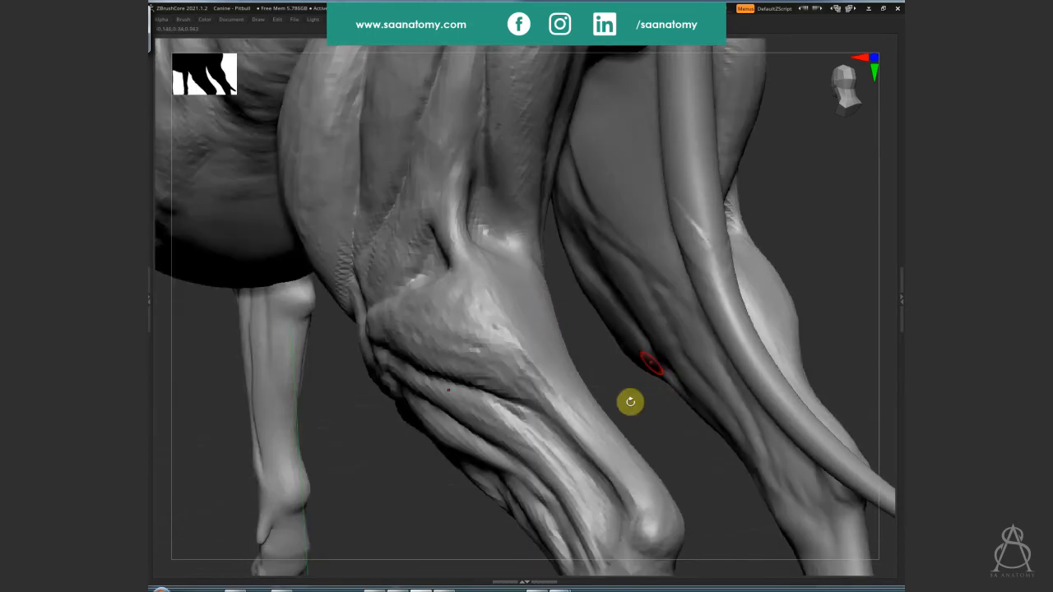
pyautogui.moveTo(815, 181); pyautogui.dragTo(664, 344)
pyautogui.keyDown('ctrl'); pyautogui.keyDown('alt'); pyautogui.keyDown('shift'); pyautogui.moveTo(520, 438); pyautogui.dragTo(644, 349); pyautogui.keyUp('shift'); pyautogui.keyUp('alt'); pyautogui.keyUp('ctrl')
pyautogui.moveTo(636, 255); pyautogui.dragTo(628, 231, button='right')
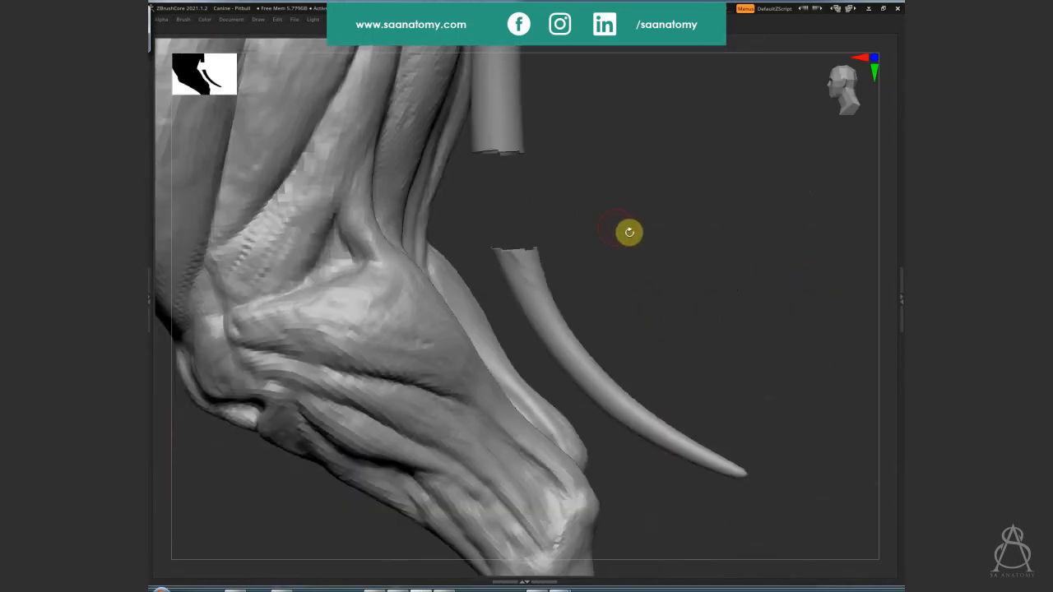
pyautogui.keyDown('ctrl'); pyautogui.keyDown('alt'); pyautogui.keyDown('shift'); pyautogui.moveTo(616, 200); pyautogui.dragTo(617, 519); pyautogui.keyUp('shift'); pyautogui.keyUp('alt'); pyautogui.keyUp('ctrl')
pyautogui.moveTo(625, 510); pyautogui.dragTo(472, 124)
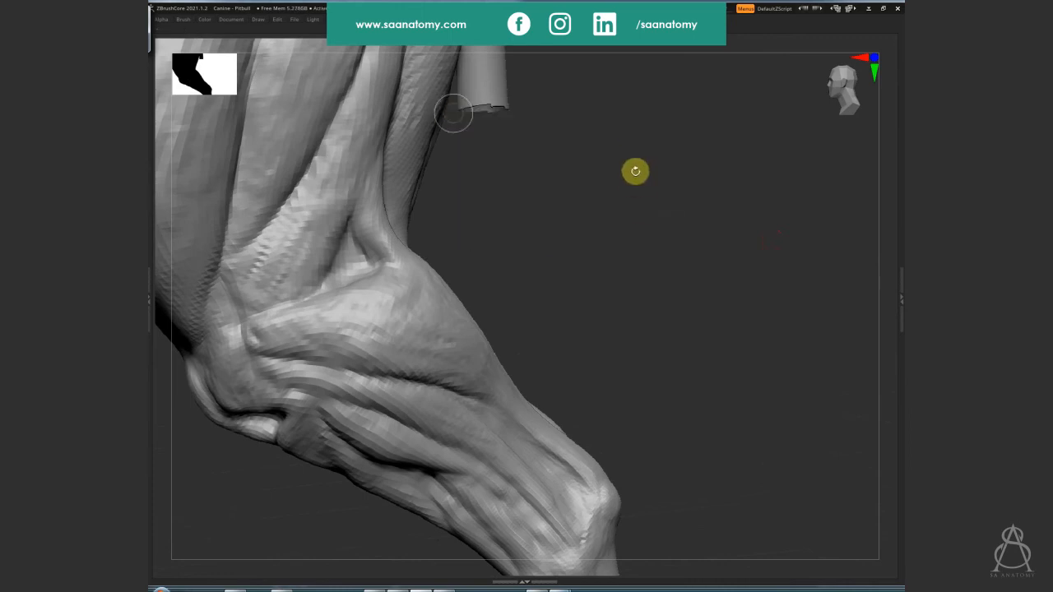
# Carve the V-shaped groove between the inner thigh muscles of the opposite hind leg and extend it down toward the knee
pyautogui.moveTo(745, 390)
pyautogui.mouseDown()
pyautogui.moveTo(752, 427)
pyautogui.moveTo(719, 421)
pyautogui.moveTo(750, 441)
pyautogui.moveTo(710, 400)
pyautogui.moveTo(713, 376)
pyautogui.moveTo(738, 388)
pyautogui.moveTo(721, 329)
pyautogui.mouseUp()
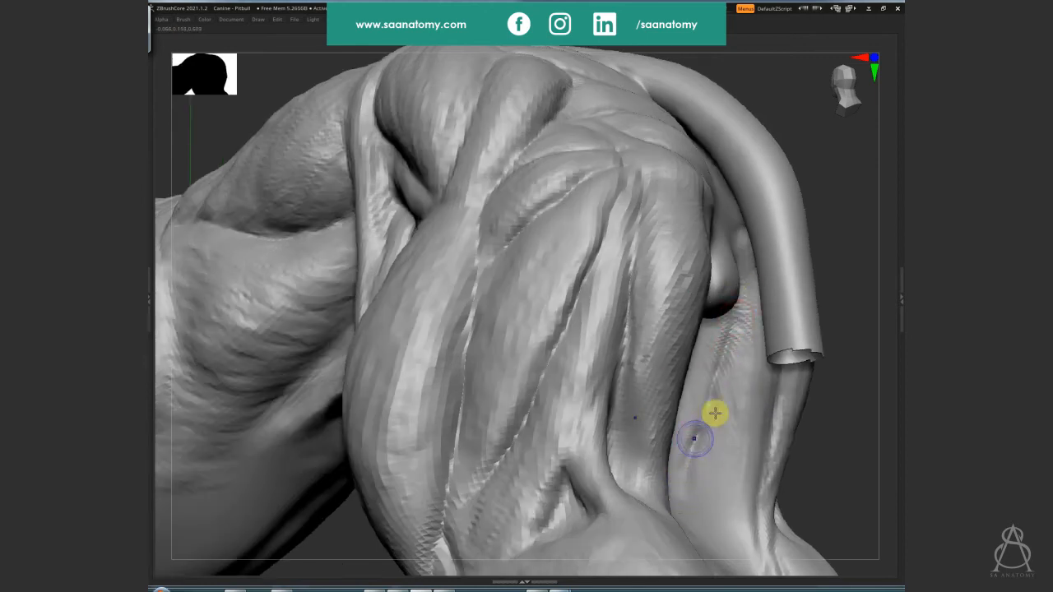
pyautogui.moveTo(752, 423)
pyautogui.mouseDown(button='right')
pyautogui.moveTo(691, 395)
pyautogui.moveTo(656, 346)
pyautogui.moveTo(665, 369)
pyautogui.mouseUp(button='right')
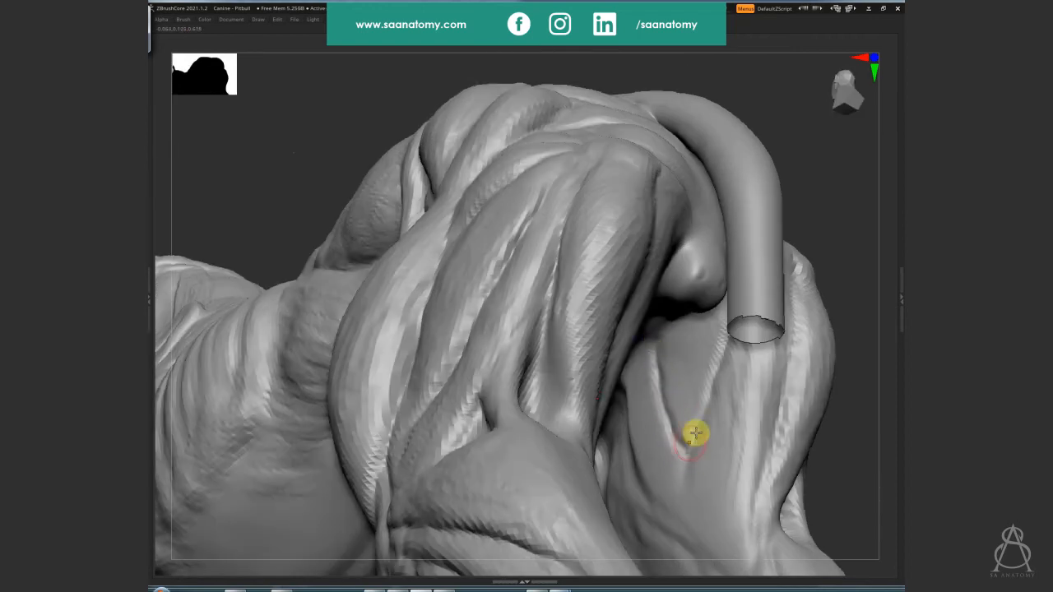
pyautogui.moveTo(689, 441); pyautogui.dragTo(686, 532)
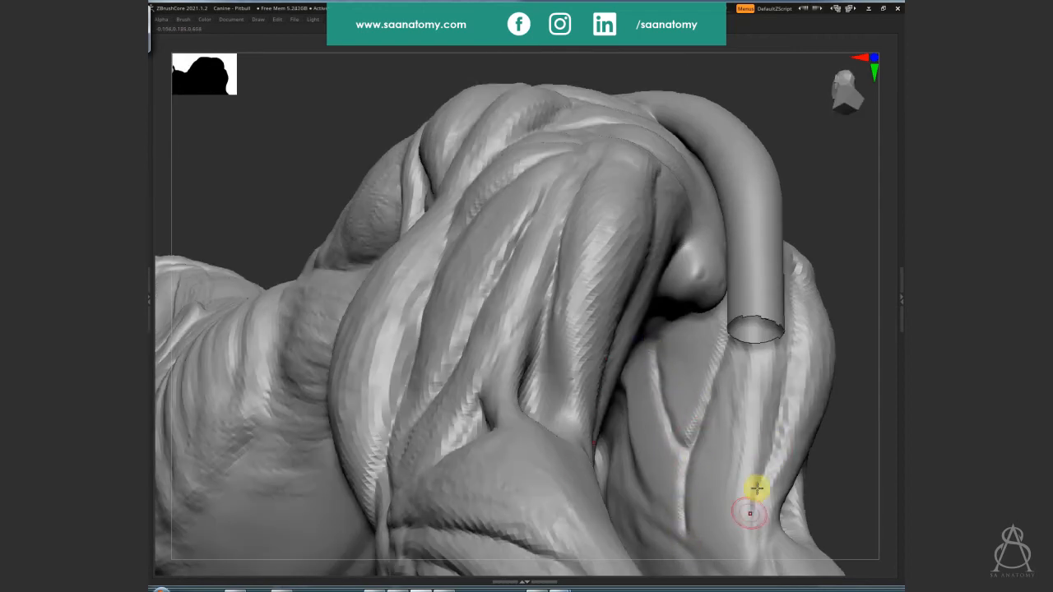
pyautogui.press('f')
pyautogui.moveTo(804, 400)
pyautogui.mouseDown(button='right')
pyautogui.moveTo(806, 463)
pyautogui.moveTo(762, 442)
pyautogui.mouseUp(button='right')
pyautogui.keyDown('ctrl'); pyautogui.moveTo(863, 436); pyautogui.dragTo(709, 478, button='right'); pyautogui.keyUp('ctrl')
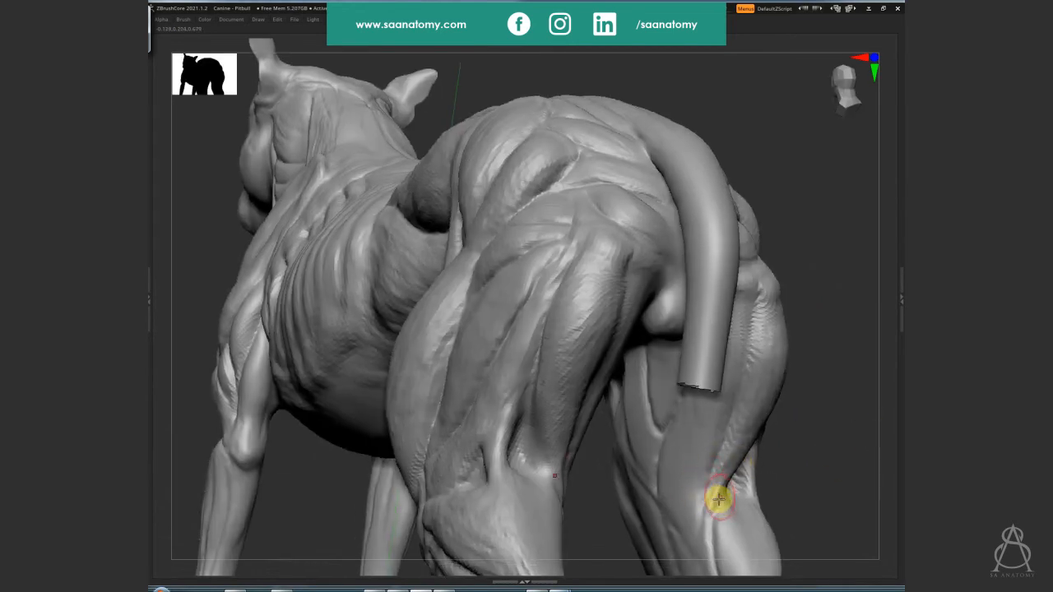
# Adjust the brush size and build up fibre texture on the inner thigh muscles beneath the tail
pyautogui.press('s')
pyautogui.keyDown('ctrl'); pyautogui.moveTo(743, 485); pyautogui.dragTo(724, 503, button='right'); pyautogui.keyUp('ctrl')
pyautogui.press('s')
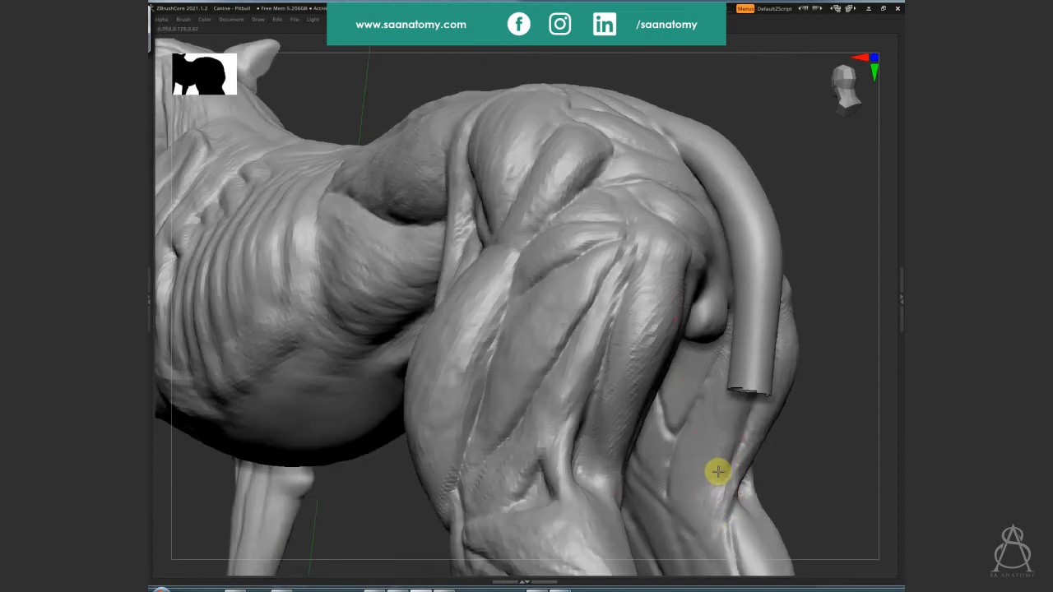
pyautogui.moveTo(712, 446); pyautogui.dragTo(683, 369, button='right')
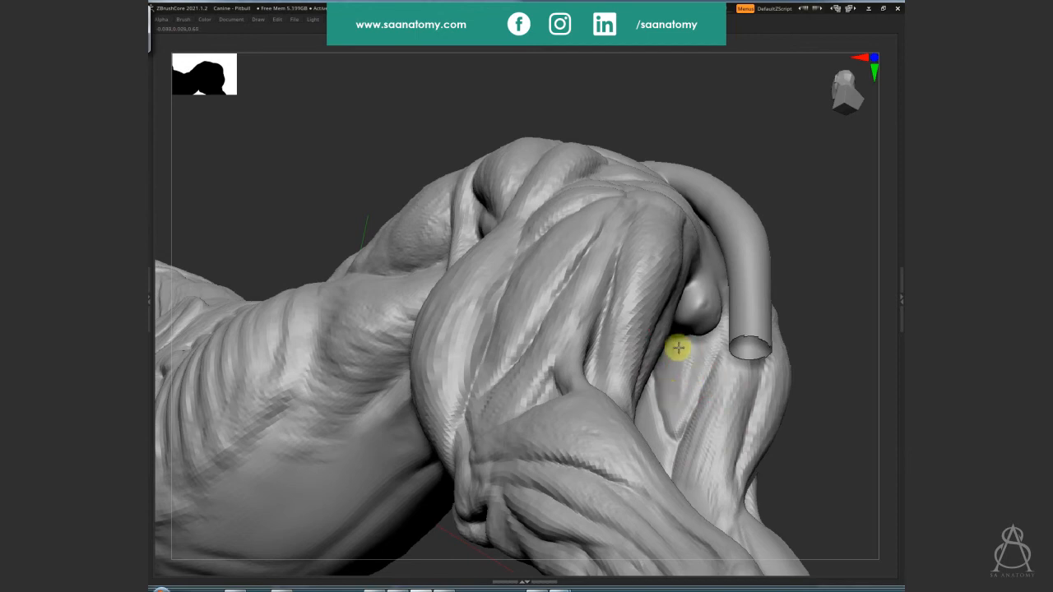
pyautogui.moveTo(677, 348)
pyautogui.mouseDown()
pyautogui.moveTo(677, 374)
pyautogui.moveTo(694, 359)
pyautogui.mouseUp()
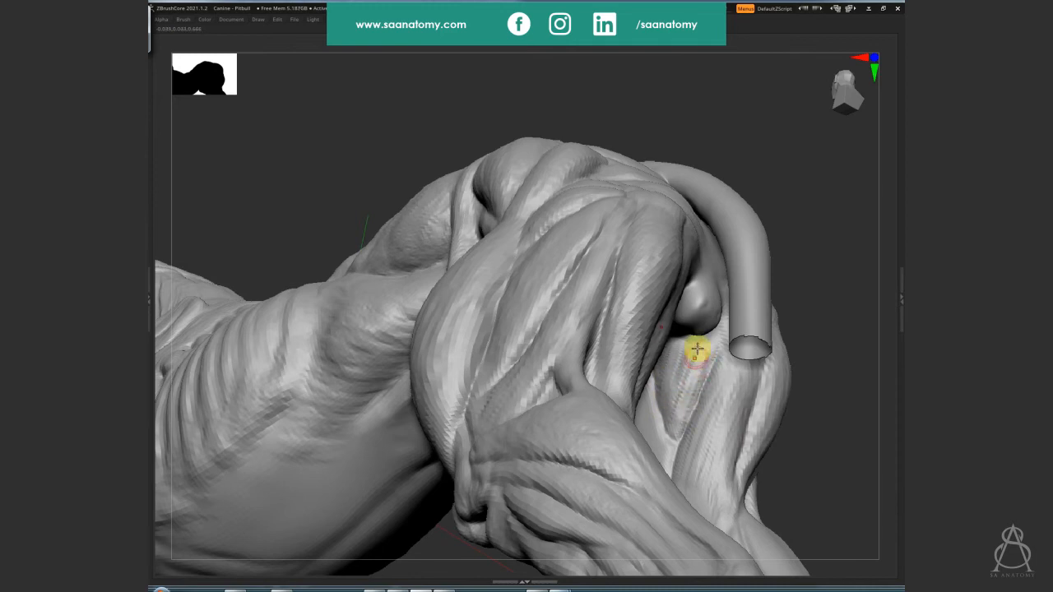
pyautogui.moveTo(679, 360)
pyautogui.mouseDown()
pyautogui.moveTo(705, 364)
pyautogui.moveTo(688, 392)
pyautogui.moveTo(698, 370)
pyautogui.mouseUp()
pyautogui.moveTo(813, 497); pyautogui.dragTo(829, 488, button='right')
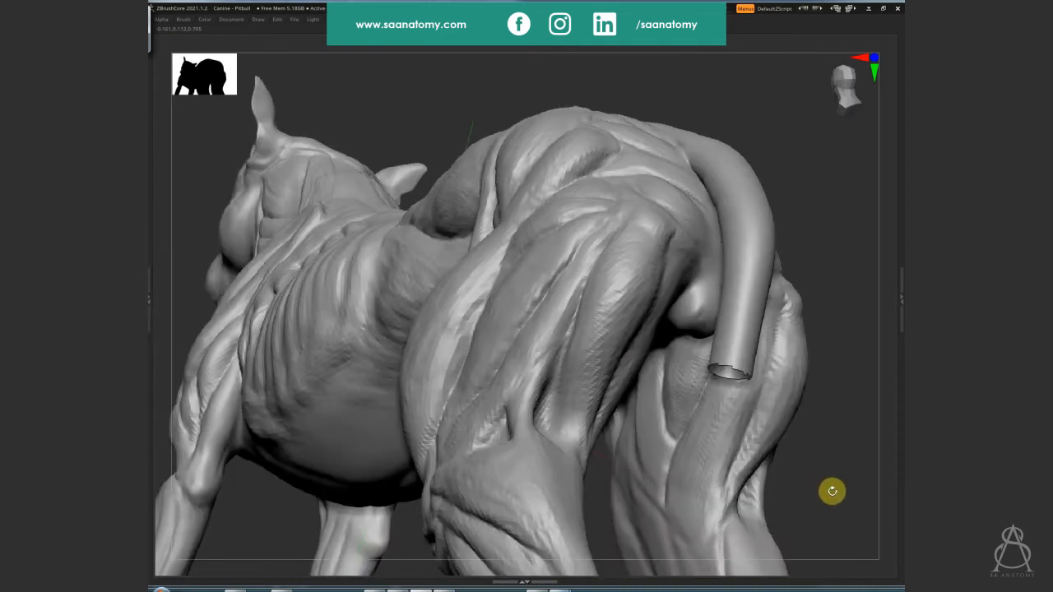
pyautogui.moveTo(726, 444); pyautogui.dragTo(705, 464, button='right')
pyautogui.moveTo(701, 462)
pyautogui.mouseDown()
pyautogui.moveTo(721, 400)
pyautogui.moveTo(736, 425)
pyautogui.moveTo(744, 389)
pyautogui.moveTo(700, 416)
pyautogui.moveTo(724, 446)
pyautogui.moveTo(655, 367)
pyautogui.moveTo(659, 385)
pyautogui.moveTo(658, 346)
pyautogui.moveTo(665, 428)
pyautogui.moveTo(698, 394)
pyautogui.moveTo(675, 371)
pyautogui.moveTo(681, 402)
pyautogui.mouseUp()
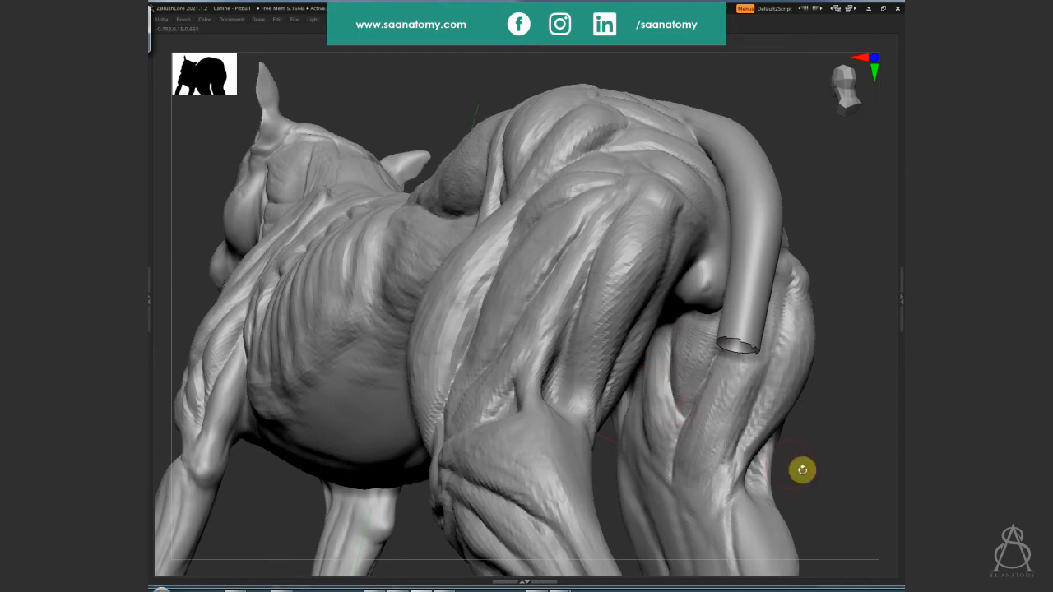
# Sculpt fine muscle fibres across the side of the upper neck behind the ear
pyautogui.moveTo(699, 435); pyautogui.dragTo(784, 446, button='right')
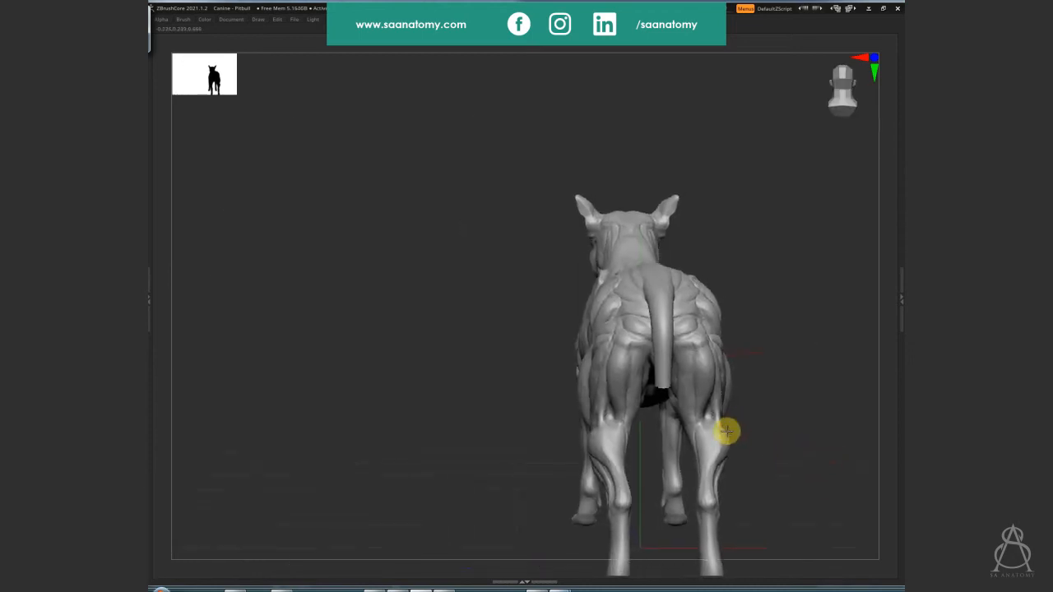
pyautogui.moveTo(726, 430); pyautogui.dragTo(820, 381, button='right')
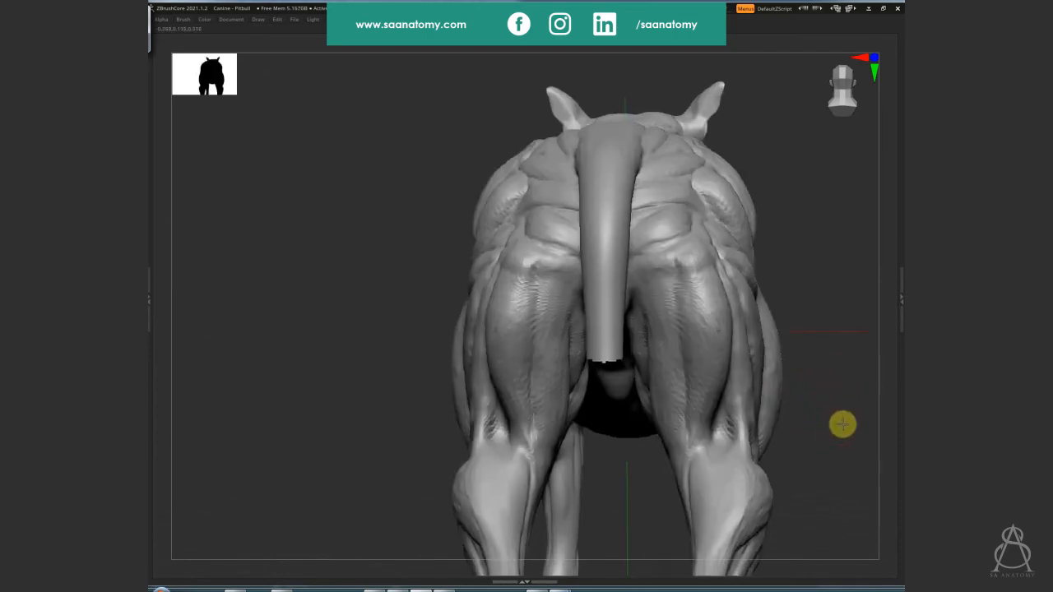
pyautogui.keyDown('ctrl'); pyautogui.moveTo(842, 423); pyautogui.dragTo(822, 395, button='right'); pyautogui.keyUp('ctrl')
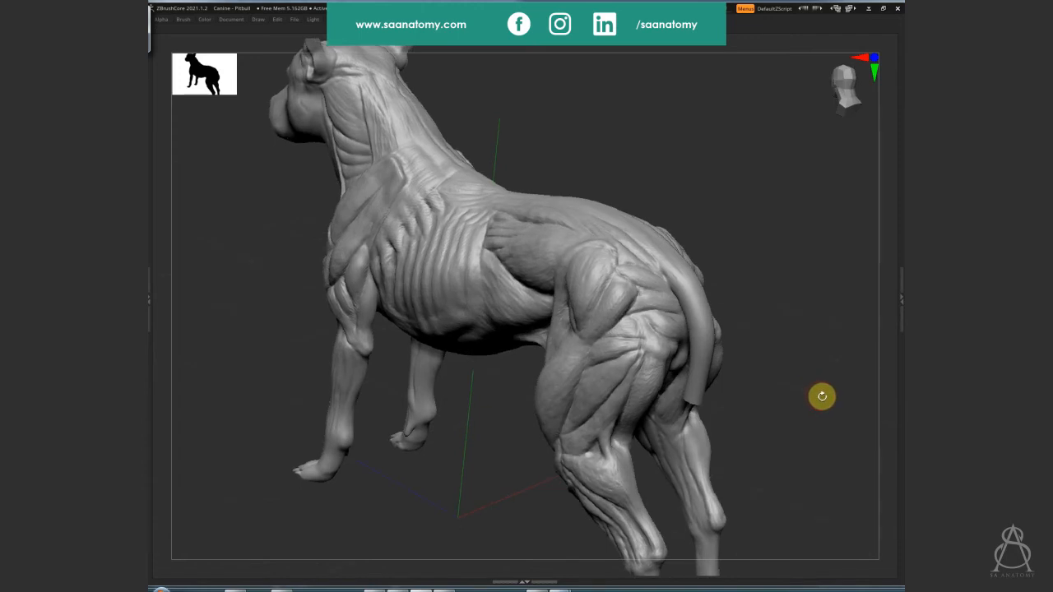
pyautogui.moveTo(791, 234)
pyautogui.mouseDown(button='right')
pyautogui.moveTo(645, 259)
pyautogui.moveTo(584, 231)
pyautogui.moveTo(566, 371)
pyautogui.moveTo(609, 428)
pyautogui.mouseUp(button='right')
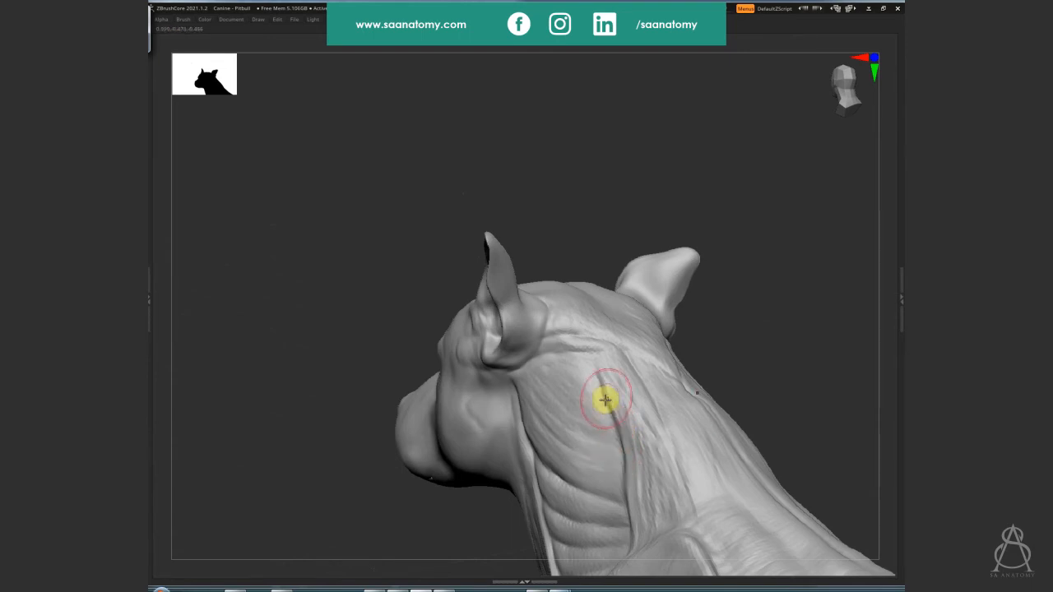
pyautogui.moveTo(614, 424)
pyautogui.mouseDown()
pyautogui.moveTo(617, 489)
pyautogui.moveTo(625, 466)
pyautogui.moveTo(635, 508)
pyautogui.moveTo(631, 435)
pyautogui.mouseUp()
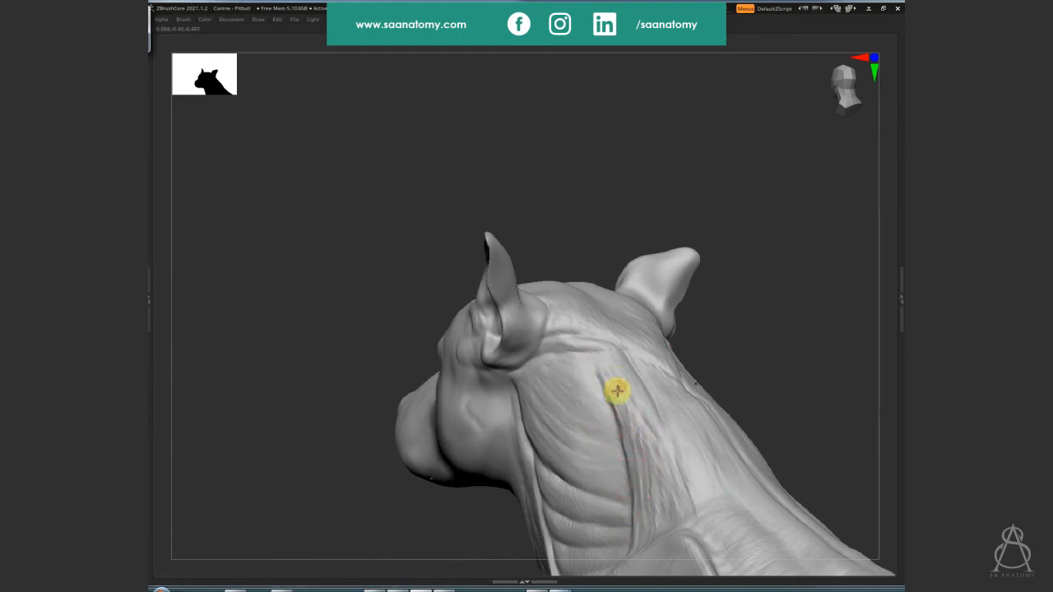
pyautogui.moveTo(616, 387); pyautogui.dragTo(623, 354, button='right')
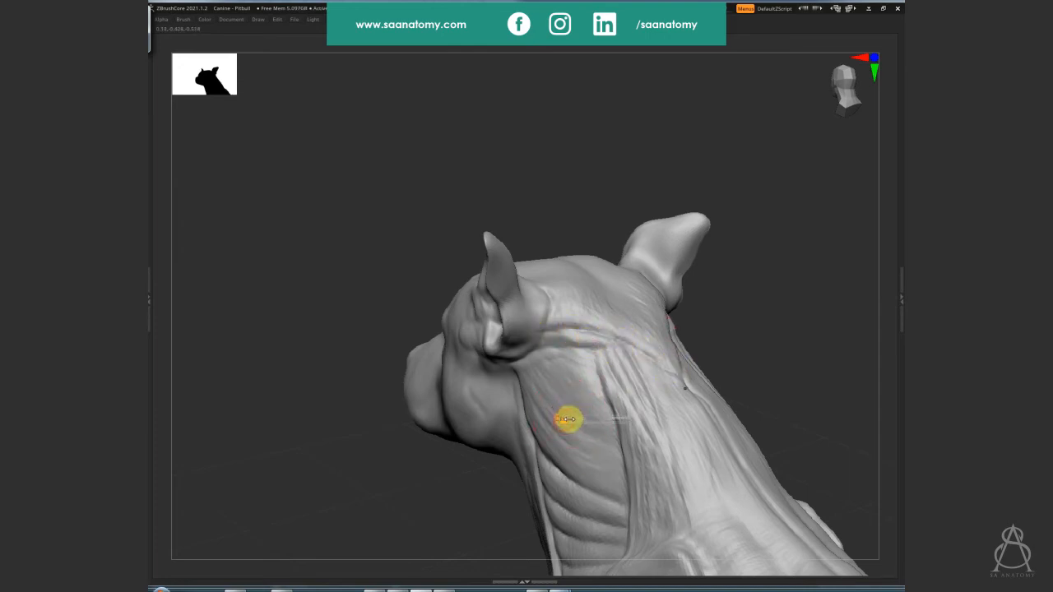
pyautogui.moveTo(567, 409)
pyautogui.mouseDown()
pyautogui.moveTo(575, 412)
pyautogui.moveTo(575, 390)
pyautogui.moveTo(559, 416)
pyautogui.moveTo(592, 403)
pyautogui.moveTo(560, 376)
pyautogui.moveTo(560, 430)
pyautogui.moveTo(557, 409)
pyautogui.moveTo(533, 421)
pyautogui.moveTo(590, 444)
pyautogui.moveTo(595, 423)
pyautogui.moveTo(540, 388)
pyautogui.moveTo(578, 381)
pyautogui.moveTo(576, 407)
pyautogui.moveTo(567, 376)
pyautogui.moveTo(548, 423)
pyautogui.moveTo(581, 439)
pyautogui.moveTo(584, 457)
pyautogui.mouseUp()
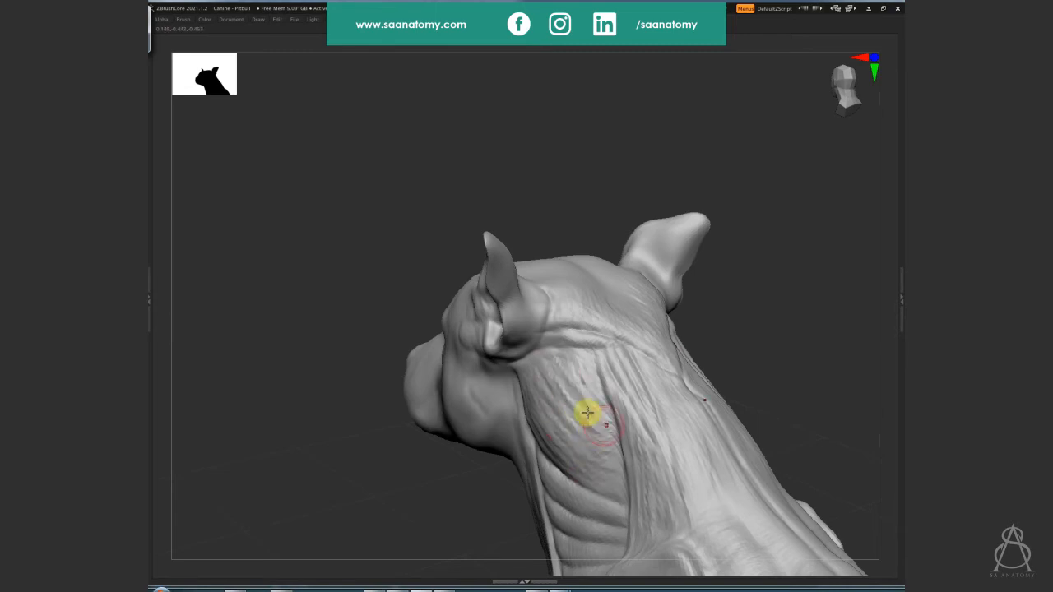
pyautogui.moveTo(587, 413); pyautogui.dragTo(551, 420, button='right')
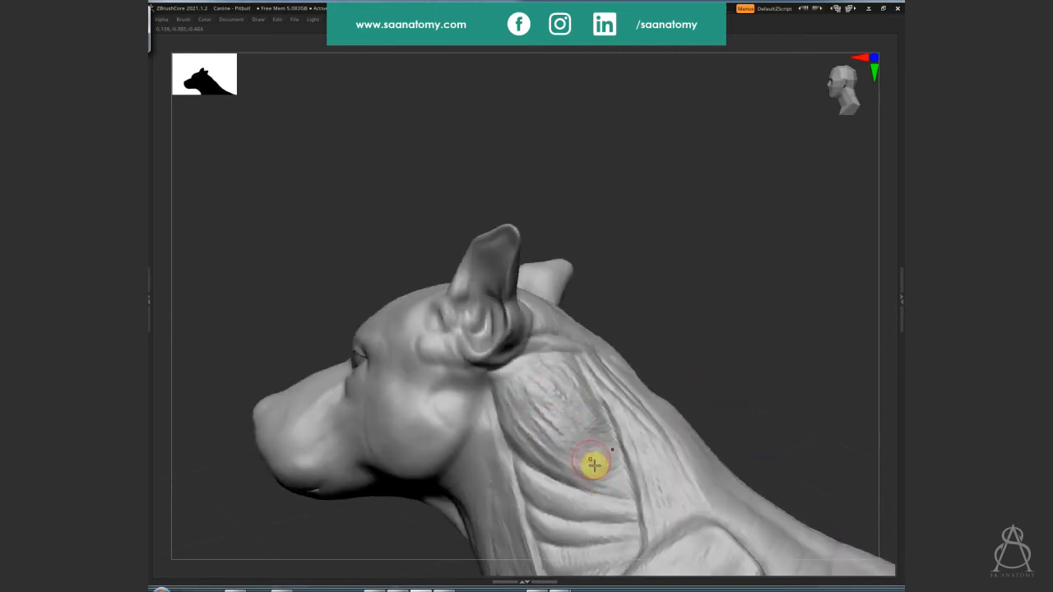
pyautogui.moveTo(597, 425); pyautogui.dragTo(532, 403, button='right')
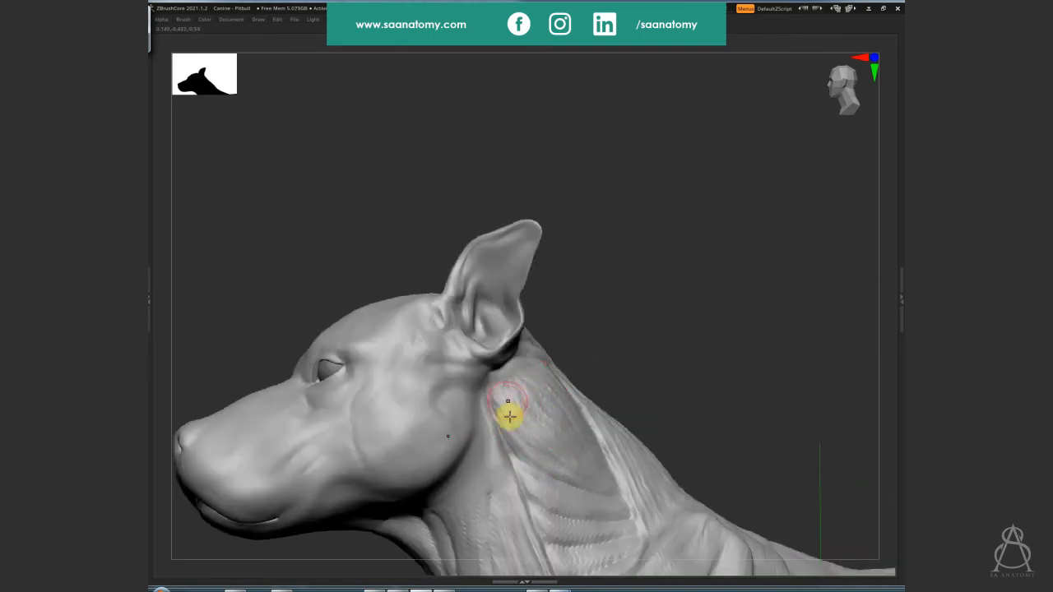
# Refine the muscle strands along the back of the neck and the pointed muscle attachment behind the skull
pyautogui.moveTo(510, 416); pyautogui.dragTo(584, 436, button='right')
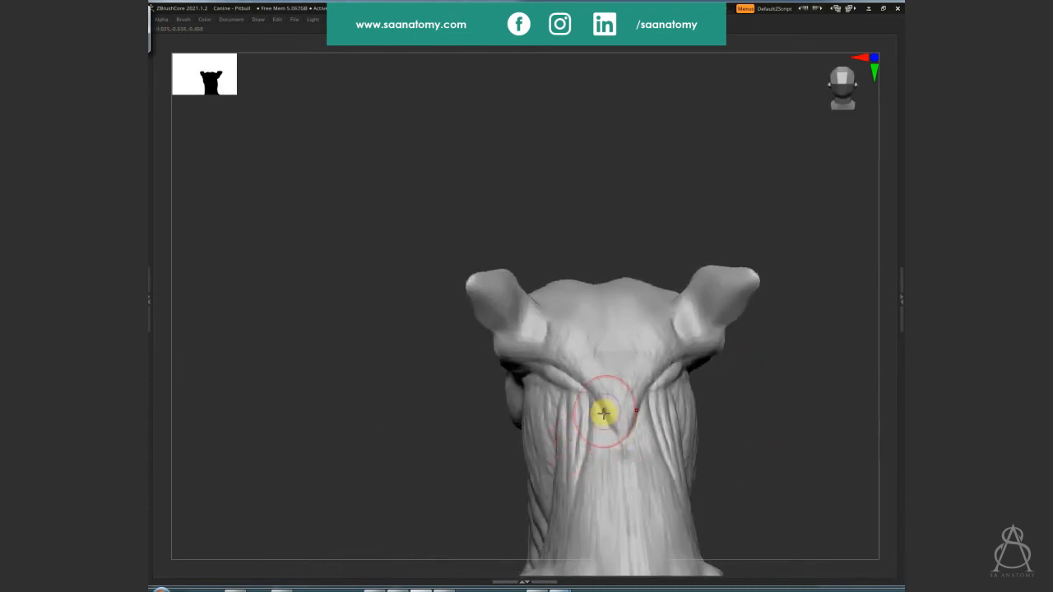
pyautogui.moveTo(603, 413)
pyautogui.mouseDown()
pyautogui.moveTo(602, 388)
pyautogui.moveTo(611, 419)
pyautogui.moveTo(604, 404)
pyautogui.moveTo(595, 428)
pyautogui.moveTo(557, 423)
pyautogui.mouseUp()
pyautogui.moveTo(757, 449); pyautogui.dragTo(680, 425)
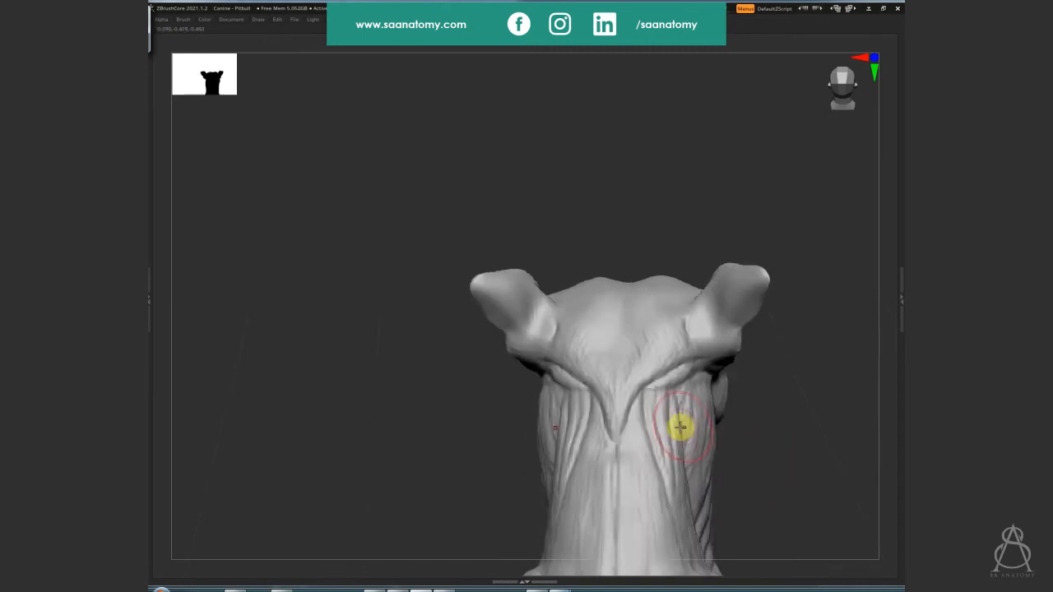
pyautogui.moveTo(769, 409); pyautogui.dragTo(650, 356)
pyautogui.press('s')
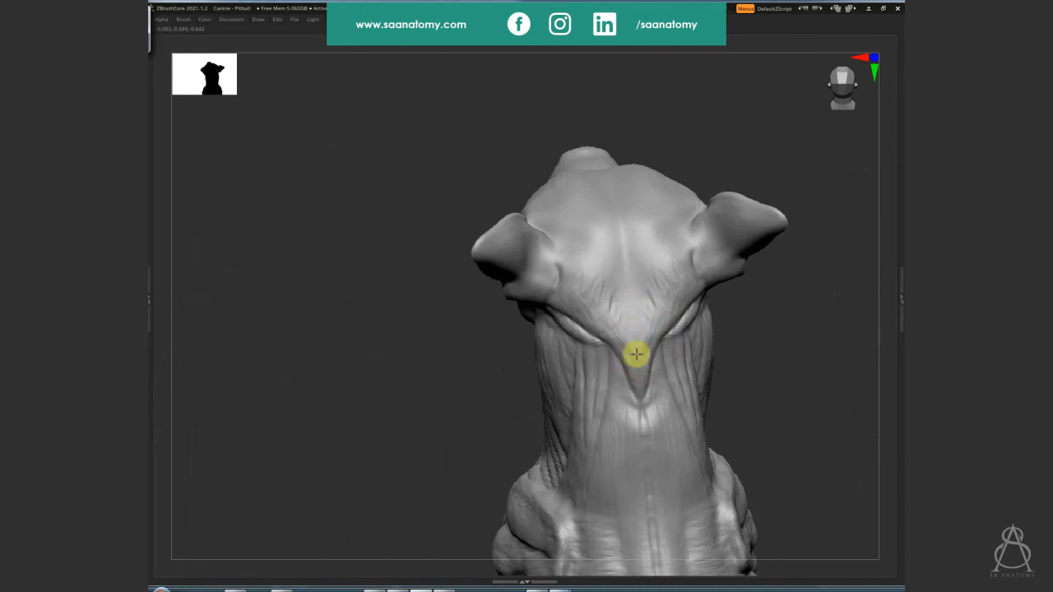
pyautogui.press('s')
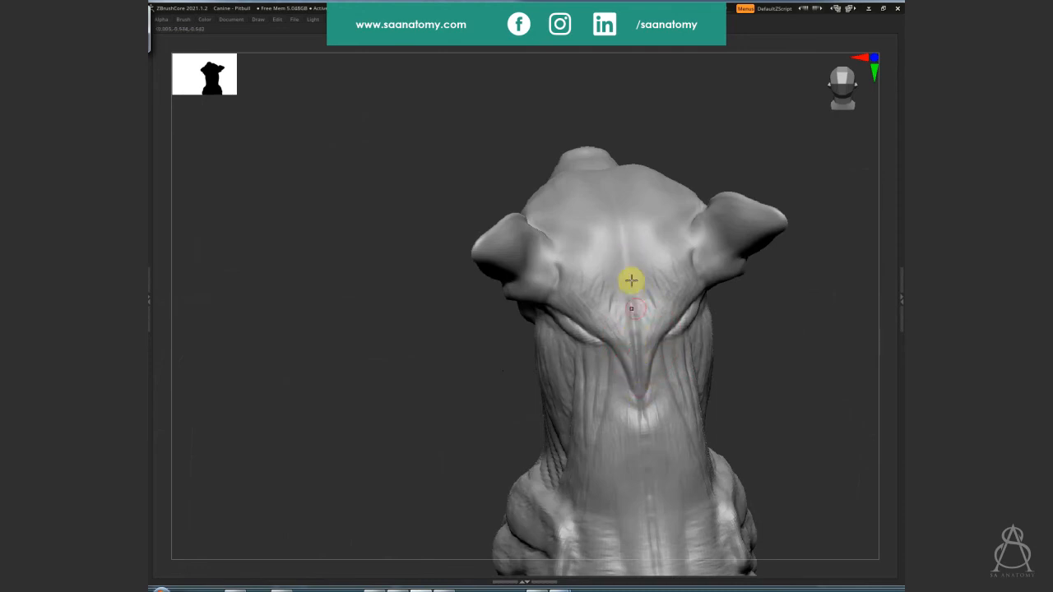
pyautogui.moveTo(798, 321); pyautogui.dragTo(818, 354)
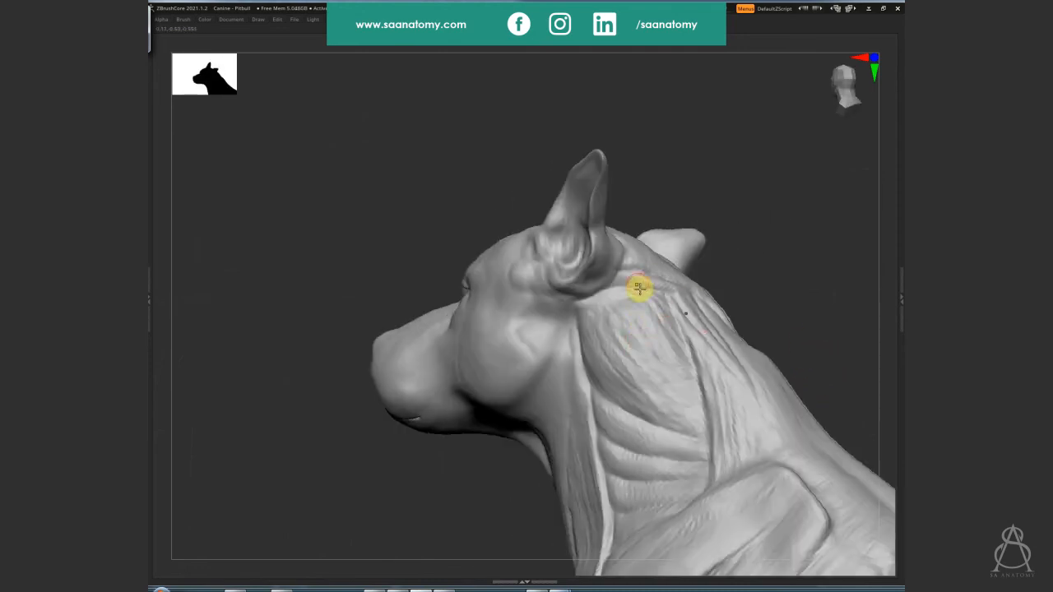
# Define the crease beneath the base of the ear and refine the adjoining muscle edges along the neck
pyautogui.moveTo(623, 286); pyautogui.dragTo(590, 289, button='right')
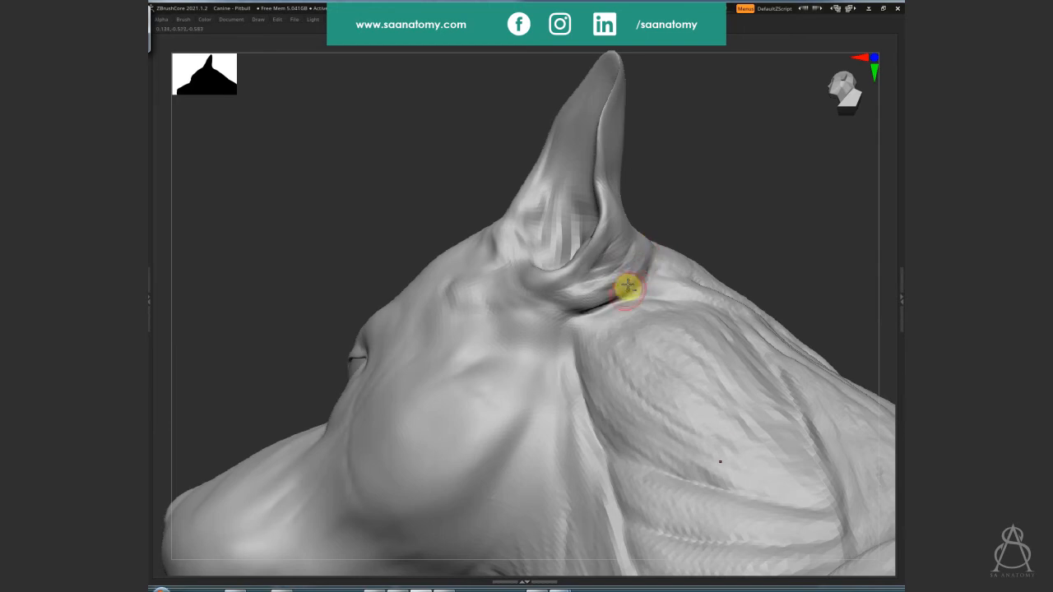
pyautogui.moveTo(628, 287); pyautogui.dragTo(717, 313, button='right')
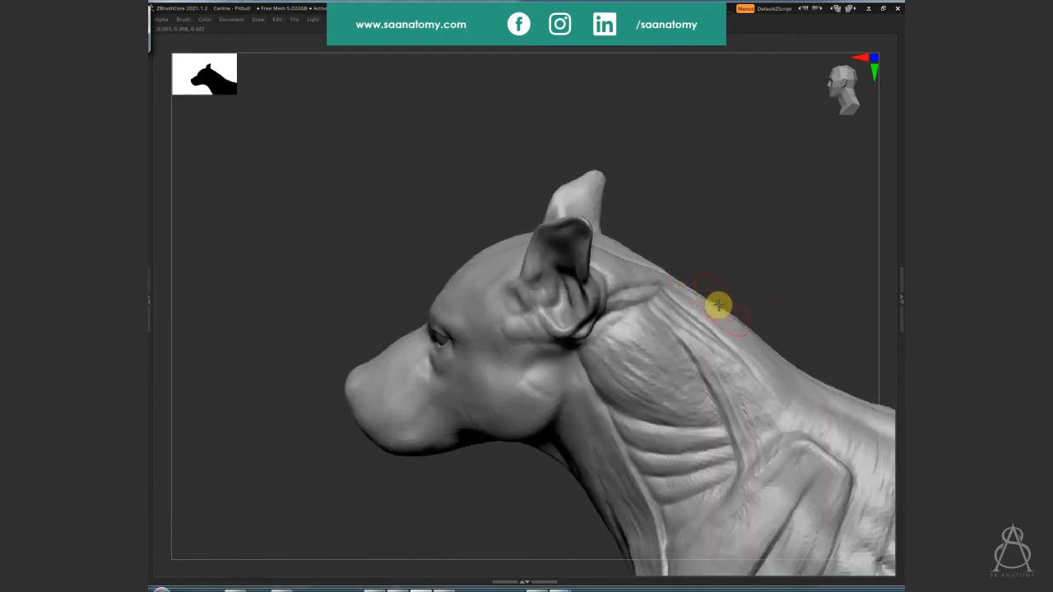
pyautogui.moveTo(718, 305); pyautogui.dragTo(683, 283, button='right')
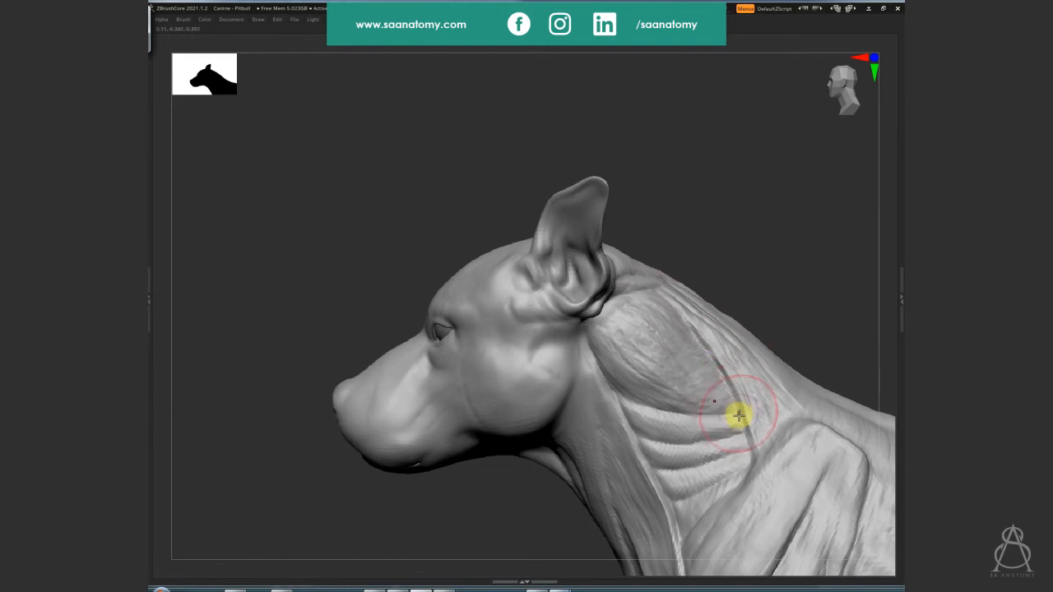
pyautogui.moveTo(735, 416); pyautogui.dragTo(742, 321, button='right')
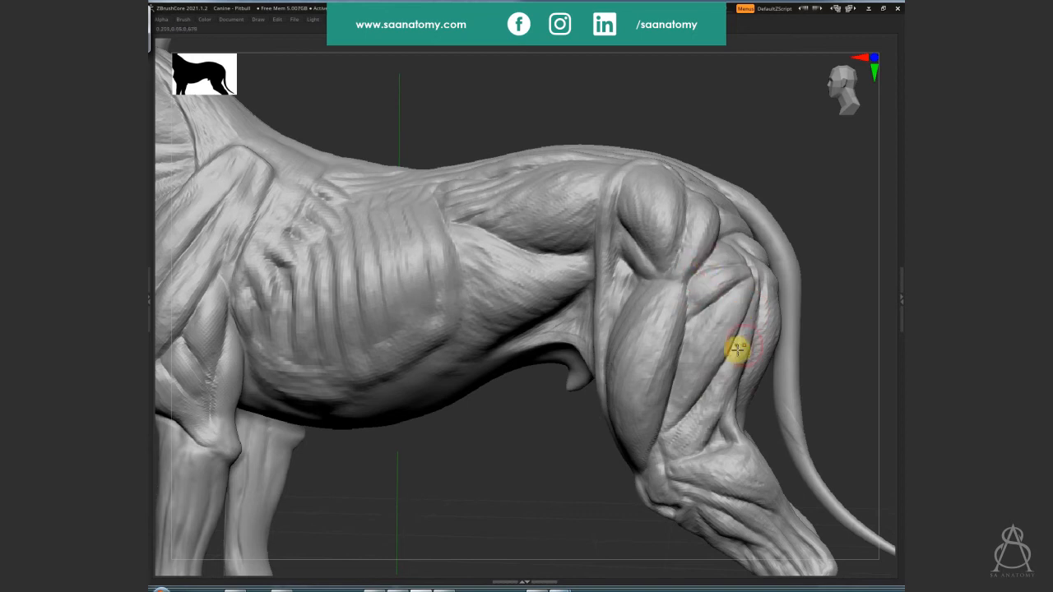
# Save the project over the existing Canine - Pitbull file
pyautogui.hotkey('shift', 'd')
pyautogui.press('f')
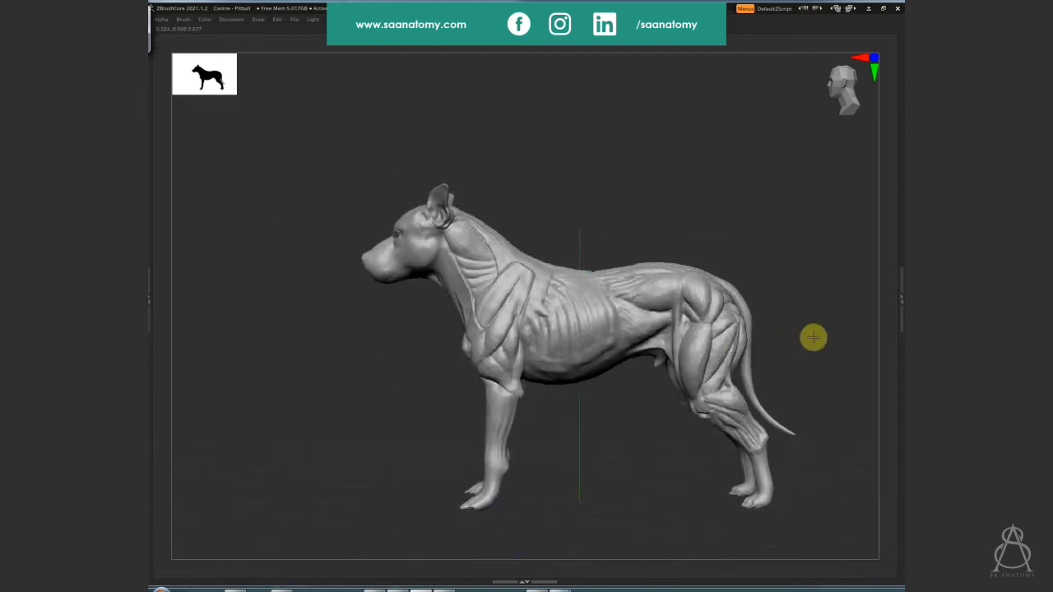
pyautogui.moveTo(811, 336); pyautogui.dragTo(764, 411)
pyautogui.hotkey('ctrl', 's')
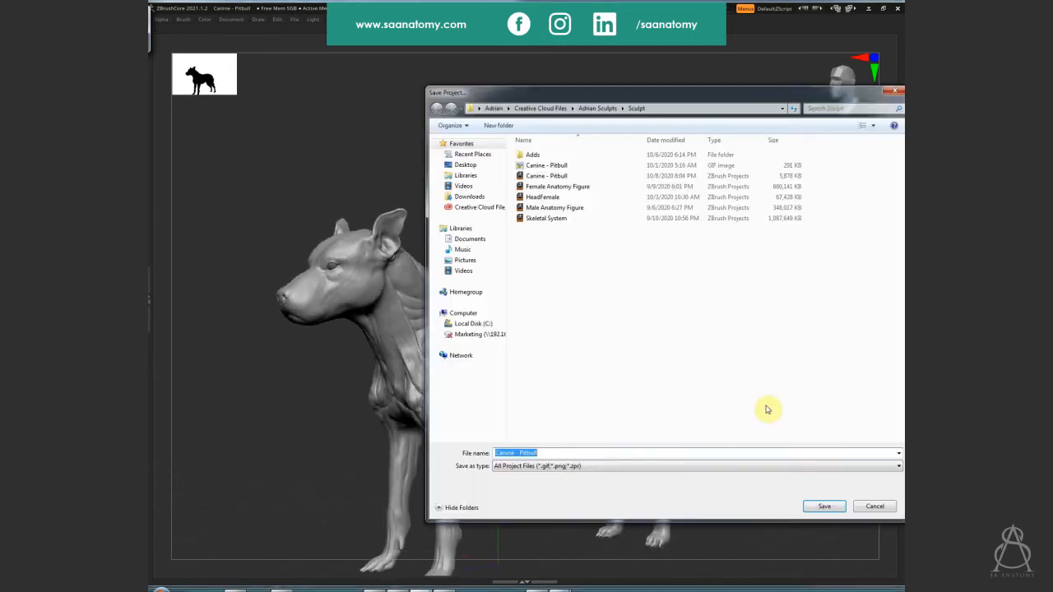
pyautogui.press('Return')
pyautogui.press('y')
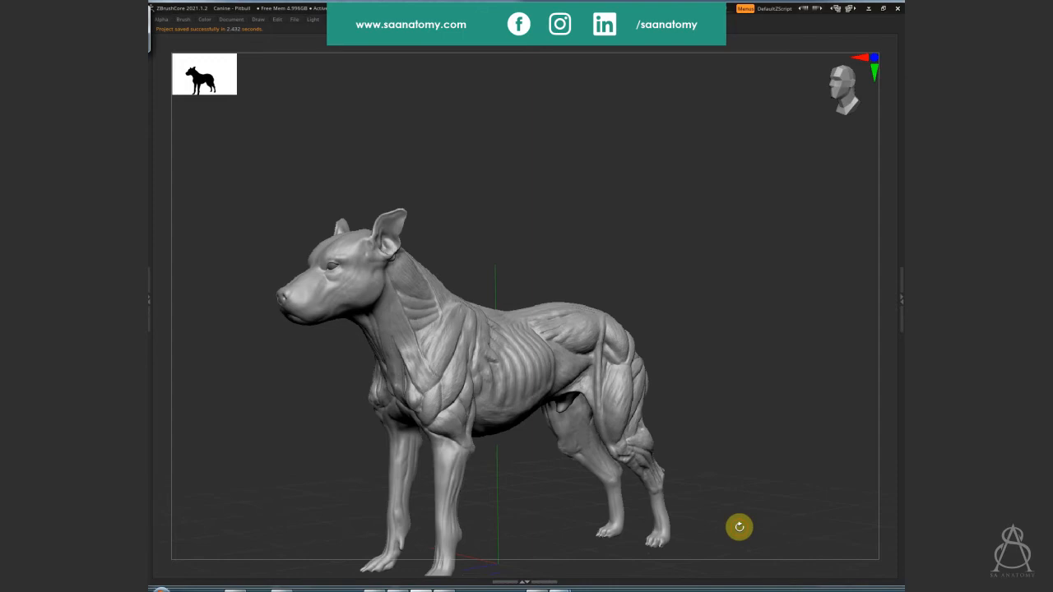
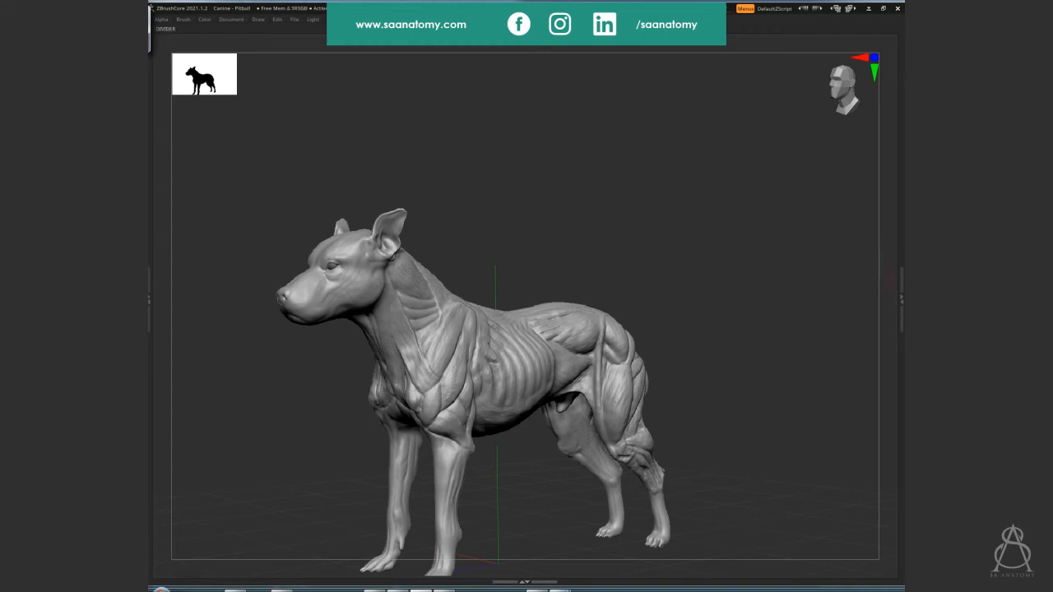
# Sculpt fine muscle strands across the outer upper foreleg, tapering down to the point of the elbow
pyautogui.moveTo(697, 405); pyautogui.dragTo(845, 371)
pyautogui.moveTo(510, 389); pyautogui.dragTo(572, 283)
pyautogui.keyDown('alt'); pyautogui.moveTo(432, 296); pyautogui.dragTo(538, 313, button='right'); pyautogui.keyUp('alt')
pyautogui.keyDown('ctrl'); pyautogui.moveTo(630, 296); pyautogui.dragTo(684, 297, button='right'); pyautogui.keyUp('ctrl')
pyautogui.press('s')
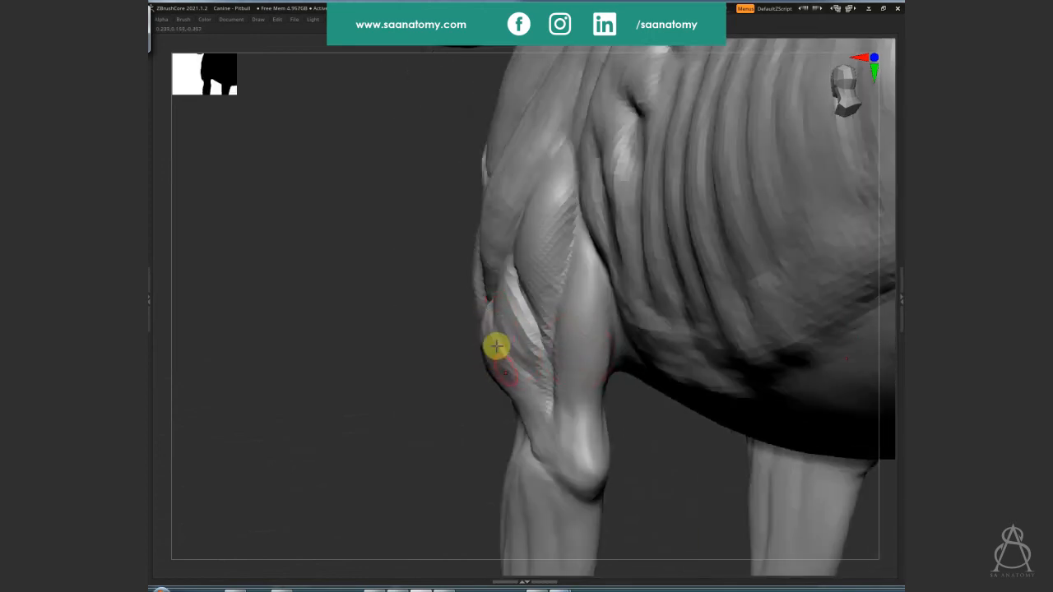
pyautogui.moveTo(488, 324); pyautogui.dragTo(362, 329, button='right')
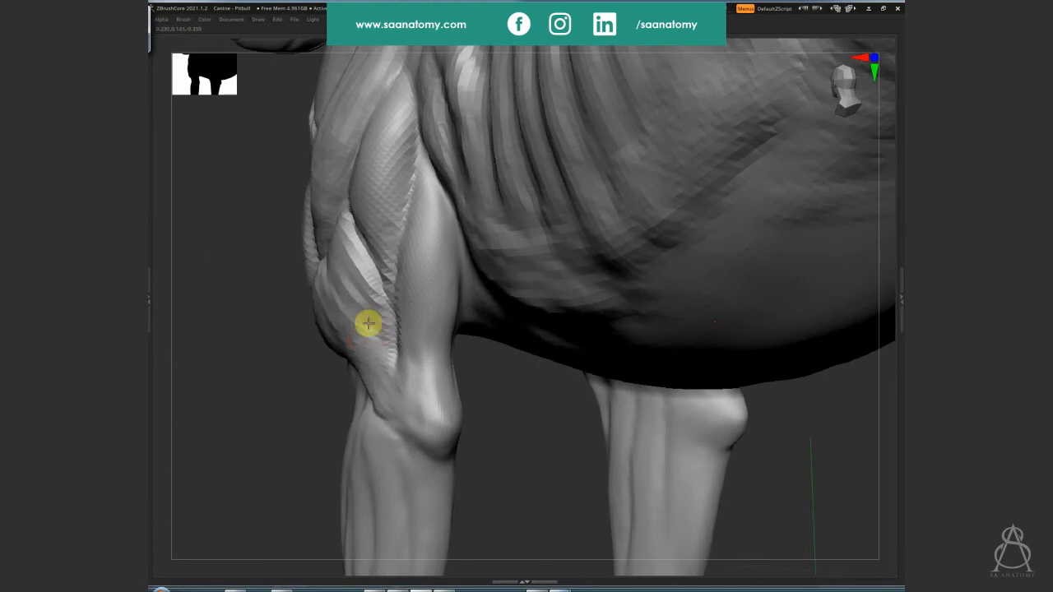
pyautogui.moveTo(415, 342); pyautogui.dragTo(403, 316)
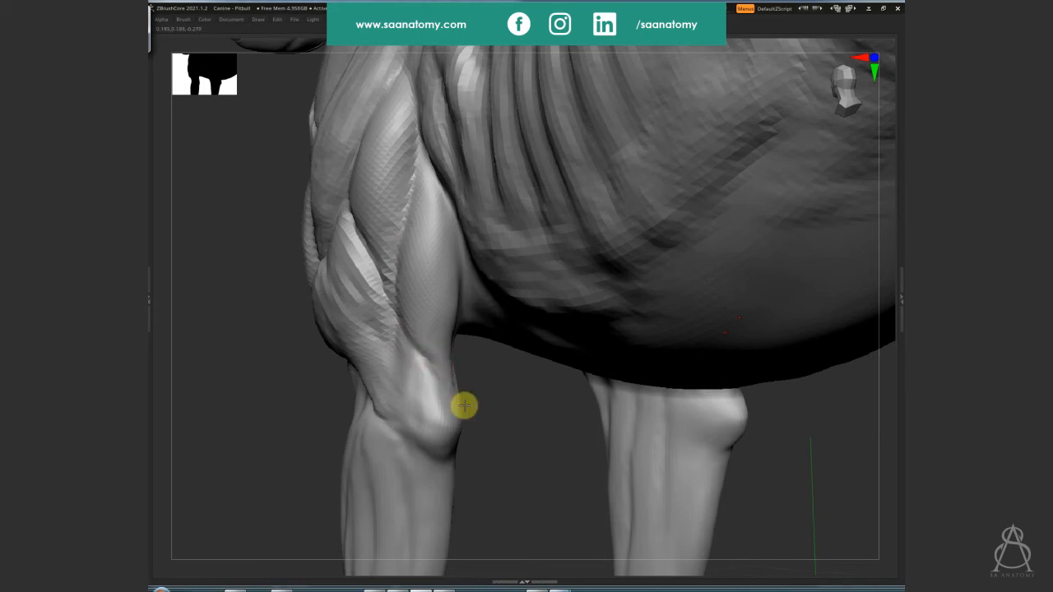
pyautogui.moveTo(484, 469); pyautogui.dragTo(407, 329)
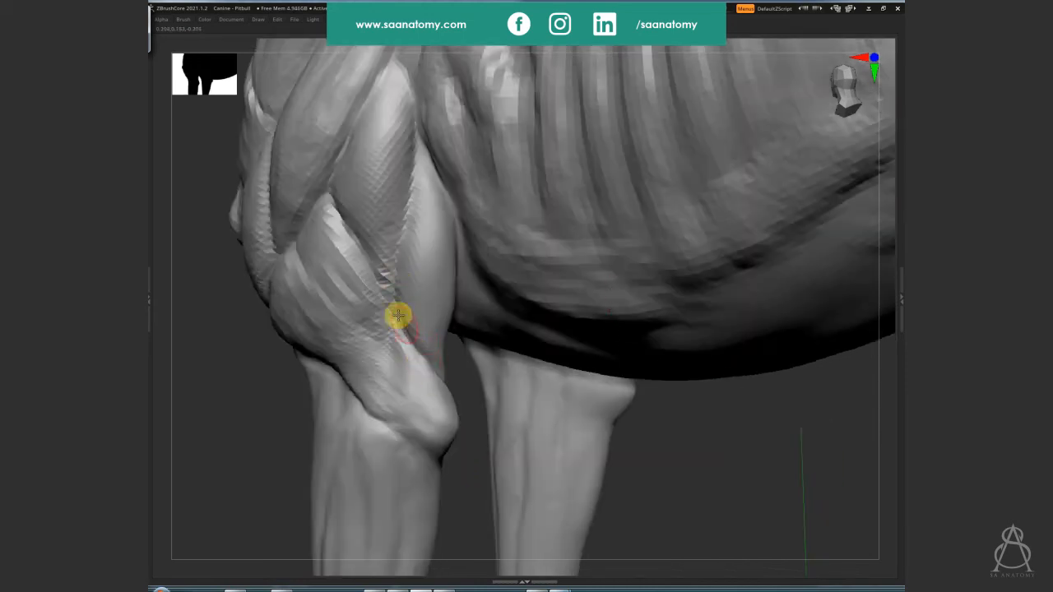
# Carve the crease beneath the elbow and extend the groove down between the rear forearm muscles
pyautogui.moveTo(365, 358)
pyautogui.mouseDown()
pyautogui.moveTo(365, 367)
pyautogui.moveTo(400, 348)
pyautogui.moveTo(393, 359)
pyautogui.moveTo(364, 359)
pyautogui.moveTo(410, 421)
pyautogui.moveTo(452, 287)
pyautogui.moveTo(709, 402)
pyautogui.moveTo(732, 360)
pyautogui.moveTo(798, 444)
pyautogui.moveTo(667, 406)
pyautogui.moveTo(585, 430)
pyautogui.moveTo(677, 376)
pyautogui.mouseUp()
pyautogui.click(598, 165)
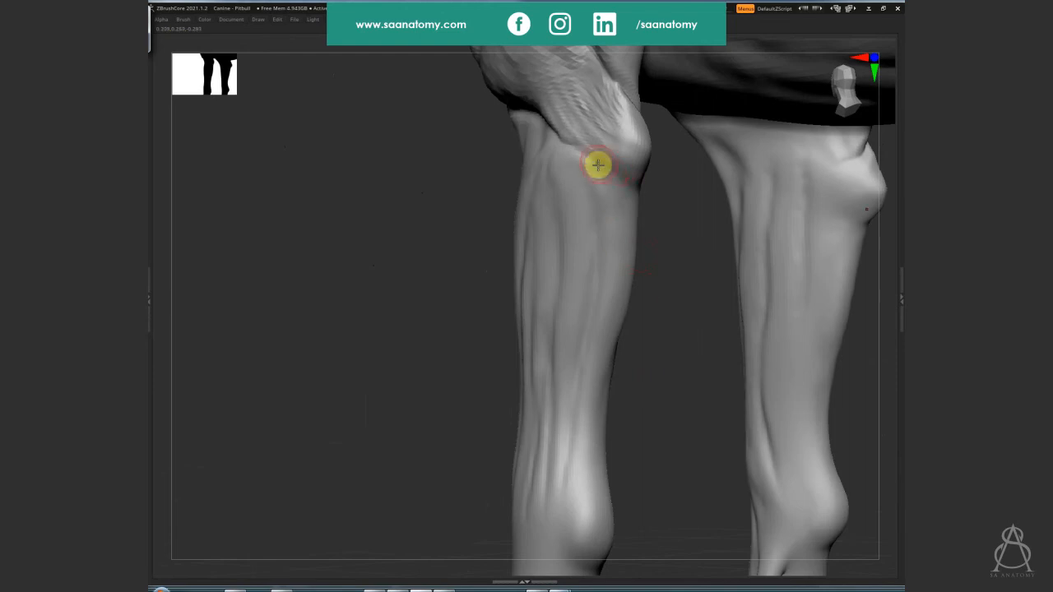
pyautogui.moveTo(591, 168)
pyautogui.mouseDown()
pyautogui.moveTo(597, 181)
pyautogui.moveTo(593, 165)
pyautogui.mouseUp()
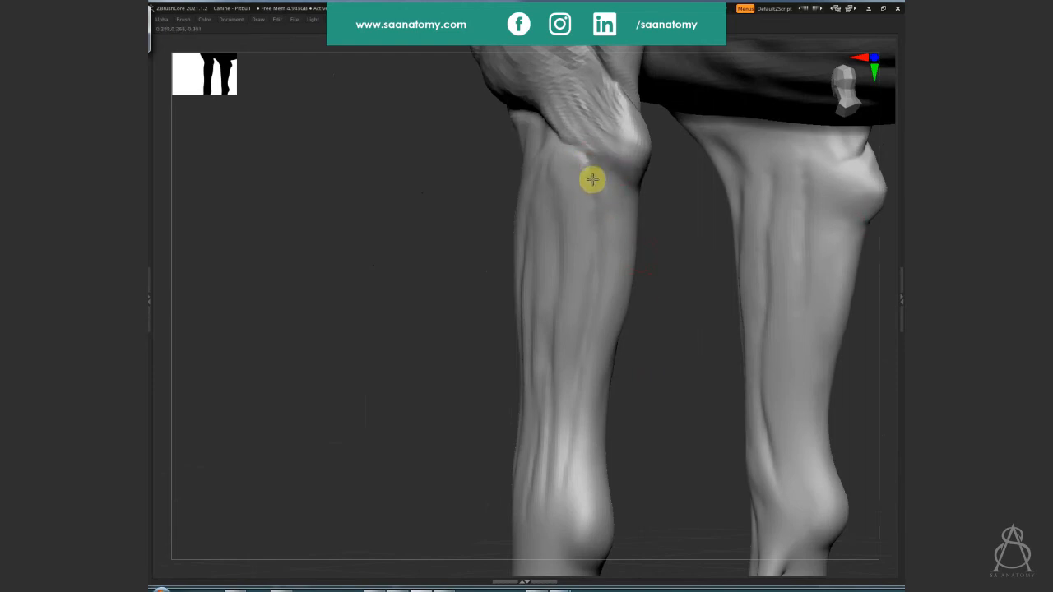
pyautogui.click(618, 201)
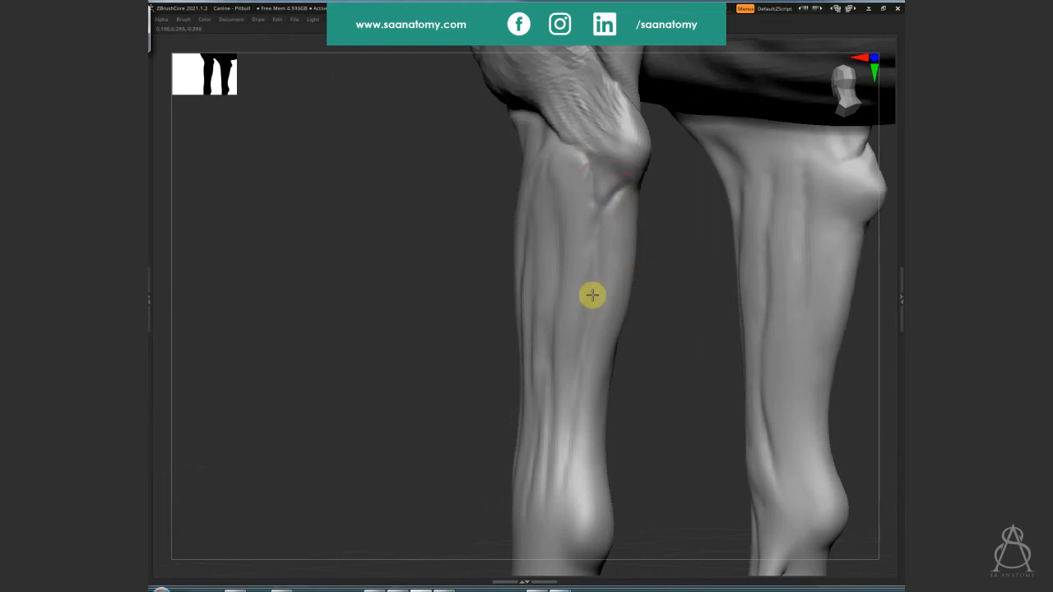
pyautogui.click(628, 193)
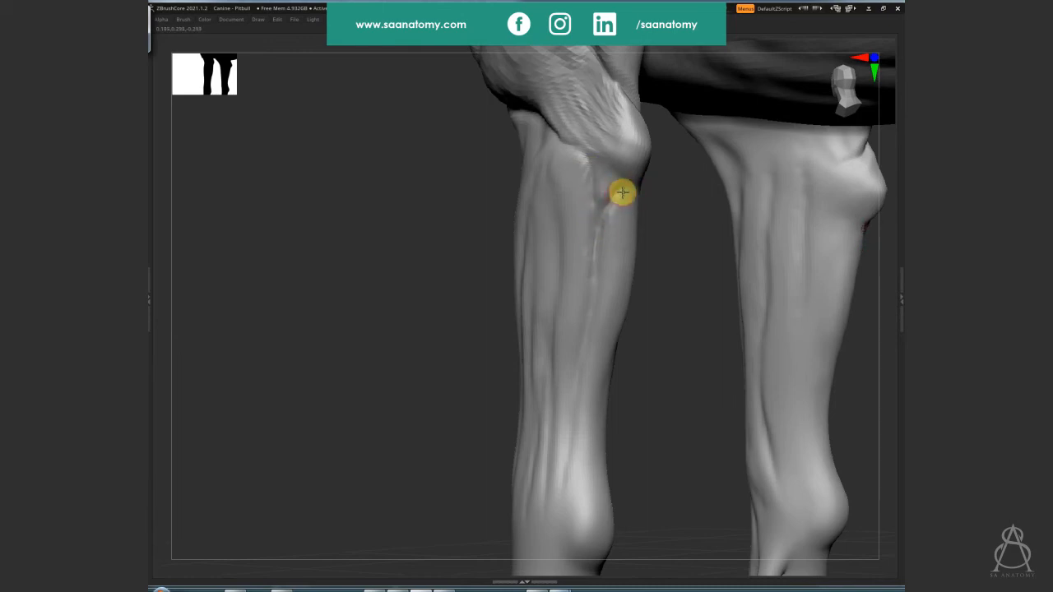
pyautogui.moveTo(621, 196); pyautogui.dragTo(588, 155, button='right')
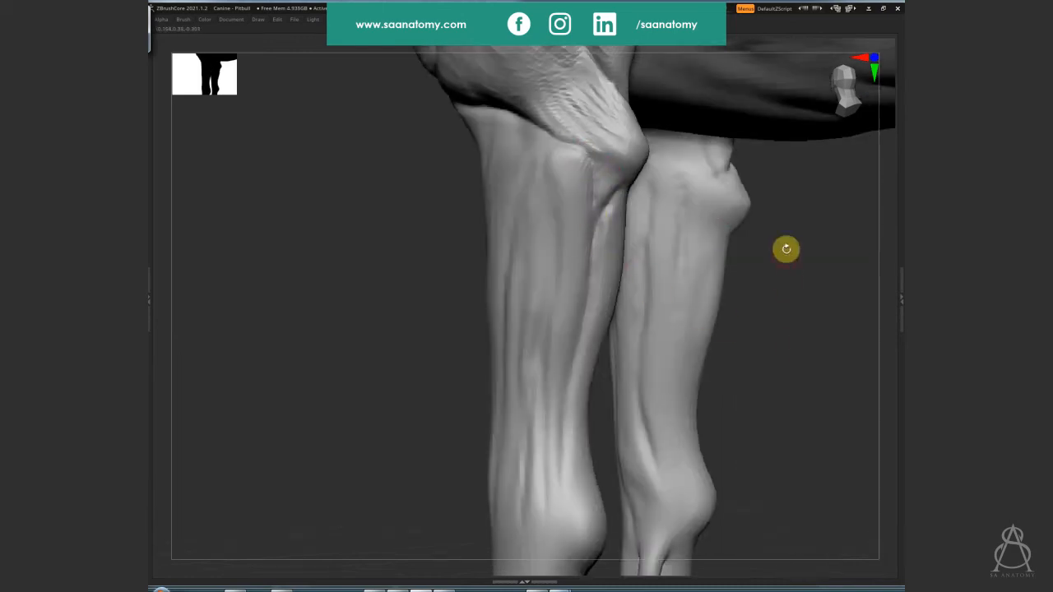
# Refine the fibres and dividing edges of the long upper-arm muscles above the elbow
pyautogui.moveTo(749, 205)
pyautogui.mouseDown(button='right')
pyautogui.moveTo(788, 218)
pyautogui.moveTo(773, 359)
pyautogui.moveTo(557, 423)
pyautogui.moveTo(556, 328)
pyautogui.moveTo(630, 272)
pyautogui.moveTo(569, 282)
pyautogui.moveTo(569, 294)
pyautogui.mouseUp(button='right')
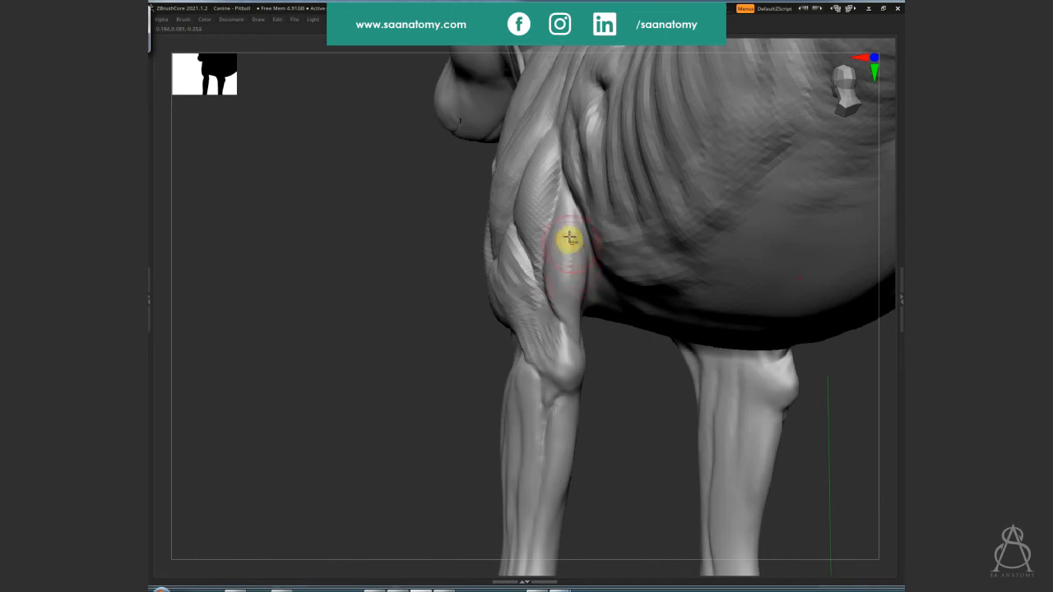
pyautogui.moveTo(628, 435); pyautogui.dragTo(565, 326, button='right')
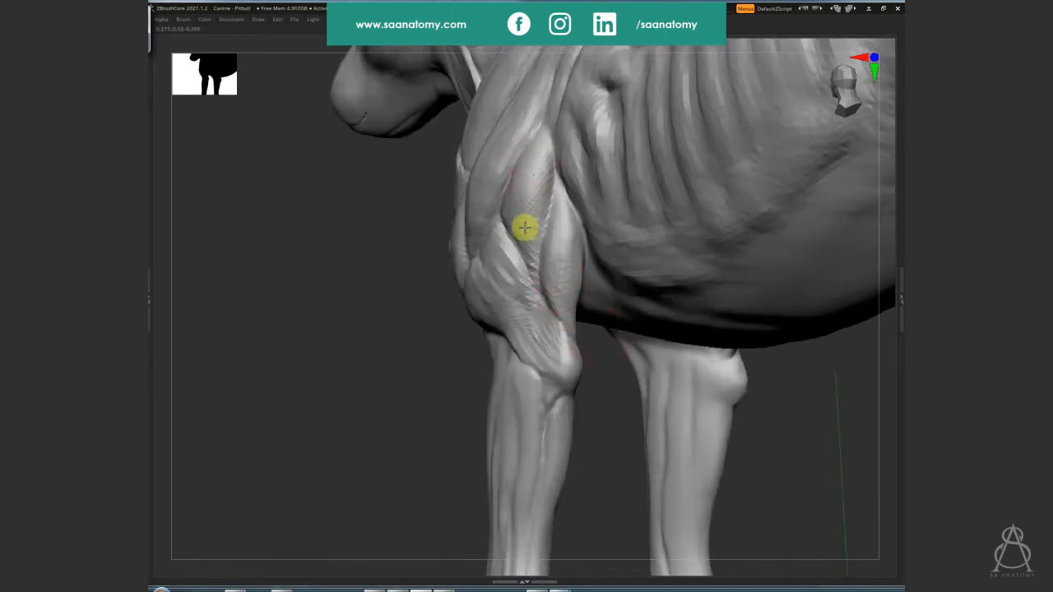
pyautogui.moveTo(515, 198); pyautogui.dragTo(529, 167, button='right')
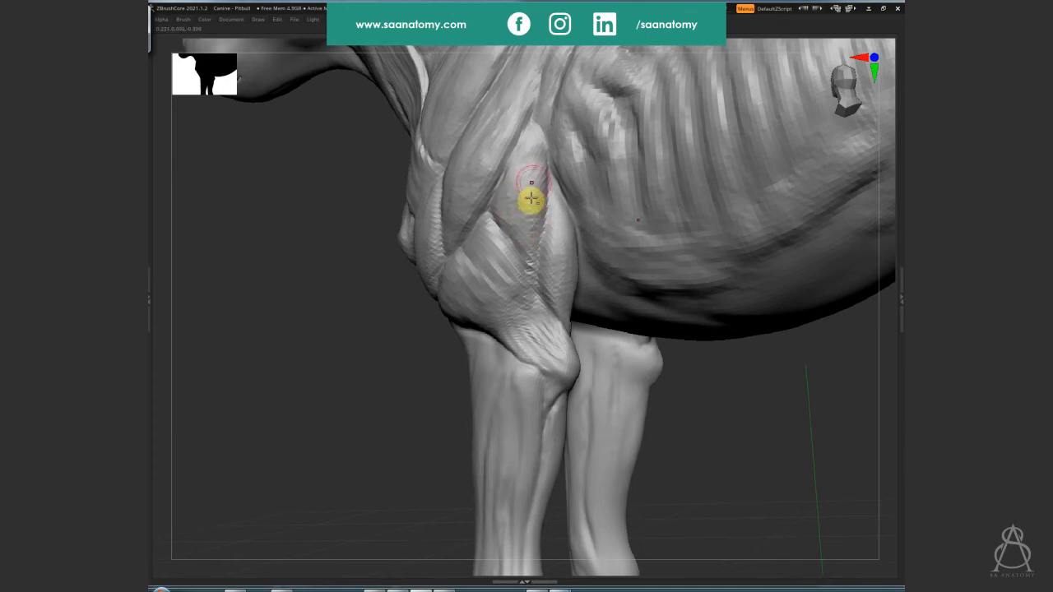
pyautogui.moveTo(531, 199); pyautogui.dragTo(501, 214, button='right')
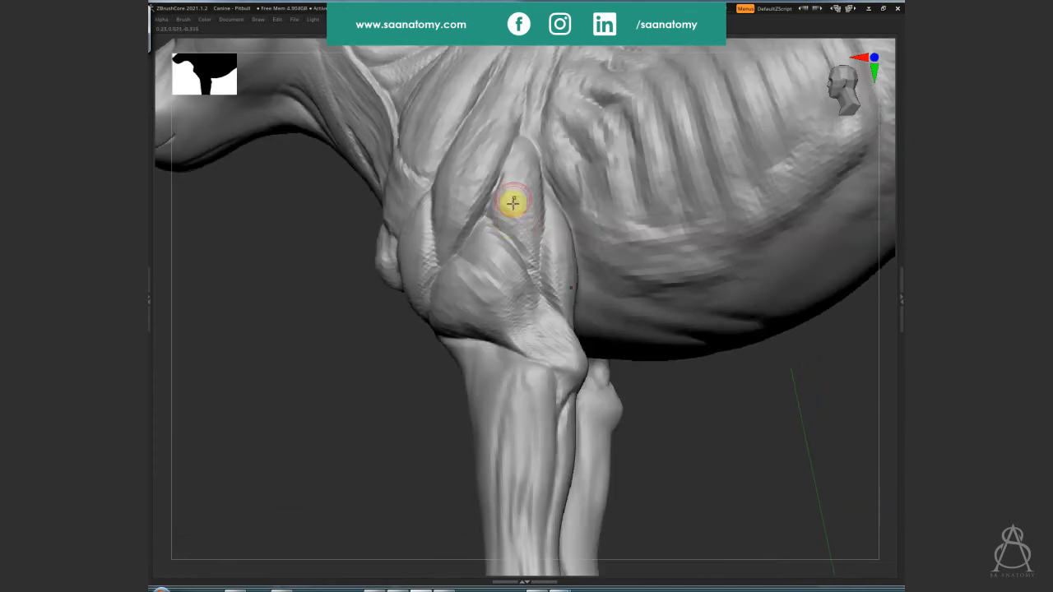
pyautogui.click(512, 194)
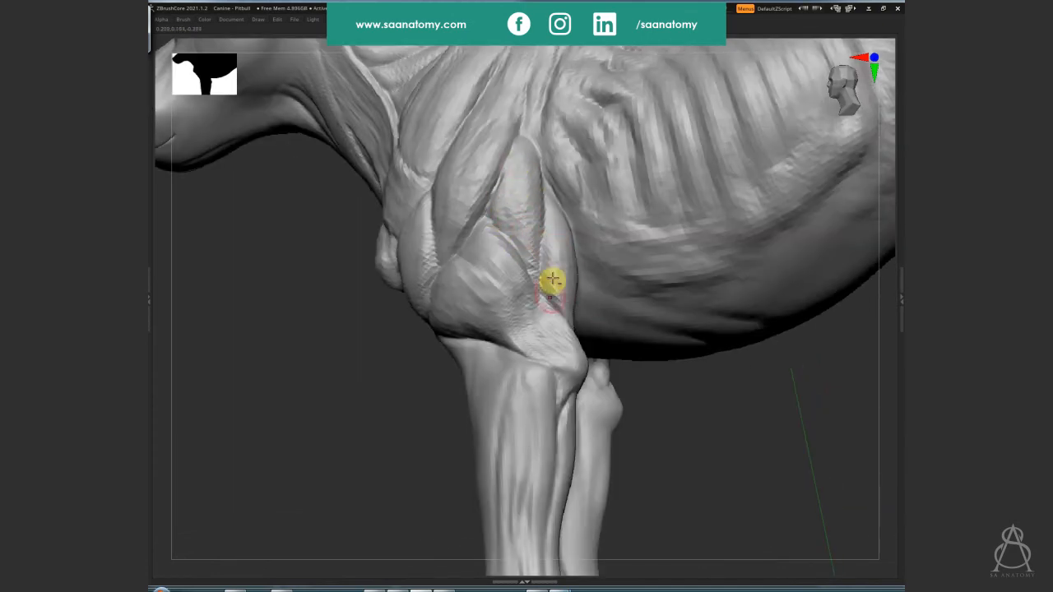
pyautogui.moveTo(552, 280); pyautogui.dragTo(565, 292)
pyautogui.moveTo(547, 302)
pyautogui.mouseDown(button='right')
pyautogui.moveTo(420, 404)
pyautogui.moveTo(627, 418)
pyautogui.moveTo(581, 397)
pyautogui.moveTo(632, 452)
pyautogui.moveTo(607, 472)
pyautogui.moveTo(609, 419)
pyautogui.moveTo(701, 430)
pyautogui.moveTo(569, 475)
pyautogui.moveTo(574, 433)
pyautogui.moveTo(639, 406)
pyautogui.moveTo(610, 439)
pyautogui.moveTo(759, 458)
pyautogui.moveTo(788, 448)
pyautogui.moveTo(752, 370)
pyautogui.moveTo(747, 407)
pyautogui.mouseUp(button='right')
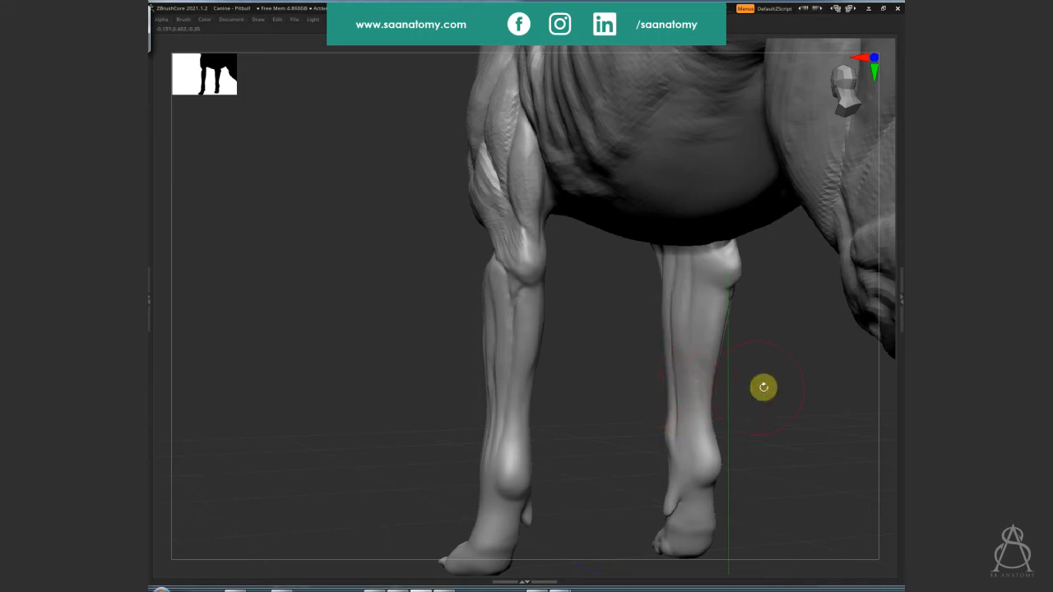
# Sculpt fine muscle fibres over the calf of the hind leg and refine the back of the thigh above it
pyautogui.moveTo(763, 387); pyautogui.dragTo(691, 354)
pyautogui.moveTo(613, 357); pyautogui.dragTo(691, 371)
pyautogui.moveTo(629, 509)
pyautogui.mouseDown()
pyautogui.moveTo(568, 446)
pyautogui.moveTo(513, 474)
pyautogui.moveTo(554, 435)
pyautogui.moveTo(557, 382)
pyautogui.moveTo(498, 372)
pyautogui.mouseUp()
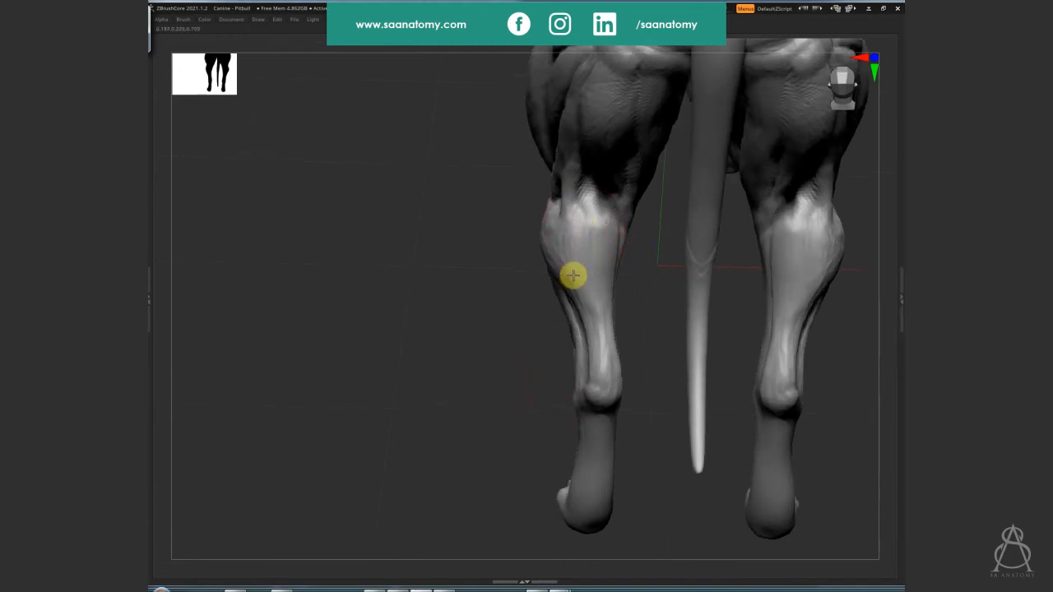
pyautogui.moveTo(595, 225); pyautogui.dragTo(582, 245)
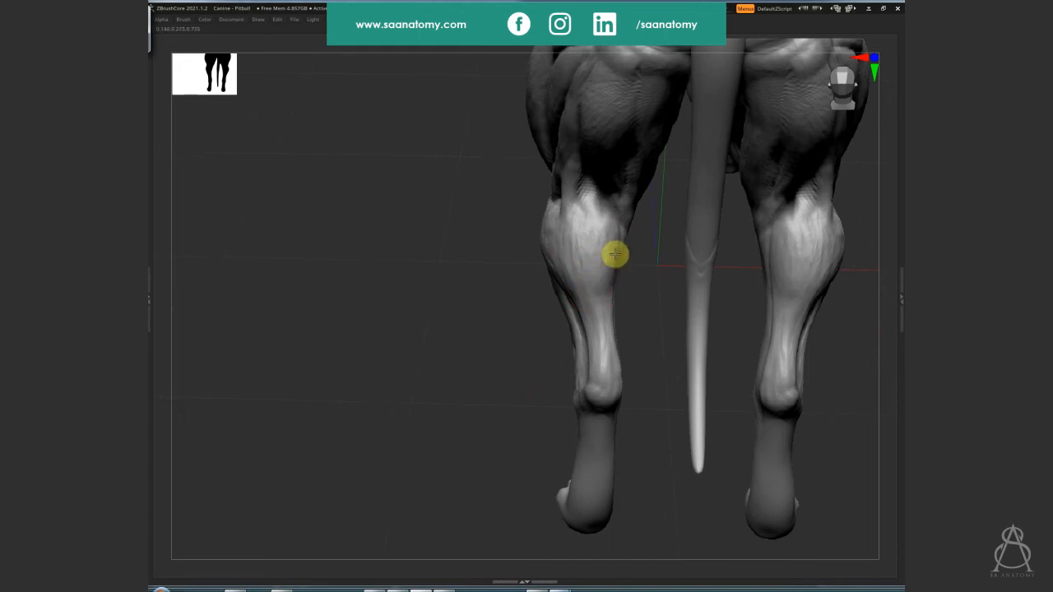
pyautogui.moveTo(600, 290); pyautogui.dragTo(534, 239, button='right')
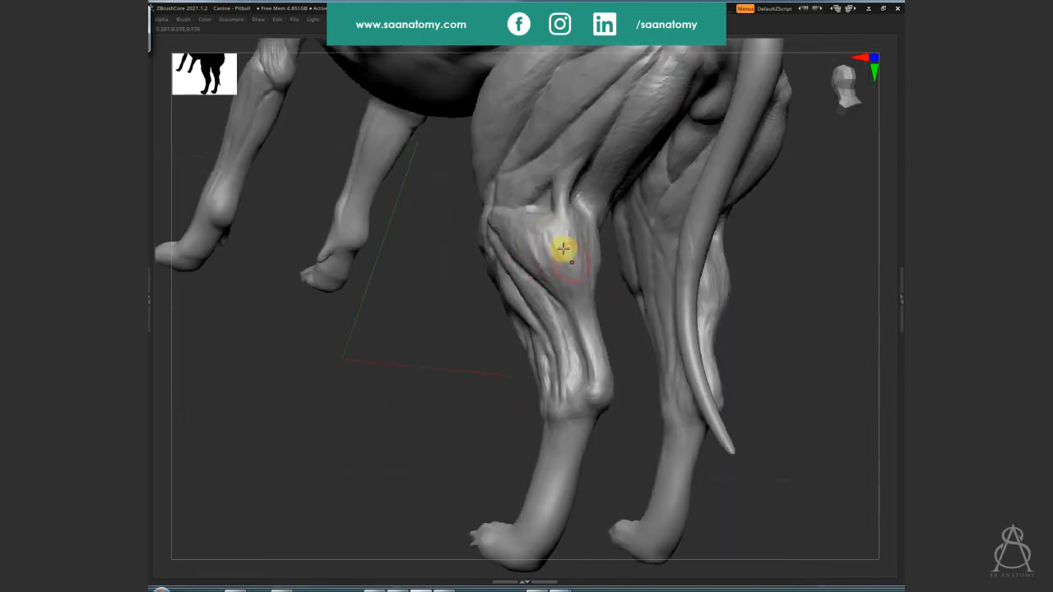
pyautogui.moveTo(585, 274); pyautogui.dragTo(525, 240, button='right')
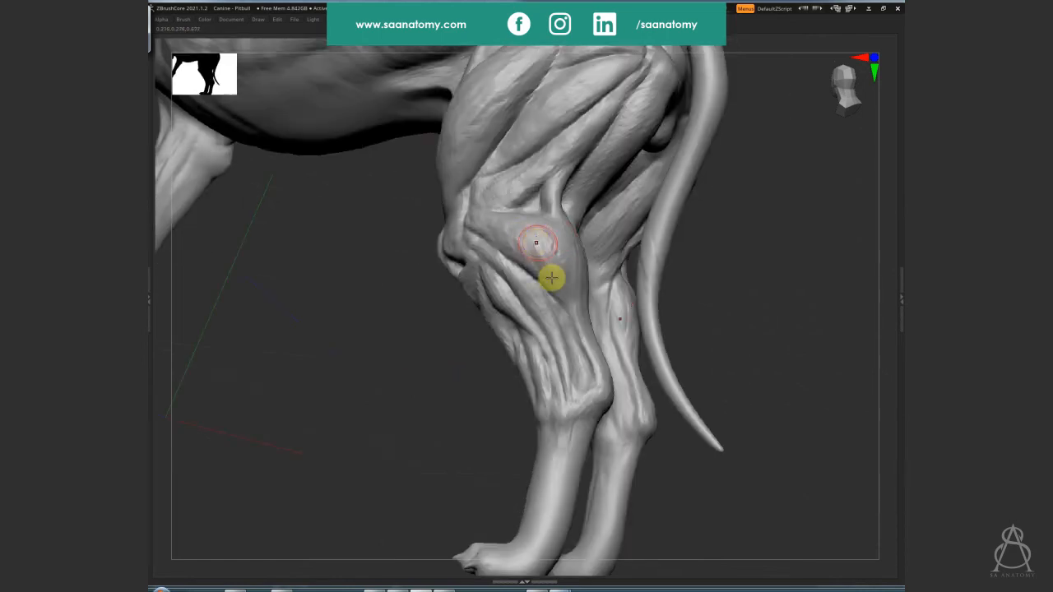
pyautogui.moveTo(583, 269); pyautogui.dragTo(681, 380, button='right')
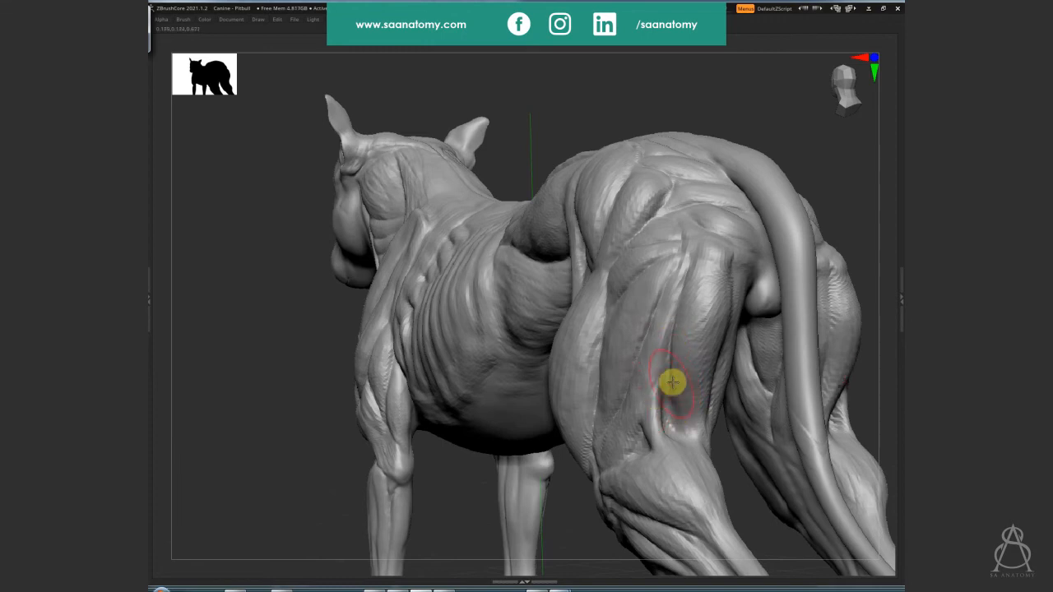
pyautogui.moveTo(687, 334); pyautogui.dragTo(712, 297, button='right')
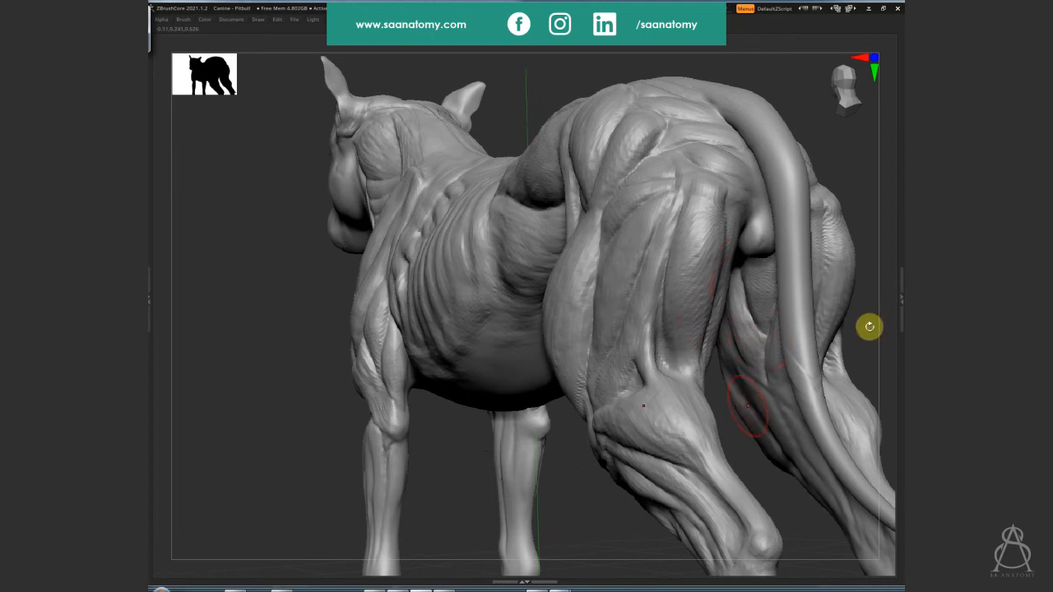
# Add diagonal fibre detail to the bulging muscle in front of the hip and the strands above it on the lower back
pyautogui.moveTo(867, 324); pyautogui.dragTo(627, 244, button='right')
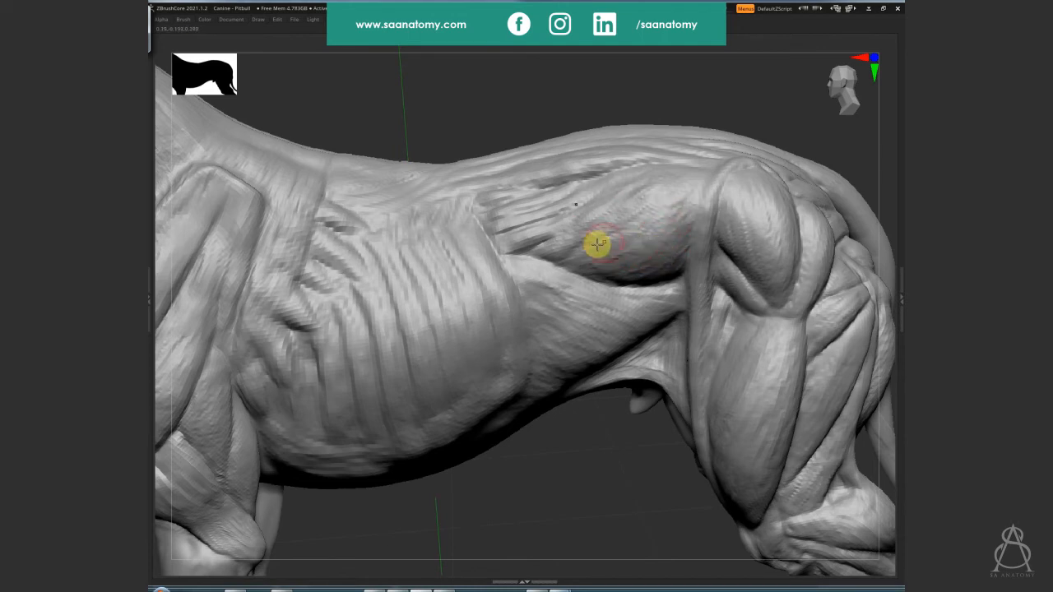
pyautogui.moveTo(598, 244); pyautogui.dragTo(554, 159, button='right')
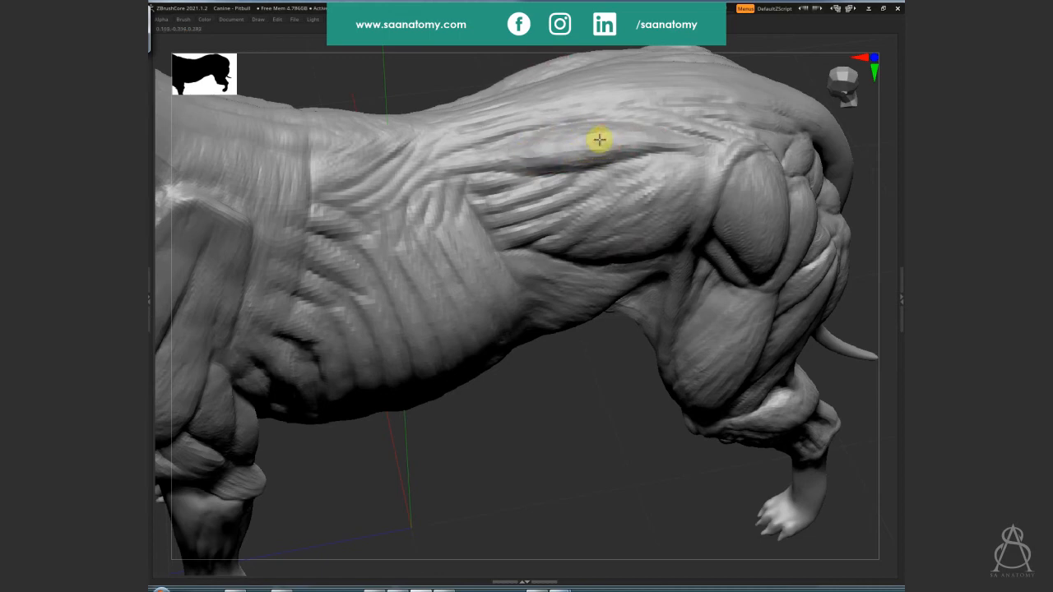
pyautogui.moveTo(611, 157); pyautogui.dragTo(566, 189, button='right')
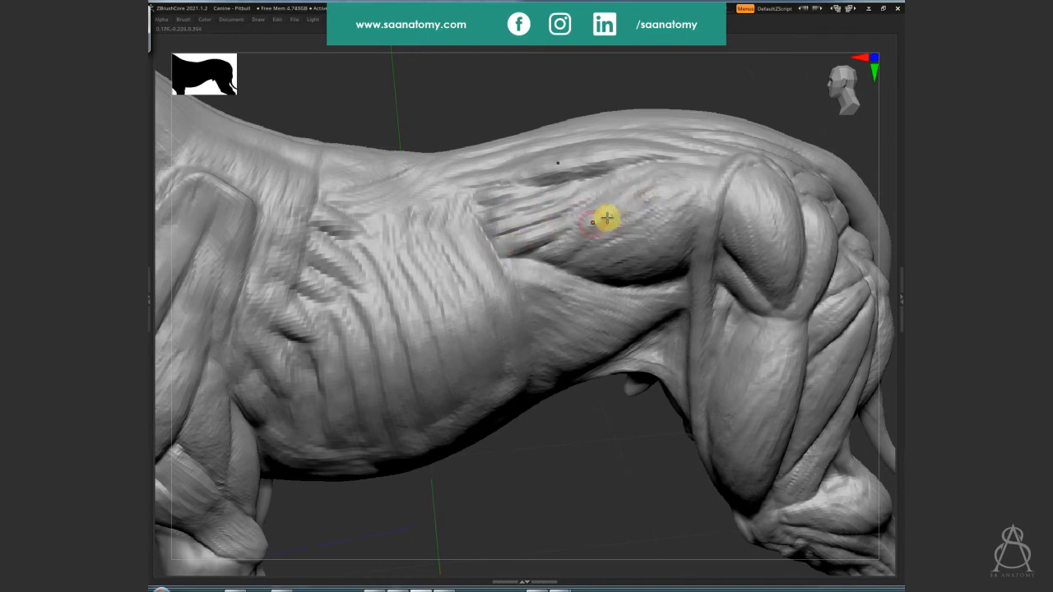
pyautogui.moveTo(576, 244); pyautogui.dragTo(576, 243, button='right')
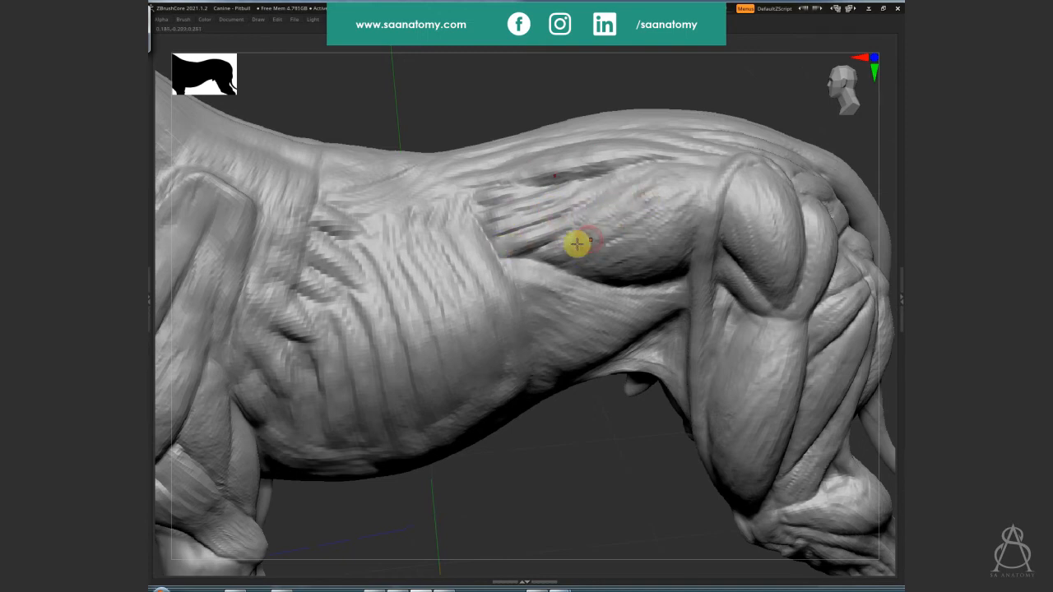
pyautogui.rightClick(655, 215)
pyautogui.rightClick(677, 207)
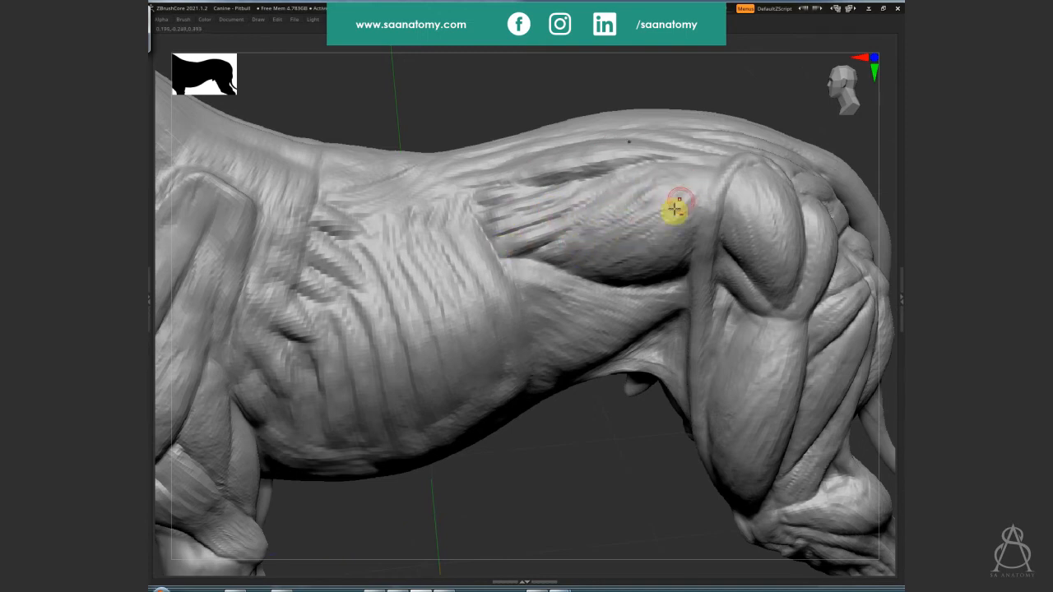
pyautogui.rightClick(665, 244)
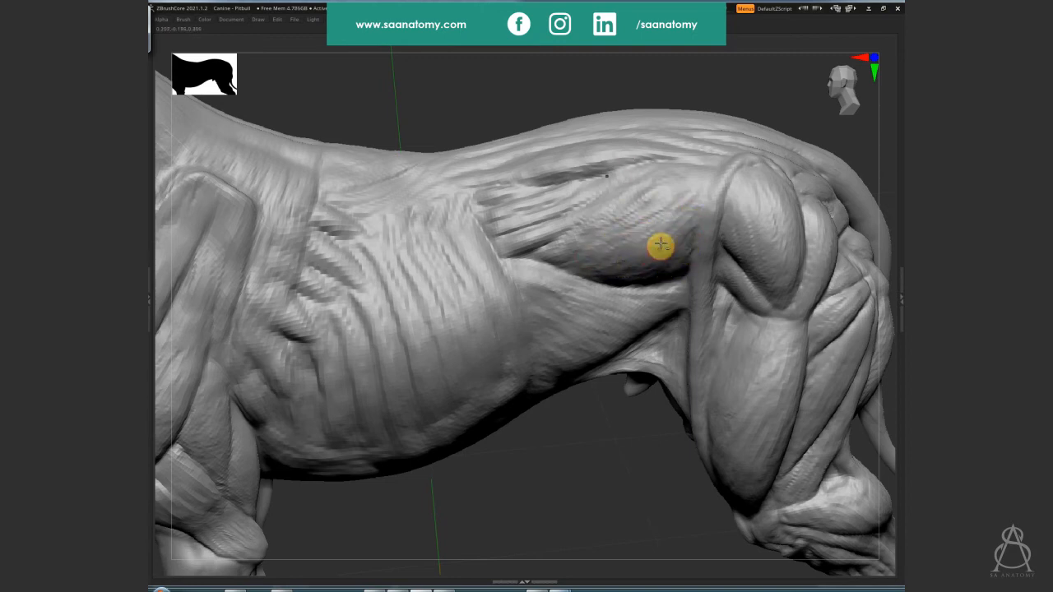
# Refine the long muscle strands along the lower back and rump, and smooth them into the base of the tail
pyautogui.press('f')
pyautogui.moveTo(617, 423); pyautogui.dragTo(636, 482)
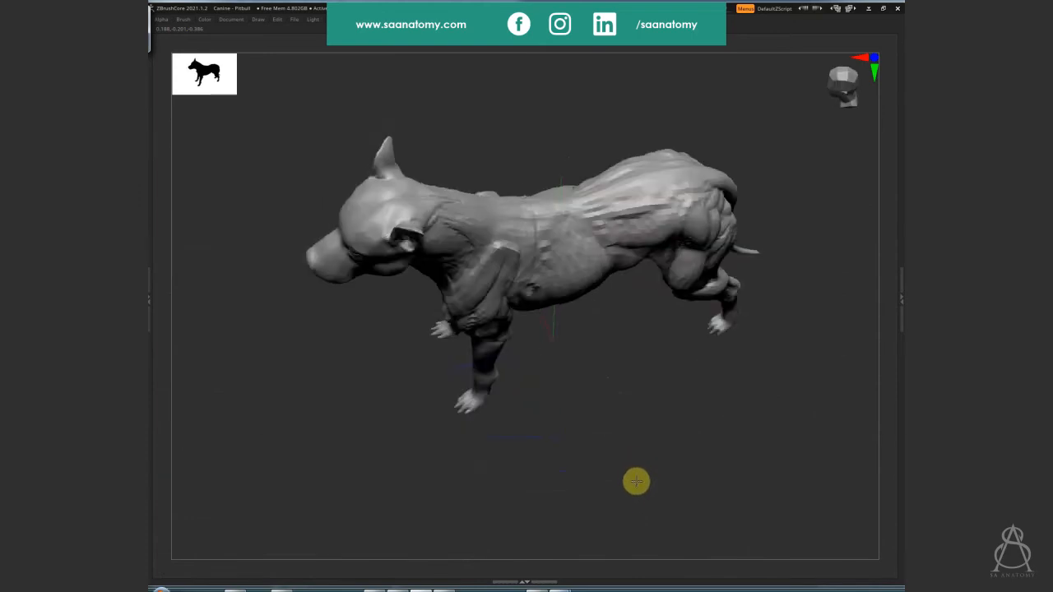
pyautogui.moveTo(634, 416); pyautogui.dragTo(704, 248)
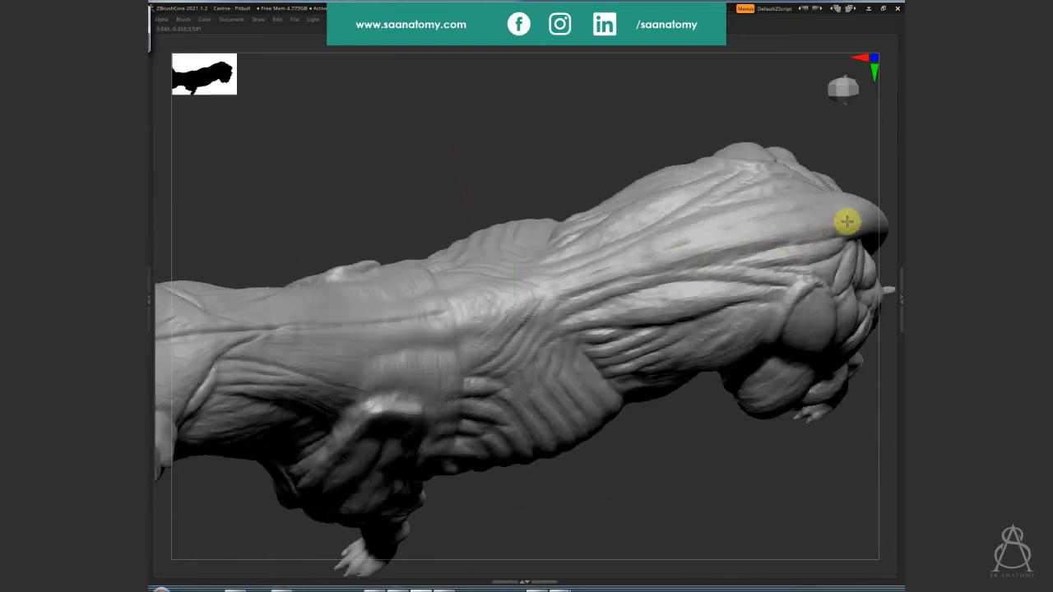
pyautogui.moveTo(641, 263)
pyautogui.mouseDown()
pyautogui.moveTo(799, 230)
pyautogui.moveTo(649, 244)
pyautogui.mouseUp()
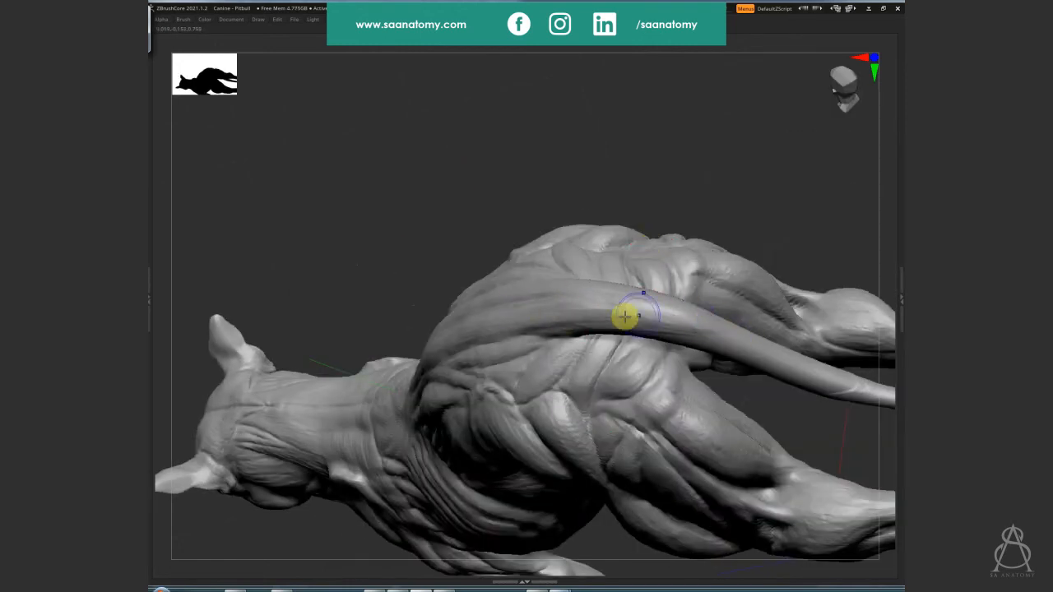
pyautogui.moveTo(844, 383)
pyautogui.mouseDown()
pyautogui.moveTo(600, 242)
pyautogui.moveTo(722, 292)
pyautogui.mouseUp()
pyautogui.moveTo(736, 475); pyautogui.dragTo(741, 496)
# Save the project, overwriting the existing Pitbull file
pyautogui.hotkey('ctrl', 's')
pyautogui.press('Return')
pyautogui.press('y')
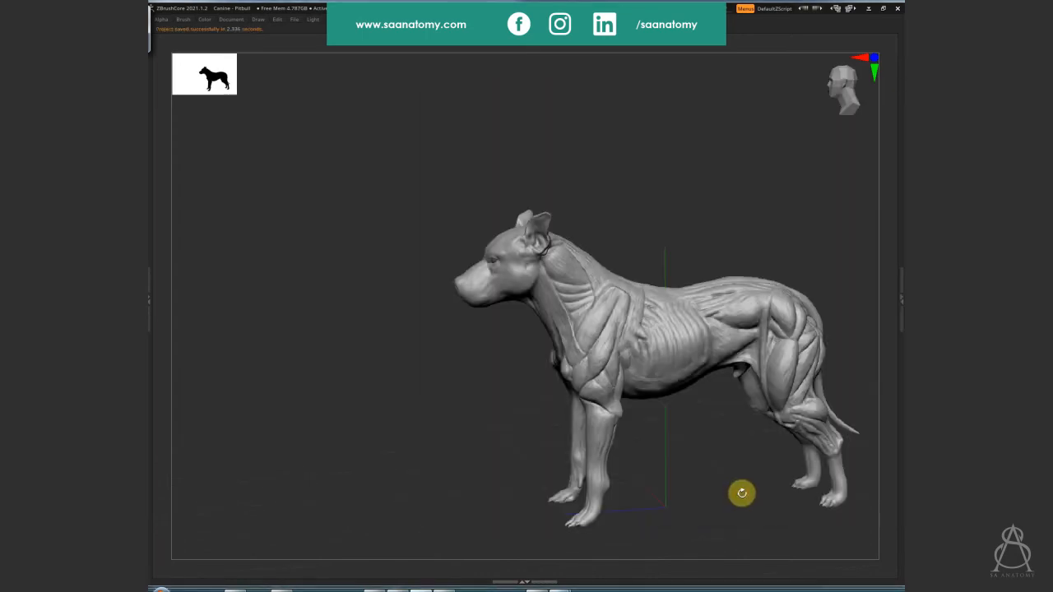
# Sculpt fine fibres across the triangular flank muscle between the ribcage and the thigh, up to the muscle above it
pyautogui.moveTo(735, 494); pyautogui.dragTo(719, 489)
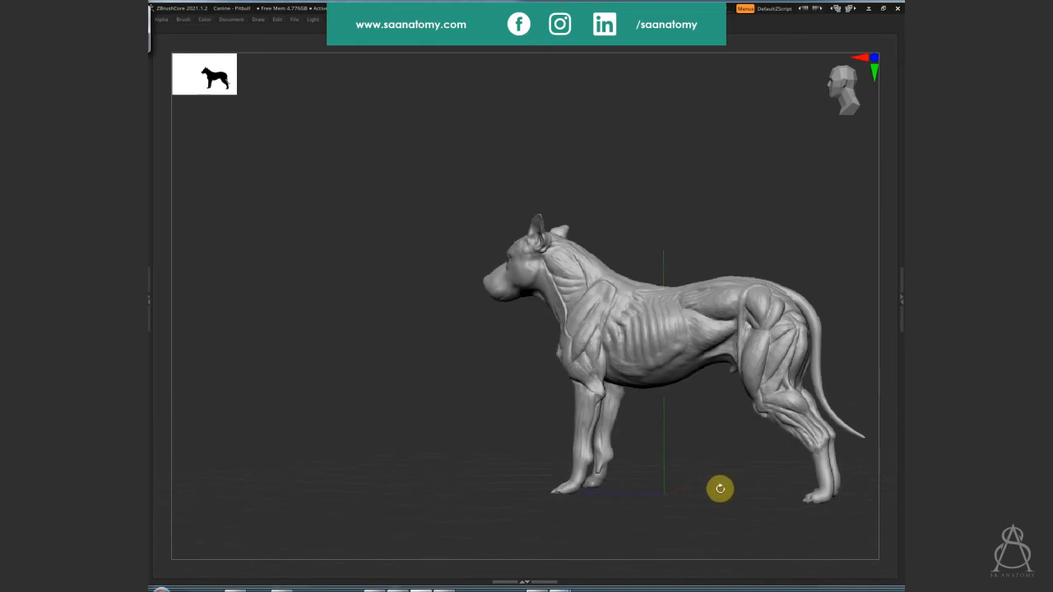
pyautogui.moveTo(861, 419); pyautogui.dragTo(589, 246)
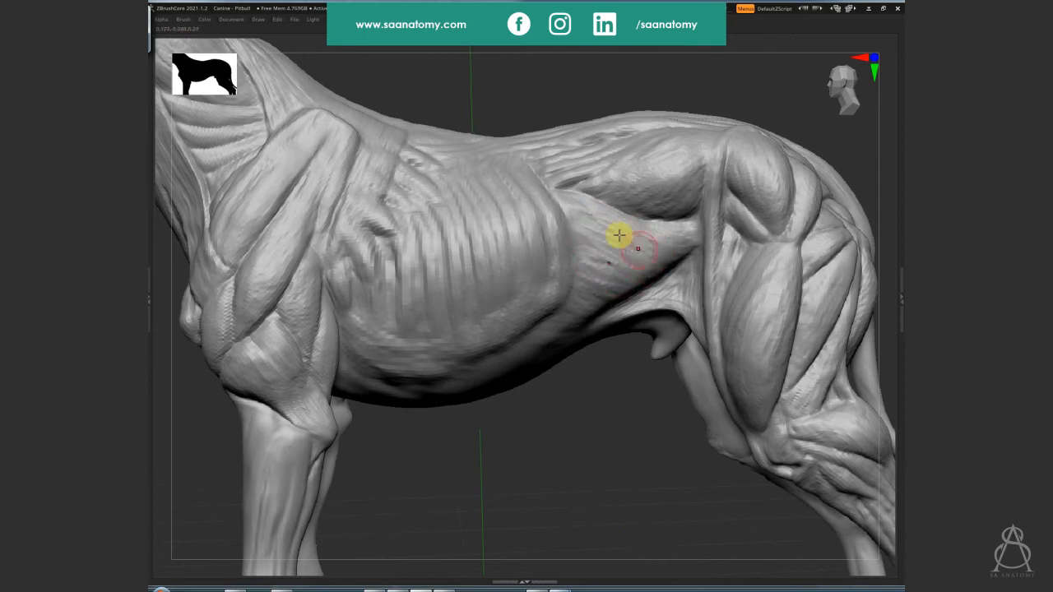
pyautogui.moveTo(619, 236); pyautogui.dragTo(615, 272)
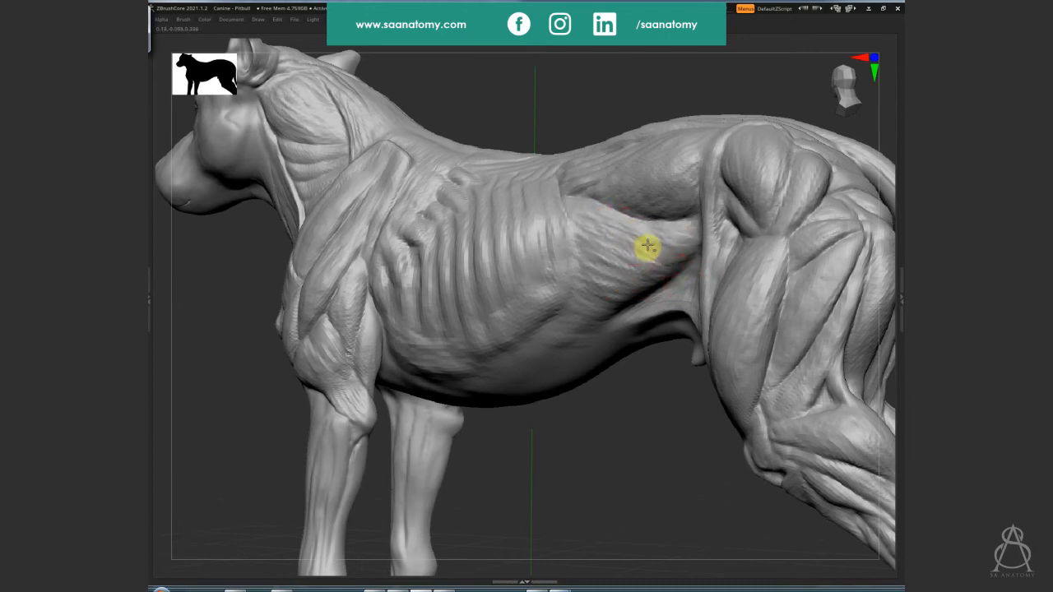
pyautogui.moveTo(658, 238); pyautogui.dragTo(815, 336)
pyautogui.keyDown('alt'); pyautogui.moveTo(735, 277); pyautogui.dragTo(650, 289); pyautogui.keyUp('alt')
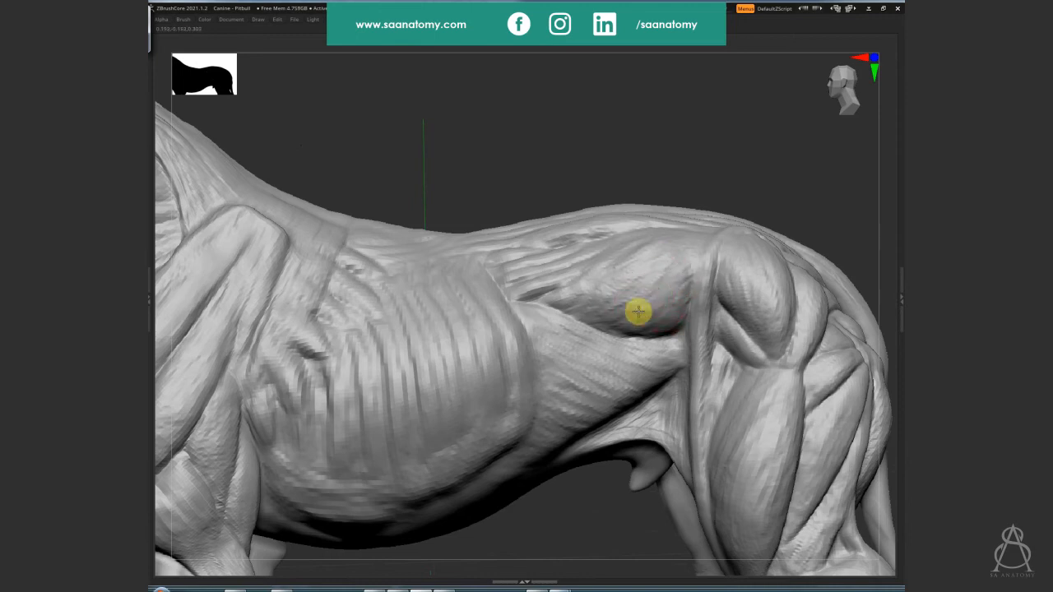
# Refine the muscle strands of the lower hind leg between the knee and the hock
pyautogui.press('f')
pyautogui.moveTo(470, 287); pyautogui.dragTo(701, 386)
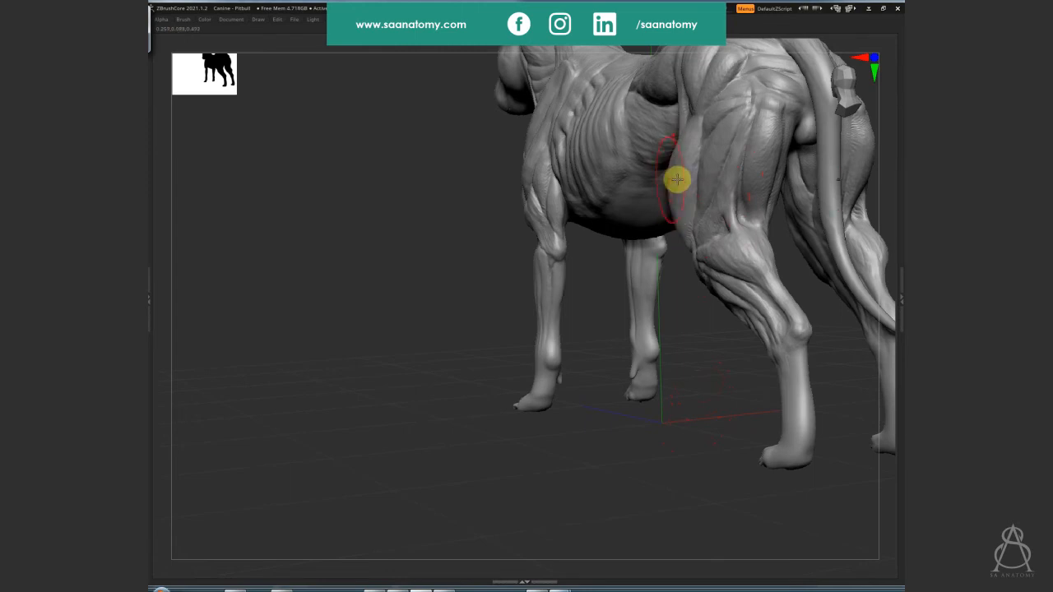
pyautogui.moveTo(683, 409); pyautogui.dragTo(705, 395)
pyautogui.moveTo(719, 388)
pyautogui.mouseDown()
pyautogui.moveTo(723, 284)
pyautogui.moveTo(672, 472)
pyautogui.moveTo(662, 198)
pyautogui.moveTo(650, 465)
pyautogui.moveTo(774, 316)
pyautogui.moveTo(768, 203)
pyautogui.moveTo(821, 268)
pyautogui.moveTo(820, 247)
pyautogui.moveTo(830, 291)
pyautogui.moveTo(624, 479)
pyautogui.moveTo(653, 420)
pyautogui.moveTo(631, 472)
pyautogui.moveTo(625, 407)
pyautogui.moveTo(581, 430)
pyautogui.moveTo(664, 412)
pyautogui.mouseUp()
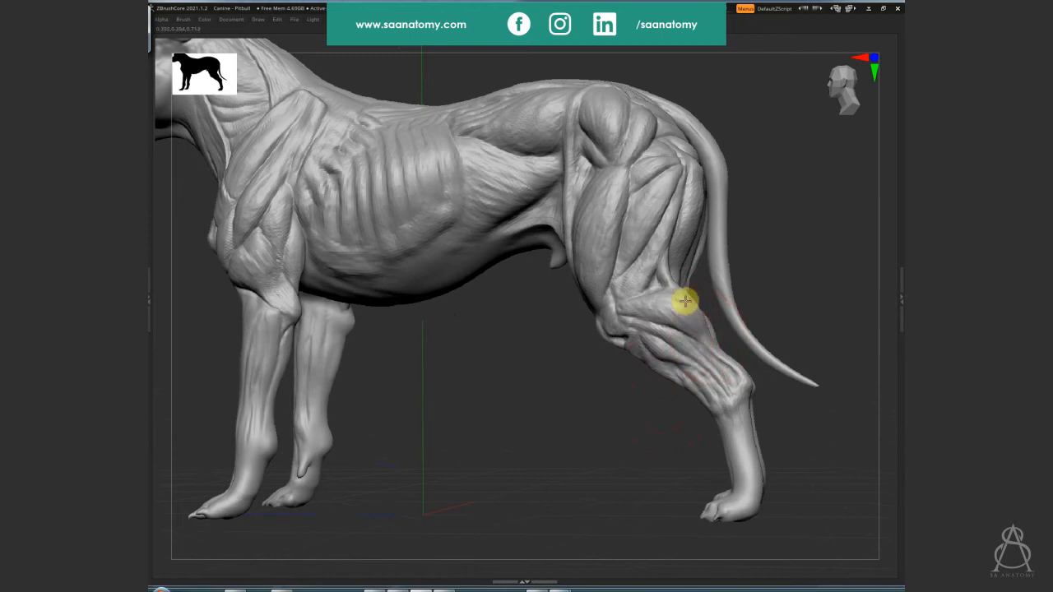
pyautogui.moveTo(712, 341); pyautogui.dragTo(644, 291)
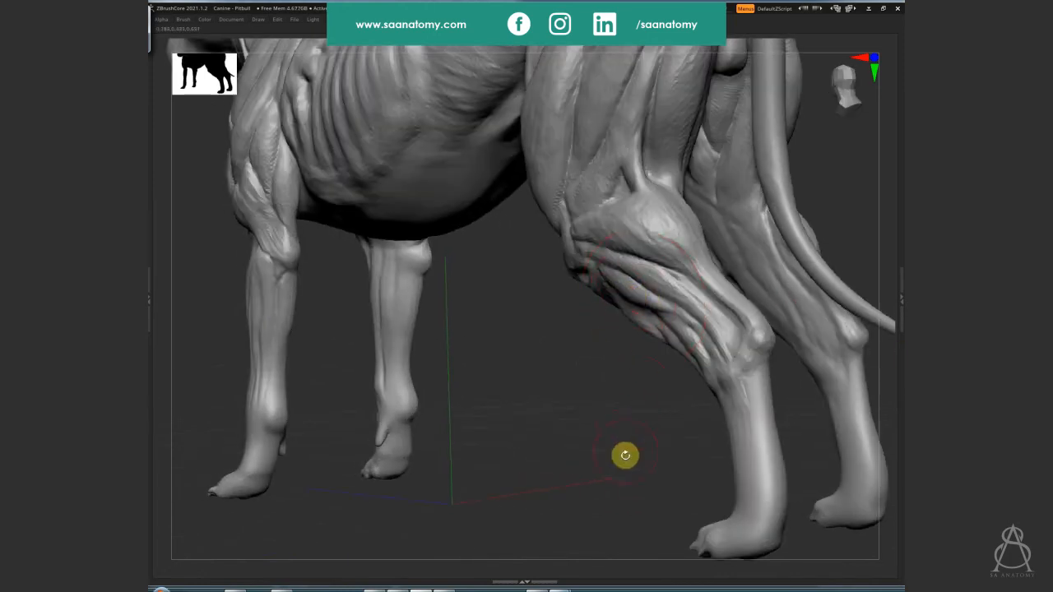
# Save the project, overwriting the existing Pitbull file
pyautogui.moveTo(625, 454); pyautogui.dragTo(628, 489)
pyautogui.hotkey('ctrl', 's')
pyautogui.press('Return')
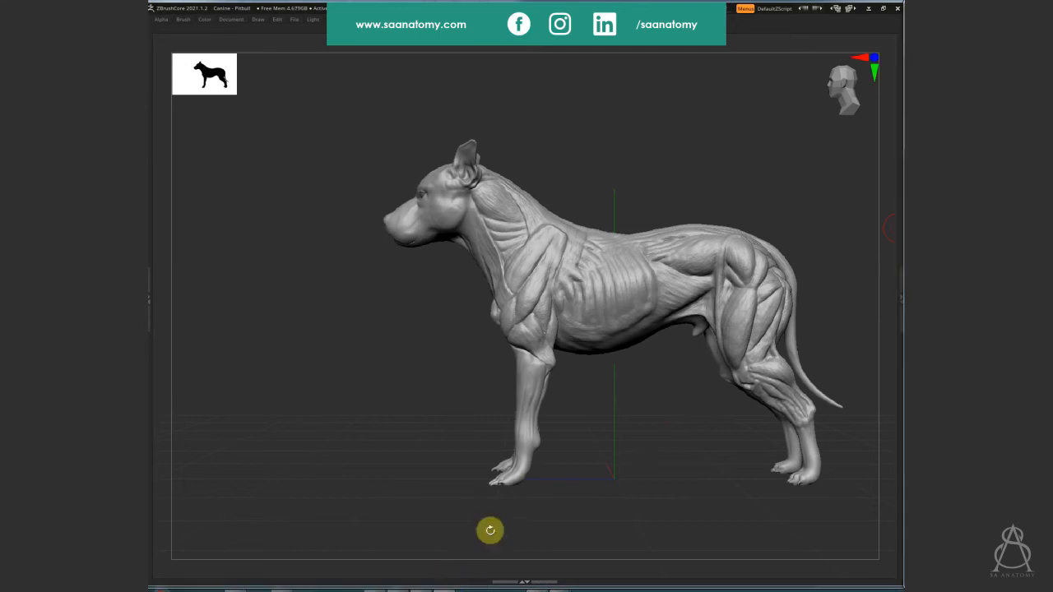
# Sculpt fine diagonal fibres into the long outer thigh muscles between the rump and the knee
pyautogui.moveTo(724, 387); pyautogui.dragTo(808, 438)
pyautogui.moveTo(787, 487); pyautogui.dragTo(801, 442)
pyautogui.moveTo(769, 301); pyautogui.dragTo(839, 244)
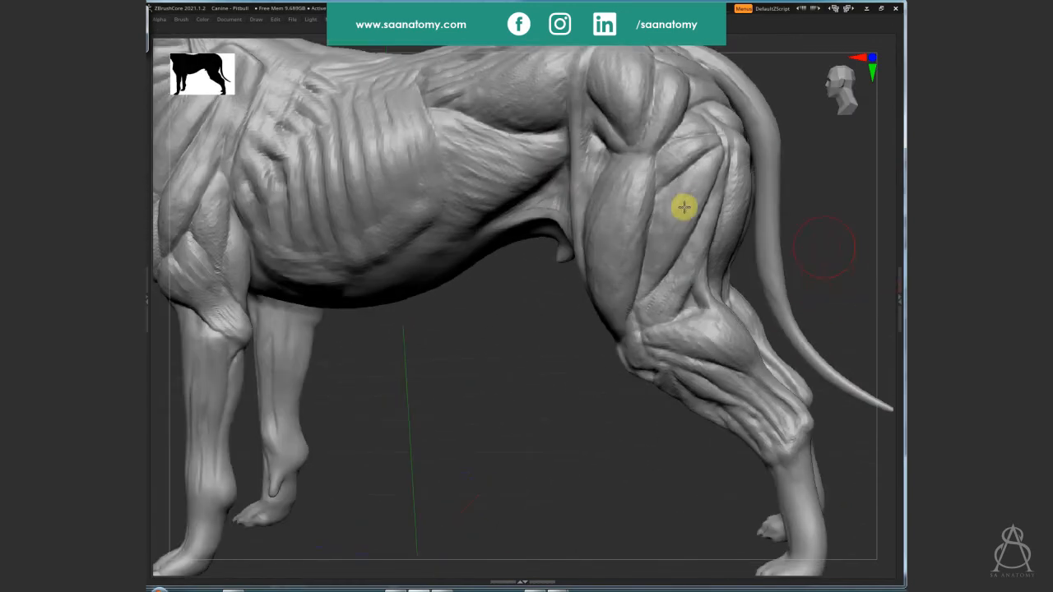
pyautogui.keyDown('ctrl'); pyautogui.moveTo(682, 207); pyautogui.dragTo(698, 177, button='right'); pyautogui.keyUp('ctrl')
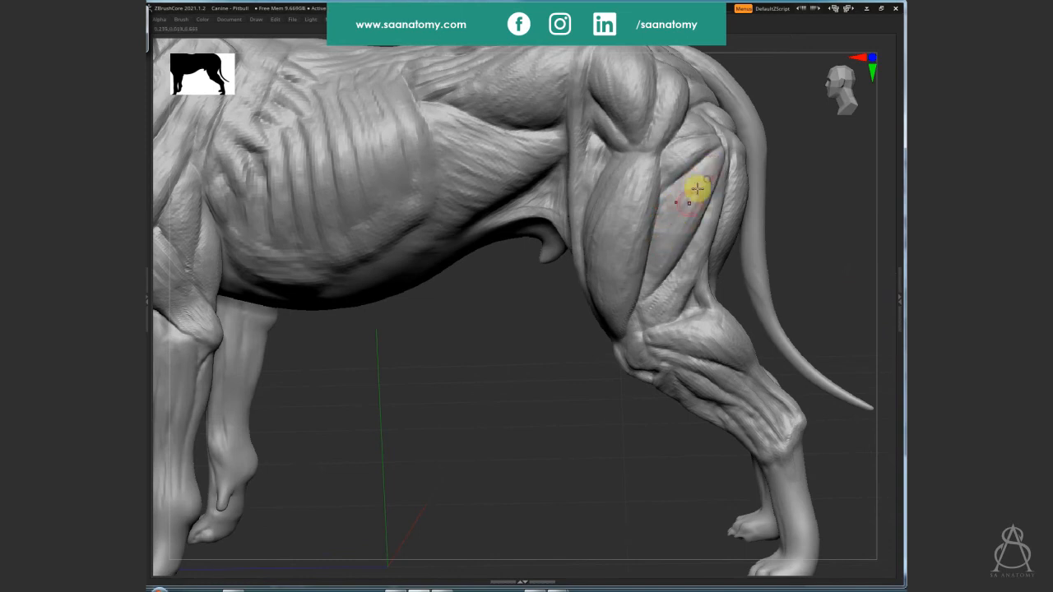
pyautogui.keyDown('alt'); pyautogui.moveTo(822, 264); pyautogui.dragTo(828, 245); pyautogui.keyUp('alt')
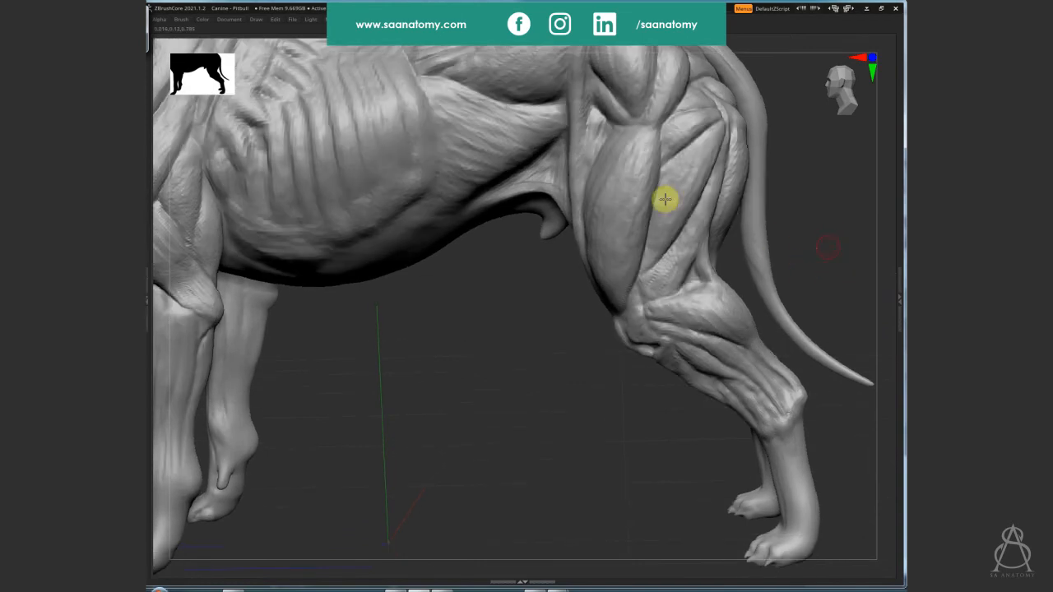
pyautogui.keyDown('ctrl'); pyautogui.moveTo(665, 196); pyautogui.dragTo(764, 223, button='right'); pyautogui.keyUp('ctrl')
# Add fine fibre detail to the rounded neck muscle behind the ear and the ridges below it, smoothing harsh strokes
pyautogui.moveTo(789, 202); pyautogui.dragTo(538, 575)
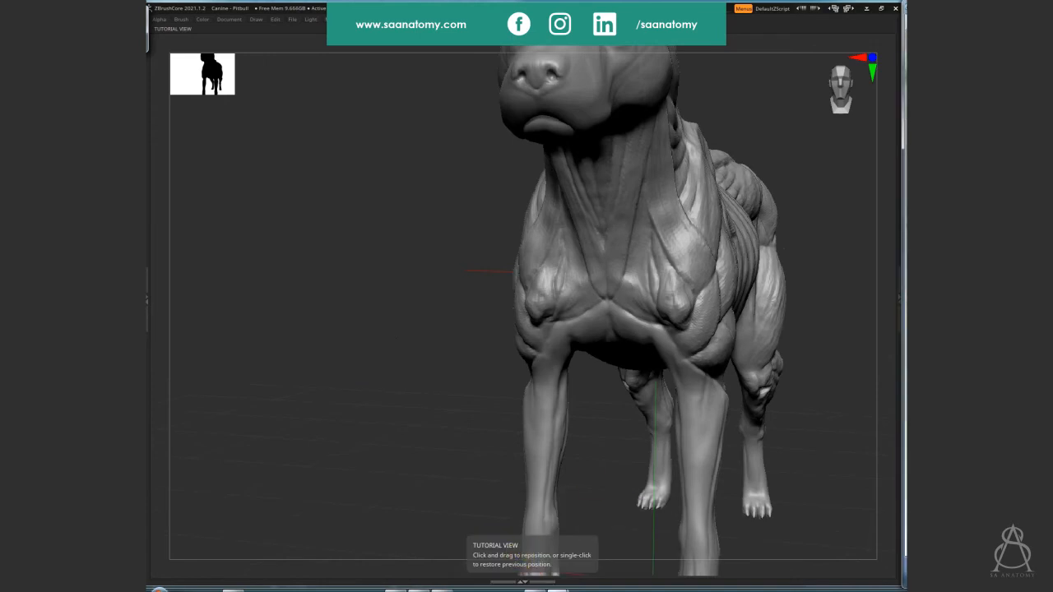
pyautogui.moveTo(839, 387); pyautogui.dragTo(507, 228)
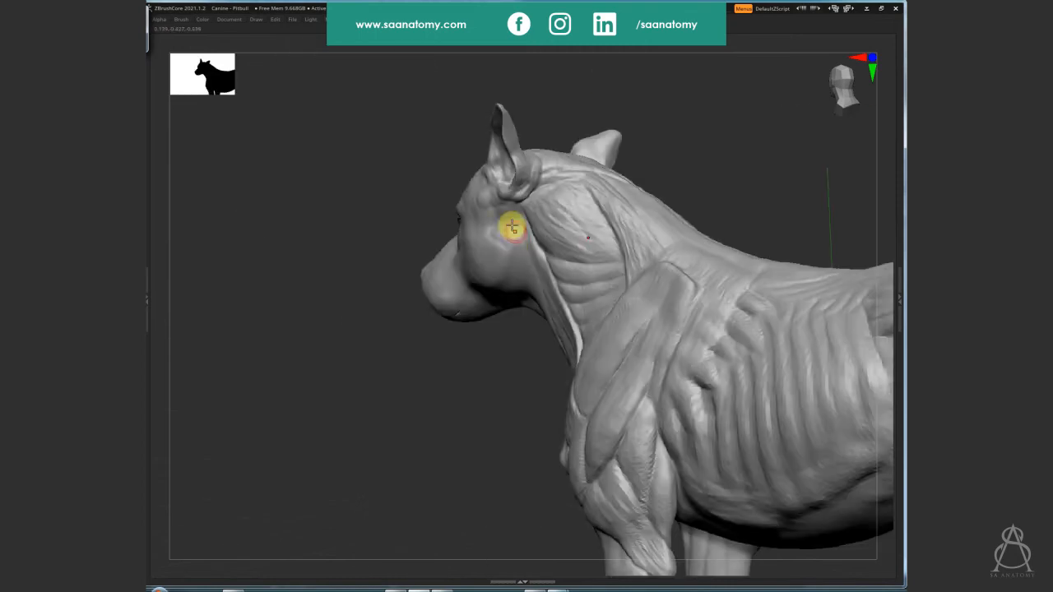
pyautogui.moveTo(581, 221); pyautogui.dragTo(627, 284)
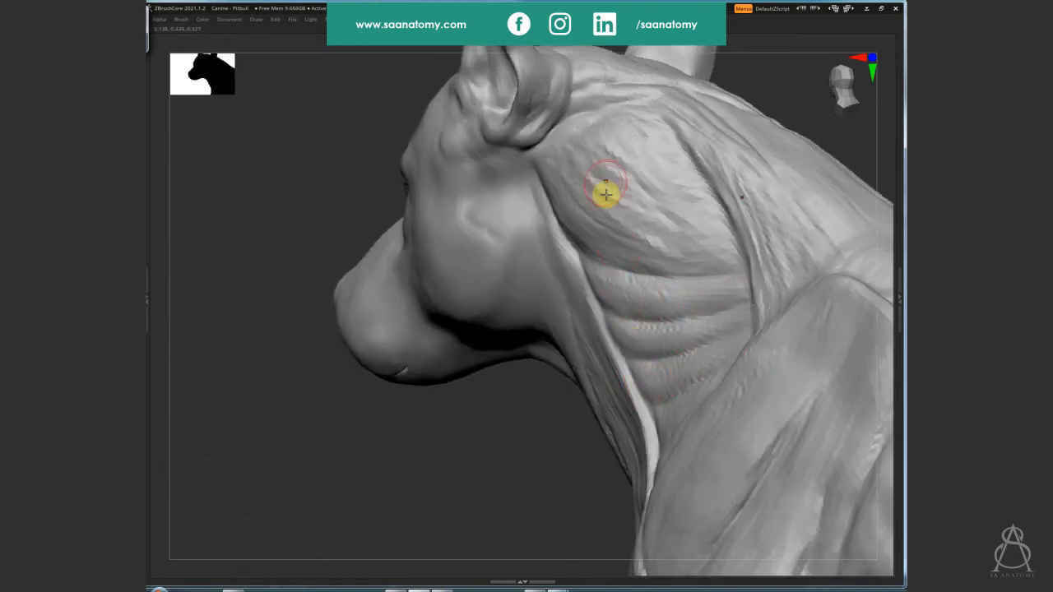
pyautogui.moveTo(606, 193)
pyautogui.keyDown('shift'); pyautogui.mouseDown()
pyautogui.moveTo(585, 230)
pyautogui.moveTo(650, 214)
pyautogui.moveTo(617, 125)
pyautogui.moveTo(686, 195)
pyautogui.moveTo(693, 230)
pyautogui.moveTo(667, 247)
pyautogui.moveTo(466, 244)
pyautogui.moveTo(527, 272)
pyautogui.mouseUp(); pyautogui.keyUp('shift')
pyautogui.moveTo(486, 273); pyautogui.dragTo(493, 337, button='right')
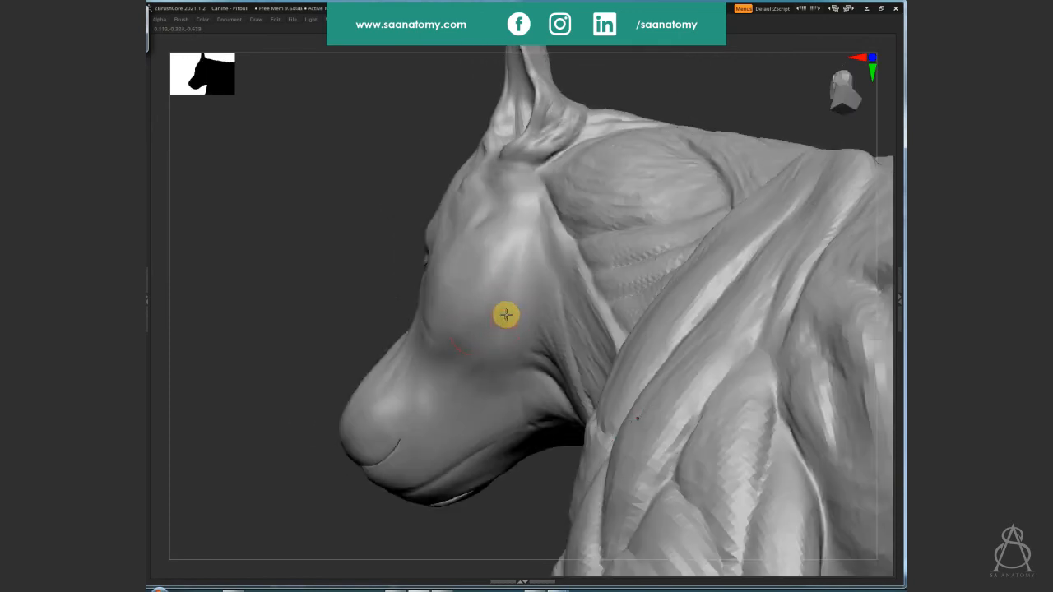
# Carve creases across the rear of the cheek and along the jaw to separate the cheek muscle from the jawline
pyautogui.press('u')
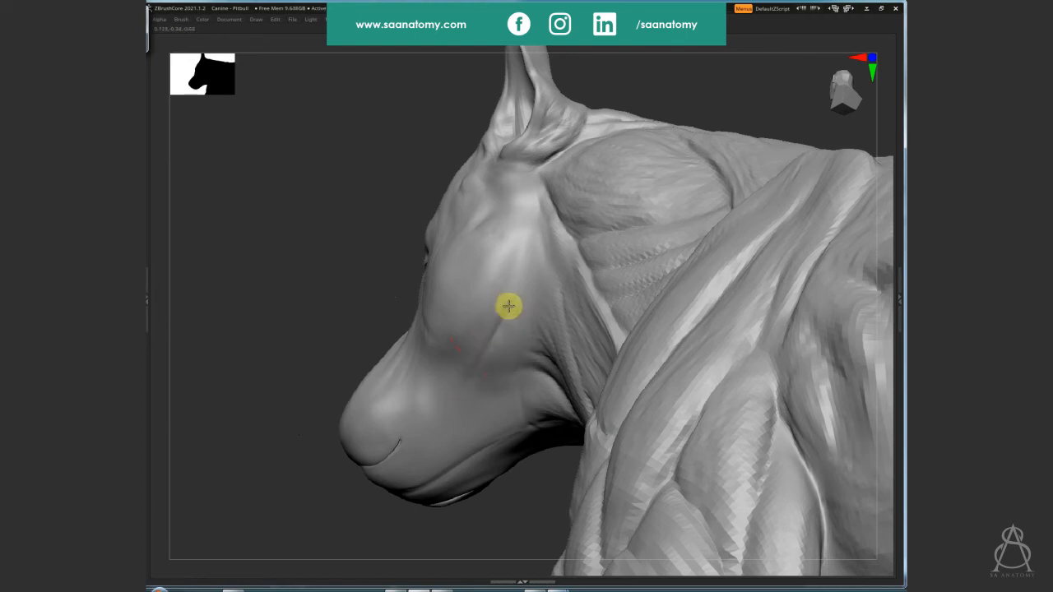
pyautogui.moveTo(489, 352)
pyautogui.mouseDown(button='right')
pyautogui.moveTo(515, 320)
pyautogui.moveTo(470, 370)
pyautogui.mouseUp(button='right')
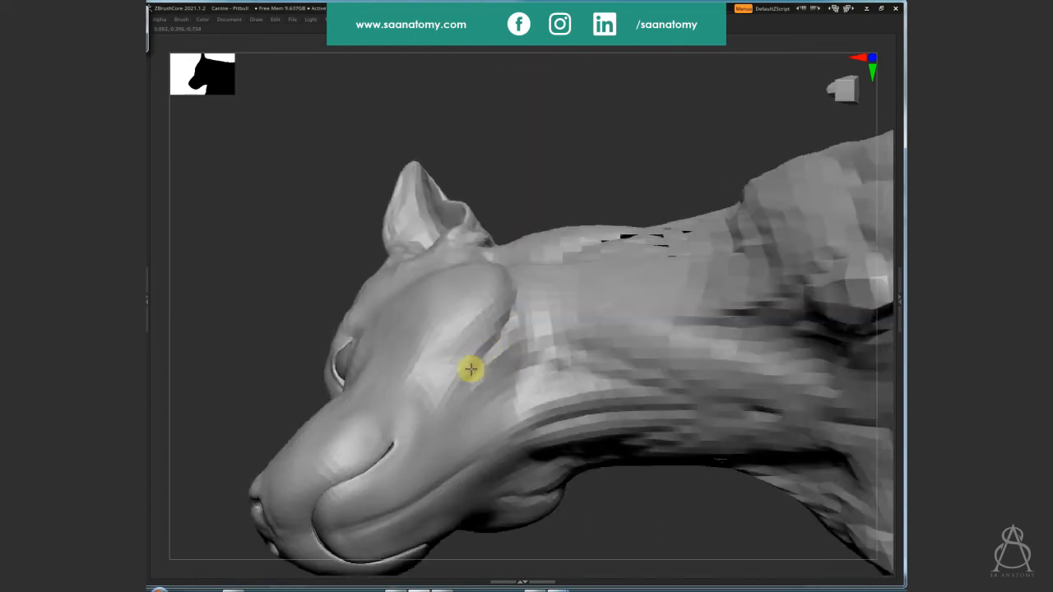
pyautogui.moveTo(469, 369)
pyautogui.mouseDown()
pyautogui.moveTo(444, 400)
pyautogui.moveTo(495, 344)
pyautogui.mouseUp()
pyautogui.moveTo(495, 344); pyautogui.dragTo(526, 315, button='right')
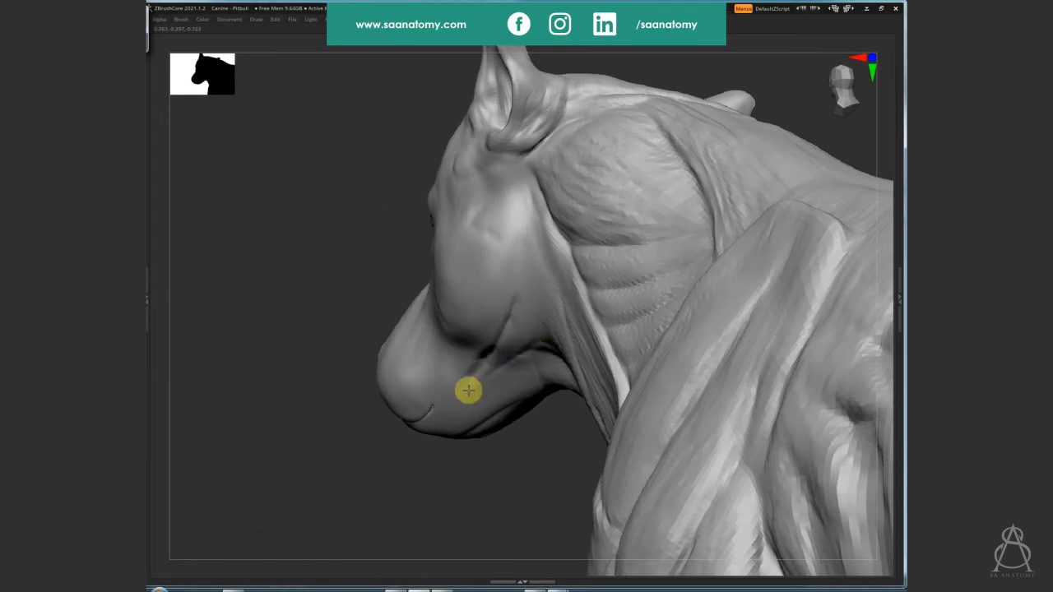
pyautogui.moveTo(452, 386)
pyautogui.mouseDown()
pyautogui.moveTo(524, 295)
pyautogui.moveTo(564, 348)
pyautogui.moveTo(536, 317)
pyautogui.mouseUp()
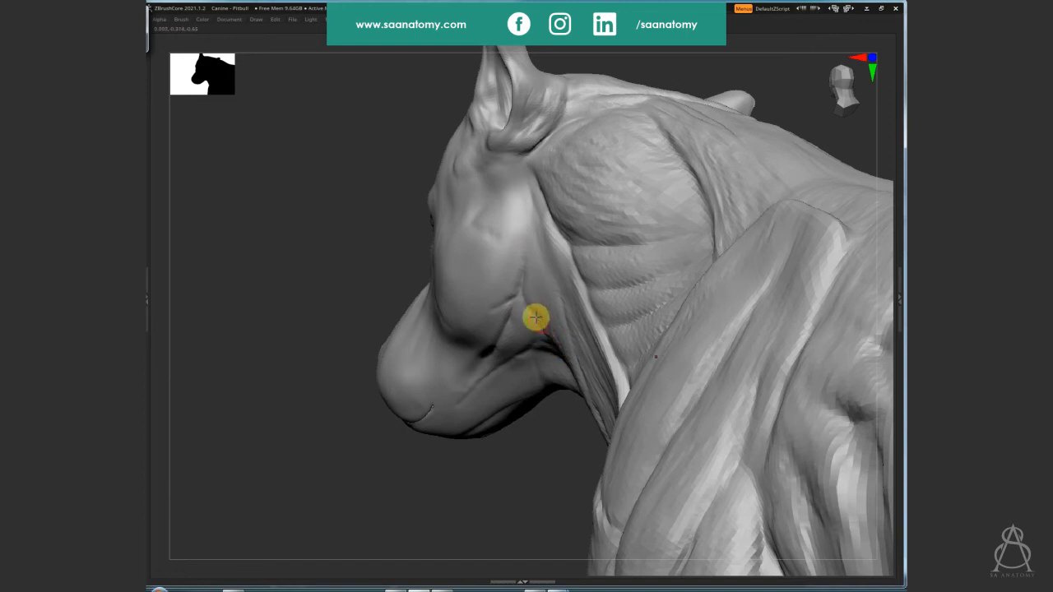
# Refine the muscle strands running from the base of the ear over the top of the neck
pyautogui.moveTo(516, 299)
pyautogui.mouseDown(button='right')
pyautogui.moveTo(554, 282)
pyautogui.moveTo(623, 343)
pyautogui.moveTo(658, 250)
pyautogui.moveTo(658, 296)
pyautogui.moveTo(674, 227)
pyautogui.moveTo(702, 215)
pyautogui.mouseUp(button='right')
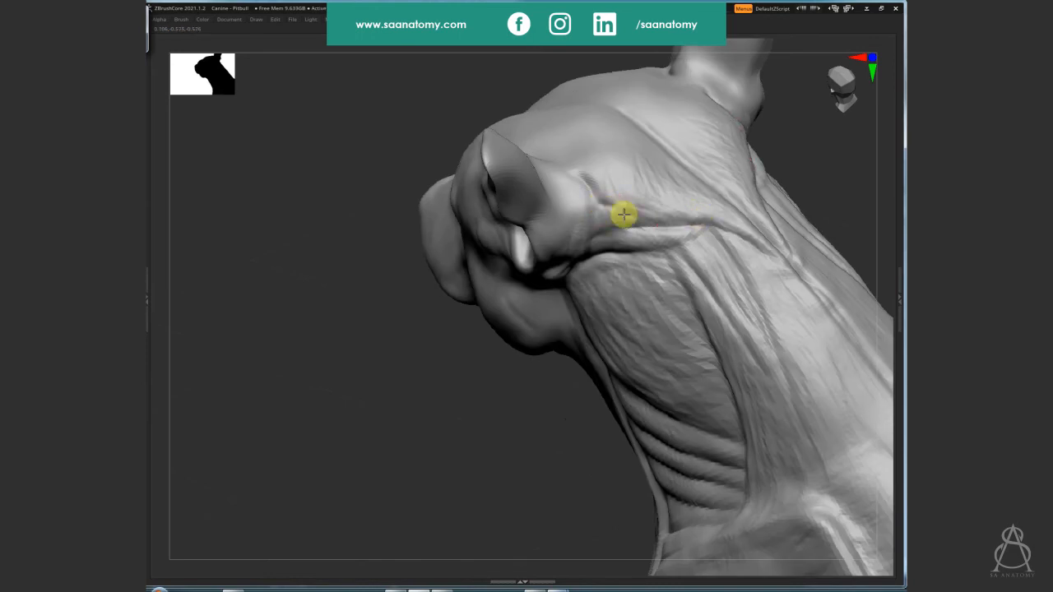
pyautogui.moveTo(624, 215)
pyautogui.mouseDown()
pyautogui.moveTo(683, 223)
pyautogui.moveTo(649, 228)
pyautogui.moveTo(684, 237)
pyautogui.moveTo(628, 252)
pyautogui.mouseUp()
pyautogui.moveTo(522, 468); pyautogui.dragTo(684, 483)
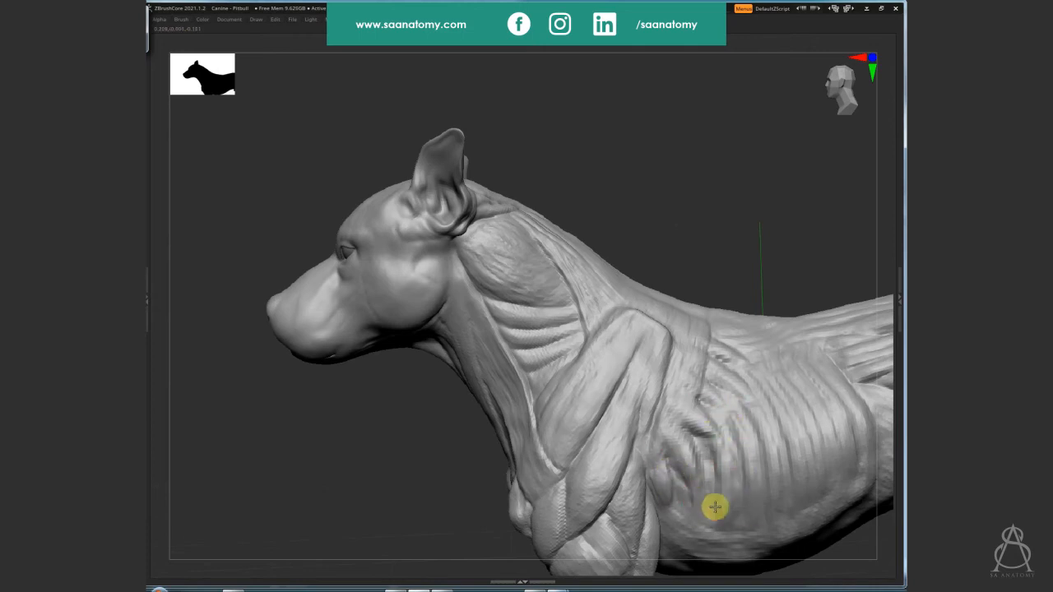
# Sculpt fine fibres along the long vertical neck strands running from the jaw down to the chest
pyautogui.keyDown('alt'); pyautogui.moveTo(724, 300); pyautogui.dragTo(680, 222); pyautogui.keyUp('alt')
pyautogui.keyDown('alt'); pyautogui.moveTo(863, 333); pyautogui.dragTo(889, 366); pyautogui.keyUp('alt')
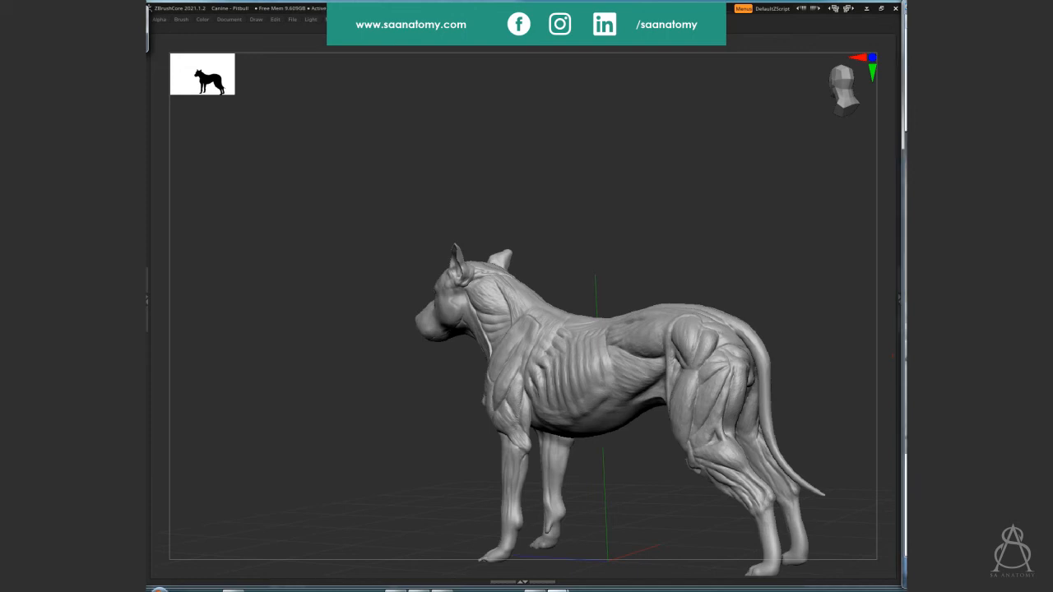
pyautogui.moveTo(654, 191)
pyautogui.mouseDown()
pyautogui.moveTo(768, 306)
pyautogui.moveTo(766, 268)
pyautogui.moveTo(816, 433)
pyautogui.moveTo(897, 371)
pyautogui.moveTo(799, 447)
pyautogui.moveTo(799, 404)
pyautogui.moveTo(642, 330)
pyautogui.moveTo(762, 275)
pyautogui.moveTo(660, 291)
pyautogui.moveTo(633, 132)
pyautogui.moveTo(634, 235)
pyautogui.moveTo(661, 334)
pyautogui.mouseUp()
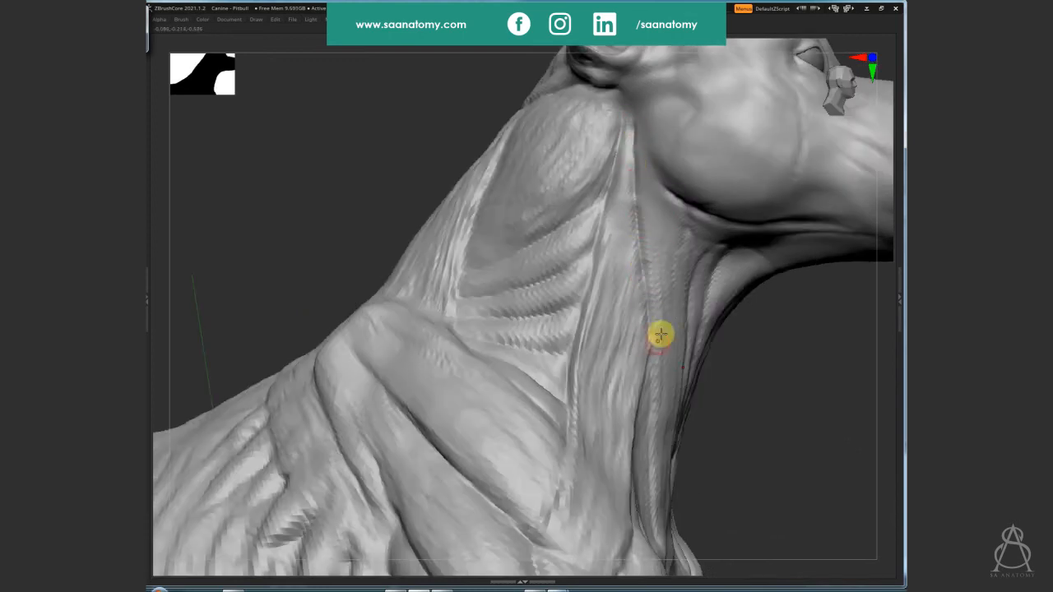
# Define the lower and front edges of the round cheek muscle and carve a crease above it below the ear
pyautogui.moveTo(625, 227)
pyautogui.mouseDown()
pyautogui.moveTo(634, 275)
pyautogui.moveTo(714, 324)
pyautogui.moveTo(716, 227)
pyautogui.moveTo(717, 338)
pyautogui.moveTo(683, 350)
pyautogui.moveTo(687, 378)
pyautogui.moveTo(684, 360)
pyautogui.mouseUp()
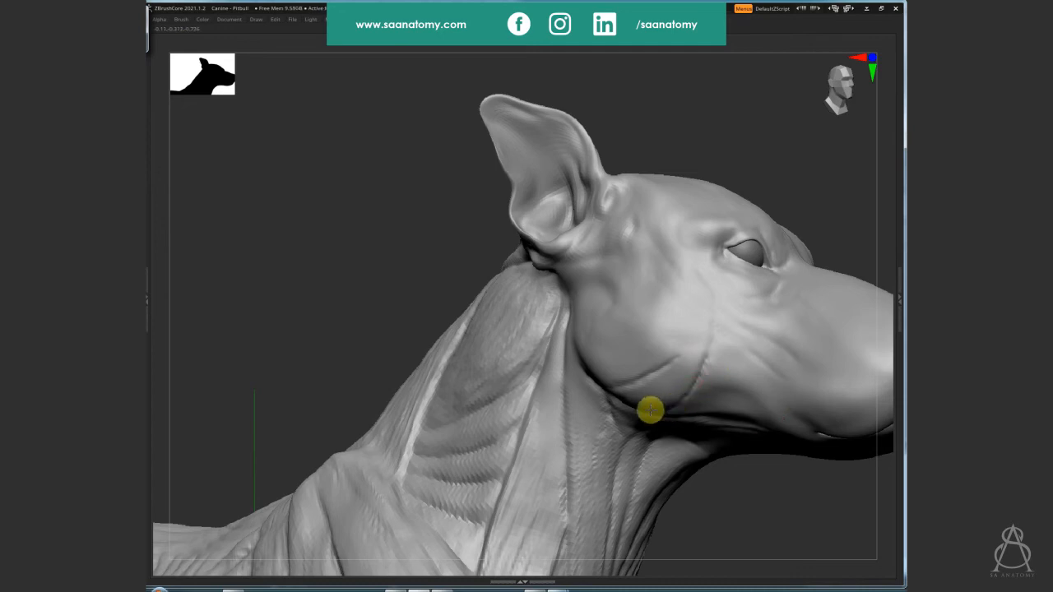
pyautogui.moveTo(719, 351); pyautogui.dragTo(726, 301, button='right')
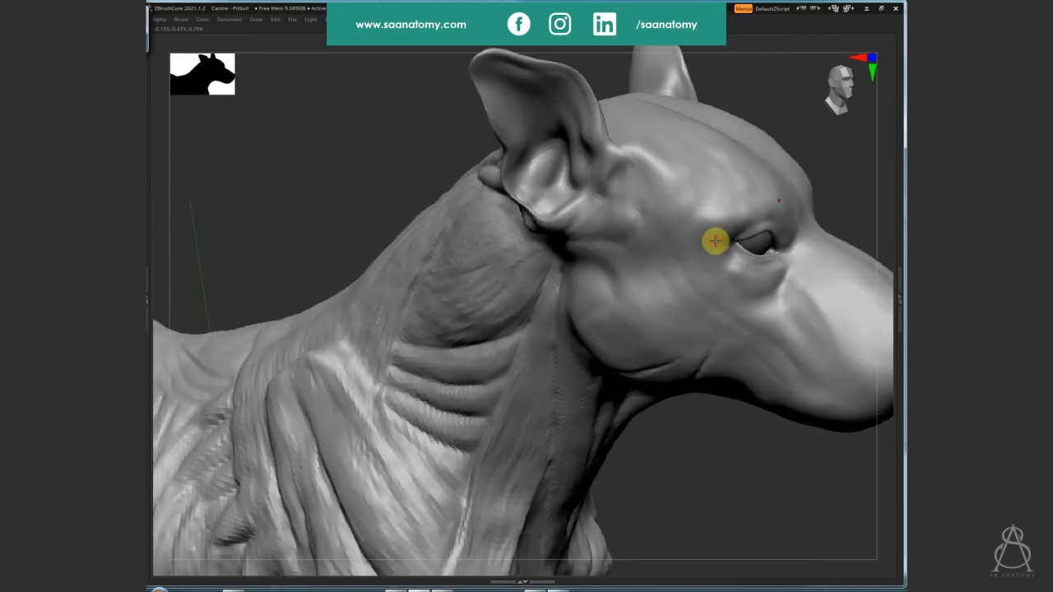
pyautogui.moveTo(618, 259); pyautogui.dragTo(564, 261, button='right')
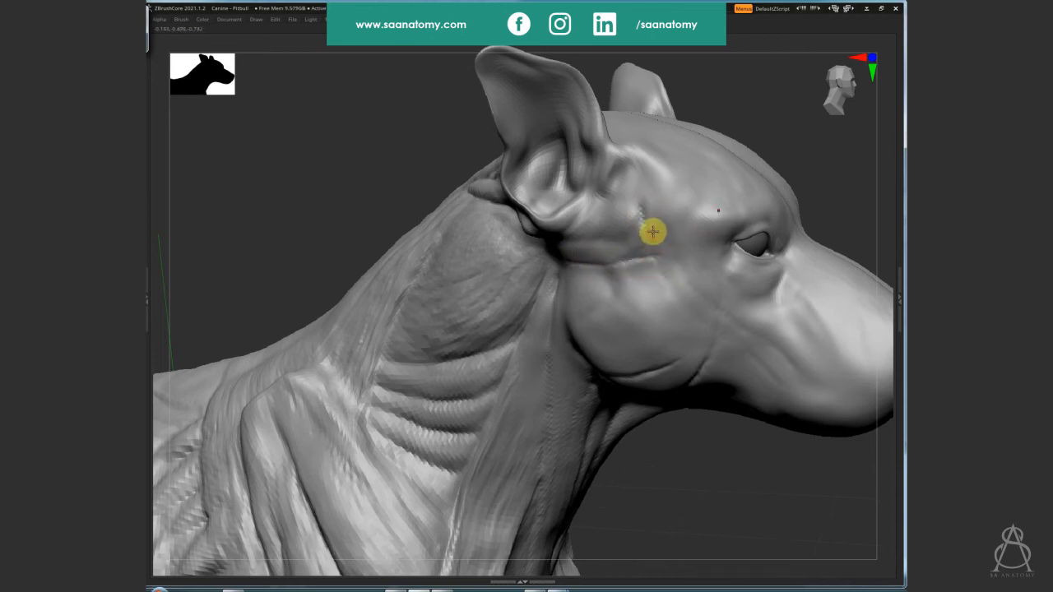
# Carve parallel grooves for a thin strap muscle running from in front of the ear across the cheek to the mouth
pyautogui.moveTo(666, 265)
pyautogui.mouseDown()
pyautogui.moveTo(719, 337)
pyautogui.moveTo(703, 322)
pyautogui.moveTo(773, 388)
pyautogui.mouseUp()
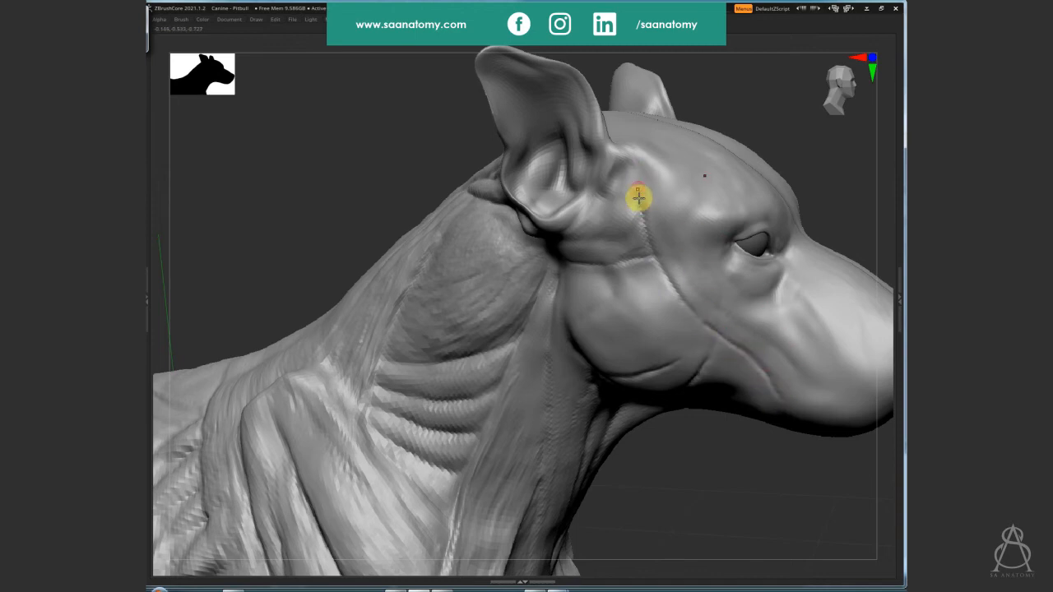
pyautogui.moveTo(640, 206)
pyautogui.mouseDown()
pyautogui.moveTo(649, 184)
pyautogui.moveTo(694, 287)
pyautogui.moveTo(686, 264)
pyautogui.moveTo(798, 384)
pyautogui.mouseUp()
pyautogui.moveTo(647, 312); pyautogui.dragTo(618, 263, button='right')
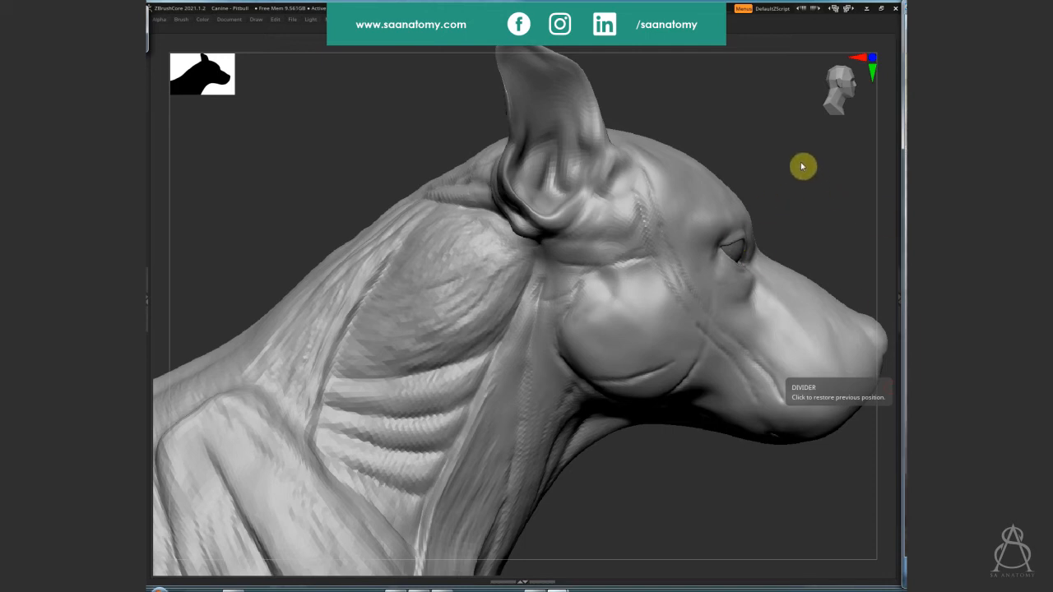
# Add fibre strands to the narrow neck muscle behind the cheek, from below the ear down to the throat
pyautogui.moveTo(757, 174); pyautogui.dragTo(564, 223)
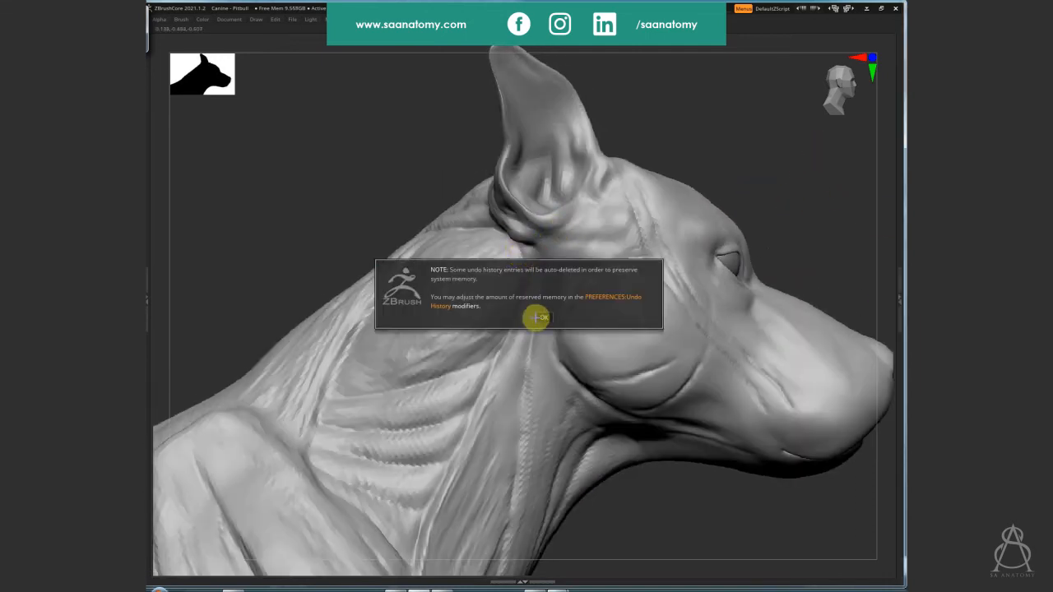
pyautogui.click(543, 317)
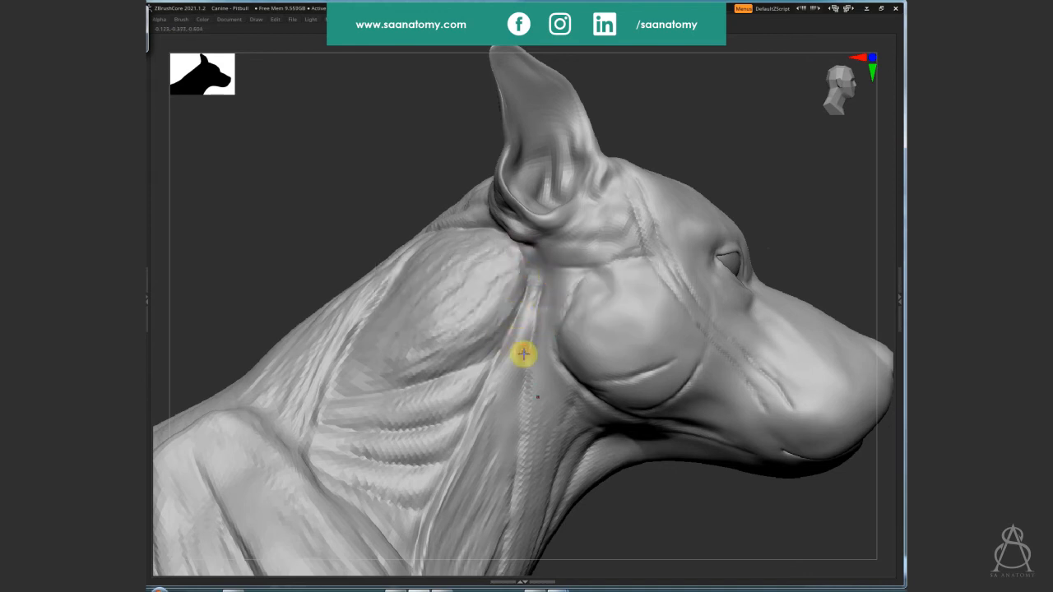
pyautogui.moveTo(552, 359); pyautogui.dragTo(575, 394, button='right')
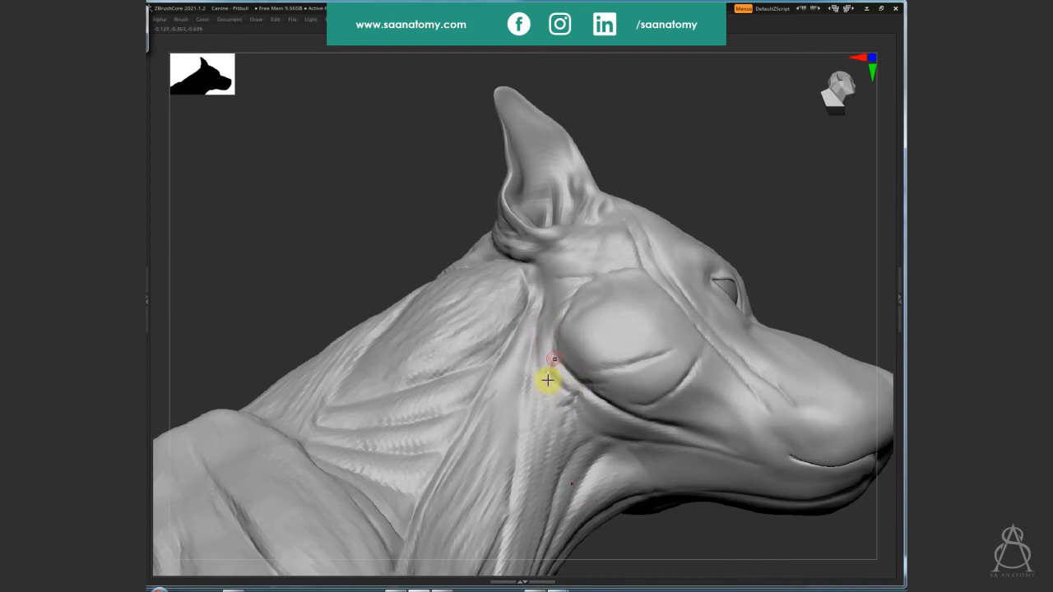
pyautogui.moveTo(547, 380); pyautogui.dragTo(535, 503)
pyautogui.moveTo(536, 502); pyautogui.dragTo(536, 363, button='right')
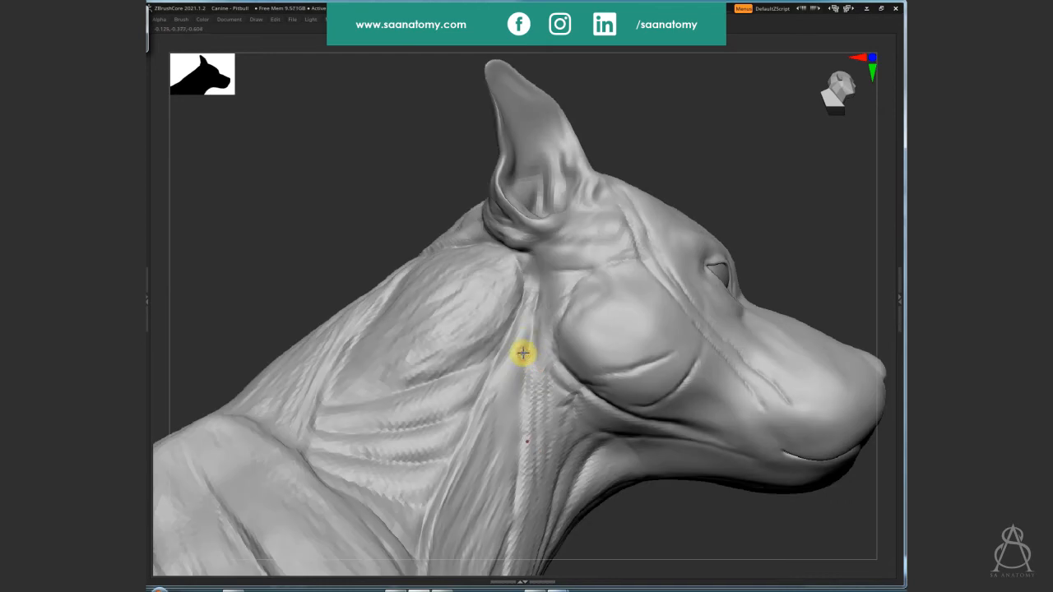
# Shape the small muscle folds directly beneath the ear and deepen the grooves between the cheek and neck muscles
pyautogui.moveTo(542, 315)
pyautogui.mouseDown()
pyautogui.moveTo(545, 442)
pyautogui.moveTo(529, 269)
pyautogui.mouseUp()
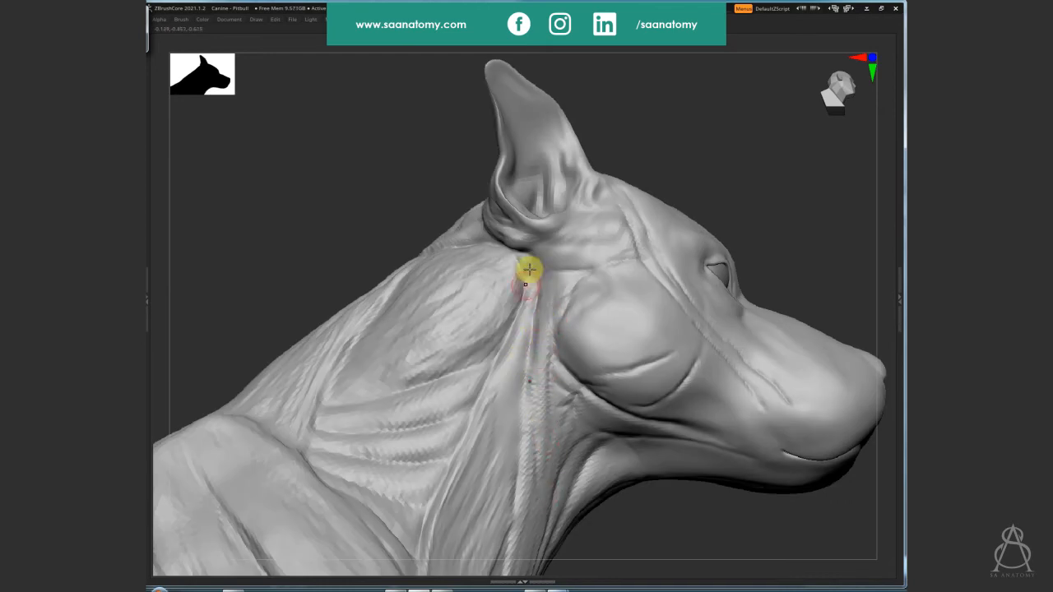
pyautogui.moveTo(522, 283); pyautogui.dragTo(527, 284, button='right')
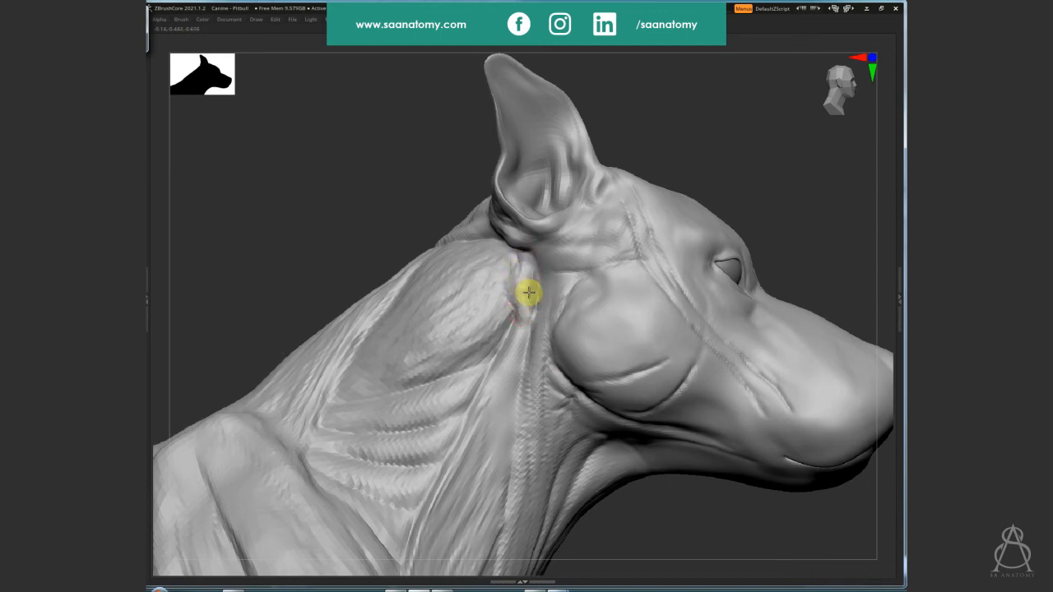
pyautogui.moveTo(520, 286); pyautogui.dragTo(529, 268)
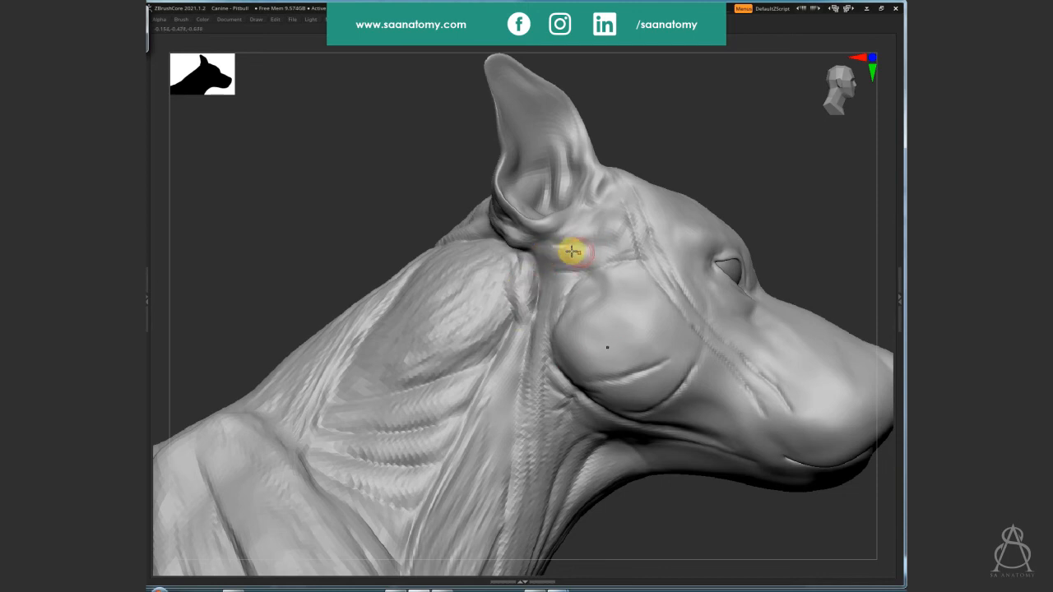
pyautogui.moveTo(558, 287); pyautogui.dragTo(559, 273, button='right')
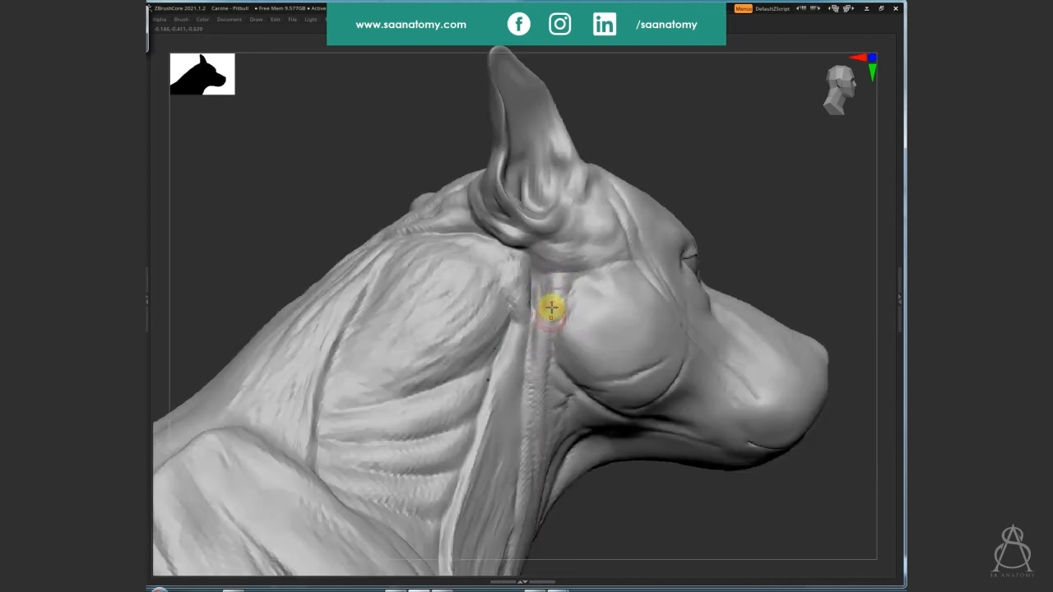
pyautogui.moveTo(551, 308); pyautogui.dragTo(545, 312)
pyautogui.moveTo(508, 355); pyautogui.dragTo(503, 397, button='right')
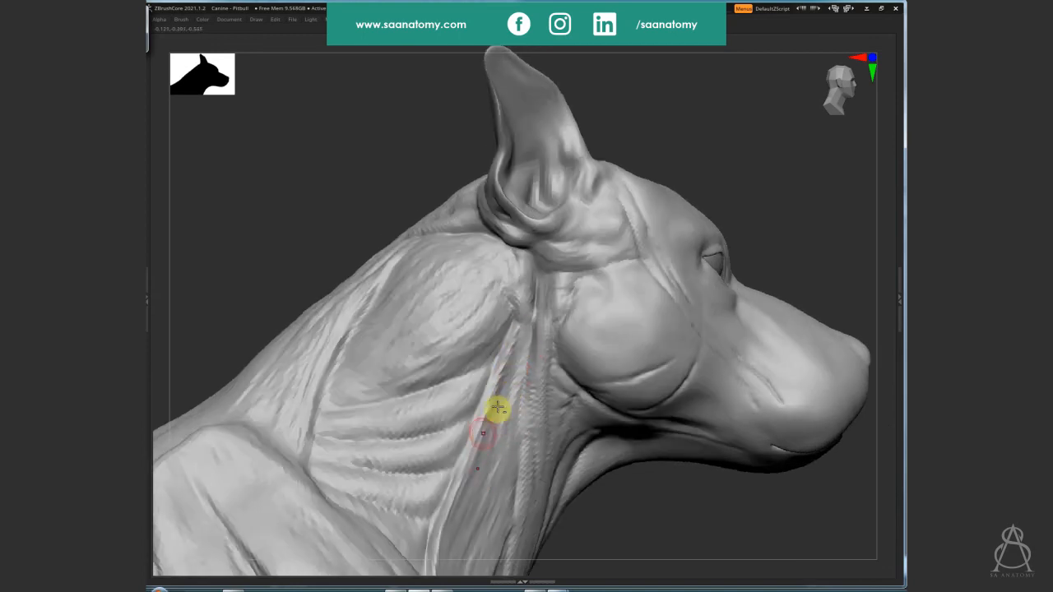
# Add fine fibre strands to the temple behind the eye and to the muscle just below the eye
pyautogui.moveTo(496, 411)
pyautogui.mouseDown(button='right')
pyautogui.moveTo(482, 407)
pyautogui.moveTo(573, 261)
pyautogui.mouseUp(button='right')
pyautogui.moveTo(604, 231); pyautogui.dragTo(652, 346, button='right')
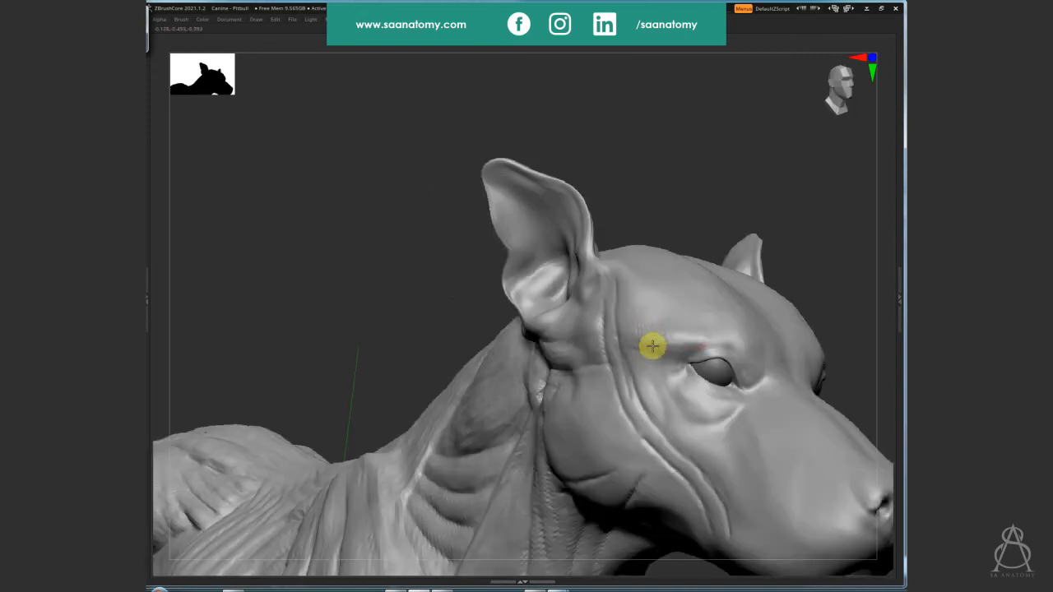
pyautogui.moveTo(648, 337); pyautogui.dragTo(682, 377)
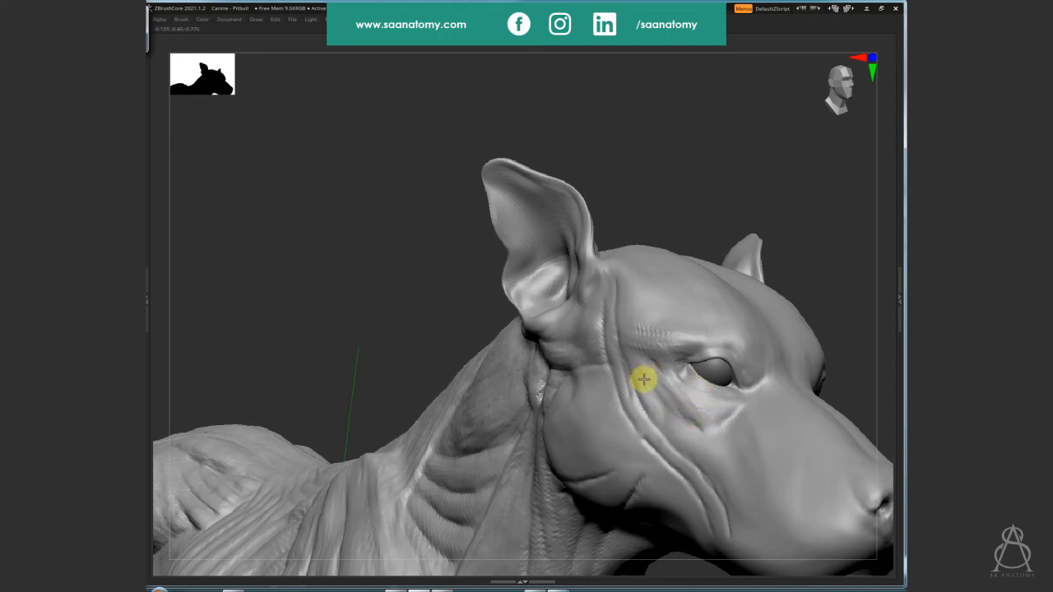
pyautogui.moveTo(644, 379); pyautogui.dragTo(612, 290, button='right')
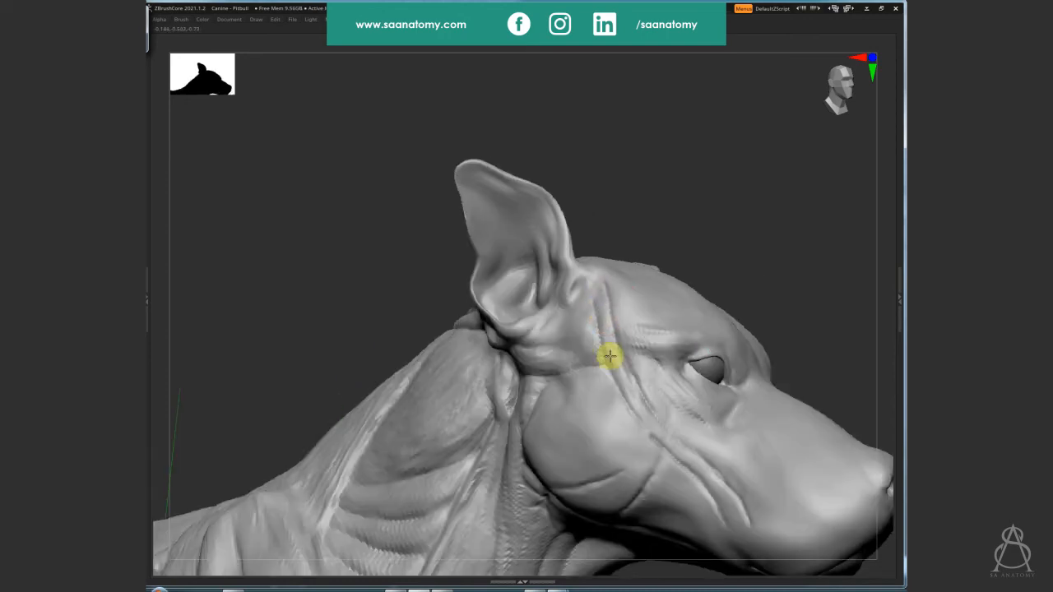
# Refine the strap muscle across the cheek, adding fine fibres along its length and reworking its border grooves from ear to mouth
pyautogui.press('space')
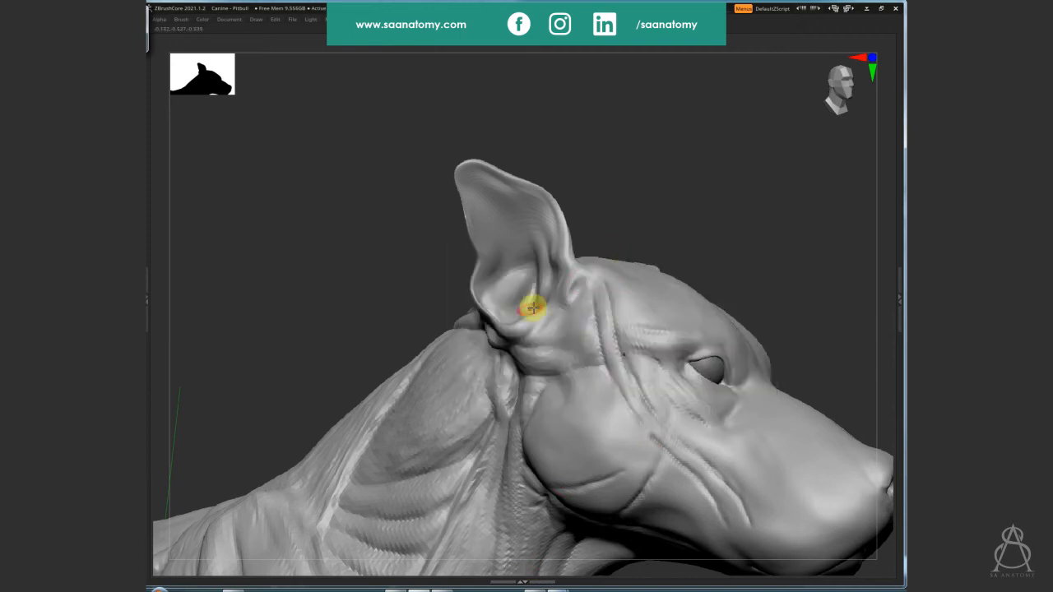
pyautogui.moveTo(598, 301)
pyautogui.mouseDown()
pyautogui.moveTo(644, 419)
pyautogui.moveTo(682, 442)
pyautogui.mouseUp()
pyautogui.moveTo(618, 357); pyautogui.dragTo(620, 367)
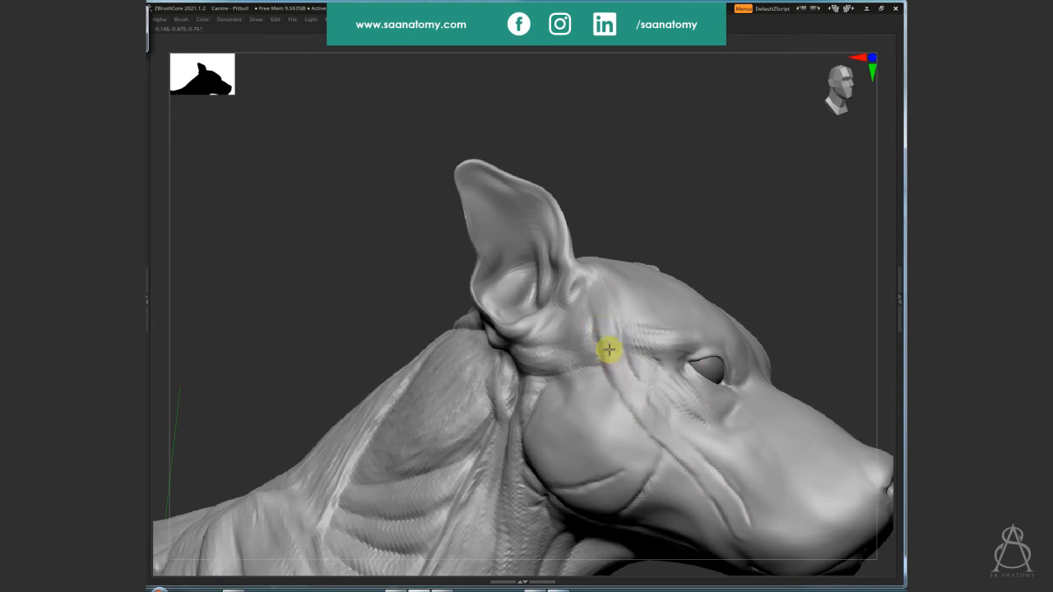
pyautogui.moveTo(609, 351); pyautogui.dragTo(719, 495)
pyautogui.moveTo(663, 414)
pyautogui.mouseDown(button='right')
pyautogui.moveTo(663, 393)
pyautogui.moveTo(576, 369)
pyautogui.mouseUp(button='right')
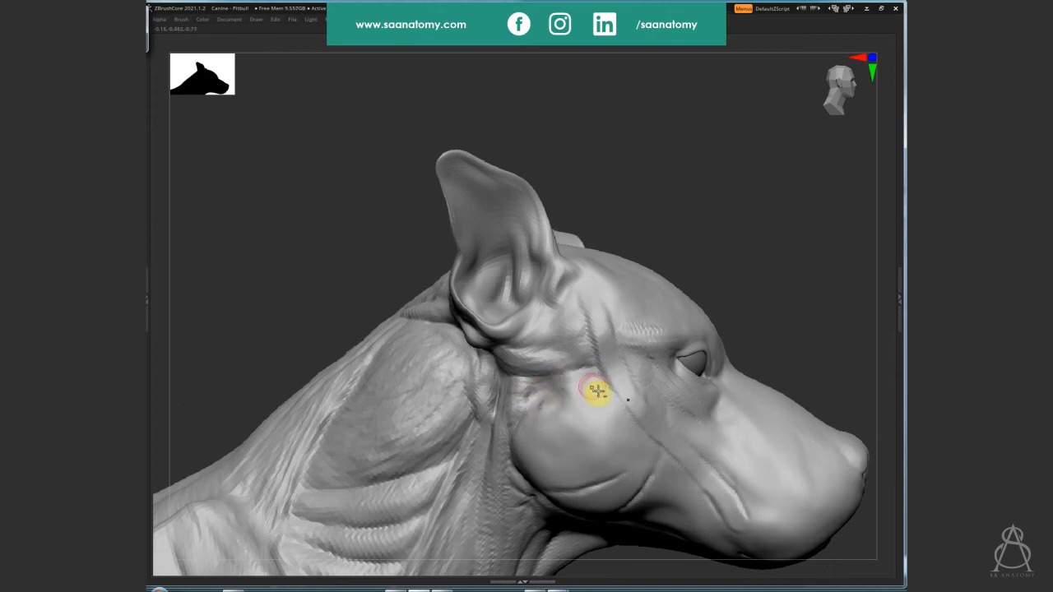
pyautogui.moveTo(596, 301); pyautogui.dragTo(698, 458)
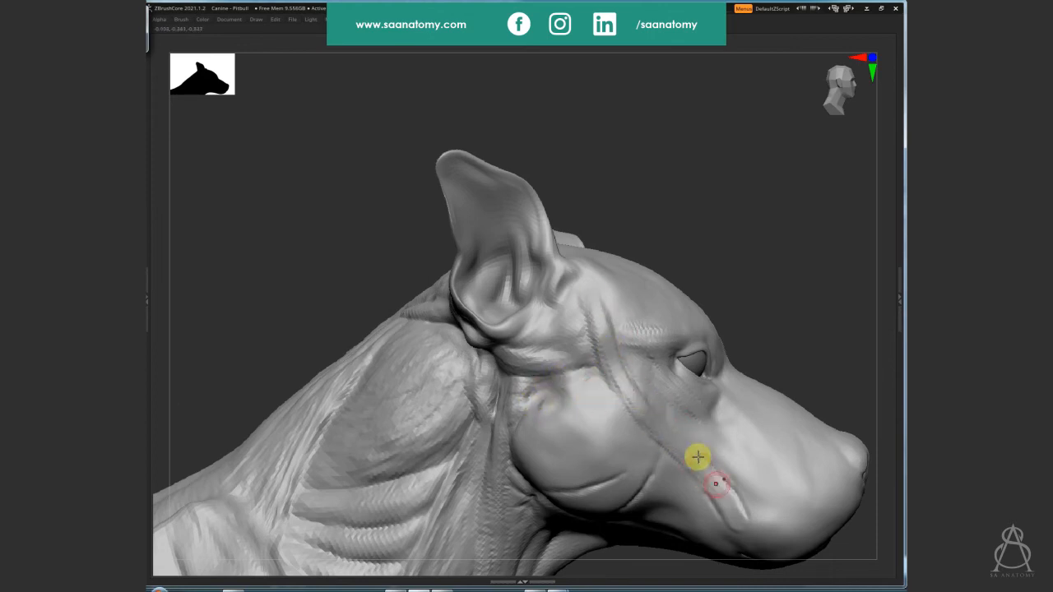
# Cover the round cheek muscle with curved fibre strands running from its rear edge towards the strap muscle
pyautogui.moveTo(635, 448)
pyautogui.mouseDown()
pyautogui.moveTo(597, 472)
pyautogui.moveTo(521, 445)
pyautogui.moveTo(579, 453)
pyautogui.moveTo(545, 418)
pyautogui.moveTo(519, 420)
pyautogui.moveTo(616, 420)
pyautogui.moveTo(565, 406)
pyautogui.moveTo(623, 422)
pyautogui.mouseUp()
pyautogui.moveTo(623, 423)
pyautogui.mouseDown(button='right')
pyautogui.moveTo(637, 425)
pyautogui.moveTo(616, 452)
pyautogui.mouseUp(button='right')
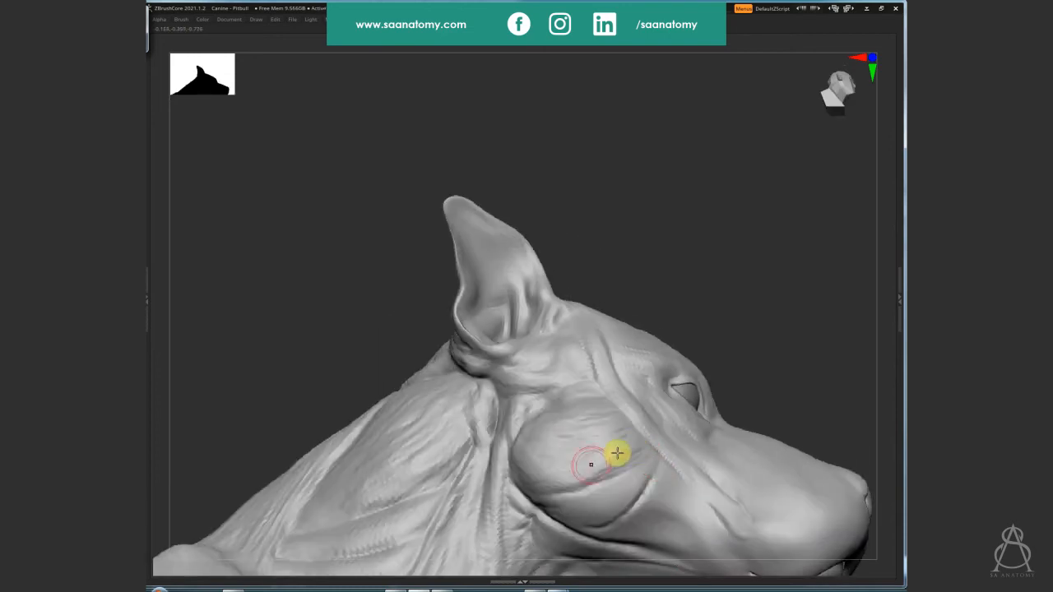
pyautogui.moveTo(616, 452)
pyautogui.mouseDown()
pyautogui.moveTo(576, 498)
pyautogui.moveTo(606, 486)
pyautogui.moveTo(606, 499)
pyautogui.mouseUp()
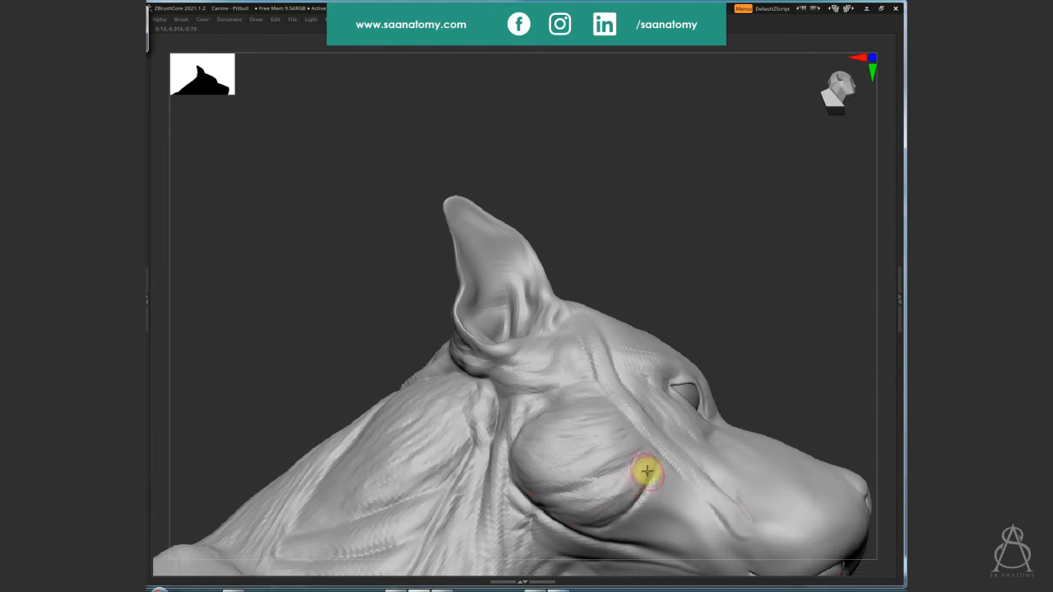
pyautogui.moveTo(559, 510)
pyautogui.mouseDown(button='right')
pyautogui.moveTo(607, 512)
pyautogui.moveTo(637, 439)
pyautogui.mouseUp(button='right')
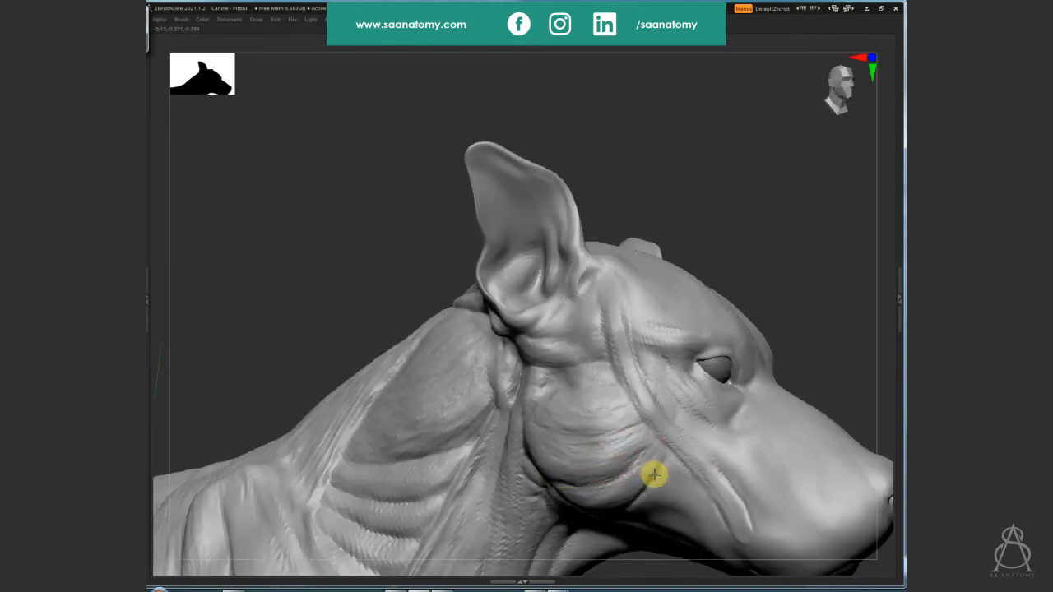
pyautogui.moveTo(654, 475); pyautogui.dragTo(632, 450, button='right')
# Add more fibre strands higher on the temple, between the strap muscle and the brow
pyautogui.rightClick(644, 449)
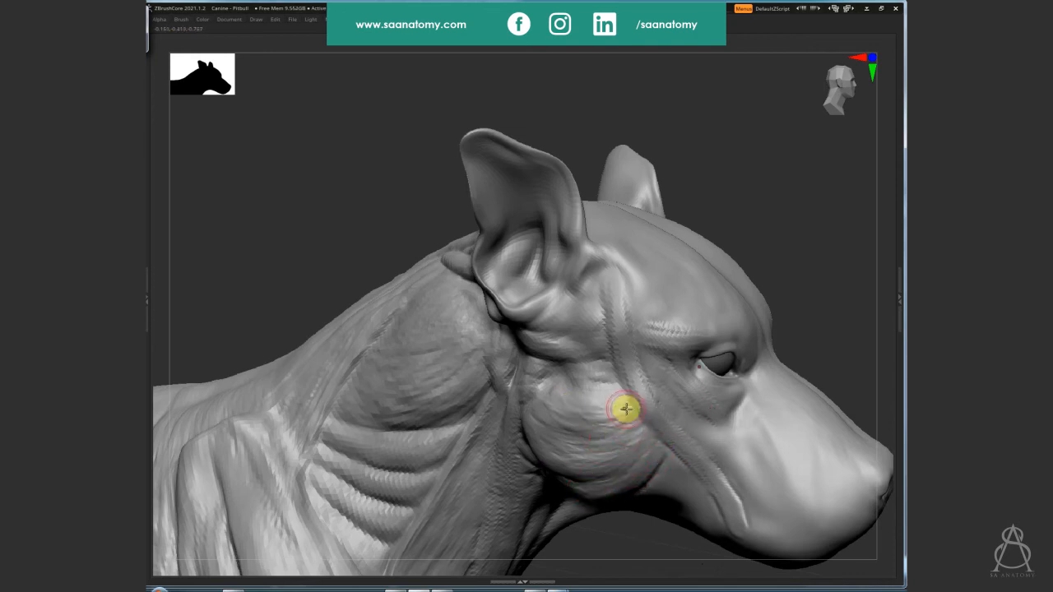
pyautogui.moveTo(630, 369)
pyautogui.mouseDown(button='right')
pyautogui.moveTo(691, 400)
pyautogui.moveTo(630, 357)
pyautogui.mouseUp(button='right')
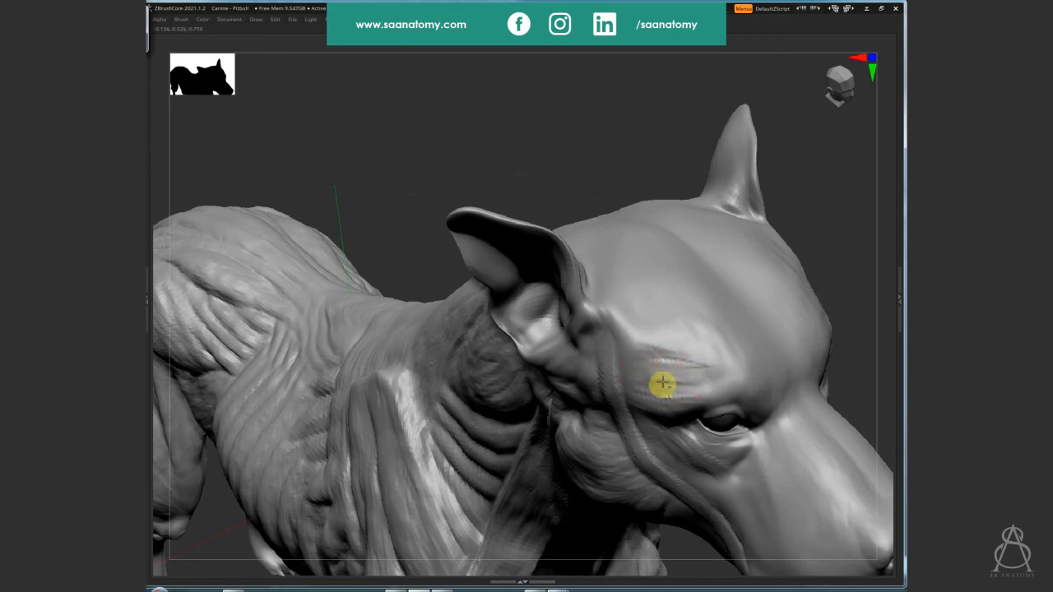
pyautogui.moveTo(663, 382)
pyautogui.mouseDown(button='right')
pyautogui.moveTo(729, 381)
pyautogui.moveTo(665, 338)
pyautogui.moveTo(616, 348)
pyautogui.moveTo(652, 382)
pyautogui.mouseUp(button='right')
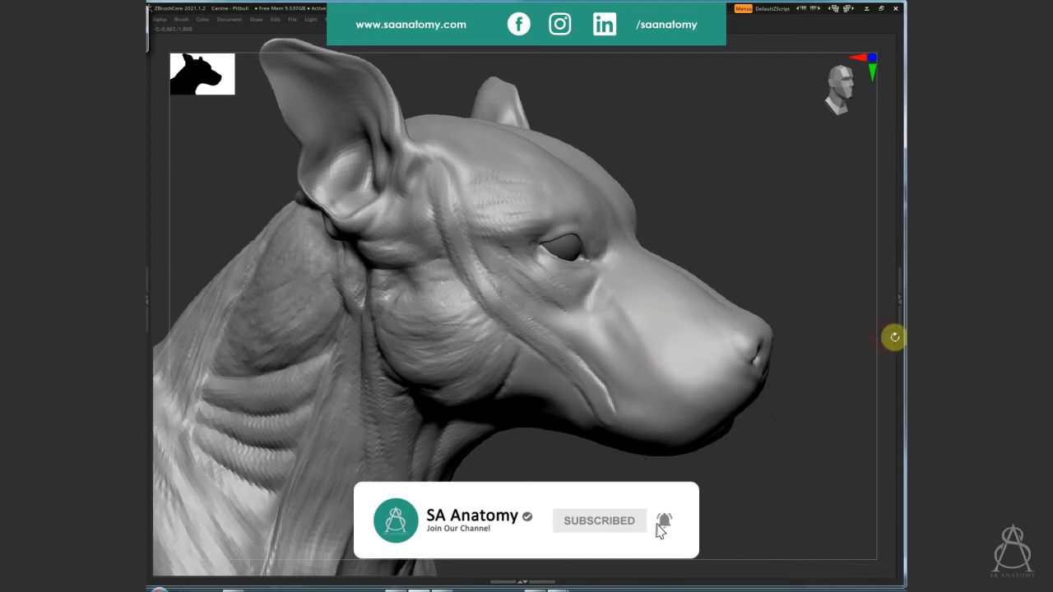
# Carve the narrow muscle from the inner eye corner towards the mouth, plus grooves down the muzzle side and along the nose bridge
pyautogui.press('s')
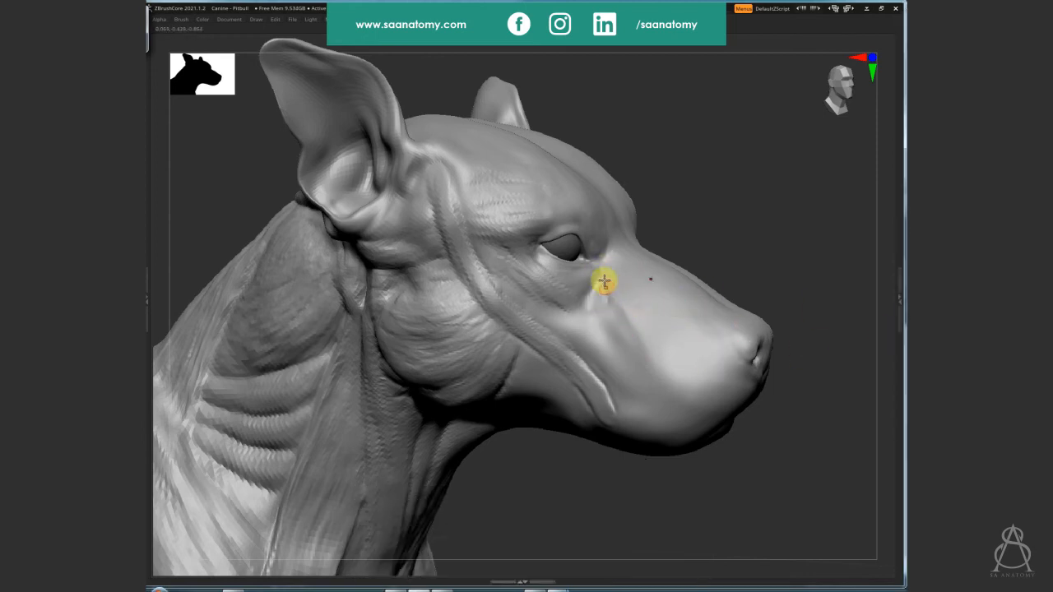
pyautogui.moveTo(604, 282); pyautogui.dragTo(616, 355)
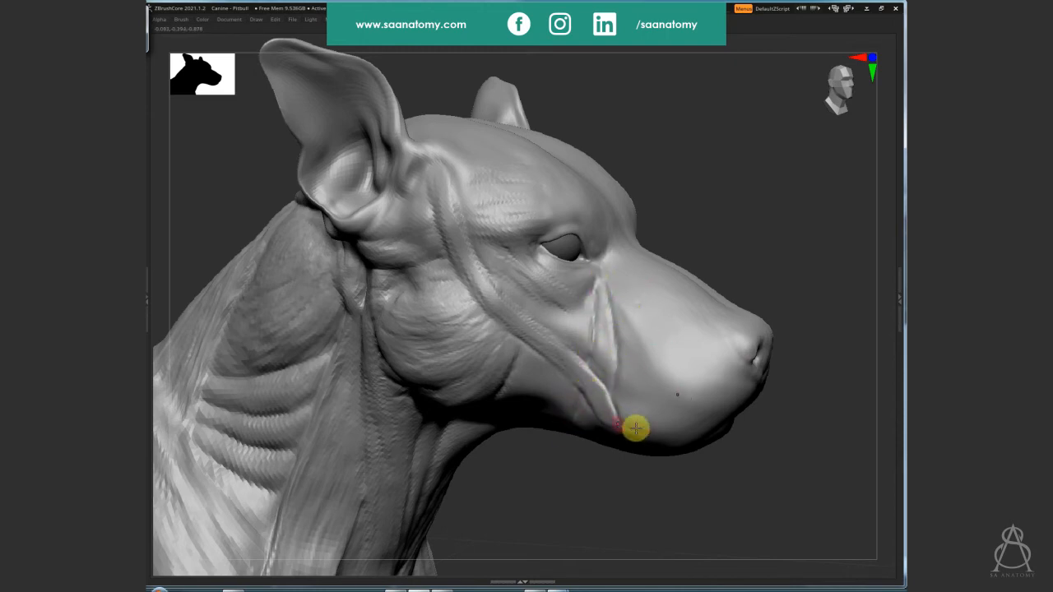
pyautogui.moveTo(635, 428)
pyautogui.mouseDown()
pyautogui.moveTo(814, 411)
pyautogui.moveTo(799, 479)
pyautogui.moveTo(733, 465)
pyautogui.moveTo(785, 459)
pyautogui.mouseUp()
pyautogui.moveTo(657, 240)
pyautogui.mouseDown()
pyautogui.moveTo(619, 236)
pyautogui.moveTo(675, 403)
pyautogui.mouseUp()
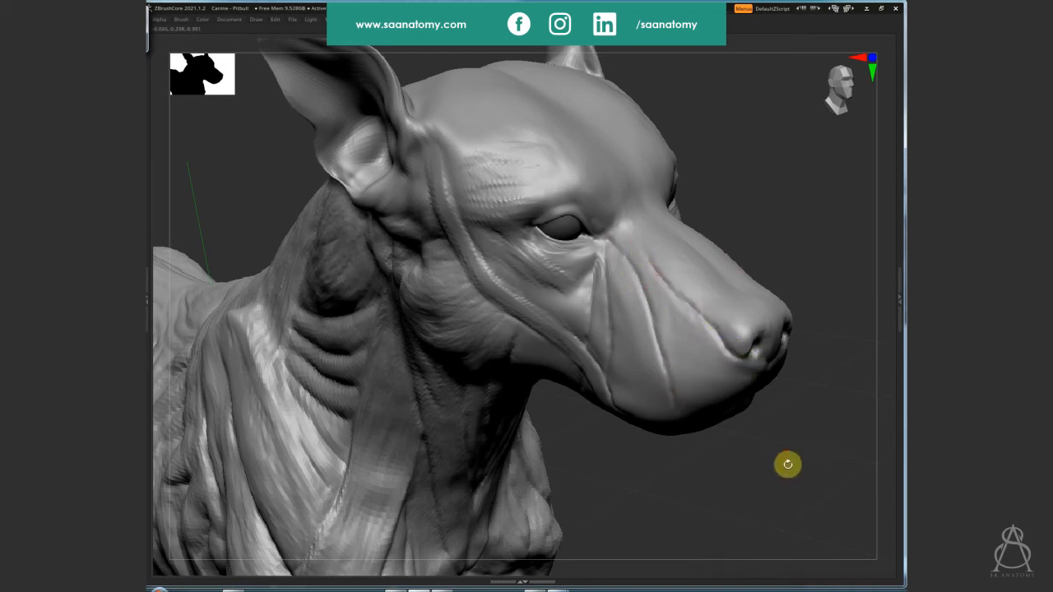
pyautogui.moveTo(787, 463); pyautogui.dragTo(733, 349)
# Shape small brow folds above the inner eye corner and refine the narrow muscle running down from it
pyautogui.moveTo(823, 445); pyautogui.dragTo(656, 260)
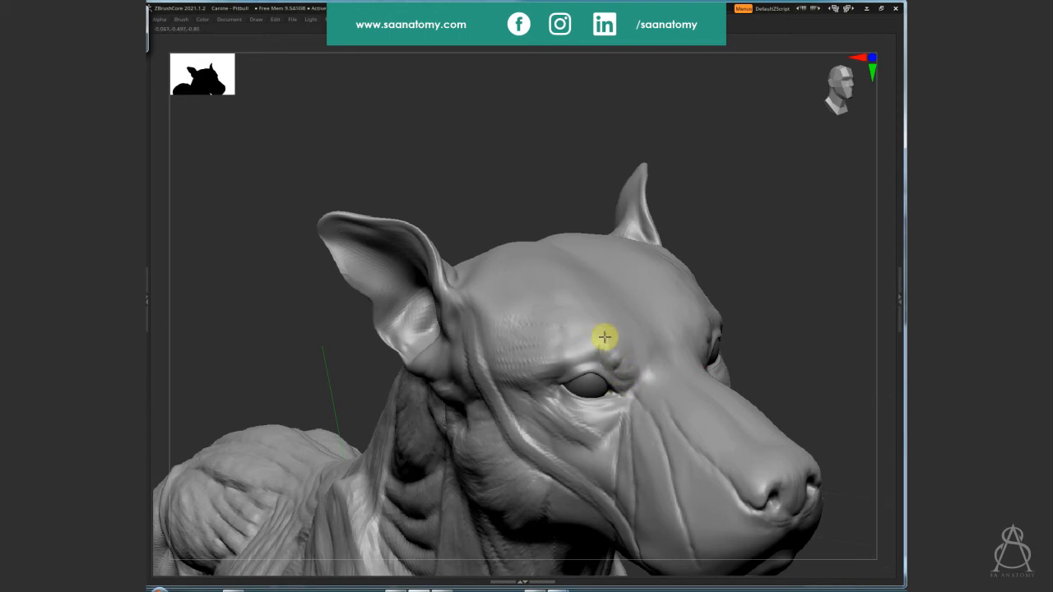
pyautogui.click(567, 378)
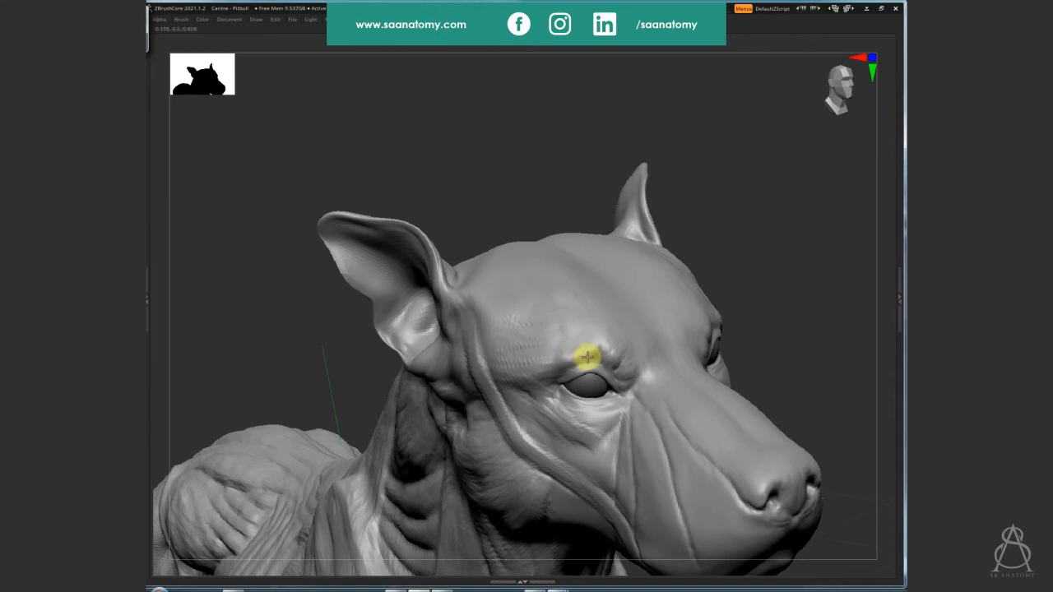
pyautogui.moveTo(630, 368); pyautogui.dragTo(626, 451)
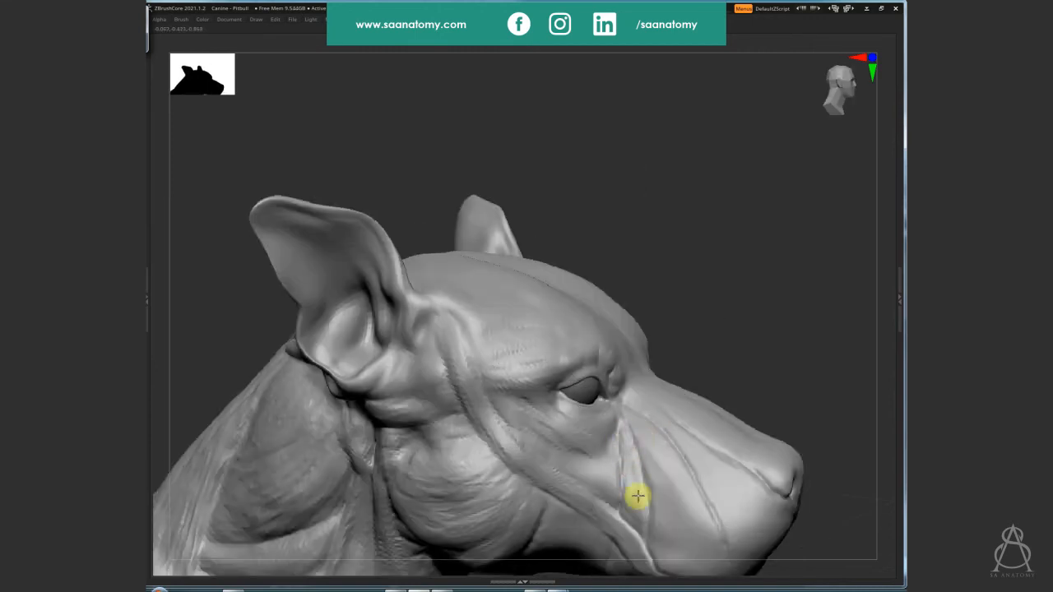
pyautogui.moveTo(722, 488); pyautogui.dragTo(720, 479)
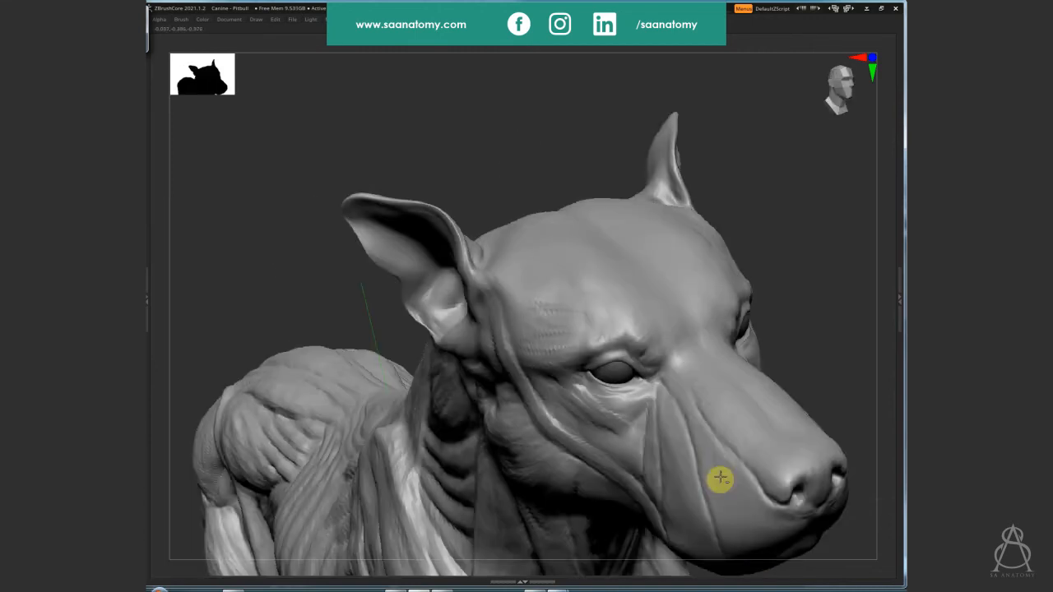
# Sculpt long fibre strands along the bridge of the nose and refine its edge down to the nostril
pyautogui.keyDown('alt'); pyautogui.moveTo(612, 476); pyautogui.dragTo(449, 535, button='right'); pyautogui.keyUp('alt')
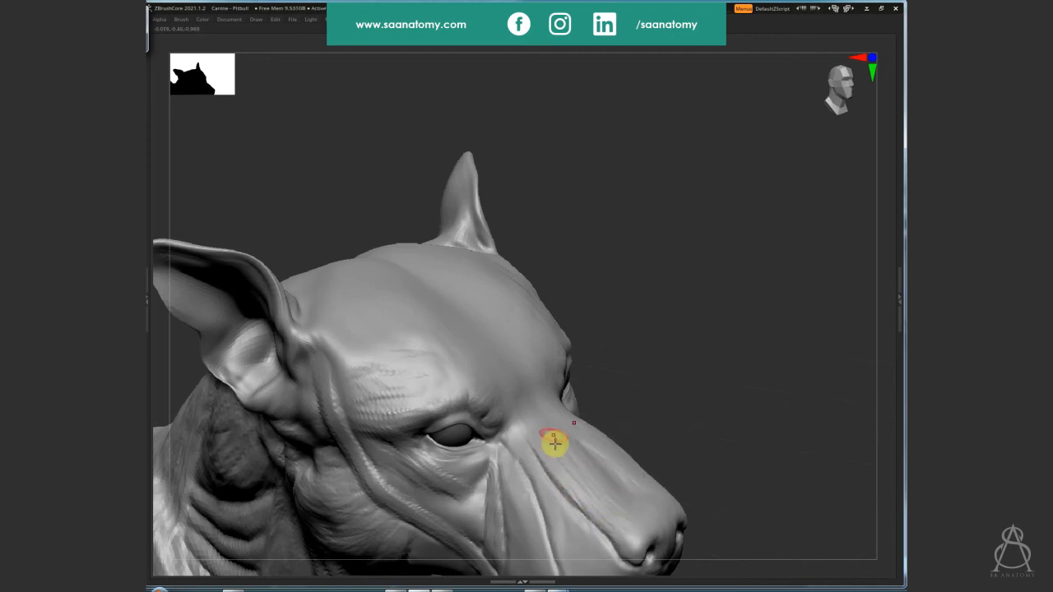
pyautogui.moveTo(707, 297); pyautogui.dragTo(621, 321)
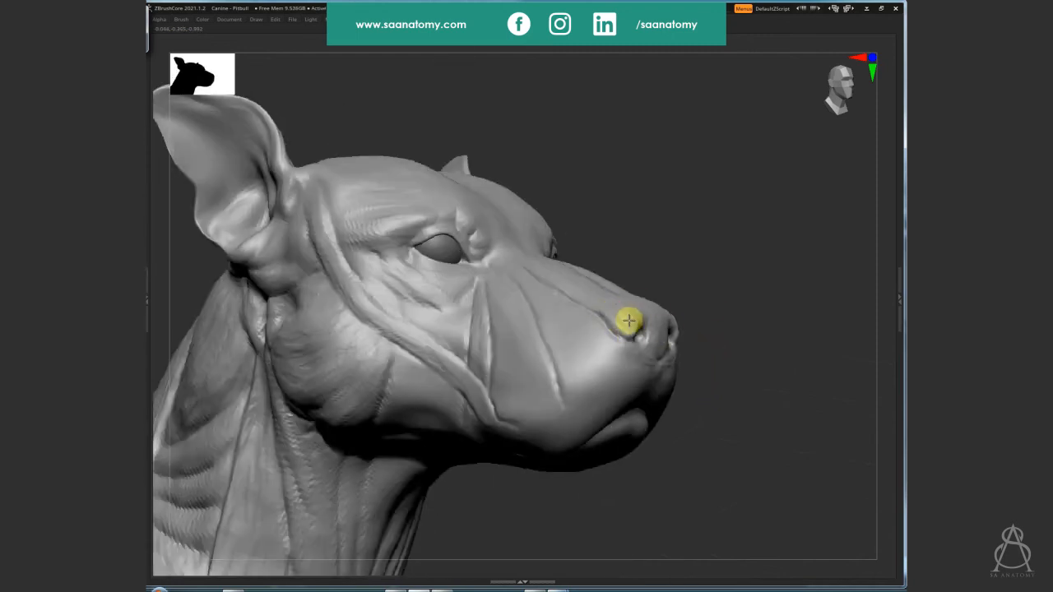
pyautogui.moveTo(769, 304); pyautogui.dragTo(640, 309)
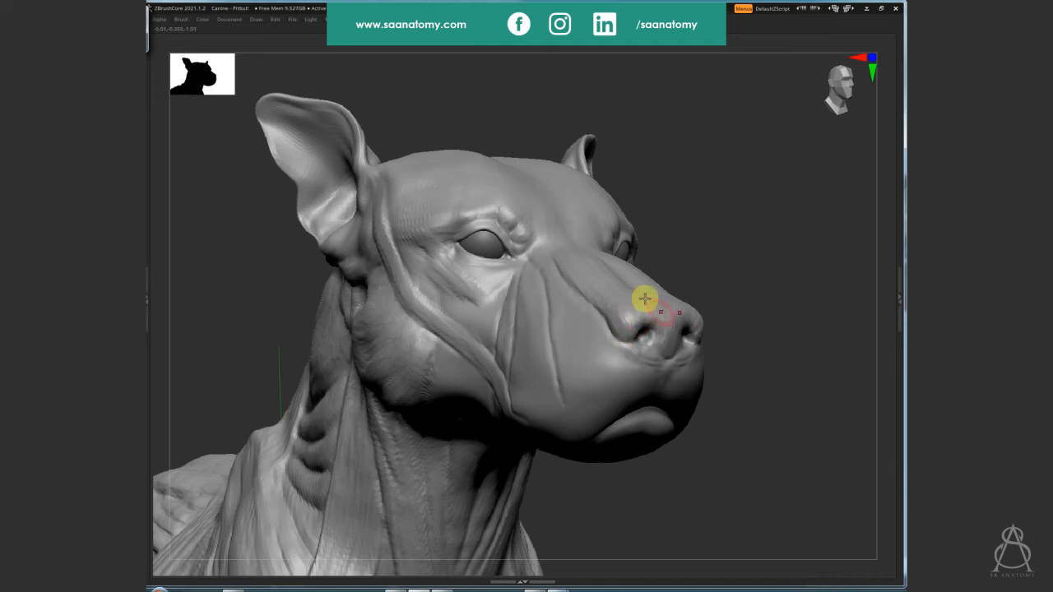
pyautogui.moveTo(772, 413); pyautogui.dragTo(626, 267)
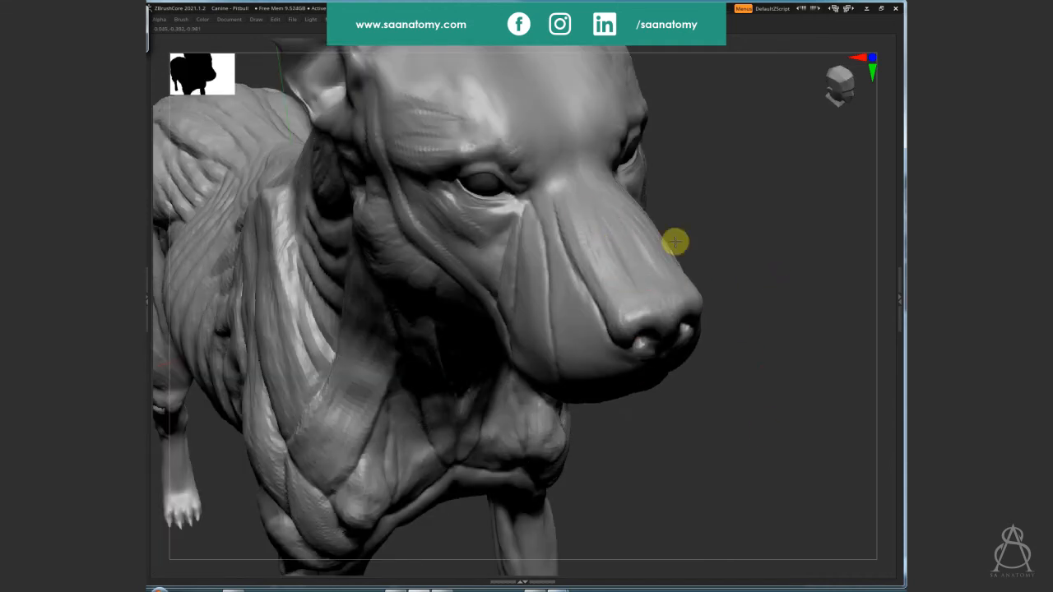
pyautogui.moveTo(675, 239)
pyautogui.mouseDown()
pyautogui.moveTo(602, 256)
pyautogui.moveTo(554, 219)
pyautogui.moveTo(573, 254)
pyautogui.moveTo(601, 245)
pyautogui.moveTo(573, 236)
pyautogui.mouseUp()
# Refine the mouth-corner end of the strap muscle, going down three subdivision levels and back up three
pyautogui.moveTo(710, 315); pyautogui.dragTo(722, 382)
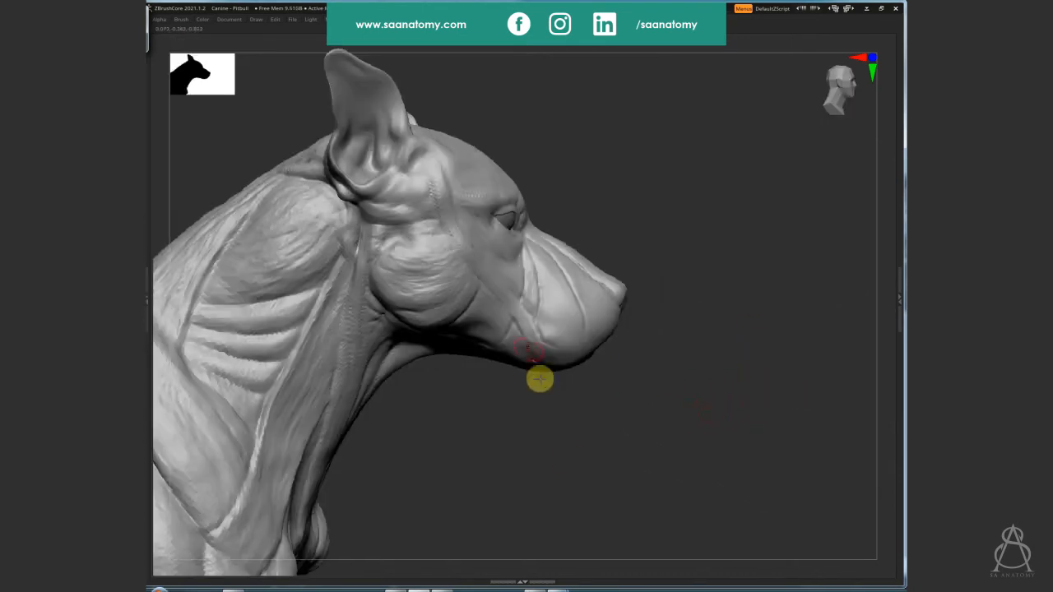
pyautogui.hotkey('shift', 'd')
pyautogui.hotkey('shift', 'd')
pyautogui.hotkey('shift', 'd')
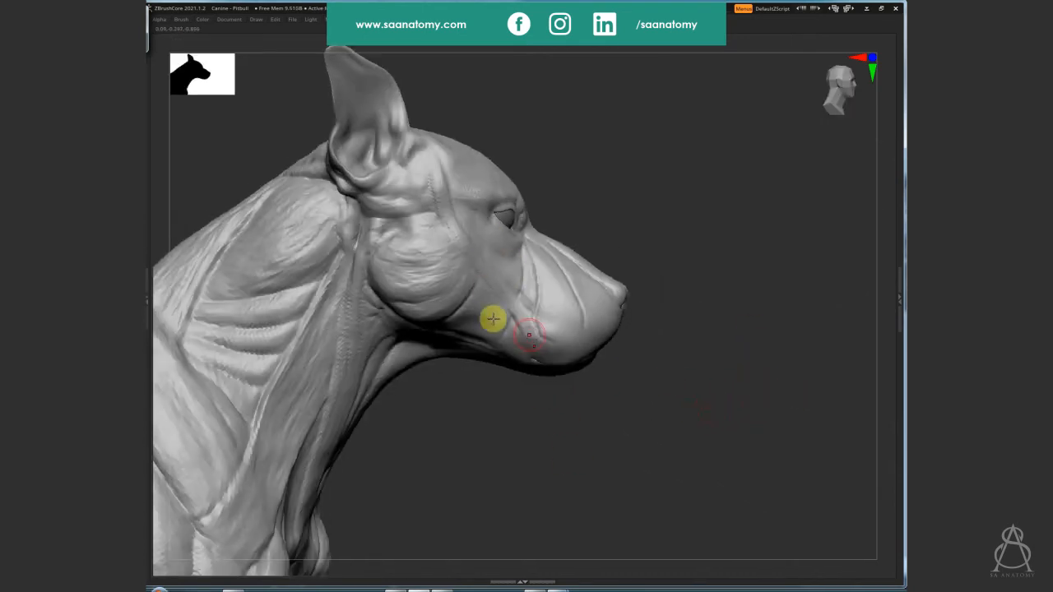
pyautogui.press('d')
pyautogui.press('d')
pyautogui.press('d')
# Rework the area between the round cheek muscle and the jaw, going down three subdivision levels and back up three
pyautogui.keyDown('ctrl'); pyautogui.moveTo(590, 277); pyautogui.dragTo(447, 332, button='right'); pyautogui.keyUp('ctrl')
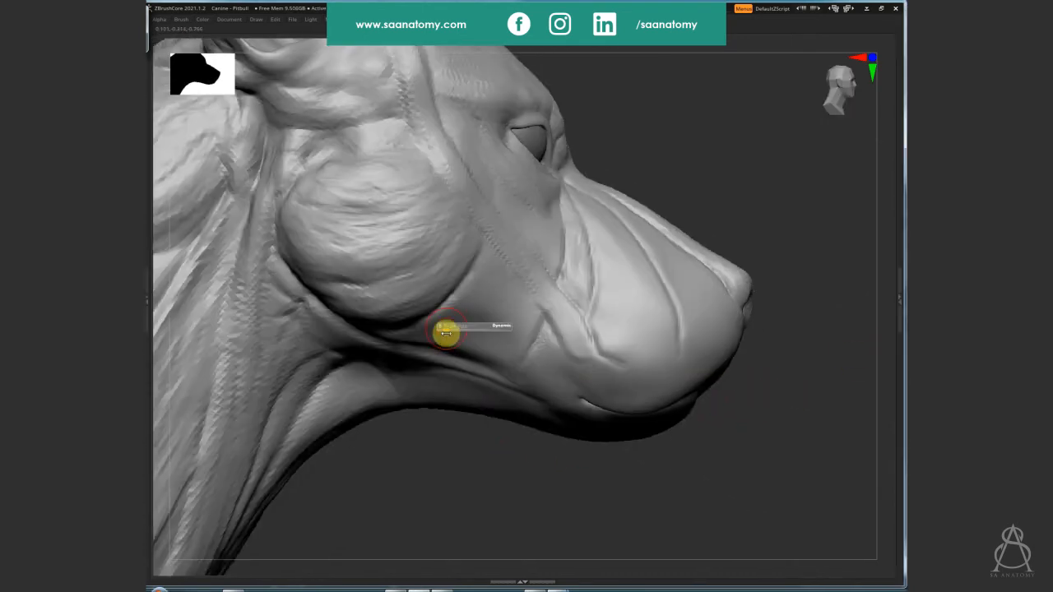
pyautogui.hotkey('shift', 'd')
pyautogui.hotkey('shift', 'd')
pyautogui.hotkey('shift', 'd')
pyautogui.press('d')
pyautogui.press('d')
pyautogui.press('d')
# Deepen the hollow below and in front of the round cheek muscle and fill it with fine fibres towards the mouth
pyautogui.moveTo(472, 264); pyautogui.dragTo(402, 315, button='right')
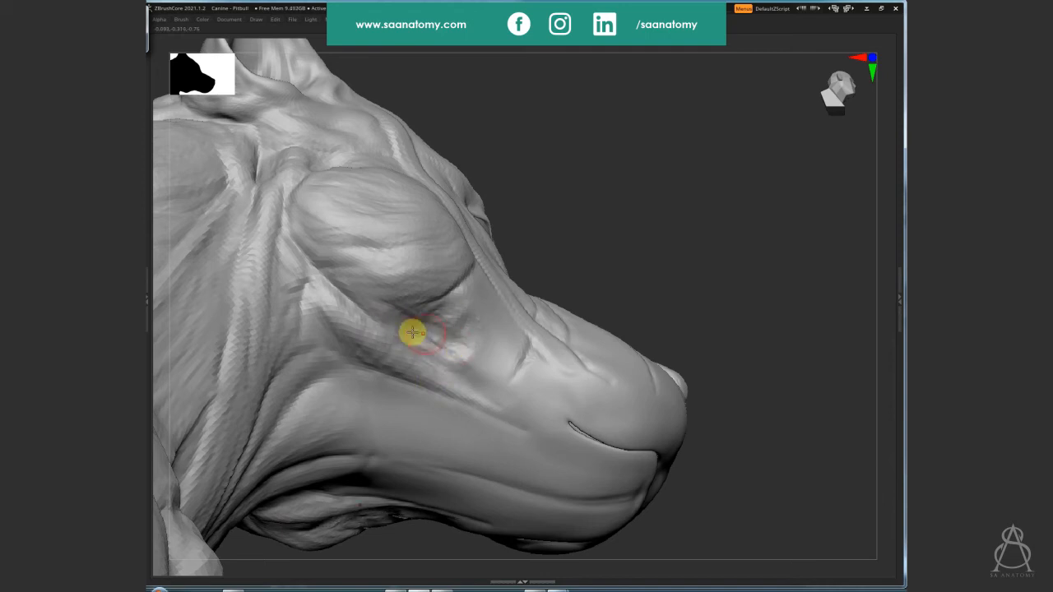
pyautogui.moveTo(456, 329)
pyautogui.mouseDown()
pyautogui.moveTo(414, 322)
pyautogui.moveTo(384, 294)
pyautogui.moveTo(402, 287)
pyautogui.moveTo(418, 310)
pyautogui.mouseUp()
pyautogui.moveTo(468, 305)
pyautogui.mouseDown(button='right')
pyautogui.moveTo(446, 313)
pyautogui.moveTo(472, 291)
pyautogui.mouseUp(button='right')
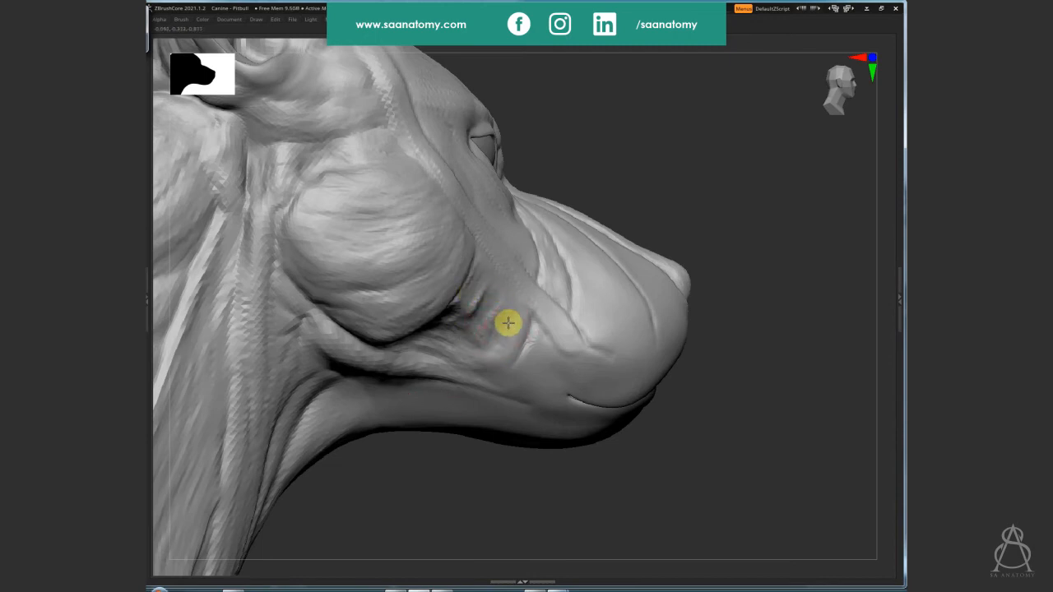
pyautogui.moveTo(458, 308); pyautogui.dragTo(463, 267, button='right')
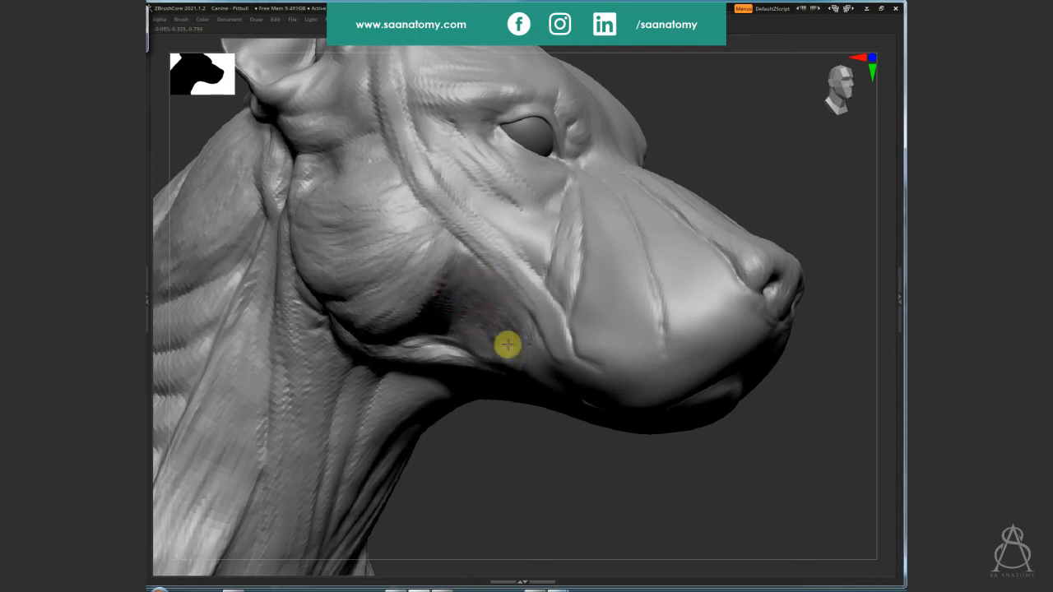
pyautogui.moveTo(494, 370); pyautogui.dragTo(512, 348, button='right')
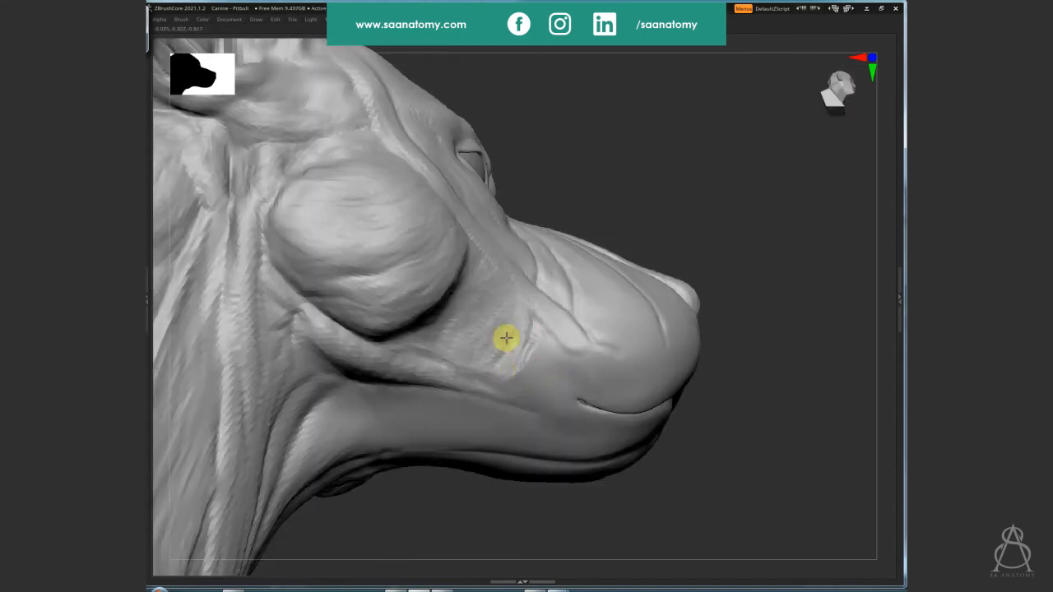
pyautogui.moveTo(484, 272); pyautogui.dragTo(425, 160, button='right')
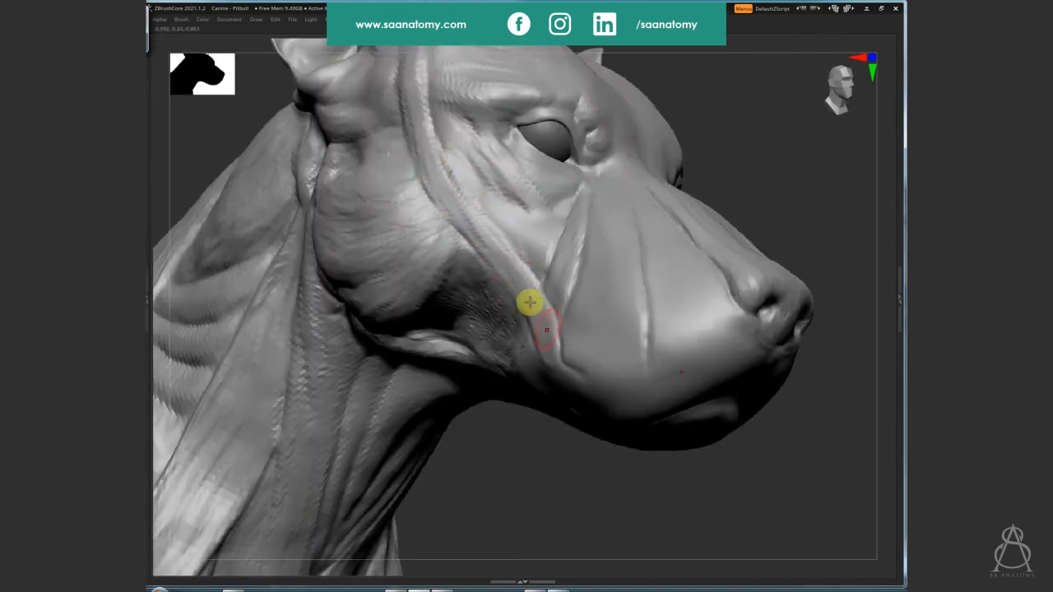
# Smooth the lower part of the strap muscle and the surface around its end near the mouth corner
pyautogui.moveTo(482, 242)
pyautogui.keyDown('shift'); pyautogui.mouseDown()
pyautogui.moveTo(510, 218)
pyautogui.moveTo(519, 188)
pyautogui.moveTo(545, 225)
pyautogui.moveTo(472, 173)
pyautogui.moveTo(545, 241)
pyautogui.moveTo(569, 320)
pyautogui.mouseUp(); pyautogui.keyUp('shift')
pyautogui.moveTo(569, 320); pyautogui.dragTo(584, 299, button='right')
pyautogui.moveTo(592, 348)
pyautogui.keyDown('shift'); pyautogui.mouseDown()
pyautogui.moveTo(583, 326)
pyautogui.moveTo(606, 343)
pyautogui.moveTo(618, 321)
pyautogui.moveTo(573, 354)
pyautogui.moveTo(569, 387)
pyautogui.moveTo(588, 419)
pyautogui.mouseUp(); pyautogui.keyUp('shift')
# Sculpt fine lengthwise fibres along the bridge of the muzzle, from between the eyes down to the nose
pyautogui.moveTo(799, 442)
pyautogui.mouseDown(button='right')
pyautogui.moveTo(729, 463)
pyautogui.moveTo(618, 344)
pyautogui.moveTo(710, 261)
pyautogui.moveTo(657, 312)
pyautogui.mouseUp(button='right')
pyautogui.moveTo(372, 295); pyautogui.dragTo(761, 391, button='right')
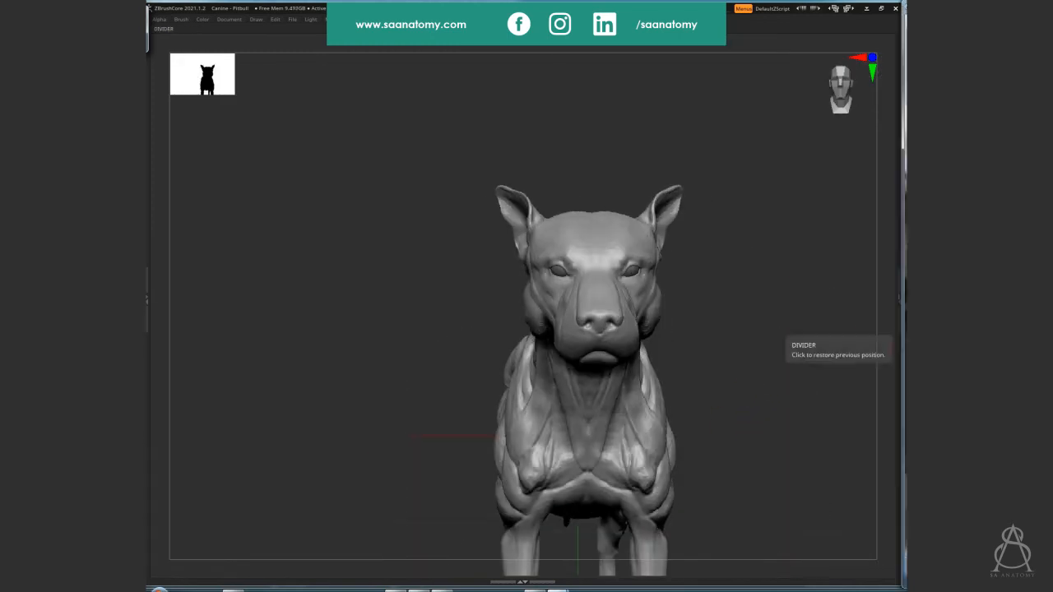
pyautogui.moveTo(692, 462); pyautogui.dragTo(623, 325, button='right')
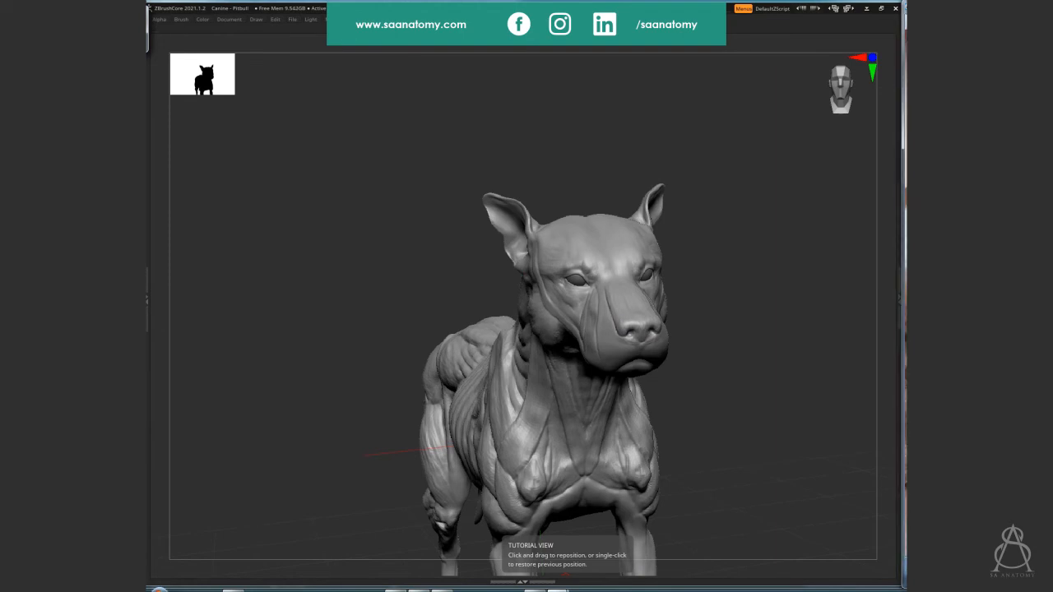
pyautogui.keyDown('ctrl'); pyautogui.moveTo(711, 398); pyautogui.dragTo(583, 228, button='right'); pyautogui.keyUp('ctrl')
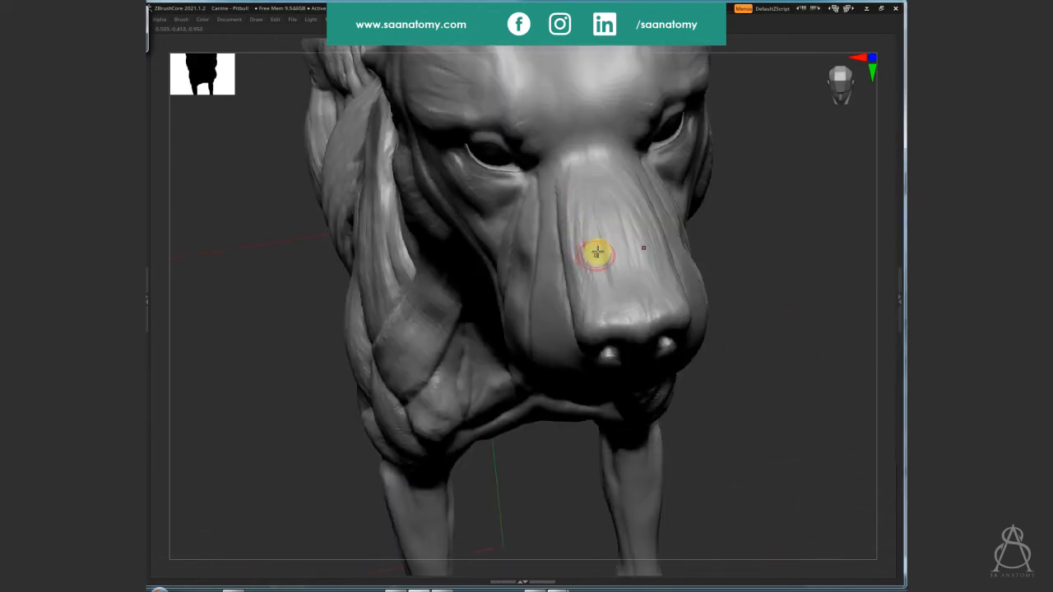
pyautogui.moveTo(597, 253)
pyautogui.mouseDown()
pyautogui.moveTo(599, 245)
pyautogui.moveTo(568, 242)
pyautogui.moveTo(568, 196)
pyautogui.moveTo(580, 280)
pyautogui.moveTo(574, 184)
pyautogui.moveTo(593, 258)
pyautogui.mouseUp()
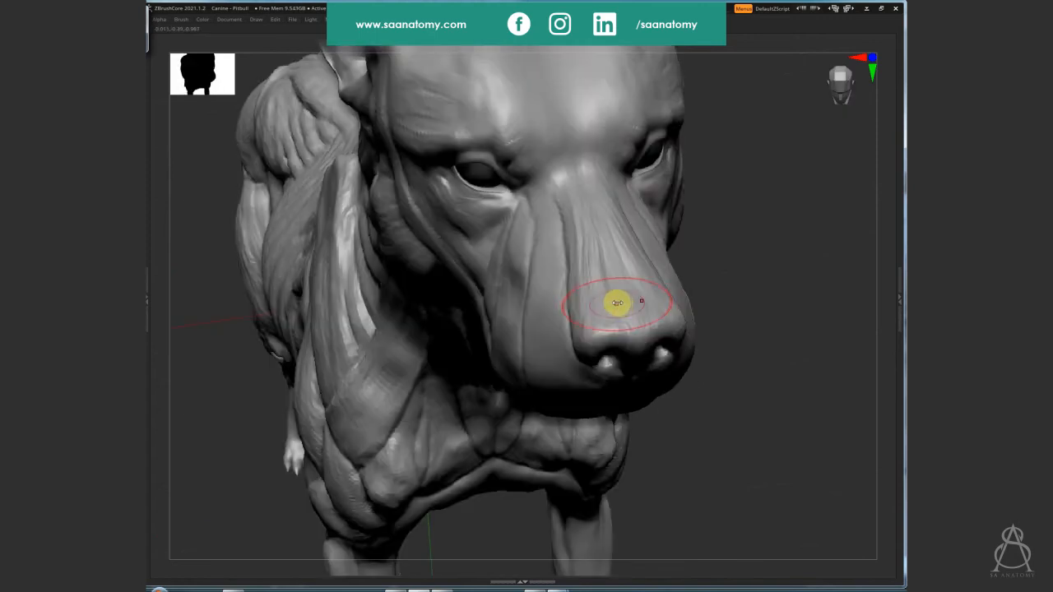
pyautogui.moveTo(616, 302); pyautogui.dragTo(608, 299)
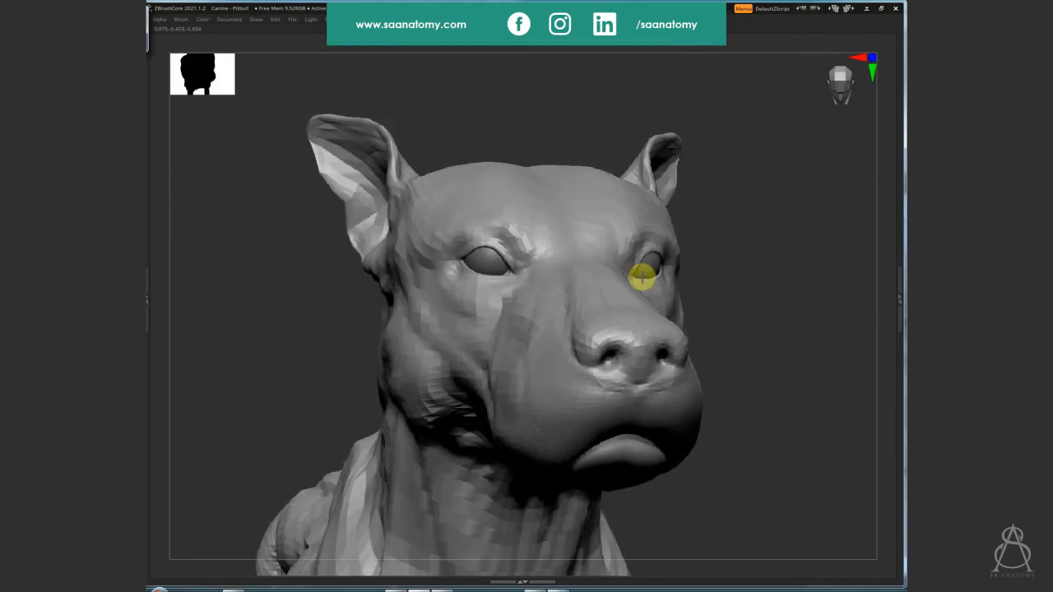
pyautogui.moveTo(642, 275)
pyautogui.mouseDown()
pyautogui.moveTo(601, 371)
pyautogui.moveTo(635, 369)
pyautogui.moveTo(636, 340)
pyautogui.mouseUp()
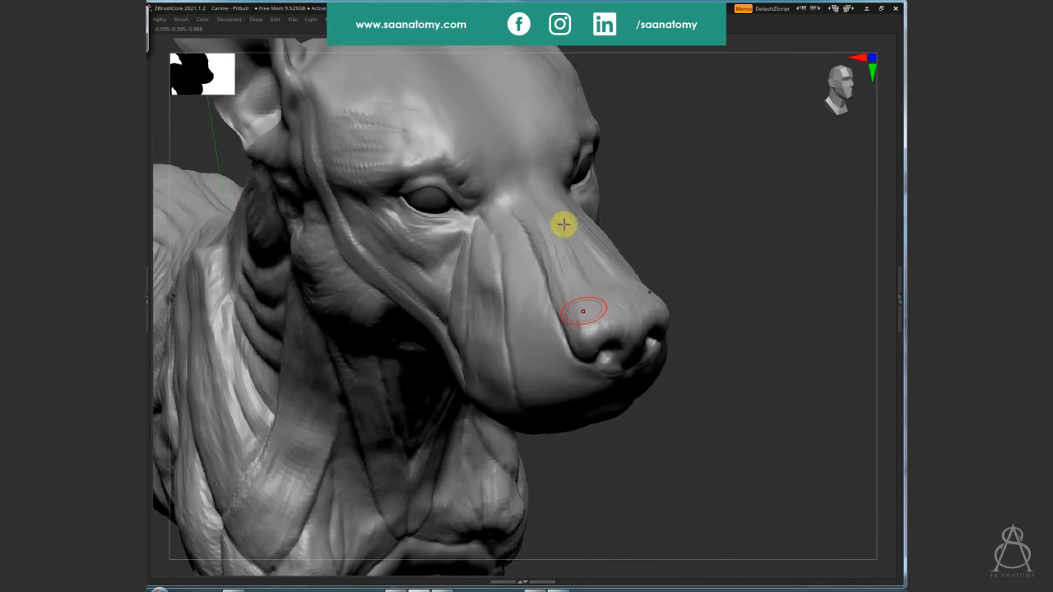
pyautogui.click(567, 239)
pyautogui.moveTo(568, 239)
pyautogui.mouseDown()
pyautogui.moveTo(569, 271)
pyautogui.moveTo(606, 352)
pyautogui.mouseUp()
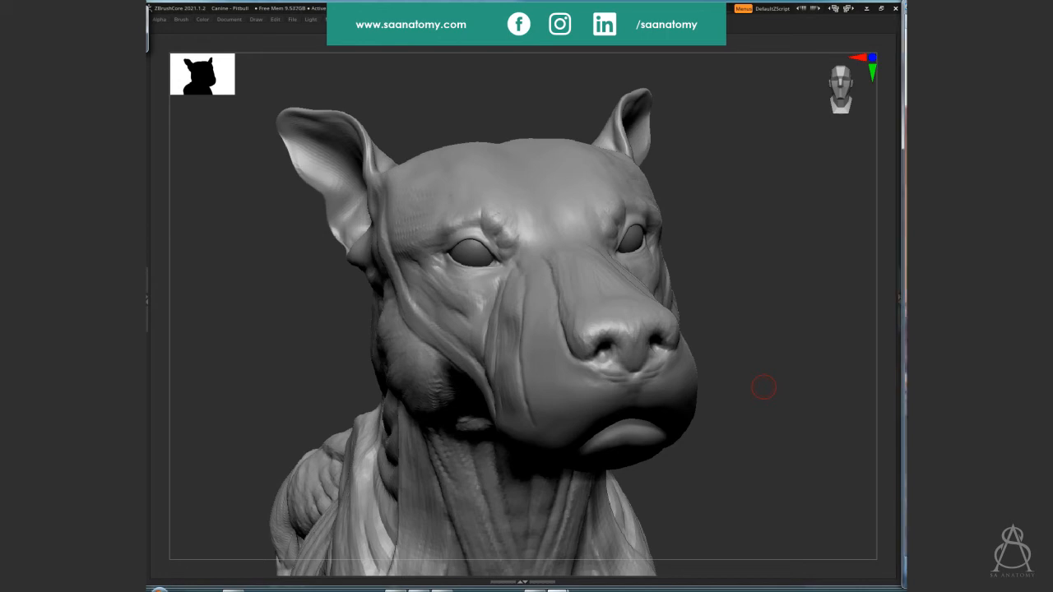
# Refine the lower lip, chin and mouth line from the front and below, going down two subdivision levels
pyautogui.moveTo(764, 412)
pyautogui.mouseDown()
pyautogui.moveTo(765, 439)
pyautogui.moveTo(795, 427)
pyautogui.moveTo(738, 406)
pyautogui.moveTo(656, 416)
pyautogui.moveTo(652, 403)
pyautogui.moveTo(659, 437)
pyautogui.moveTo(700, 447)
pyautogui.moveTo(662, 426)
pyautogui.moveTo(642, 367)
pyautogui.moveTo(644, 327)
pyautogui.moveTo(679, 332)
pyautogui.moveTo(684, 290)
pyautogui.mouseUp()
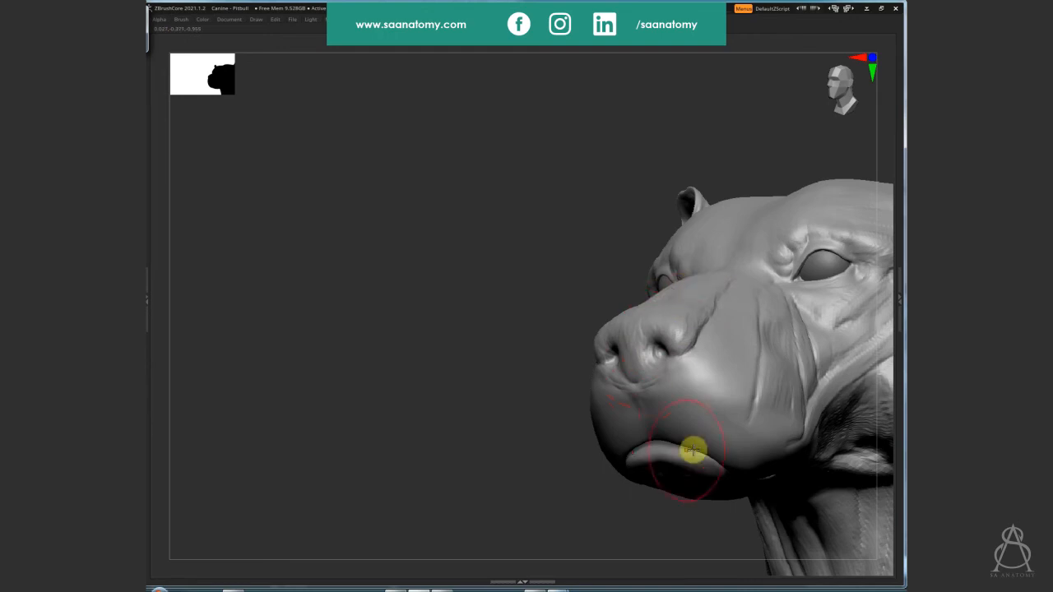
pyautogui.moveTo(716, 468); pyautogui.dragTo(724, 337, button='right')
pyautogui.moveTo(686, 499); pyautogui.dragTo(679, 503)
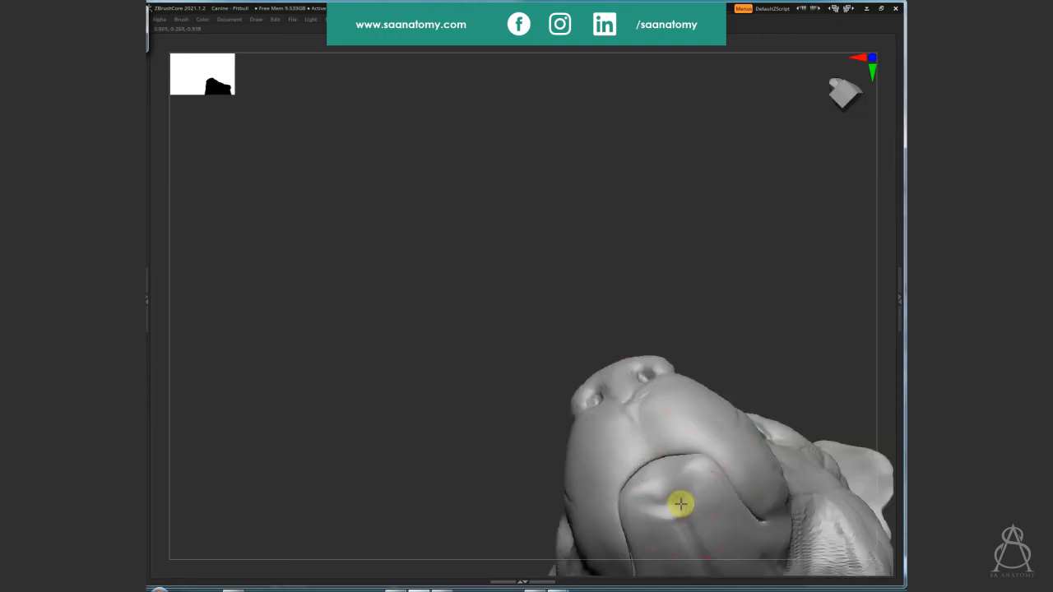
pyautogui.moveTo(679, 503)
pyautogui.mouseDown(button='right')
pyautogui.moveTo(663, 496)
pyautogui.moveTo(677, 493)
pyautogui.mouseUp(button='right')
pyautogui.hotkey('shift', 'd')
pyautogui.hotkey('shift', 'd')
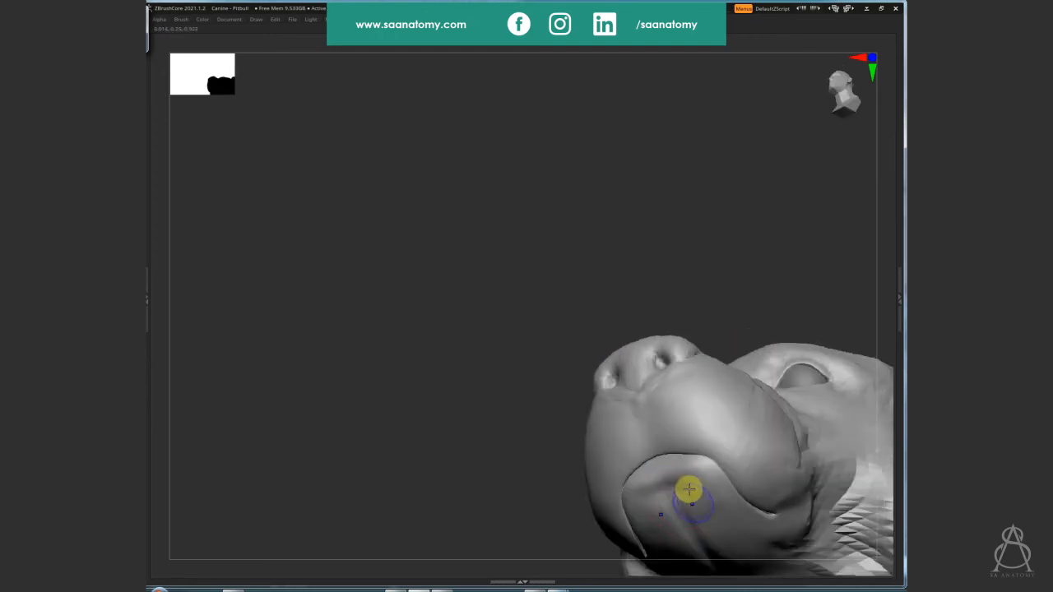
pyautogui.moveTo(697, 474); pyautogui.dragTo(638, 509, button='right')
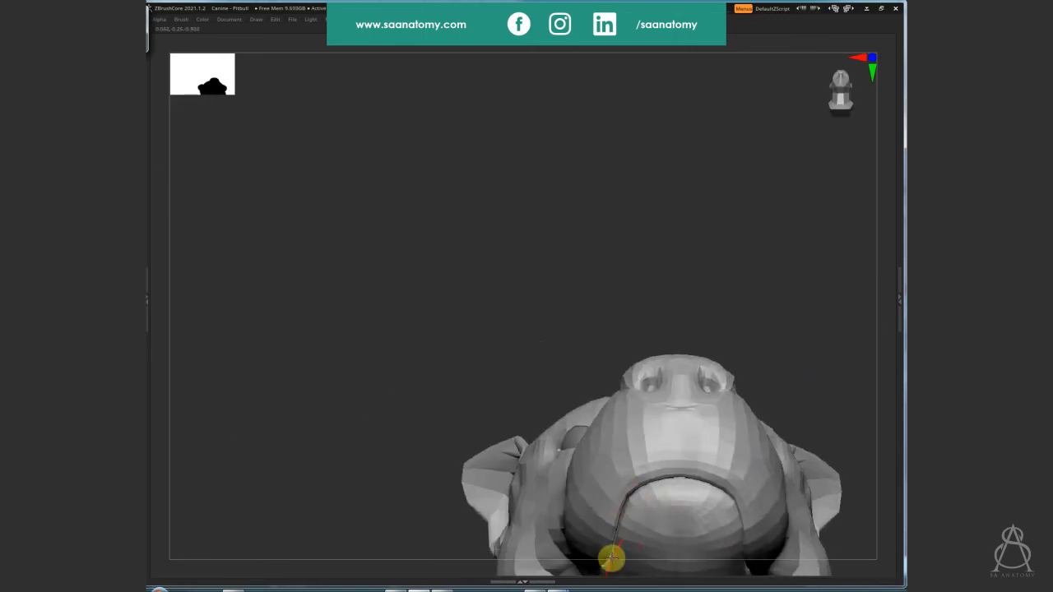
pyautogui.moveTo(611, 557); pyautogui.dragTo(716, 322, button='right')
# Add fine fibres to the smooth side of the muzzle between the nostril and the upper lip muscles
pyautogui.keyDown('alt'); pyautogui.moveTo(844, 273); pyautogui.dragTo(515, 281, button='right'); pyautogui.keyUp('alt')
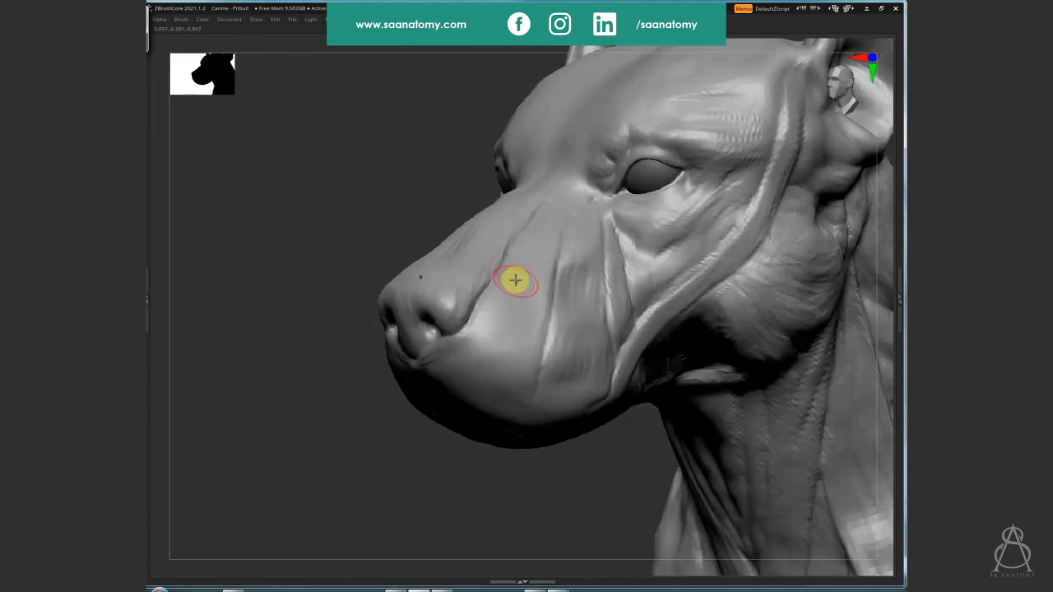
pyautogui.moveTo(519, 388)
pyautogui.mouseDown()
pyautogui.moveTo(501, 327)
pyautogui.moveTo(517, 379)
pyautogui.moveTo(569, 354)
pyautogui.moveTo(586, 281)
pyautogui.mouseUp()
pyautogui.moveTo(592, 274); pyautogui.dragTo(576, 359, button='right')
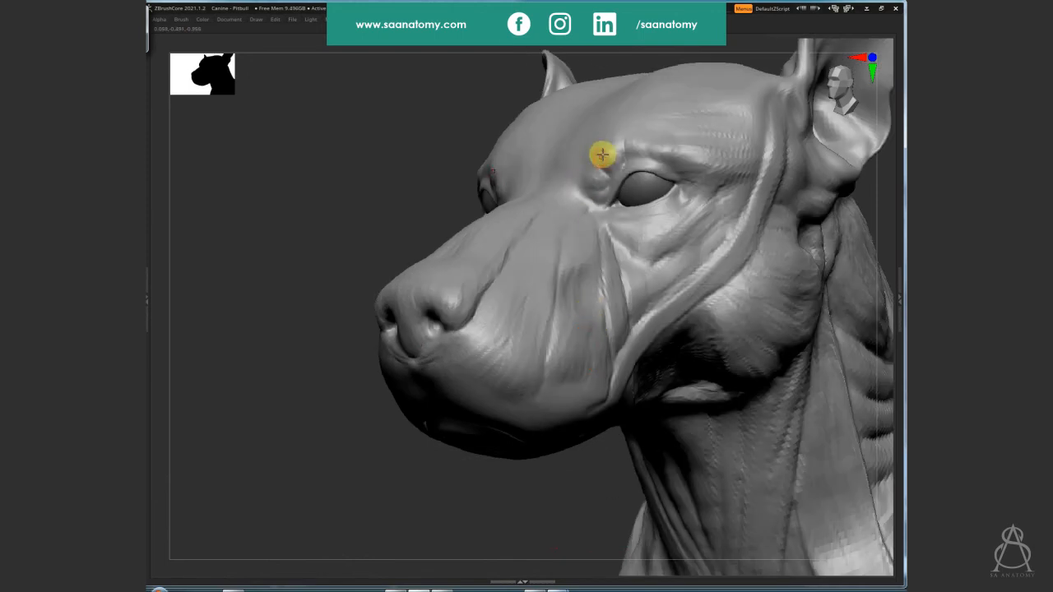
pyautogui.moveTo(579, 159); pyautogui.dragTo(561, 149, button='right')
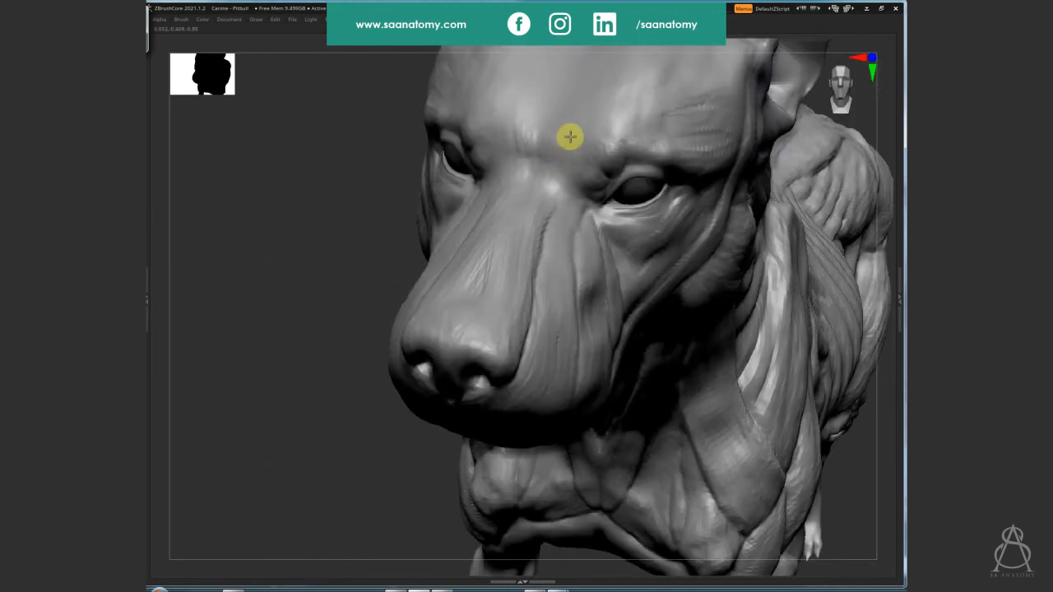
# Reshape the rear corner of the mouth opening, pulling the lip line slightly up and back
pyautogui.moveTo(574, 266); pyautogui.dragTo(713, 397, button='right')
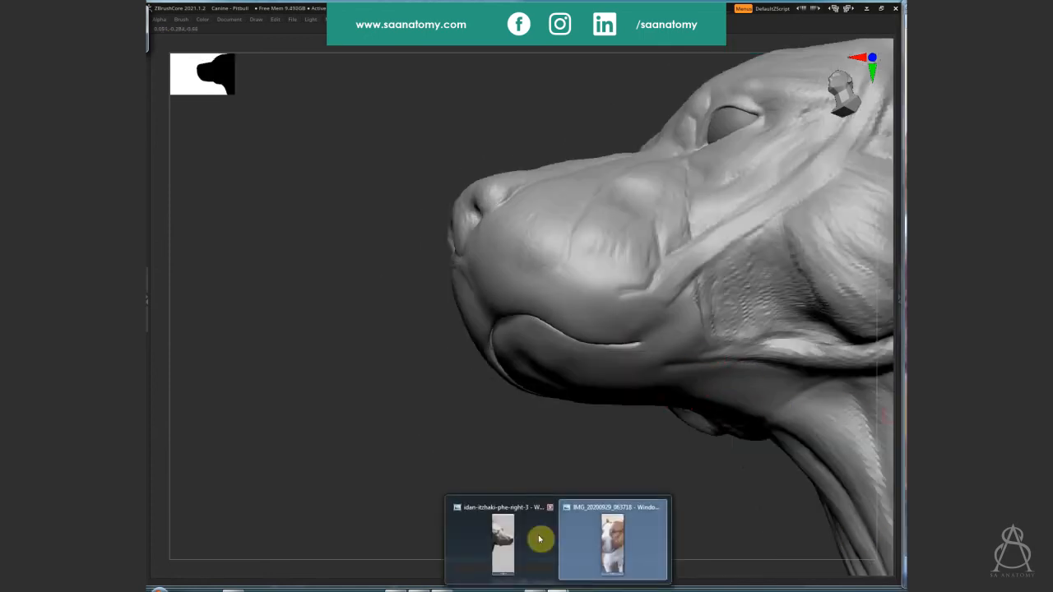
pyautogui.moveTo(583, 491); pyautogui.dragTo(700, 468, button='right')
pyautogui.moveTo(620, 281); pyautogui.dragTo(616, 279, button='right')
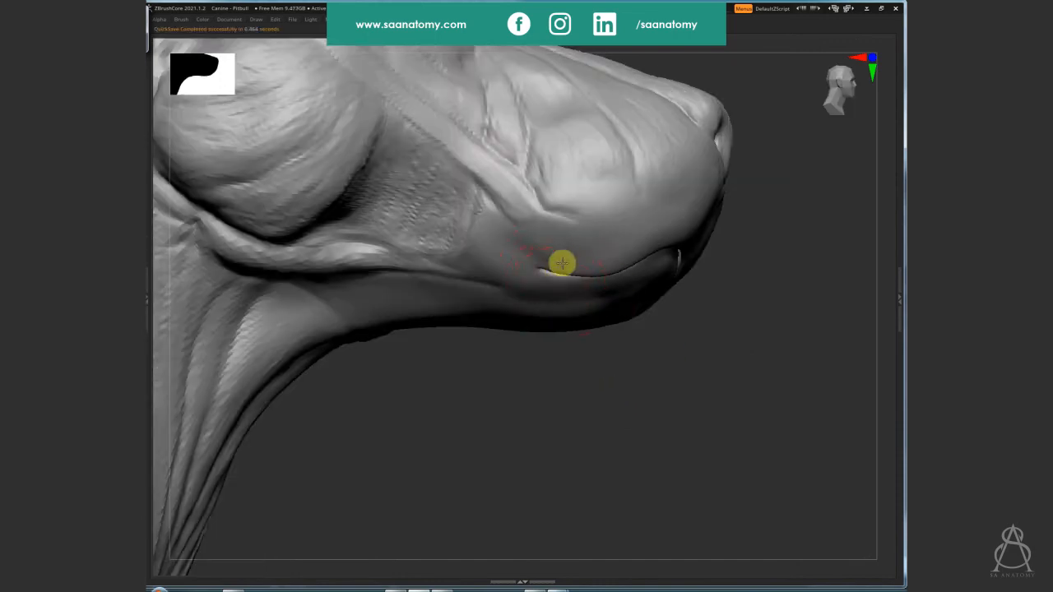
pyautogui.moveTo(562, 263)
pyautogui.mouseDown()
pyautogui.moveTo(607, 271)
pyautogui.moveTo(536, 263)
pyautogui.moveTo(564, 268)
pyautogui.moveTo(555, 268)
pyautogui.mouseUp()
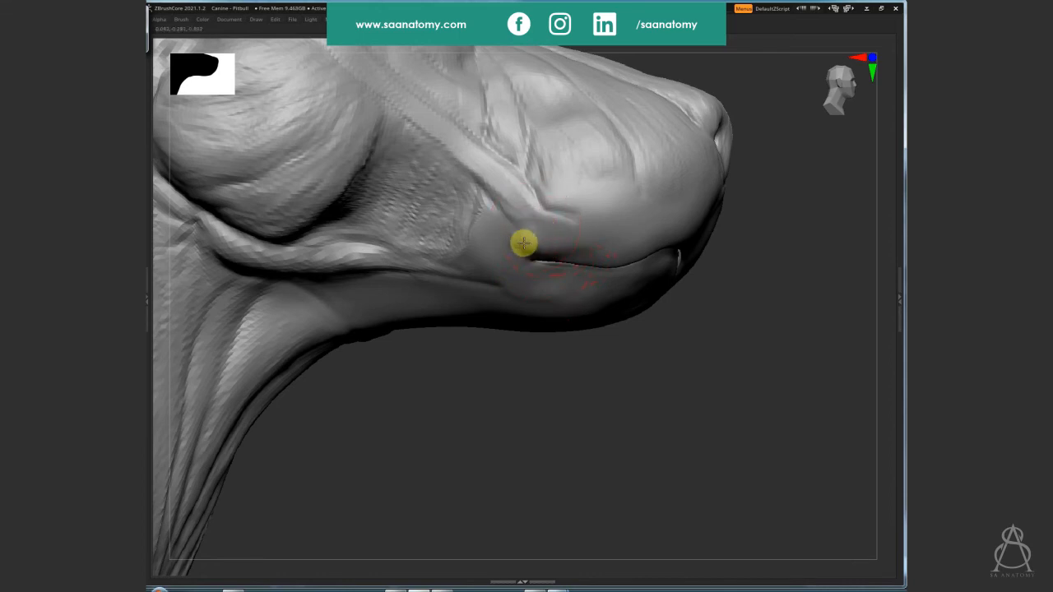
# Build up a rounded muscle band around the mouth corner and along the upper lip, and smooth it into the strap muscle
pyautogui.moveTo(527, 245)
pyautogui.mouseDown()
pyautogui.moveTo(576, 235)
pyautogui.moveTo(614, 258)
pyautogui.moveTo(651, 233)
pyautogui.moveTo(508, 241)
pyautogui.mouseUp()
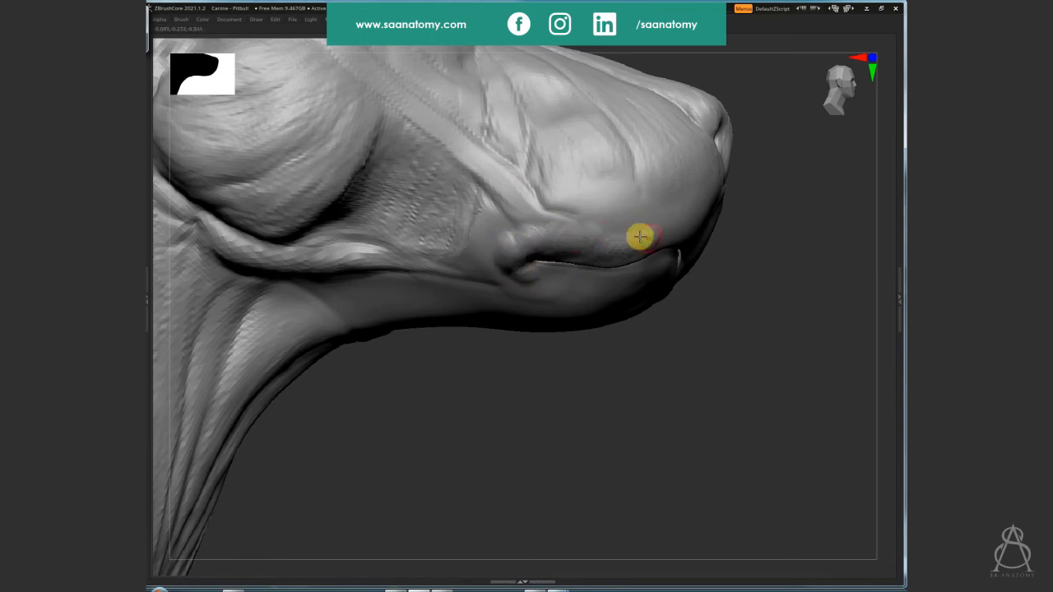
pyautogui.moveTo(642, 235); pyautogui.dragTo(527, 213, button='right')
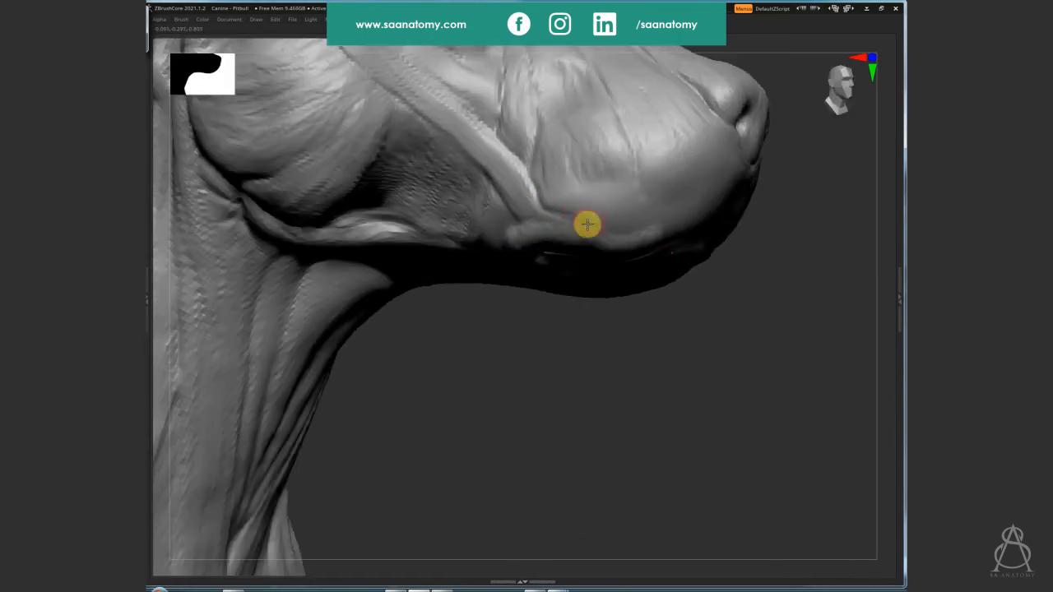
pyautogui.hotkey('shift', 'd')
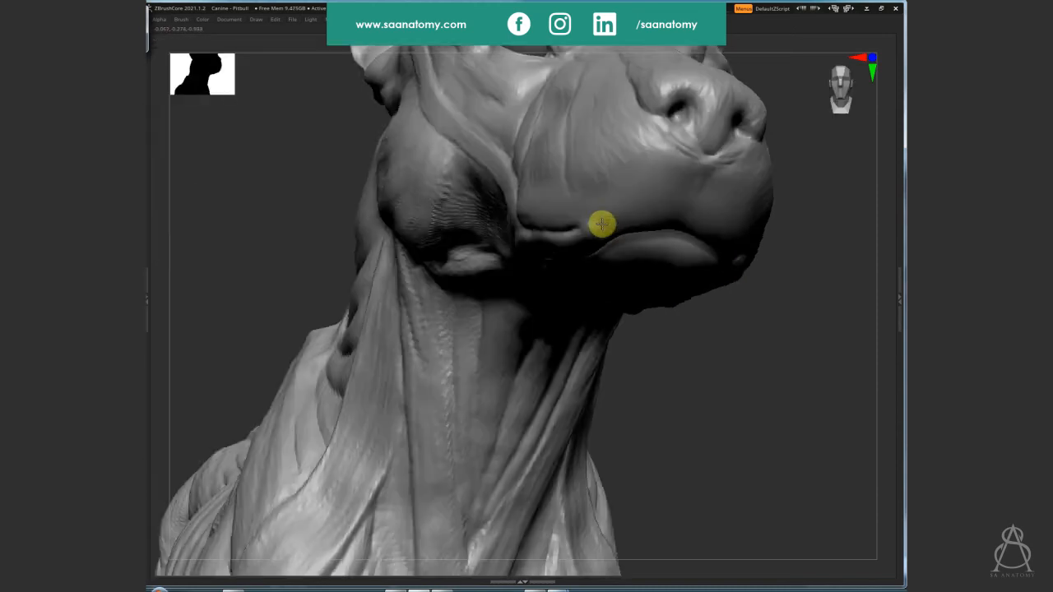
pyautogui.moveTo(667, 217); pyautogui.dragTo(504, 215, button='right')
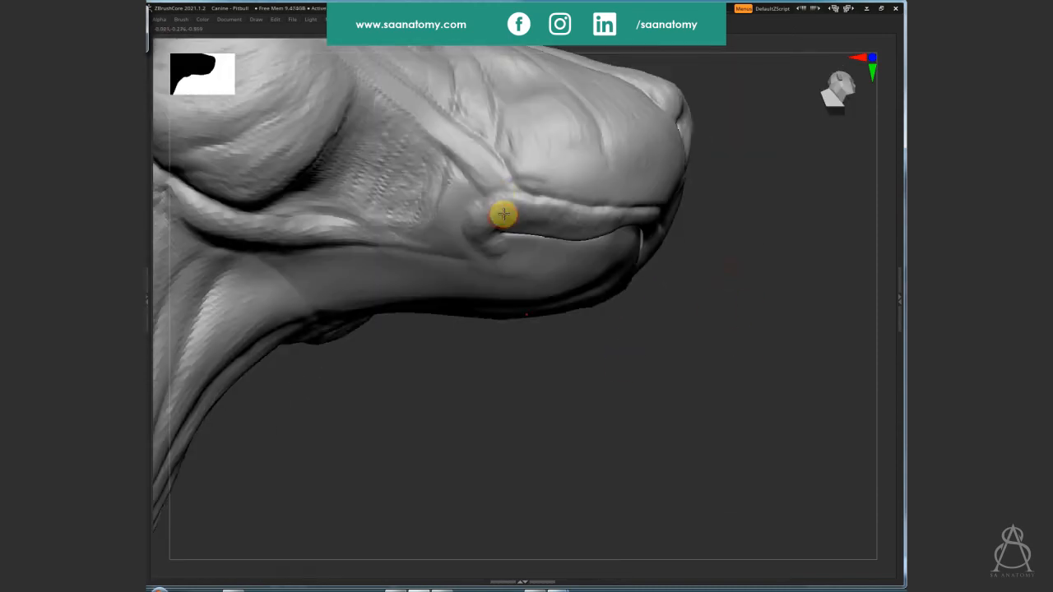
pyautogui.moveTo(574, 214)
pyautogui.keyDown('shift'); pyautogui.mouseDown()
pyautogui.moveTo(626, 214)
pyautogui.moveTo(547, 201)
pyautogui.moveTo(463, 155)
pyautogui.moveTo(501, 191)
pyautogui.mouseUp(); pyautogui.keyUp('shift')
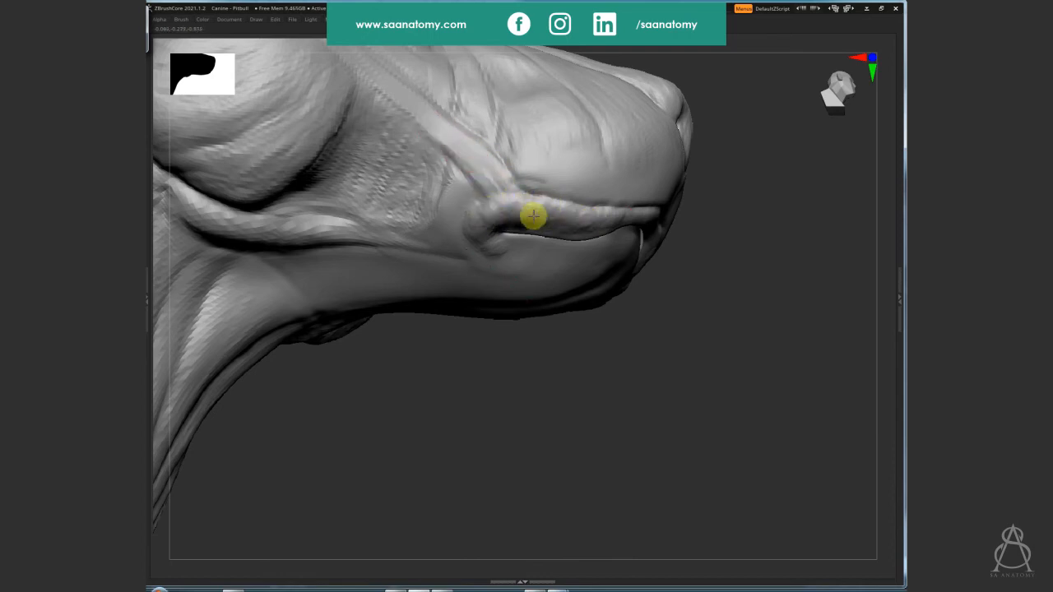
pyautogui.moveTo(601, 216); pyautogui.dragTo(691, 176, button='right')
pyautogui.moveTo(620, 186)
pyautogui.mouseDown(button='right')
pyautogui.moveTo(773, 430)
pyautogui.moveTo(552, 404)
pyautogui.moveTo(676, 415)
pyautogui.moveTo(637, 414)
pyautogui.moveTo(650, 379)
pyautogui.moveTo(628, 423)
pyautogui.moveTo(745, 355)
pyautogui.moveTo(689, 343)
pyautogui.moveTo(621, 387)
pyautogui.moveTo(639, 413)
pyautogui.moveTo(804, 320)
pyautogui.moveTo(573, 362)
pyautogui.mouseUp(button='right')
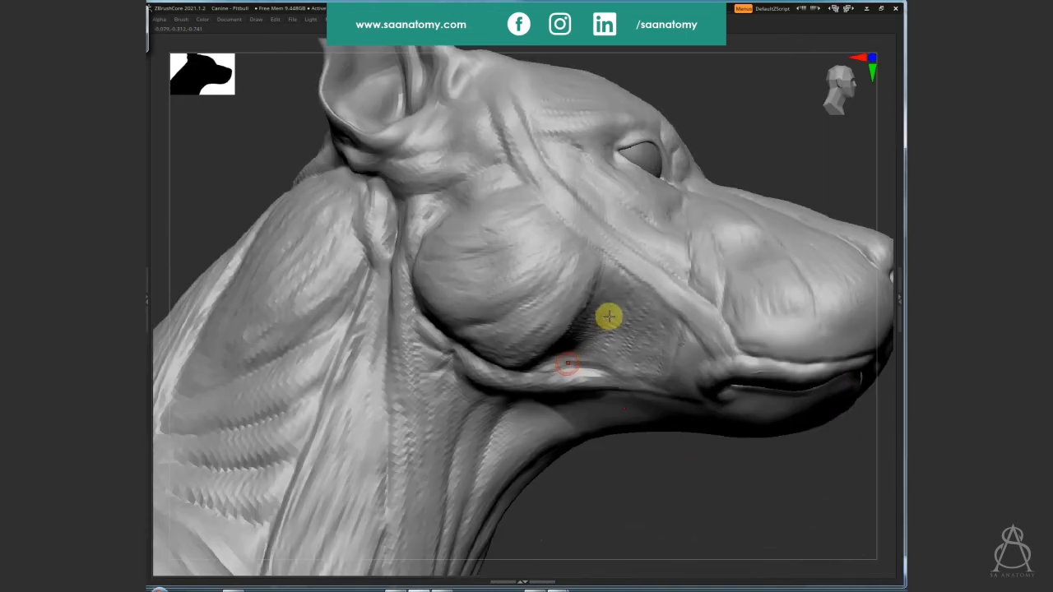
# Carve the borders of the recess between the round cheek muscle and the strap muscle, and fill it with fine fibres
pyautogui.moveTo(595, 315)
pyautogui.mouseDown()
pyautogui.moveTo(565, 359)
pyautogui.moveTo(623, 387)
pyautogui.moveTo(614, 373)
pyautogui.moveTo(653, 309)
pyautogui.moveTo(673, 315)
pyautogui.mouseUp()
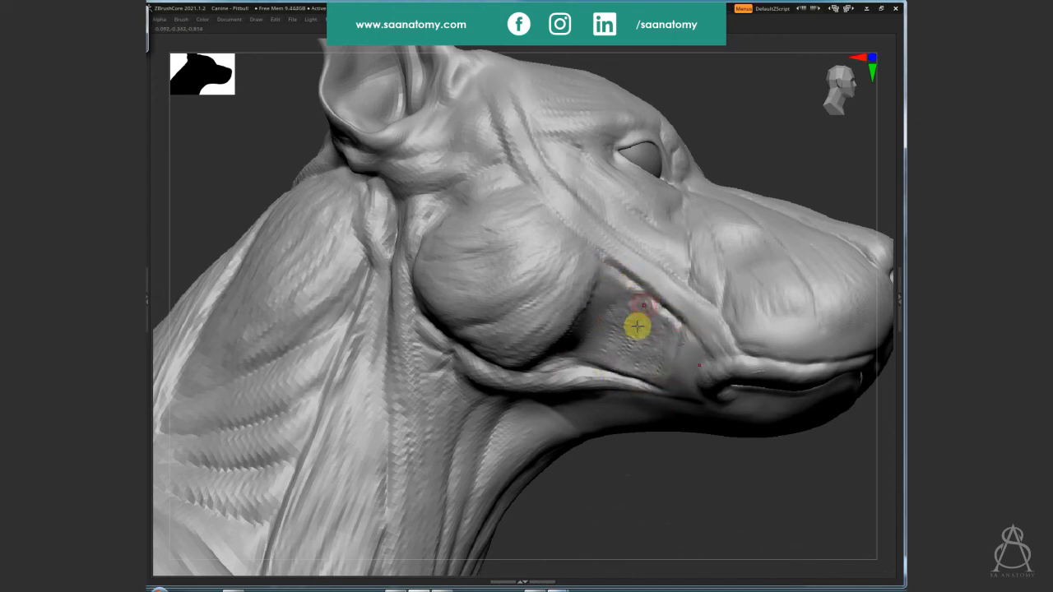
pyautogui.moveTo(606, 276); pyautogui.dragTo(570, 339)
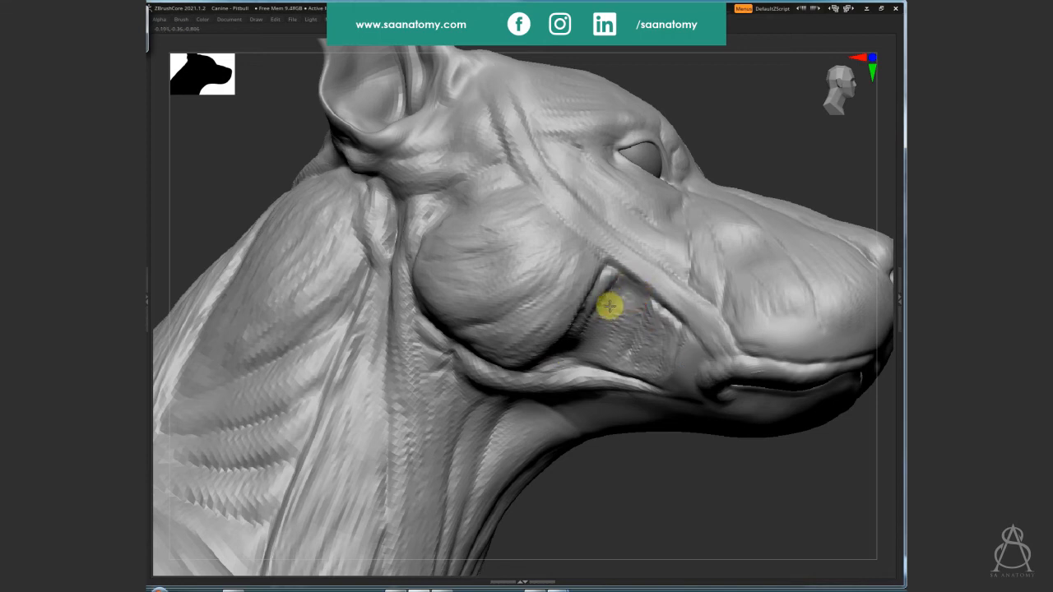
pyautogui.moveTo(598, 335)
pyautogui.mouseDown()
pyautogui.moveTo(617, 359)
pyautogui.moveTo(584, 353)
pyautogui.moveTo(626, 289)
pyautogui.mouseUp()
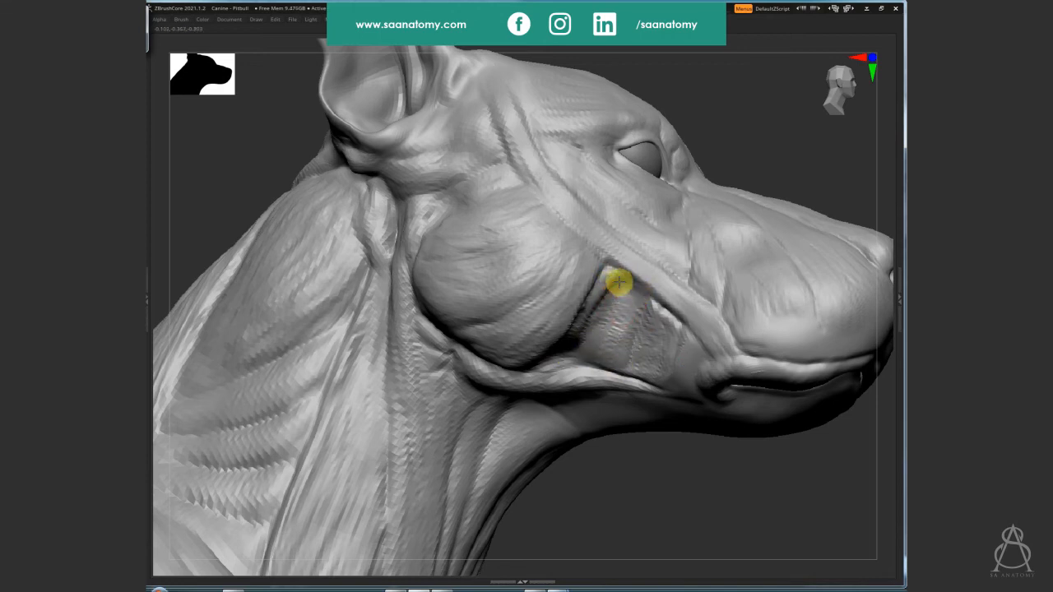
pyautogui.moveTo(661, 337); pyautogui.dragTo(656, 301)
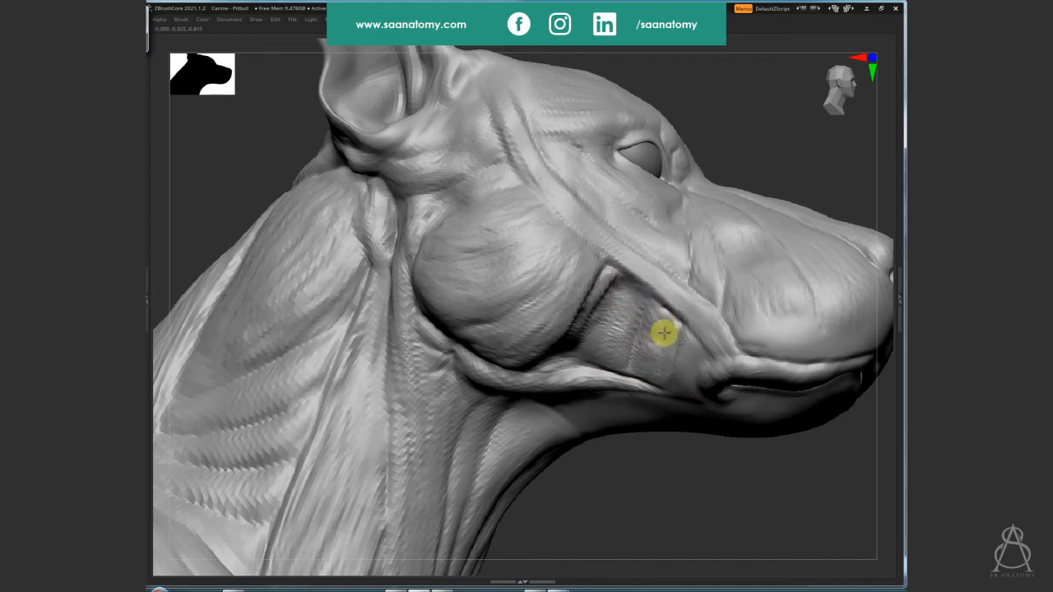
pyautogui.moveTo(650, 323)
pyautogui.mouseDown()
pyautogui.moveTo(675, 451)
pyautogui.moveTo(527, 430)
pyautogui.moveTo(782, 461)
pyautogui.moveTo(755, 447)
pyautogui.moveTo(743, 337)
pyautogui.moveTo(649, 357)
pyautogui.moveTo(647, 334)
pyautogui.moveTo(630, 372)
pyautogui.mouseUp()
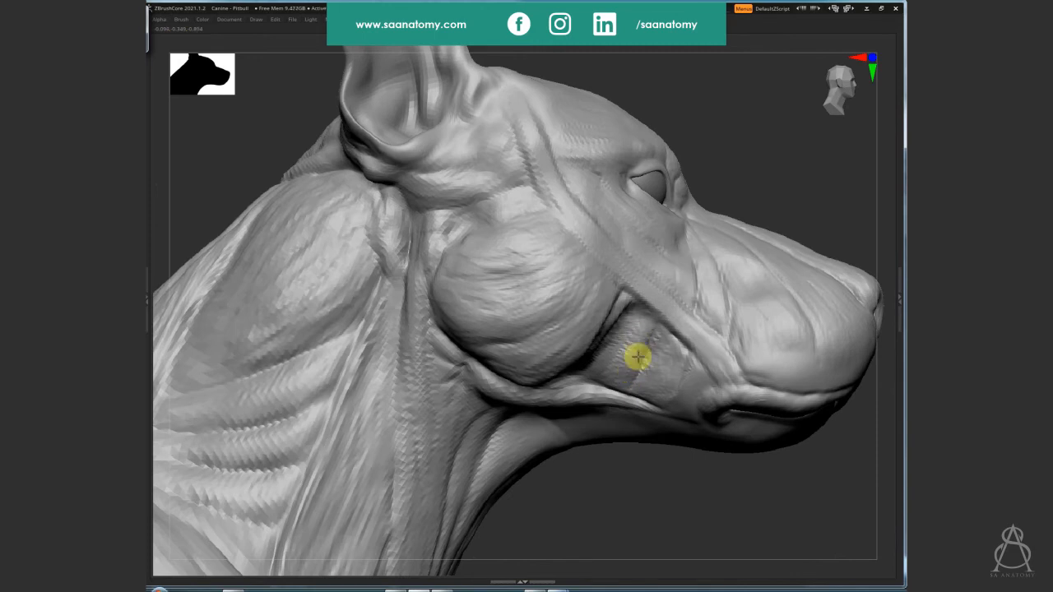
# Save the project under the existing file name Canine - Pitbull
pyautogui.moveTo(680, 525); pyautogui.dragTo(637, 470)
pyautogui.hotkey('ctrl', 's')
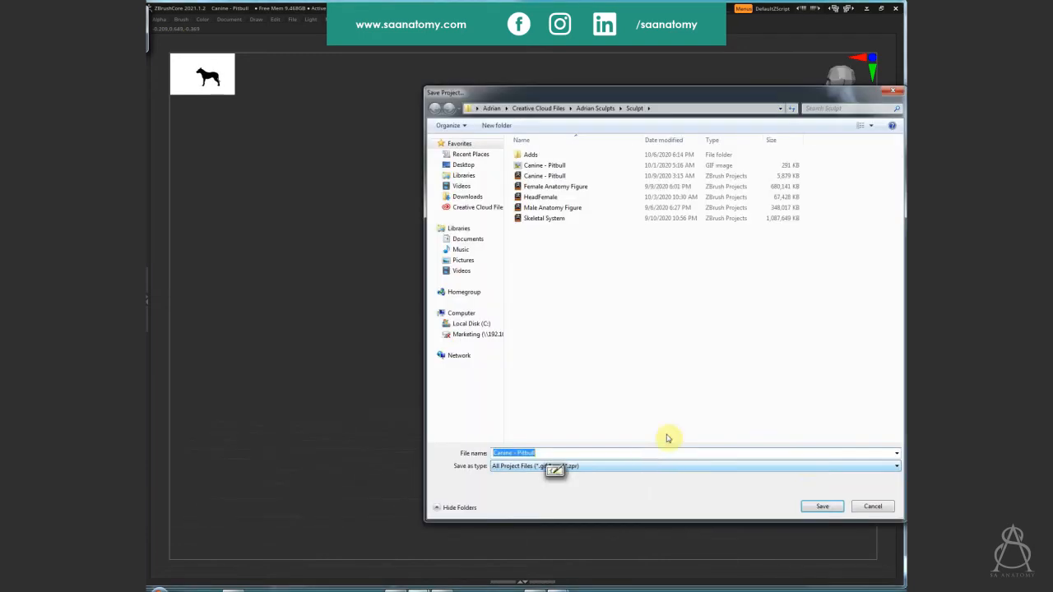
pyautogui.click(815, 504)
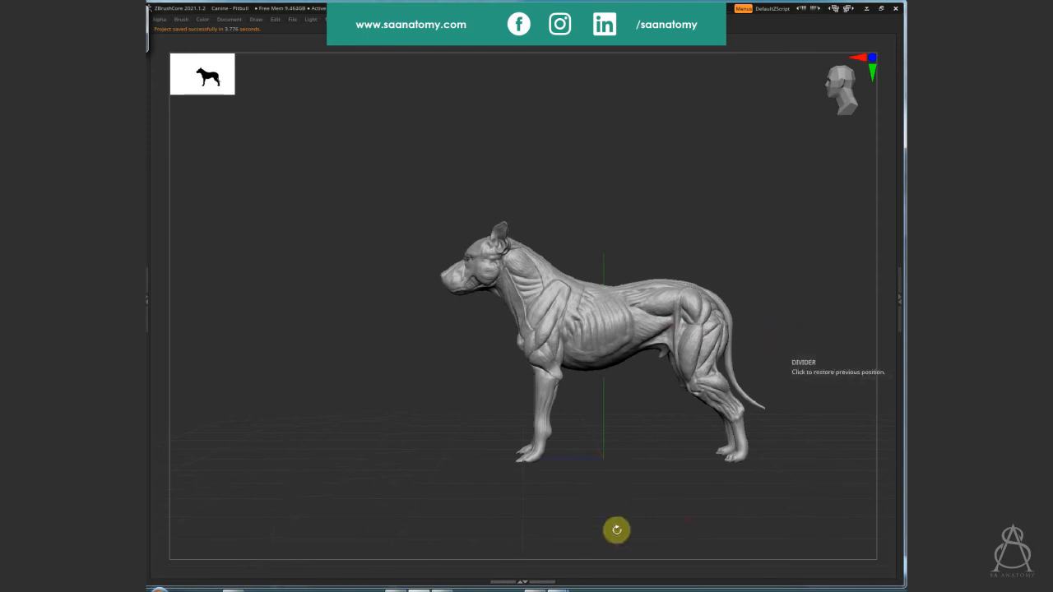
# Add fine fibre detail to the back of the thigh and its tapering end above the lower leg
pyautogui.click(523, 581)
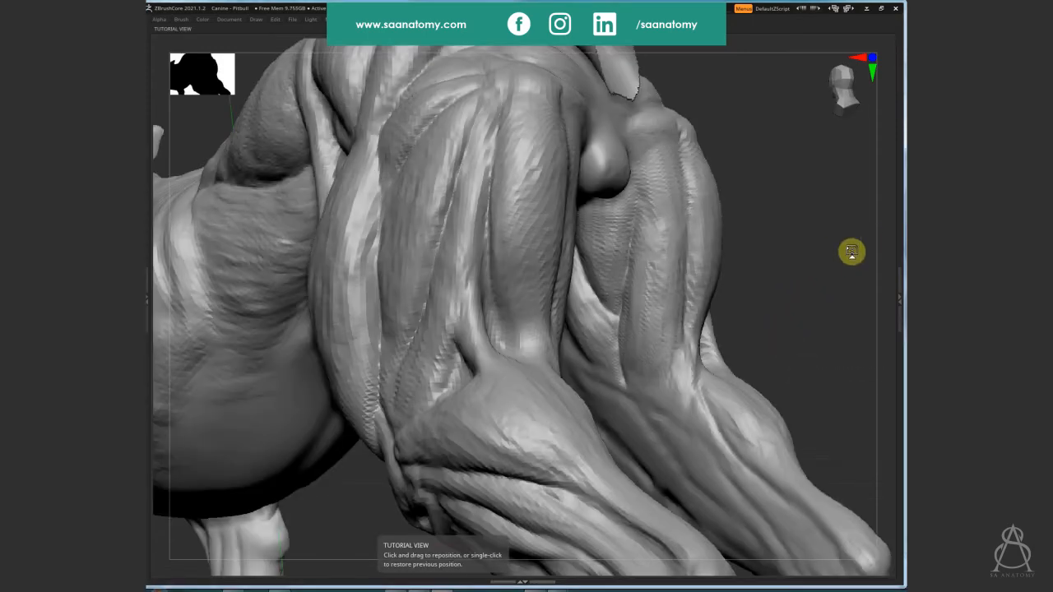
pyautogui.moveTo(726, 296); pyautogui.dragTo(766, 303)
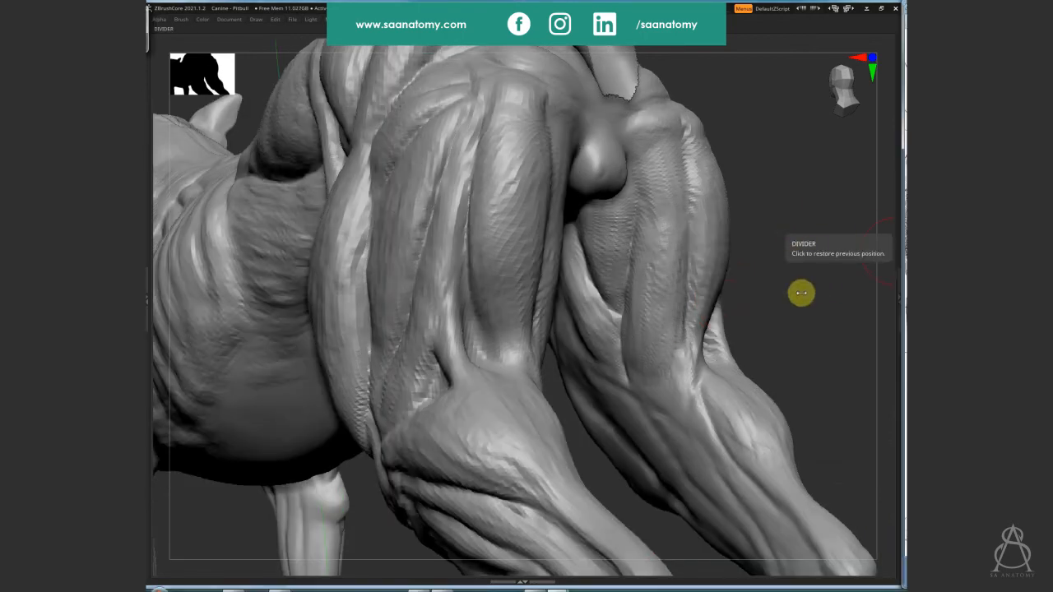
pyautogui.moveTo(791, 273); pyautogui.dragTo(799, 222)
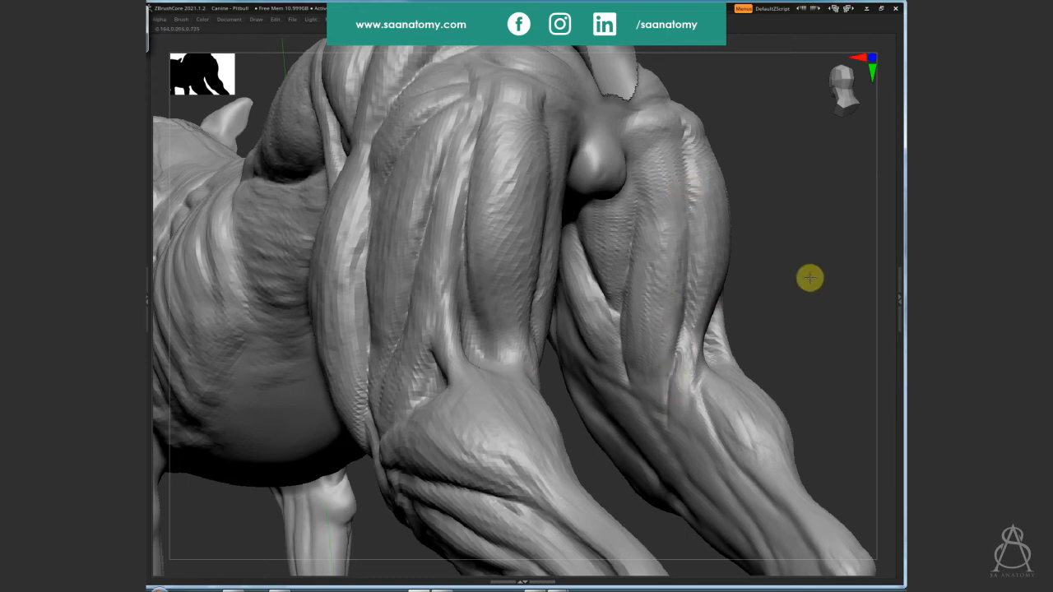
pyautogui.moveTo(809, 277)
pyautogui.mouseDown()
pyautogui.moveTo(804, 266)
pyautogui.moveTo(822, 288)
pyautogui.mouseUp()
# Undo the last stroke on the back of the thigh and carve the inner border of the rear thigh muscle below the tail base
pyautogui.moveTo(602, 219)
pyautogui.mouseDown()
pyautogui.moveTo(496, 124)
pyautogui.moveTo(491, 141)
pyautogui.mouseUp()
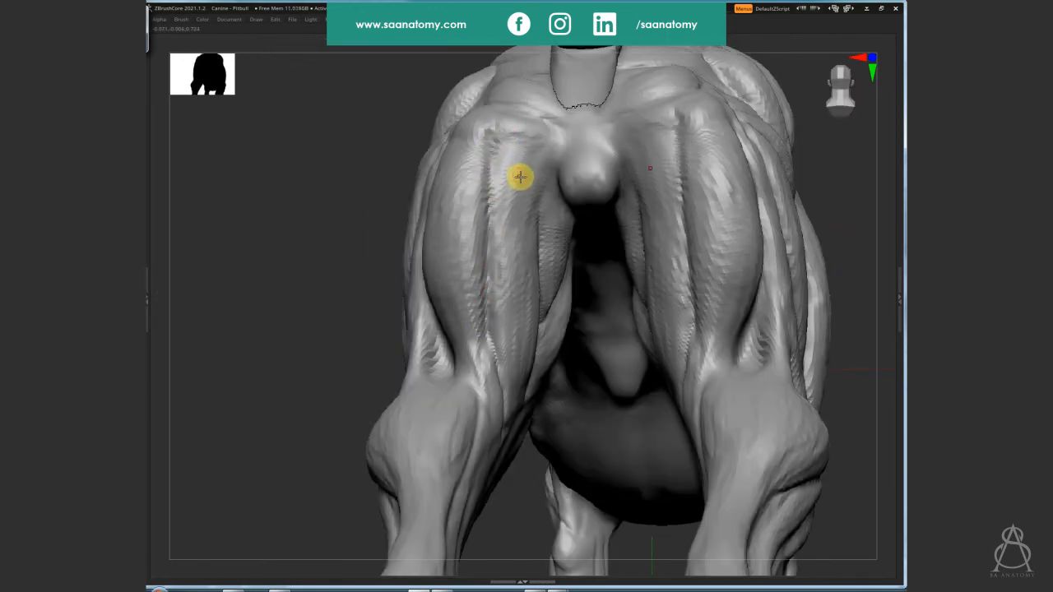
pyautogui.hotkey('ctrl', 'z')
pyautogui.moveTo(673, 216); pyautogui.dragTo(665, 223)
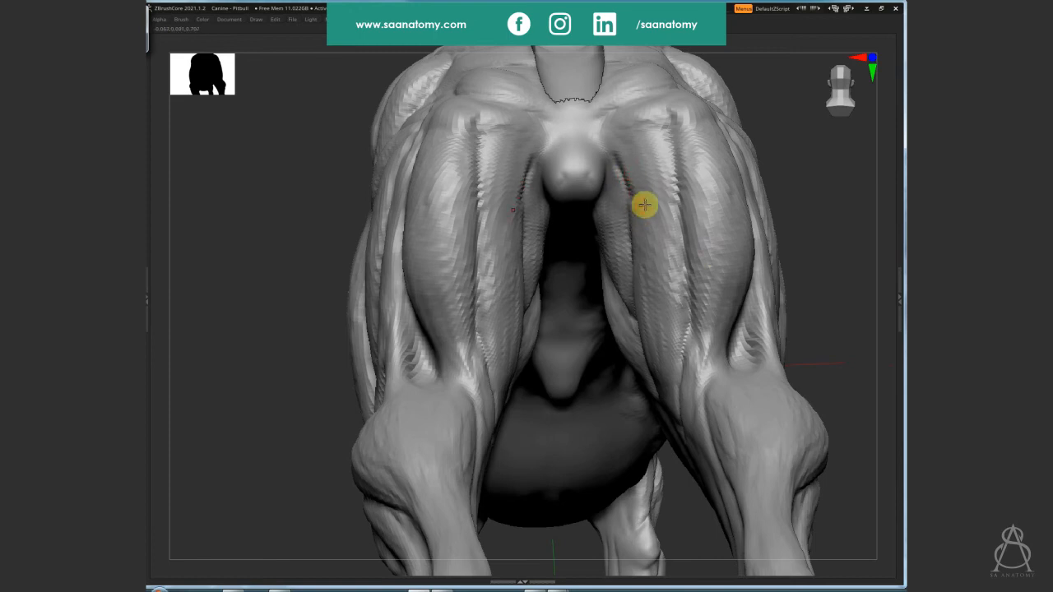
pyautogui.moveTo(821, 282); pyautogui.dragTo(900, 301)
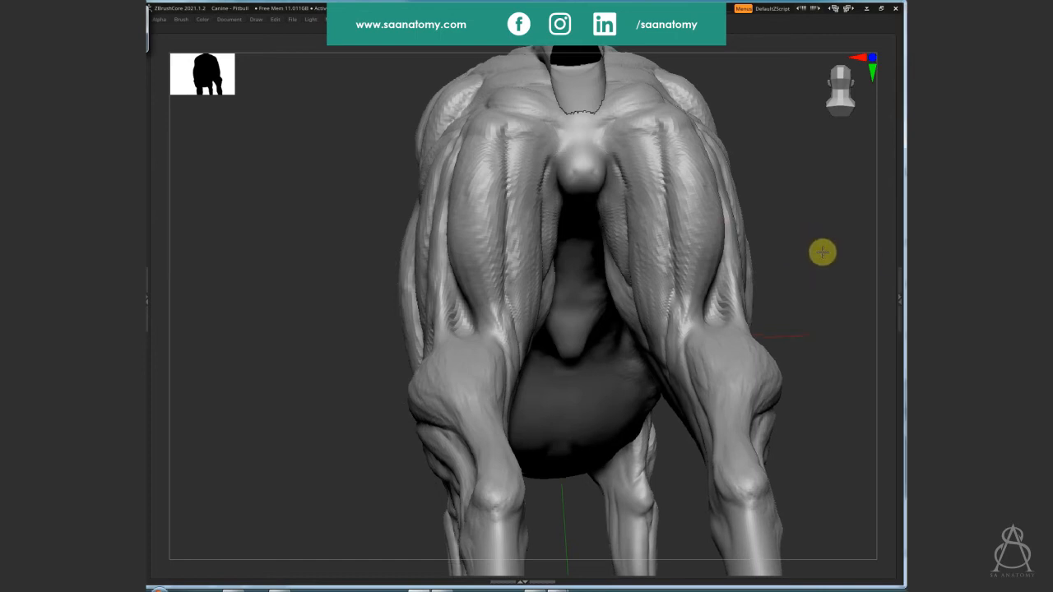
pyautogui.moveTo(823, 252); pyautogui.dragTo(806, 219)
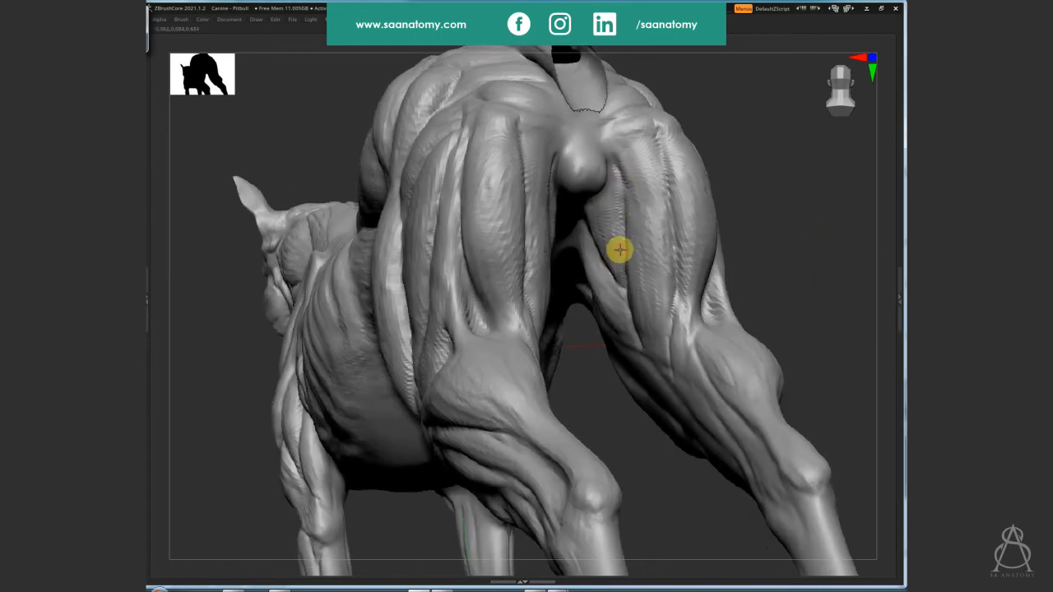
# Carve diagonal muscle divisions with fine fibres into the inner thigh recess and deepen its border along the rear thigh muscle
pyautogui.moveTo(618, 249)
pyautogui.mouseDown(button='right')
pyautogui.moveTo(567, 249)
pyautogui.moveTo(567, 211)
pyautogui.moveTo(554, 214)
pyautogui.mouseUp(button='right')
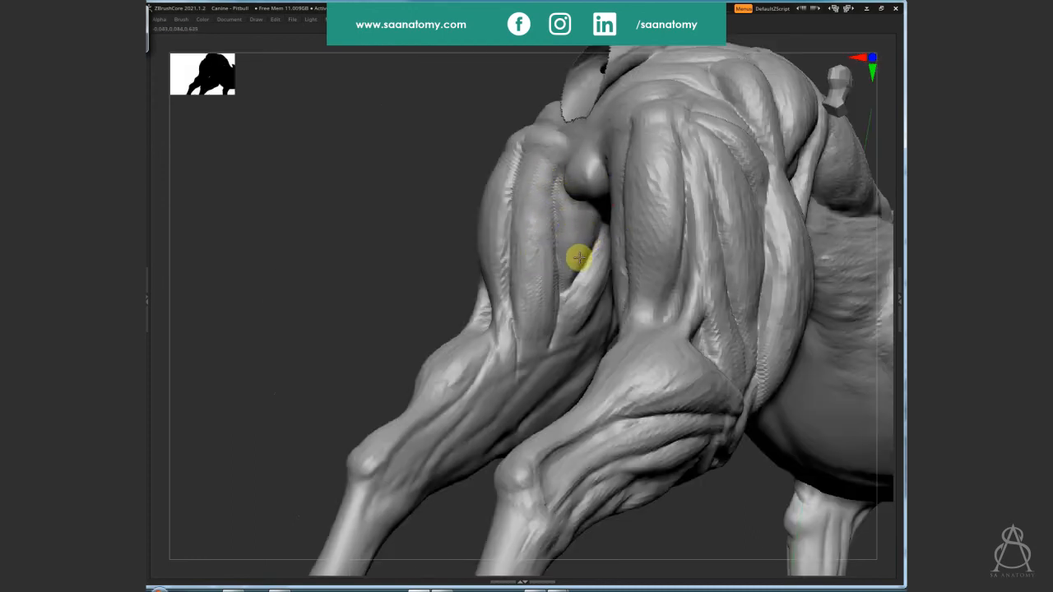
pyautogui.moveTo(579, 257); pyautogui.dragTo(705, 181, button='right')
pyautogui.moveTo(564, 223)
pyautogui.keyDown('ctrl'); pyautogui.mouseDown(button='right')
pyautogui.moveTo(552, 247)
pyautogui.moveTo(536, 250)
pyautogui.moveTo(560, 307)
pyautogui.mouseUp(button='right'); pyautogui.keyUp('ctrl')
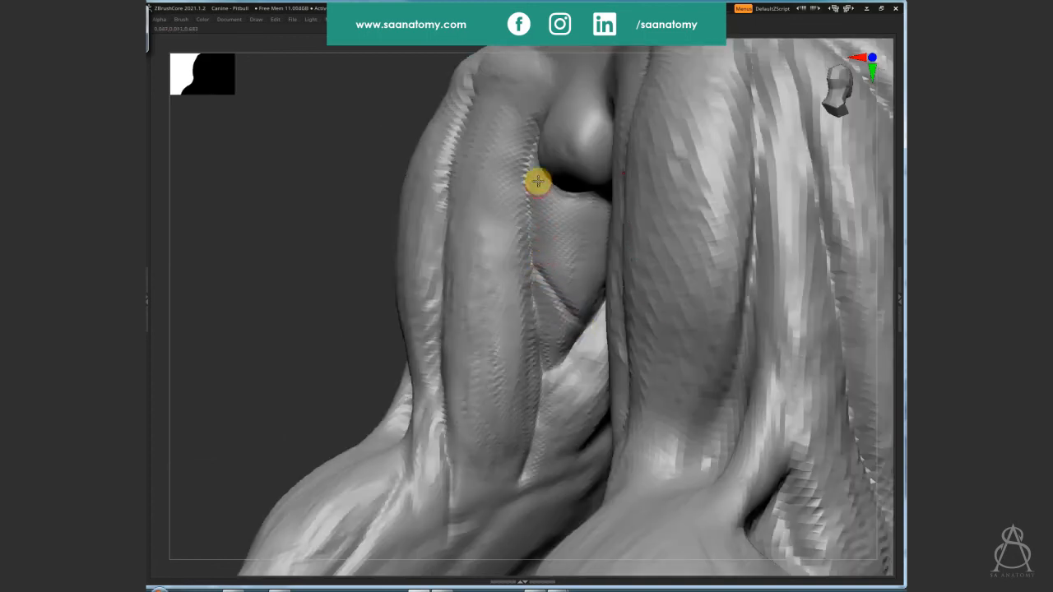
pyautogui.moveTo(571, 234)
pyautogui.mouseDown()
pyautogui.moveTo(600, 312)
pyautogui.moveTo(554, 294)
pyautogui.moveTo(527, 246)
pyautogui.mouseUp()
pyautogui.moveTo(526, 246)
pyautogui.mouseDown(button='right')
pyautogui.moveTo(578, 223)
pyautogui.moveTo(587, 195)
pyautogui.mouseUp(button='right')
pyautogui.moveTo(584, 225)
pyautogui.mouseDown()
pyautogui.moveTo(611, 249)
pyautogui.moveTo(597, 299)
pyautogui.moveTo(548, 378)
pyautogui.mouseUp()
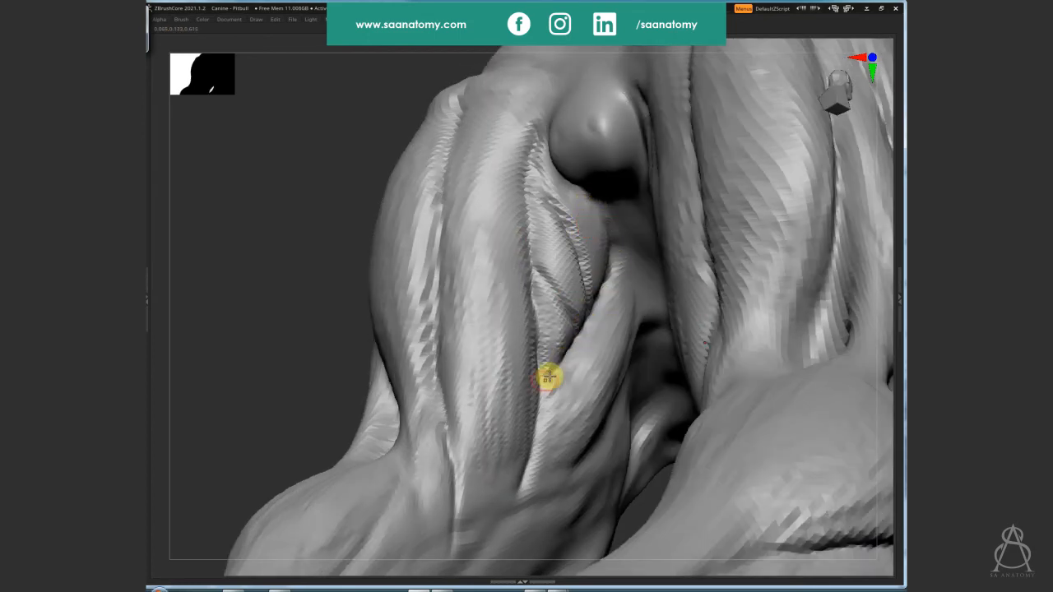
# Carve a sharp groove along the tendon running from the end of the rear thigh muscle down the back of the lower leg
pyautogui.moveTo(548, 383)
pyautogui.mouseDown(button='right')
pyautogui.moveTo(633, 284)
pyautogui.moveTo(551, 272)
pyautogui.moveTo(560, 279)
pyautogui.moveTo(485, 225)
pyautogui.moveTo(501, 228)
pyautogui.mouseUp(button='right')
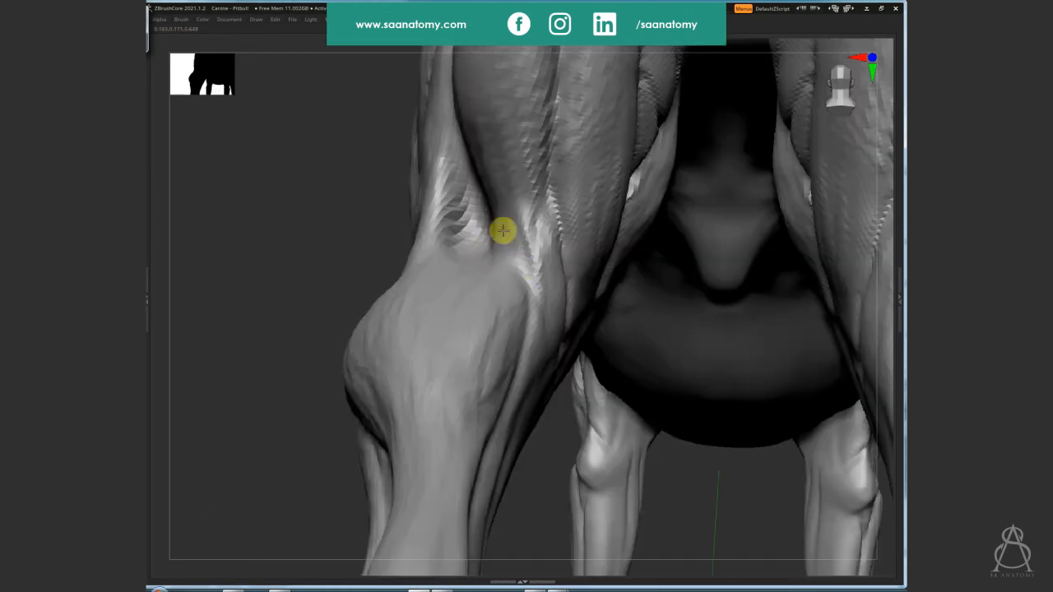
pyautogui.moveTo(522, 292); pyautogui.dragTo(527, 283, button='right')
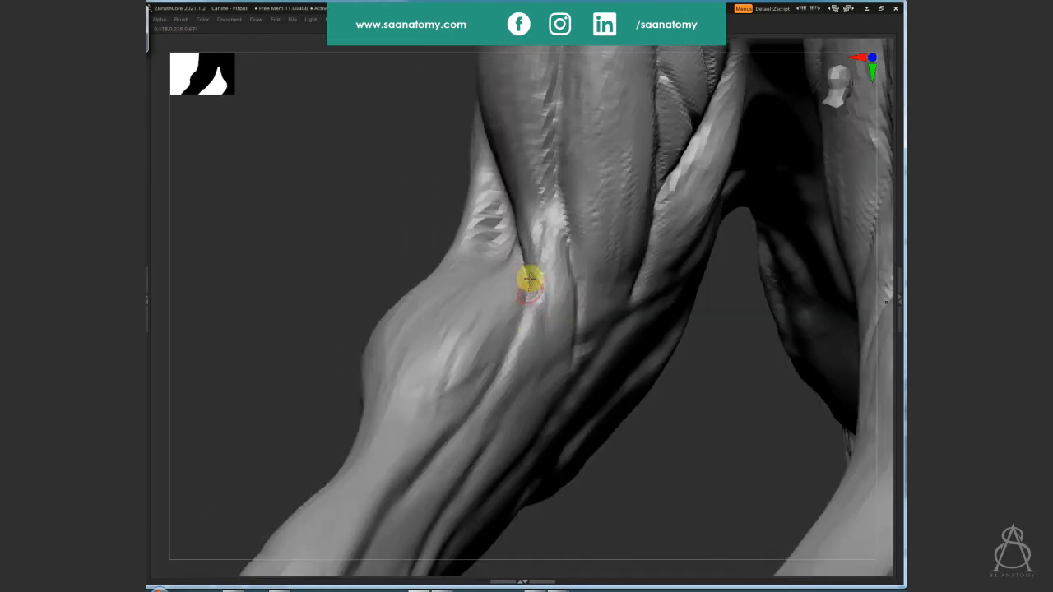
pyautogui.moveTo(530, 280)
pyautogui.mouseDown()
pyautogui.moveTo(510, 353)
pyautogui.moveTo(488, 376)
pyautogui.mouseUp()
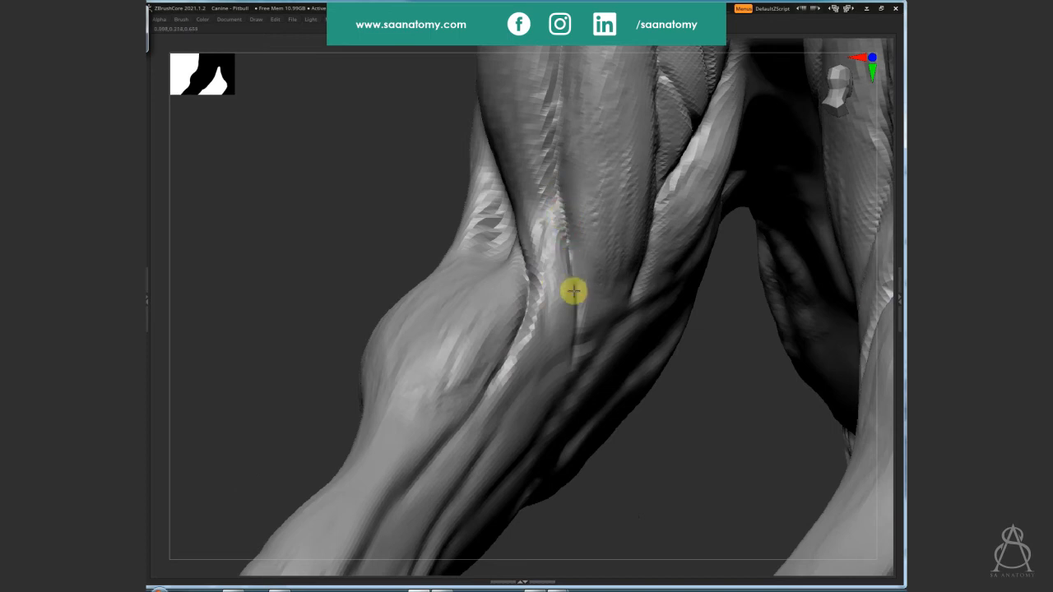
# Define the edges of the inner thigh strap muscle down to where it merges with the lower leg
pyautogui.moveTo(585, 266)
pyautogui.mouseDown(button='right')
pyautogui.moveTo(472, 301)
pyautogui.moveTo(419, 249)
pyautogui.moveTo(465, 284)
pyautogui.moveTo(756, 322)
pyautogui.moveTo(751, 265)
pyautogui.mouseUp(button='right')
pyautogui.moveTo(673, 303); pyautogui.dragTo(638, 226, button='right')
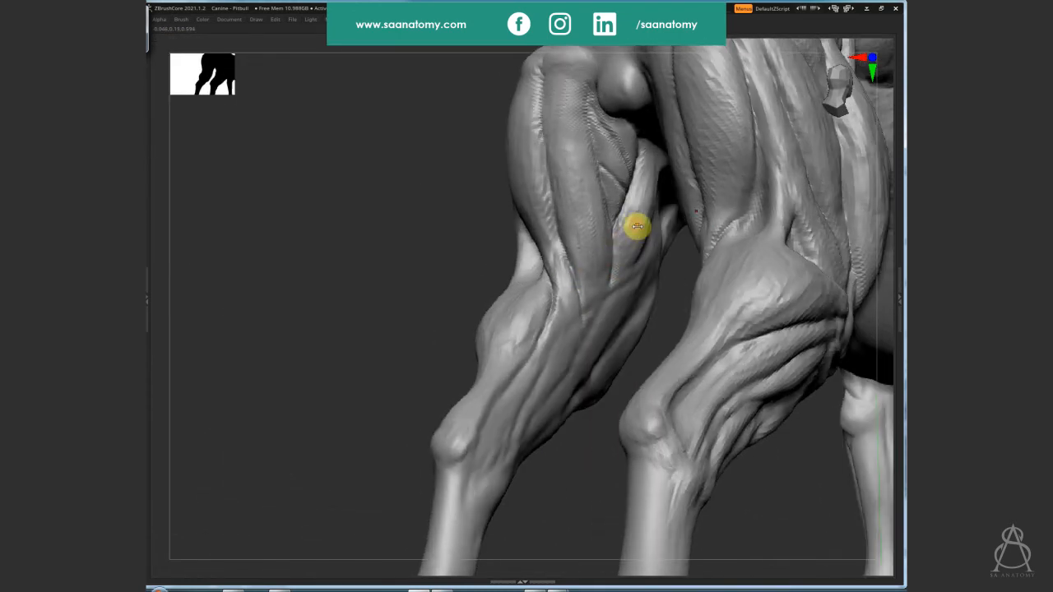
pyautogui.moveTo(634, 220)
pyautogui.mouseDown()
pyautogui.moveTo(635, 235)
pyautogui.moveTo(642, 189)
pyautogui.moveTo(607, 330)
pyautogui.mouseUp()
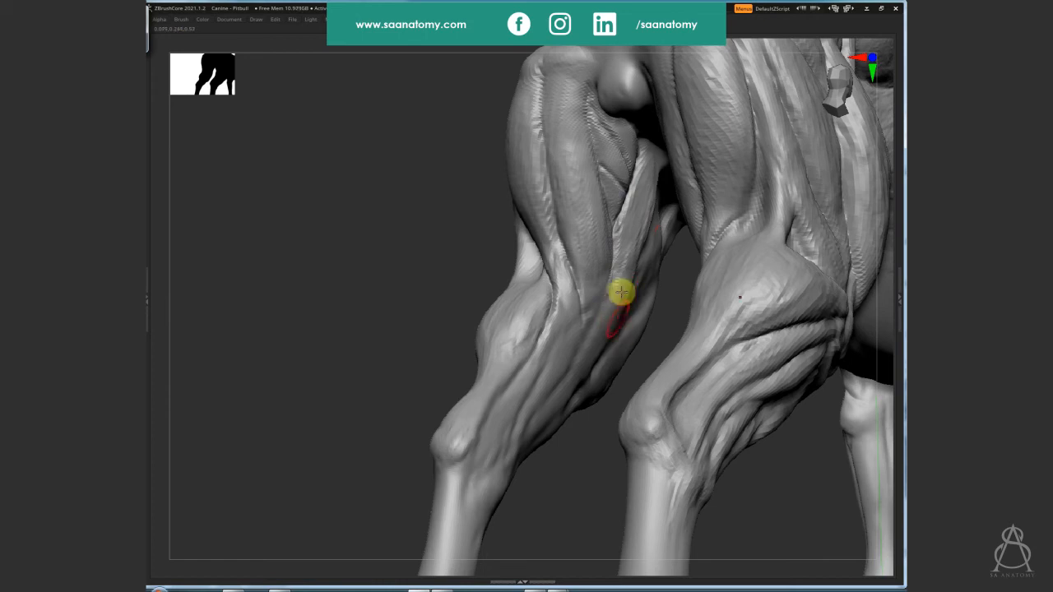
pyautogui.moveTo(571, 334)
pyautogui.mouseDown(button='right')
pyautogui.moveTo(571, 299)
pyautogui.moveTo(704, 231)
pyautogui.mouseUp(button='right')
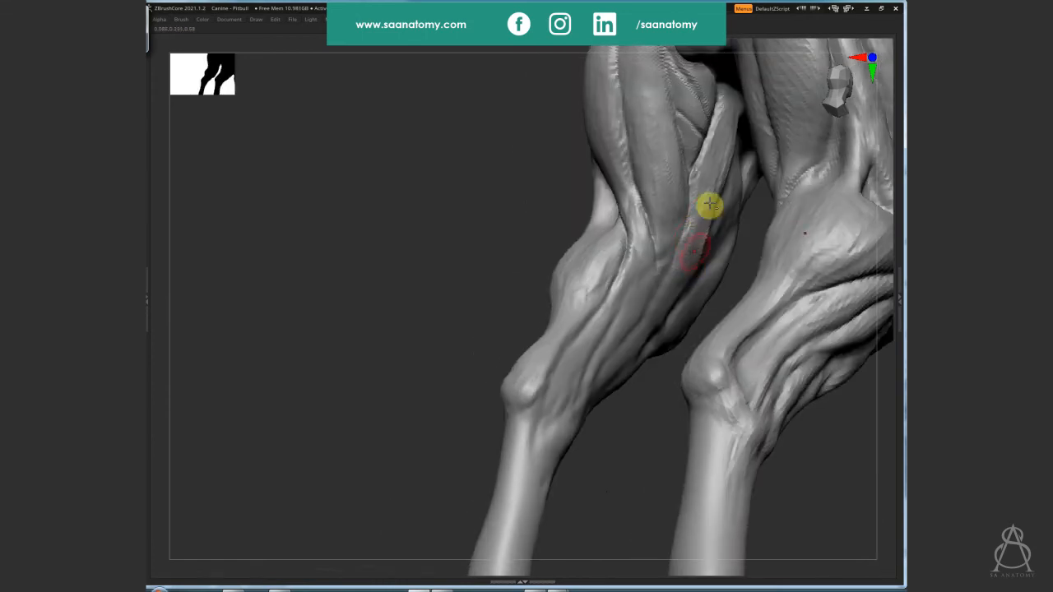
# Soften the divisions in the inner thigh recess and rework its border against the rear thigh muscle and the inner strap muscle
pyautogui.moveTo(705, 163)
pyautogui.mouseDown(button='right')
pyautogui.moveTo(666, 221)
pyautogui.moveTo(666, 195)
pyautogui.moveTo(683, 214)
pyautogui.moveTo(677, 200)
pyautogui.mouseUp(button='right')
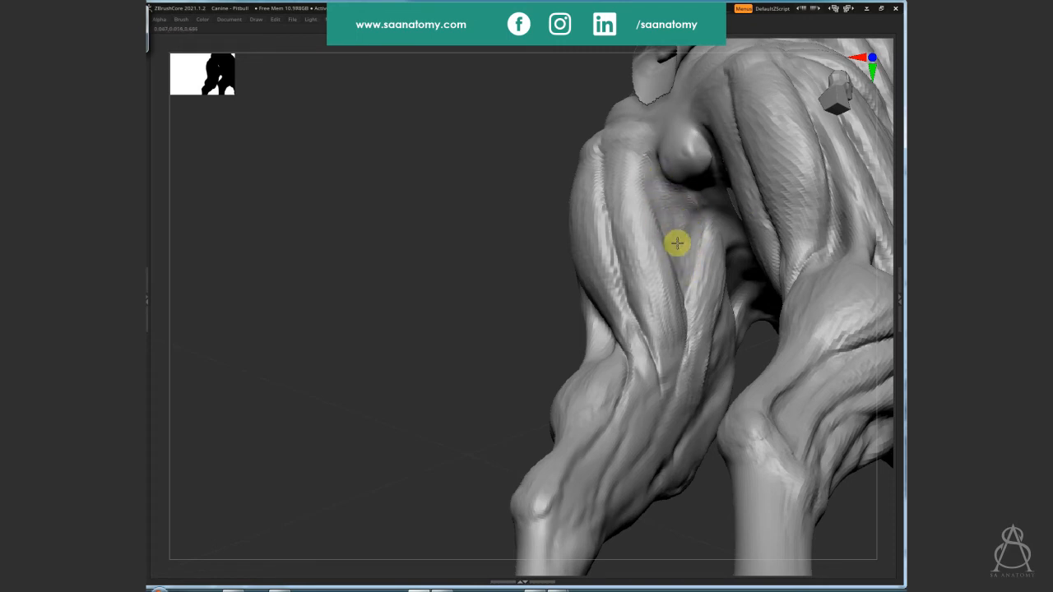
pyautogui.moveTo(611, 273)
pyautogui.mouseDown(button='right')
pyautogui.moveTo(617, 285)
pyautogui.moveTo(630, 265)
pyautogui.moveTo(612, 225)
pyautogui.mouseUp(button='right')
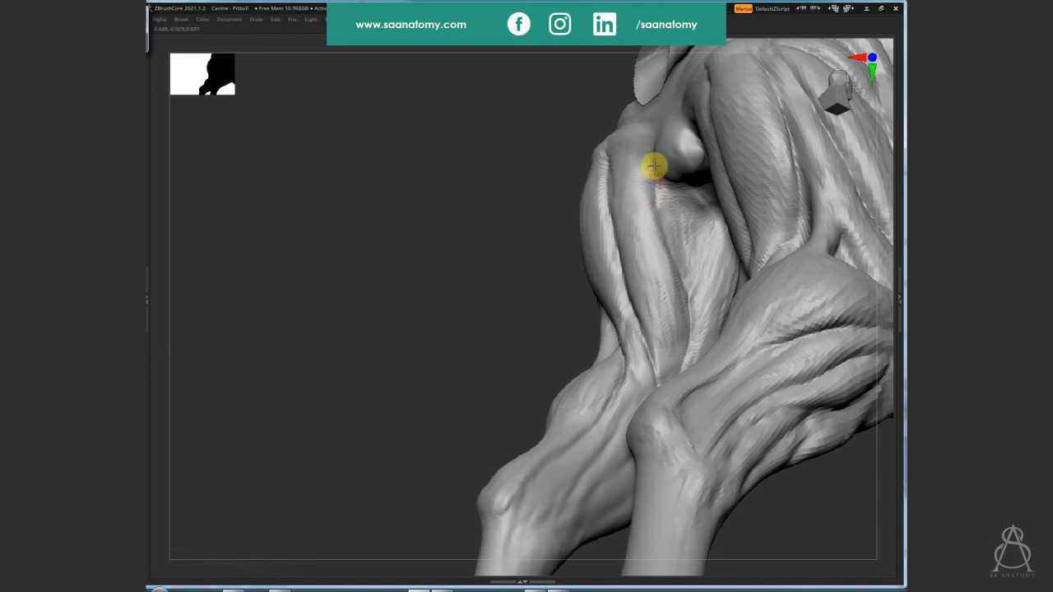
pyautogui.moveTo(658, 191); pyautogui.dragTo(676, 272)
pyautogui.moveTo(697, 332)
pyautogui.mouseDown()
pyautogui.moveTo(669, 305)
pyautogui.moveTo(672, 326)
pyautogui.moveTo(677, 293)
pyautogui.moveTo(665, 341)
pyautogui.moveTo(720, 292)
pyautogui.mouseUp()
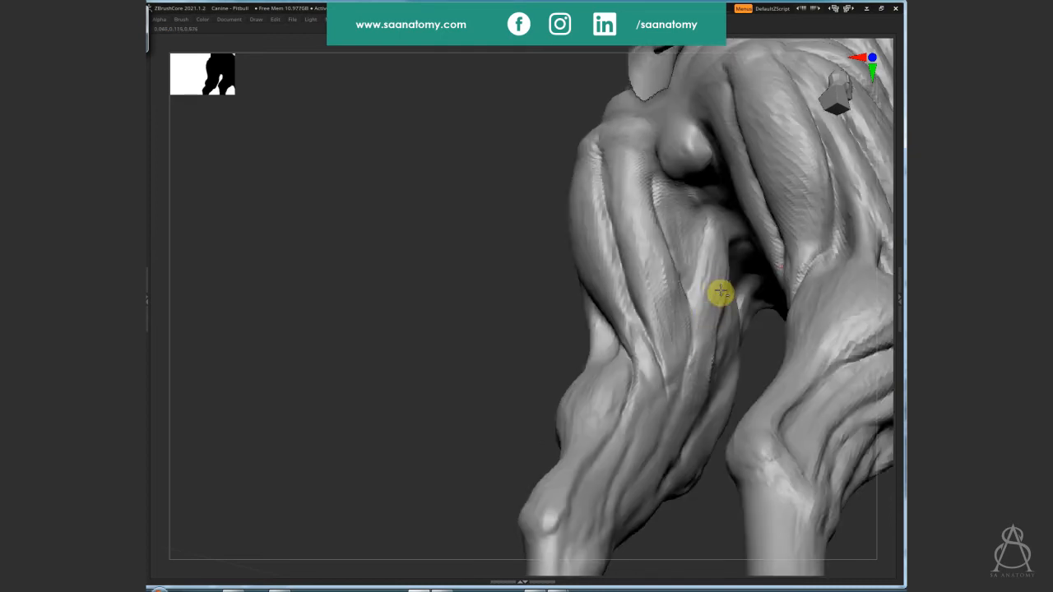
pyautogui.moveTo(718, 294)
pyautogui.mouseDown()
pyautogui.moveTo(705, 343)
pyautogui.moveTo(712, 285)
pyautogui.moveTo(723, 289)
pyautogui.mouseUp()
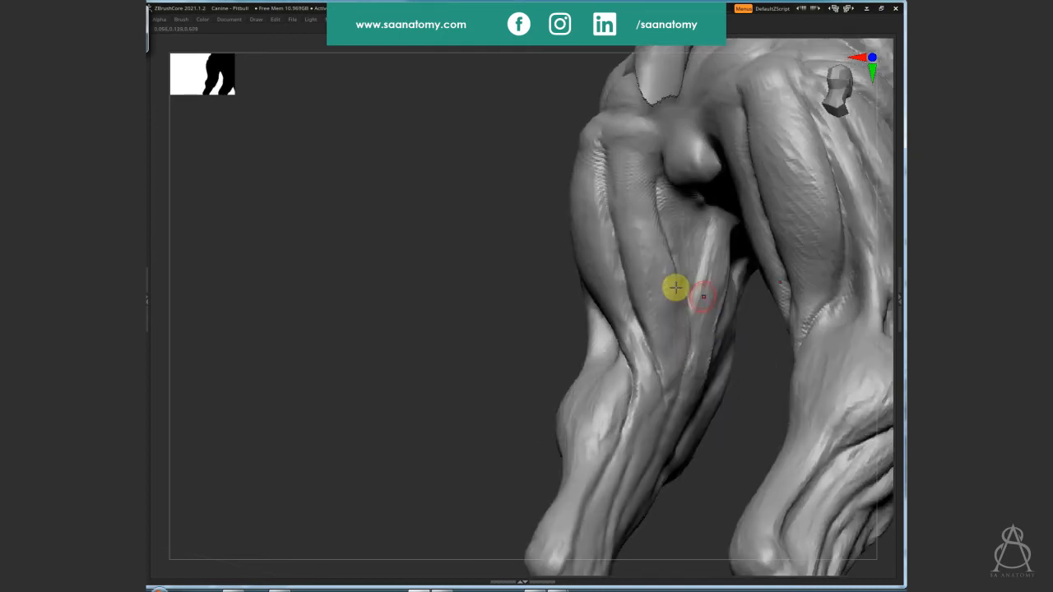
# Refine the groove and fibres between the two rear thigh muscles and touch up the inner strap muscle
pyautogui.moveTo(675, 287)
pyautogui.mouseDown()
pyautogui.moveTo(677, 310)
pyautogui.moveTo(651, 268)
pyautogui.moveTo(636, 206)
pyautogui.mouseUp()
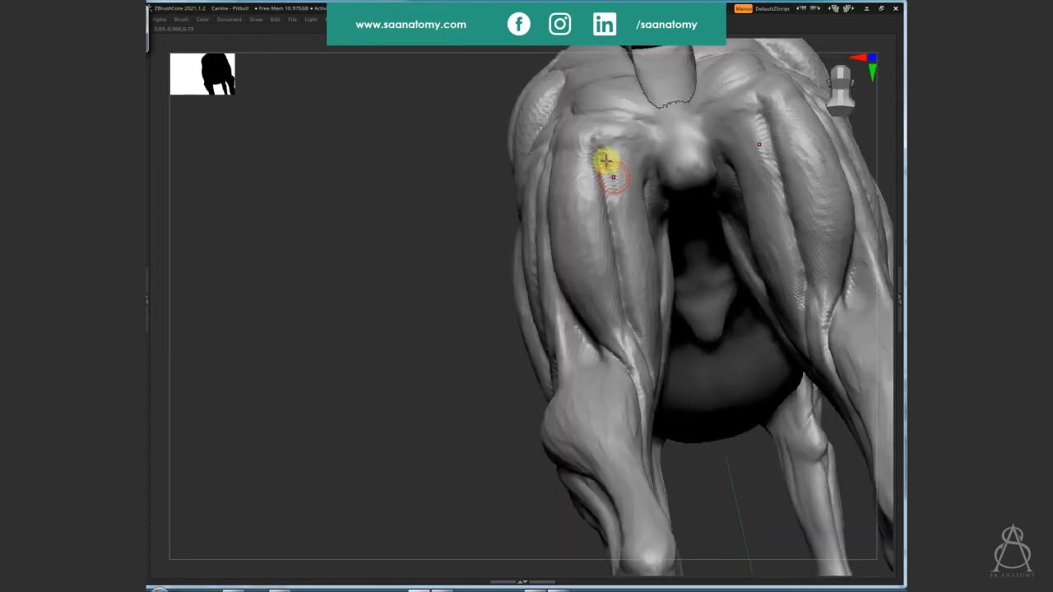
pyautogui.moveTo(606, 159)
pyautogui.mouseDown()
pyautogui.moveTo(620, 212)
pyautogui.moveTo(712, 218)
pyautogui.moveTo(754, 146)
pyautogui.moveTo(765, 274)
pyautogui.moveTo(780, 216)
pyautogui.mouseUp()
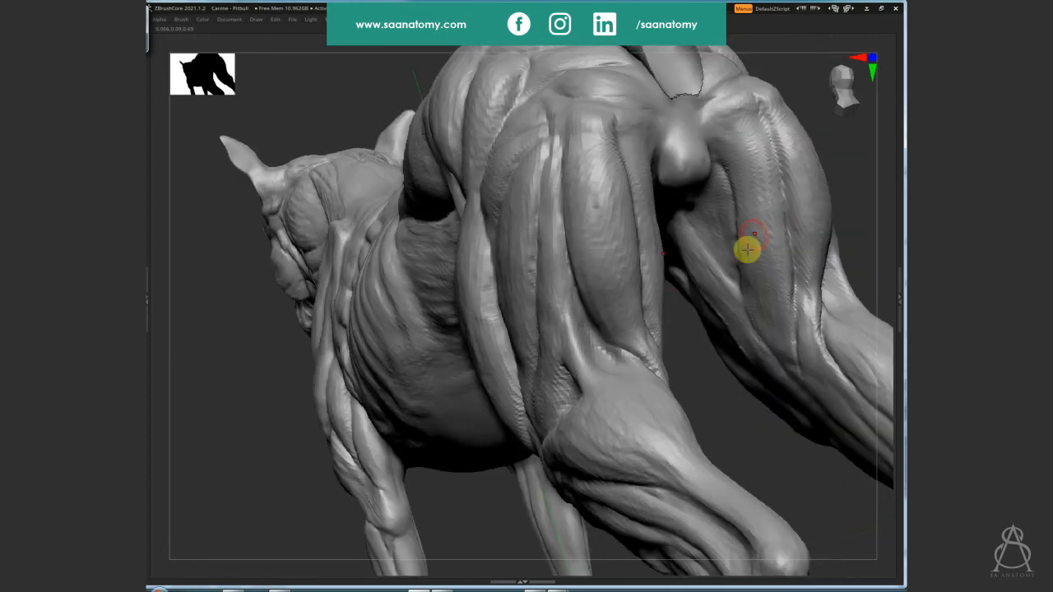
pyautogui.moveTo(747, 250); pyautogui.dragTo(771, 200)
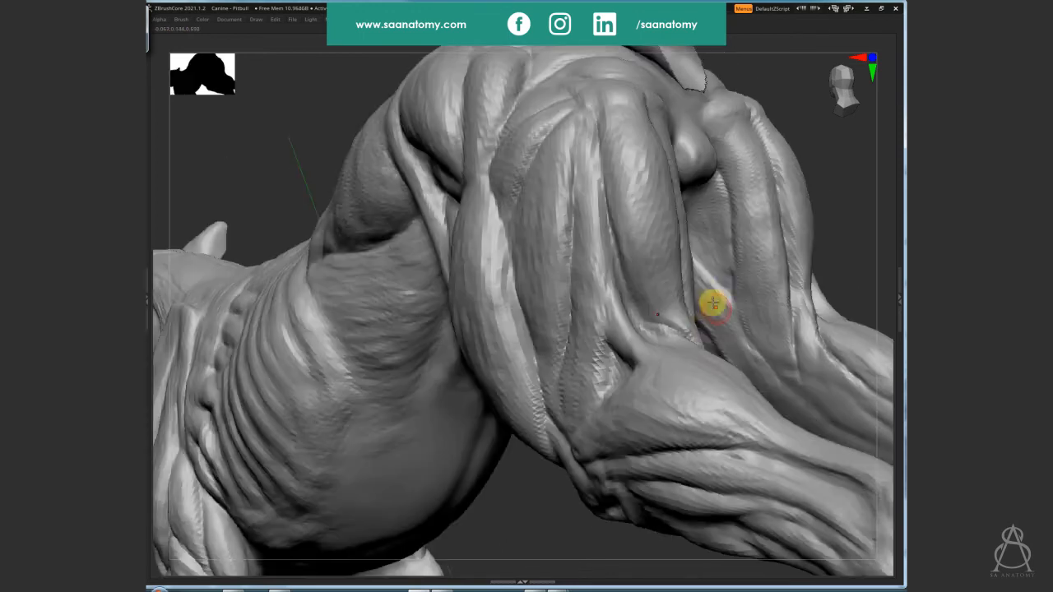
pyautogui.moveTo(712, 303); pyautogui.dragTo(710, 283)
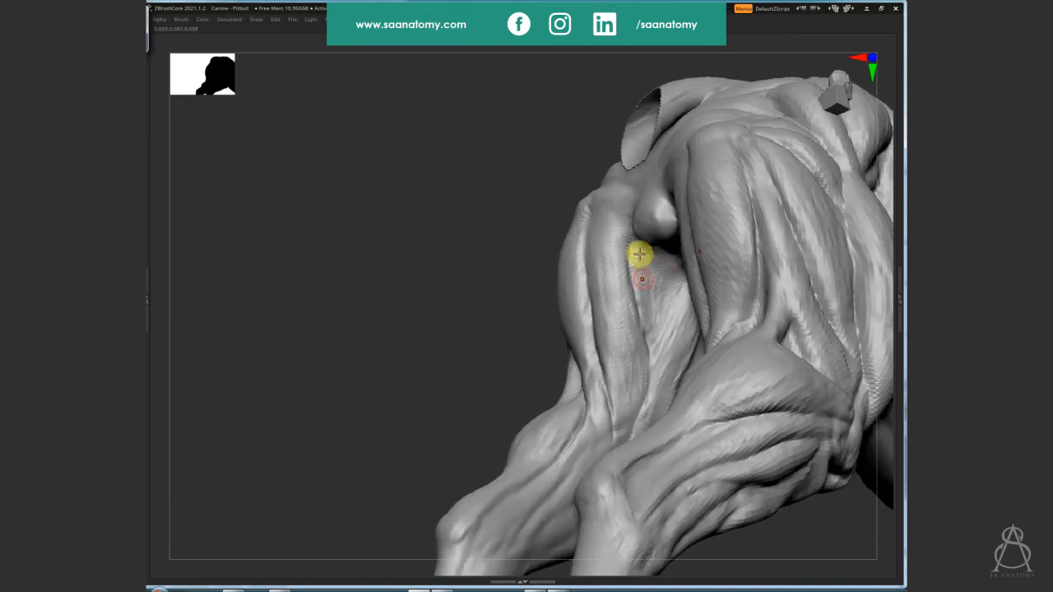
# Add fine fibre strokes across the inner thigh recess and along its edge beside the rear thigh muscle
pyautogui.moveTo(640, 254); pyautogui.dragTo(652, 357)
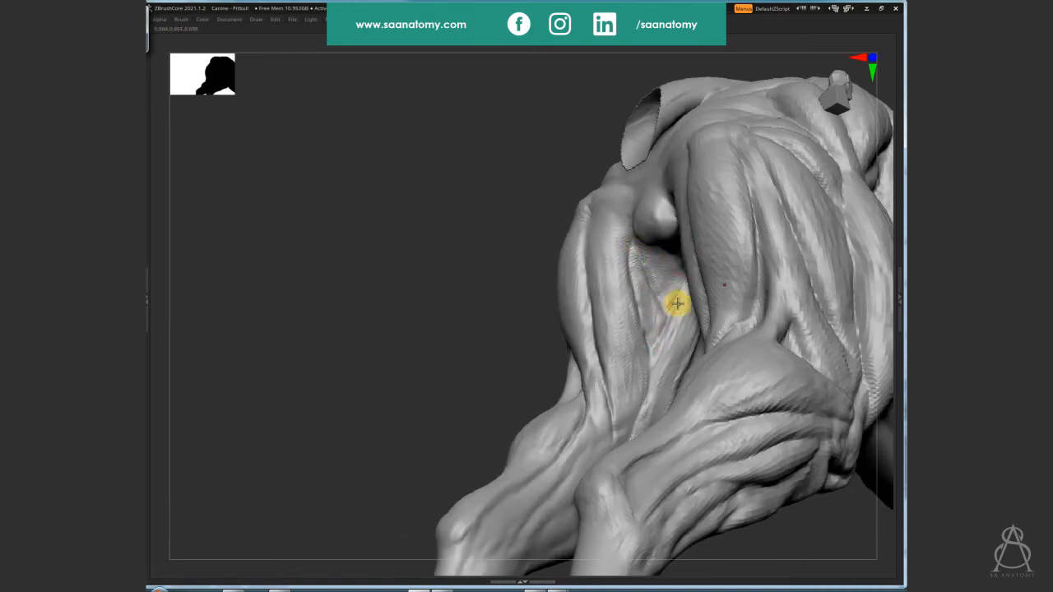
pyautogui.moveTo(673, 273); pyautogui.dragTo(646, 314)
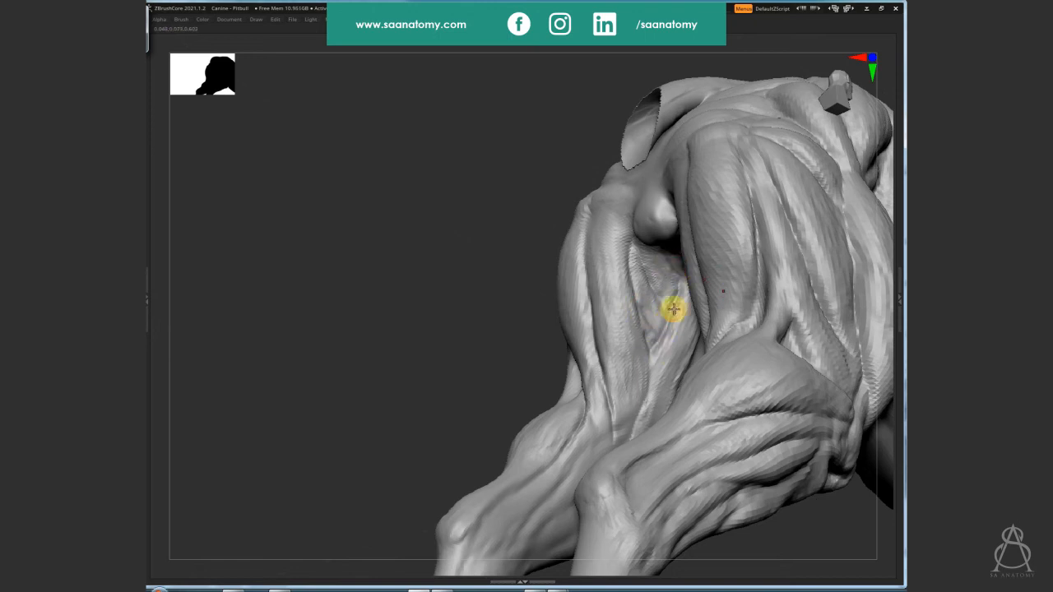
pyautogui.moveTo(633, 251); pyautogui.dragTo(644, 311)
# Sharpen the inner thigh fibres and the muscle border beneath the tail base on both hind legs
pyautogui.moveTo(636, 305); pyautogui.dragTo(609, 264, button='right')
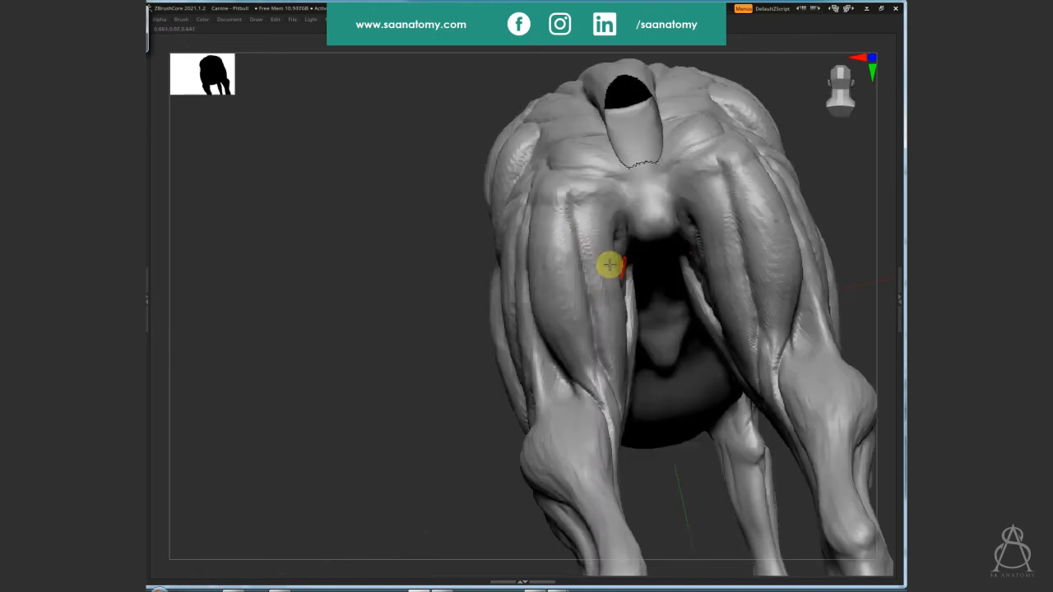
pyautogui.moveTo(580, 219)
pyautogui.mouseDown(button='right')
pyautogui.moveTo(764, 227)
pyautogui.moveTo(733, 233)
pyautogui.mouseUp(button='right')
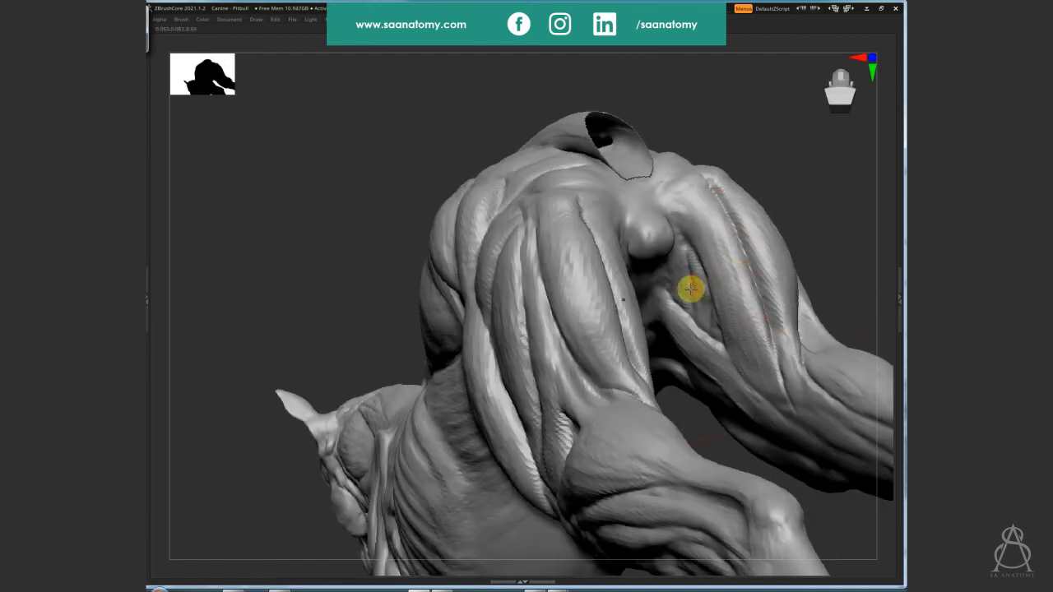
pyautogui.moveTo(686, 289)
pyautogui.mouseDown(button='right')
pyautogui.moveTo(630, 293)
pyautogui.moveTo(606, 244)
pyautogui.mouseUp(button='right')
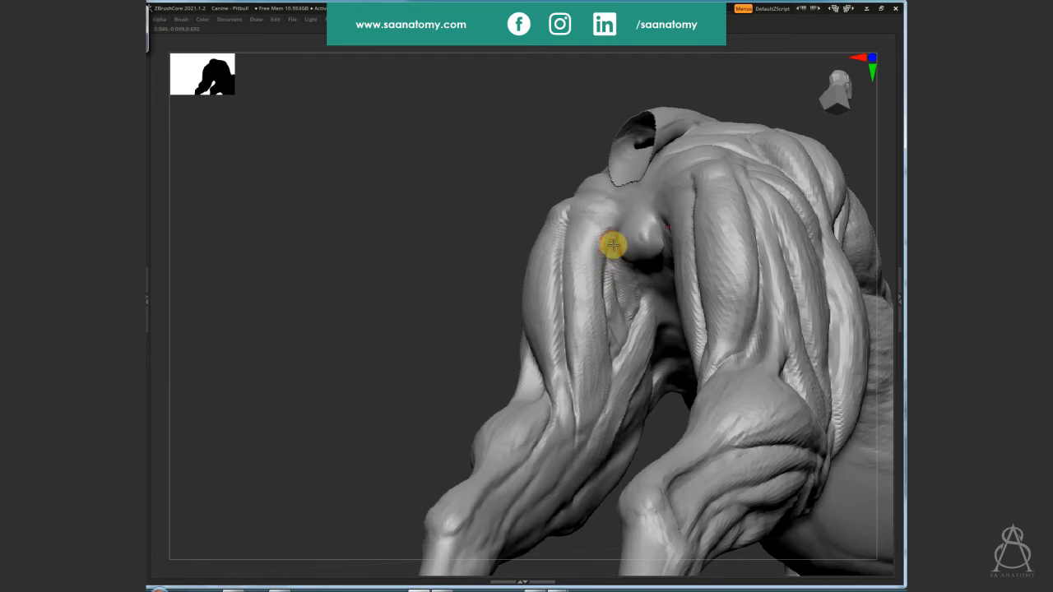
pyautogui.moveTo(592, 206); pyautogui.dragTo(616, 219, button='right')
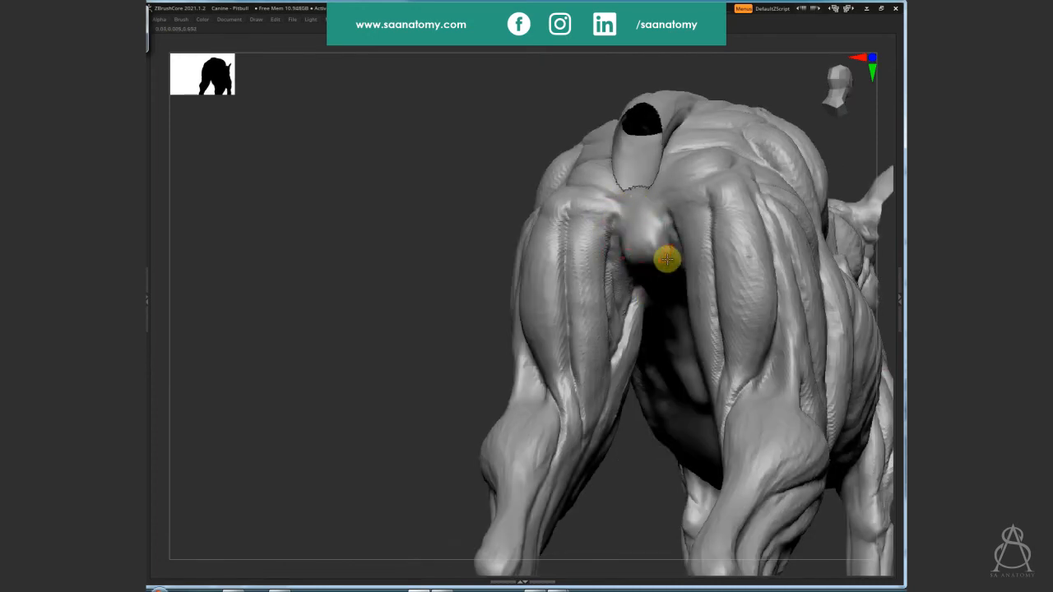
pyautogui.moveTo(667, 259)
pyautogui.mouseDown(button='right')
pyautogui.moveTo(680, 317)
pyautogui.moveTo(780, 282)
pyautogui.moveTo(694, 299)
pyautogui.moveTo(692, 323)
pyautogui.mouseUp(button='right')
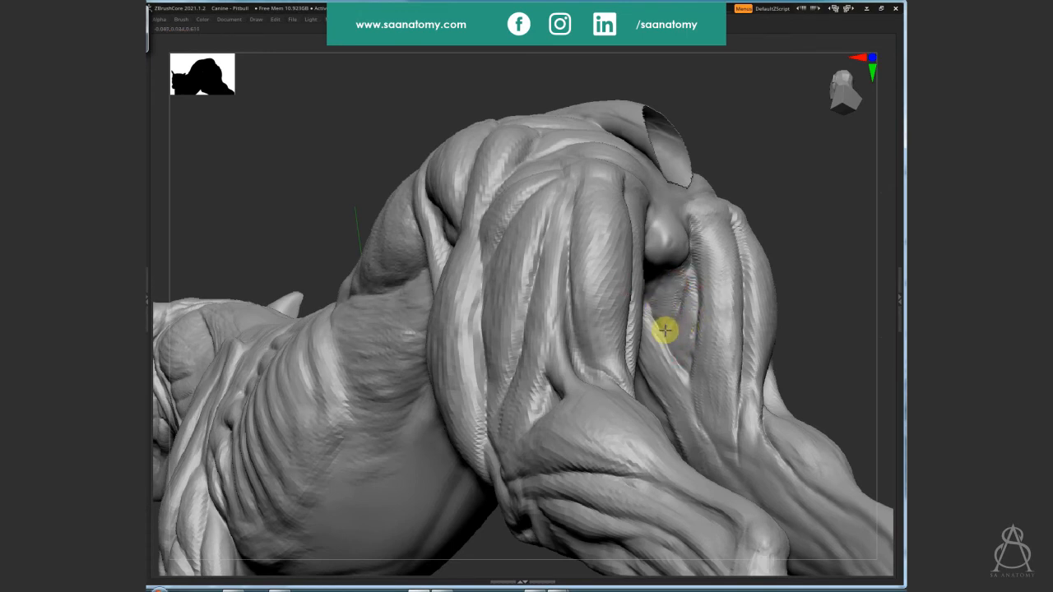
# Save the project under its existing file name, Canine - Pitbull
pyautogui.moveTo(825, 305); pyautogui.dragTo(799, 343, button='right')
pyautogui.press('f')
pyautogui.hotkey('ctrl', 's')
pyautogui.press('Return')
# Isolate the front lower legs by hiding the rest of the pitbull's body mesh
pyautogui.moveTo(799, 345); pyautogui.dragTo(712, 257, button='right')
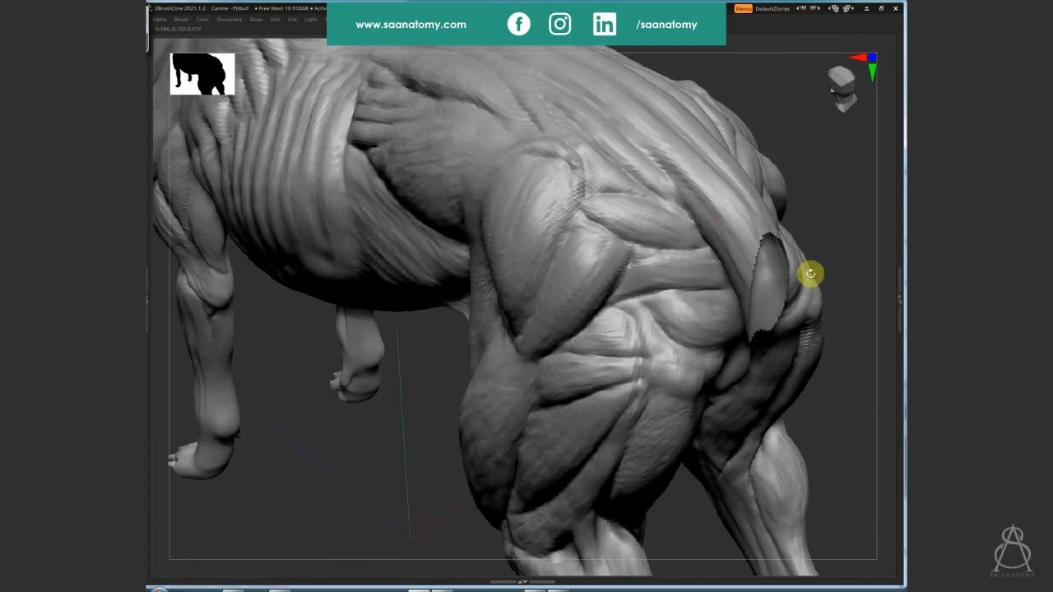
pyautogui.keyDown('ctrl'); pyautogui.moveTo(810, 274); pyautogui.dragTo(806, 313, button='right'); pyautogui.keyUp('ctrl')
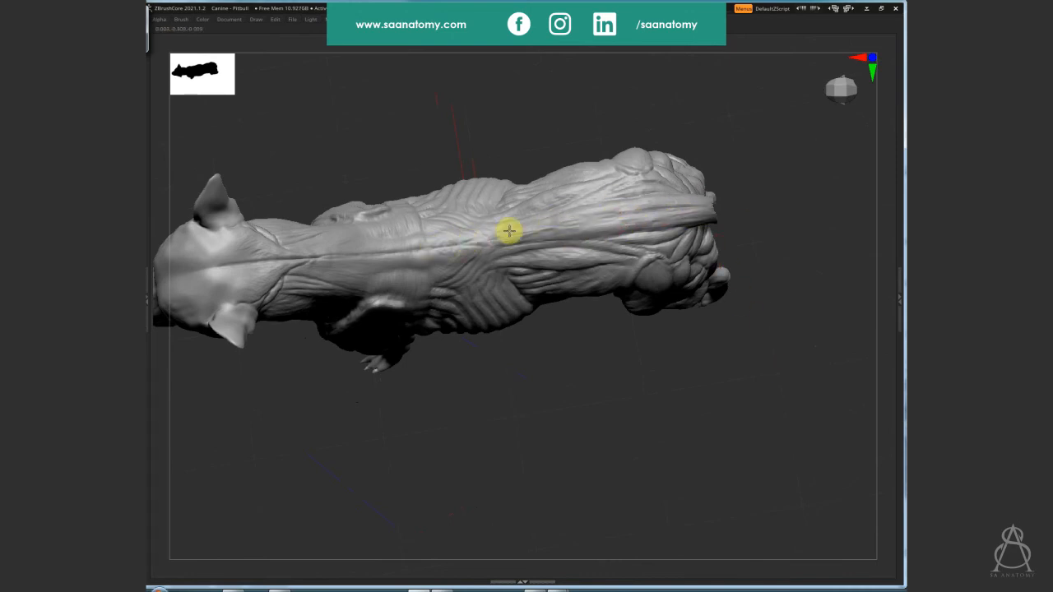
pyautogui.moveTo(686, 383); pyautogui.dragTo(787, 397, button='right')
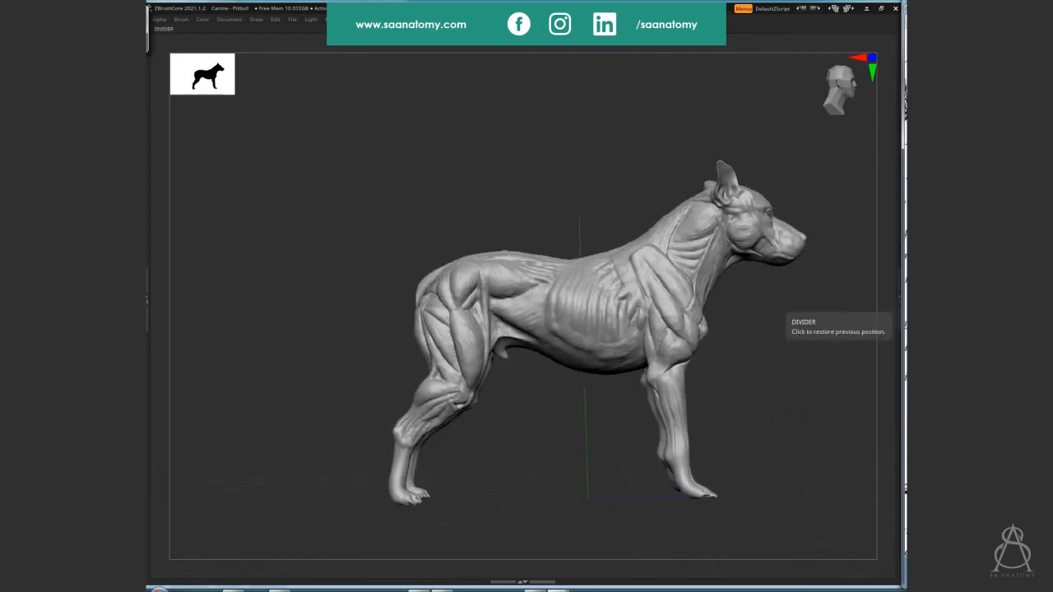
pyautogui.moveTo(722, 367); pyautogui.dragTo(651, 400, button='right')
pyautogui.moveTo(576, 502)
pyautogui.keyDown('ctrl'); pyautogui.keyDown('shift'); pyautogui.mouseDown()
pyautogui.moveTo(630, 499)
pyautogui.moveTo(587, 388)
pyautogui.moveTo(691, 428)
pyautogui.mouseUp(); pyautogui.keyUp('shift'); pyautogui.keyUp('ctrl')
pyautogui.keyDown('shift'); pyautogui.moveTo(770, 407); pyautogui.dragTo(732, 395, button='right'); pyautogui.keyUp('shift')
pyautogui.keyDown('ctrl'); pyautogui.keyDown('alt'); pyautogui.keyDown('shift'); pyautogui.moveTo(608, 333); pyautogui.dragTo(609, 398); pyautogui.keyUp('shift'); pyautogui.keyUp('alt'); pyautogui.keyUp('ctrl')
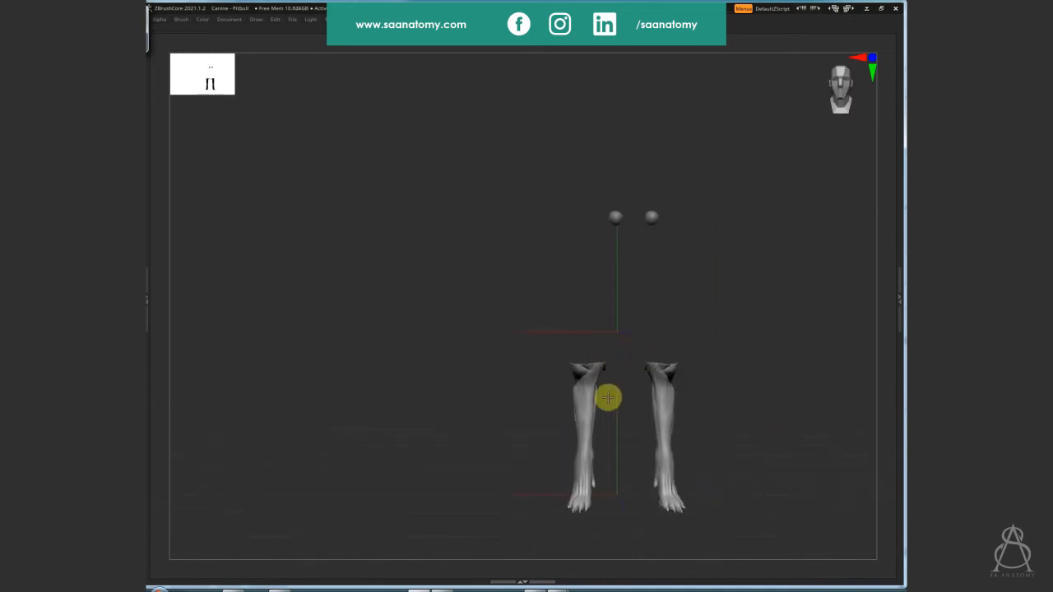
# Carve long grooves separating the muscles down the inner side of the front lower legs
pyautogui.moveTo(757, 395); pyautogui.dragTo(794, 395, button='right')
pyautogui.keyDown('ctrl'); pyautogui.moveTo(794, 394); pyautogui.dragTo(792, 289, button='right'); pyautogui.keyUp('ctrl')
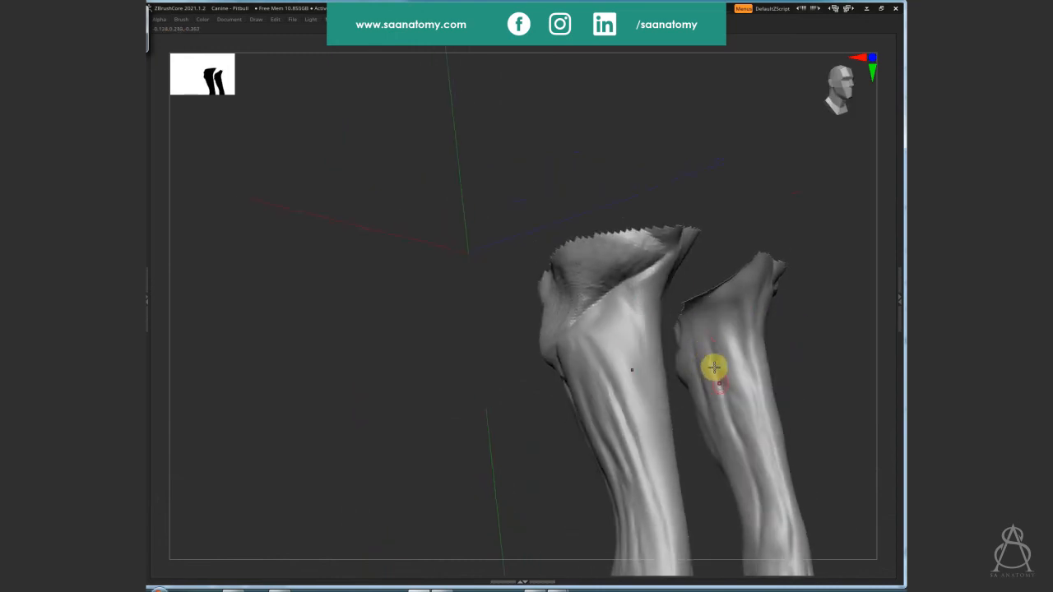
pyautogui.moveTo(752, 484); pyautogui.dragTo(692, 386, button='right')
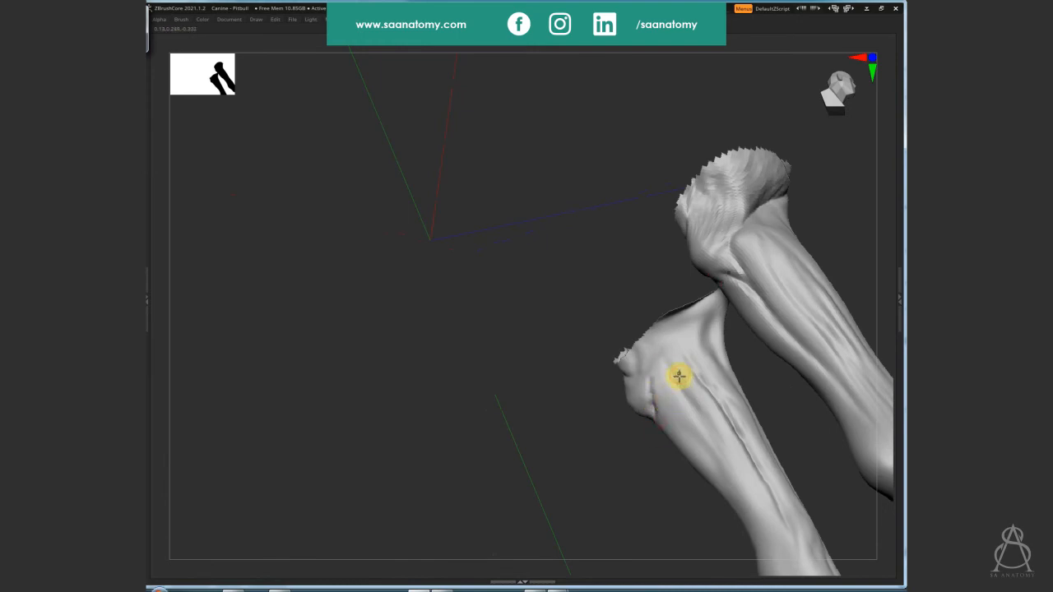
pyautogui.moveTo(686, 398); pyautogui.dragTo(776, 527)
pyautogui.keyDown('shift'); pyautogui.moveTo(693, 400); pyautogui.dragTo(691, 322, button='right'); pyautogui.keyUp('shift')
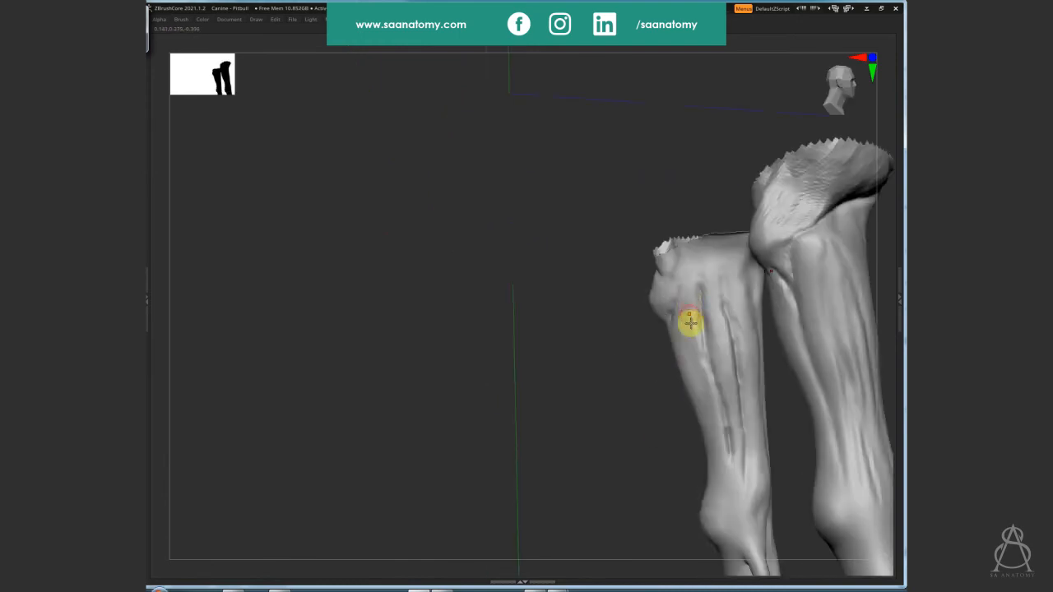
pyautogui.moveTo(724, 430); pyautogui.dragTo(732, 401, button='right')
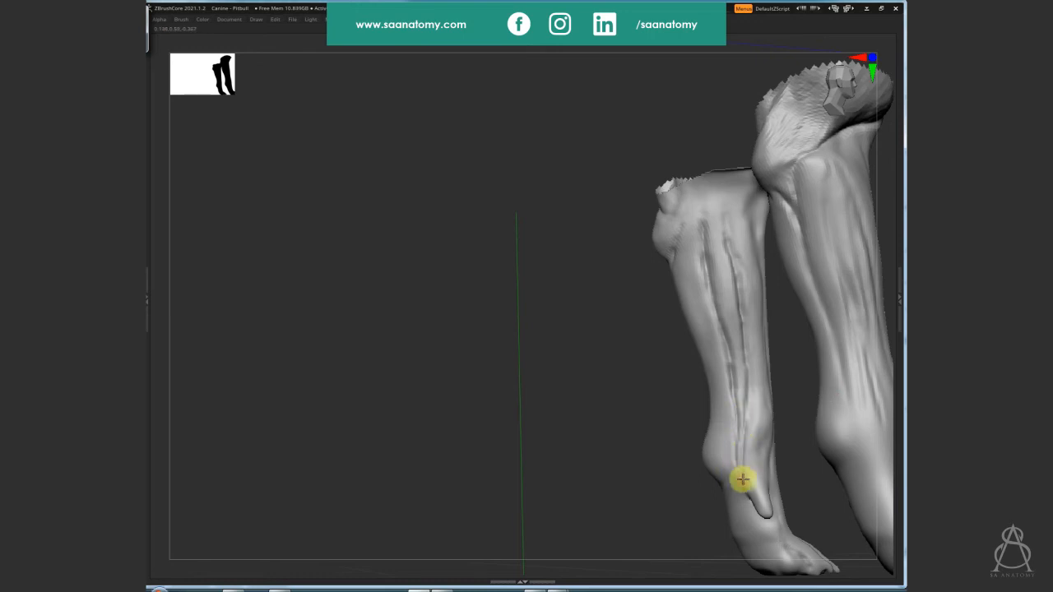
# Extend the inner foreleg grooves into tendon lines at the wrist and add fine fibres along the rear muscle
pyautogui.moveTo(735, 399); pyautogui.dragTo(705, 275, button='right')
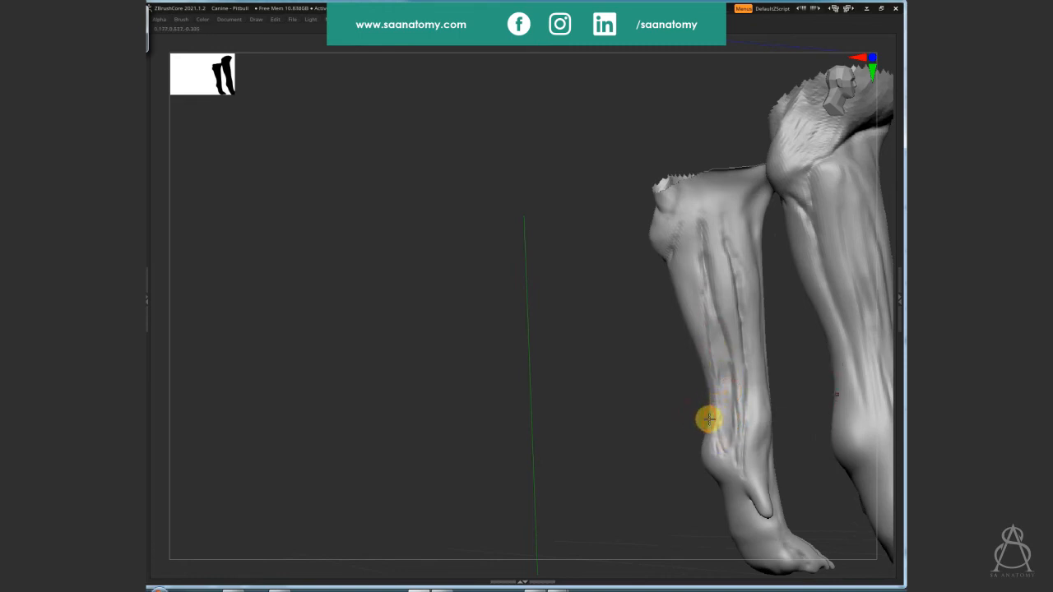
pyautogui.moveTo(602, 339); pyautogui.dragTo(699, 389)
pyautogui.moveTo(711, 362); pyautogui.dragTo(706, 265, button='right')
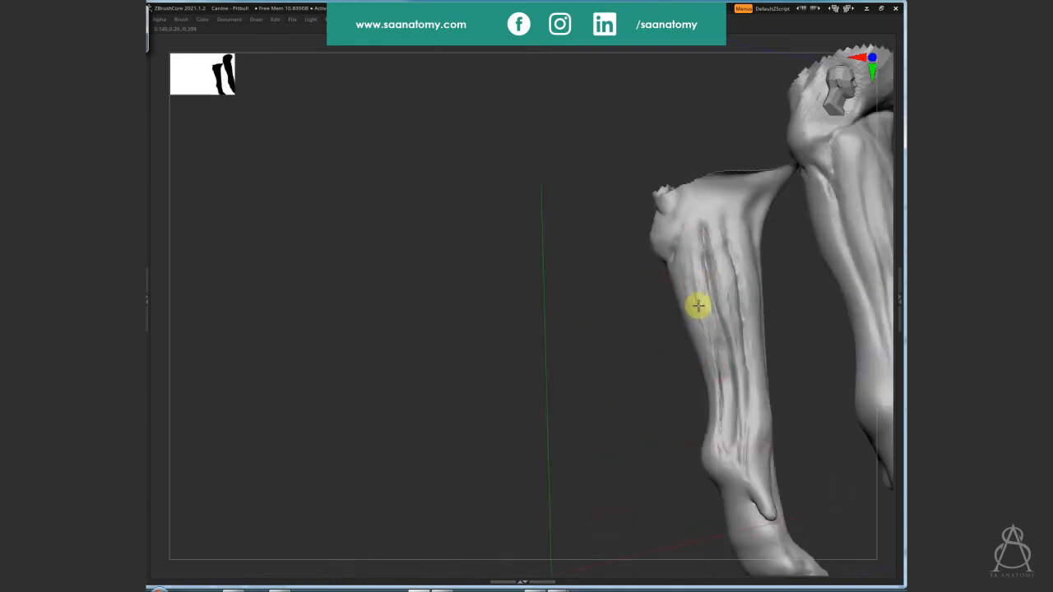
pyautogui.moveTo(716, 321); pyautogui.dragTo(724, 266, button='right')
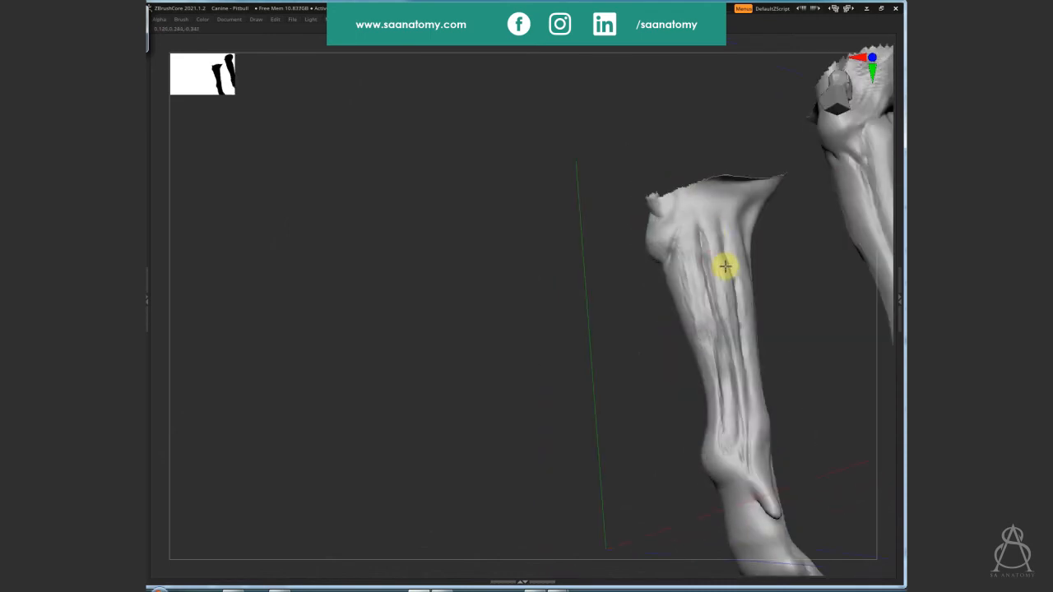
pyautogui.moveTo(733, 351); pyautogui.dragTo(696, 306, button='right')
pyautogui.moveTo(708, 324)
pyautogui.mouseDown()
pyautogui.moveTo(682, 285)
pyautogui.moveTo(686, 230)
pyautogui.moveTo(708, 339)
pyautogui.mouseUp()
pyautogui.moveTo(695, 288); pyautogui.dragTo(729, 194, button='right')
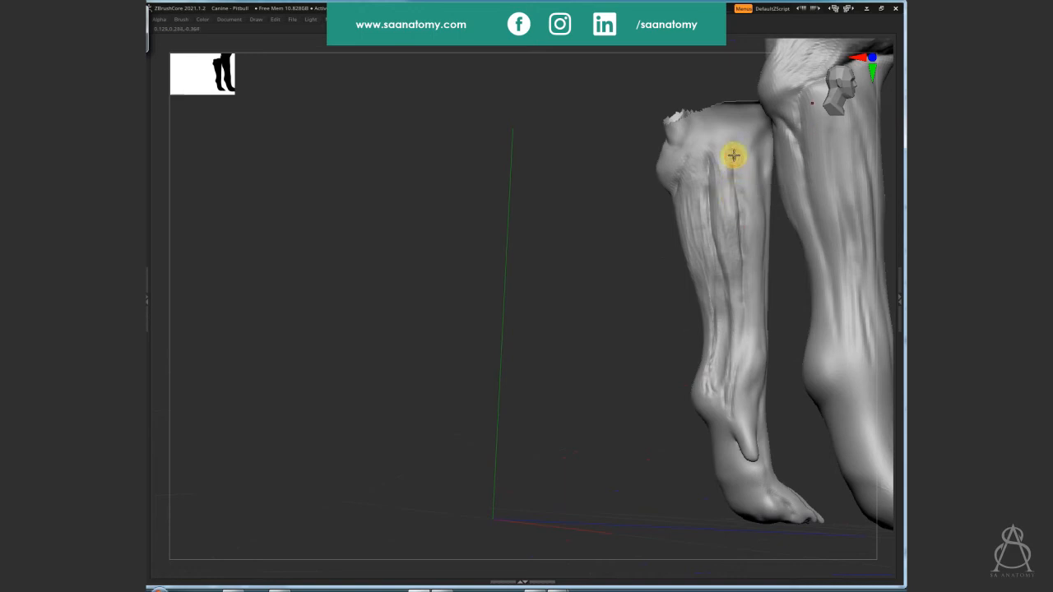
# Deepen the inner foreleg grooves and carve further muscle fibres along its front portion from elbow to wrist
pyautogui.moveTo(745, 228); pyautogui.dragTo(729, 216, button='right')
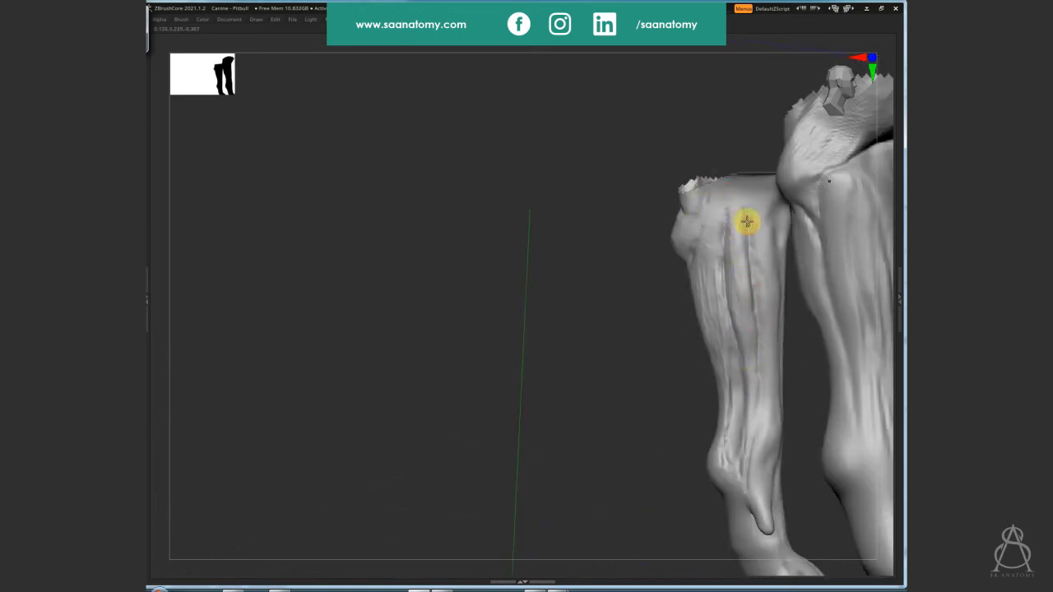
pyautogui.moveTo(765, 419); pyautogui.dragTo(731, 421, button='right')
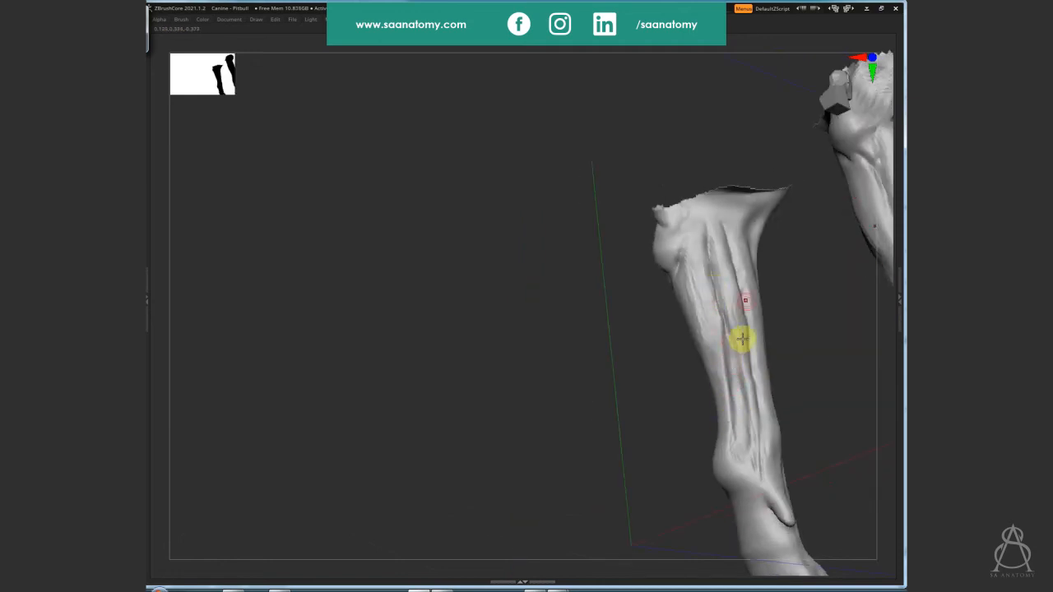
pyautogui.moveTo(740, 341); pyautogui.dragTo(630, 195, button='right')
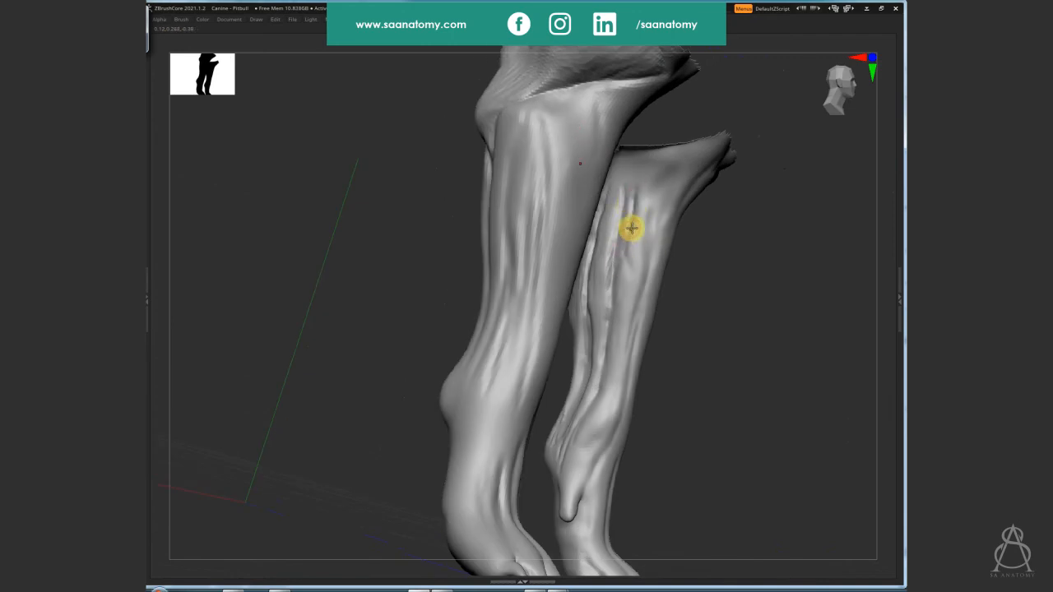
pyautogui.moveTo(649, 200); pyautogui.dragTo(613, 379)
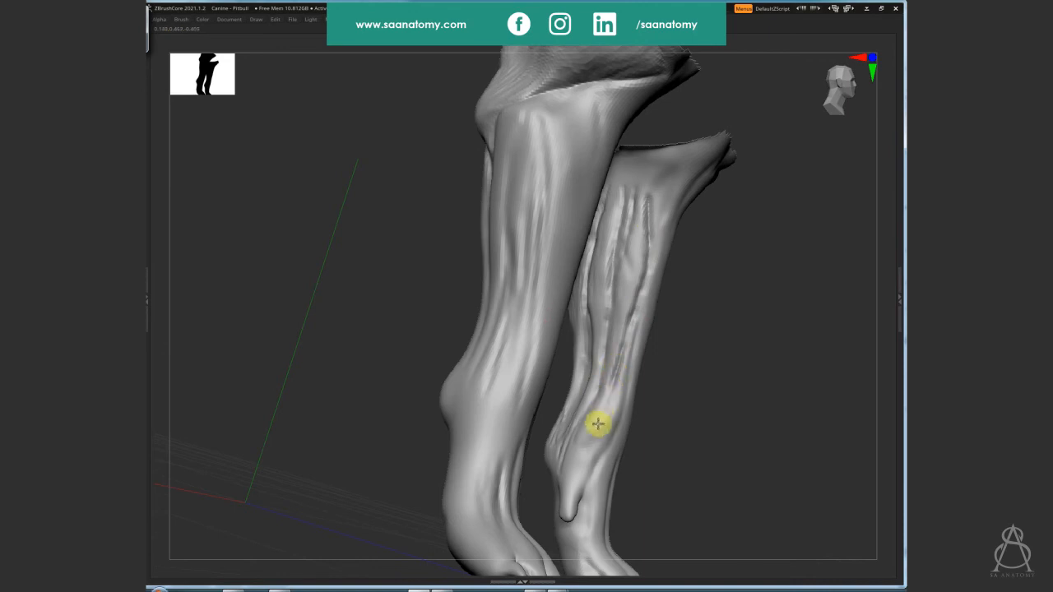
pyautogui.moveTo(631, 370); pyautogui.dragTo(623, 258, button='right')
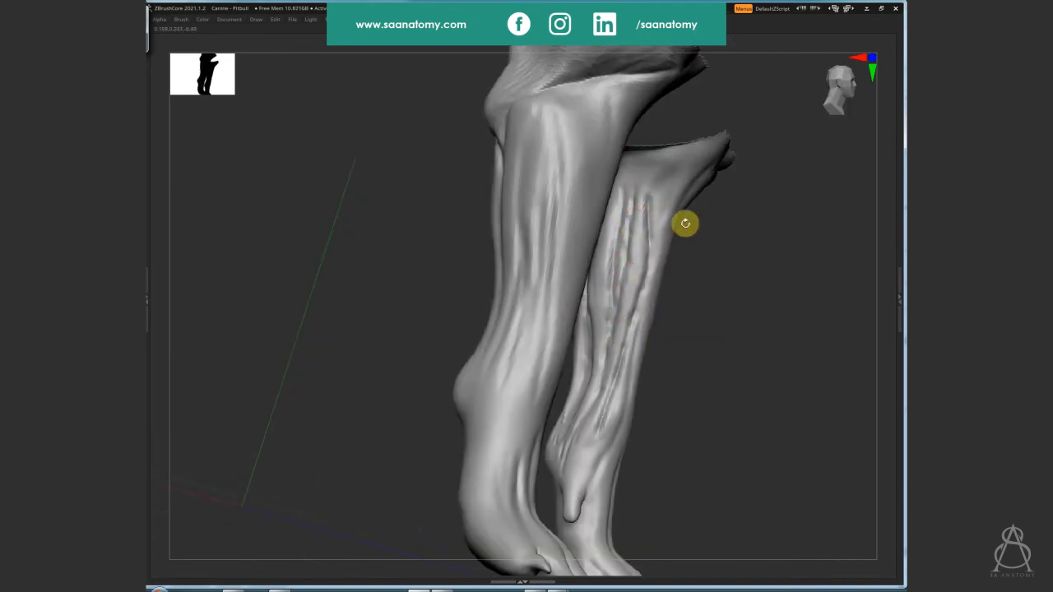
pyautogui.moveTo(683, 223)
pyautogui.mouseDown(button='right')
pyautogui.moveTo(691, 200)
pyautogui.moveTo(690, 248)
pyautogui.moveTo(678, 233)
pyautogui.mouseUp(button='right')
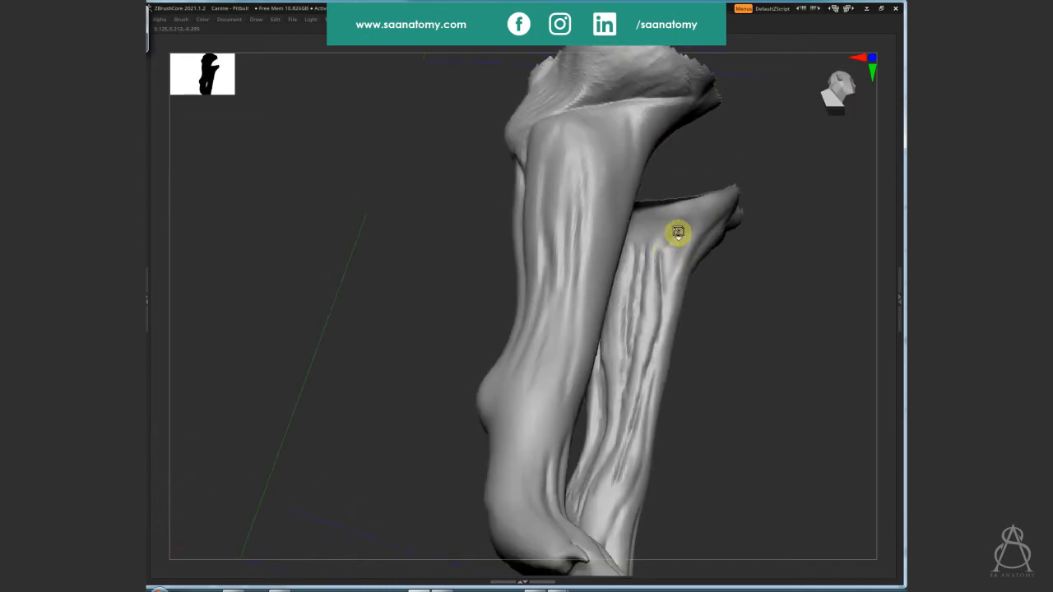
# Unhide the rest of the body and define the muscle border at the top of the front lower legs near the elbow
pyautogui.keyDown('ctrl'); pyautogui.keyDown('shift'); pyautogui.click(765, 322); pyautogui.keyUp('shift'); pyautogui.keyUp('ctrl')
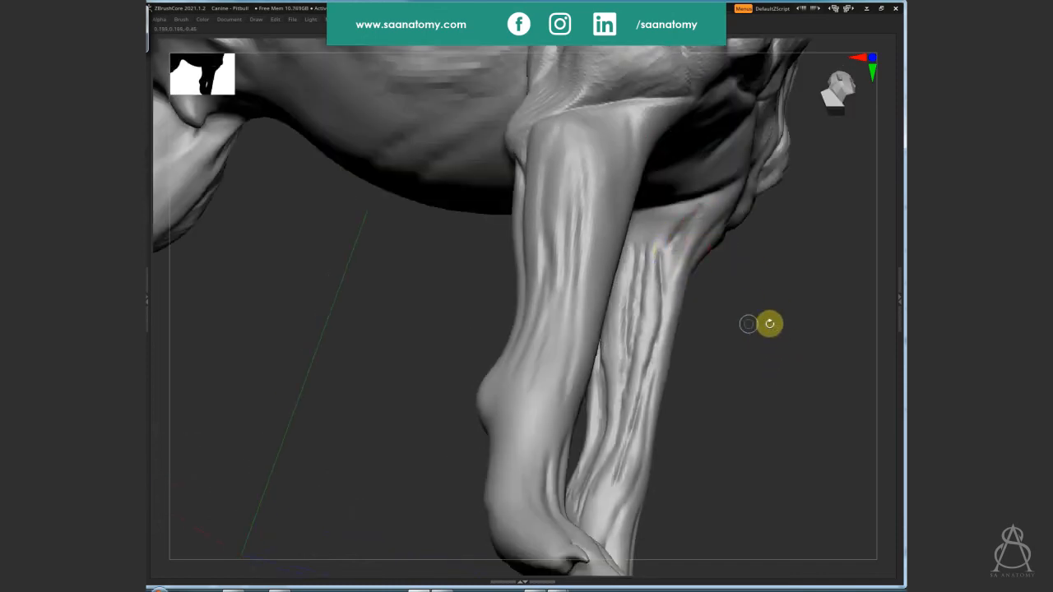
pyautogui.moveTo(753, 290); pyautogui.dragTo(800, 359, button='right')
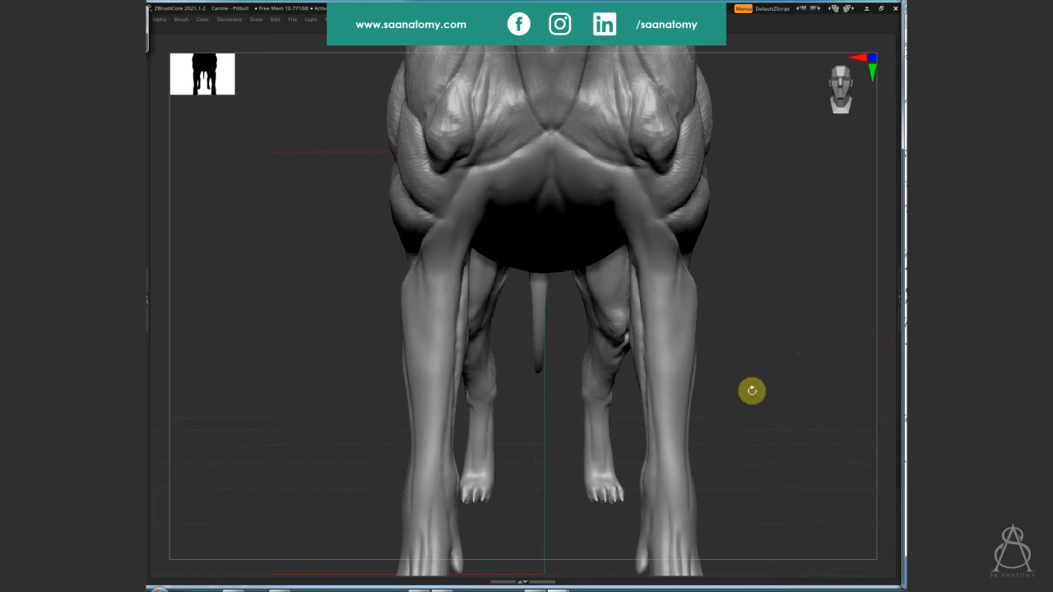
pyautogui.moveTo(759, 400); pyautogui.dragTo(629, 108)
pyautogui.moveTo(696, 209); pyautogui.dragTo(695, 196)
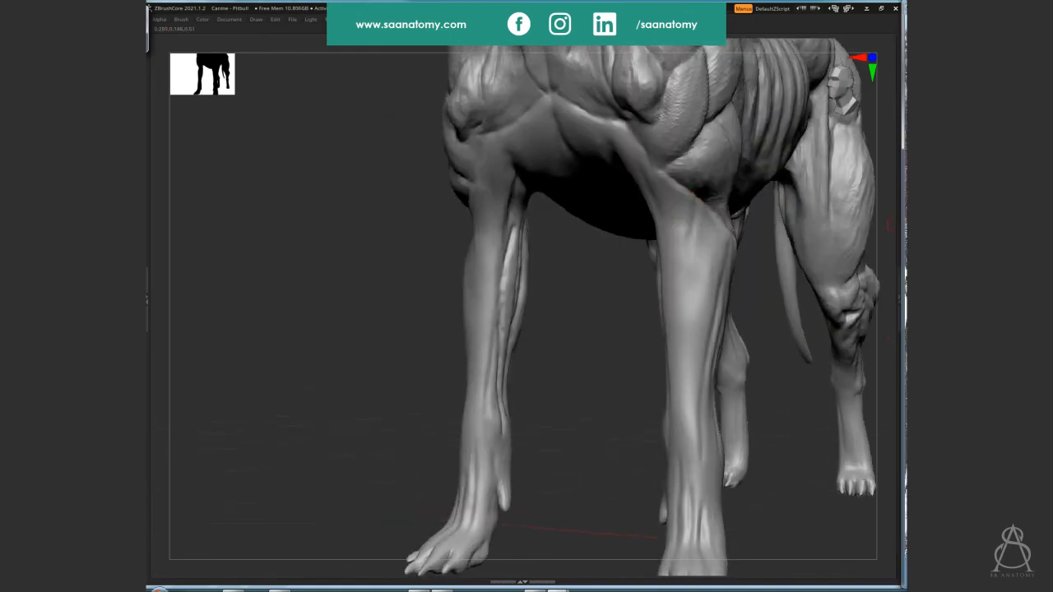
pyautogui.moveTo(798, 390); pyautogui.dragTo(788, 428)
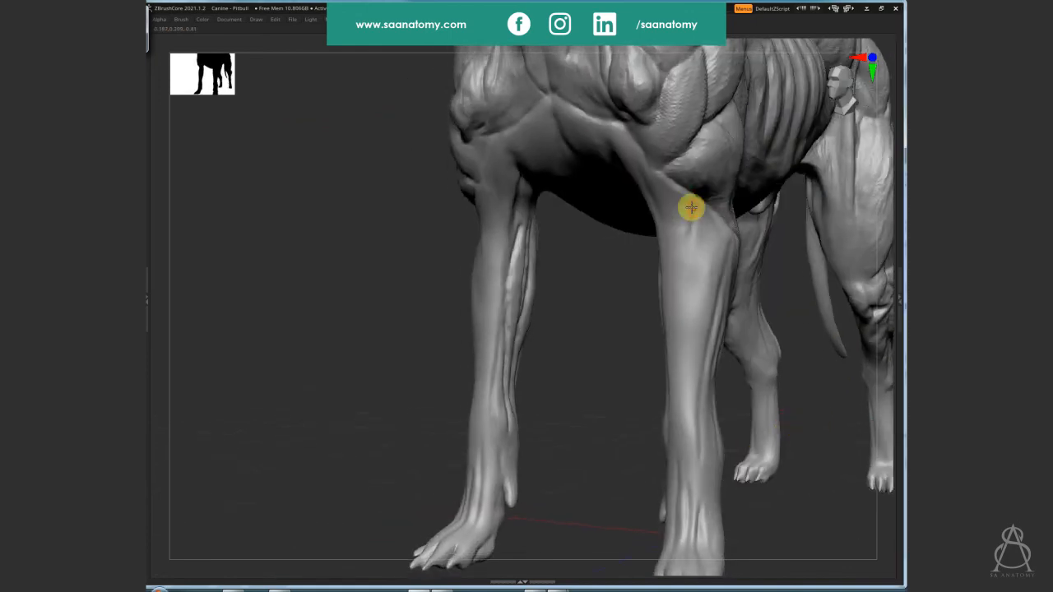
pyautogui.moveTo(691, 208); pyautogui.dragTo(689, 240)
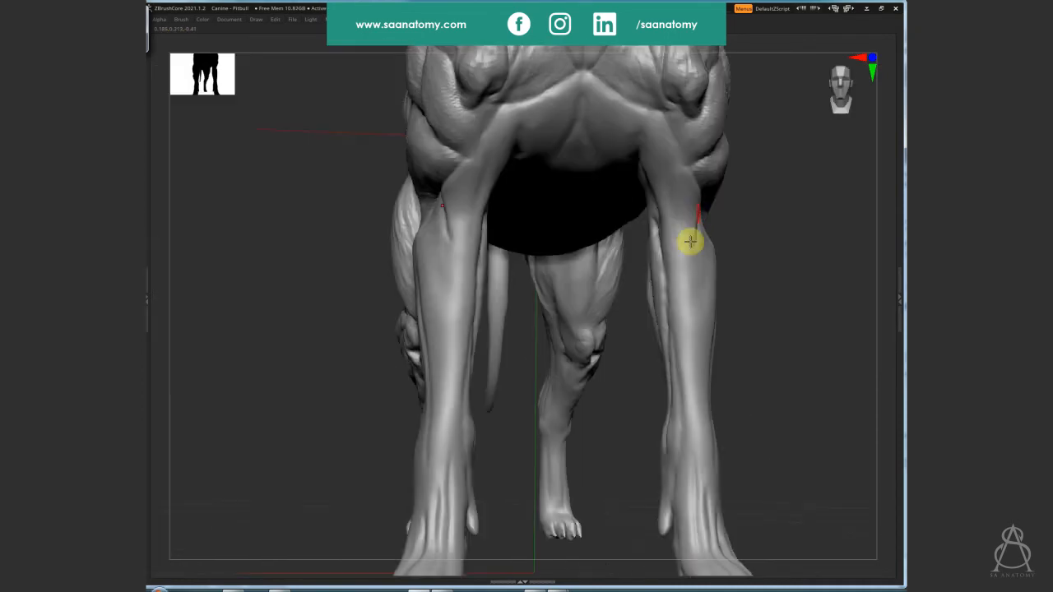
# Carve the midline crease between the chest muscles, running from the breastbone down between the front legs
pyautogui.keyDown('alt'); pyautogui.moveTo(696, 222); pyautogui.dragTo(794, 354, button='right'); pyautogui.keyUp('alt')
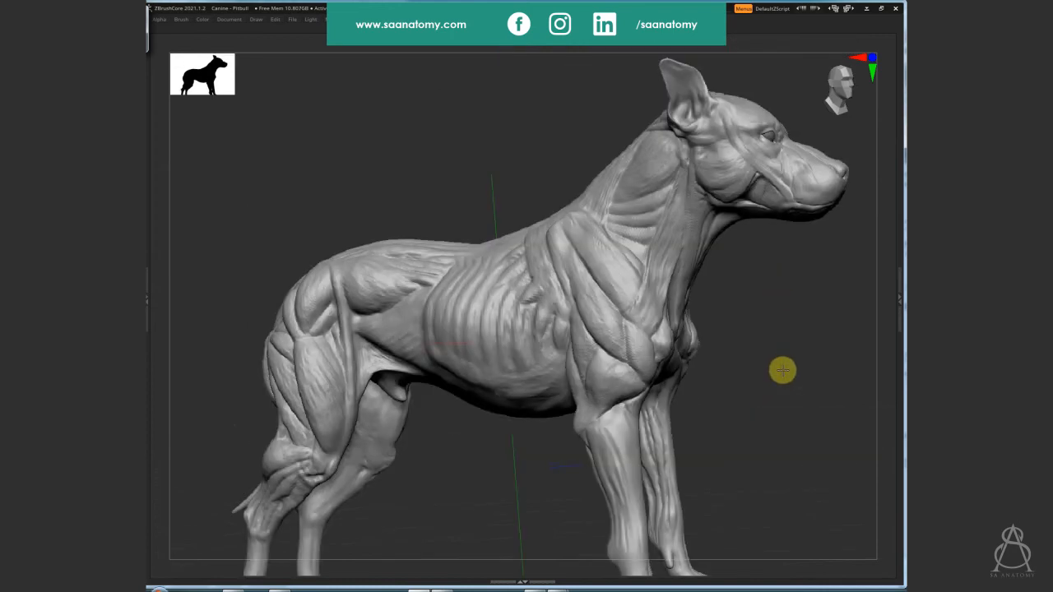
pyautogui.keyDown('alt'); pyautogui.moveTo(782, 370); pyautogui.dragTo(742, 402, button='right'); pyautogui.keyUp('alt')
pyautogui.moveTo(619, 450); pyautogui.dragTo(903, 360, button='right')
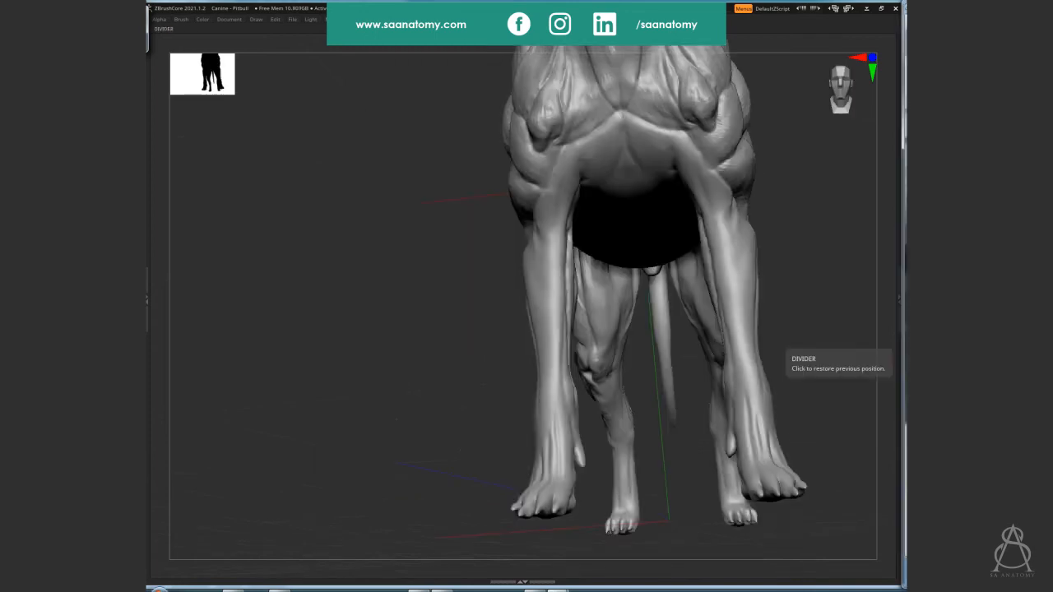
pyautogui.moveTo(864, 354); pyautogui.dragTo(767, 299, button='right')
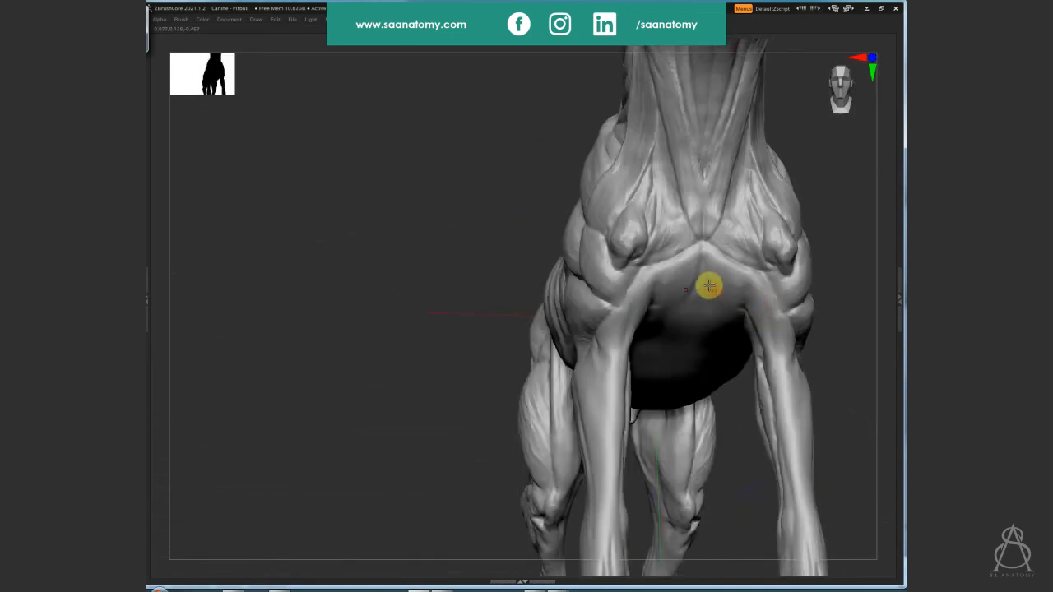
pyautogui.moveTo(708, 286); pyautogui.dragTo(703, 253, button='right')
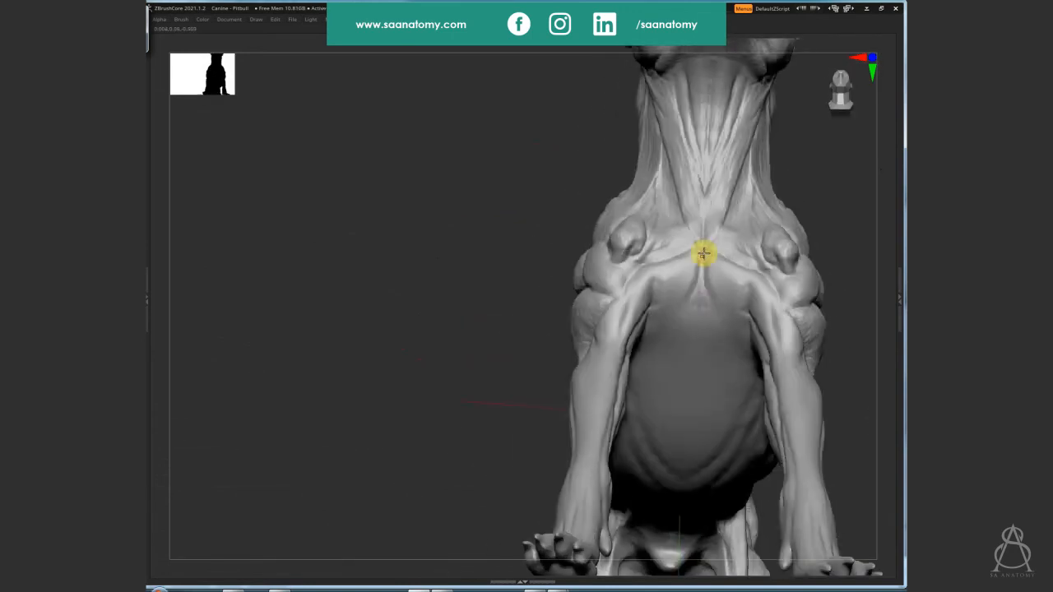
pyautogui.moveTo(694, 360); pyautogui.dragTo(719, 322, button='right')
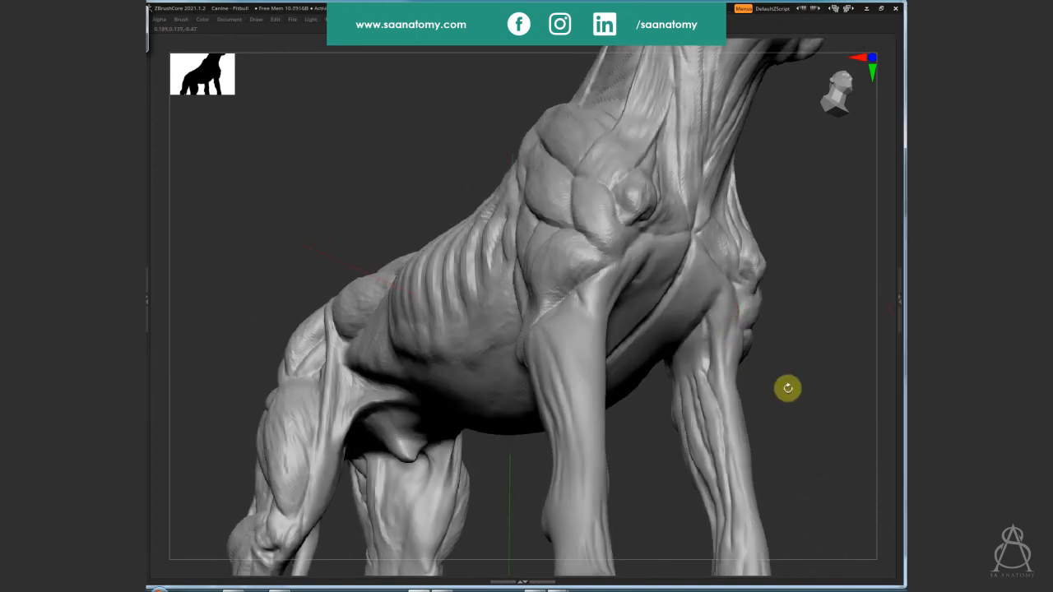
# Carve long grooves down the outer side of the near forearm from elbow to wrist to separate the muscles
pyautogui.moveTo(787, 388); pyautogui.dragTo(730, 428, button='right')
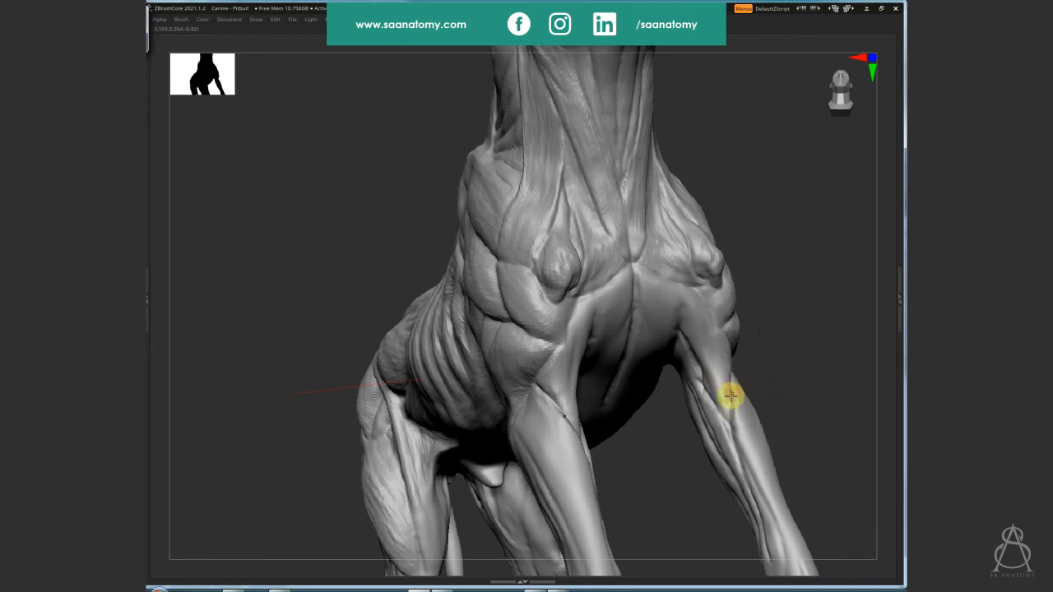
pyautogui.moveTo(780, 388); pyautogui.dragTo(742, 388, button='right')
pyautogui.moveTo(821, 385)
pyautogui.mouseDown(button='right')
pyautogui.moveTo(814, 348)
pyautogui.moveTo(834, 381)
pyautogui.mouseUp(button='right')
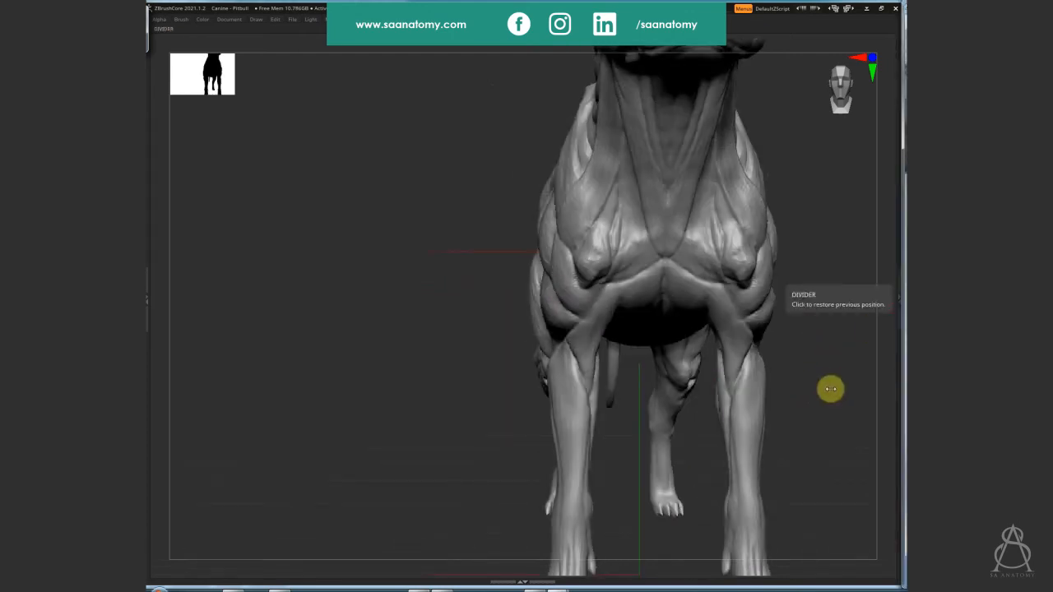
pyautogui.moveTo(830, 389); pyautogui.dragTo(750, 416, button='right')
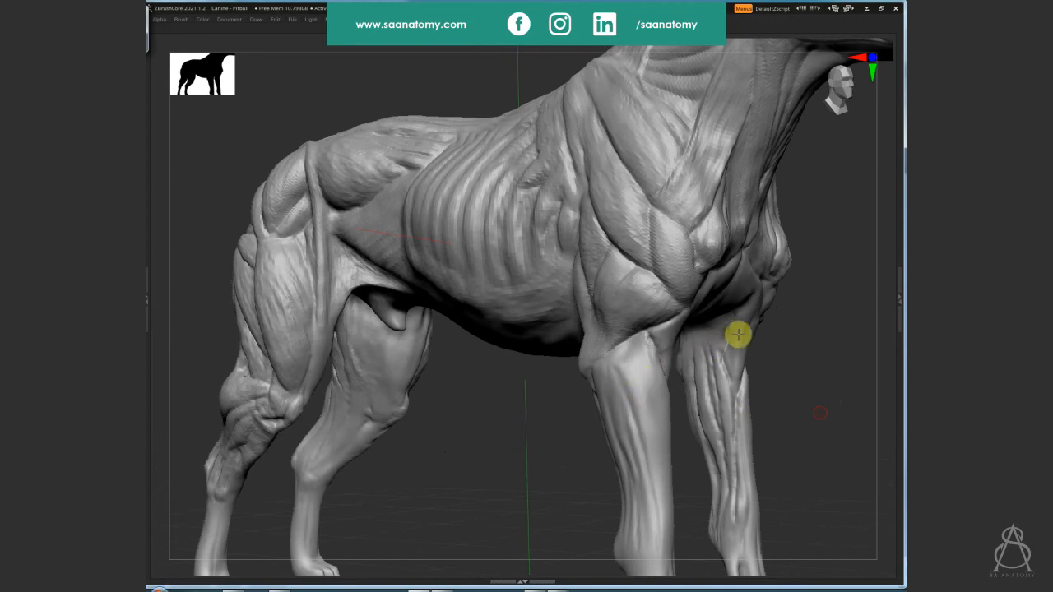
pyautogui.keyDown('ctrl'); pyautogui.moveTo(738, 335); pyautogui.dragTo(601, 329, button='right'); pyautogui.keyUp('ctrl')
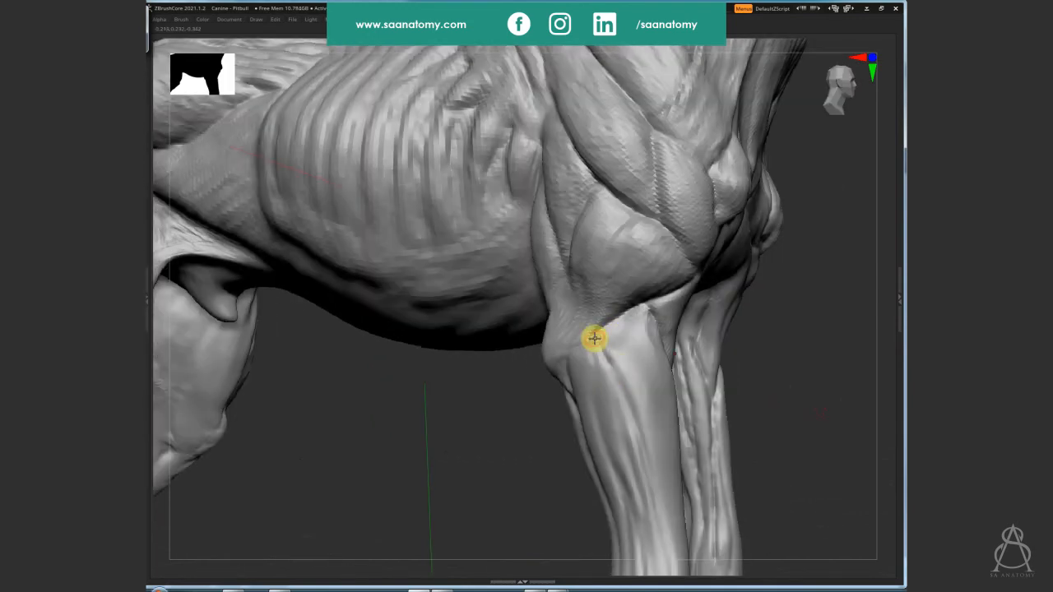
pyautogui.moveTo(594, 339); pyautogui.dragTo(638, 434)
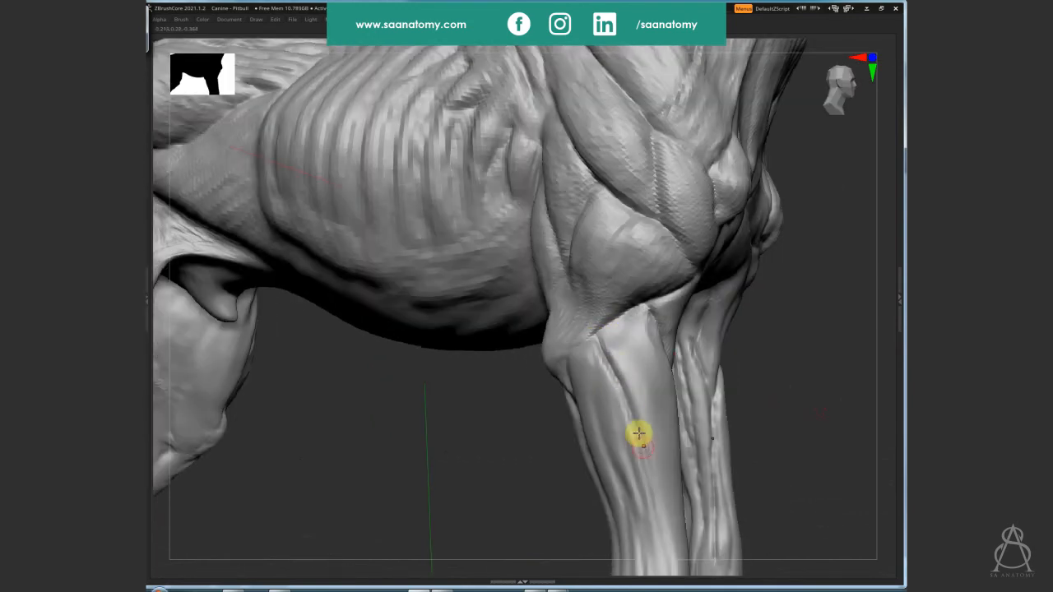
pyautogui.moveTo(638, 433)
pyautogui.keyDown('ctrl'); pyautogui.mouseDown(button='right')
pyautogui.moveTo(600, 301)
pyautogui.moveTo(633, 388)
pyautogui.mouseUp(button='right'); pyautogui.keyUp('ctrl')
pyautogui.keyDown('ctrl'); pyautogui.moveTo(623, 340); pyautogui.dragTo(603, 321, button='right'); pyautogui.keyUp('ctrl')
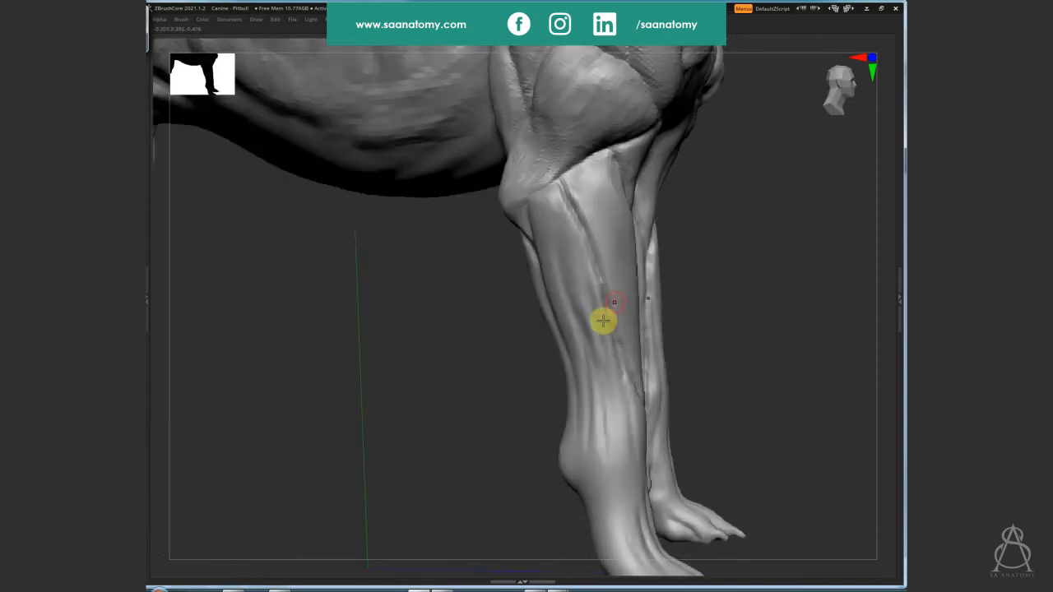
pyautogui.moveTo(563, 200)
pyautogui.mouseDown()
pyautogui.moveTo(562, 247)
pyautogui.moveTo(610, 419)
pyautogui.moveTo(581, 348)
pyautogui.moveTo(616, 461)
pyautogui.moveTo(614, 336)
pyautogui.moveTo(622, 392)
pyautogui.mouseUp()
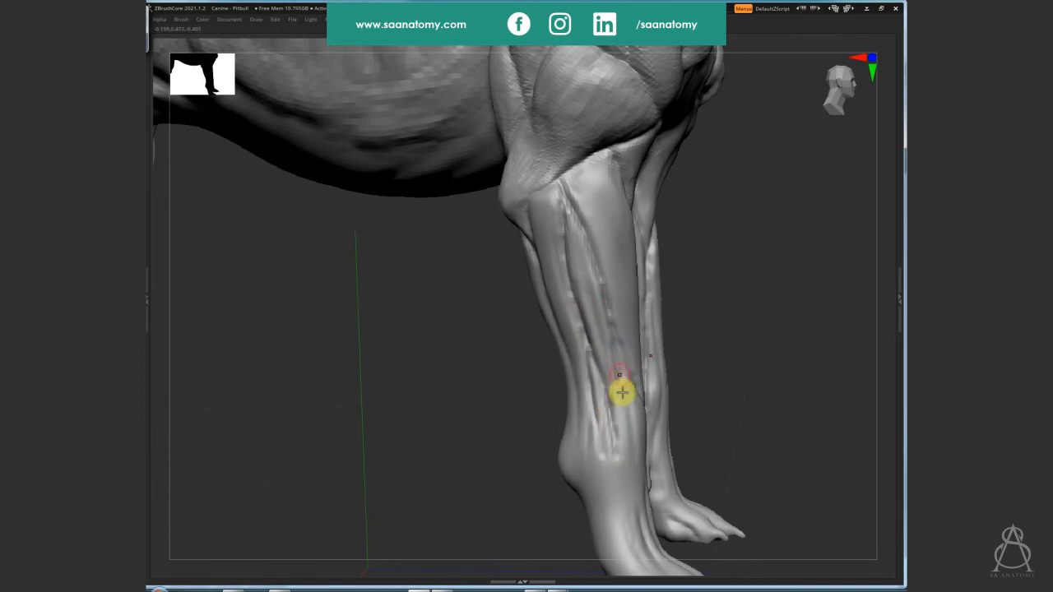
# Define the muscle heads below the near elbow and sculpt fine fibre striations across the upper forearm
pyautogui.moveTo(604, 348); pyautogui.dragTo(573, 237, button='right')
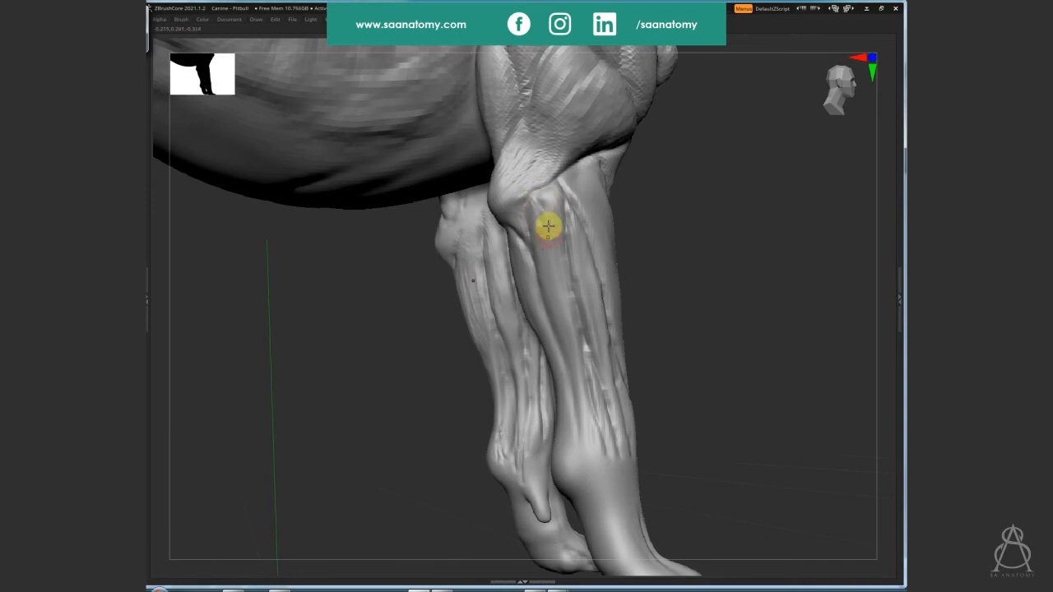
pyautogui.moveTo(573, 252)
pyautogui.mouseDown(button='right')
pyautogui.moveTo(620, 329)
pyautogui.moveTo(625, 287)
pyautogui.mouseUp(button='right')
pyautogui.moveTo(642, 215)
pyautogui.mouseDown(button='right')
pyautogui.moveTo(628, 233)
pyautogui.moveTo(622, 221)
pyautogui.moveTo(636, 301)
pyautogui.mouseUp(button='right')
pyautogui.press('s')
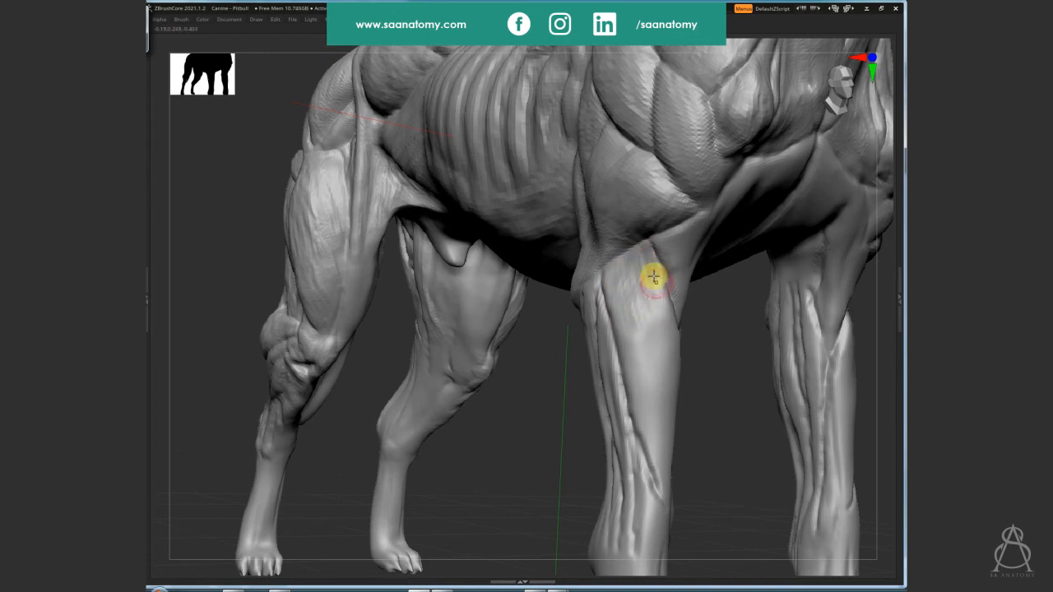
pyautogui.moveTo(659, 322); pyautogui.dragTo(632, 247, button='right')
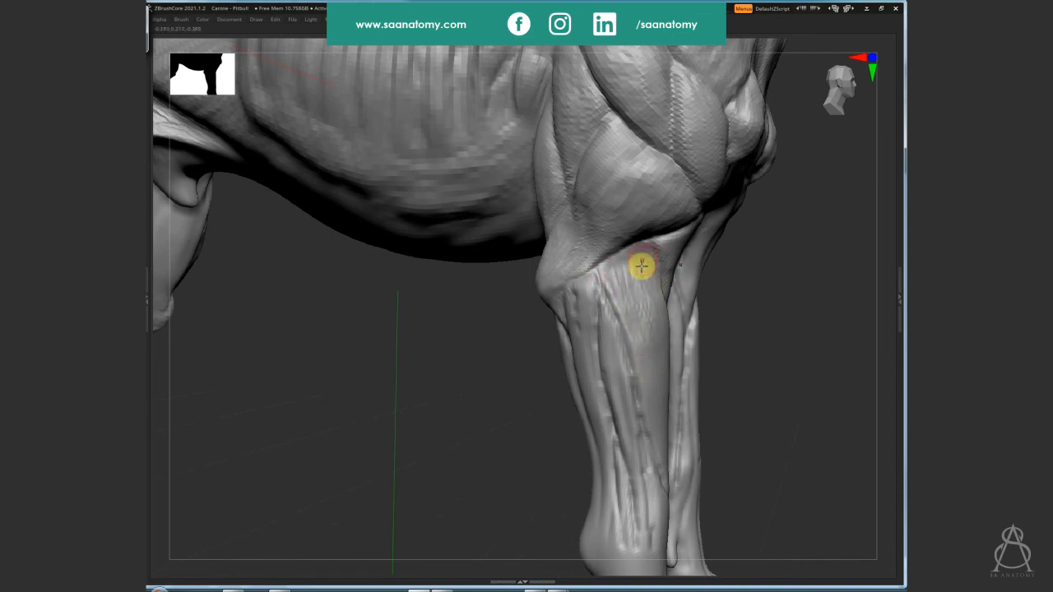
pyautogui.moveTo(641, 266); pyautogui.dragTo(630, 385, button='right')
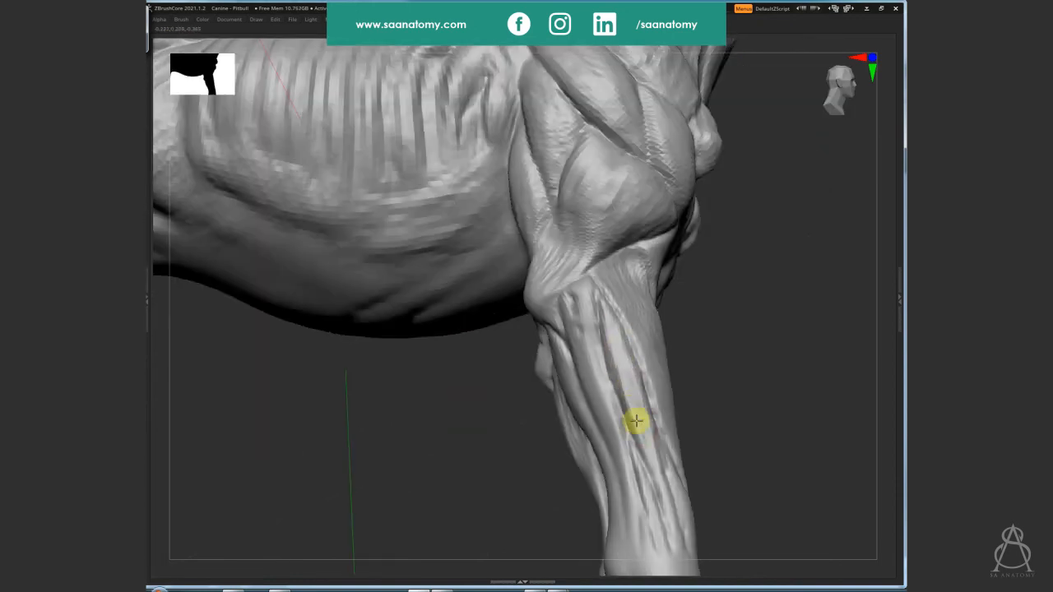
pyautogui.moveTo(595, 327); pyautogui.dragTo(652, 474, button='right')
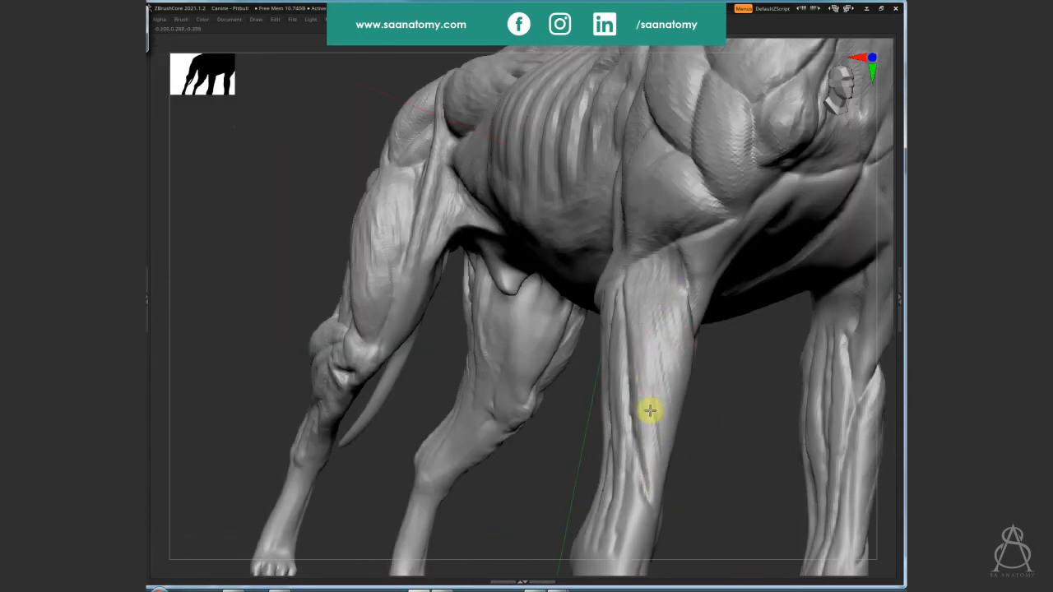
# Sculpt fibre striations down the front of the near forearm toward the wrist
pyautogui.moveTo(740, 420); pyautogui.dragTo(710, 369, button='right')
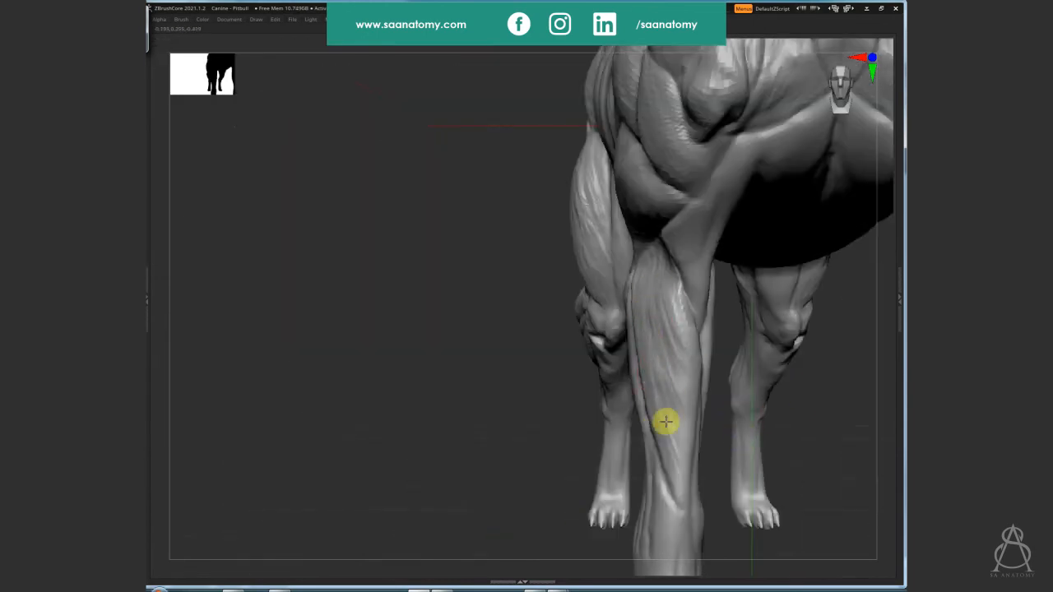
pyautogui.moveTo(647, 308); pyautogui.dragTo(683, 406)
pyautogui.moveTo(670, 323); pyautogui.dragTo(663, 401)
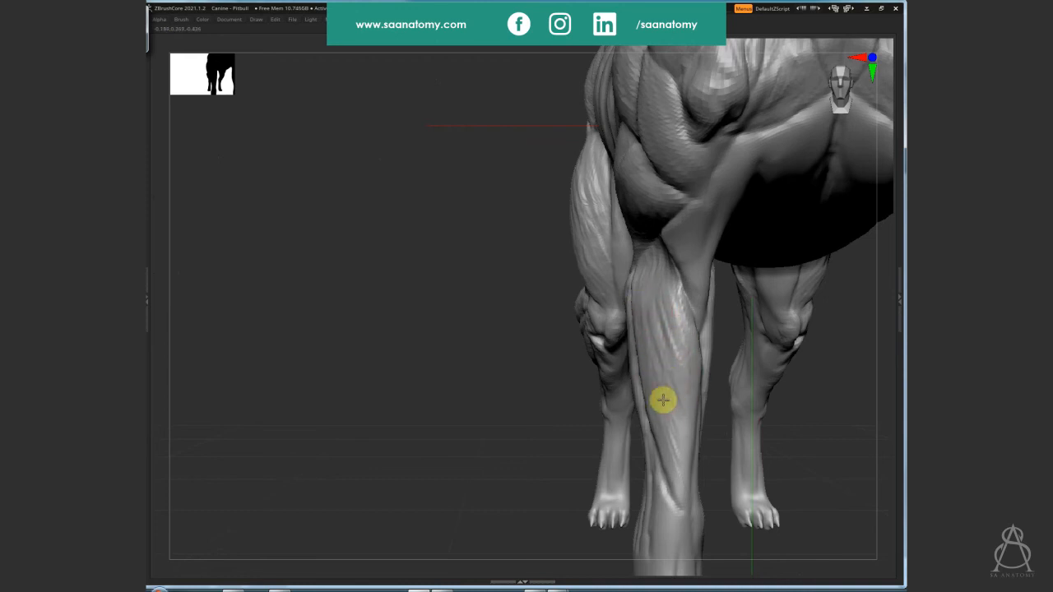
pyautogui.moveTo(515, 397); pyautogui.dragTo(668, 361, button='right')
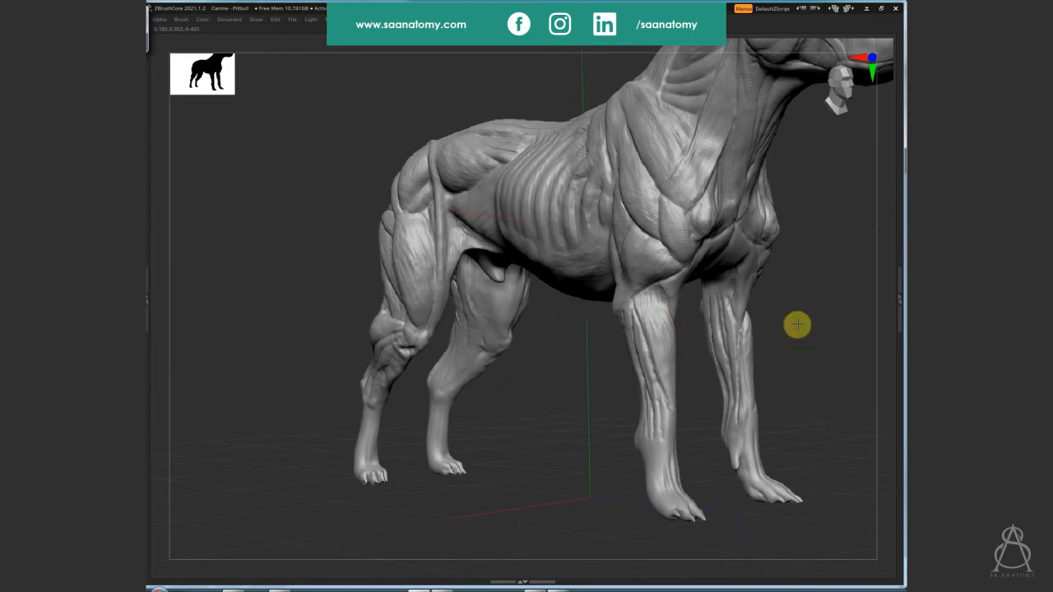
# Sculpt fibre lines on the triceps bulge above the near elbow and blend them toward the elbow point
pyautogui.moveTo(798, 324); pyautogui.dragTo(655, 294, button='right')
pyautogui.scroll(3, 856, 233)
pyautogui.scroll(3, 668, 298)
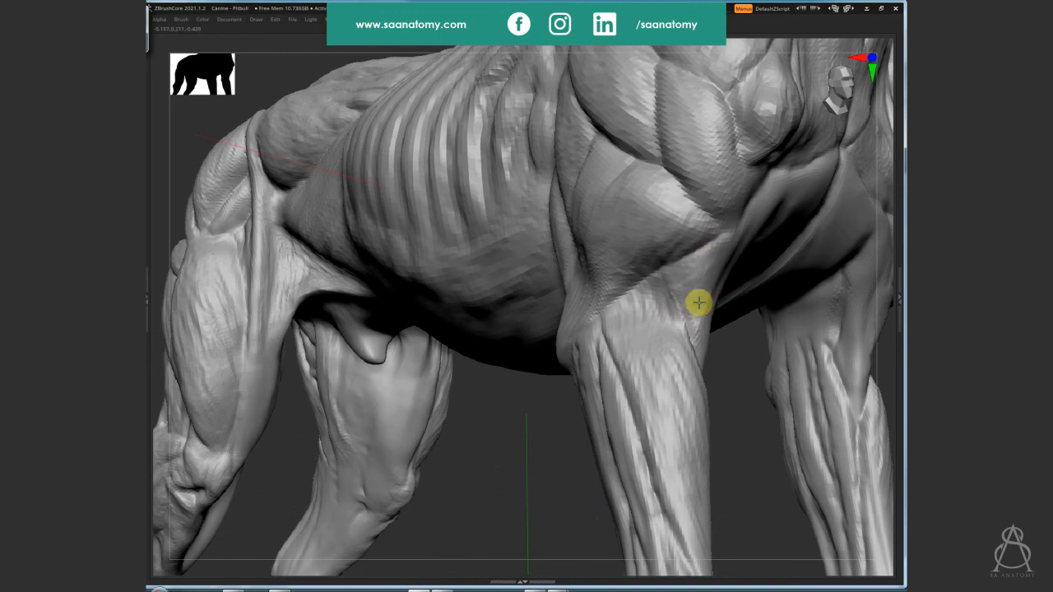
pyautogui.click(667, 220)
pyautogui.scroll(2, 647, 230)
pyautogui.scroll(2, 651, 176)
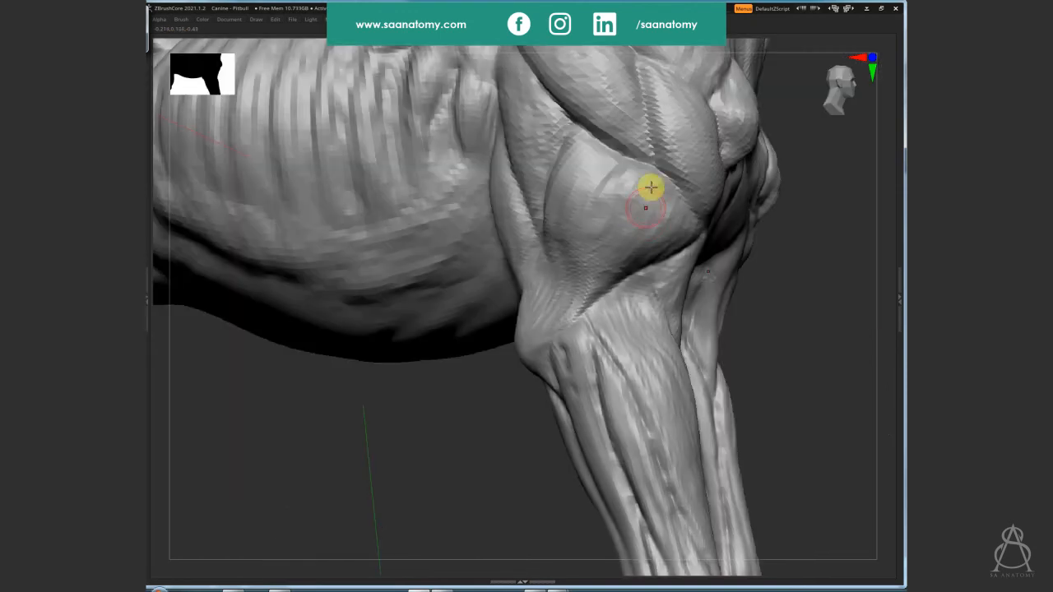
pyautogui.moveTo(608, 231); pyautogui.dragTo(548, 265, button='right')
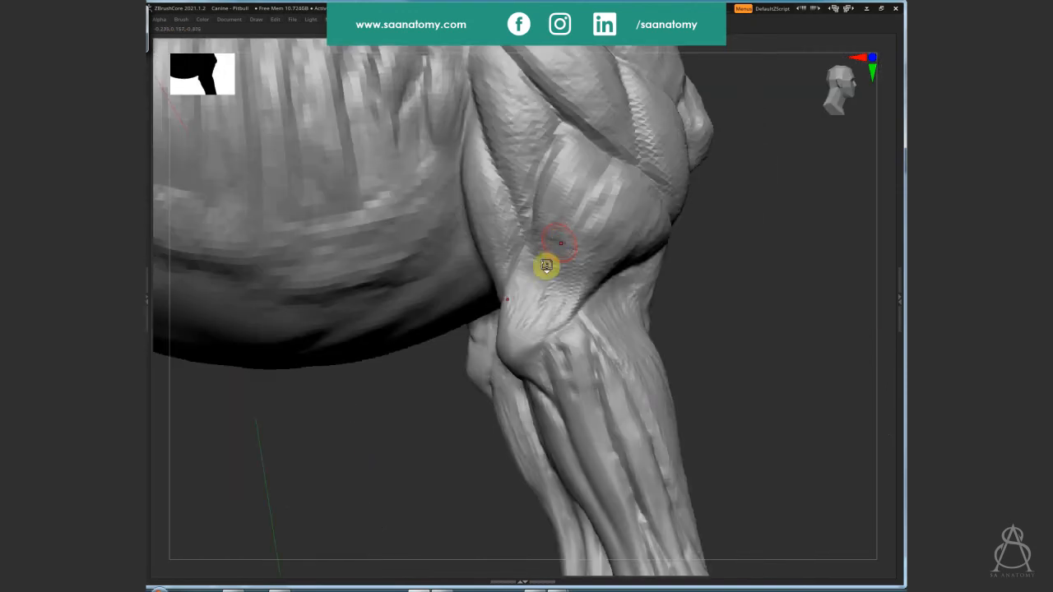
pyautogui.moveTo(757, 320); pyautogui.dragTo(560, 271, button='right')
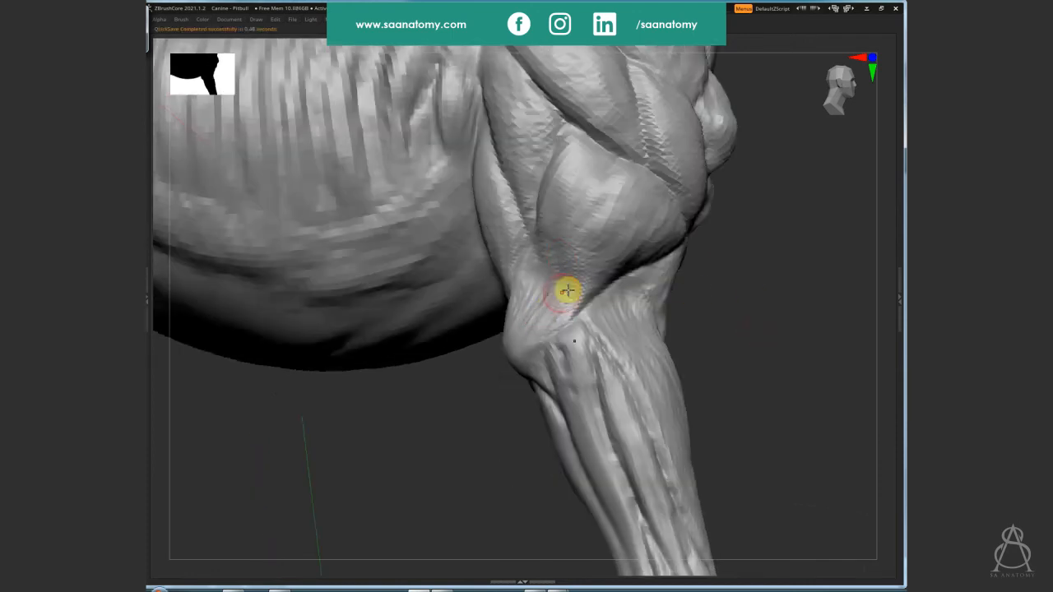
# Smooth away the trial grooves and soften the muscle forms on the inner thigh of the far hind leg
pyautogui.moveTo(532, 364); pyautogui.dragTo(776, 371, button='right')
pyautogui.press('f')
pyautogui.moveTo(738, 294); pyautogui.dragTo(743, 326, button='right')
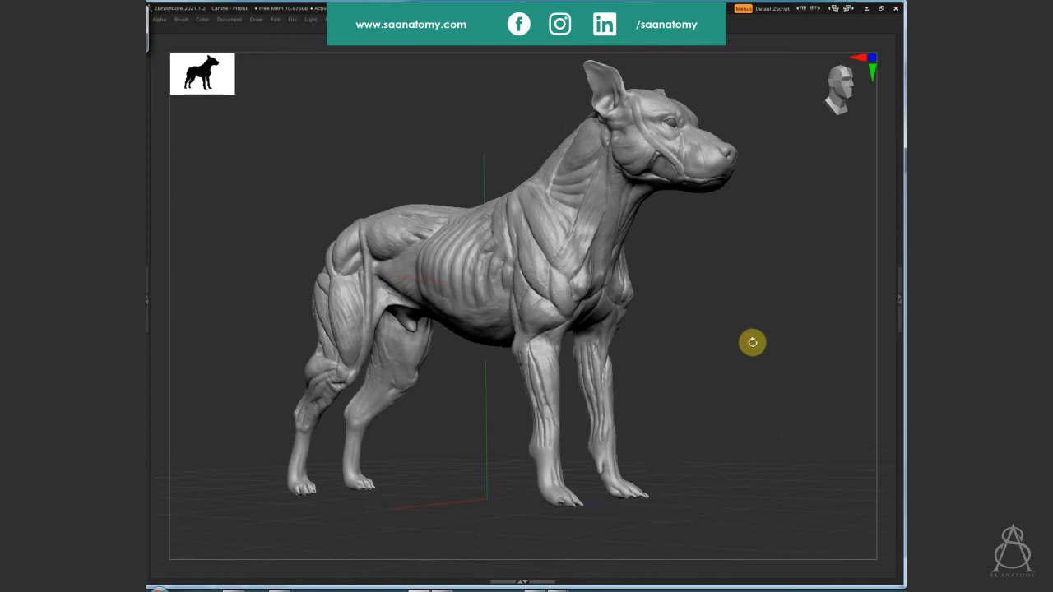
pyautogui.moveTo(752, 343); pyautogui.dragTo(748, 343, button='right')
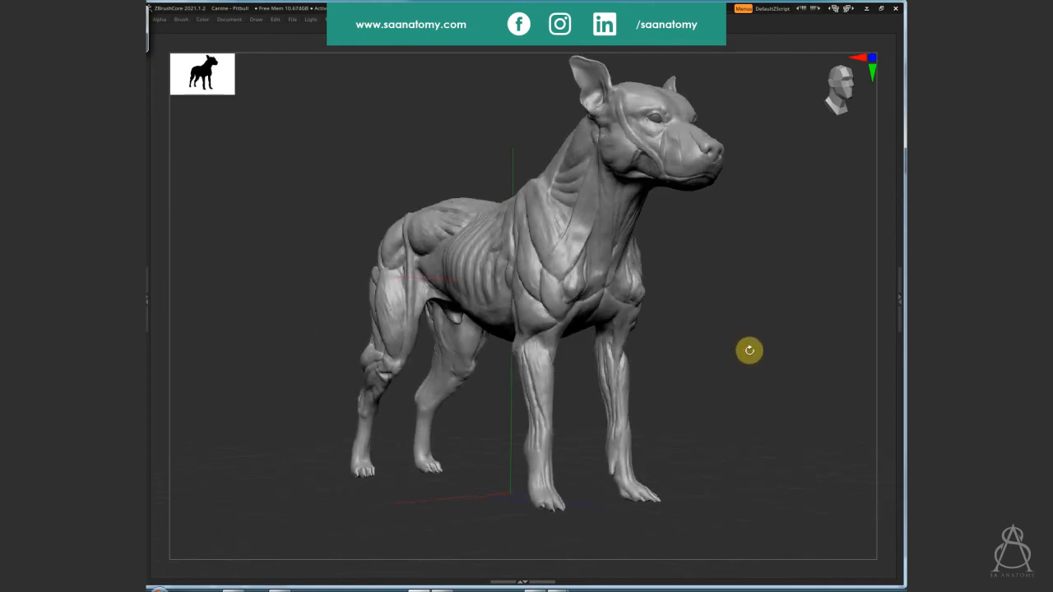
pyautogui.moveTo(705, 371); pyautogui.dragTo(554, 314, button='right')
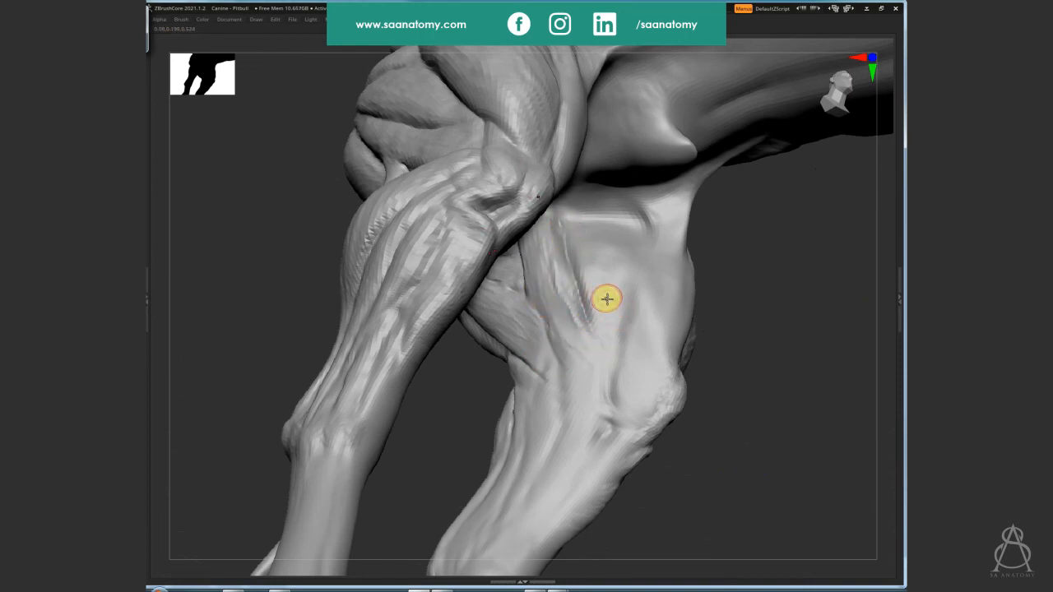
pyautogui.moveTo(606, 299); pyautogui.dragTo(593, 315, button='right')
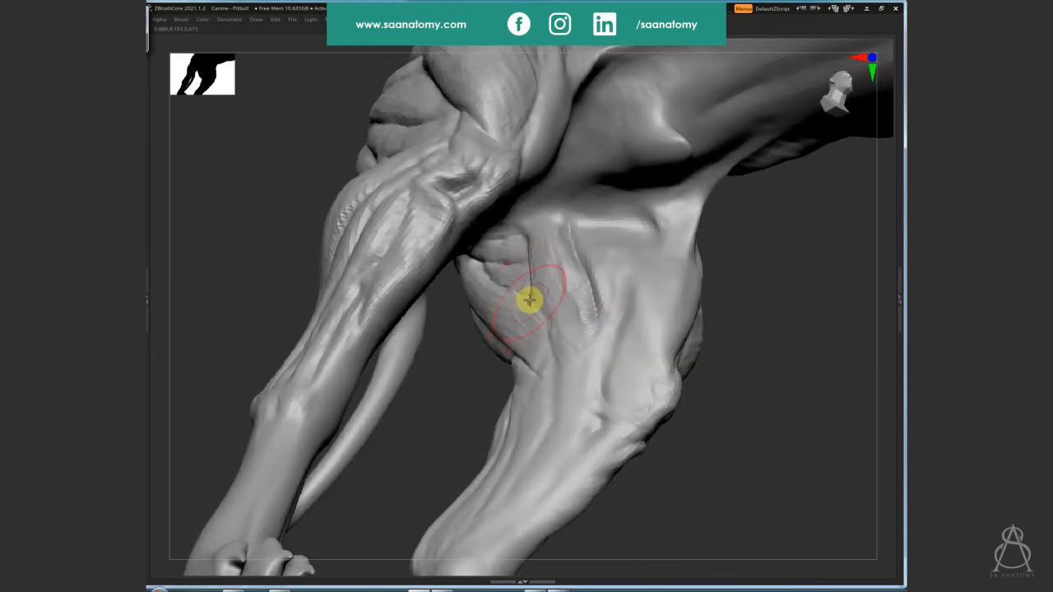
pyautogui.moveTo(536, 289)
pyautogui.keyDown('shift'); pyautogui.mouseDown()
pyautogui.moveTo(565, 242)
pyautogui.moveTo(512, 272)
pyautogui.moveTo(555, 332)
pyautogui.moveTo(546, 248)
pyautogui.moveTo(552, 275)
pyautogui.moveTo(576, 268)
pyautogui.moveTo(608, 291)
pyautogui.moveTo(486, 265)
pyautogui.moveTo(557, 233)
pyautogui.moveTo(626, 296)
pyautogui.moveTo(604, 291)
pyautogui.mouseUp(); pyautogui.keyUp('shift')
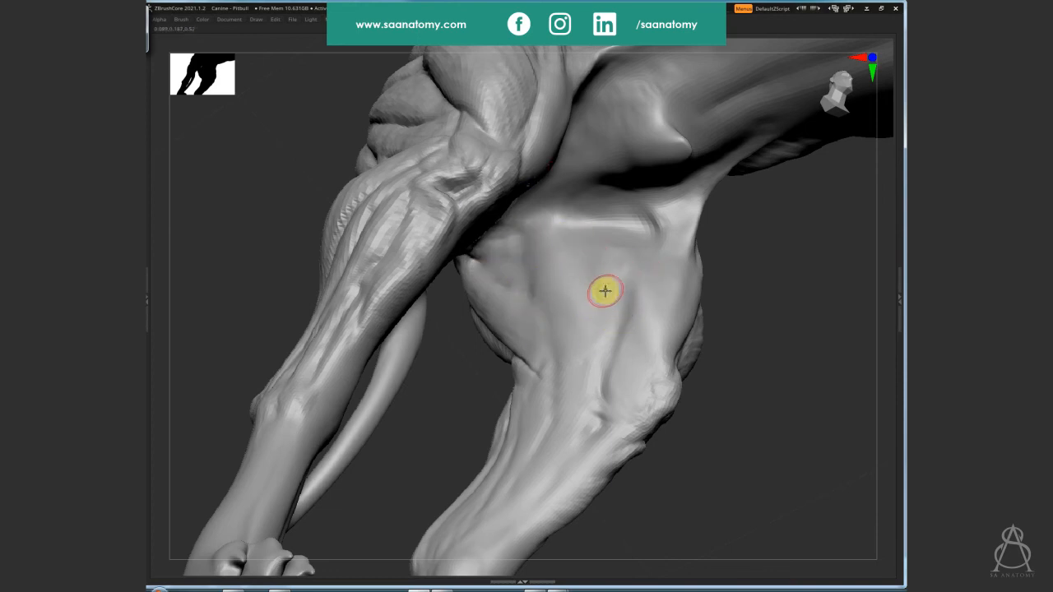
# Carve grooves down the far hind leg's inner thigh from the groin fold and shape the muscle at its rear edge
pyautogui.moveTo(651, 224); pyautogui.dragTo(620, 328)
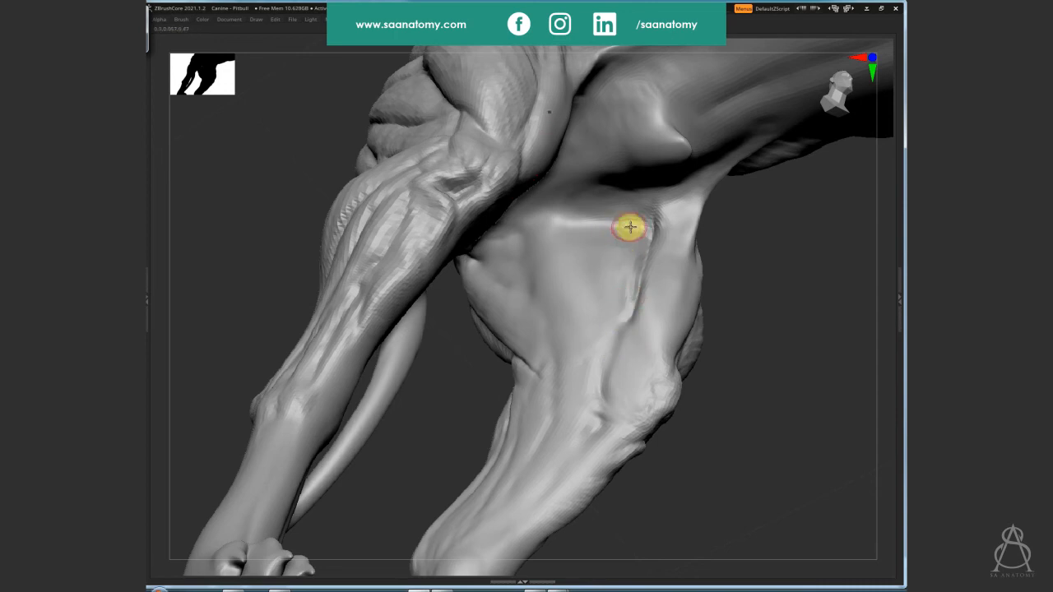
pyautogui.moveTo(629, 227)
pyautogui.mouseDown()
pyautogui.moveTo(585, 249)
pyautogui.moveTo(605, 231)
pyautogui.moveTo(601, 330)
pyautogui.mouseUp()
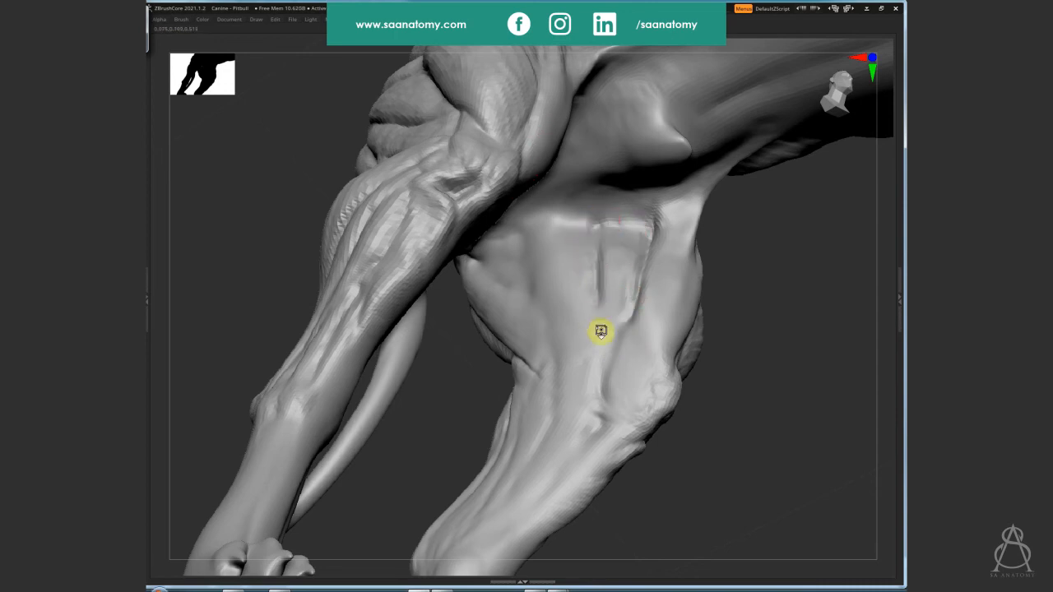
pyautogui.moveTo(600, 277); pyautogui.dragTo(588, 337)
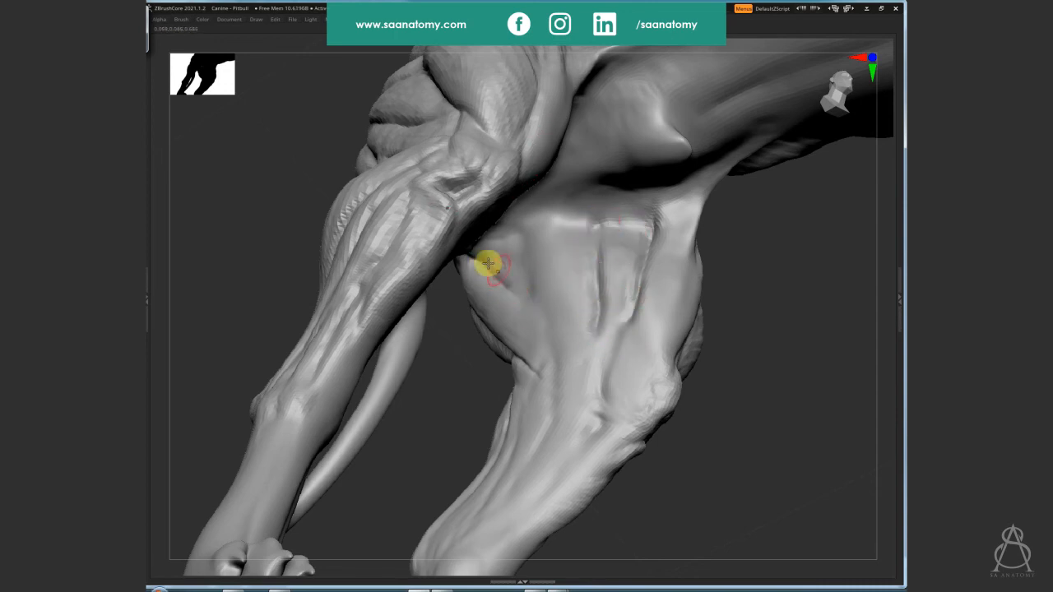
pyautogui.moveTo(488, 263)
pyautogui.mouseDown()
pyautogui.moveTo(552, 320)
pyautogui.moveTo(553, 290)
pyautogui.moveTo(515, 273)
pyautogui.mouseUp()
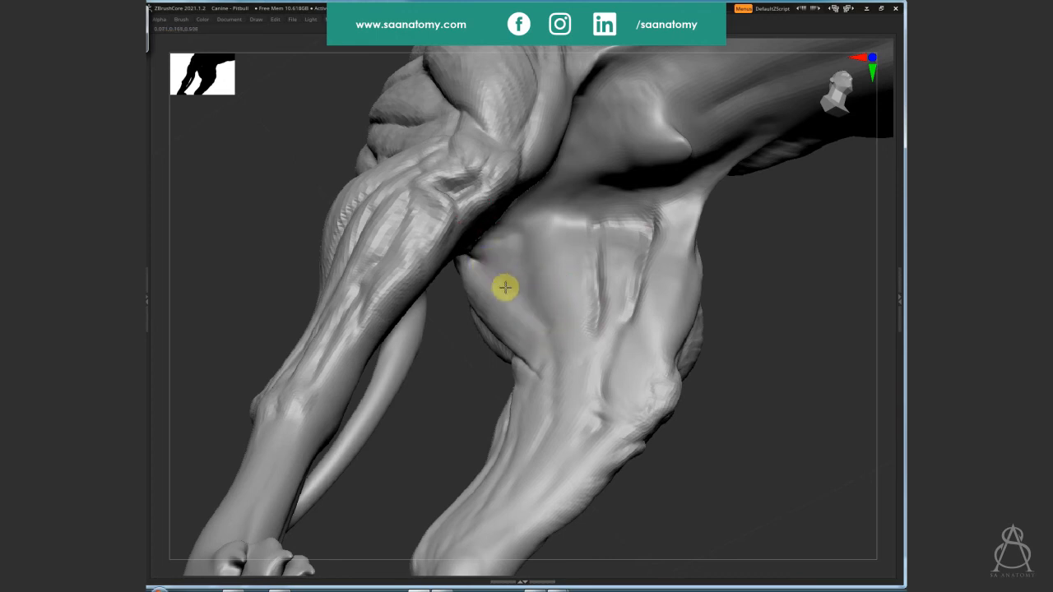
pyautogui.moveTo(543, 230)
pyautogui.mouseDown()
pyautogui.moveTo(535, 244)
pyautogui.moveTo(552, 293)
pyautogui.moveTo(621, 325)
pyautogui.moveTo(545, 277)
pyautogui.moveTo(578, 318)
pyautogui.moveTo(524, 246)
pyautogui.mouseUp()
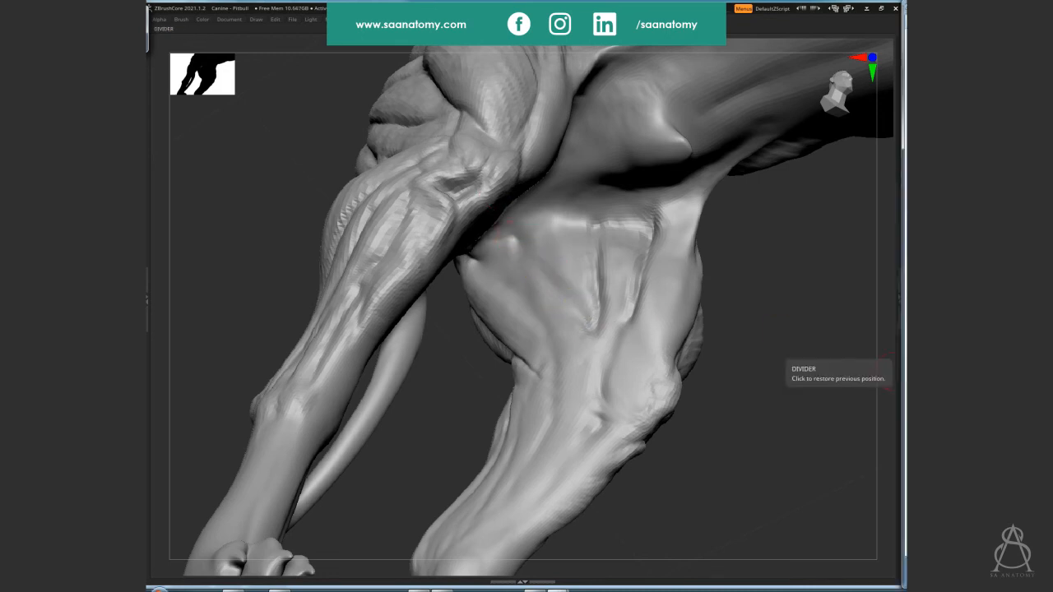
# Soften the carved inner-thigh grooves and refine the forms along the front of the far thigh
pyautogui.moveTo(576, 292); pyautogui.dragTo(673, 283, button='right')
pyautogui.moveTo(672, 271)
pyautogui.keyDown('shift'); pyautogui.mouseDown()
pyautogui.moveTo(593, 288)
pyautogui.moveTo(616, 292)
pyautogui.moveTo(600, 299)
pyautogui.moveTo(665, 291)
pyautogui.mouseUp(); pyautogui.keyUp('shift')
pyautogui.moveTo(665, 291); pyautogui.dragTo(678, 284, button='right')
pyautogui.moveTo(670, 281); pyautogui.dragTo(702, 271, button='right')
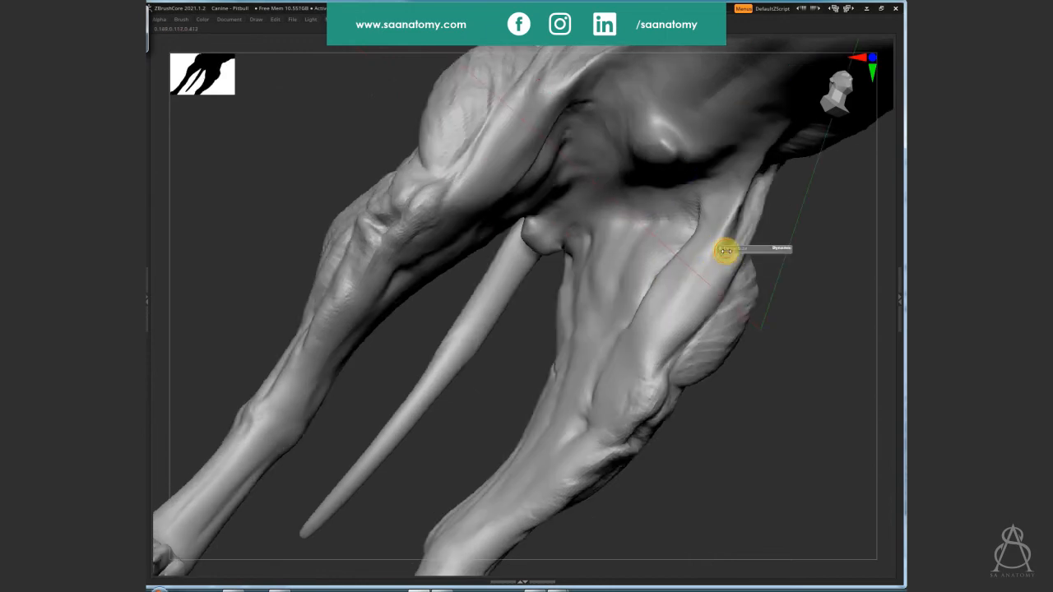
pyautogui.moveTo(717, 271)
pyautogui.mouseDown(button='right')
pyautogui.moveTo(695, 261)
pyautogui.moveTo(698, 281)
pyautogui.mouseUp(button='right')
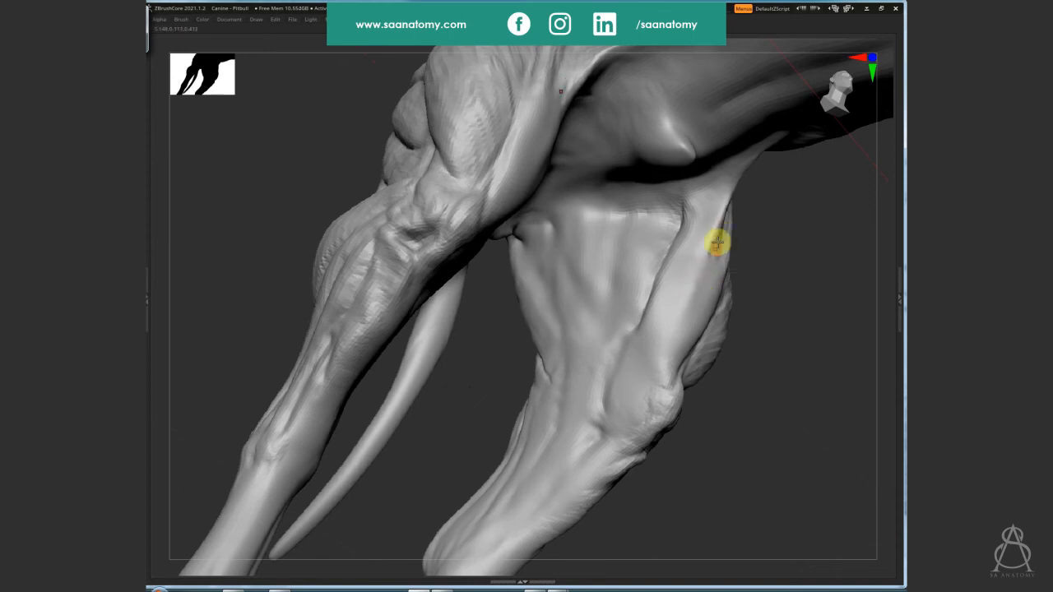
pyautogui.moveTo(675, 305); pyautogui.dragTo(693, 288, button='right')
# Carve a groove along the front of the far inner thigh down to the knee and deepen the neighbouring groove
pyautogui.moveTo(693, 288); pyautogui.dragTo(656, 376)
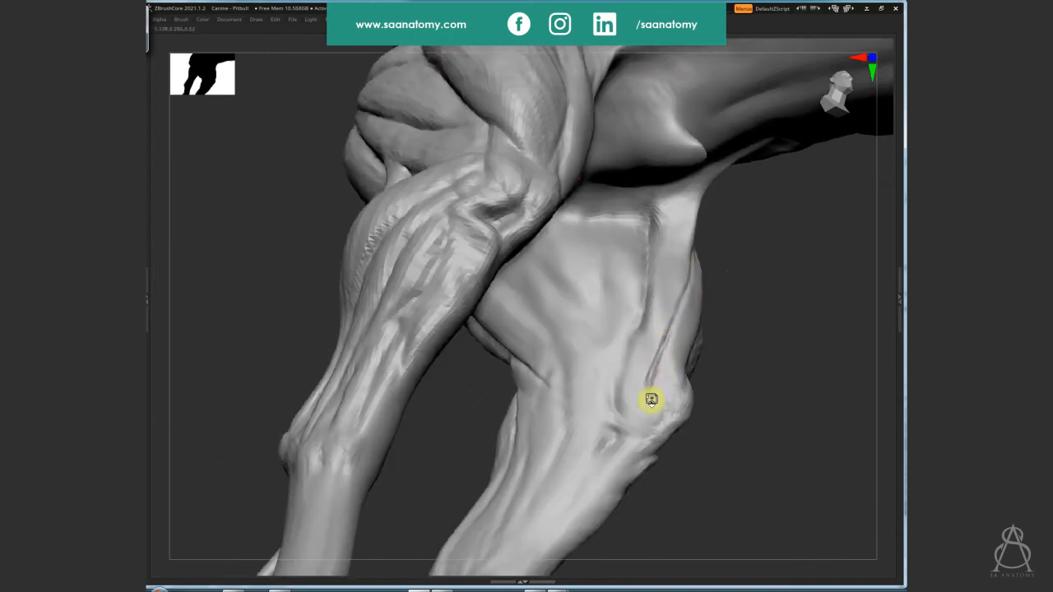
pyautogui.moveTo(623, 312); pyautogui.dragTo(637, 303, button='right')
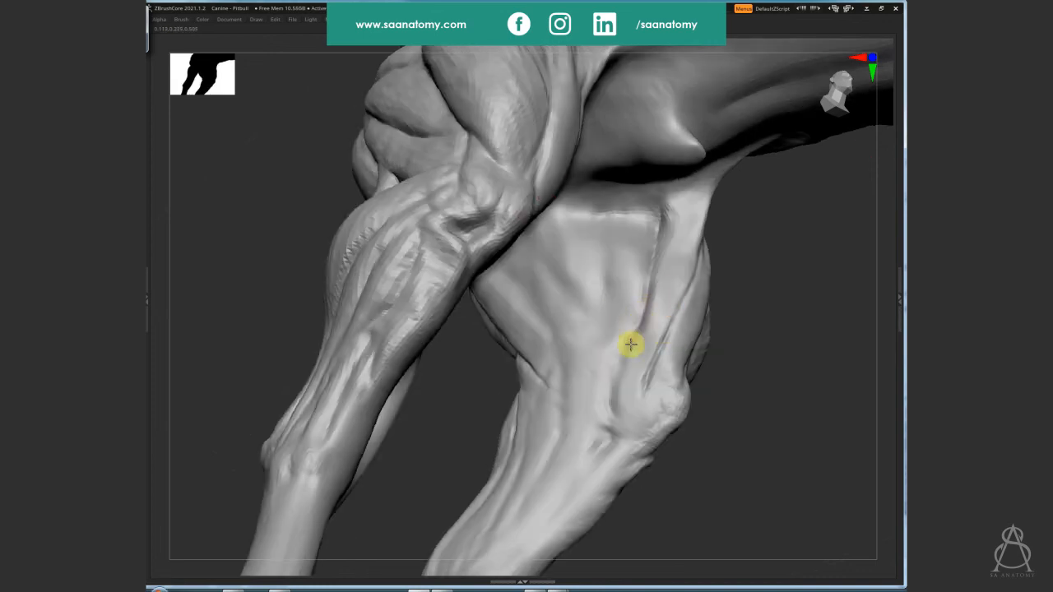
pyautogui.moveTo(618, 381); pyautogui.dragTo(675, 228)
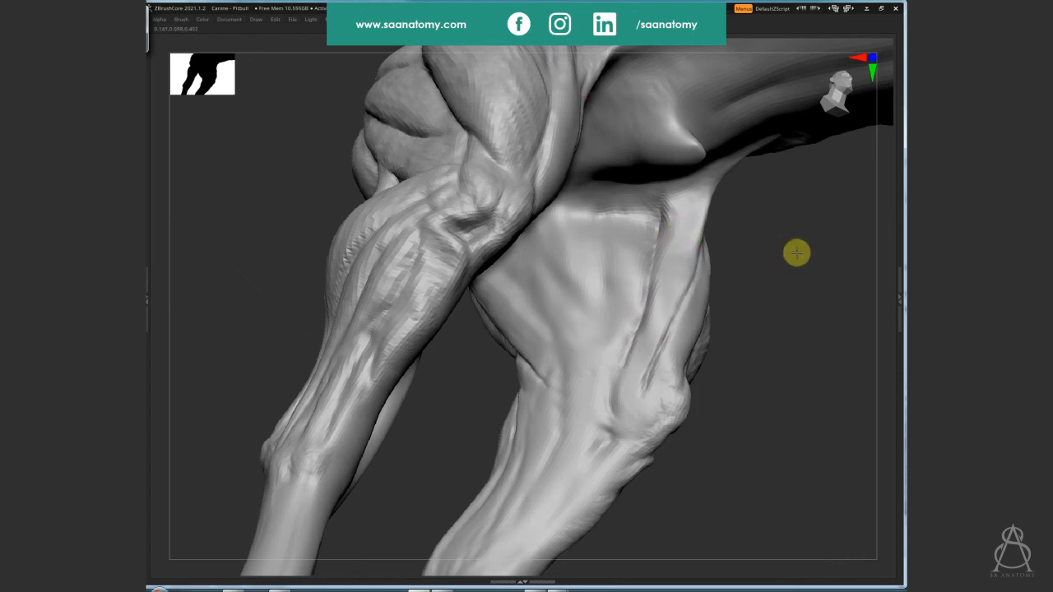
pyautogui.moveTo(797, 252)
pyautogui.mouseDown()
pyautogui.moveTo(799, 315)
pyautogui.moveTo(700, 282)
pyautogui.moveTo(654, 351)
pyautogui.mouseUp()
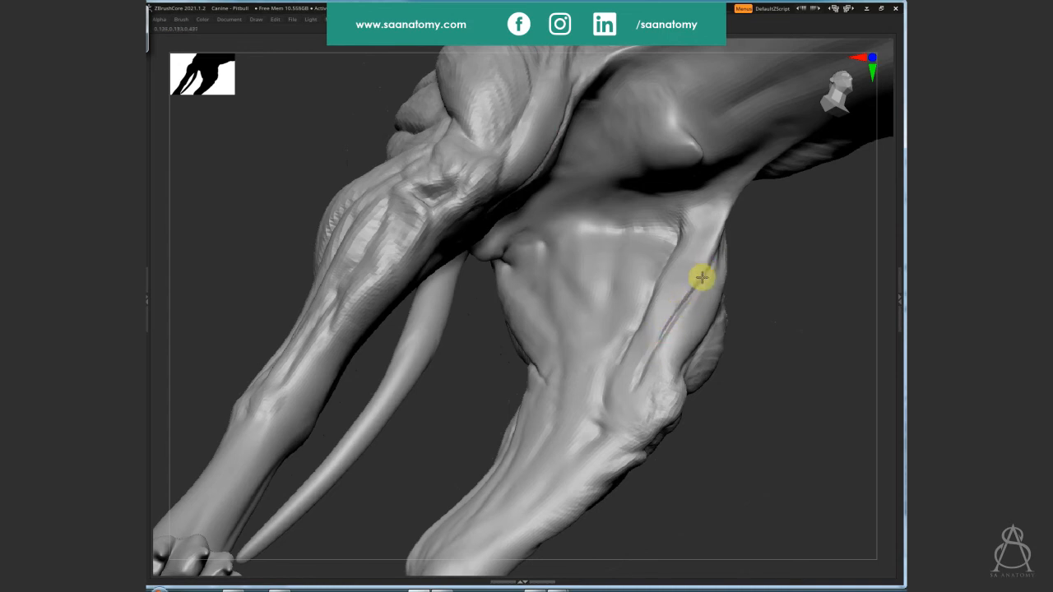
# Check the carved inner thigh across subdivision levels and save the project over the existing file
pyautogui.hotkey('shift', 'd')
pyautogui.press('d')
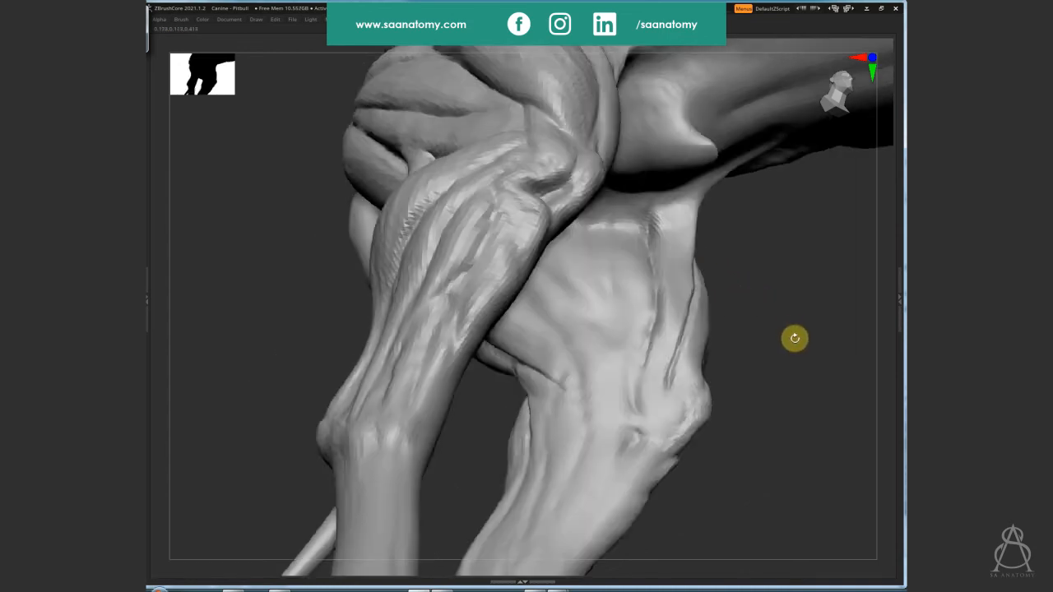
pyautogui.moveTo(795, 337); pyautogui.dragTo(746, 301)
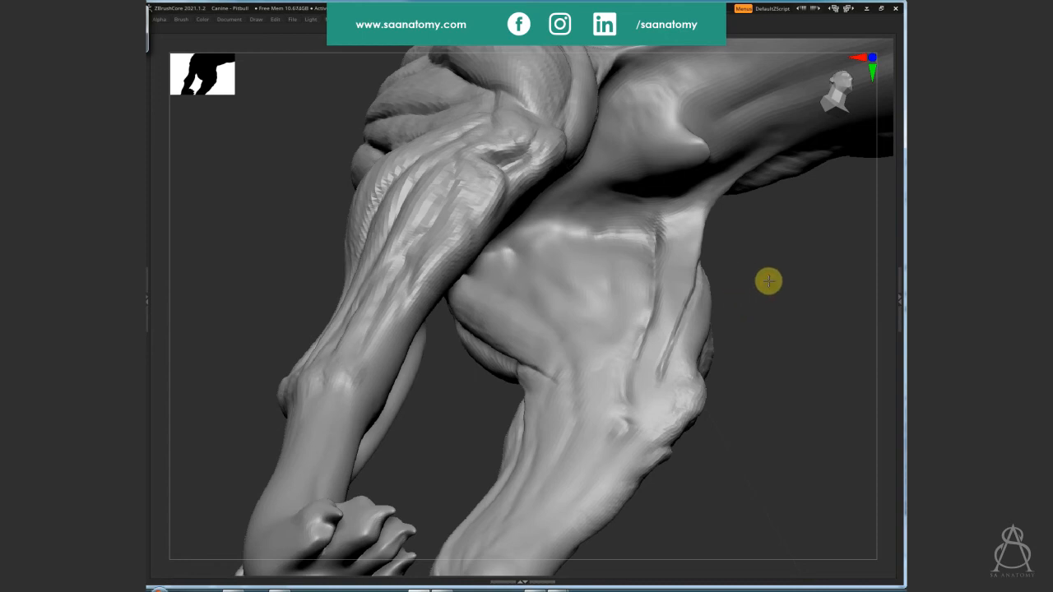
pyautogui.hotkey('ctrl', 's')
pyautogui.press('Return')
pyautogui.press('Left')
pyautogui.press('Return')
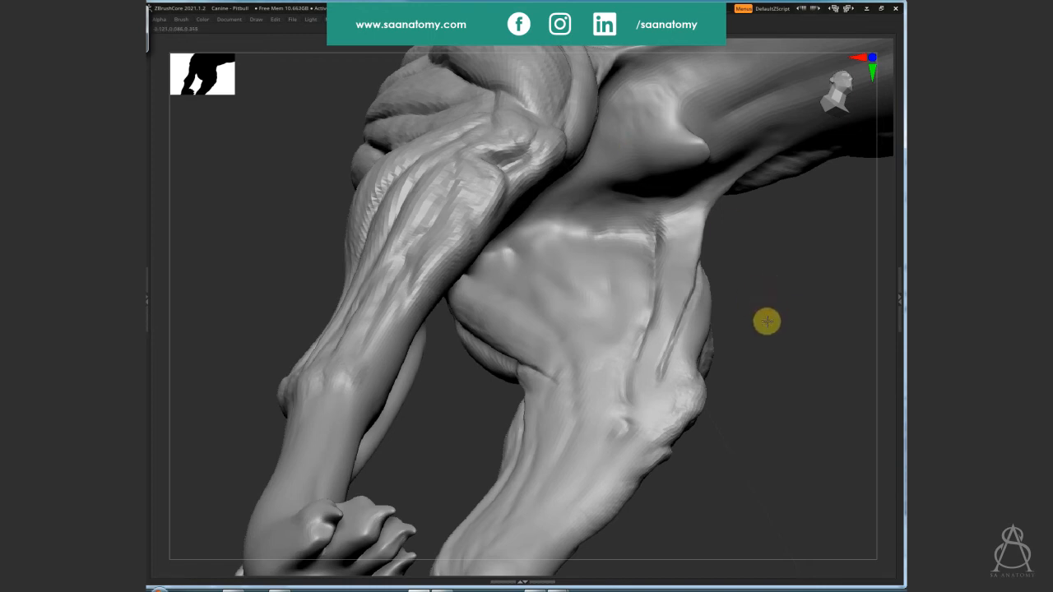
# Carve a groove down the rear of the far inner thigh from the groin to the knee, separating the back muscle
pyautogui.moveTo(766, 320); pyautogui.dragTo(752, 305)
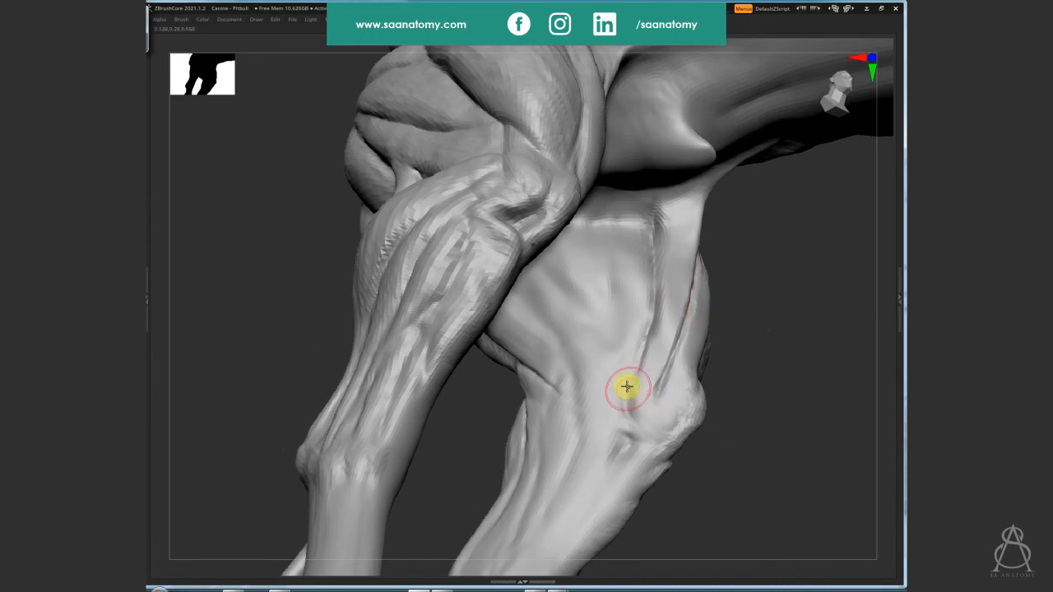
pyautogui.moveTo(589, 317); pyautogui.dragTo(543, 239, button='right')
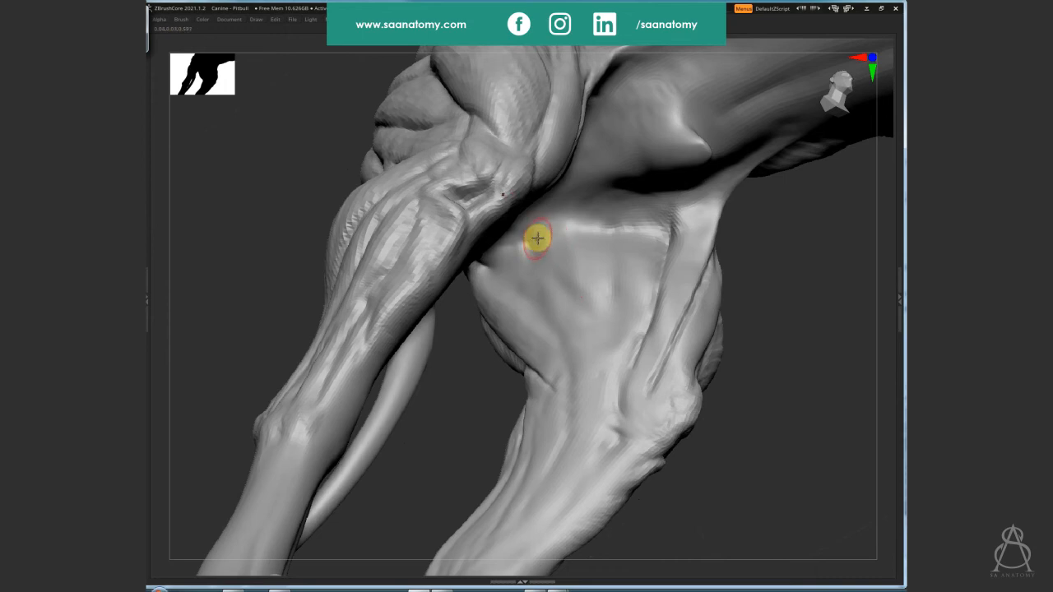
pyautogui.moveTo(538, 235)
pyautogui.mouseDown()
pyautogui.moveTo(598, 370)
pyautogui.moveTo(627, 368)
pyautogui.moveTo(601, 353)
pyautogui.moveTo(555, 240)
pyautogui.moveTo(590, 334)
pyautogui.moveTo(614, 359)
pyautogui.moveTo(615, 350)
pyautogui.moveTo(609, 371)
pyautogui.moveTo(625, 355)
pyautogui.moveTo(604, 340)
pyautogui.moveTo(634, 308)
pyautogui.moveTo(592, 310)
pyautogui.moveTo(578, 266)
pyautogui.moveTo(548, 263)
pyautogui.moveTo(529, 287)
pyautogui.moveTo(503, 282)
pyautogui.moveTo(546, 326)
pyautogui.moveTo(519, 260)
pyautogui.moveTo(531, 313)
pyautogui.moveTo(486, 285)
pyautogui.moveTo(518, 326)
pyautogui.moveTo(529, 310)
pyautogui.moveTo(552, 341)
pyautogui.moveTo(494, 275)
pyautogui.moveTo(532, 277)
pyautogui.moveTo(518, 334)
pyautogui.moveTo(534, 329)
pyautogui.moveTo(510, 324)
pyautogui.mouseUp()
pyautogui.moveTo(510, 324)
pyautogui.mouseDown(button='right')
pyautogui.moveTo(540, 315)
pyautogui.moveTo(534, 274)
pyautogui.mouseUp(button='right')
pyautogui.moveTo(588, 359)
pyautogui.mouseDown()
pyautogui.moveTo(557, 338)
pyautogui.moveTo(581, 367)
pyautogui.moveTo(482, 311)
pyautogui.moveTo(484, 296)
pyautogui.moveTo(557, 303)
pyautogui.moveTo(555, 344)
pyautogui.moveTo(574, 329)
pyautogui.moveTo(510, 313)
pyautogui.moveTo(504, 291)
pyautogui.moveTo(546, 283)
pyautogui.moveTo(545, 338)
pyautogui.moveTo(482, 298)
pyautogui.moveTo(529, 282)
pyautogui.moveTo(536, 340)
pyautogui.moveTo(560, 312)
pyautogui.mouseUp()
pyautogui.moveTo(559, 312)
pyautogui.mouseDown(button='right')
pyautogui.moveTo(568, 332)
pyautogui.moveTo(545, 401)
pyautogui.moveTo(627, 322)
pyautogui.moveTo(656, 223)
pyautogui.moveTo(698, 285)
pyautogui.moveTo(578, 285)
pyautogui.mouseUp(button='right')
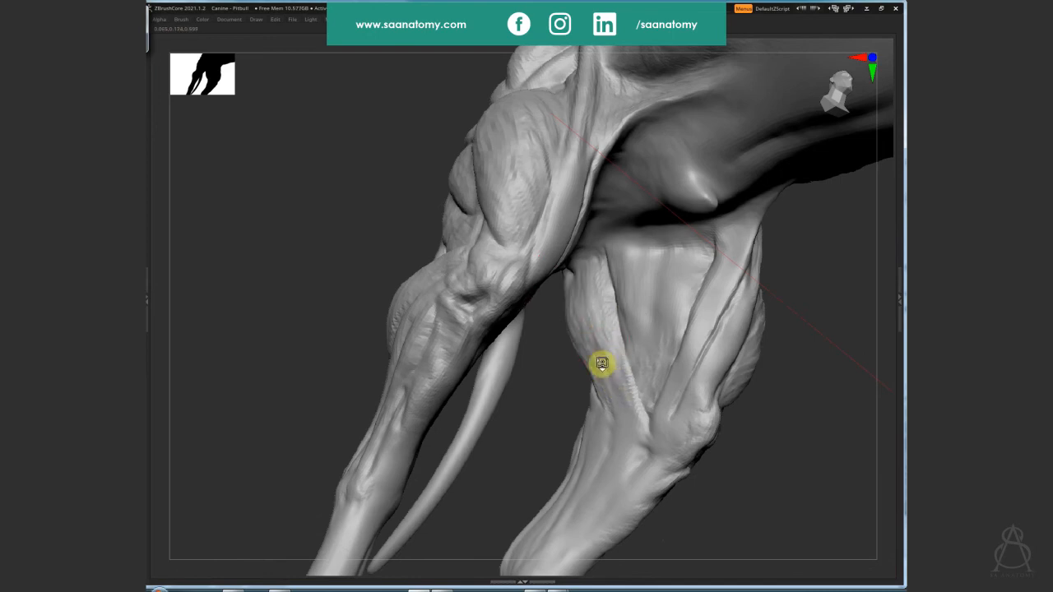
# Stroke fibre detail along the back muscle of the far inner thigh and smooth the surface beside its groove
pyautogui.moveTo(634, 317); pyautogui.dragTo(658, 301, button='right')
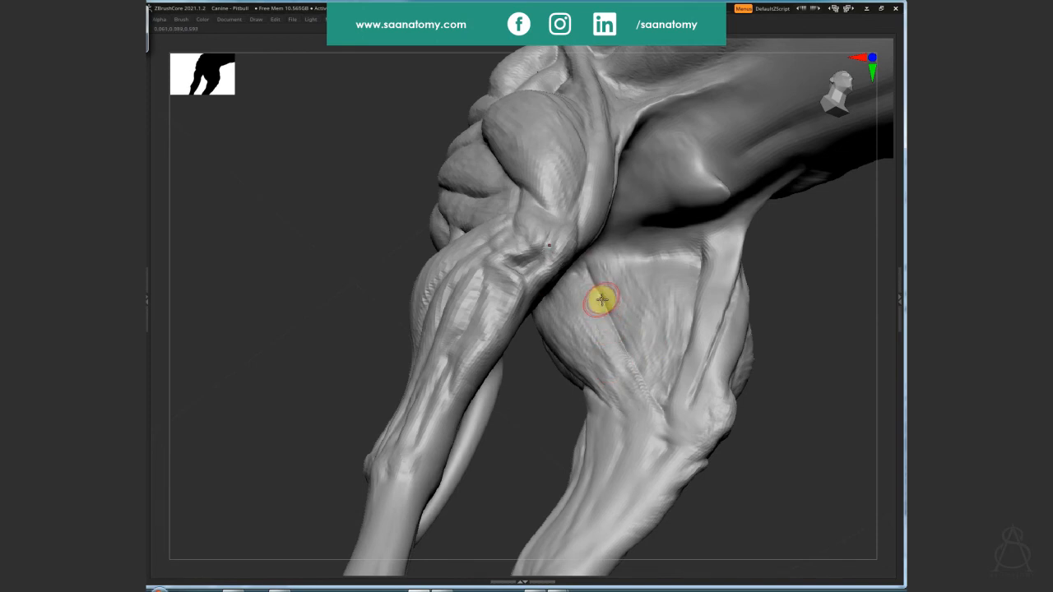
pyautogui.moveTo(582, 280); pyautogui.dragTo(627, 370)
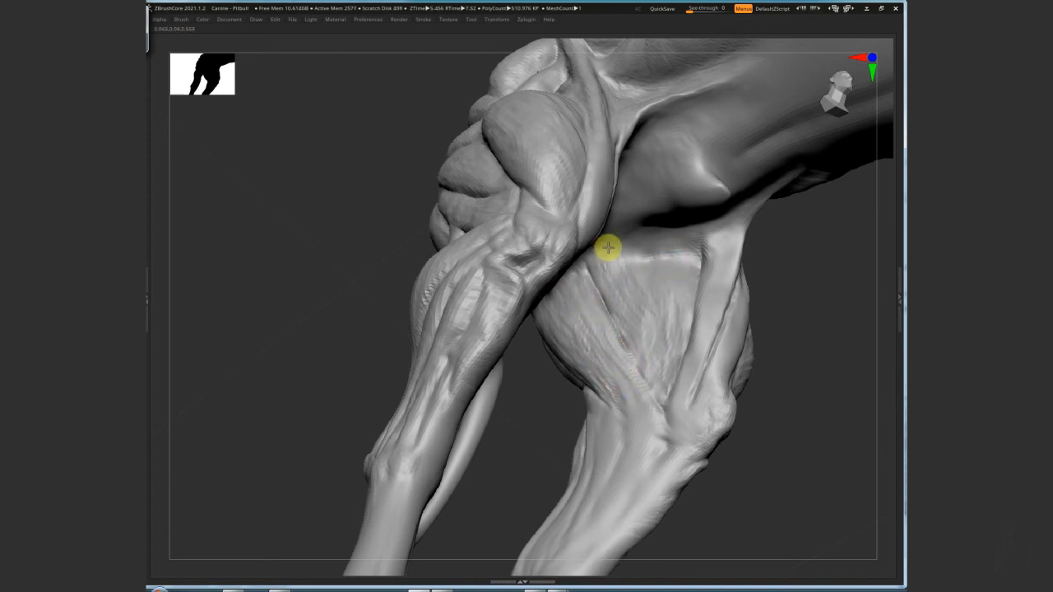
pyautogui.moveTo(606, 247); pyautogui.dragTo(598, 273, button='right')
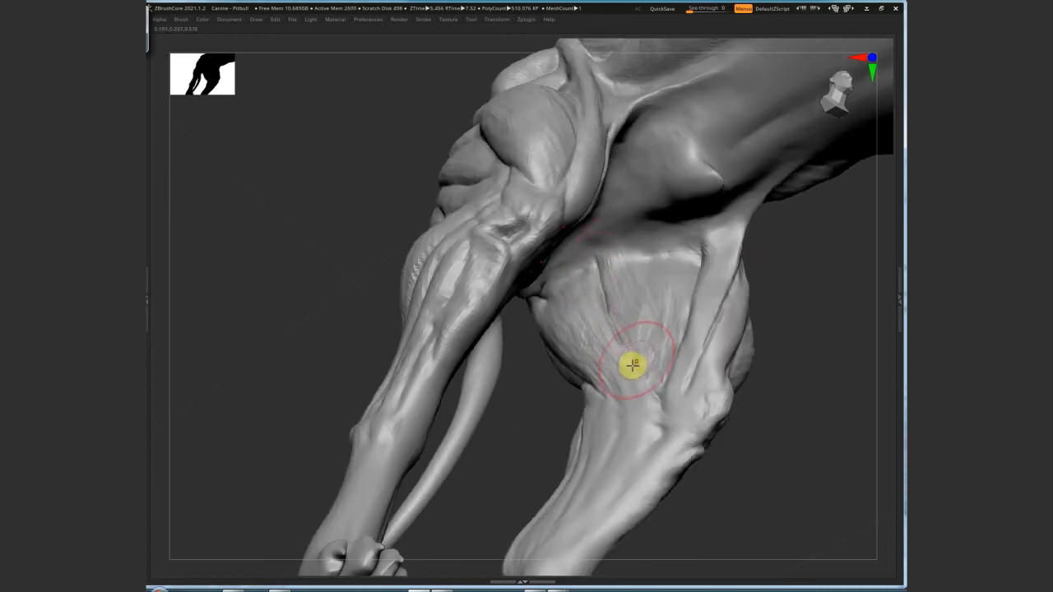
pyautogui.moveTo(630, 367)
pyautogui.mouseDown()
pyautogui.moveTo(598, 263)
pyautogui.moveTo(633, 365)
pyautogui.moveTo(627, 284)
pyautogui.mouseUp()
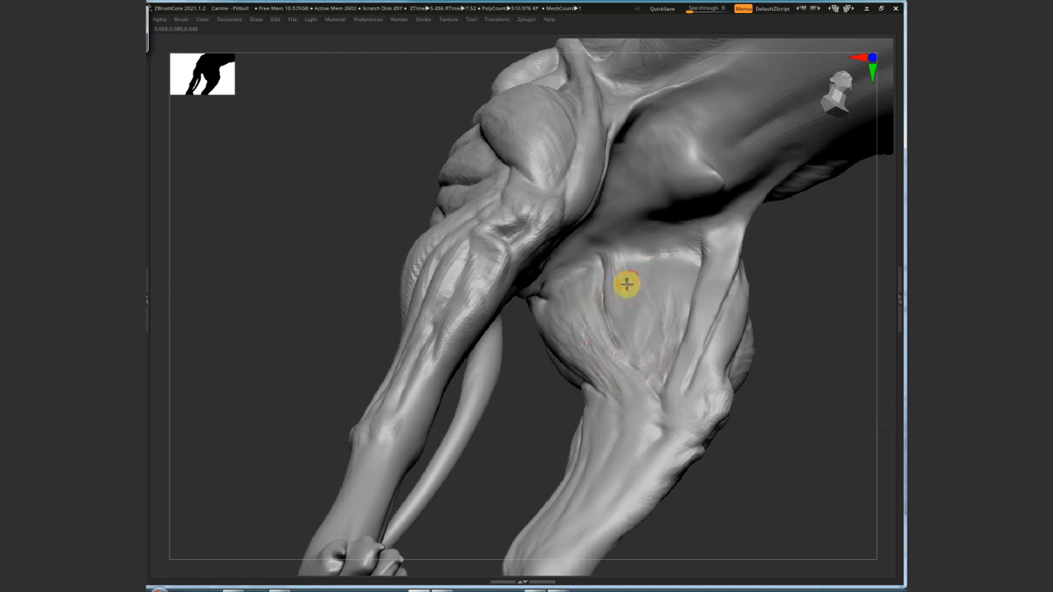
# Carve diagonal grooves across the central panel of the far inner thigh to divide it into muscle bands
pyautogui.moveTo(629, 329); pyautogui.dragTo(640, 350, button='right')
pyautogui.moveTo(643, 302); pyautogui.dragTo(638, 304, button='right')
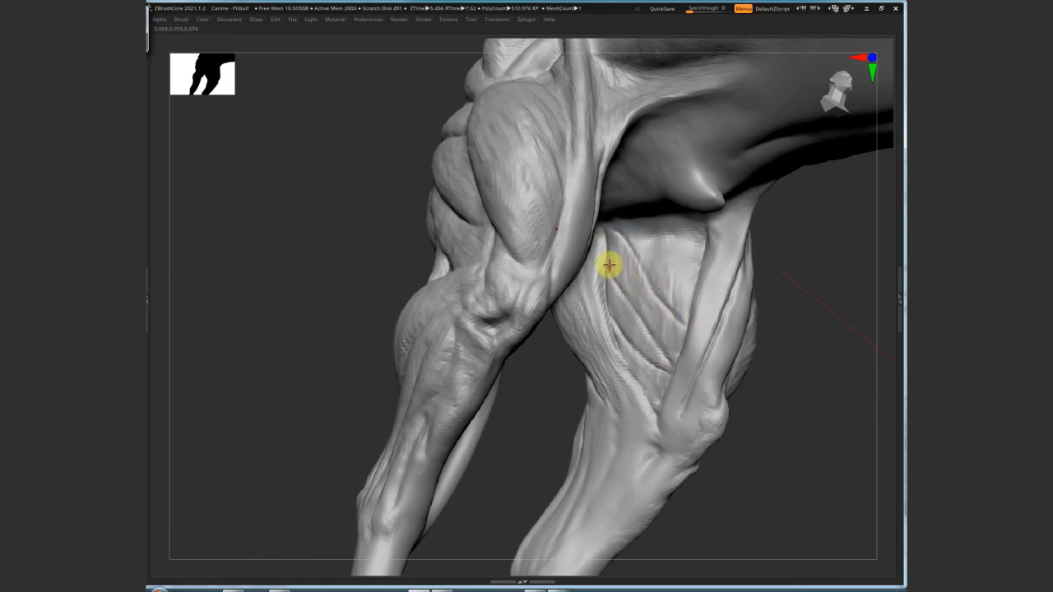
pyautogui.moveTo(617, 251); pyautogui.dragTo(644, 239, button='right')
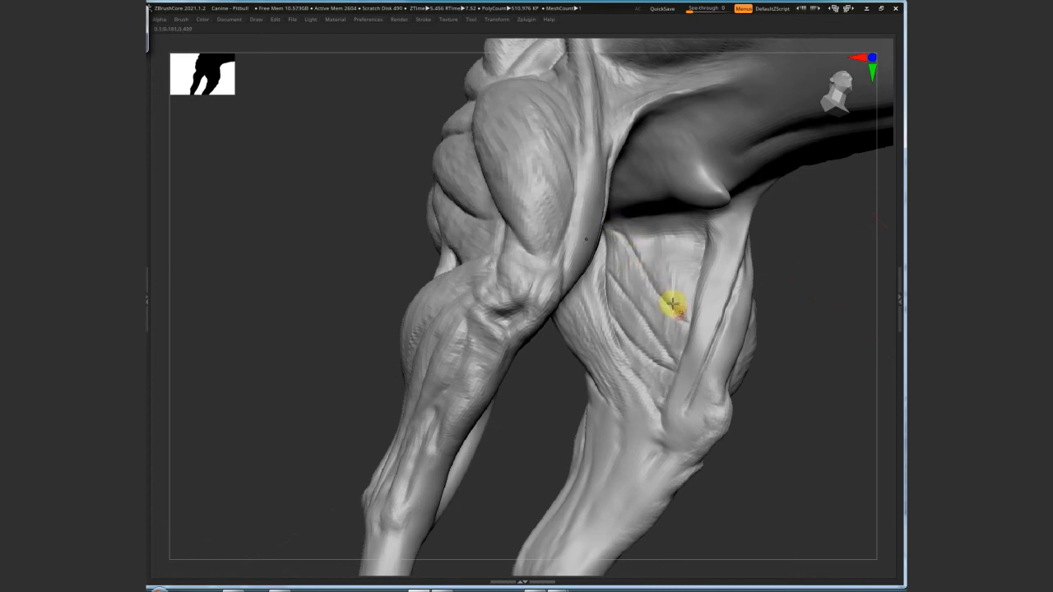
pyautogui.press('s')
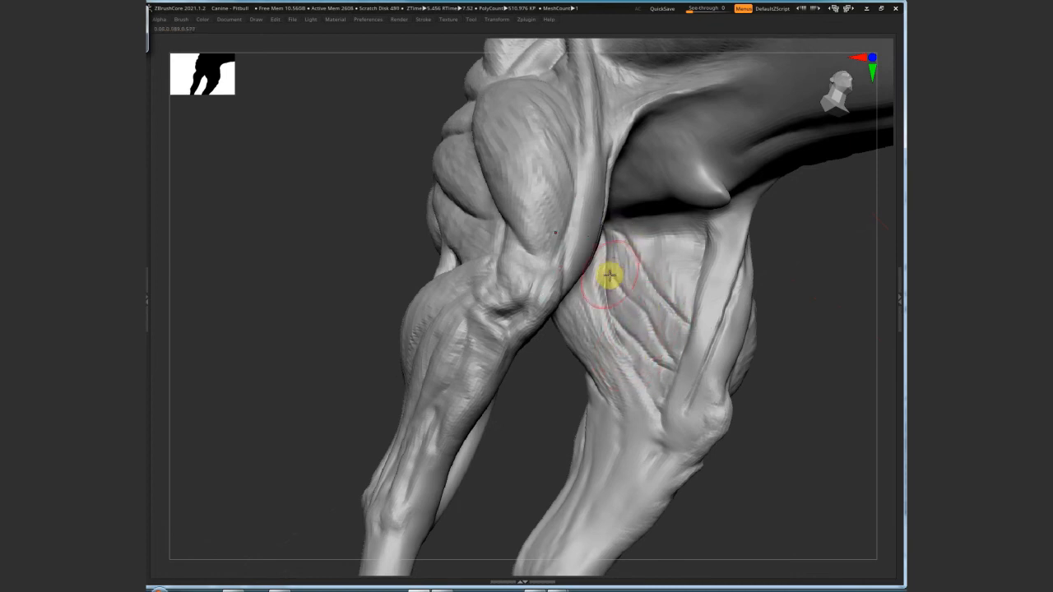
pyautogui.moveTo(609, 275)
pyautogui.mouseDown()
pyautogui.moveTo(670, 353)
pyautogui.moveTo(649, 278)
pyautogui.moveTo(673, 304)
pyautogui.mouseUp()
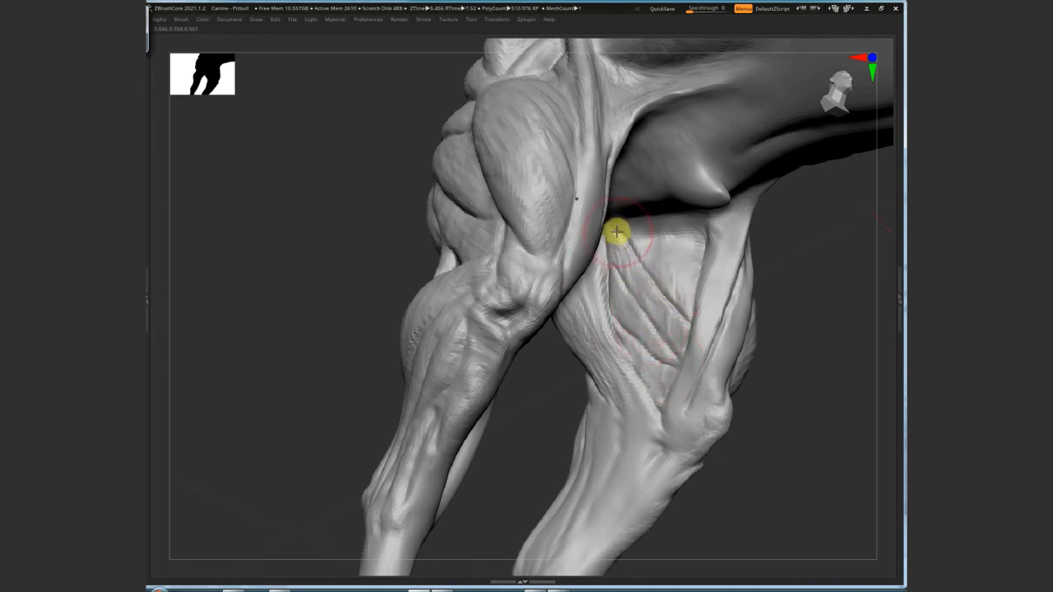
pyautogui.moveTo(616, 231)
pyautogui.mouseDown(button='right')
pyautogui.moveTo(618, 205)
pyautogui.moveTo(635, 231)
pyautogui.moveTo(620, 229)
pyautogui.mouseUp(button='right')
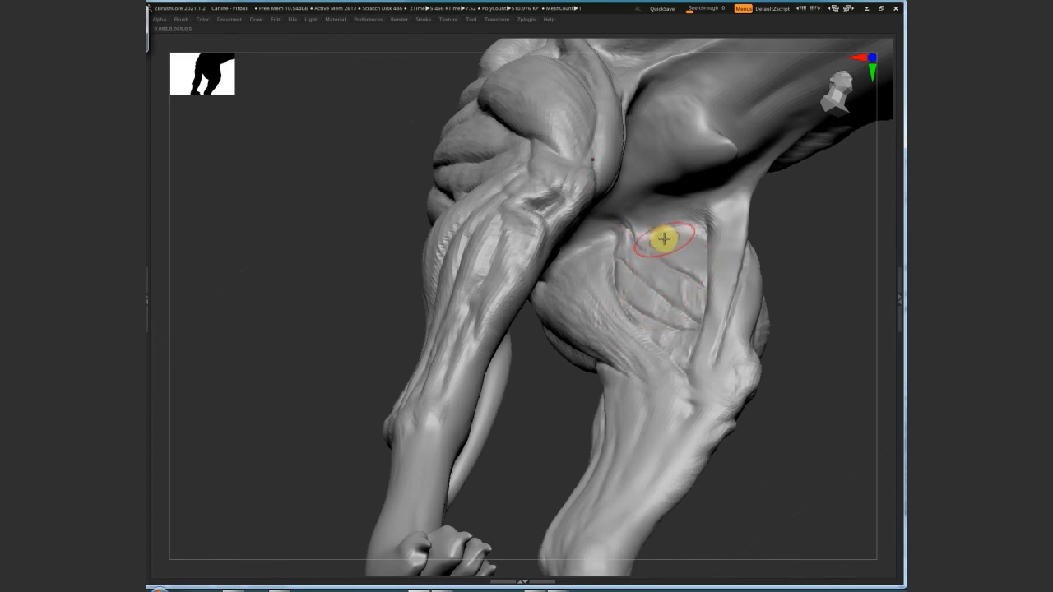
# Shape the upper edge of the inner-thigh panel and add fine fibre strokes along its diagonal muscle bands
pyautogui.press('s')
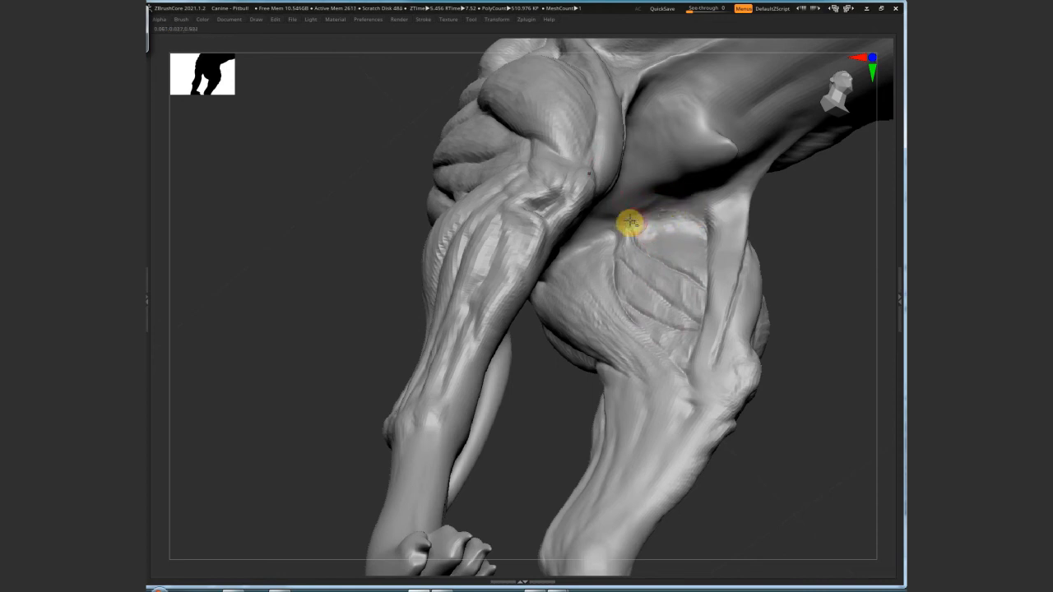
pyautogui.moveTo(691, 244)
pyautogui.mouseDown(button='right')
pyautogui.moveTo(705, 233)
pyautogui.moveTo(636, 254)
pyautogui.mouseUp(button='right')
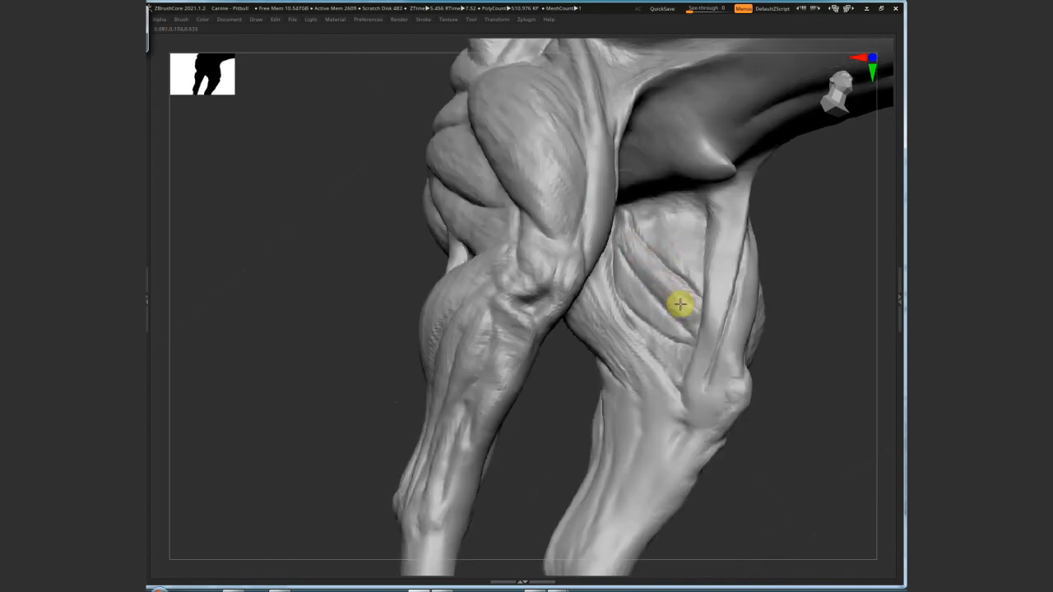
pyautogui.moveTo(651, 272)
pyautogui.mouseDown()
pyautogui.moveTo(670, 302)
pyautogui.moveTo(639, 277)
pyautogui.moveTo(669, 362)
pyautogui.moveTo(670, 216)
pyautogui.moveTo(682, 270)
pyautogui.mouseUp()
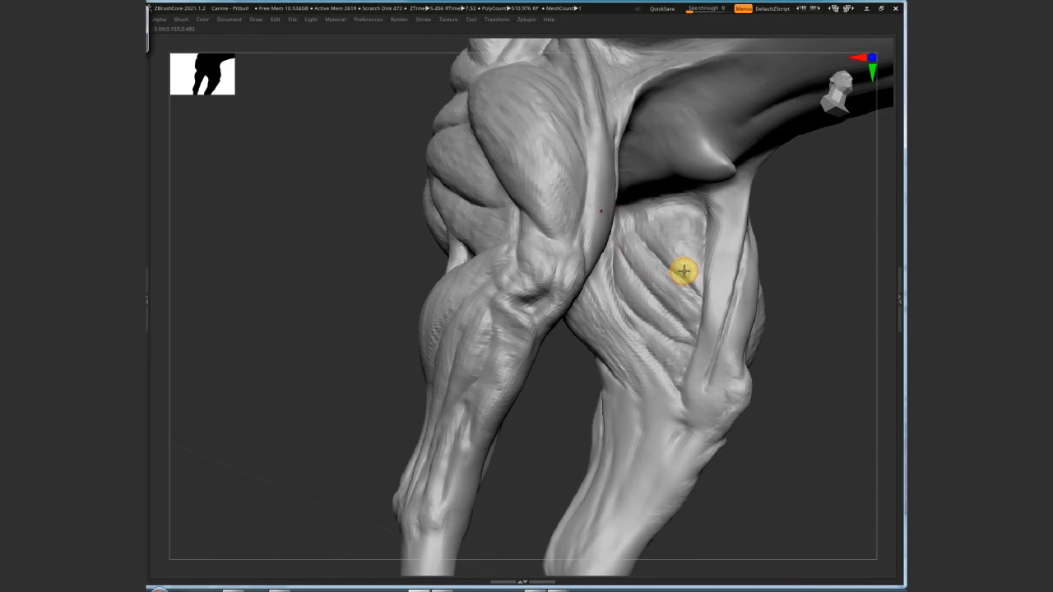
pyautogui.moveTo(684, 271)
pyautogui.mouseDown()
pyautogui.moveTo(698, 331)
pyautogui.moveTo(686, 357)
pyautogui.moveTo(682, 278)
pyautogui.mouseUp()
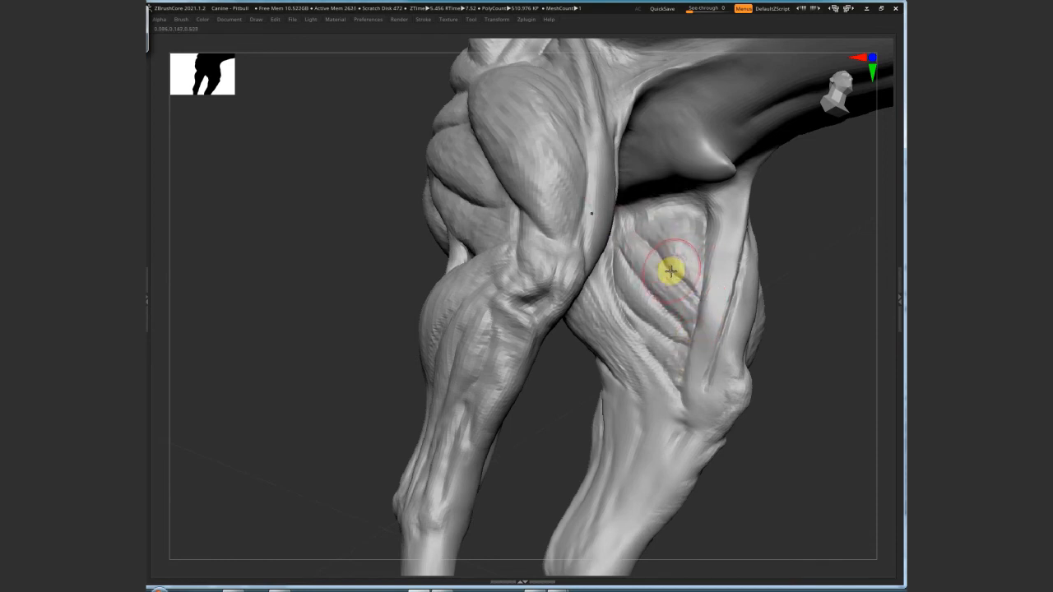
pyautogui.moveTo(638, 218)
pyautogui.mouseDown(button='right')
pyautogui.moveTo(630, 207)
pyautogui.moveTo(649, 189)
pyautogui.moveTo(709, 173)
pyautogui.mouseUp(button='right')
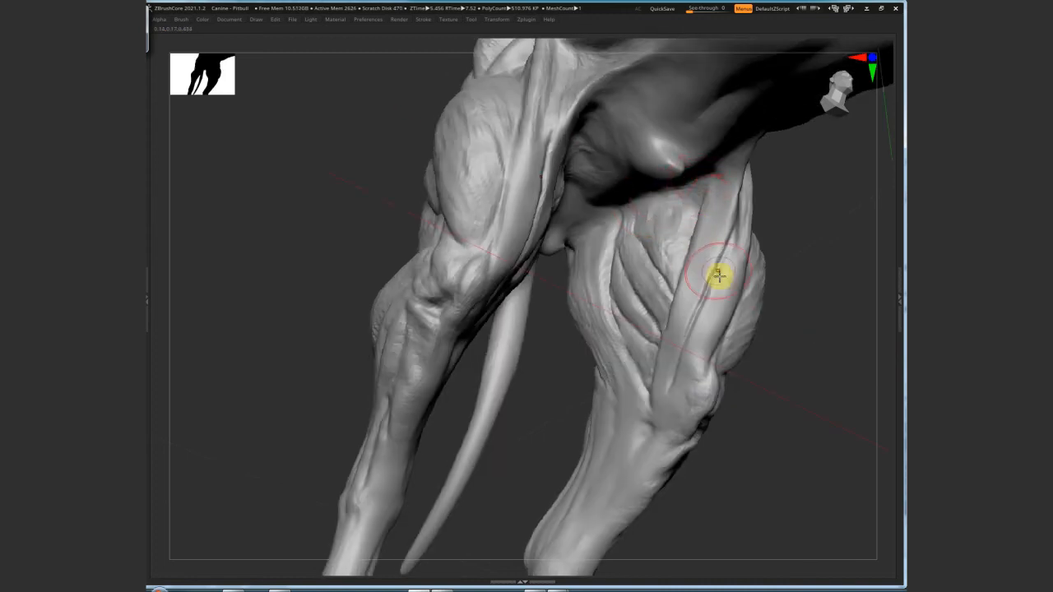
pyautogui.moveTo(713, 283)
pyautogui.mouseDown(button='right')
pyautogui.moveTo(735, 336)
pyautogui.moveTo(781, 357)
pyautogui.moveTo(780, 437)
pyautogui.moveTo(793, 423)
pyautogui.moveTo(809, 437)
pyautogui.moveTo(535, 238)
pyautogui.moveTo(616, 289)
pyautogui.moveTo(607, 171)
pyautogui.moveTo(606, 223)
pyautogui.moveTo(831, 487)
pyautogui.moveTo(713, 465)
pyautogui.moveTo(739, 428)
pyautogui.moveTo(702, 371)
pyautogui.moveTo(745, 397)
pyautogui.moveTo(686, 348)
pyautogui.moveTo(685, 362)
pyautogui.moveTo(749, 252)
pyautogui.moveTo(627, 271)
pyautogui.mouseUp(button='right')
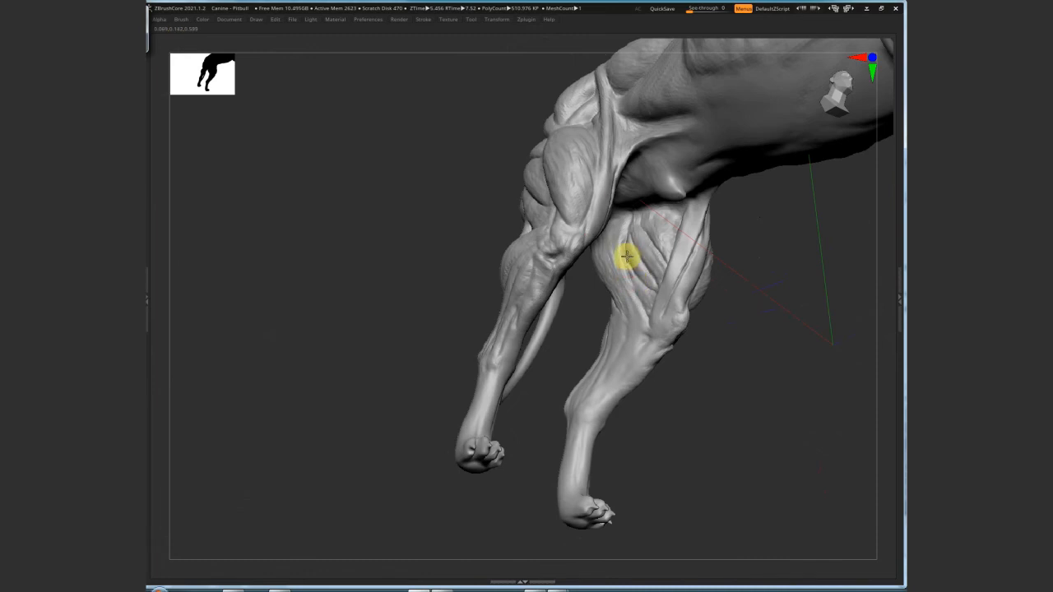
# Refine the lower end of the hamstring at the back of the hind leg and blend it into the calf
pyautogui.moveTo(636, 292)
pyautogui.mouseDown(button='right')
pyautogui.moveTo(729, 432)
pyautogui.moveTo(698, 416)
pyautogui.moveTo(576, 428)
pyautogui.moveTo(728, 316)
pyautogui.mouseUp(button='right')
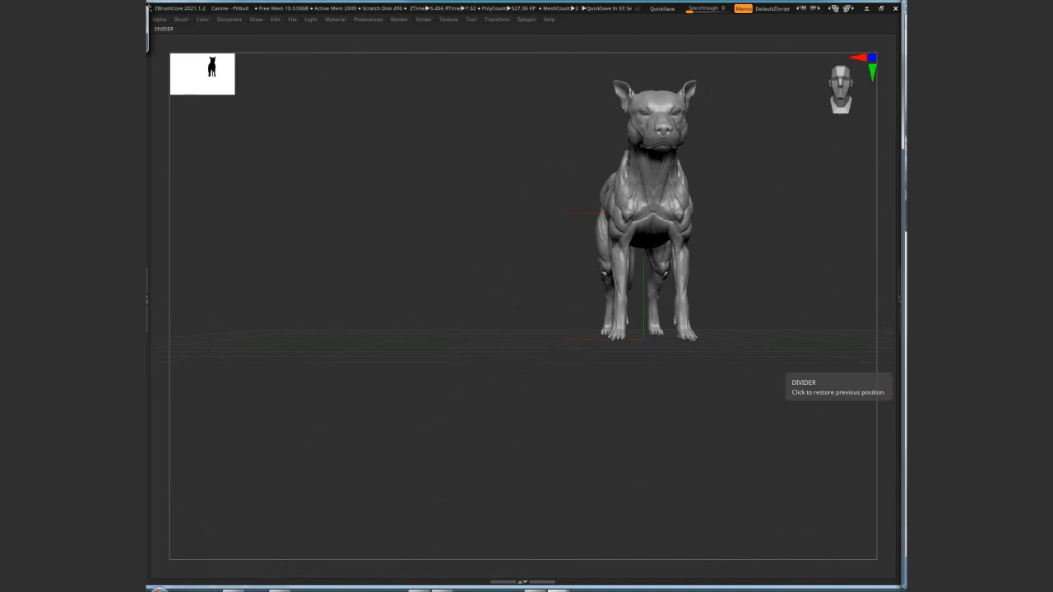
pyautogui.moveTo(699, 403)
pyautogui.mouseDown(button='right')
pyautogui.moveTo(688, 421)
pyautogui.moveTo(693, 390)
pyautogui.moveTo(658, 329)
pyautogui.moveTo(744, 424)
pyautogui.mouseUp(button='right')
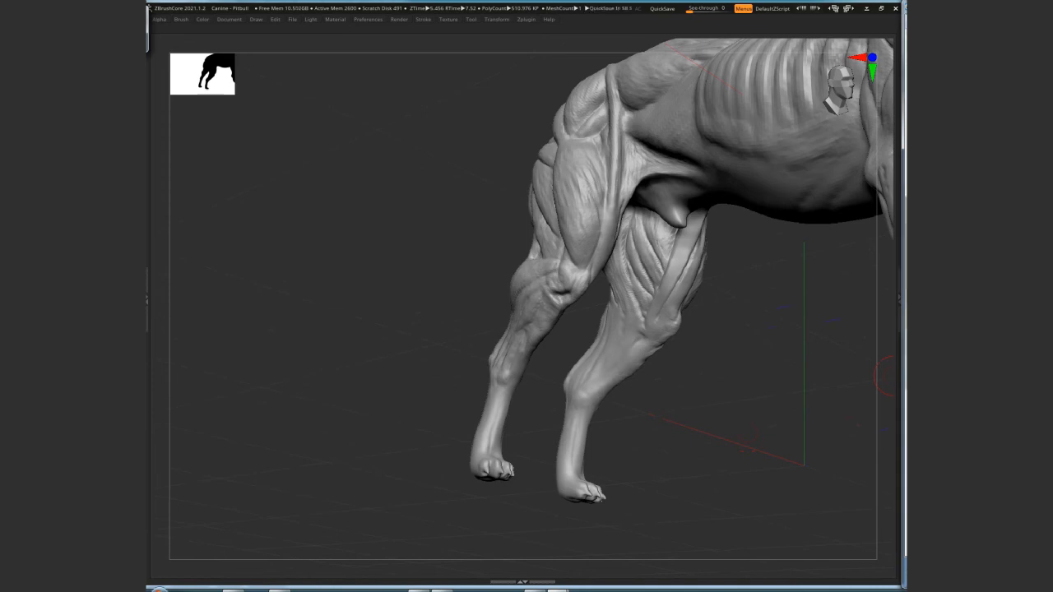
pyautogui.moveTo(865, 388)
pyautogui.mouseDown(button='right')
pyautogui.moveTo(699, 407)
pyautogui.moveTo(779, 364)
pyautogui.moveTo(626, 391)
pyautogui.mouseUp(button='right')
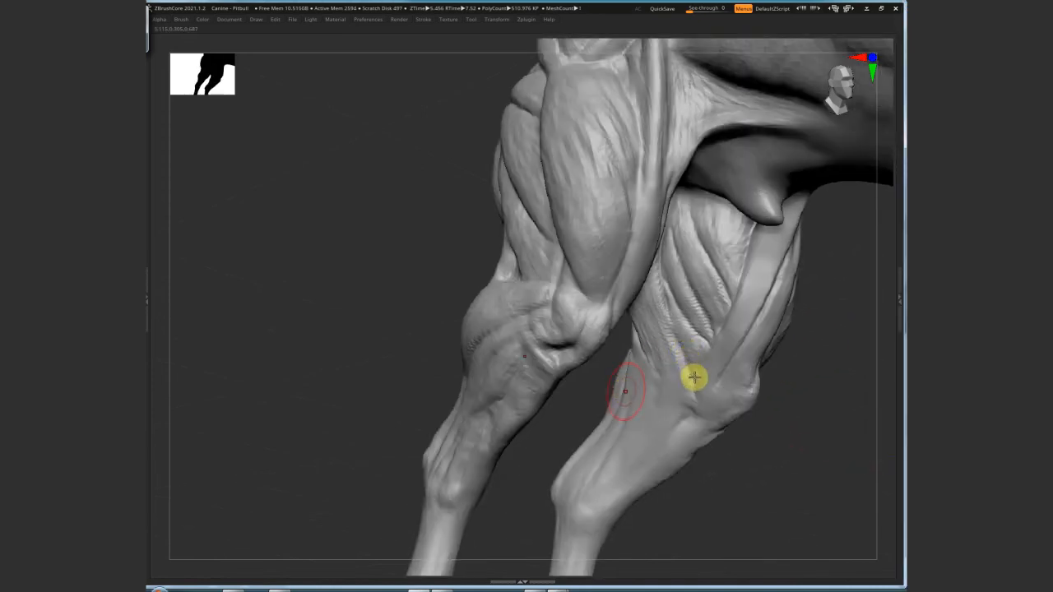
pyautogui.moveTo(695, 377)
pyautogui.mouseDown(button='right')
pyautogui.moveTo(627, 348)
pyautogui.moveTo(614, 359)
pyautogui.moveTo(713, 317)
pyautogui.moveTo(641, 339)
pyautogui.mouseUp(button='right')
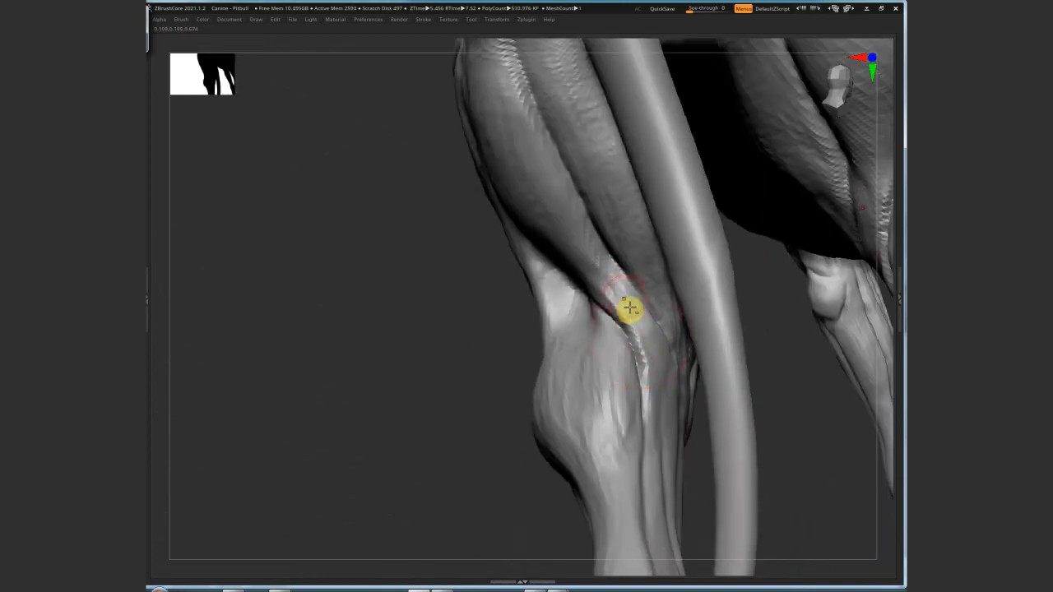
pyautogui.moveTo(629, 308)
pyautogui.mouseDown()
pyautogui.moveTo(649, 362)
pyautogui.moveTo(639, 299)
pyautogui.moveTo(653, 334)
pyautogui.moveTo(643, 338)
pyautogui.moveTo(634, 305)
pyautogui.moveTo(665, 357)
pyautogui.mouseUp()
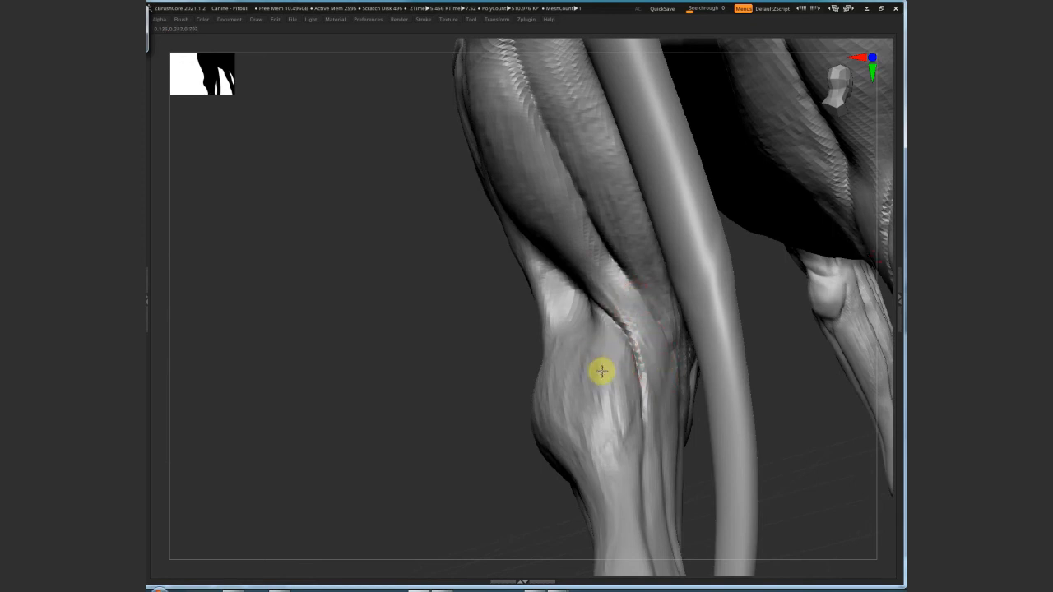
pyautogui.moveTo(622, 386); pyautogui.dragTo(666, 411, button='right')
# Hide the tail tip and stroke vertical muscle fibres down the calf bulge at the back of the hind leg
pyautogui.moveTo(536, 205)
pyautogui.keyDown('ctrl'); pyautogui.keyDown('alt'); pyautogui.keyDown('shift'); pyautogui.mouseDown()
pyautogui.moveTo(505, 317)
pyautogui.moveTo(493, 198)
pyautogui.mouseUp(); pyautogui.keyUp('shift'); pyautogui.keyUp('alt'); pyautogui.keyUp('ctrl')
pyautogui.moveTo(694, 392)
pyautogui.mouseDown(button='right')
pyautogui.moveTo(559, 271)
pyautogui.moveTo(634, 293)
pyautogui.mouseUp(button='right')
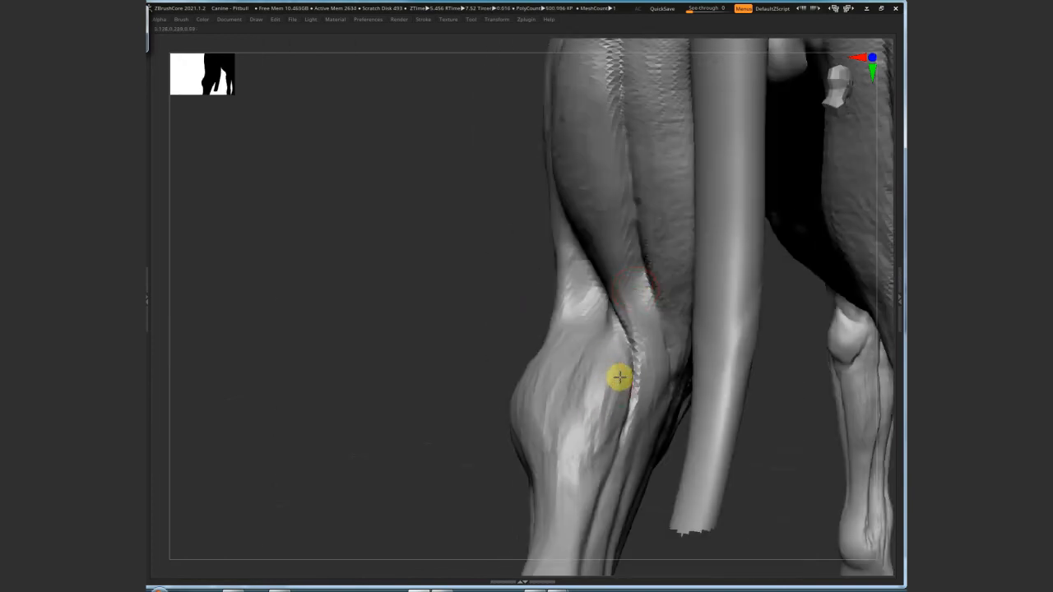
pyautogui.moveTo(619, 378)
pyautogui.mouseDown()
pyautogui.moveTo(624, 397)
pyautogui.moveTo(581, 376)
pyautogui.mouseUp()
pyautogui.moveTo(581, 376); pyautogui.dragTo(555, 418, button='right')
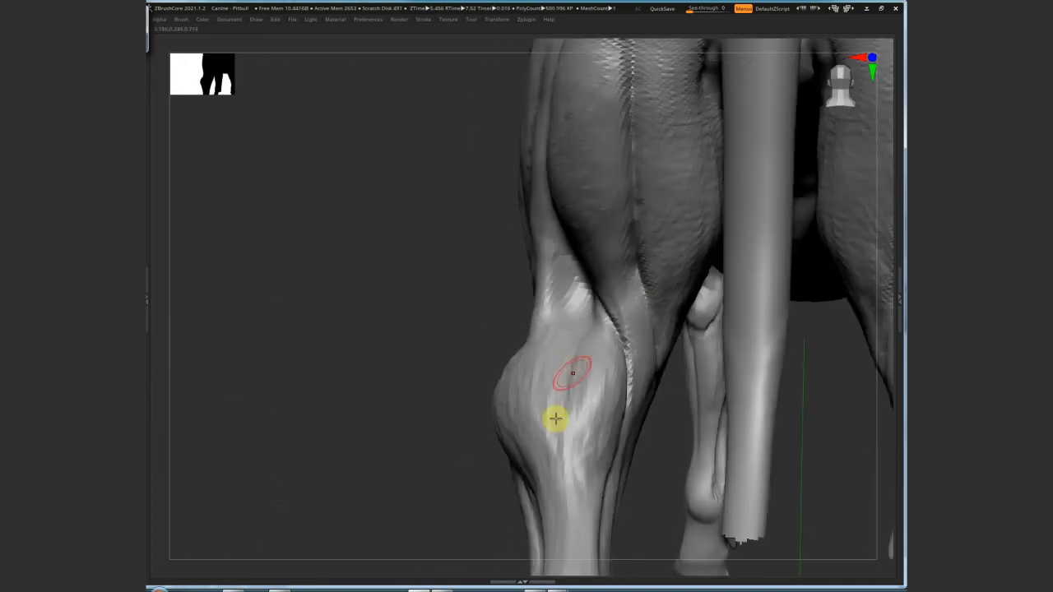
pyautogui.moveTo(555, 419)
pyautogui.mouseDown()
pyautogui.moveTo(595, 320)
pyautogui.moveTo(600, 412)
pyautogui.moveTo(612, 364)
pyautogui.moveTo(583, 442)
pyautogui.moveTo(601, 445)
pyautogui.moveTo(541, 482)
pyautogui.moveTo(600, 397)
pyautogui.moveTo(583, 348)
pyautogui.moveTo(621, 431)
pyautogui.moveTo(601, 390)
pyautogui.moveTo(600, 430)
pyautogui.mouseUp()
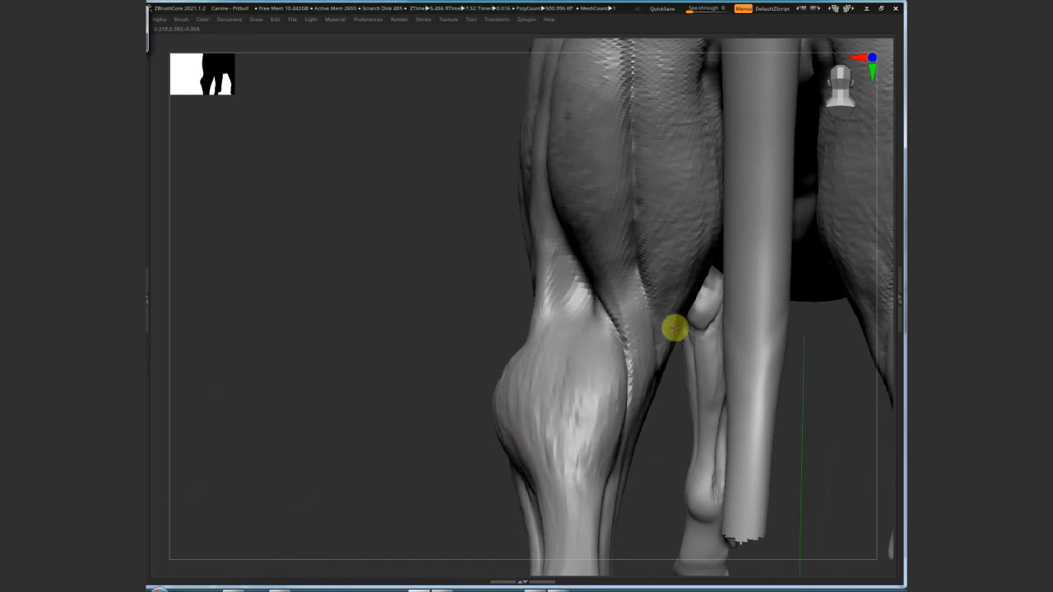
# Refine the calf fibres on the hind legs and soften the calf's lower end into the tendon
pyautogui.moveTo(675, 329)
pyautogui.mouseDown(button='right')
pyautogui.moveTo(452, 386)
pyautogui.moveTo(752, 392)
pyautogui.mouseUp(button='right')
pyautogui.moveTo(821, 418); pyautogui.dragTo(774, 297, button='right')
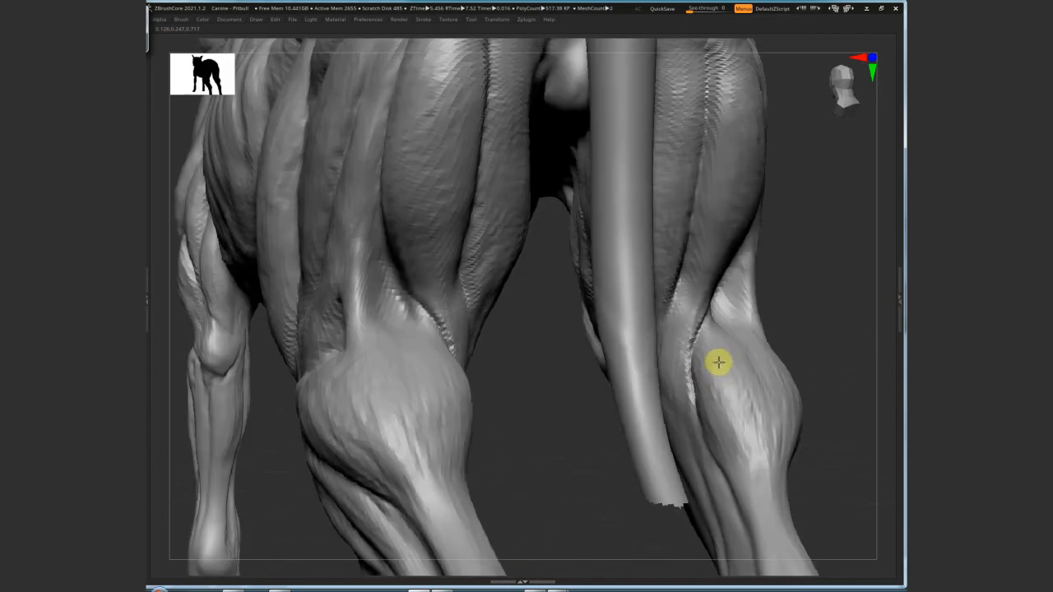
pyautogui.moveTo(718, 362); pyautogui.dragTo(710, 414, button='right')
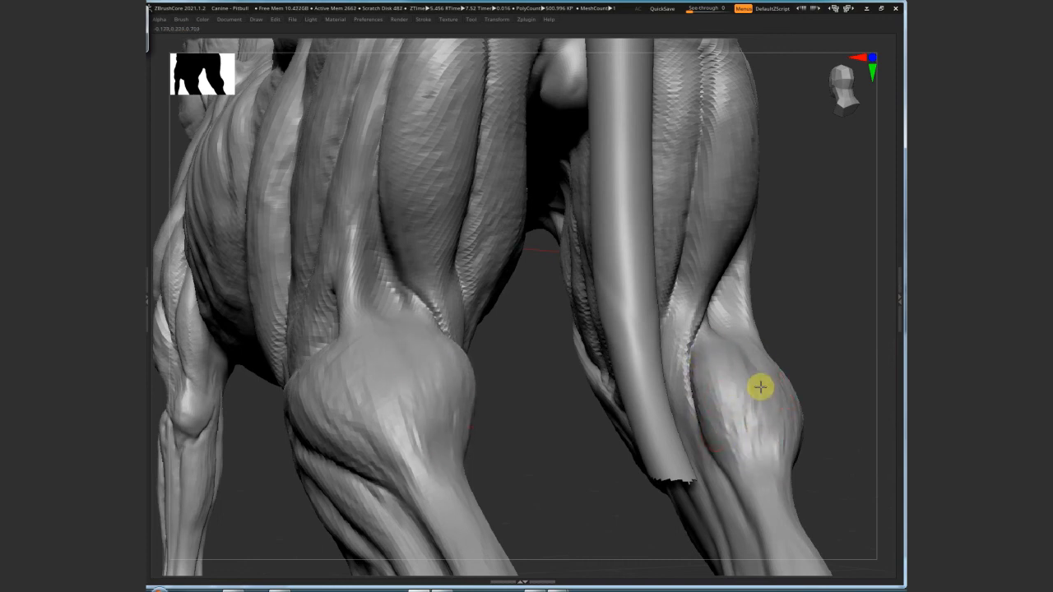
pyautogui.moveTo(778, 430)
pyautogui.mouseDown()
pyautogui.moveTo(790, 419)
pyautogui.moveTo(756, 491)
pyautogui.moveTo(759, 353)
pyautogui.moveTo(717, 417)
pyautogui.mouseUp()
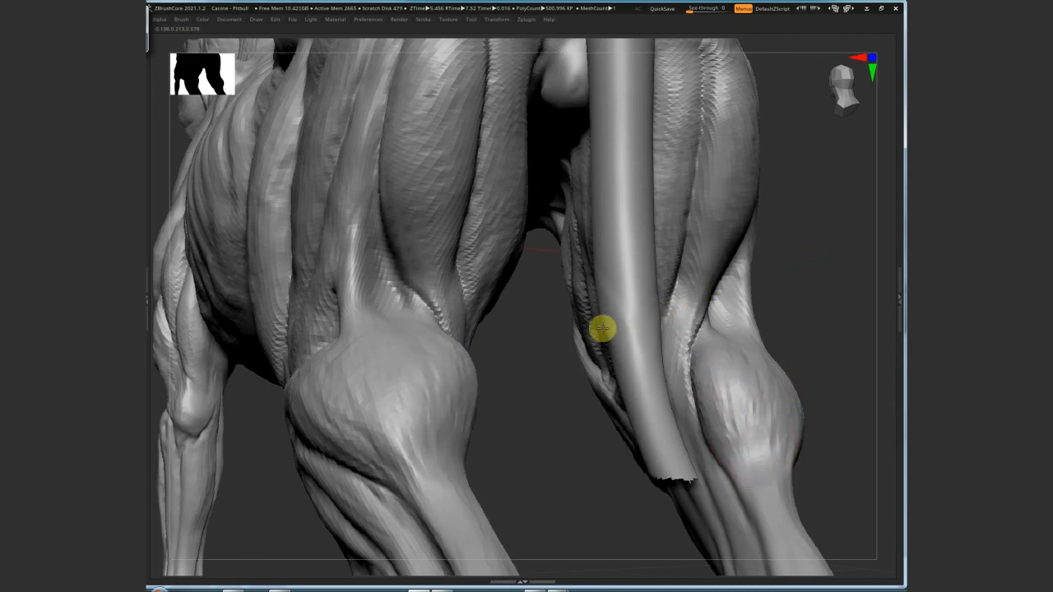
pyautogui.moveTo(601, 329); pyautogui.dragTo(715, 347)
pyautogui.moveTo(714, 347); pyautogui.dragTo(628, 358, button='right')
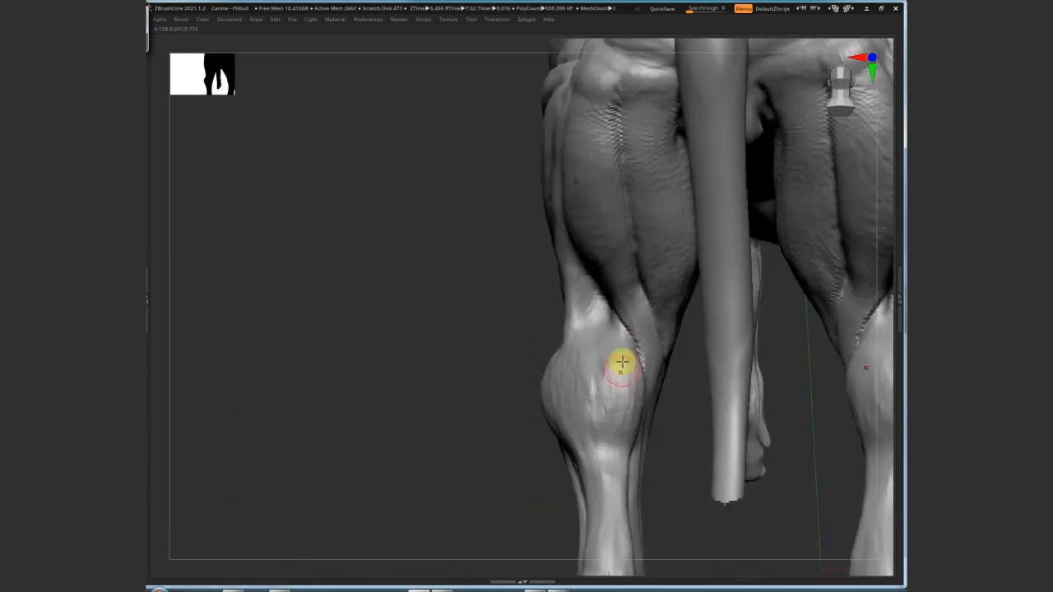
pyautogui.moveTo(677, 460); pyautogui.dragTo(627, 450, button='right')
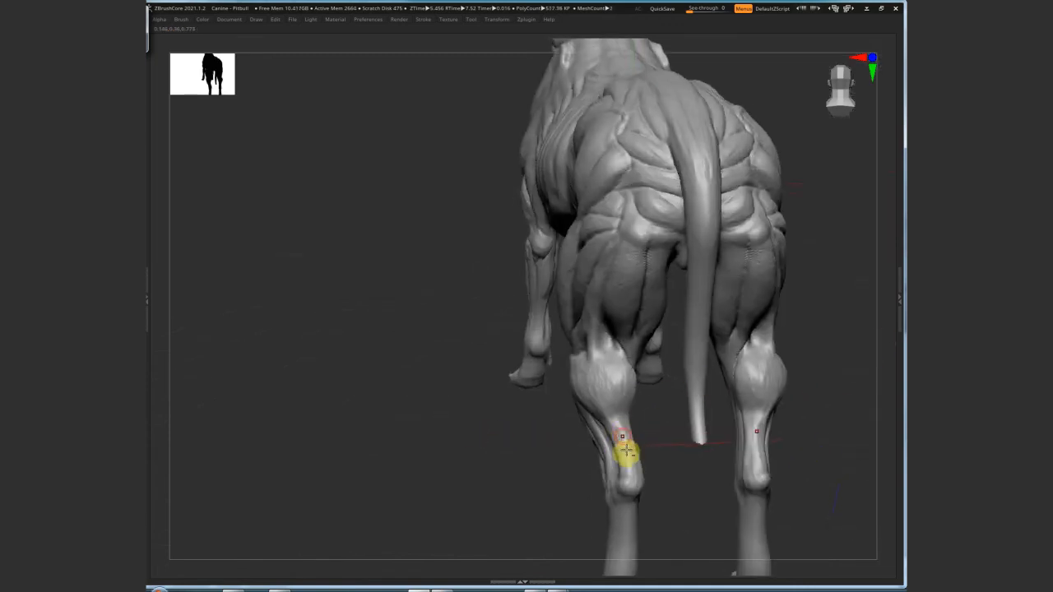
pyautogui.moveTo(746, 416); pyautogui.dragTo(601, 403, button='right')
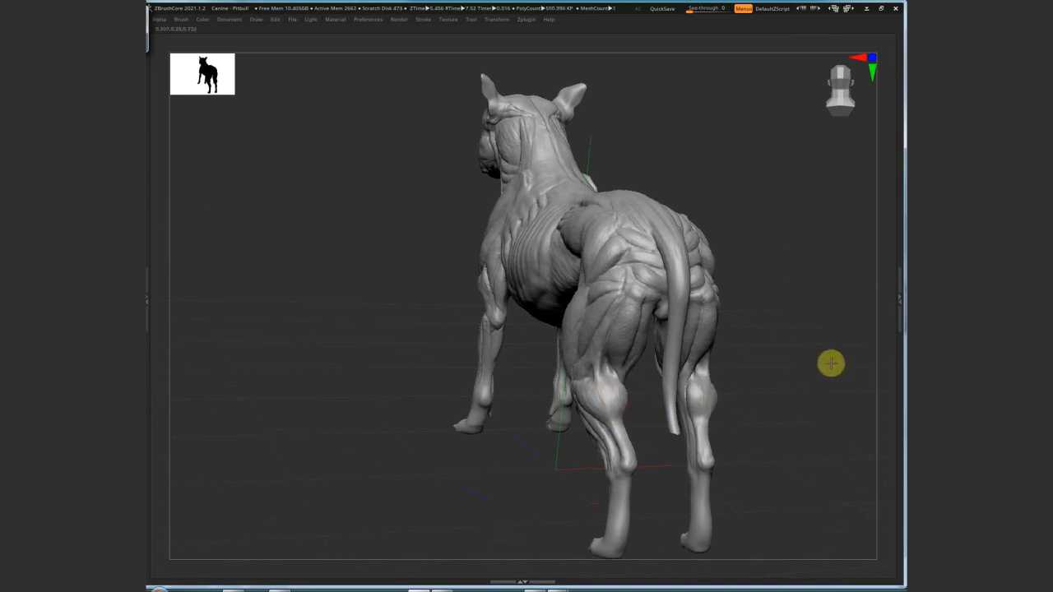
# Carve tendon grooves and fine fibres down the inner shin of the hind leg, from below the knee towards the hock
pyautogui.keyDown('ctrl'); pyautogui.moveTo(830, 362); pyautogui.dragTo(678, 426, button='right'); pyautogui.keyUp('ctrl')
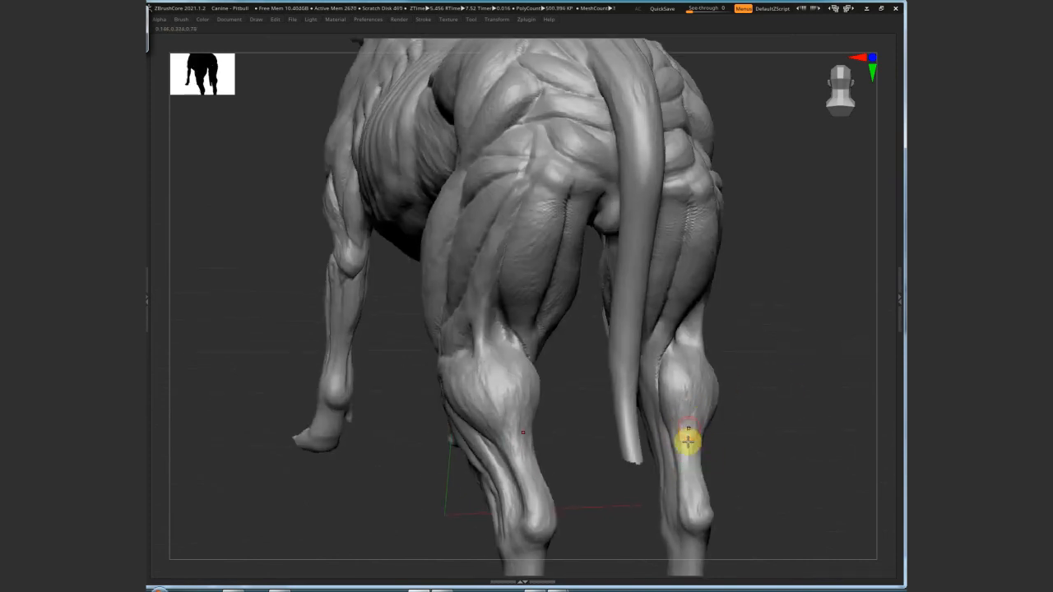
pyautogui.moveTo(755, 457); pyautogui.dragTo(554, 386, button='right')
pyautogui.moveTo(628, 409); pyautogui.dragTo(470, 370, button='right')
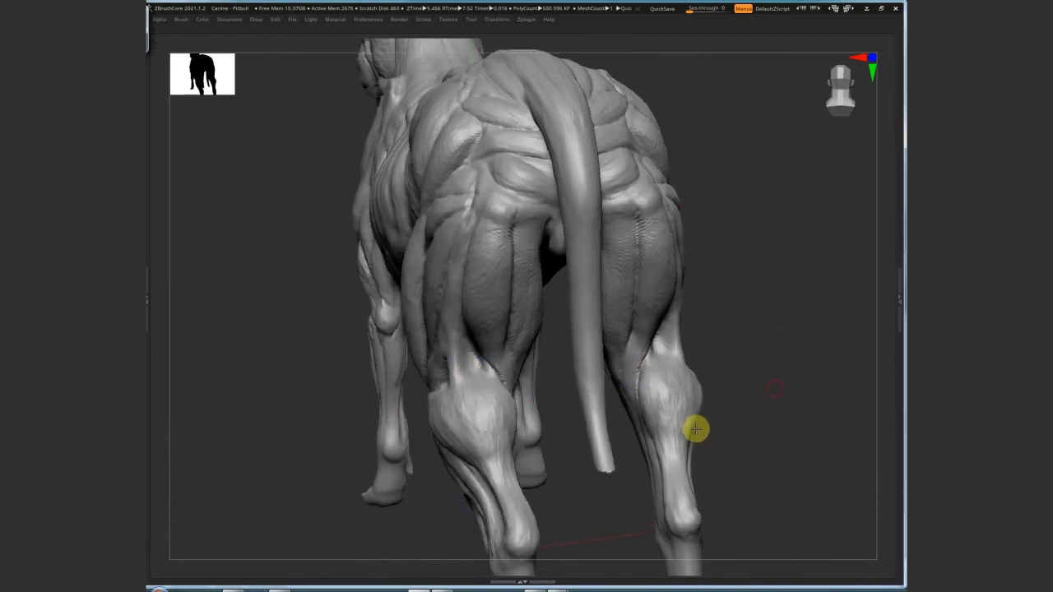
pyautogui.moveTo(696, 430); pyautogui.dragTo(550, 238, button='right')
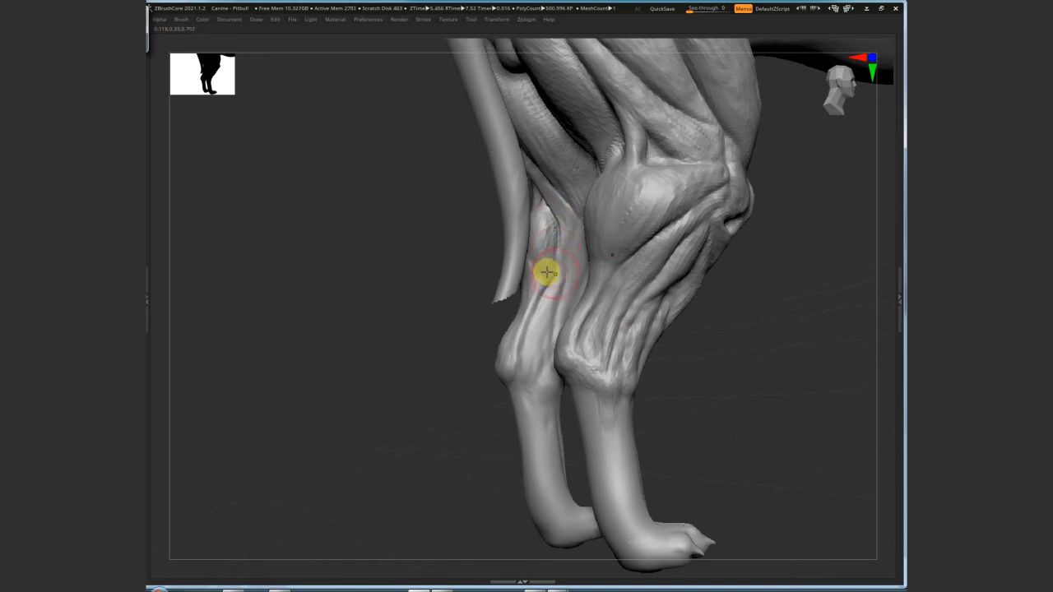
pyautogui.moveTo(578, 274); pyautogui.dragTo(703, 381, button='right')
pyautogui.moveTo(598, 252)
pyautogui.mouseDown(button='right')
pyautogui.moveTo(595, 261)
pyautogui.moveTo(623, 268)
pyautogui.moveTo(600, 261)
pyautogui.mouseUp(button='right')
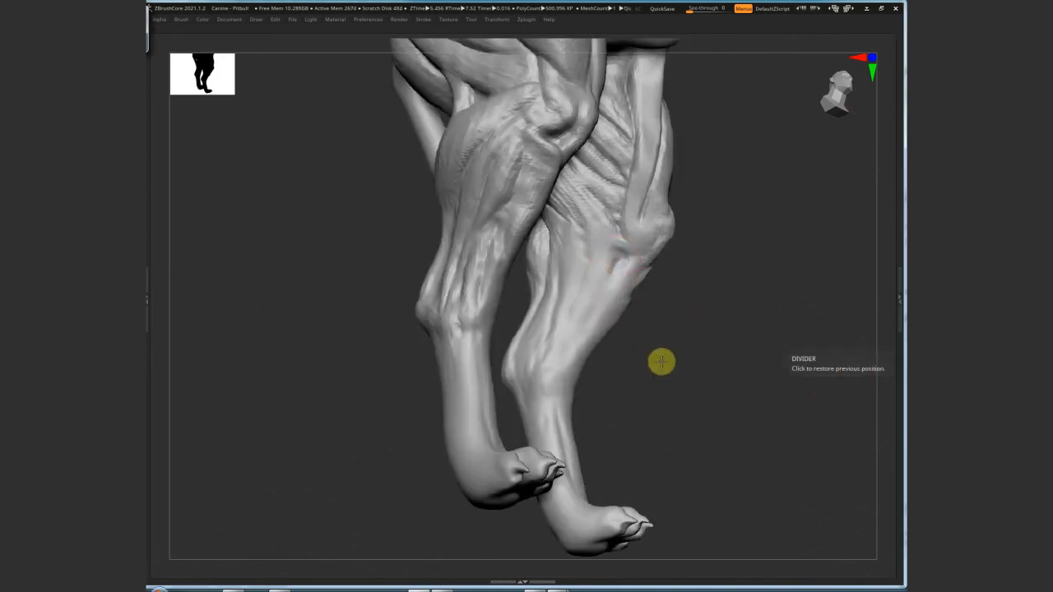
pyautogui.moveTo(661, 359); pyautogui.dragTo(562, 263, button='right')
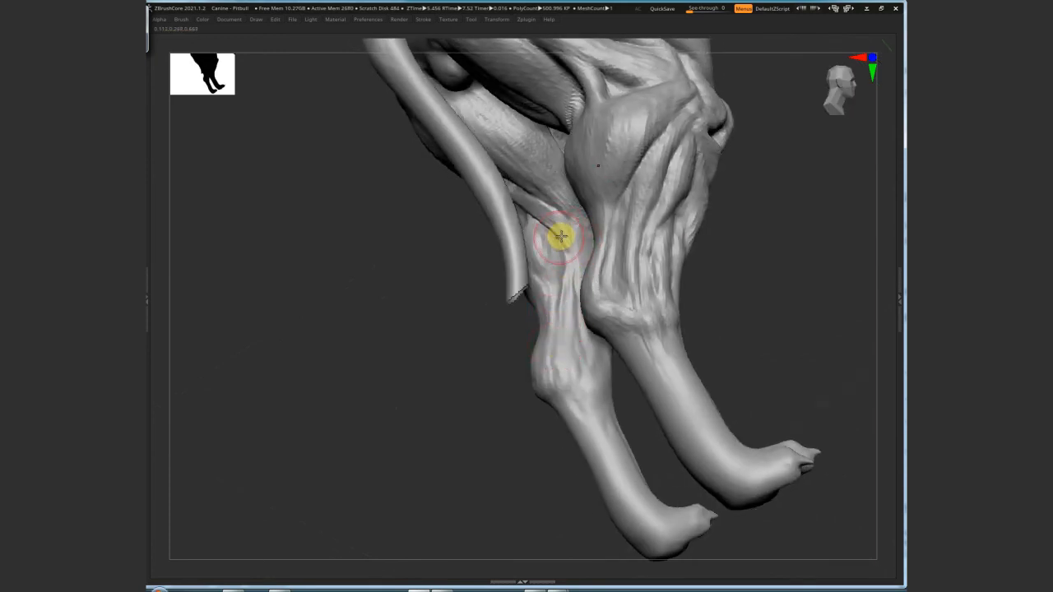
pyautogui.moveTo(749, 275); pyautogui.dragTo(739, 348, button='right')
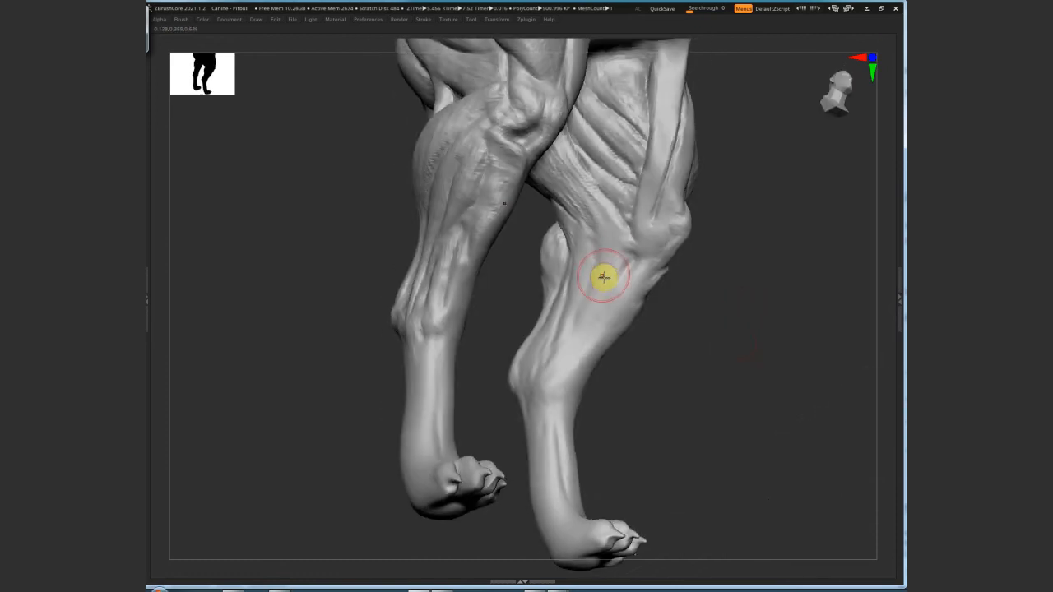
pyautogui.moveTo(622, 219); pyautogui.dragTo(629, 248, button='right')
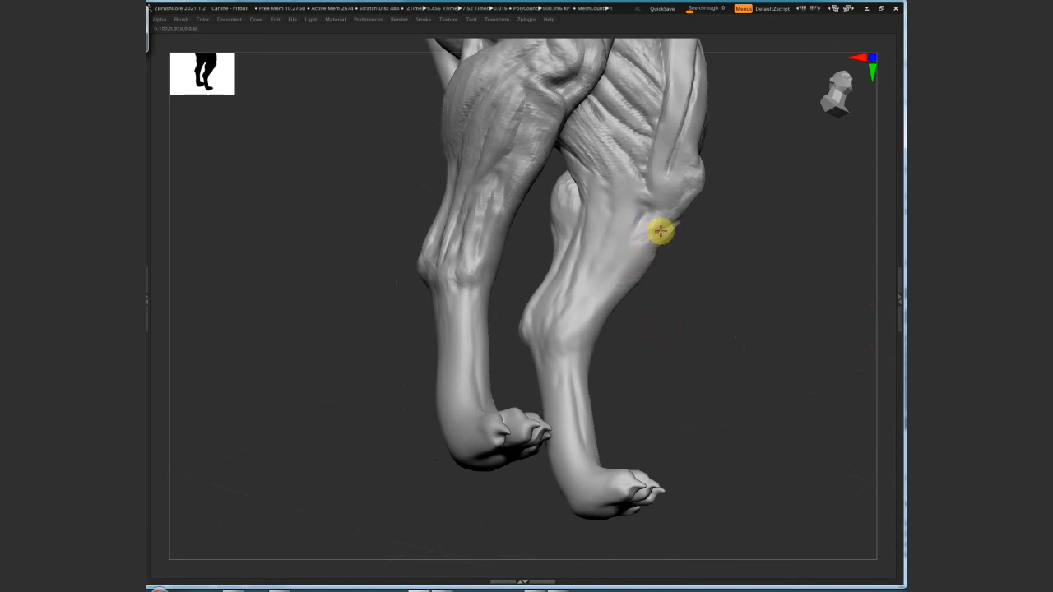
pyautogui.moveTo(661, 231)
pyautogui.mouseDown()
pyautogui.moveTo(604, 268)
pyautogui.moveTo(620, 256)
pyautogui.mouseUp()
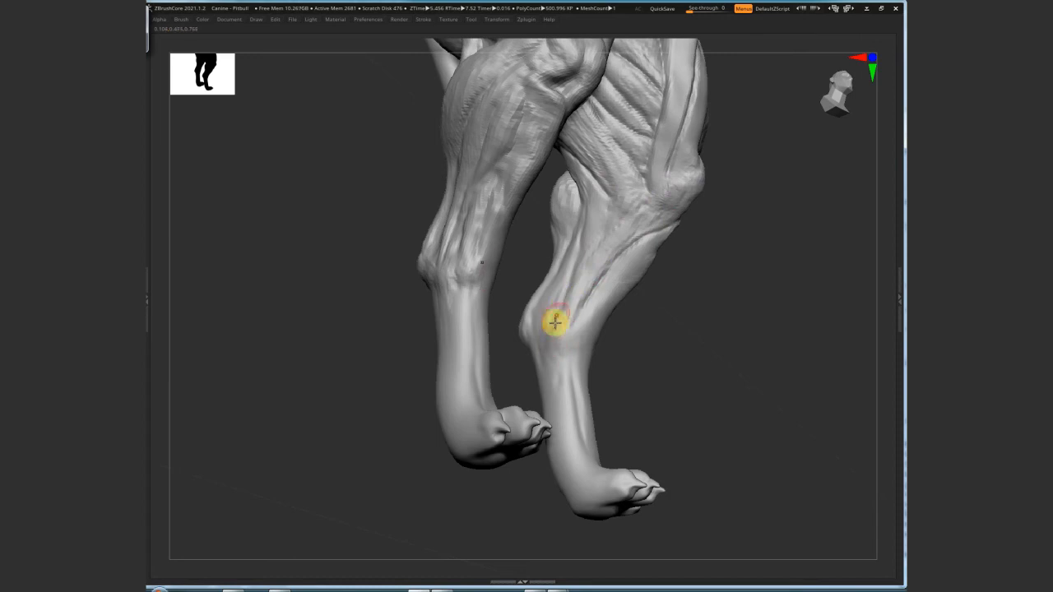
# Stroke vertical fibres down the back of the calf and define the Achilles tendon down to the heel
pyautogui.moveTo(736, 365); pyautogui.dragTo(532, 179, button='right')
pyautogui.moveTo(532, 179); pyautogui.dragTo(550, 241)
pyautogui.moveTo(524, 188)
pyautogui.mouseDown(button='right')
pyautogui.moveTo(532, 178)
pyautogui.moveTo(428, 186)
pyautogui.mouseUp(button='right')
pyautogui.moveTo(425, 176)
pyautogui.mouseDown()
pyautogui.moveTo(460, 233)
pyautogui.moveTo(450, 262)
pyautogui.mouseUp()
pyautogui.moveTo(566, 275); pyautogui.dragTo(486, 310, button='right')
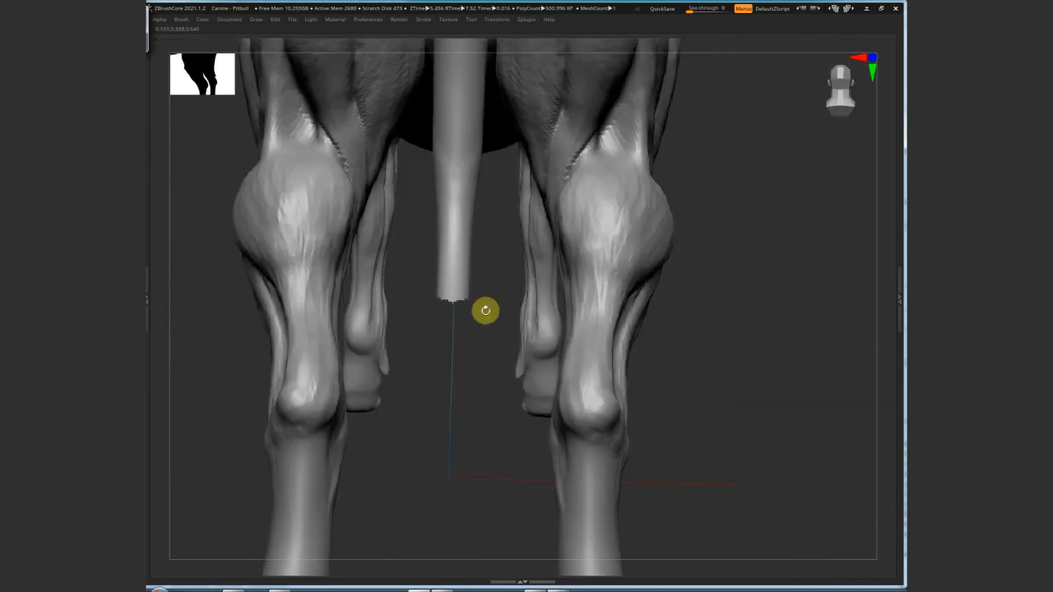
pyautogui.keyDown('alt'); pyautogui.moveTo(504, 274); pyautogui.dragTo(740, 228, button='right'); pyautogui.keyUp('alt')
pyautogui.moveTo(534, 282); pyautogui.dragTo(551, 267, button='right')
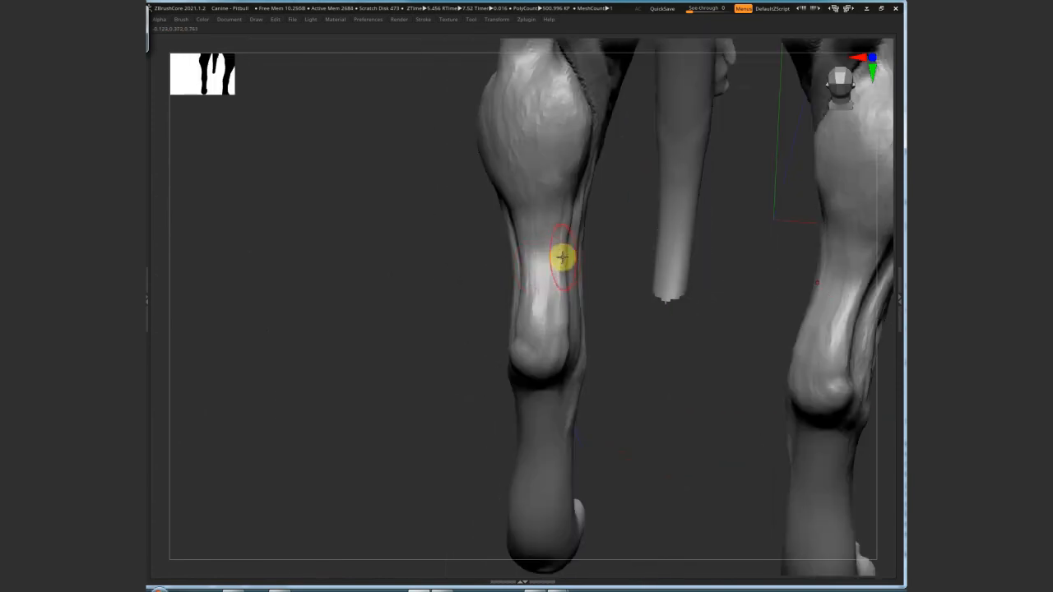
pyautogui.moveTo(523, 243)
pyautogui.mouseDown()
pyautogui.moveTo(529, 294)
pyautogui.moveTo(548, 322)
pyautogui.mouseUp()
pyautogui.moveTo(557, 255)
pyautogui.mouseDown(button='right')
pyautogui.moveTo(533, 326)
pyautogui.moveTo(557, 252)
pyautogui.moveTo(543, 183)
pyautogui.moveTo(555, 203)
pyautogui.moveTo(502, 223)
pyautogui.mouseUp(button='right')
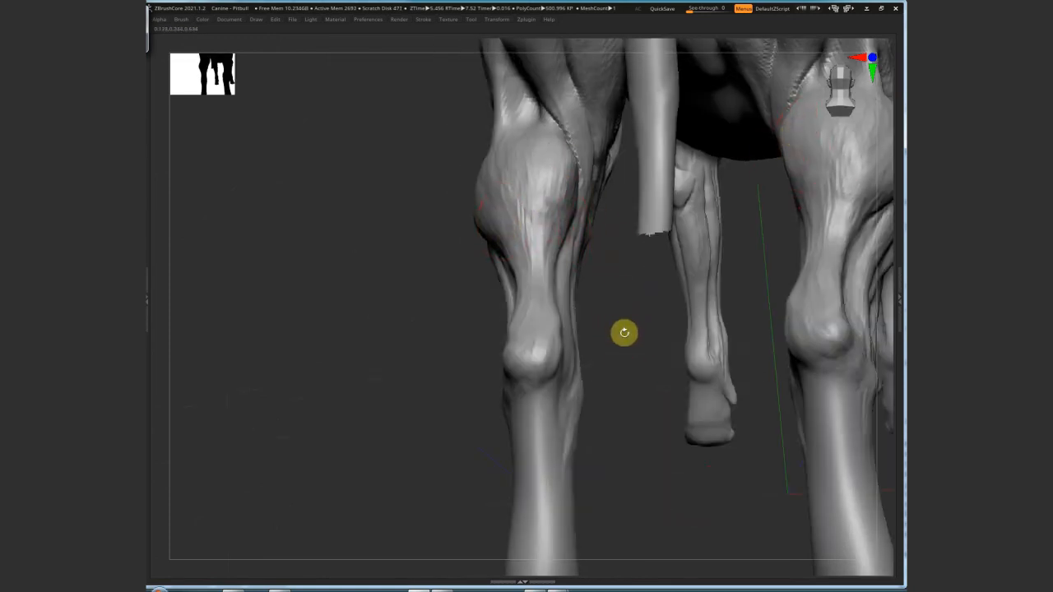
# Deepen the groove between the Achilles tendon and the shin on the inner hind leg, and refine the bands around the inner knee
pyautogui.moveTo(623, 331); pyautogui.dragTo(604, 284, button='right')
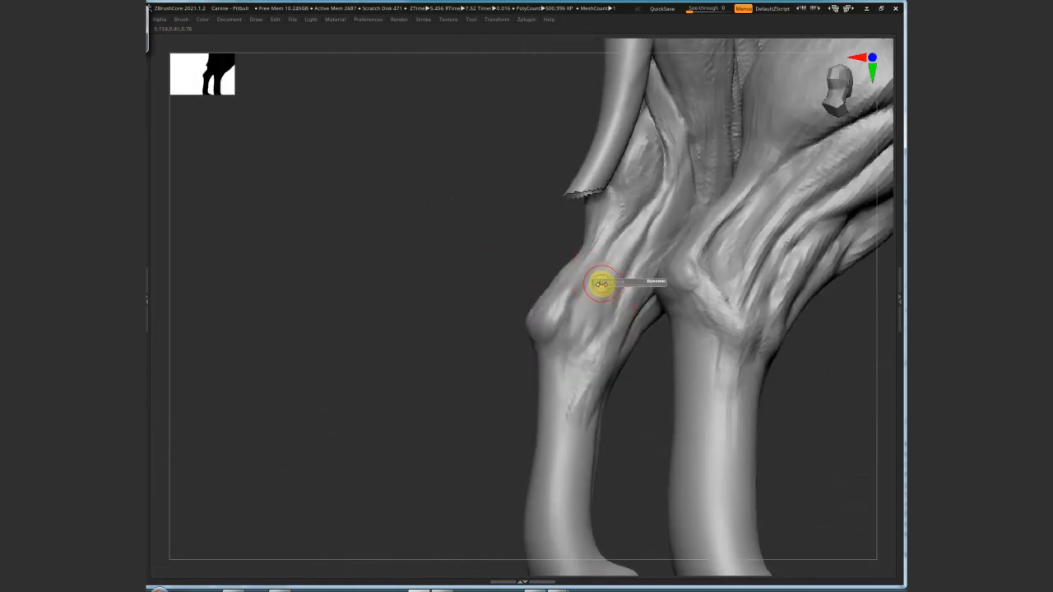
pyautogui.moveTo(613, 289)
pyautogui.mouseDown()
pyautogui.moveTo(642, 238)
pyautogui.moveTo(629, 236)
pyautogui.mouseUp()
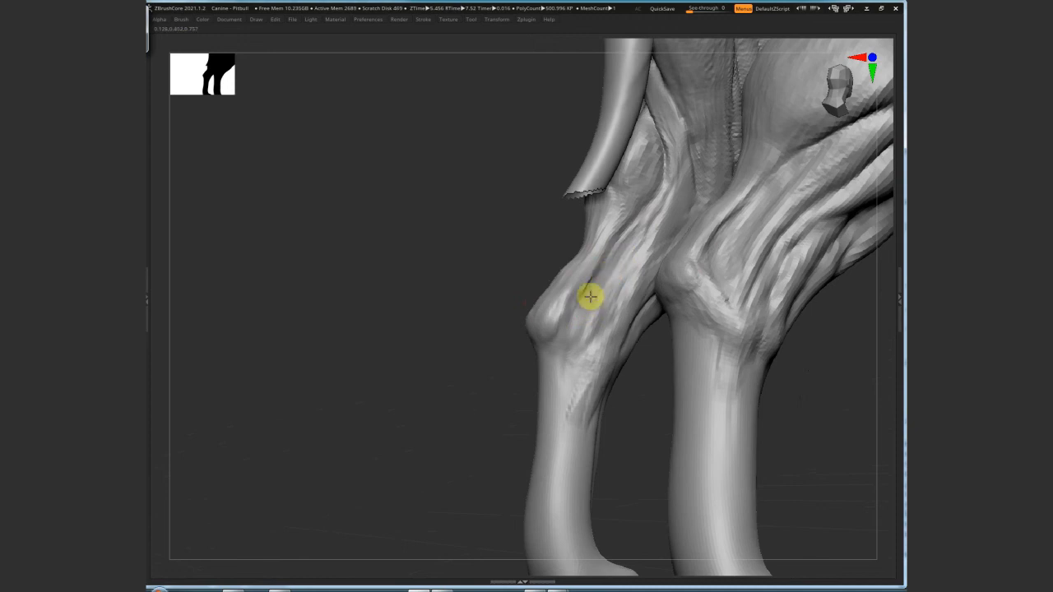
pyautogui.moveTo(590, 296); pyautogui.dragTo(644, 221)
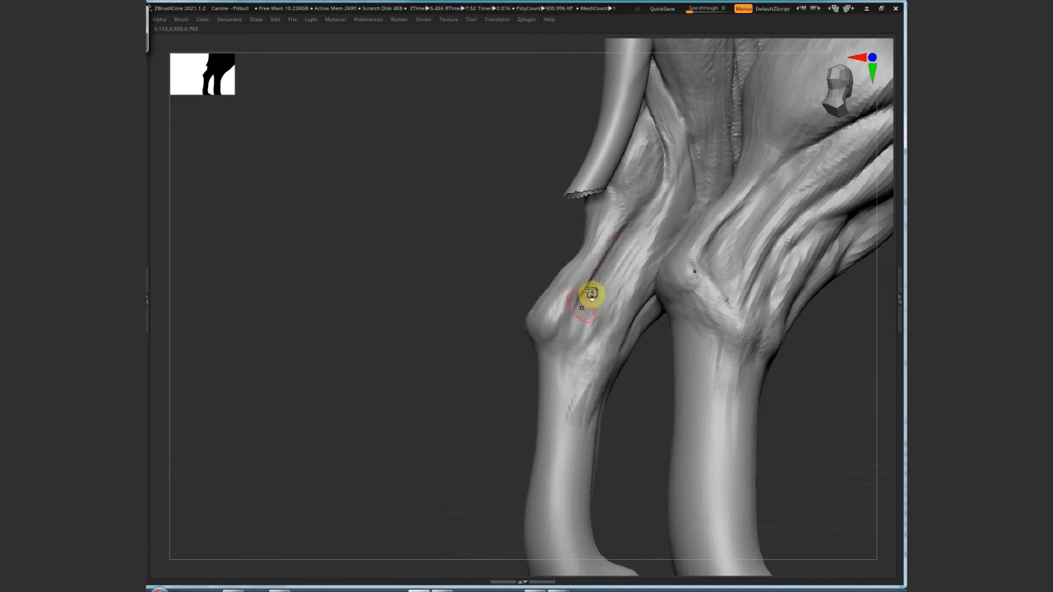
pyautogui.moveTo(624, 297); pyautogui.dragTo(597, 288, button='right')
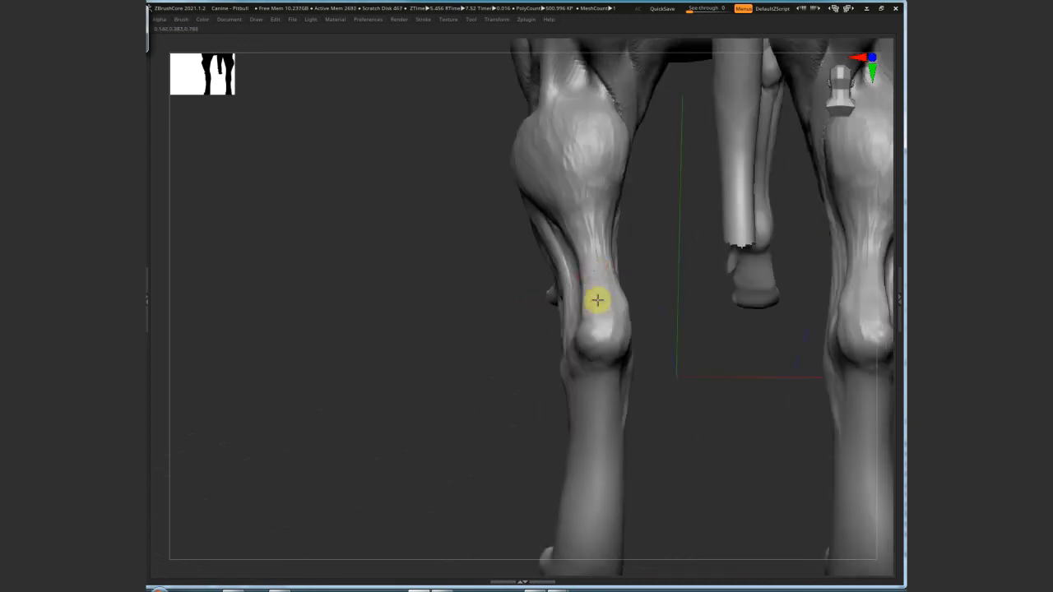
pyautogui.moveTo(652, 338); pyautogui.dragTo(505, 308, button='right')
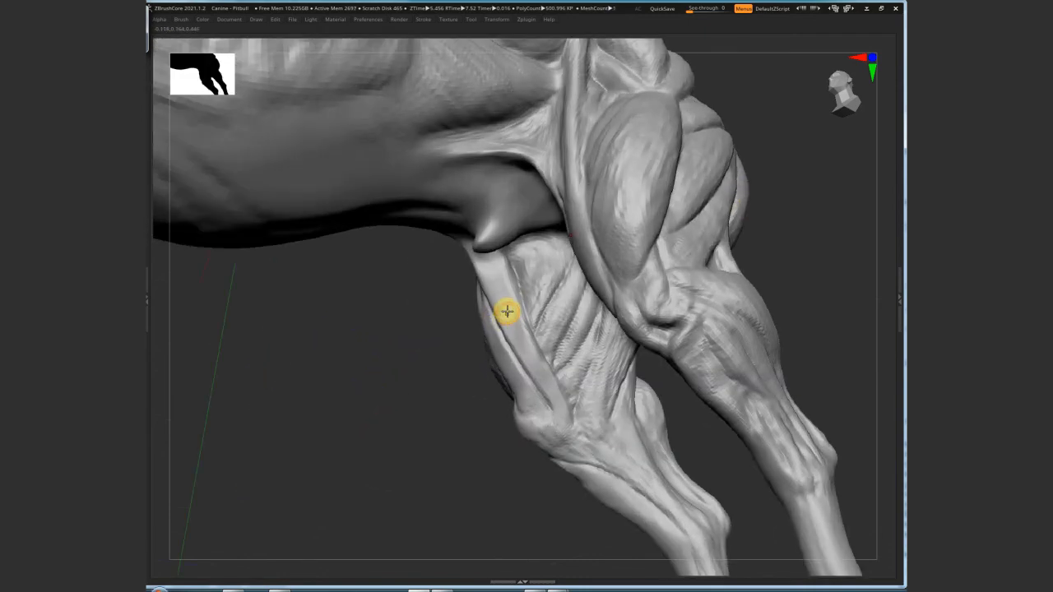
pyautogui.moveTo(539, 377)
pyautogui.mouseDown()
pyautogui.moveTo(552, 393)
pyautogui.moveTo(501, 341)
pyautogui.moveTo(517, 386)
pyautogui.moveTo(630, 401)
pyautogui.mouseUp()
# Save the current state of the dog sculpt
pyautogui.keyDown('ctrl'); pyautogui.moveTo(629, 401); pyautogui.dragTo(587, 420, button='right'); pyautogui.keyUp('ctrl')
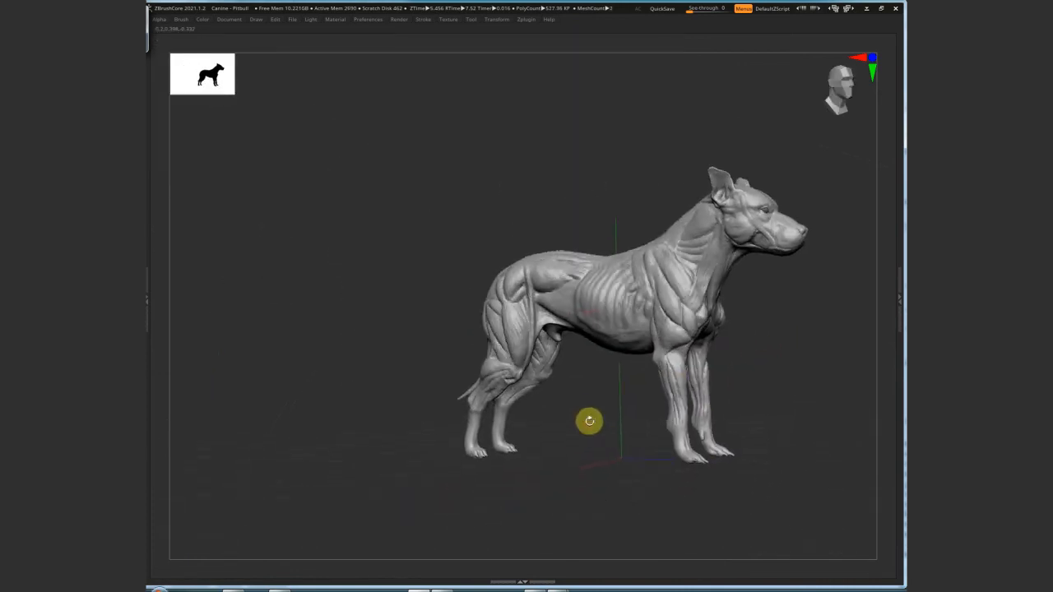
pyautogui.hotkey('ctrl', 's')
pyautogui.press('Return')
pyautogui.click(655, 299)
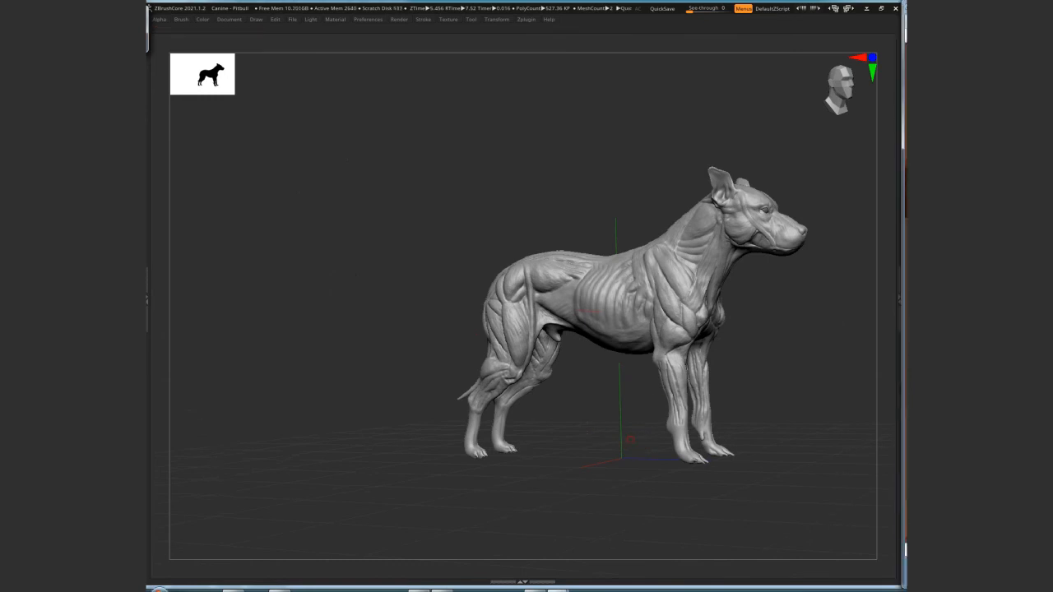
# Sharpen the groin edges and outline the sheath with the narrow abdominal strip around it on the underside
pyautogui.moveTo(772, 373); pyautogui.dragTo(722, 308, button='right')
pyautogui.moveTo(793, 285)
pyautogui.keyDown('ctrl'); pyautogui.mouseDown(button='right')
pyautogui.moveTo(604, 346)
pyautogui.moveTo(618, 255)
pyautogui.mouseUp(button='right'); pyautogui.keyUp('ctrl')
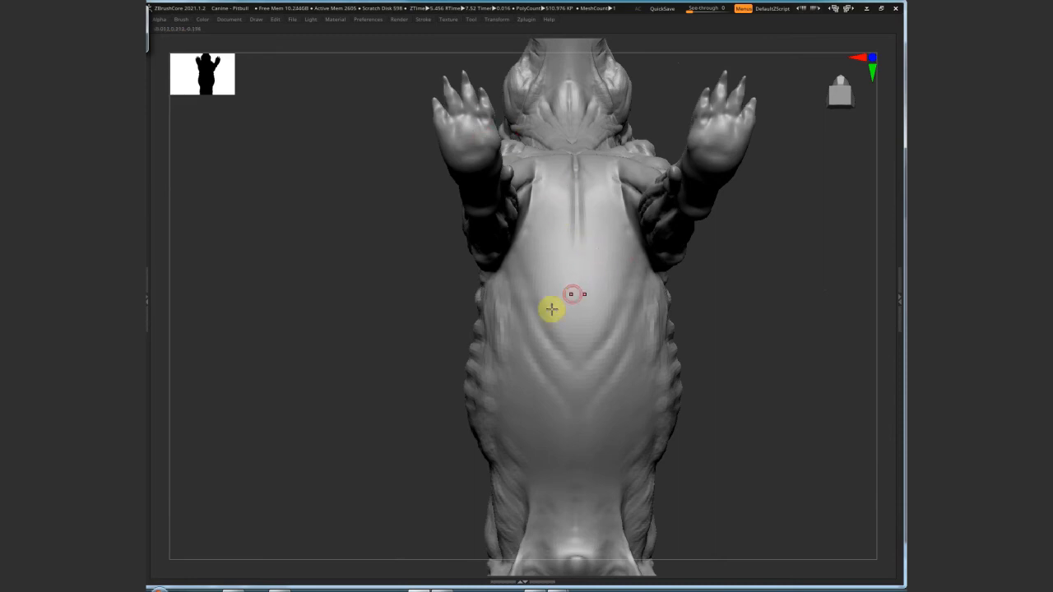
pyautogui.keyDown('alt'); pyautogui.moveTo(550, 307); pyautogui.dragTo(568, 194, button='right'); pyautogui.keyUp('alt')
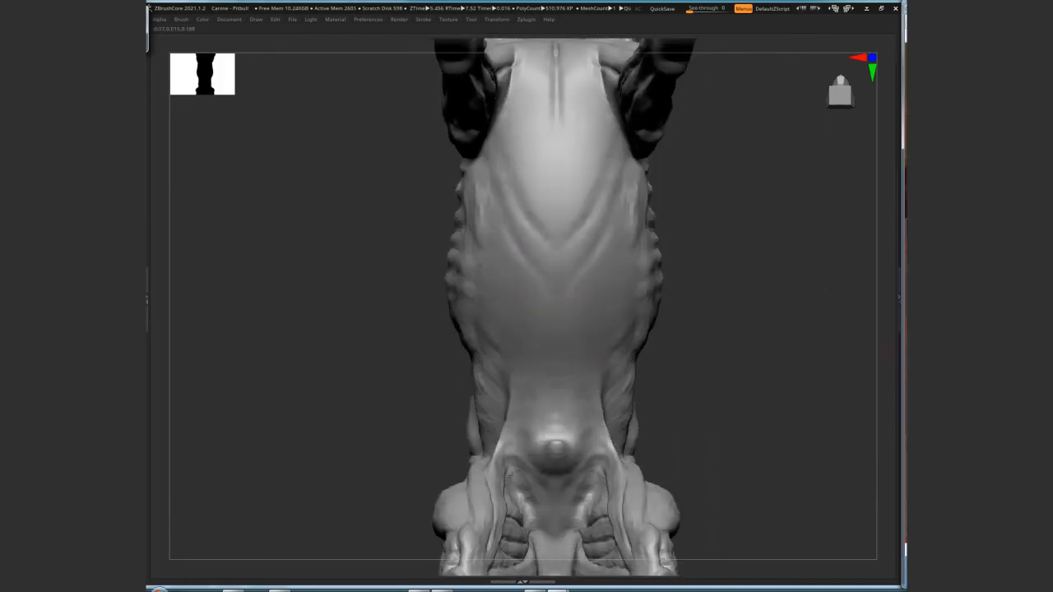
pyautogui.moveTo(896, 373); pyautogui.dragTo(565, 314, button='right')
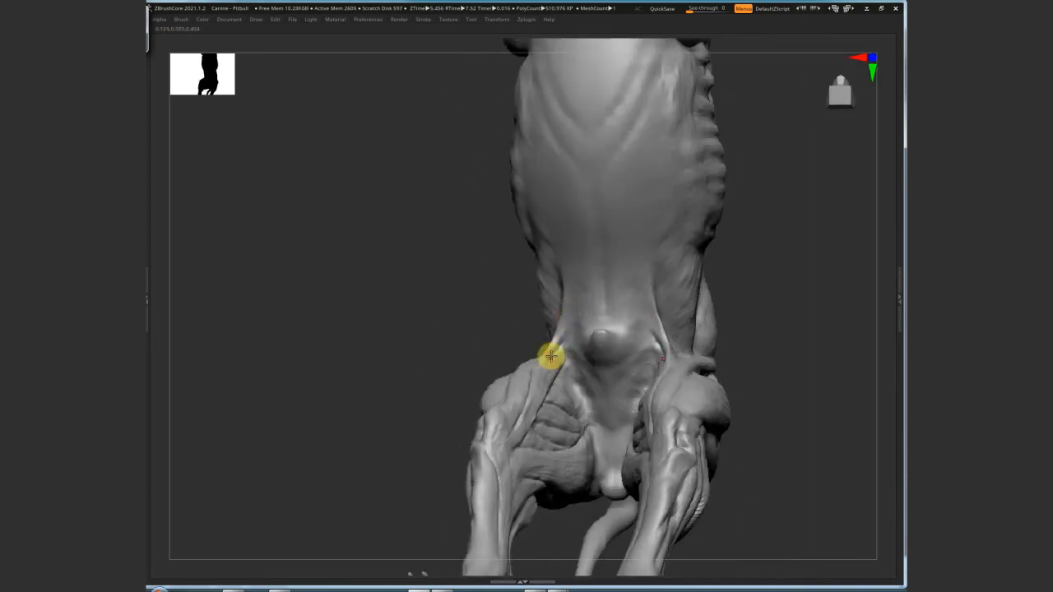
pyautogui.moveTo(531, 387); pyautogui.dragTo(649, 336, button='right')
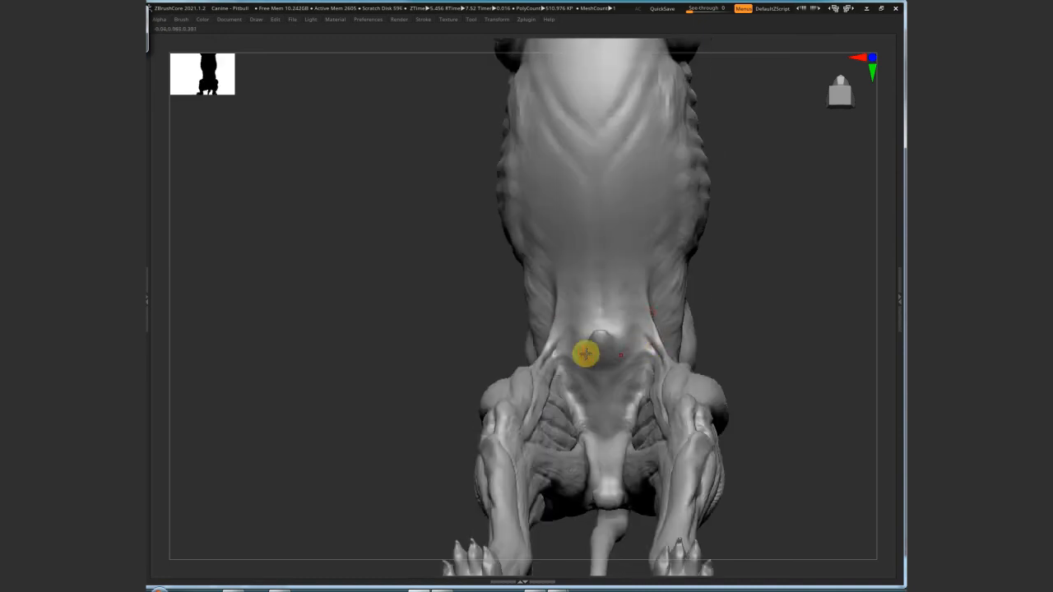
pyautogui.moveTo(565, 342)
pyautogui.mouseDown()
pyautogui.moveTo(564, 381)
pyautogui.moveTo(625, 434)
pyautogui.moveTo(647, 308)
pyautogui.moveTo(585, 305)
pyautogui.moveTo(573, 315)
pyautogui.moveTo(580, 394)
pyautogui.moveTo(611, 435)
pyautogui.moveTo(629, 346)
pyautogui.moveTo(625, 392)
pyautogui.moveTo(633, 381)
pyautogui.moveTo(619, 263)
pyautogui.moveTo(582, 308)
pyautogui.moveTo(586, 251)
pyautogui.moveTo(583, 299)
pyautogui.moveTo(575, 252)
pyautogui.moveTo(576, 293)
pyautogui.mouseUp()
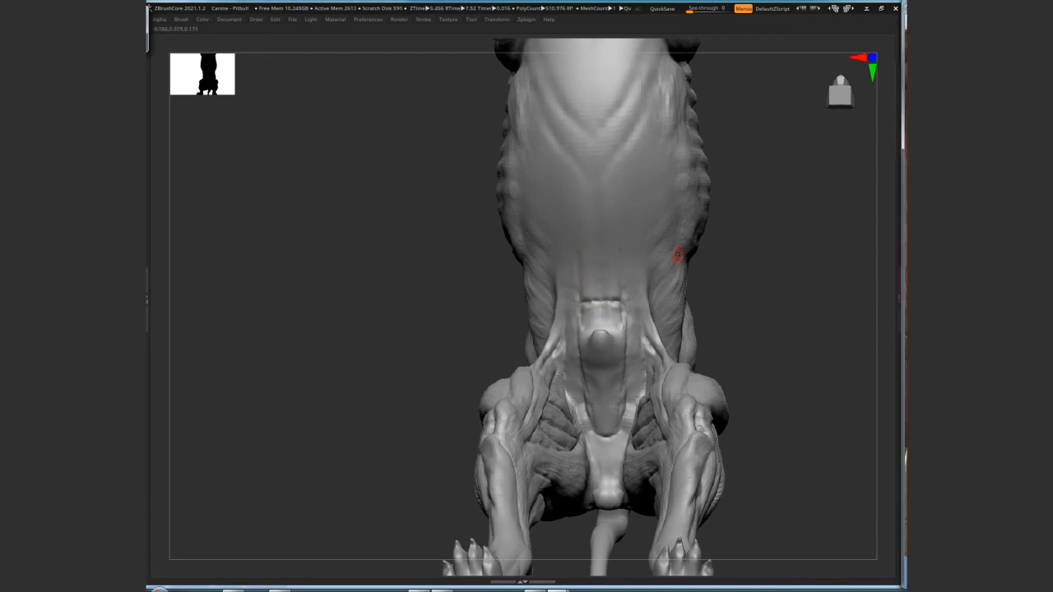
# Carve horizontal tendon bands across the belly's central strip and curved rib-arch lines below the sternum
pyautogui.moveTo(680, 272)
pyautogui.mouseDown()
pyautogui.moveTo(580, 255)
pyautogui.moveTo(615, 194)
pyautogui.mouseUp()
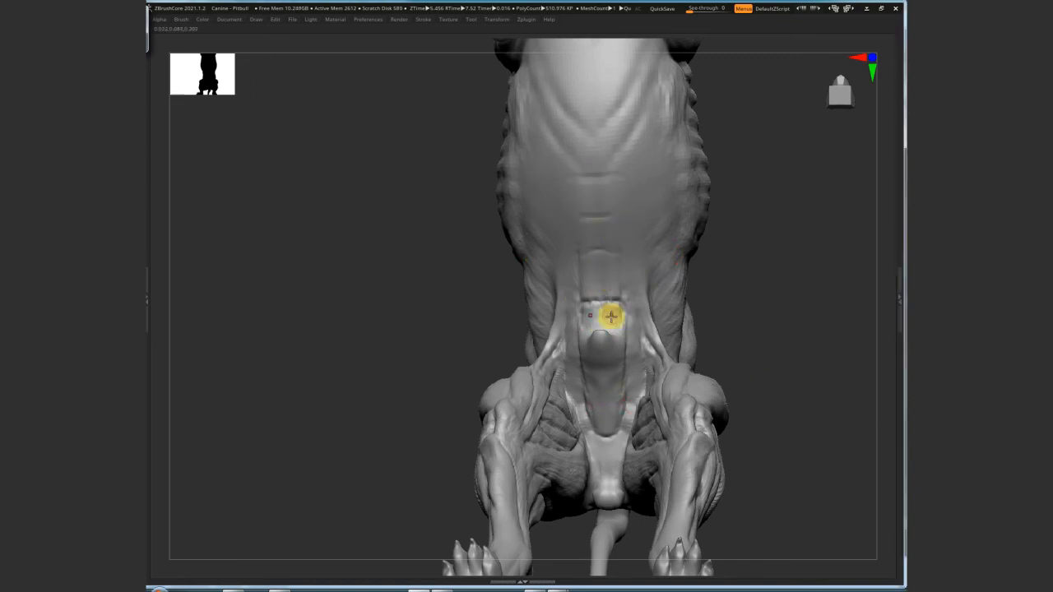
pyautogui.moveTo(618, 303)
pyautogui.mouseDown()
pyautogui.moveTo(583, 279)
pyautogui.moveTo(625, 306)
pyautogui.moveTo(613, 284)
pyautogui.moveTo(616, 169)
pyautogui.moveTo(601, 235)
pyautogui.moveTo(627, 317)
pyautogui.mouseUp()
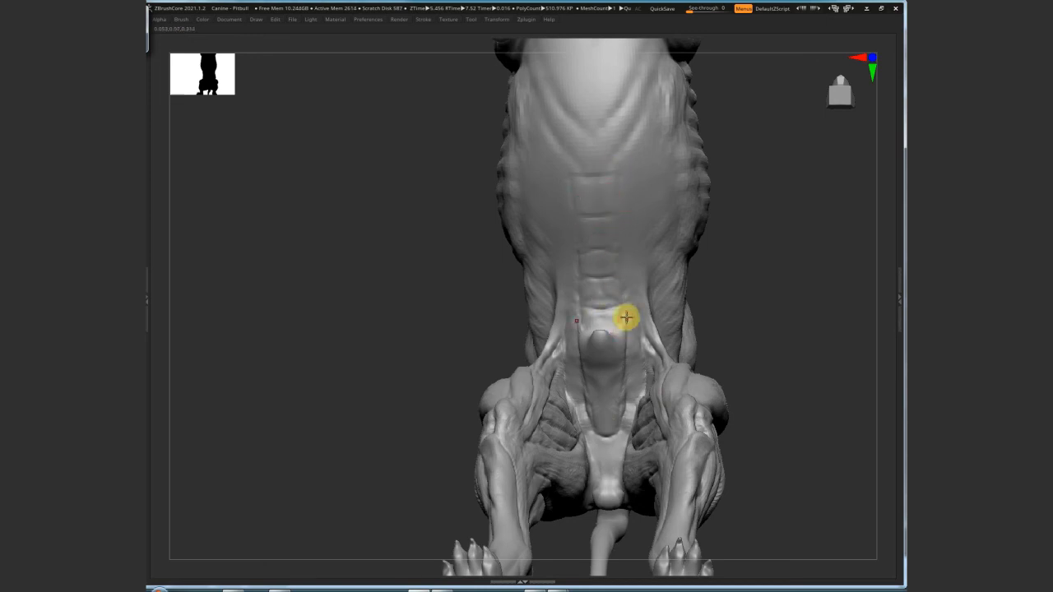
pyautogui.moveTo(595, 279)
pyautogui.mouseDown()
pyautogui.moveTo(629, 142)
pyautogui.moveTo(637, 195)
pyautogui.mouseUp()
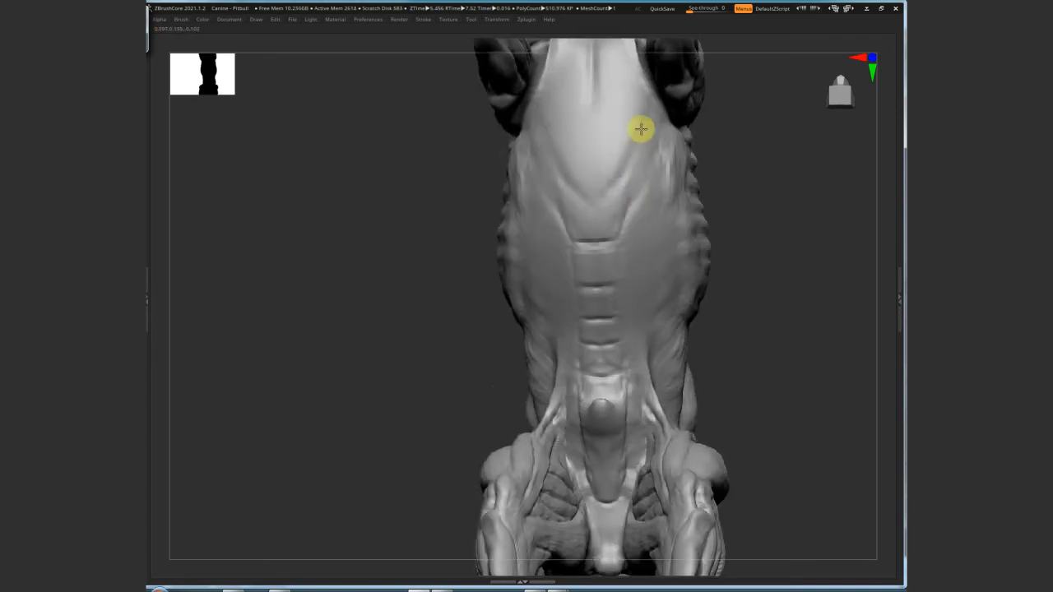
pyautogui.moveTo(560, 217)
pyautogui.mouseDown()
pyautogui.moveTo(589, 221)
pyautogui.moveTo(597, 235)
pyautogui.moveTo(649, 99)
pyautogui.moveTo(637, 142)
pyautogui.moveTo(663, 101)
pyautogui.moveTo(614, 242)
pyautogui.moveTo(639, 205)
pyautogui.moveTo(628, 187)
pyautogui.moveTo(627, 205)
pyautogui.moveTo(604, 209)
pyautogui.moveTo(649, 149)
pyautogui.moveTo(634, 197)
pyautogui.moveTo(649, 236)
pyautogui.moveTo(667, 230)
pyautogui.moveTo(654, 233)
pyautogui.moveTo(682, 360)
pyautogui.moveTo(634, 369)
pyautogui.moveTo(547, 428)
pyautogui.moveTo(567, 334)
pyautogui.moveTo(618, 343)
pyautogui.moveTo(618, 357)
pyautogui.moveTo(654, 382)
pyautogui.moveTo(666, 425)
pyautogui.moveTo(649, 357)
pyautogui.moveTo(671, 417)
pyautogui.moveTo(652, 339)
pyautogui.moveTo(662, 363)
pyautogui.moveTo(679, 276)
pyautogui.mouseUp()
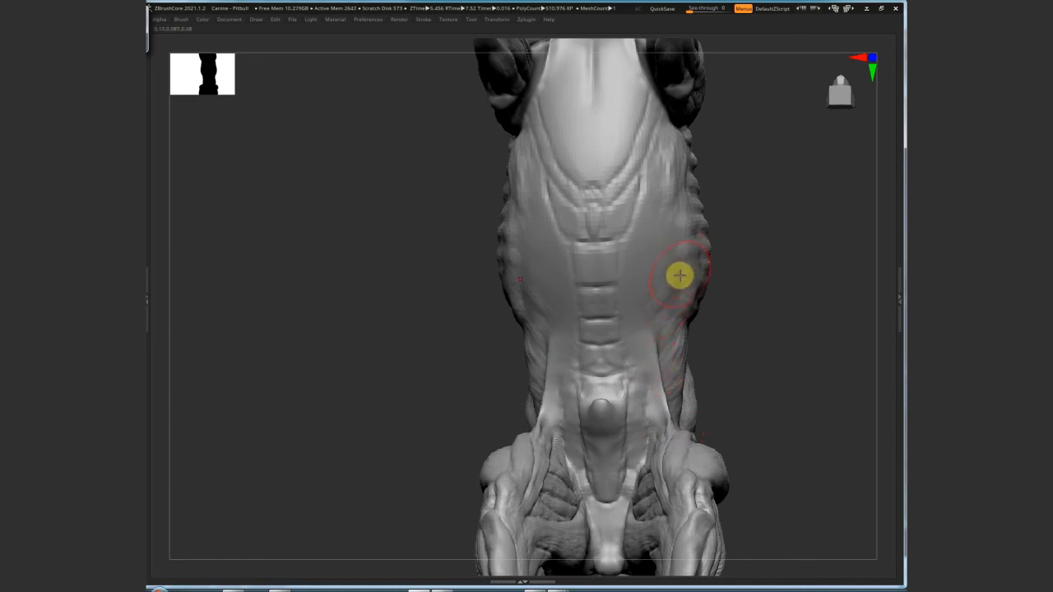
# Define the long outer edge of the abdominal muscle along the belly and divide its bands along the midline
pyautogui.moveTo(806, 238)
pyautogui.mouseDown()
pyautogui.moveTo(670, 279)
pyautogui.moveTo(646, 232)
pyautogui.moveTo(674, 234)
pyautogui.moveTo(686, 285)
pyautogui.moveTo(639, 272)
pyautogui.mouseUp()
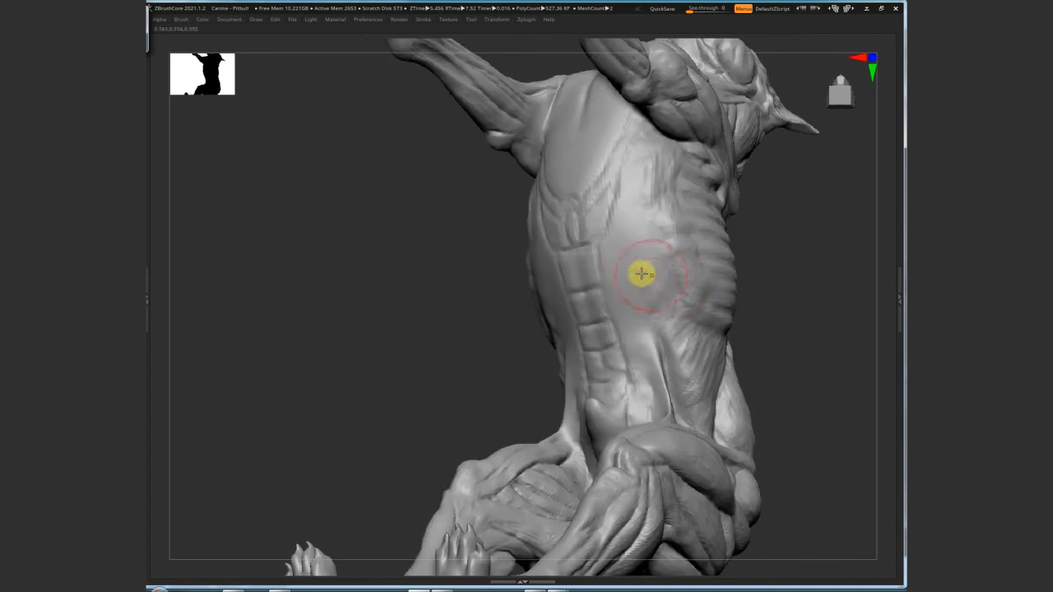
pyautogui.moveTo(667, 230)
pyautogui.mouseDown()
pyautogui.moveTo(638, 282)
pyautogui.moveTo(608, 229)
pyautogui.moveTo(620, 254)
pyautogui.mouseUp()
pyautogui.moveTo(623, 274); pyautogui.dragTo(606, 228, button='right')
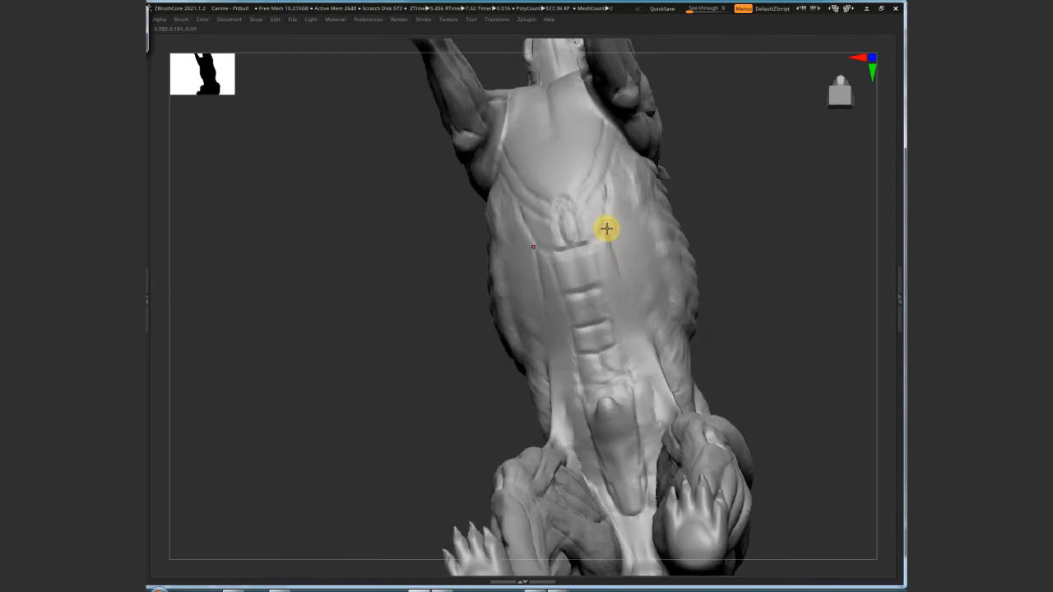
pyautogui.moveTo(636, 335)
pyautogui.mouseDown()
pyautogui.moveTo(653, 404)
pyautogui.moveTo(603, 235)
pyautogui.moveTo(607, 198)
pyautogui.moveTo(601, 367)
pyautogui.moveTo(620, 245)
pyautogui.mouseUp()
pyautogui.moveTo(647, 276)
pyautogui.mouseDown(button='right')
pyautogui.moveTo(620, 274)
pyautogui.moveTo(647, 217)
pyautogui.moveTo(696, 243)
pyautogui.mouseUp(button='right')
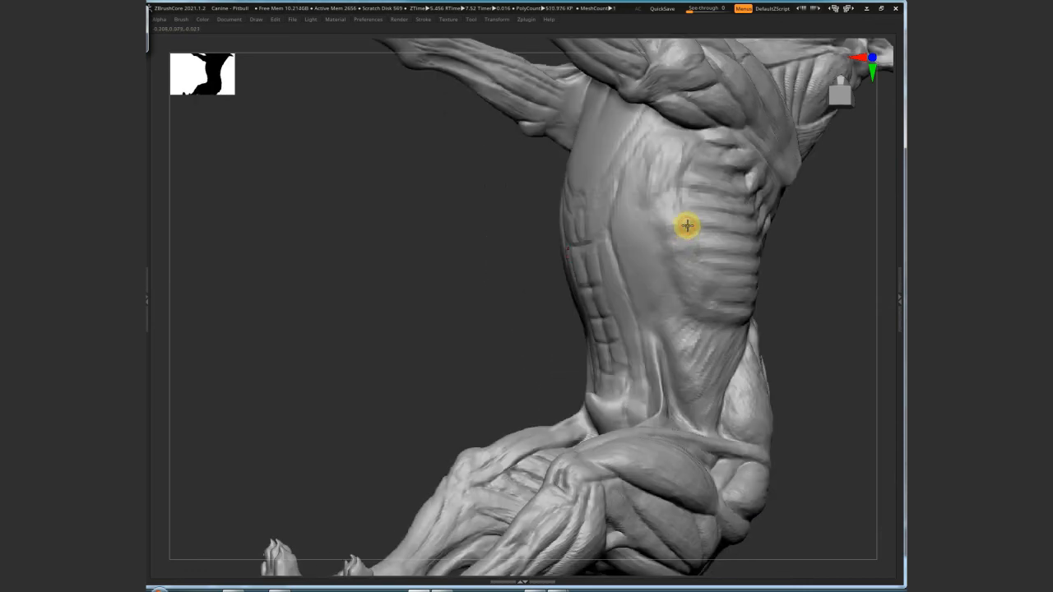
# Sculpt rib ridges and muscle fibres across the lower flank beside the abdominal strip, switching subdivision levels to check them
pyautogui.moveTo(690, 234)
pyautogui.mouseDown()
pyautogui.moveTo(682, 287)
pyautogui.moveTo(712, 296)
pyautogui.moveTo(660, 284)
pyautogui.moveTo(703, 291)
pyautogui.mouseUp()
pyautogui.moveTo(703, 291); pyautogui.dragTo(614, 234, button='right')
pyautogui.moveTo(627, 255)
pyautogui.mouseDown()
pyautogui.moveTo(644, 298)
pyautogui.moveTo(675, 303)
pyautogui.moveTo(675, 329)
pyautogui.mouseUp()
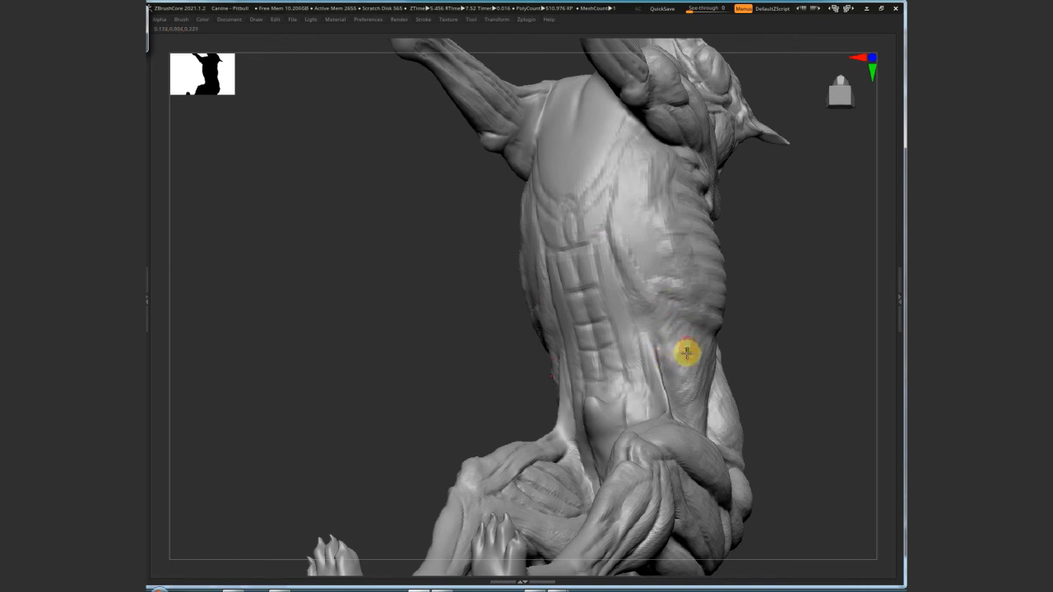
pyautogui.moveTo(679, 379)
pyautogui.mouseDown()
pyautogui.moveTo(696, 400)
pyautogui.moveTo(688, 355)
pyautogui.moveTo(672, 343)
pyautogui.moveTo(700, 293)
pyautogui.moveTo(688, 357)
pyautogui.moveTo(667, 235)
pyautogui.moveTo(655, 264)
pyautogui.moveTo(639, 263)
pyautogui.moveTo(667, 214)
pyautogui.moveTo(622, 195)
pyautogui.moveTo(653, 298)
pyautogui.moveTo(646, 247)
pyautogui.mouseUp()
pyautogui.hotkey('shift', 'd')
pyautogui.press('d')
pyautogui.hotkey('shift', 'd')
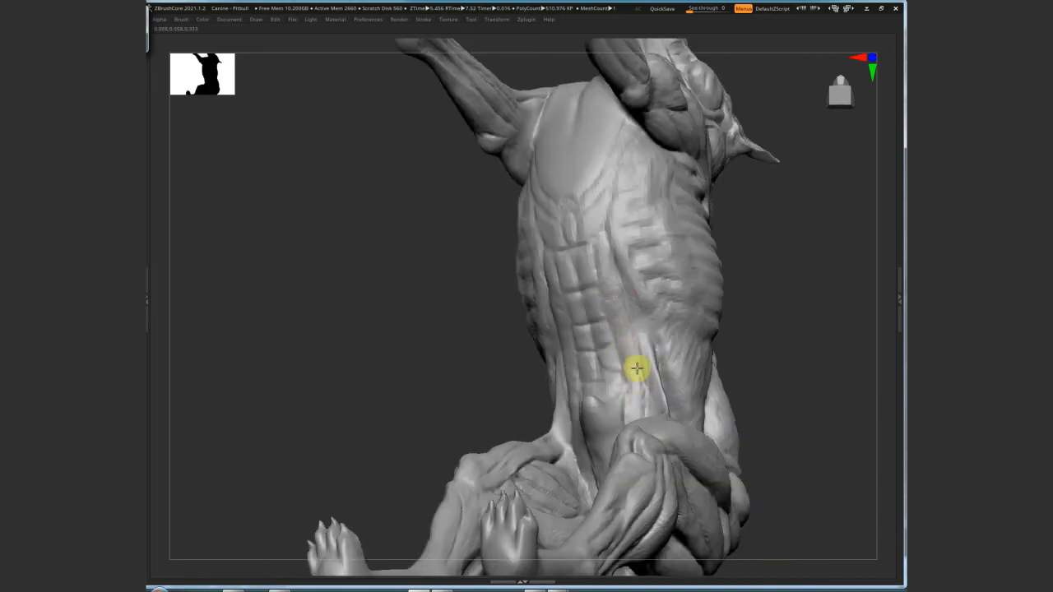
# Build up the abdominal blocks along the belly's midline and shape the uppermost segment below the sternum
pyautogui.moveTo(636, 369)
pyautogui.mouseDown(button='right')
pyautogui.moveTo(628, 273)
pyautogui.moveTo(768, 233)
pyautogui.moveTo(590, 245)
pyautogui.mouseUp(button='right')
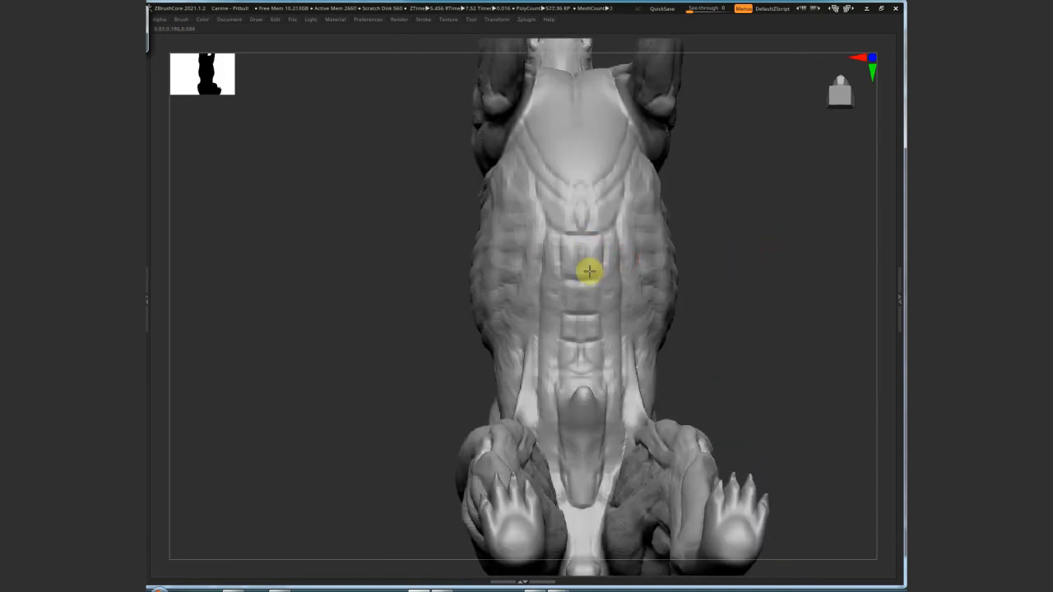
pyautogui.moveTo(591, 289); pyautogui.dragTo(591, 337)
pyautogui.moveTo(589, 255); pyautogui.dragTo(590, 379)
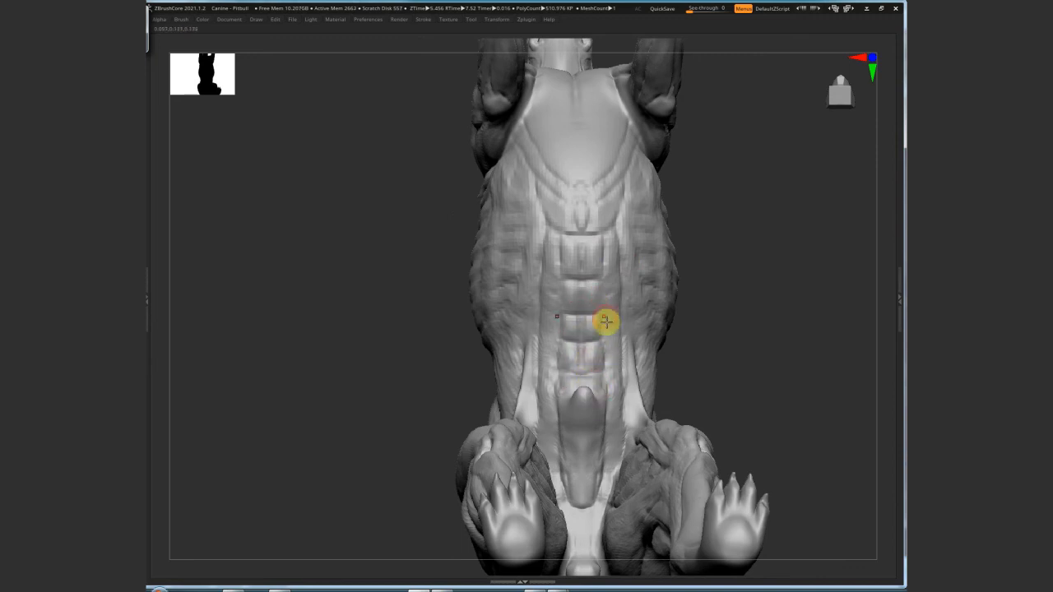
pyautogui.moveTo(691, 303)
pyautogui.mouseDown()
pyautogui.moveTo(755, 285)
pyautogui.moveTo(597, 213)
pyautogui.mouseUp()
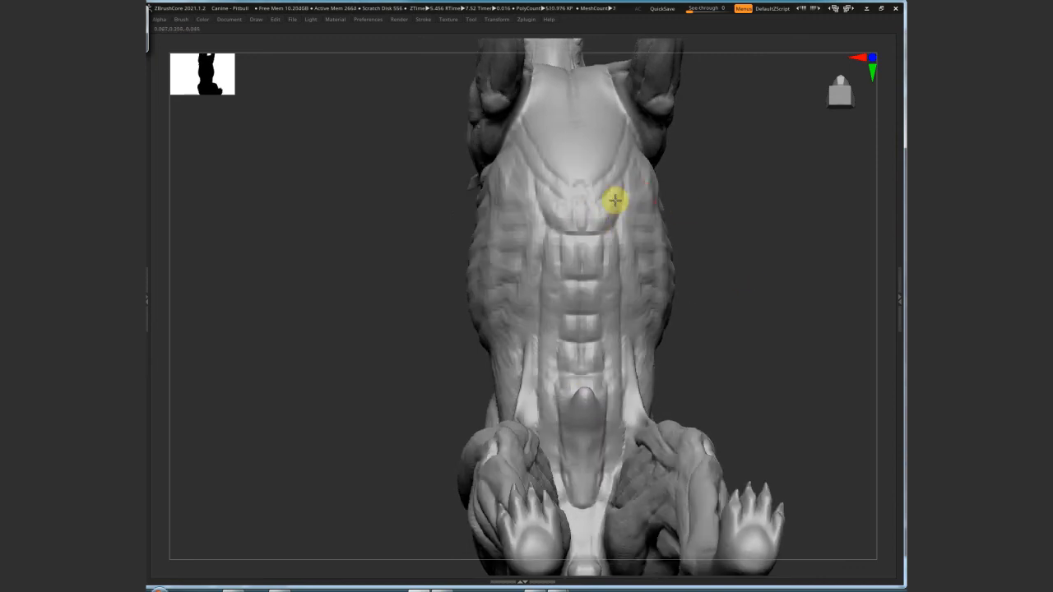
# Carve diagonal, feathered muscle fibres into the chest muscles on both sides of the sternum, meeting in a V along the midline
pyautogui.moveTo(727, 292)
pyautogui.mouseDown()
pyautogui.moveTo(731, 301)
pyautogui.moveTo(644, 228)
pyautogui.moveTo(616, 146)
pyautogui.moveTo(606, 176)
pyautogui.mouseUp()
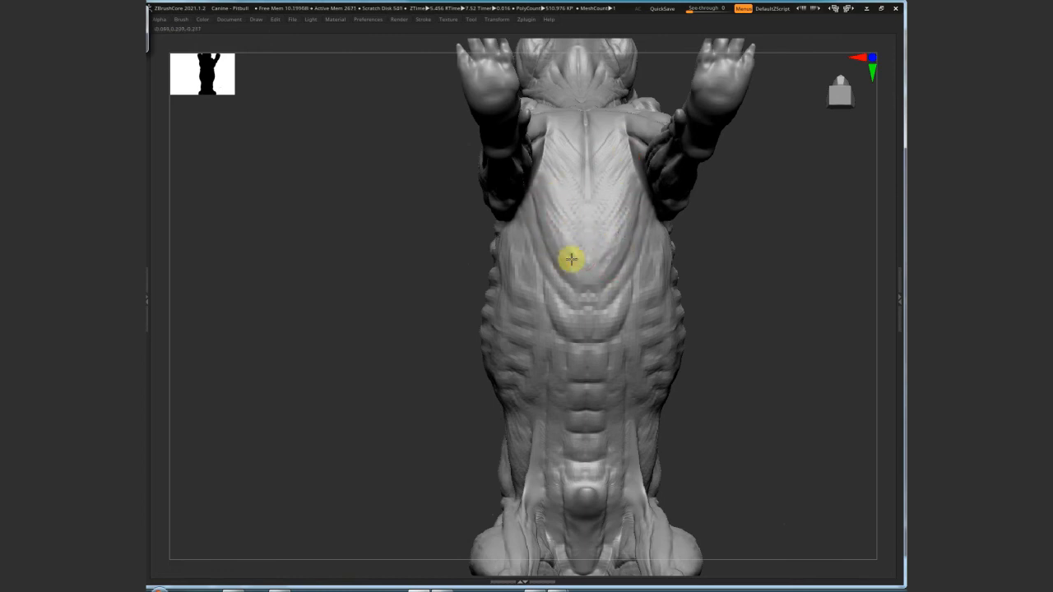
pyautogui.moveTo(617, 153)
pyautogui.mouseDown(button='right')
pyautogui.moveTo(616, 228)
pyautogui.moveTo(627, 148)
pyautogui.mouseUp(button='right')
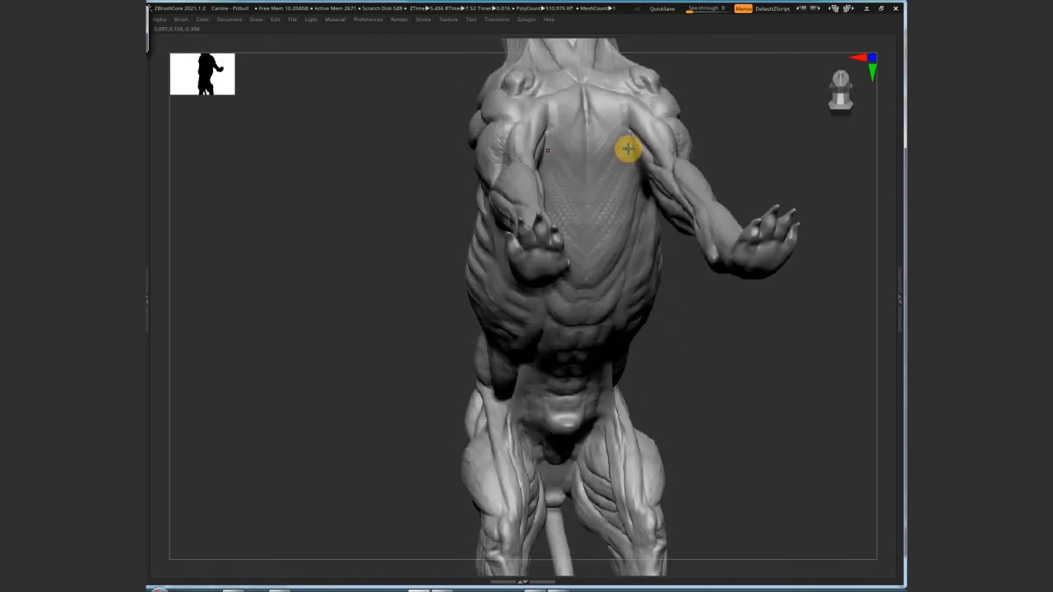
pyautogui.moveTo(627, 184)
pyautogui.mouseDown(button='right')
pyautogui.moveTo(607, 156)
pyautogui.moveTo(614, 126)
pyautogui.moveTo(573, 174)
pyautogui.mouseUp(button='right')
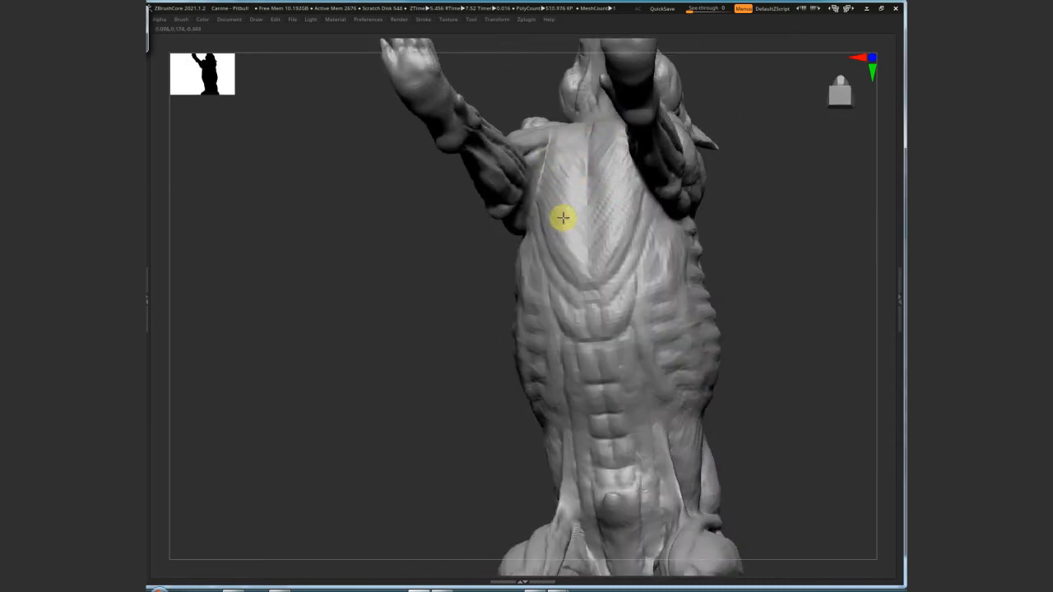
pyautogui.moveTo(599, 277); pyautogui.dragTo(530, 236, button='right')
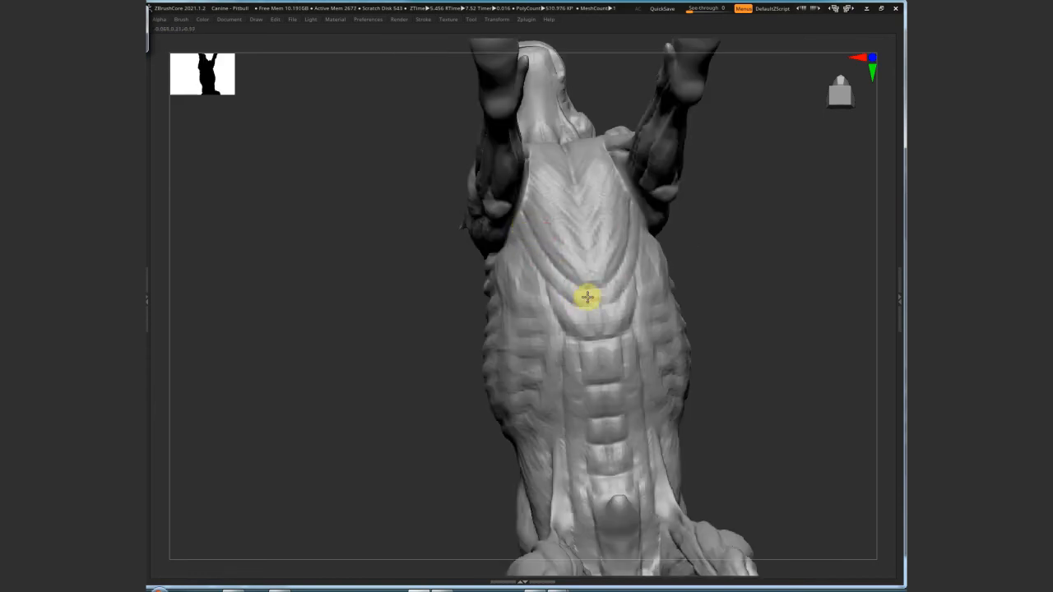
pyautogui.moveTo(587, 297)
pyautogui.mouseDown(button='right')
pyautogui.moveTo(799, 315)
pyautogui.moveTo(778, 298)
pyautogui.moveTo(828, 319)
pyautogui.moveTo(724, 282)
pyautogui.moveTo(587, 272)
pyautogui.moveTo(533, 236)
pyautogui.moveTo(543, 214)
pyautogui.moveTo(573, 230)
pyautogui.moveTo(587, 219)
pyautogui.moveTo(510, 208)
pyautogui.moveTo(503, 196)
pyautogui.mouseUp(button='right')
pyautogui.moveTo(552, 254)
pyautogui.mouseDown(button='right')
pyautogui.moveTo(620, 151)
pyautogui.moveTo(601, 214)
pyautogui.mouseUp(button='right')
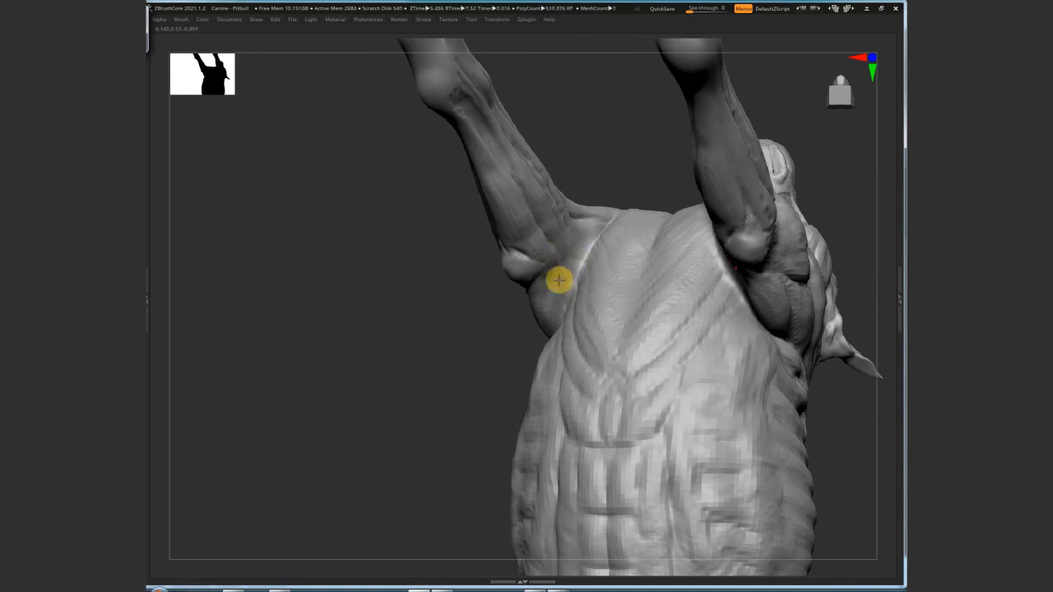
pyautogui.moveTo(559, 281)
pyautogui.mouseDown(button='right')
pyautogui.moveTo(576, 252)
pyautogui.moveTo(565, 301)
pyautogui.mouseUp(button='right')
# Carve the outline of the large central pad on the underside of the front paw
pyautogui.moveTo(621, 264)
pyautogui.mouseDown(button='right')
pyautogui.moveTo(745, 250)
pyautogui.moveTo(740, 241)
pyautogui.moveTo(737, 274)
pyautogui.moveTo(738, 238)
pyautogui.moveTo(593, 211)
pyautogui.moveTo(565, 247)
pyautogui.moveTo(760, 235)
pyautogui.moveTo(792, 395)
pyautogui.moveTo(771, 189)
pyautogui.moveTo(903, 263)
pyautogui.moveTo(691, 266)
pyautogui.moveTo(719, 238)
pyautogui.moveTo(683, 263)
pyautogui.moveTo(698, 250)
pyautogui.mouseUp(button='right')
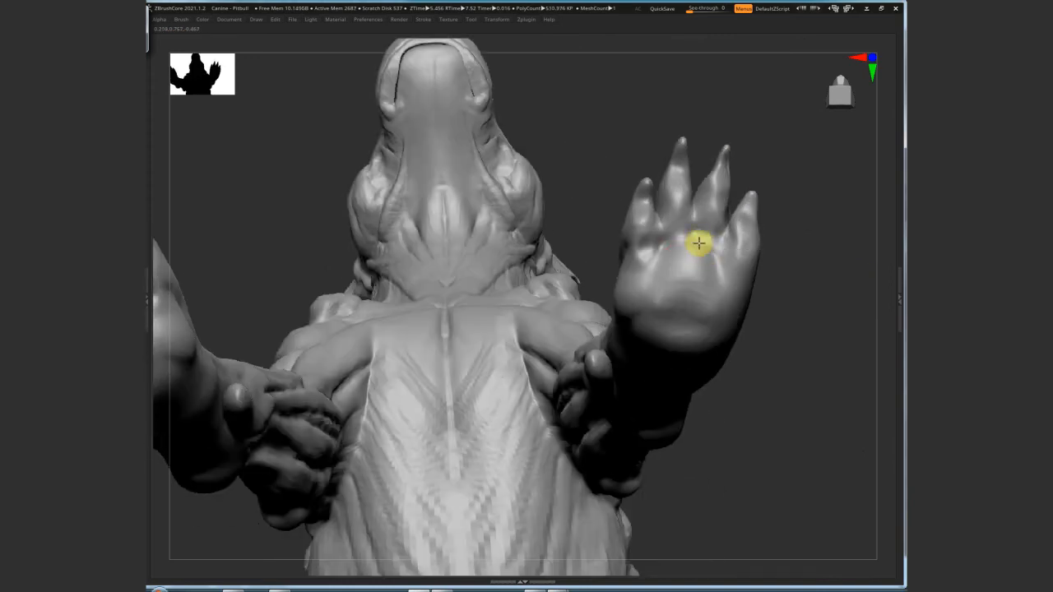
pyautogui.moveTo(698, 242)
pyautogui.mouseDown()
pyautogui.moveTo(666, 254)
pyautogui.moveTo(634, 301)
pyautogui.moveTo(705, 315)
pyautogui.moveTo(733, 303)
pyautogui.moveTo(706, 273)
pyautogui.mouseUp()
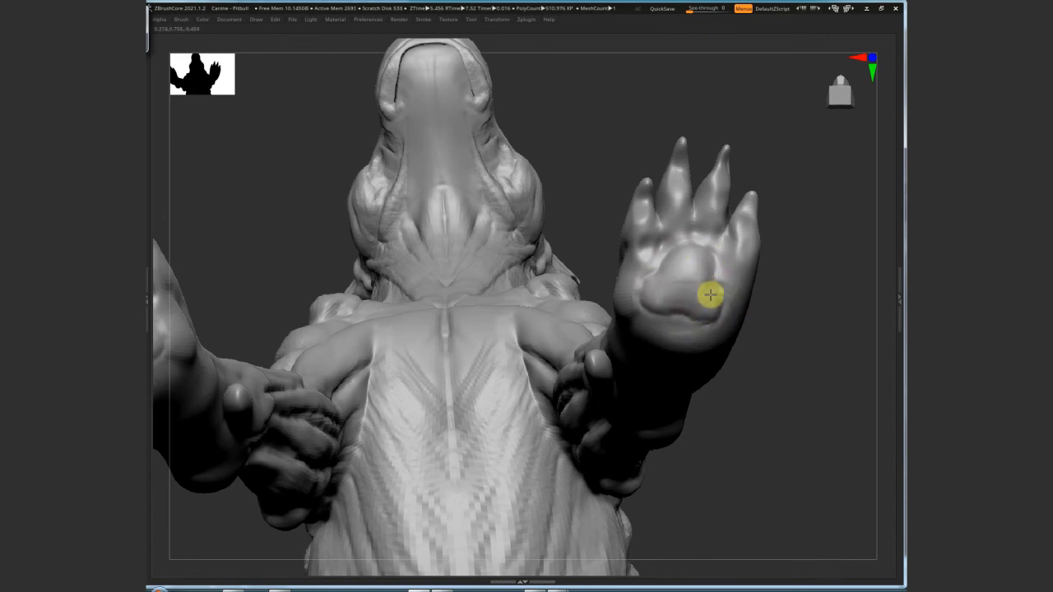
pyautogui.moveTo(665, 263)
pyautogui.mouseDown()
pyautogui.moveTo(639, 284)
pyautogui.moveTo(705, 317)
pyautogui.mouseUp()
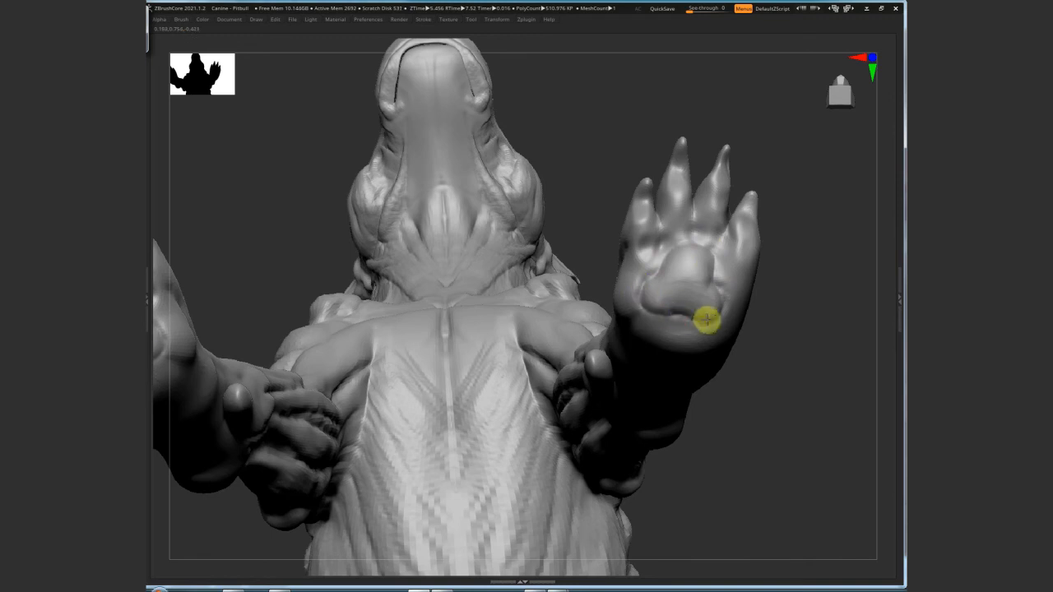
# Shape separate toe pads on the outer two toes of the front paw's underside
pyautogui.moveTo(751, 223); pyautogui.dragTo(745, 246)
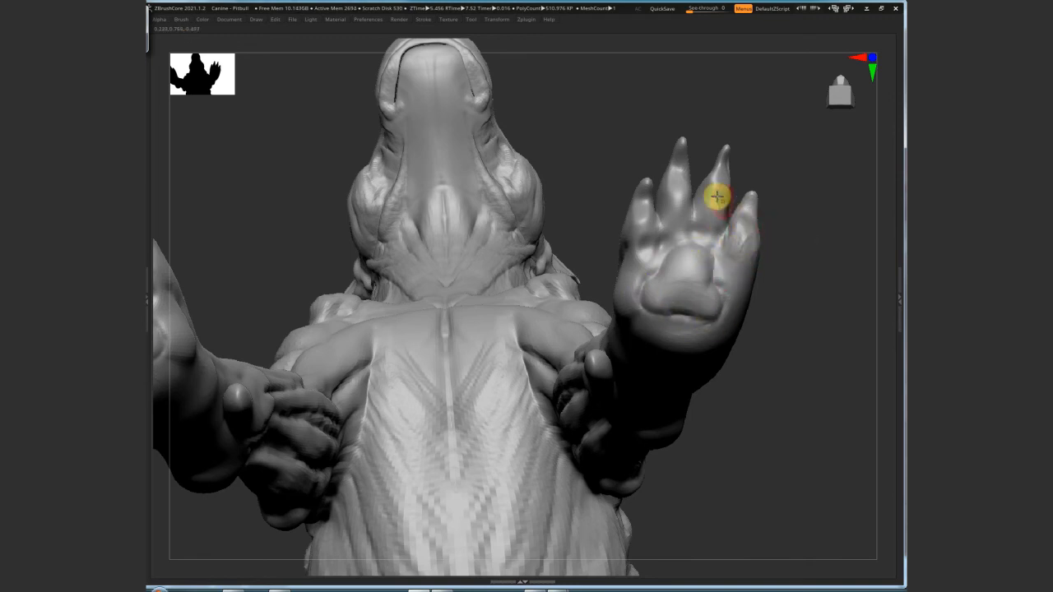
pyautogui.moveTo(717, 200)
pyautogui.mouseDown(button='right')
pyautogui.moveTo(729, 207)
pyautogui.moveTo(705, 200)
pyautogui.mouseUp(button='right')
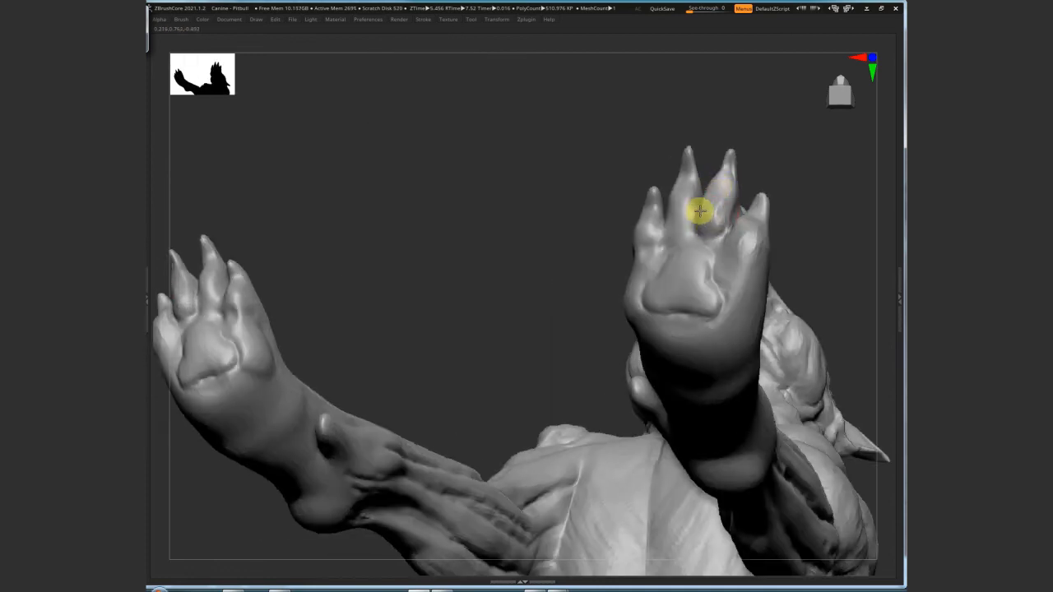
pyautogui.click(725, 268)
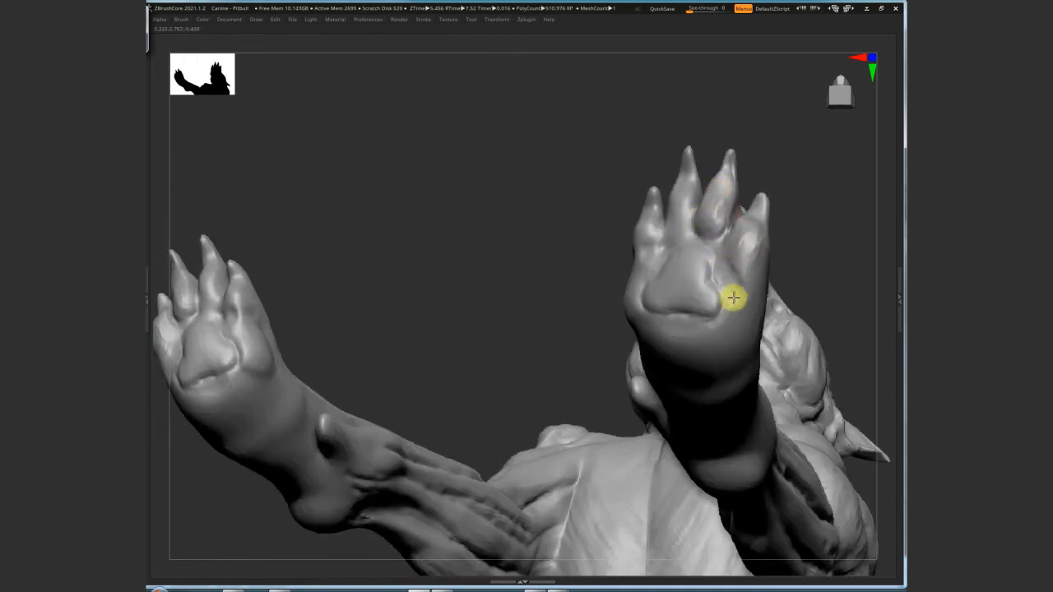
pyautogui.click(745, 274)
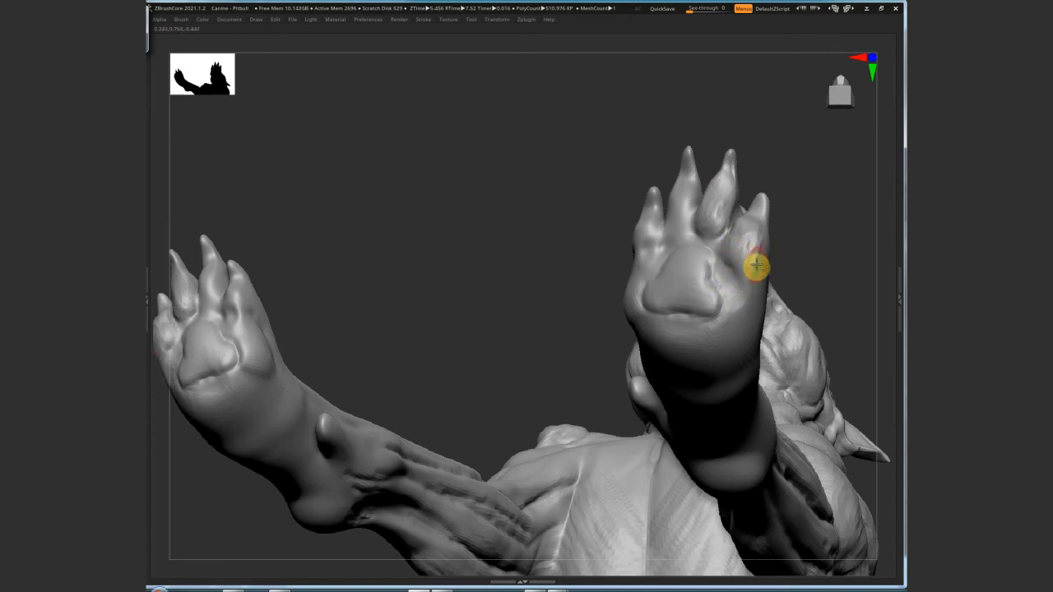
# Refine the surface of the central paw pad and shape the pads of the remaining inner toes
pyautogui.click(682, 255)
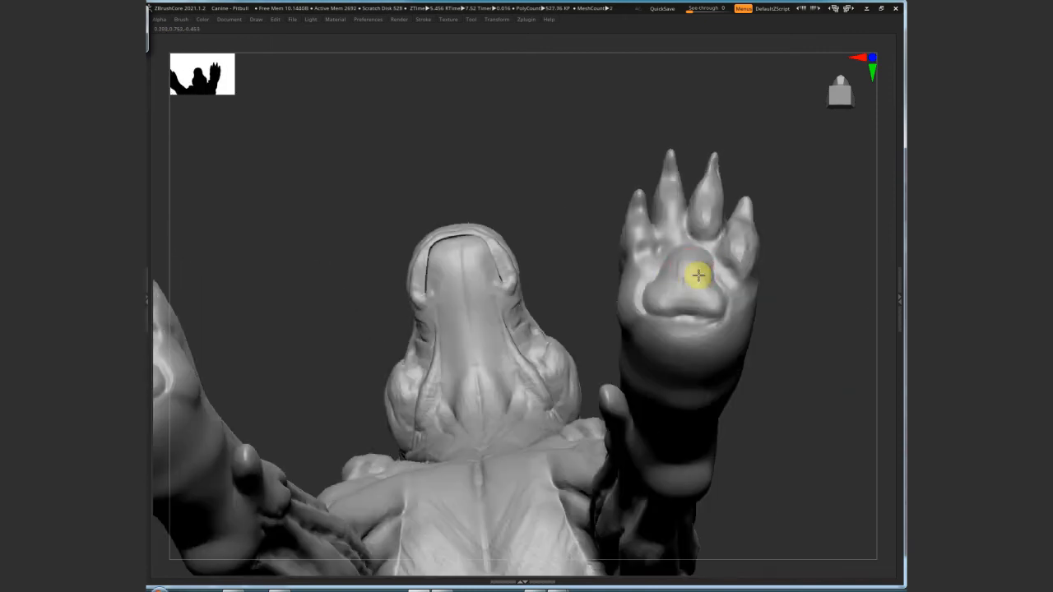
pyautogui.moveTo(697, 274); pyautogui.dragTo(690, 291)
pyautogui.moveTo(699, 247); pyautogui.dragTo(658, 207, button='right')
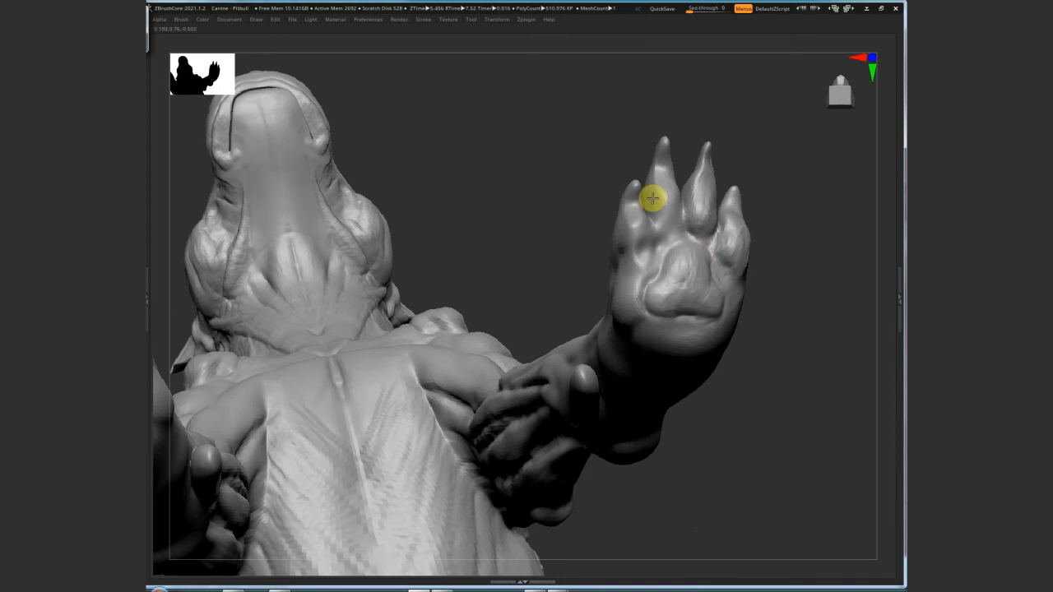
pyautogui.click(638, 228)
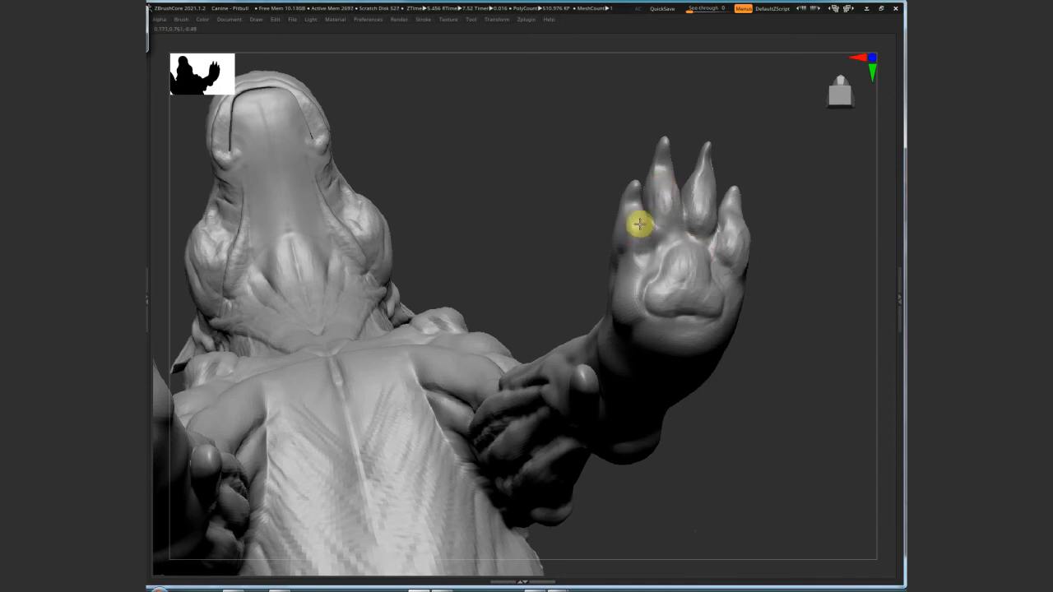
pyautogui.moveTo(640, 247)
pyautogui.mouseDown(button='right')
pyautogui.moveTo(755, 235)
pyautogui.moveTo(830, 251)
pyautogui.moveTo(815, 324)
pyautogui.moveTo(832, 316)
pyautogui.moveTo(820, 326)
pyautogui.moveTo(830, 230)
pyautogui.moveTo(839, 304)
pyautogui.moveTo(600, 320)
pyautogui.moveTo(798, 305)
pyautogui.moveTo(762, 282)
pyautogui.moveTo(810, 284)
pyautogui.moveTo(778, 228)
pyautogui.moveTo(682, 321)
pyautogui.moveTo(688, 292)
pyautogui.moveTo(765, 293)
pyautogui.moveTo(665, 287)
pyautogui.moveTo(640, 146)
pyautogui.moveTo(649, 206)
pyautogui.mouseUp(button='right')
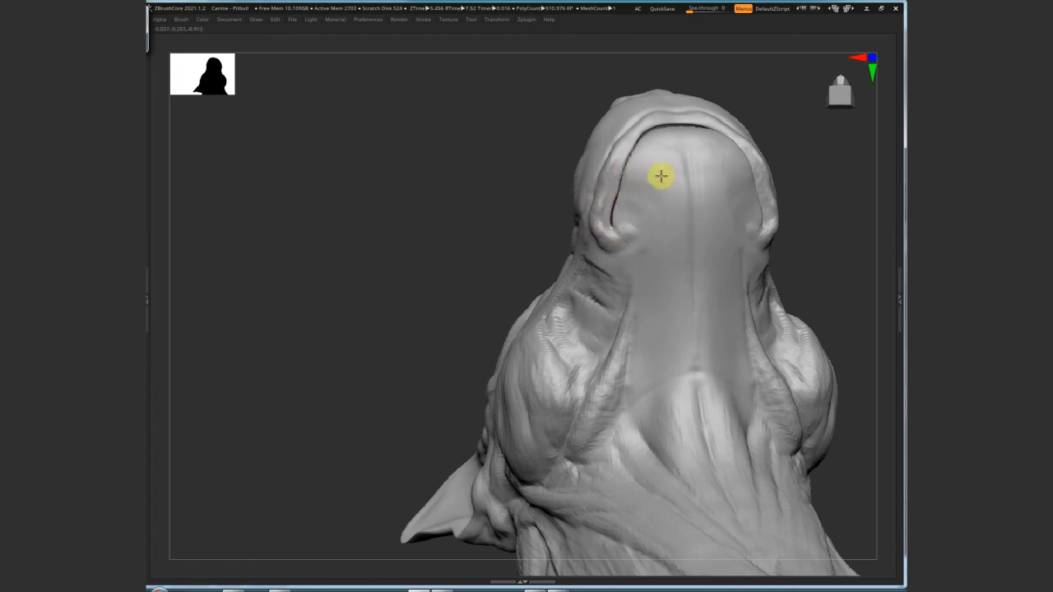
# Adjust the upper lip edge where it meets the lower jaw, from the mouth corner round to the front of the muzzle
pyautogui.moveTo(660, 175); pyautogui.dragTo(625, 221, button='right')
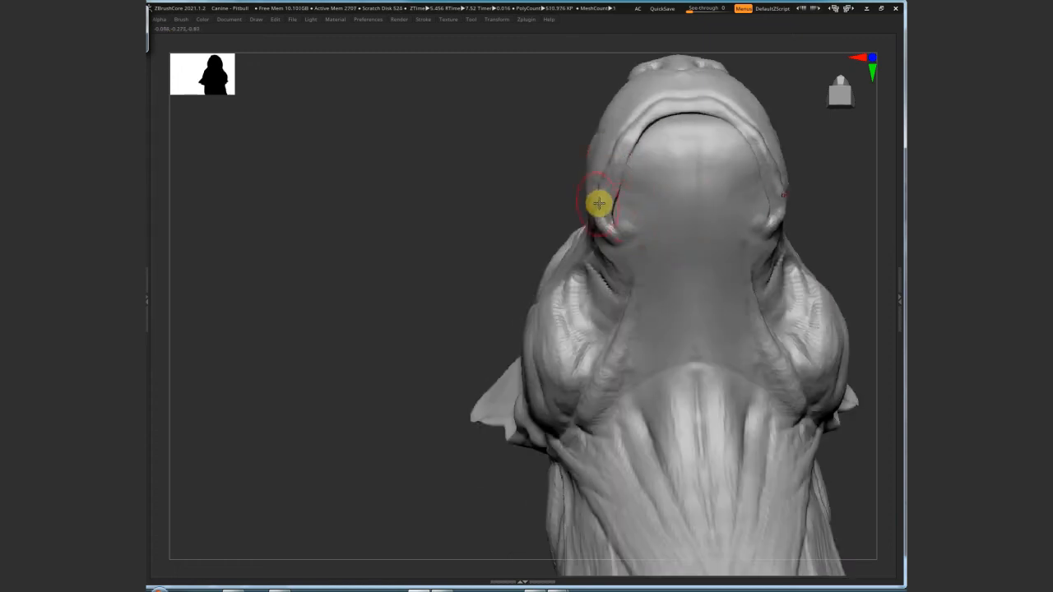
pyautogui.moveTo(636, 168)
pyautogui.mouseDown()
pyautogui.moveTo(670, 118)
pyautogui.moveTo(689, 113)
pyautogui.mouseUp()
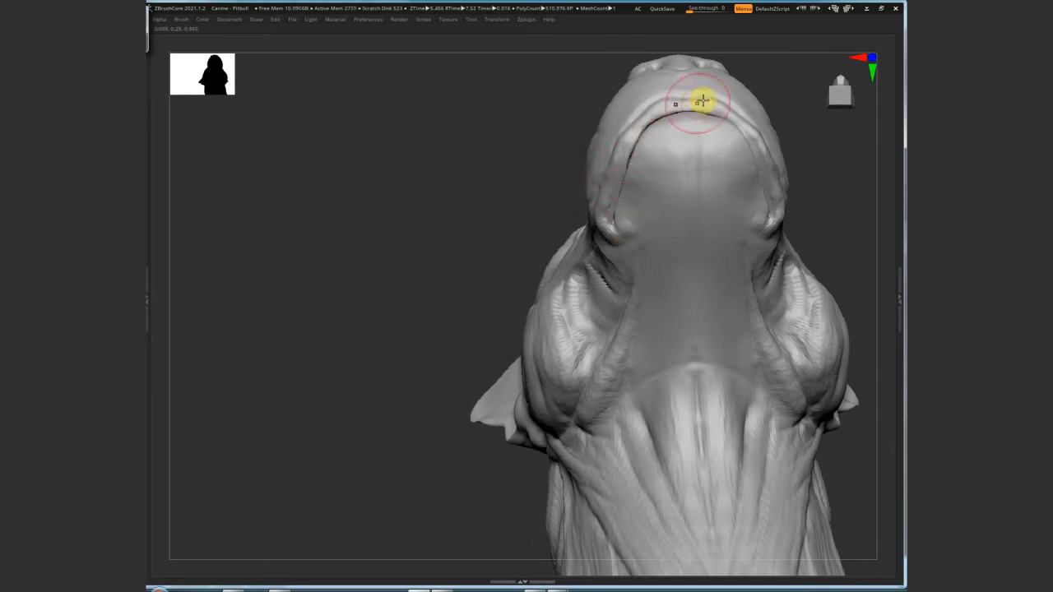
pyautogui.moveTo(701, 101)
pyautogui.mouseDown(button='right')
pyautogui.moveTo(677, 206)
pyautogui.moveTo(689, 165)
pyautogui.mouseUp(button='right')
pyautogui.moveTo(706, 171)
pyautogui.mouseDown()
pyautogui.moveTo(716, 170)
pyautogui.moveTo(689, 188)
pyautogui.moveTo(636, 191)
pyautogui.mouseUp()
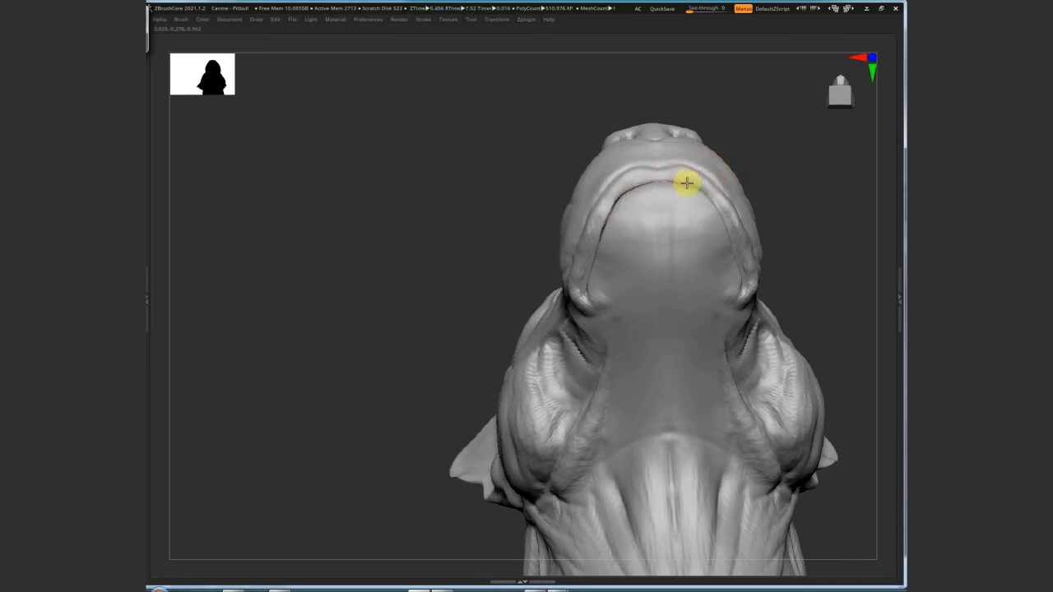
# Carve the long outline of the muscle under the lower jaw, rounding it behind the chin and running both sides to the throat
pyautogui.moveTo(684, 242)
pyautogui.mouseDown(button='right')
pyautogui.moveTo(669, 268)
pyautogui.moveTo(660, 252)
pyautogui.moveTo(677, 287)
pyautogui.moveTo(557, 268)
pyautogui.moveTo(576, 312)
pyautogui.moveTo(515, 271)
pyautogui.moveTo(508, 310)
pyautogui.moveTo(449, 307)
pyautogui.mouseUp(button='right')
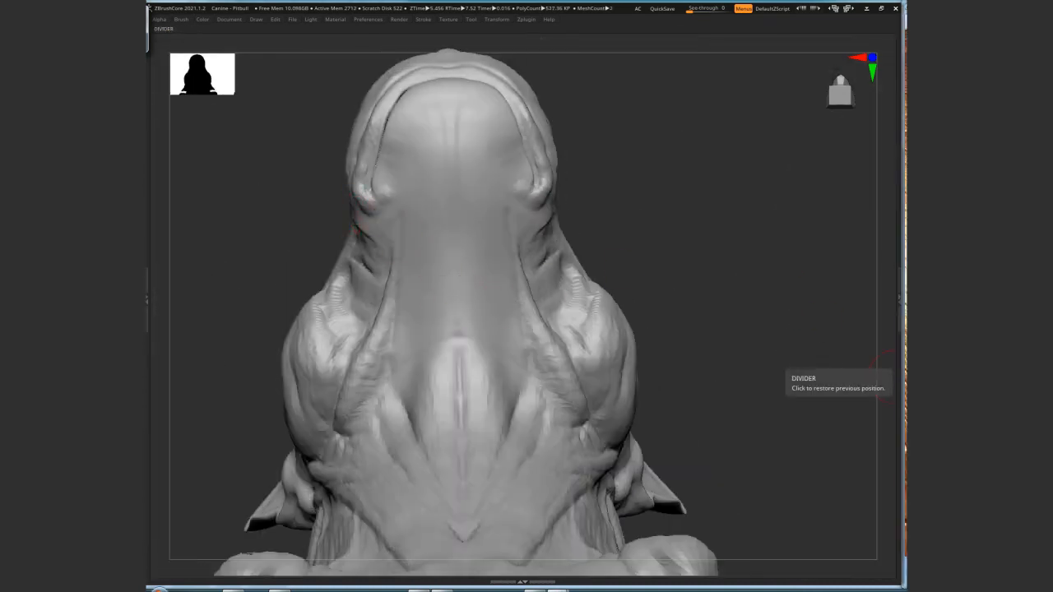
pyautogui.moveTo(464, 224); pyautogui.dragTo(417, 266, button='right')
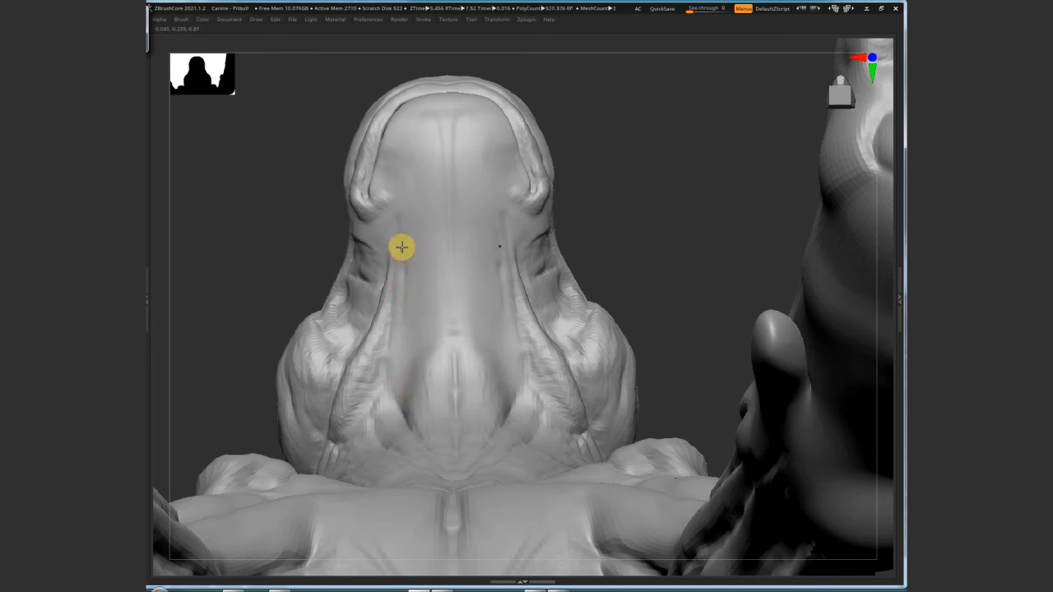
pyautogui.moveTo(396, 233)
pyautogui.mouseDown()
pyautogui.moveTo(392, 157)
pyautogui.moveTo(411, 115)
pyautogui.moveTo(468, 108)
pyautogui.mouseUp()
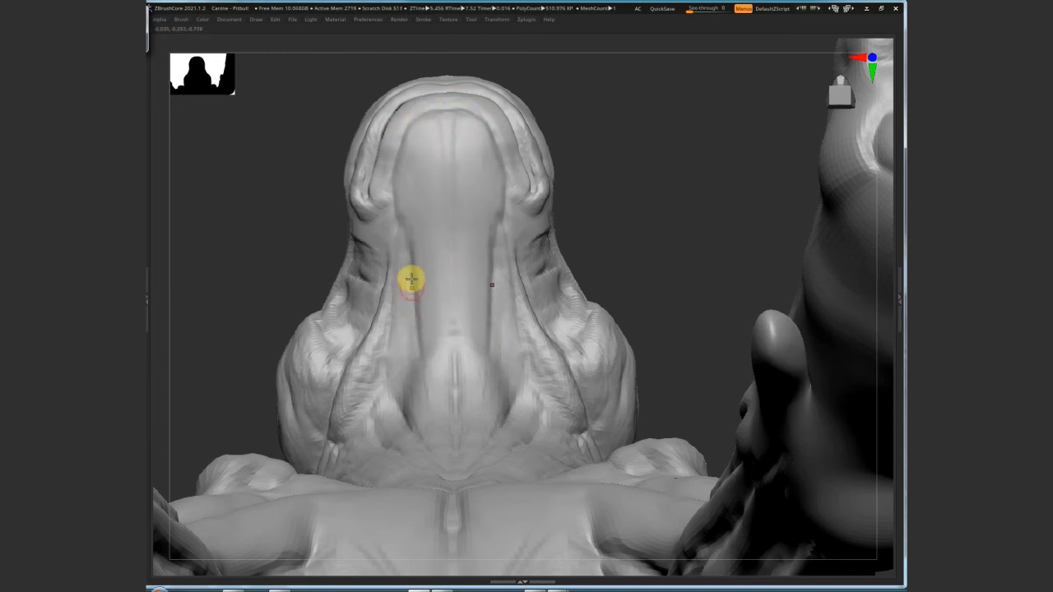
pyautogui.moveTo(501, 221); pyautogui.dragTo(512, 273)
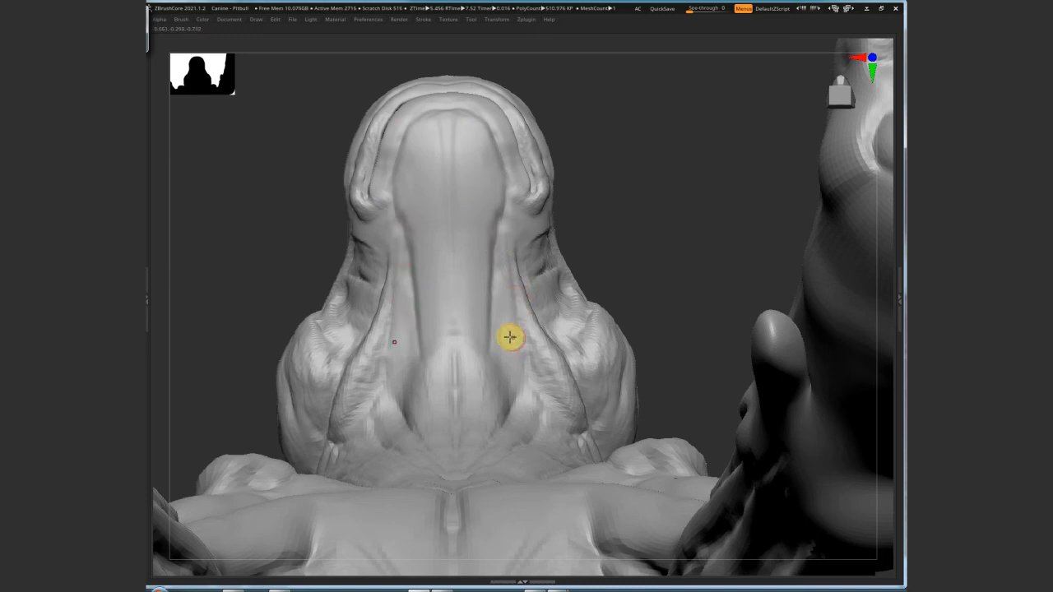
# Raise a small ridge across the throat end of the under-jaw muscle and carve its midline seam from chin to throat
pyautogui.hotkey('shift', 'd')
pyautogui.moveTo(479, 404); pyautogui.dragTo(467, 366, button='right')
pyautogui.click(467, 351)
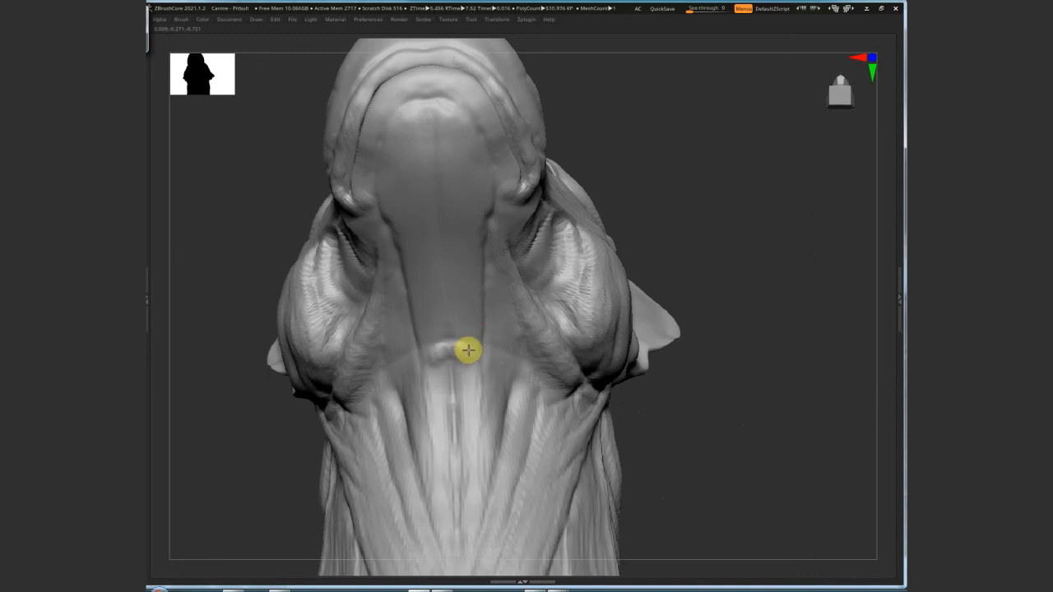
pyautogui.hotkey('ctrl', 'z')
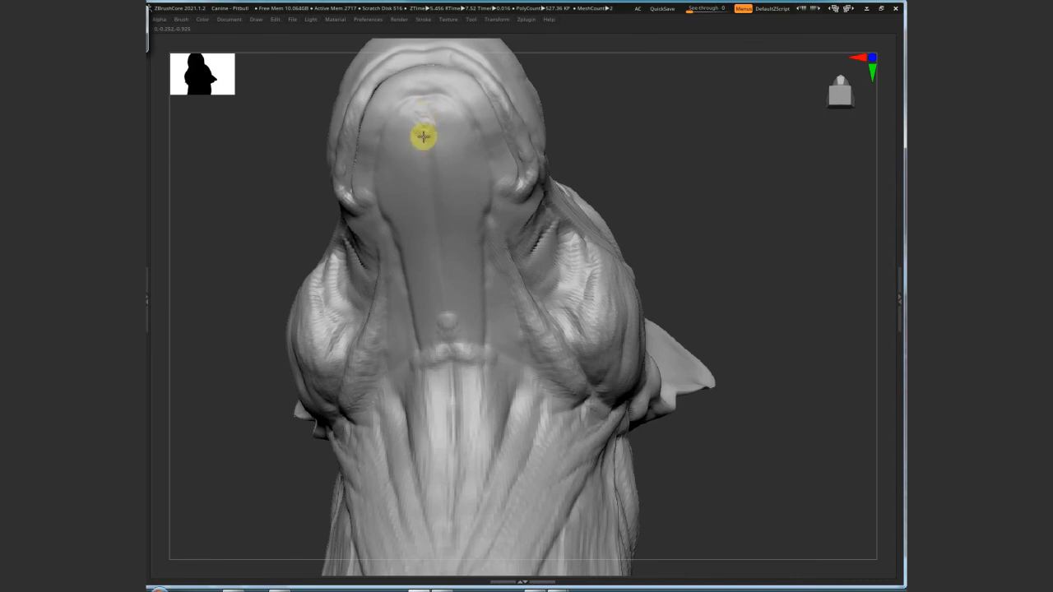
pyautogui.hotkey('ctrl', 'z')
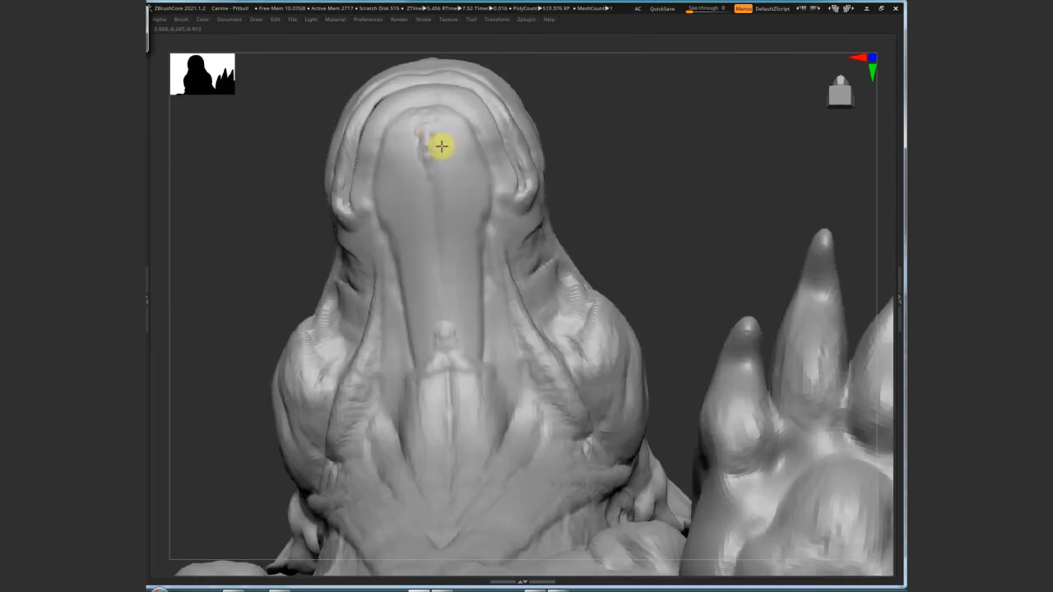
pyautogui.moveTo(432, 181)
pyautogui.mouseDown()
pyautogui.moveTo(449, 354)
pyautogui.moveTo(438, 217)
pyautogui.moveTo(430, 235)
pyautogui.moveTo(446, 327)
pyautogui.mouseUp()
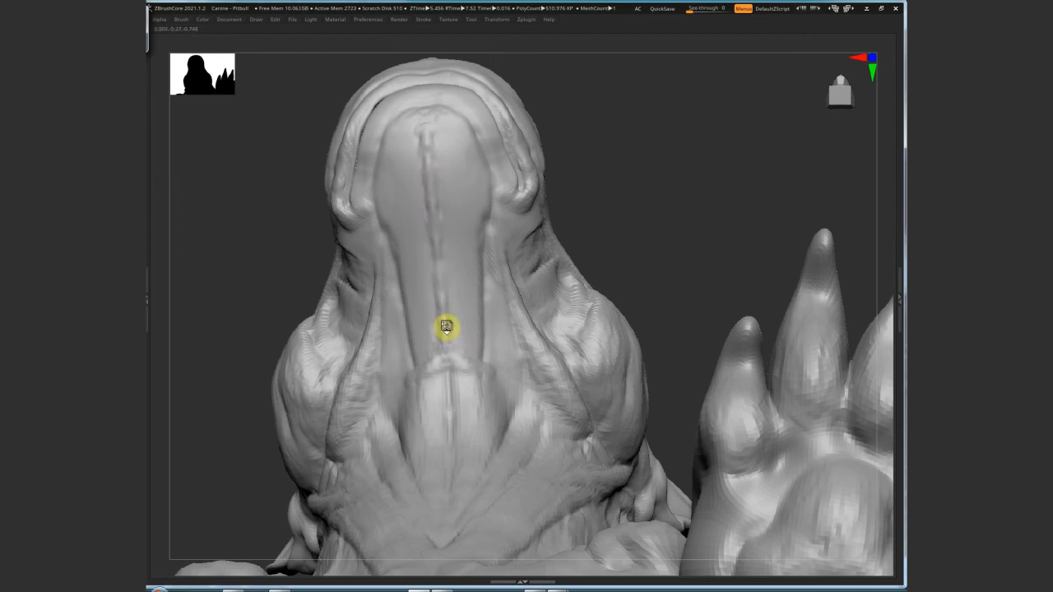
# Extend the throat ridge as an arc on both sides towards the jaw corners, separating the jaw from the neck muscles
pyautogui.moveTo(461, 354); pyautogui.dragTo(494, 318, button='right')
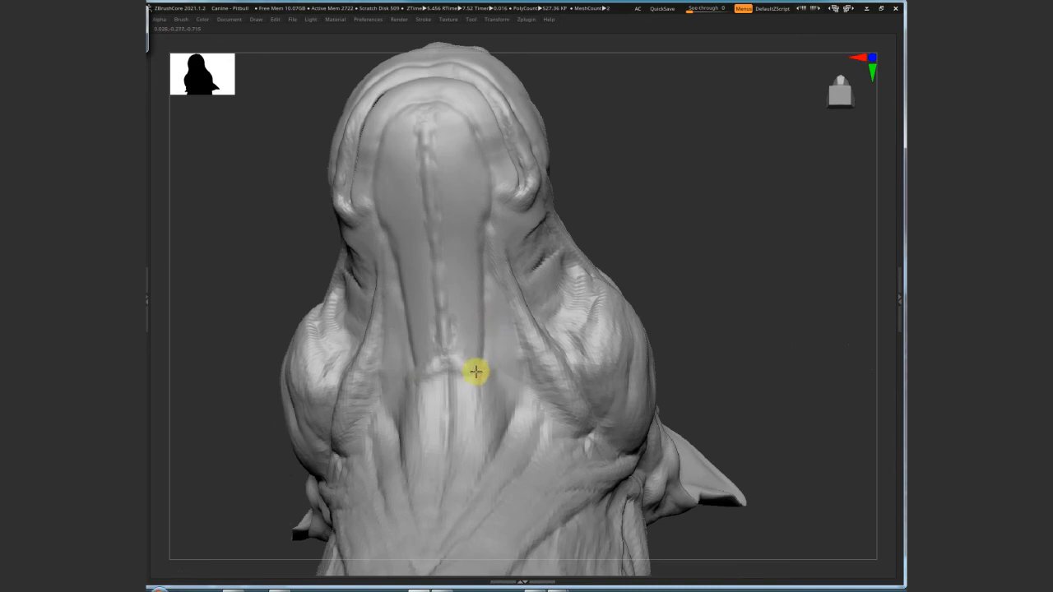
pyautogui.moveTo(474, 363); pyautogui.dragTo(569, 409)
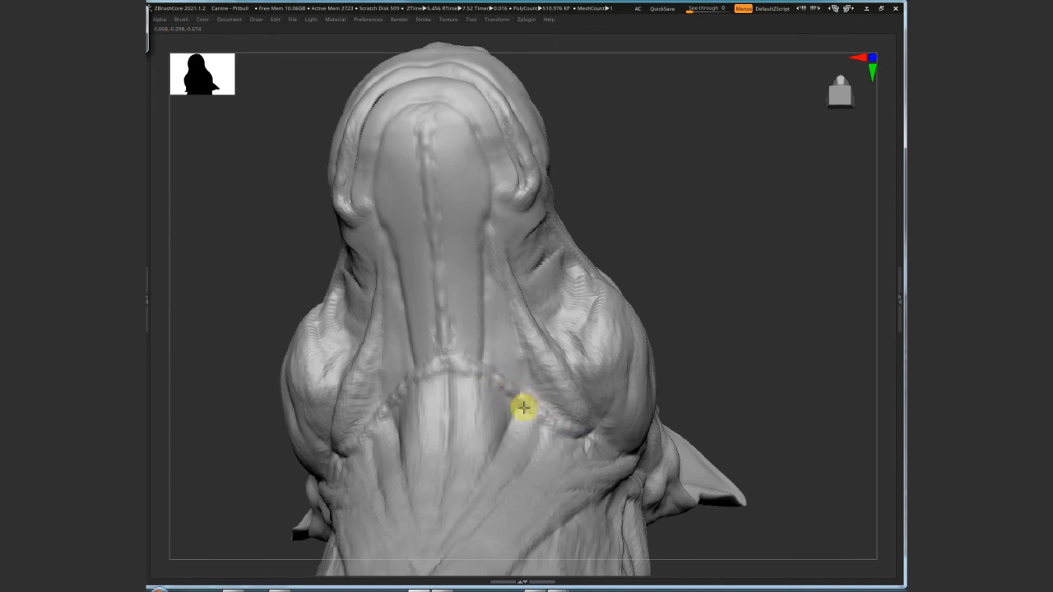
pyautogui.moveTo(524, 407); pyautogui.dragTo(532, 359)
# Clean up the seam's chin end and sculpt short transverse fibres across both halves of the under-jaw muscle
pyautogui.moveTo(422, 147); pyautogui.dragTo(423, 118)
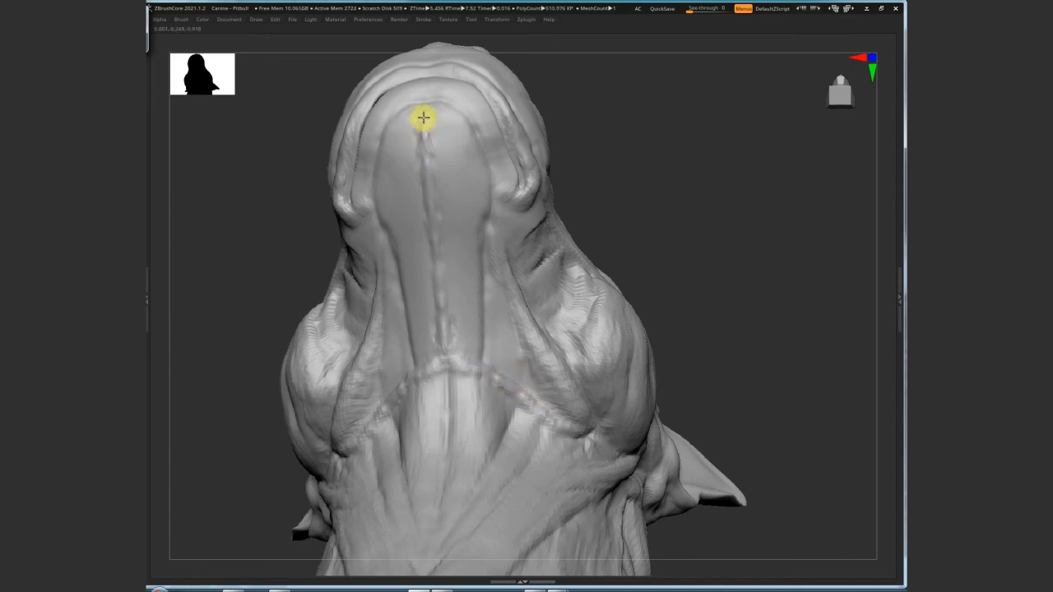
pyautogui.moveTo(501, 340)
pyautogui.mouseDown()
pyautogui.moveTo(489, 327)
pyautogui.moveTo(509, 312)
pyautogui.moveTo(466, 315)
pyautogui.moveTo(465, 351)
pyautogui.moveTo(468, 272)
pyautogui.moveTo(488, 338)
pyautogui.moveTo(453, 221)
pyautogui.moveTo(444, 120)
pyautogui.moveTo(468, 164)
pyautogui.mouseUp()
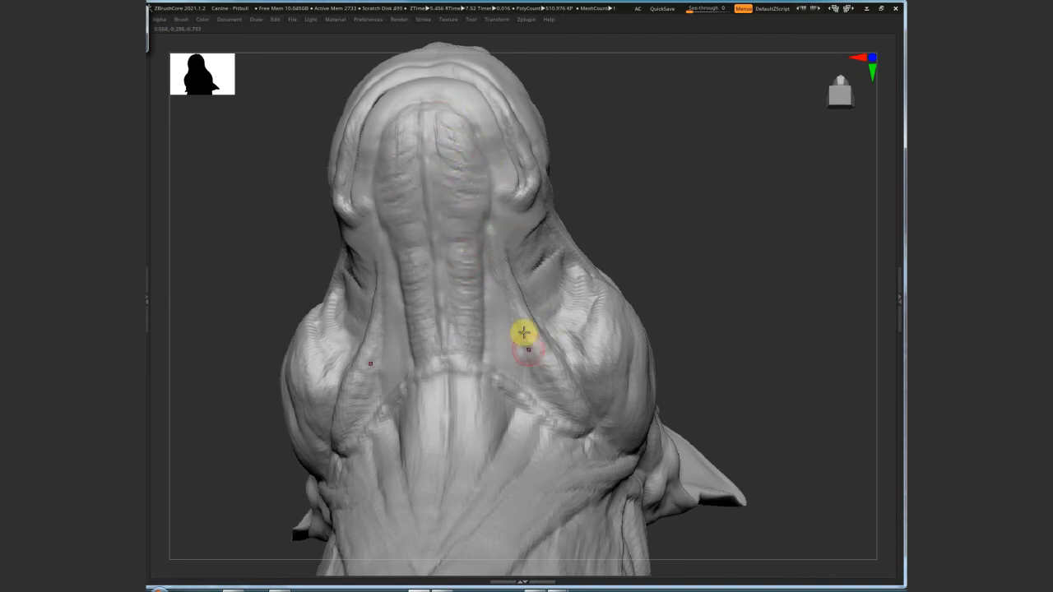
pyautogui.moveTo(524, 334)
pyautogui.mouseDown()
pyautogui.moveTo(543, 390)
pyautogui.moveTo(513, 305)
pyautogui.moveTo(506, 297)
pyautogui.moveTo(496, 329)
pyautogui.moveTo(486, 287)
pyautogui.moveTo(497, 335)
pyautogui.mouseUp()
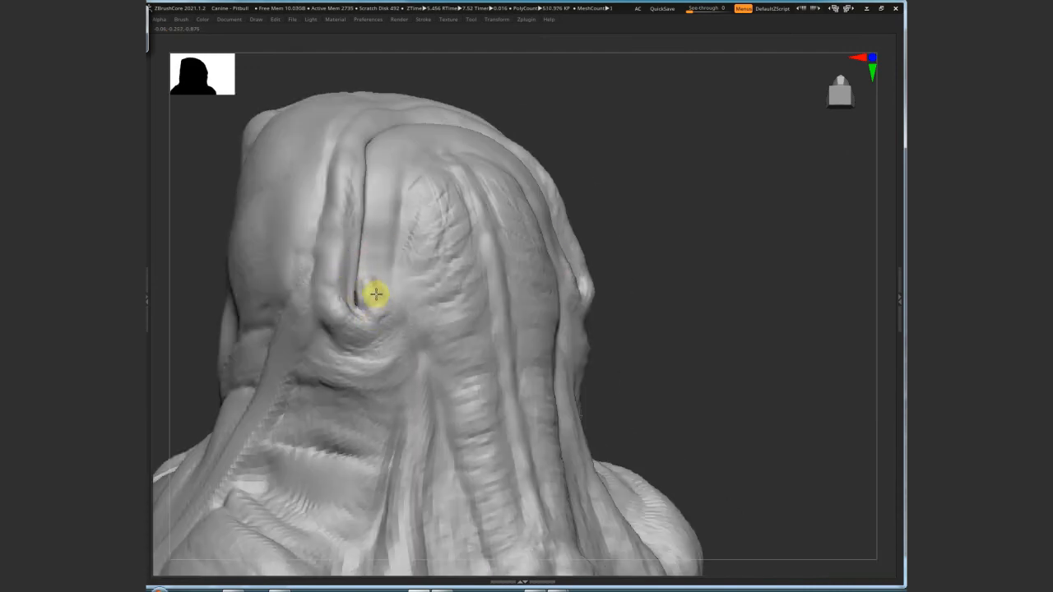
# Build up a lower lip rim along the mouth opening on both sides of the jaw, joining the upper lip at the corners
pyautogui.moveTo(376, 293)
pyautogui.mouseDown()
pyautogui.moveTo(367, 222)
pyautogui.moveTo(361, 290)
pyautogui.moveTo(379, 343)
pyautogui.moveTo(376, 294)
pyautogui.moveTo(348, 228)
pyautogui.moveTo(328, 287)
pyautogui.mouseUp()
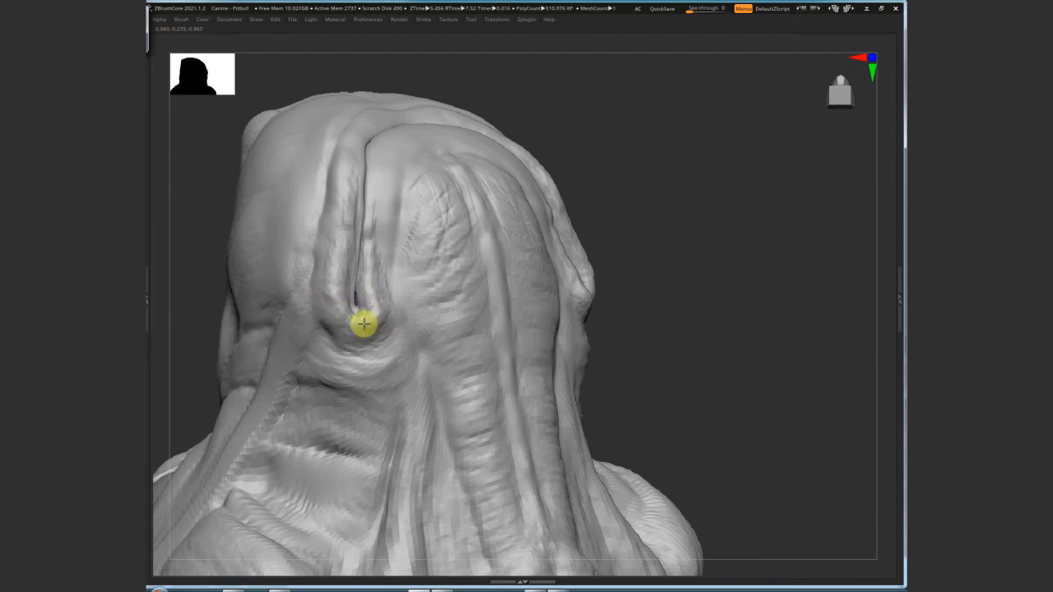
pyautogui.moveTo(660, 242); pyautogui.dragTo(374, 239)
pyautogui.moveTo(608, 171); pyautogui.dragTo(606, 191)
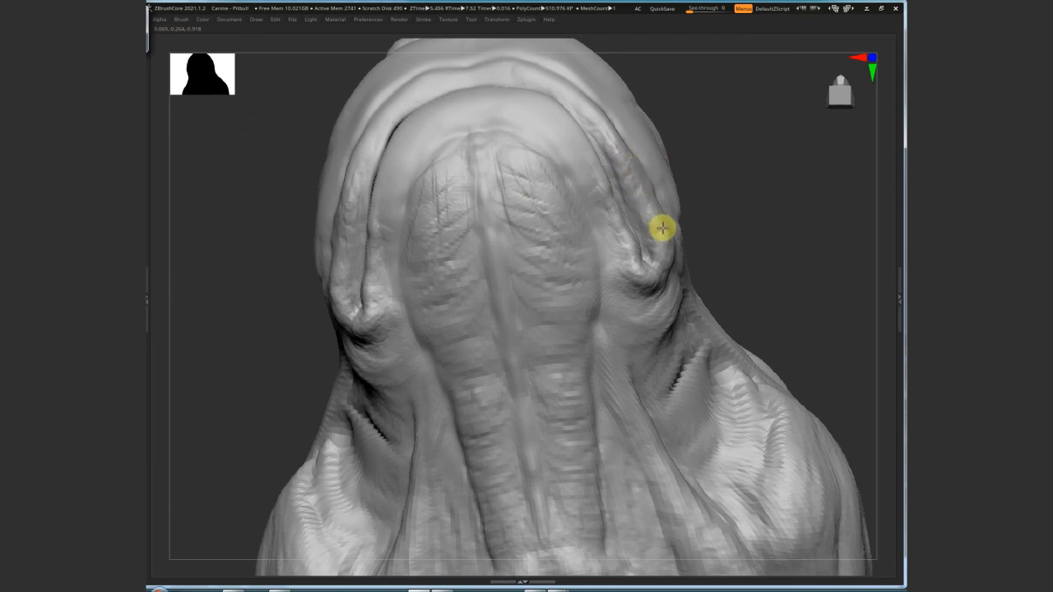
pyautogui.moveTo(654, 219)
pyautogui.mouseDown()
pyautogui.moveTo(764, 221)
pyautogui.moveTo(433, 216)
pyautogui.moveTo(502, 201)
pyautogui.mouseUp()
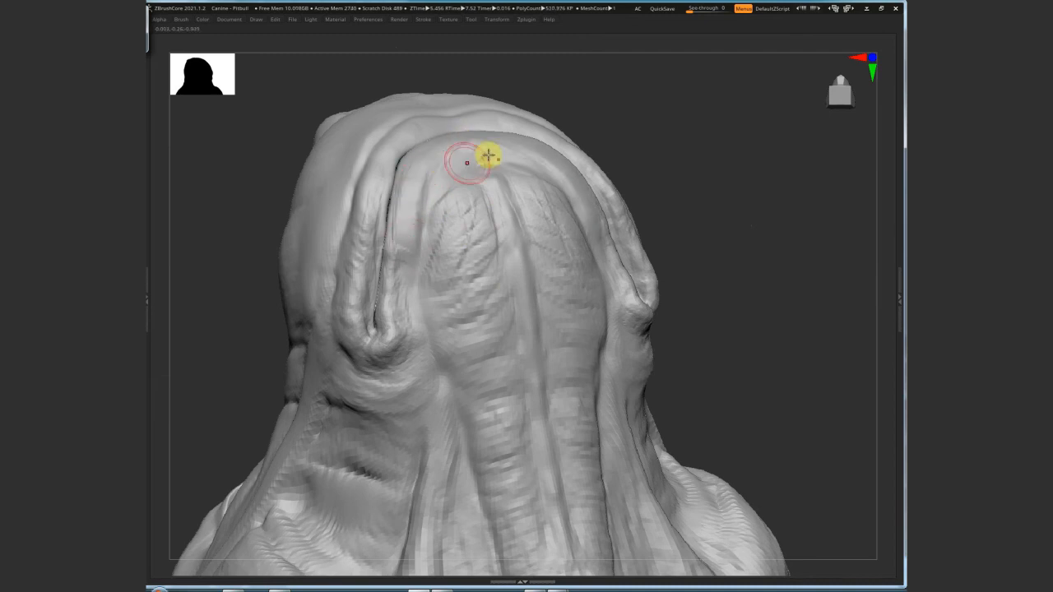
# Lower the body mesh to its lowest subdivision level for repairing the overlapping geometry at the mouth corner
pyautogui.moveTo(742, 214)
pyautogui.mouseDown()
pyautogui.moveTo(499, 252)
pyautogui.moveTo(571, 209)
pyautogui.moveTo(729, 301)
pyautogui.moveTo(726, 312)
pyautogui.moveTo(650, 256)
pyautogui.moveTo(719, 324)
pyautogui.moveTo(640, 326)
pyautogui.moveTo(532, 303)
pyautogui.moveTo(502, 235)
pyautogui.moveTo(630, 195)
pyautogui.moveTo(478, 228)
pyautogui.mouseUp()
pyautogui.press('s')
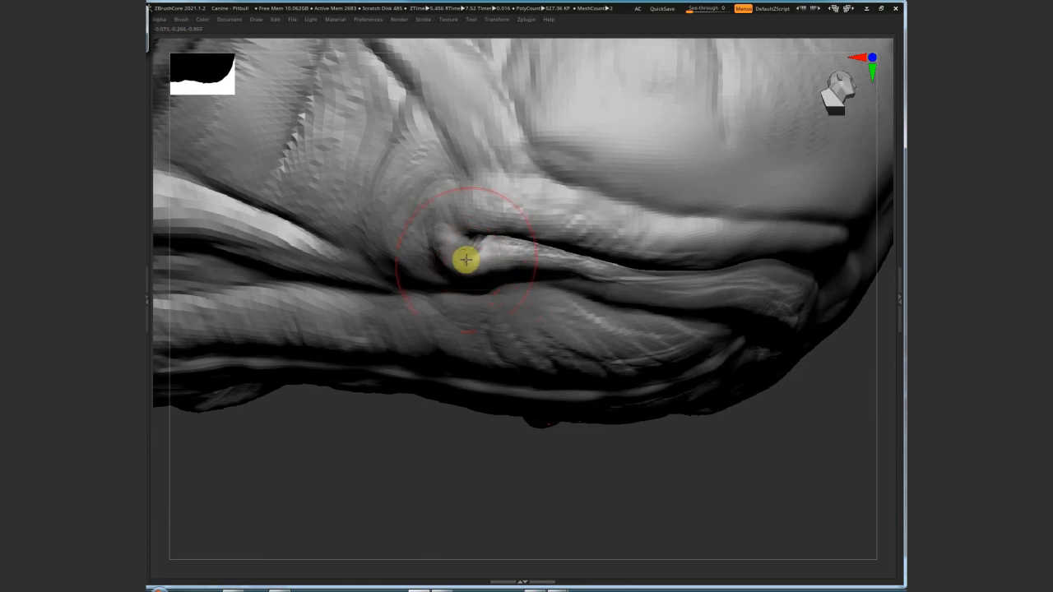
pyautogui.moveTo(464, 253)
pyautogui.mouseDown(button='right')
pyautogui.moveTo(489, 155)
pyautogui.moveTo(498, 232)
pyautogui.mouseUp(button='right')
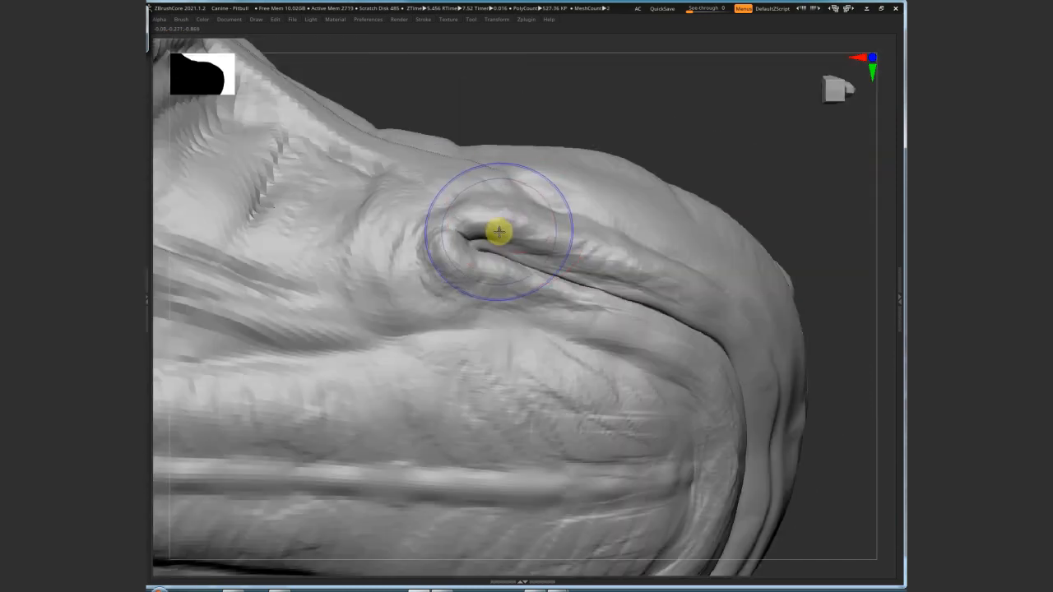
pyautogui.hotkey('shift', 'd')
pyautogui.hotkey('shift', 'd')
pyautogui.hotkey('shift', 'd')
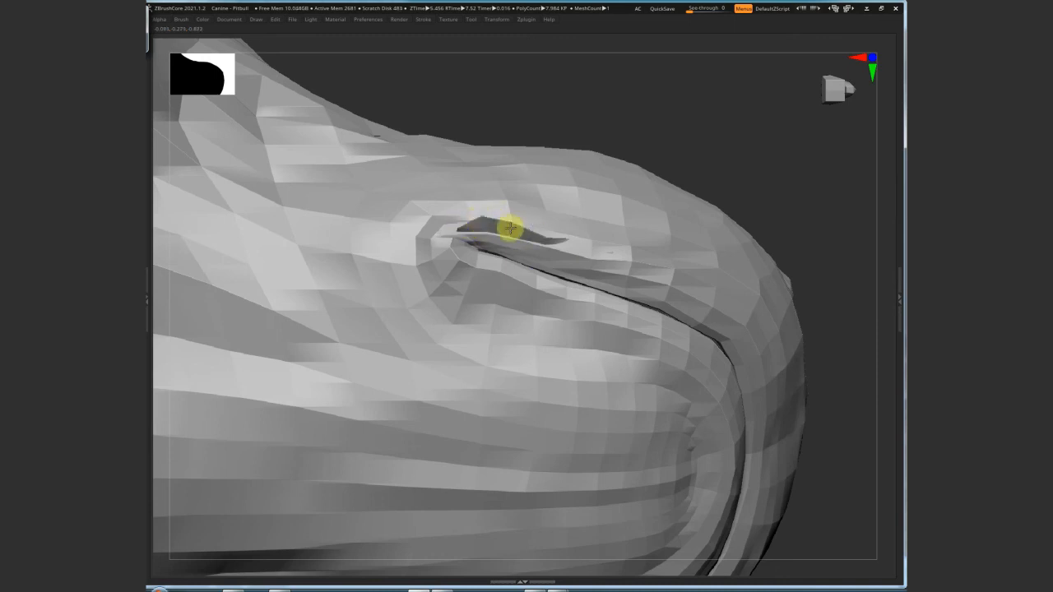
pyautogui.moveTo(510, 228); pyautogui.dragTo(553, 229, button='right')
pyautogui.moveTo(459, 242)
pyautogui.mouseDown(button='right')
pyautogui.moveTo(501, 153)
pyautogui.moveTo(516, 159)
pyautogui.mouseUp(button='right')
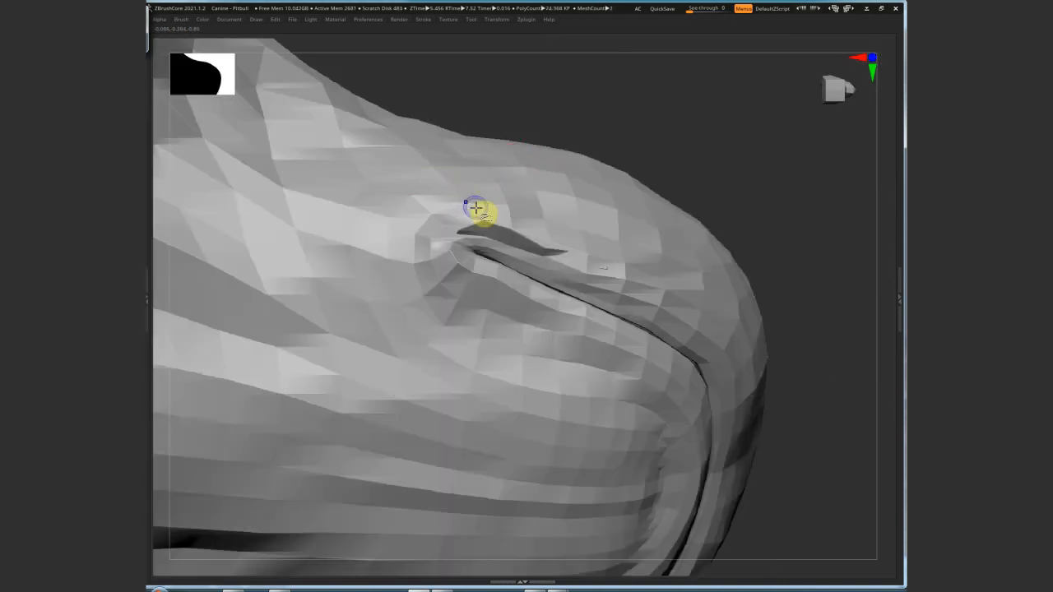
# Isolate the polygons around the mouth corner with a selection brush, hiding the rest of the body
pyautogui.press('space')
pyautogui.rightClick(395, 140)
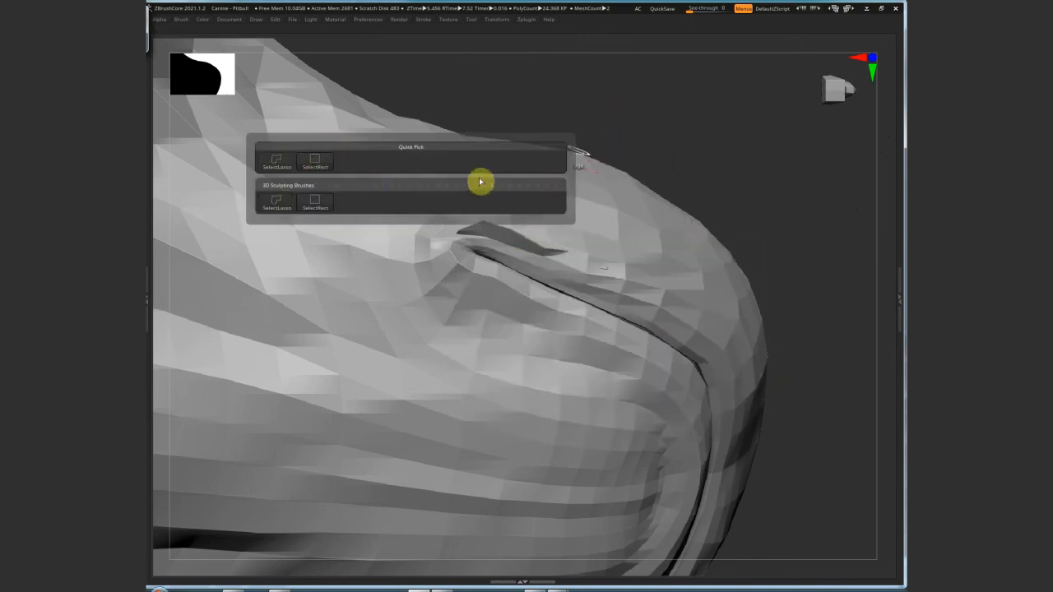
pyautogui.moveTo(444, 185)
pyautogui.mouseDown(button='right')
pyautogui.moveTo(660, 271)
pyautogui.moveTo(639, 256)
pyautogui.moveTo(450, 284)
pyautogui.moveTo(491, 221)
pyautogui.moveTo(442, 225)
pyautogui.moveTo(477, 221)
pyautogui.moveTo(423, 275)
pyautogui.moveTo(468, 205)
pyautogui.moveTo(581, 148)
pyautogui.moveTo(499, 213)
pyautogui.mouseUp(button='right')
pyautogui.moveTo(499, 213); pyautogui.dragTo(515, 280)
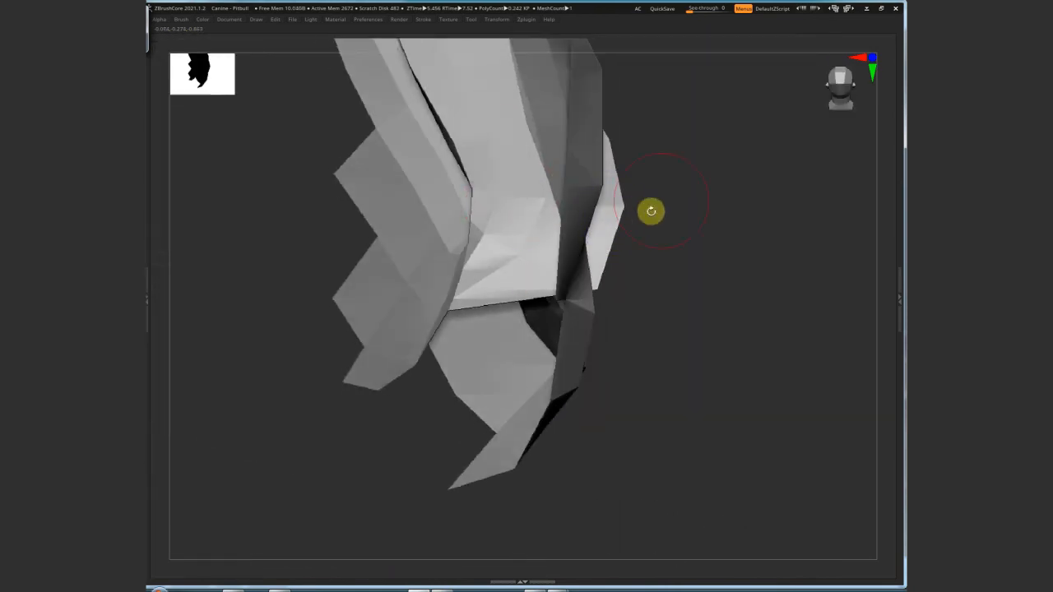
# Reposition the intersecting lip polygons at the isolated mouth corner so the inner surface stays behind the outer lip
pyautogui.moveTo(650, 211); pyautogui.dragTo(633, 172, button='right')
pyautogui.moveTo(569, 140)
pyautogui.mouseDown(button='right')
pyautogui.moveTo(646, 120)
pyautogui.moveTo(776, 223)
pyautogui.moveTo(761, 70)
pyautogui.moveTo(759, 219)
pyautogui.moveTo(776, 277)
pyautogui.moveTo(798, 139)
pyautogui.moveTo(765, 146)
pyautogui.moveTo(681, 228)
pyautogui.mouseUp(button='right')
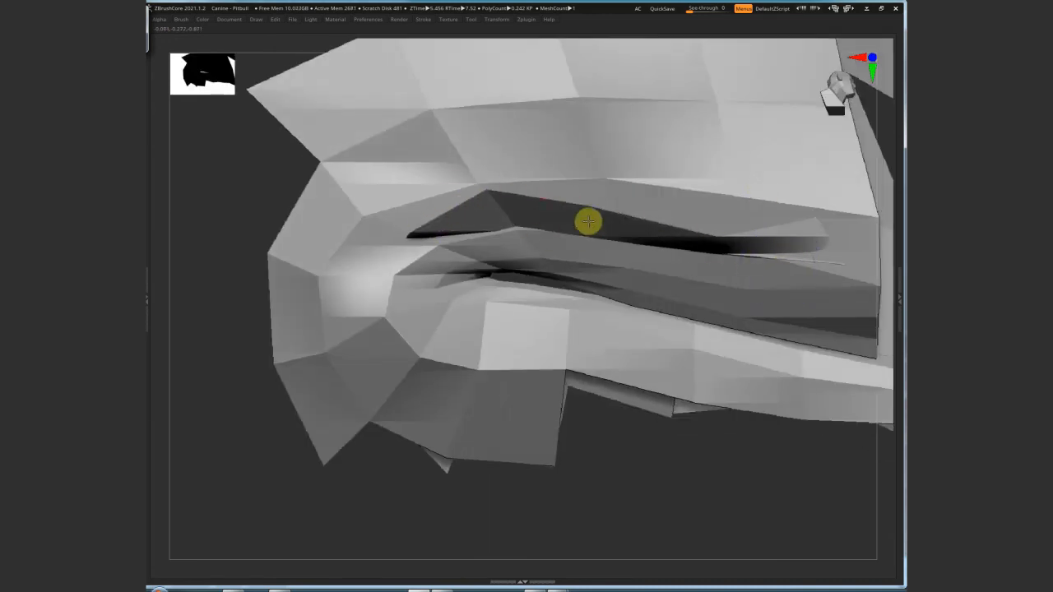
pyautogui.moveTo(588, 222); pyautogui.dragTo(739, 203, button='right')
pyautogui.moveTo(635, 254); pyautogui.dragTo(633, 262)
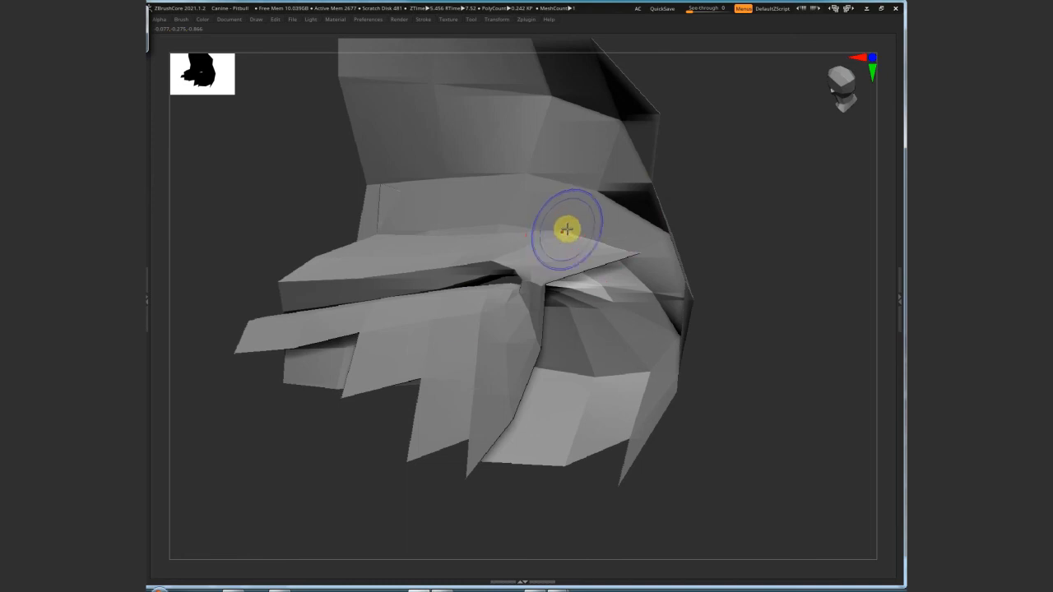
pyautogui.press('space')
pyautogui.moveTo(556, 244); pyautogui.dragTo(660, 223, button='right')
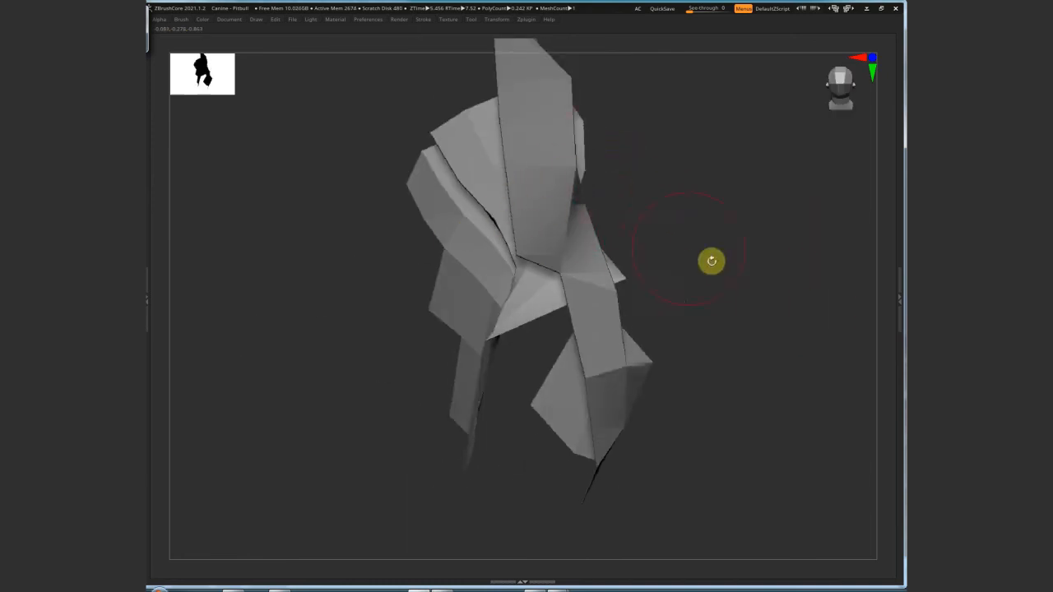
# Move the inner lip flap's edge and end points inward, away from the outer cheek surface
pyautogui.moveTo(710, 261); pyautogui.dragTo(603, 275, button='right')
pyautogui.moveTo(665, 112); pyautogui.dragTo(625, 159)
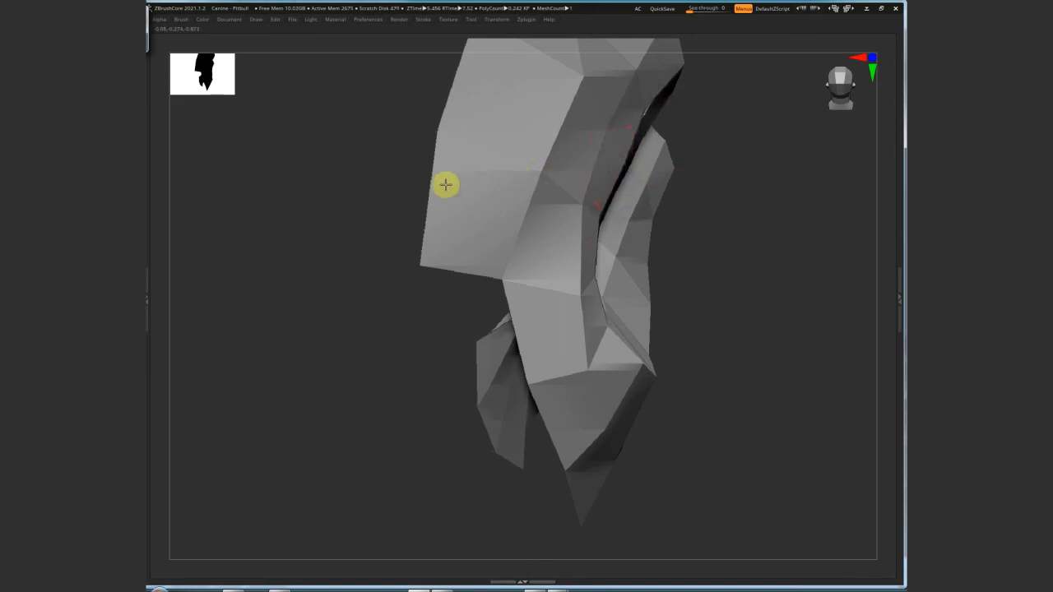
pyautogui.moveTo(757, 172); pyautogui.dragTo(797, 241, button='right')
pyautogui.moveTo(524, 242); pyautogui.dragTo(789, 366, button='right')
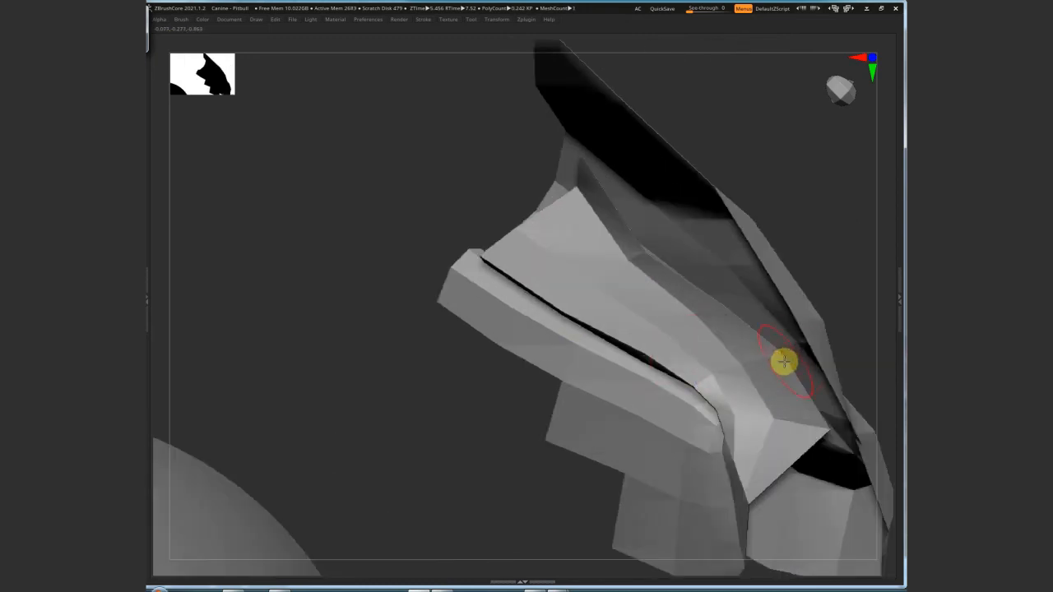
pyautogui.moveTo(784, 362)
pyautogui.mouseDown()
pyautogui.moveTo(809, 430)
pyautogui.moveTo(696, 357)
pyautogui.mouseUp()
pyautogui.moveTo(576, 195); pyautogui.dragTo(581, 177)
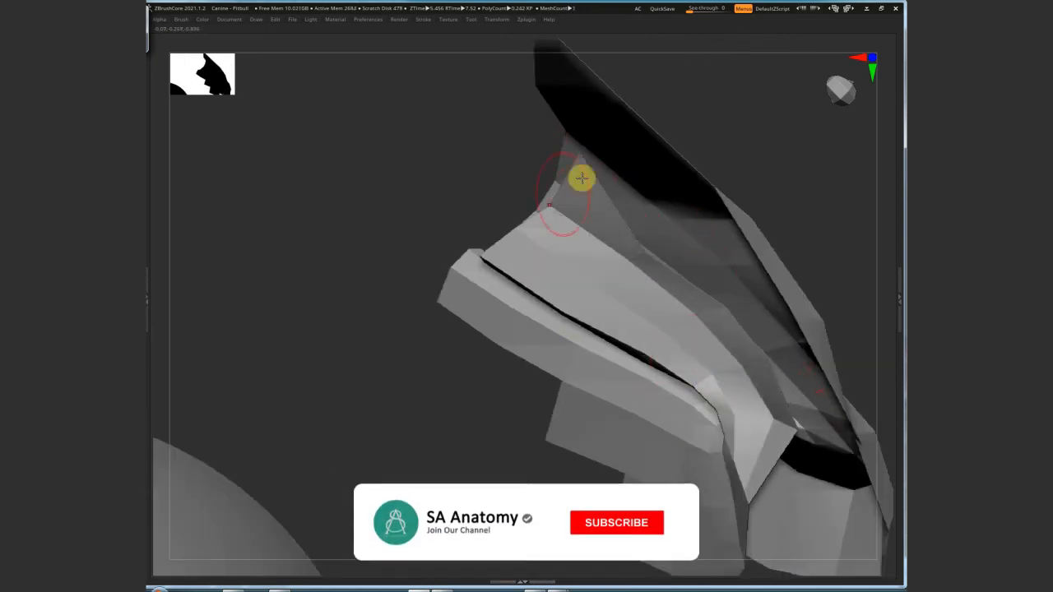
# Unhide the rest of the body and return the mesh to its higher subdivision levels
pyautogui.moveTo(507, 263); pyautogui.dragTo(496, 289, button='right')
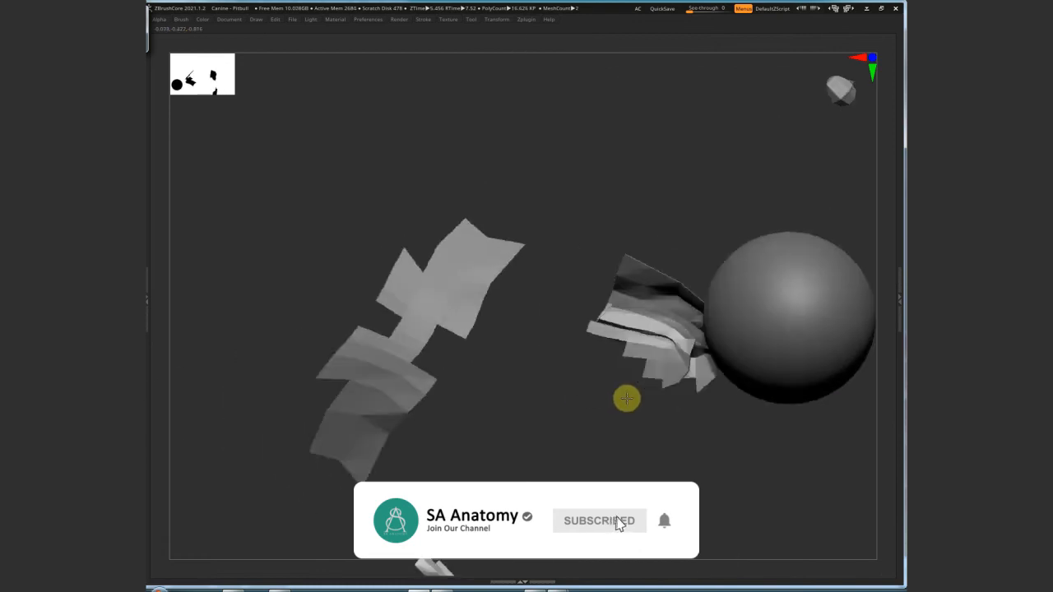
pyautogui.moveTo(626, 398); pyautogui.dragTo(729, 345, button='right')
pyautogui.press('d')
pyautogui.press('d')
pyautogui.hotkey('shift', 'd')
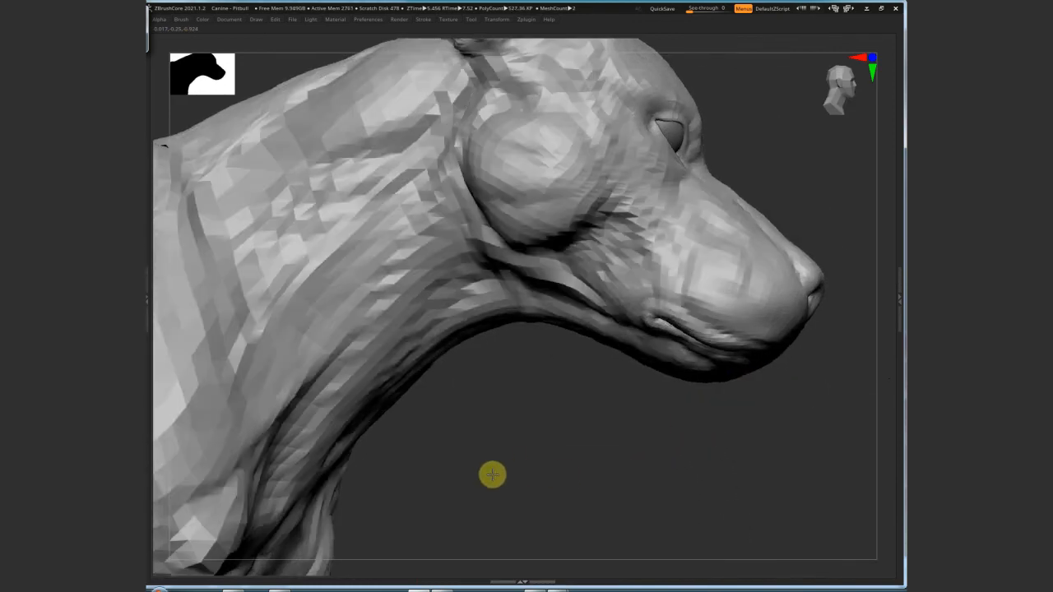
# Frame the whole dog in a three-quarter view and save the project
pyautogui.press('f')
pyautogui.moveTo(623, 393); pyautogui.dragTo(734, 382, button='right')
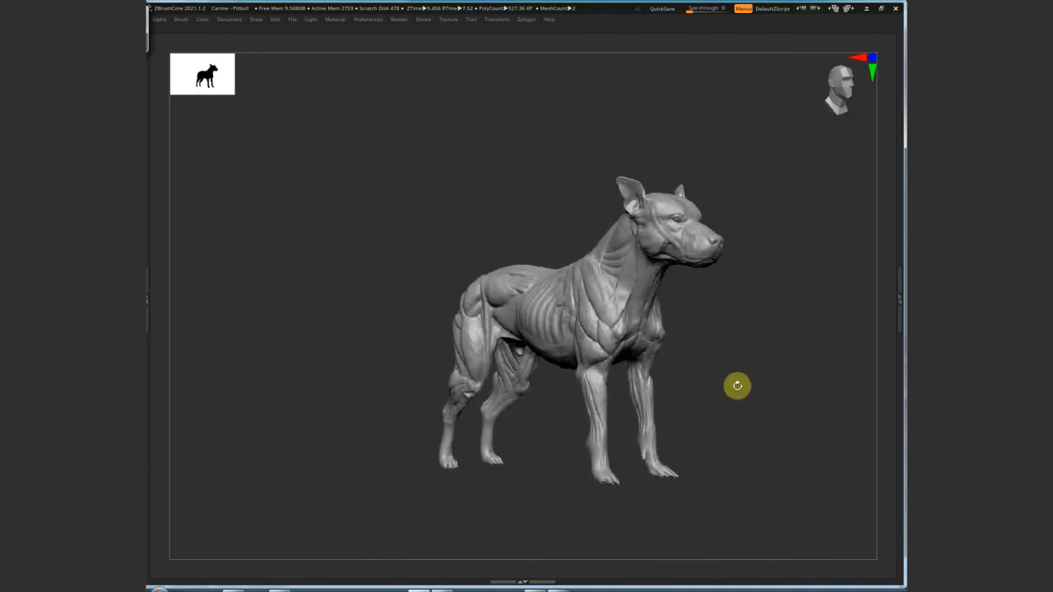
pyautogui.hotkey('ctrl', 's')
pyautogui.press('Return')
pyautogui.press('Return')
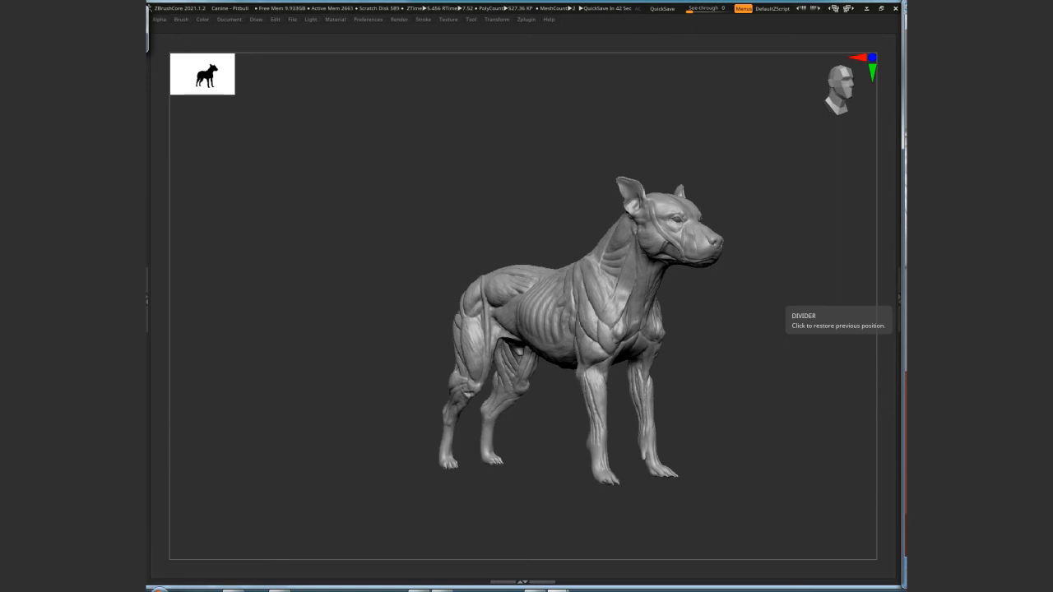
# Sharpen the edge of the thin skin fold stretching from the flank to the front of the thigh
pyautogui.moveTo(778, 414); pyautogui.dragTo(426, 401)
pyautogui.press('f')
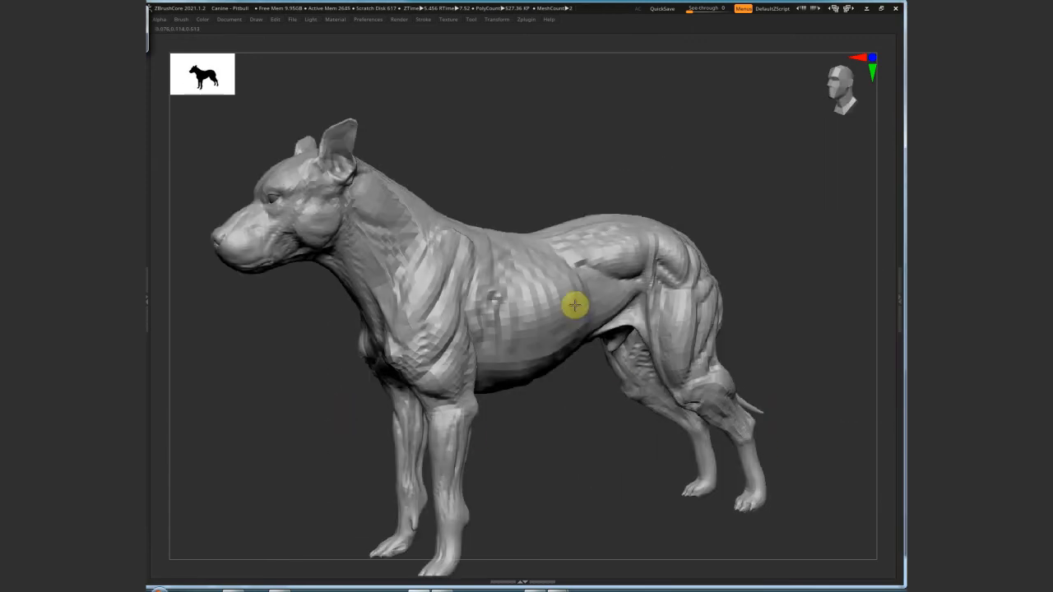
pyautogui.keyDown('ctrl'); pyautogui.moveTo(631, 299); pyautogui.dragTo(638, 333, button='right'); pyautogui.keyUp('ctrl')
pyautogui.press('s')
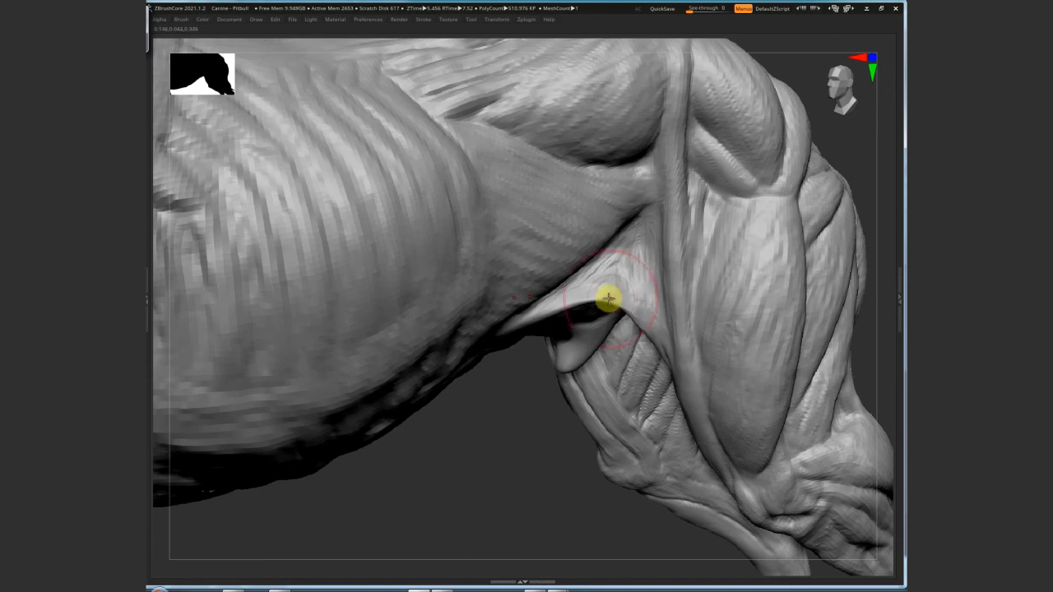
pyautogui.moveTo(611, 288)
pyautogui.mouseDown(button='right')
pyautogui.moveTo(606, 176)
pyautogui.moveTo(664, 400)
pyautogui.moveTo(664, 320)
pyautogui.mouseUp(button='right')
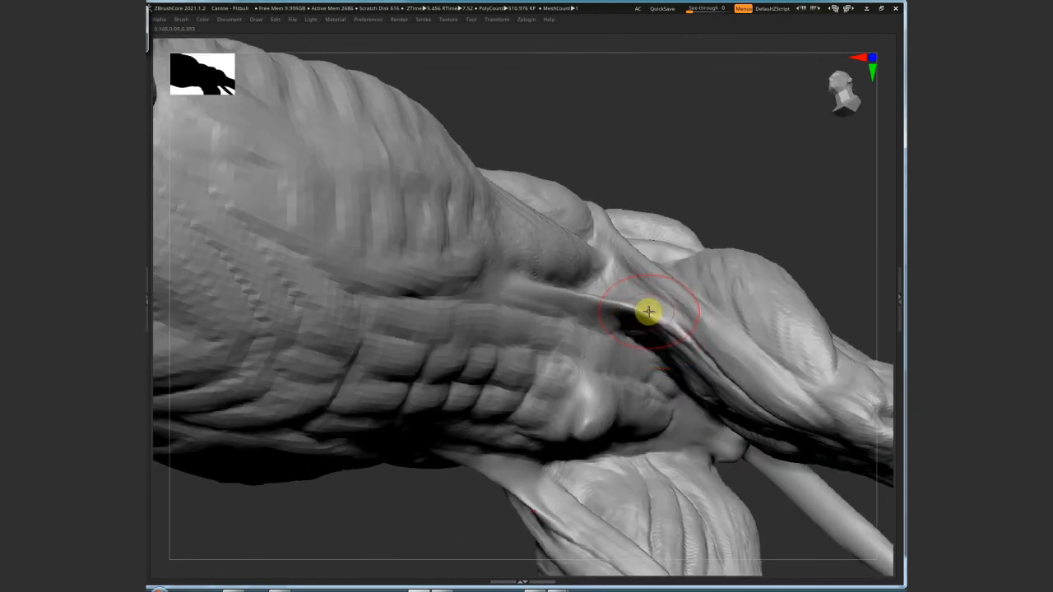
pyautogui.moveTo(648, 312)
pyautogui.mouseDown()
pyautogui.moveTo(623, 324)
pyautogui.moveTo(628, 331)
pyautogui.moveTo(580, 309)
pyautogui.mouseUp()
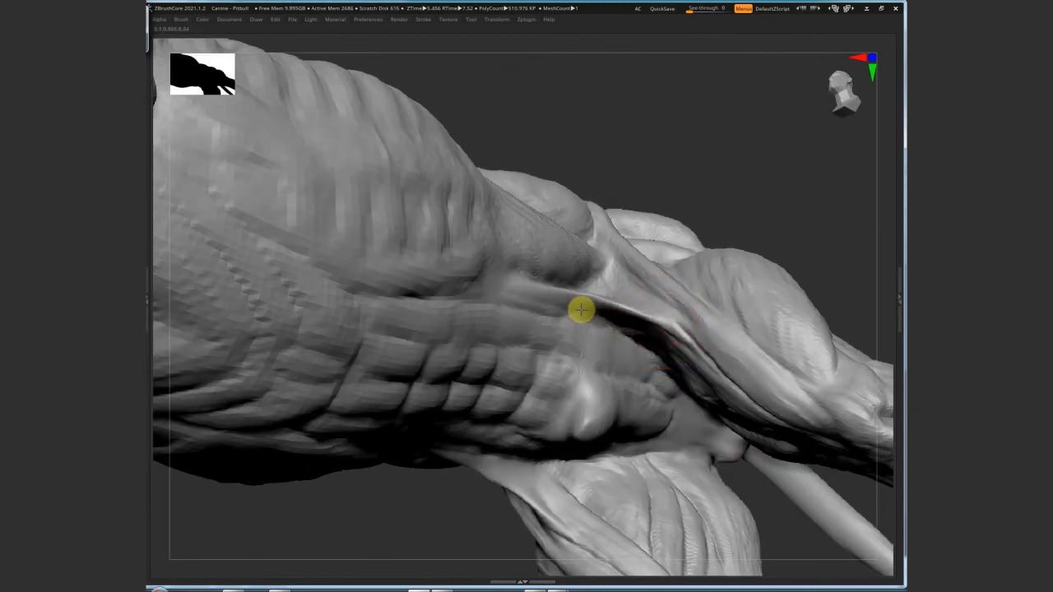
# Refine the groin area behind the flank fold and the muscle separations on the inner thigh
pyautogui.moveTo(674, 348)
pyautogui.mouseDown(button='right')
pyautogui.moveTo(677, 329)
pyautogui.moveTo(665, 350)
pyautogui.moveTo(667, 308)
pyautogui.moveTo(675, 320)
pyautogui.mouseUp(button='right')
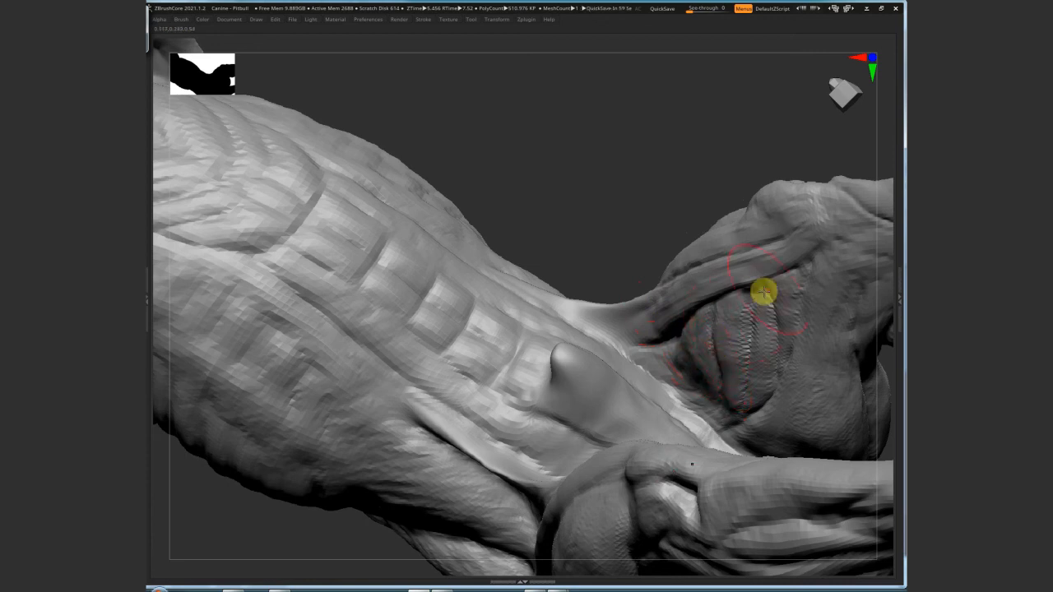
pyautogui.moveTo(763, 291)
pyautogui.mouseDown(button='right')
pyautogui.moveTo(778, 251)
pyautogui.moveTo(756, 280)
pyautogui.mouseUp(button='right')
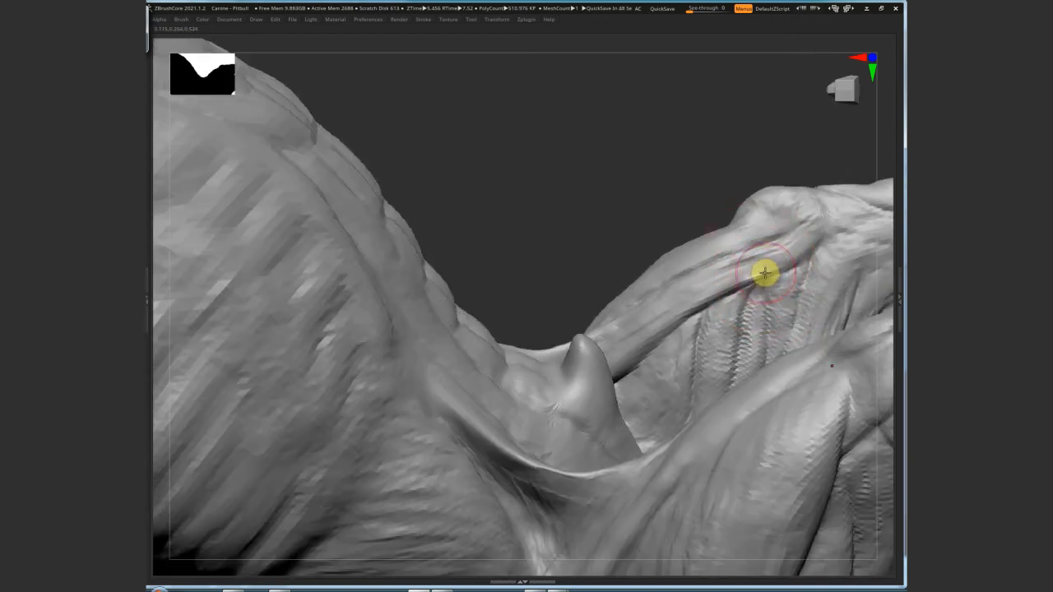
pyautogui.hotkey('shift', 'd')
pyautogui.press('d')
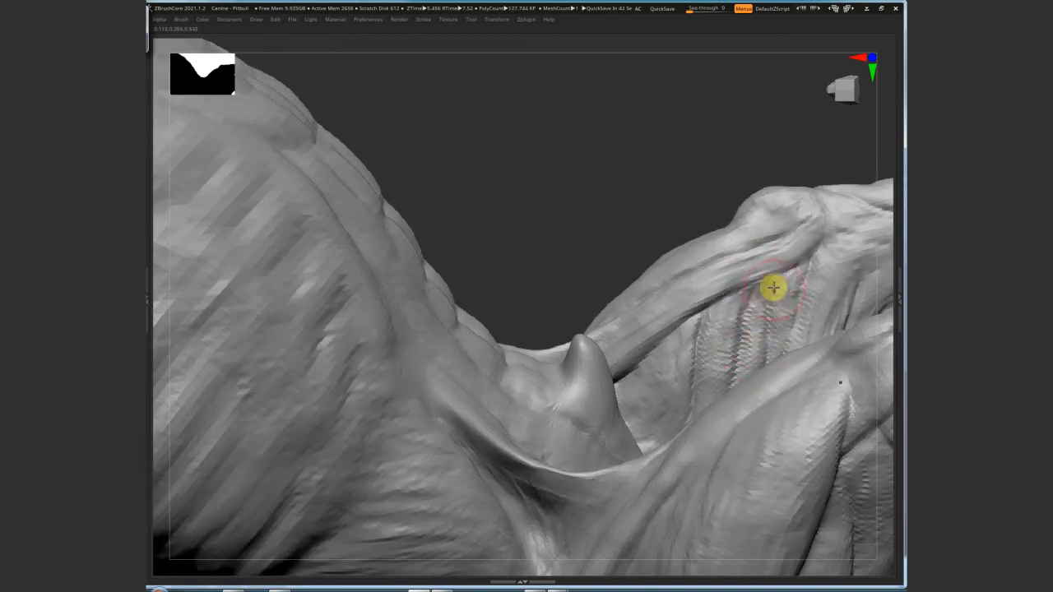
pyautogui.moveTo(773, 288); pyautogui.dragTo(736, 228, button='right')
pyautogui.moveTo(741, 323)
pyautogui.mouseDown(button='right')
pyautogui.moveTo(557, 294)
pyautogui.moveTo(812, 223)
pyautogui.moveTo(795, 200)
pyautogui.moveTo(808, 282)
pyautogui.moveTo(737, 313)
pyautogui.moveTo(666, 296)
pyautogui.moveTo(815, 367)
pyautogui.moveTo(719, 373)
pyautogui.moveTo(696, 357)
pyautogui.moveTo(745, 318)
pyautogui.moveTo(716, 301)
pyautogui.moveTo(803, 309)
pyautogui.moveTo(759, 254)
pyautogui.mouseUp(button='right')
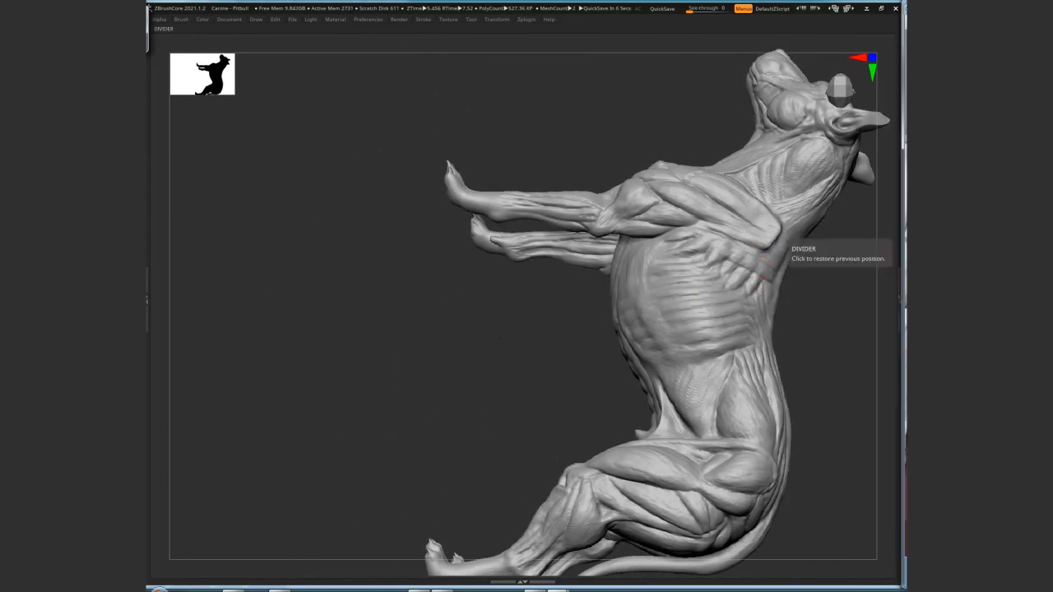
# Extend the grooves between the front ribs downward on the ribcage behind the shoulder
pyautogui.moveTo(636, 320)
pyautogui.mouseDown(button='right')
pyautogui.moveTo(658, 303)
pyautogui.moveTo(641, 307)
pyautogui.moveTo(742, 301)
pyautogui.moveTo(668, 429)
pyautogui.moveTo(790, 447)
pyautogui.moveTo(821, 383)
pyautogui.mouseUp(button='right')
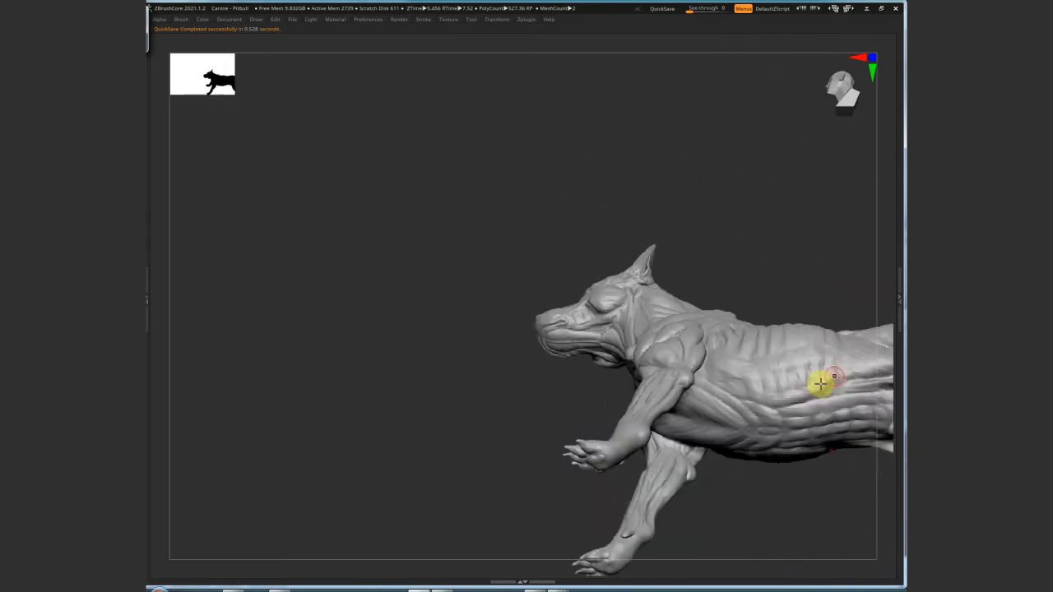
pyautogui.moveTo(761, 314)
pyautogui.mouseDown(button='right')
pyautogui.moveTo(683, 242)
pyautogui.moveTo(703, 320)
pyautogui.moveTo(692, 369)
pyautogui.moveTo(710, 387)
pyautogui.moveTo(696, 332)
pyautogui.mouseUp(button='right')
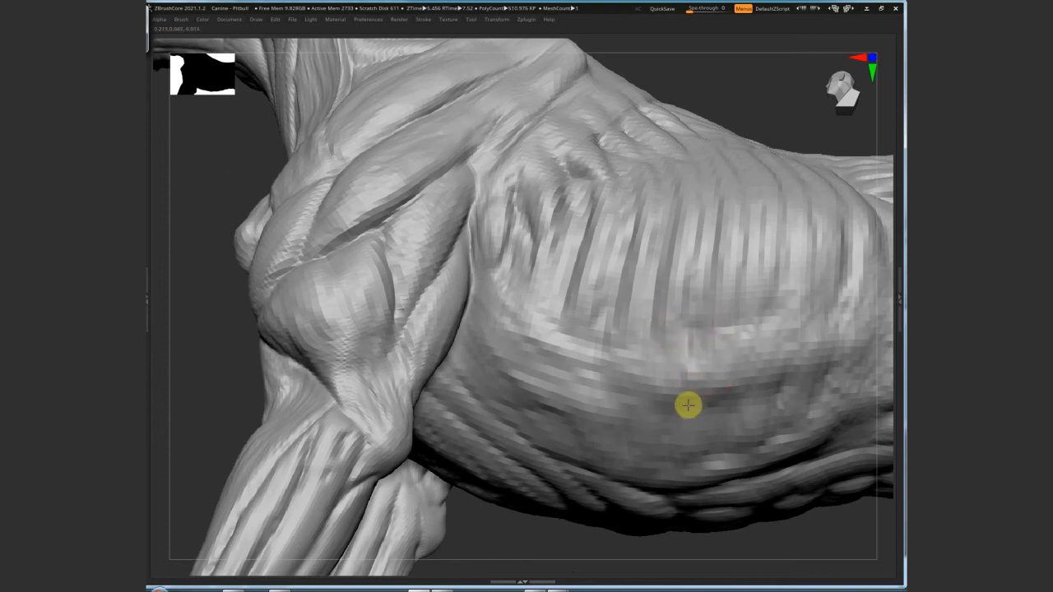
pyautogui.press('s')
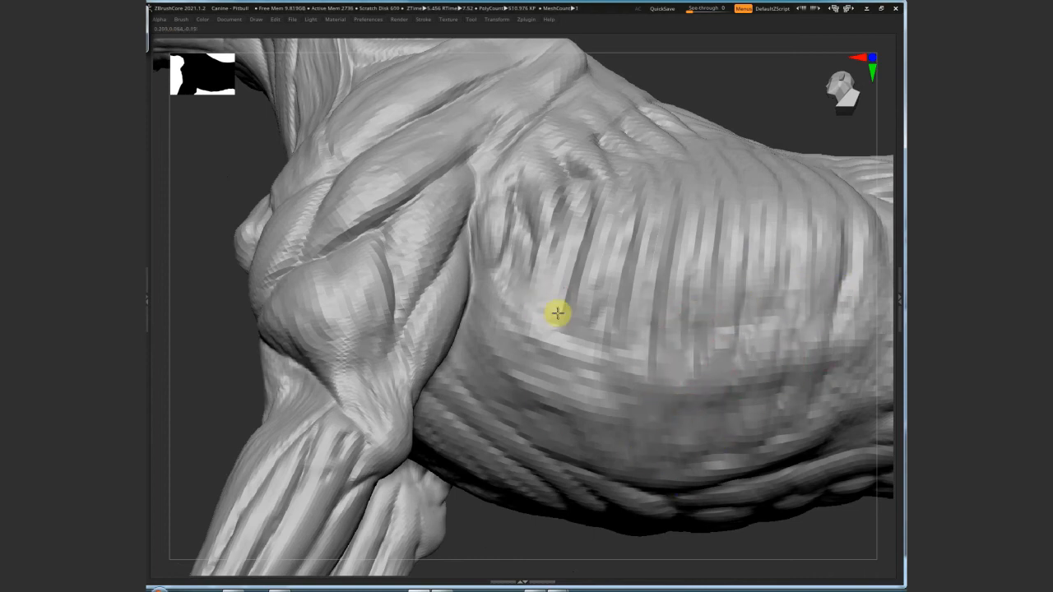
pyautogui.moveTo(539, 240); pyautogui.dragTo(541, 291, button='right')
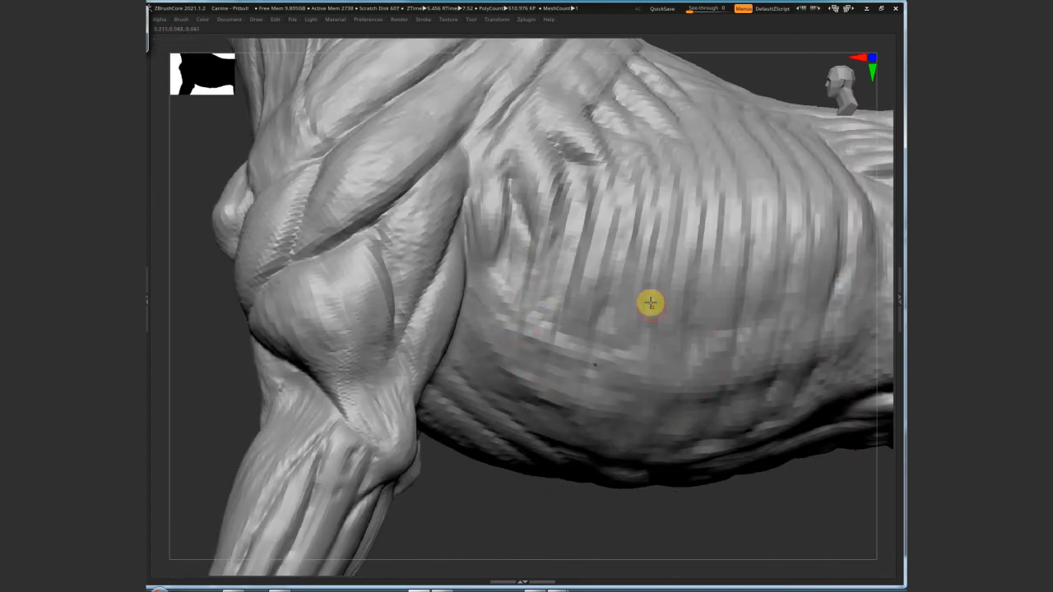
# Carve the grooves between the rear ribs down the lower ribcage and define its border with the abdomen
pyautogui.moveTo(650, 303); pyautogui.dragTo(689, 141, button='right')
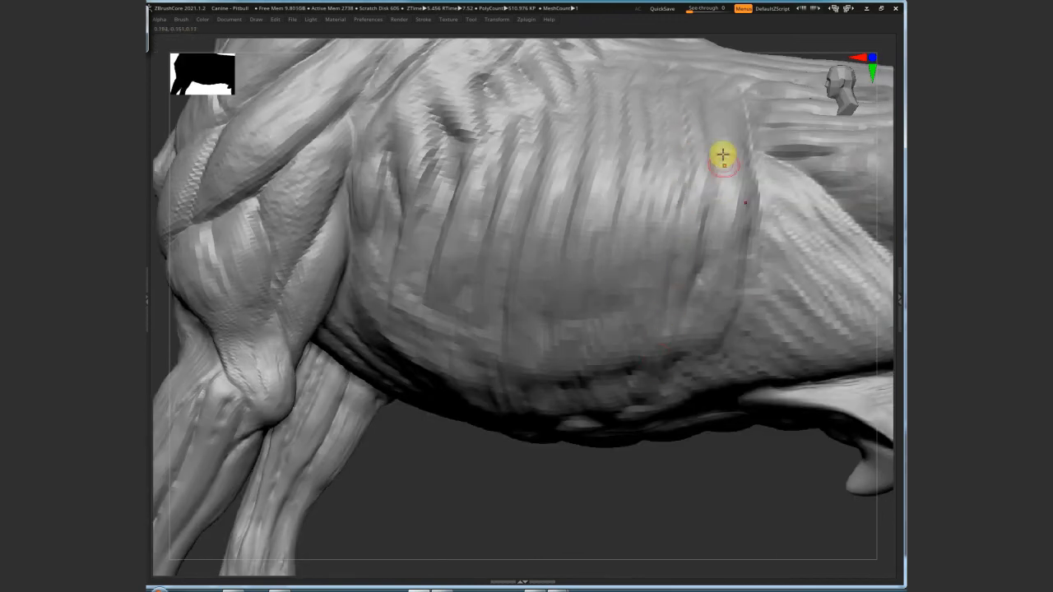
pyautogui.moveTo(653, 304); pyautogui.dragTo(663, 371, button='right')
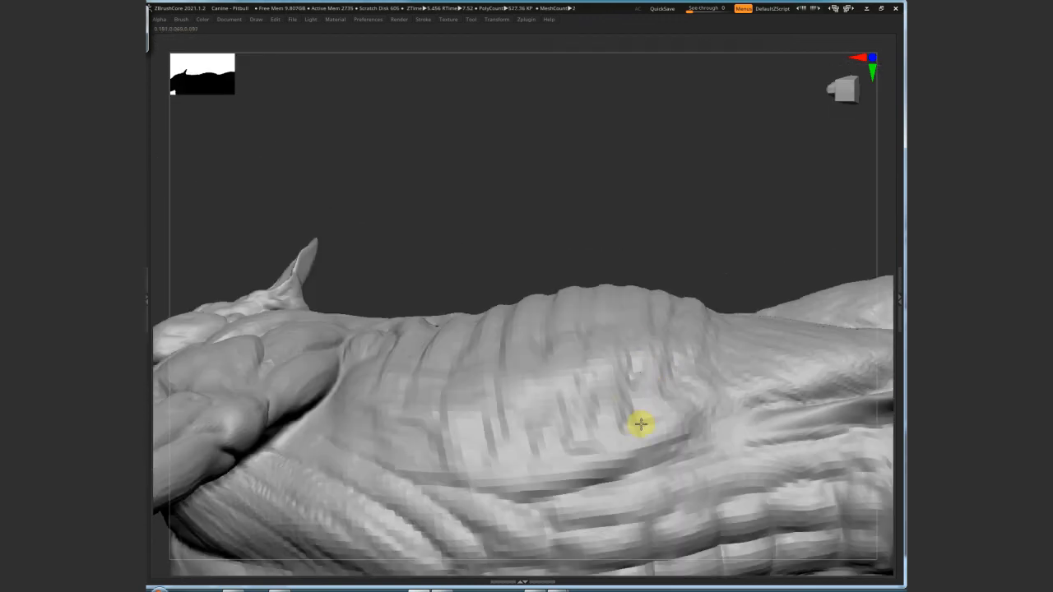
pyautogui.moveTo(549, 408); pyautogui.dragTo(479, 417, button='right')
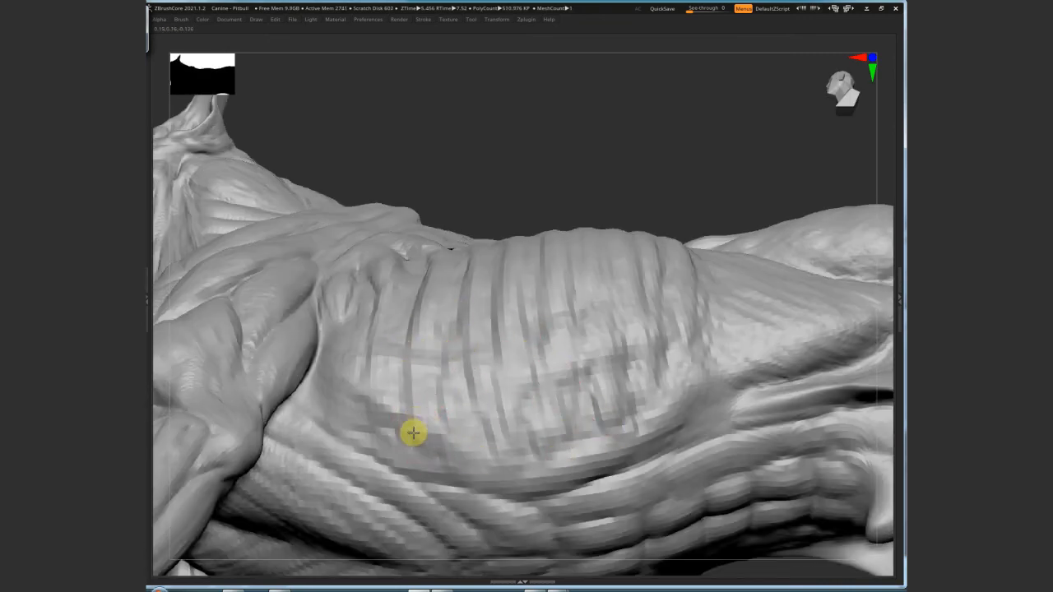
# Deepen the hollow beneath the flank fold and define its lower edge where it runs onto the abdomen
pyautogui.keyDown('ctrl'); pyautogui.moveTo(689, 378); pyautogui.dragTo(549, 442, button='right'); pyautogui.keyUp('ctrl')
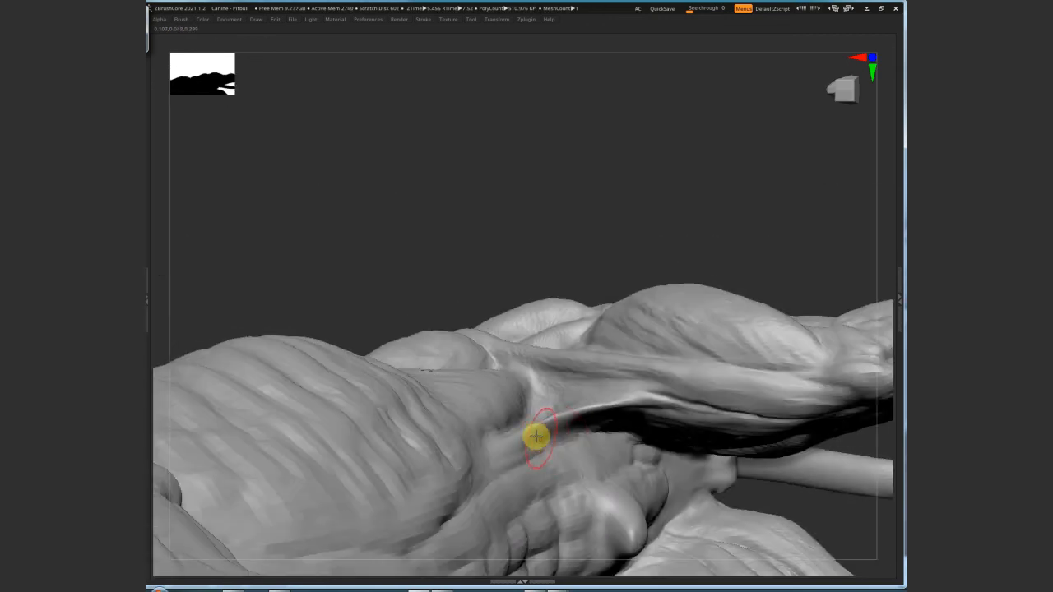
pyautogui.moveTo(562, 422); pyautogui.dragTo(561, 429, button='right')
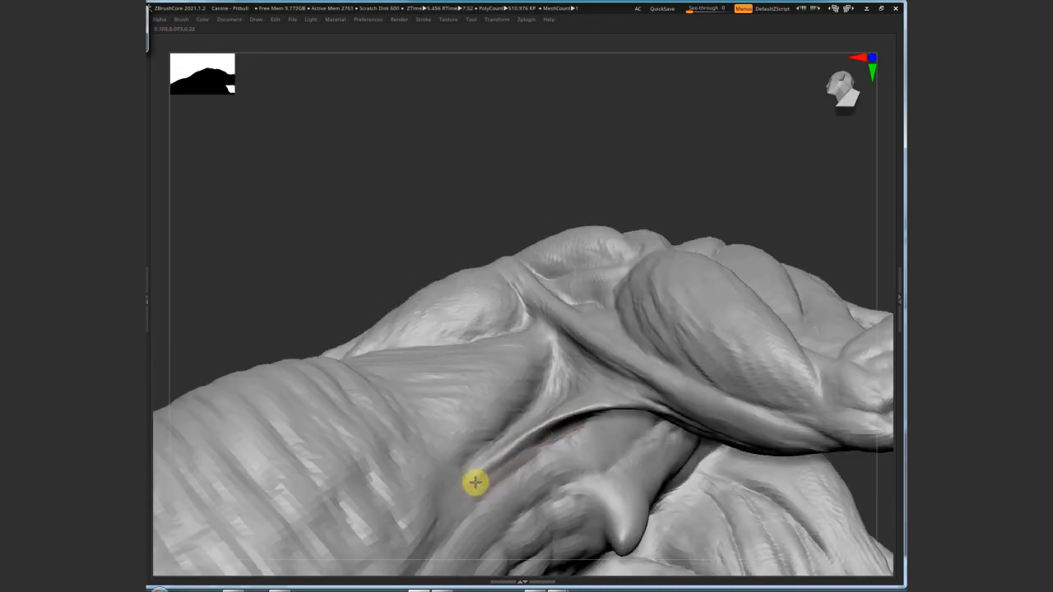
pyautogui.moveTo(517, 442); pyautogui.dragTo(575, 417, button='right')
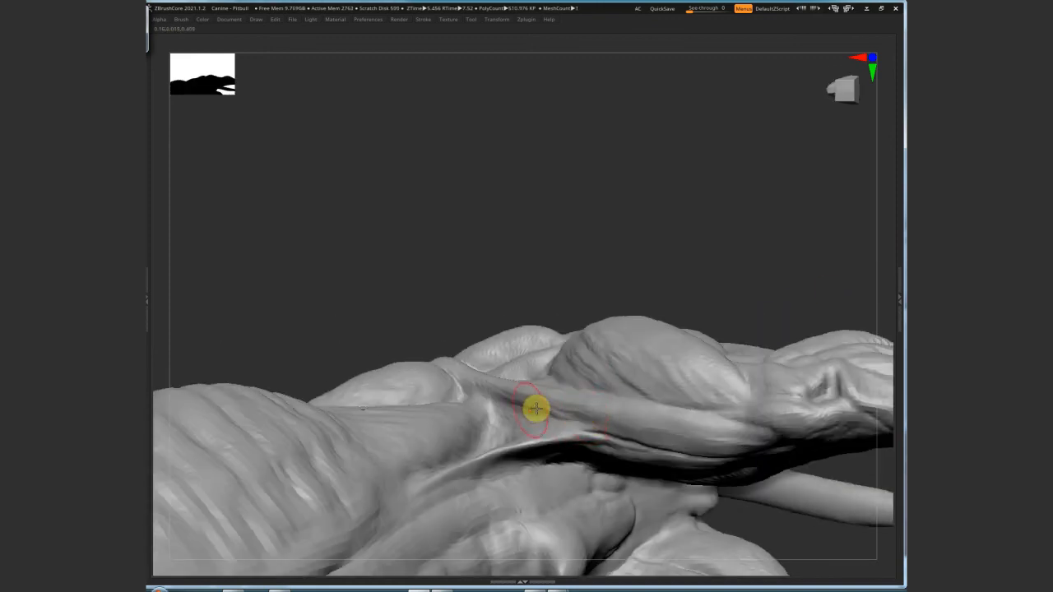
pyautogui.moveTo(573, 417)
pyautogui.mouseDown(button='right')
pyautogui.moveTo(700, 265)
pyautogui.moveTo(799, 354)
pyautogui.moveTo(790, 357)
pyautogui.moveTo(801, 447)
pyautogui.moveTo(628, 397)
pyautogui.moveTo(643, 422)
pyautogui.moveTo(675, 433)
pyautogui.moveTo(842, 383)
pyautogui.moveTo(667, 351)
pyautogui.moveTo(626, 400)
pyautogui.moveTo(607, 370)
pyautogui.mouseUp(button='right')
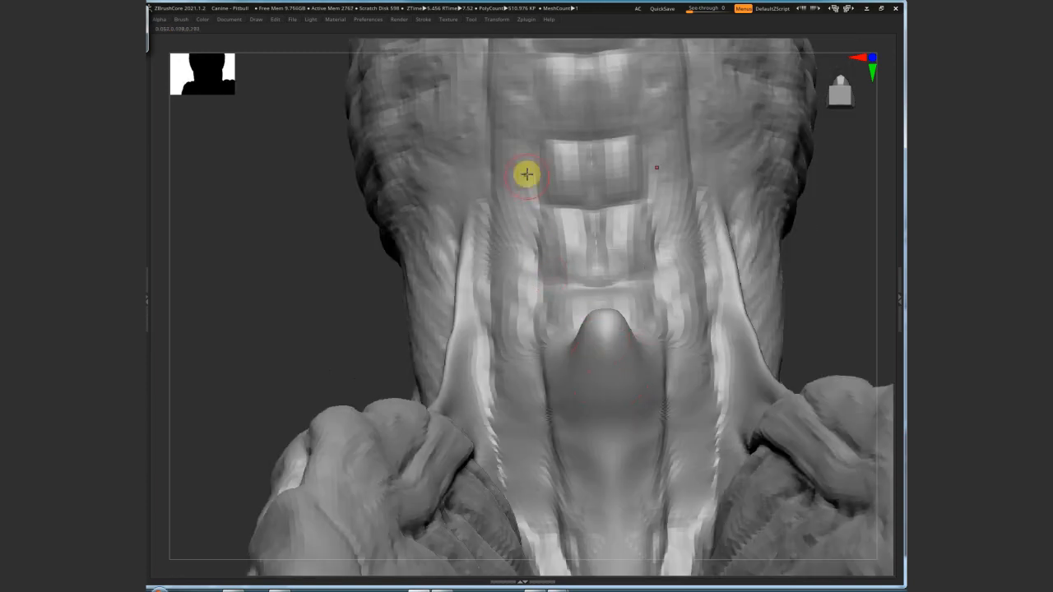
# Build up a rounded sheath on the midline of the abdomen and define the tissue strips along its sides
pyautogui.moveTo(608, 326)
pyautogui.mouseDown(button='right')
pyautogui.moveTo(606, 315)
pyautogui.moveTo(608, 328)
pyautogui.mouseUp(button='right')
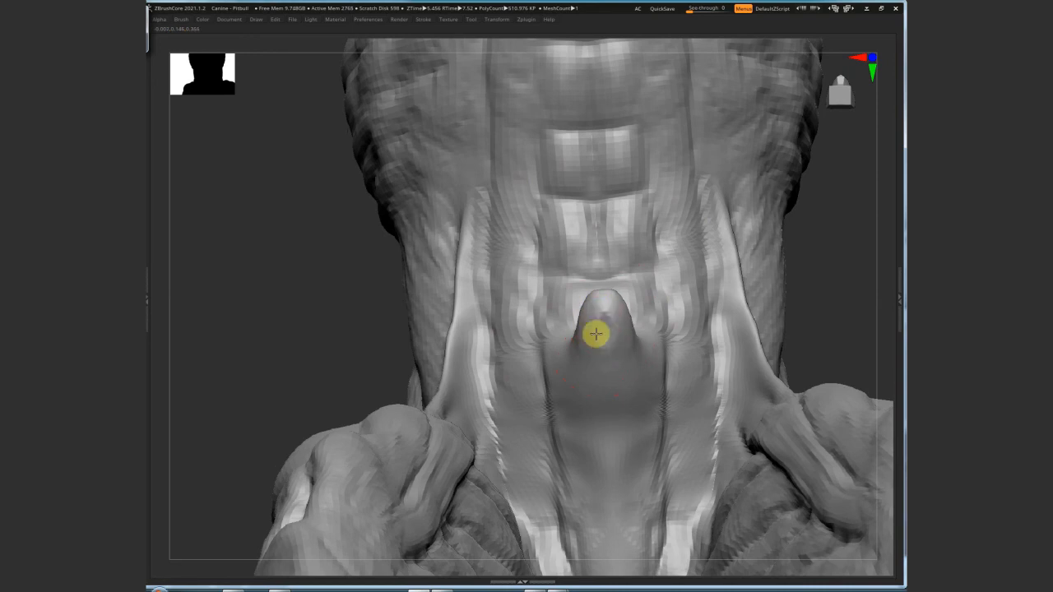
pyautogui.moveTo(587, 318)
pyautogui.mouseDown(button='right')
pyautogui.moveTo(617, 310)
pyautogui.moveTo(604, 312)
pyautogui.mouseUp(button='right')
pyautogui.moveTo(653, 337); pyautogui.dragTo(608, 312, button='right')
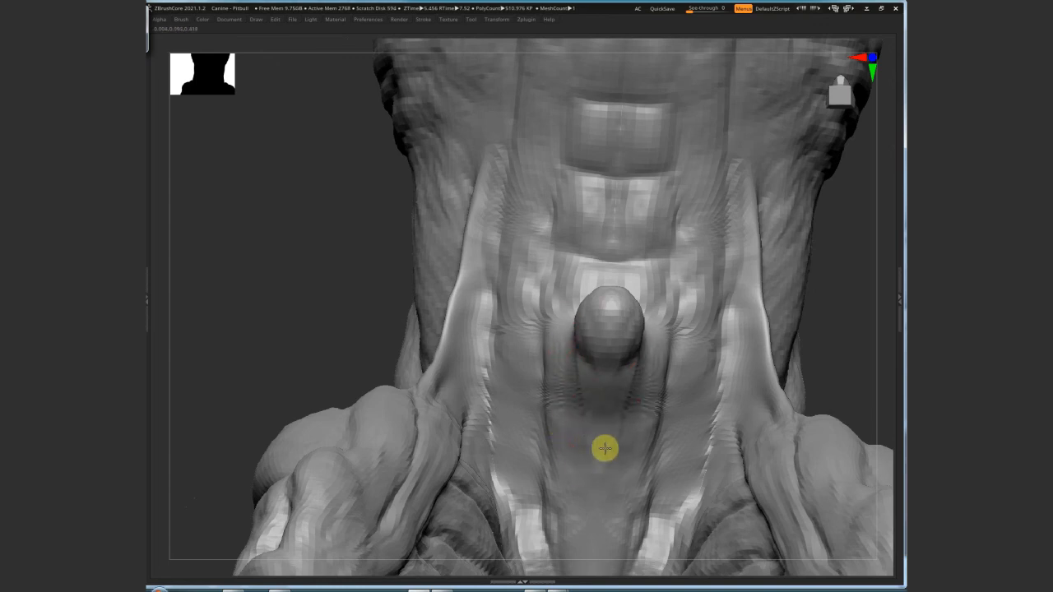
pyautogui.moveTo(572, 504); pyautogui.dragTo(523, 189, button='right')
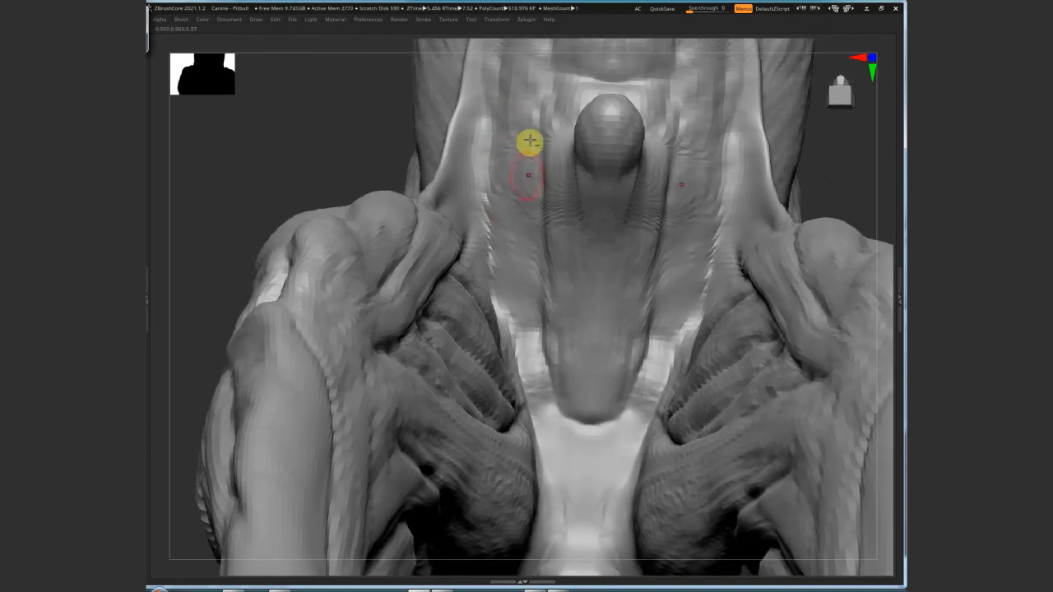
# Form the paired testicles on the midline between the hind legs, with a groove between the two lobes
pyautogui.moveTo(608, 413); pyautogui.dragTo(581, 417, button='right')
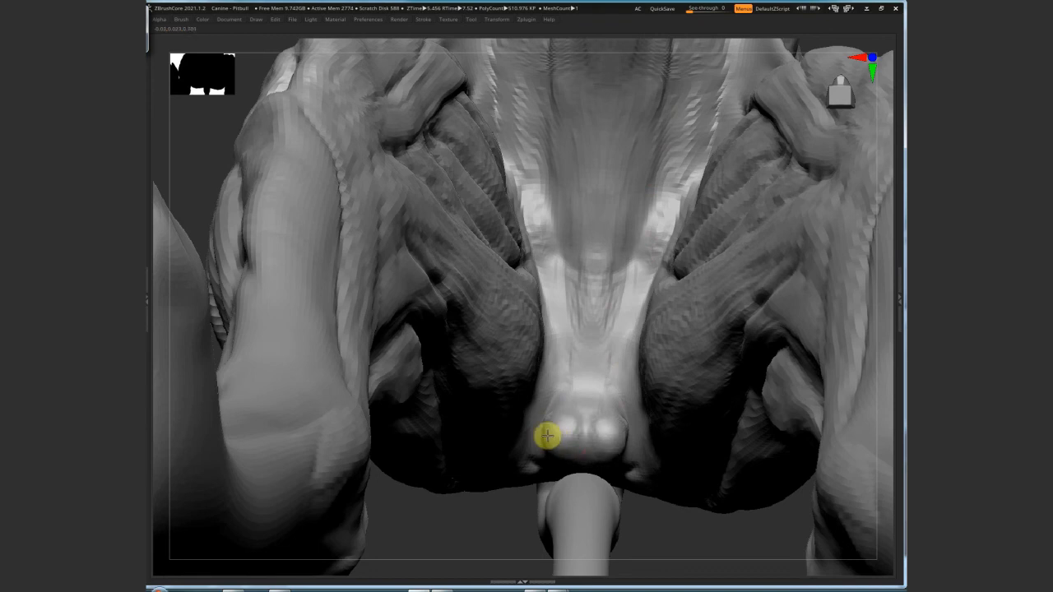
pyautogui.moveTo(559, 442)
pyautogui.mouseDown(button='right')
pyautogui.moveTo(584, 419)
pyautogui.moveTo(566, 430)
pyautogui.mouseUp(button='right')
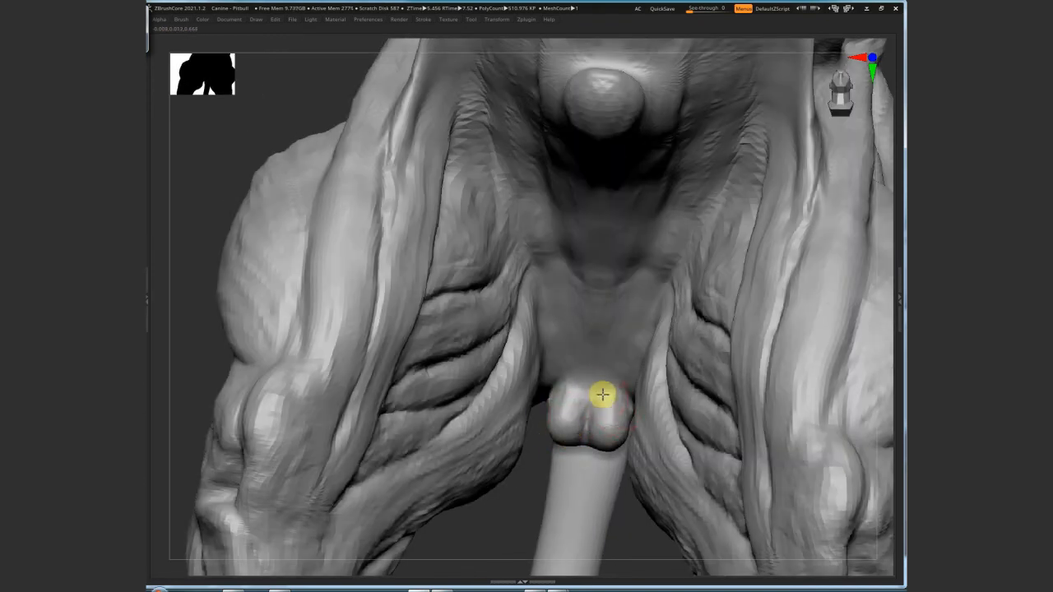
pyautogui.moveTo(602, 395)
pyautogui.mouseDown(button='right')
pyautogui.moveTo(599, 371)
pyautogui.moveTo(582, 397)
pyautogui.mouseUp(button='right')
pyautogui.press('s')
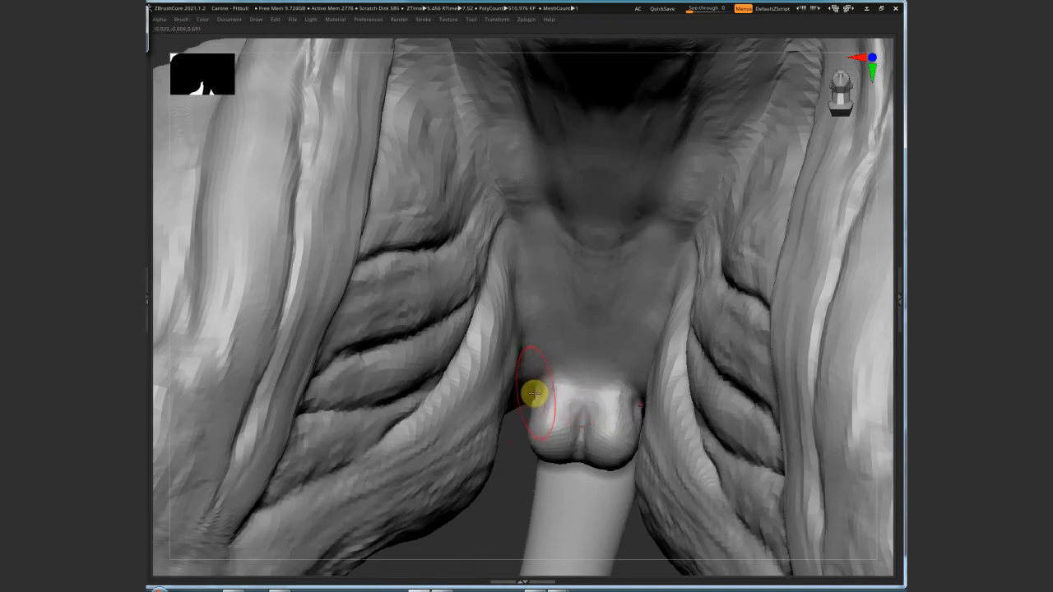
# Round out and separate the two testicles from behind, beside the base of the tail
pyautogui.moveTo(607, 368); pyautogui.dragTo(582, 442, button='right')
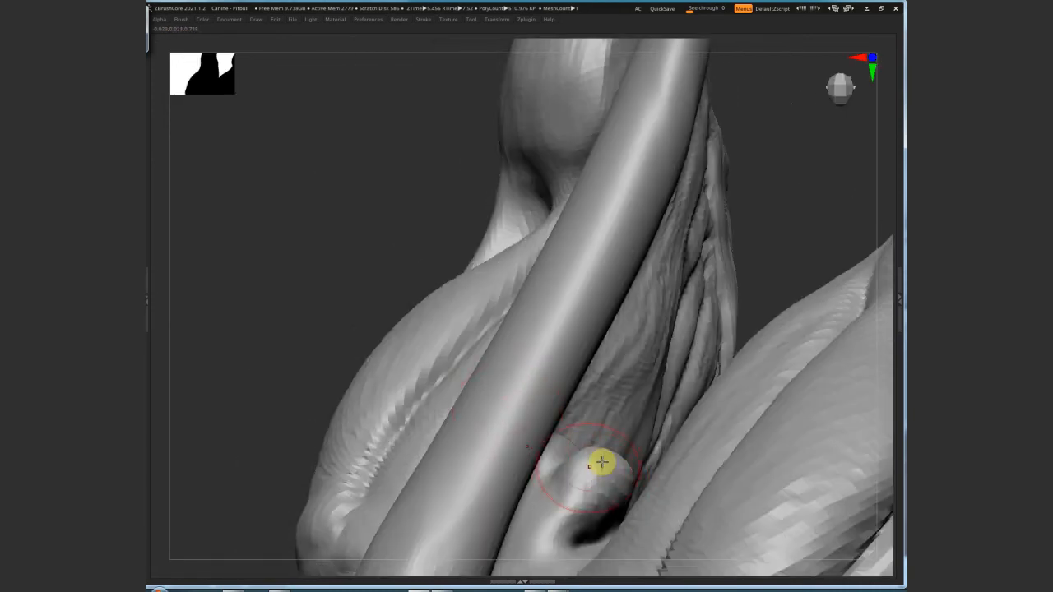
pyautogui.moveTo(561, 516); pyautogui.dragTo(544, 494, button='right')
pyautogui.moveTo(564, 527); pyautogui.dragTo(569, 537)
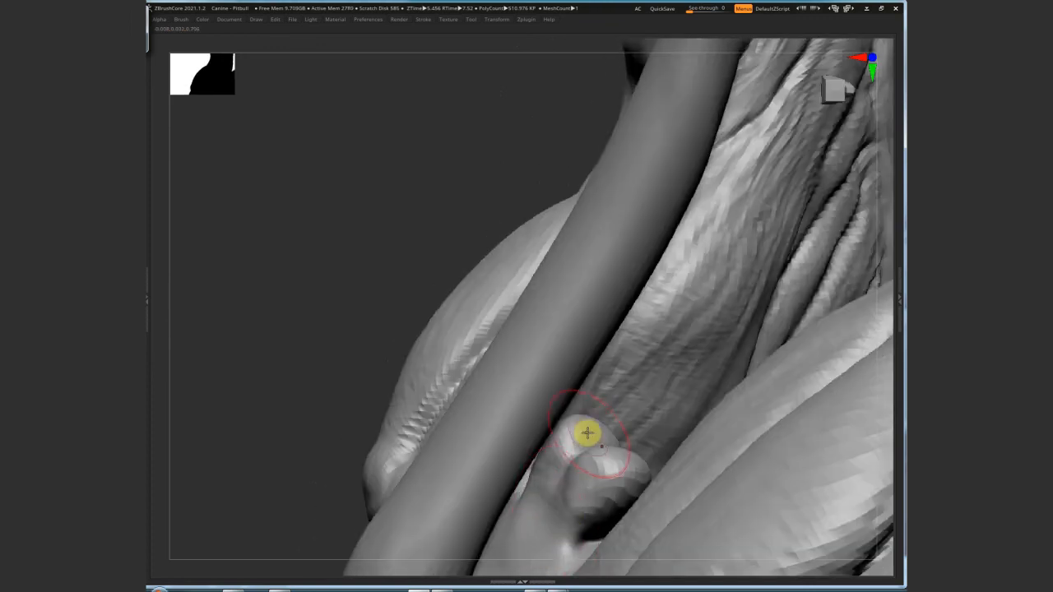
pyautogui.moveTo(536, 489); pyautogui.dragTo(560, 549)
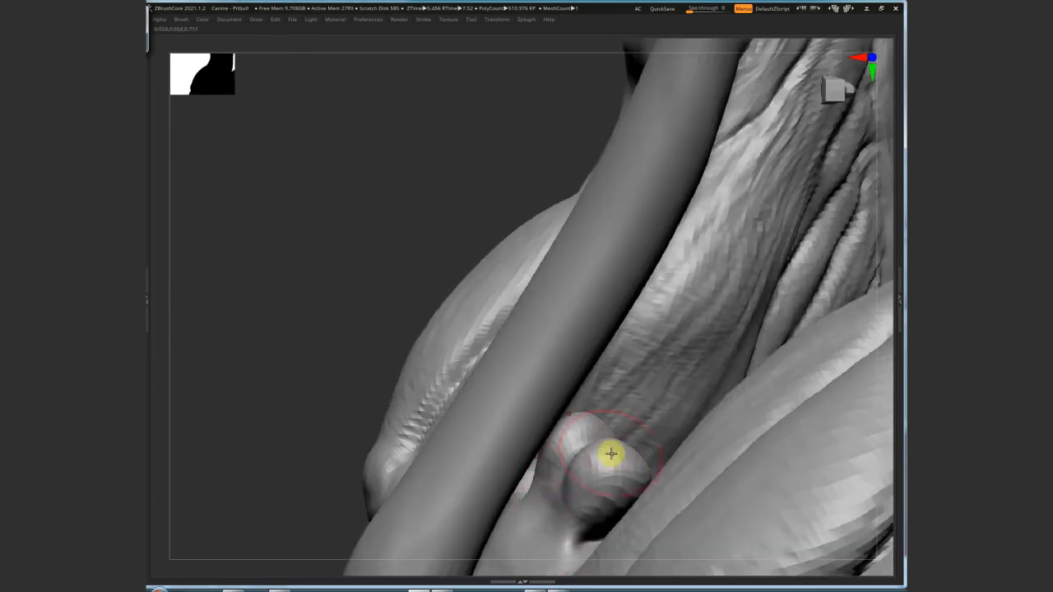
pyautogui.moveTo(624, 493); pyautogui.dragTo(589, 388, button='right')
# Check the hindquarters, flank and underside from several angles and save the project
pyautogui.press('f')
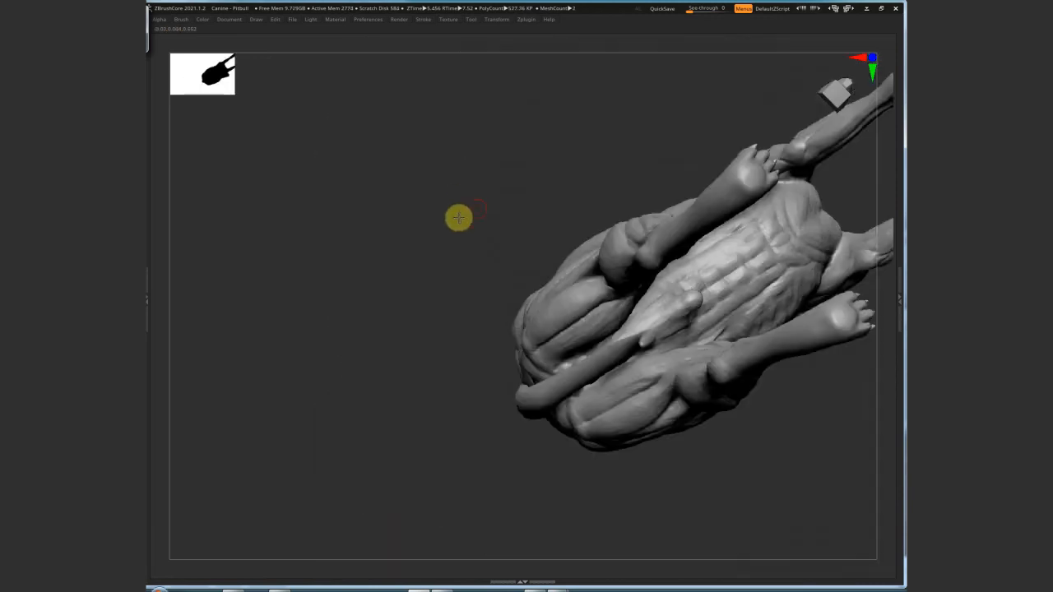
pyautogui.moveTo(458, 219)
pyautogui.mouseDown(button='right')
pyautogui.moveTo(486, 168)
pyautogui.moveTo(594, 338)
pyautogui.moveTo(585, 362)
pyautogui.moveTo(702, 329)
pyautogui.moveTo(716, 298)
pyautogui.moveTo(707, 313)
pyautogui.moveTo(636, 337)
pyautogui.moveTo(838, 353)
pyautogui.moveTo(753, 357)
pyautogui.mouseUp(button='right')
pyautogui.rightClick(759, 362)
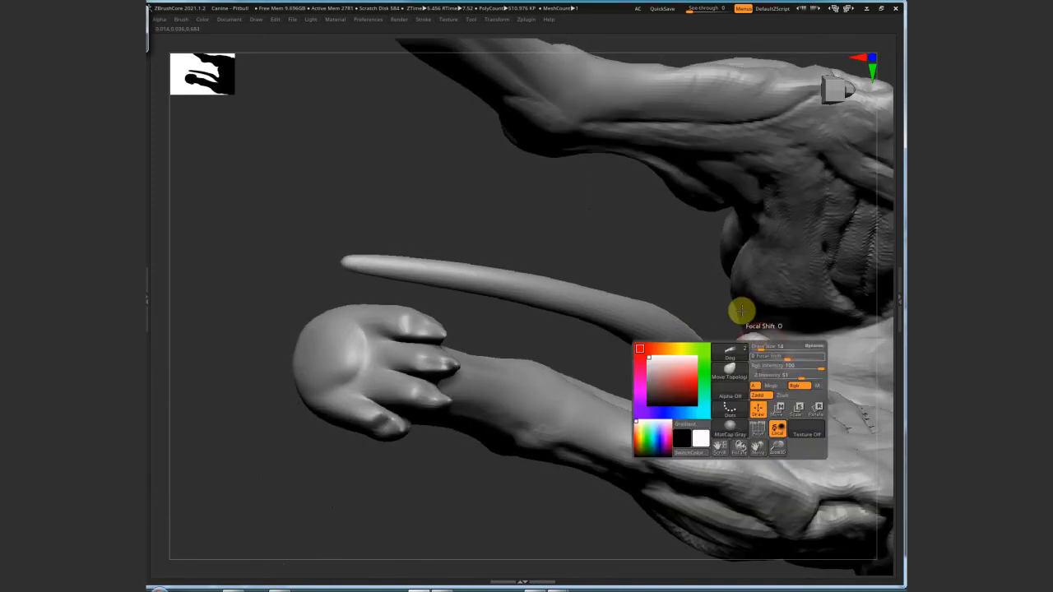
pyautogui.keyDown('ctrl'); pyautogui.moveTo(742, 308); pyautogui.dragTo(630, 359, button='right'); pyautogui.keyUp('ctrl')
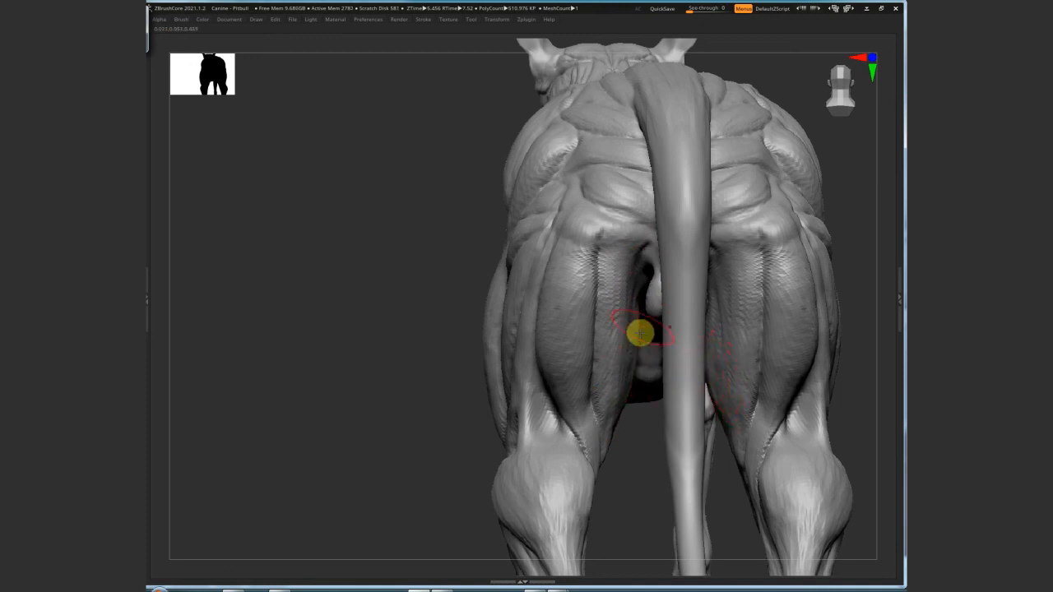
pyautogui.keyDown('ctrl'); pyautogui.moveTo(640, 332); pyautogui.dragTo(619, 325, button='right'); pyautogui.keyUp('ctrl')
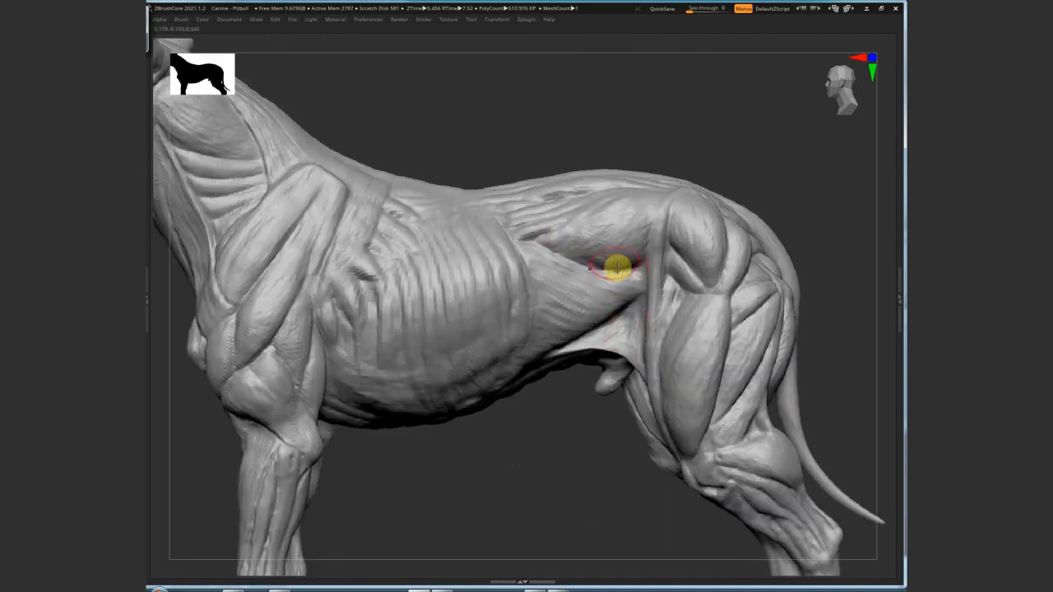
pyautogui.moveTo(617, 266)
pyautogui.keyDown('ctrl'); pyautogui.mouseDown(button='right')
pyautogui.moveTo(831, 205)
pyautogui.moveTo(715, 222)
pyautogui.moveTo(755, 282)
pyautogui.moveTo(766, 278)
pyautogui.moveTo(732, 345)
pyautogui.moveTo(740, 315)
pyautogui.moveTo(674, 371)
pyautogui.moveTo(681, 331)
pyautogui.moveTo(660, 337)
pyautogui.mouseUp(button='right'); pyautogui.keyUp('ctrl')
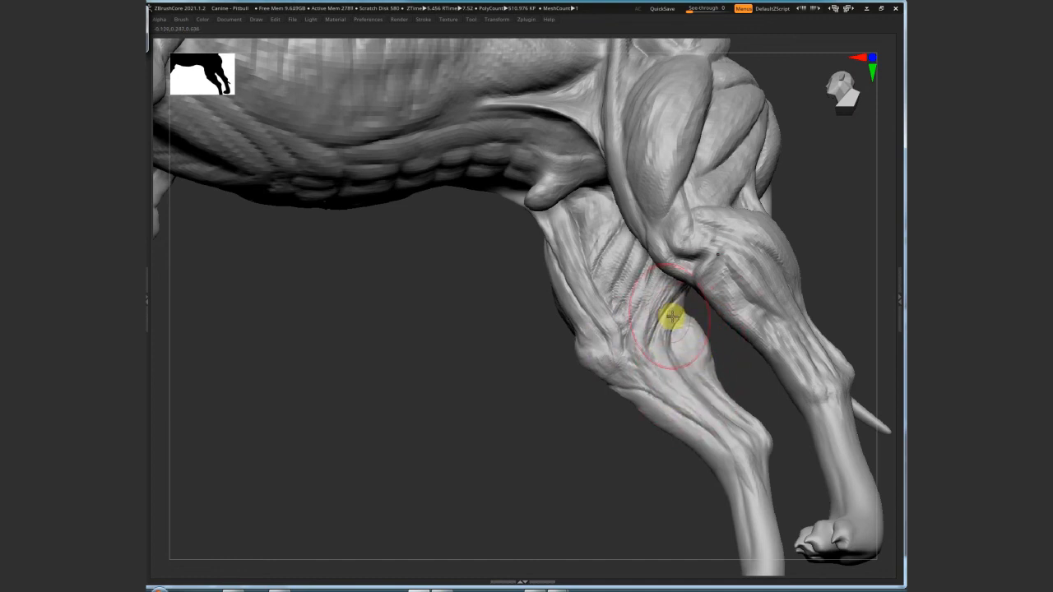
pyautogui.keyDown('ctrl'); pyautogui.moveTo(630, 329); pyautogui.dragTo(602, 485, button='right'); pyautogui.keyUp('ctrl')
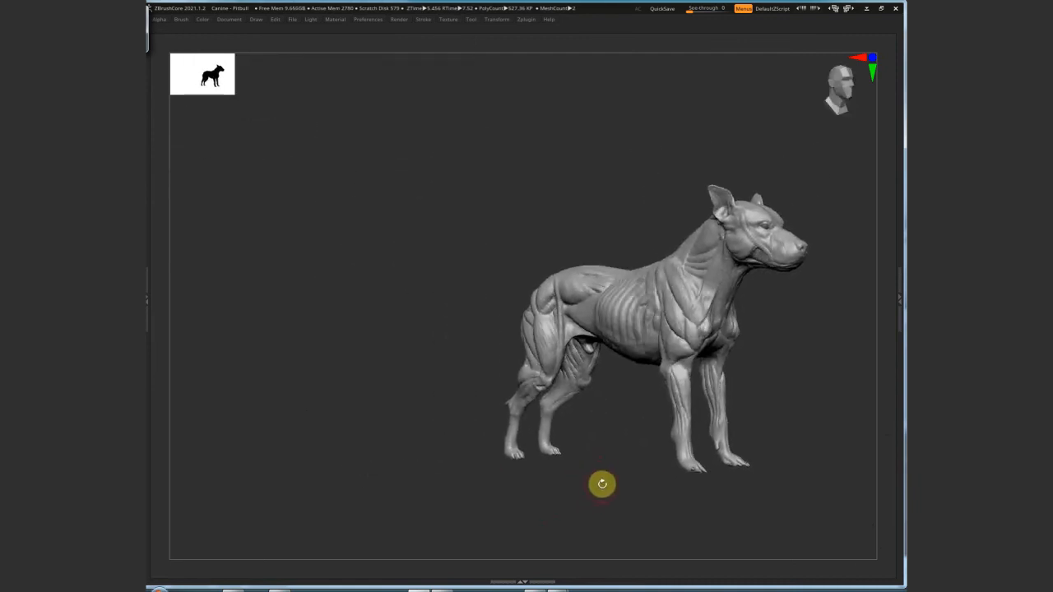
pyautogui.hotkey('ctrl', 's')
pyautogui.press('Return')
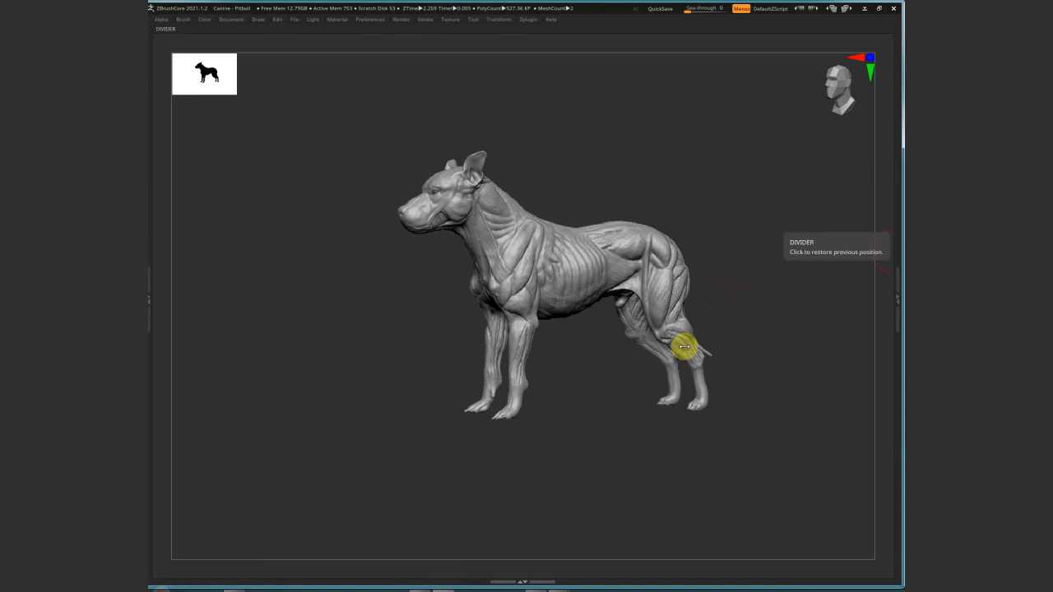
# Carve a fine crease beneath the lower eyelid and small wrinkles on the skin below the eye
pyautogui.moveTo(605, 426); pyautogui.dragTo(672, 361)
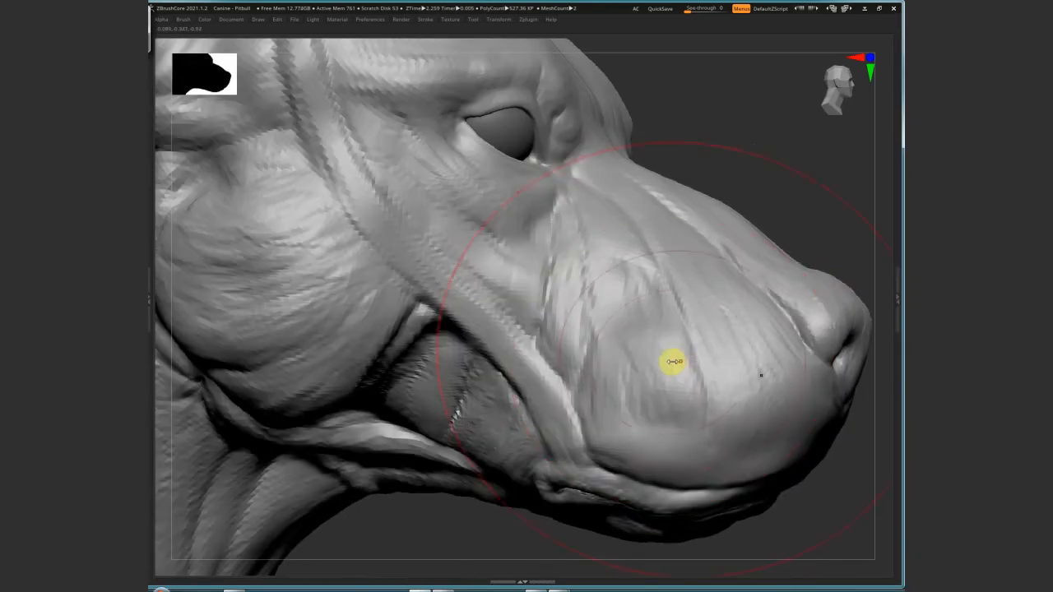
pyautogui.moveTo(806, 181); pyautogui.dragTo(629, 285)
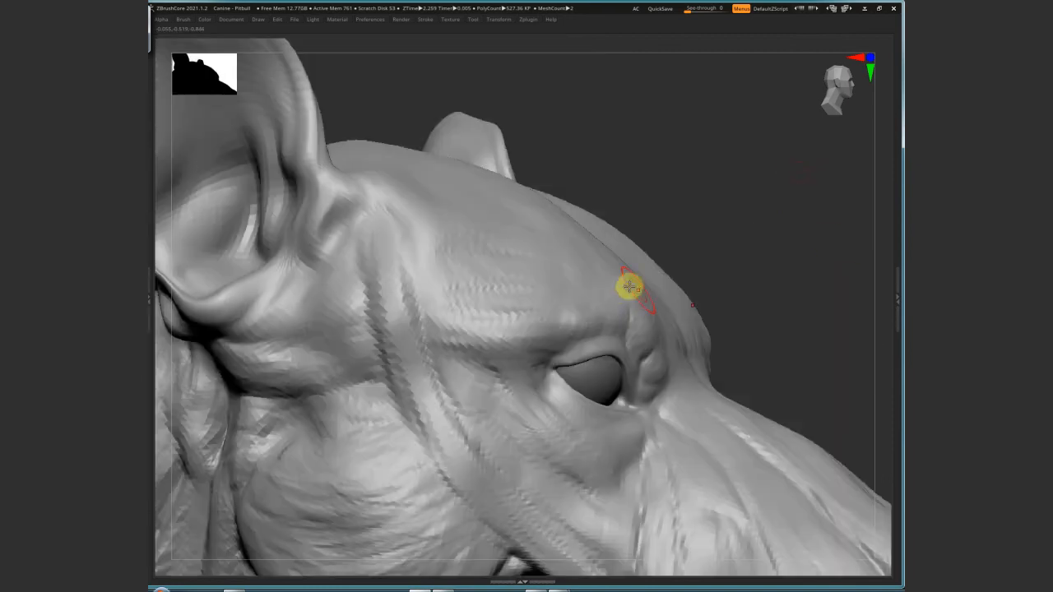
pyautogui.moveTo(617, 290)
pyautogui.mouseDown(button='right')
pyautogui.moveTo(597, 445)
pyautogui.moveTo(702, 393)
pyautogui.moveTo(604, 439)
pyautogui.mouseUp(button='right')
pyautogui.press('s')
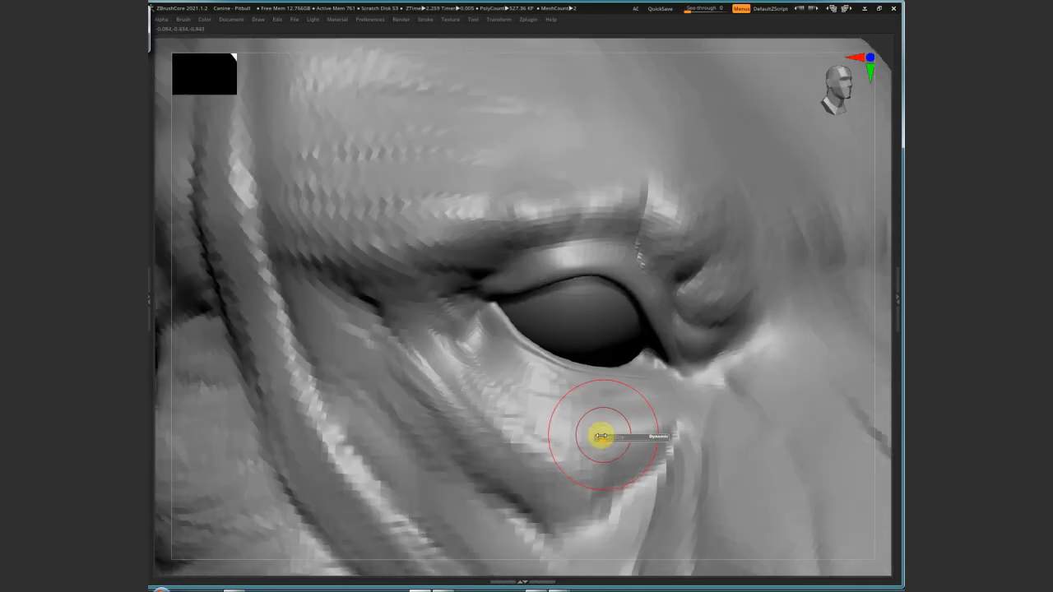
pyautogui.moveTo(603, 439); pyautogui.dragTo(595, 439)
pyautogui.moveTo(617, 366); pyautogui.dragTo(712, 357, button='right')
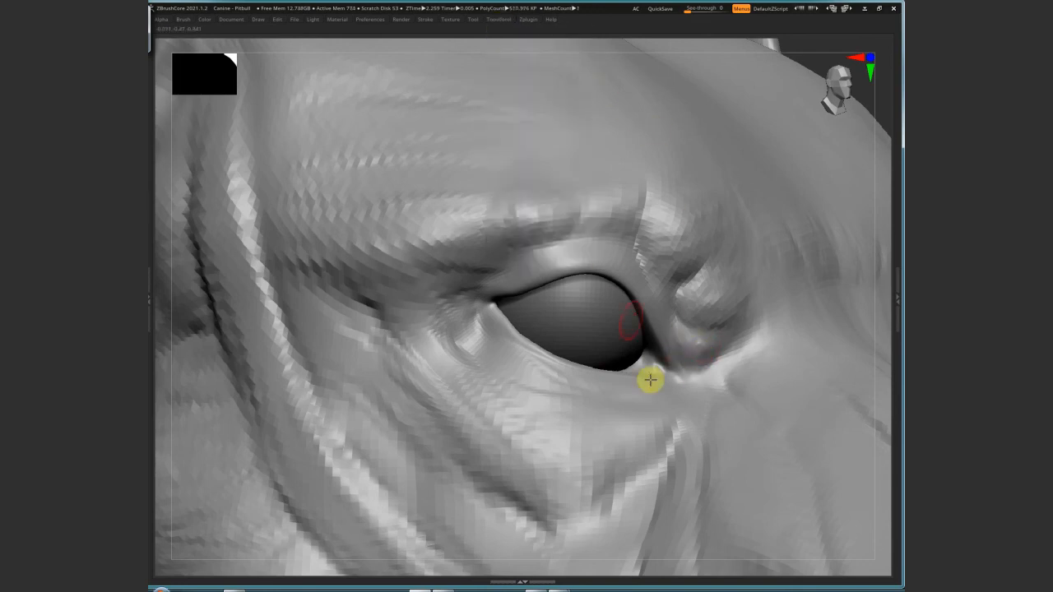
pyautogui.moveTo(640, 390); pyautogui.dragTo(634, 412, button='right')
pyautogui.moveTo(636, 404)
pyautogui.mouseDown()
pyautogui.moveTo(592, 411)
pyautogui.moveTo(606, 425)
pyautogui.moveTo(560, 441)
pyautogui.mouseUp()
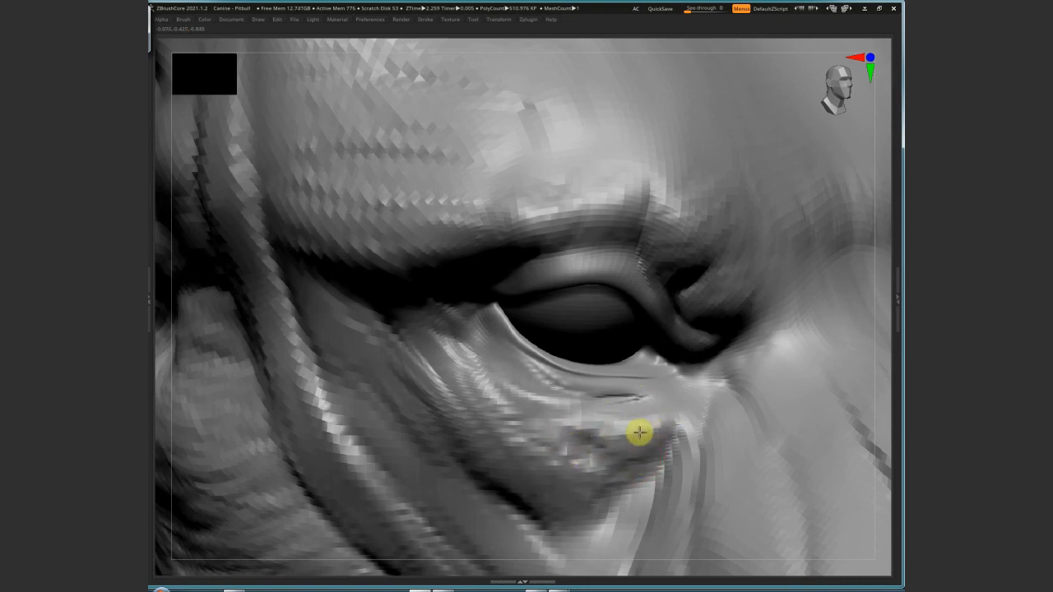
# Deepen the hollow below the eye and add rough surface detail where it meets the muzzle muscles
pyautogui.moveTo(639, 432)
pyautogui.mouseDown()
pyautogui.moveTo(647, 426)
pyautogui.moveTo(560, 425)
pyautogui.moveTo(578, 444)
pyautogui.moveTo(565, 428)
pyautogui.moveTo(641, 465)
pyautogui.moveTo(606, 486)
pyautogui.moveTo(633, 458)
pyautogui.moveTo(628, 441)
pyautogui.moveTo(574, 433)
pyautogui.moveTo(637, 449)
pyautogui.moveTo(571, 435)
pyautogui.moveTo(630, 442)
pyautogui.moveTo(607, 464)
pyautogui.moveTo(576, 453)
pyautogui.moveTo(590, 472)
pyautogui.moveTo(633, 463)
pyautogui.mouseUp()
pyautogui.keyDown('ctrl'); pyautogui.moveTo(633, 464); pyautogui.dragTo(654, 353, button='right'); pyautogui.keyUp('ctrl')
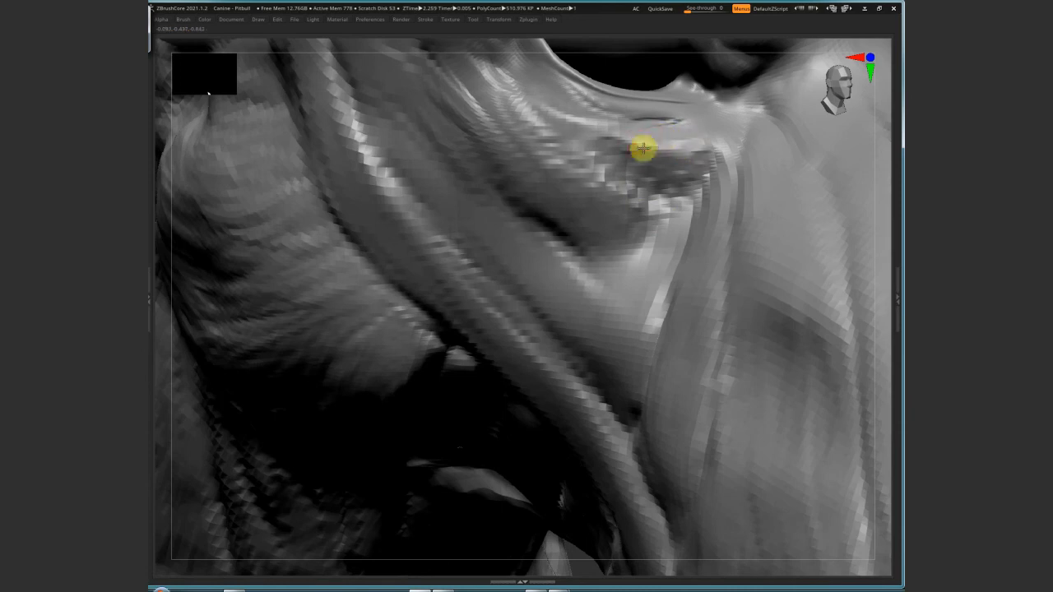
pyautogui.moveTo(643, 148)
pyautogui.mouseDown()
pyautogui.moveTo(576, 162)
pyautogui.moveTo(604, 197)
pyautogui.moveTo(597, 233)
pyautogui.moveTo(628, 247)
pyautogui.moveTo(601, 277)
pyautogui.moveTo(639, 239)
pyautogui.moveTo(606, 239)
pyautogui.moveTo(617, 211)
pyautogui.moveTo(560, 240)
pyautogui.moveTo(543, 230)
pyautogui.moveTo(637, 223)
pyautogui.moveTo(629, 216)
pyautogui.moveTo(581, 246)
pyautogui.moveTo(606, 200)
pyautogui.moveTo(657, 220)
pyautogui.mouseUp()
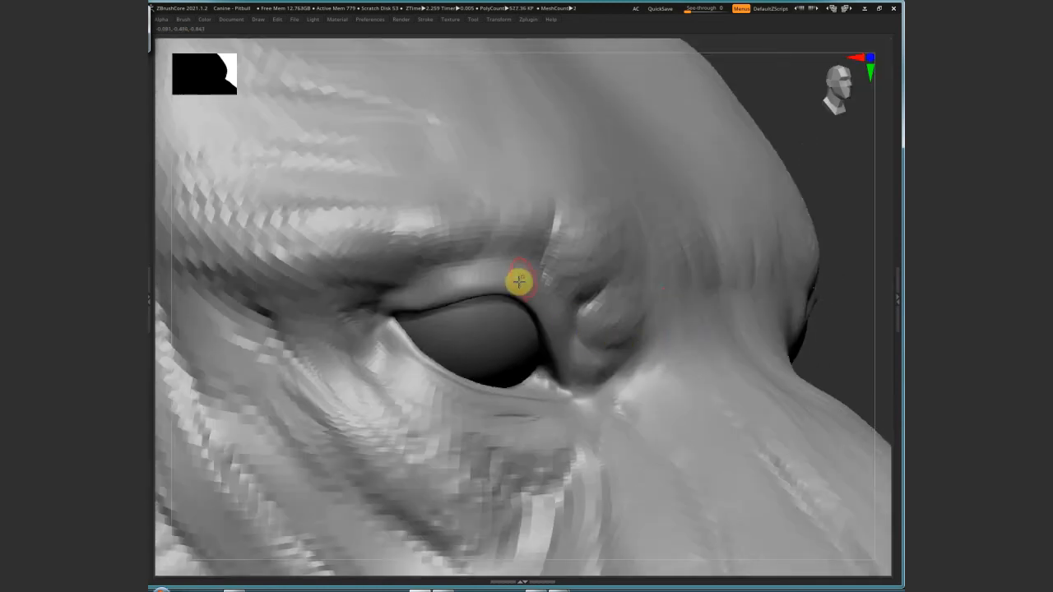
# Sharpen the upper eyelid crease and define the lower eyelid rim through to the inner corner of the eye
pyautogui.moveTo(518, 282)
pyautogui.keyDown('alt'); pyautogui.mouseDown()
pyautogui.moveTo(461, 282)
pyautogui.moveTo(505, 264)
pyautogui.moveTo(566, 302)
pyautogui.moveTo(579, 326)
pyautogui.mouseUp(); pyautogui.keyUp('alt')
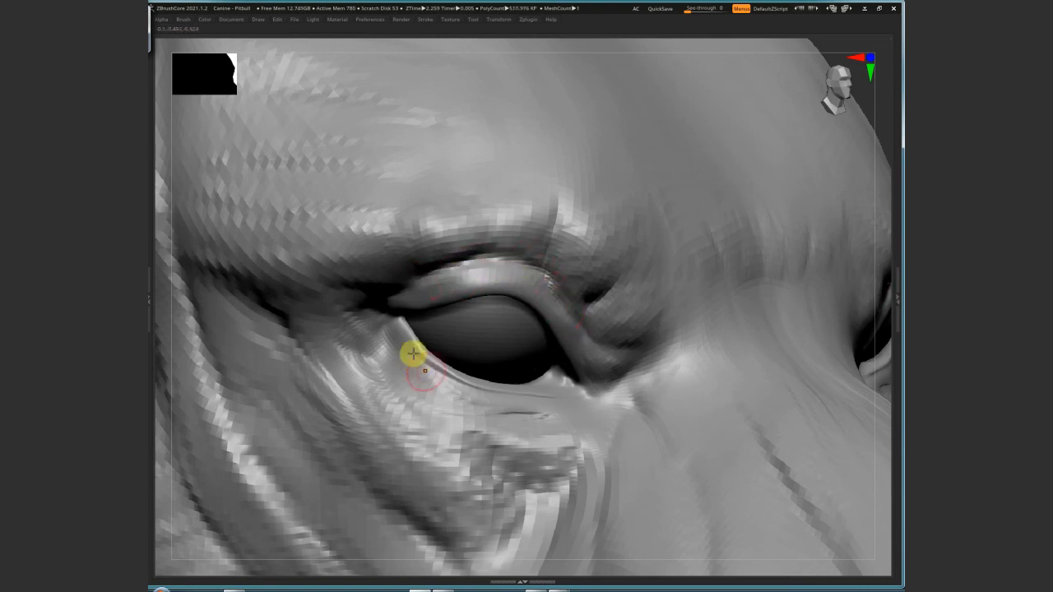
pyautogui.moveTo(413, 353)
pyautogui.mouseDown()
pyautogui.moveTo(409, 334)
pyautogui.moveTo(486, 383)
pyautogui.moveTo(454, 374)
pyautogui.moveTo(587, 400)
pyautogui.mouseUp()
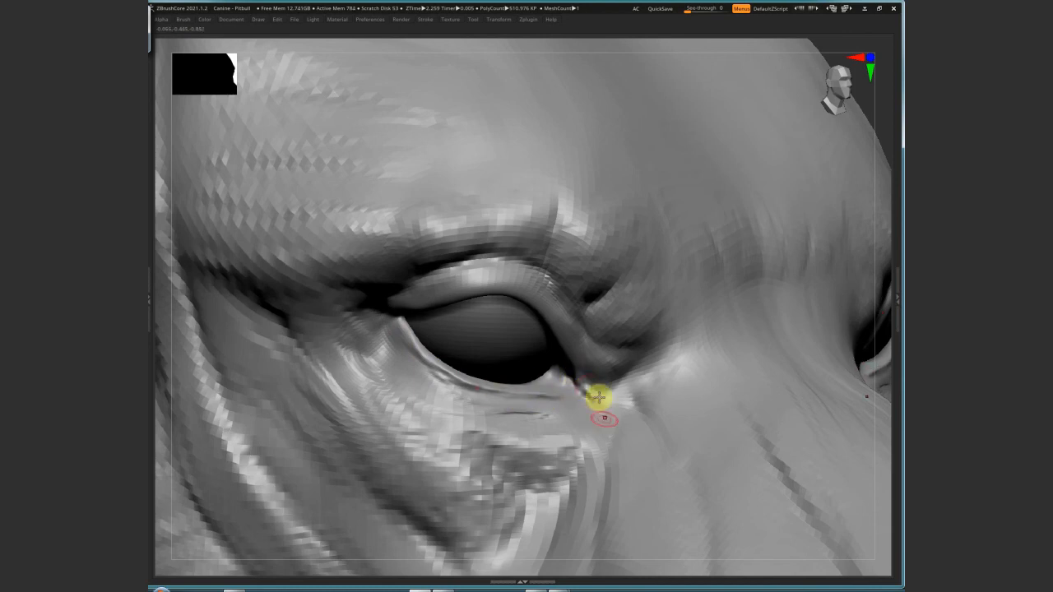
pyautogui.moveTo(595, 399); pyautogui.dragTo(590, 399, button='right')
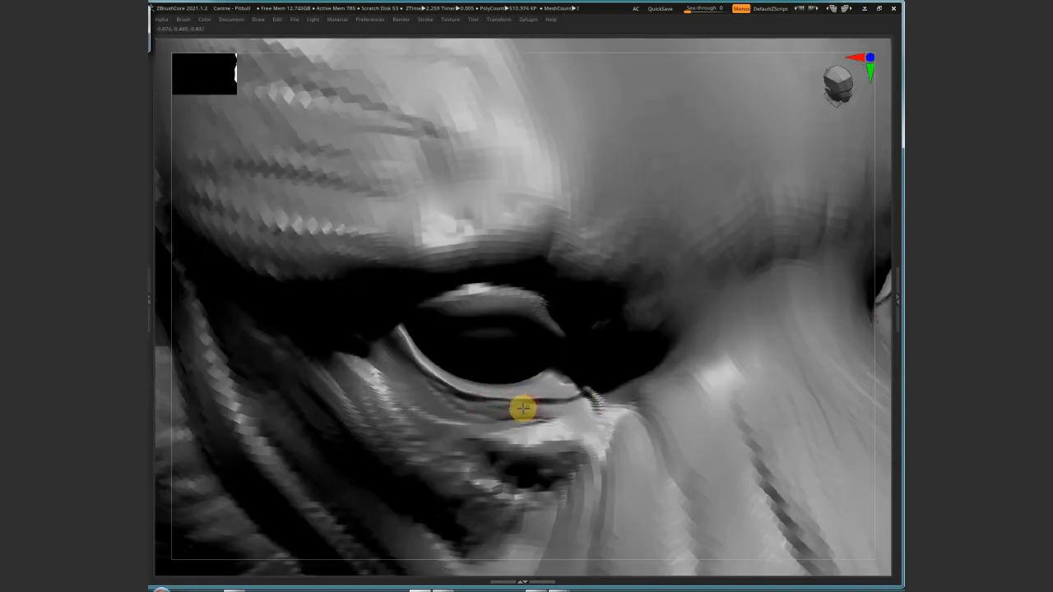
pyautogui.moveTo(524, 408)
pyautogui.mouseDown()
pyautogui.moveTo(573, 393)
pyautogui.moveTo(597, 424)
pyautogui.mouseUp()
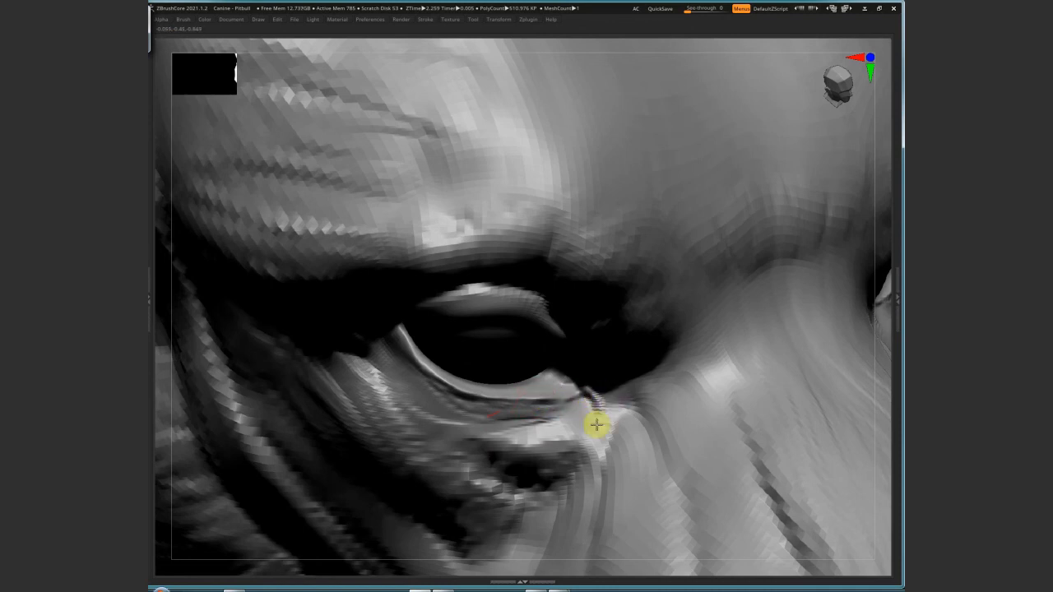
pyautogui.moveTo(618, 378); pyautogui.dragTo(412, 343, button='right')
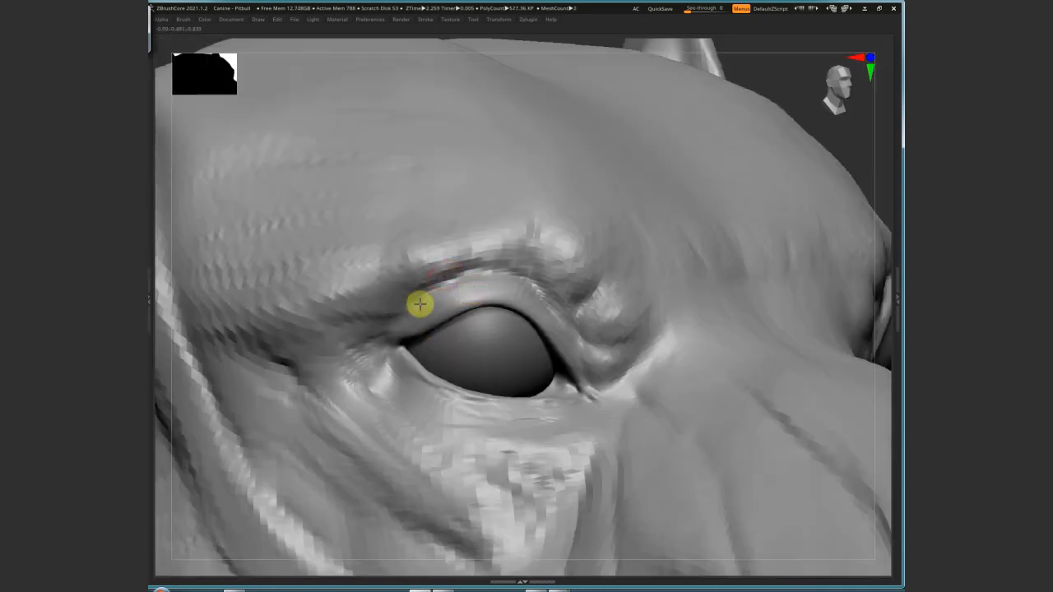
# Add fine folds along the upper eyelid and around the outer corner of the eye
pyautogui.moveTo(419, 304)
pyautogui.mouseDown()
pyautogui.moveTo(528, 291)
pyautogui.moveTo(464, 280)
pyautogui.moveTo(409, 324)
pyautogui.mouseUp()
pyautogui.moveTo(408, 324); pyautogui.dragTo(452, 371, button='right')
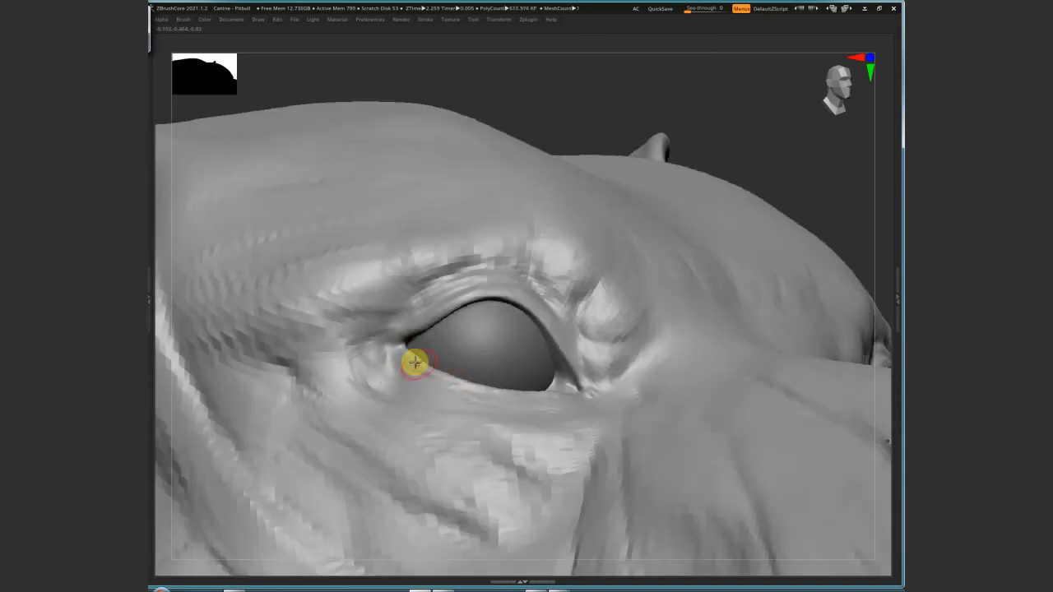
pyautogui.moveTo(414, 363)
pyautogui.mouseDown()
pyautogui.moveTo(404, 379)
pyautogui.moveTo(397, 341)
pyautogui.moveTo(444, 305)
pyautogui.moveTo(533, 312)
pyautogui.moveTo(581, 390)
pyautogui.moveTo(517, 291)
pyautogui.mouseUp()
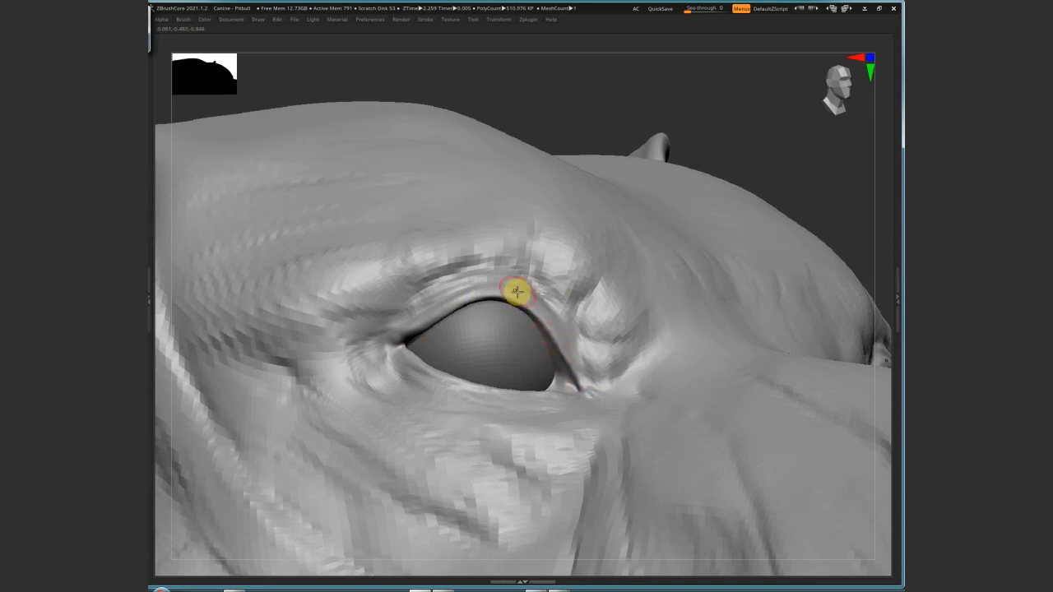
pyautogui.moveTo(516, 292); pyautogui.dragTo(578, 373, button='right')
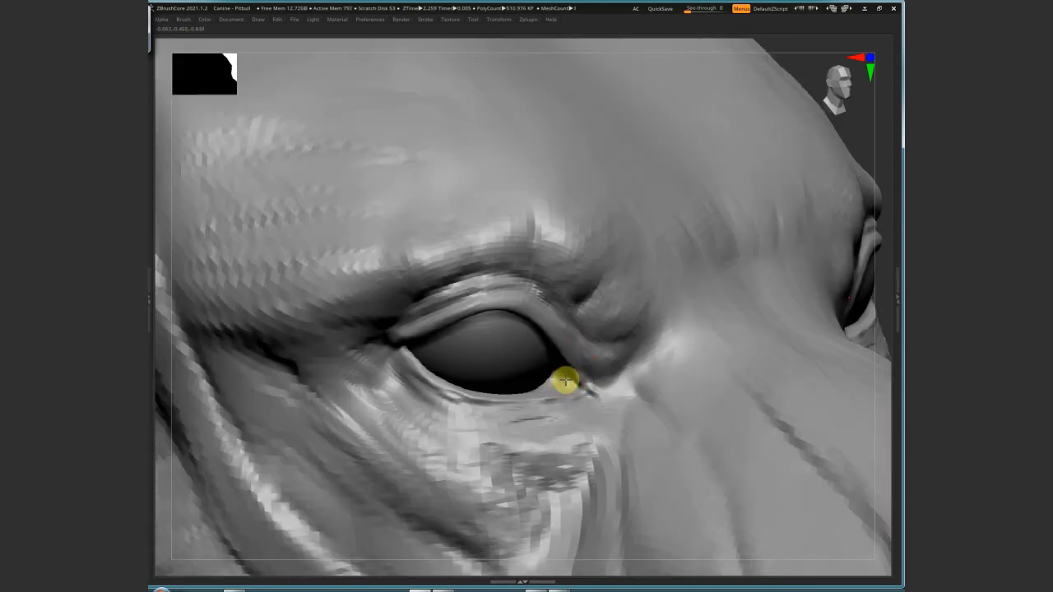
# Refine the inner eye corner, the lower lid edge and the folds between the upper lid and brow
pyautogui.moveTo(566, 380)
pyautogui.mouseDown()
pyautogui.moveTo(604, 397)
pyautogui.moveTo(461, 387)
pyautogui.moveTo(473, 400)
pyautogui.moveTo(410, 374)
pyautogui.moveTo(451, 384)
pyautogui.moveTo(435, 379)
pyautogui.moveTo(475, 404)
pyautogui.mouseUp()
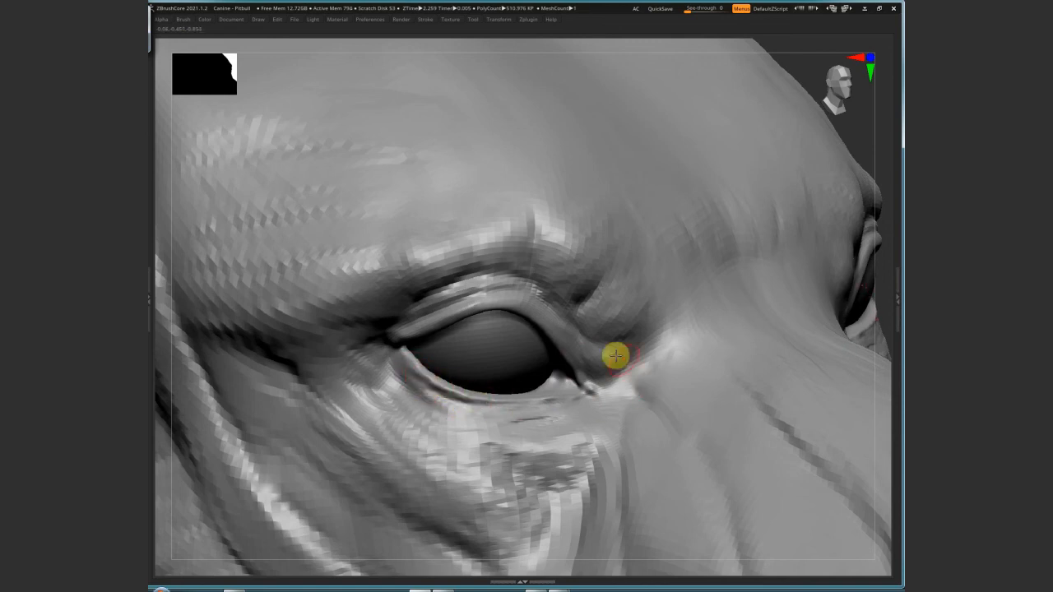
pyautogui.moveTo(615, 355)
pyautogui.mouseDown()
pyautogui.moveTo(486, 284)
pyautogui.moveTo(540, 299)
pyautogui.mouseUp()
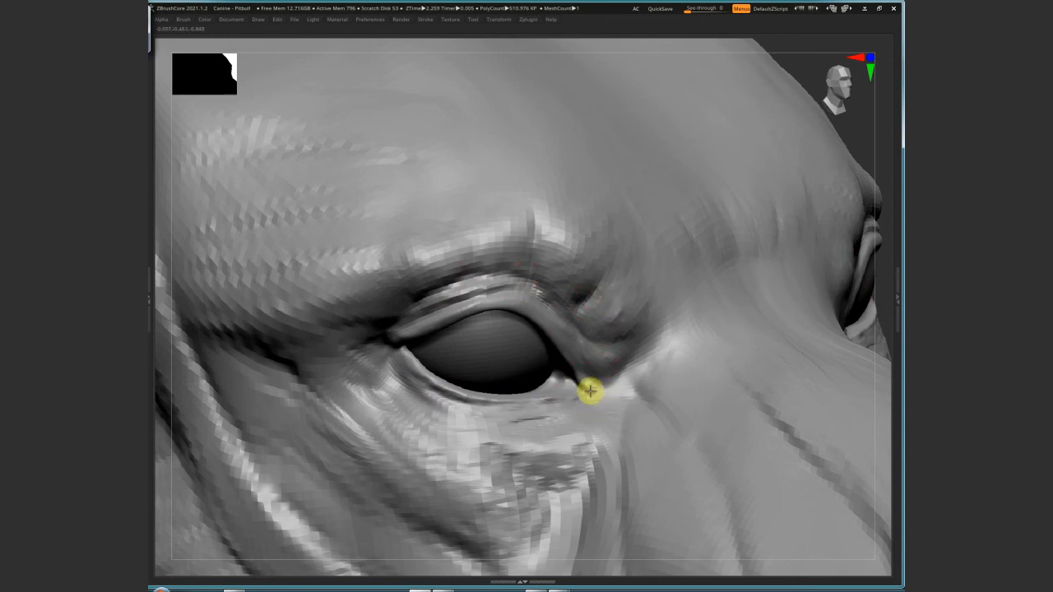
pyautogui.moveTo(598, 393)
pyautogui.mouseDown()
pyautogui.moveTo(649, 354)
pyautogui.moveTo(650, 333)
pyautogui.mouseUp()
# Carve fine fibre detail across the temple behind the brow and on the cheek muscle in front of the masseter
pyautogui.moveTo(666, 307); pyautogui.dragTo(815, 246, button='right')
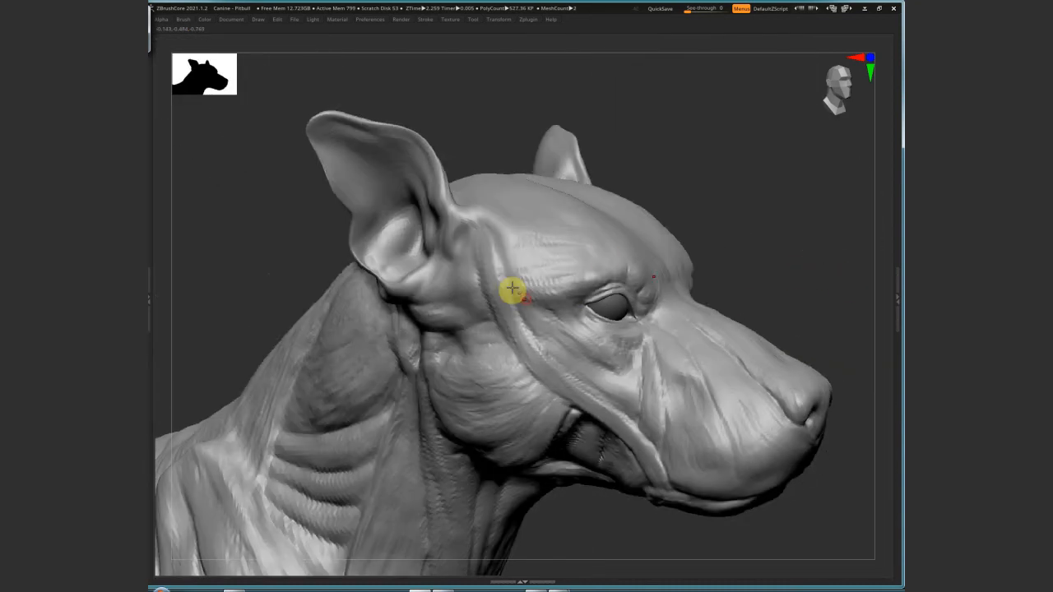
pyautogui.moveTo(576, 249); pyautogui.dragTo(562, 355, button='right')
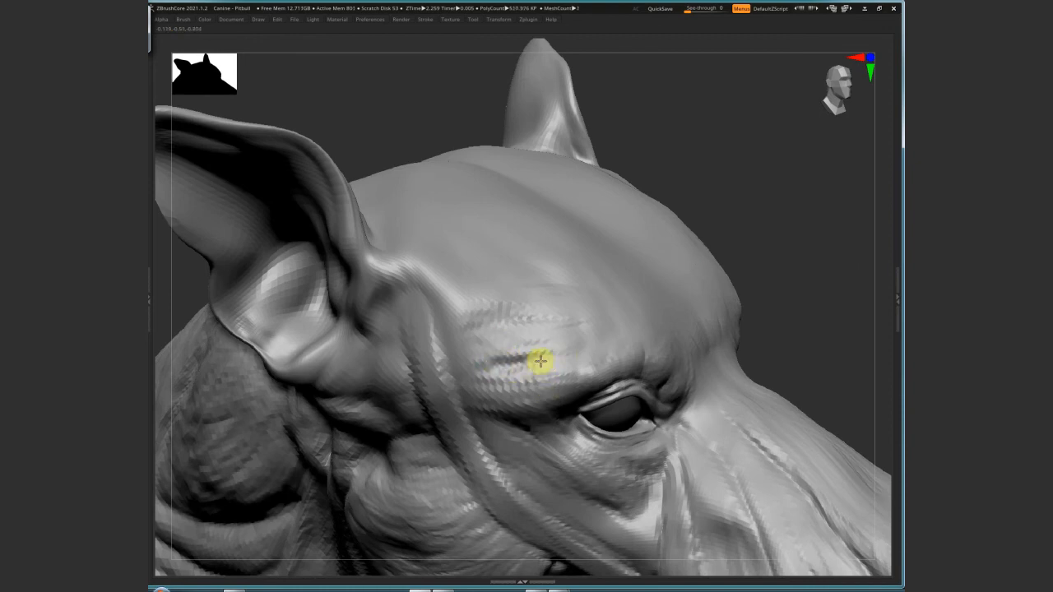
pyautogui.moveTo(768, 180); pyautogui.dragTo(747, 287, button='right')
pyautogui.keyDown('alt'); pyautogui.moveTo(729, 258); pyautogui.dragTo(472, 401); pyautogui.keyUp('alt')
pyautogui.moveTo(434, 352); pyautogui.dragTo(449, 434)
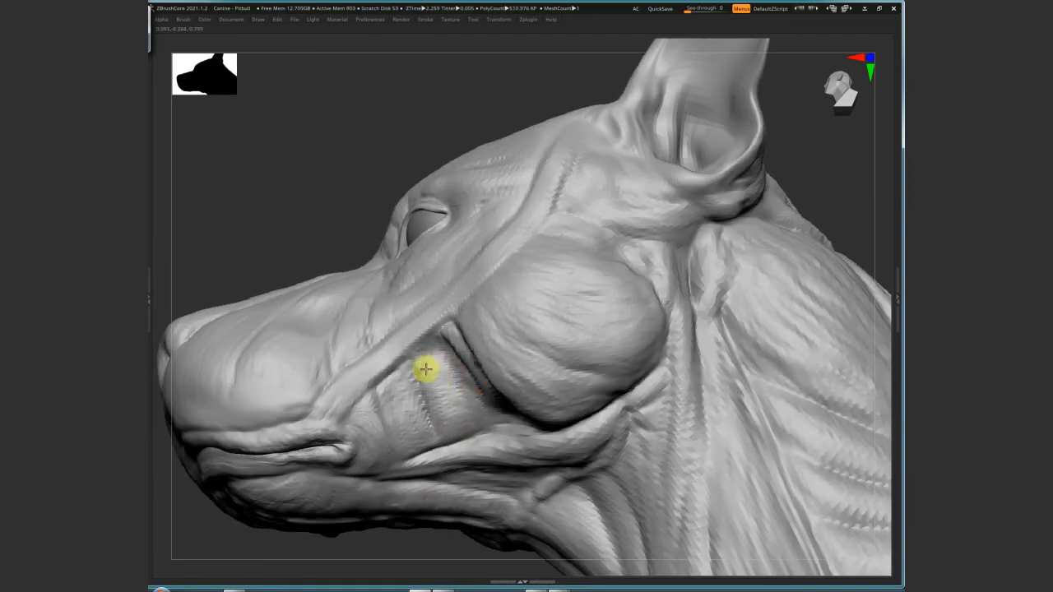
# Refine the lip edge near the mouth corner and add fibre detail to the muscles along the side of the chin
pyautogui.moveTo(855, 171)
pyautogui.mouseDown()
pyautogui.moveTo(698, 211)
pyautogui.moveTo(724, 231)
pyautogui.moveTo(601, 296)
pyautogui.moveTo(515, 377)
pyautogui.moveTo(741, 287)
pyautogui.moveTo(738, 277)
pyautogui.mouseUp()
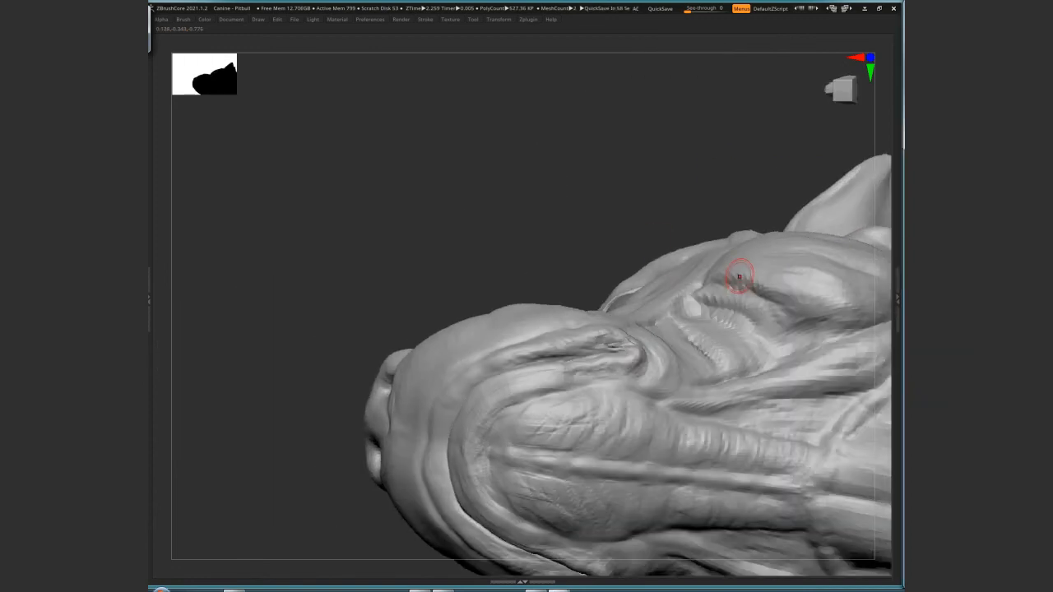
pyautogui.moveTo(567, 406); pyautogui.dragTo(572, 376)
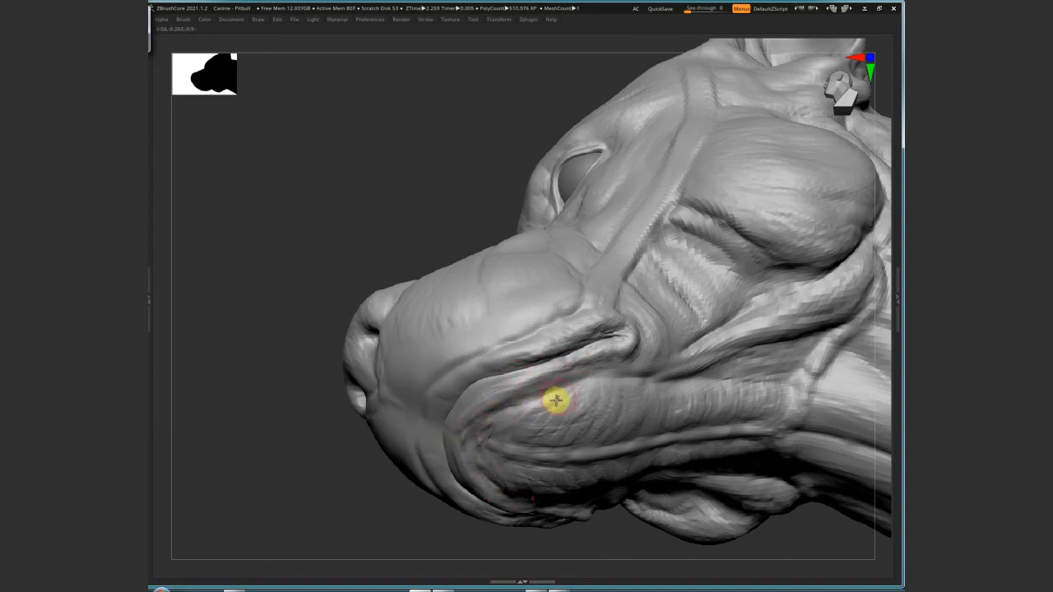
pyautogui.moveTo(505, 402); pyautogui.dragTo(458, 405, button='right')
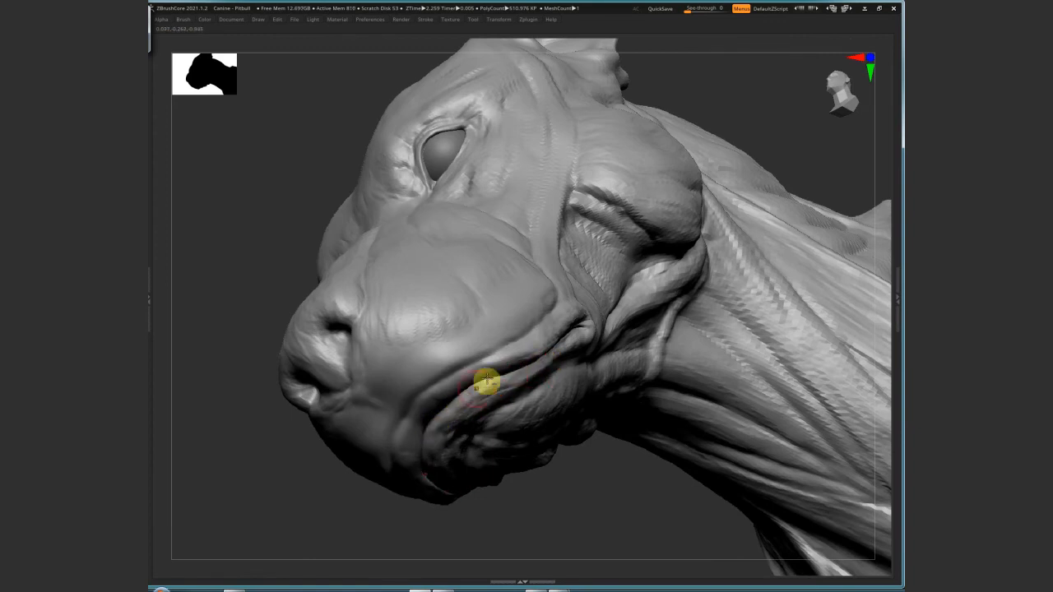
pyautogui.moveTo(487, 378)
pyautogui.mouseDown()
pyautogui.moveTo(441, 390)
pyautogui.moveTo(430, 376)
pyautogui.moveTo(429, 386)
pyautogui.mouseUp()
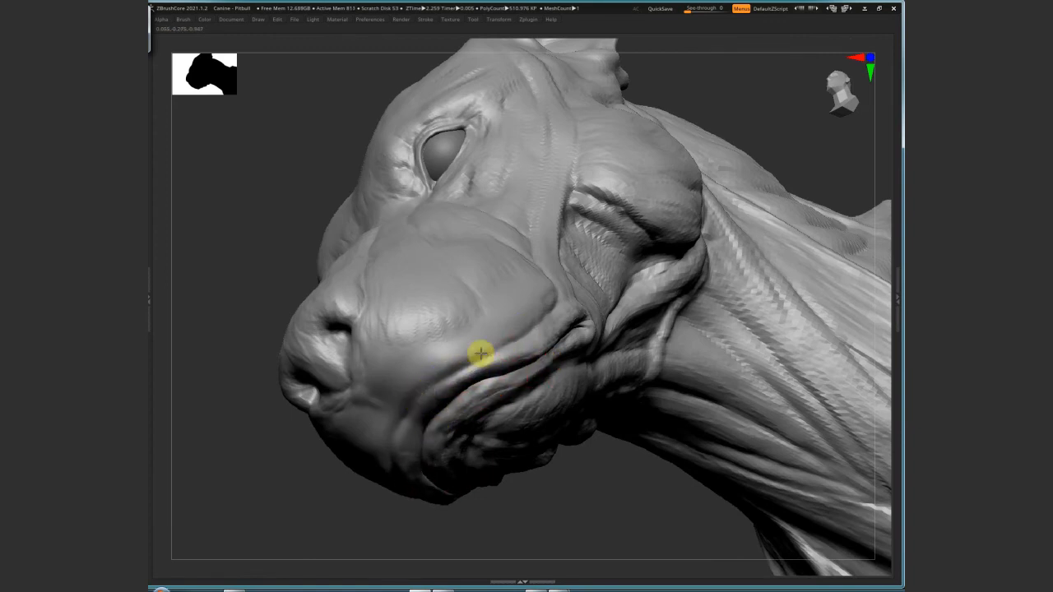
pyautogui.moveTo(481, 354)
pyautogui.mouseDown()
pyautogui.moveTo(422, 413)
pyautogui.moveTo(452, 371)
pyautogui.moveTo(556, 342)
pyautogui.moveTo(527, 356)
pyautogui.mouseUp()
# Reshape the front lip line and the muzzle profile with broad adjustments at a lower subdivision level
pyautogui.keyDown('ctrl'); pyautogui.moveTo(385, 409); pyautogui.dragTo(657, 221, button='right'); pyautogui.keyUp('ctrl')
pyautogui.moveTo(588, 246)
pyautogui.mouseDown(button='right')
pyautogui.moveTo(714, 387)
pyautogui.moveTo(717, 348)
pyautogui.moveTo(624, 289)
pyautogui.moveTo(502, 313)
pyautogui.mouseUp(button='right')
pyautogui.press('s')
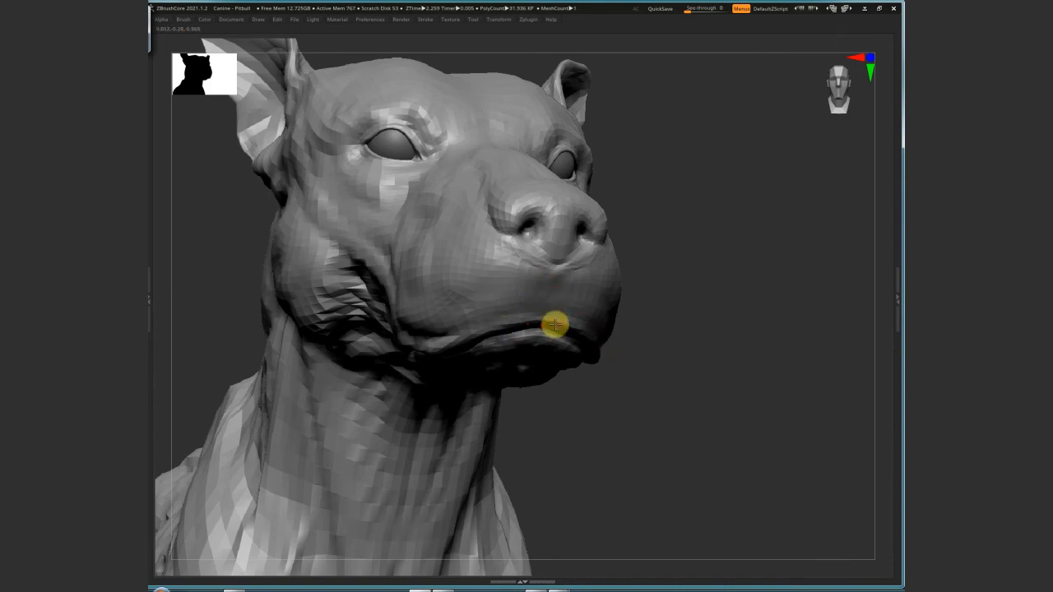
pyautogui.moveTo(533, 338)
pyautogui.mouseDown(button='right')
pyautogui.moveTo(630, 369)
pyautogui.moveTo(627, 395)
pyautogui.moveTo(548, 342)
pyautogui.mouseUp(button='right')
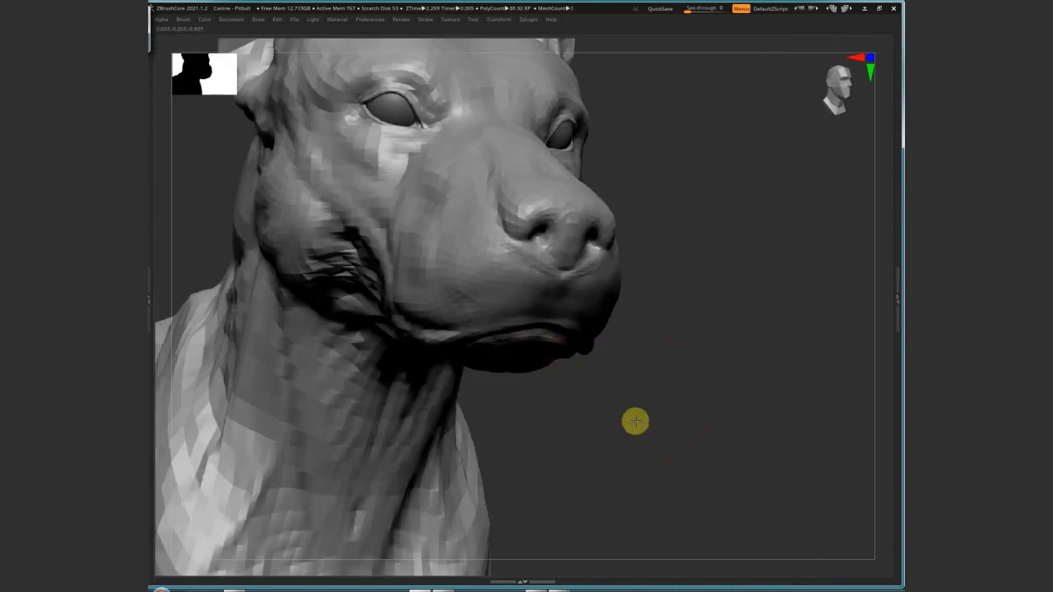
pyautogui.moveTo(635, 421)
pyautogui.mouseDown(button='right')
pyautogui.moveTo(535, 345)
pyautogui.moveTo(494, 411)
pyautogui.moveTo(665, 425)
pyautogui.moveTo(375, 416)
pyautogui.moveTo(571, 329)
pyautogui.moveTo(733, 322)
pyautogui.moveTo(574, 290)
pyautogui.mouseUp(button='right')
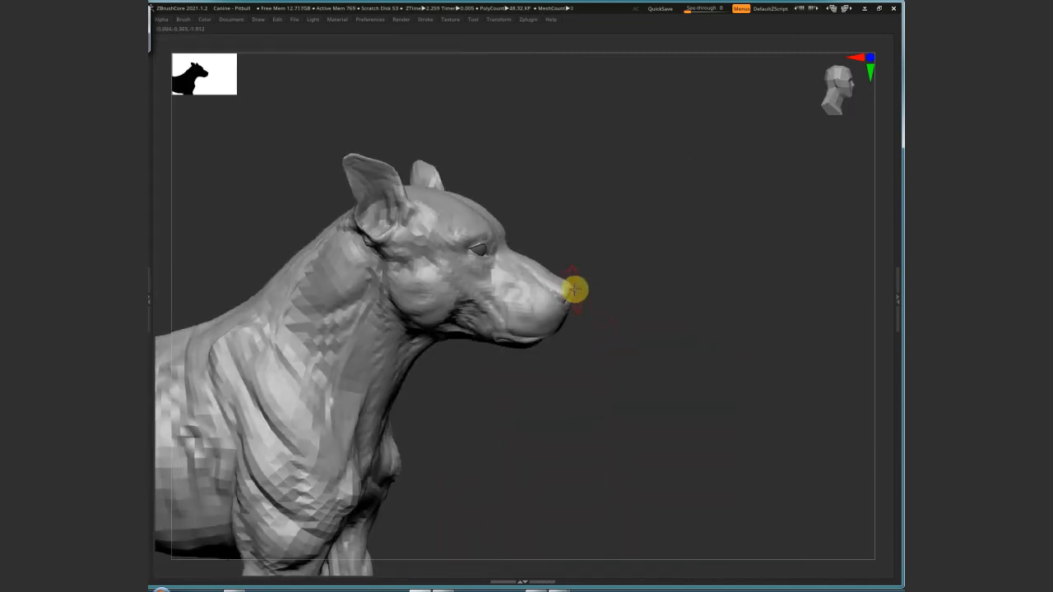
# Save the project over the existing Canine - Pitbull file
pyautogui.moveTo(601, 323); pyautogui.dragTo(574, 437, button='right')
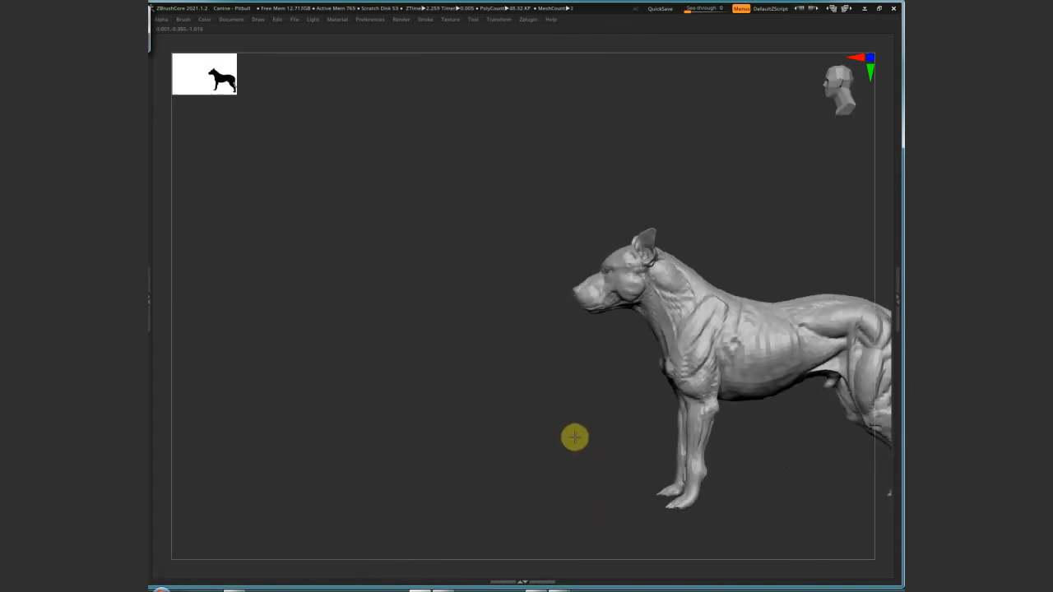
pyautogui.hotkey('ctrl', 's')
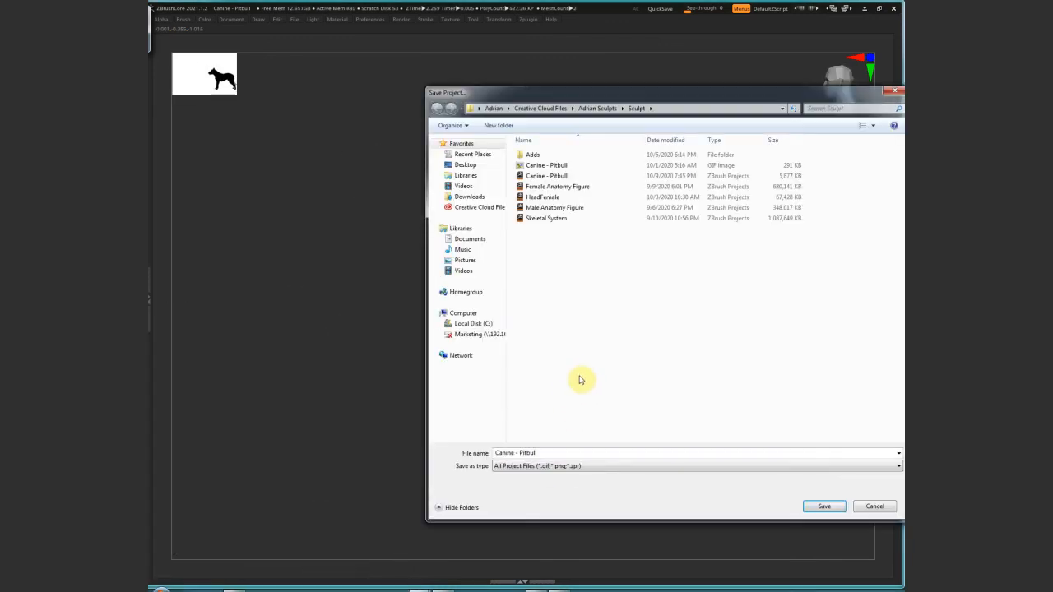
pyautogui.press('Return')
# Carve the tendon grooves down the lower foreleg to the wrist on its outer and inner sides
pyautogui.moveTo(585, 369); pyautogui.dragTo(885, 352, button='right')
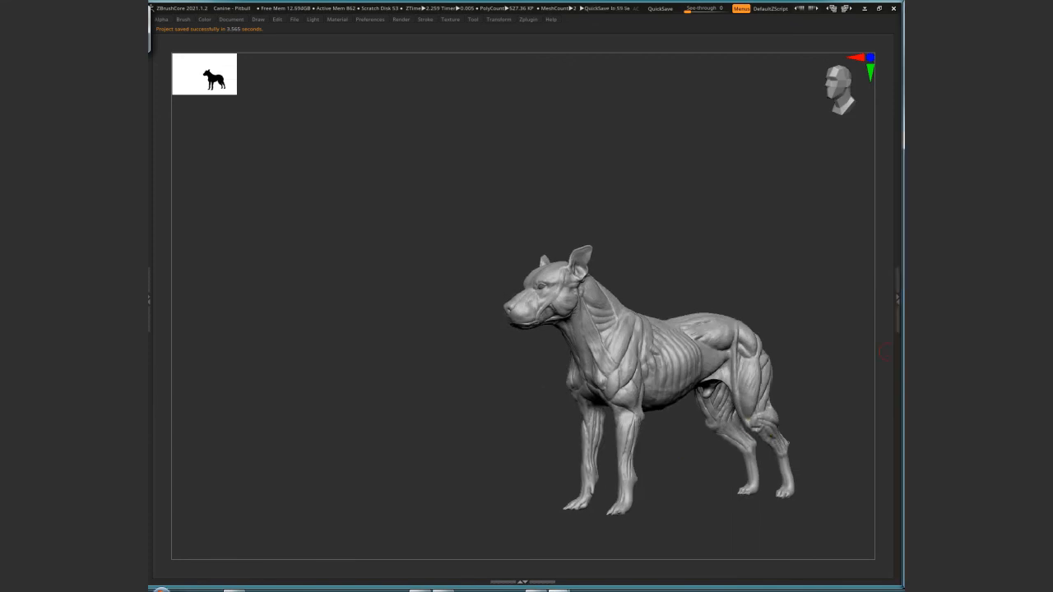
pyautogui.moveTo(712, 490)
pyautogui.mouseDown(button='right')
pyautogui.moveTo(705, 505)
pyautogui.moveTo(660, 374)
pyautogui.moveTo(689, 303)
pyautogui.moveTo(529, 388)
pyautogui.moveTo(526, 296)
pyautogui.moveTo(592, 327)
pyautogui.moveTo(538, 395)
pyautogui.moveTo(525, 333)
pyautogui.moveTo(576, 299)
pyautogui.moveTo(538, 353)
pyautogui.moveTo(545, 396)
pyautogui.mouseUp(button='right')
pyautogui.press('s')
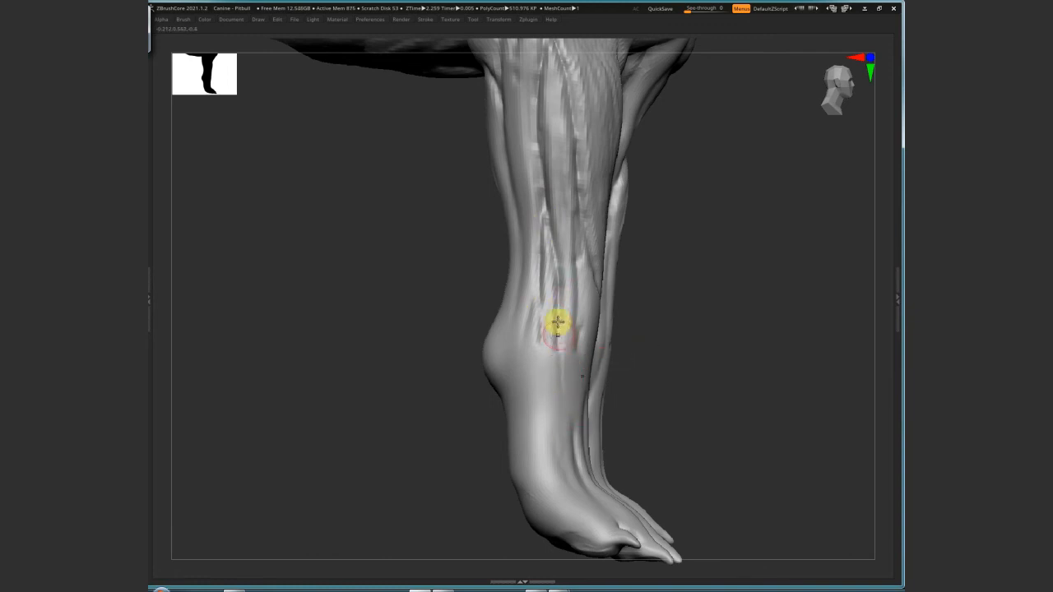
pyautogui.moveTo(557, 322); pyautogui.dragTo(522, 404, button='right')
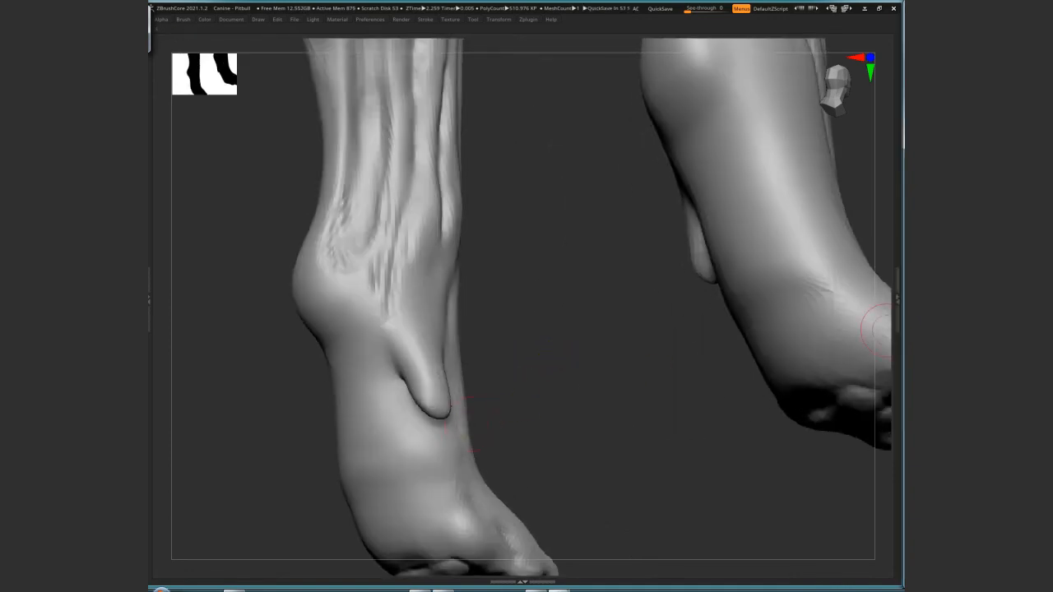
# Define the bony wrist and the groove below it, and build up the knuckle where the foot meets the paw
pyautogui.moveTo(789, 406); pyautogui.dragTo(362, 236, button='right')
pyautogui.moveTo(362, 236)
pyautogui.mouseDown()
pyautogui.moveTo(375, 367)
pyautogui.moveTo(381, 261)
pyautogui.moveTo(348, 192)
pyautogui.moveTo(301, 165)
pyautogui.moveTo(373, 200)
pyautogui.moveTo(364, 221)
pyautogui.moveTo(400, 258)
pyautogui.moveTo(388, 225)
pyautogui.moveTo(382, 292)
pyautogui.mouseUp()
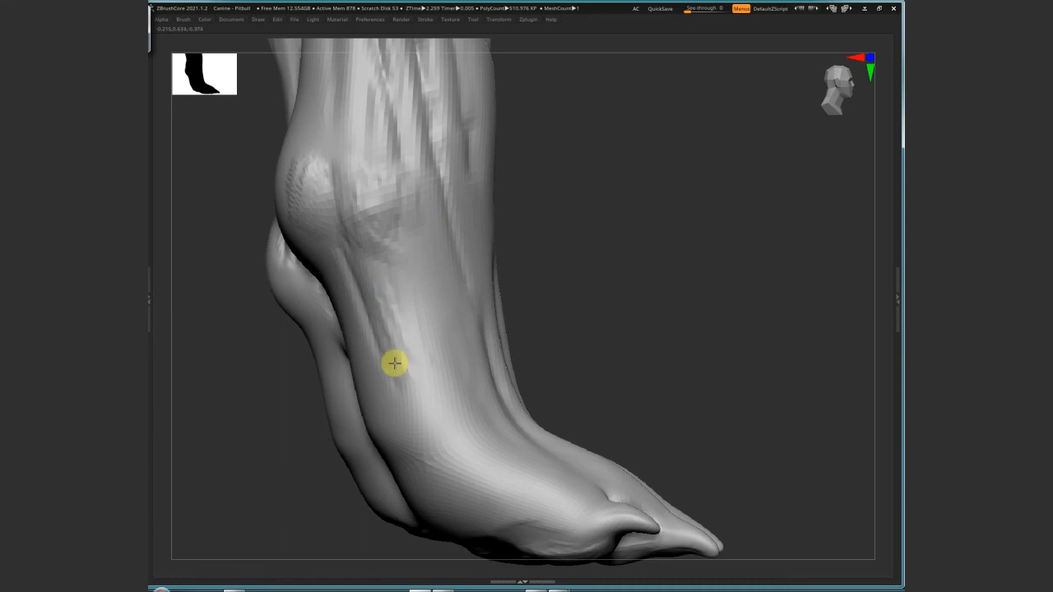
pyautogui.moveTo(427, 412); pyautogui.dragTo(421, 431)
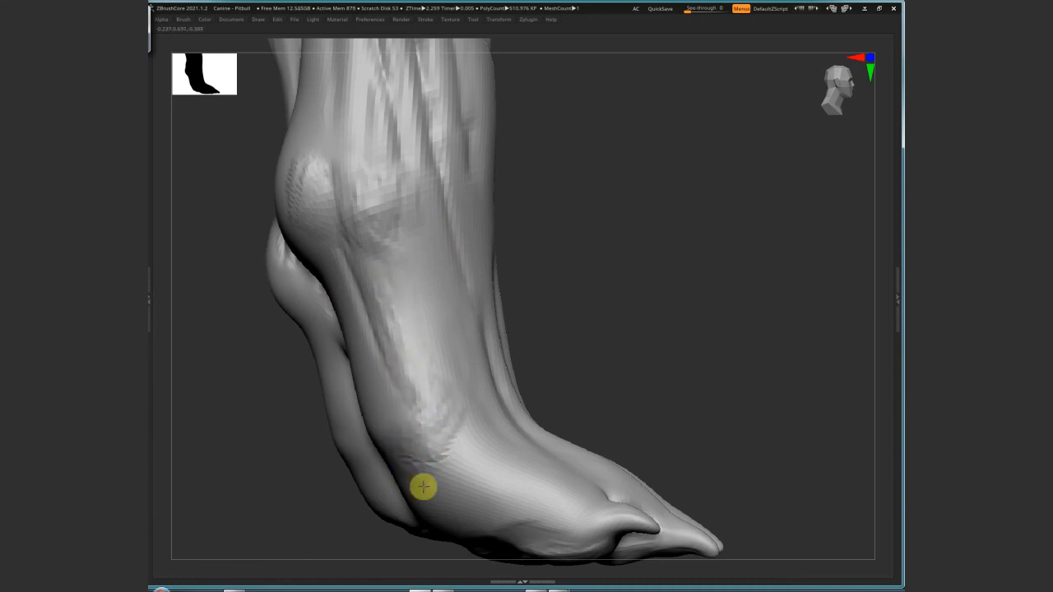
pyautogui.moveTo(491, 431); pyautogui.dragTo(468, 378, button='right')
pyautogui.moveTo(467, 378)
pyautogui.mouseDown()
pyautogui.moveTo(435, 266)
pyautogui.moveTo(463, 431)
pyautogui.moveTo(437, 411)
pyautogui.moveTo(550, 486)
pyautogui.mouseUp()
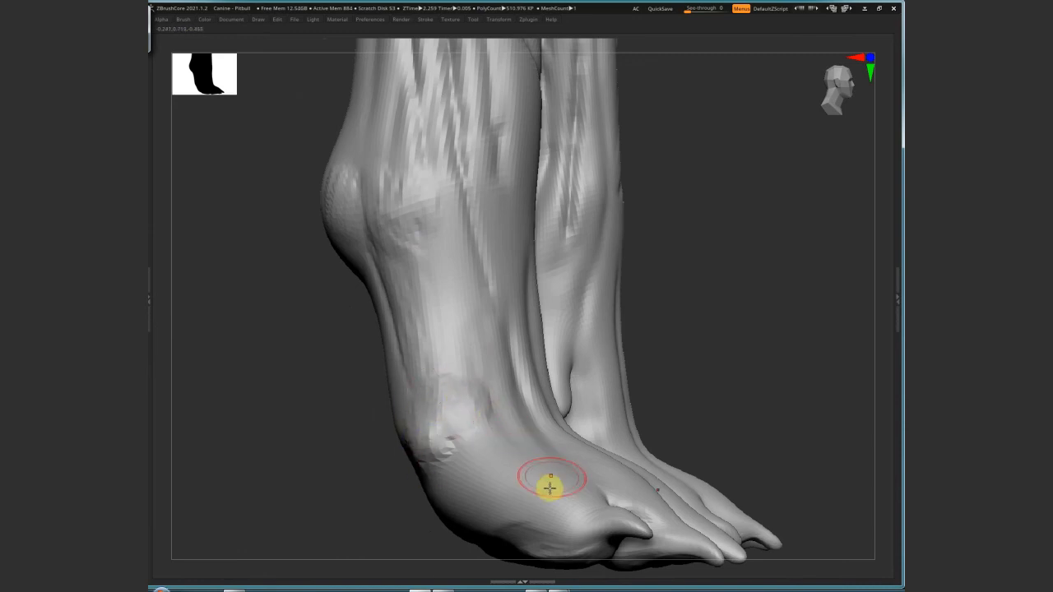
# Build up rounded knuckles above the claws on the two outermost toes of the front paw
pyautogui.moveTo(550, 486)
pyautogui.mouseDown(button='right')
pyautogui.moveTo(562, 373)
pyautogui.moveTo(552, 395)
pyautogui.mouseUp(button='right')
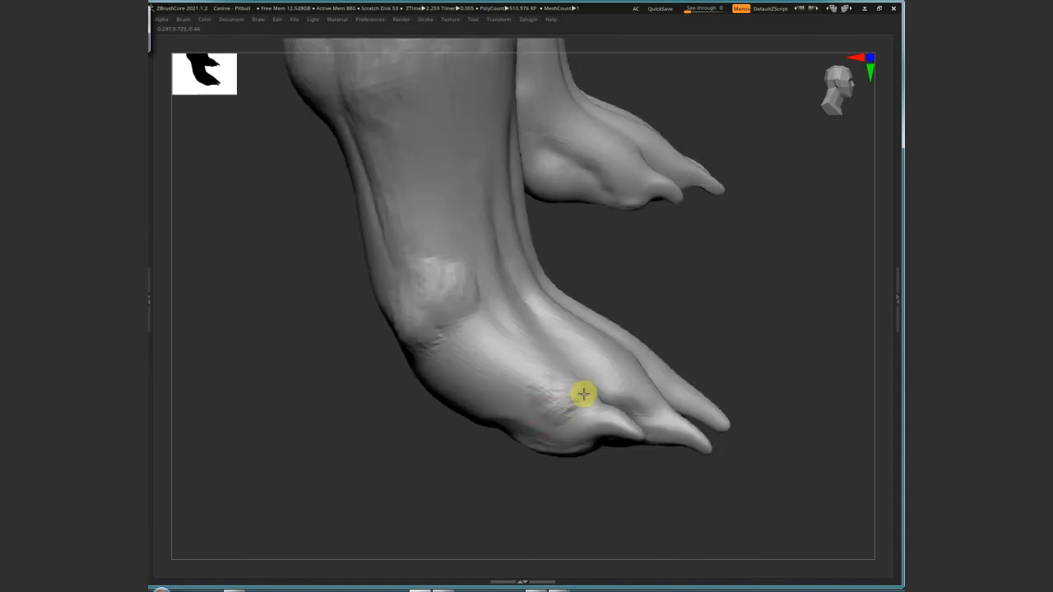
pyautogui.moveTo(584, 394)
pyautogui.mouseDown()
pyautogui.moveTo(463, 336)
pyautogui.moveTo(477, 313)
pyautogui.mouseUp()
pyautogui.moveTo(477, 312); pyautogui.dragTo(623, 364, button='right')
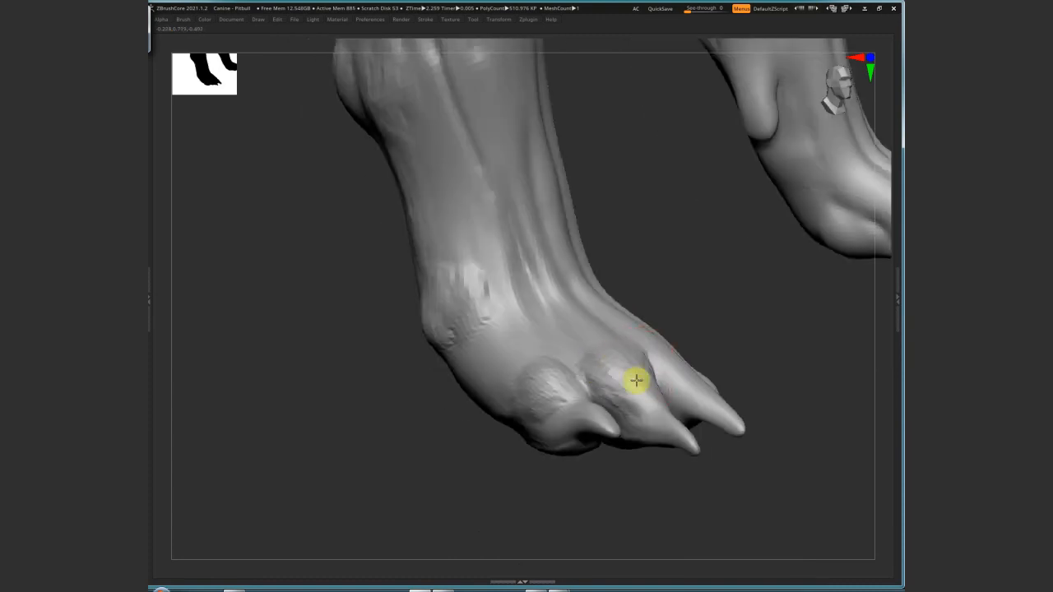
# Carve the tendons running down to the outer toes and the grooves along the outer side of the front paw
pyautogui.moveTo(534, 402)
pyautogui.mouseDown(button='right')
pyautogui.moveTo(526, 395)
pyautogui.moveTo(510, 453)
pyautogui.moveTo(516, 314)
pyautogui.mouseUp(button='right')
pyautogui.moveTo(516, 313); pyautogui.dragTo(543, 362)
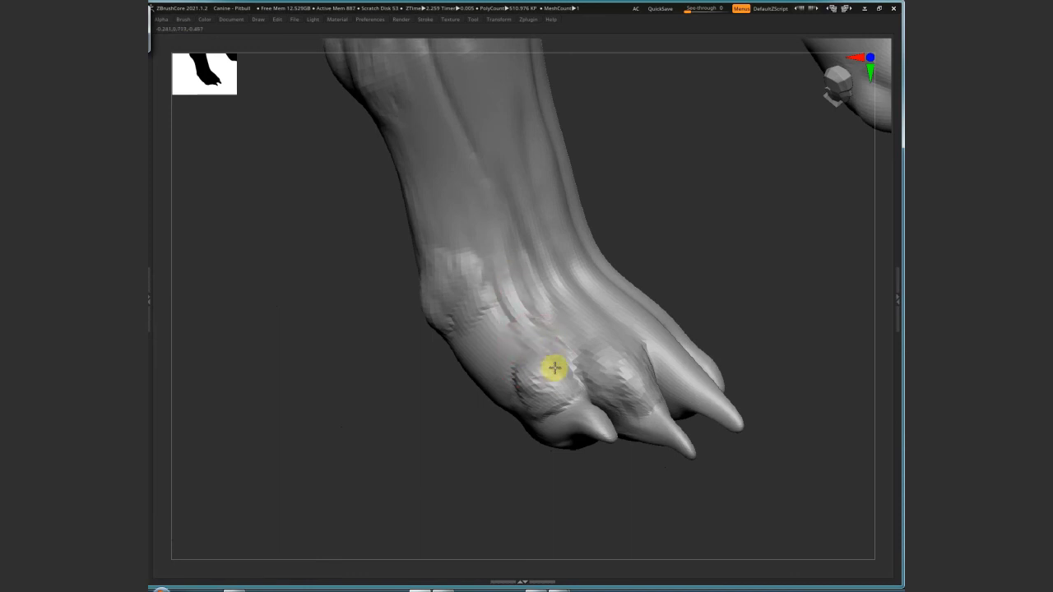
pyautogui.moveTo(606, 383); pyautogui.dragTo(653, 364, button='right')
pyautogui.moveTo(550, 218)
pyautogui.mouseDown()
pyautogui.moveTo(588, 289)
pyautogui.moveTo(636, 333)
pyautogui.moveTo(627, 379)
pyautogui.mouseUp()
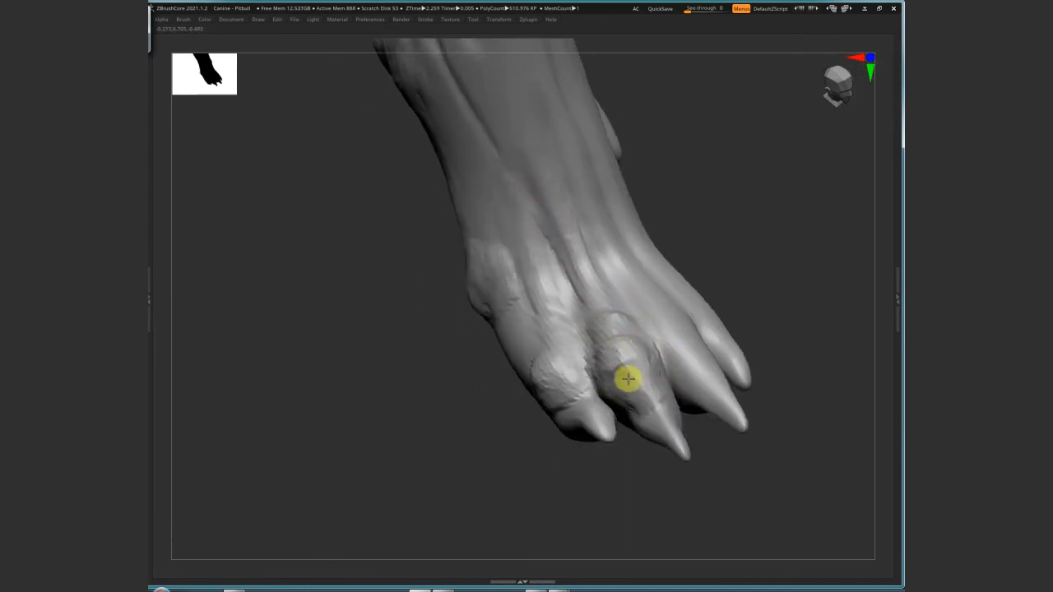
pyautogui.moveTo(637, 377); pyautogui.dragTo(733, 315, button='right')
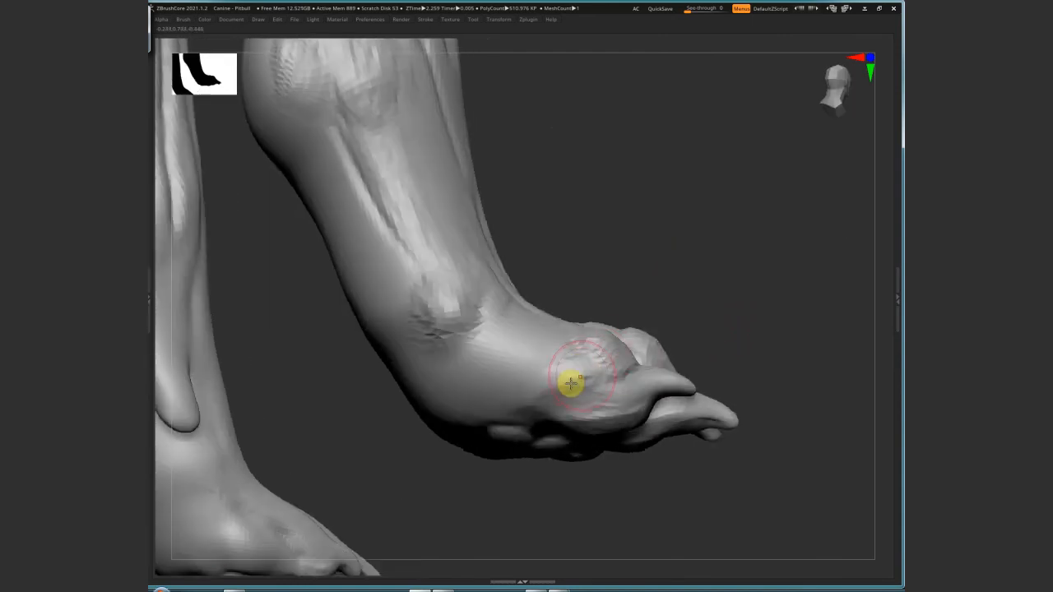
pyautogui.moveTo(571, 383)
pyautogui.mouseDown()
pyautogui.moveTo(567, 353)
pyautogui.moveTo(477, 373)
pyautogui.moveTo(535, 384)
pyautogui.moveTo(508, 366)
pyautogui.moveTo(613, 400)
pyautogui.mouseUp()
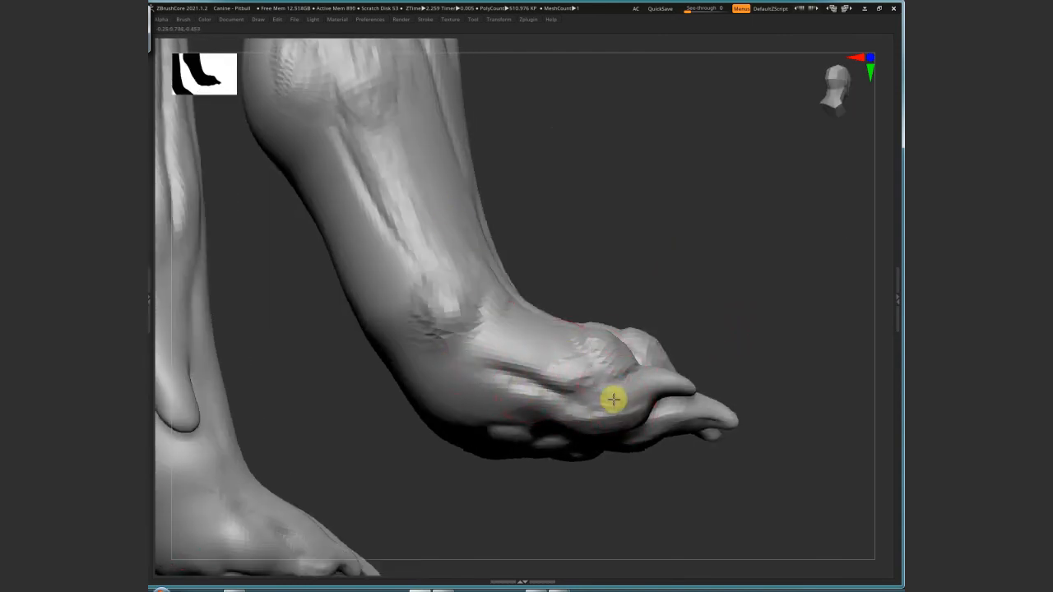
# Build up the knuckles of the inner toes and carve the tendons leading down to them
pyautogui.moveTo(640, 382)
pyautogui.mouseDown(button='right')
pyautogui.moveTo(756, 355)
pyautogui.moveTo(695, 391)
pyautogui.mouseUp(button='right')
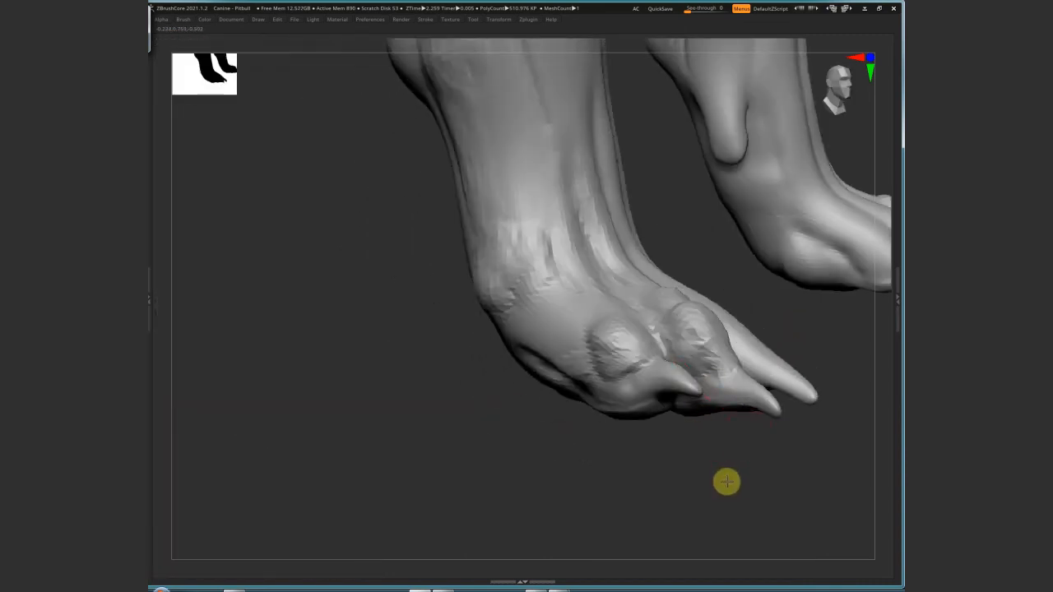
pyautogui.moveTo(726, 482); pyautogui.dragTo(604, 404, button='right')
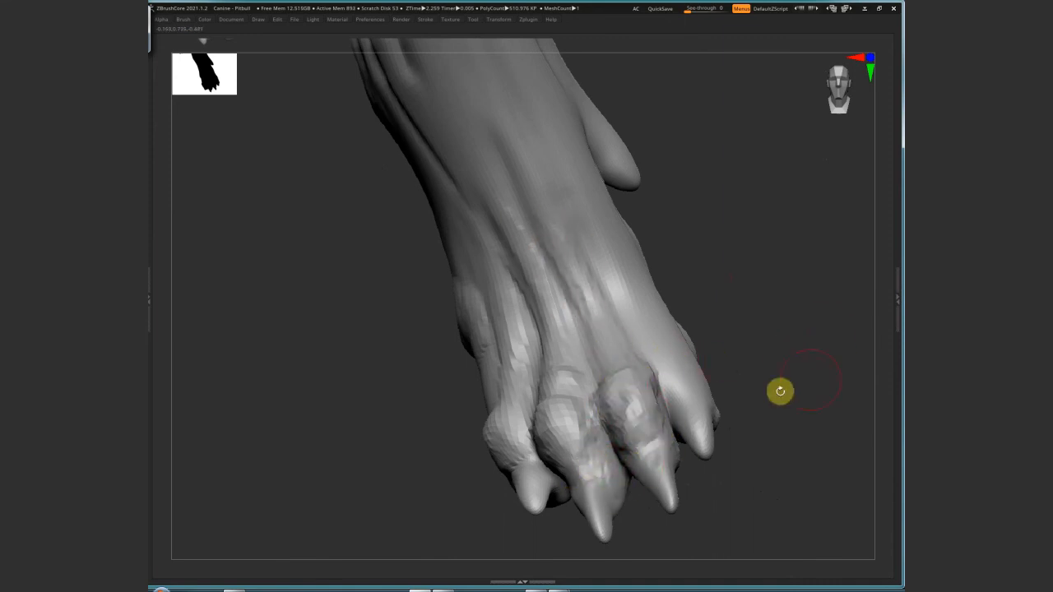
pyautogui.moveTo(781, 334); pyautogui.dragTo(699, 350, button='right')
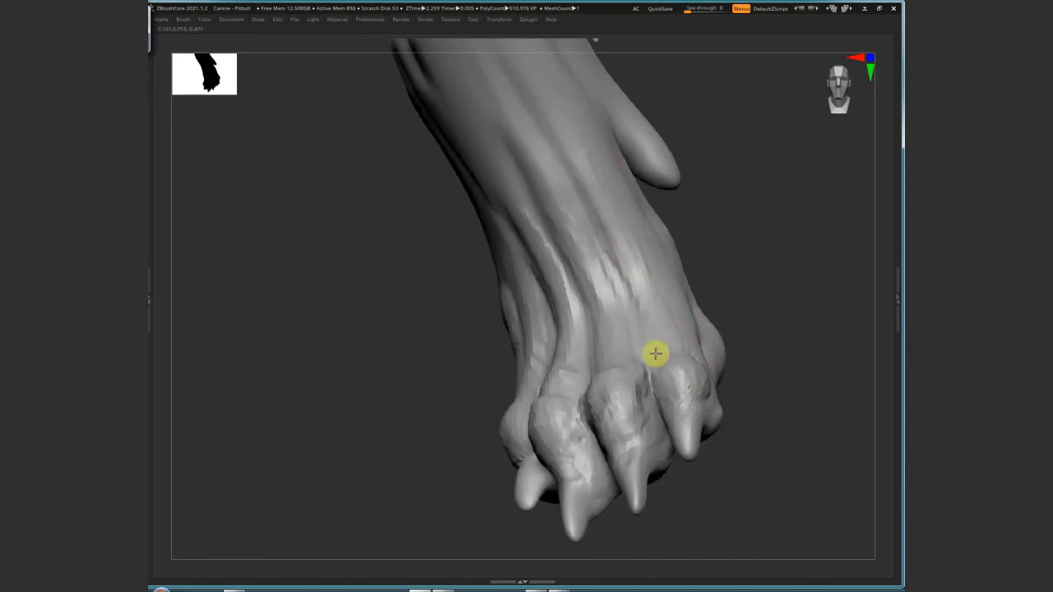
# Adjust the profile of the front paw's toes and knuckles with a large brush
pyautogui.moveTo(670, 370); pyautogui.dragTo(865, 251, button='right')
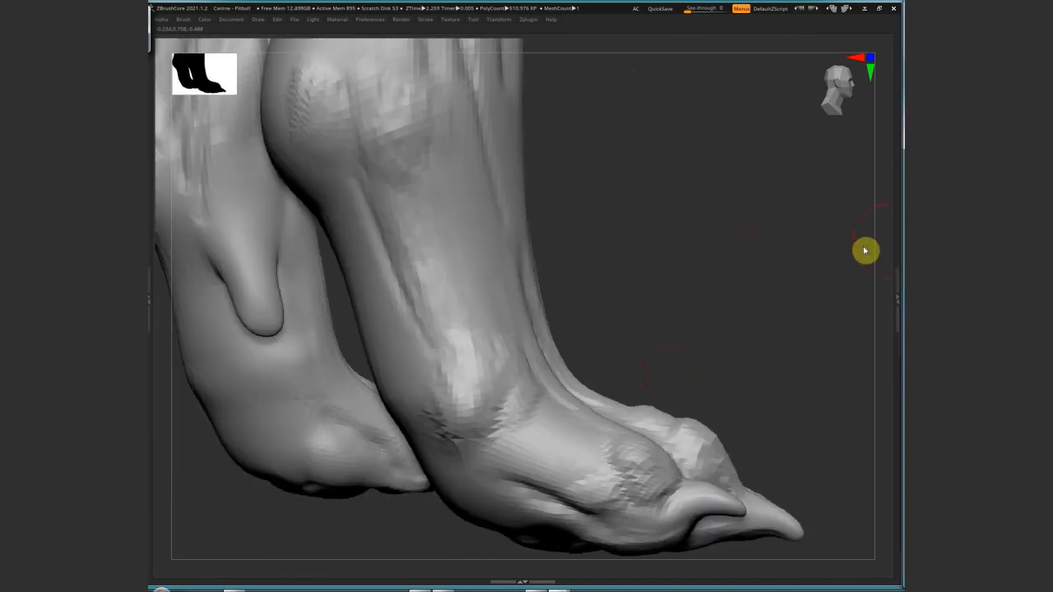
pyautogui.moveTo(746, 371); pyautogui.dragTo(734, 365, button='right')
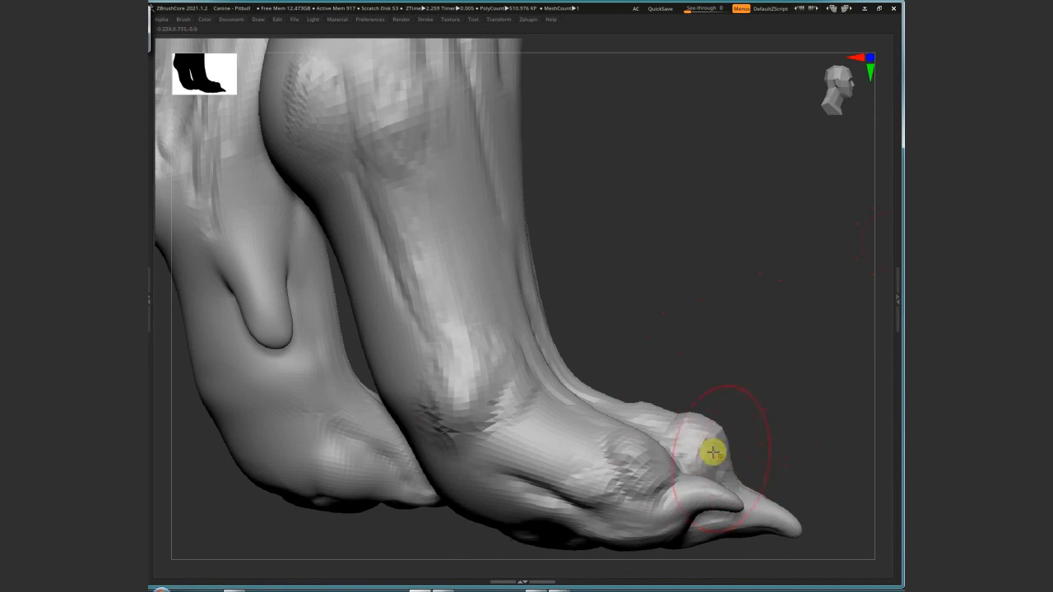
pyautogui.moveTo(645, 422); pyautogui.dragTo(717, 376, button='right')
pyautogui.moveTo(721, 416); pyautogui.dragTo(750, 423, button='right')
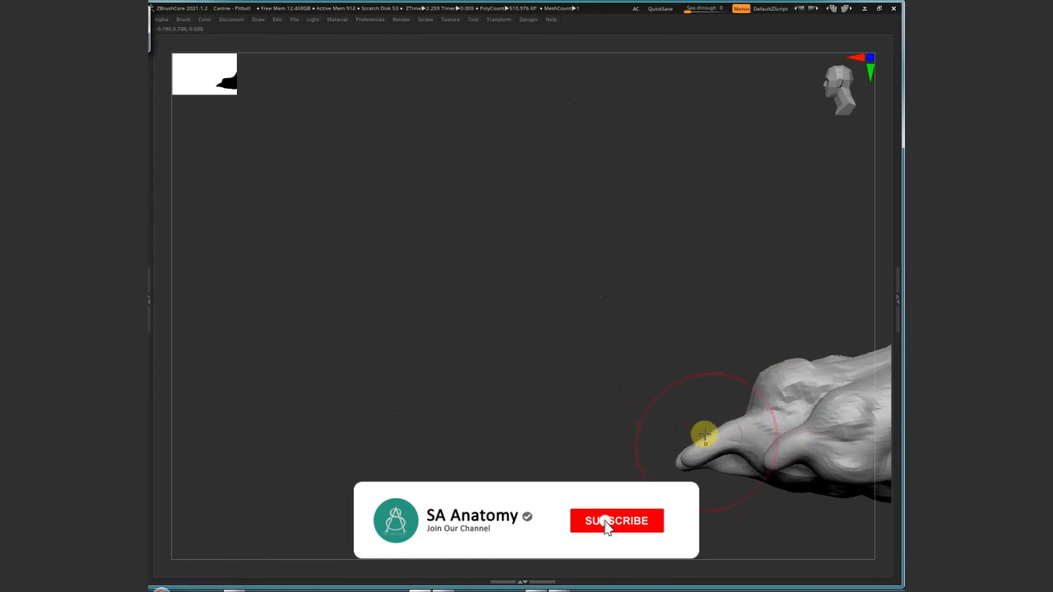
# Reshape the claws and toe tips of the front paw, working from below and from the side
pyautogui.moveTo(713, 424); pyautogui.dragTo(664, 457, button='right')
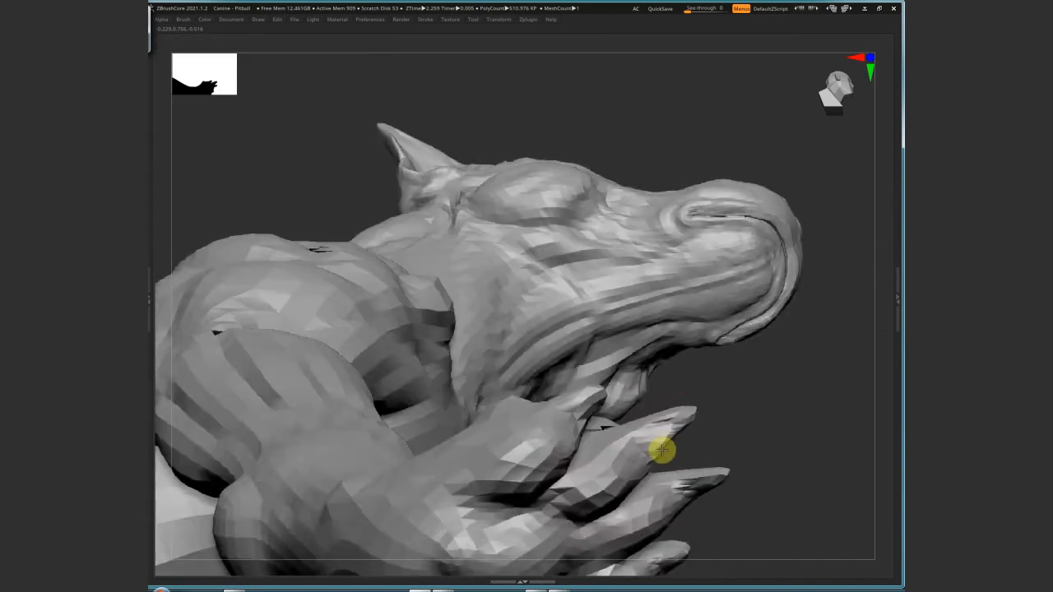
pyautogui.moveTo(663, 449); pyautogui.dragTo(633, 440, button='right')
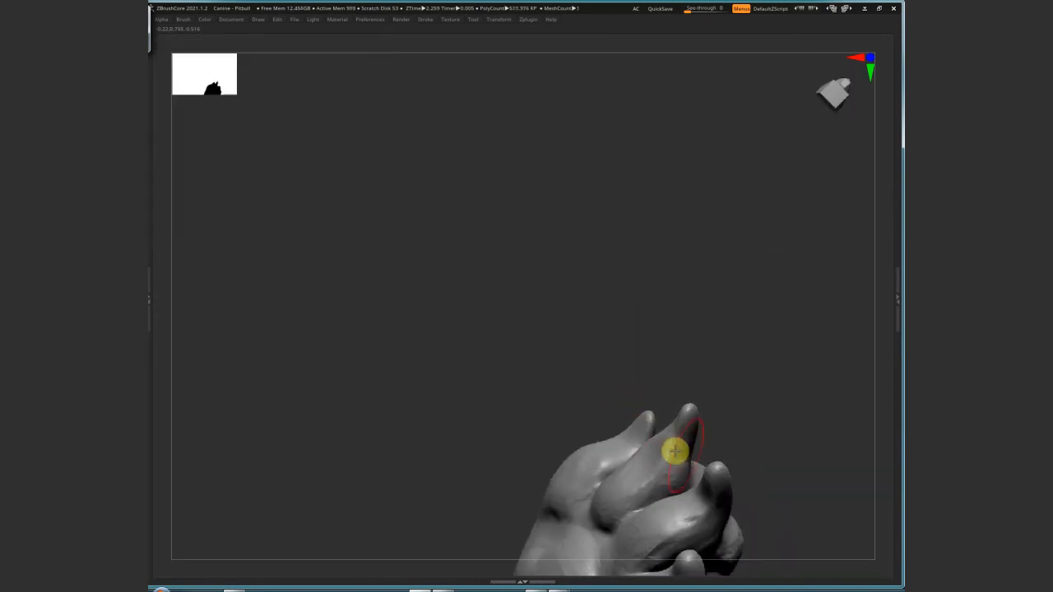
pyautogui.moveTo(675, 450)
pyautogui.mouseDown(button='right')
pyautogui.moveTo(663, 456)
pyautogui.moveTo(669, 446)
pyautogui.mouseUp(button='right')
pyautogui.moveTo(720, 515); pyautogui.dragTo(716, 532, button='right')
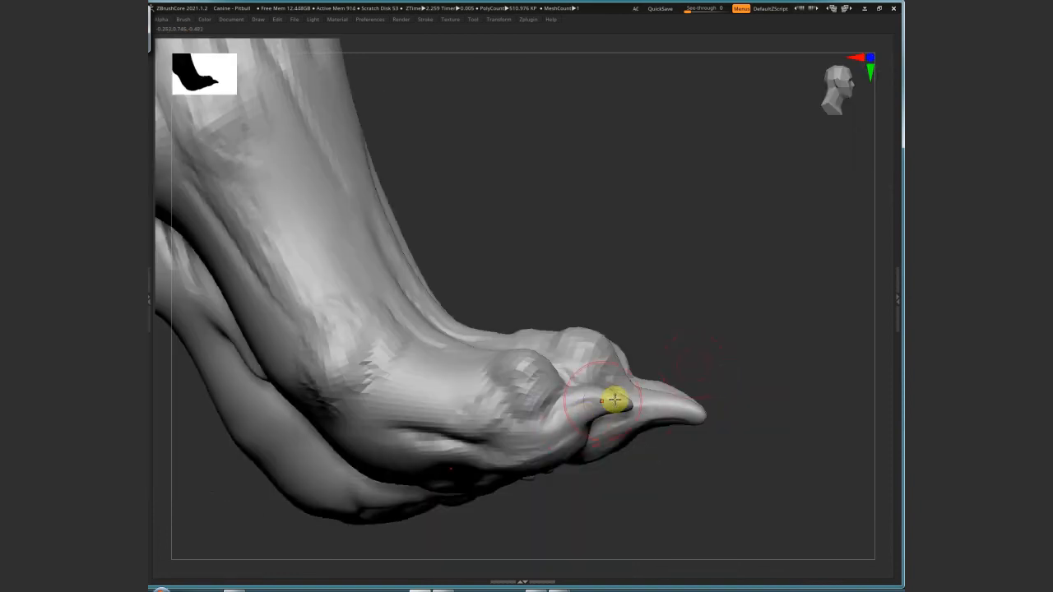
pyautogui.moveTo(614, 400); pyautogui.dragTo(645, 504, button='right')
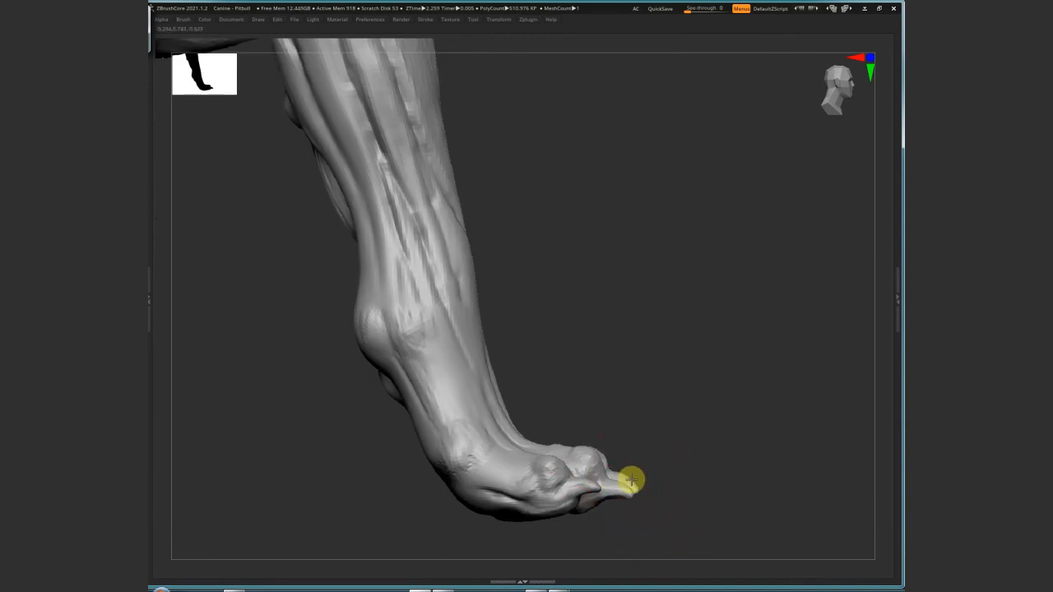
pyautogui.moveTo(582, 472); pyautogui.dragTo(592, 412, button='right')
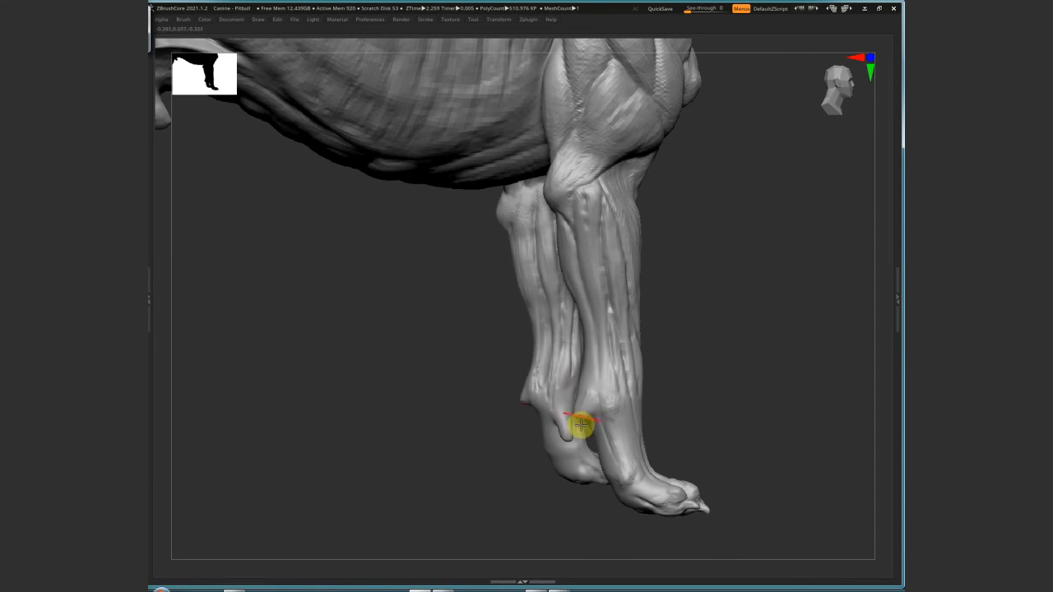
# Sculpt the carpal pad at the back of the front wrist, defining the crease where it meets the leg
pyautogui.moveTo(576, 417)
pyautogui.mouseDown(button='right')
pyautogui.moveTo(634, 336)
pyautogui.moveTo(781, 287)
pyautogui.moveTo(584, 303)
pyautogui.moveTo(666, 308)
pyautogui.moveTo(565, 301)
pyautogui.moveTo(603, 400)
pyautogui.moveTo(519, 246)
pyautogui.moveTo(549, 315)
pyautogui.mouseUp(button='right')
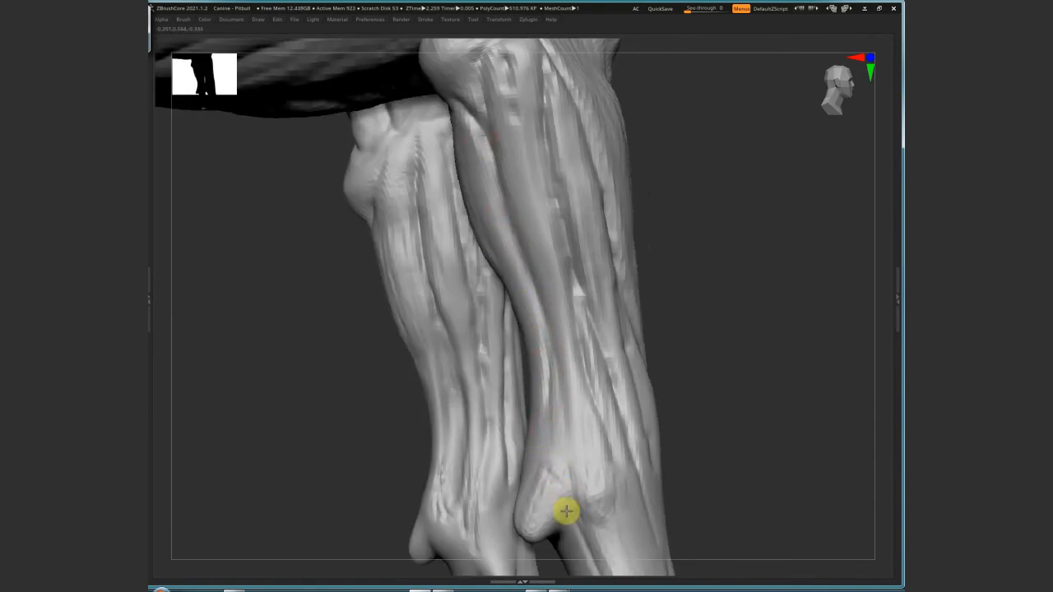
pyautogui.moveTo(531, 466); pyautogui.dragTo(557, 480, button='right')
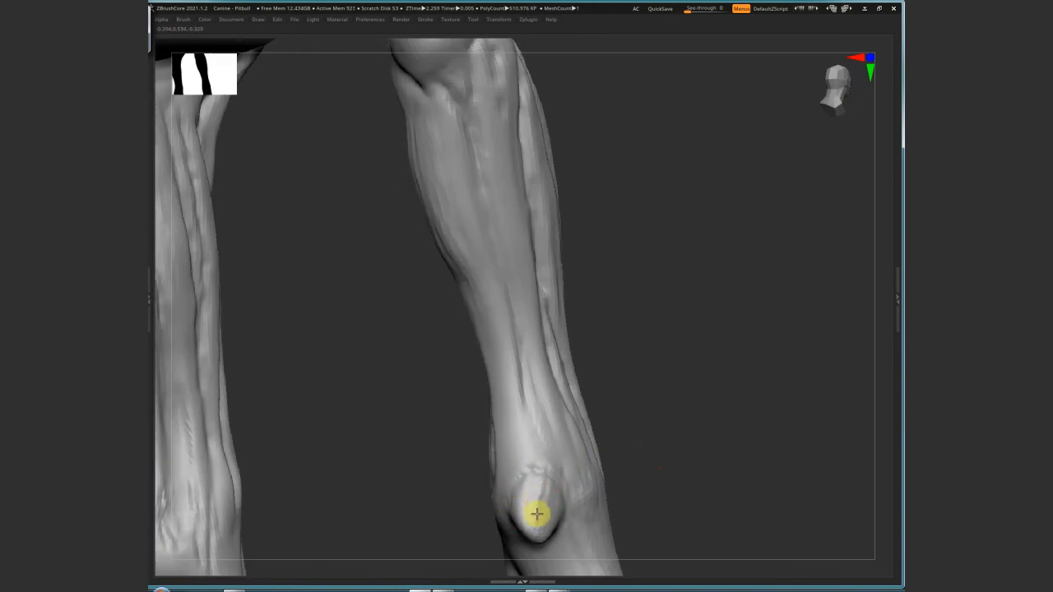
pyautogui.moveTo(537, 515); pyautogui.dragTo(565, 508)
pyautogui.moveTo(562, 517); pyautogui.dragTo(880, 546, button='right')
pyautogui.click(562, 508)
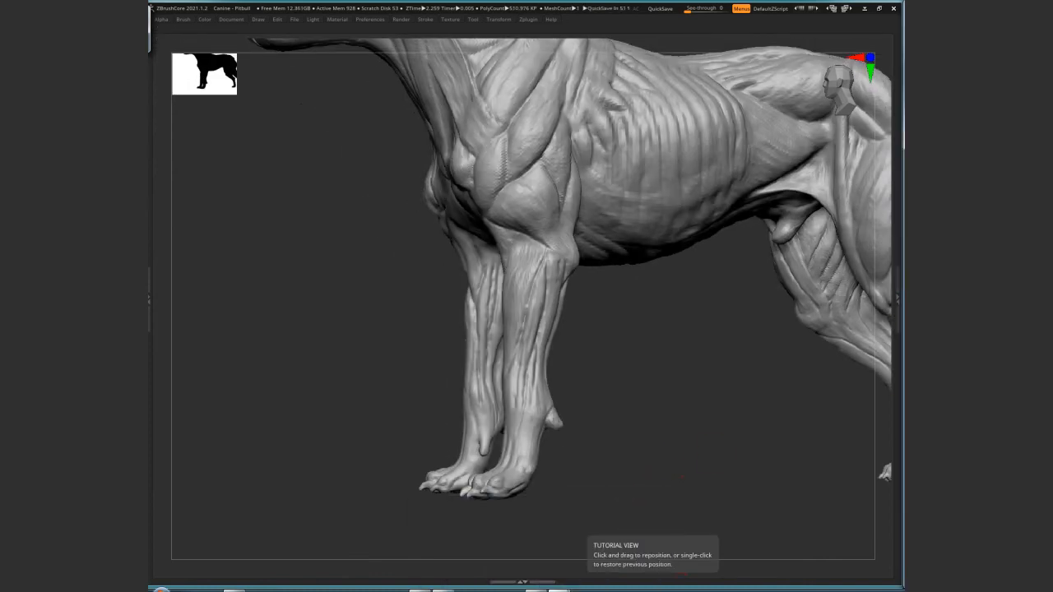
# Isolate the lower front legs around the dewclaw, hiding the rest of the model
pyautogui.moveTo(627, 492); pyautogui.dragTo(527, 469, button='right')
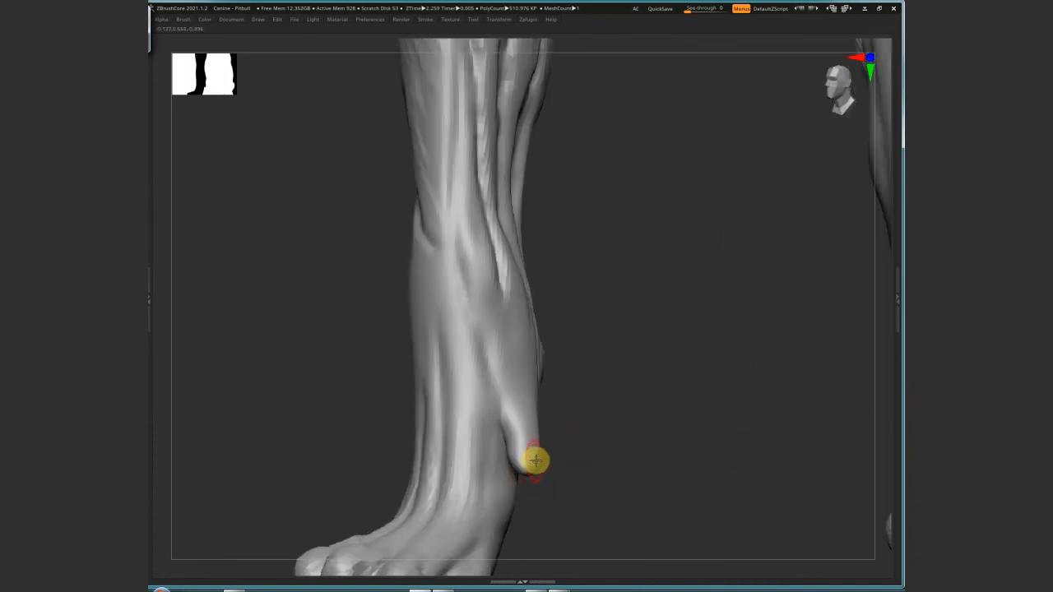
pyautogui.press('space')
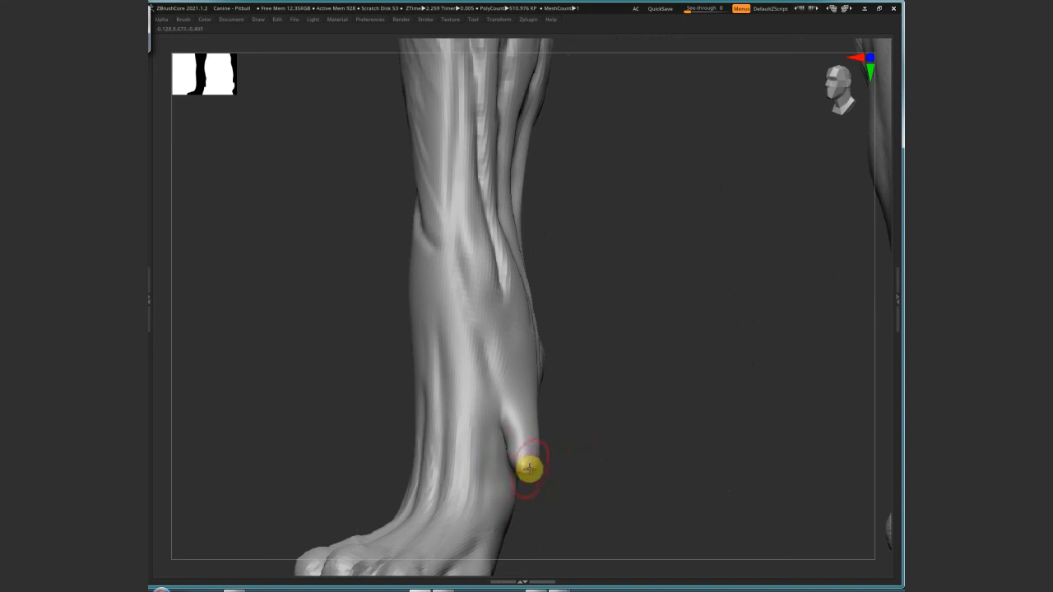
pyautogui.moveTo(611, 470); pyautogui.dragTo(531, 419, button='right')
pyautogui.keyDown('ctrl'); pyautogui.keyDown('shift'); pyautogui.moveTo(268, 350); pyautogui.dragTo(601, 529); pyautogui.keyUp('shift'); pyautogui.keyUp('ctrl')
pyautogui.moveTo(630, 431); pyautogui.dragTo(575, 480, button='right')
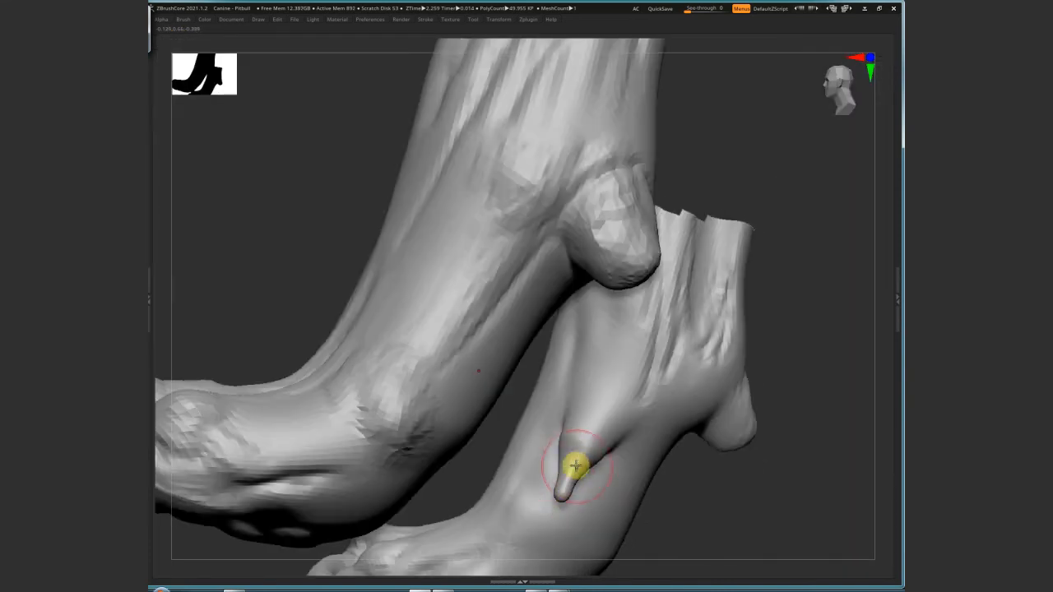
# Shape the dewclaw on the inner front leg, separating its pointed claw from the rounded toe
pyautogui.moveTo(575, 466)
pyautogui.mouseDown()
pyautogui.moveTo(567, 430)
pyautogui.moveTo(583, 436)
pyautogui.mouseUp()
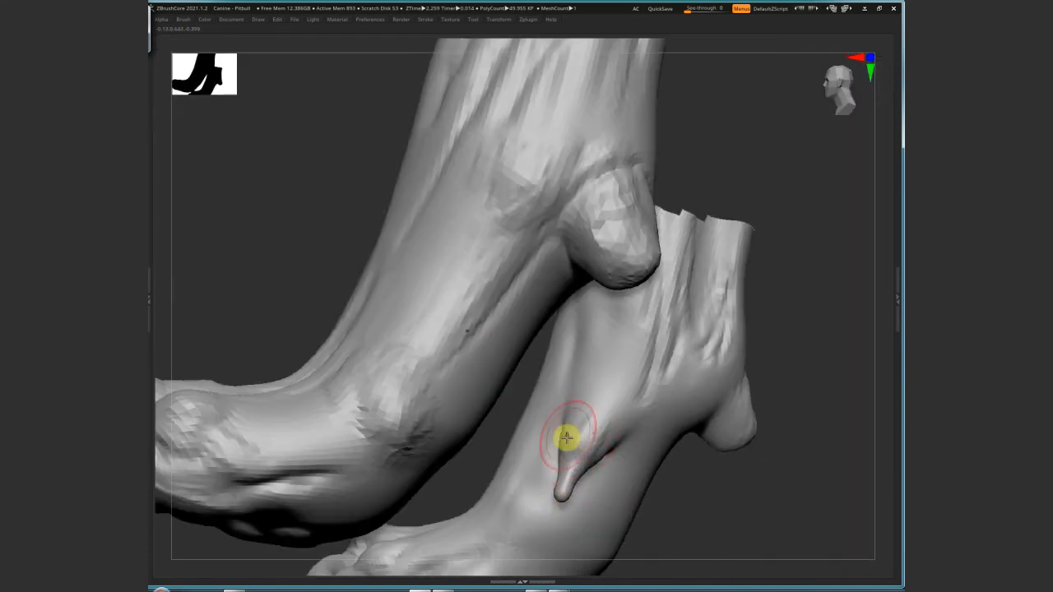
pyautogui.moveTo(634, 460); pyautogui.dragTo(604, 461, button='right')
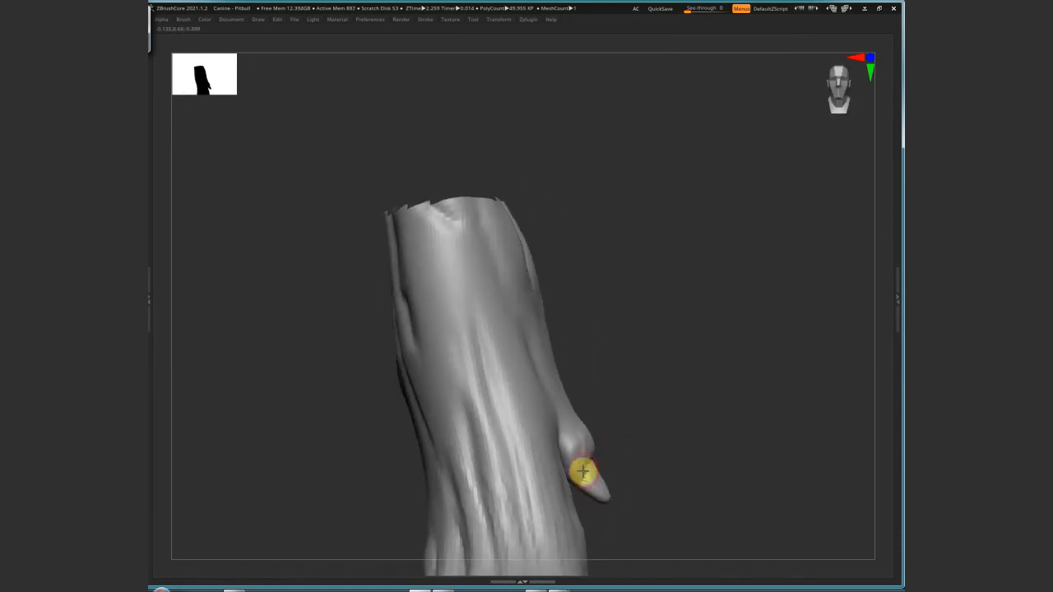
pyautogui.moveTo(661, 462); pyautogui.dragTo(610, 475, button='right')
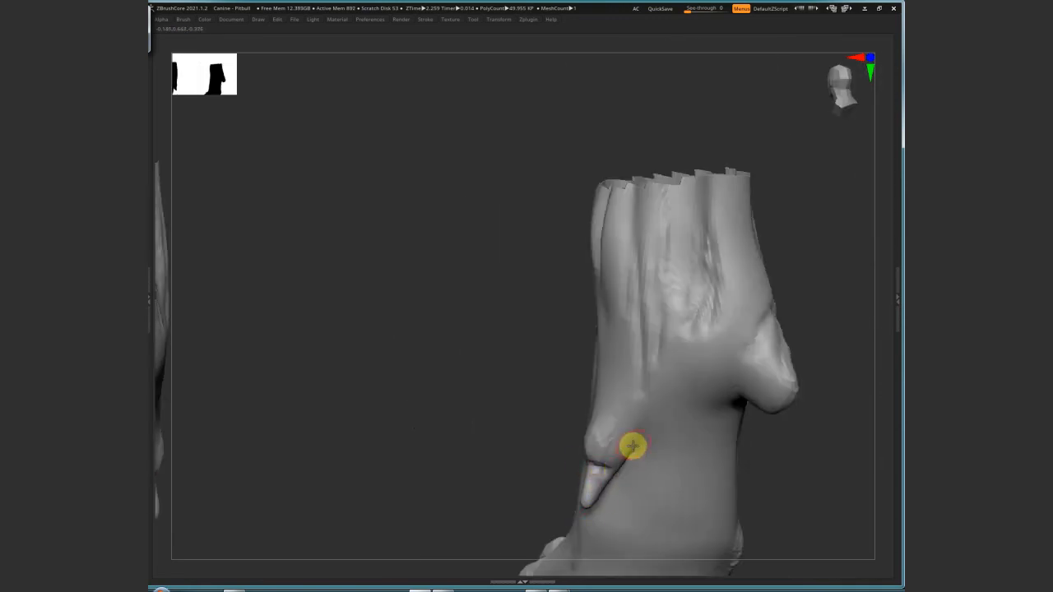
pyautogui.moveTo(667, 443); pyautogui.dragTo(878, 362, button='right')
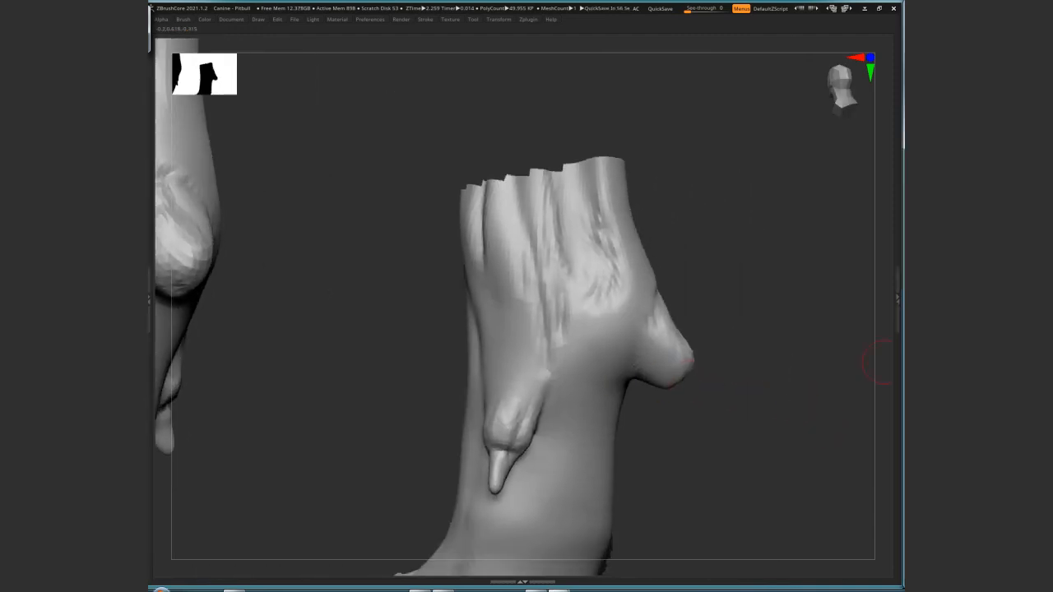
# Reshape the carpal pad behind the front wrist into a rounder, shorter form, using a larger and then a smaller brush
pyautogui.moveTo(876, 361); pyautogui.dragTo(727, 376, button='right')
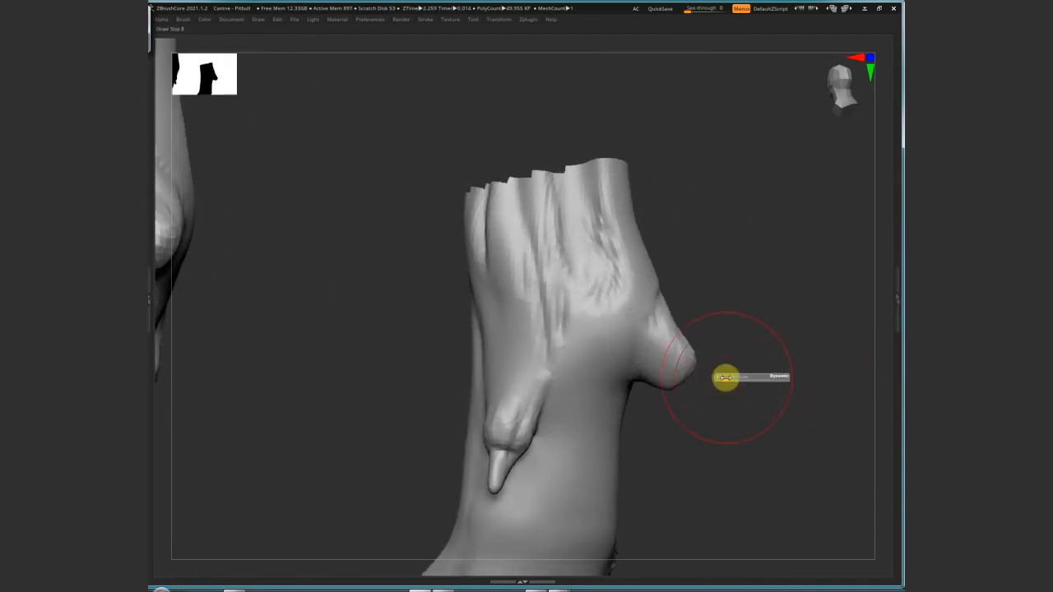
pyautogui.moveTo(669, 348)
pyautogui.mouseDown()
pyautogui.moveTo(699, 346)
pyautogui.moveTo(729, 361)
pyautogui.mouseUp()
pyautogui.press('s')
pyautogui.moveTo(671, 392)
pyautogui.mouseDown()
pyautogui.moveTo(664, 369)
pyautogui.moveTo(686, 364)
pyautogui.moveTo(658, 357)
pyautogui.moveTo(645, 384)
pyautogui.mouseUp()
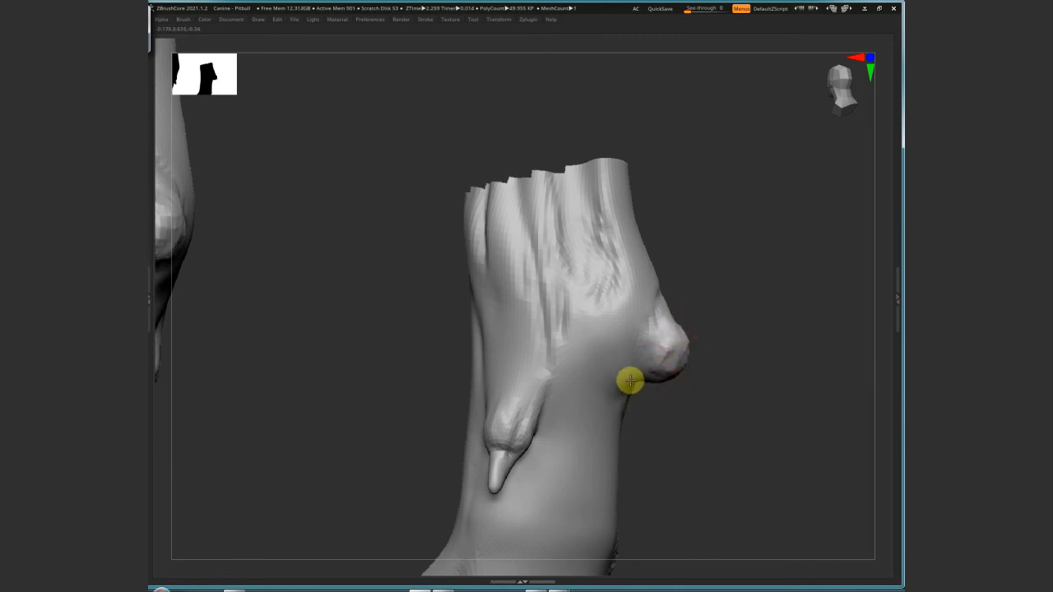
pyautogui.moveTo(629, 427); pyautogui.dragTo(538, 338)
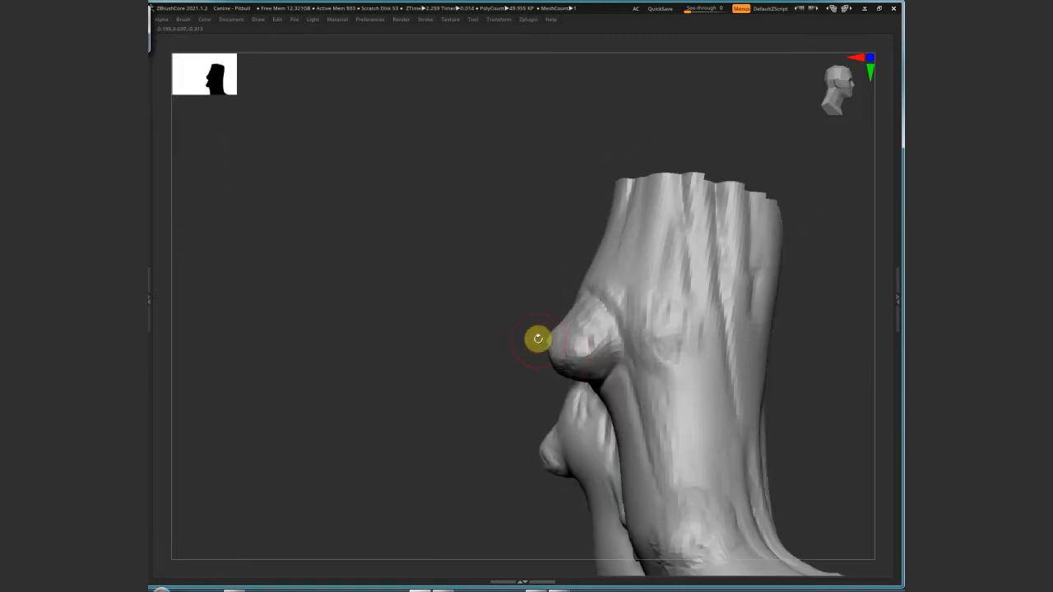
pyautogui.moveTo(602, 359); pyautogui.dragTo(594, 371)
# Unhide the full model and touch up the outer side of the front paw and forearm
pyautogui.moveTo(833, 367)
pyautogui.keyDown('alt'); pyautogui.mouseDown()
pyautogui.moveTo(715, 362)
pyautogui.moveTo(797, 348)
pyautogui.moveTo(759, 437)
pyautogui.moveTo(653, 414)
pyautogui.moveTo(774, 357)
pyautogui.moveTo(768, 479)
pyautogui.moveTo(665, 449)
pyautogui.moveTo(772, 483)
pyautogui.moveTo(738, 466)
pyautogui.moveTo(716, 376)
pyautogui.moveTo(896, 348)
pyautogui.moveTo(729, 465)
pyautogui.mouseUp(); pyautogui.keyUp('alt')
pyautogui.press('s')
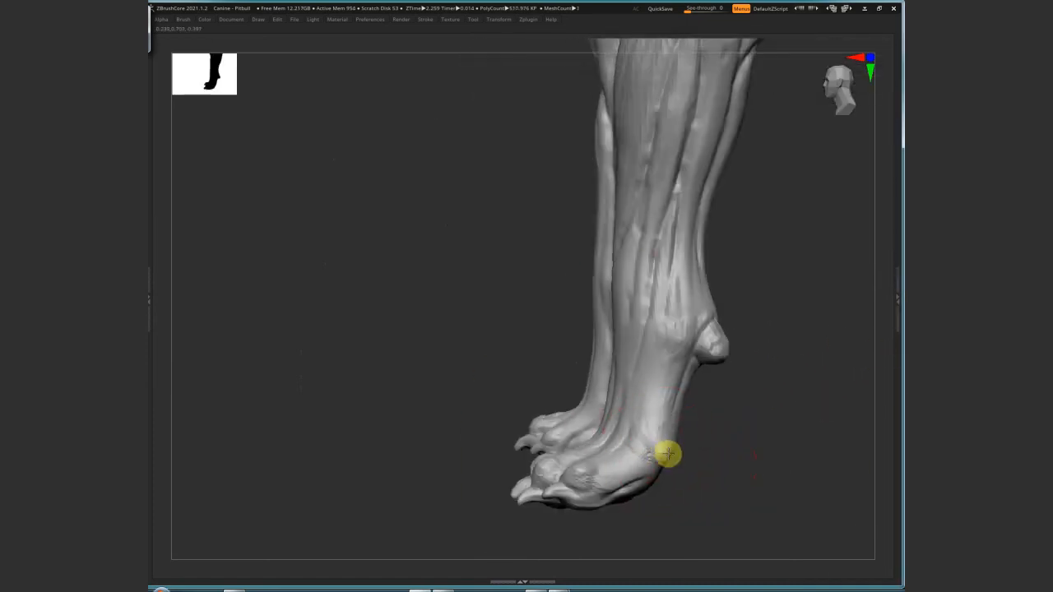
pyautogui.moveTo(799, 238)
pyautogui.keyDown('alt'); pyautogui.mouseDown()
pyautogui.moveTo(750, 336)
pyautogui.moveTo(717, 344)
pyautogui.moveTo(761, 335)
pyautogui.mouseUp(); pyautogui.keyUp('alt')
pyautogui.press('s')
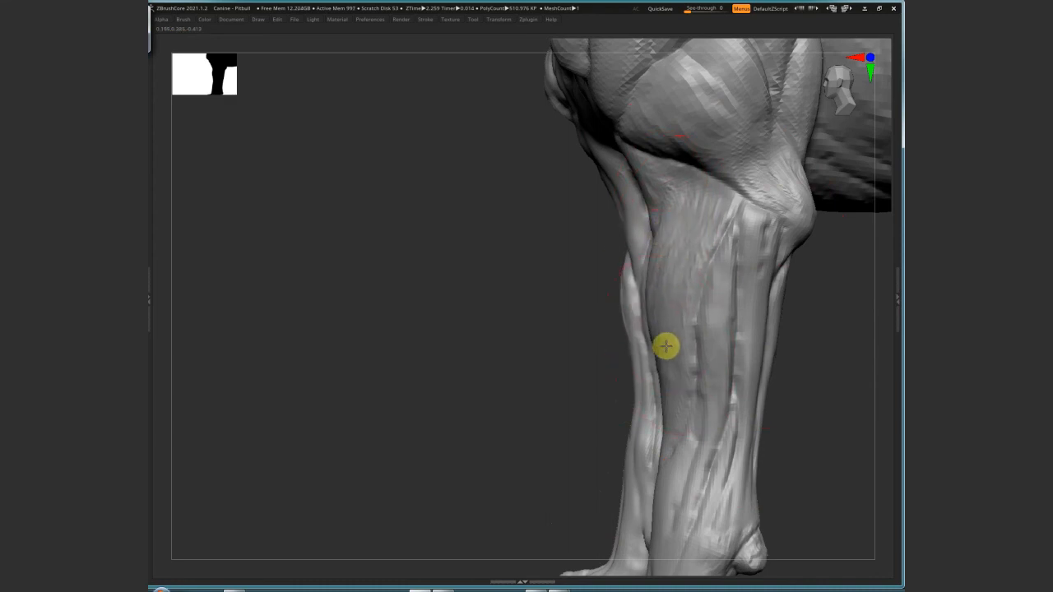
pyautogui.moveTo(688, 391); pyautogui.dragTo(576, 469)
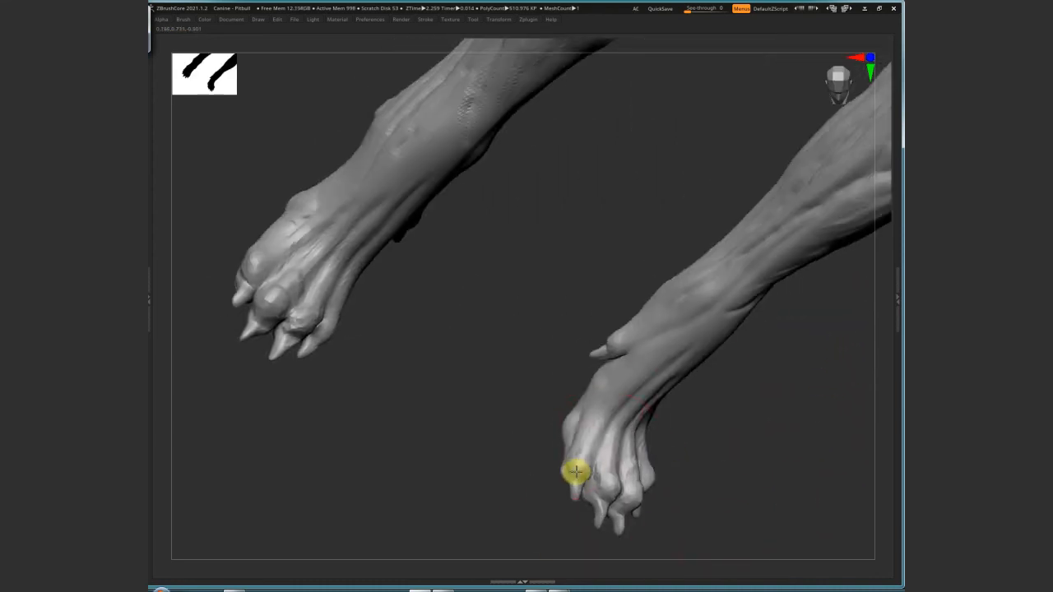
# Save the project over its existing file
pyautogui.moveTo(782, 409); pyautogui.dragTo(825, 310)
pyautogui.press('f')
pyautogui.moveTo(630, 404); pyautogui.dragTo(724, 456)
pyautogui.hotkey('ctrl', 's')
pyautogui.press('Return')
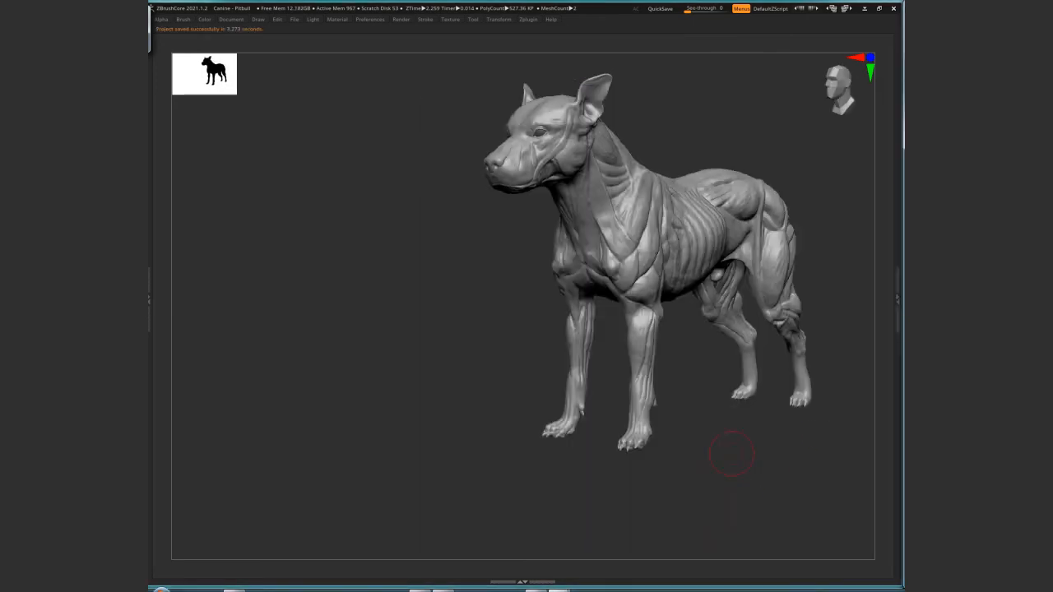
# Build up the outer toe of the hind paw and roughen the side of the paw behind it
pyautogui.moveTo(801, 455)
pyautogui.mouseDown()
pyautogui.moveTo(815, 442)
pyautogui.moveTo(687, 432)
pyautogui.moveTo(612, 491)
pyautogui.moveTo(623, 461)
pyautogui.moveTo(603, 504)
pyautogui.mouseUp()
pyautogui.scroll(5, 618, 411)
pyautogui.scroll(5, 644, 348)
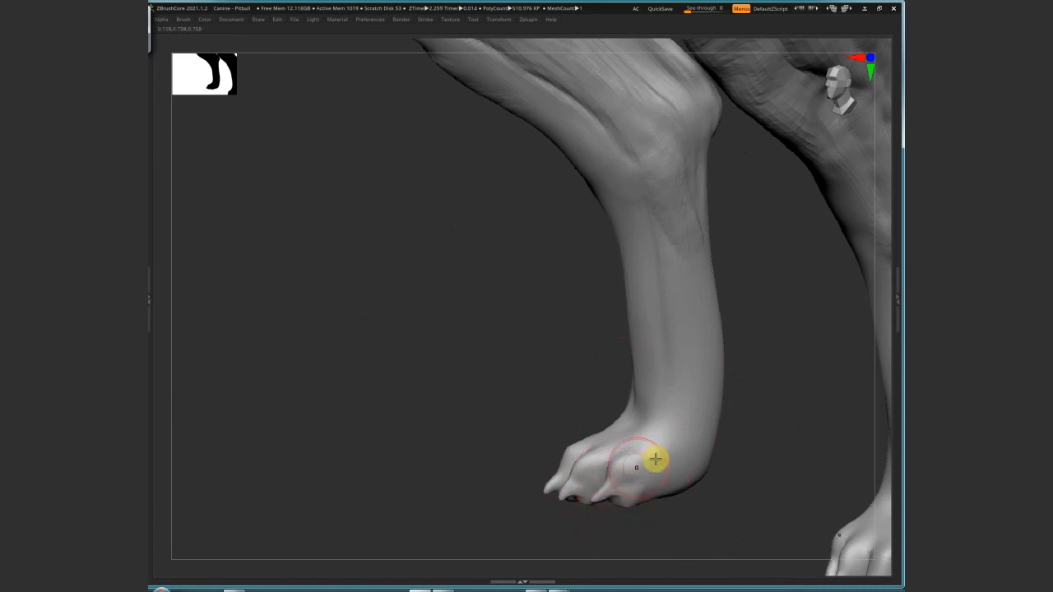
pyautogui.moveTo(775, 381); pyautogui.dragTo(725, 452)
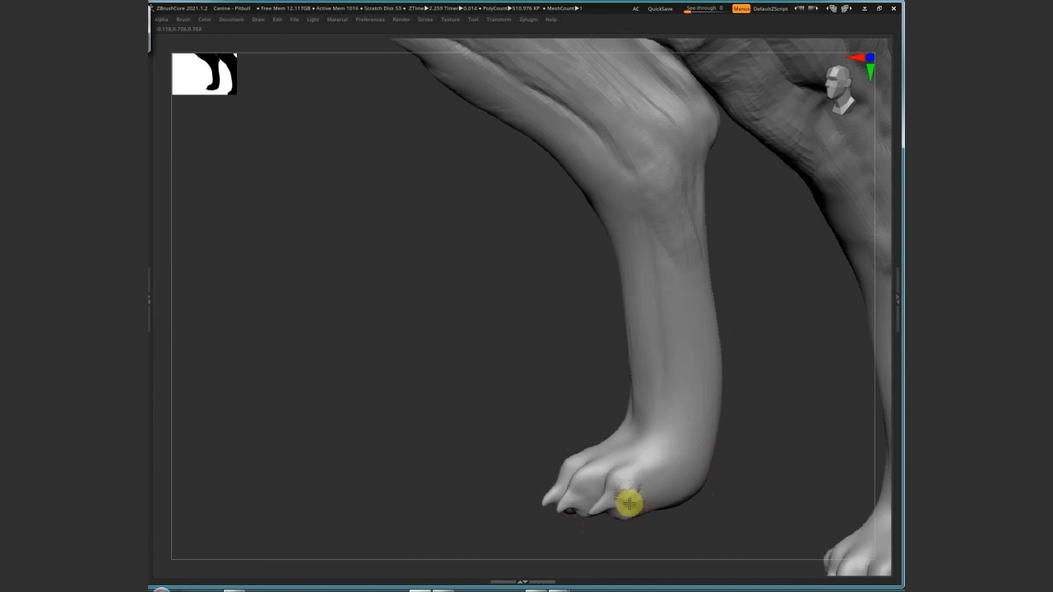
pyautogui.moveTo(645, 482); pyautogui.dragTo(692, 466)
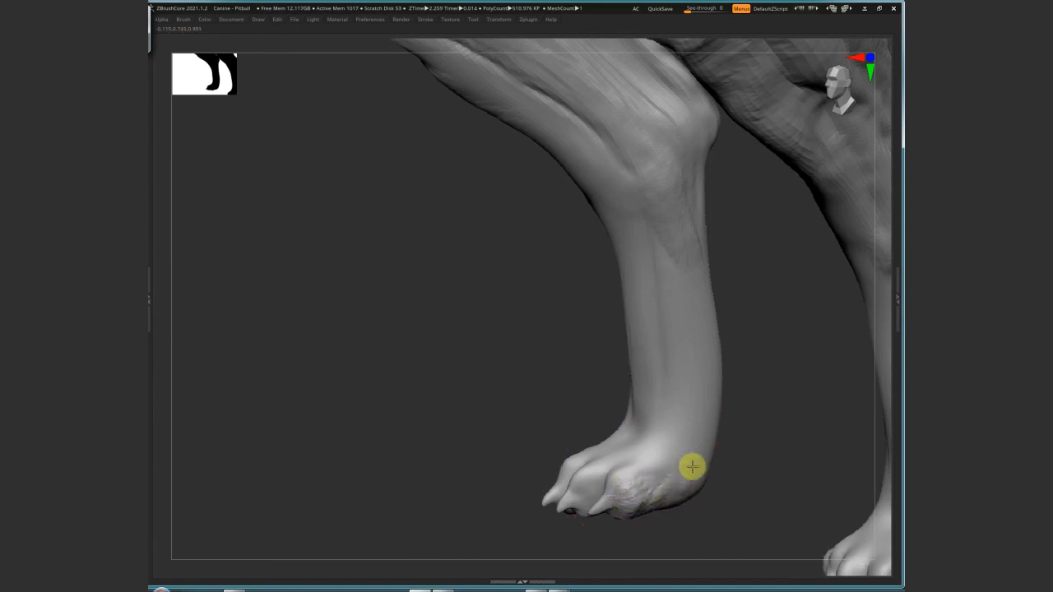
pyautogui.moveTo(746, 506); pyautogui.dragTo(697, 502)
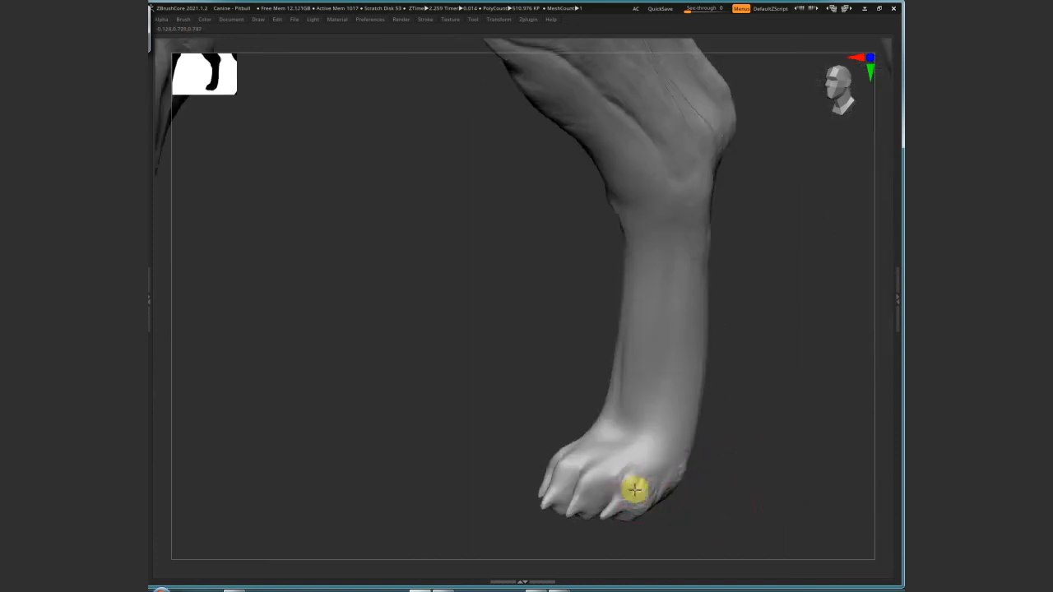
# Build up the hind paw's toe knuckles and the opposite side of the paw, working from the side, below and front
pyautogui.moveTo(689, 383); pyautogui.dragTo(544, 433, button='right')
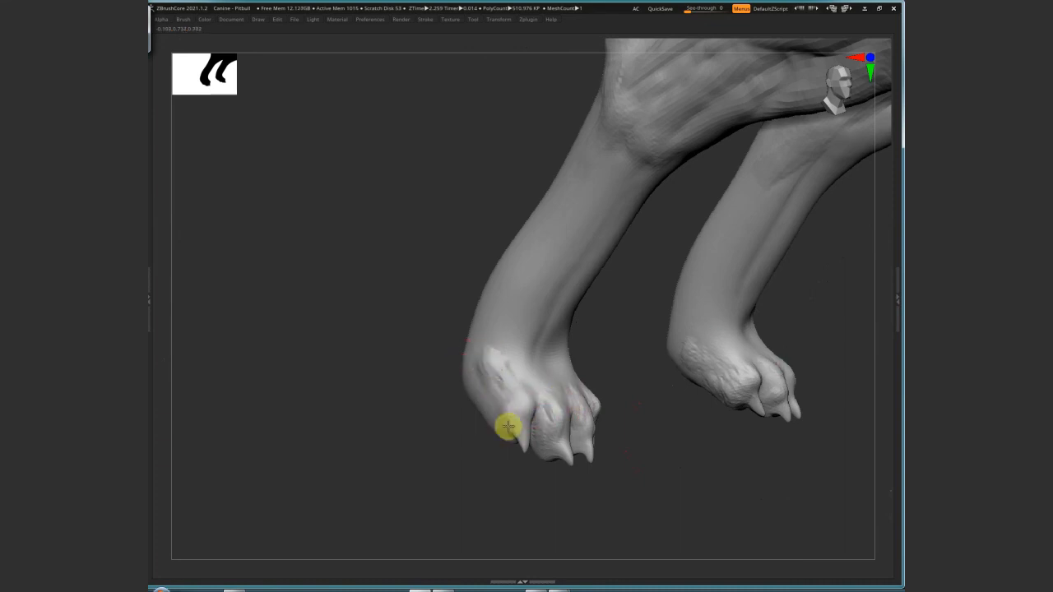
pyautogui.moveTo(714, 486)
pyautogui.mouseDown()
pyautogui.moveTo(670, 436)
pyautogui.moveTo(687, 432)
pyautogui.moveTo(597, 360)
pyautogui.moveTo(625, 366)
pyautogui.moveTo(680, 439)
pyautogui.moveTo(589, 353)
pyautogui.moveTo(656, 436)
pyautogui.moveTo(614, 442)
pyautogui.mouseUp()
pyautogui.press('s')
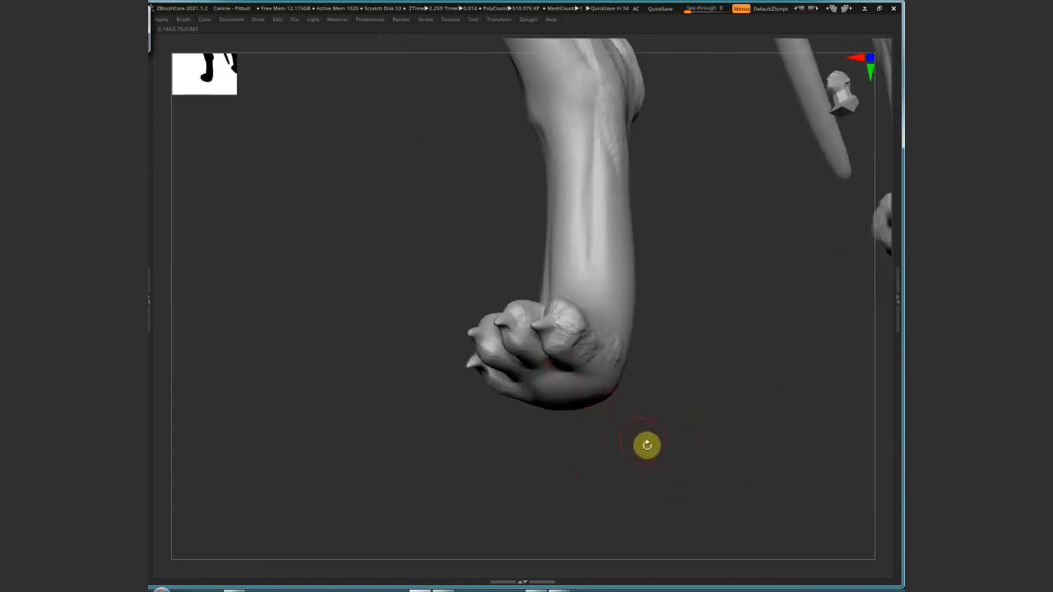
pyautogui.moveTo(550, 323)
pyautogui.mouseDown()
pyautogui.moveTo(550, 350)
pyautogui.moveTo(548, 338)
pyautogui.moveTo(485, 348)
pyautogui.mouseUp()
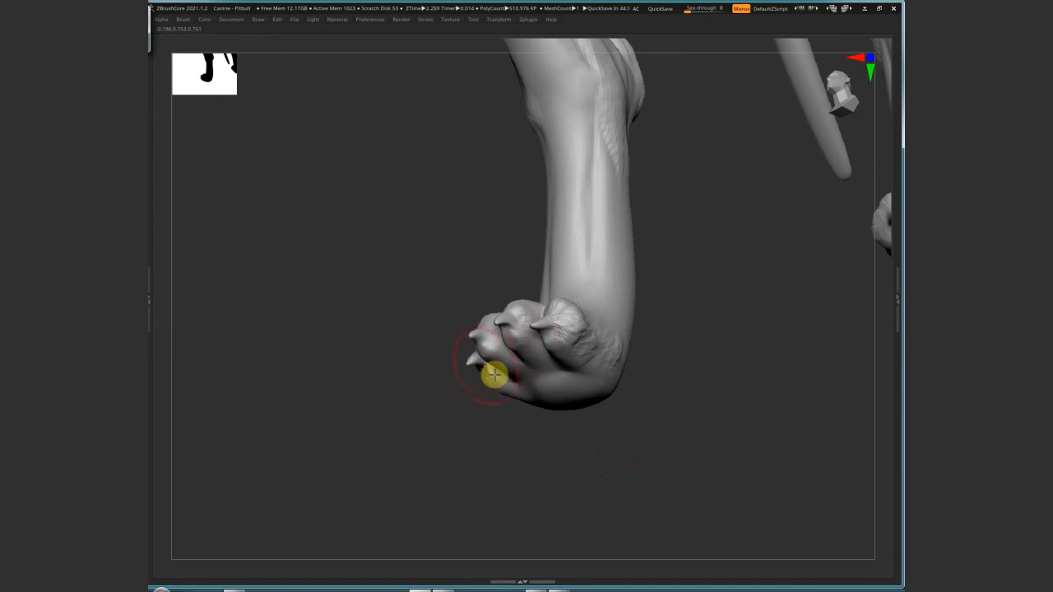
pyautogui.moveTo(576, 444); pyautogui.dragTo(755, 491)
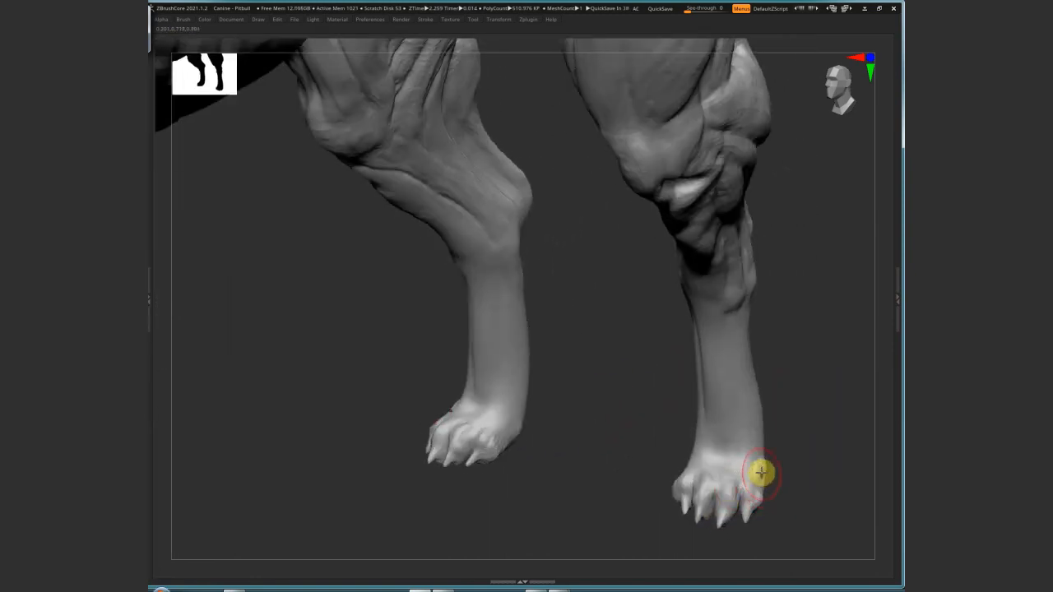
pyautogui.moveTo(818, 494)
pyautogui.mouseDown()
pyautogui.moveTo(817, 479)
pyautogui.moveTo(832, 481)
pyautogui.mouseUp()
pyautogui.moveTo(573, 589)
pyautogui.click(626, 545)
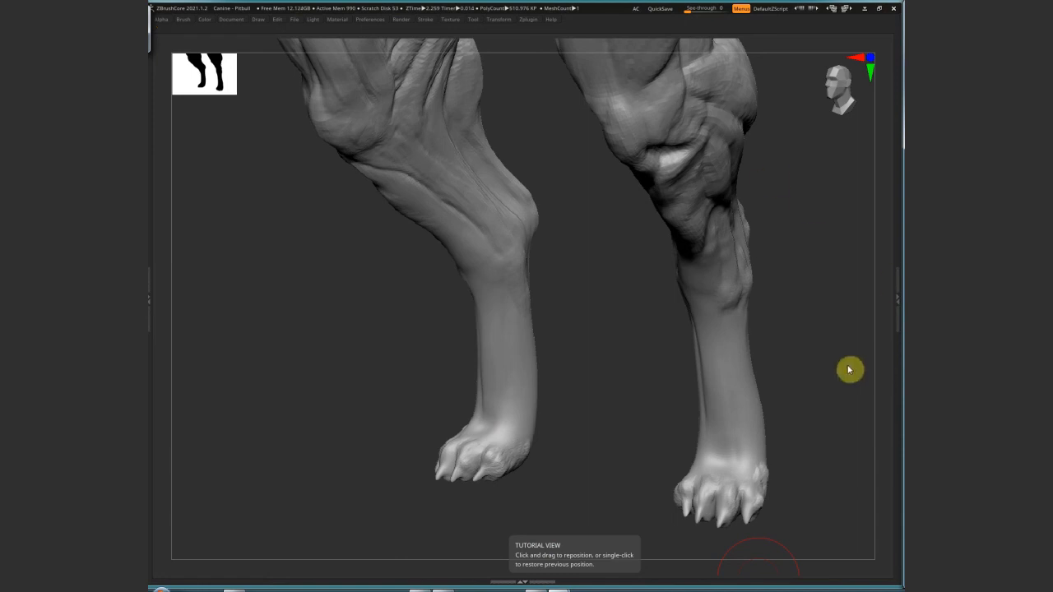
# Adjust the lower hind leg's form with a large brush, switching between subdivision levels
pyautogui.moveTo(805, 498)
pyautogui.mouseDown()
pyautogui.moveTo(815, 480)
pyautogui.moveTo(768, 411)
pyautogui.moveTo(820, 369)
pyautogui.moveTo(809, 336)
pyautogui.moveTo(704, 331)
pyautogui.moveTo(722, 320)
pyautogui.moveTo(744, 495)
pyautogui.mouseUp()
pyautogui.press('s')
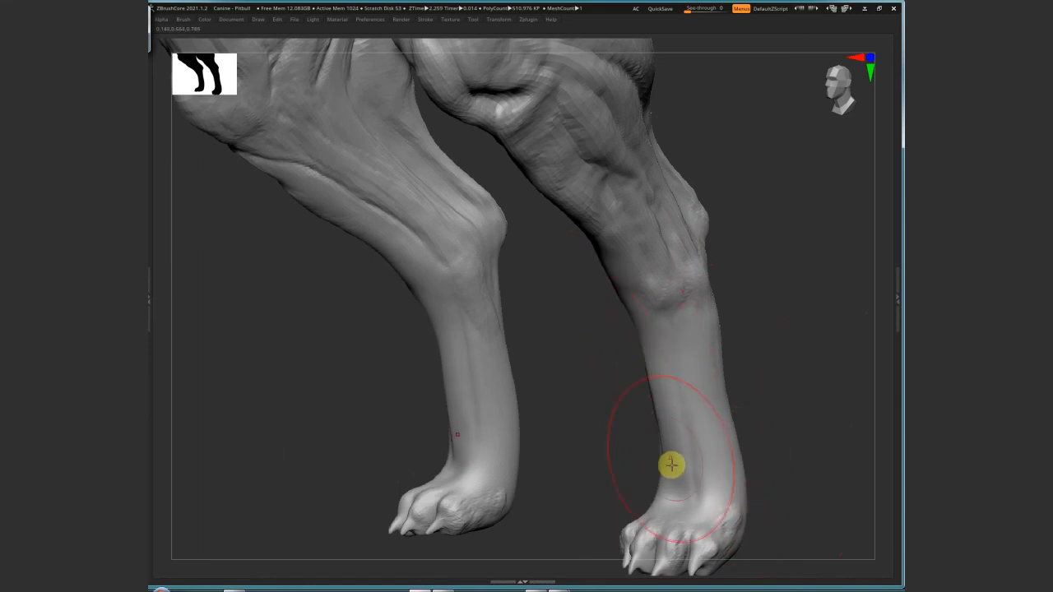
pyautogui.moveTo(687, 504)
pyautogui.mouseDown(button='right')
pyautogui.moveTo(698, 447)
pyautogui.moveTo(640, 475)
pyautogui.mouseUp(button='right')
pyautogui.hotkey('shift', 'd')
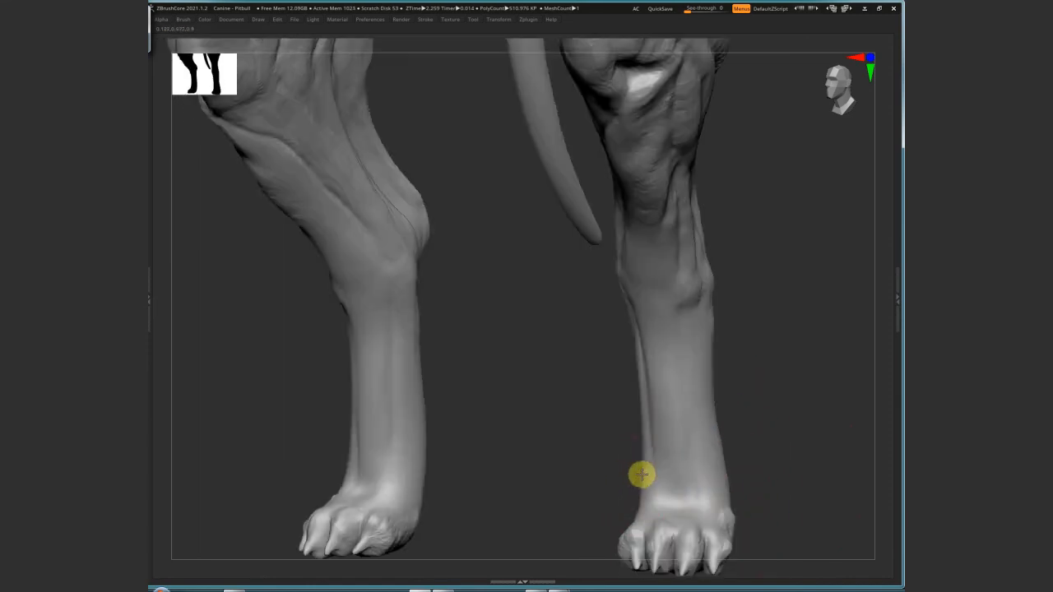
pyautogui.press('d')
pyautogui.moveTo(635, 330); pyautogui.dragTo(664, 322, button='right')
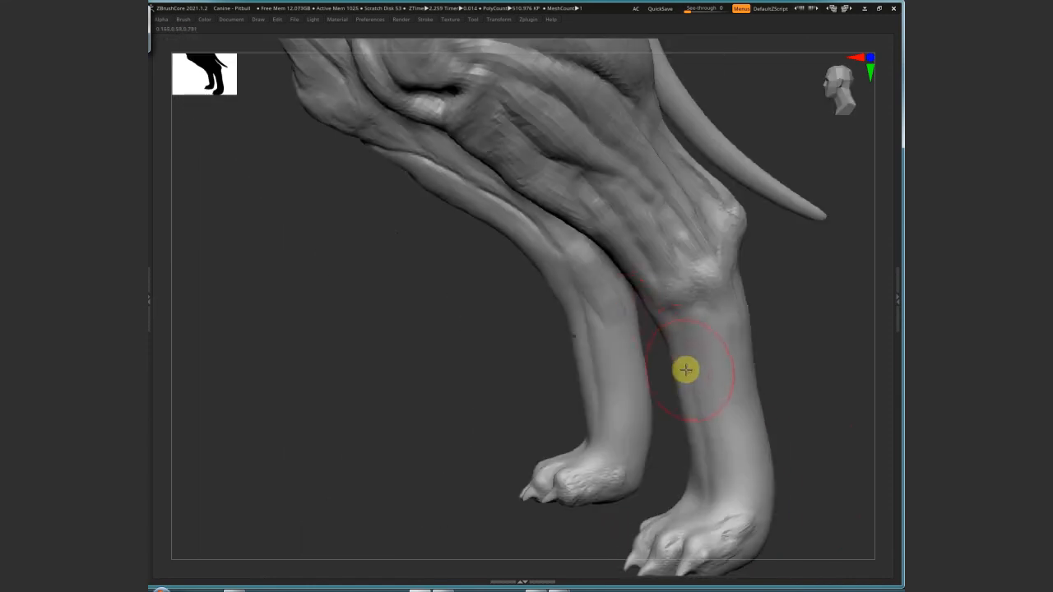
# Sculpt the bony forms below the hock and the tendon transitions running down into the top of the hind paw
pyautogui.moveTo(686, 370); pyautogui.dragTo(735, 441, button='right')
pyautogui.moveTo(734, 448); pyautogui.dragTo(754, 489)
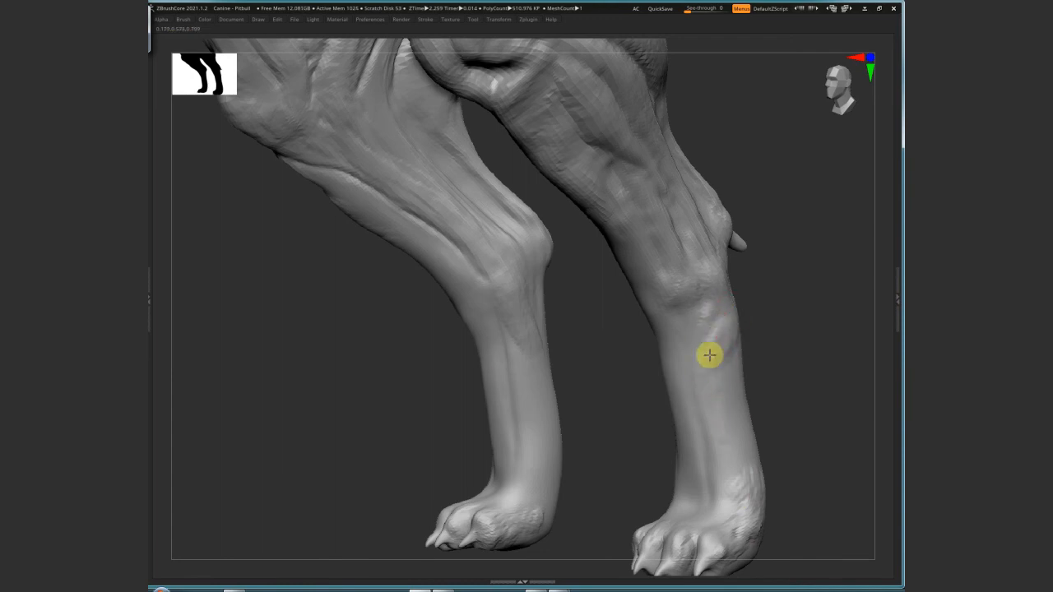
pyautogui.moveTo(708, 355)
pyautogui.mouseDown(button='right')
pyautogui.moveTo(688, 515)
pyautogui.moveTo(671, 505)
pyautogui.mouseUp(button='right')
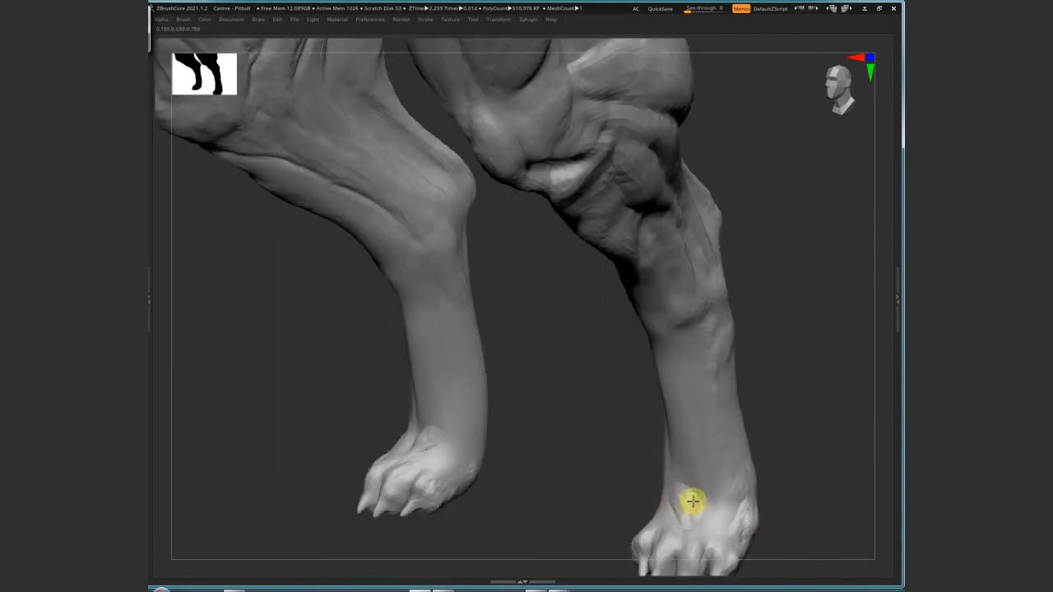
# Isolate the lower hind legs and define the toe knuckles and the grooves between them on the hind paw
pyautogui.moveTo(688, 456)
pyautogui.mouseDown(button='right')
pyautogui.moveTo(825, 434)
pyautogui.moveTo(789, 322)
pyautogui.moveTo(776, 453)
pyautogui.mouseUp(button='right')
pyautogui.keyDown('ctrl'); pyautogui.keyDown('shift'); pyautogui.moveTo(567, 538); pyautogui.dragTo(701, 230); pyautogui.keyUp('shift'); pyautogui.keyUp('ctrl')
pyautogui.moveTo(780, 377); pyautogui.dragTo(614, 347, button='right')
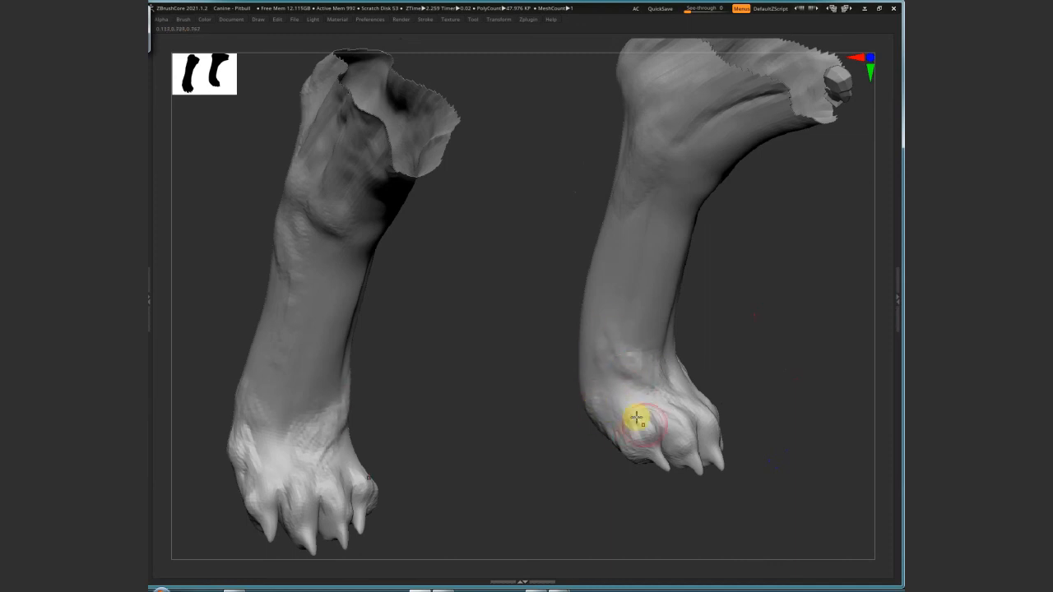
pyautogui.moveTo(722, 417); pyautogui.dragTo(409, 401, button='right')
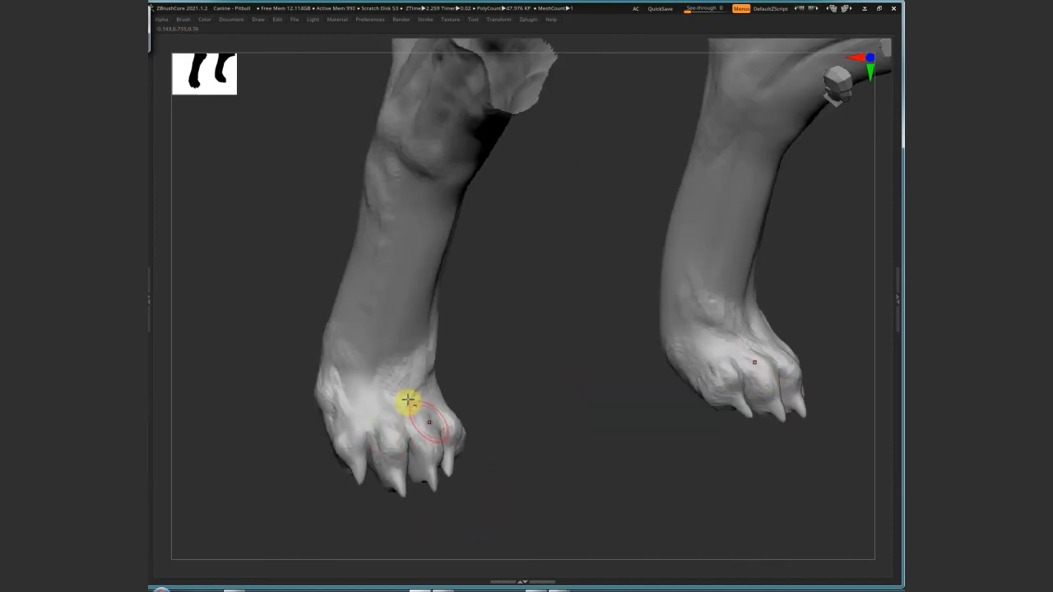
# Carve the outline of the main pad into the underside of the hind paw with a small brush
pyautogui.moveTo(416, 465)
pyautogui.mouseDown(button='right')
pyautogui.moveTo(433, 518)
pyautogui.moveTo(482, 442)
pyautogui.moveTo(614, 350)
pyautogui.moveTo(759, 371)
pyautogui.moveTo(682, 376)
pyautogui.moveTo(677, 425)
pyautogui.moveTo(536, 296)
pyautogui.mouseUp(button='right')
pyautogui.moveTo(450, 387); pyautogui.dragTo(343, 332, button='right')
pyautogui.moveTo(569, 374); pyautogui.dragTo(535, 354, button='right')
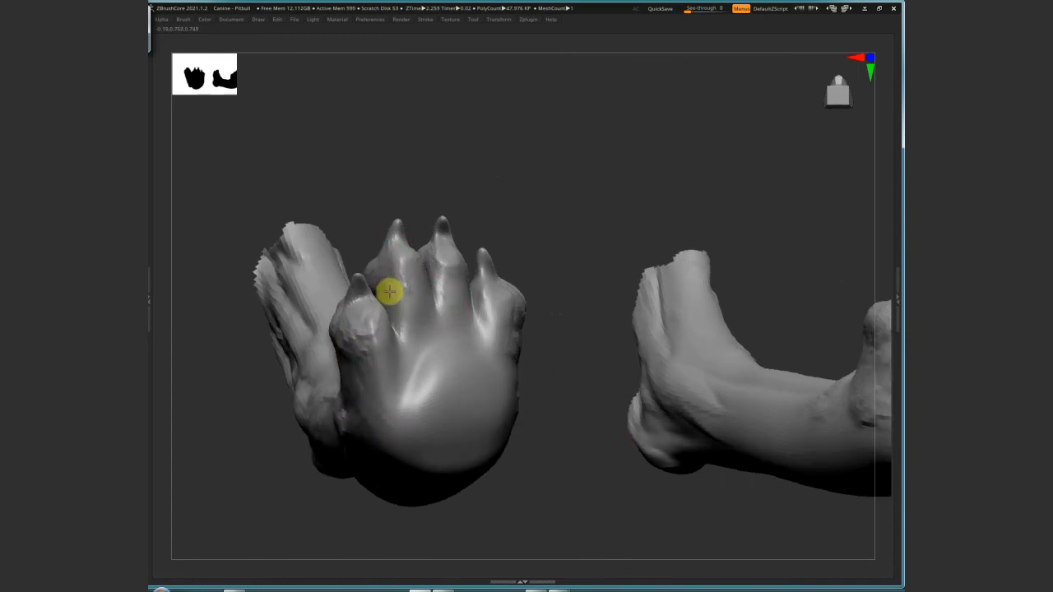
pyautogui.moveTo(616, 377); pyautogui.dragTo(454, 395, button='right')
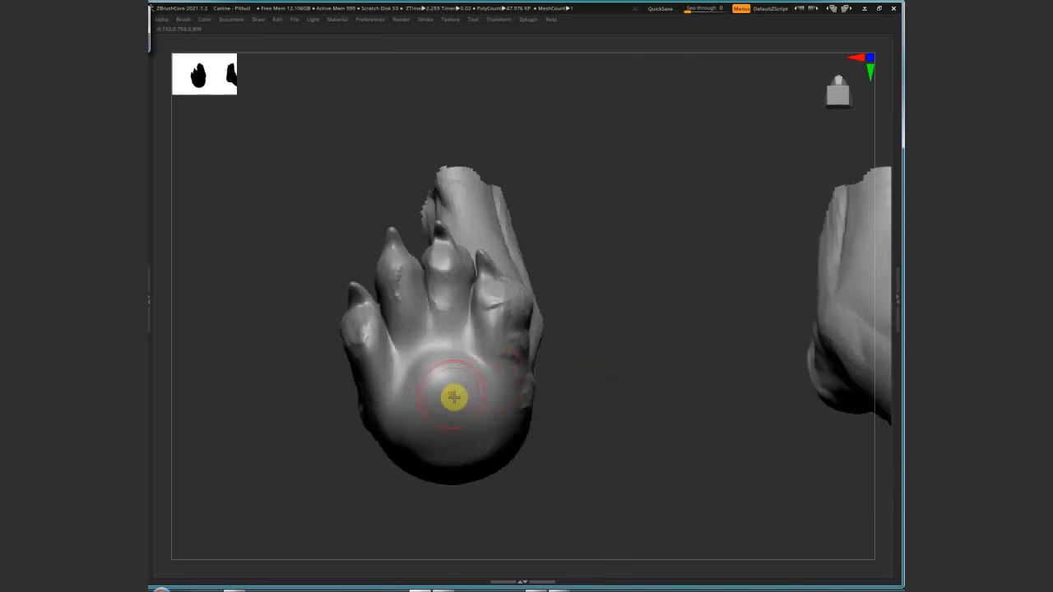
pyautogui.press('s')
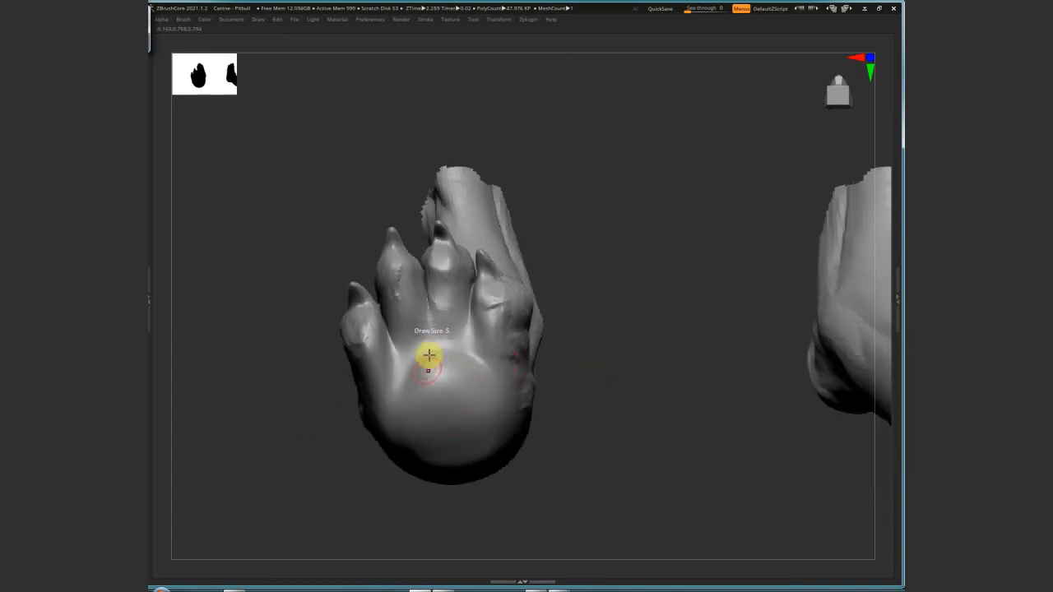
pyautogui.moveTo(413, 398)
pyautogui.mouseDown(button='right')
pyautogui.moveTo(419, 365)
pyautogui.moveTo(412, 400)
pyautogui.mouseUp(button='right')
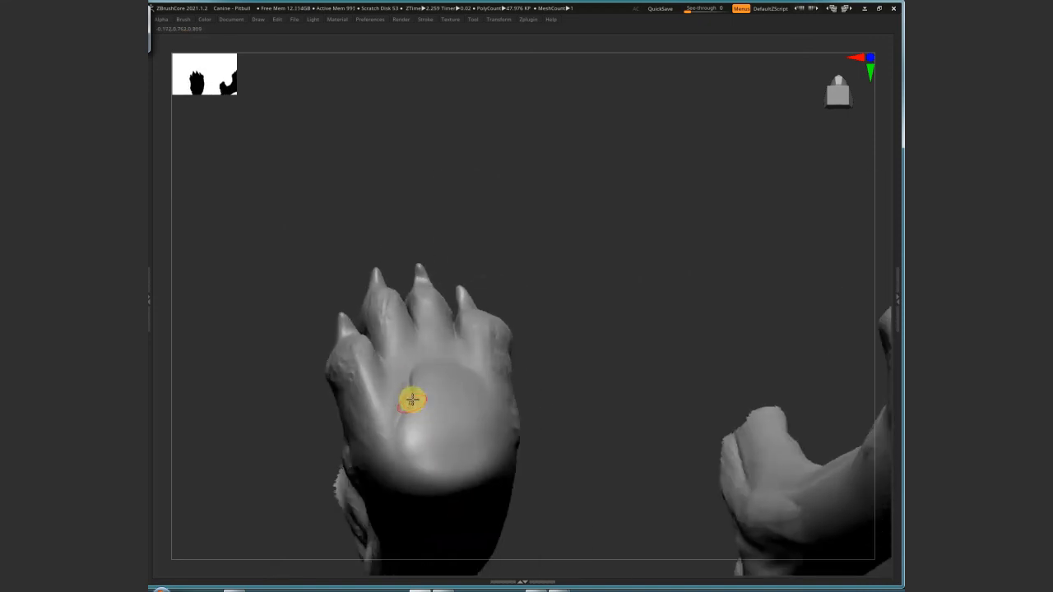
pyautogui.moveTo(408, 456); pyautogui.dragTo(466, 447)
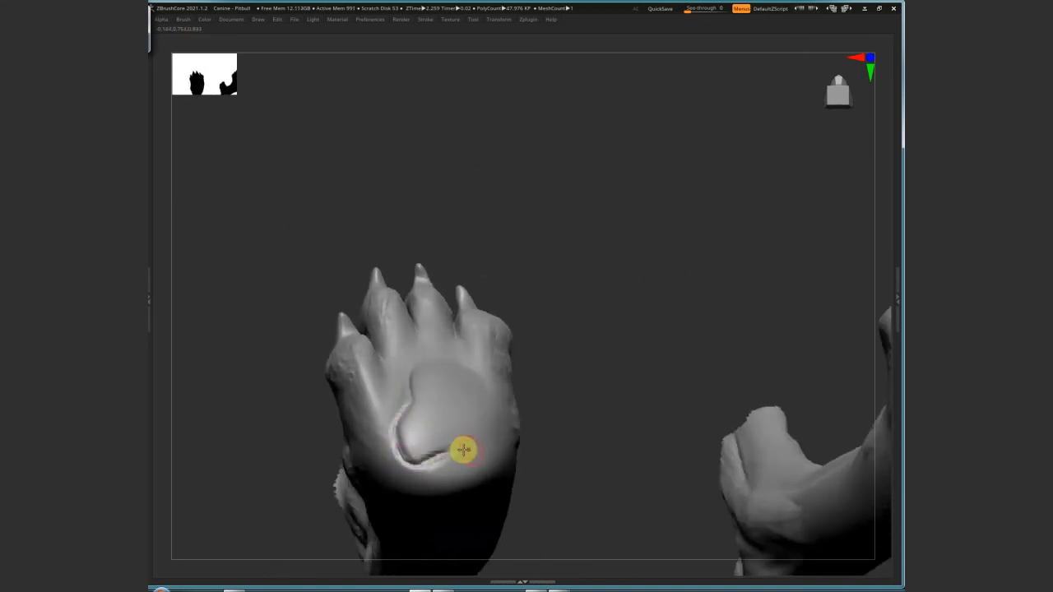
pyautogui.moveTo(463, 449); pyautogui.dragTo(437, 460, button='right')
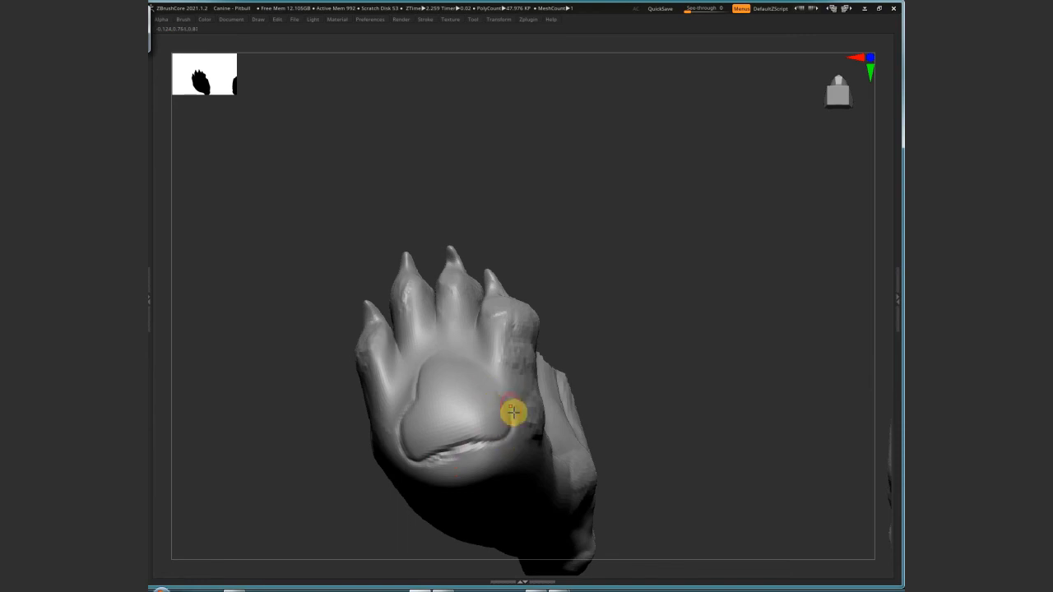
pyautogui.moveTo(513, 412); pyautogui.dragTo(459, 357, button='right')
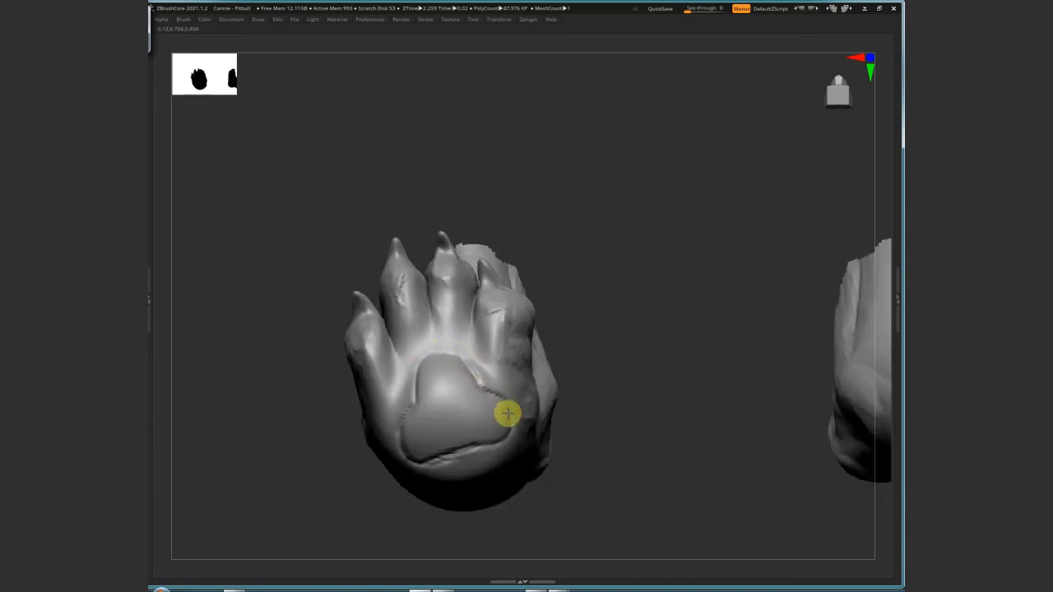
# Sculpt the surface of the hind paw's main pad inside its carved outline
pyautogui.moveTo(634, 463)
pyautogui.mouseDown(button='right')
pyautogui.moveTo(649, 452)
pyautogui.moveTo(541, 437)
pyautogui.moveTo(503, 404)
pyautogui.moveTo(482, 453)
pyautogui.mouseUp(button='right')
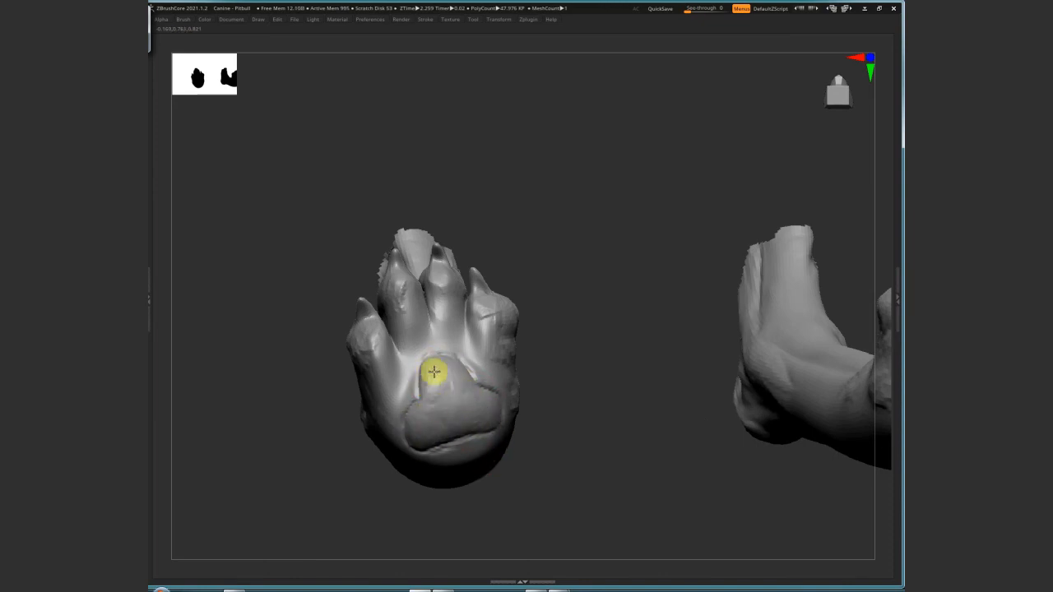
pyautogui.moveTo(471, 409)
pyautogui.mouseDown()
pyautogui.moveTo(406, 428)
pyautogui.moveTo(439, 389)
pyautogui.mouseUp()
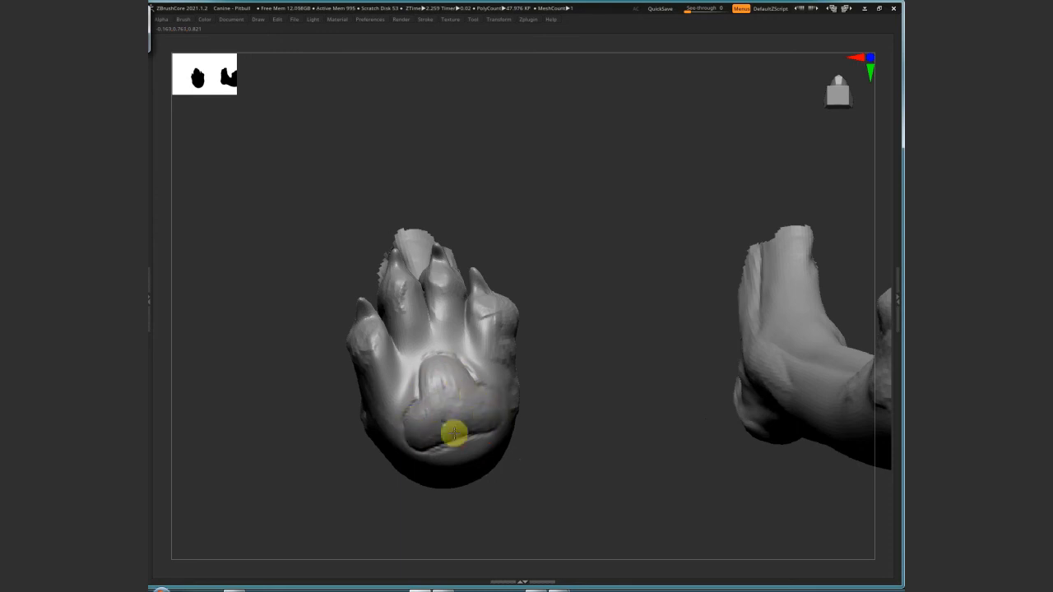
pyautogui.moveTo(535, 419); pyautogui.dragTo(766, 425)
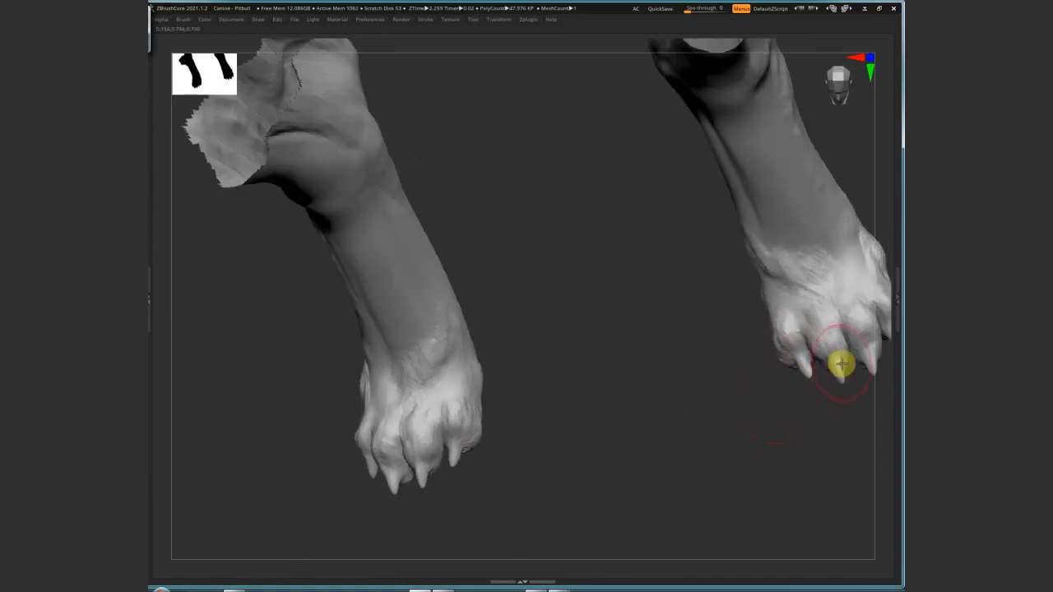
# Unhide the full model and refine the front paw's outer toe, its tendon and the forms around the claw bases
pyautogui.keyDown('alt'); pyautogui.moveTo(664, 447); pyautogui.dragTo(741, 427); pyautogui.keyUp('alt')
pyautogui.keyDown('ctrl'); pyautogui.keyDown('shift'); pyautogui.click(764, 466); pyautogui.keyUp('shift'); pyautogui.keyUp('ctrl')
pyautogui.moveTo(764, 465)
pyautogui.mouseDown()
pyautogui.moveTo(743, 461)
pyautogui.moveTo(779, 439)
pyautogui.moveTo(763, 446)
pyautogui.moveTo(733, 505)
pyautogui.moveTo(665, 430)
pyautogui.moveTo(585, 424)
pyautogui.moveTo(630, 430)
pyautogui.moveTo(589, 434)
pyautogui.mouseUp()
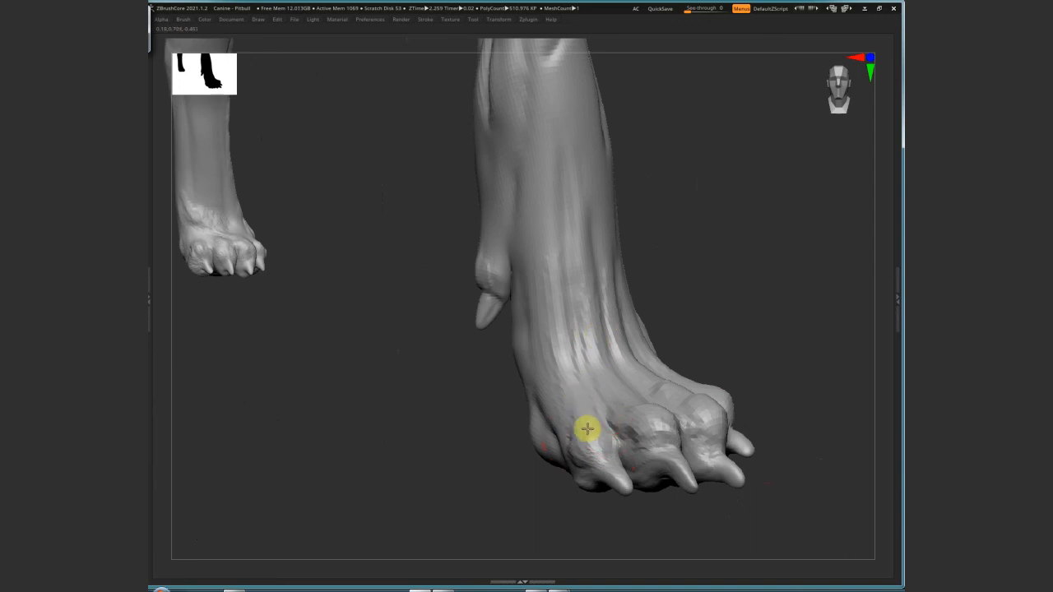
pyautogui.moveTo(580, 413); pyautogui.dragTo(578, 429, button='right')
pyautogui.moveTo(587, 450); pyautogui.dragTo(616, 376)
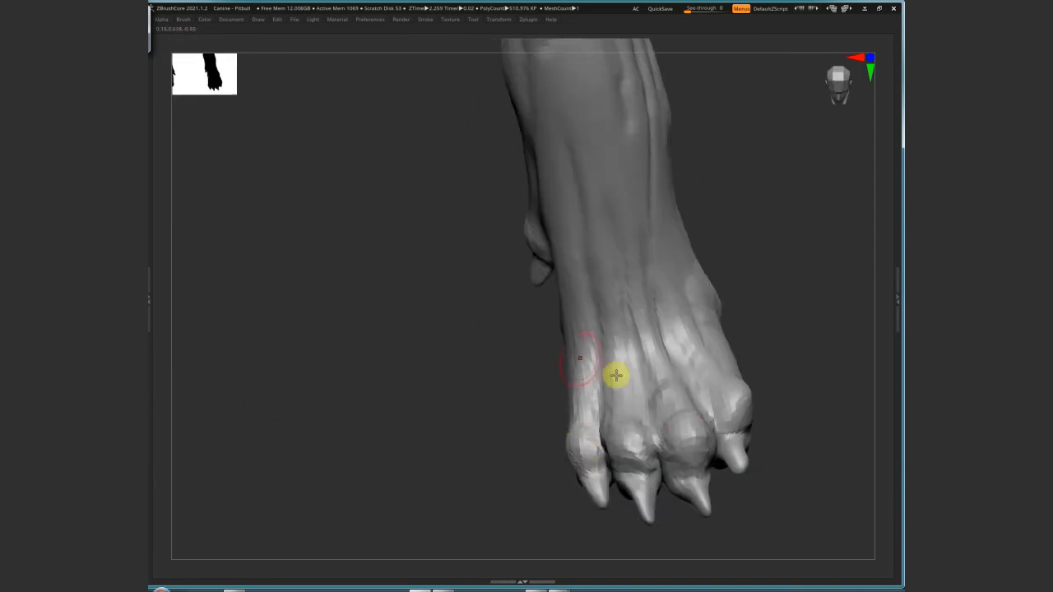
pyautogui.moveTo(781, 494); pyautogui.dragTo(603, 532, button='right')
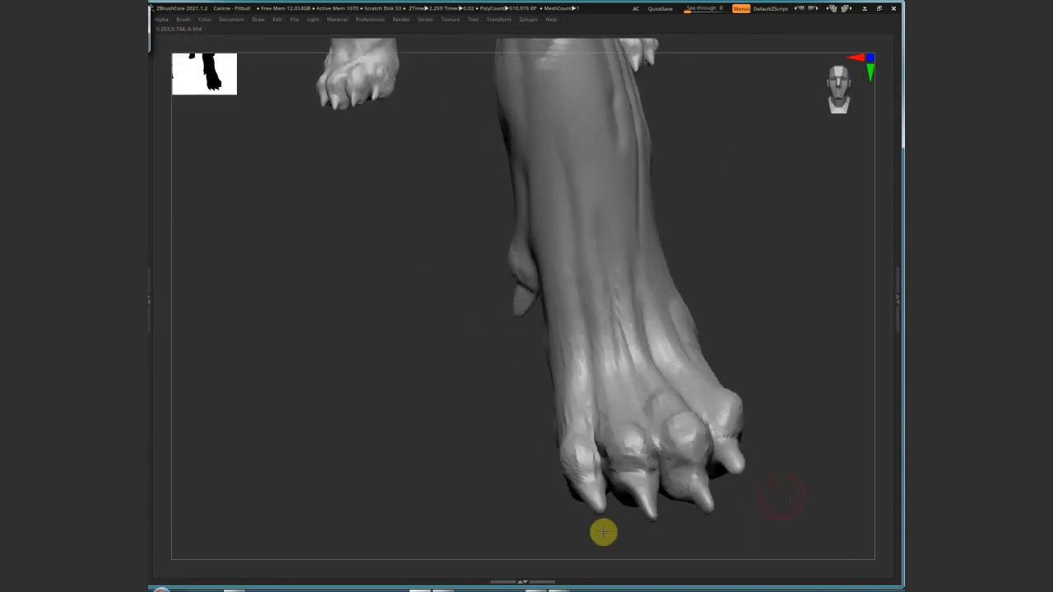
pyautogui.moveTo(590, 493)
pyautogui.mouseDown()
pyautogui.moveTo(595, 512)
pyautogui.moveTo(585, 489)
pyautogui.mouseUp()
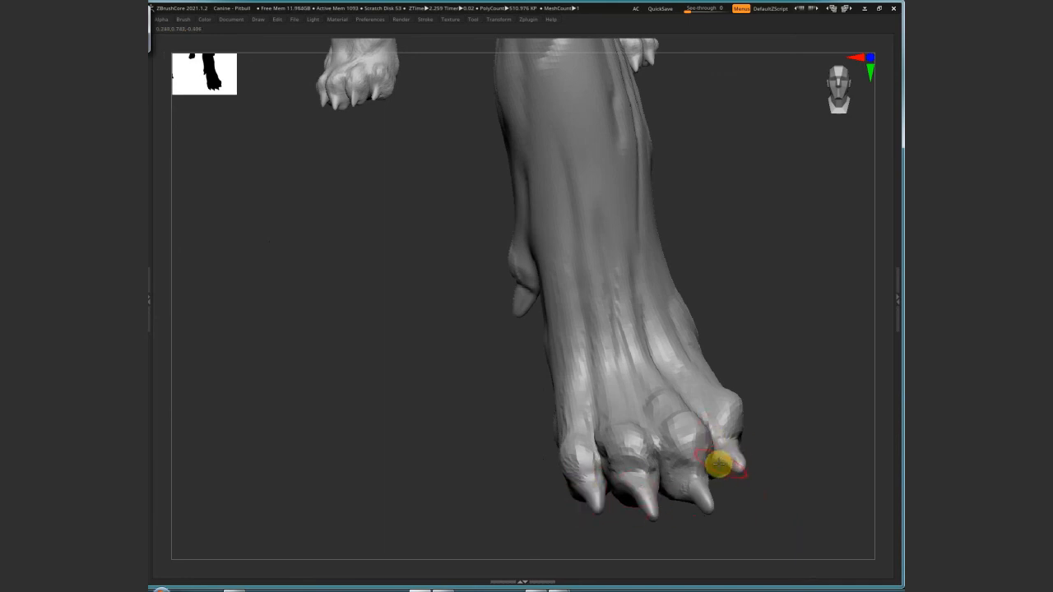
# Adjust the shape of the lower hind leg below the hock with a large brush, checking the whole body's silhouette
pyautogui.moveTo(710, 513); pyautogui.dragTo(724, 429, button='right')
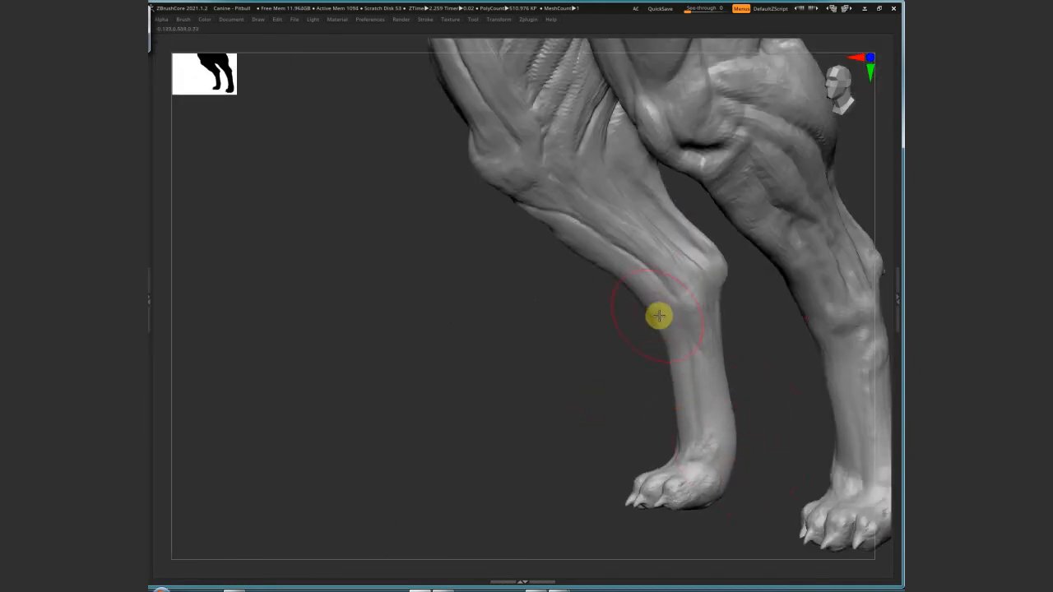
pyautogui.moveTo(744, 356)
pyautogui.mouseDown(button='right')
pyautogui.moveTo(696, 393)
pyautogui.moveTo(808, 346)
pyautogui.mouseUp(button='right')
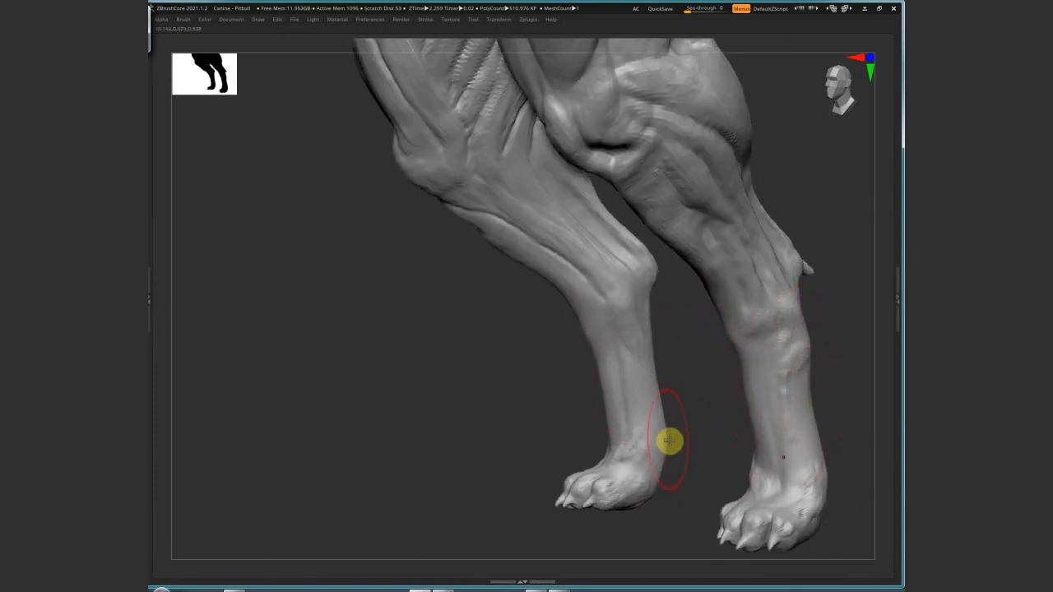
pyautogui.moveTo(667, 449); pyautogui.dragTo(750, 356, button='right')
pyautogui.press('f')
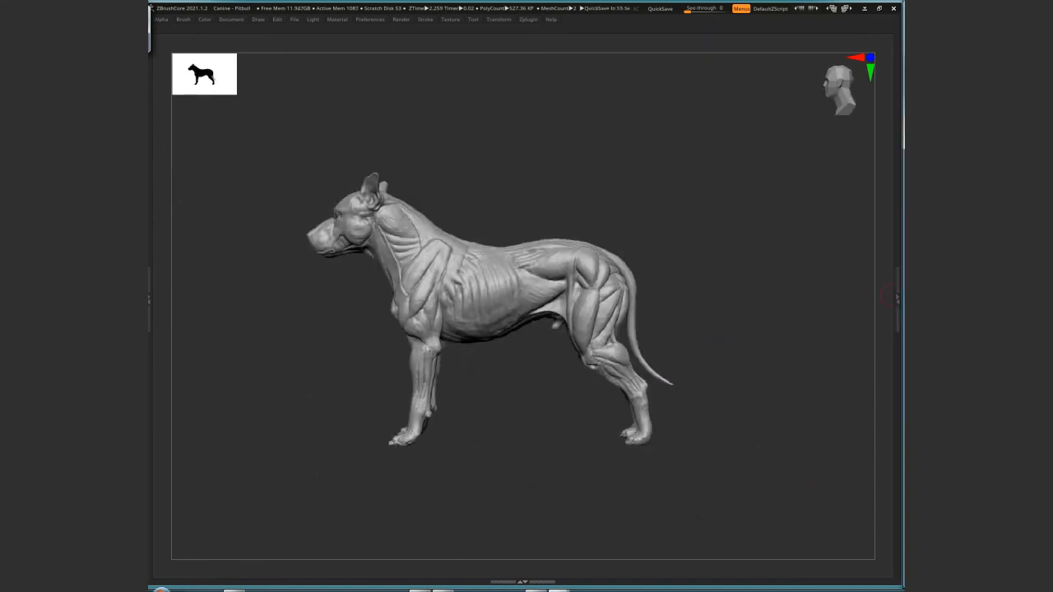
pyautogui.moveTo(756, 461); pyautogui.dragTo(872, 313)
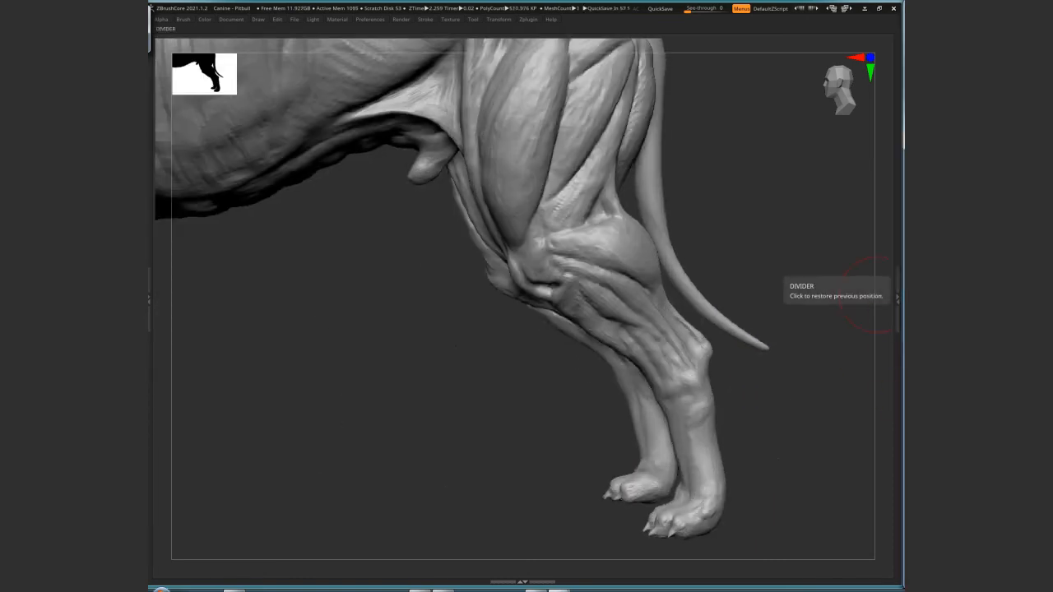
# Refine the form under the rear belly just ahead of the hind legs and check it from both sides
pyautogui.keyDown('alt'); pyautogui.moveTo(806, 417); pyautogui.dragTo(518, 429); pyautogui.keyUp('alt')
pyautogui.keyDown('alt'); pyautogui.moveTo(468, 374); pyautogui.dragTo(619, 338); pyautogui.keyUp('alt')
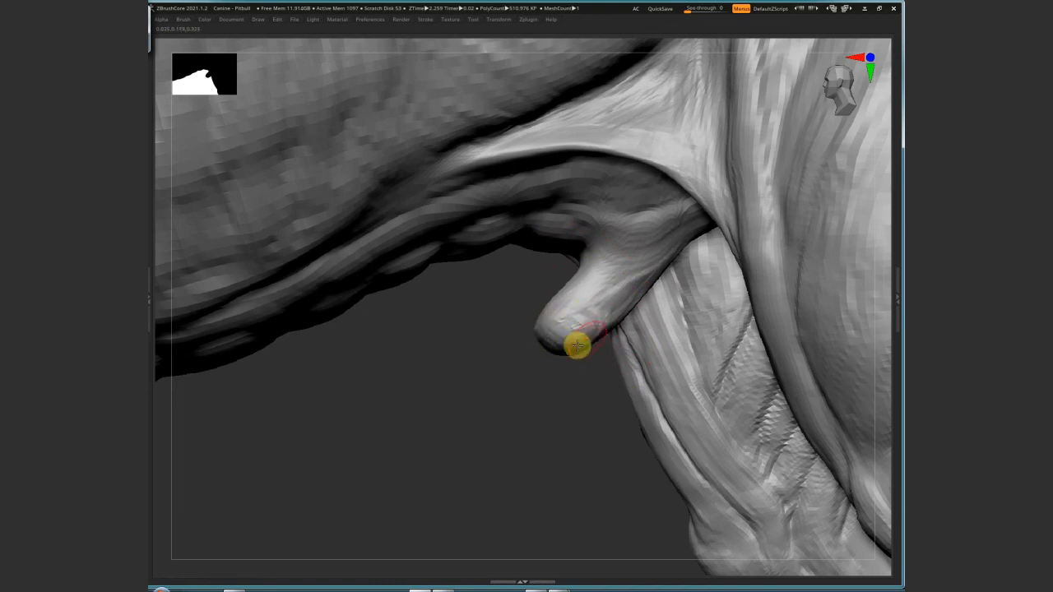
pyautogui.keyDown('ctrl'); pyautogui.moveTo(566, 352); pyautogui.dragTo(617, 472, button='right'); pyautogui.keyUp('ctrl')
pyautogui.moveTo(616, 370); pyautogui.dragTo(777, 341, button='right')
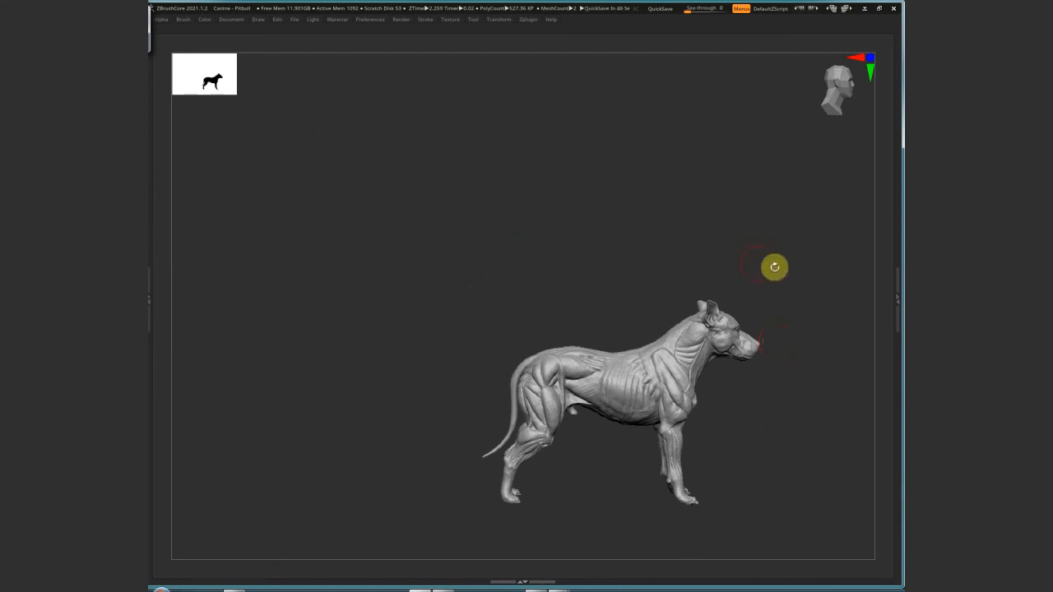
pyautogui.moveTo(774, 267); pyautogui.dragTo(671, 238, button='right')
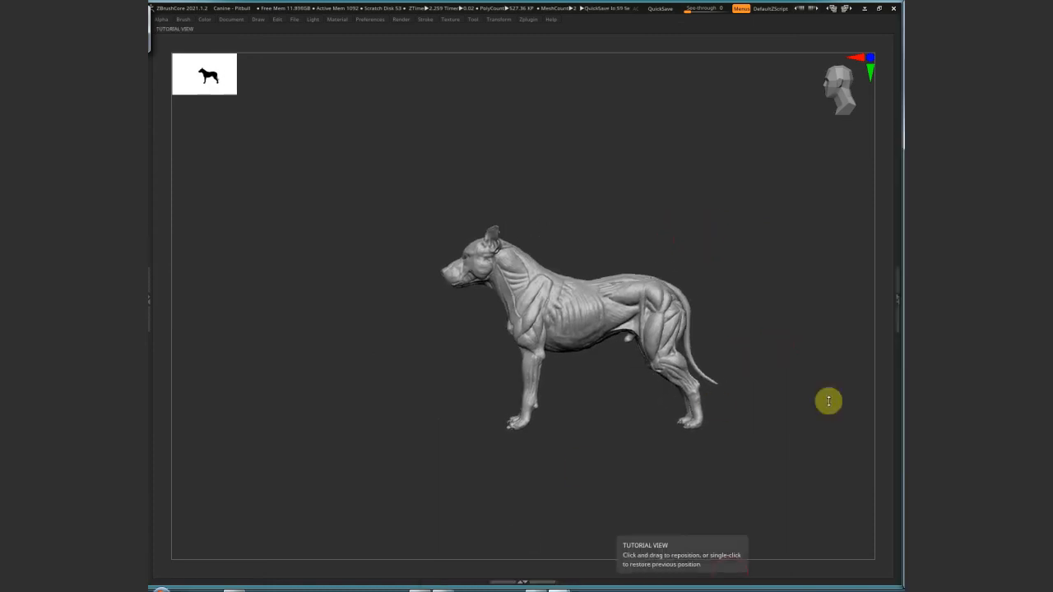
# Sharpen the muscle and tendon separations on the outer lower hind leg between the knee and the hock
pyautogui.moveTo(880, 403); pyautogui.dragTo(634, 298, button='right')
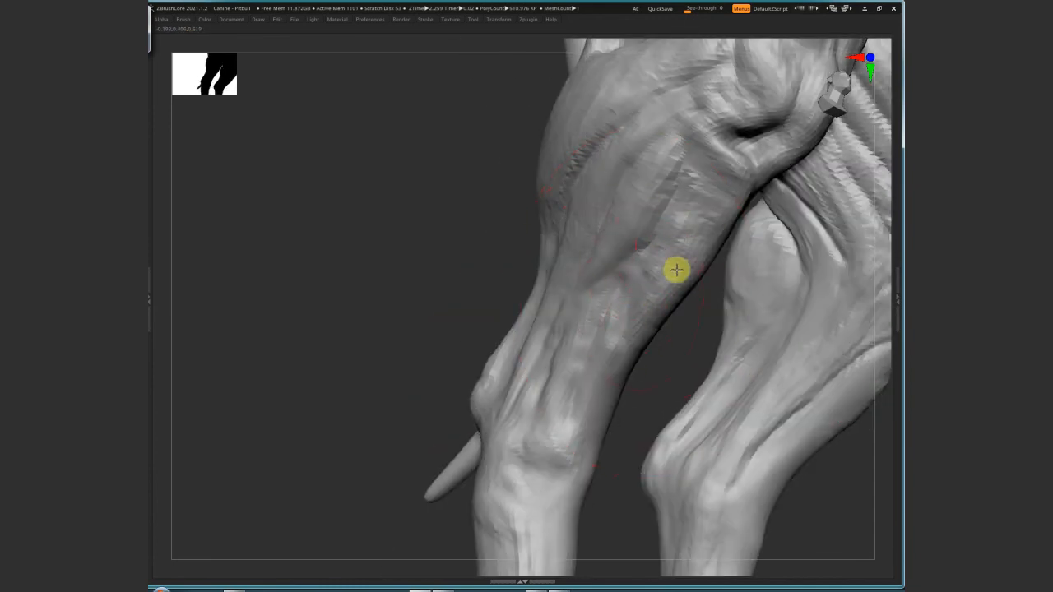
pyautogui.moveTo(677, 270); pyautogui.dragTo(657, 245, button='right')
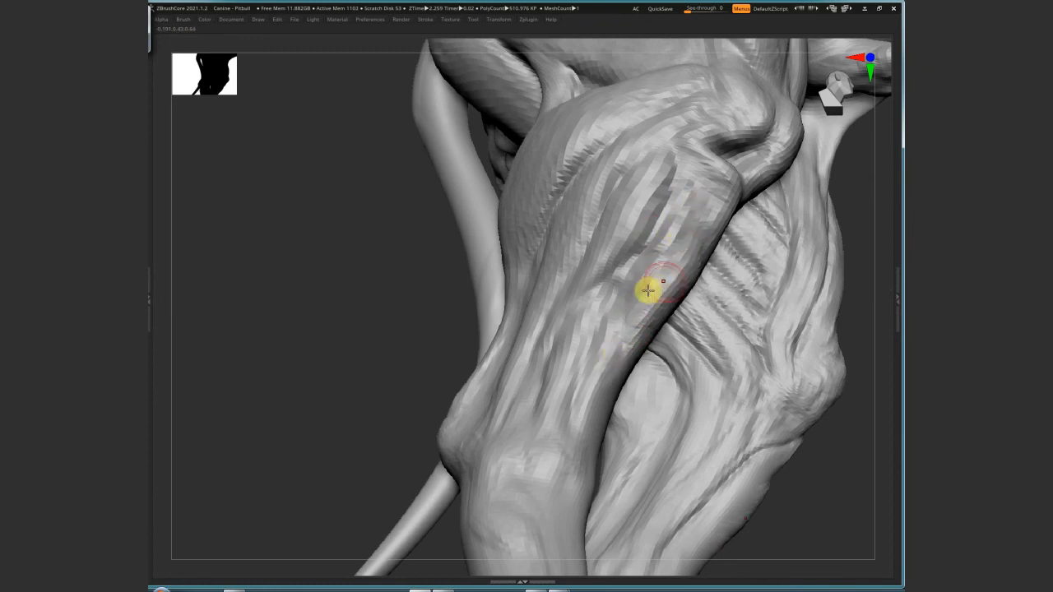
pyautogui.moveTo(647, 290); pyautogui.dragTo(666, 383, button='right')
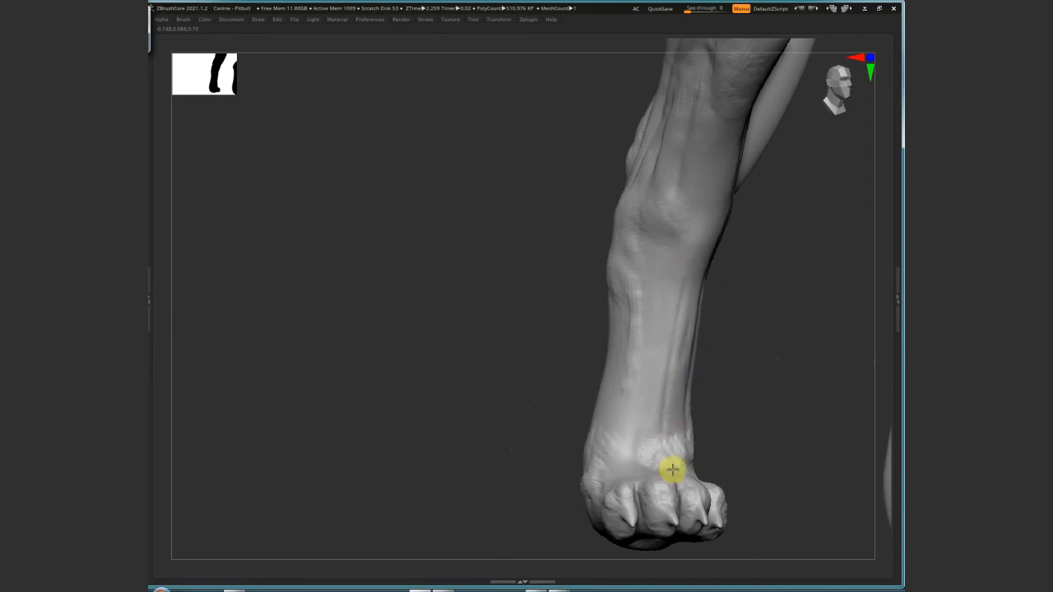
# Define the claw bases and deepen the grooves between the toes on the hind paw
pyautogui.moveTo(639, 482)
pyautogui.mouseDown(button='right')
pyautogui.moveTo(663, 369)
pyautogui.moveTo(622, 475)
pyautogui.mouseUp(button='right')
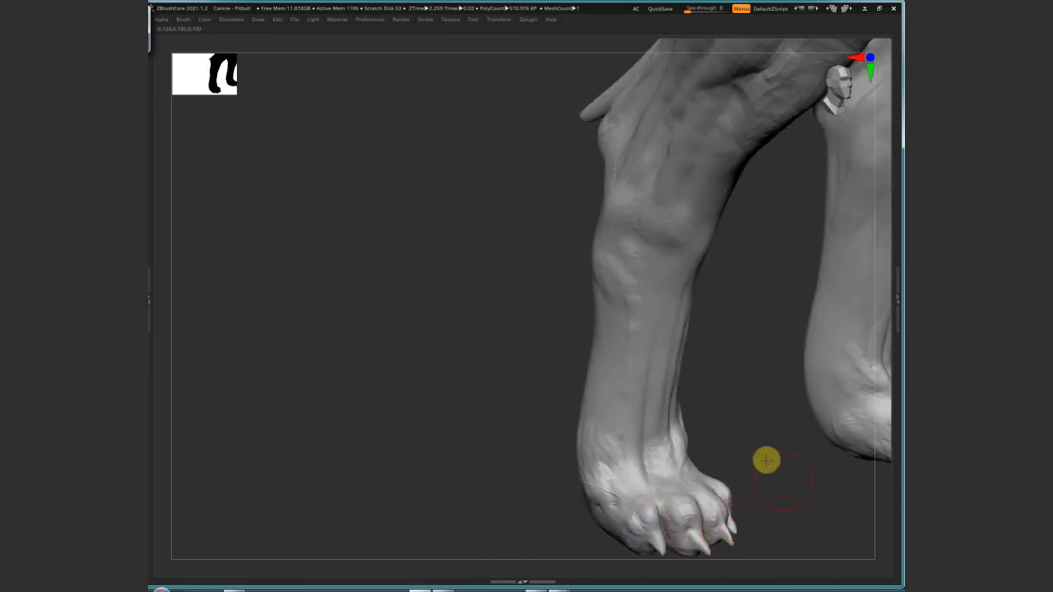
pyautogui.keyDown('alt'); pyautogui.moveTo(766, 460); pyautogui.dragTo(622, 439, button='right'); pyautogui.keyUp('alt')
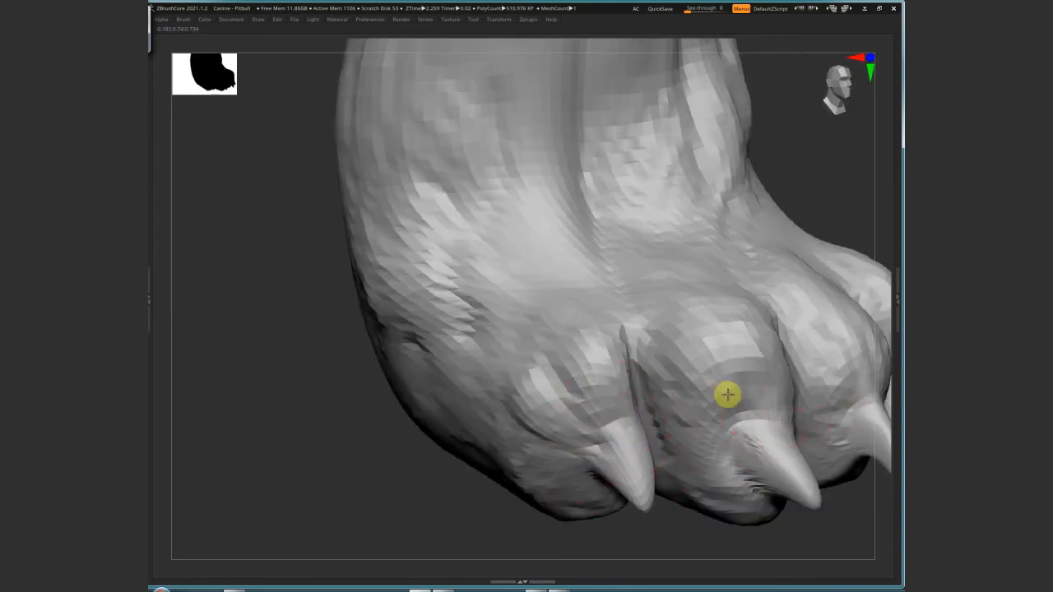
pyautogui.keyDown('alt'); pyautogui.moveTo(864, 479); pyautogui.dragTo(804, 455, button='right'); pyautogui.keyUp('alt')
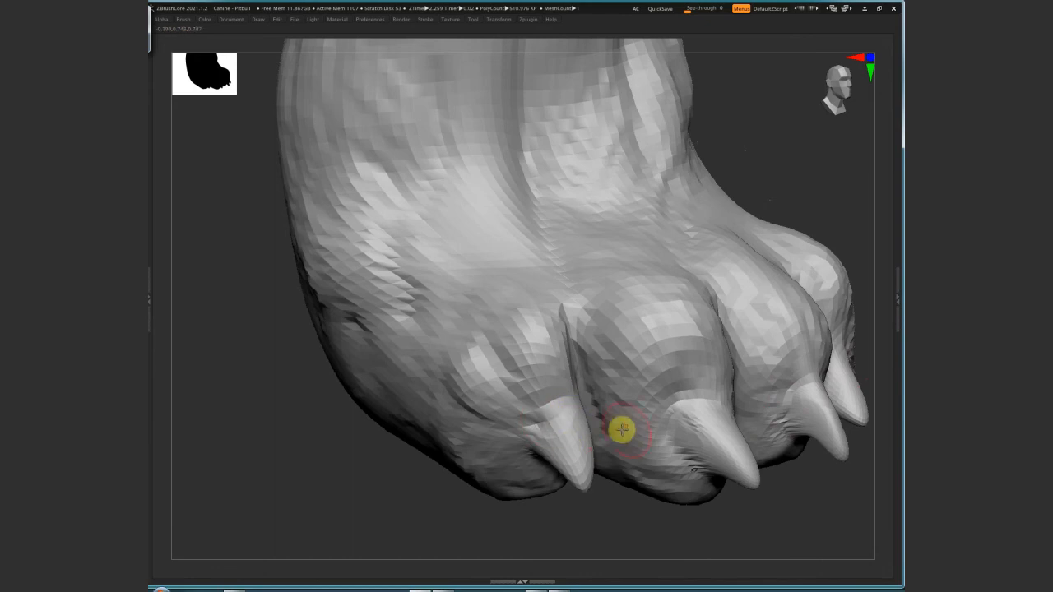
pyautogui.moveTo(621, 428); pyautogui.dragTo(625, 456, button='right')
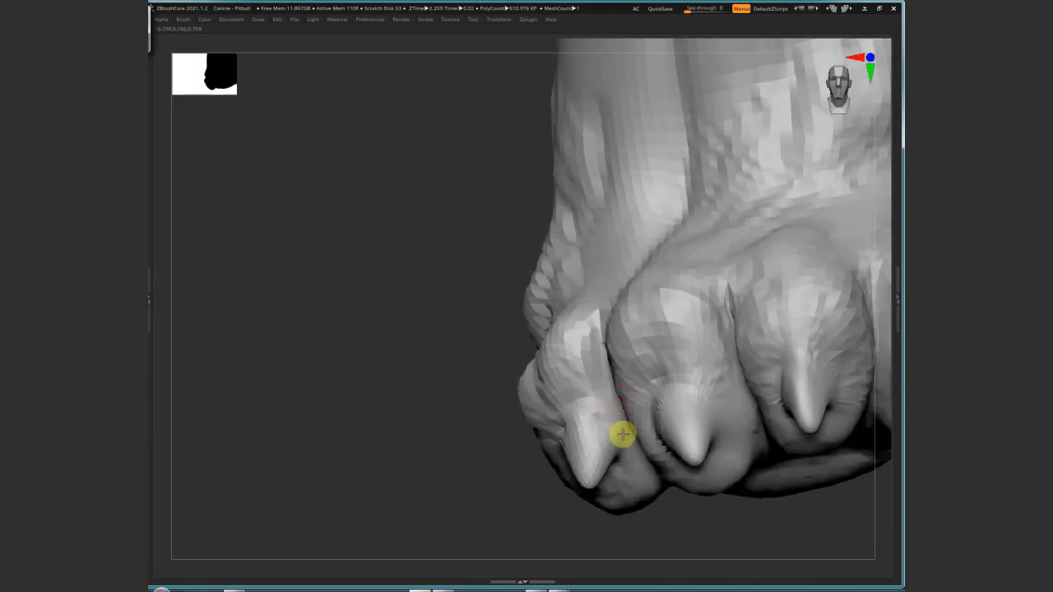
pyautogui.moveTo(766, 370); pyautogui.dragTo(747, 477, button='right')
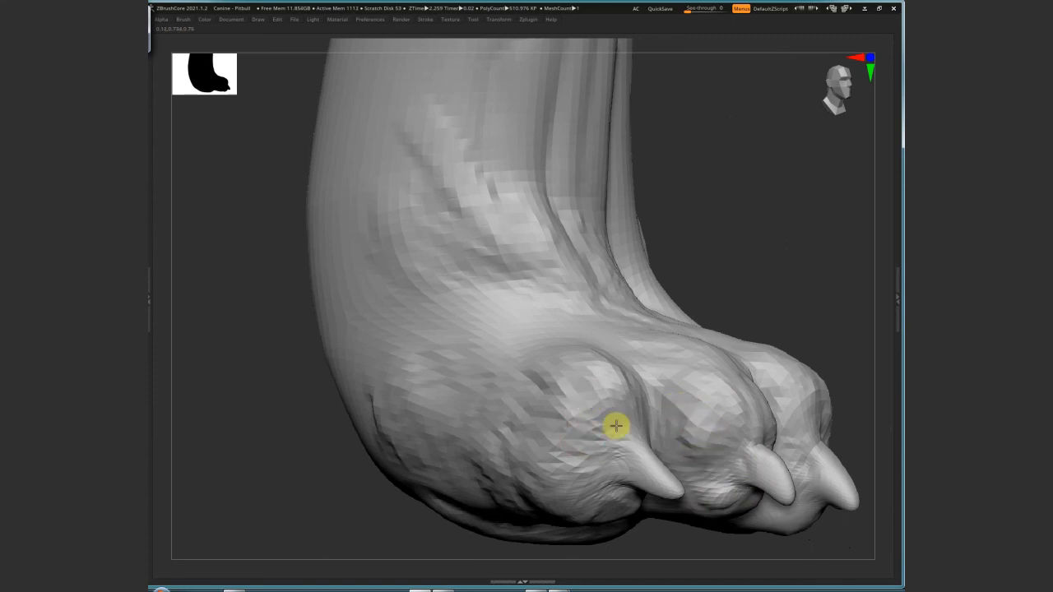
# Define the bases of the dewclaw and toe claws on the front paw
pyautogui.moveTo(764, 458); pyautogui.dragTo(801, 169, button='right')
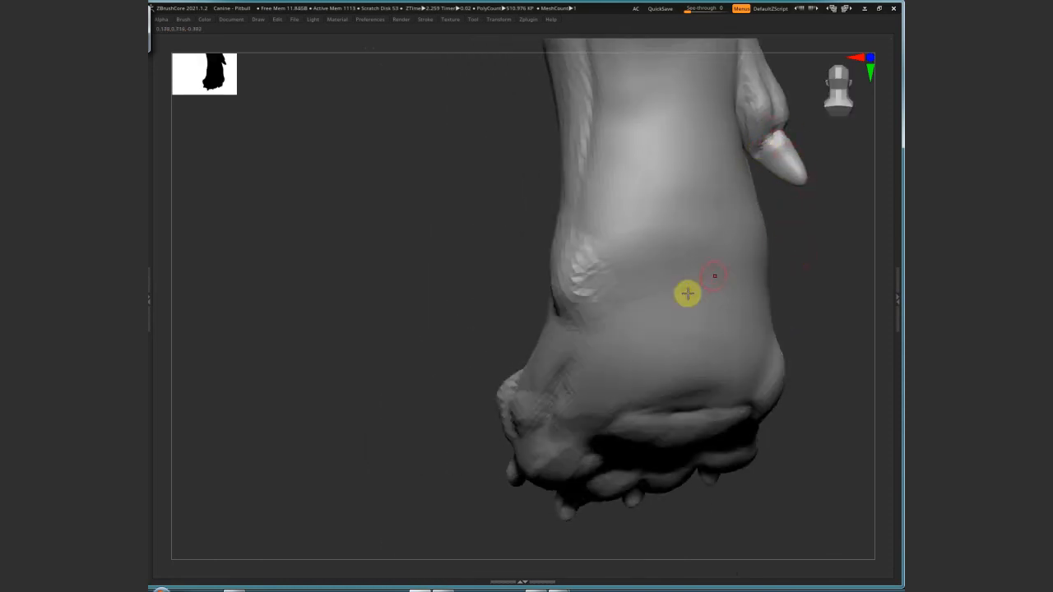
pyautogui.moveTo(686, 294); pyautogui.dragTo(367, 362, button='right')
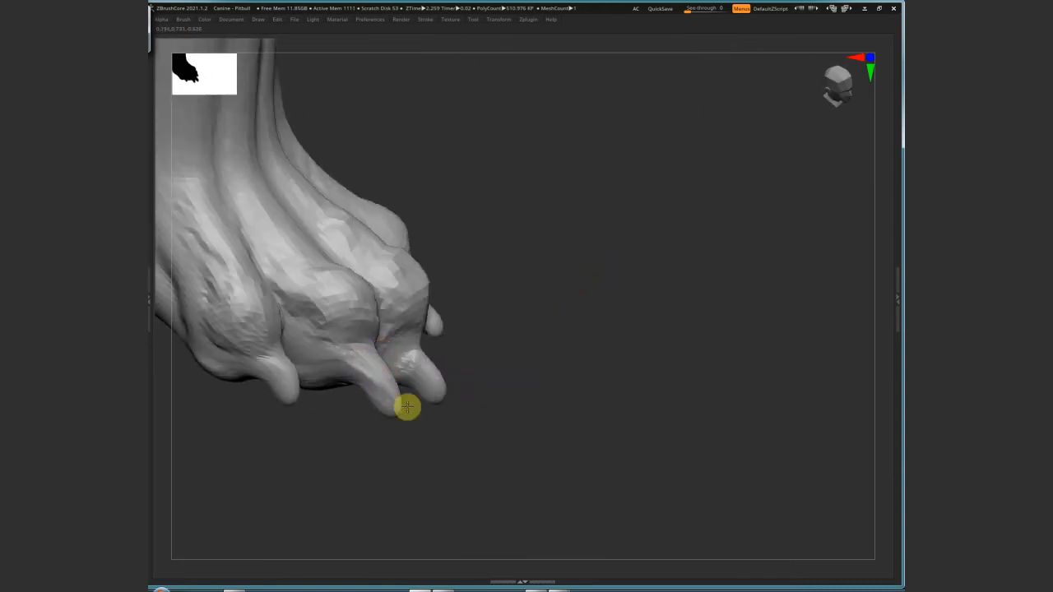
# Slim and taper the front paw's toe claws with an enlarged brush
pyautogui.moveTo(407, 406)
pyautogui.mouseDown(button='right')
pyautogui.moveTo(477, 389)
pyautogui.moveTo(502, 434)
pyautogui.moveTo(587, 439)
pyautogui.mouseUp(button='right')
pyautogui.press('s')
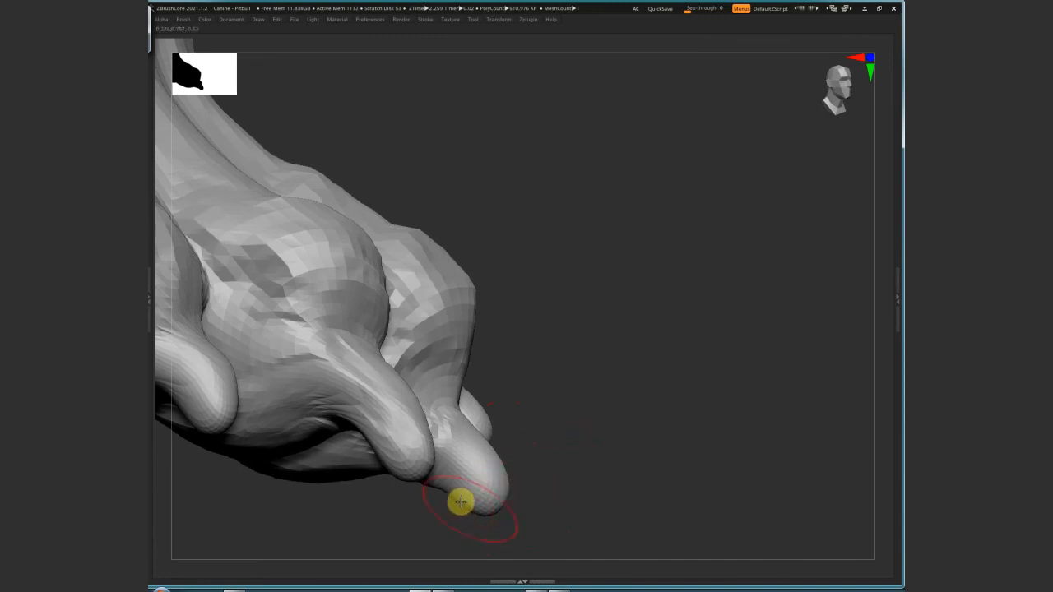
pyautogui.moveTo(460, 501)
pyautogui.mouseDown()
pyautogui.moveTo(466, 457)
pyautogui.moveTo(494, 486)
pyautogui.mouseUp()
pyautogui.moveTo(493, 486); pyautogui.dragTo(500, 477, button='right')
pyautogui.moveTo(488, 487)
pyautogui.mouseDown()
pyautogui.moveTo(468, 463)
pyautogui.moveTo(486, 447)
pyautogui.mouseUp()
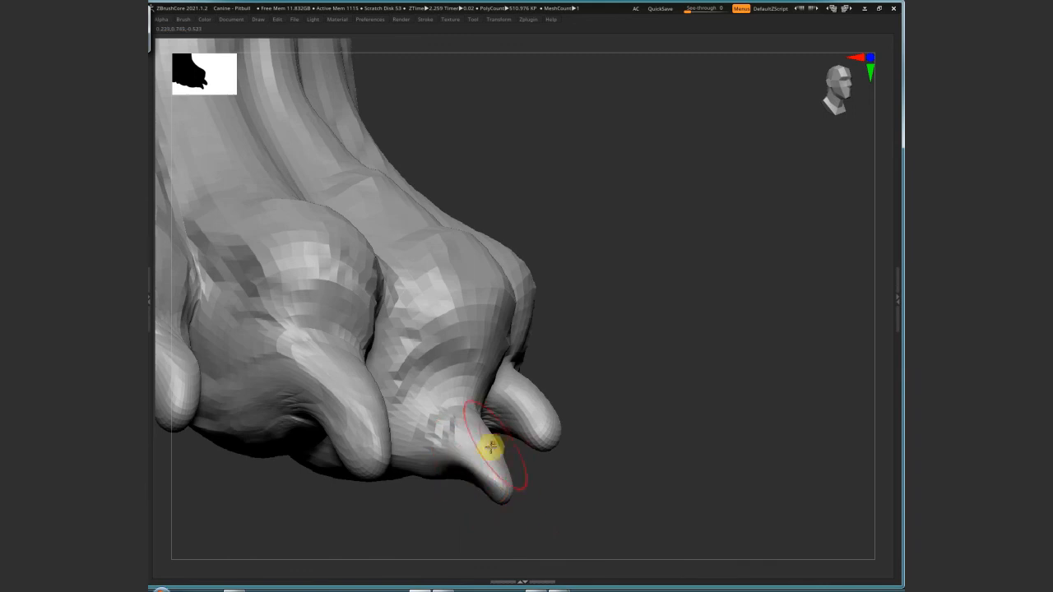
pyautogui.moveTo(543, 428); pyautogui.dragTo(561, 406)
# Pinch the front paw's toe claws into narrower, sharper points with the Pinch brush
pyautogui.press('b')
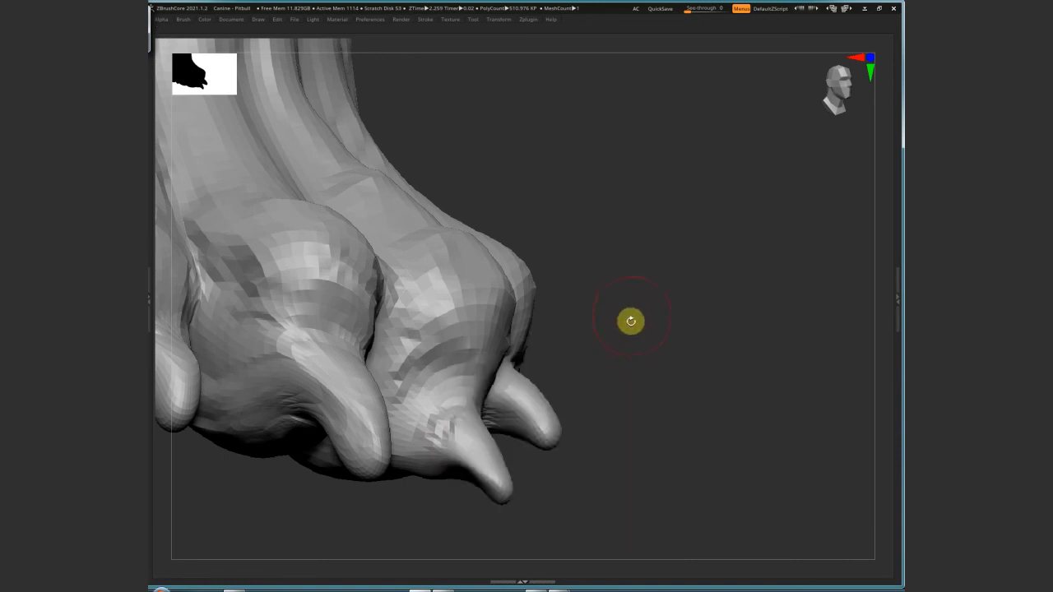
pyautogui.press('b')
pyautogui.press('p')
pyautogui.click(647, 460)
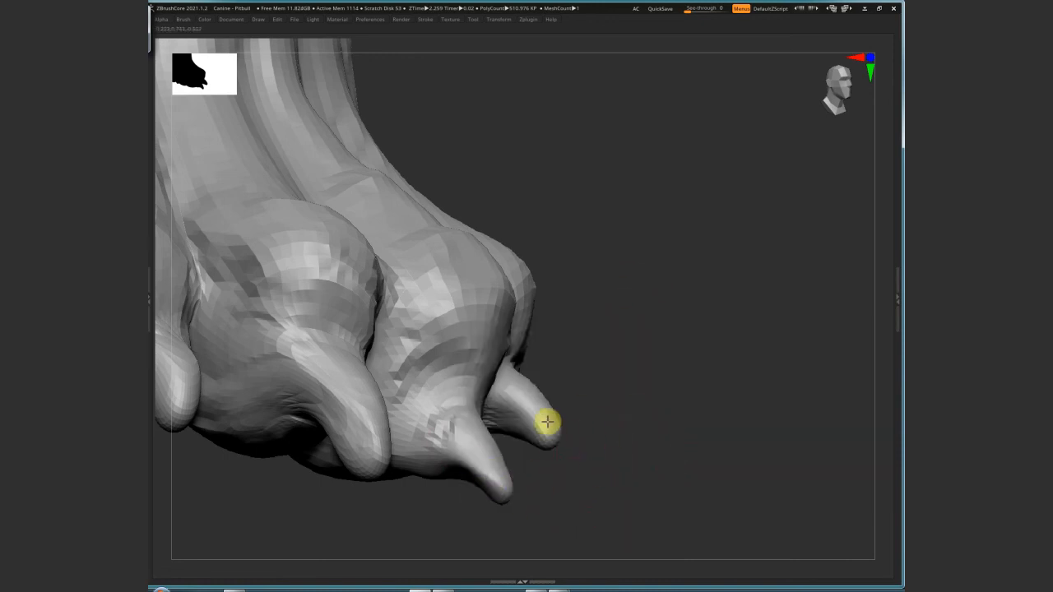
pyautogui.moveTo(547, 422)
pyautogui.mouseDown()
pyautogui.moveTo(518, 430)
pyautogui.moveTo(545, 412)
pyautogui.moveTo(499, 484)
pyautogui.moveTo(497, 465)
pyautogui.mouseUp()
pyautogui.moveTo(404, 441); pyautogui.dragTo(359, 442, button='right')
pyautogui.moveTo(677, 403); pyautogui.dragTo(343, 354, button='right')
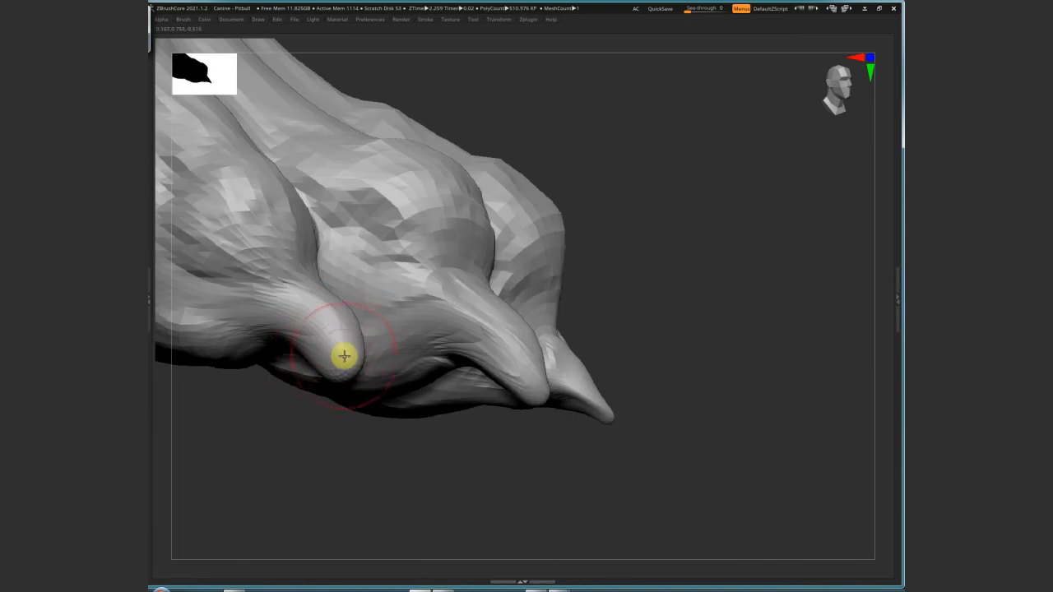
pyautogui.moveTo(333, 359)
pyautogui.mouseDown()
pyautogui.moveTo(327, 346)
pyautogui.moveTo(352, 354)
pyautogui.mouseUp()
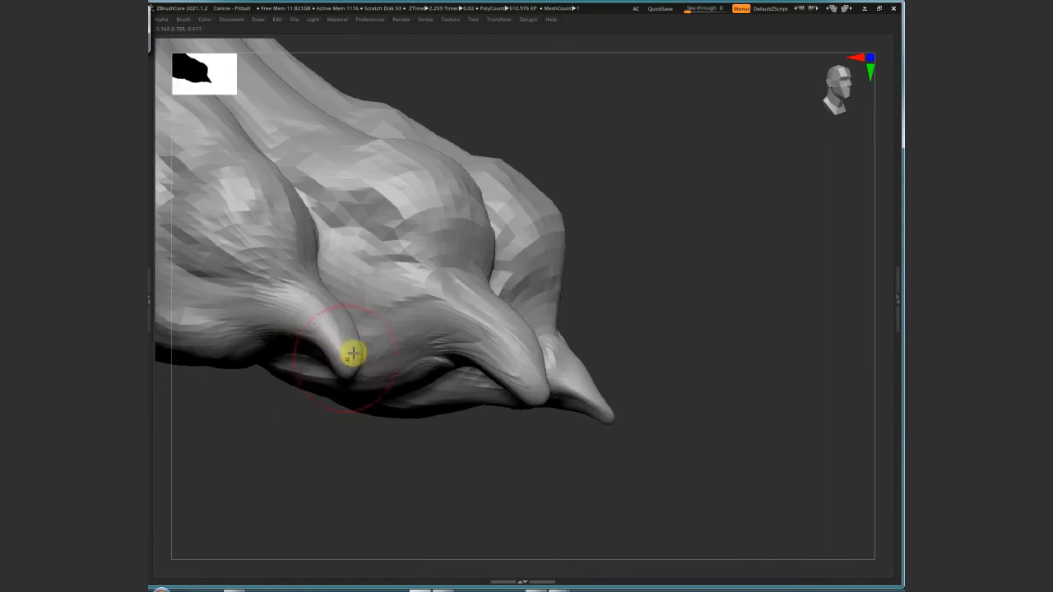
pyautogui.moveTo(587, 470); pyautogui.dragTo(535, 390, button='right')
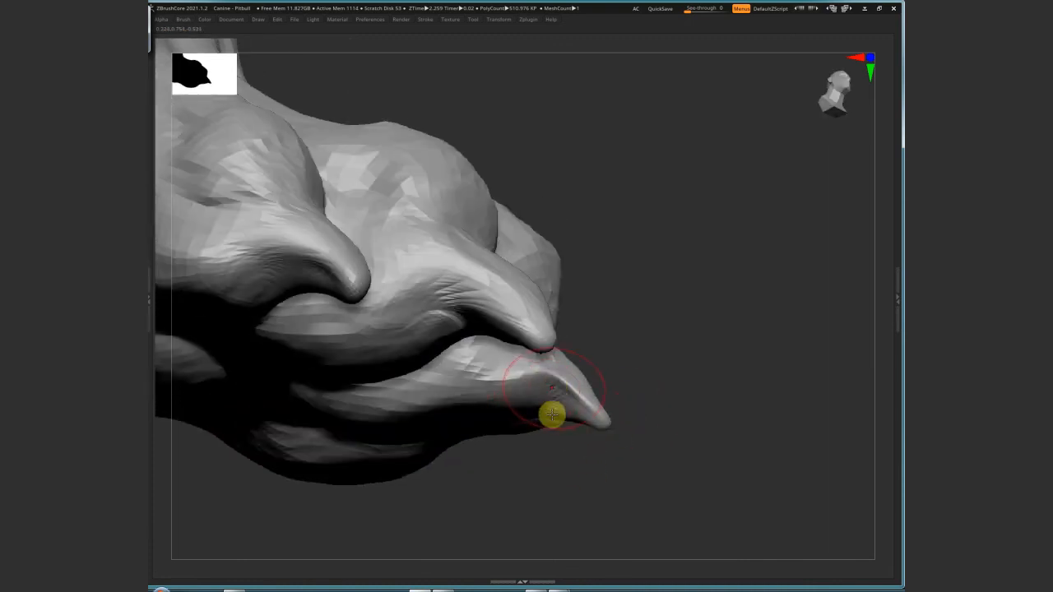
# Refine the undersides of the front paw's claws and smooth the transitions from the claw bases into the toes
pyautogui.moveTo(613, 381)
pyautogui.mouseDown(button='right')
pyautogui.moveTo(639, 231)
pyautogui.moveTo(618, 367)
pyautogui.mouseUp(button='right')
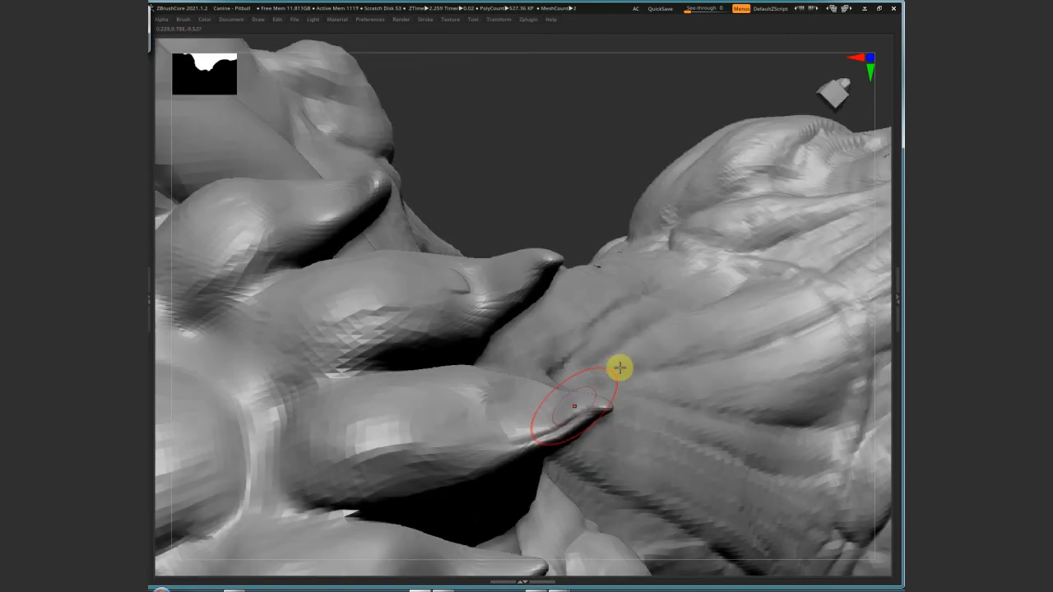
pyautogui.keyDown('ctrl'); pyautogui.keyDown('shift'); pyautogui.click(551, 399); pyautogui.keyUp('shift'); pyautogui.keyUp('ctrl')
pyautogui.press('d')
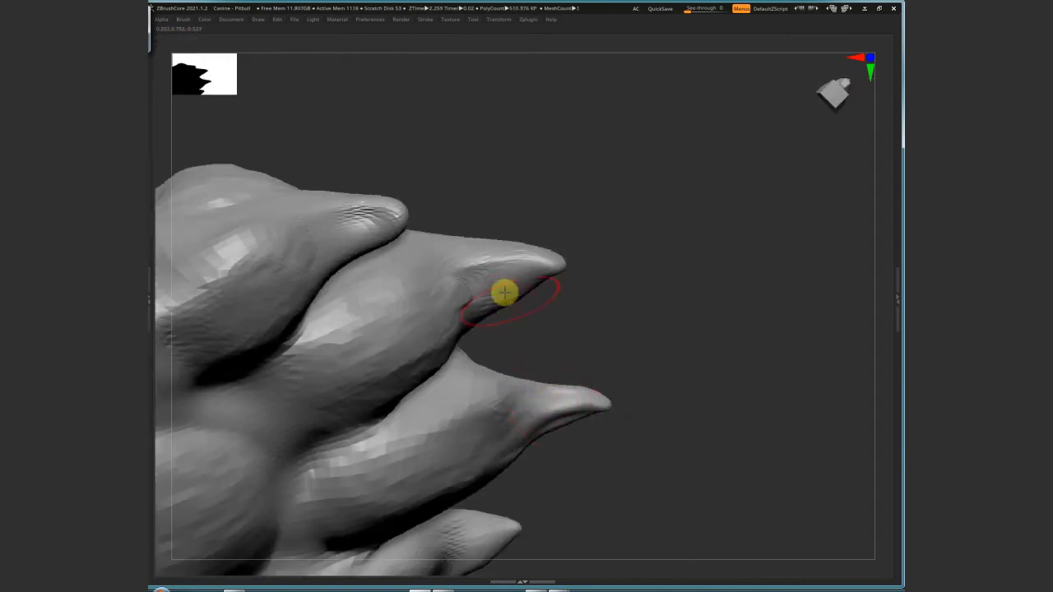
pyautogui.moveTo(474, 269)
pyautogui.keyDown('shift'); pyautogui.mouseDown()
pyautogui.moveTo(470, 287)
pyautogui.moveTo(475, 261)
pyautogui.mouseUp(); pyautogui.keyUp('shift')
pyautogui.moveTo(588, 353)
pyautogui.mouseDown()
pyautogui.moveTo(618, 176)
pyautogui.moveTo(498, 272)
pyautogui.moveTo(460, 272)
pyautogui.moveTo(548, 419)
pyautogui.moveTo(481, 302)
pyautogui.mouseUp()
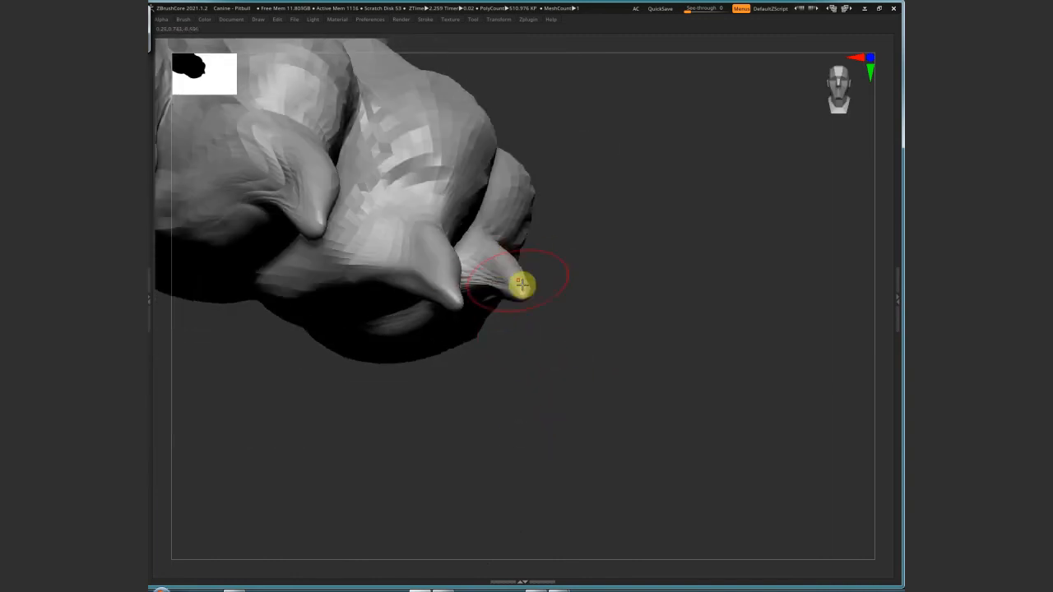
pyautogui.moveTo(428, 255)
pyautogui.mouseDown()
pyautogui.moveTo(406, 274)
pyautogui.moveTo(423, 294)
pyautogui.moveTo(411, 260)
pyautogui.moveTo(440, 245)
pyautogui.mouseUp()
pyautogui.moveTo(313, 183)
pyautogui.mouseDown()
pyautogui.moveTo(308, 238)
pyautogui.moveTo(286, 179)
pyautogui.moveTo(280, 203)
pyautogui.mouseUp()
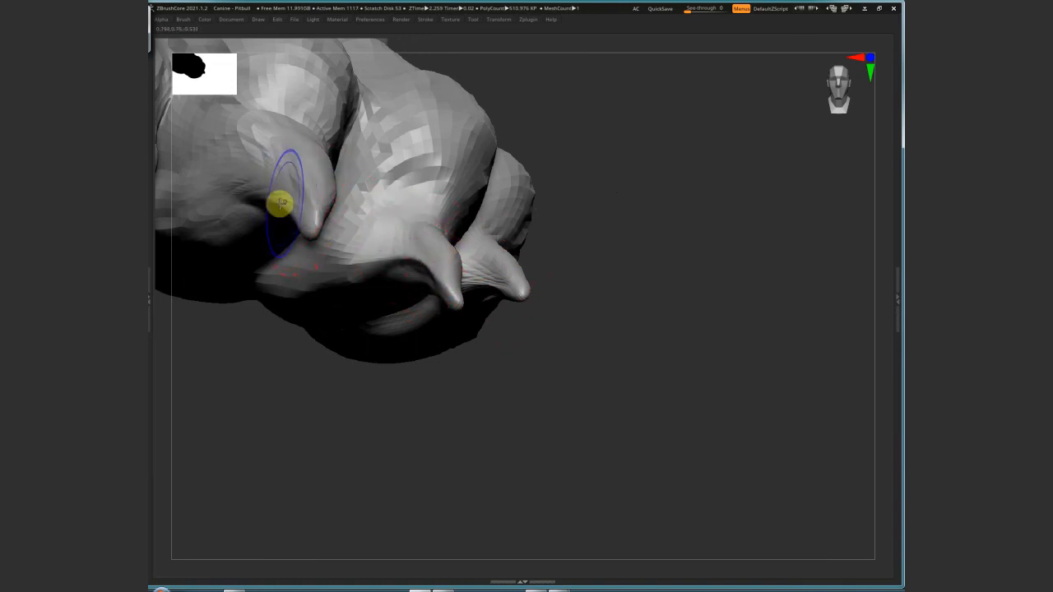
# Reshape the tips of the front paw's toe claws into a slight downward curve
pyautogui.moveTo(612, 257)
pyautogui.mouseDown()
pyautogui.moveTo(682, 371)
pyautogui.moveTo(588, 395)
pyautogui.moveTo(557, 355)
pyautogui.moveTo(557, 233)
pyautogui.mouseUp()
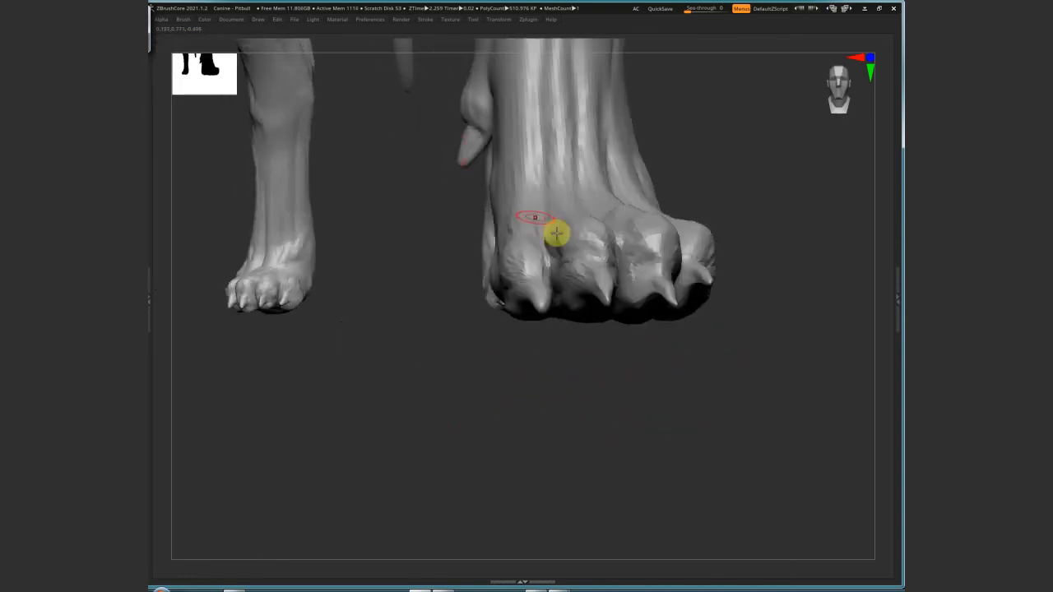
pyautogui.keyDown('alt'); pyautogui.moveTo(508, 395); pyautogui.dragTo(536, 304); pyautogui.keyUp('alt')
pyautogui.keyDown('alt'); pyautogui.moveTo(687, 369); pyautogui.dragTo(583, 296); pyautogui.keyUp('alt')
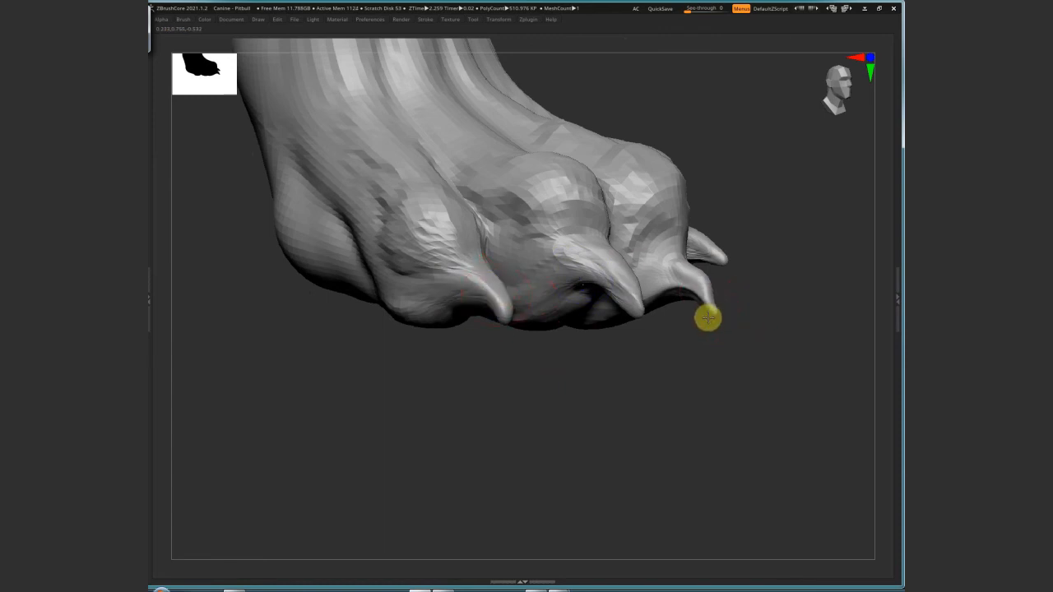
pyautogui.moveTo(687, 298); pyautogui.dragTo(627, 439)
pyautogui.moveTo(598, 426); pyautogui.dragTo(594, 449)
pyautogui.keyDown('alt'); pyautogui.moveTo(811, 485); pyautogui.dragTo(691, 466); pyautogui.keyUp('alt')
pyautogui.keyDown('alt'); pyautogui.moveTo(478, 153); pyautogui.dragTo(879, 201); pyautogui.keyUp('alt')
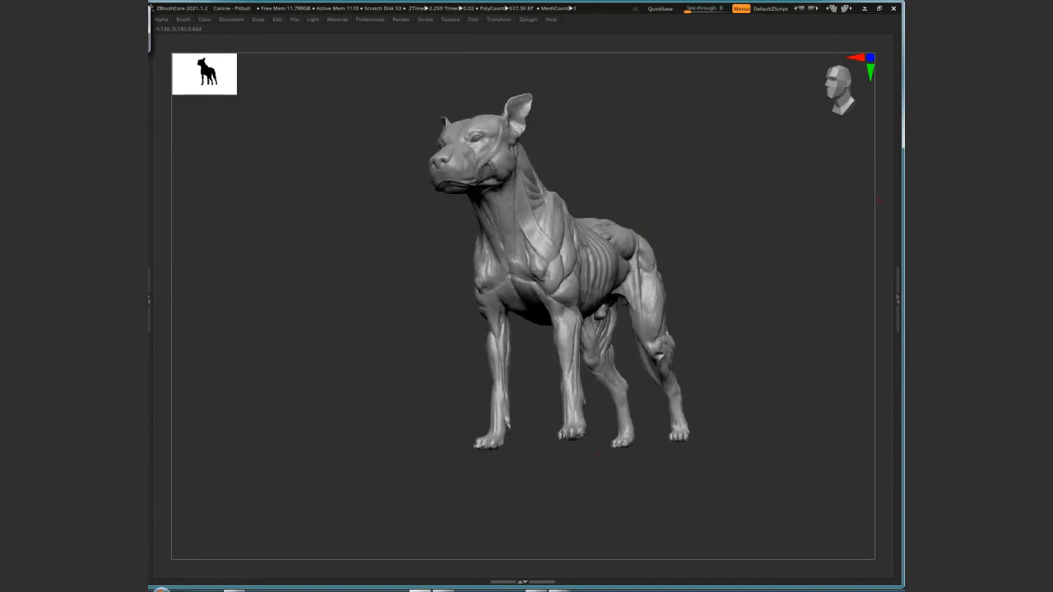
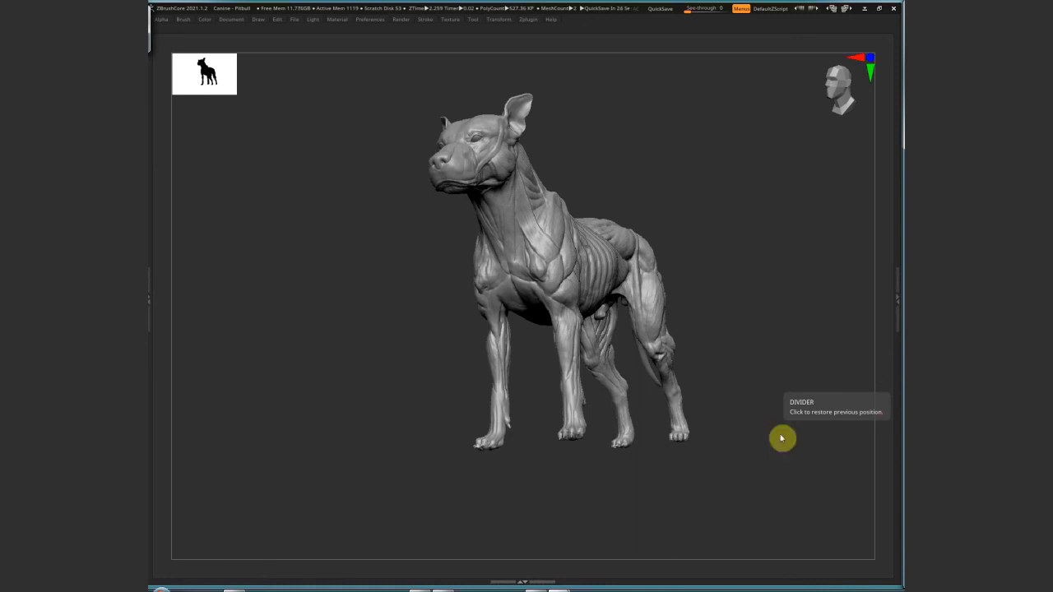
# Sharpen the claws and define the toe pads on the underside of the hind paw
pyautogui.moveTo(782, 439); pyautogui.dragTo(752, 471)
pyautogui.keyDown('ctrl'); pyautogui.moveTo(748, 485); pyautogui.dragTo(747, 347, button='right'); pyautogui.keyUp('ctrl')
pyautogui.keyDown('alt'); pyautogui.moveTo(847, 491); pyautogui.dragTo(823, 367); pyautogui.keyUp('alt')
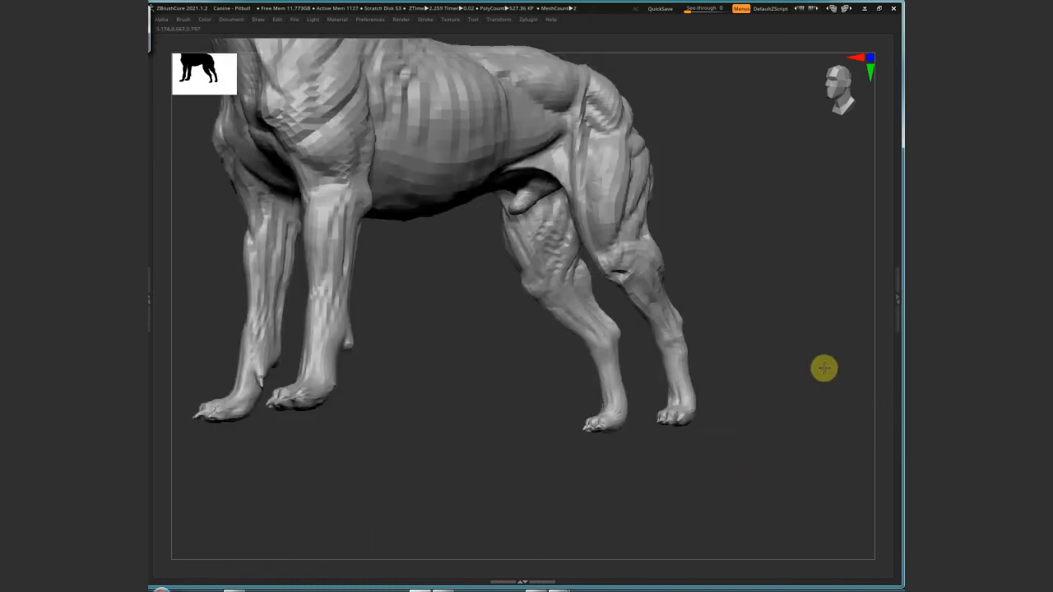
pyautogui.keyDown('ctrl'); pyautogui.moveTo(824, 369); pyautogui.dragTo(651, 455, button='right'); pyautogui.keyUp('ctrl')
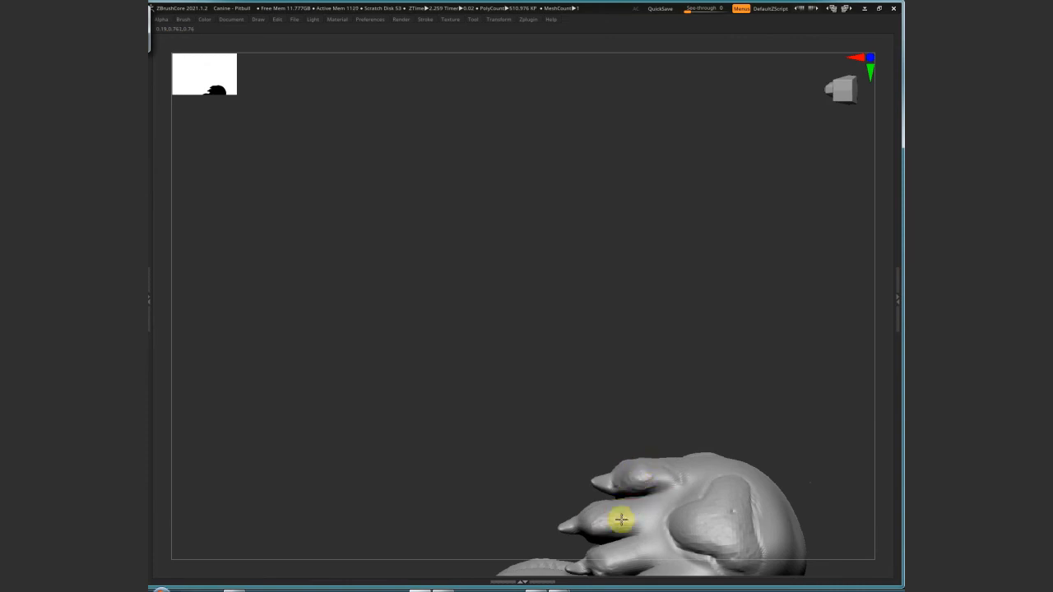
pyautogui.moveTo(643, 474); pyautogui.dragTo(705, 392, button='right')
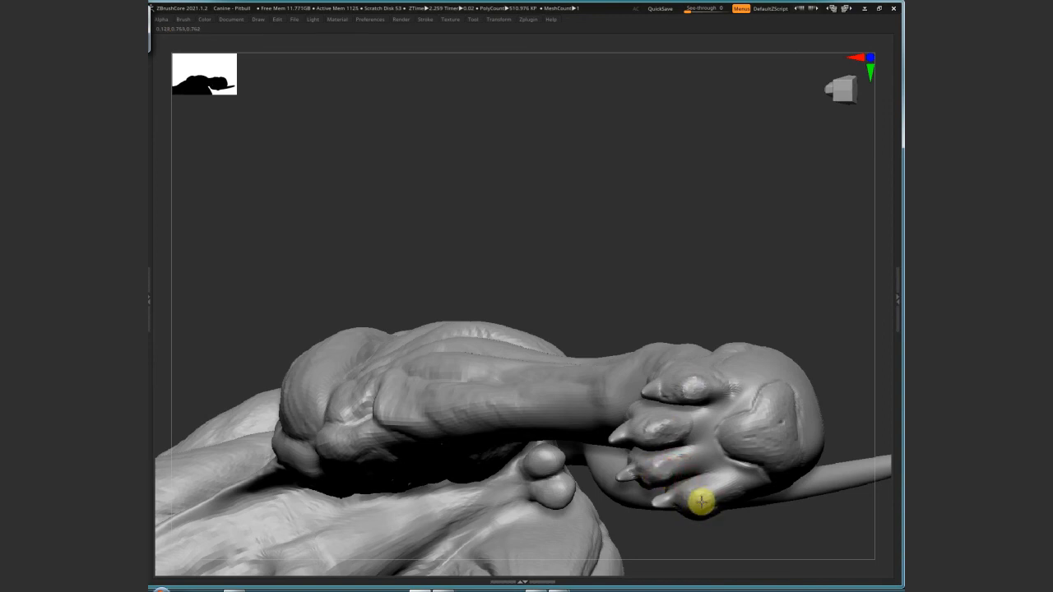
pyautogui.moveTo(700, 500); pyautogui.dragTo(863, 422, button='right')
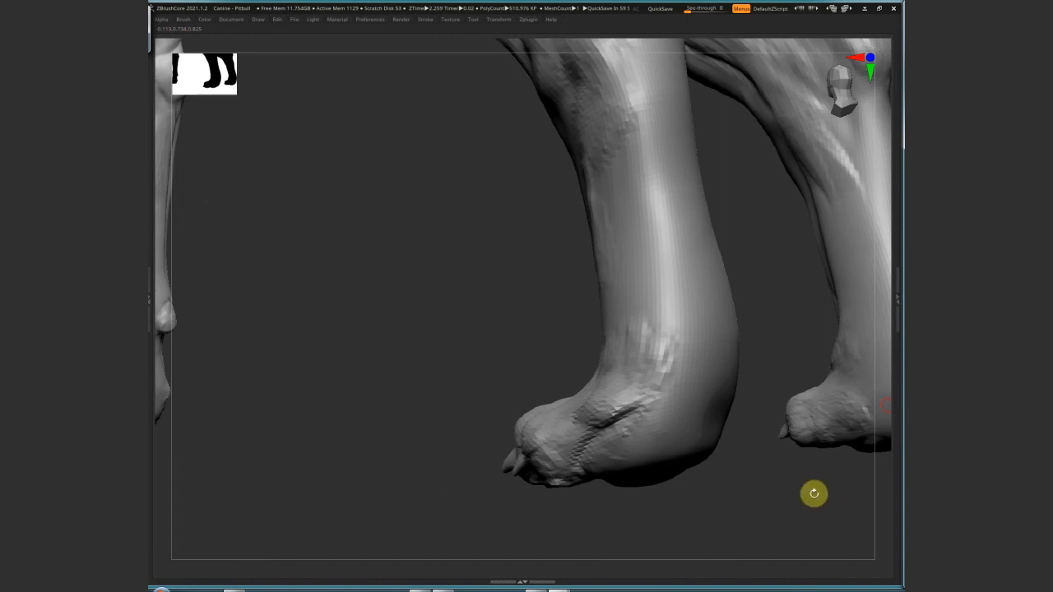
# Carve vertical tendon grooves down the back of the lower hind leg and a deep scalloped crease above the heel pad
pyautogui.moveTo(813, 494); pyautogui.dragTo(752, 422, button='right')
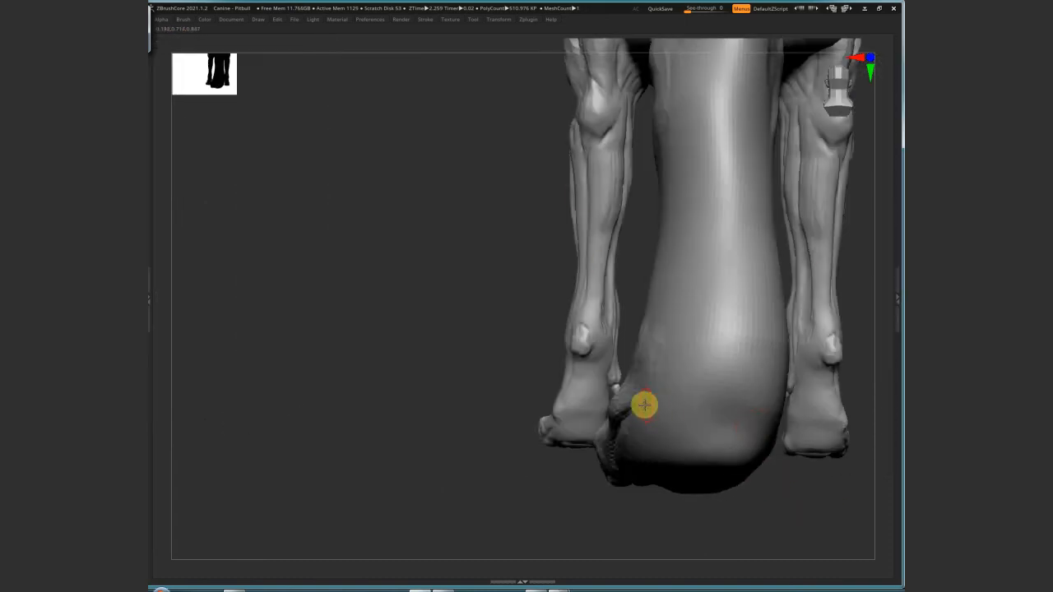
pyautogui.moveTo(644, 404)
pyautogui.mouseDown()
pyautogui.moveTo(663, 420)
pyautogui.moveTo(690, 393)
pyautogui.mouseUp()
pyautogui.moveTo(691, 309)
pyautogui.mouseDown()
pyautogui.moveTo(697, 413)
pyautogui.moveTo(726, 405)
pyautogui.mouseUp()
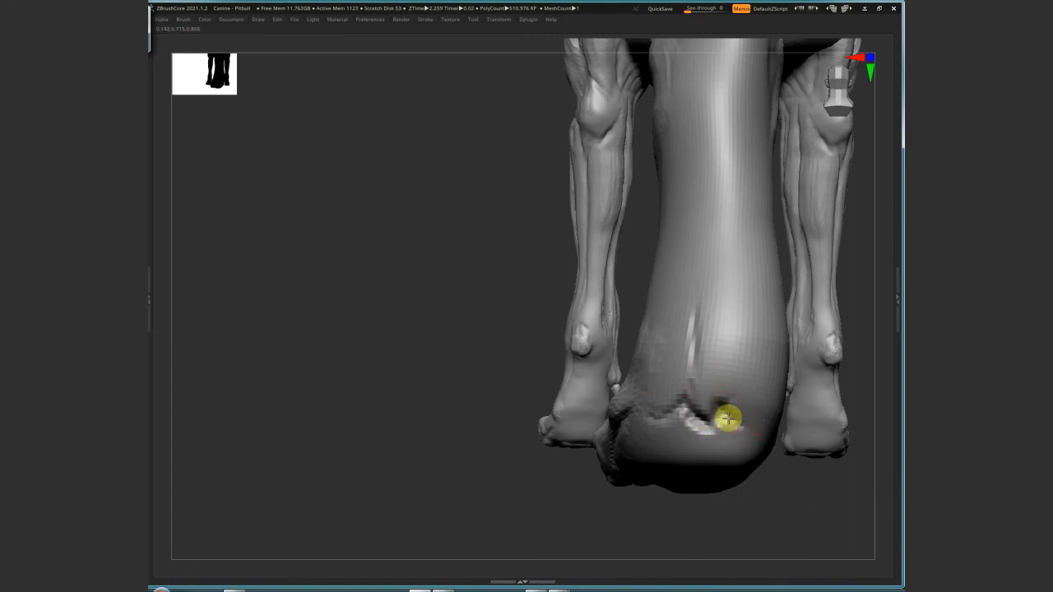
pyautogui.moveTo(728, 420); pyautogui.dragTo(761, 279, button='right')
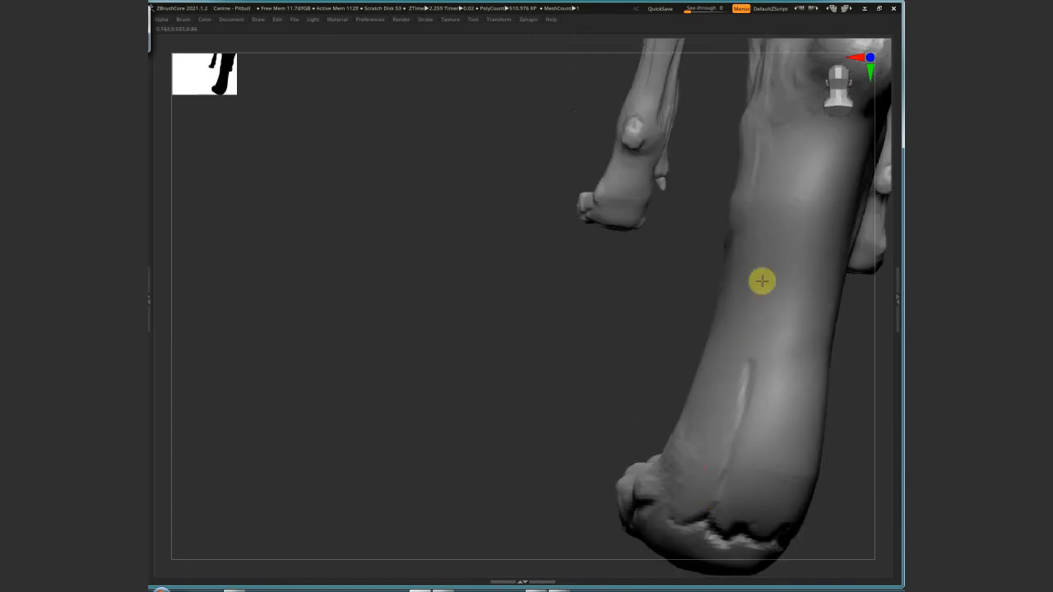
pyautogui.moveTo(722, 437); pyautogui.dragTo(538, 181, button='right')
pyautogui.moveTo(553, 341)
pyautogui.mouseDown()
pyautogui.moveTo(554, 353)
pyautogui.moveTo(582, 284)
pyautogui.moveTo(592, 383)
pyautogui.mouseUp()
pyautogui.moveTo(591, 383); pyautogui.dragTo(501, 428, button='right')
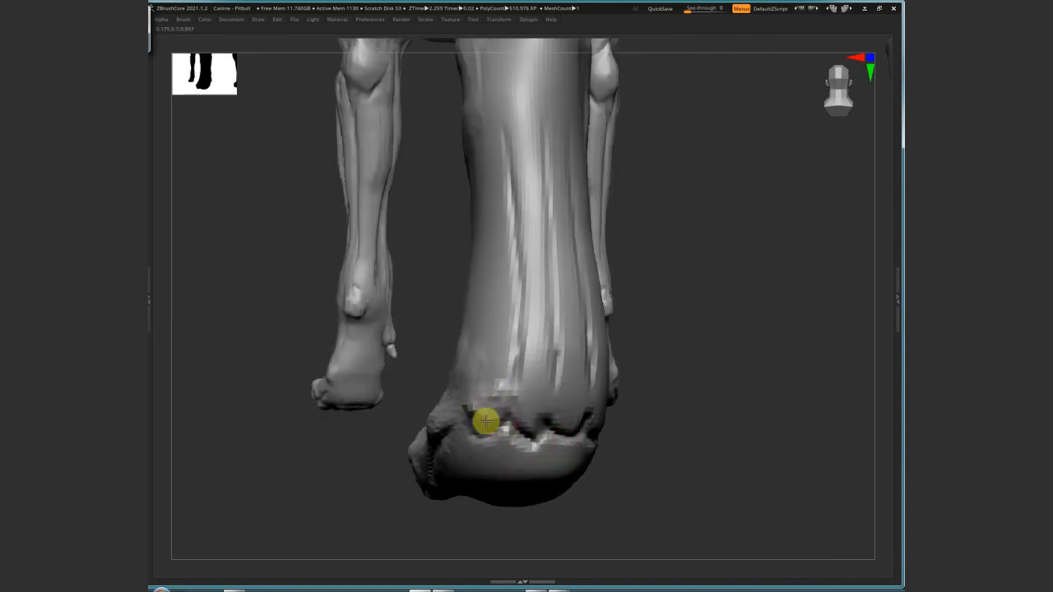
pyautogui.moveTo(472, 392)
pyautogui.mouseDown()
pyautogui.moveTo(486, 416)
pyautogui.moveTo(567, 418)
pyautogui.moveTo(529, 397)
pyautogui.moveTo(547, 378)
pyautogui.moveTo(538, 367)
pyautogui.moveTo(536, 418)
pyautogui.mouseUp()
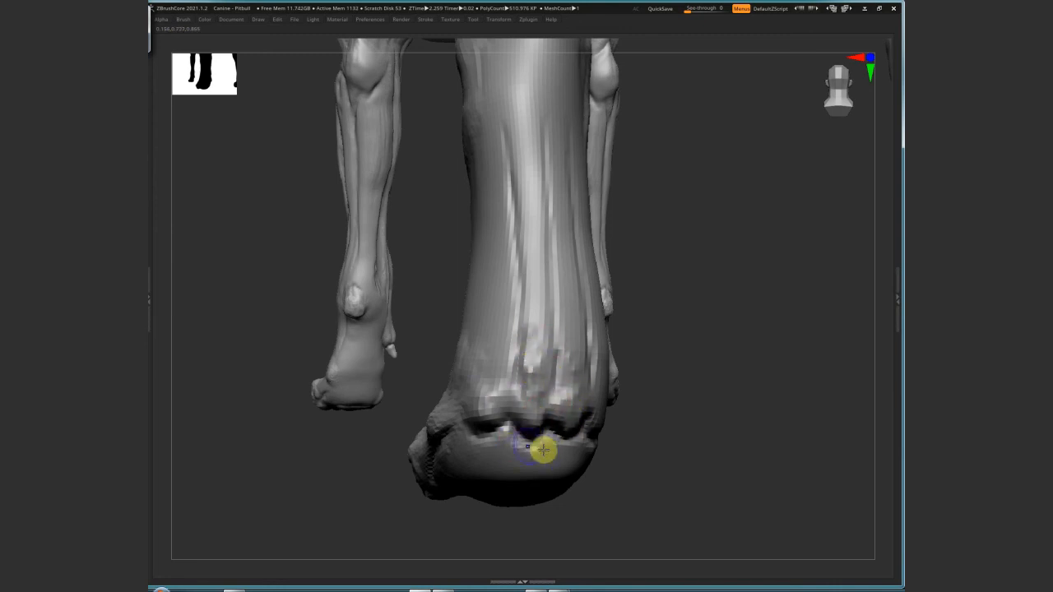
# Carve long tendon grooves along the outer side of the hind leg between the hock and the paw
pyautogui.moveTo(543, 449)
pyautogui.mouseDown(button='right')
pyautogui.moveTo(642, 414)
pyautogui.moveTo(598, 414)
pyautogui.moveTo(749, 404)
pyautogui.moveTo(741, 289)
pyautogui.mouseUp(button='right')
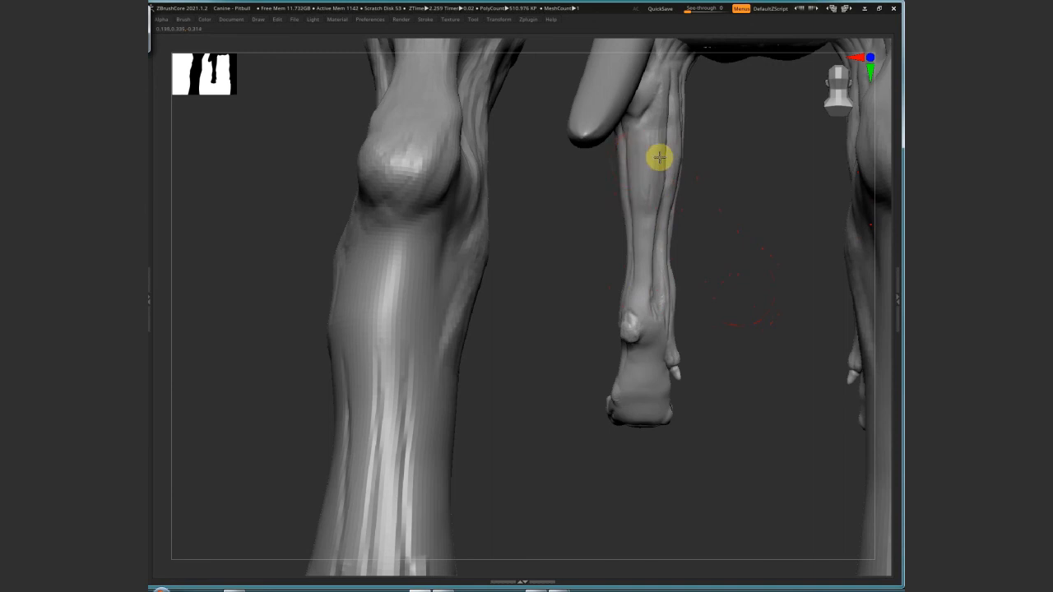
pyautogui.moveTo(761, 335); pyautogui.dragTo(740, 349)
pyautogui.keyDown('alt'); pyautogui.moveTo(778, 430); pyautogui.dragTo(735, 384); pyautogui.keyUp('alt')
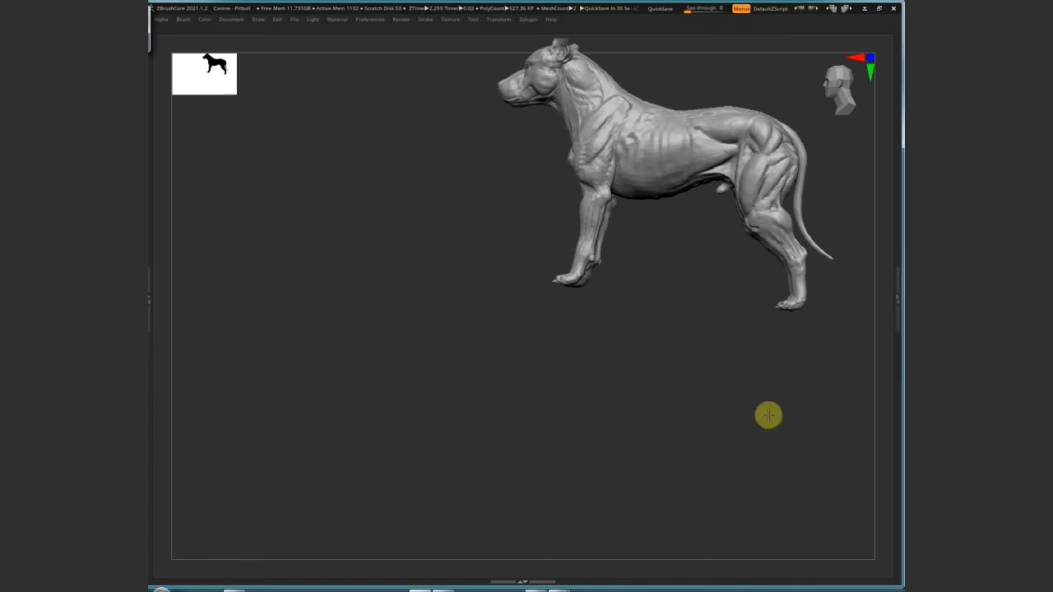
pyautogui.moveTo(766, 414)
pyautogui.keyDown('alt'); pyautogui.mouseDown()
pyautogui.moveTo(705, 390)
pyautogui.moveTo(834, 426)
pyautogui.moveTo(764, 365)
pyautogui.moveTo(846, 334)
pyautogui.moveTo(701, 346)
pyautogui.mouseUp(); pyautogui.keyUp('alt')
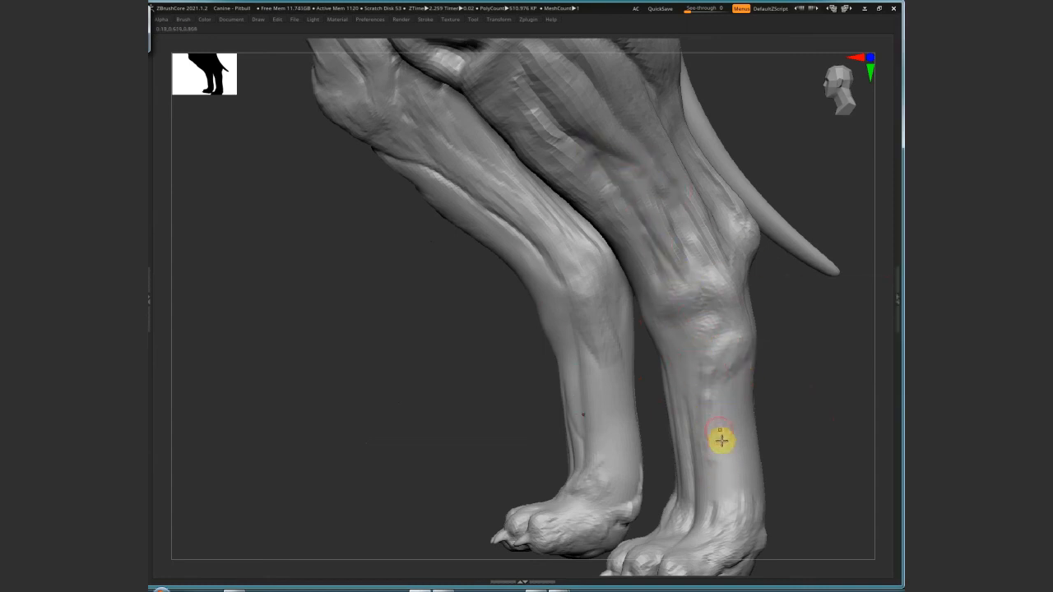
pyautogui.moveTo(713, 450); pyautogui.dragTo(709, 395)
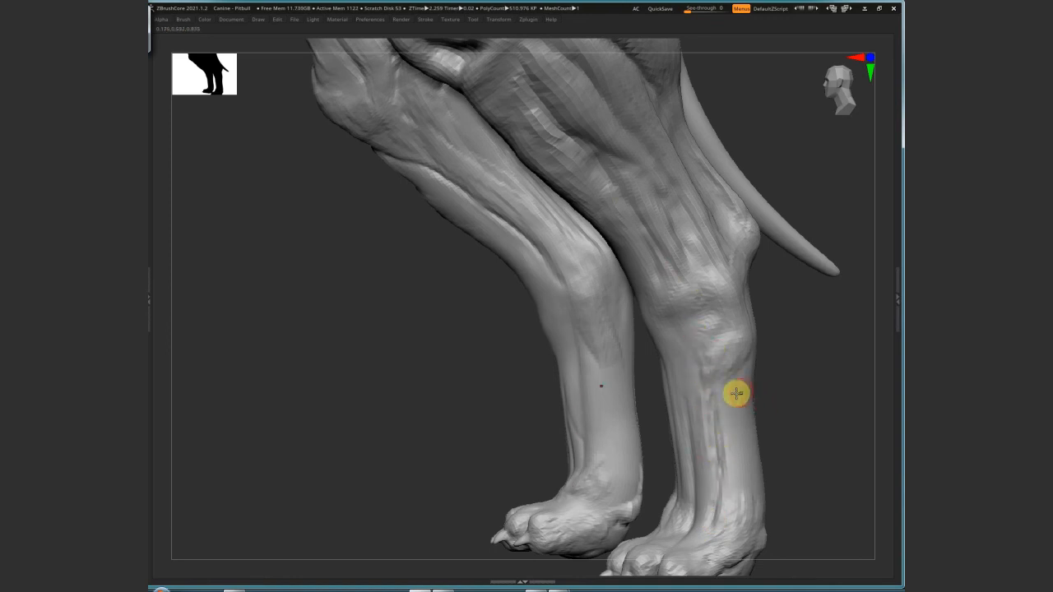
pyautogui.moveTo(810, 389); pyautogui.dragTo(762, 378)
pyautogui.moveTo(776, 447); pyautogui.dragTo(825, 450)
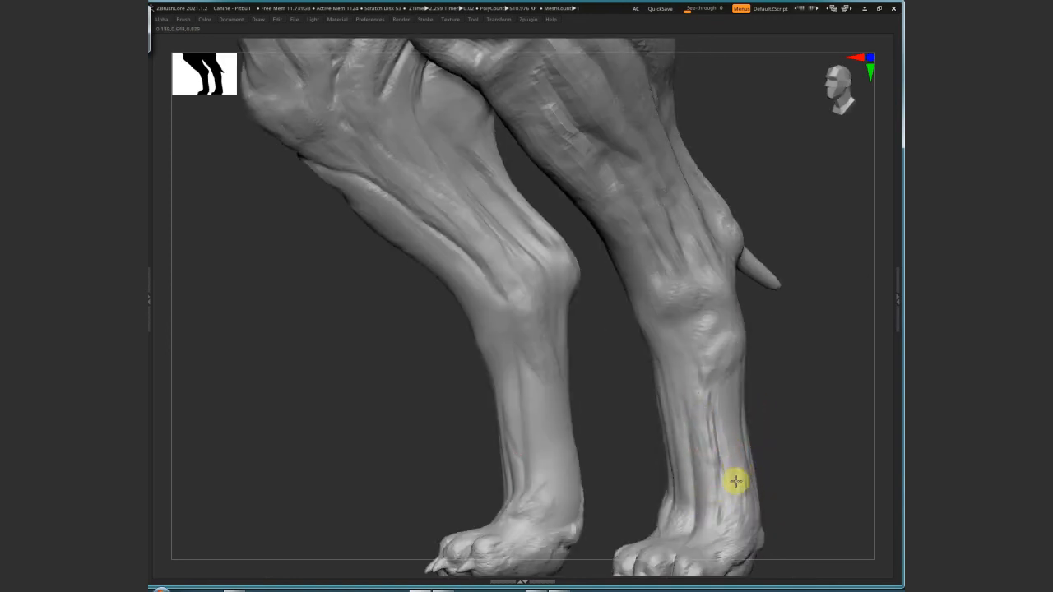
pyautogui.keyDown('alt'); pyautogui.moveTo(776, 428); pyautogui.dragTo(799, 365); pyautogui.keyUp('alt')
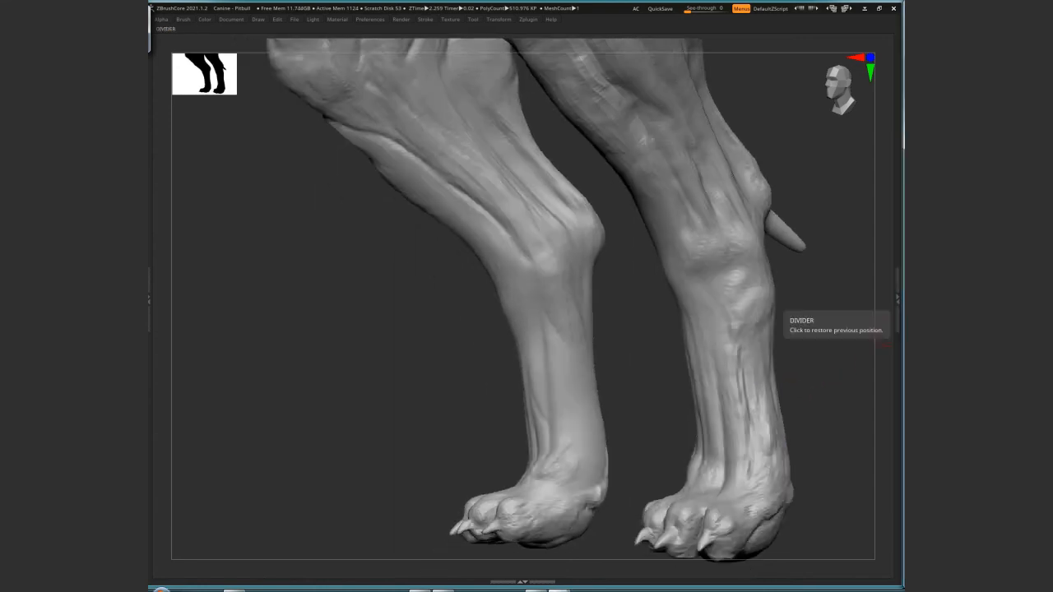
# Extend the tendon grooves down the inner side of the lower hind leg to the paw, working at adjusted subdivision levels
pyautogui.hotkey('shift', 'd')
pyautogui.hotkey('shift', 'd')
pyautogui.moveTo(467, 268); pyautogui.dragTo(566, 353)
pyautogui.moveTo(566, 439)
pyautogui.mouseDown()
pyautogui.moveTo(587, 486)
pyautogui.moveTo(564, 465)
pyautogui.moveTo(557, 494)
pyautogui.mouseUp()
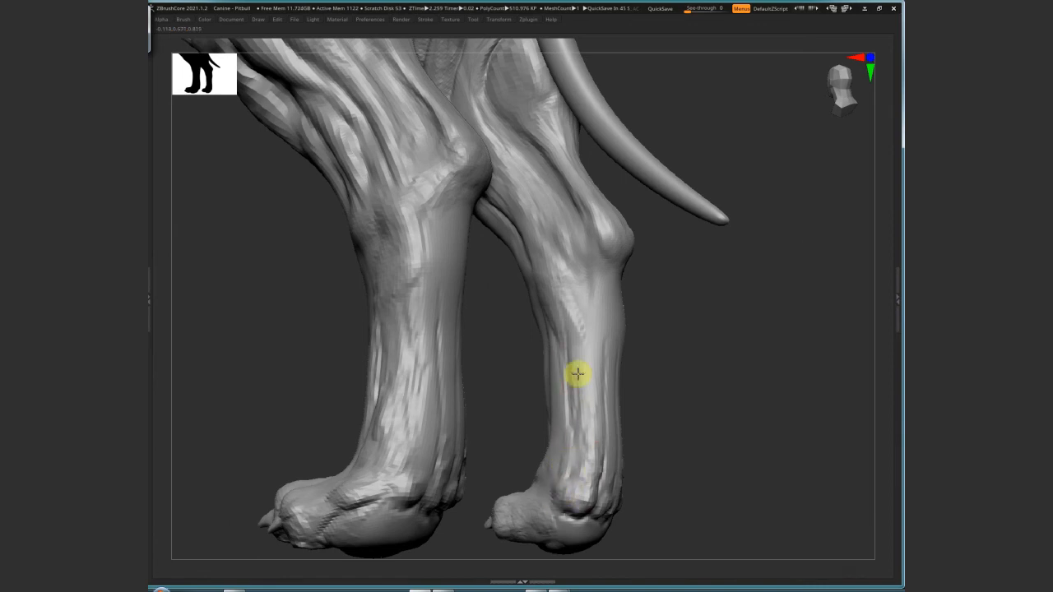
# Define the tendons and bony edges around the back of the hock on both hind legs
pyautogui.keyDown('alt'); pyautogui.moveTo(626, 250); pyautogui.dragTo(644, 386, button='right'); pyautogui.keyUp('alt')
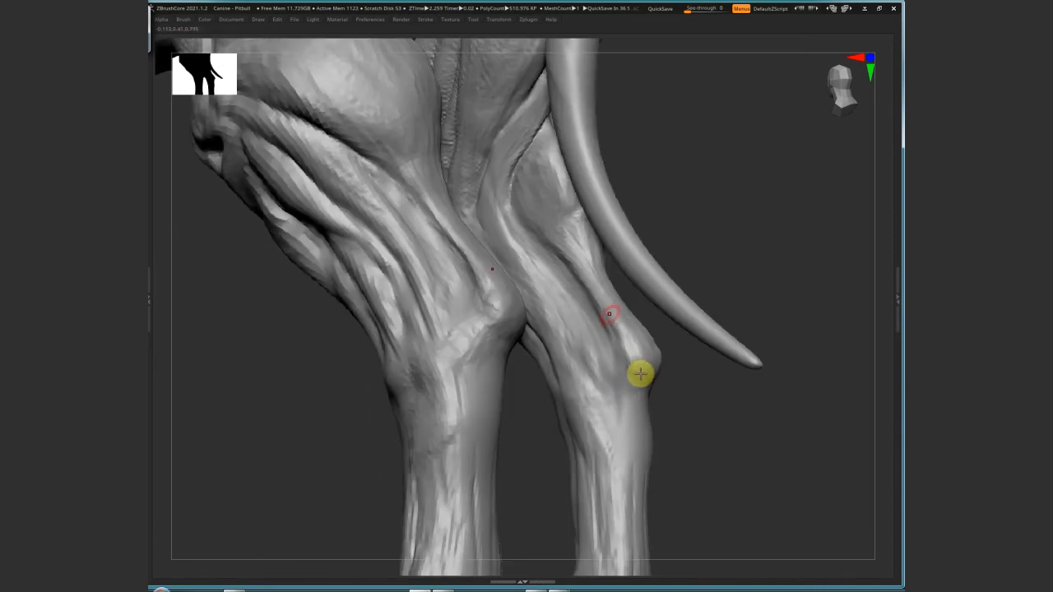
pyautogui.moveTo(644, 426)
pyautogui.mouseDown()
pyautogui.moveTo(642, 402)
pyautogui.moveTo(620, 436)
pyautogui.moveTo(641, 452)
pyautogui.mouseUp()
pyautogui.moveTo(505, 395)
pyautogui.mouseDown()
pyautogui.moveTo(469, 491)
pyautogui.moveTo(501, 331)
pyautogui.mouseUp()
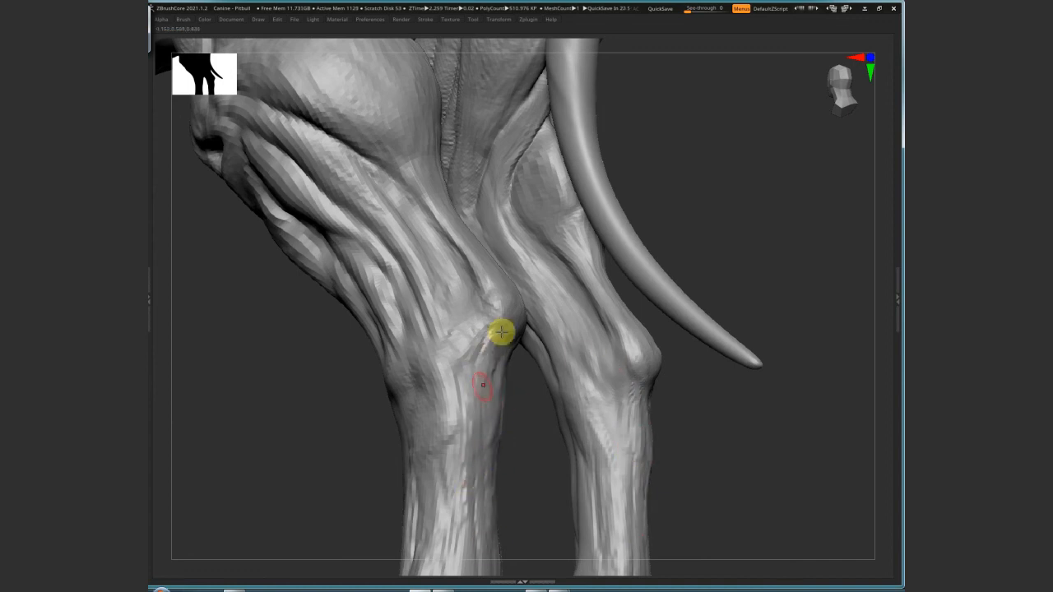
pyautogui.hotkey('shift', 'd')
pyautogui.press('d')
# Sharpen the muscle separations and fibres on the hip between the gluteal muscles and the upper thigh
pyautogui.moveTo(727, 435)
pyautogui.keyDown('ctrl'); pyautogui.mouseDown(button='right')
pyautogui.moveTo(710, 402)
pyautogui.moveTo(748, 423)
pyautogui.moveTo(700, 312)
pyautogui.moveTo(727, 399)
pyautogui.moveTo(729, 371)
pyautogui.moveTo(483, 376)
pyautogui.mouseUp(button='right'); pyautogui.keyUp('ctrl')
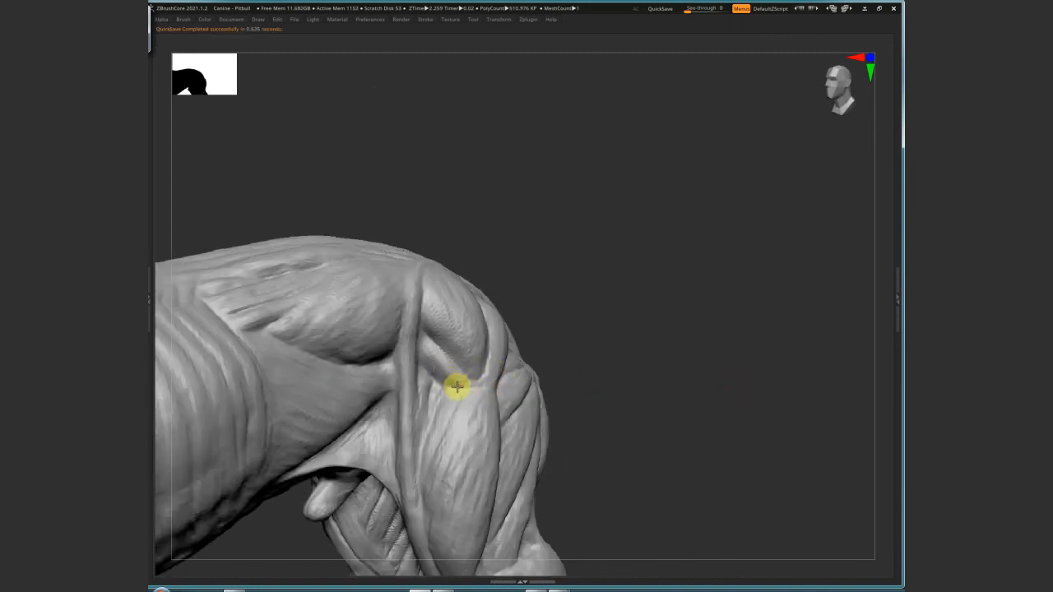
pyautogui.moveTo(450, 374)
pyautogui.keyDown('ctrl'); pyautogui.mouseDown(button='right')
pyautogui.moveTo(478, 379)
pyautogui.moveTo(437, 381)
pyautogui.mouseUp(button='right'); pyautogui.keyUp('ctrl')
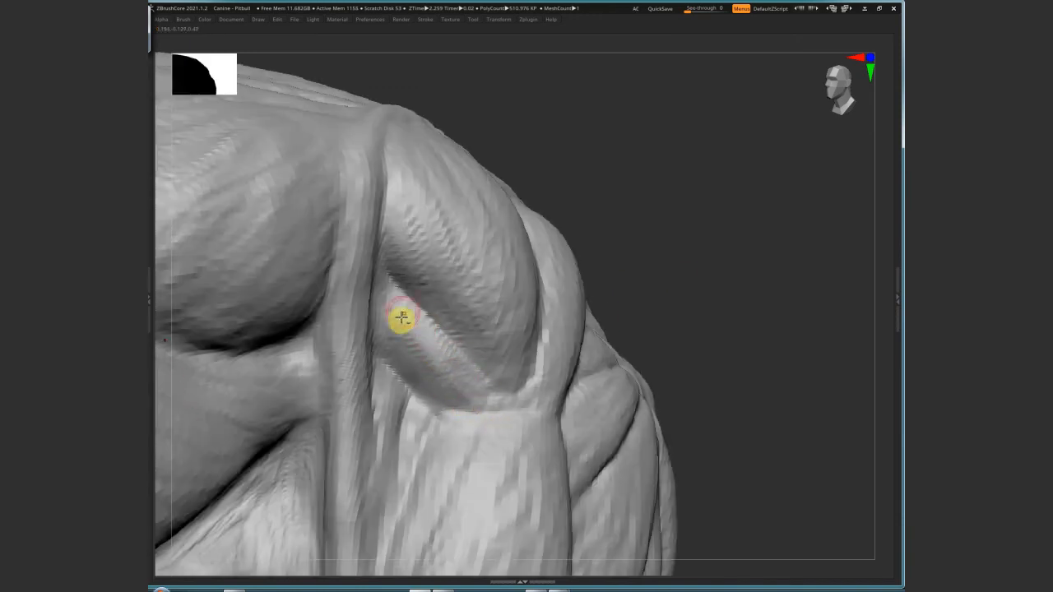
pyautogui.moveTo(414, 312)
pyautogui.keyDown('ctrl'); pyautogui.mouseDown(button='right')
pyautogui.moveTo(599, 312)
pyautogui.moveTo(723, 382)
pyautogui.moveTo(766, 348)
pyautogui.moveTo(771, 381)
pyautogui.moveTo(754, 411)
pyautogui.moveTo(765, 417)
pyautogui.moveTo(736, 408)
pyautogui.moveTo(758, 425)
pyautogui.mouseUp(button='right'); pyautogui.keyUp('ctrl')
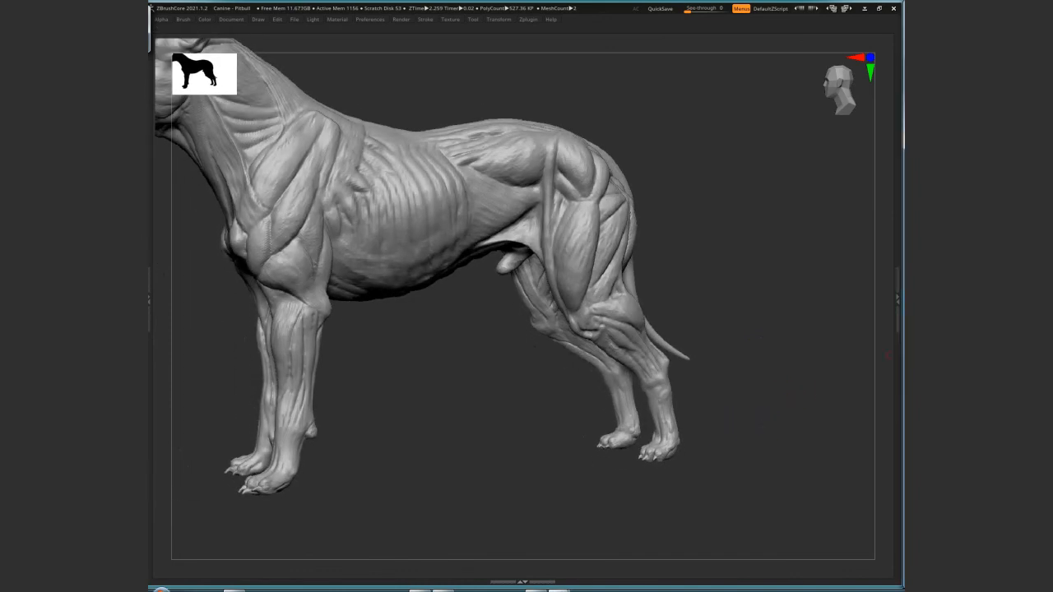
# Carve the tendon grooves down the inner foreleg and define the bony bumps at the wrist above the dewclaw
pyautogui.keyDown('ctrl'); pyautogui.moveTo(520, 433); pyautogui.dragTo(548, 157, button='right'); pyautogui.keyUp('ctrl')
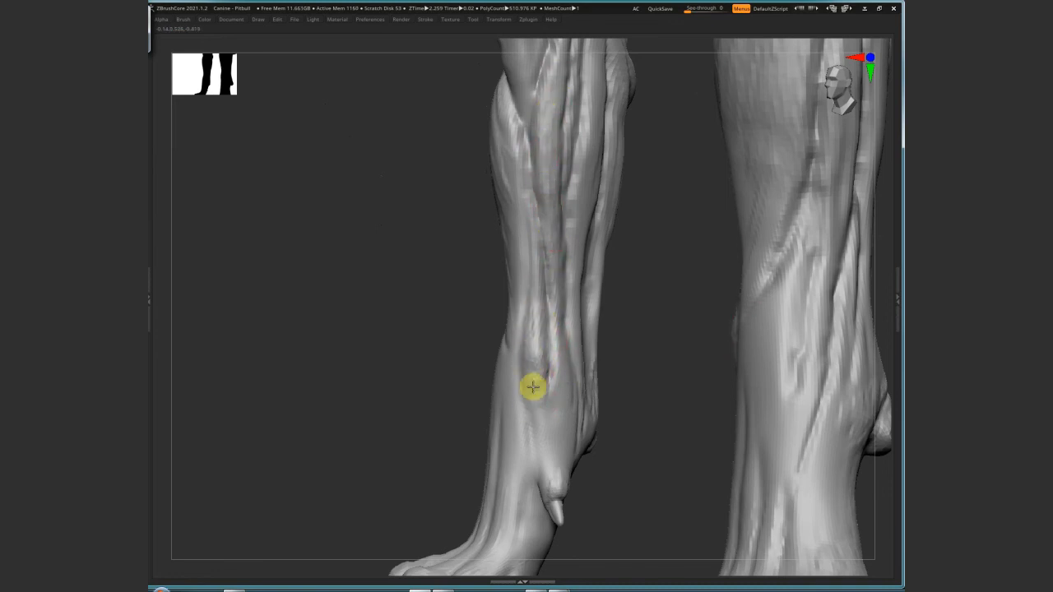
pyautogui.moveTo(536, 393); pyautogui.dragTo(515, 365)
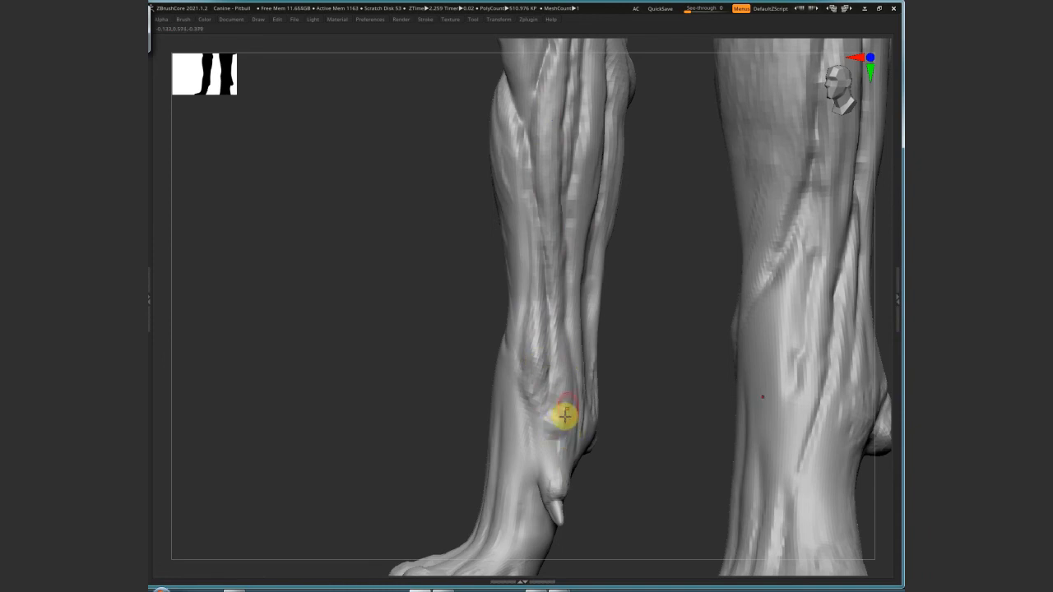
pyautogui.moveTo(564, 417)
pyautogui.mouseDown()
pyautogui.moveTo(668, 402)
pyautogui.moveTo(569, 328)
pyautogui.moveTo(566, 365)
pyautogui.mouseUp()
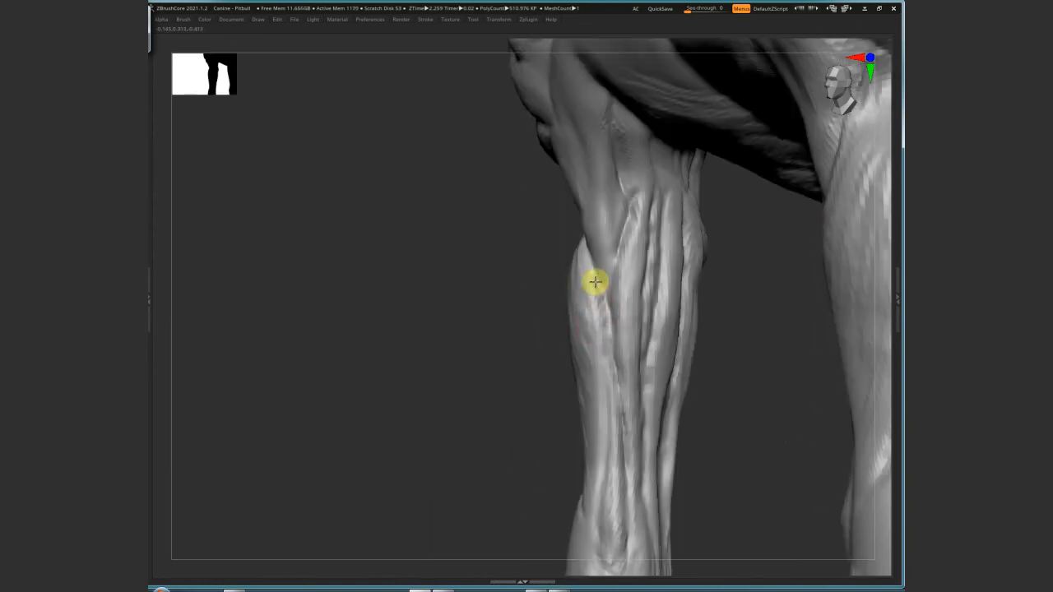
# Build up the muscle forms and sharpen their separations on the inner forearm just below the elbow
pyautogui.moveTo(595, 283)
pyautogui.mouseDown()
pyautogui.moveTo(609, 360)
pyautogui.moveTo(594, 292)
pyautogui.mouseUp()
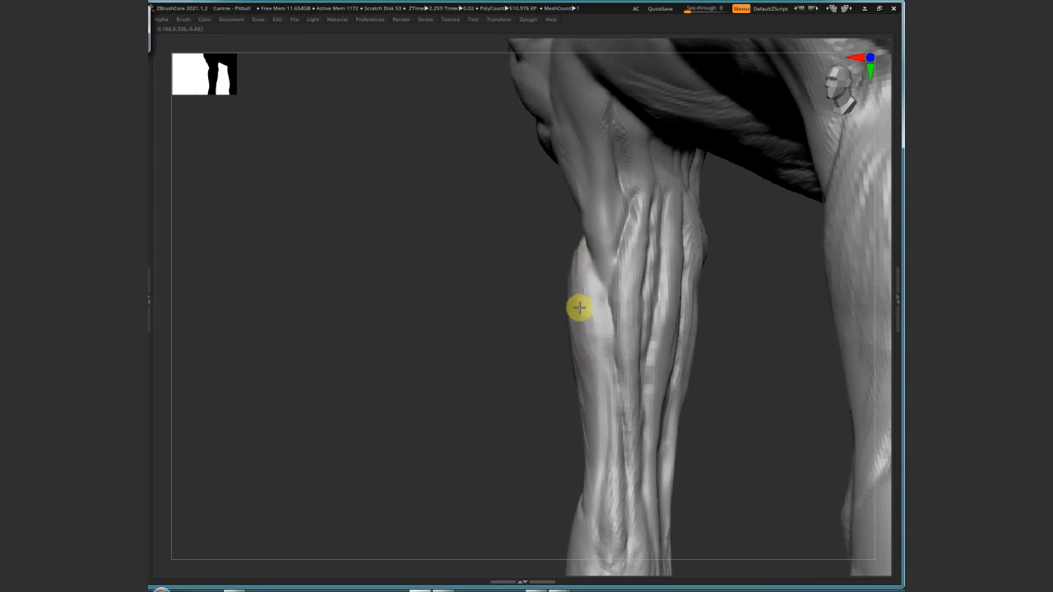
pyautogui.moveTo(612, 240)
pyautogui.mouseDown()
pyautogui.moveTo(642, 204)
pyautogui.moveTo(628, 413)
pyautogui.moveTo(716, 291)
pyautogui.moveTo(712, 362)
pyautogui.moveTo(650, 300)
pyautogui.mouseUp()
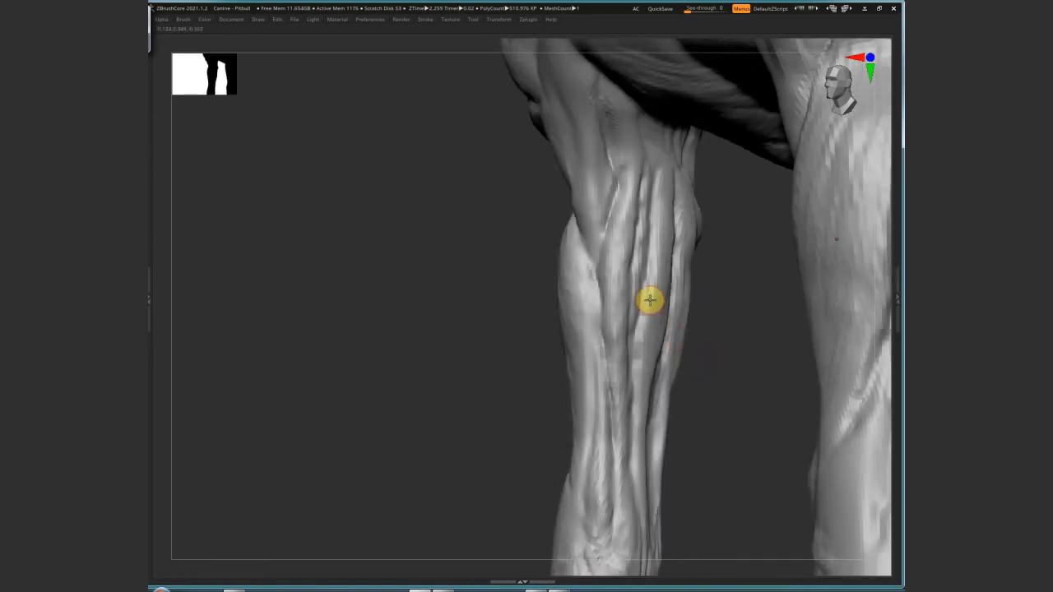
pyautogui.moveTo(667, 174); pyautogui.dragTo(662, 319)
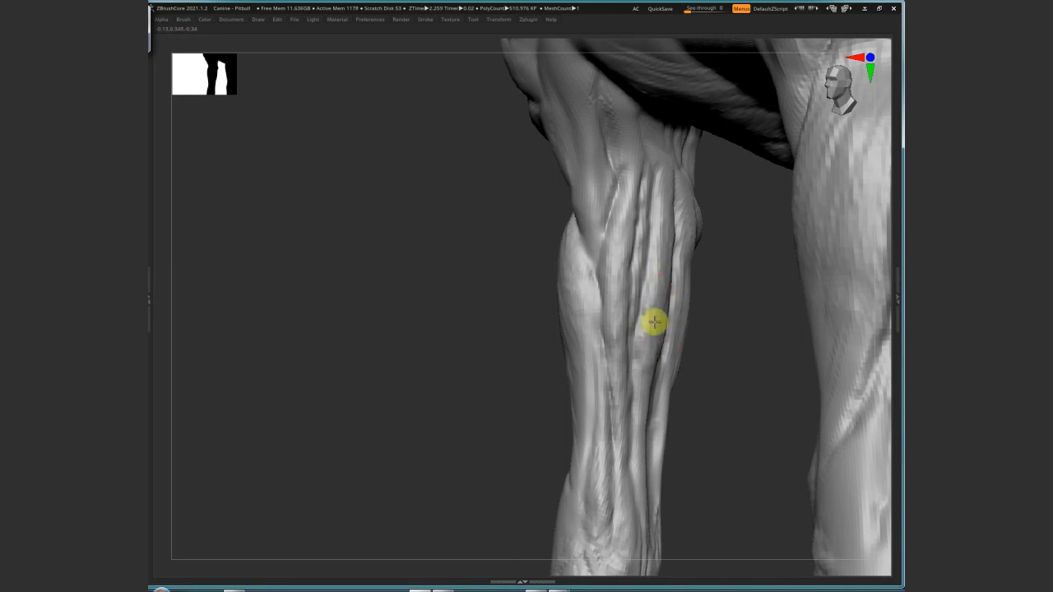
pyautogui.moveTo(677, 290)
pyautogui.mouseDown()
pyautogui.moveTo(688, 284)
pyautogui.moveTo(682, 265)
pyautogui.moveTo(639, 414)
pyautogui.moveTo(646, 452)
pyautogui.moveTo(674, 320)
pyautogui.moveTo(707, 291)
pyautogui.moveTo(699, 265)
pyautogui.moveTo(682, 368)
pyautogui.moveTo(686, 273)
pyautogui.moveTo(664, 379)
pyautogui.moveTo(633, 332)
pyautogui.moveTo(655, 252)
pyautogui.moveTo(691, 322)
pyautogui.moveTo(682, 345)
pyautogui.moveTo(644, 306)
pyautogui.moveTo(660, 181)
pyautogui.moveTo(579, 346)
pyautogui.moveTo(482, 71)
pyautogui.moveTo(482, 179)
pyautogui.moveTo(546, 159)
pyautogui.moveTo(633, 280)
pyautogui.moveTo(554, 157)
pyautogui.mouseUp()
# Refine the long muscle bands along the back of the forearm down to the carpal pad, working across subdivision levels
pyautogui.hotkey('shift', 'd')
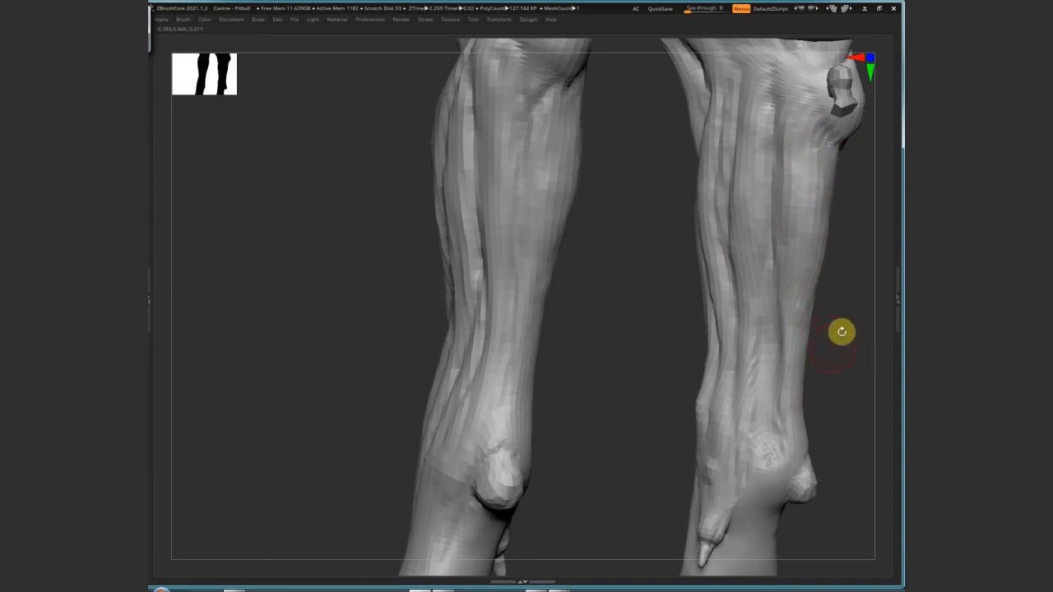
pyautogui.moveTo(855, 348); pyautogui.dragTo(663, 308)
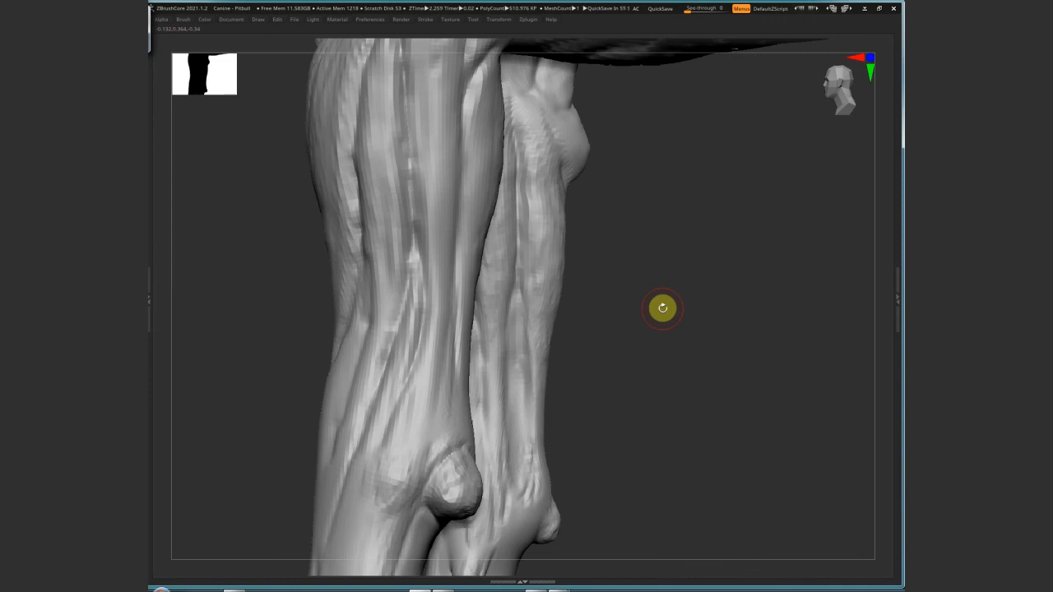
pyautogui.moveTo(820, 228); pyautogui.dragTo(674, 132)
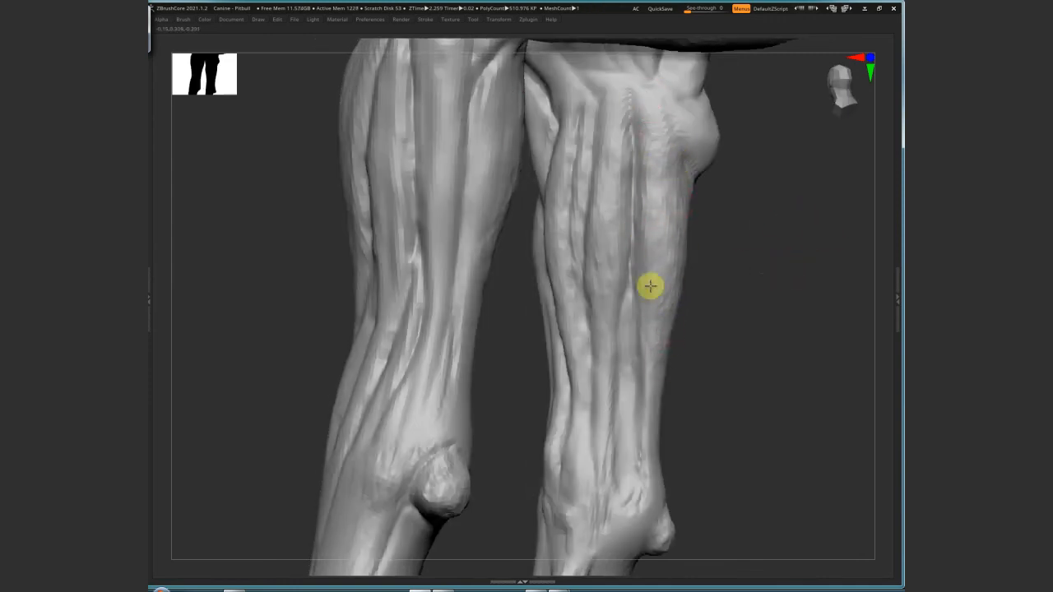
pyautogui.keyDown('alt'); pyautogui.moveTo(739, 326); pyautogui.dragTo(767, 311); pyautogui.keyUp('alt')
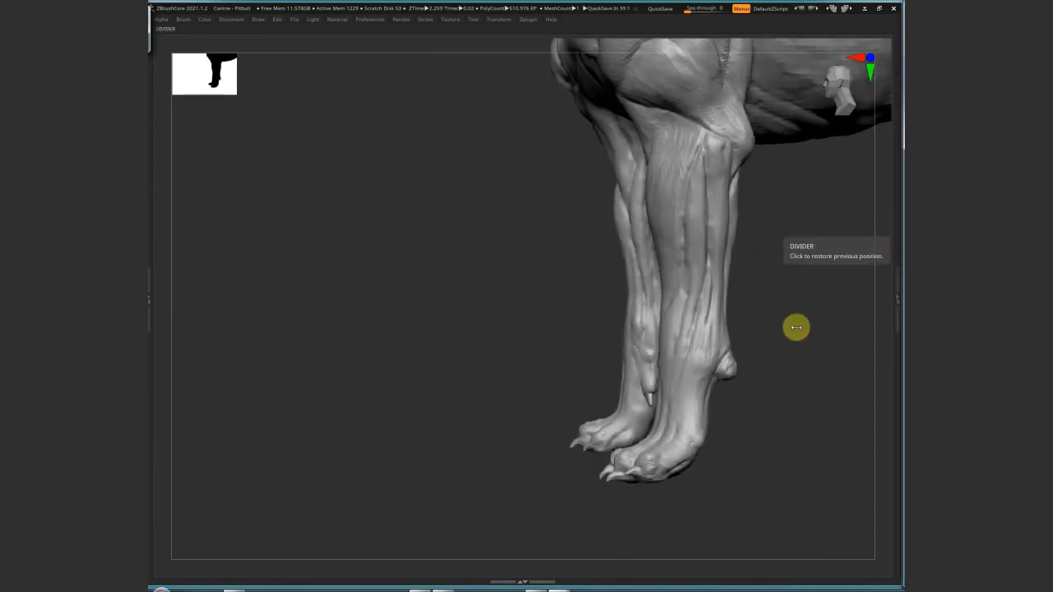
# Sculpt the outer forearm muscles and deepen the grooves between them from the elbow toward the wrist
pyautogui.moveTo(797, 328); pyautogui.dragTo(824, 134)
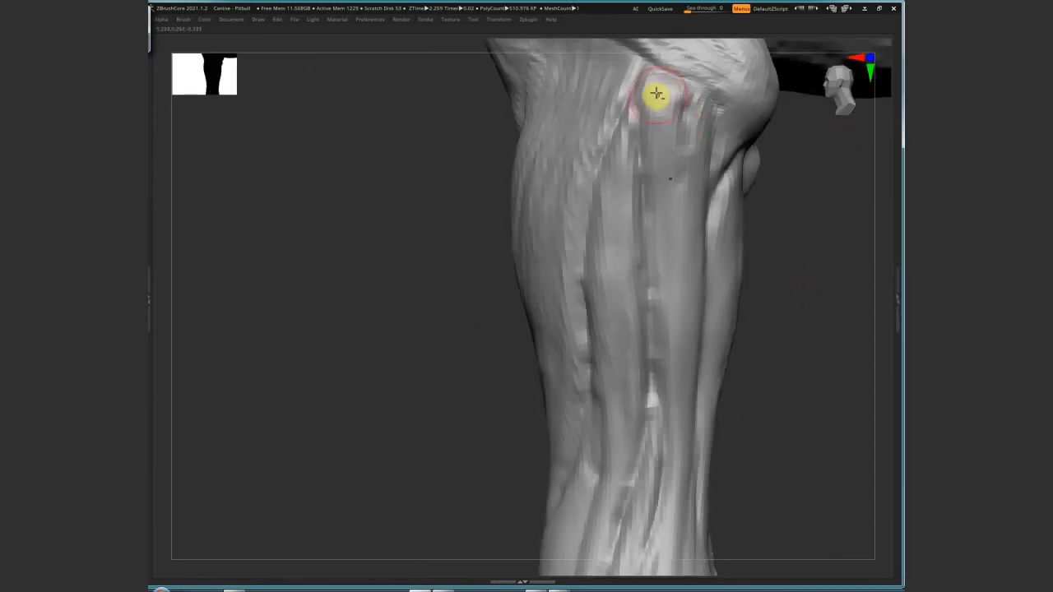
pyautogui.moveTo(657, 94)
pyautogui.mouseDown()
pyautogui.moveTo(675, 81)
pyautogui.moveTo(691, 106)
pyautogui.moveTo(672, 90)
pyautogui.moveTo(700, 101)
pyautogui.moveTo(668, 128)
pyautogui.moveTo(668, 111)
pyautogui.mouseUp()
pyautogui.moveTo(621, 150); pyautogui.dragTo(627, 221)
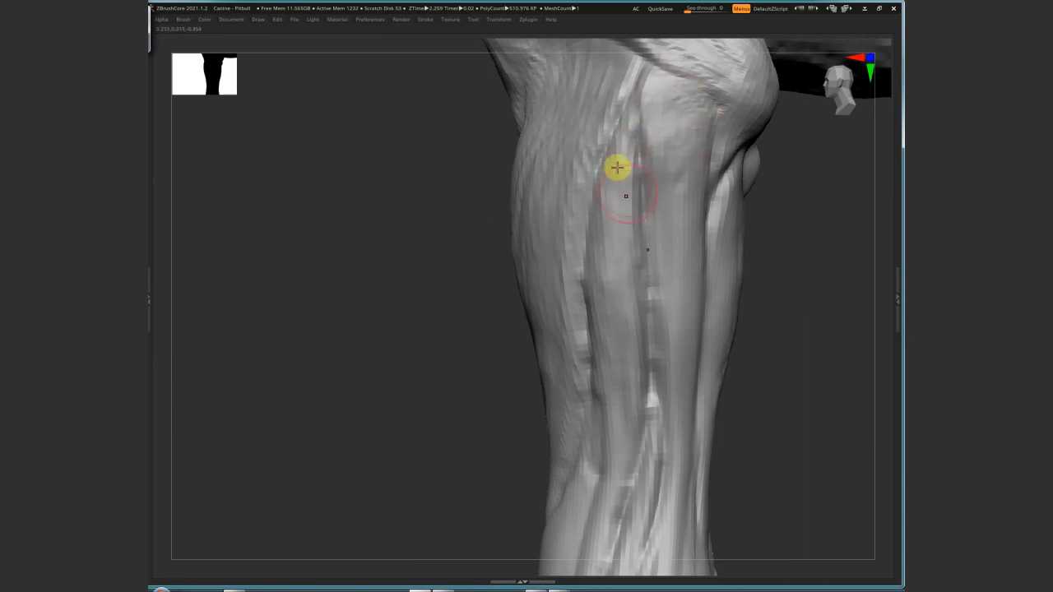
pyautogui.keyDown('alt'); pyautogui.moveTo(639, 231); pyautogui.dragTo(663, 162, button='right'); pyautogui.keyUp('alt')
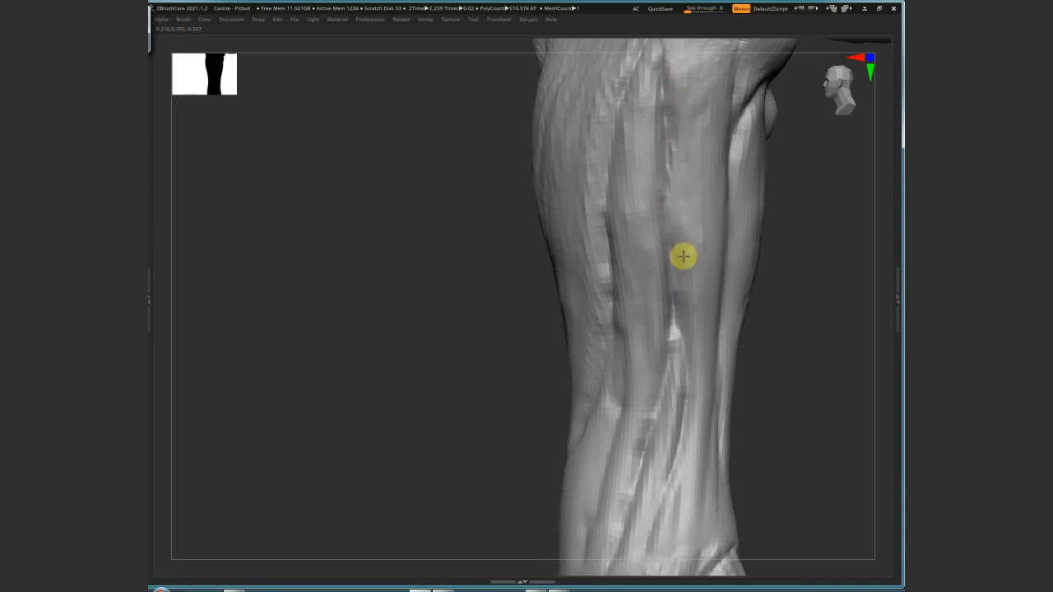
pyautogui.keyDown('alt'); pyautogui.moveTo(695, 369); pyautogui.dragTo(763, 316, button='right'); pyautogui.keyUp('alt')
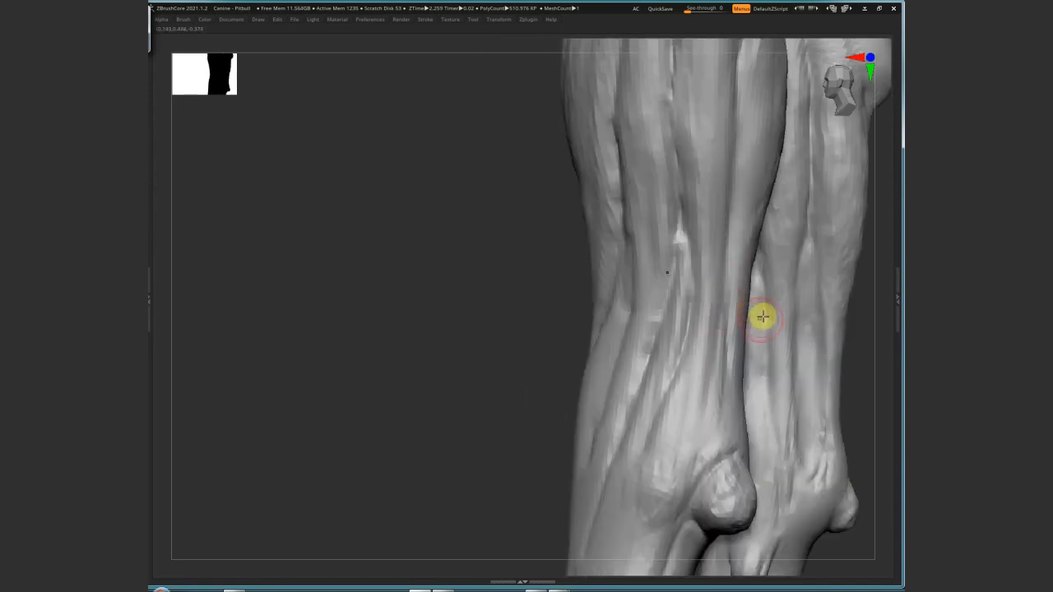
pyautogui.moveTo(729, 190); pyautogui.dragTo(651, 252, button='right')
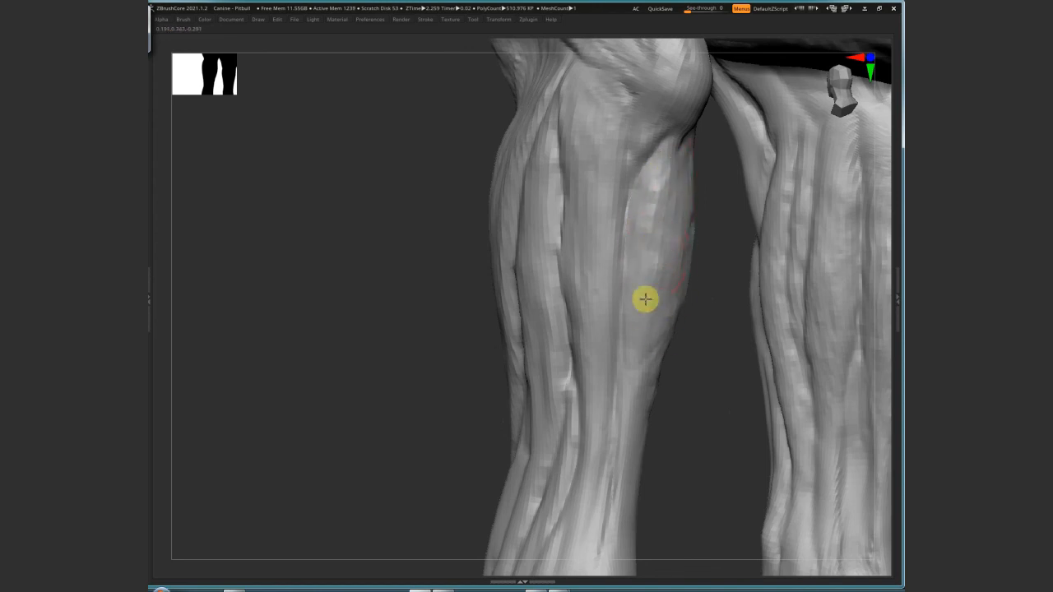
pyautogui.keyDown('ctrl'); pyautogui.moveTo(648, 416); pyautogui.dragTo(773, 363, button='right'); pyautogui.keyUp('ctrl')
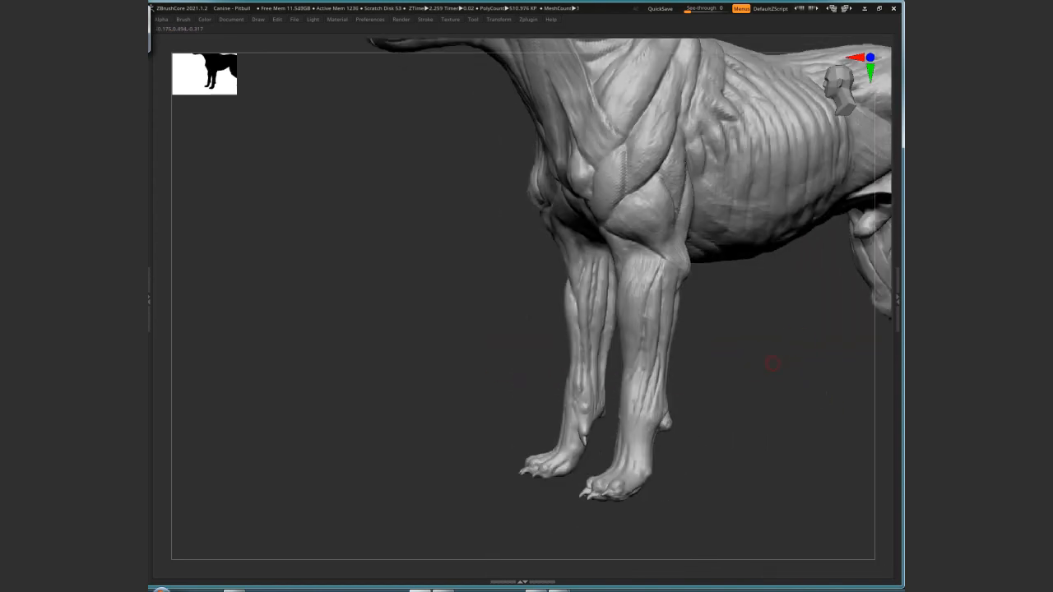
# Deepen the crease where the bulging upper arm muscle meets the top of the forearm at the elbow
pyautogui.moveTo(675, 212)
pyautogui.keyDown('alt'); pyautogui.mouseDown(button='right')
pyautogui.moveTo(694, 322)
pyautogui.moveTo(667, 340)
pyautogui.mouseUp(button='right'); pyautogui.keyUp('alt')
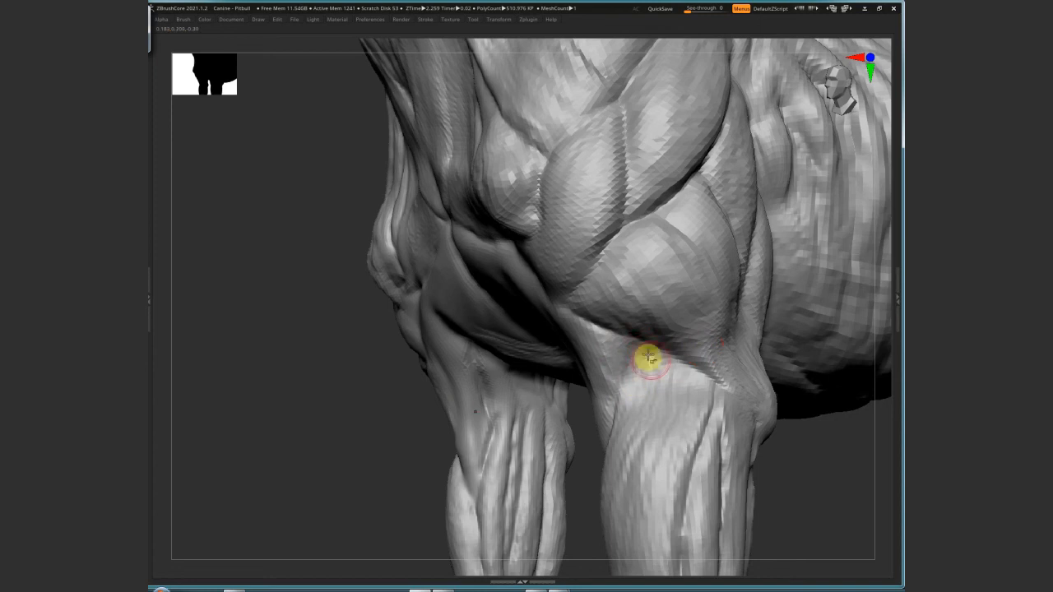
pyautogui.moveTo(670, 369); pyautogui.dragTo(683, 333, button='right')
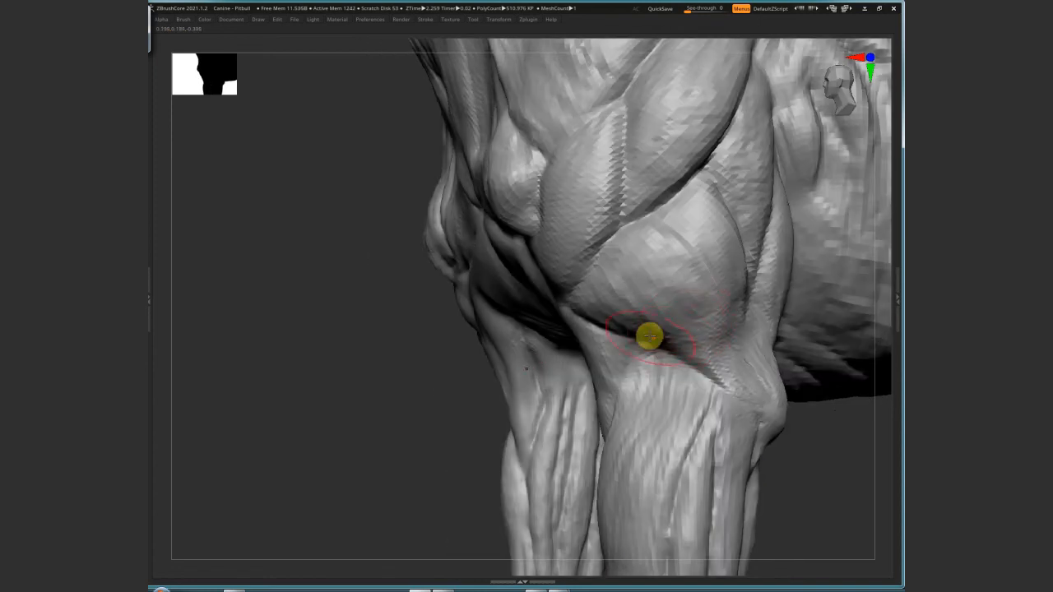
pyautogui.moveTo(649, 336)
pyautogui.mouseDown()
pyautogui.moveTo(689, 357)
pyautogui.moveTo(571, 282)
pyautogui.moveTo(635, 356)
pyautogui.mouseUp()
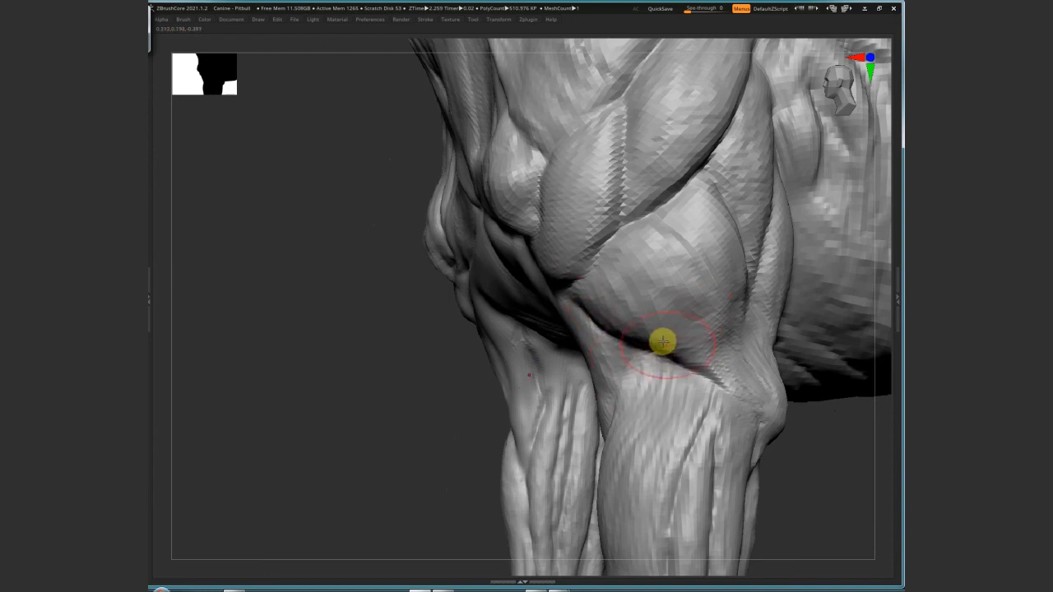
pyautogui.moveTo(596, 298); pyautogui.dragTo(598, 325)
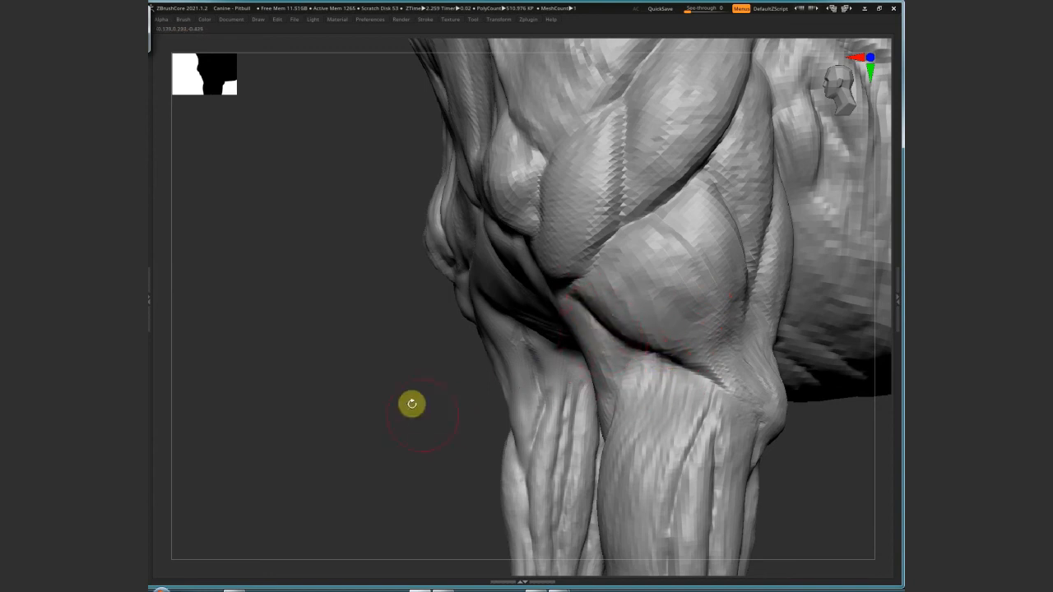
# Sharpen the edges of the long flat muscle on the side of the neck and smooth its surface
pyautogui.moveTo(412, 403); pyautogui.dragTo(716, 346)
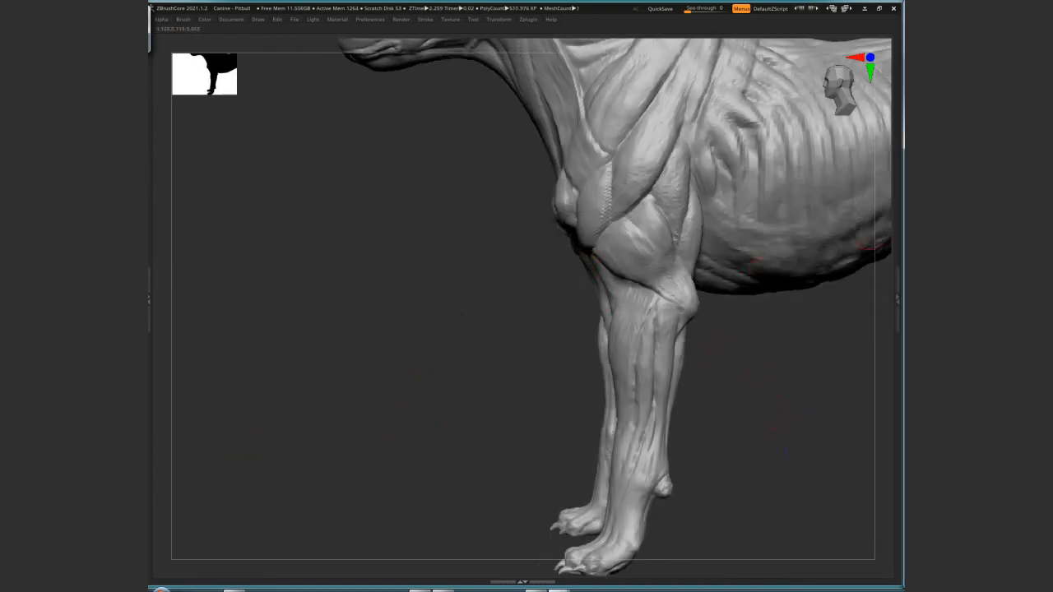
pyautogui.moveTo(754, 390)
pyautogui.mouseDown()
pyautogui.moveTo(799, 383)
pyautogui.moveTo(600, 218)
pyautogui.moveTo(585, 170)
pyautogui.mouseUp()
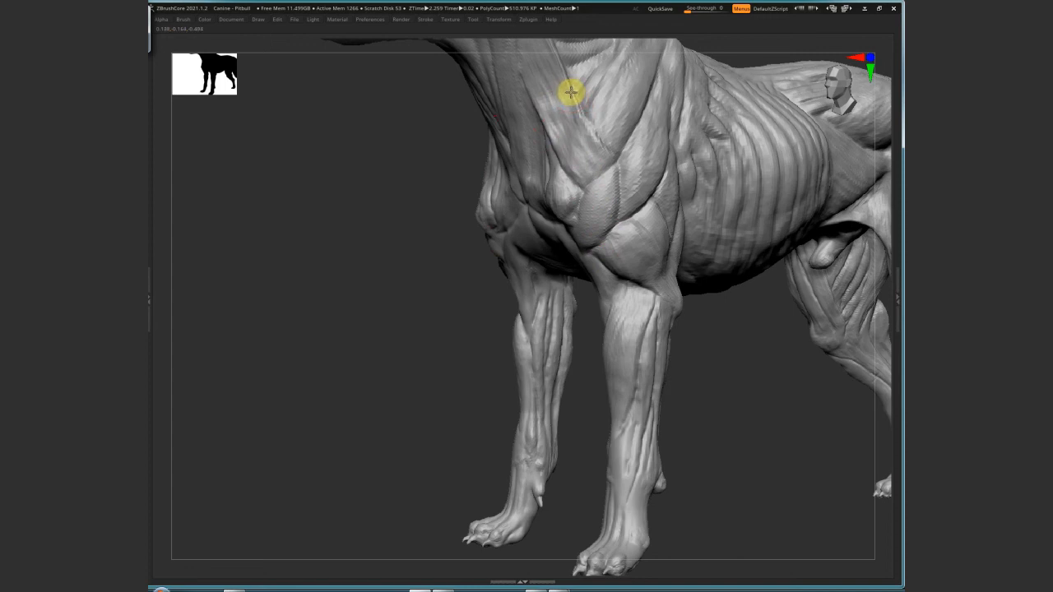
pyautogui.moveTo(770, 377); pyautogui.dragTo(529, 118)
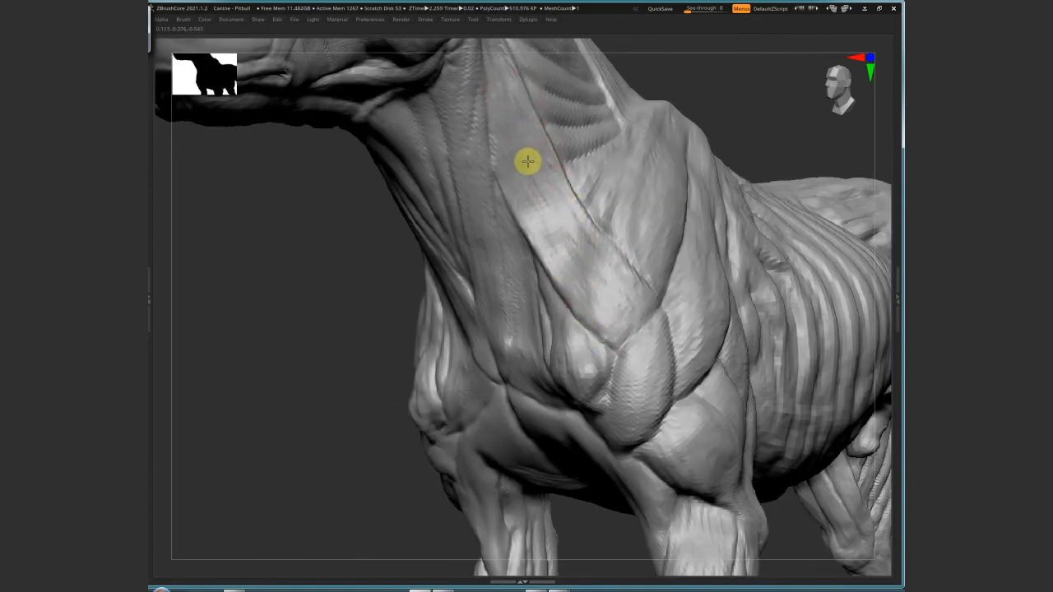
pyautogui.keyDown('shift'); pyautogui.moveTo(527, 161); pyautogui.dragTo(553, 234); pyautogui.keyUp('shift')
pyautogui.moveTo(538, 151); pyautogui.dragTo(535, 177)
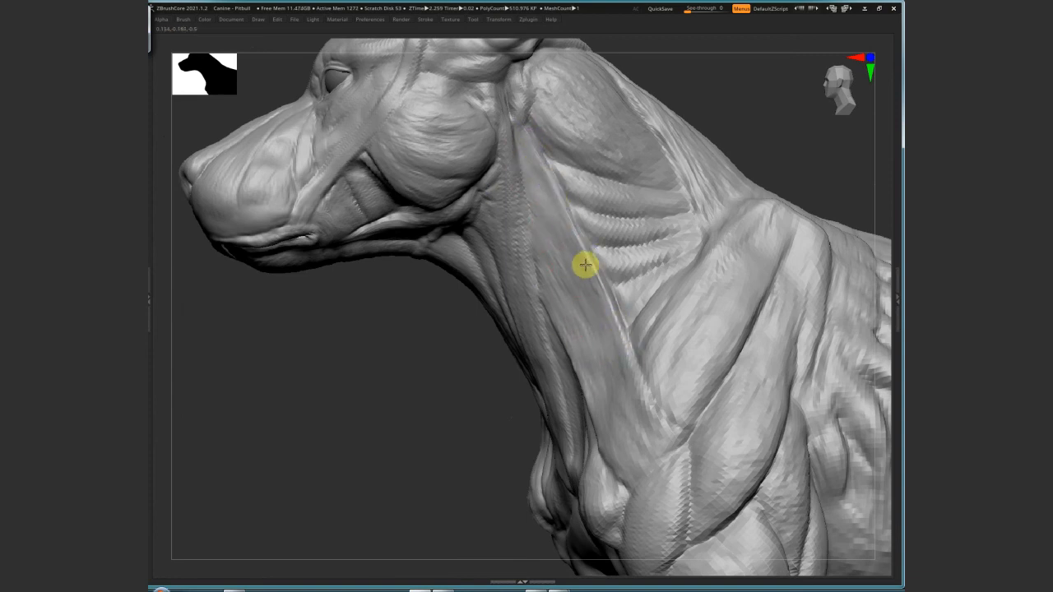
# Subdivide the dog model once more and inspect the whole body from the opposite side
pyautogui.moveTo(587, 336); pyautogui.dragTo(423, 385)
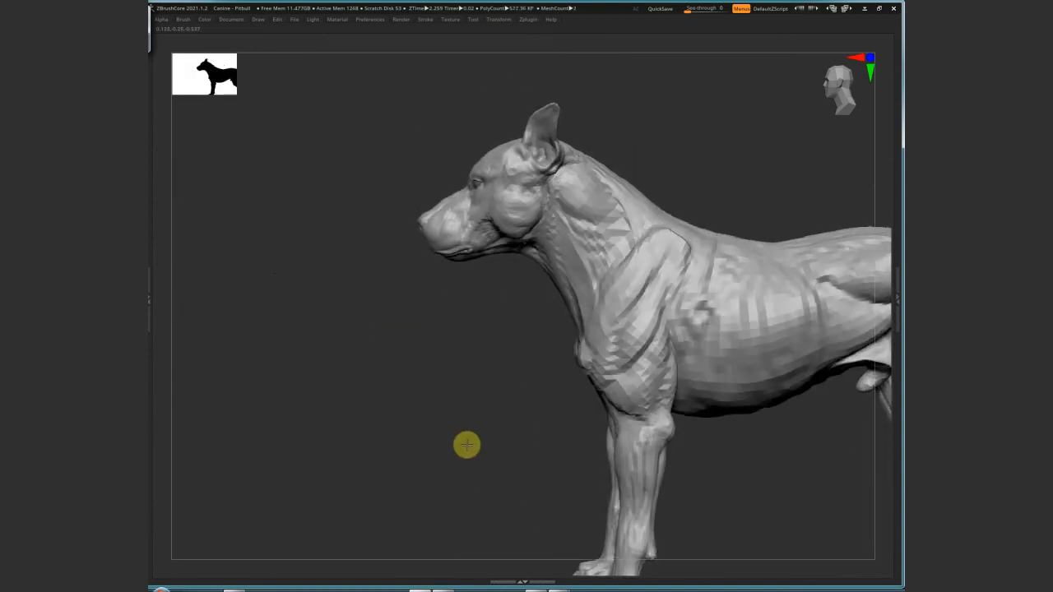
pyautogui.moveTo(466, 445); pyautogui.dragTo(690, 438)
pyautogui.hotkey('ctrl', 'd')
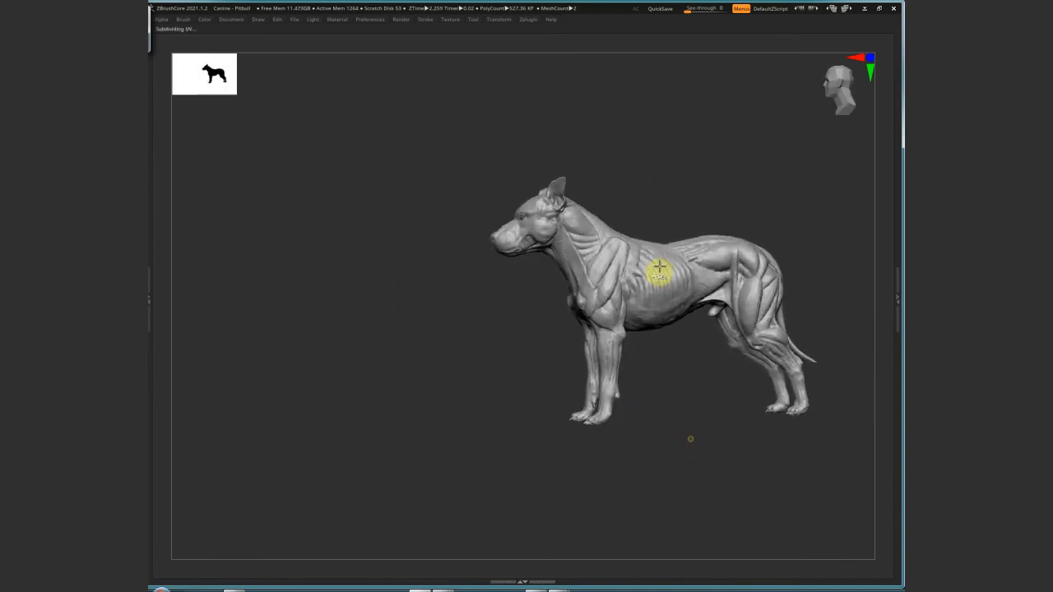
pyautogui.moveTo(652, 246); pyautogui.dragTo(761, 382)
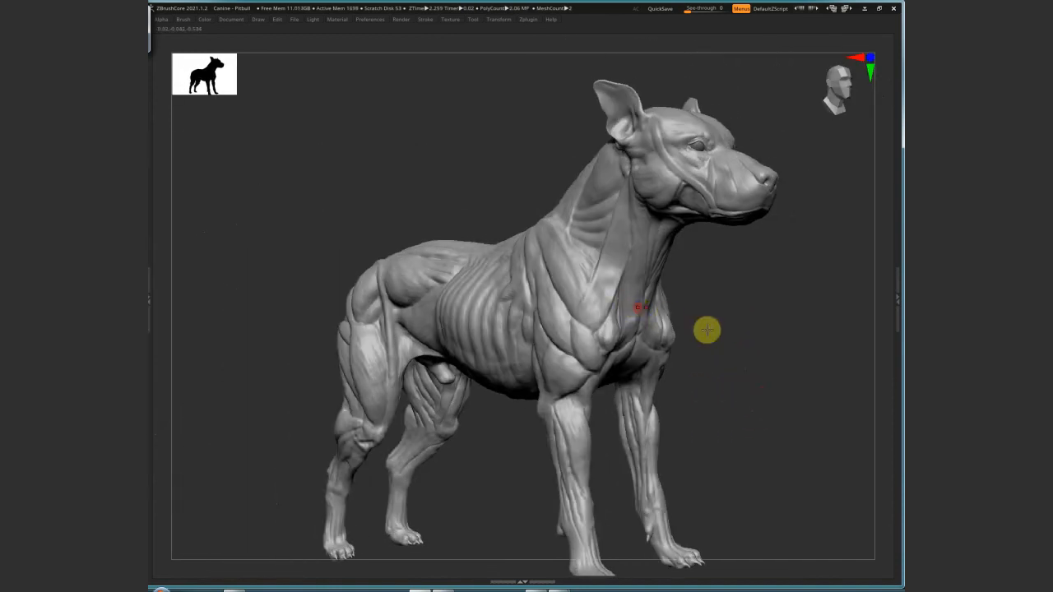
pyautogui.moveTo(750, 334); pyautogui.dragTo(760, 300)
pyautogui.click(896, 297)
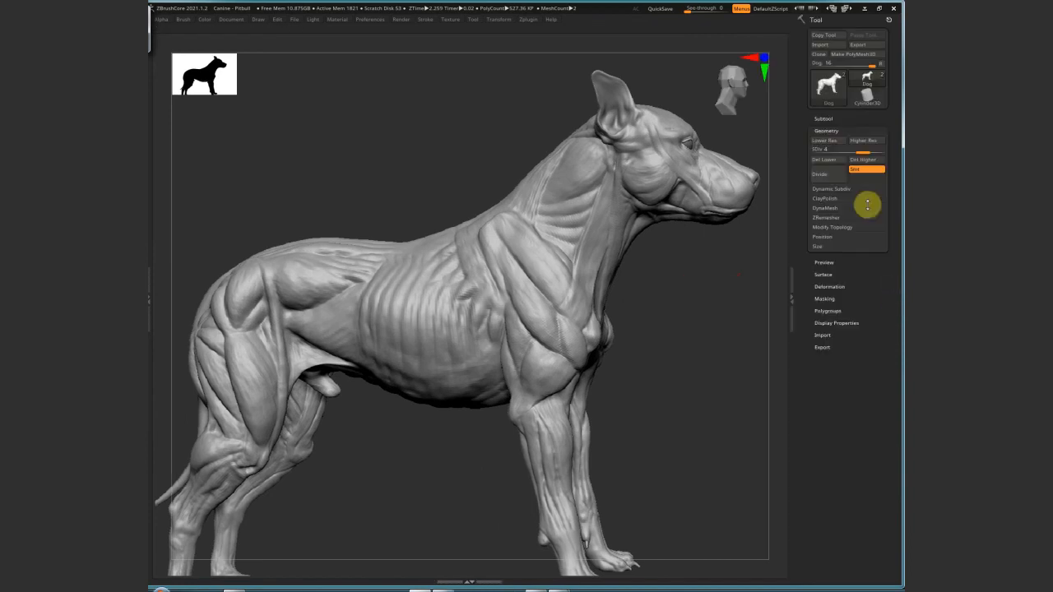
pyautogui.click(826, 130)
pyautogui.click(829, 164)
pyautogui.click(794, 171)
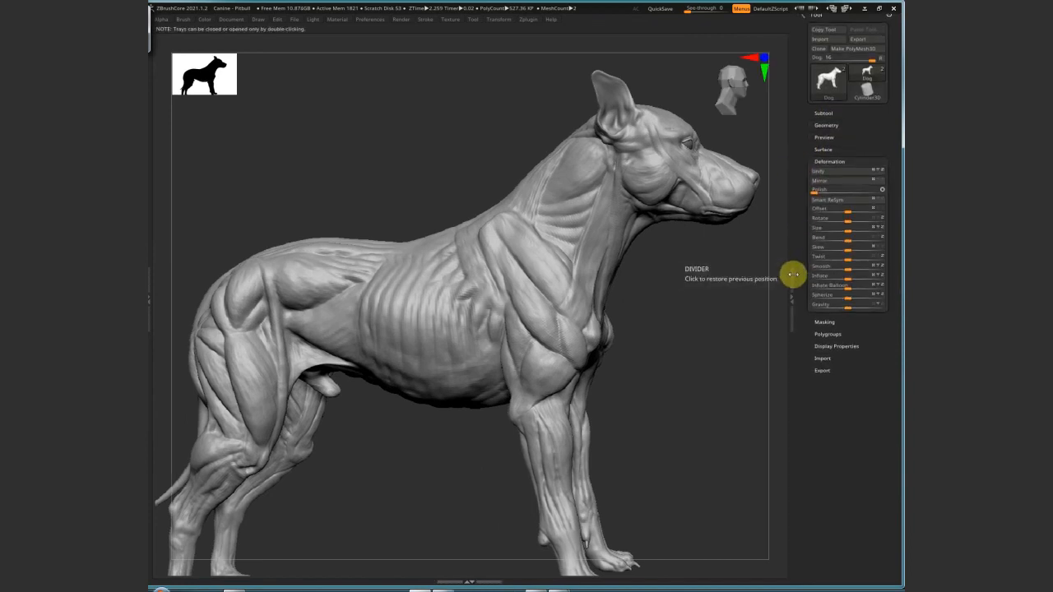
pyautogui.doubleClick(793, 276)
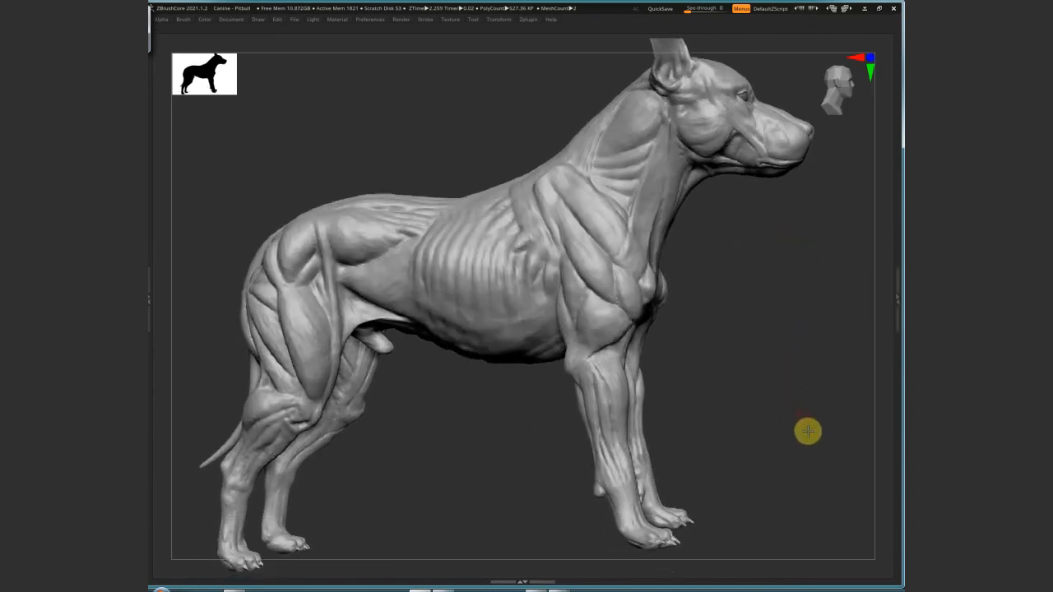
pyautogui.moveTo(808, 431); pyautogui.dragTo(676, 487)
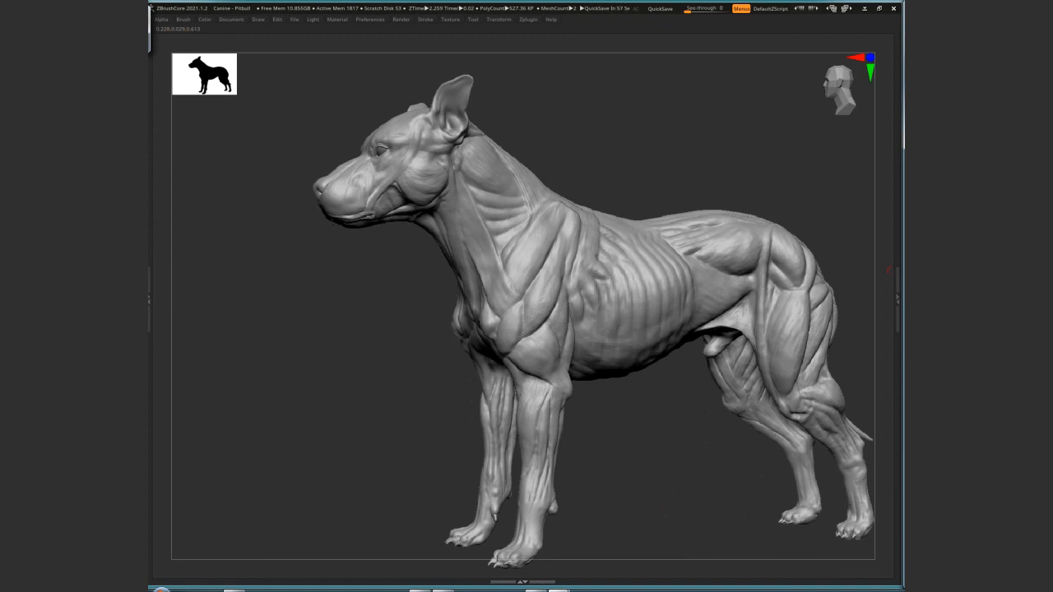
# Carve the cheekbone ridge and its creases between the base of the ear and the round jaw muscle
pyautogui.moveTo(670, 504)
pyautogui.mouseDown()
pyautogui.moveTo(604, 470)
pyautogui.moveTo(634, 346)
pyautogui.moveTo(614, 385)
pyautogui.moveTo(582, 395)
pyautogui.moveTo(481, 356)
pyautogui.mouseUp()
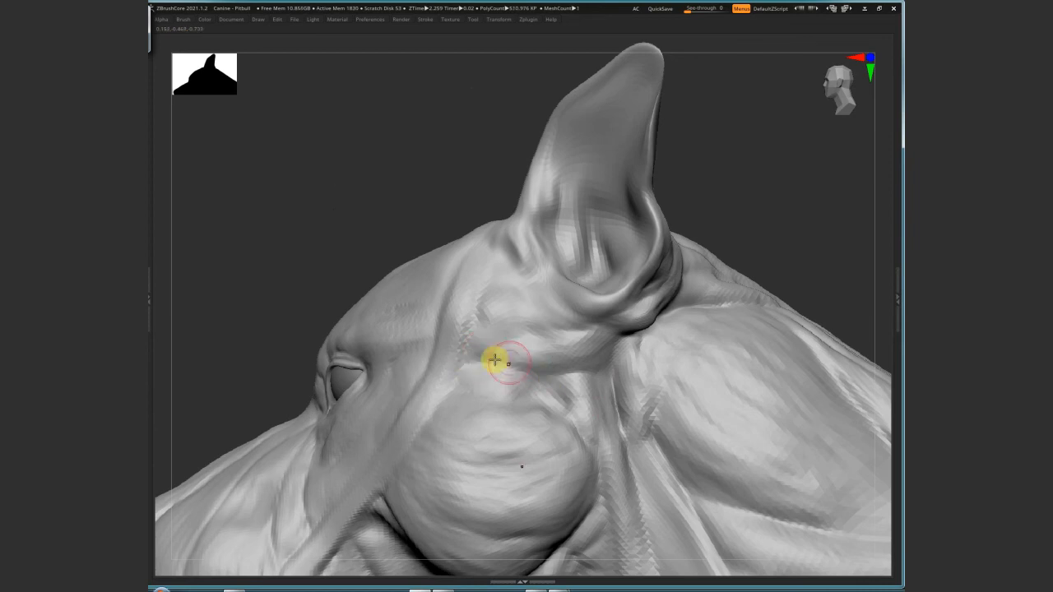
pyautogui.moveTo(559, 380); pyautogui.dragTo(537, 375)
pyautogui.moveTo(614, 356)
pyautogui.mouseDown()
pyautogui.moveTo(529, 371)
pyautogui.moveTo(527, 398)
pyautogui.mouseUp()
pyautogui.moveTo(527, 397); pyautogui.dragTo(543, 383, button='right')
pyautogui.moveTo(537, 399)
pyautogui.mouseDown()
pyautogui.moveTo(441, 404)
pyautogui.moveTo(521, 395)
pyautogui.moveTo(525, 360)
pyautogui.moveTo(573, 383)
pyautogui.moveTo(498, 370)
pyautogui.moveTo(484, 343)
pyautogui.moveTo(540, 357)
pyautogui.mouseUp()
# Sculpt small lumpy forms and creases behind the jaw muscle, below the ear and beside the neck
pyautogui.moveTo(655, 405)
pyautogui.mouseDown(button='right')
pyautogui.moveTo(564, 332)
pyautogui.moveTo(618, 369)
pyautogui.moveTo(492, 294)
pyautogui.mouseUp(button='right')
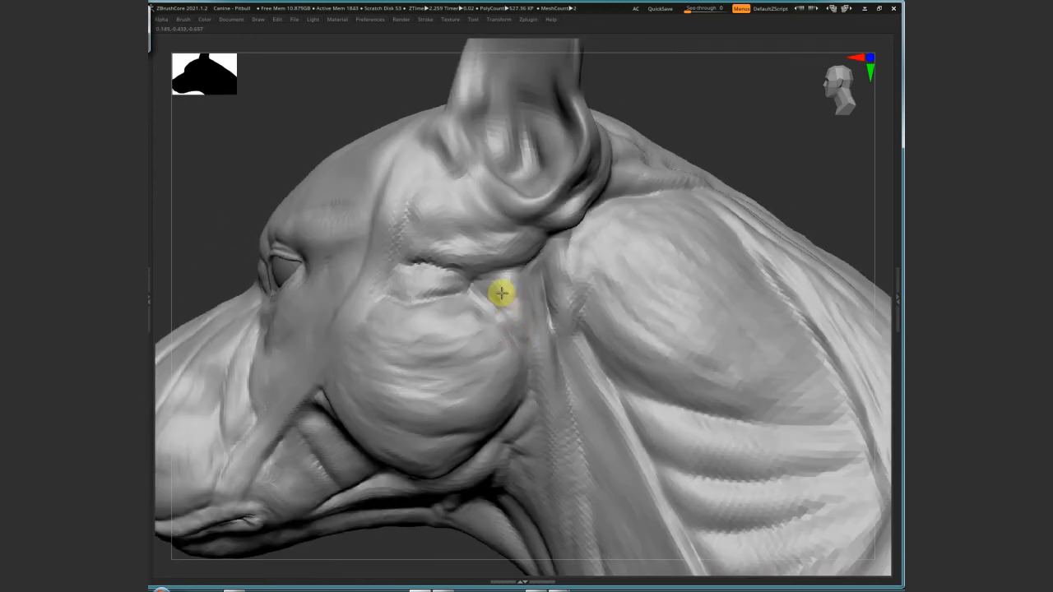
pyautogui.moveTo(500, 293); pyautogui.dragTo(521, 319)
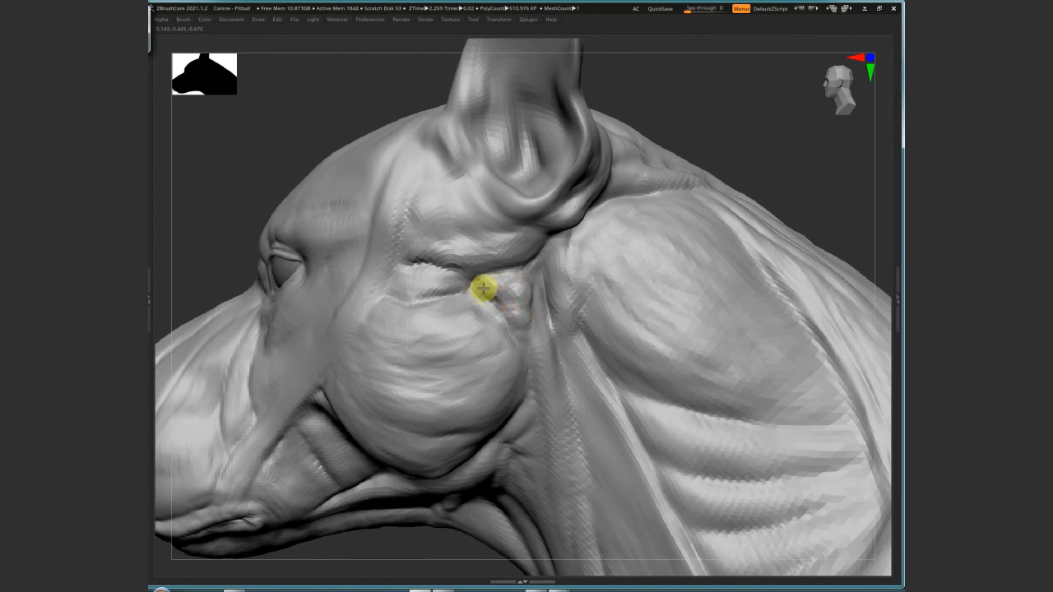
pyautogui.moveTo(483, 288); pyautogui.dragTo(522, 333)
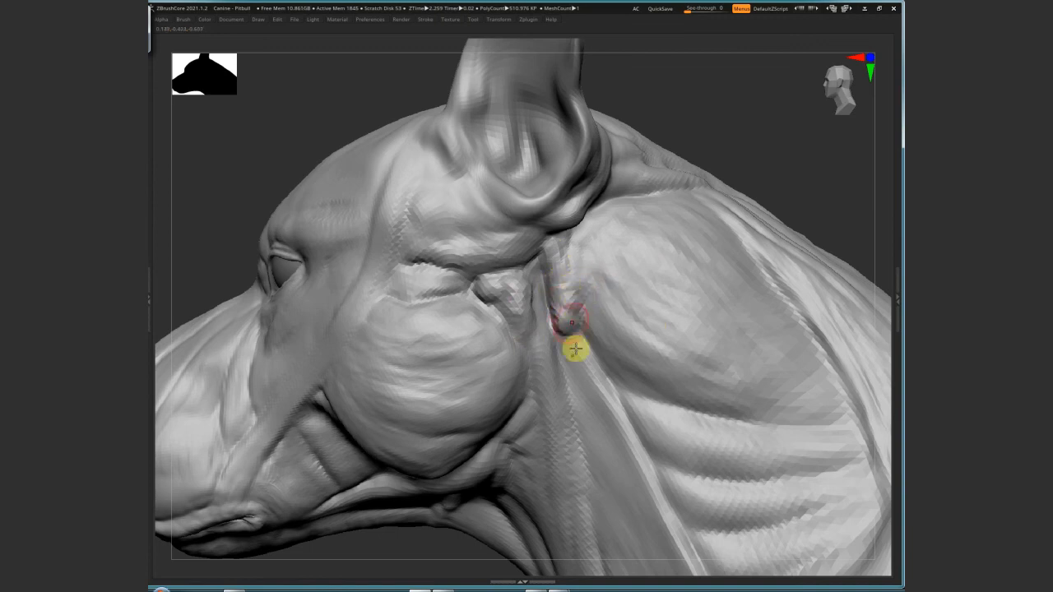
# Carve curved creases into the lower part of the round jaw muscle and deepen the folds just below the ear
pyautogui.moveTo(573, 348)
pyautogui.mouseDown(button='right')
pyautogui.moveTo(538, 334)
pyautogui.moveTo(461, 333)
pyautogui.mouseUp(button='right')
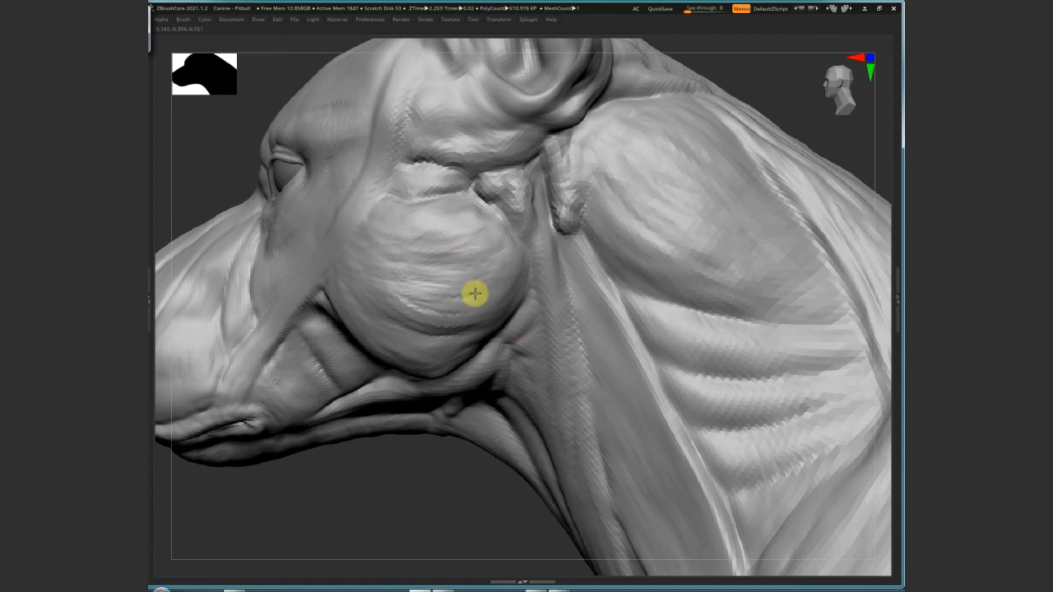
pyautogui.moveTo(456, 303); pyautogui.dragTo(468, 354, button='right')
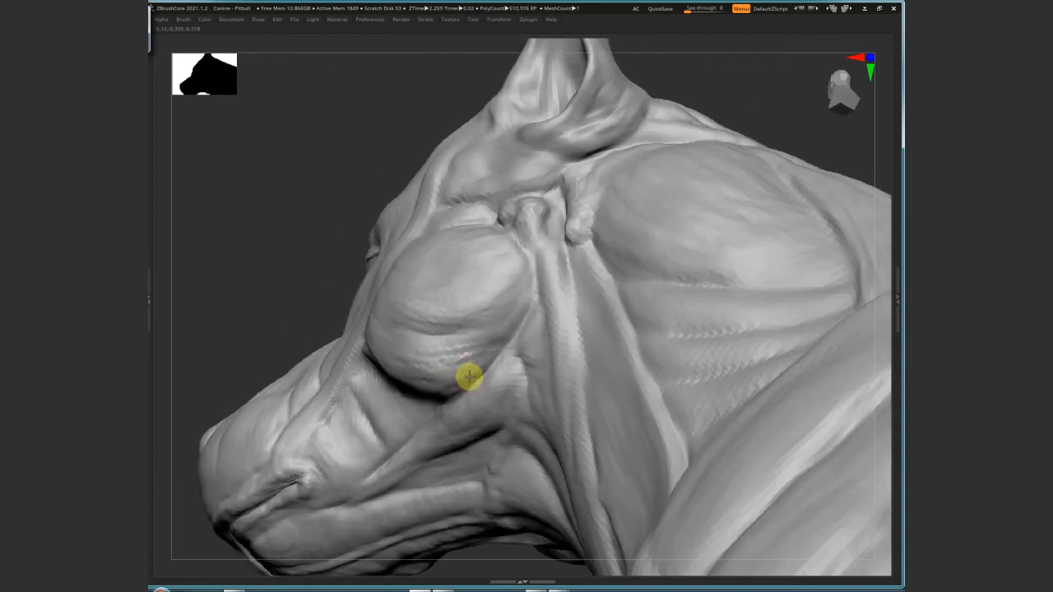
pyautogui.moveTo(444, 340); pyautogui.dragTo(462, 333)
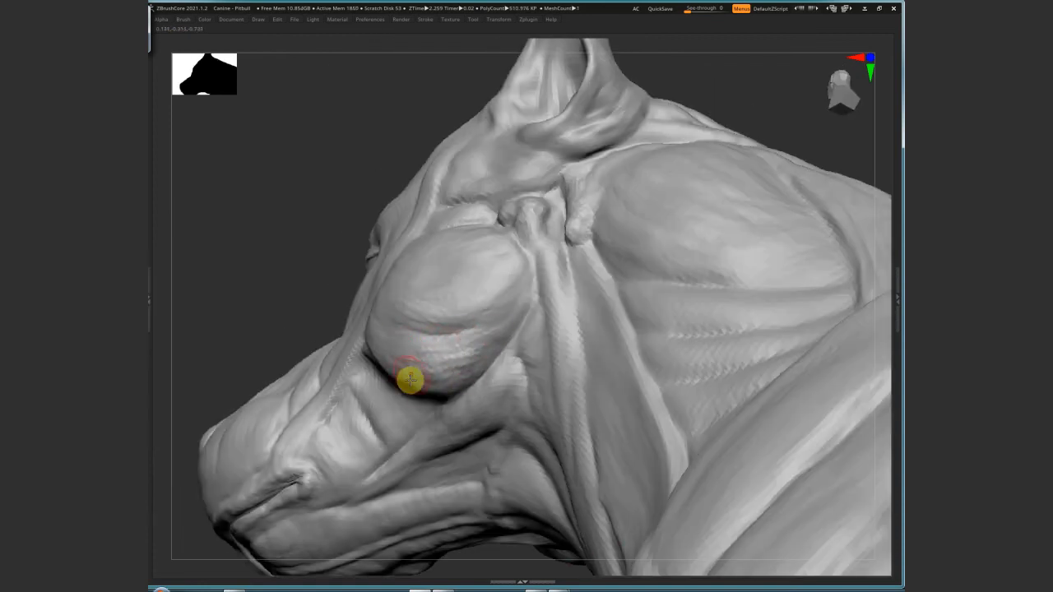
pyautogui.moveTo(450, 297)
pyautogui.mouseDown()
pyautogui.moveTo(503, 294)
pyautogui.moveTo(452, 313)
pyautogui.moveTo(498, 345)
pyautogui.moveTo(418, 370)
pyautogui.mouseUp()
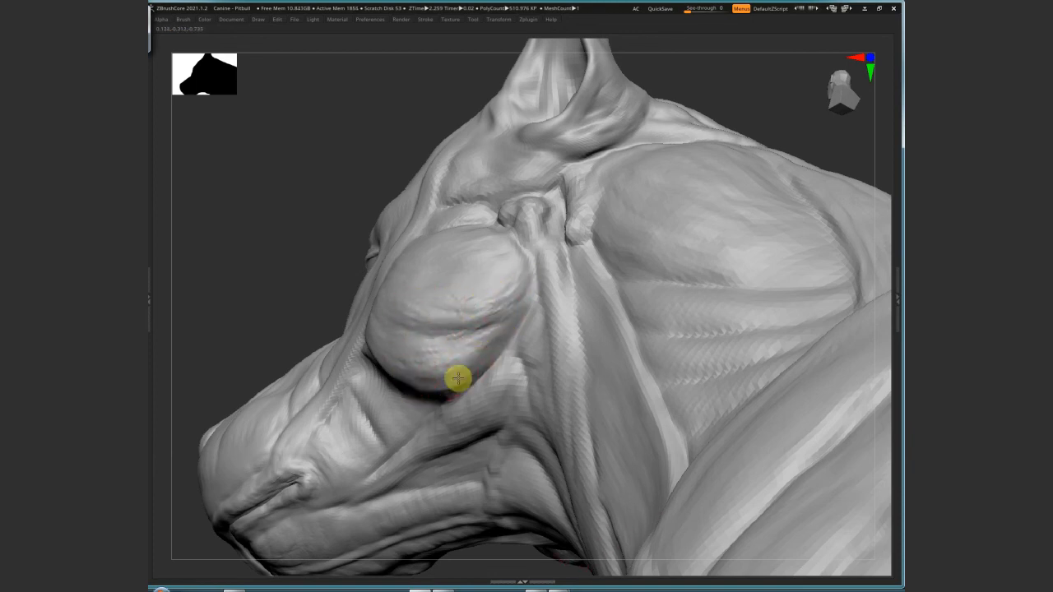
pyautogui.moveTo(461, 352); pyautogui.dragTo(479, 341, button='right')
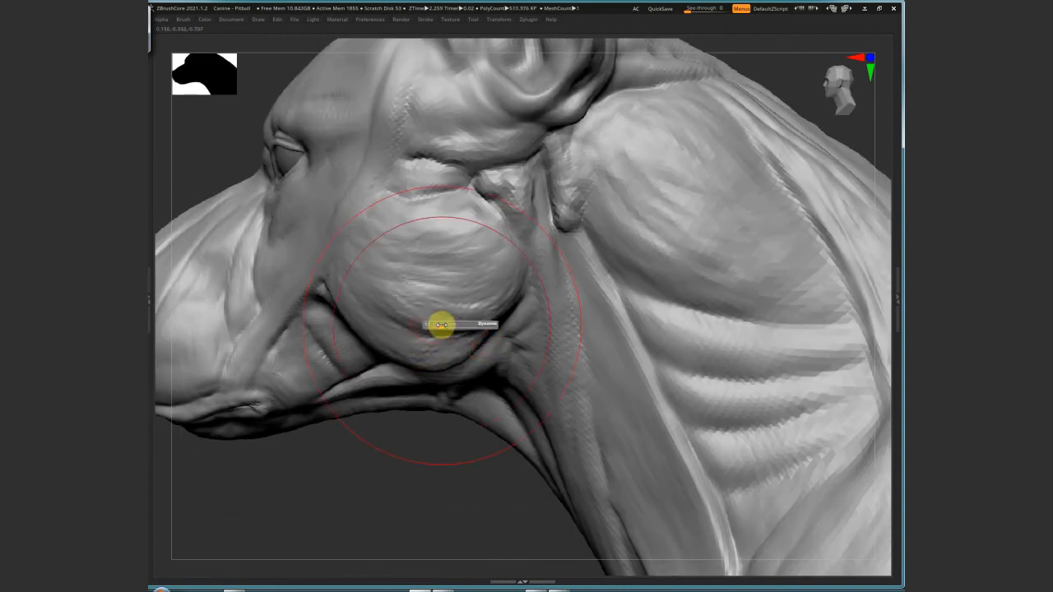
pyautogui.moveTo(460, 328)
pyautogui.mouseDown()
pyautogui.moveTo(447, 353)
pyautogui.moveTo(435, 325)
pyautogui.moveTo(461, 352)
pyautogui.mouseUp()
pyautogui.moveTo(460, 468)
pyautogui.mouseDown(button='right')
pyautogui.moveTo(527, 444)
pyautogui.moveTo(641, 260)
pyautogui.moveTo(555, 259)
pyautogui.moveTo(707, 209)
pyautogui.moveTo(482, 294)
pyautogui.mouseUp(button='right')
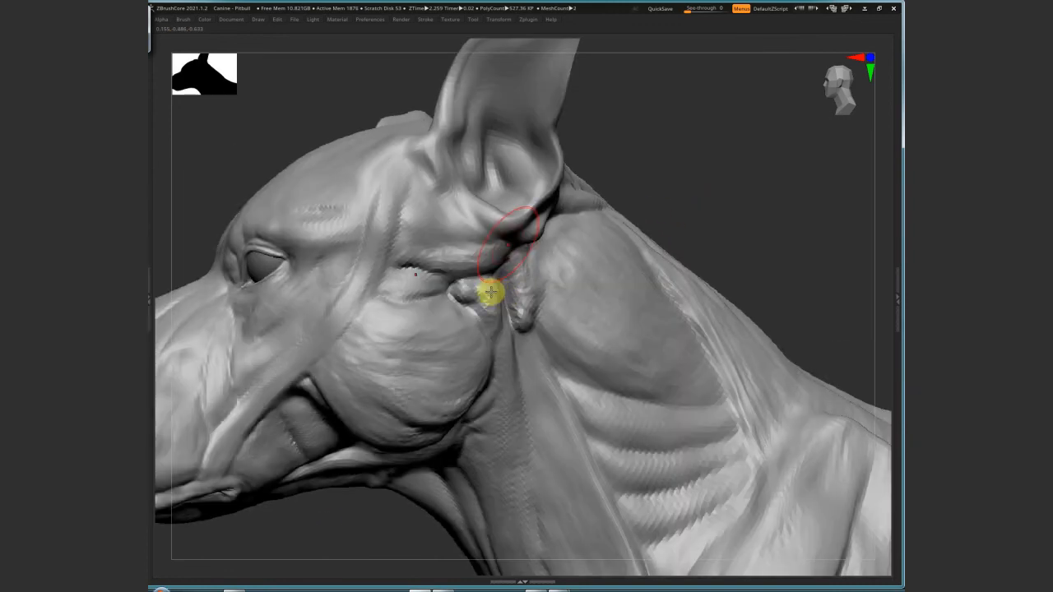
pyautogui.moveTo(520, 318)
pyautogui.mouseDown()
pyautogui.moveTo(522, 348)
pyautogui.moveTo(510, 273)
pyautogui.mouseUp()
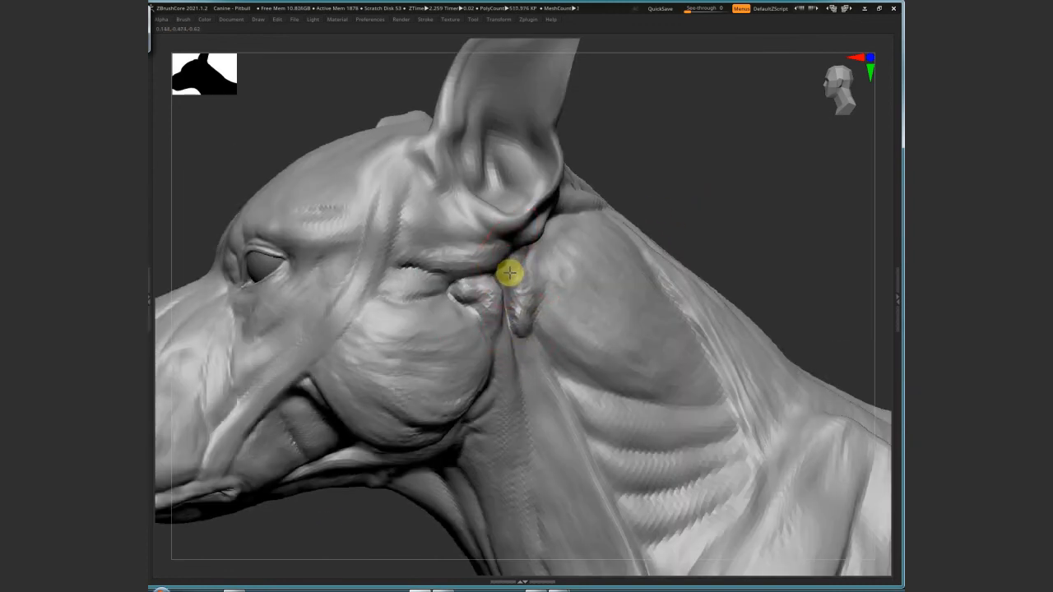
# Subdivide the dog model once more and define the narrow muscle strip running down the neck behind the jaw muscle
pyautogui.moveTo(506, 293)
pyautogui.mouseDown(button='right')
pyautogui.moveTo(463, 233)
pyautogui.moveTo(444, 173)
pyautogui.mouseUp(button='right')
pyautogui.moveTo(445, 173)
pyautogui.mouseDown()
pyautogui.moveTo(452, 136)
pyautogui.moveTo(451, 164)
pyautogui.mouseUp()
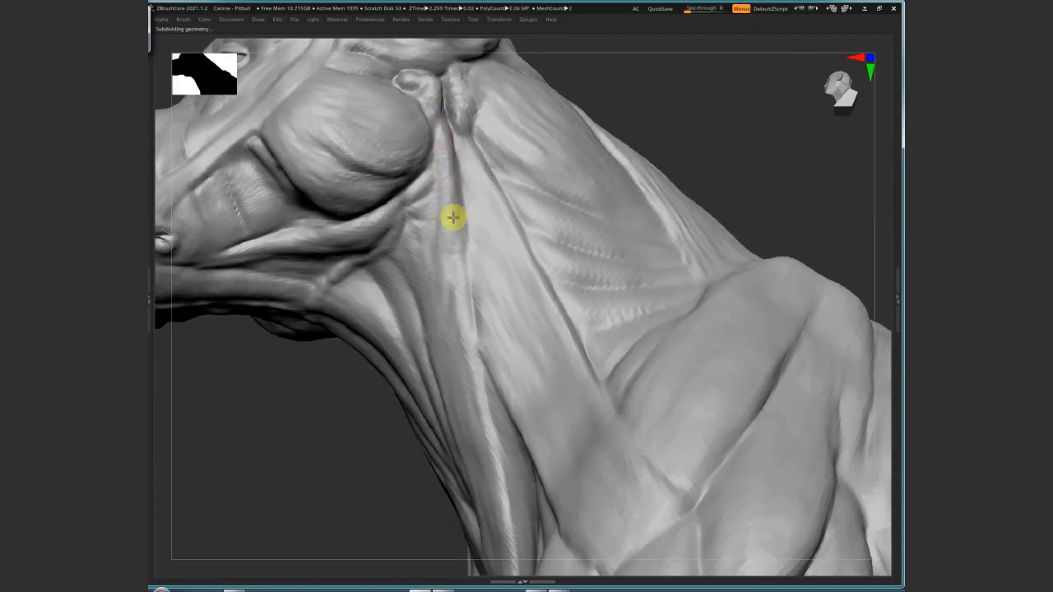
pyautogui.moveTo(451, 216); pyautogui.dragTo(450, 151)
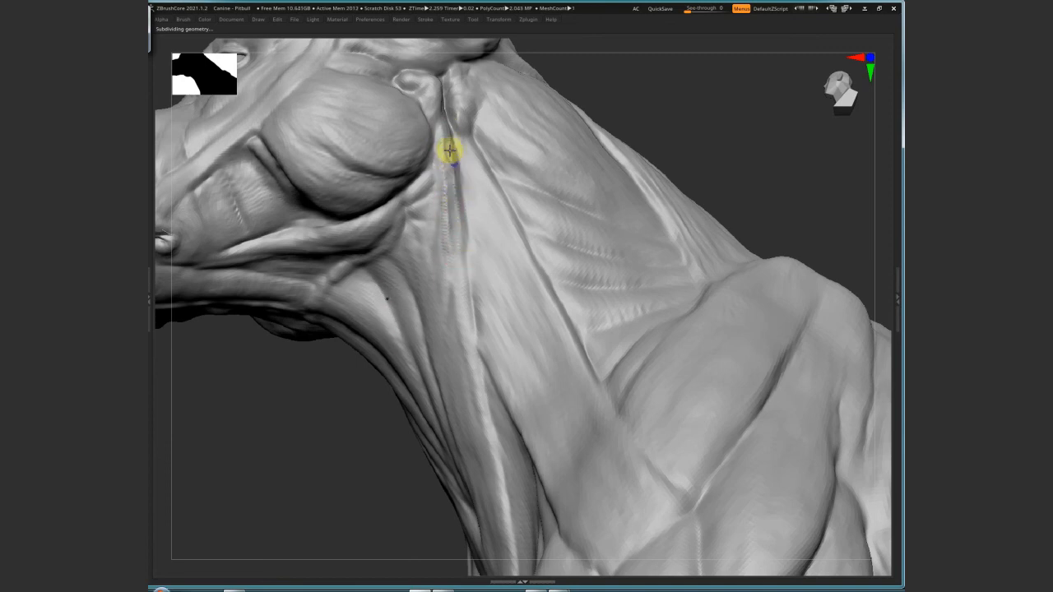
pyautogui.moveTo(453, 265); pyautogui.dragTo(444, 131)
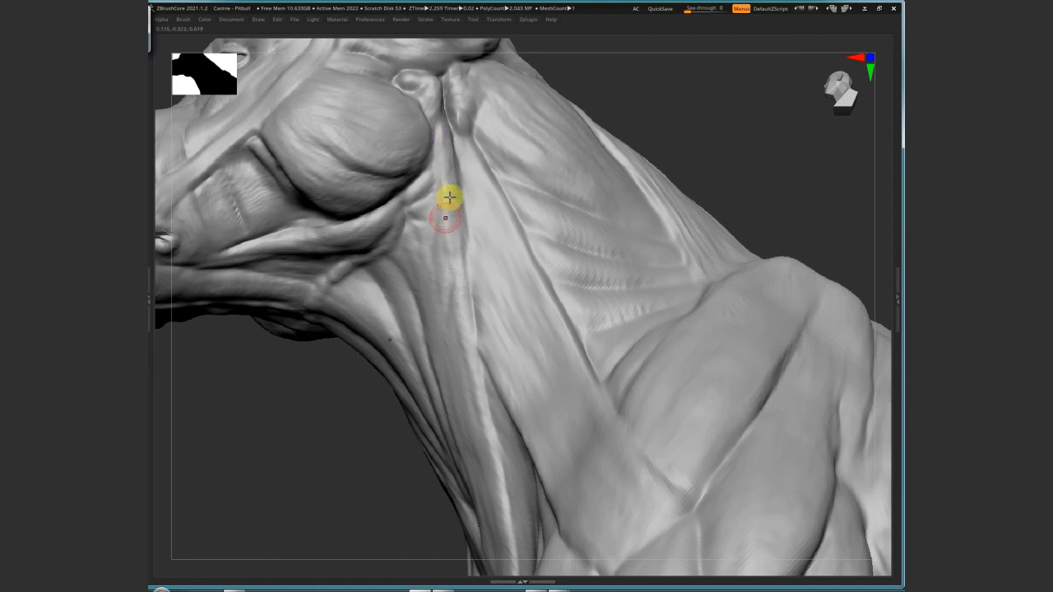
pyautogui.moveTo(450, 197); pyautogui.dragTo(424, 212, button='right')
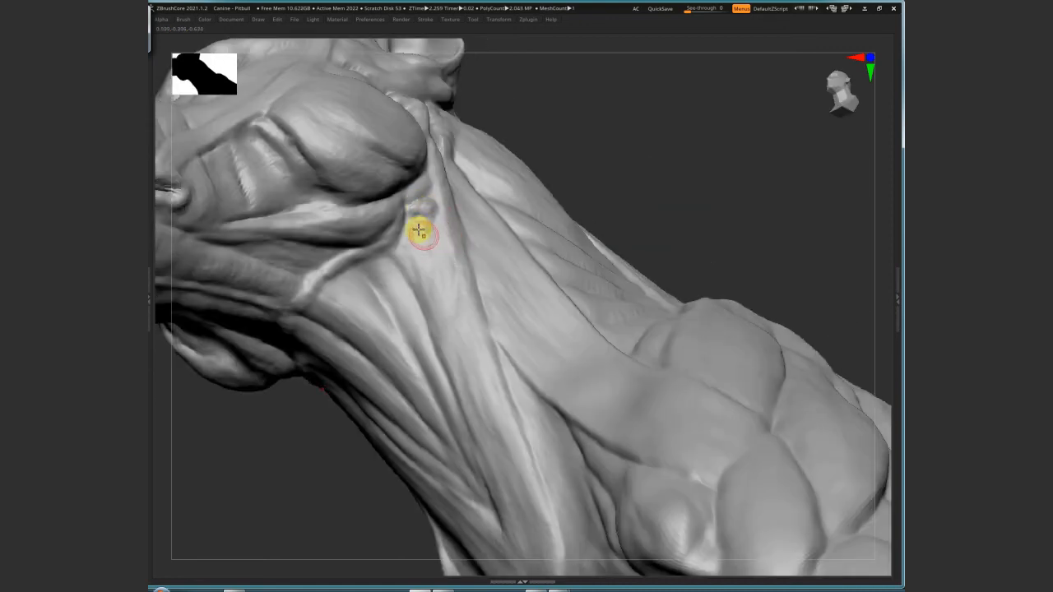
pyautogui.moveTo(416, 238); pyautogui.dragTo(427, 195, button='right')
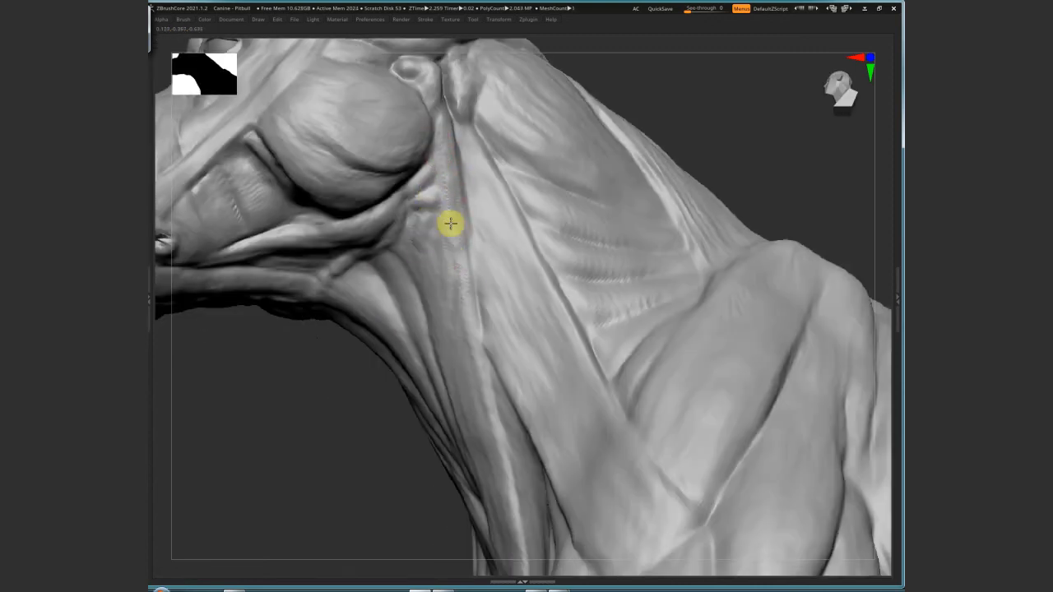
pyautogui.moveTo(450, 149); pyautogui.dragTo(481, 231, button='right')
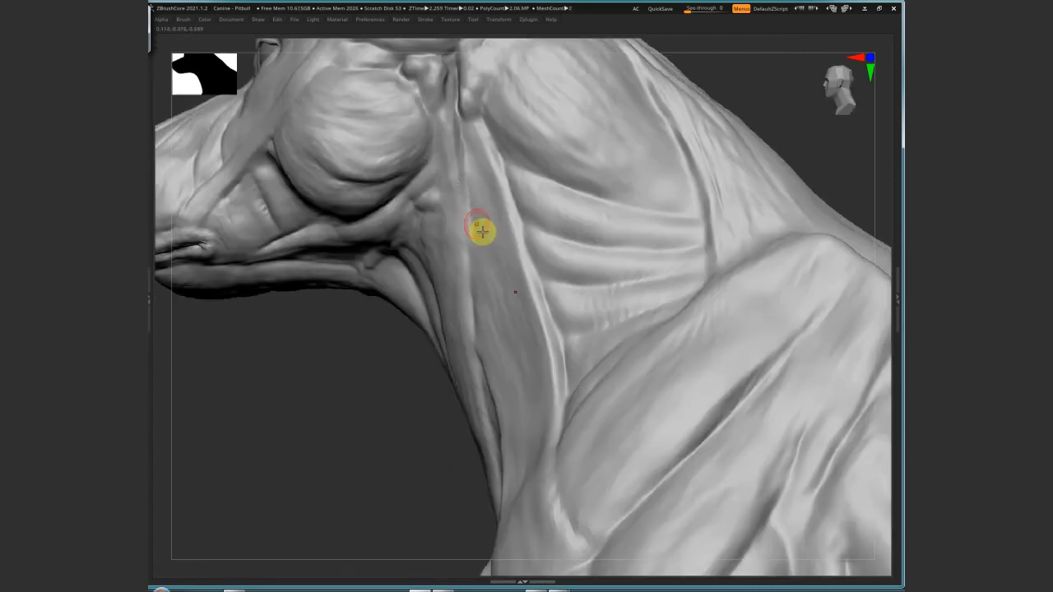
# Sharpen the groove along the rear edge of the large rounded neck muscle behind the ear
pyautogui.keyDown('ctrl'); pyautogui.moveTo(463, 188); pyautogui.dragTo(633, 249, button='right'); pyautogui.keyUp('ctrl')
pyautogui.moveTo(564, 345); pyautogui.dragTo(502, 301, button='right')
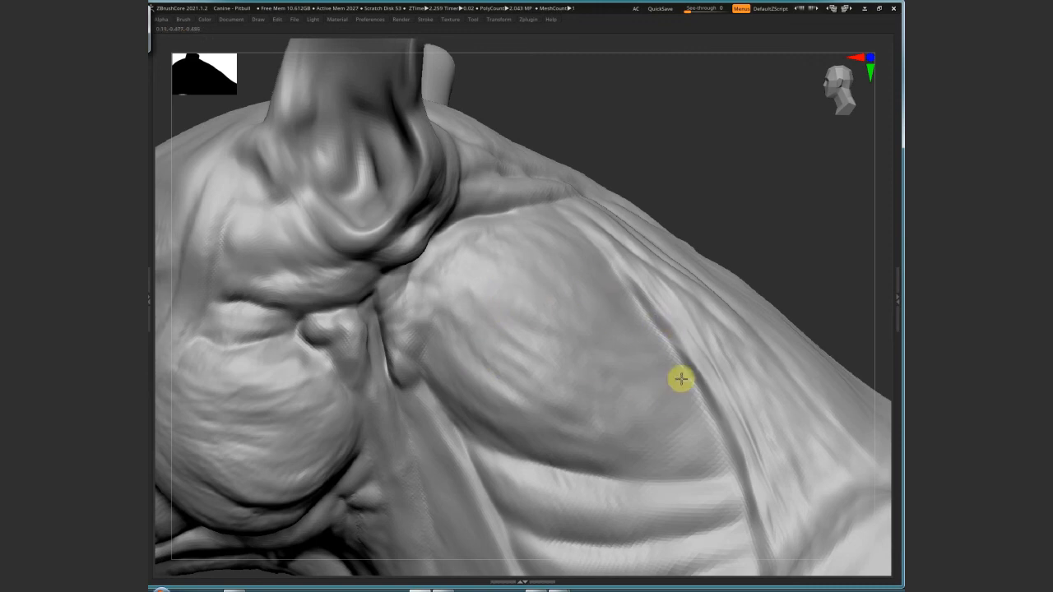